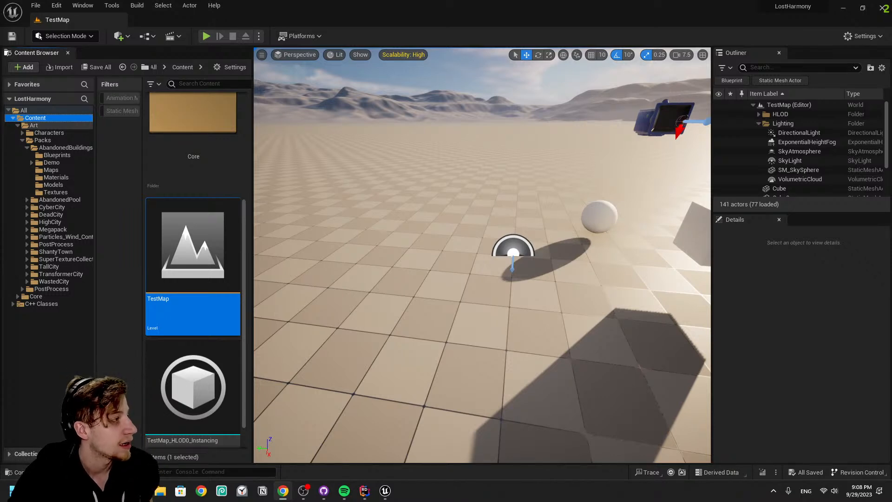
Inspect the test objects in TestMap from several angles and select the small cube resting on the large one
left_click(391, 288)
key("w")
right_click_drag(391, 288, 446, 298)
key("s")
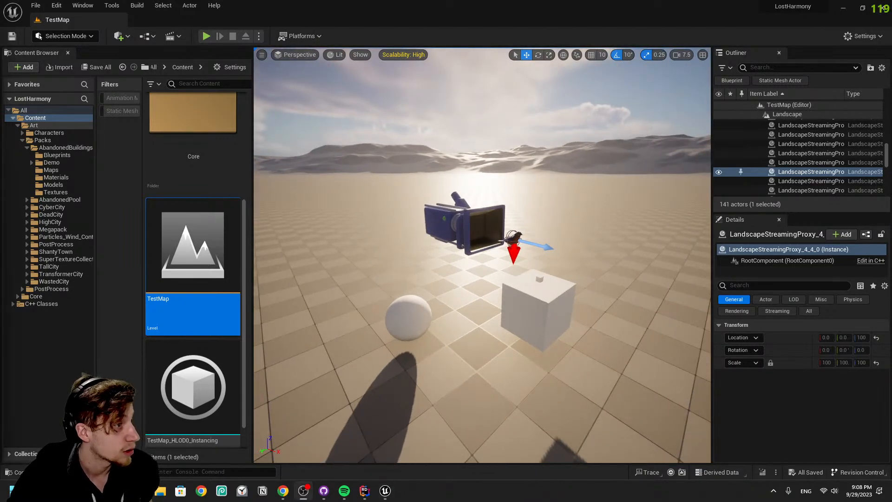
left_click(553, 310)
left_click(539, 279)
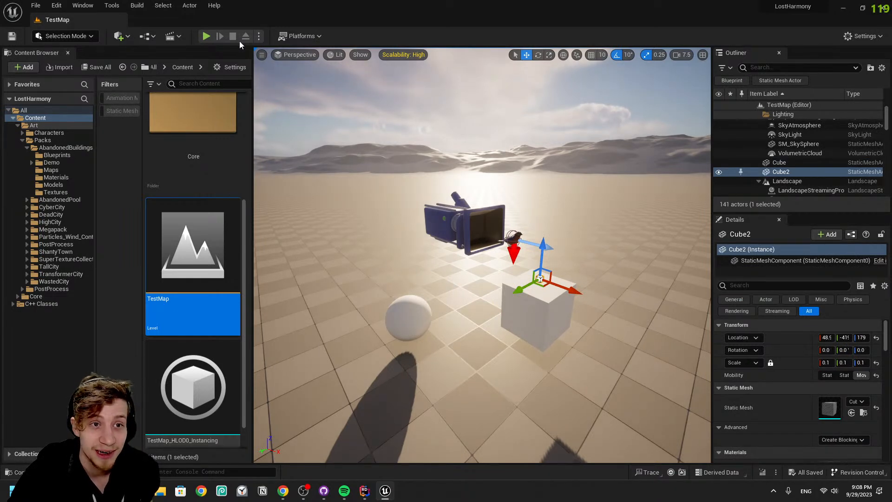
right_click_drag(531, 262, 518, 250)
key("d")
key("a")
key("w")
key("e")
key("q")
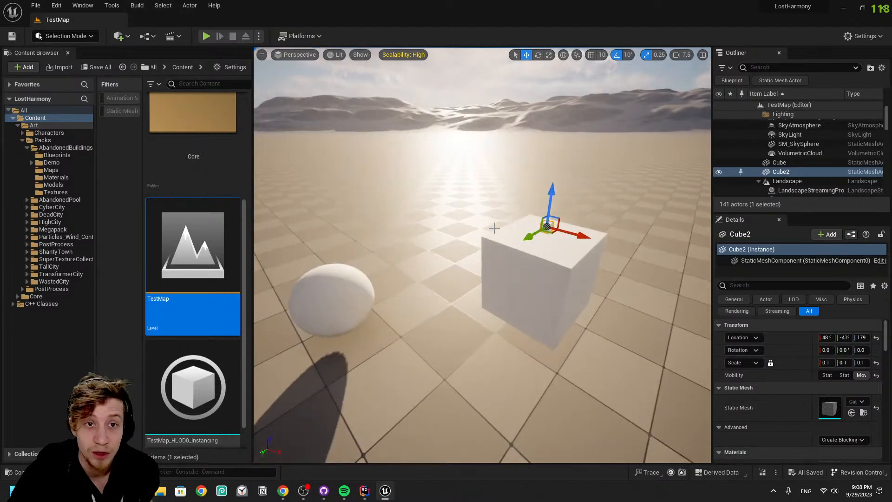
Play-test TestMap in the editor, flying the bird forward and sideways over the landscape, and end the session
left_click(207, 36)
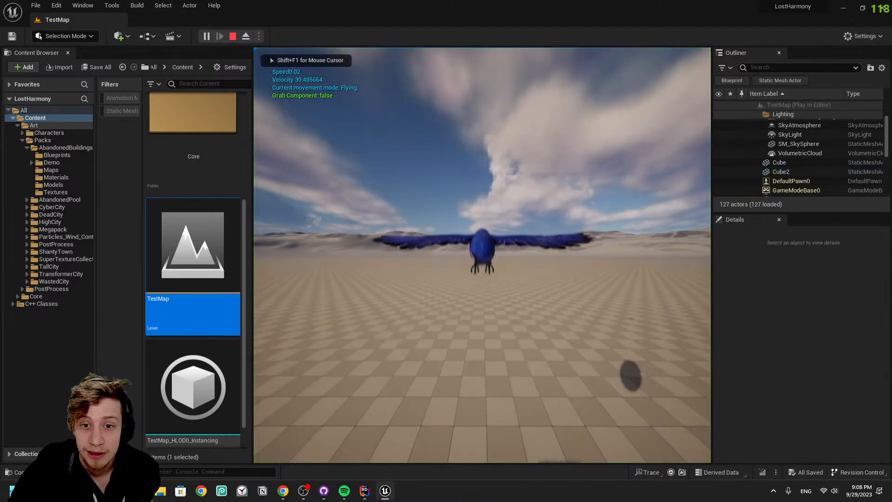
key("w")
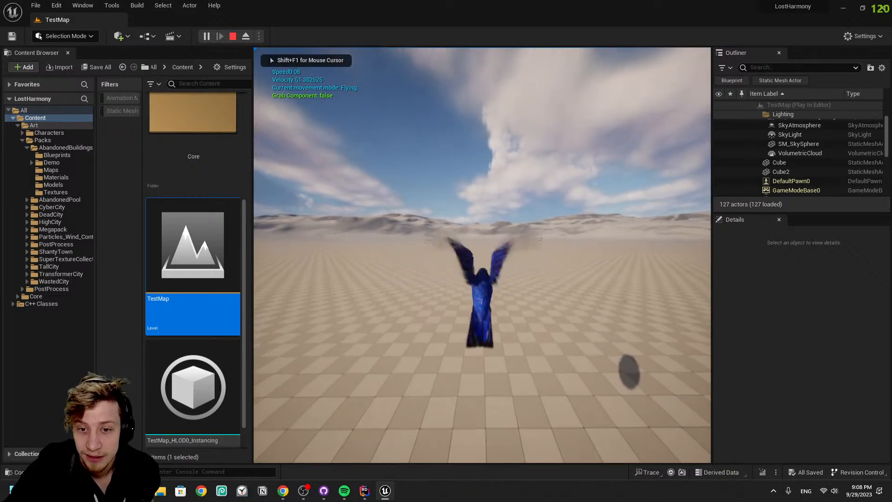
key("d")
key("w")
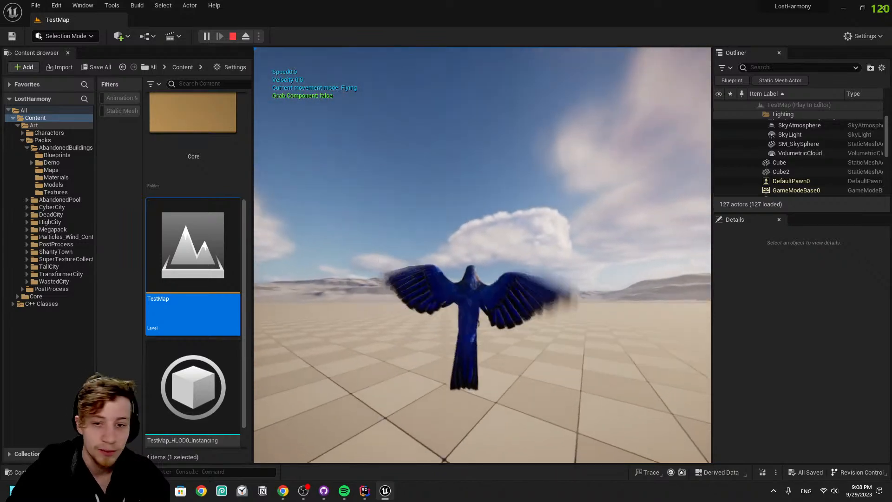
key("w")
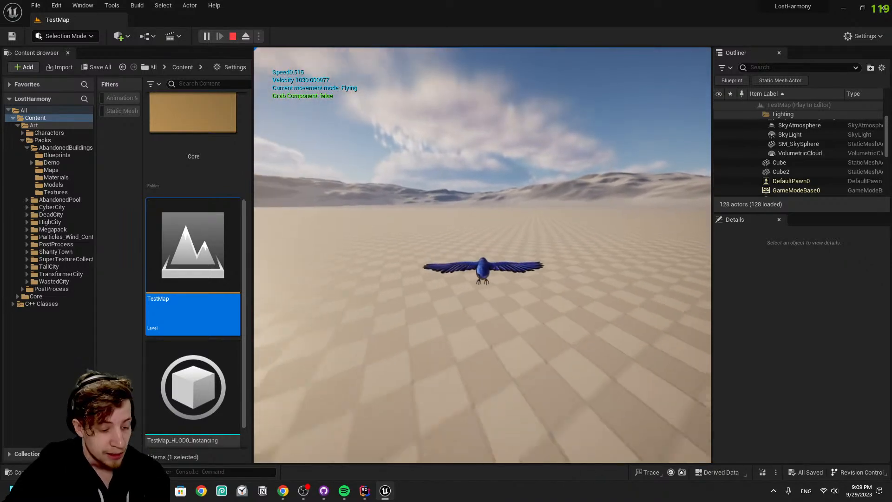
key("Escape")
Narrow the Content Browser's folder tree to give the asset tiles more room
right_click_drag(551, 246, 599, 277)
key("w")
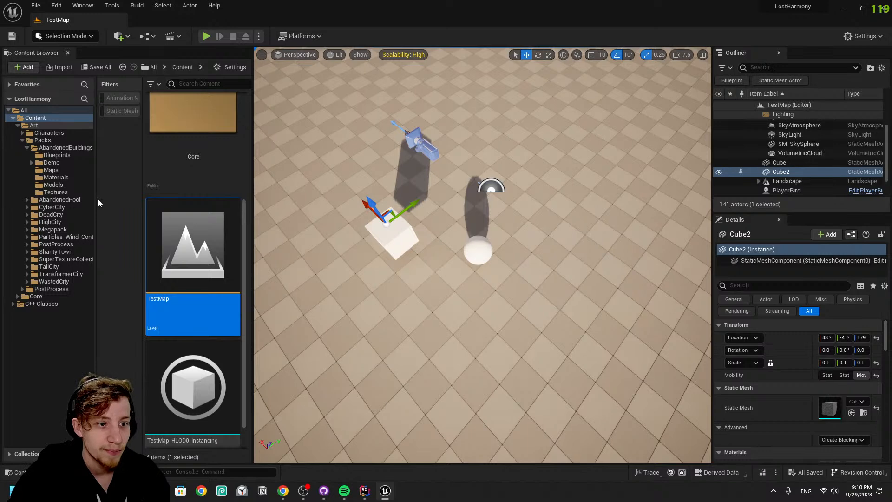
left_click_drag(96, 200, 77, 192)
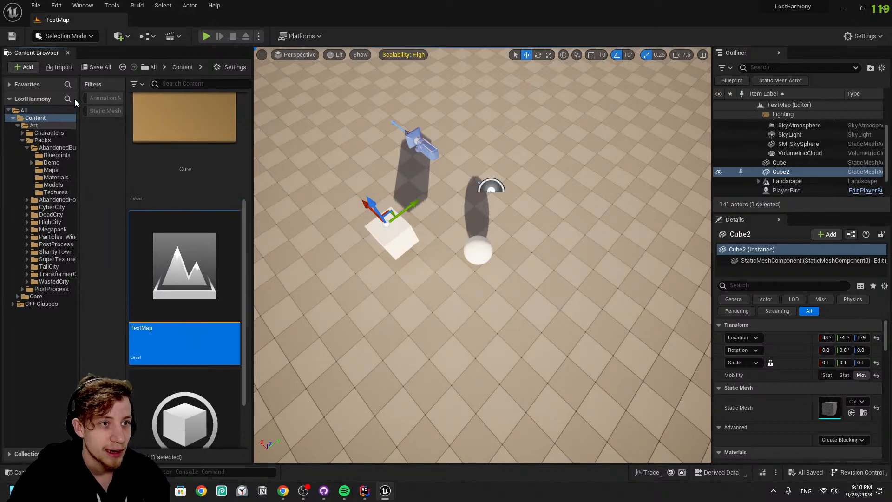
left_click(78, 38)
right_click_drag(399, 223, 370, 129)
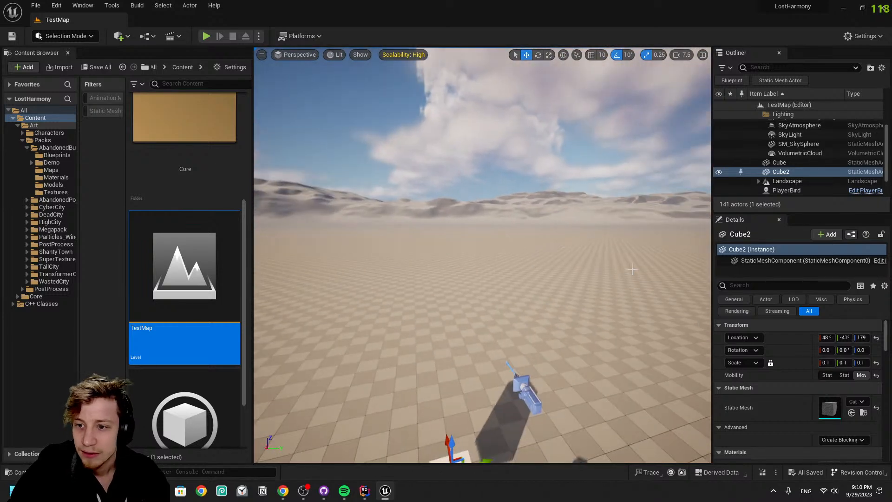
left_click(798, 144)
left_click(83, 5)
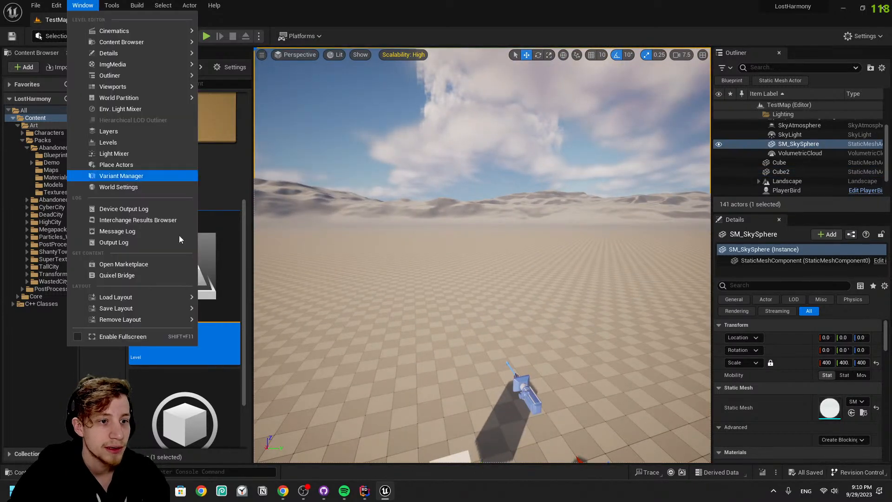
mouse_move(139, 66)
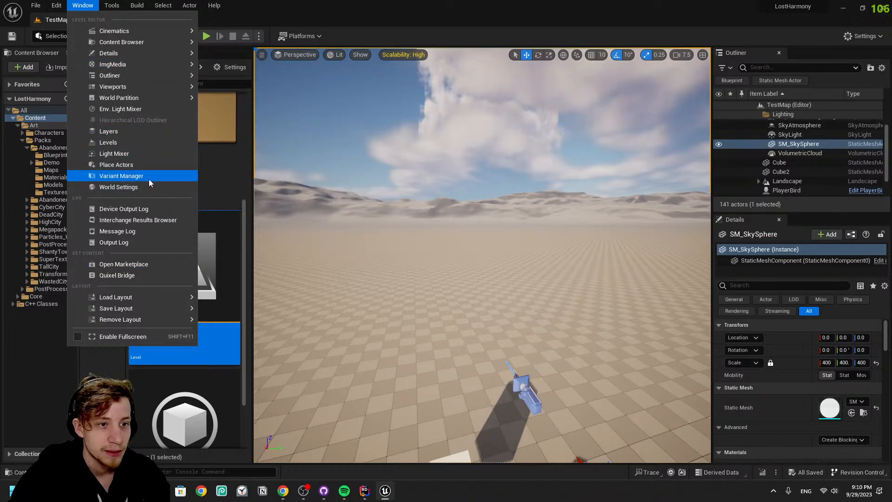
mouse_move(191, 321)
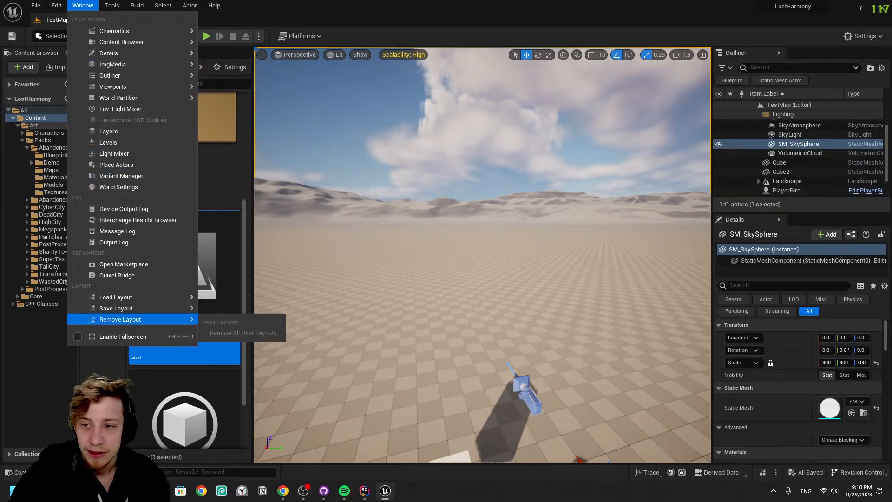
left_click(259, 265)
left_click(70, 5)
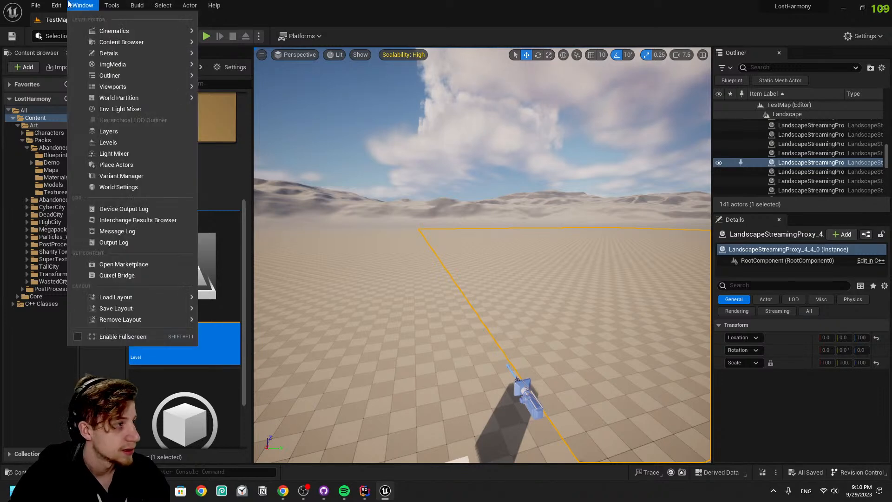
mouse_move(66, 4)
key("alt+Tab")
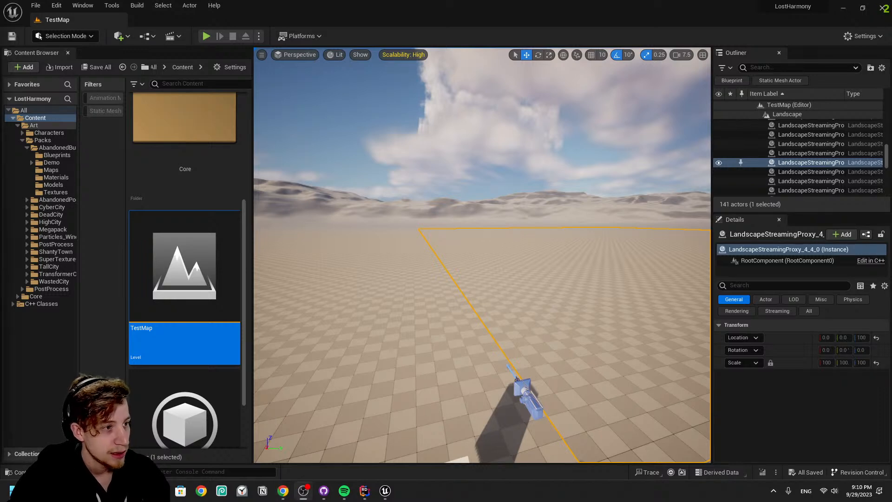
key("s")
right_click_drag(482, 255, 514, 265)
key("w")
key("w")
left_click(58, 5)
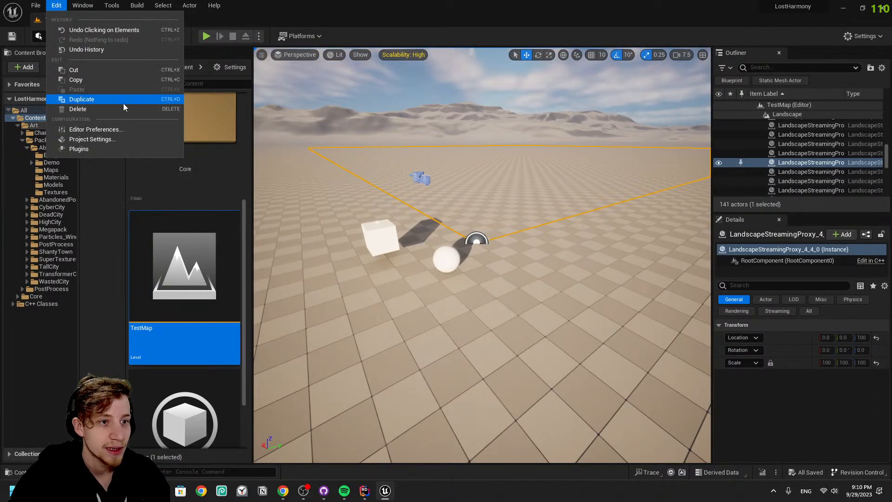
left_click(37, 4)
left_click(56, 5)
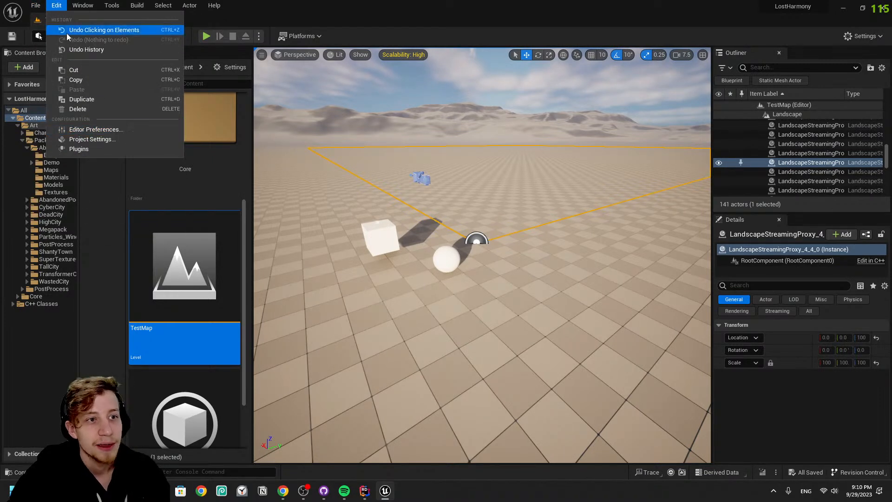
left_click(199, 331)
left_click(193, 411)
left_click(58, 148)
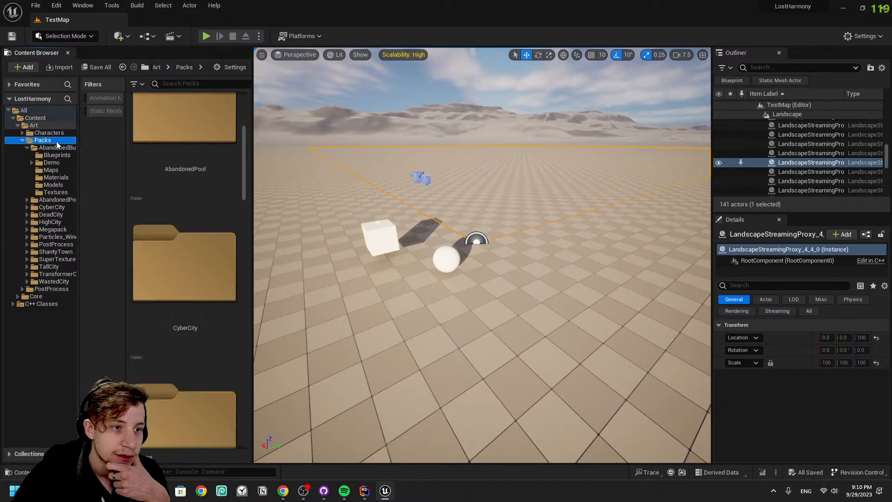
left_click(45, 118)
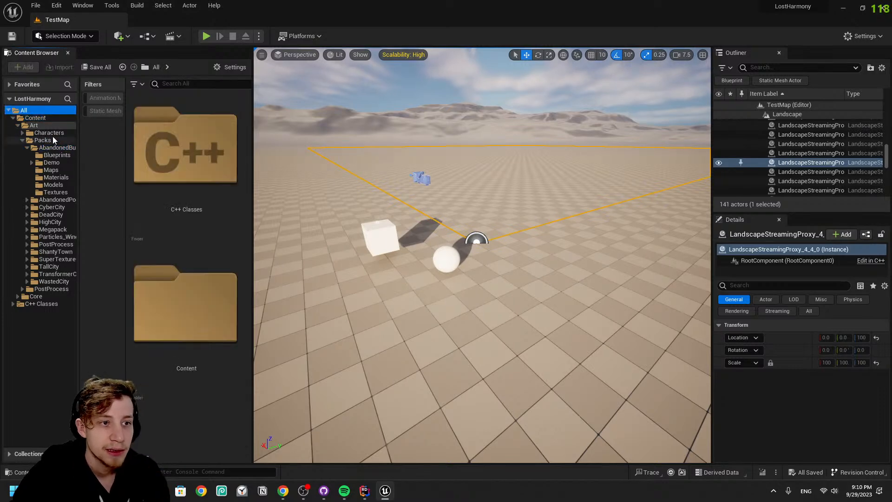
Open the World Settings and collapse Runtime Settings to reach the Game Mode options
left_click(77, 33)
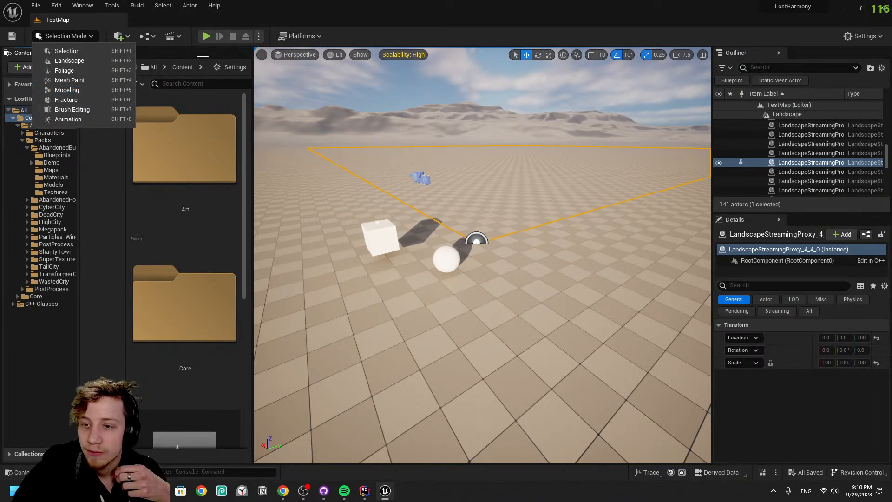
left_click(83, 5)
left_click(148, 189)
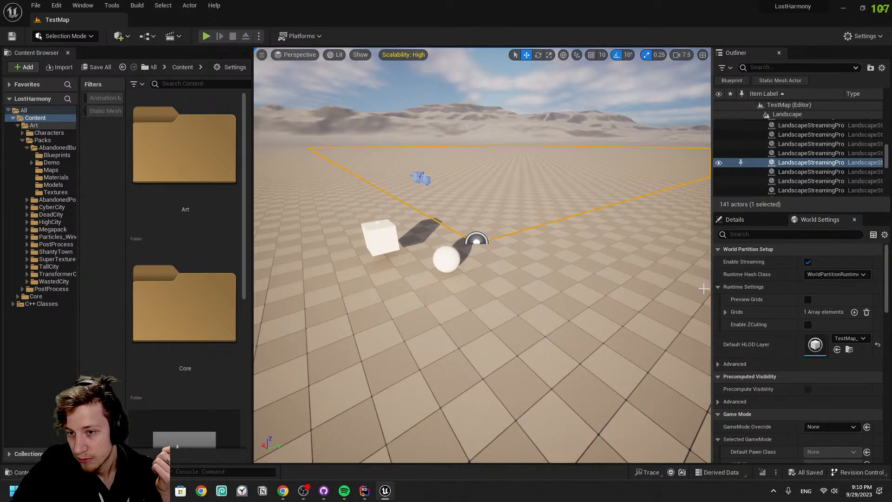
left_click(726, 286)
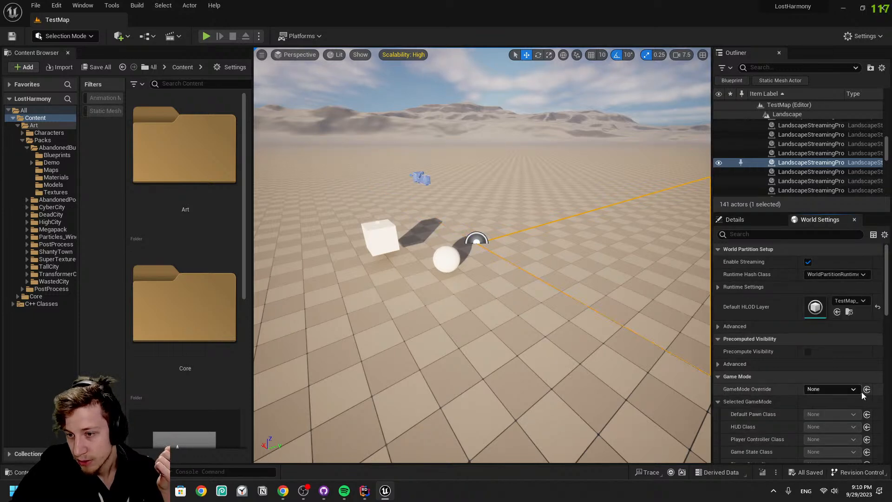
Select the PlayerBird actor and filter its details by "auto po" to check the Auto Possess Player setting
left_click(421, 178)
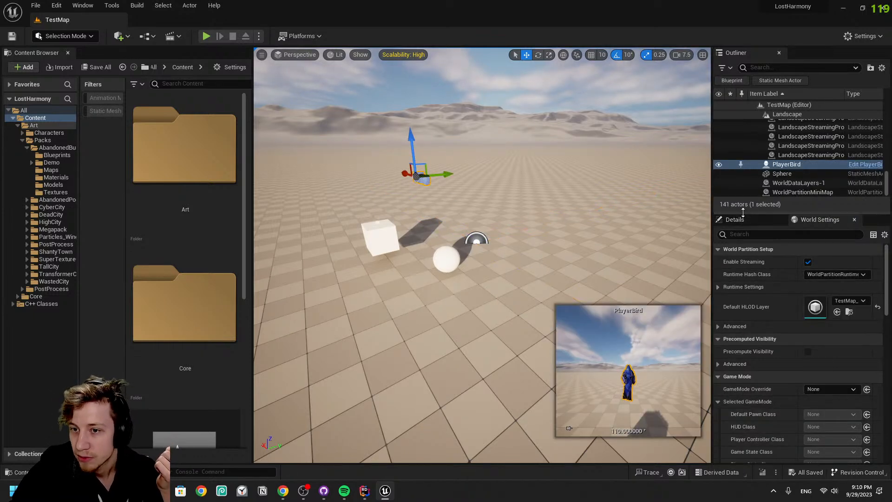
left_click(743, 221)
left_click(770, 286)
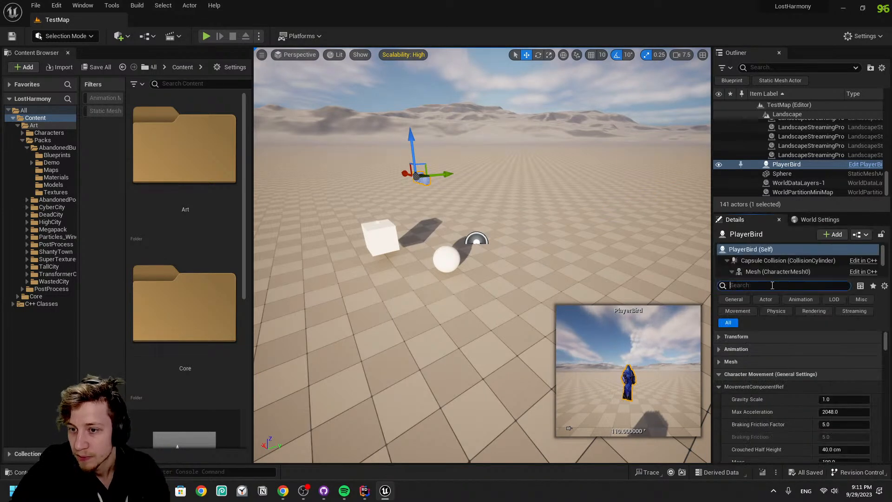
type("auto")
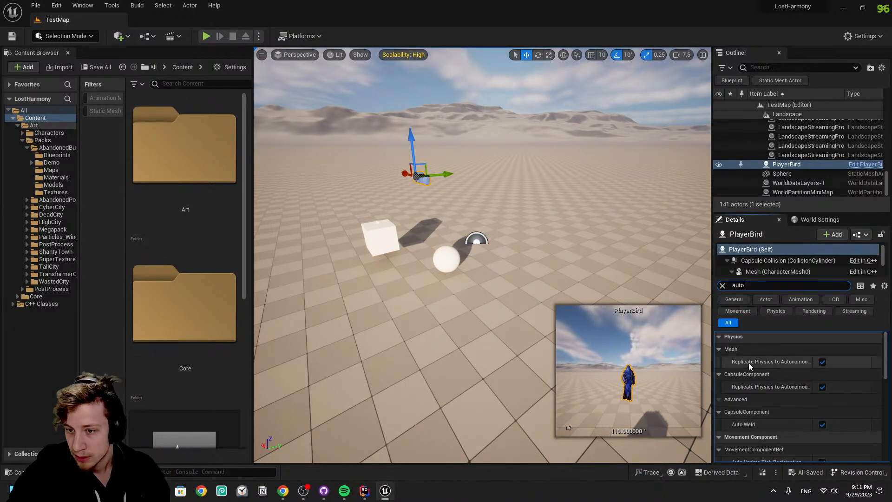
type(" po")
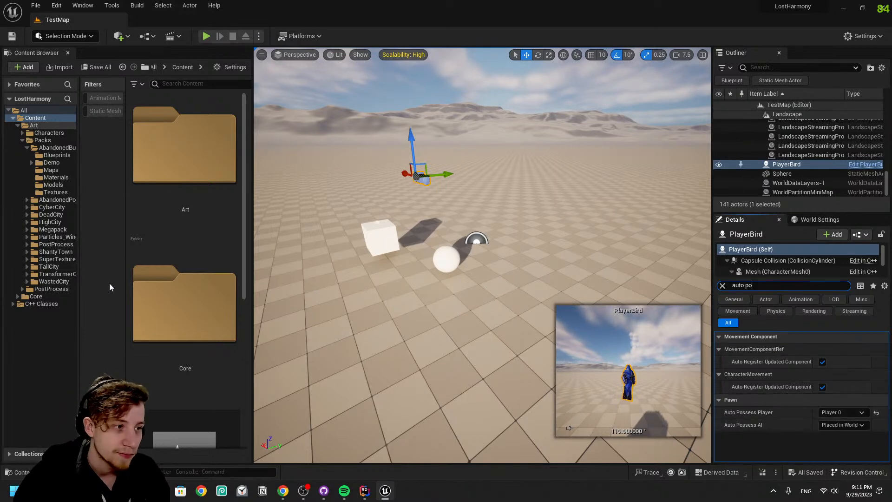
Shrink the Content Browser's asset thumbnails and create a new level from the Basic template
scroll(181, 225, "down", 2, "ctrl")
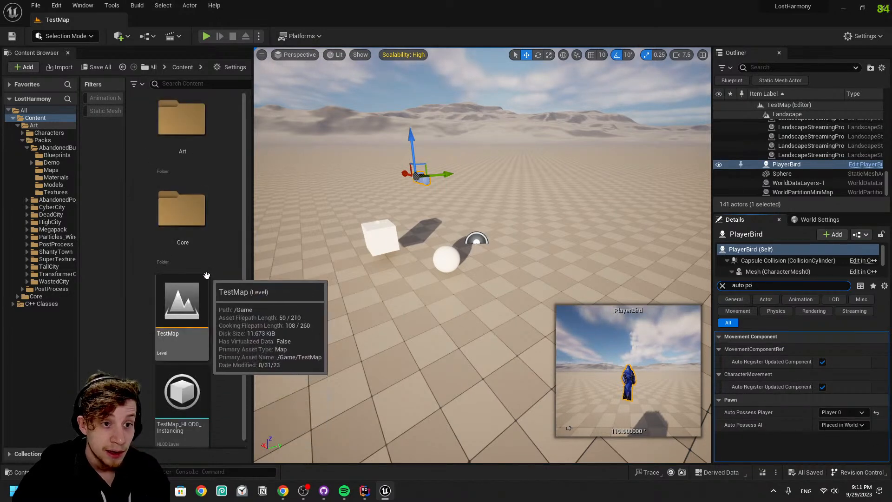
right_click(219, 235)
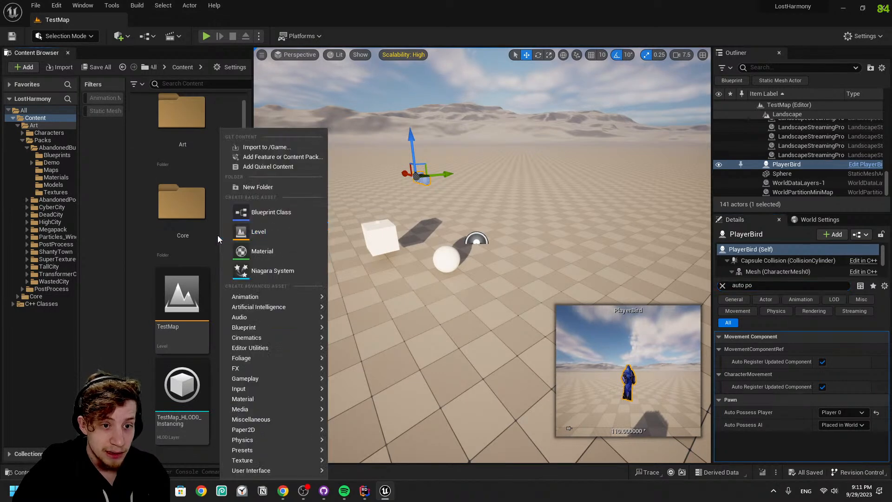
left_click(37, 5)
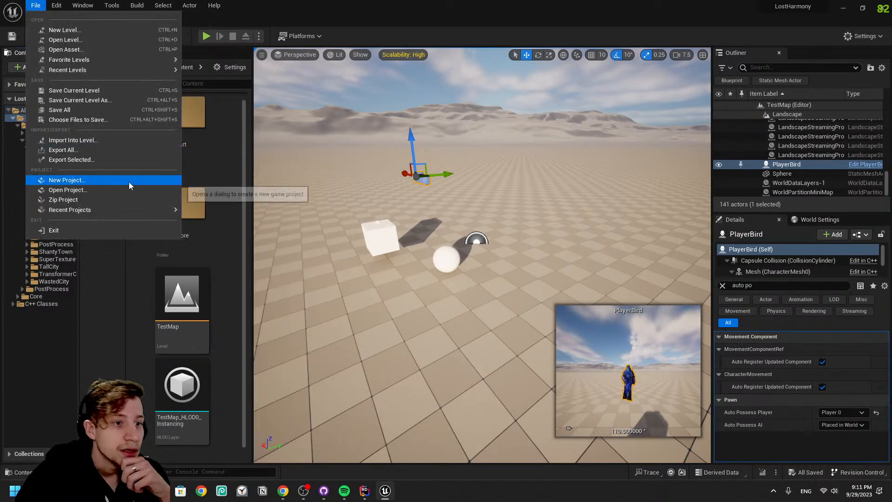
left_click(87, 28)
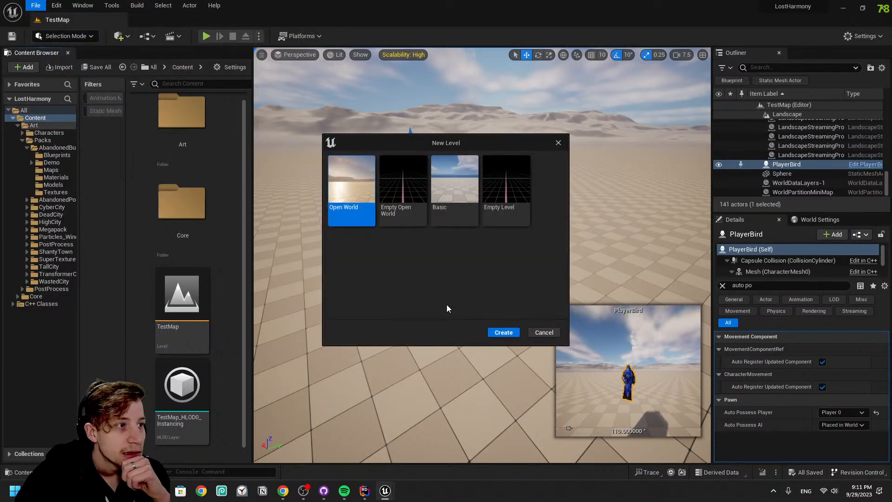
left_click(421, 217)
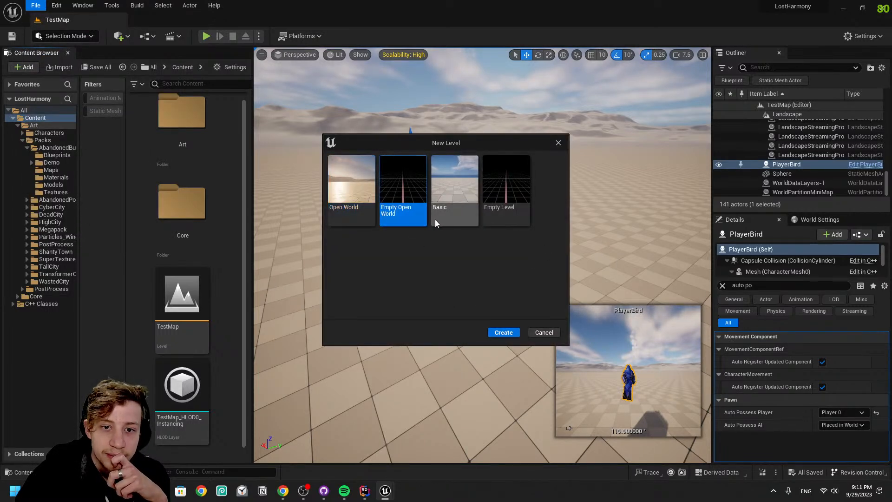
left_click(437, 221)
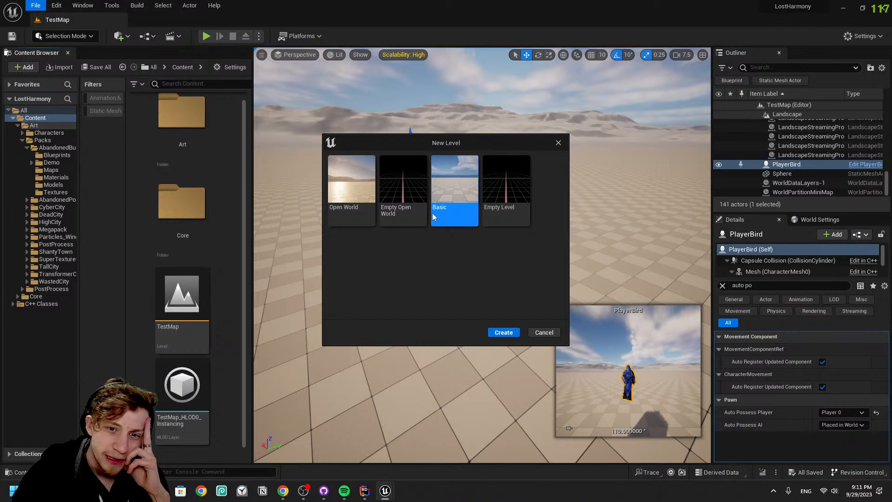
left_click(502, 333)
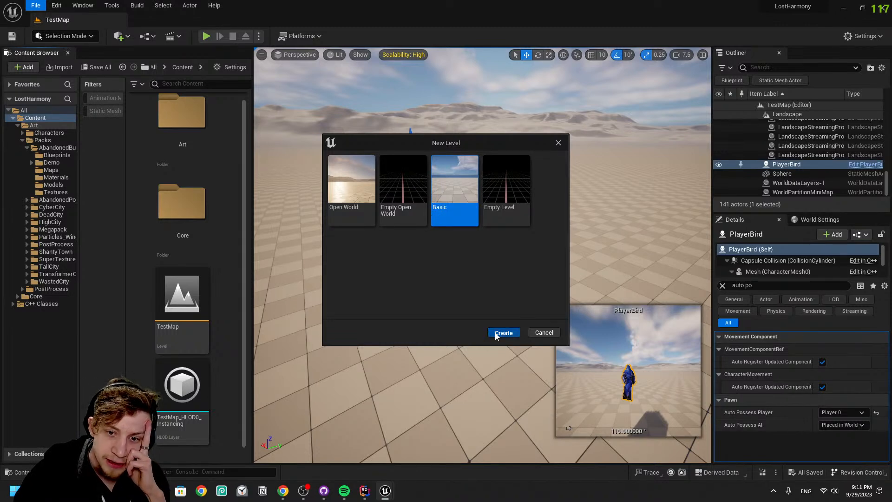
Look around the new level's floor and sky from several angles, selecting the sky sphere
right_click_drag(469, 338, 535, 344)
right_click_drag(486, 364, 484, 368)
left_click(459, 163)
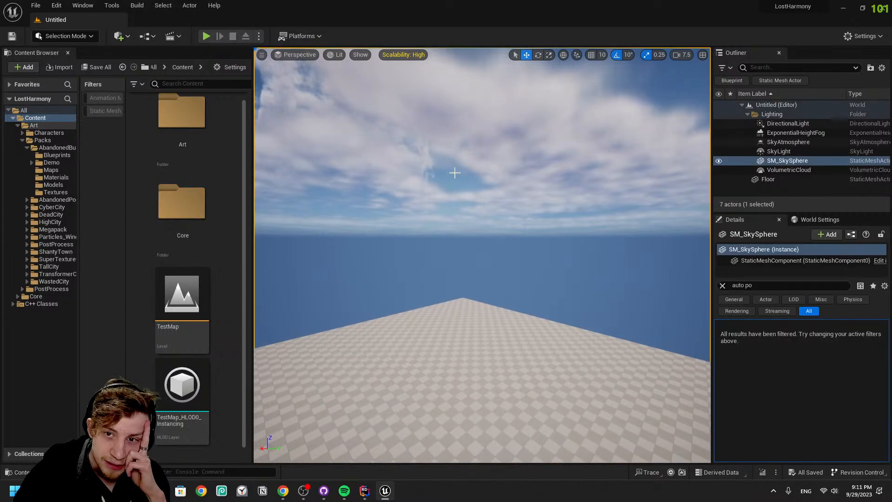
right_click_drag(458, 164, 514, 182)
right_click_drag(501, 215, 444, 242)
right_click_drag(470, 287, 448, 310)
scroll(470, 287, "down", 6)
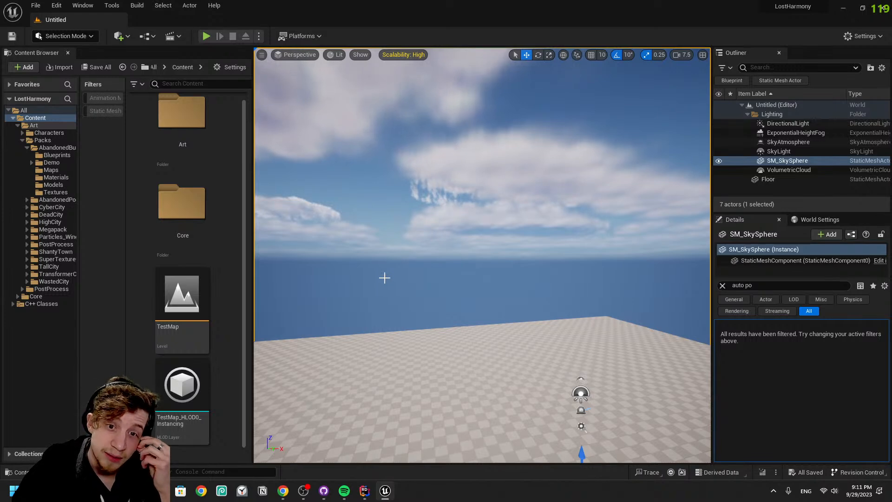
Narrow the Content Browser to enlarge the viewport and select the Floor actor
right_click_drag(384, 278, 386, 298)
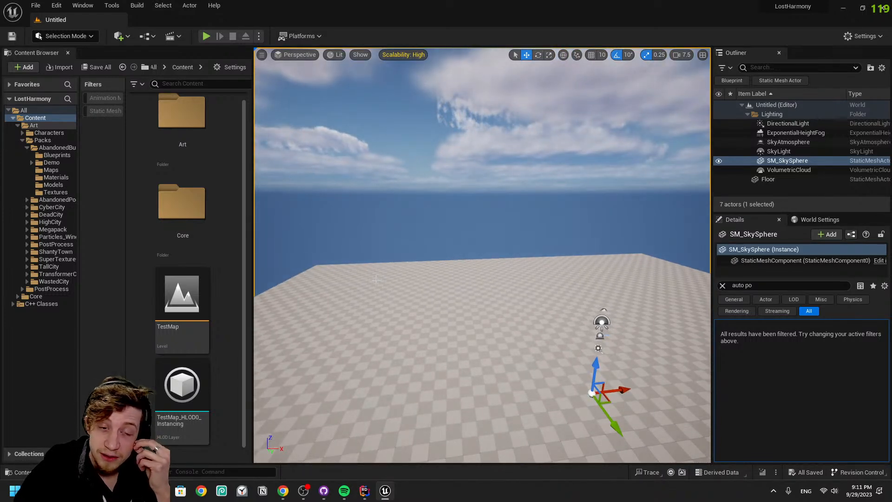
left_click_drag(253, 257, 192, 257)
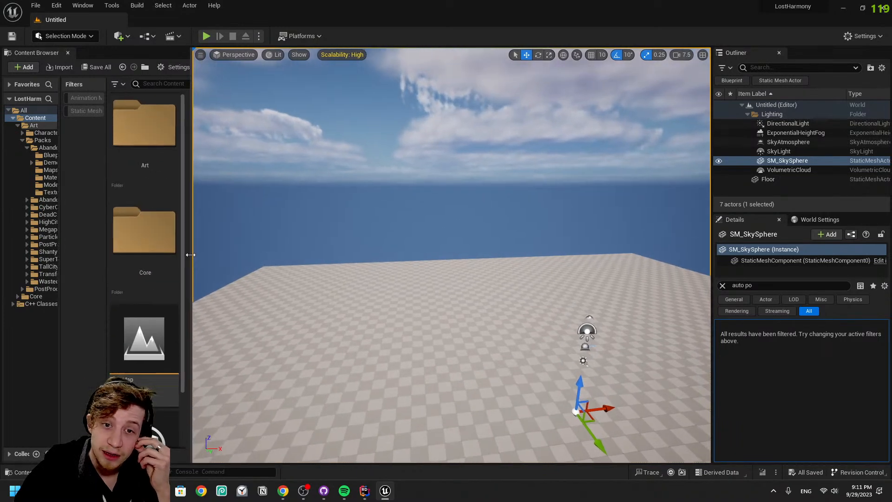
left_click(421, 271)
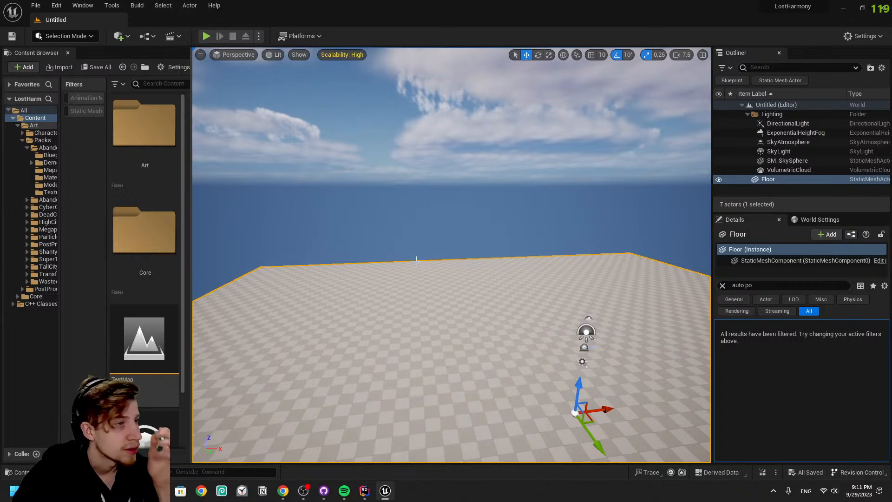
right_click_drag(381, 234, 409, 263)
Look through the placeable light actors and search the plugins for "sky" and "sun", leaving the plugin list afterward without enabling any
left_click(119, 36)
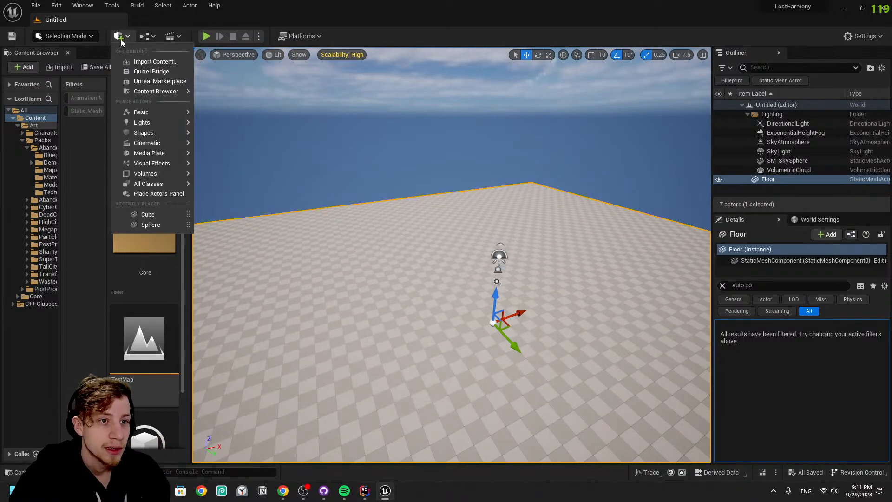
mouse_move(165, 183)
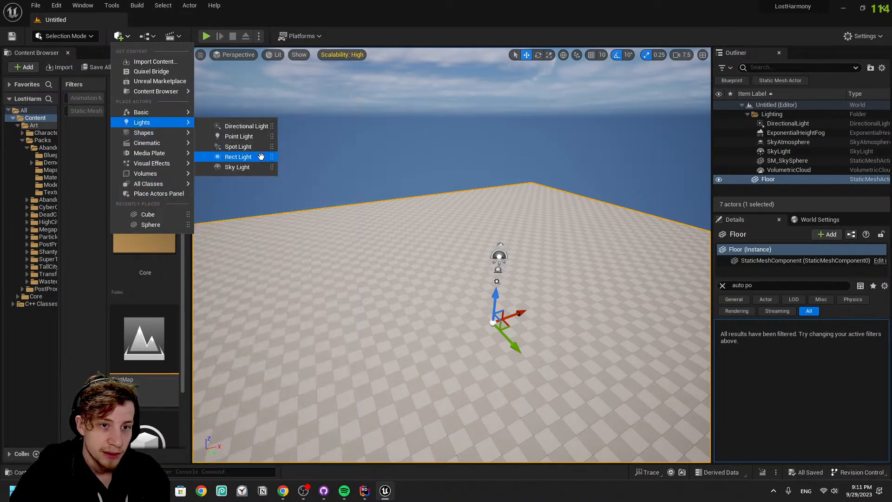
left_click(56, 5)
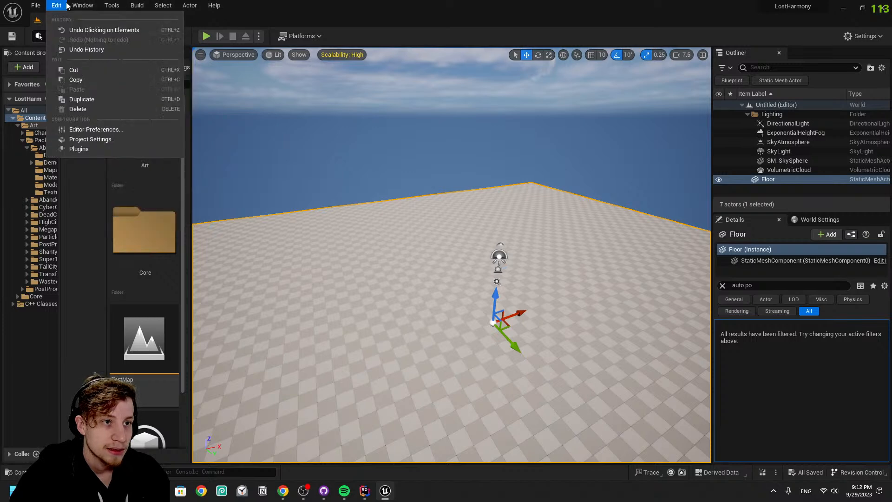
left_click(102, 154)
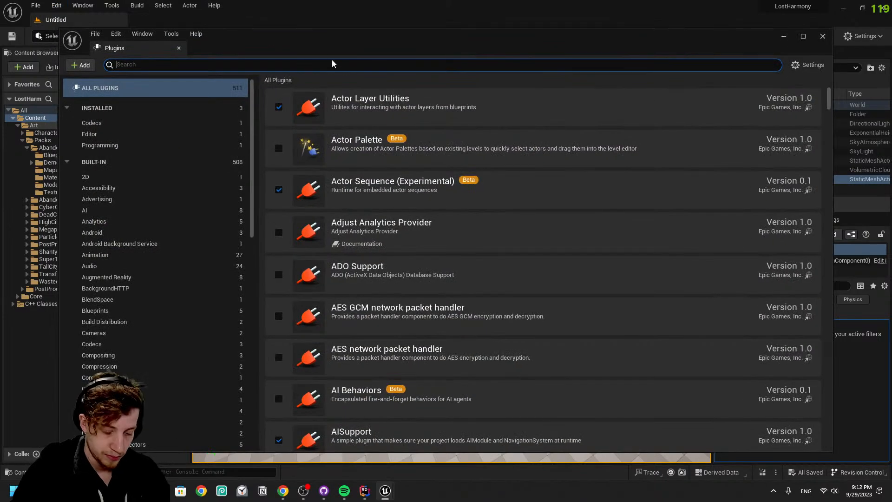
type("sky")
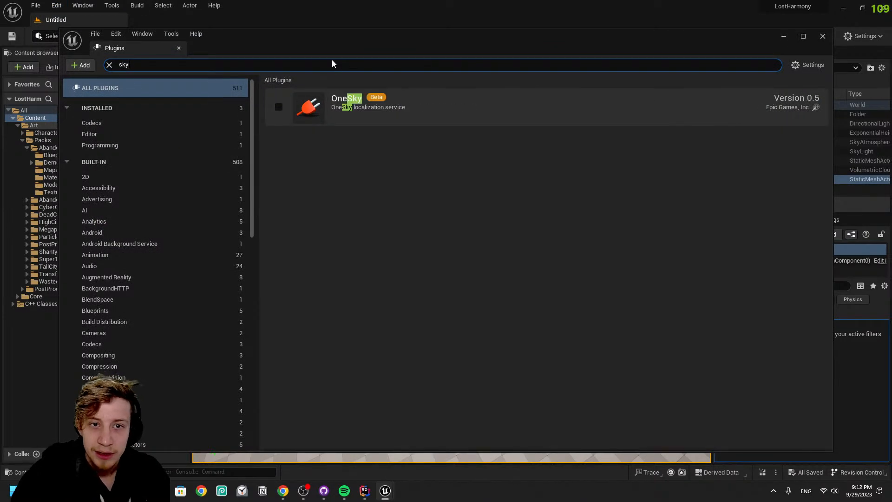
type("sun")
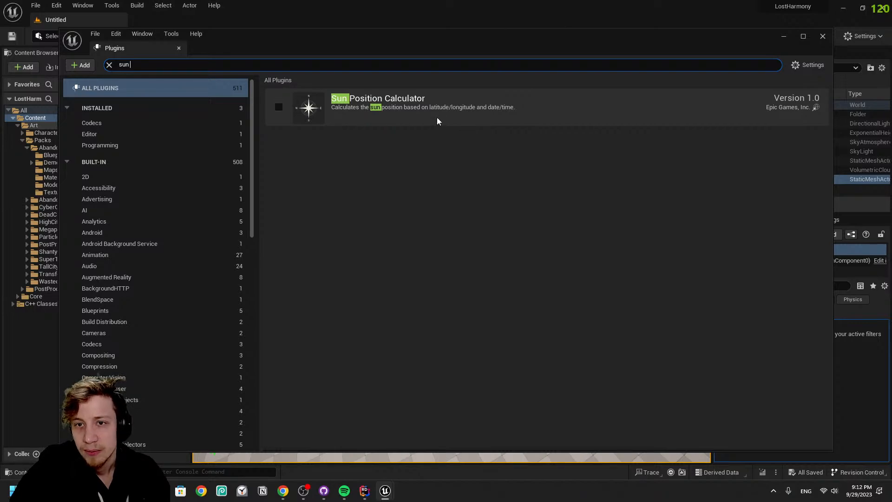
left_click(822, 36)
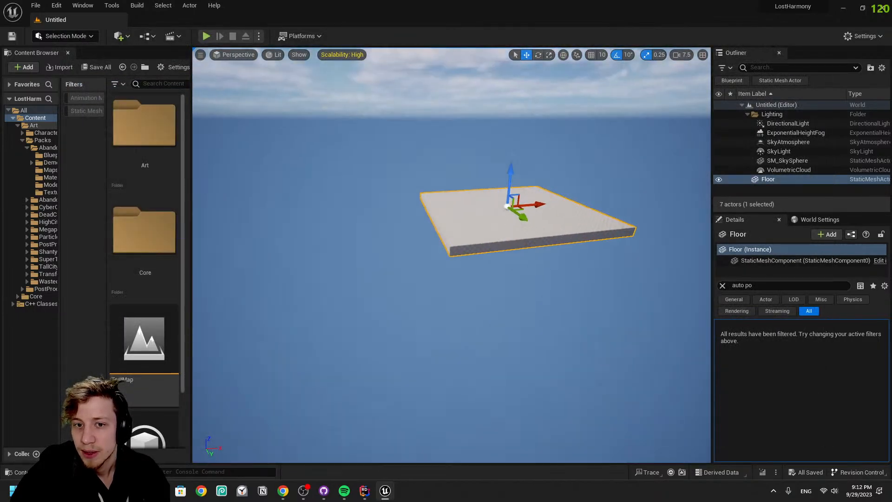
Clear the Floor's details filter and show the level's World Settings
key("q")
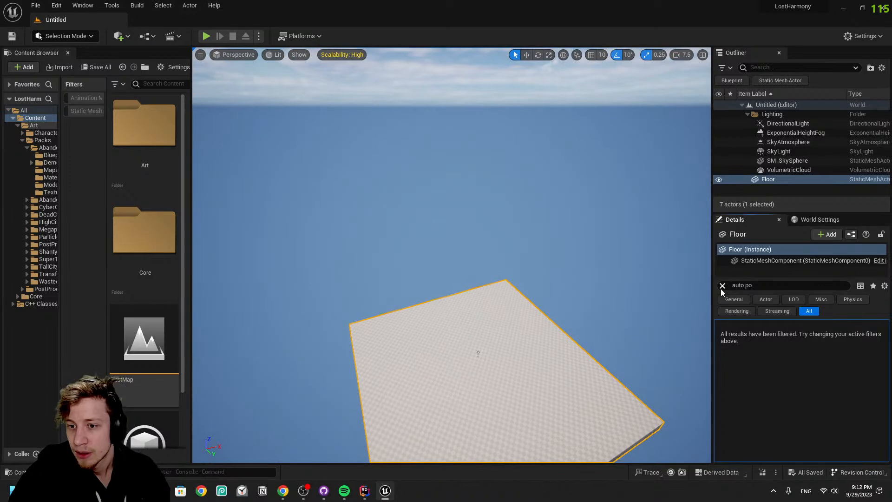
left_click(723, 285)
scroll(760, 320, "down", 3)
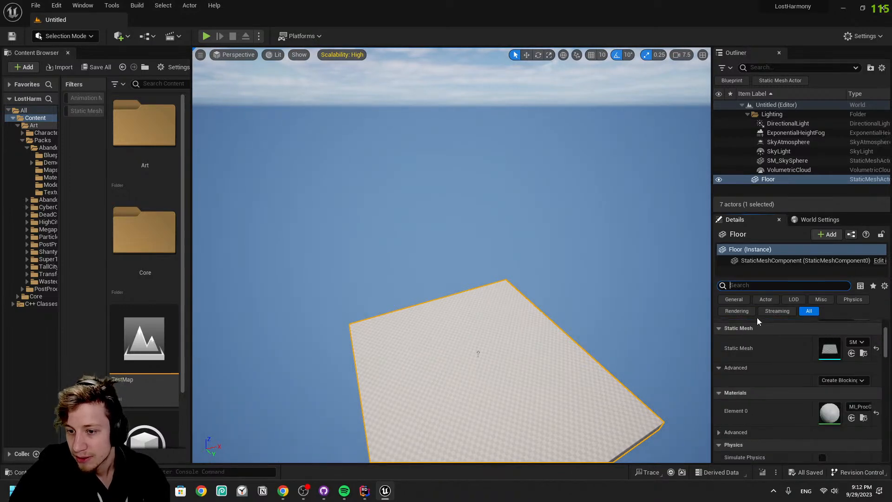
left_click(795, 221)
mouse_move(604, 279)
right_mouse_down()
mouse_move(600, 307)
mouse_move(604, 277)
right_mouse_up()
key("w")
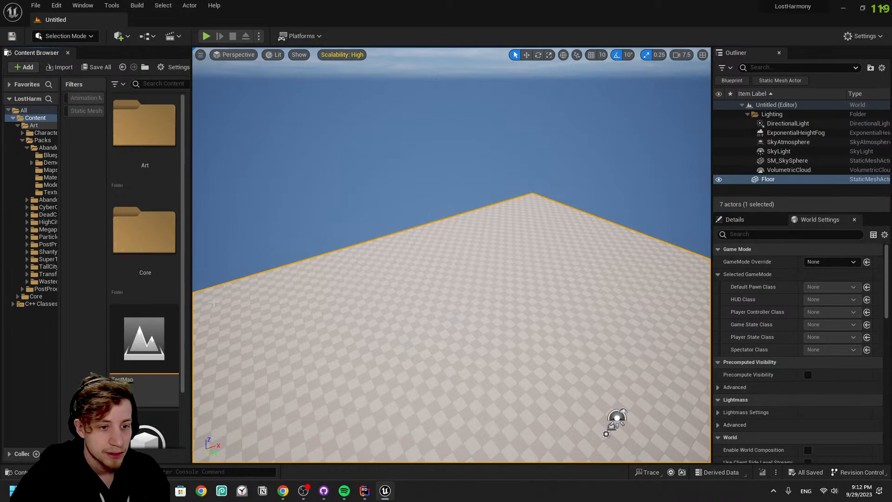
Open the characters folder inside Core and place the PlayerBird blueprint on the floor of the level
left_click_drag(151, 219, 155, 237)
double_click(146, 223)
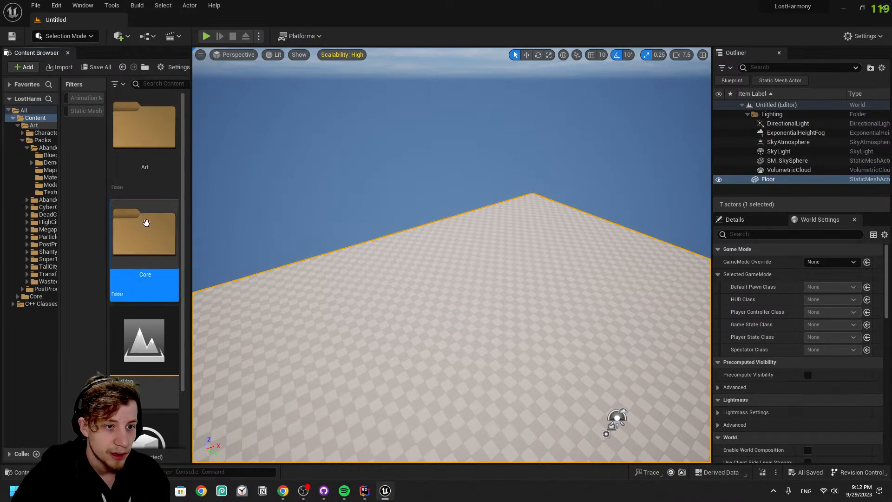
double_click(122, 146)
left_click_drag(145, 130, 484, 361)
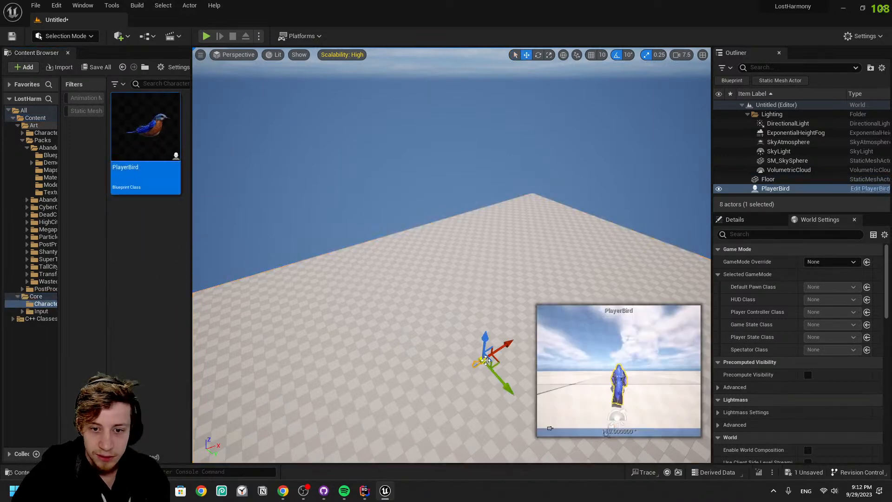
Adjust the PlayerBird's height, raising it and then lowering it close to the floor
right_click_drag(483, 362, 501, 362)
key("w")
left_click_drag(477, 357, 491, 186)
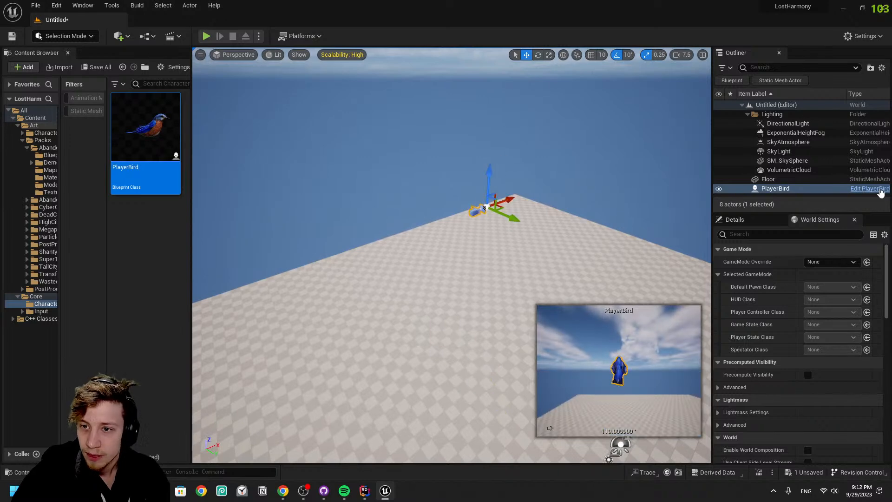
left_click(806, 181)
right_click_drag(562, 246, 577, 250)
left_click(454, 205)
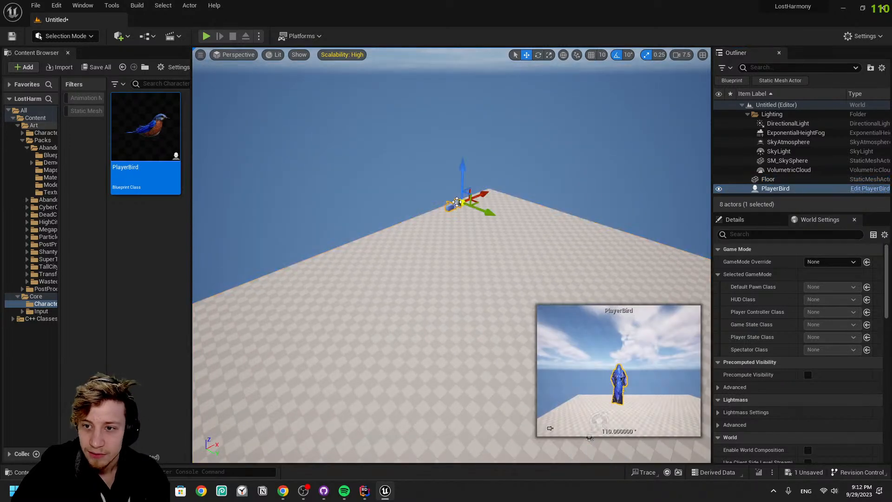
left_click_drag(460, 163, 460, 337)
Reduce the viewport camera speed to 3 and bring the PlayerBird into close view above the floor
key("w")
right_click_drag(460, 336, 439, 271)
scroll(462, 284, "down", 6)
key("s")
key("e")
scroll(465, 305, "down", 3)
key("d")
Filter the PlayerBird's details by "auto poss" and set Auto Possess Player to Player 0
left_click(762, 221)
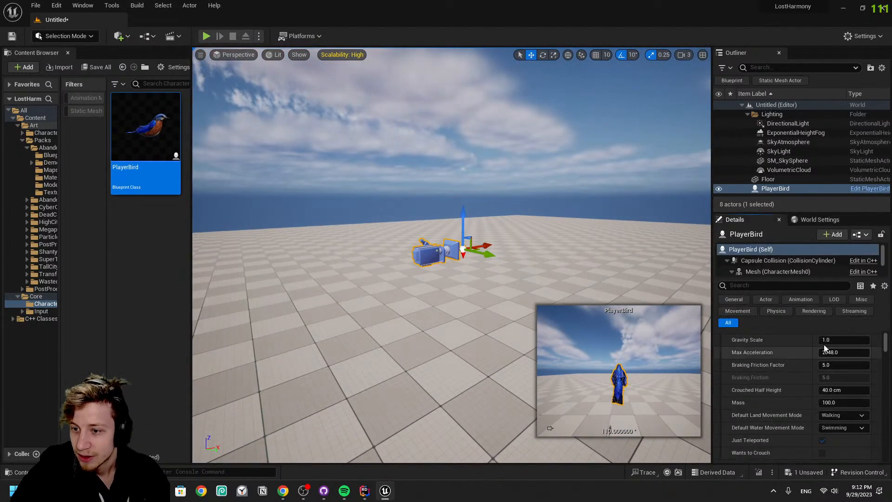
scroll(821, 346, "down", 10)
scroll(821, 346, "up", 5)
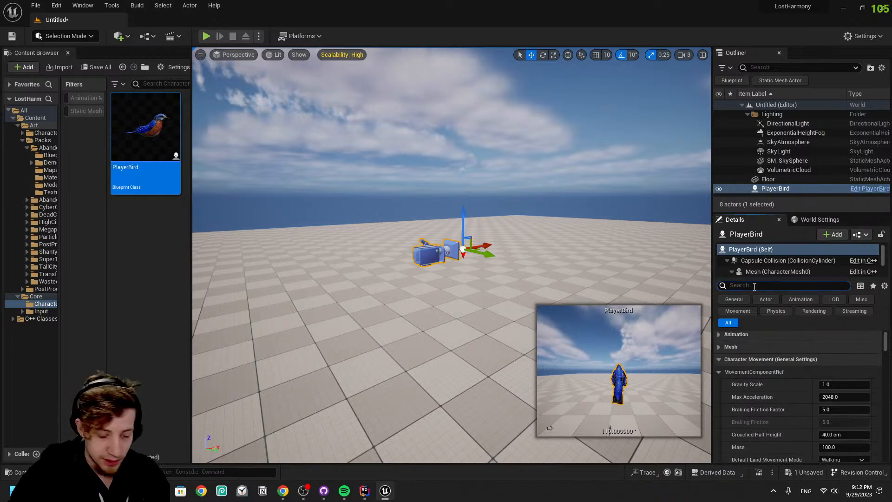
left_click(755, 286)
type("auto poss")
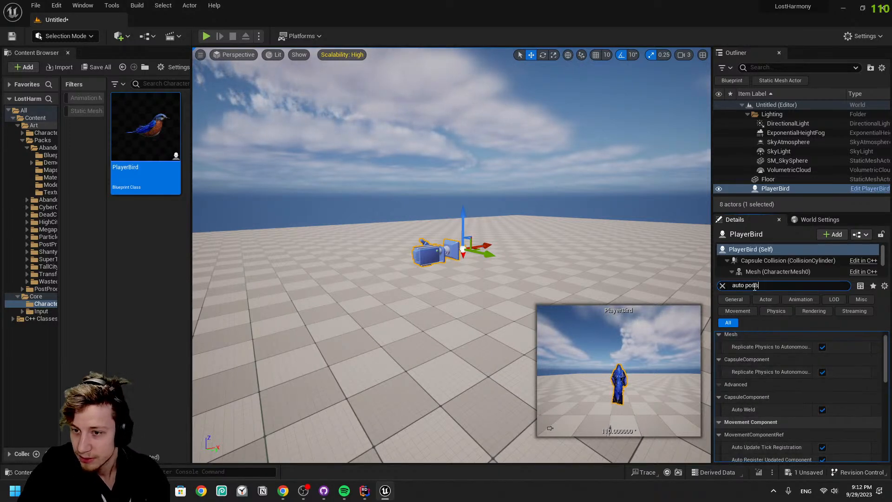
left_click(843, 349)
left_click(834, 372)
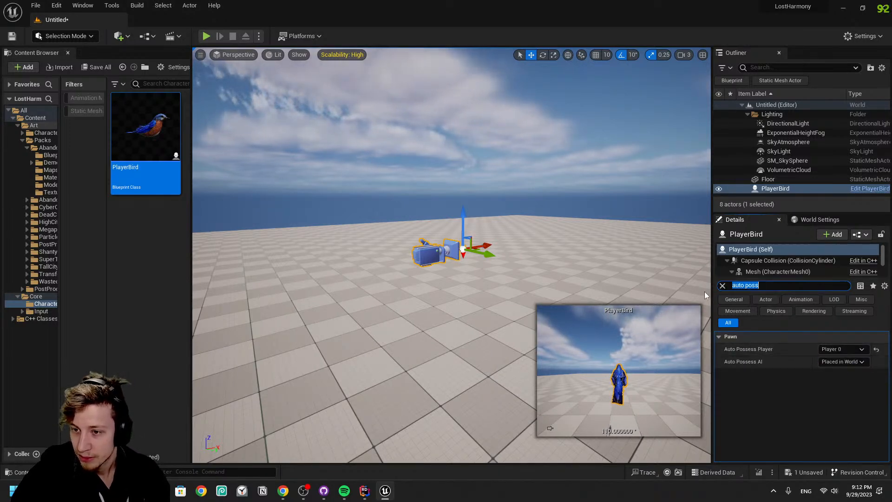
Play the level and fly the bird around over the floor
left_click(206, 36)
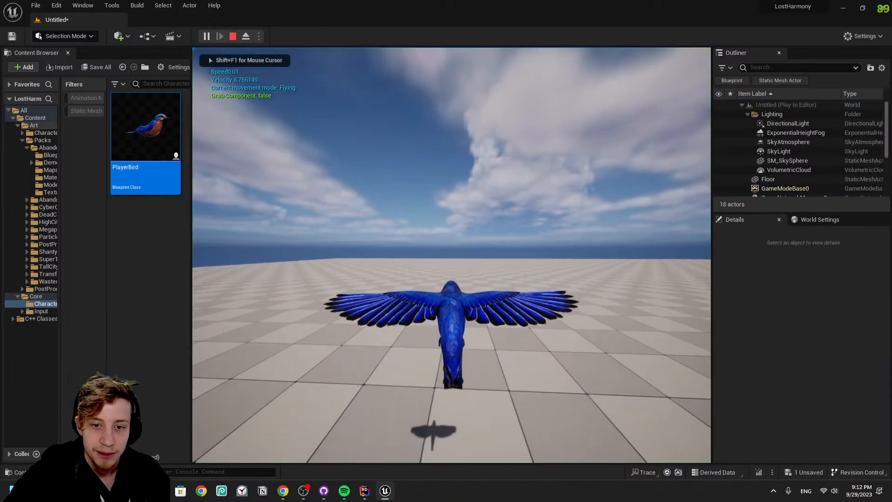
key("w")
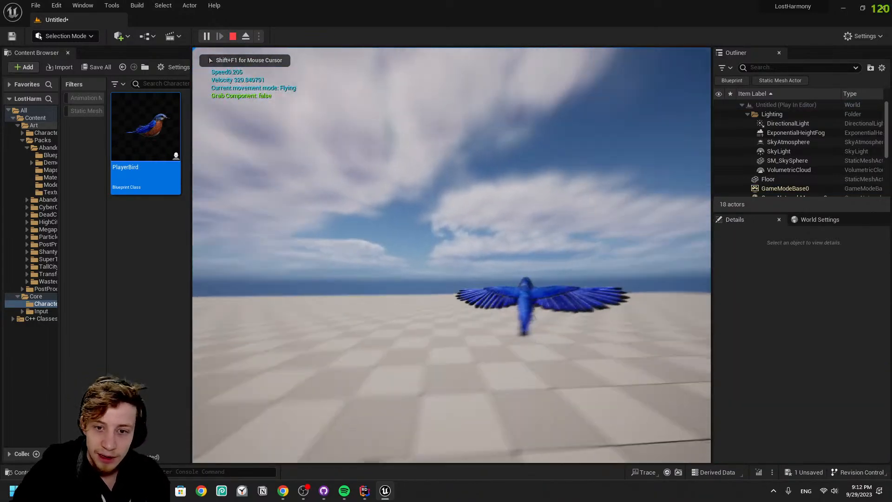
key("w")
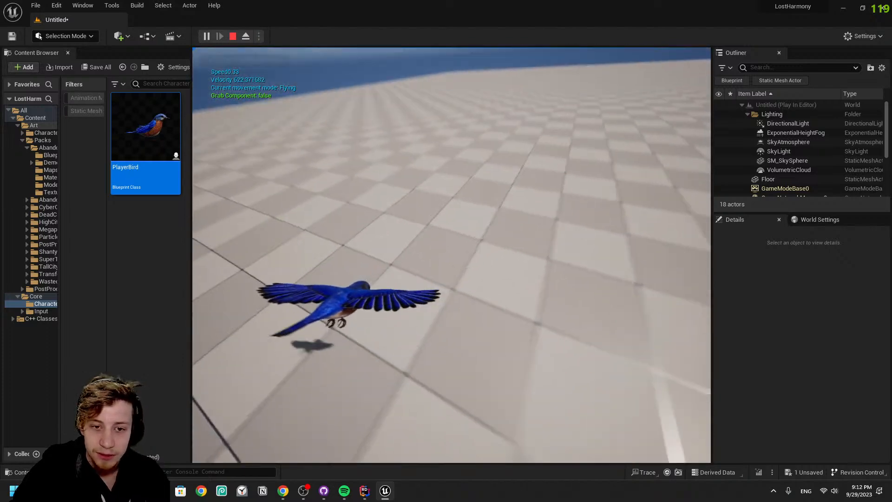
key("w")
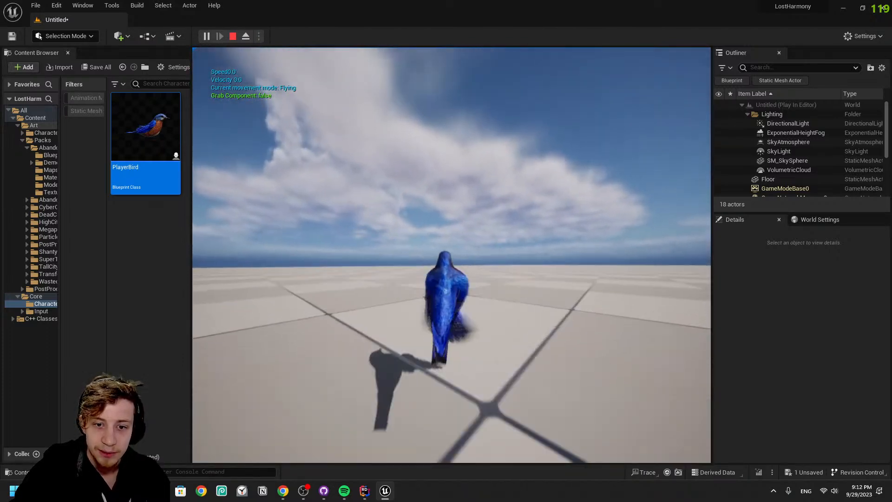
Test the bird's landing, walking and taking off again, and end the play session
key("space")
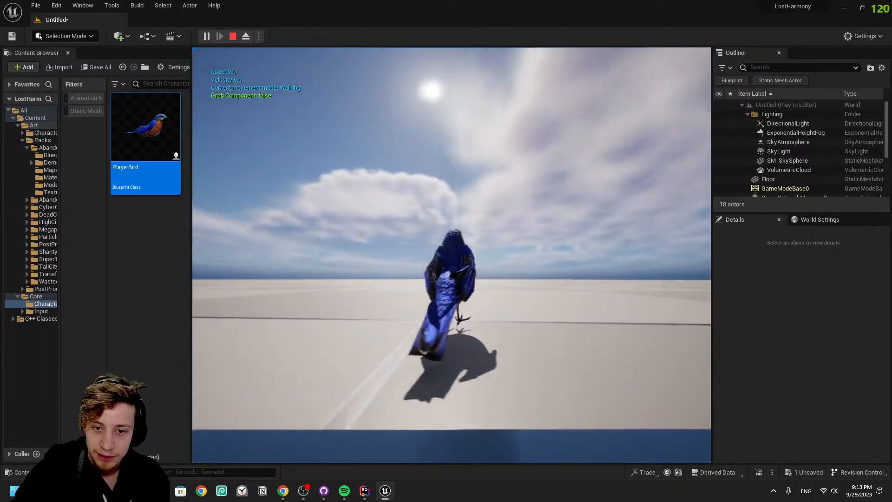
key("a")
key("d")
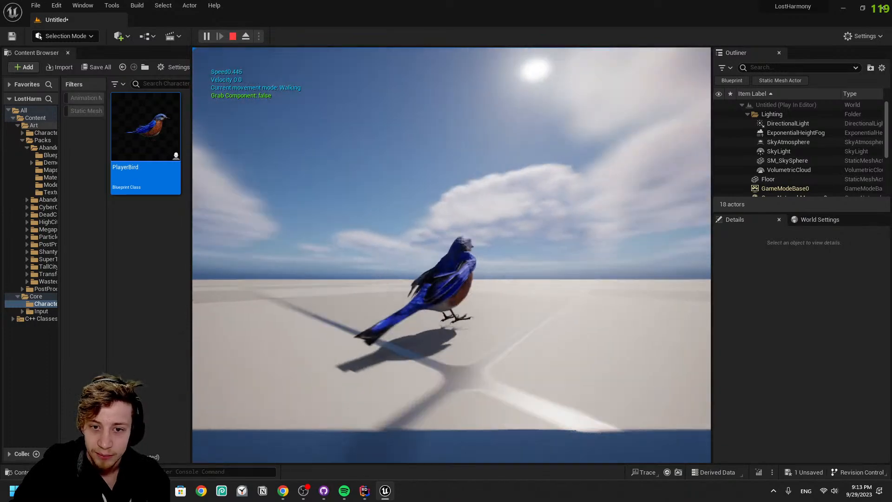
key("w")
key("space")
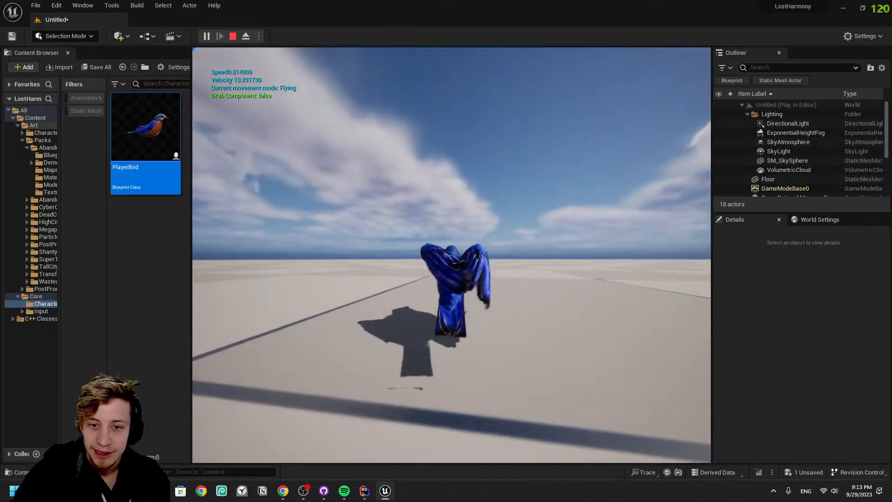
key("w")
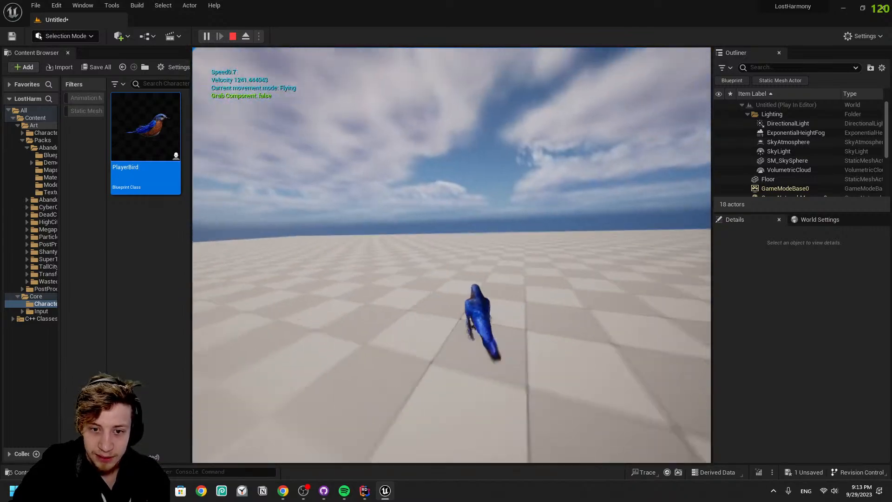
key("a")
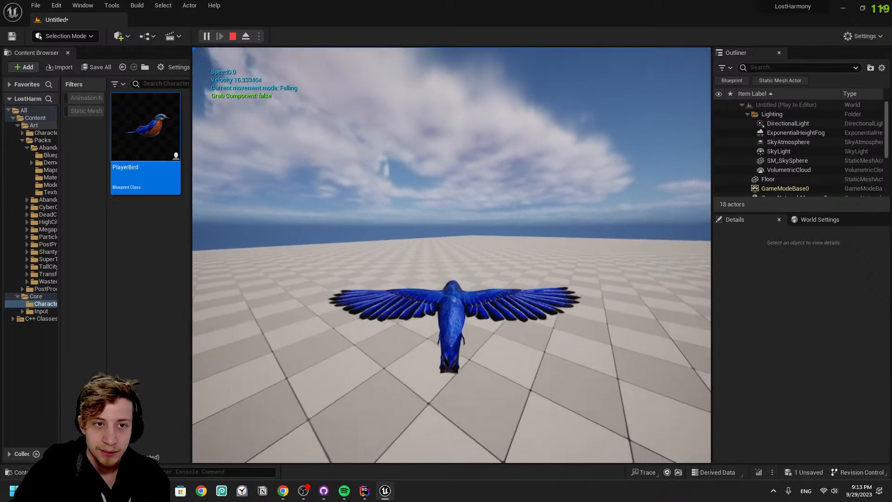
key("space")
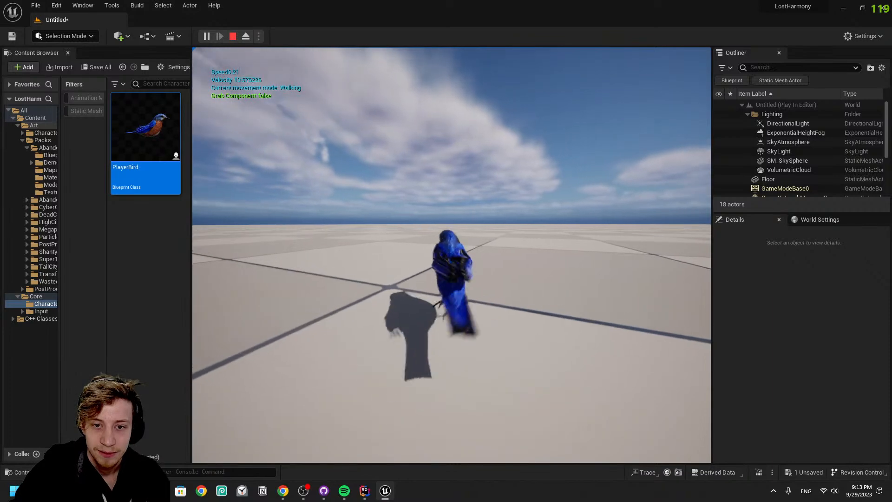
key("Escape")
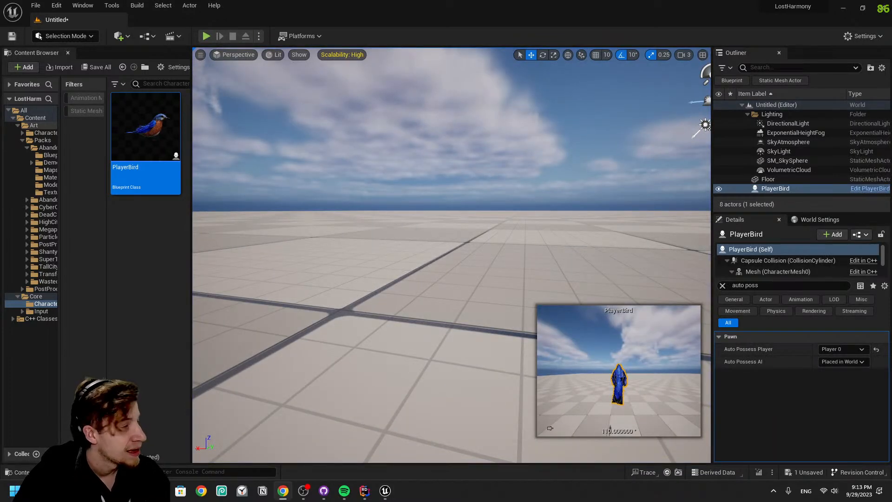
Save the new level in the Content folder as VerticalSliceMap
left_click(108, 68)
left_click(508, 353)
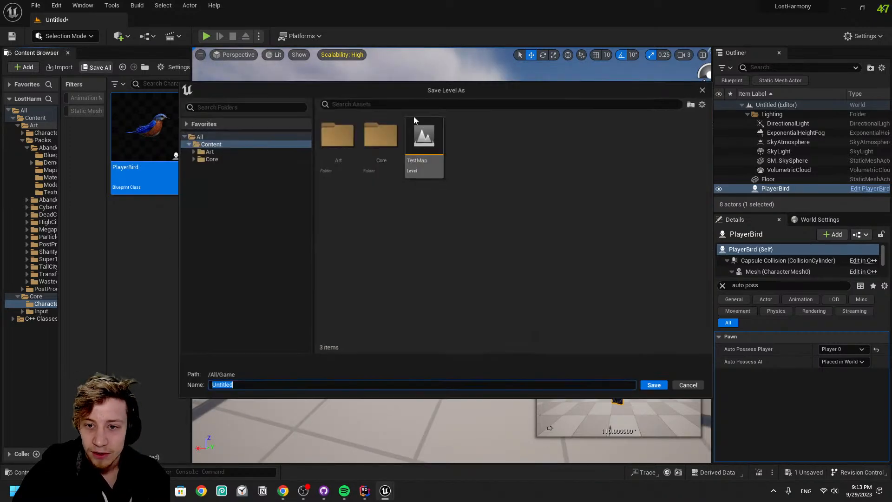
left_click(263, 384)
type("VerticalSliceMap")
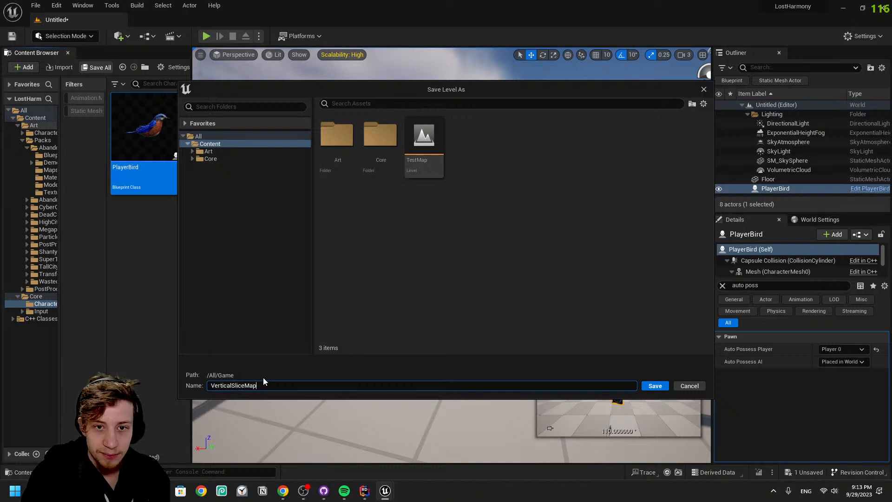
key("Return")
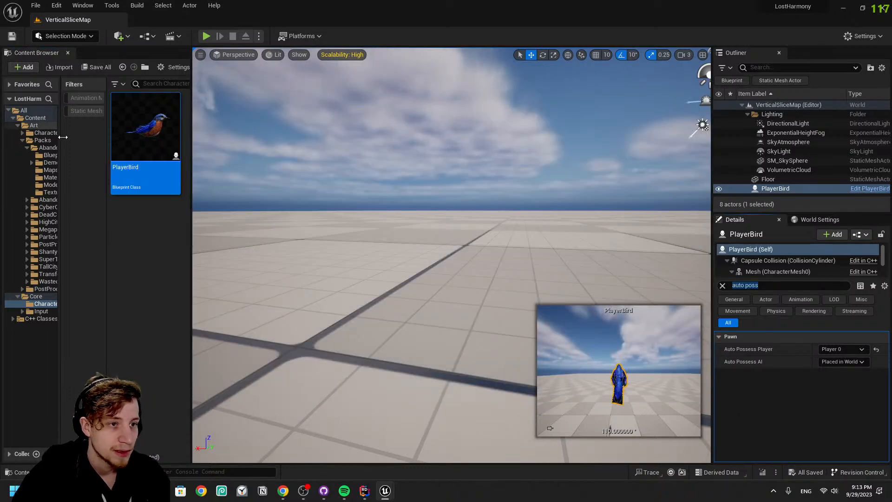
Create a folder named Levels in the project's Content folder
left_click(37, 120)
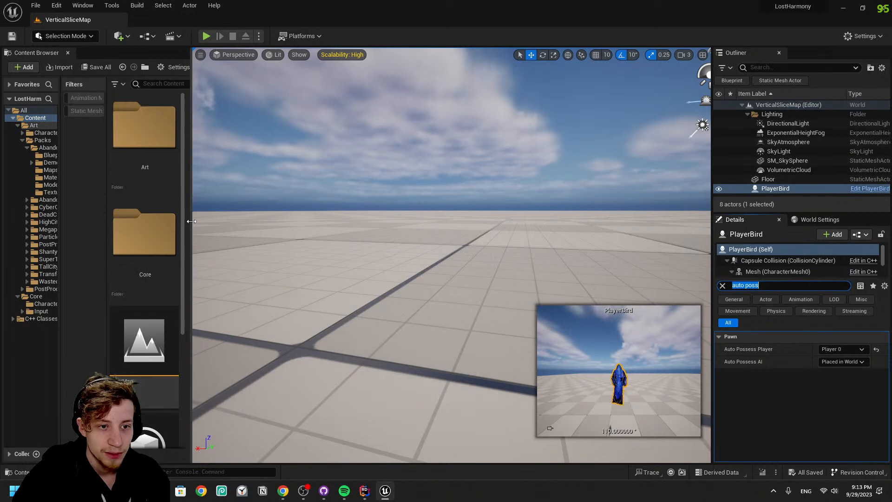
left_click_drag(191, 221, 340, 221)
right_click(336, 280)
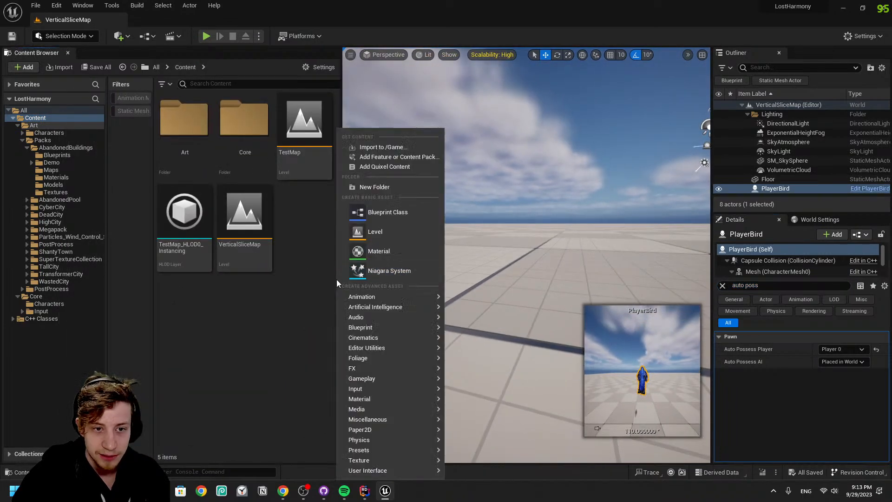
left_click(383, 187)
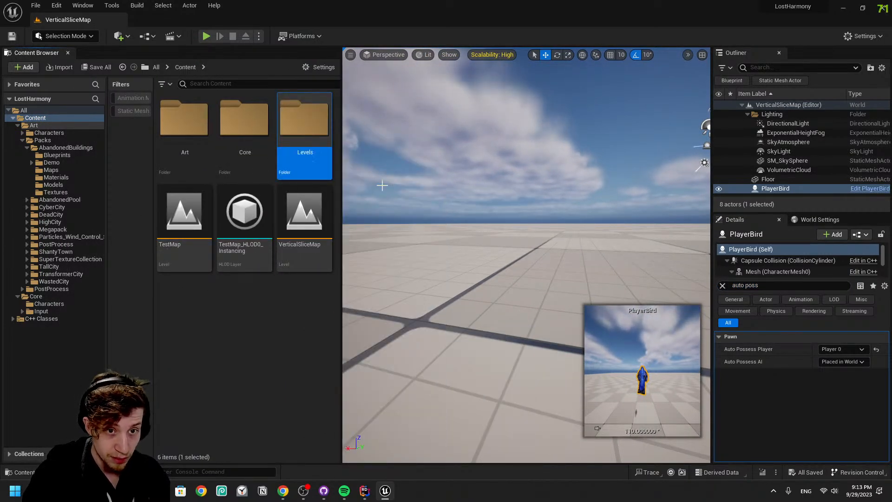
key("Return")
left_click(185, 67)
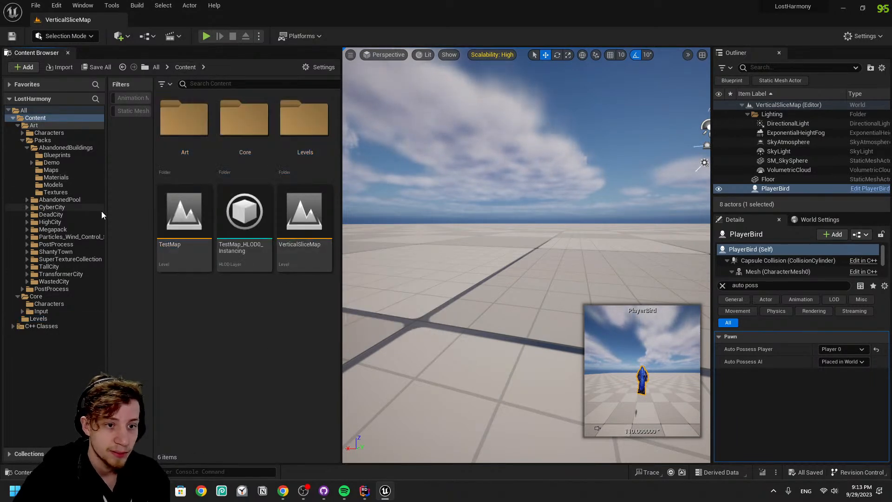
Open the demoPerformance level from the AbandonedBuildings pack's Maps folder to view its buildings
left_click(65, 169)
left_click(208, 121)
double_click(208, 120)
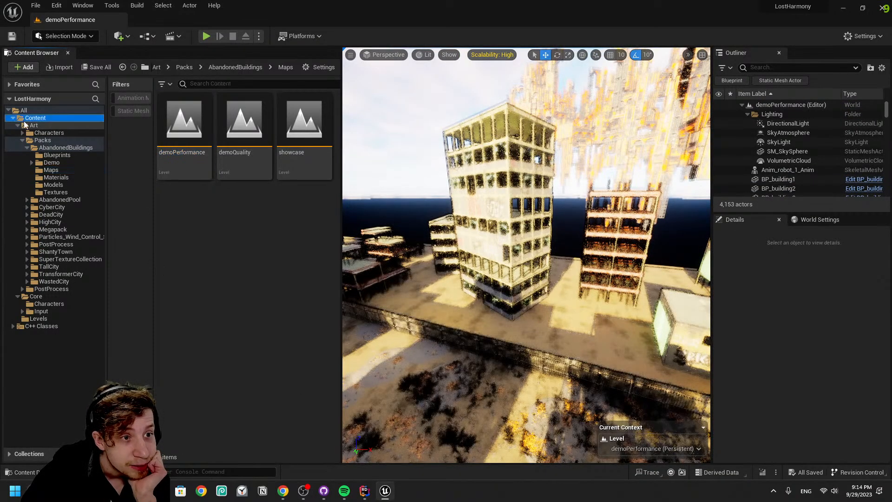
Move TestMap, TestMap_HLOD0_Instancing and VerticalSliceMap from Content into the Levels folder, accepting the rename
left_click(36, 117)
left_click(186, 250)
left_click(305, 251, "shift")
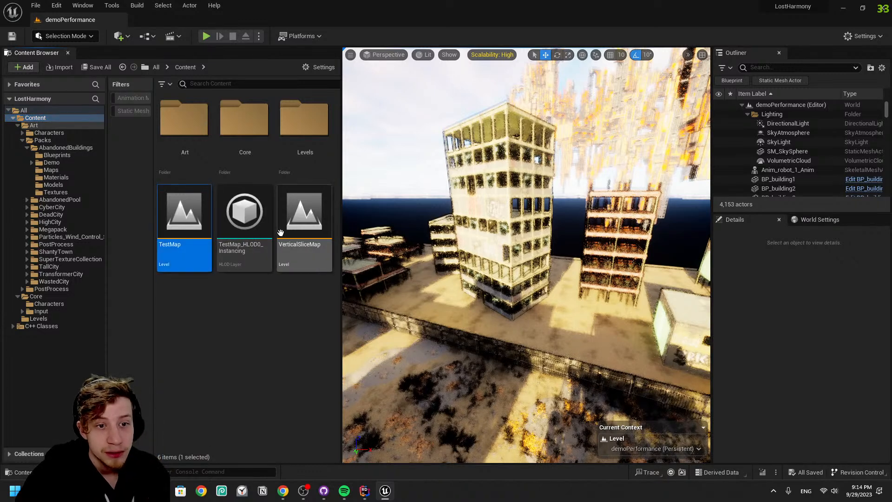
left_click_drag(181, 235, 302, 145)
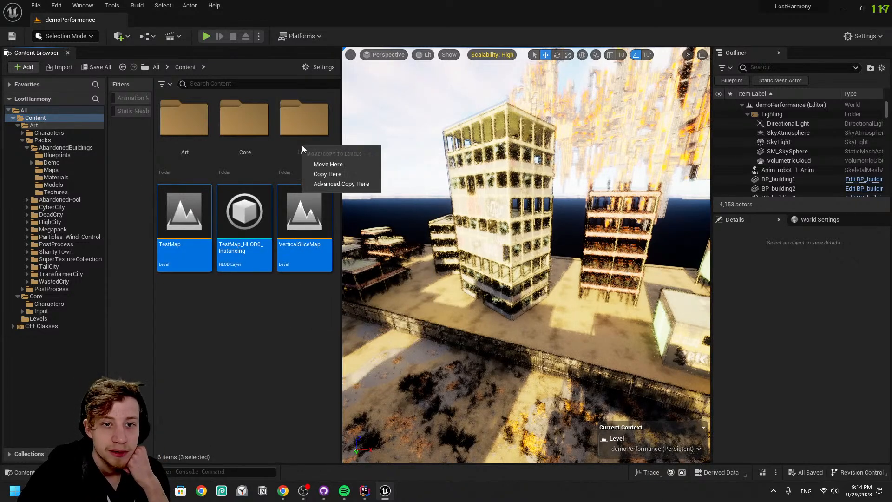
left_click(349, 164)
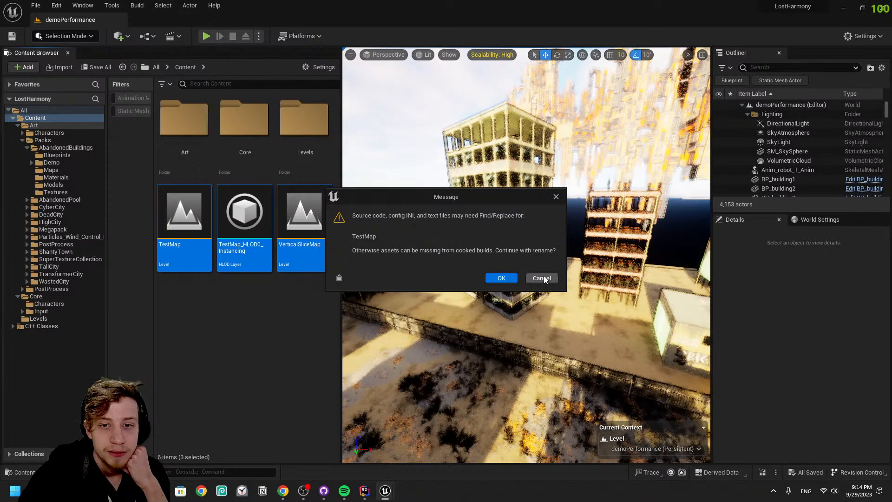
left_click(505, 278)
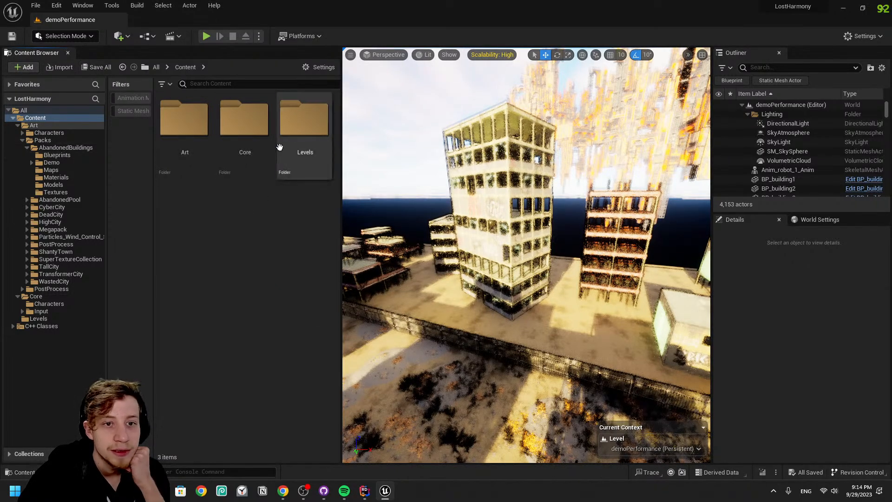
Open TestMap from the Levels folder to check it, and switch back to the VerticalSliceMap level
double_click(304, 119)
left_click(161, 133)
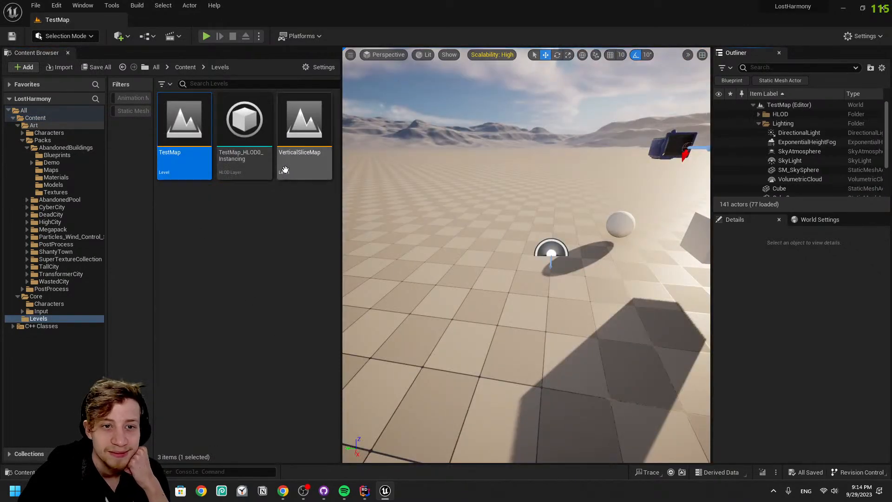
left_click(300, 154)
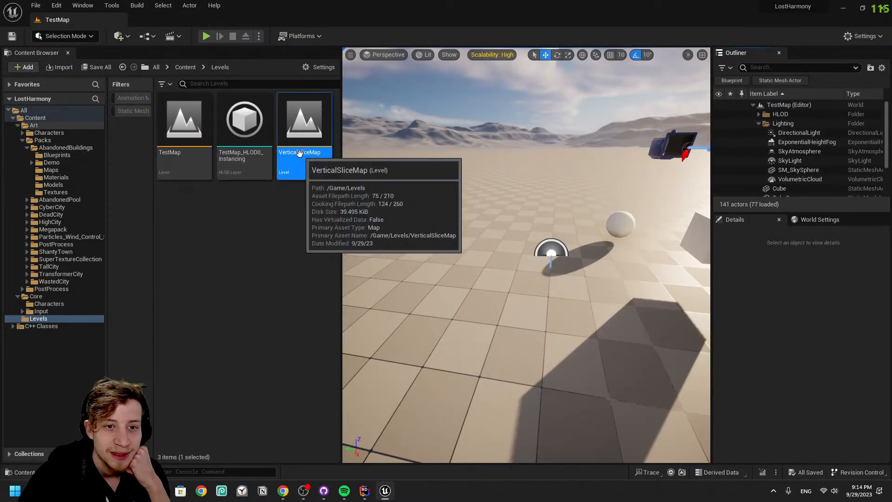
double_click(300, 153)
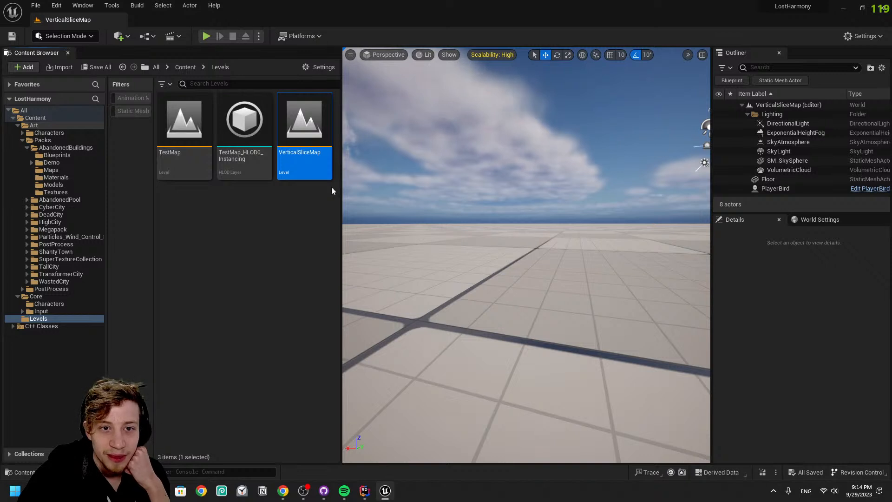
left_click_drag(341, 190, 267, 207)
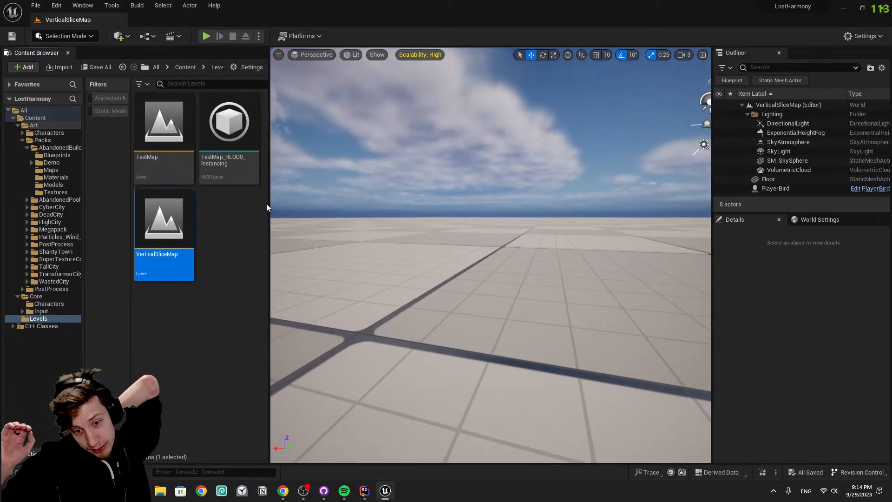
Frame the Floor in the viewport and inspect its extent from above
left_click(653, 267)
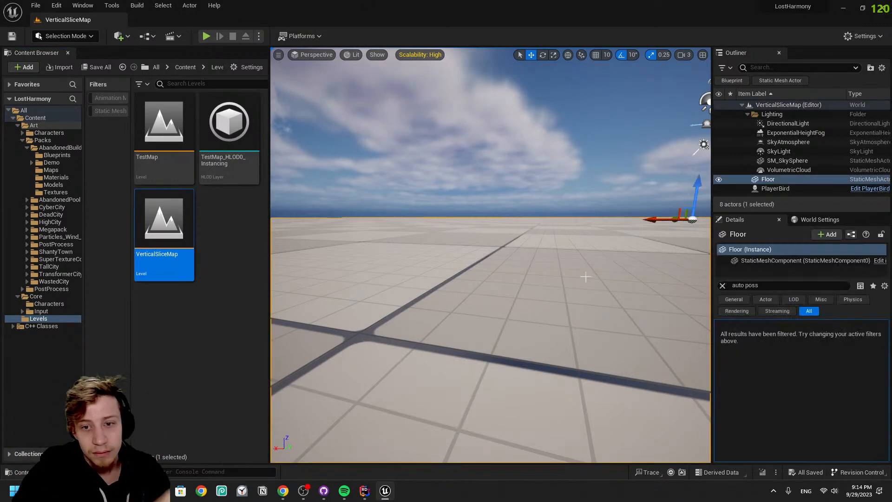
key("f")
key("w")
right_click_drag(542, 260, 481, 223)
key("d")
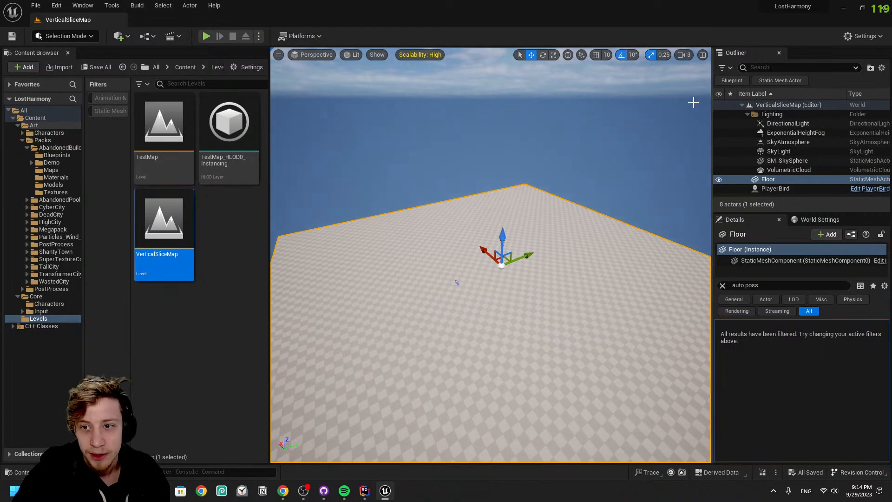
left_click_drag(712, 123, 711, 121)
left_click(573, 173)
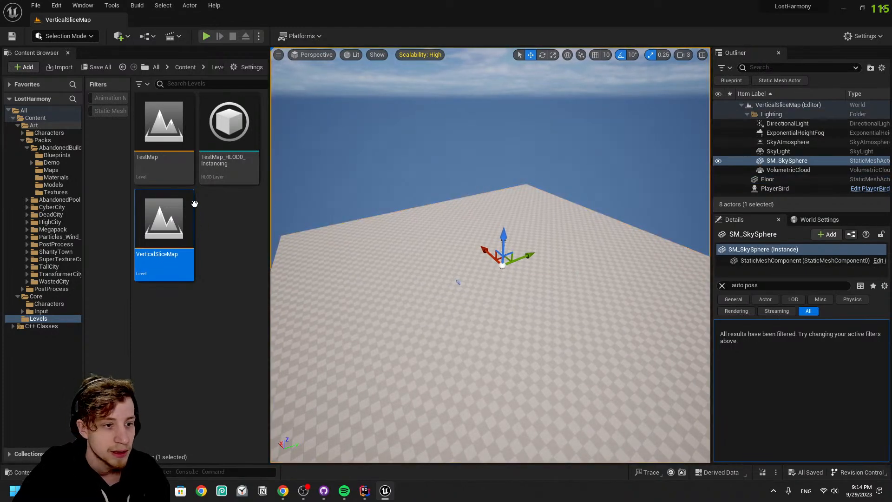
Search all project content for "landscape"
left_click(36, 118)
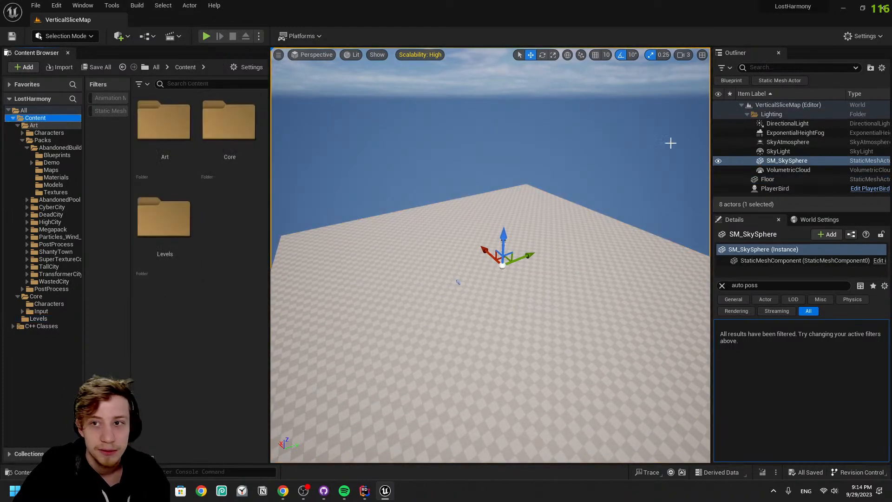
left_click(156, 68)
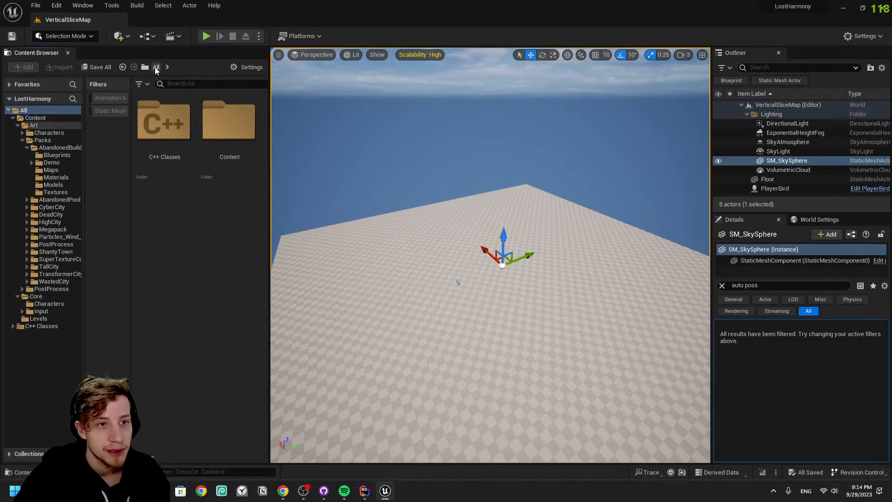
left_click(193, 85)
type("l;a")
key("BackSpace")
key("BackSpace")
type("an")
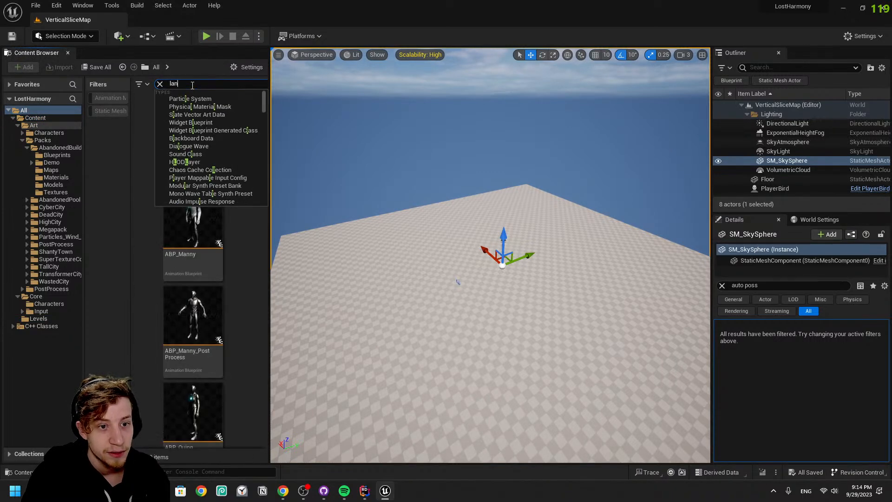
type("dsca")
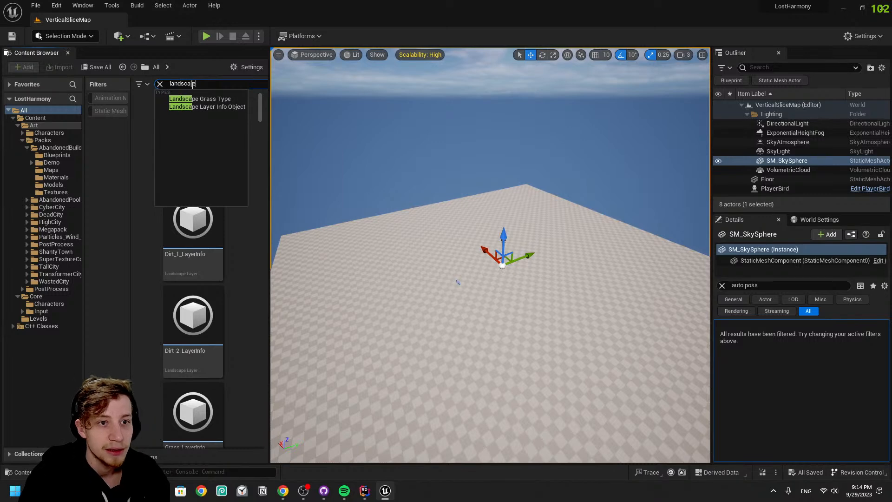
type("p")
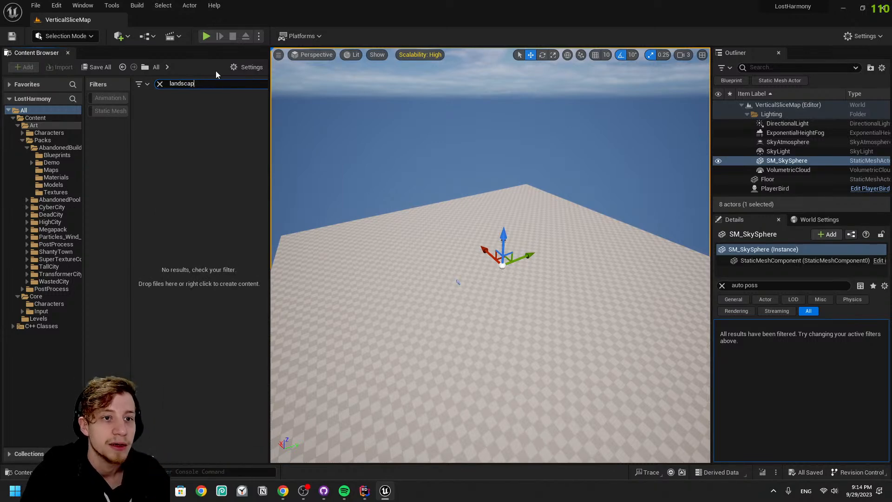
type("epe")
left_click(231, 312)
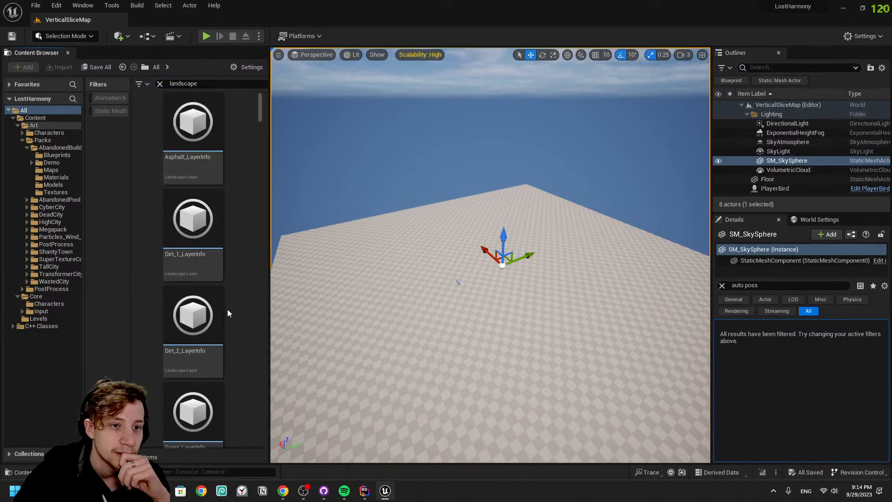
Browse the landscape assets and filter them to show only the Material type
scroll(240, 212, "down", 10)
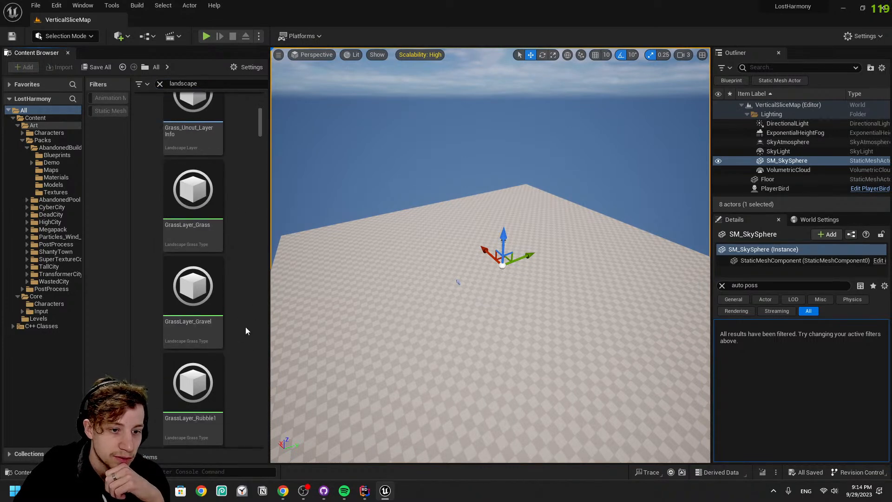
scroll(241, 322, "down", 8)
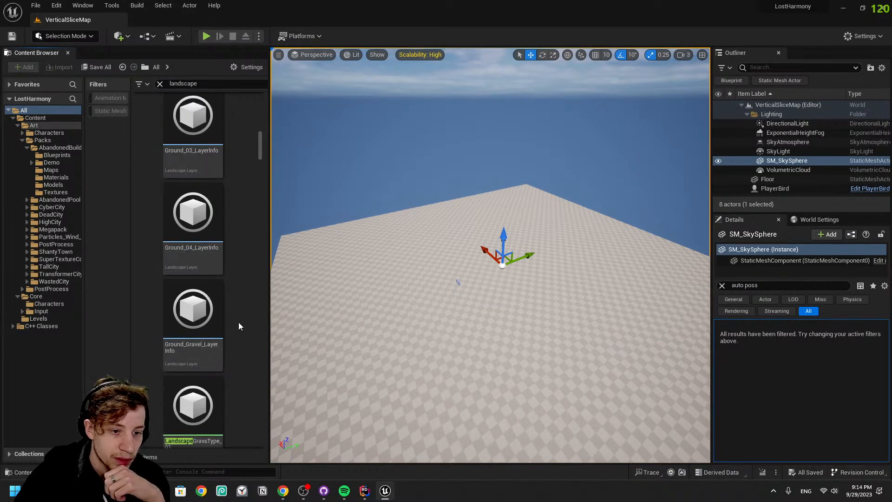
scroll(238, 320, "down", 3)
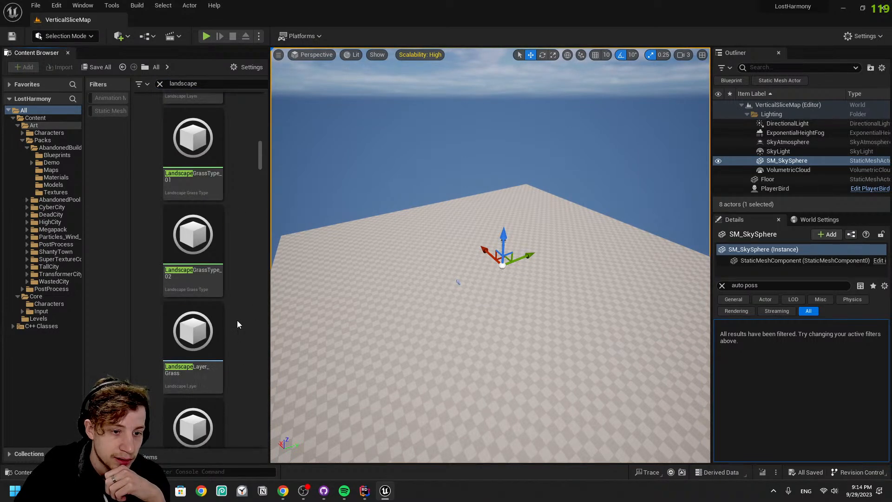
left_click(147, 82)
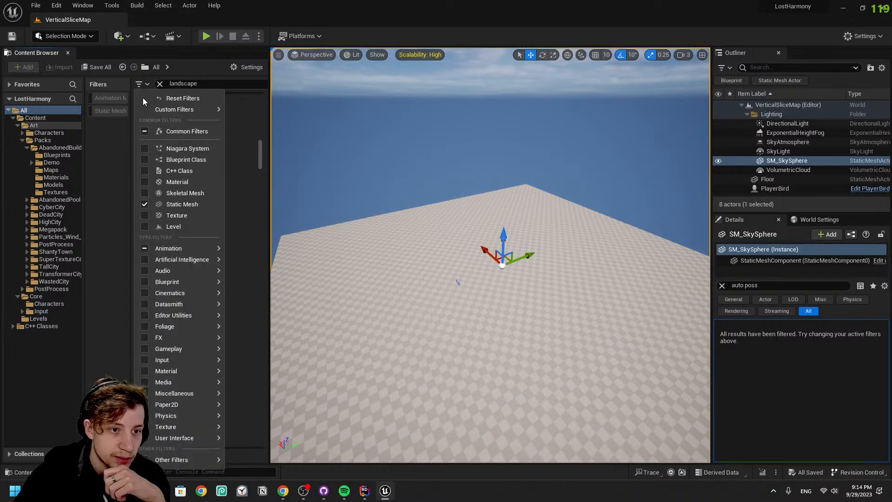
left_click(178, 183)
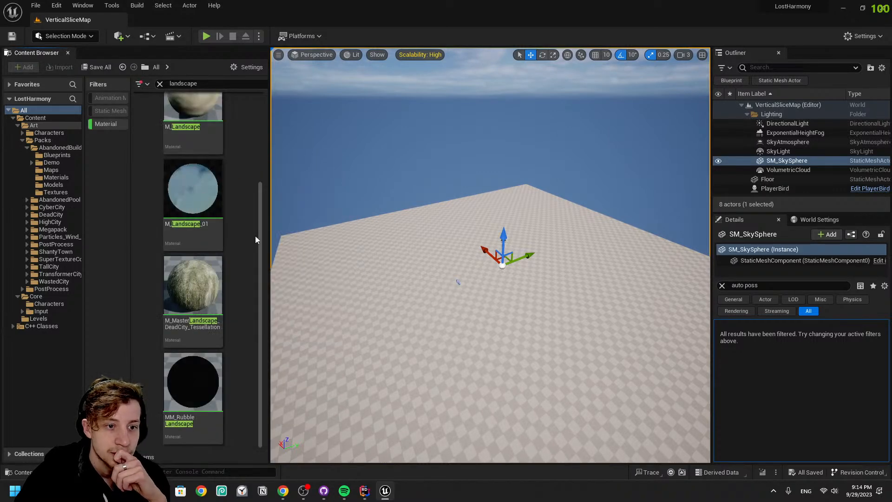
scroll(238, 344, "up", 3)
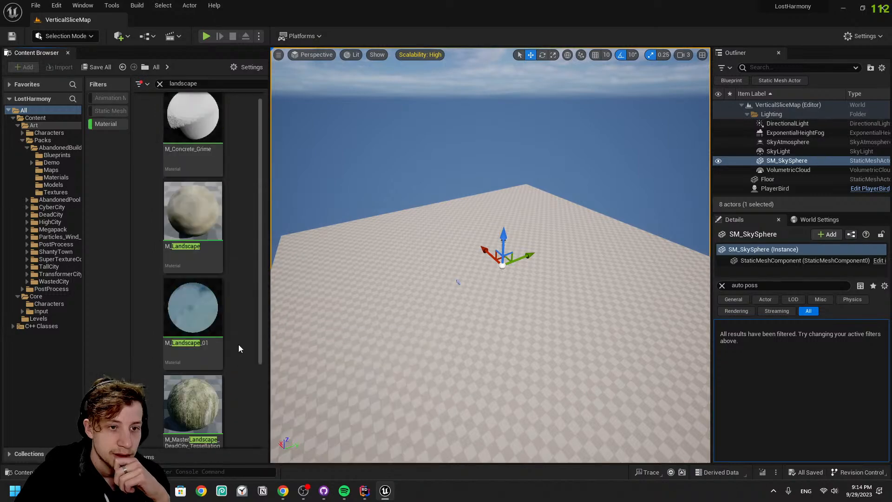
Open the M_Landscape material and examine its landscape coordinates, texture samples and layer blend nodes
left_click(199, 265)
double_click(199, 265)
right_click_drag(313, 291, 572, 86)
scroll(352, 198, "down", 6)
scroll(379, 385, "up", 6)
right_click_drag(359, 443, 312, 215)
scroll(312, 215, "down", 6)
scroll(332, 137, "up", 5)
scroll(551, 291, "up", 1)
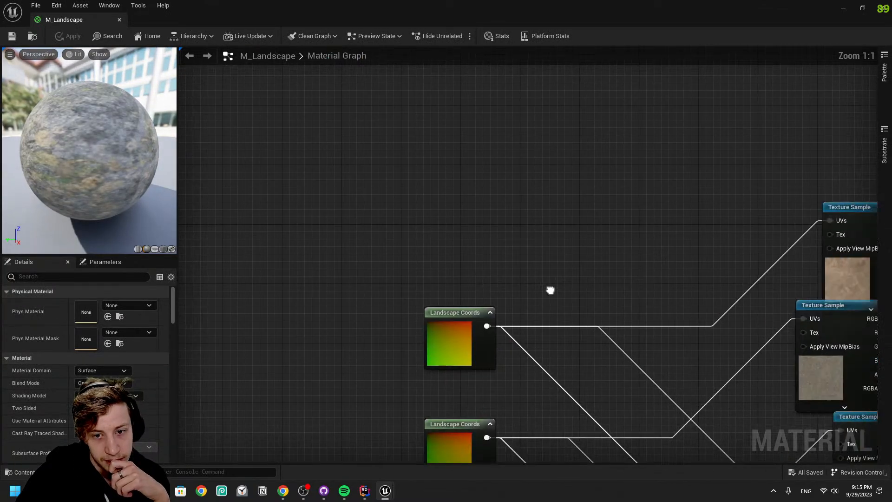
right_click_drag(552, 291, 235, 209)
left_click(490, 278)
right_click_drag(690, 308, 587, 297)
left_click_drag(502, 71, 438, 203)
right_click_drag(559, 303, 487, 119)
scroll(486, 119, "down", 6)
scroll(726, 315, "up", 6)
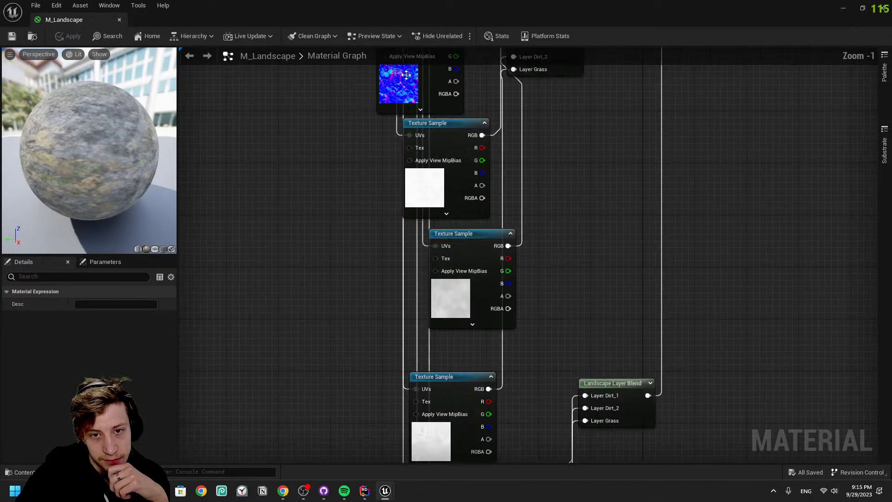
right_click_drag(692, 246, 608, 126)
Open the M_MasterLandscape_DeadCity_Tessellation material in the same maximized editor window as M_Landscape
left_click_drag(598, 6, 605, 334)
scroll(241, 398, "down", 3)
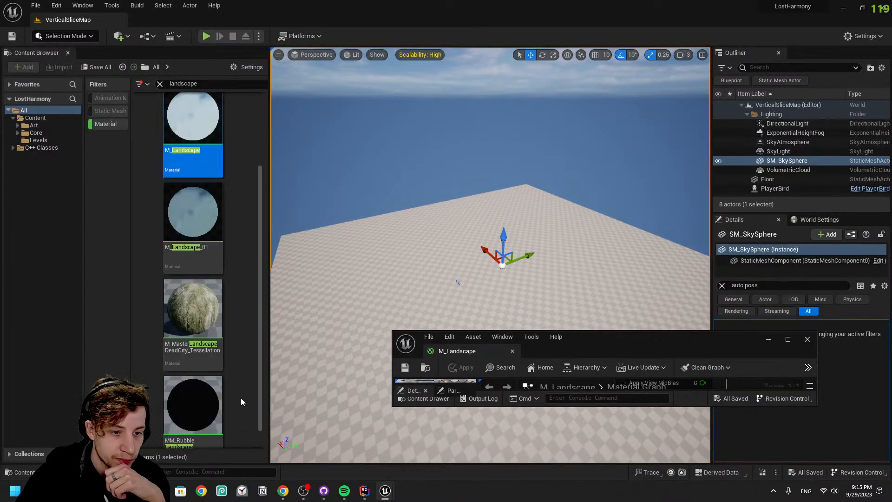
double_click(201, 325)
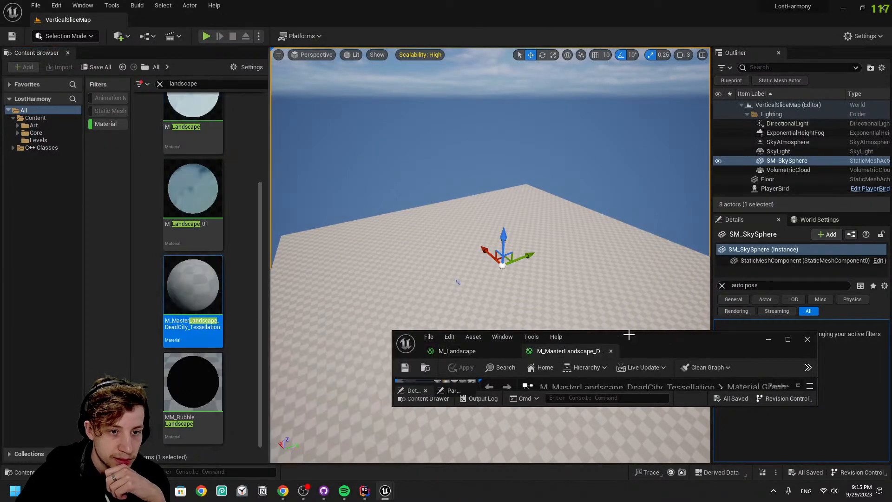
left_click_drag(669, 345, 598, 1)
Examine the M_MasterLandscape_DeadCity_Tessellation graph from its mud soil texture parameters to the layer blends and material output
right_click_drag(317, 220, 562, 300)
right_click_drag(381, 237, 514, 419)
scroll(435, 341, "down", 7)
right_click_drag(367, 333, 500, 249)
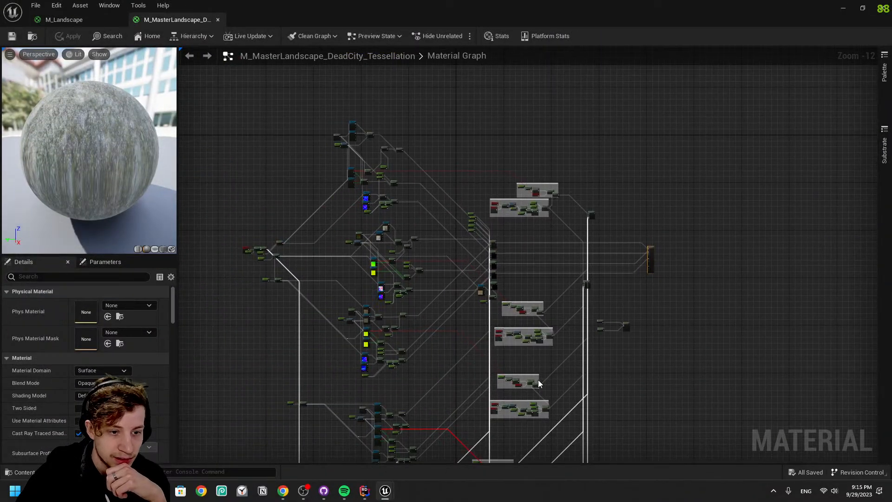
scroll(348, 376, "up", 7)
right_click_drag(370, 214, 381, 280)
scroll(380, 280, "up", 3)
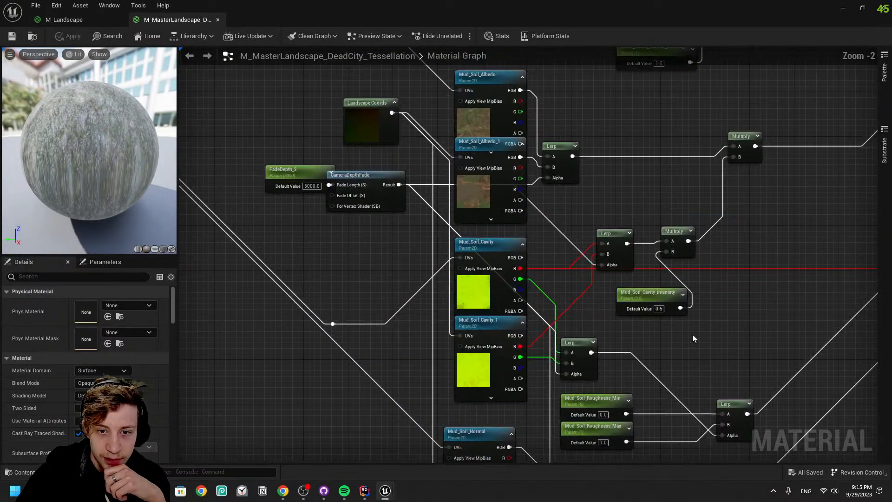
right_click_drag(743, 320, 379, 275)
scroll(395, 279, "down", 3)
right_click_drag(631, 293, 292, 255)
right_click_drag(493, 189, 191, 457)
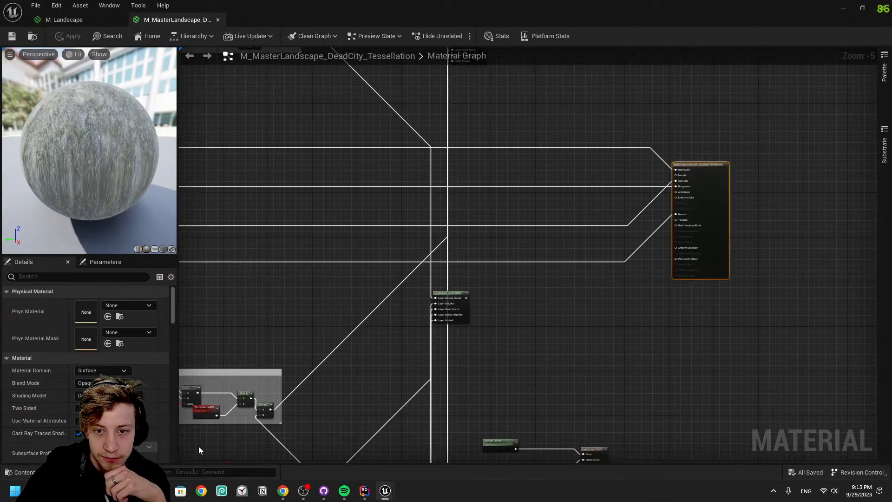
Locate M_MasterLandscape_DeadCity_Tessellation in the DeadCity Materials folder and open its Reference Viewer
left_click(32, 35)
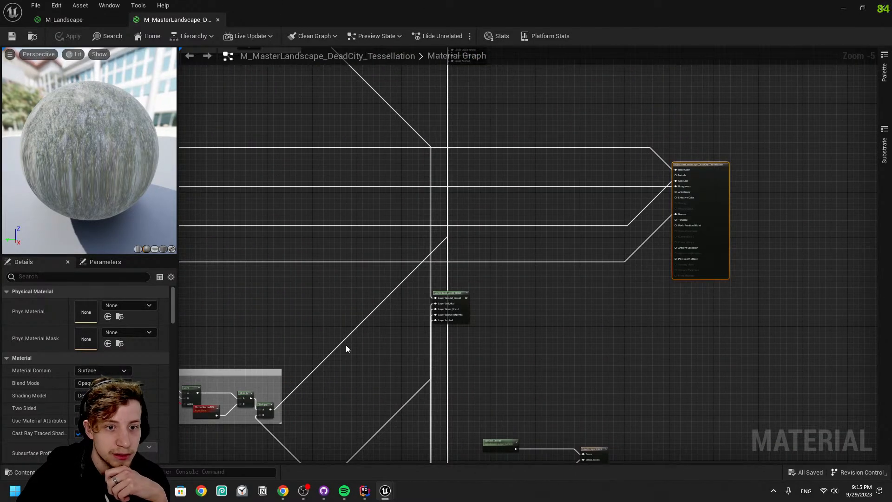
left_click_drag(596, 255, 610, 255)
scroll(227, 418, "down", 2)
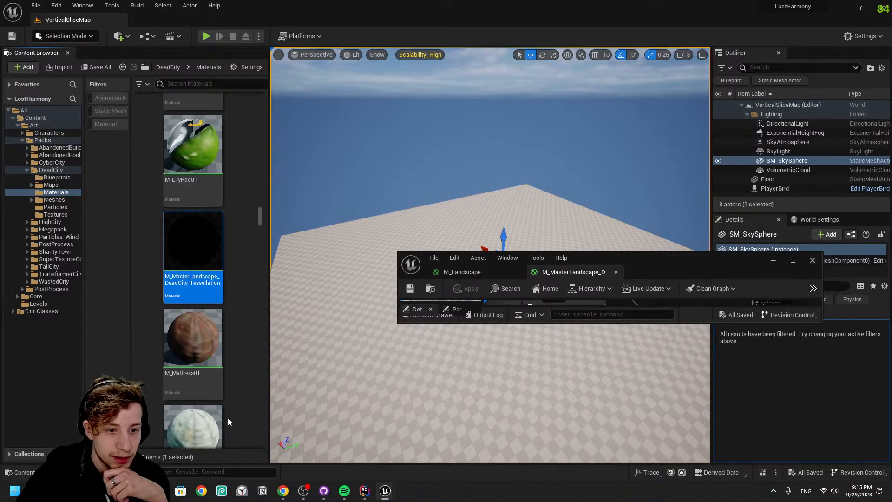
scroll(230, 359, "up", 1)
scroll(230, 359, "up", 1)
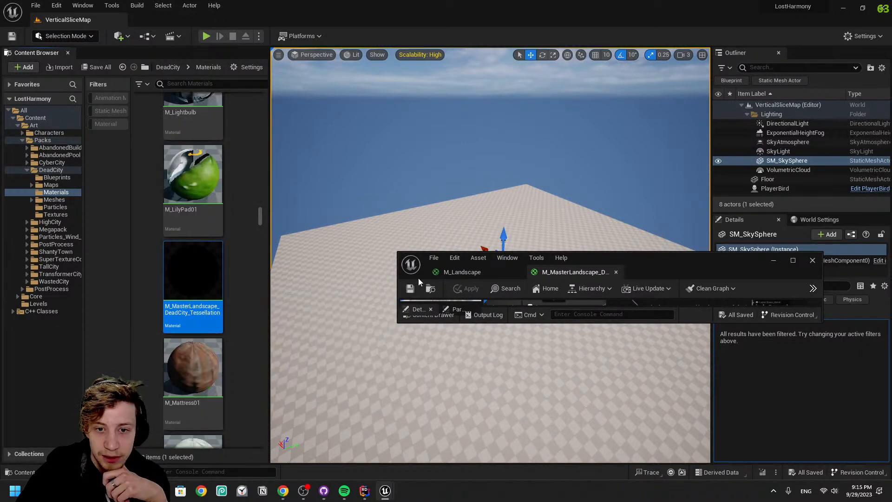
right_click(218, 274)
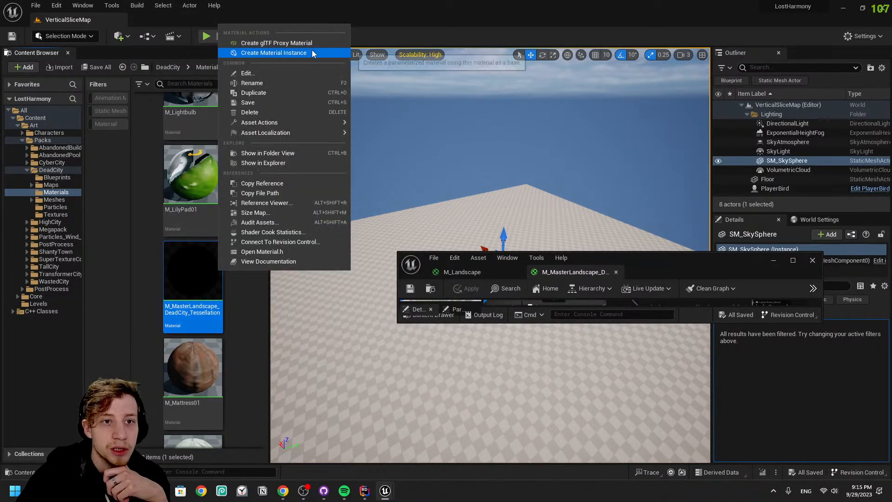
left_click(266, 203)
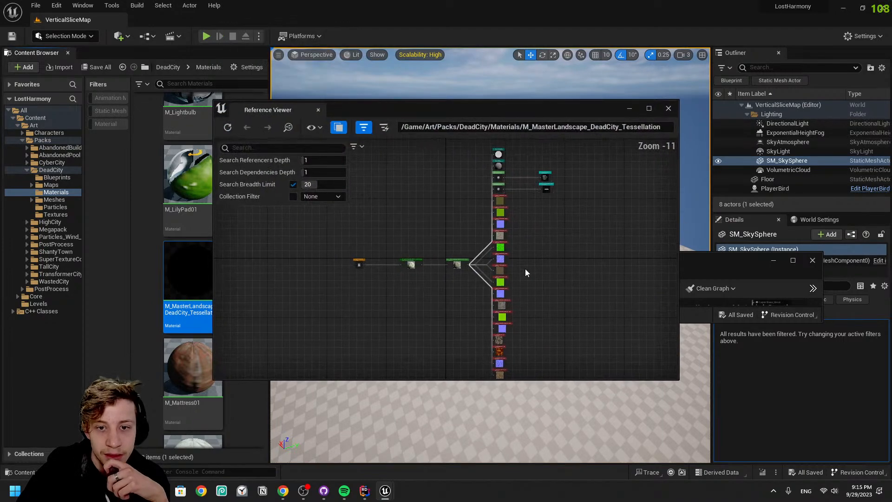
Examine which material instance and map reference M_MasterLandscape_DeadCity_Tessellation in the reference graph
scroll(460, 292, "up", 8)
right_click_drag(320, 288, 216, 307)
scroll(405, 254, "down", 5)
scroll(399, 254, "up", 4)
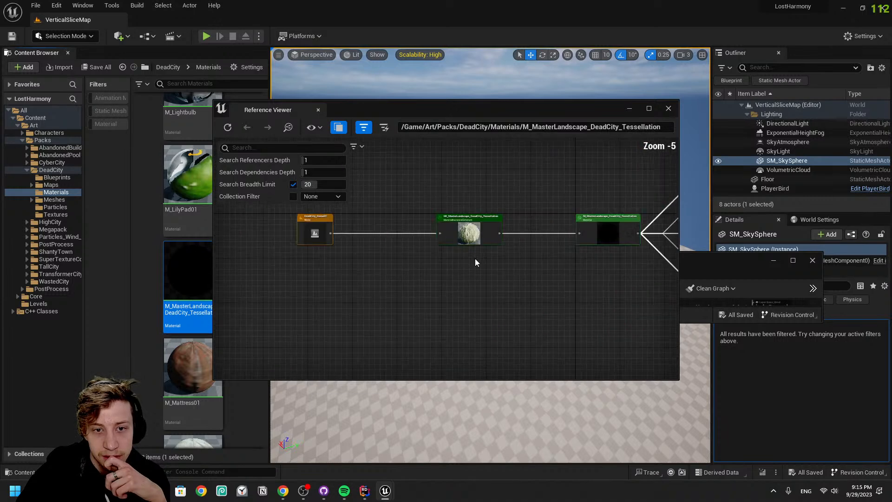
right_click_drag(560, 267, 311, 265)
Set the search depth to 5 for referencers and 7 for dependencies, examine the expanded reference graph, and close the viewer
mouse_move(334, 170)
left_mouse_down()
mouse_move(362, 170)
mouse_move(329, 158)
mouse_move(338, 158)
left_mouse_up()
right_click_drag(656, 251, 506, 223)
scroll(505, 223, "down", 1)
scroll(280, 282, "down", 6)
scroll(432, 251, "up", 6)
scroll(506, 236, "up", 3)
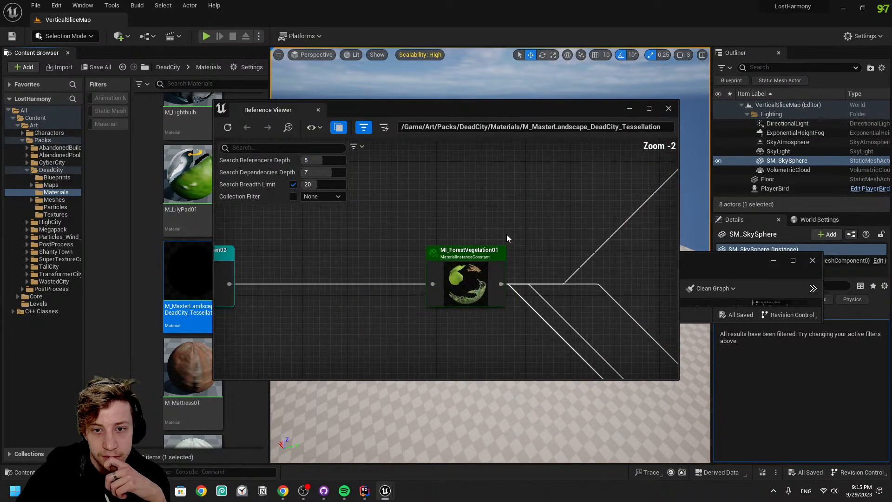
right_click_drag(288, 230, 635, 231)
scroll(434, 228, "down", 5)
right_click_drag(432, 227, 455, 378)
right_click_drag(432, 320, 419, 269)
scroll(393, 194, "up", 5)
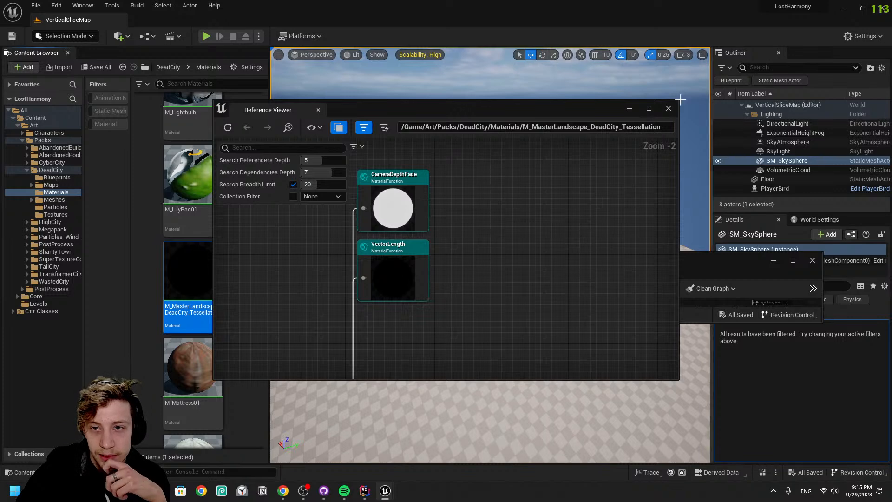
left_click(669, 109)
Create a material instance of M_MasterLandscape_DeadCity_Tessellation named MI_LandscapeVerticalSlice
right_click(191, 306)
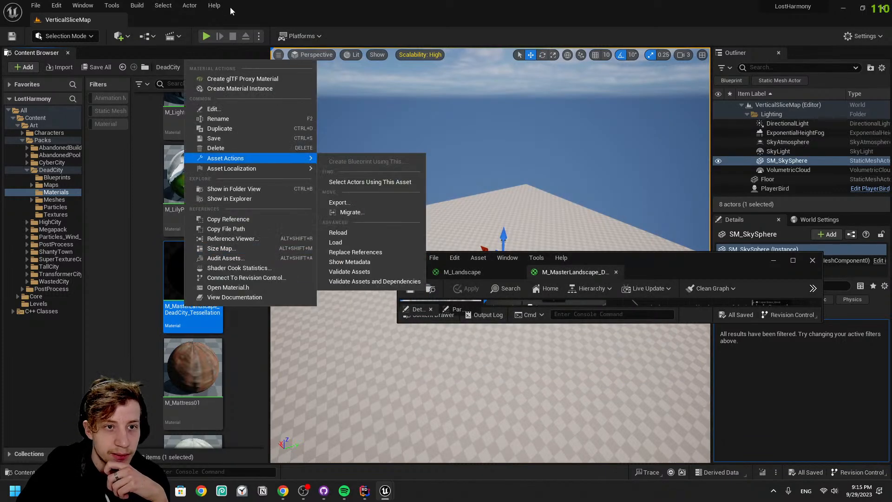
left_click(239, 88)
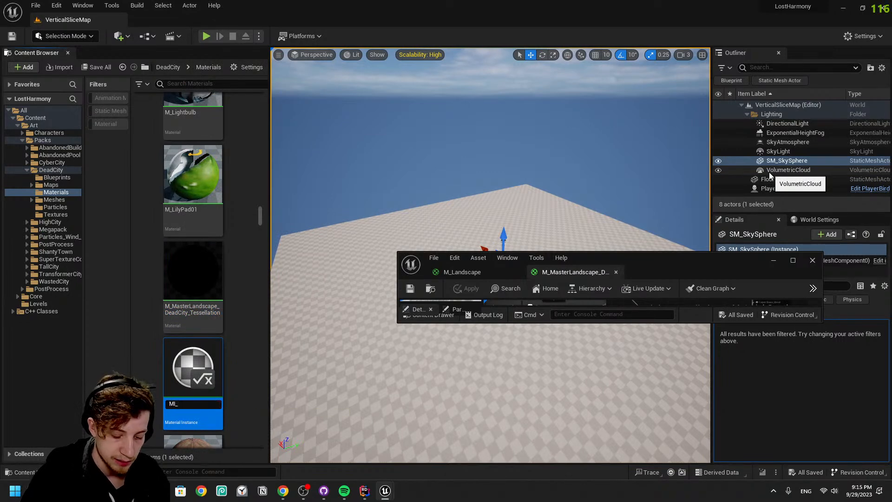
type("MI_LandscapeVer")
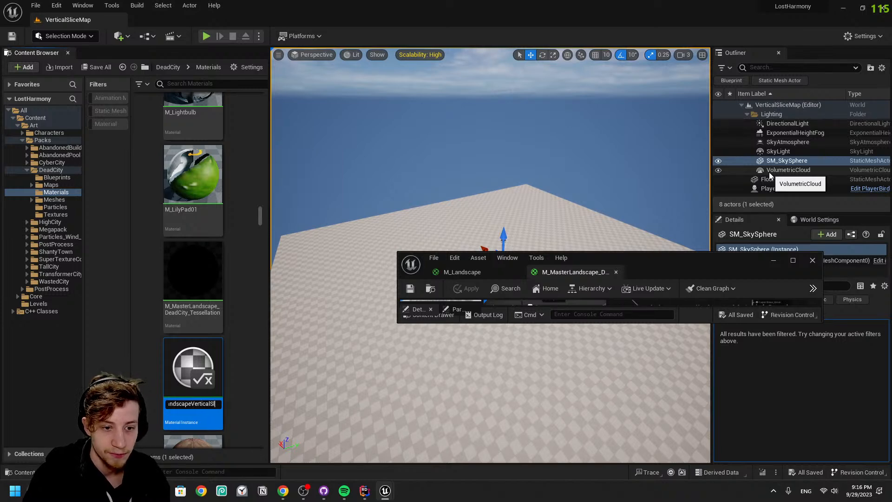
type("ticalSlice")
key("Return")
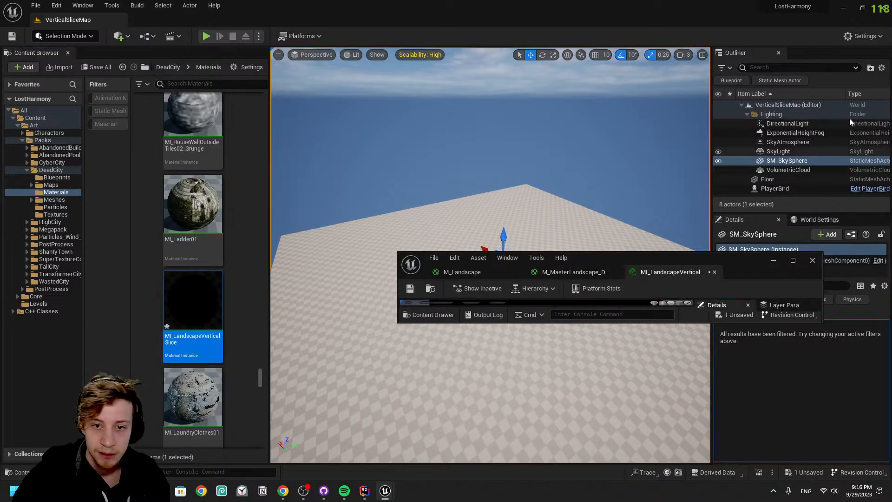
Examine the grass, gravel, asphalt and mud soil parameters of MI_LandscapeVerticalSlice in a maximized editor window, then close it
left_click_drag(734, 273, 623, 0)
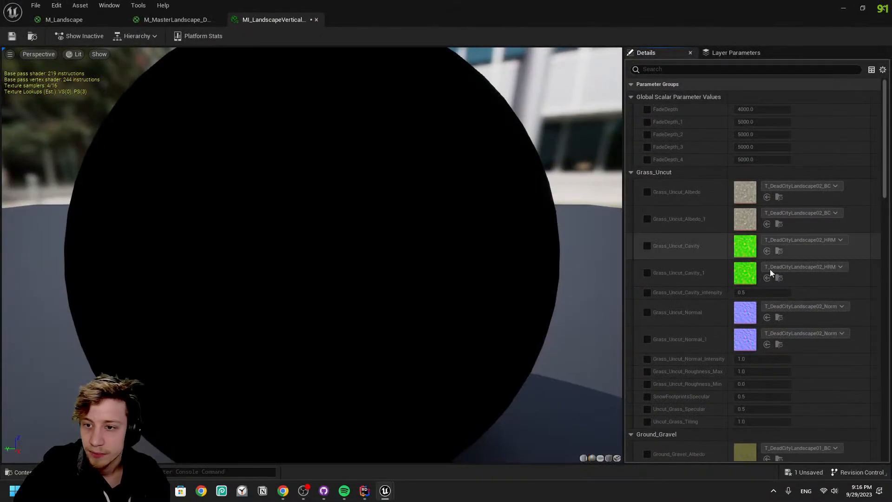
scroll(785, 301, "down", 5)
scroll(774, 284, "up", 5)
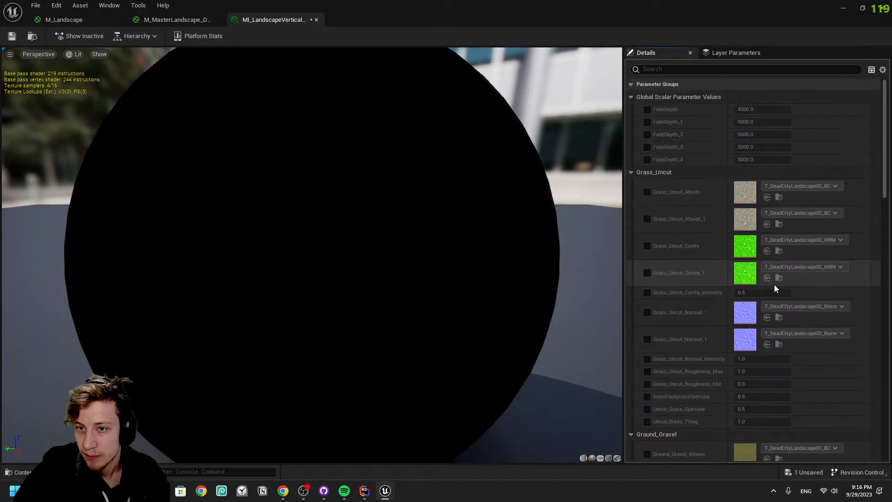
scroll(738, 246, "down", 15)
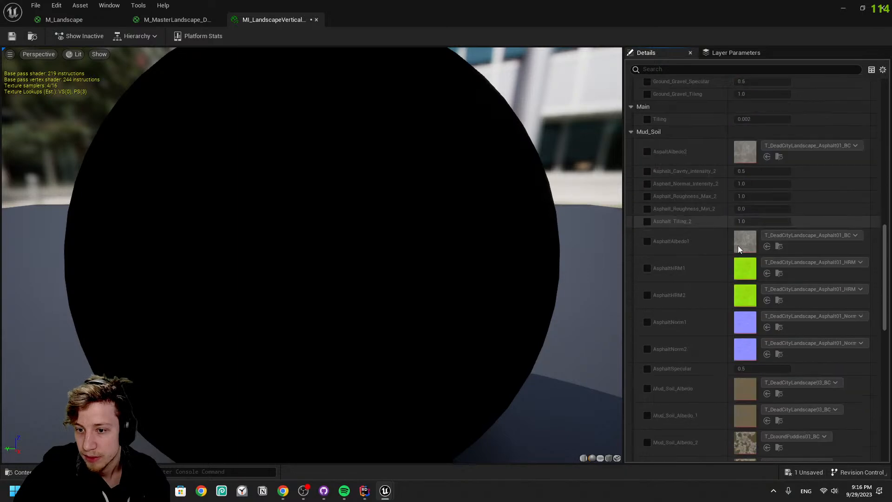
scroll(742, 249, "down", 10)
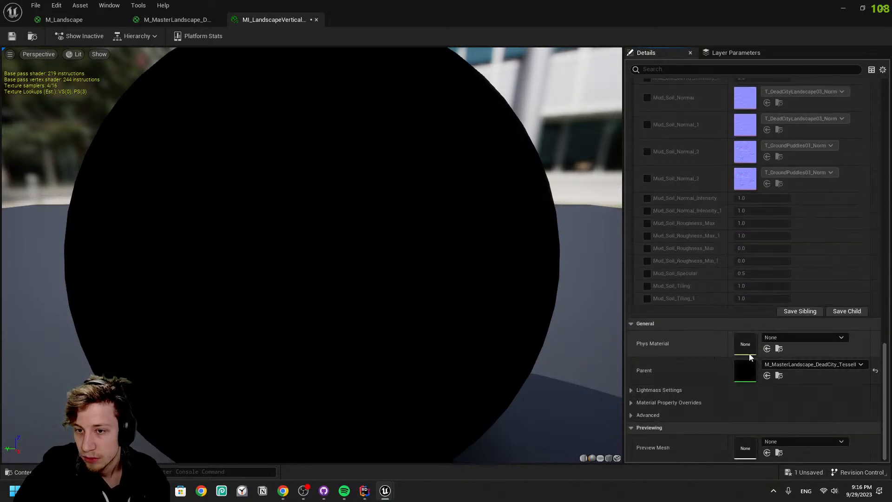
left_click(882, 8)
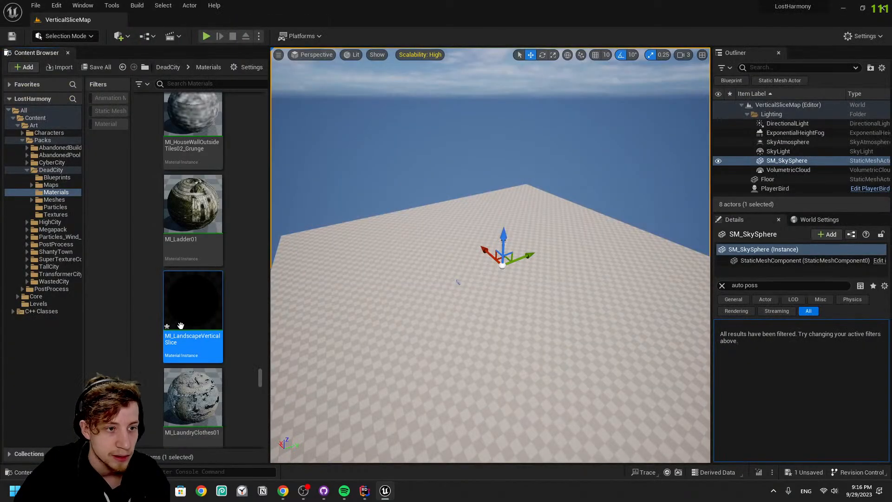
Create a folder named VerticalSlice inside the Art folder
left_click(21, 141)
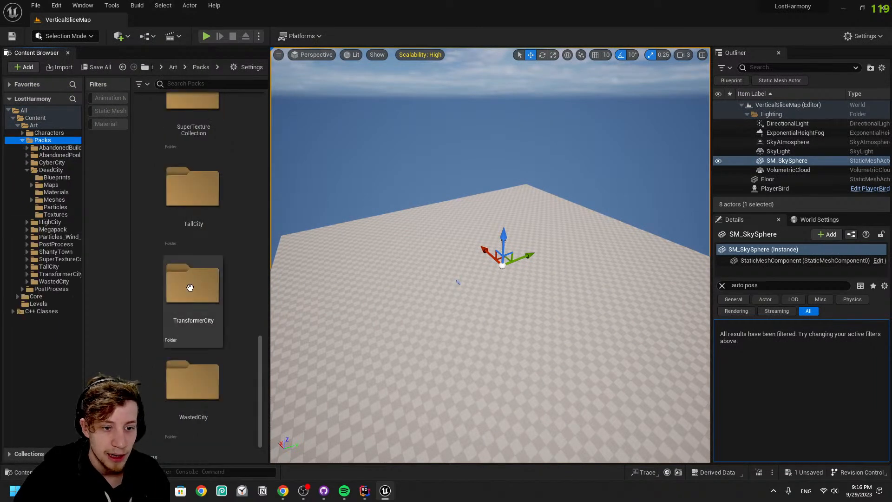
left_click(123, 66)
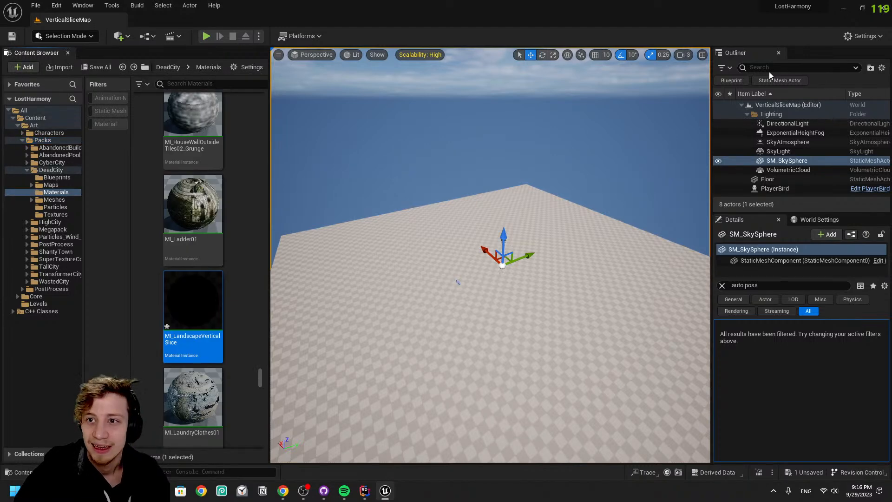
key("ctrl+space")
double_click(272, 353)
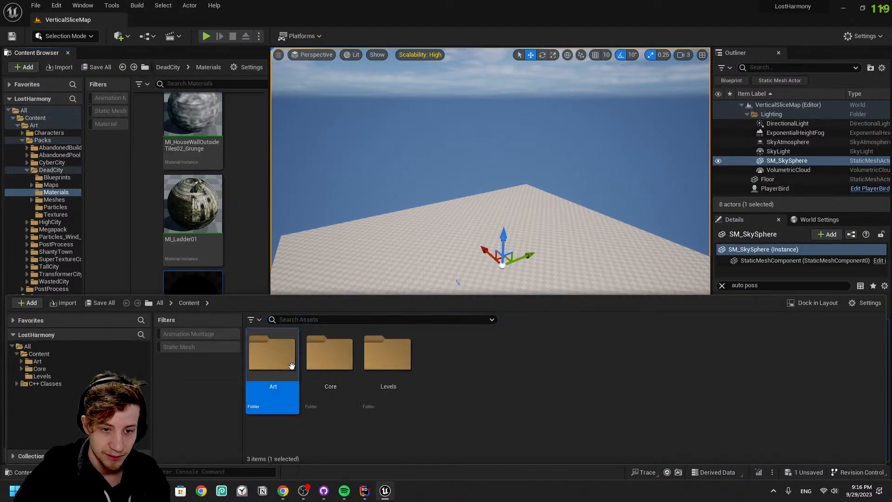
right_click(502, 404)
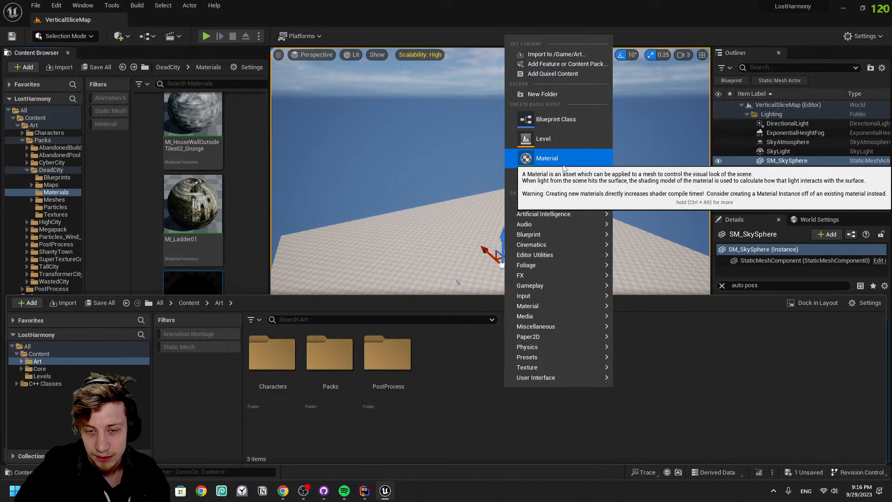
mouse_move(510, 352)
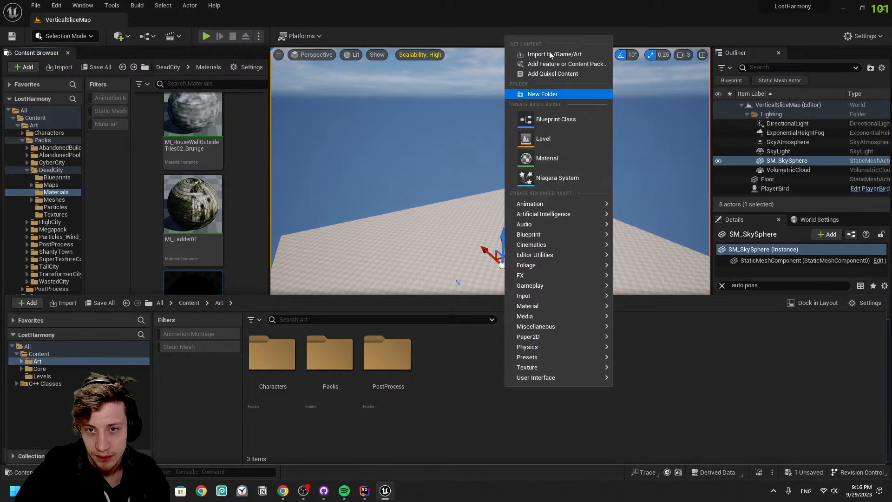
left_click(556, 95)
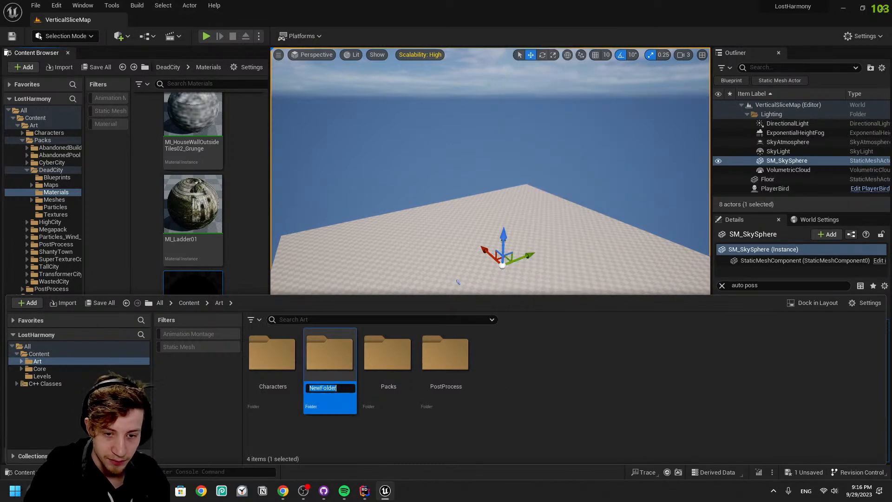
type("VerticalSlice")
key("Return")
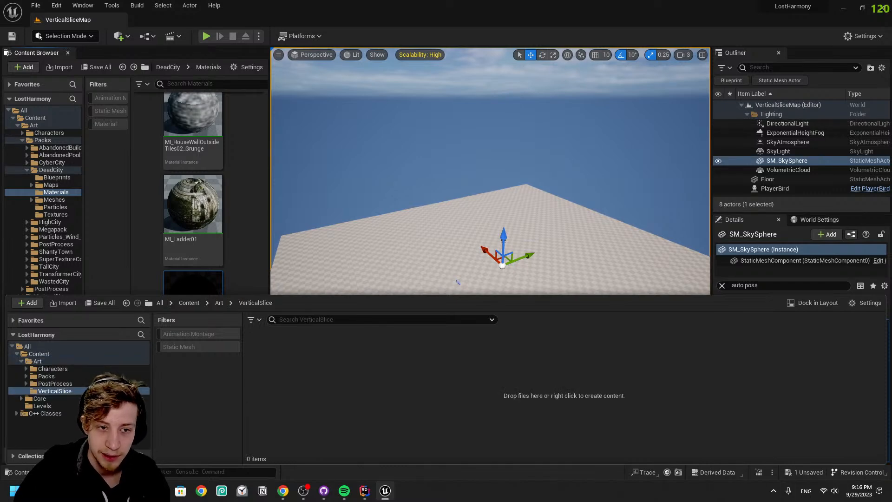
Move MI_LandscapeVerticalSlice from the DeadCity Materials folder into Art/VerticalSlice and open that folder
left_click_drag(206, 279, 181, 298)
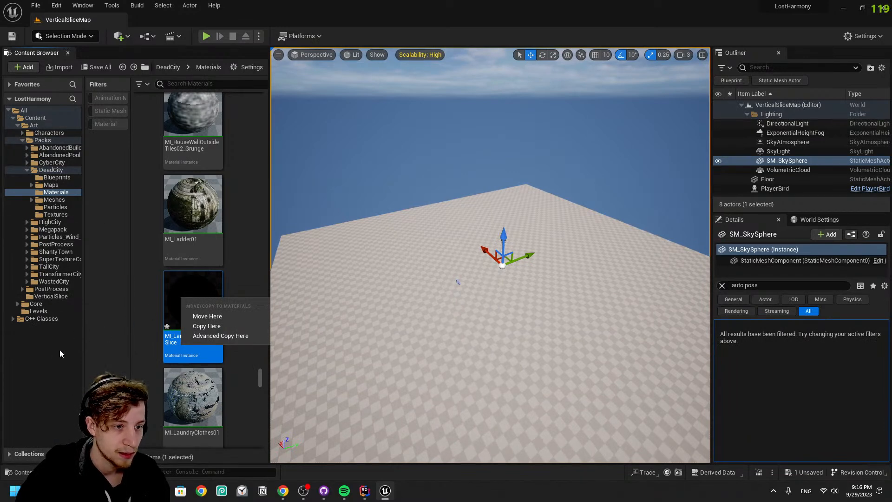
left_click(157, 286)
left_click_drag(193, 297, 52, 297)
left_click(78, 316)
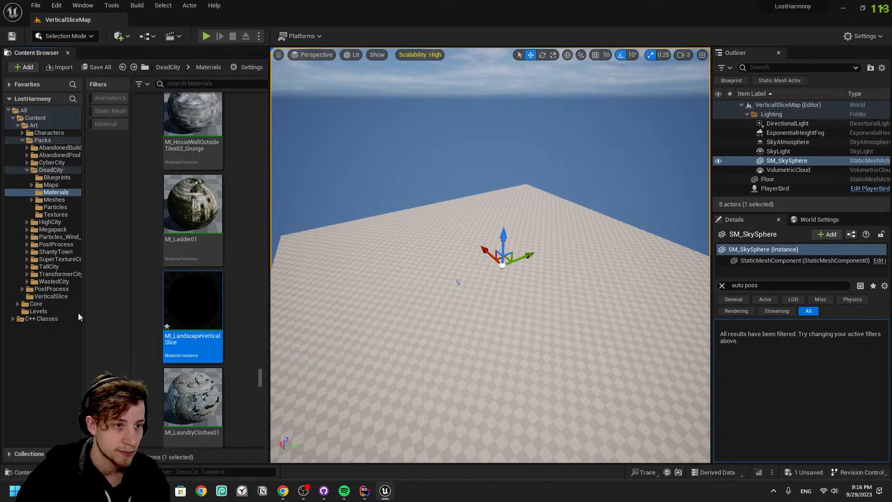
double_click(24, 141)
left_click(42, 156)
left_click(149, 134)
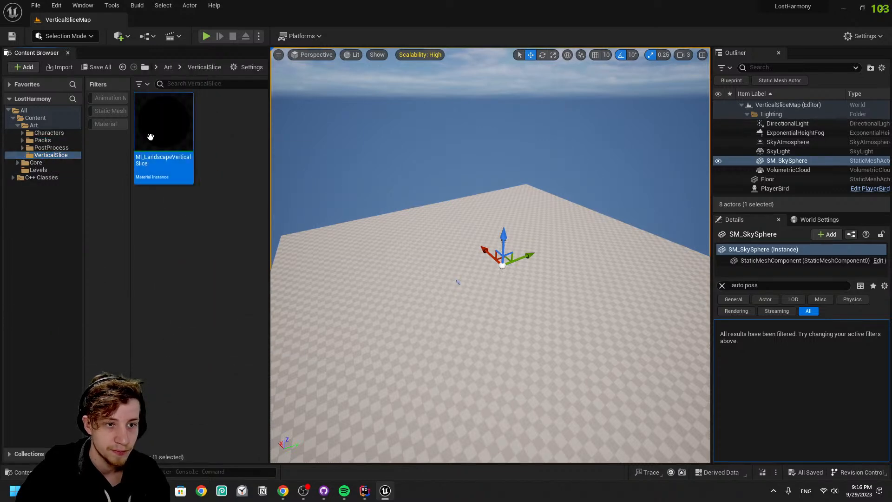
right_click_drag(418, 232, 362, 209)
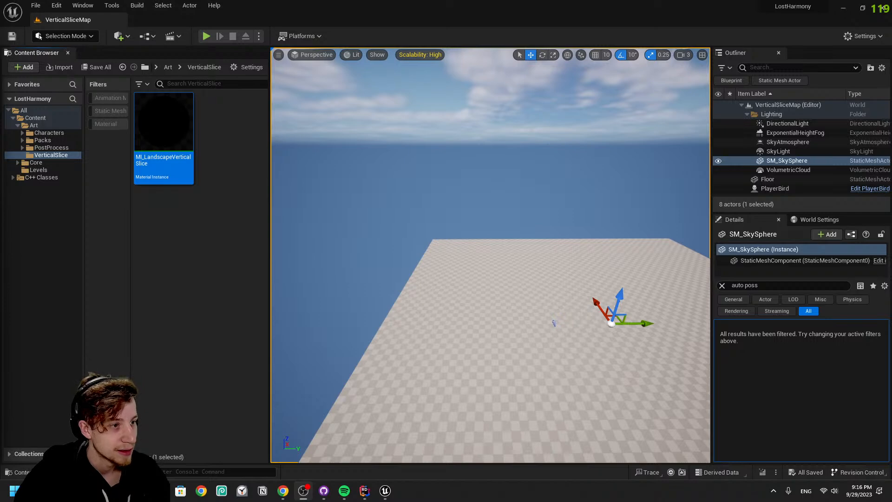
right_click_drag(366, 219, 344, 218)
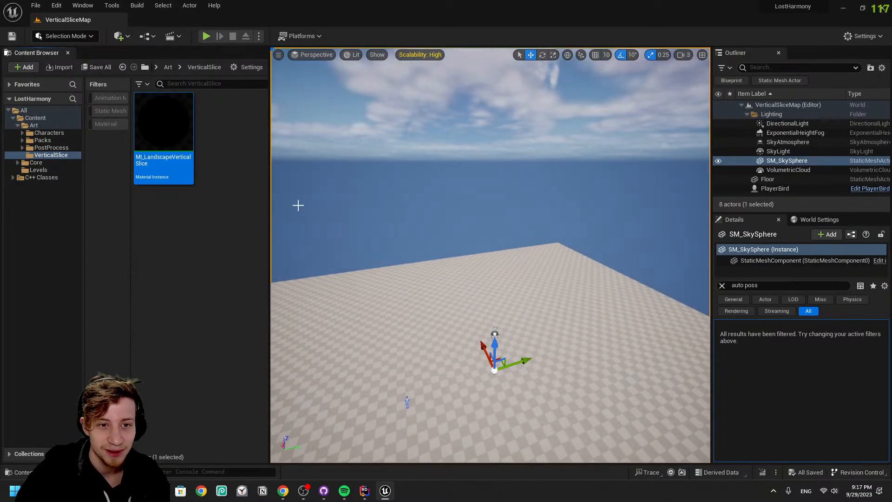
right_click_drag(335, 197, 331, 197)
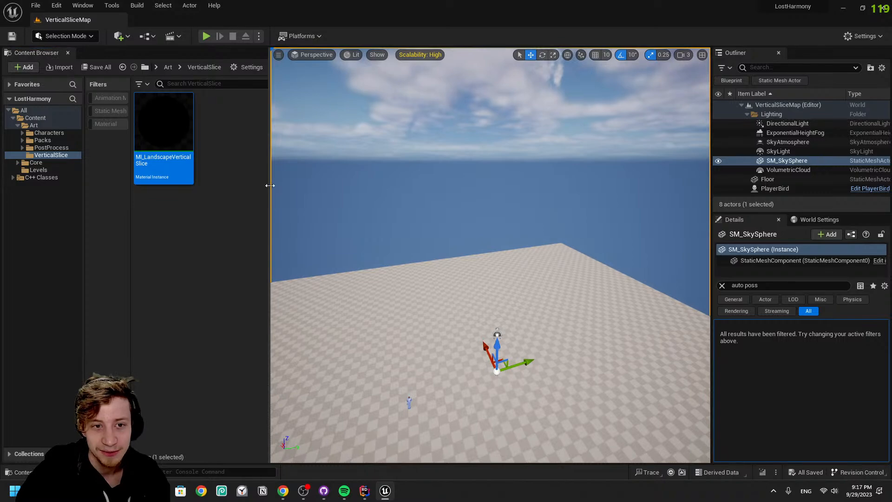
left_click_drag(269, 184, 248, 177)
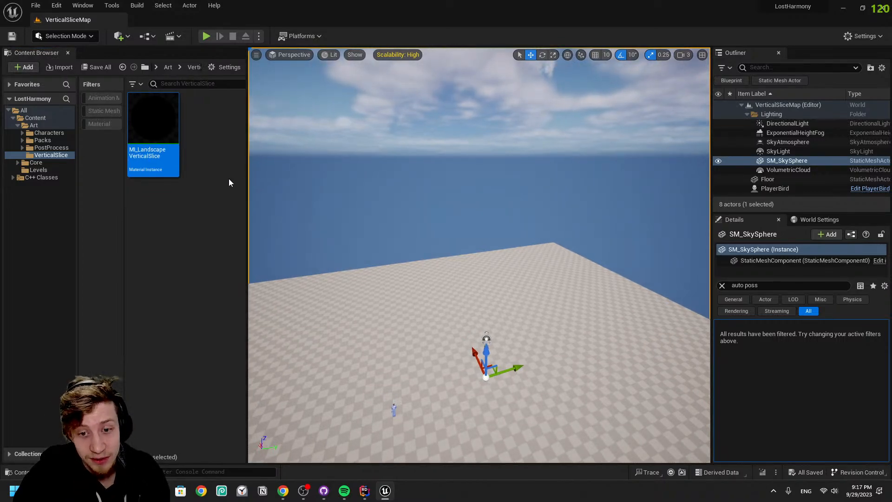
key("ctrl+space")
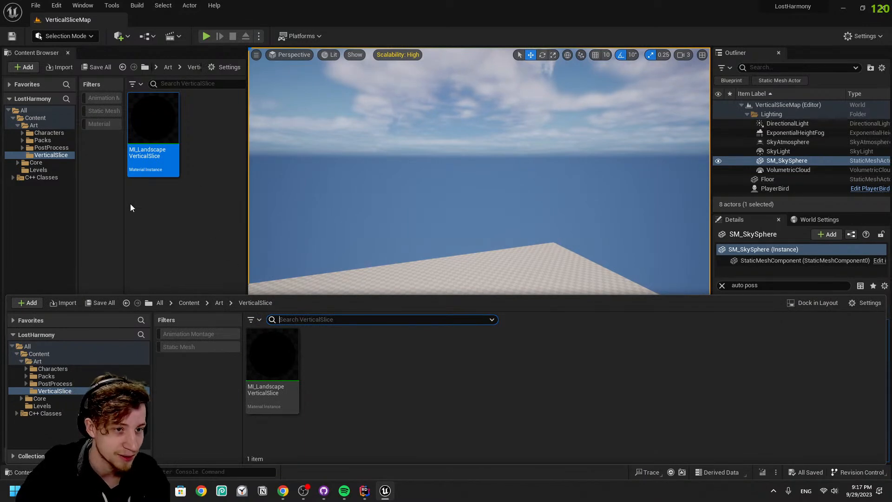
Switch the editor to Landscape mode and assign MI_LandscapeVerticalSlice as the new landscape's material
left_click(75, 37)
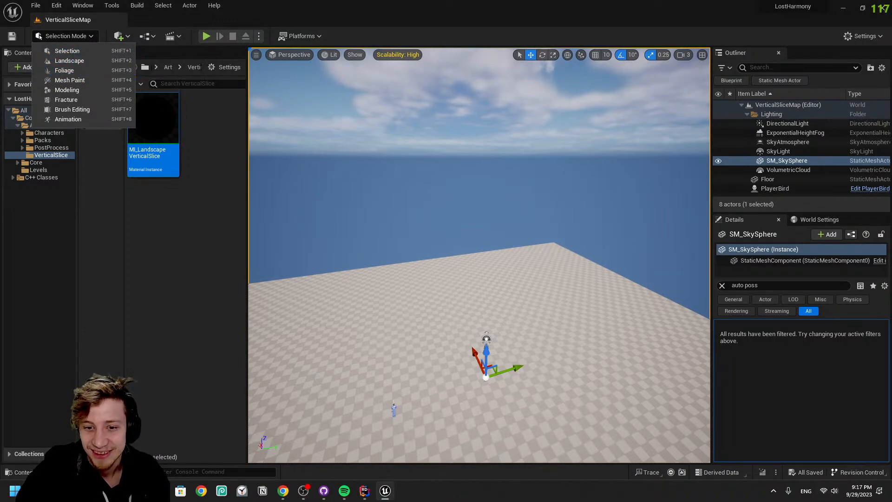
left_click(91, 61)
mouse_move(399, 263)
right_mouse_down()
mouse_move(401, 320)
mouse_move(399, 262)
right_mouse_up()
key("s")
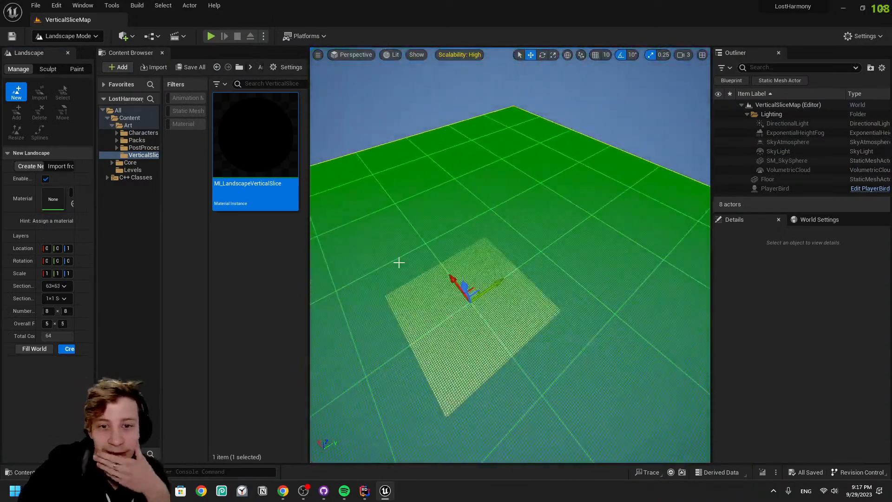
key("d")
right_click_drag(500, 222, 483, 210)
left_click_drag(255, 193, 53, 198)
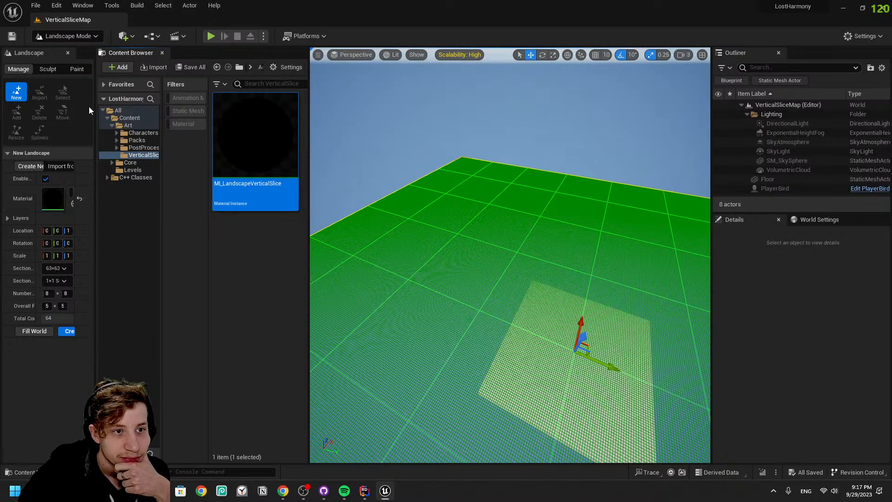
Widen the landscape settings and set the new landscape's section size to 255×255 quads
left_click_drag(96, 104, 197, 96)
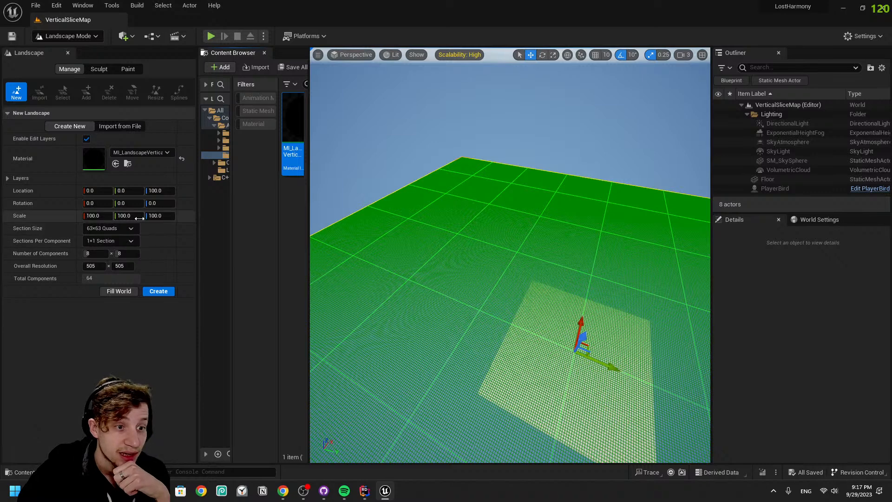
left_click(109, 228)
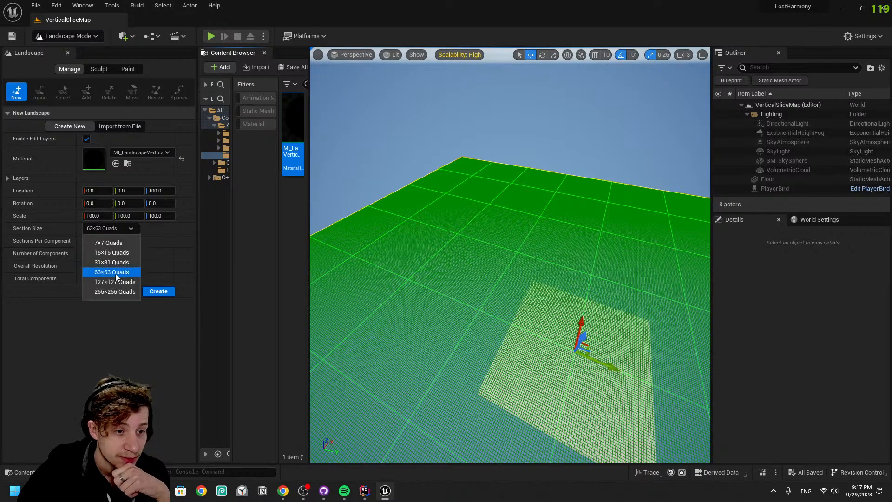
left_click(123, 282)
left_click(110, 228)
left_click(114, 292)
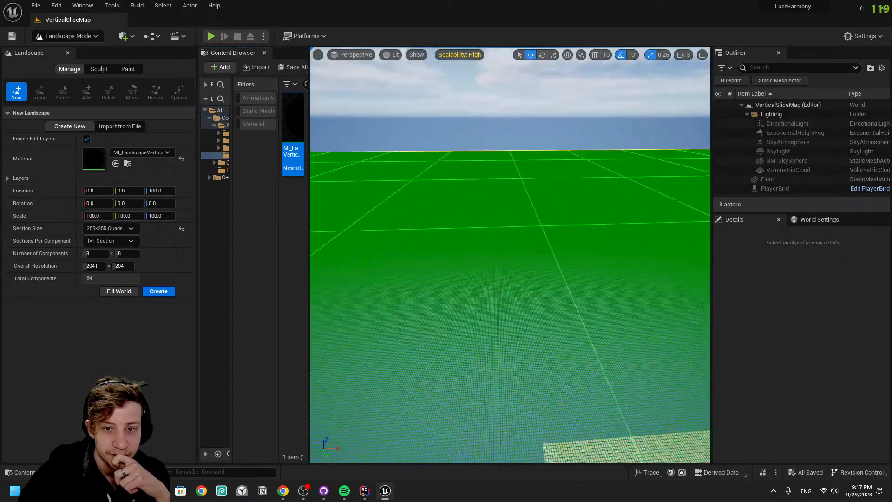
right_click_drag(548, 232, 567, 219)
right_click(725, 214)
right_click_drag(512, 225, 456, 185)
scroll(464, 209, "down", 2)
right_click_drag(472, 229, 391, 191)
key("d")
key("s")
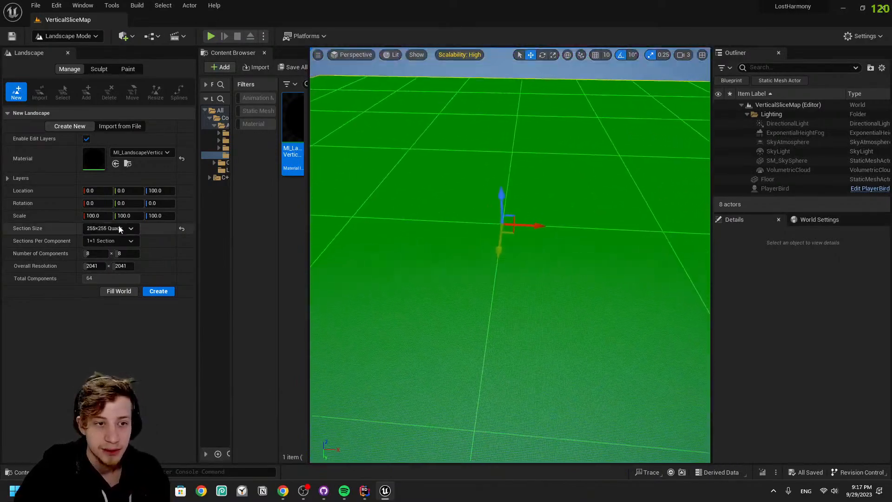
Set the new landscape's number of components to 4 × 4
left_click(102, 253)
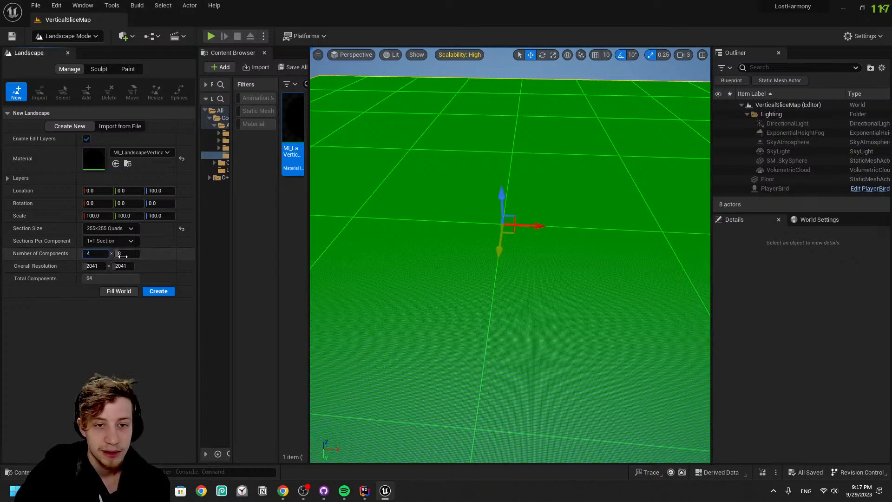
left_click(121, 255)
type("4")
key("Return")
Examine the extent of the landscape preview against the existing floor from several angles and distances
right_click_drag(475, 239, 471, 100)
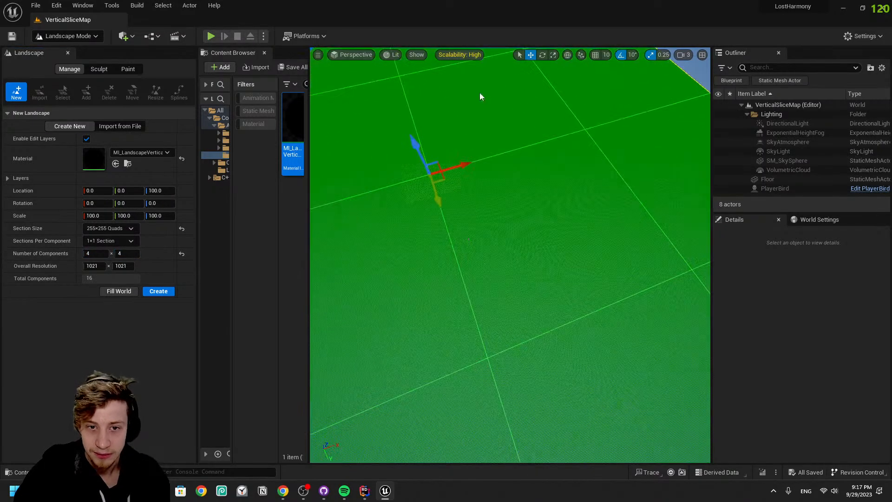
right_click_drag(497, 166, 637, 123)
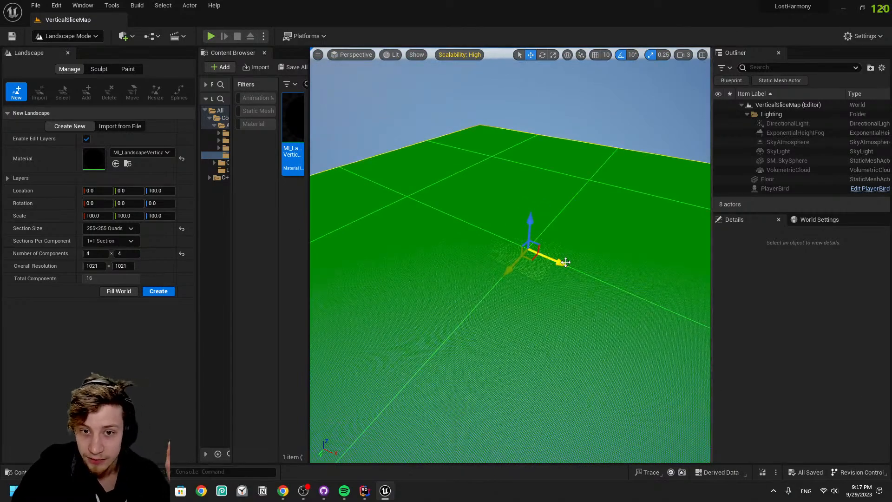
right_click_drag(497, 166, 423, 164)
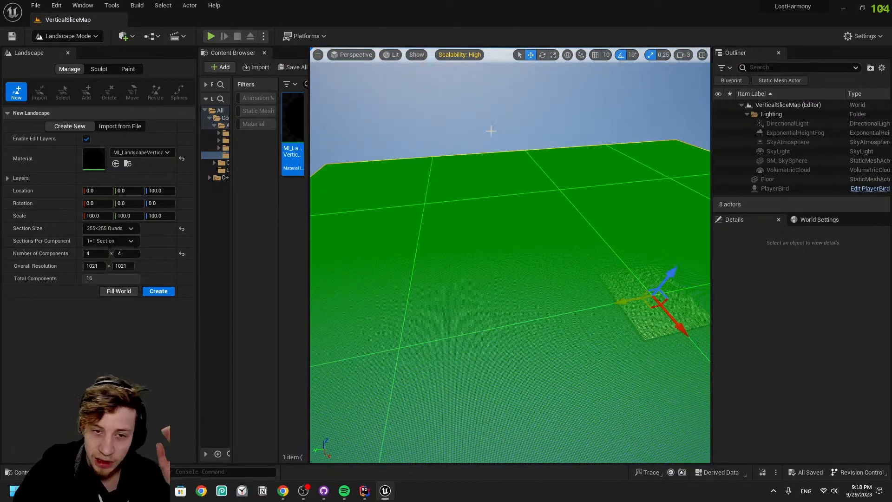
right_click_drag(489, 141, 484, 177)
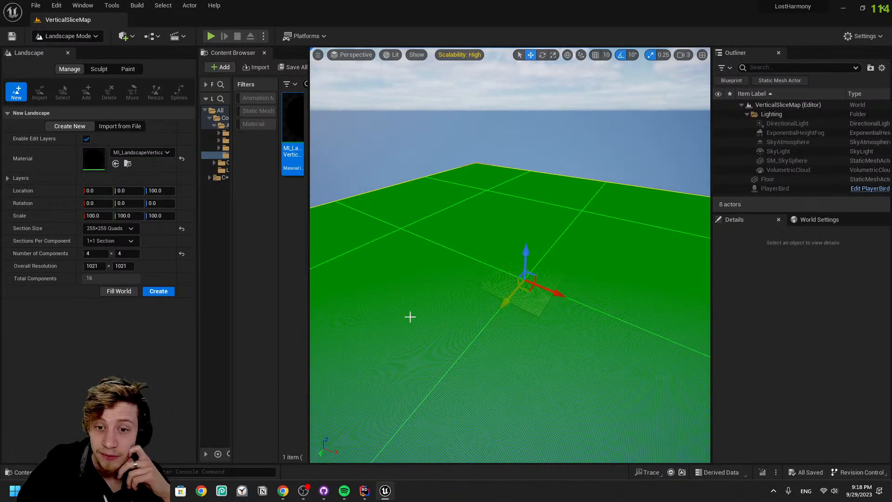
right_click_drag(409, 317, 464, 312)
key("w")
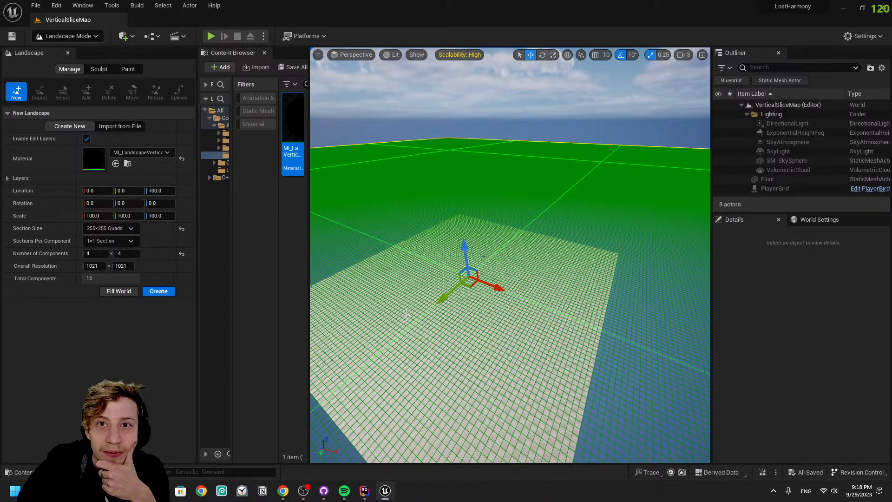
right_click_drag(416, 303, 442, 296)
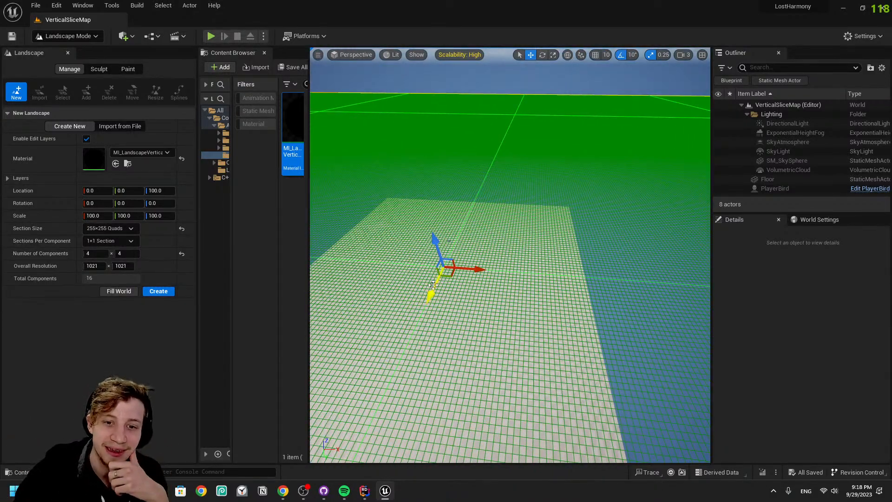
mouse_move(563, 241)
right_mouse_down()
mouse_move(532, 237)
mouse_move(565, 236)
right_mouse_up()
key("w")
key("e")
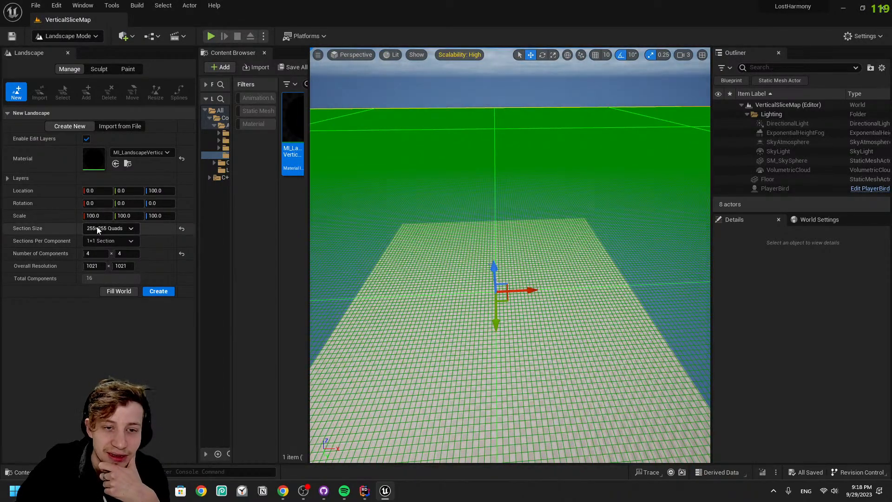
right_click_drag(527, 269, 576, 267)
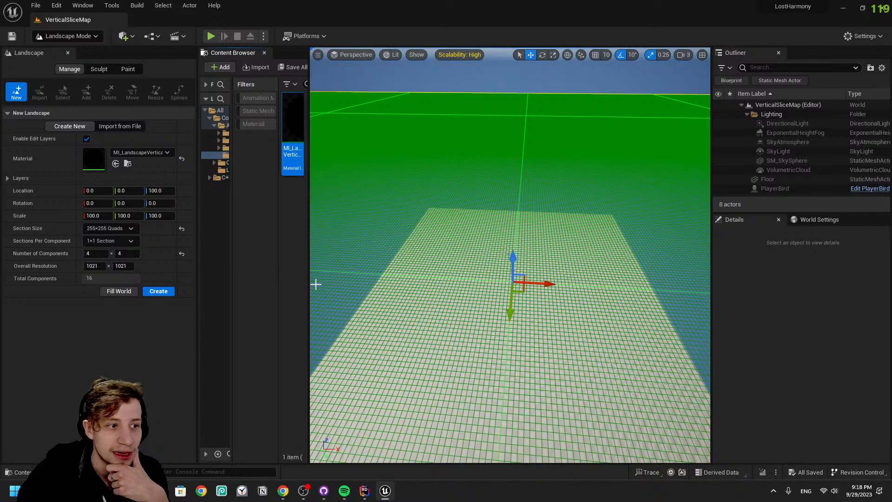
left_click(118, 228)
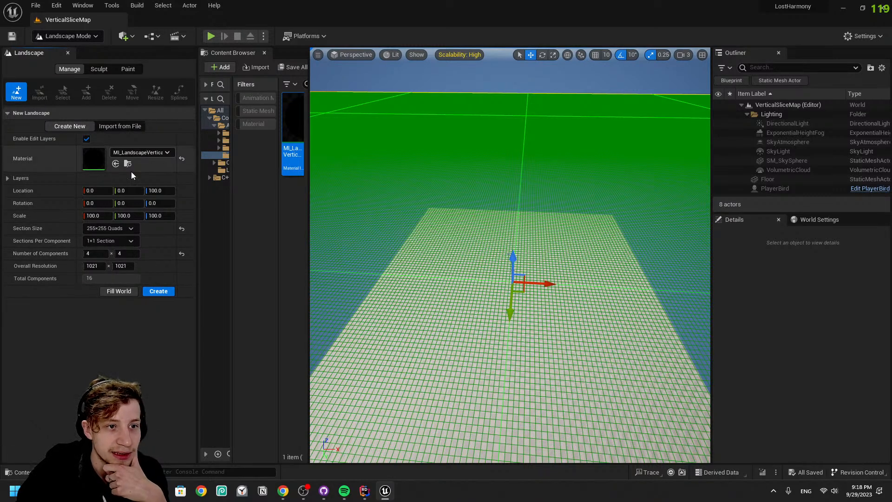
Create the landscape with the current settings and switch to painting its layers
right_click_drag(465, 279, 562, 244)
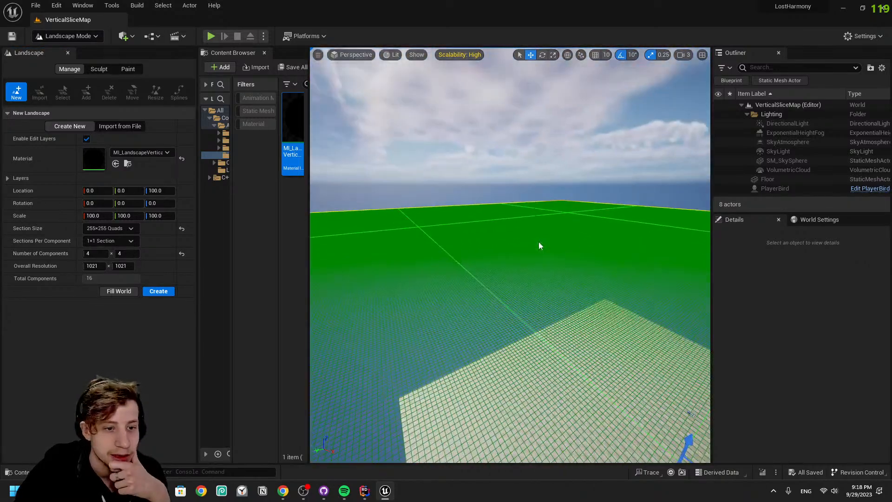
left_click(159, 291)
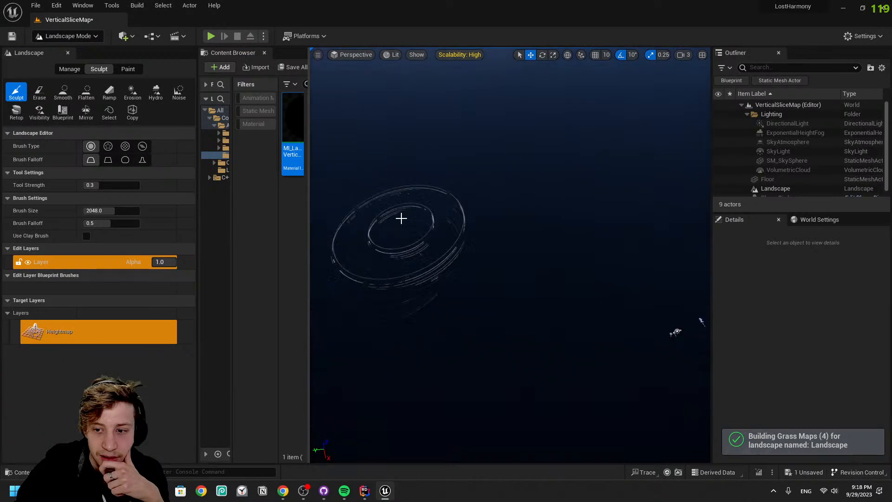
left_click(127, 69)
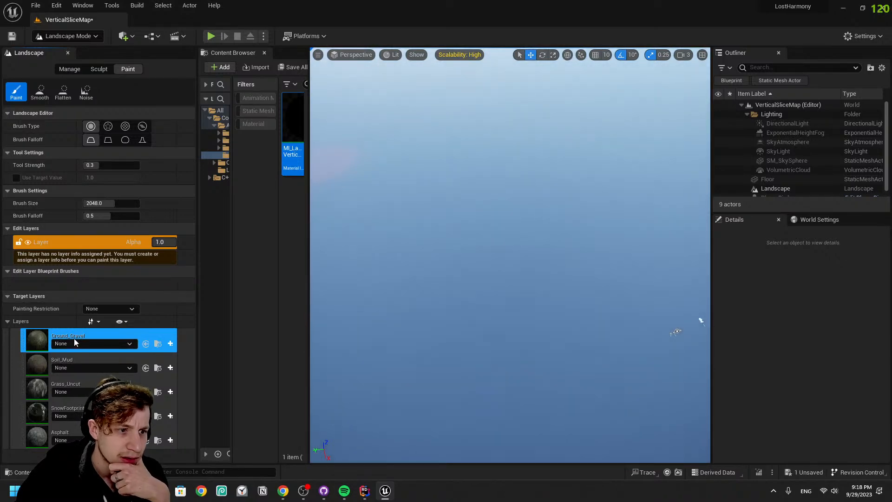
Assign Ground_Gravel_LayerInfo, Soil_Mud_LayerInfo and Grass_Uncut_LayerInfo to the matching target layers
left_click(74, 342)
left_click(89, 230)
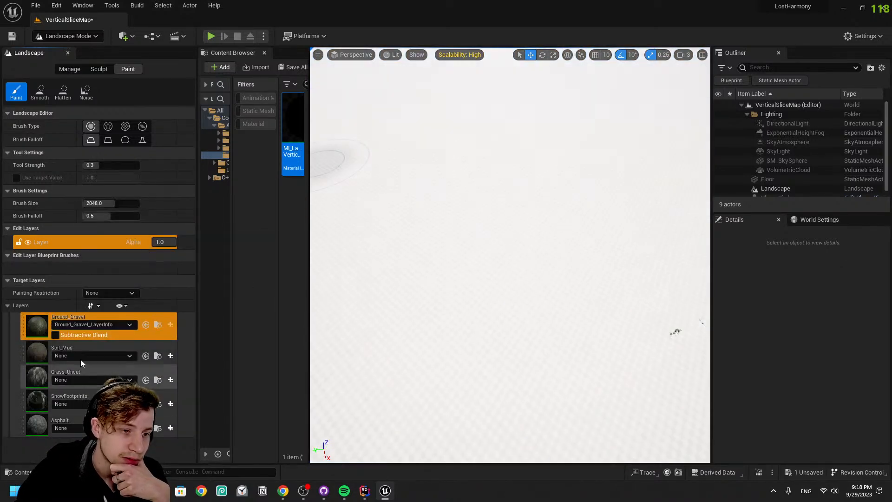
left_click(81, 365)
left_click(87, 247)
left_click(93, 384)
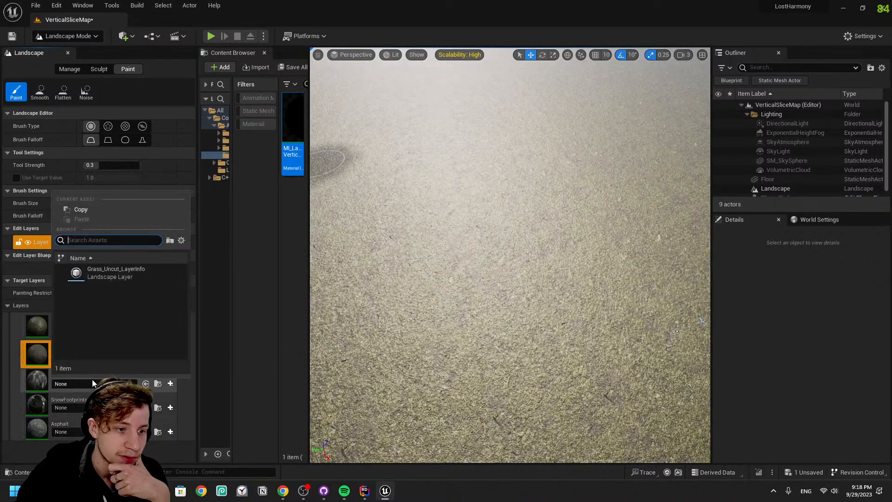
left_click(81, 276)
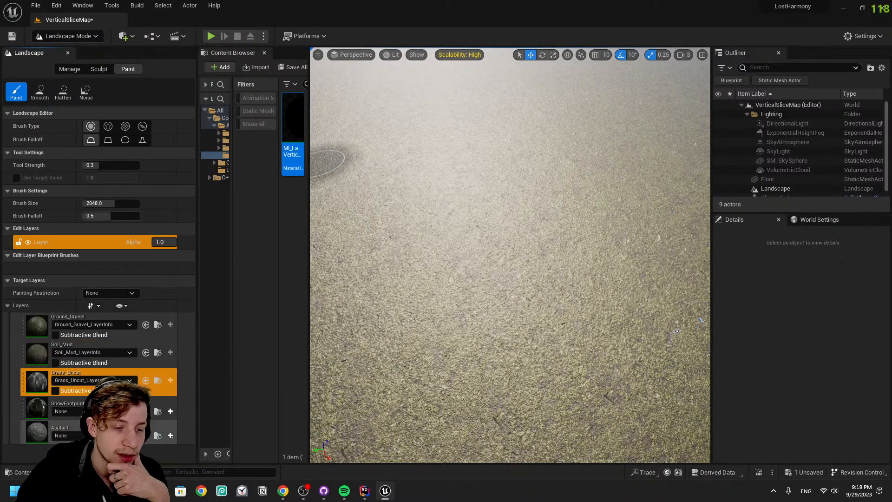
Assign the matching layer info assets to the SnowFootprints and Asphalt layers, with Subtractive Blend enabled for Grass_Uncut
left_click(93, 410)
left_click(93, 427)
left_click(93, 427)
left_click(93, 427)
left_click(87, 320)
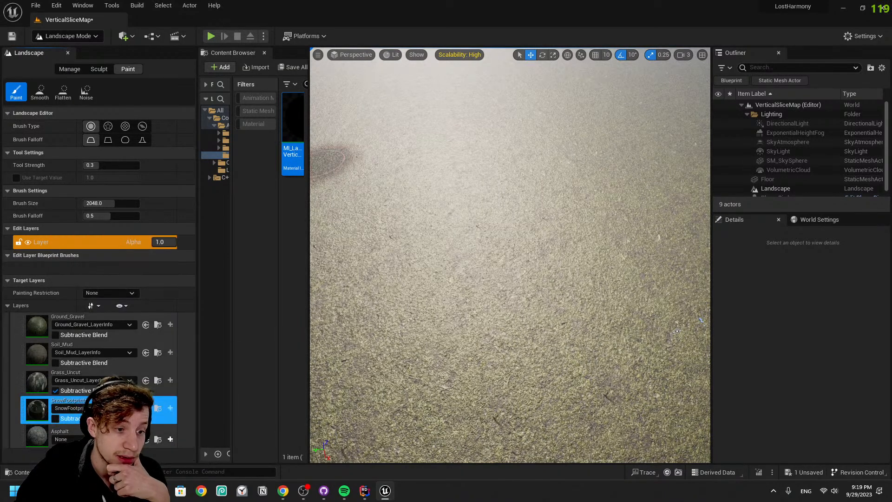
left_click(88, 452)
left_click(87, 348)
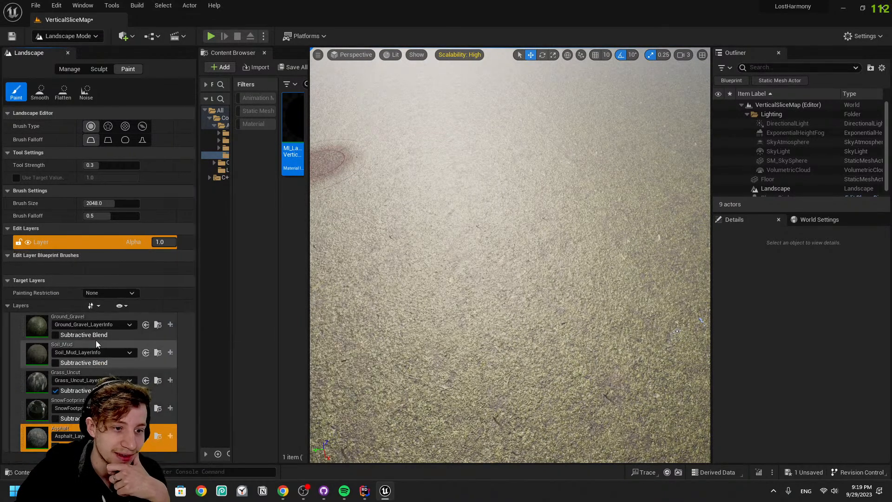
Try painting Soil_Mud on the landscape and undo the strokes
right_click_drag(688, 338, 604, 346)
left_click(453, 281)
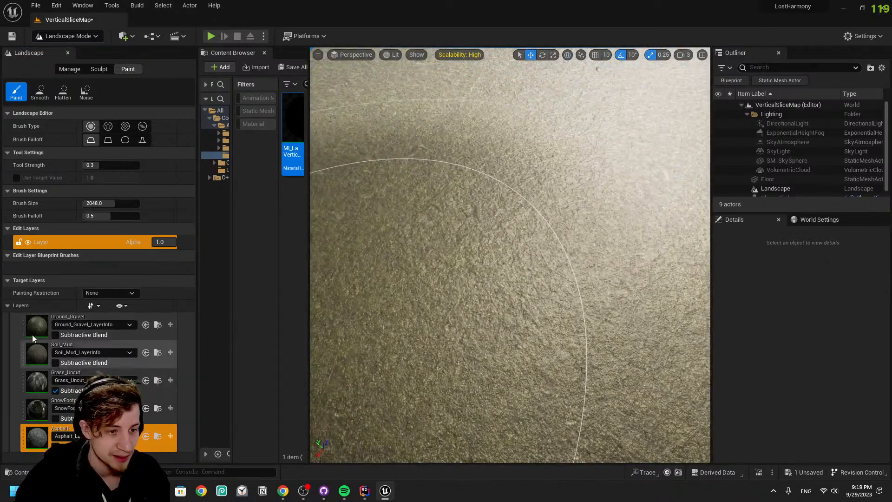
left_click(35, 318)
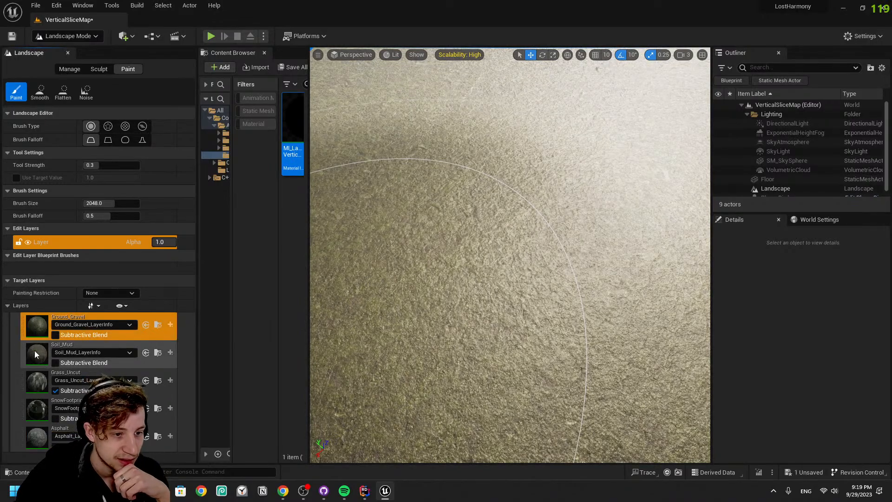
left_click(35, 353)
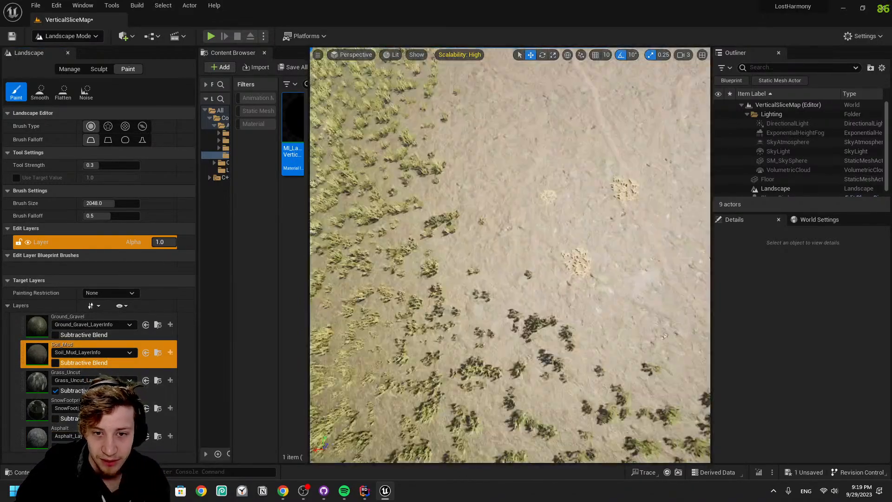
right_click_drag(510, 260, 641, 237)
key("w")
key("w")
key("s")
mouse_move(557, 279)
right_mouse_down()
mouse_move(557, 326)
mouse_move(520, 260)
mouse_move(516, 335)
right_mouse_up()
key("s")
key("ctrl+z")
key("ctrl+z")
Select the Ground_Gravel layer and inspect the landscape's grass close up at ground level
key("w")
left_click(489, 314)
left_click(41, 321)
right_click_drag(511, 256, 511, 163)
right_click_drag(511, 256, 511, 218)
key("s")
key("w")
right_click_drag(511, 256, 594, 269)
right_click_drag(510, 300, 678, 293)
key("w")
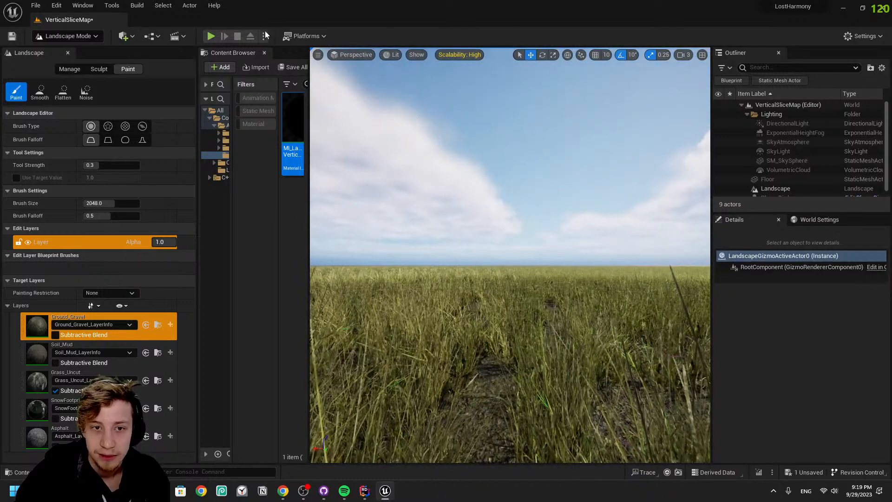
Play the level, fly and land the bird in the landscape's grass, and stop the play session
key("alt+p")
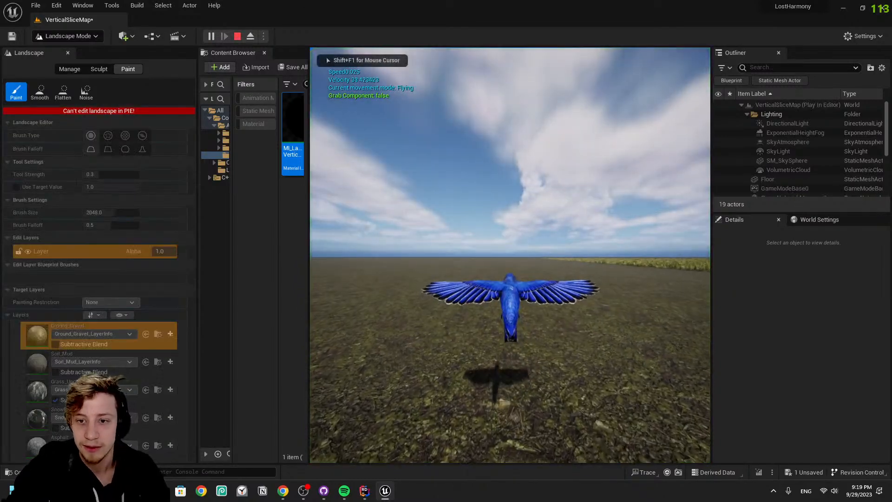
key("w")
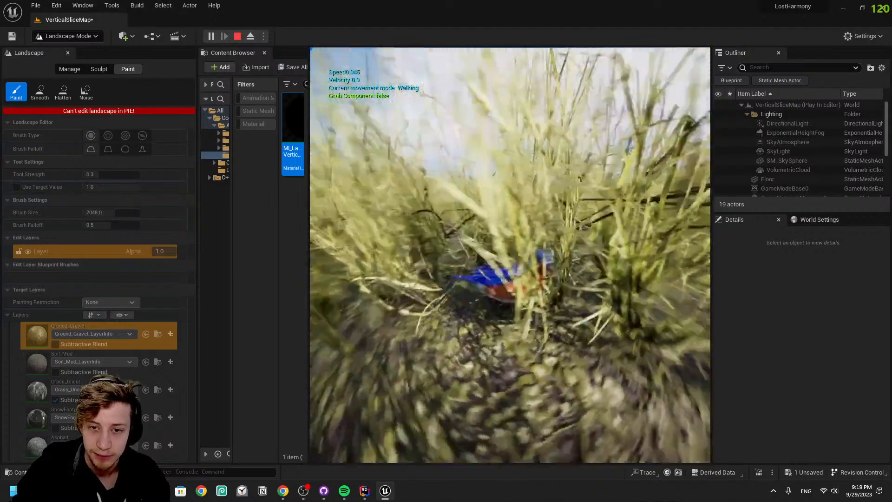
key("w")
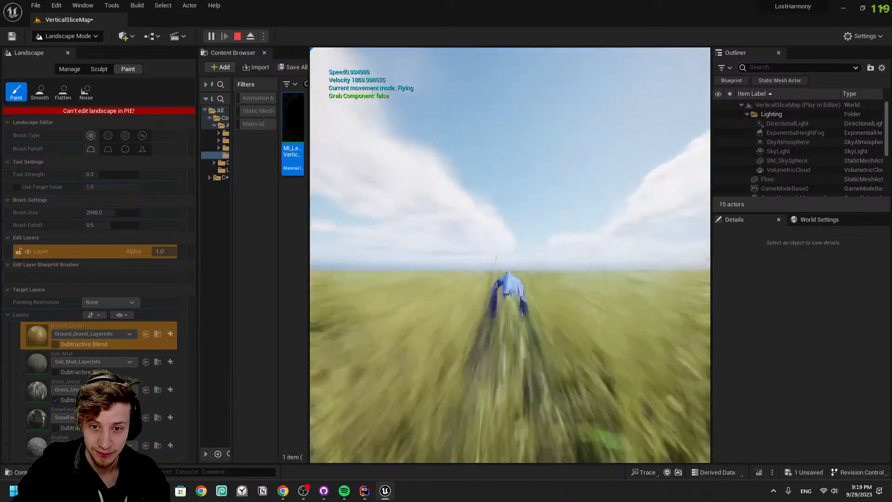
key("w")
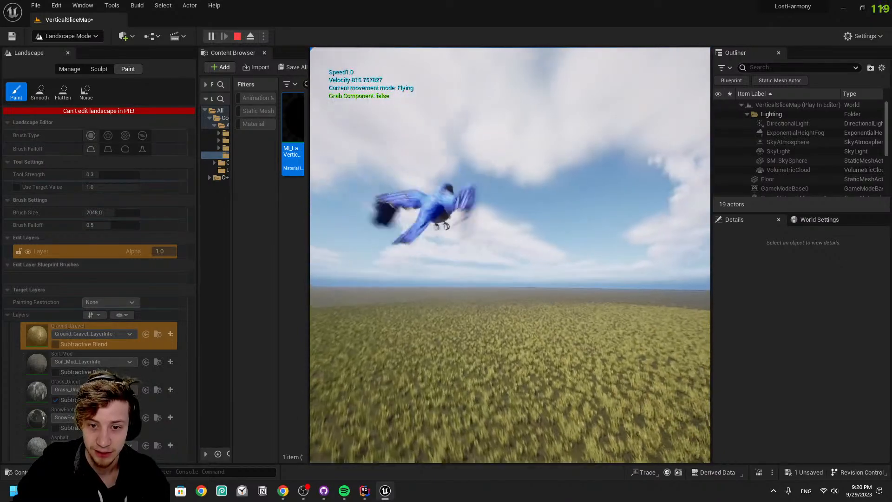
key("Escape")
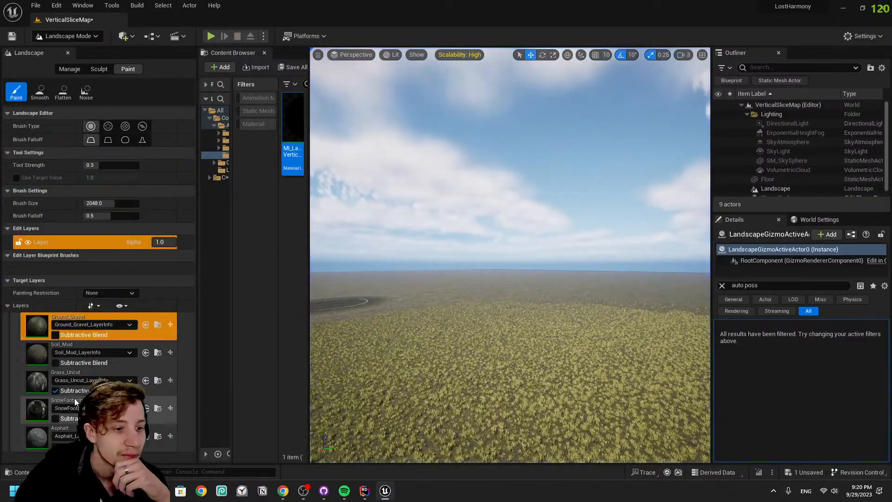
Try painting the SnowFootprints layer over the grass and undo the stroke
left_click(37, 413)
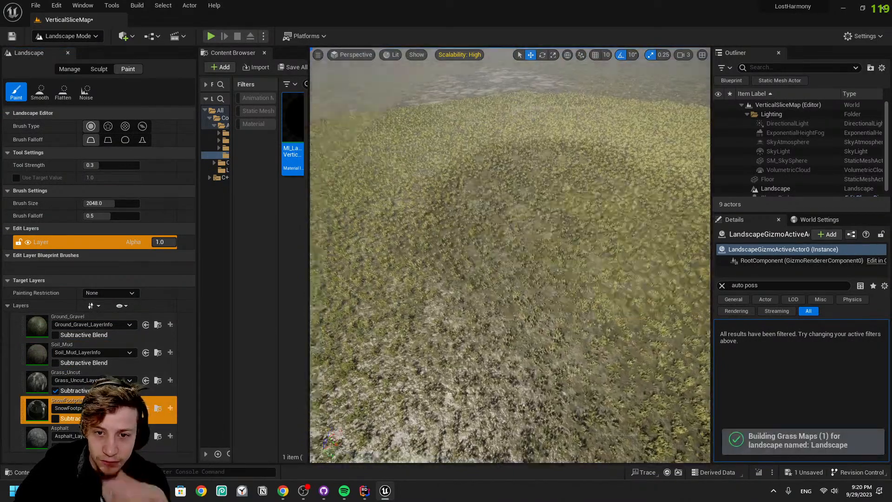
key("w")
mouse_move(510, 255)
right_mouse_down()
mouse_move(511, 209)
mouse_move(520, 270)
right_mouse_up()
mouse_move(679, 251)
right_mouse_down()
mouse_move(679, 186)
mouse_move(679, 250)
right_mouse_up()
key("s")
key("ctrl+z")
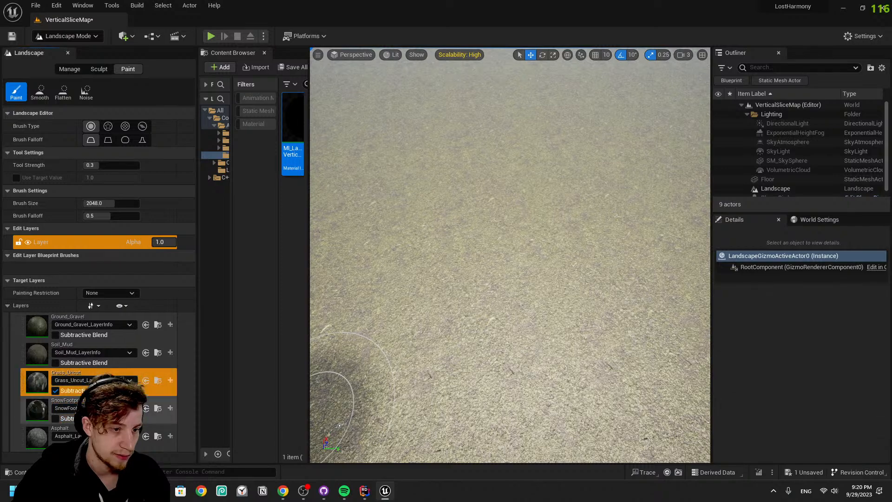
Paint a patch of Ground_Gravel on the grassy landscape and inspect its stones up close
right_click_drag(457, 353, 458, 272)
left_click_drag(438, 337, 493, 321)
mouse_move(493, 321)
right_mouse_down()
mouse_move(493, 349)
mouse_move(492, 311)
mouse_move(493, 330)
right_mouse_up()
key("w")
key("s")
key("w")
scroll(492, 333, "down", 3)
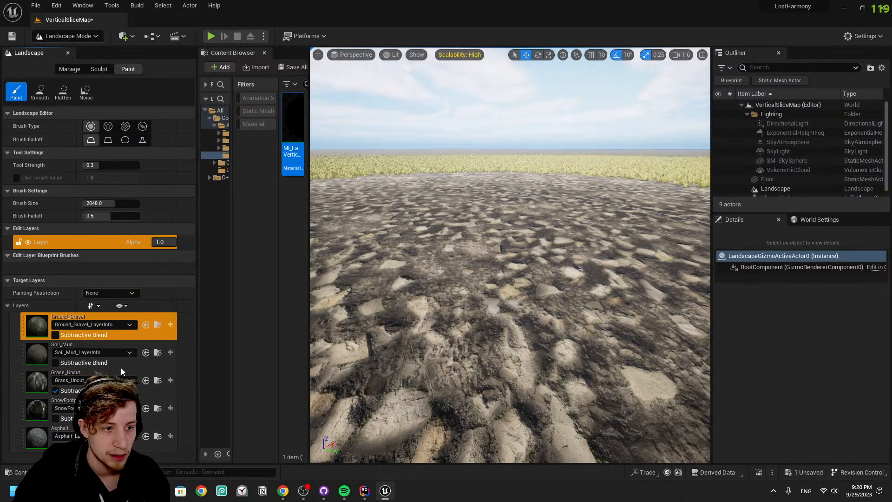
Paint Soil_Mud over the gravel patch and inspect it from above
left_click(42, 356)
right_click_drag(528, 205, 520, 313)
key("w")
key("s")
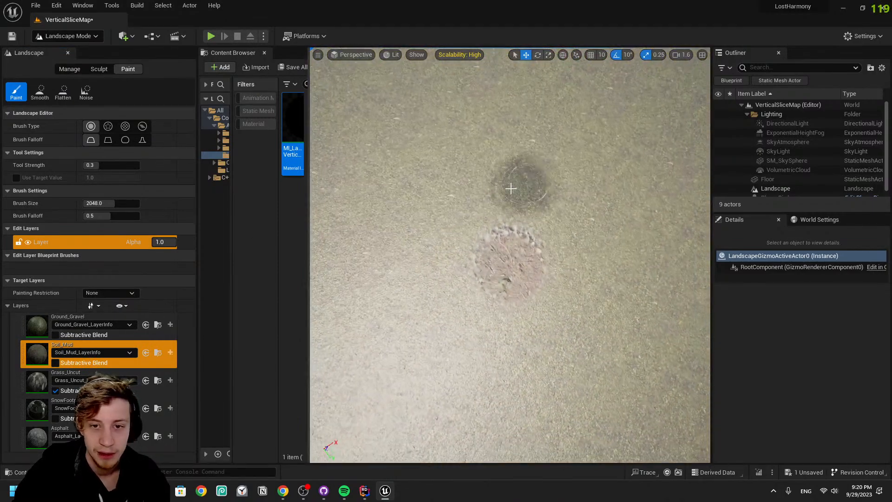
Paint Soil_Mud along the landscape's corner and edges from above with tool strength 1.0 and brush size 8192
key("s")
right_click_drag(497, 226, 498, 229)
scroll(497, 228, "up", 5)
scroll(497, 229, "up", 2)
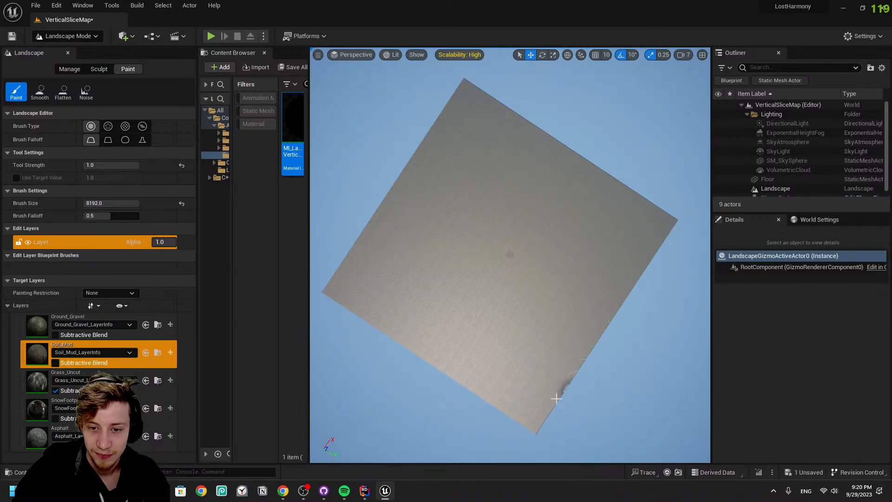
left_click_drag(572, 395, 502, 422)
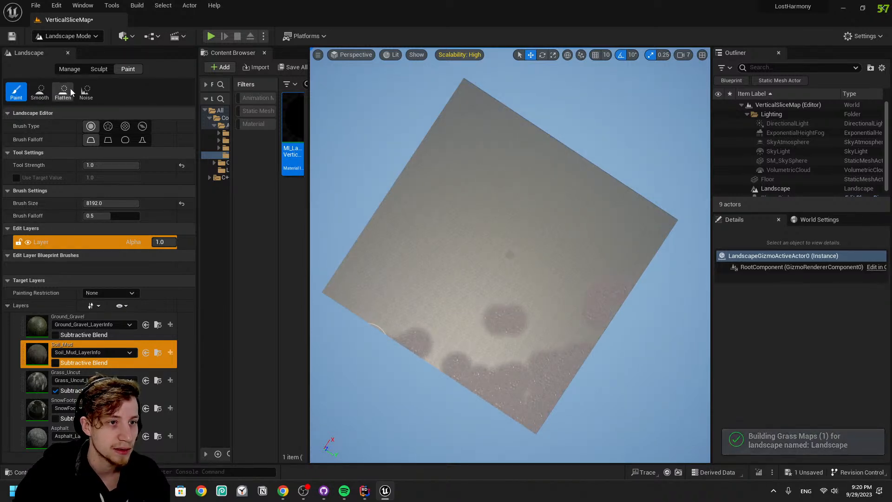
Enlarge the brush size to 65536 and cover the whole landscape with Soil_Mud
left_click(129, 199)
type("10000")
key("Return")
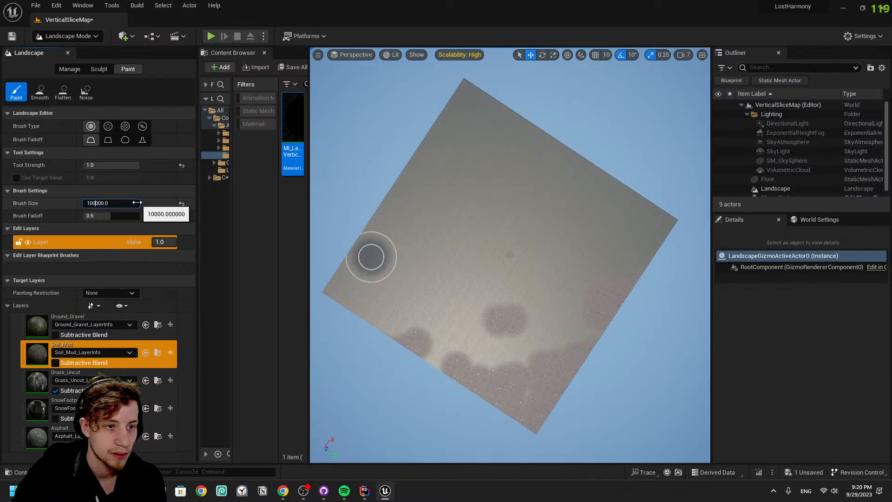
key("Return")
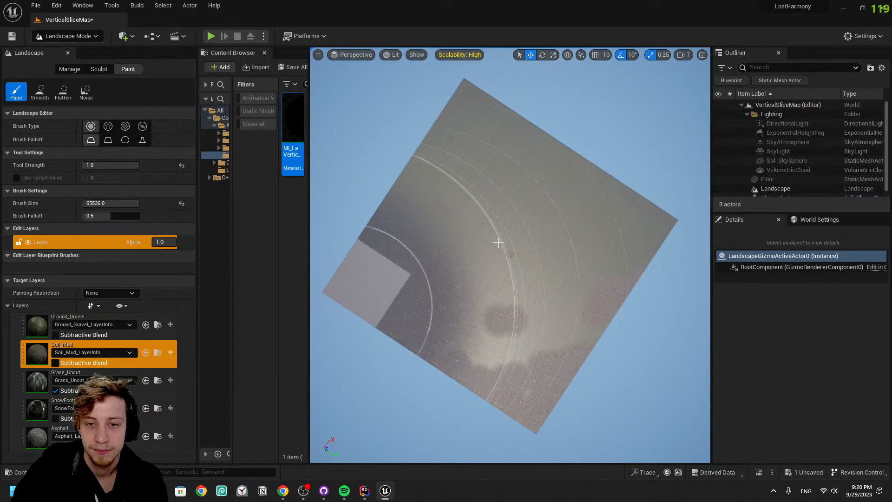
left_click(498, 242)
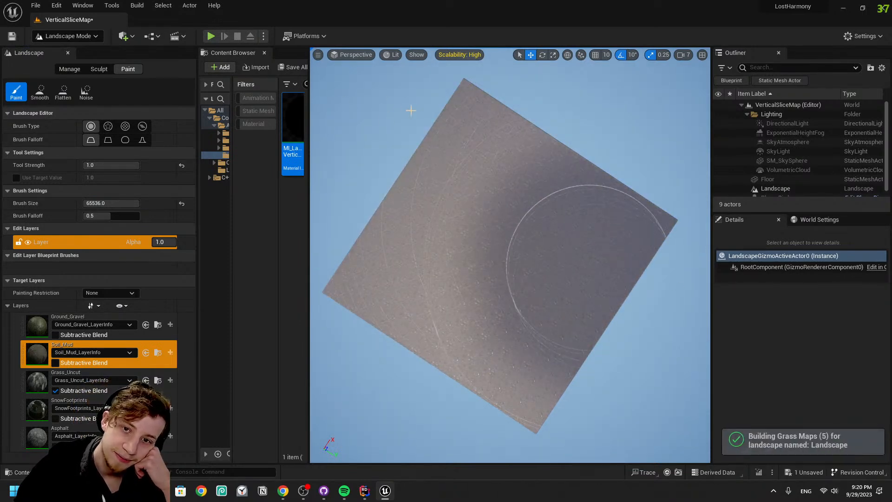
Inspect the mud-painted landscape at an angle, up close and from above
right_click_drag(530, 392, 531, 355)
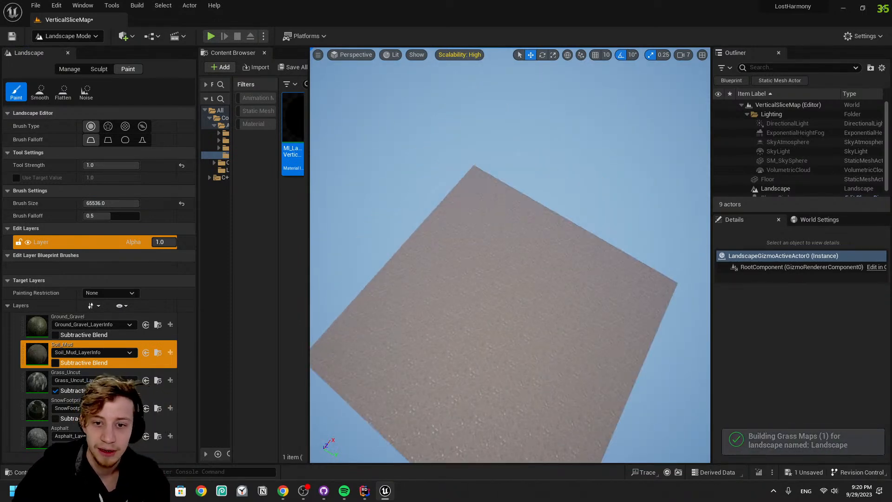
right_click_drag(490, 251, 557, 251)
right_click_drag(489, 252, 511, 353)
key("w")
key("w")
key("s")
key("s")
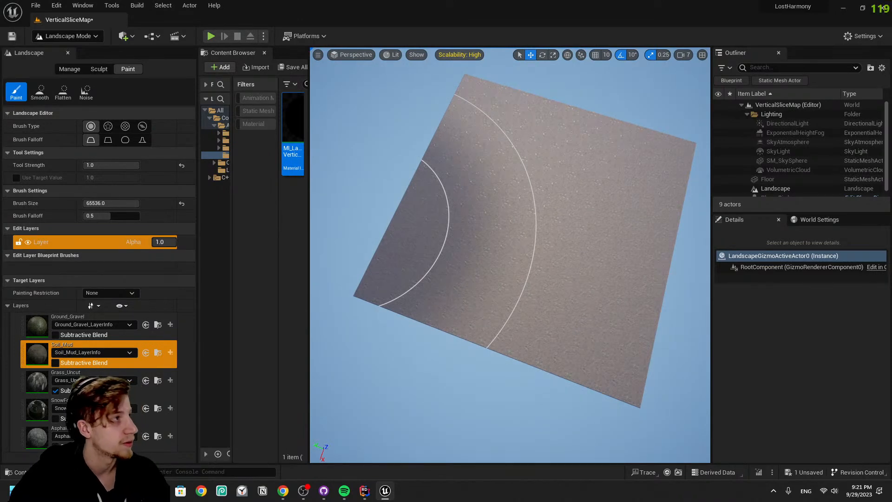
left_click(70, 69)
right_click(735, 222)
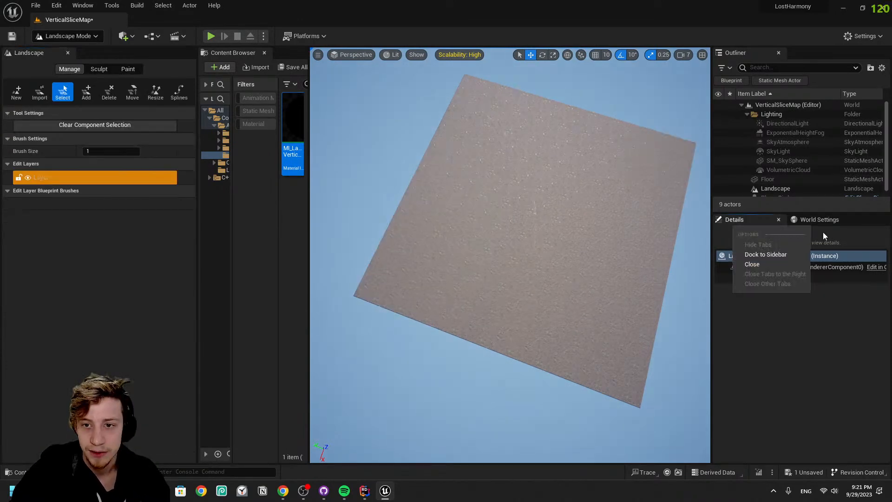
left_click(98, 70)
mouse_move(502, 232)
right_mouse_down()
mouse_move(576, 232)
mouse_move(567, 140)
right_mouse_up()
key("w")
key("s")
right_click_drag(678, 216, 679, 260)
Filter the level's actors by "b", switch to Selection mode and focus the view on PlayerBird
type("b")
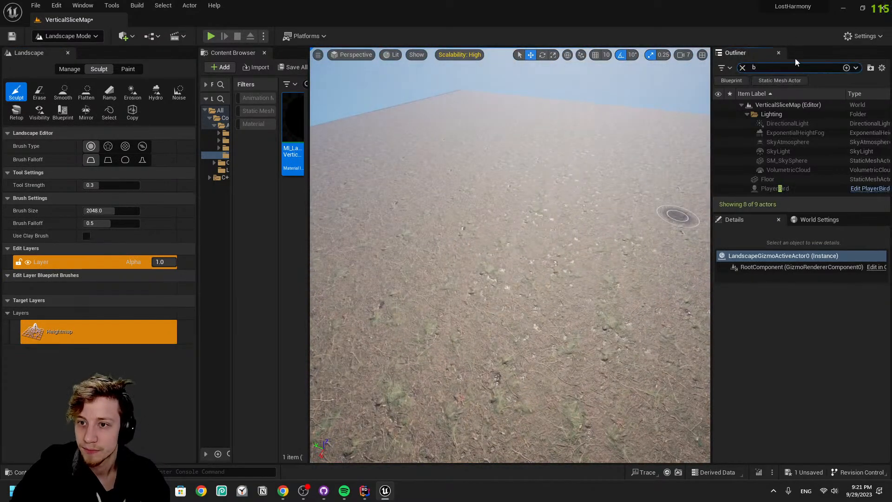
left_click(72, 35)
left_click(85, 55)
double_click(775, 188)
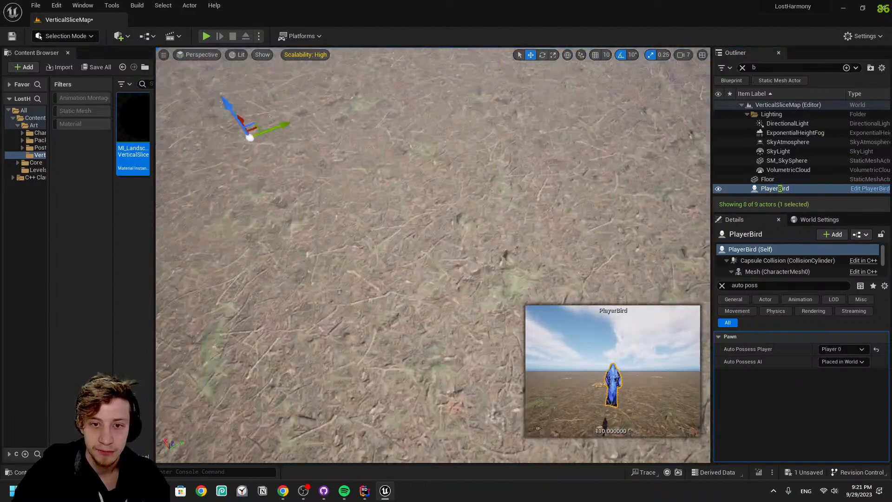
right_click_drag(432, 256, 469, 186)
scroll(441, 237, "up", 1)
left_click(91, 36)
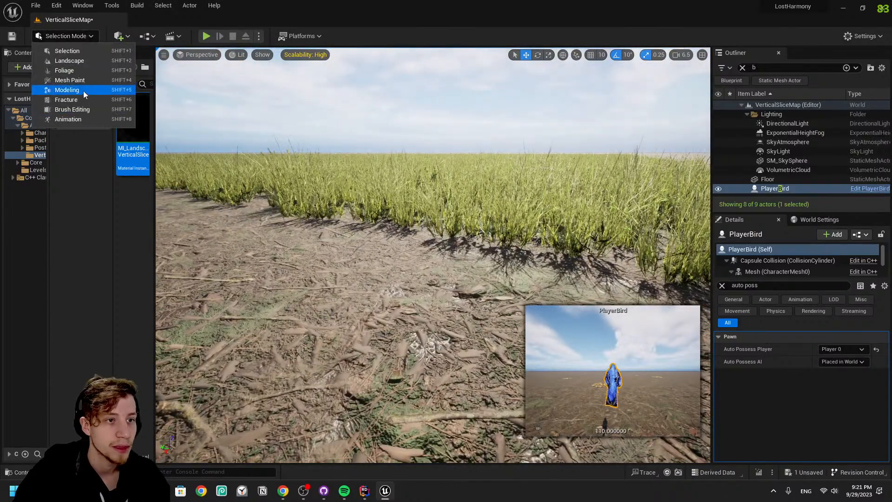
left_click(58, 70)
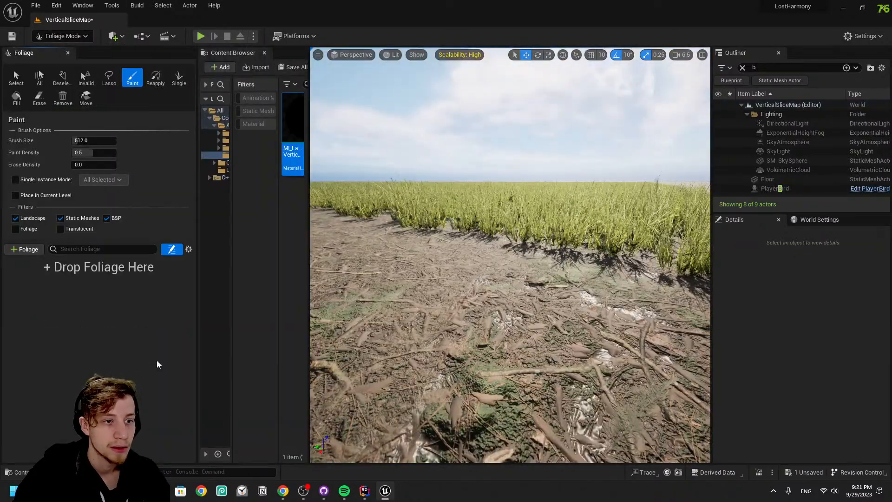
left_click(63, 36)
left_click(58, 47)
Save the level and open the MI_LandscapeVerticalSlice material instance for editing
right_click_drag(499, 332, 616, 299)
left_click(507, 299)
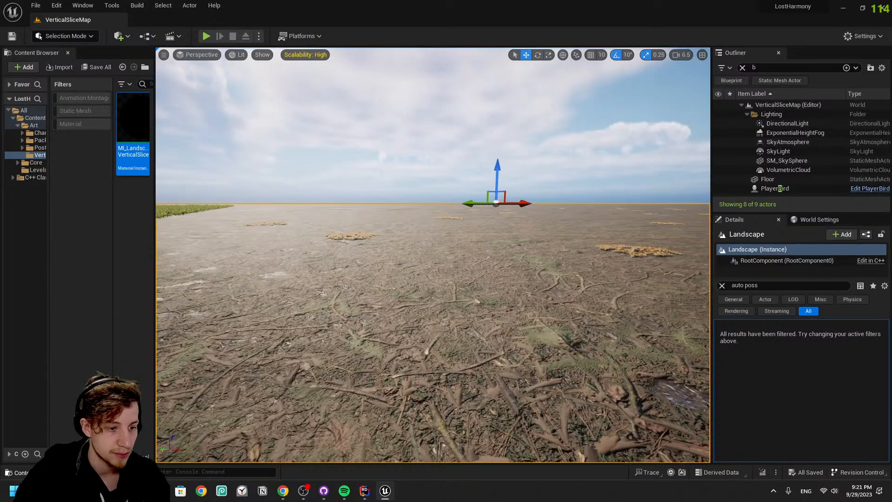
key("ctrl+space")
right_click_drag(418, 209, 458, 302)
right_click_drag(433, 254, 112, 274)
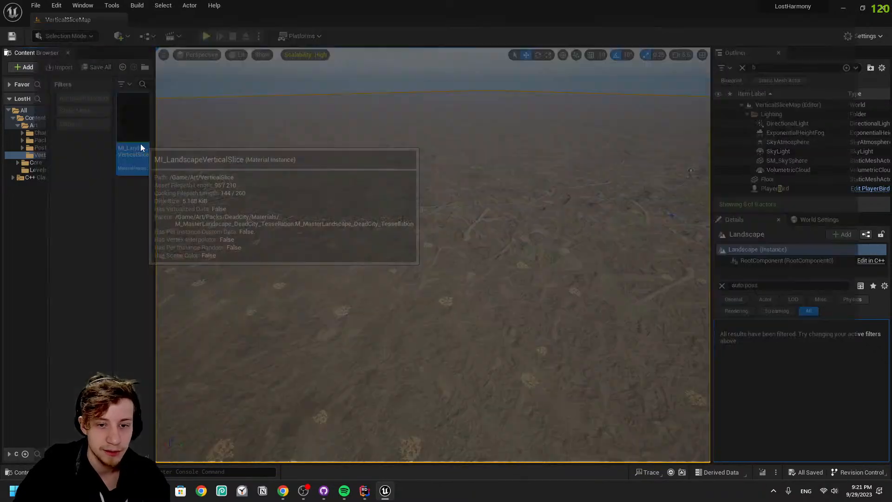
double_click(137, 142)
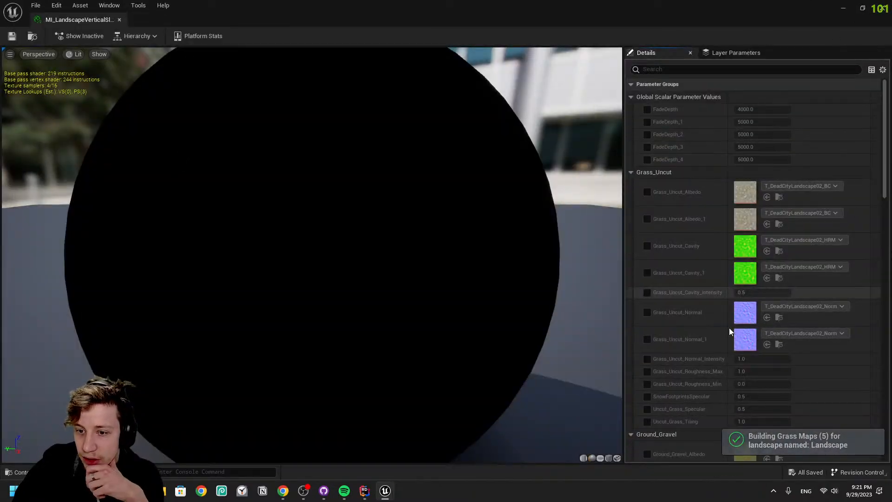
Look through the material instance's Grass_Uncut, Ground_Gravel and Mud_Soil parameters and its general settings
scroll(723, 354, "down", 3)
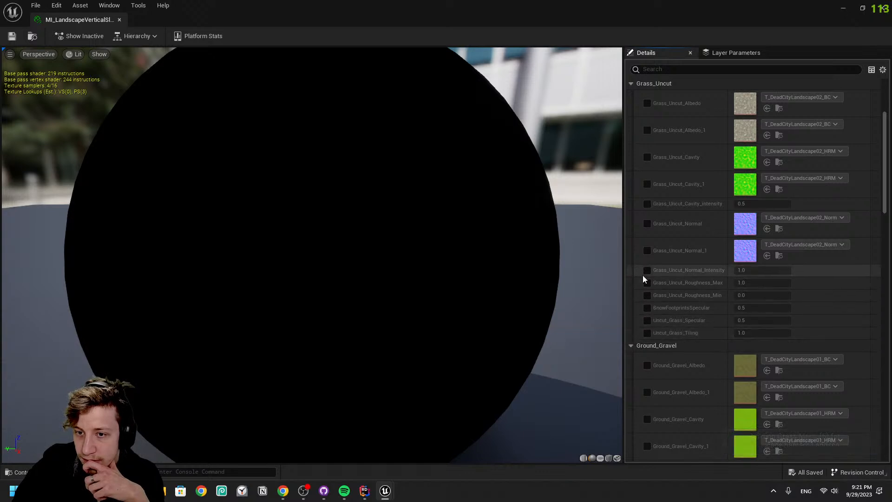
scroll(645, 274, "down", 8)
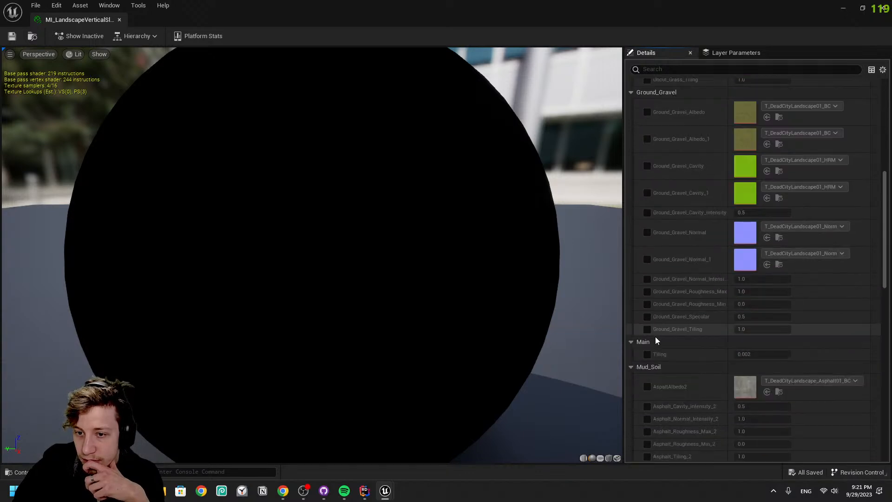
scroll(647, 362, "down", 5)
scroll(647, 360, "down", 8)
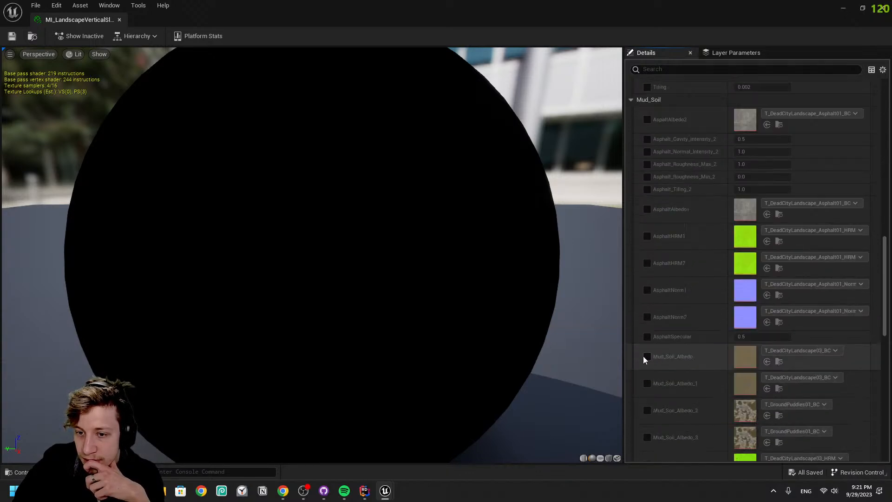
scroll(642, 356, "down", 7)
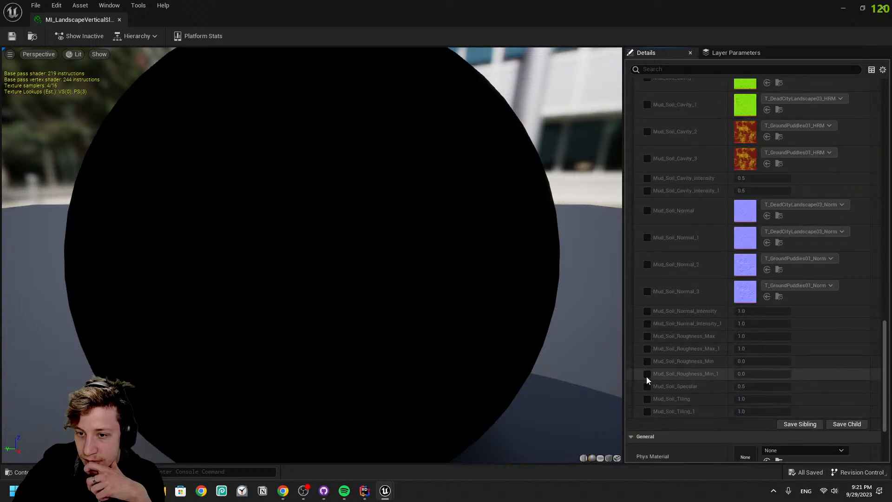
scroll(643, 364, "down", 3)
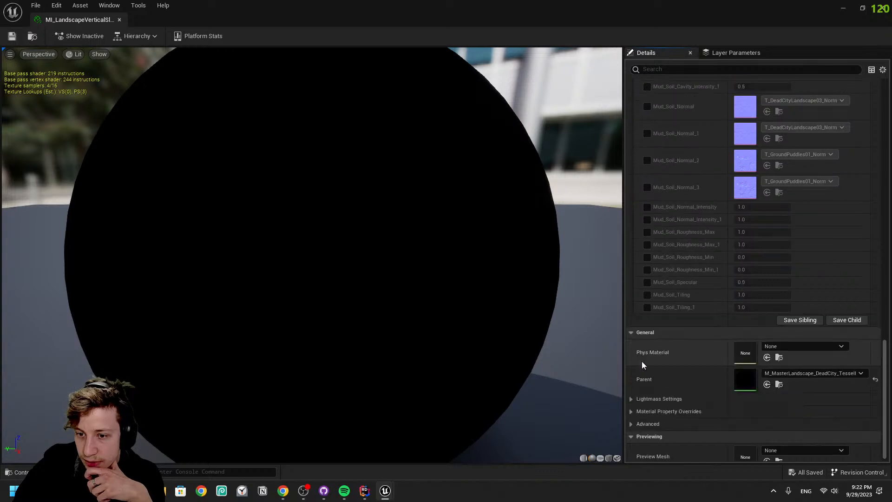
scroll(826, 439, "up", 7)
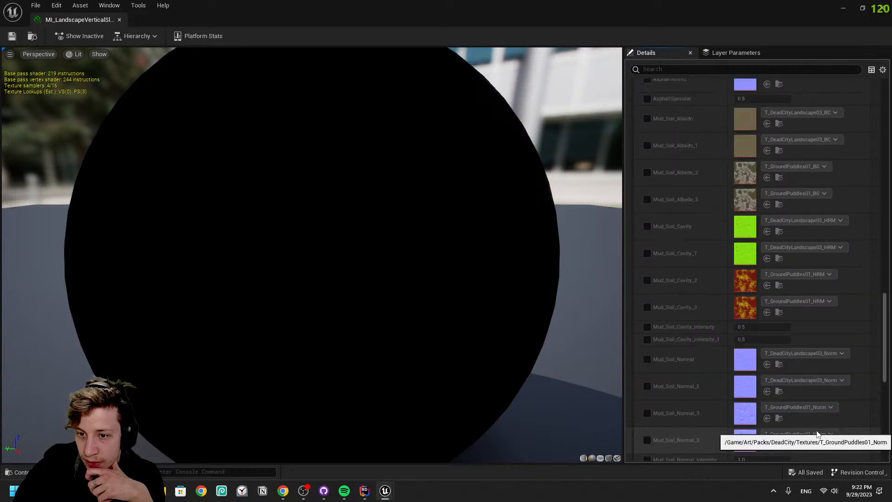
scroll(818, 434, "down", 3)
scroll(808, 430, "down", 1)
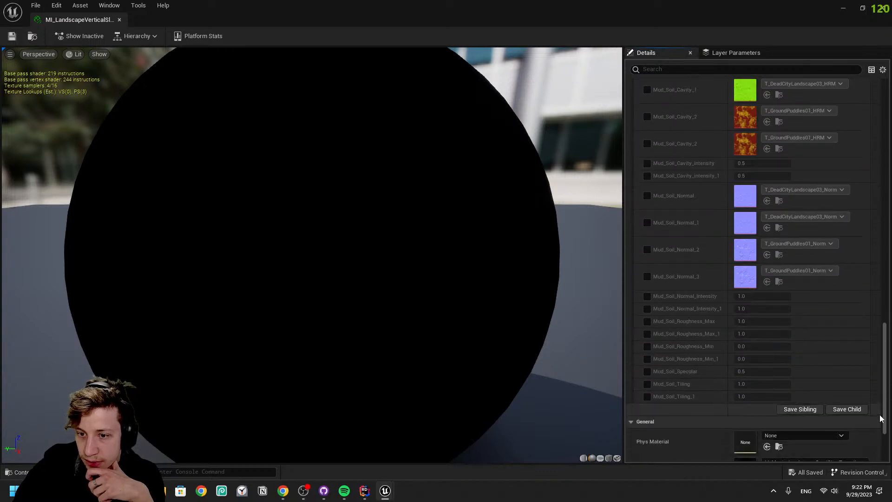
left_click_drag(884, 337, 865, 84)
Search the parameters for "grass", then override Grass_Uncut_Cavity_intensity and set it to 0
left_click(774, 69)
type("grass")
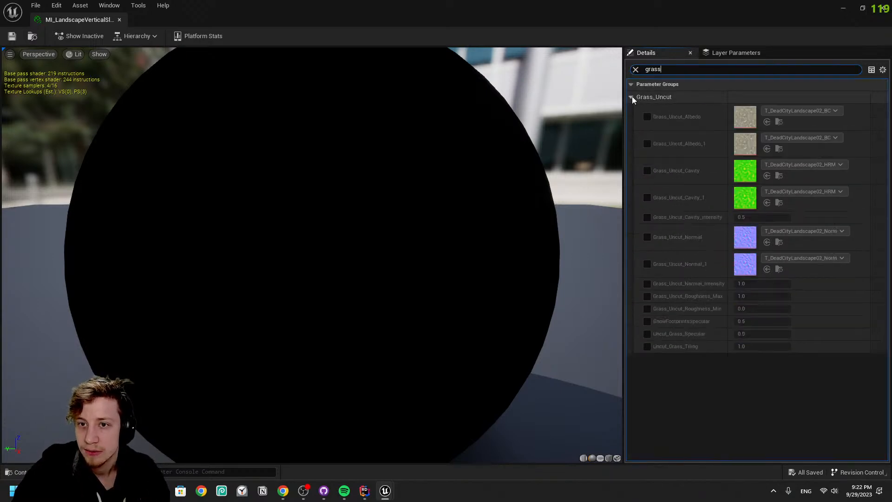
left_click(647, 218)
left_click(757, 217)
type("0")
Uncover the level viewport behind the material instance window and examine the grass patch on the landscape
left_click_drag(527, 10, 634, 285)
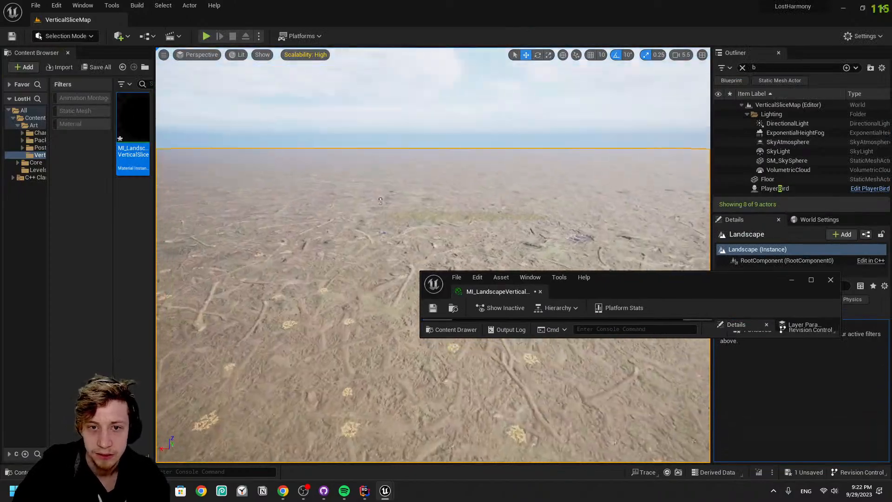
key("w")
right_click_drag(372, 256, 400, 256)
scroll(395, 260, "down", 4)
right_click_drag(529, 205, 528, 228)
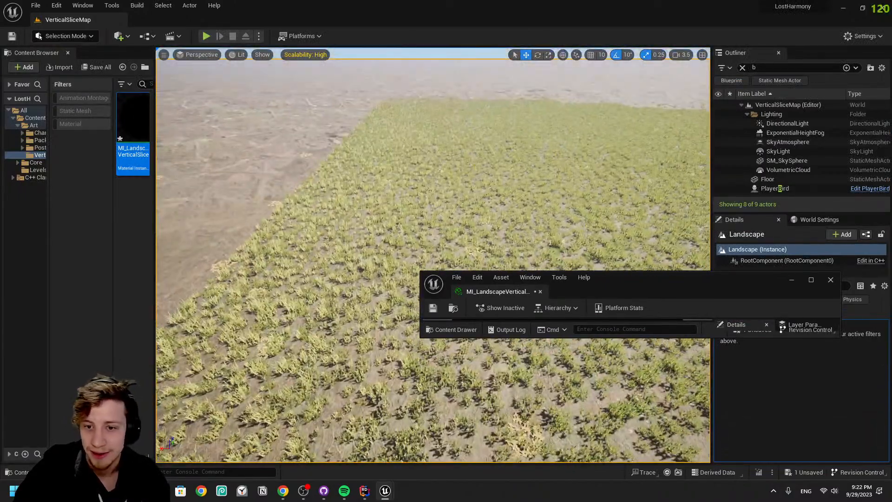
Place the material instance window beside the level viewport and widen its parameter list
left_click_drag(665, 286, 891, 293)
left_click(794, 300)
scroll(739, 297, "down", 5)
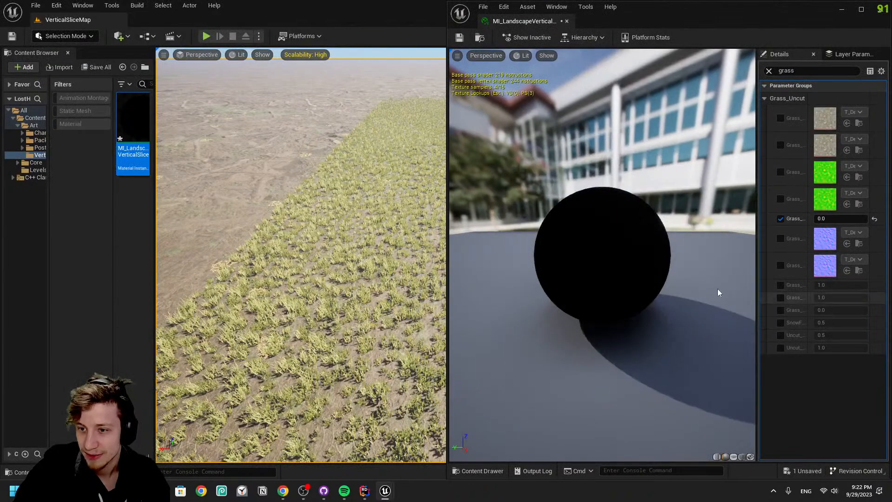
scroll(618, 289, "up", 6)
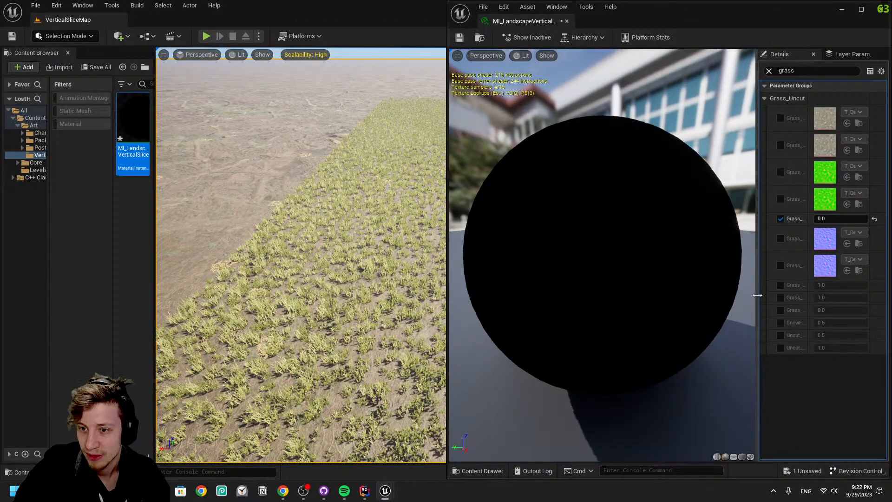
left_click_drag(757, 294, 619, 277)
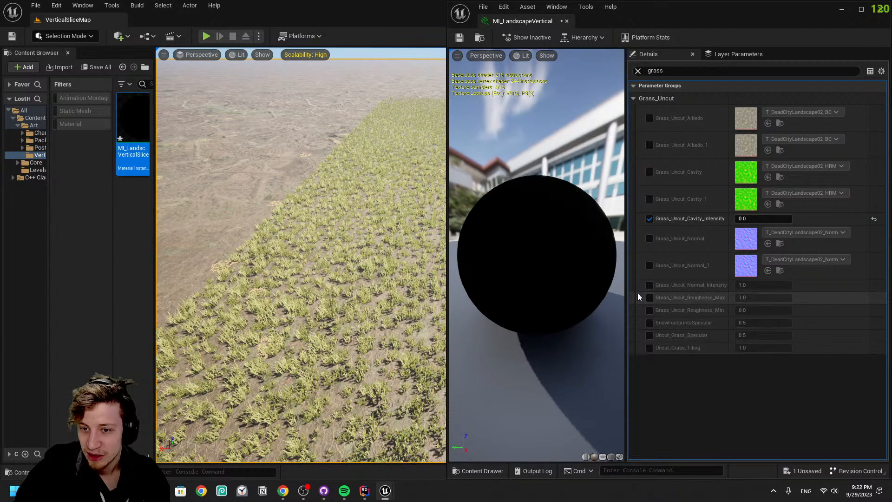
left_click_drag(625, 302, 673, 305)
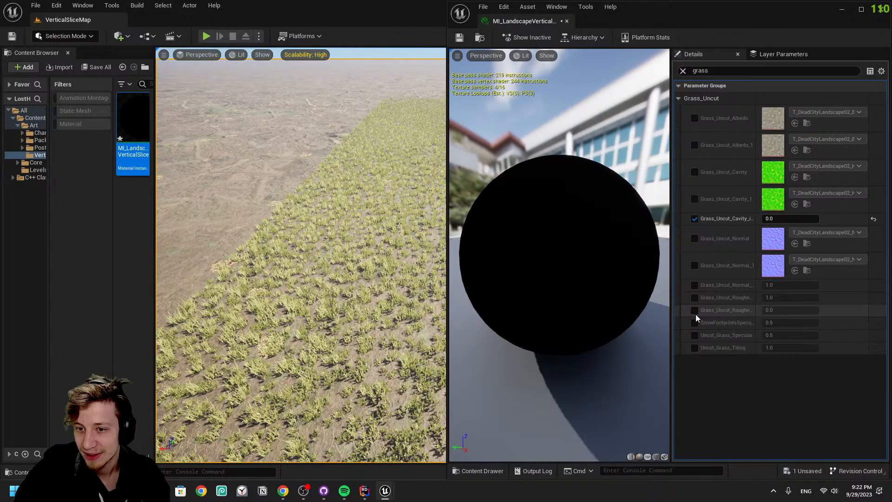
Try overriding the Grass_Uncut normal intensity parameter and turn the override off again
left_click(695, 287)
left_click(695, 286)
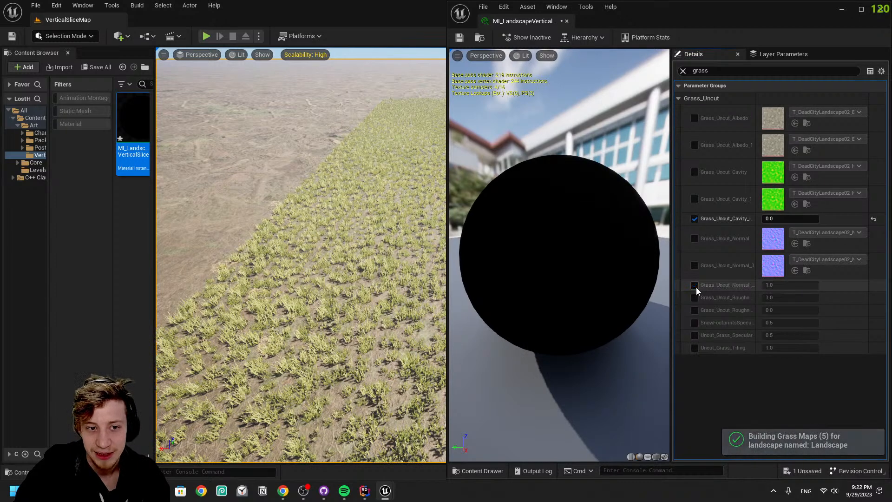
left_click(696, 286)
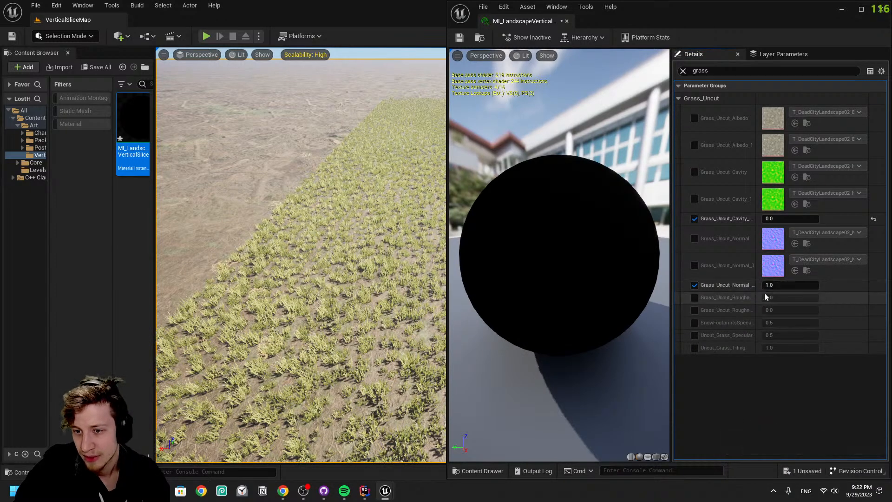
left_click(695, 285)
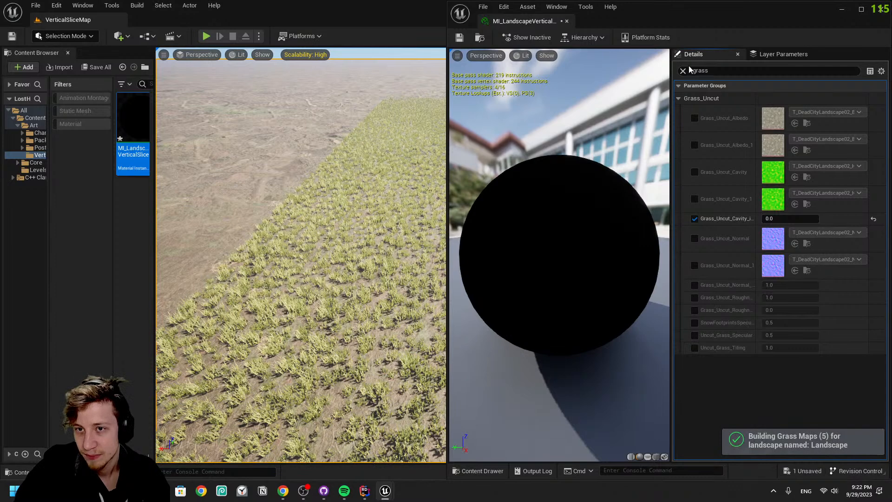
Clear the parameter search and open the instance's parent, M_MasterLandscape_DeadCity_Tessellation, in a maximized window
left_click(682, 70)
scroll(792, 350, "down", 15)
scroll(794, 334, "down", 15)
scroll(821, 316, "down", 2)
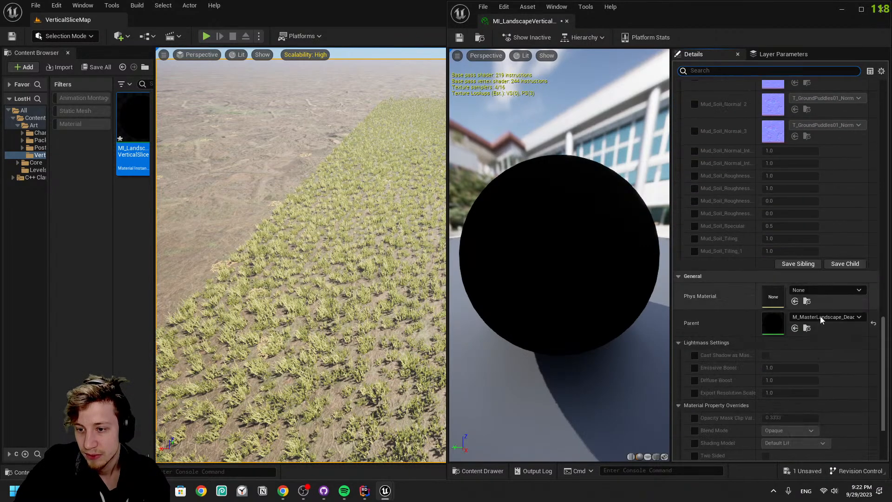
double_click(773, 323)
left_click_drag(681, 20, 478, 0)
Examine the Landscape Layer Blend nodes in the master material graph and select the one fed by the emissive Multiply
right_click_drag(308, 285, 724, 256)
scroll(439, 303, "down", 6)
right_click_drag(398, 320, 654, 282)
scroll(429, 417, "up", 6)
right_click_drag(351, 287, 619, 462)
scroll(401, 317, "down", 3)
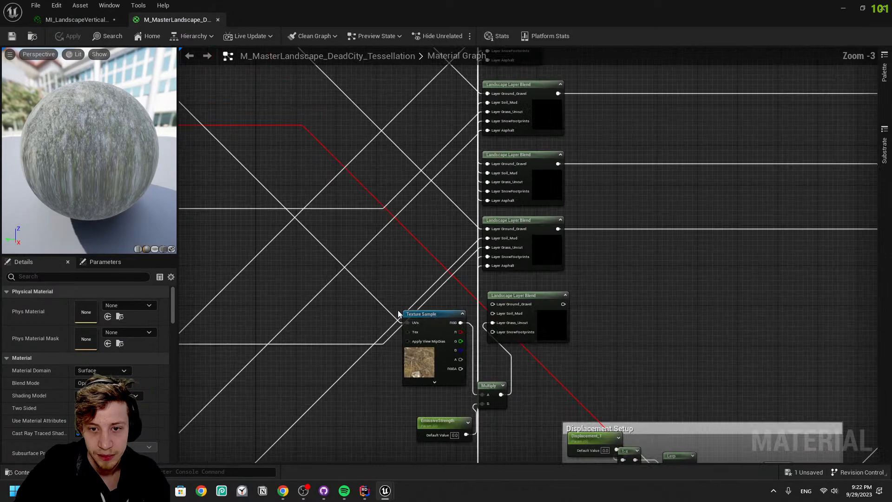
scroll(537, 321, "up", 2)
left_click(555, 331)
Examine the Grass_Uncut albedo, cavity and roughness nodes in the master material graph
scroll(367, 356, "down", 5)
right_click_drag(322, 386, 582, 369)
scroll(330, 288, "up", 4)
right_click_drag(331, 285, 360, 462)
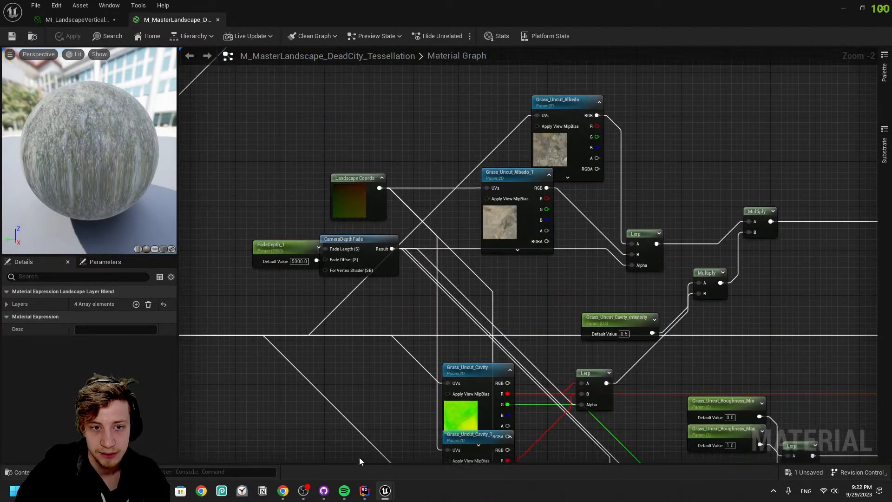
Examine the tiling parameters and the Displacement Setup and Tessellation Setup groups in the master material graph, then close the material editor
right_click_drag(300, 388, 202, 462)
right_click_drag(196, 128, 327, 322)
scroll(327, 322, "down", 3)
scroll(441, 279, "down", 2)
scroll(480, 370, "up", 5)
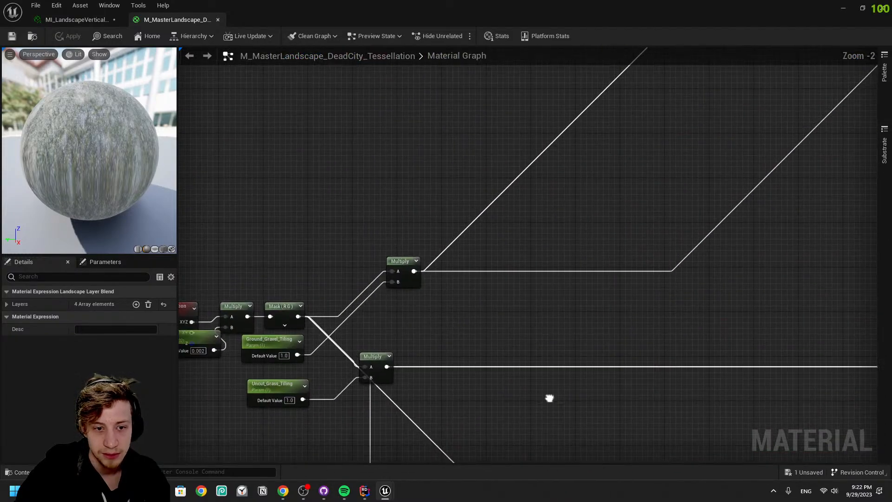
right_click_drag(549, 399, 710, 226)
right_click_drag(734, 300, 329, 43)
right_click_drag(703, 268, 271, 84)
right_click_drag(621, 398, 568, 220)
right_click_drag(575, 348, 588, 98)
scroll(652, 196, "down", 2)
right_click_drag(652, 196, 360, 212)
right_click_drag(769, 329, 859, 245)
right_click_drag(465, 302, 545, 215)
right_click_drag(813, 223, 511, 313)
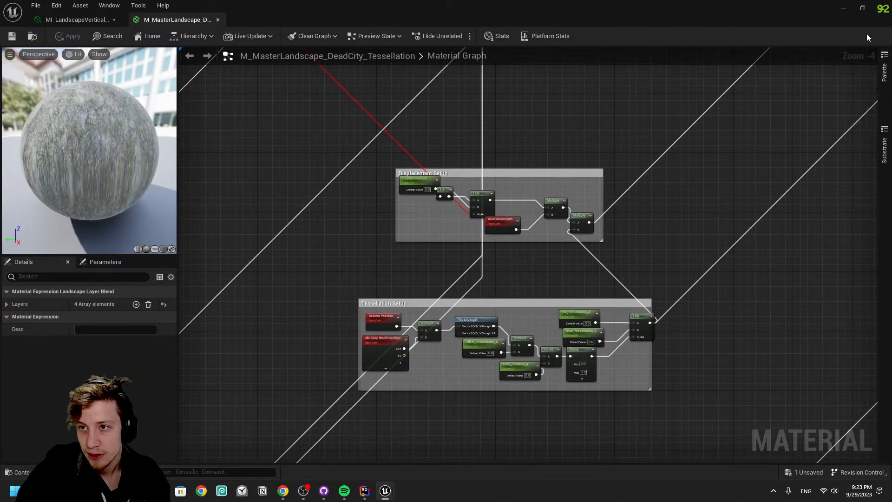
left_click(882, 14)
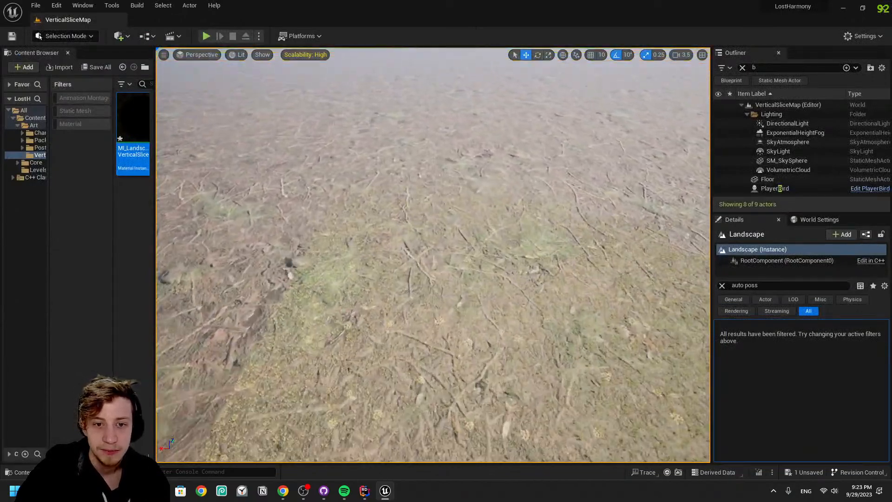
Build all levels, allow SwarmAgent network access through the firewall, and close the message logs
left_click(137, 5)
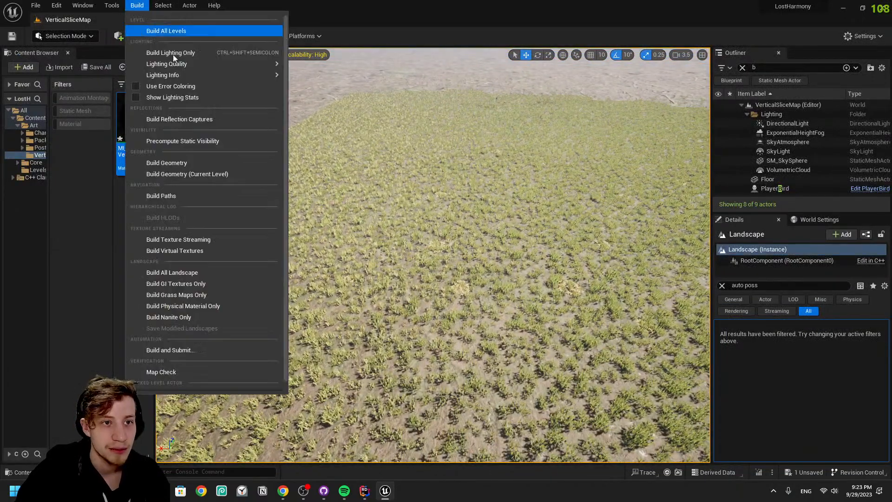
left_click(194, 30)
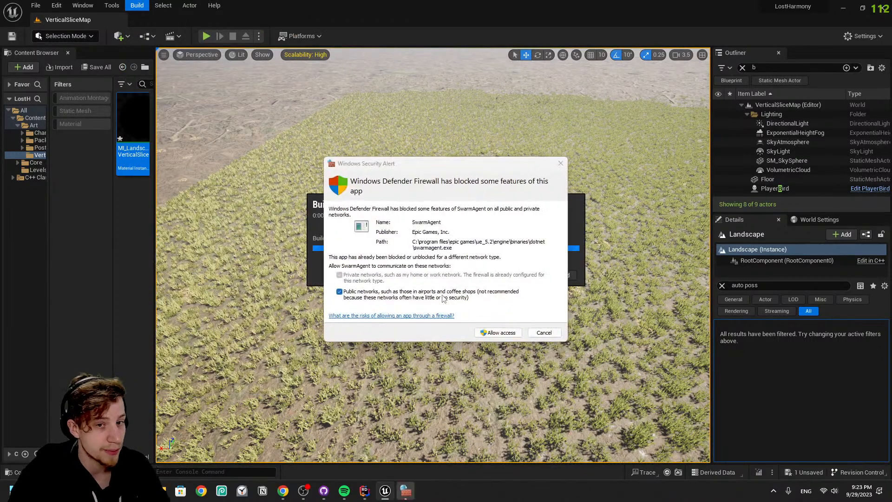
left_click(501, 333)
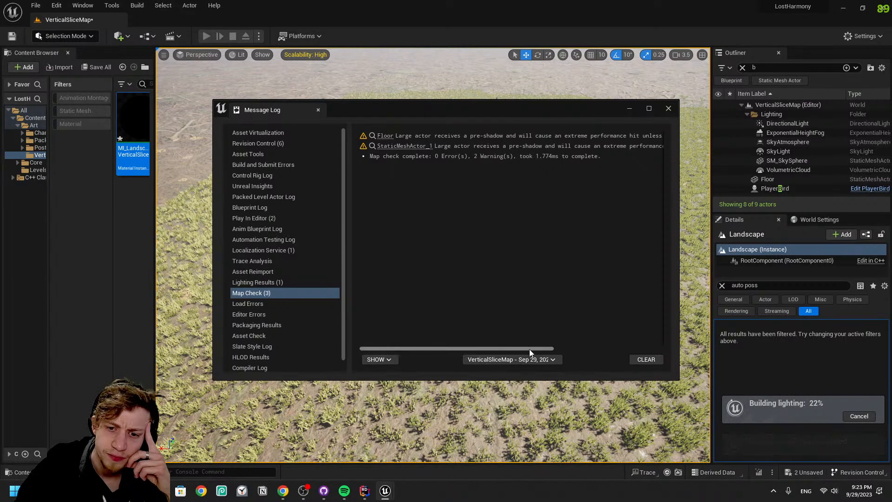
left_click_drag(530, 350, 647, 353)
left_click(668, 108)
right_click_drag(461, 303, 572, 363)
key("w")
key("w")
key("s")
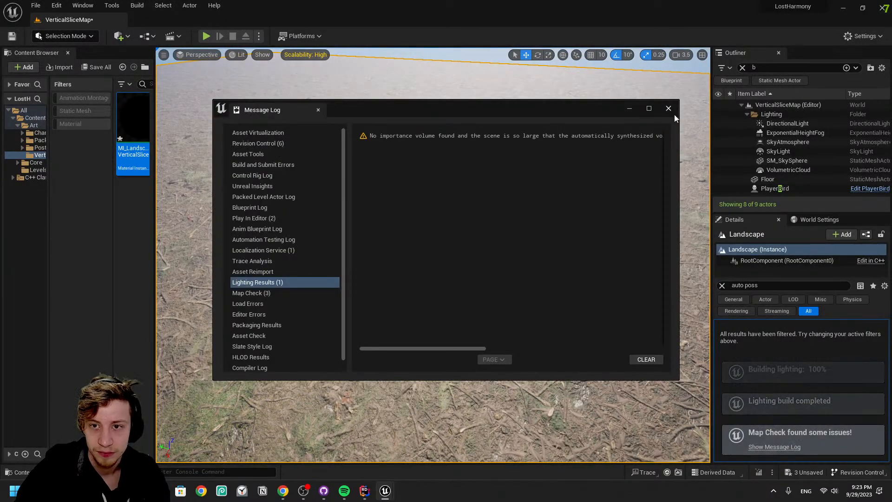
left_click(668, 108)
Save the level and view the whole landscape from above
right_click_drag(511, 288, 412, 220)
key("w")
key("ctrl+s")
key("s")
scroll(491, 307, "up", 6)
Widen the content browser and open the Models folder of the AbandonedBuildings pack
left_click(87, 37)
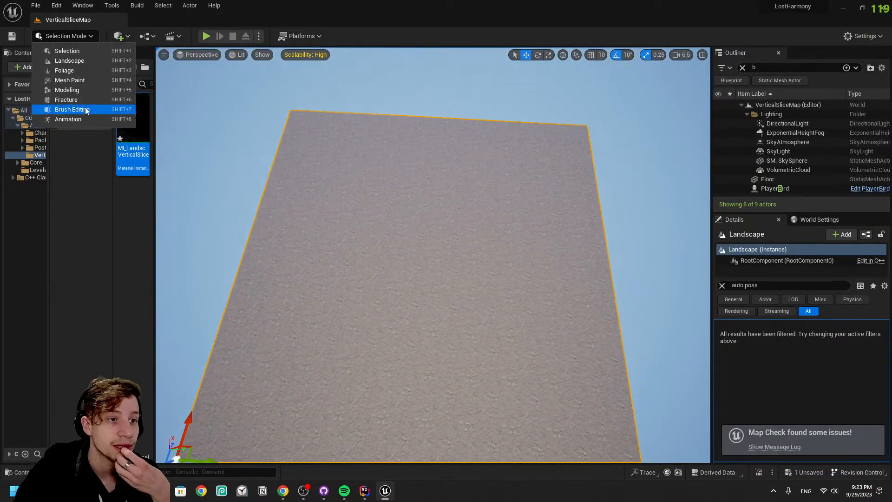
left_click(33, 126)
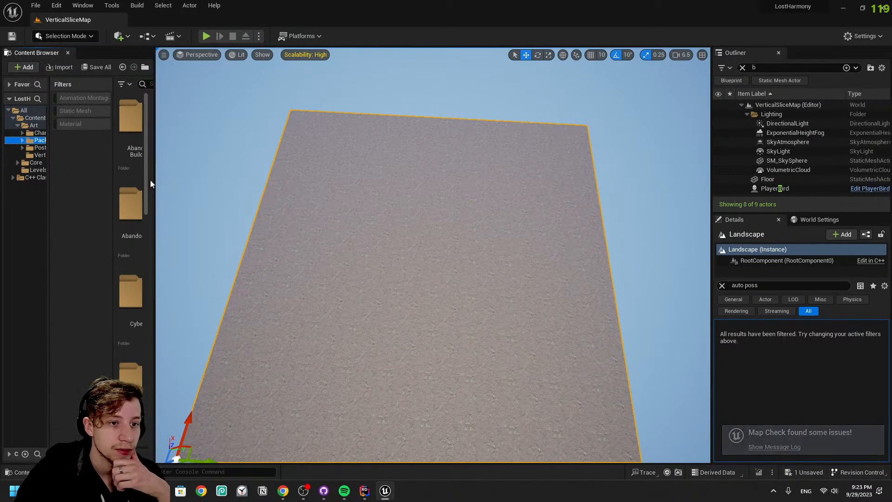
left_click_drag(155, 178, 231, 178)
double_click(180, 147)
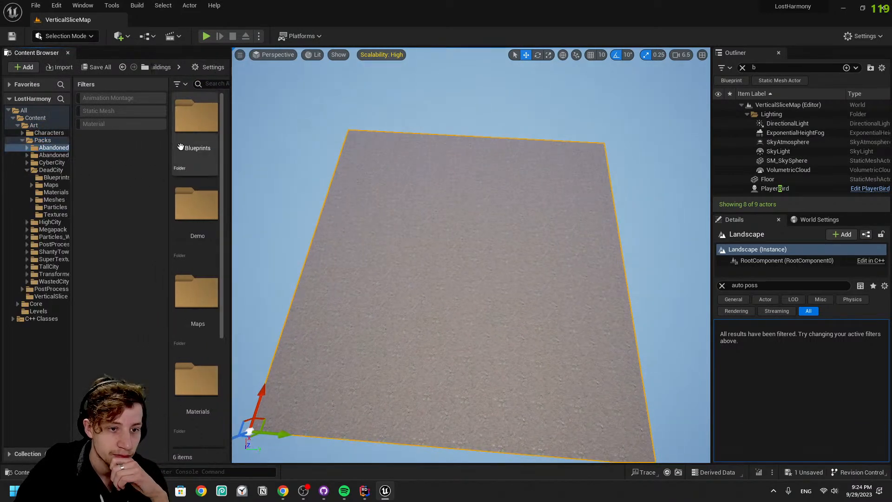
left_click_drag(168, 181, 117, 184)
scroll(167, 306, "down", 4)
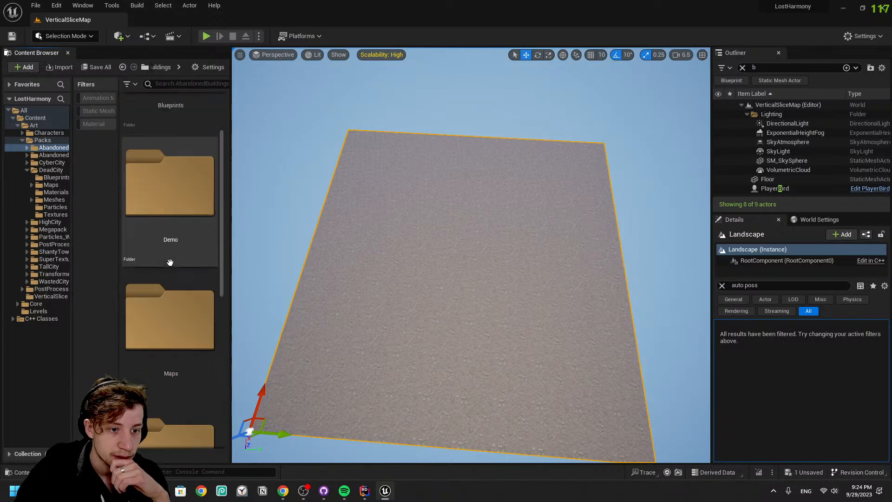
scroll(166, 398, "down", 4)
double_click(183, 300)
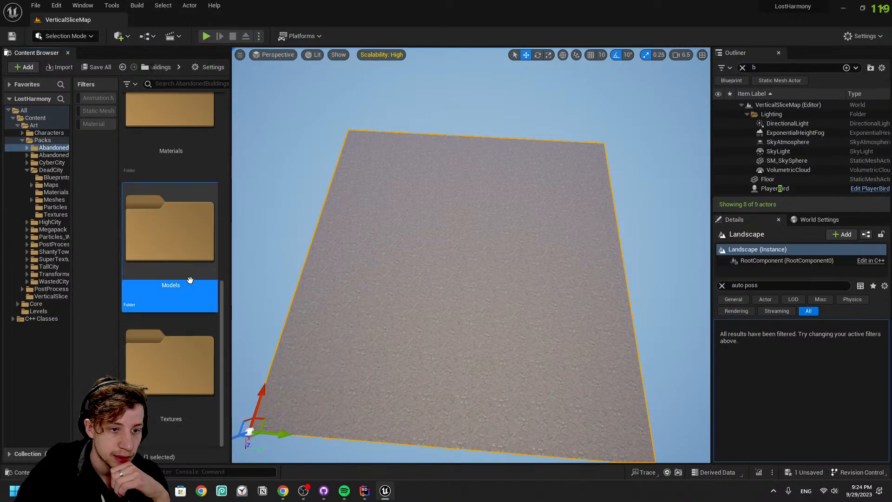
Look through the pack's models for buildings, entering "building" as the search term and clearing it again
scroll(203, 347, "up", 2)
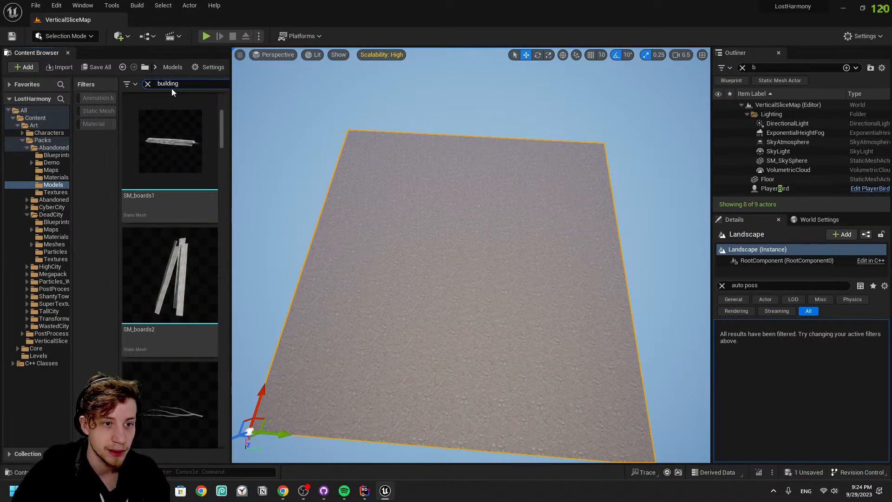
scroll(185, 241, "down", 10)
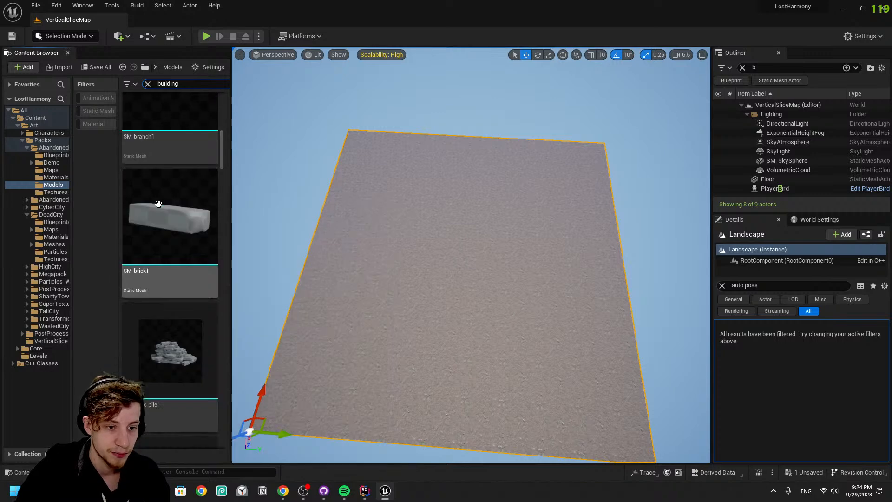
scroll(193, 325, "down", 5)
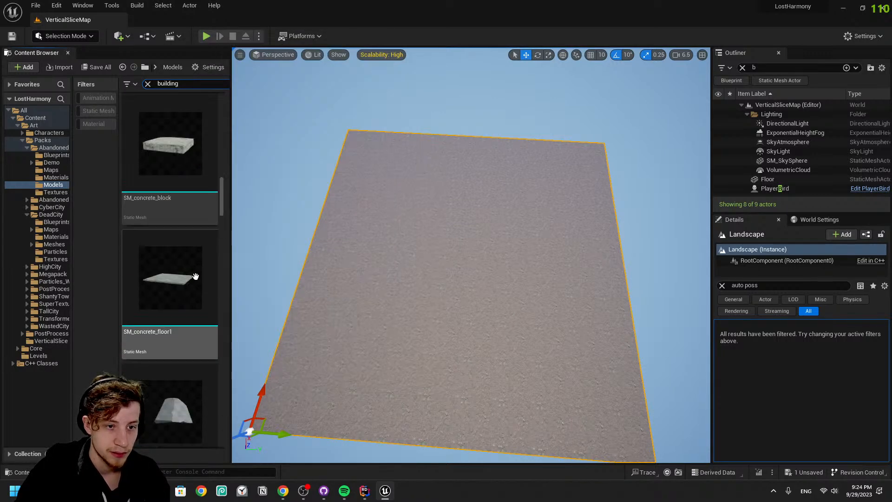
scroll(224, 207, "down", 3)
left_click_drag(221, 267, 178, 41)
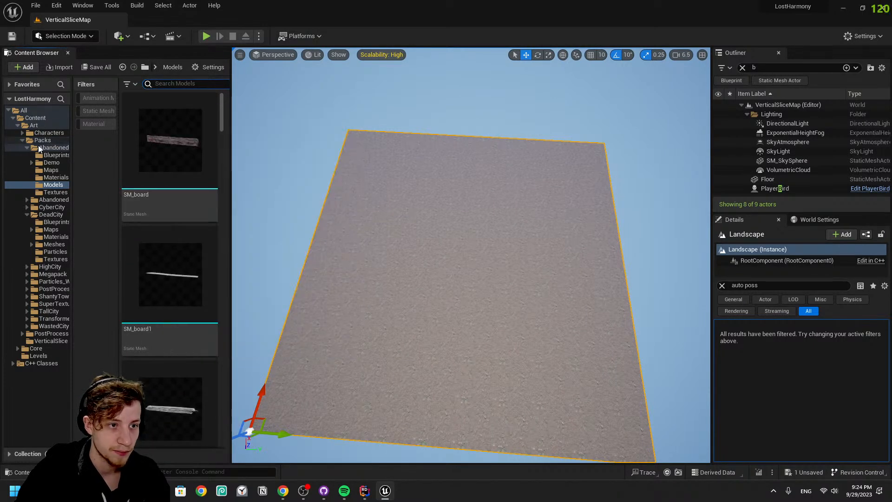
Find the PlayerBird in the level and place BP_building2 from the pack's Blueprints folder on the ground near it
scroll(189, 193, "down", 3)
right_click_drag(371, 223, 383, 142)
key("w")
key("w")
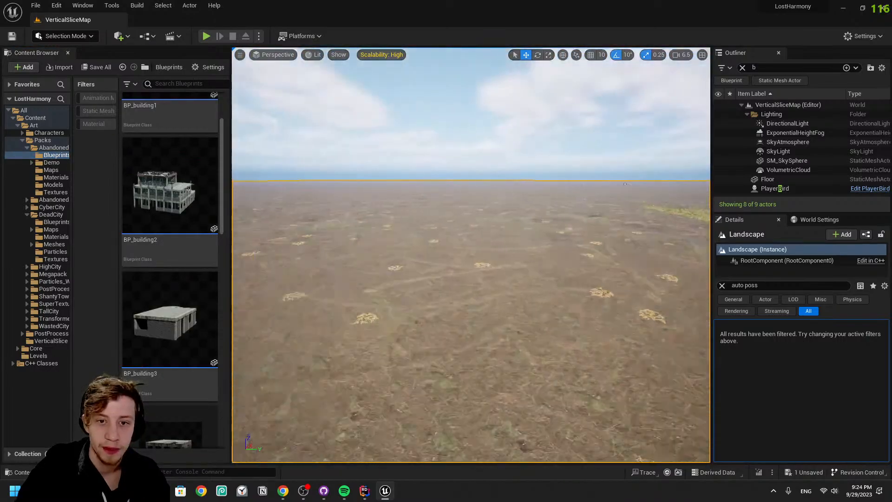
double_click(771, 191)
right_click_drag(508, 215, 501, 300)
key("e")
key("w")
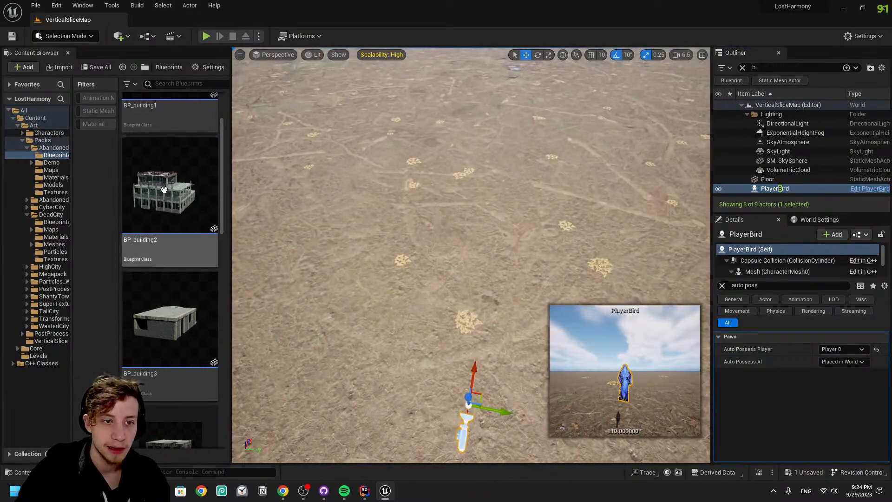
left_click_drag(334, 278, 241, 268)
Place BP_building1 on the landscape beside BP_building2, leaving open ground between the two buildings
right_click_drag(437, 209, 425, 168)
key("s")
key("w")
key("w")
key("s")
scroll(425, 167, "down", 3)
scroll(153, 232, "up", 4)
scroll(154, 231, "up", 1)
left_click_drag(158, 200, 687, 273)
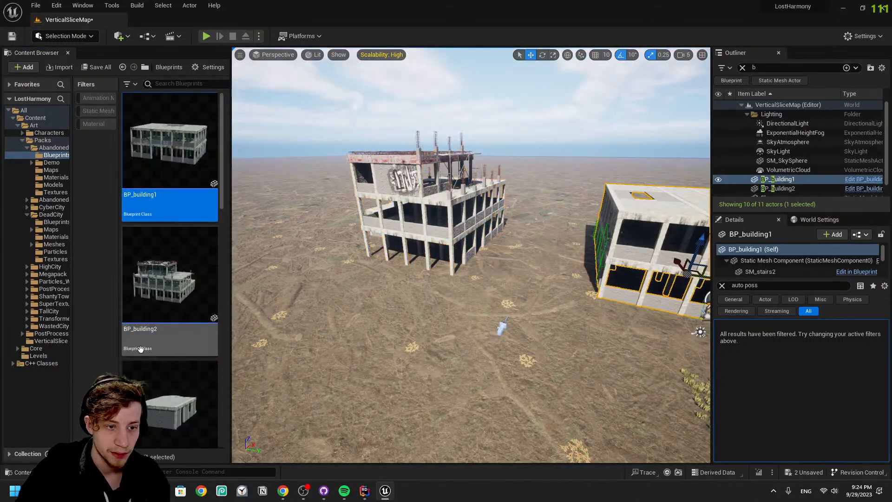
Place BP_building5 on the landscape on the other side of BP_building2 from BP_building1
scroll(139, 349, "down", 6)
left_click_drag(175, 316, 321, 394)
mouse_move(398, 287)
right_mouse_down()
mouse_move(372, 297)
mouse_move(376, 279)
mouse_move(394, 325)
mouse_move(399, 287)
right_mouse_up()
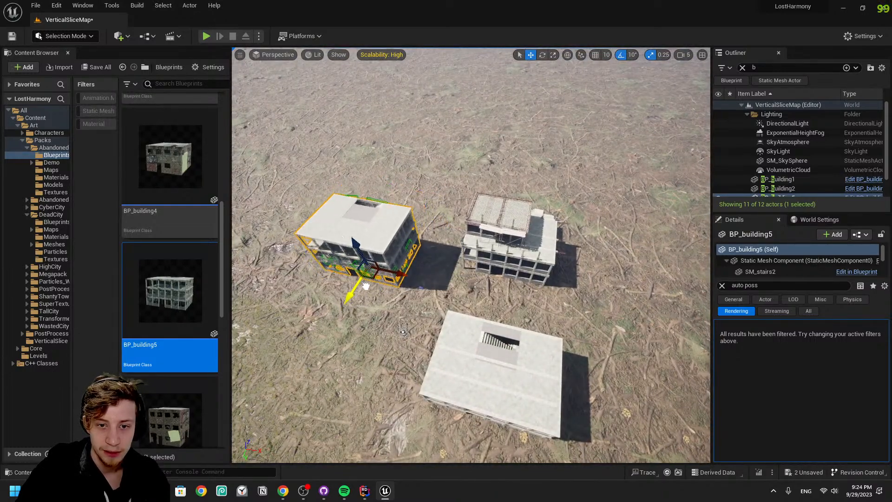
Place BP_building7 on the open ground near BP_building5 and BP_building8 directly over its edge
scroll(183, 344, "down", 5)
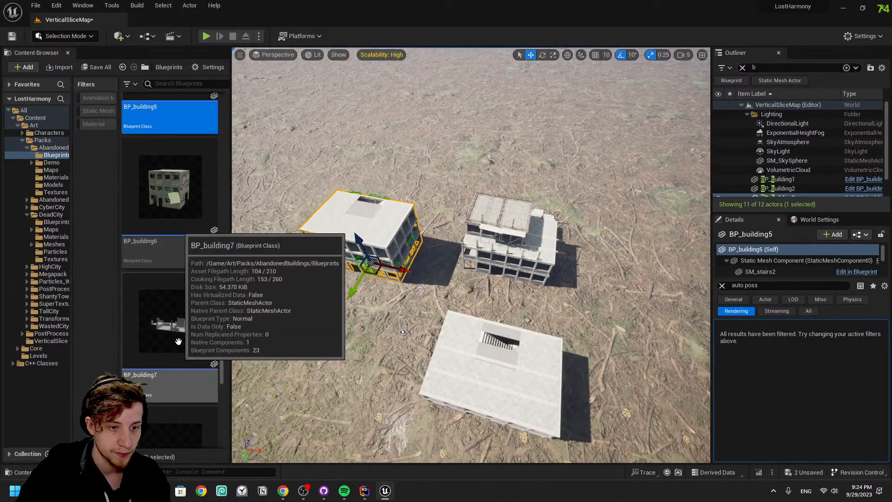
scroll(188, 257, "down", 2)
left_click(189, 257)
left_click_drag(327, 345, 327, 345)
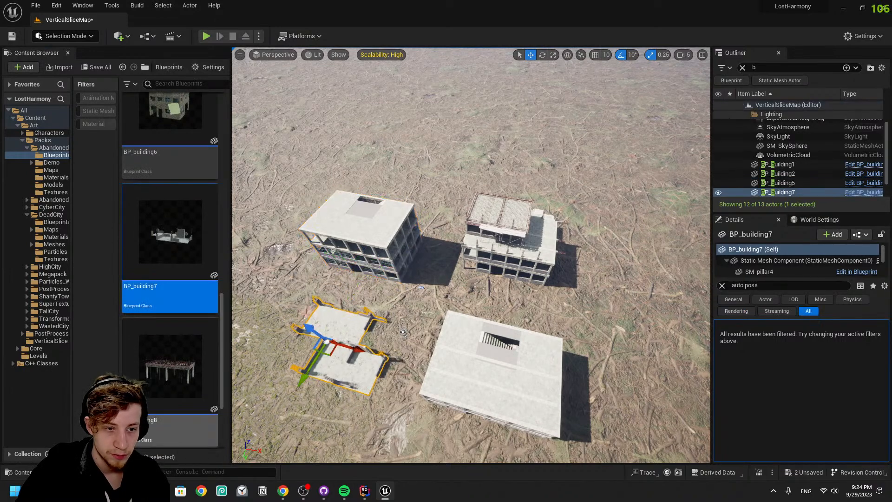
left_click_drag(186, 378, 314, 336)
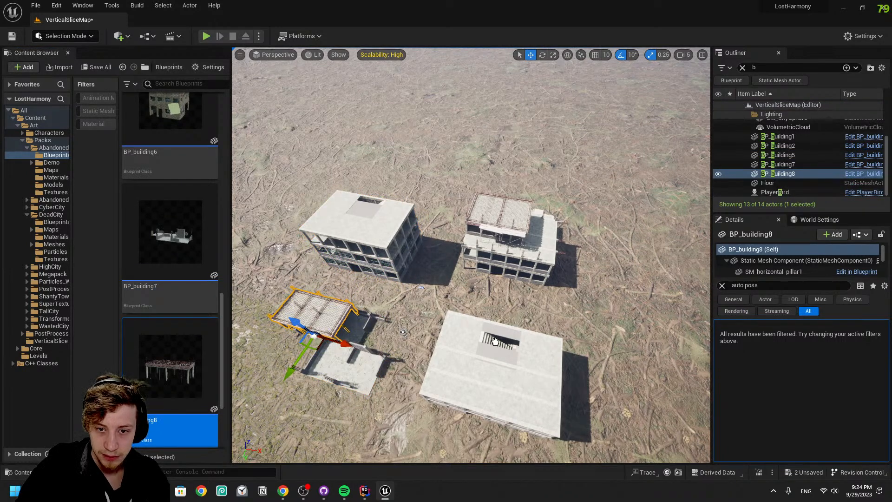
Place a second BP_building8 frame on the roof of BP_building1 and check how it sits there
left_click_drag(475, 357, 495, 373)
right_click_drag(437, 367, 492, 357)
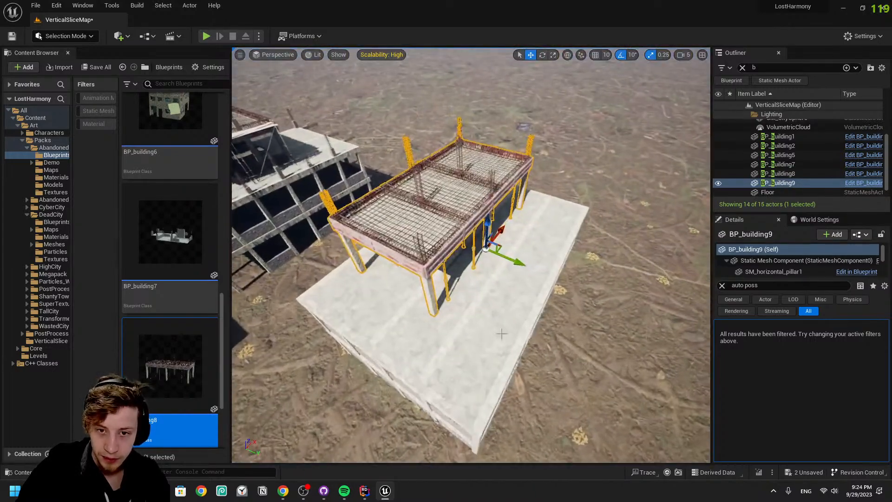
right_click_drag(518, 254, 541, 258)
right_click_drag(493, 238, 500, 240)
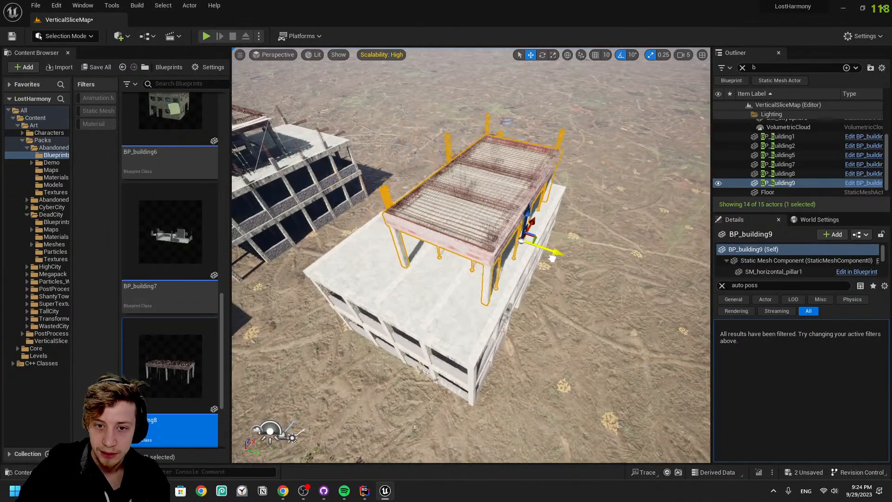
right_click_drag(552, 258, 641, 200)
scroll(608, 242, "down", 3)
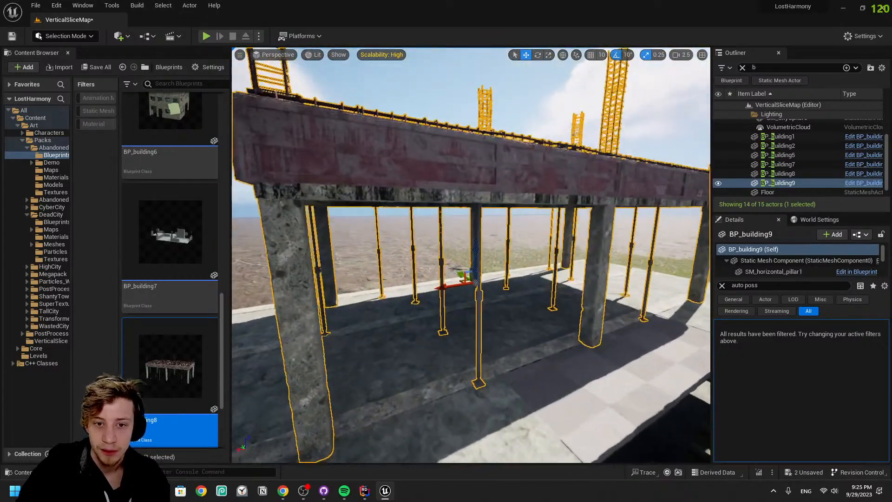
Delete the BP_building8 frame that overlaps BP_building7
right_click_drag(471, 255, 430, 328)
left_click(357, 312)
key("Delete")
Duplicate the BP_building7 ruin and join the copy to the original's end
left_click(496, 351)
key("ctrl+d")
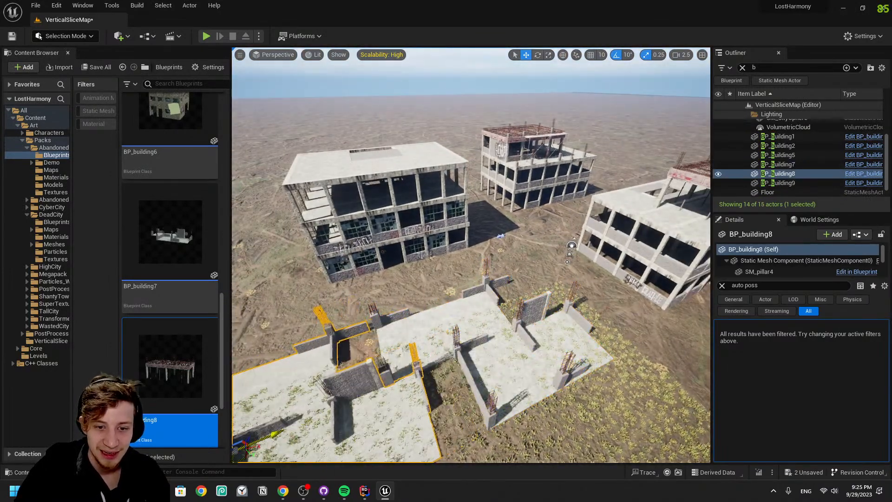
key("f")
key("e")
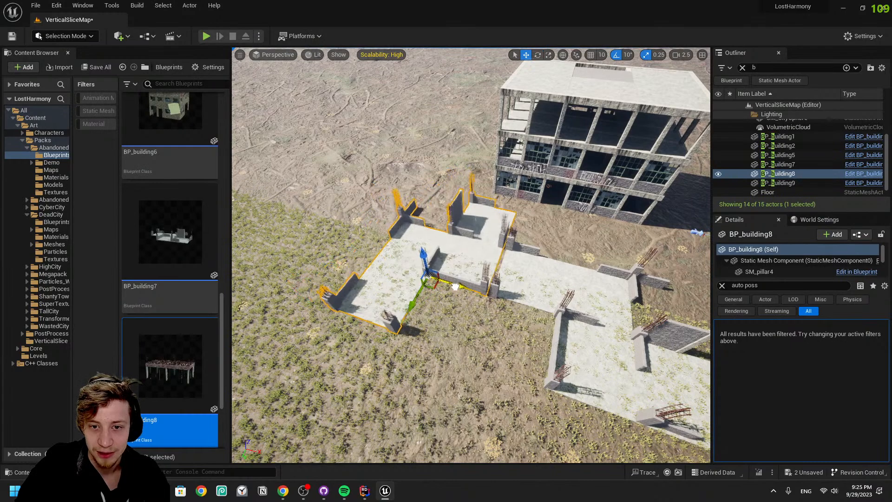
Select both BP_building7 ruins, shift them together across the ground, and save the level
left_click(584, 299, "shift")
mouse_move(345, 396)
right_mouse_down()
mouse_move(353, 393)
mouse_move(346, 395)
right_mouse_up()
mouse_move(433, 293)
right_mouse_down()
mouse_move(441, 295)
mouse_move(433, 294)
right_mouse_up()
left_click_drag(455, 293, 504, 294)
right_click_drag(504, 295, 414, 289)
key("ctrl+s")
Move BP_building5 a short distance along the Y axis and select BP_building1
left_click(428, 287)
left_click(371, 316)
right_click_drag(371, 316, 396, 325)
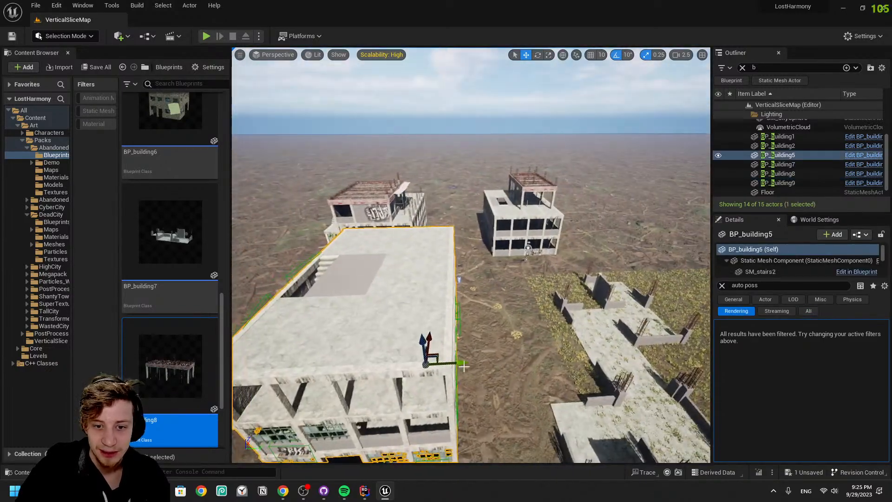
left_click_drag(453, 366, 472, 367)
right_click_drag(472, 367, 448, 393)
left_click(475, 270)
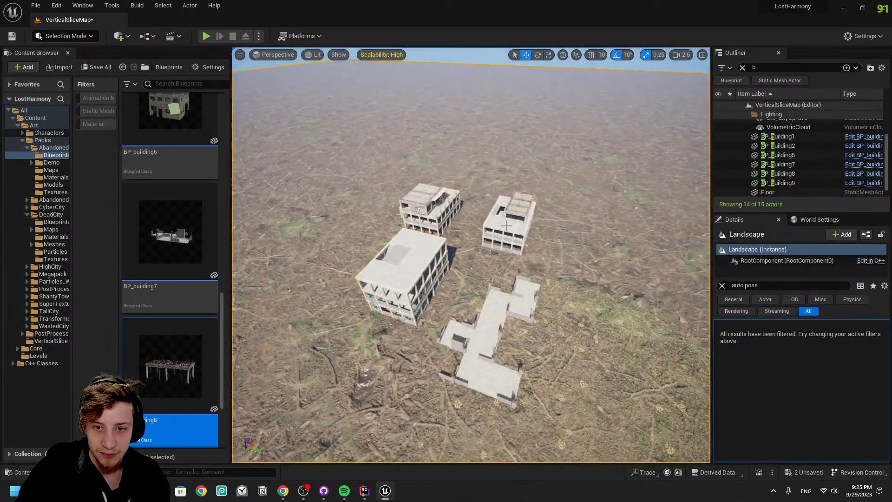
left_click(499, 227)
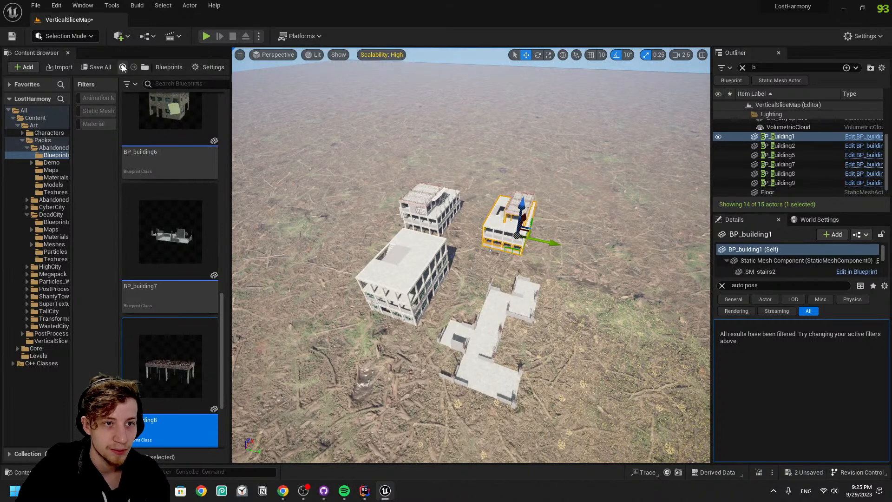
Search the whole Art folder for "solar"
left_click(123, 67)
left_click(161, 68)
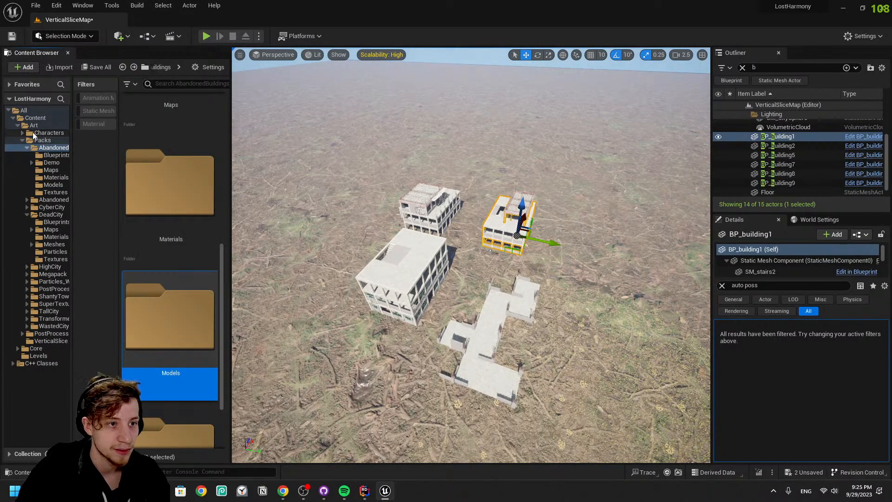
left_click(34, 125)
left_click(166, 86)
type("solar")
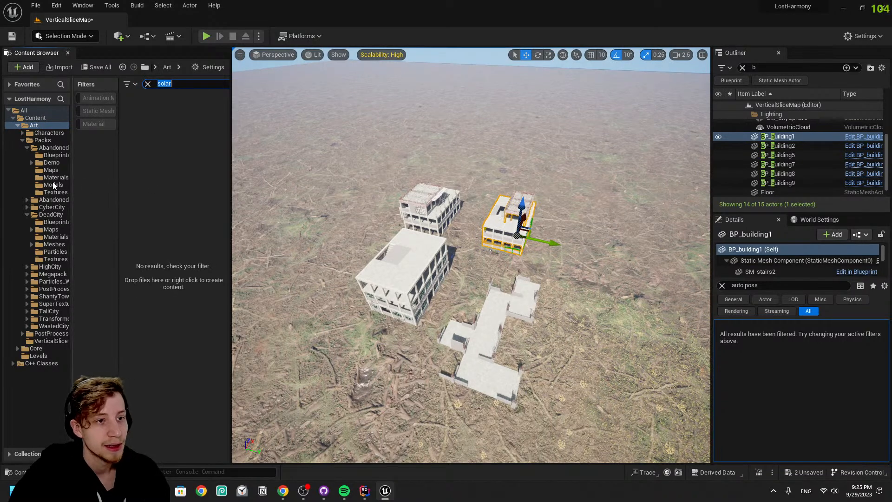
Clear the asset search and return to the AbandonedBuildings pack folder
scroll(167, 319, "down", 4)
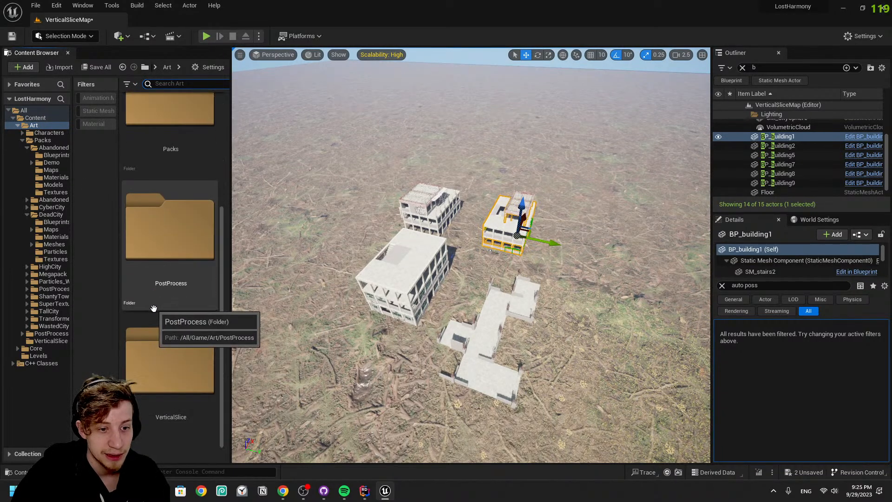
left_click(175, 344)
left_click(38, 147)
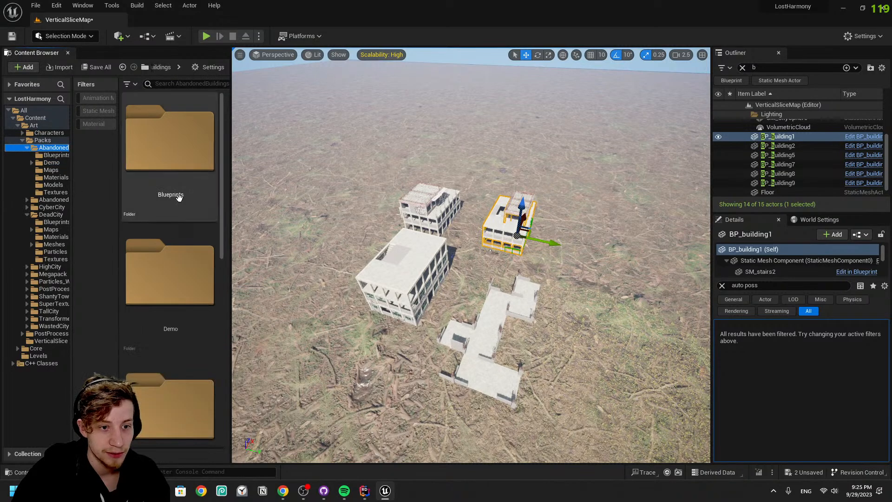
Search the Art folder for "mill" and place the SM_WindmillTower02 mesh on open ground near the abandoned buildings
scroll(132, 268, "down", 2)
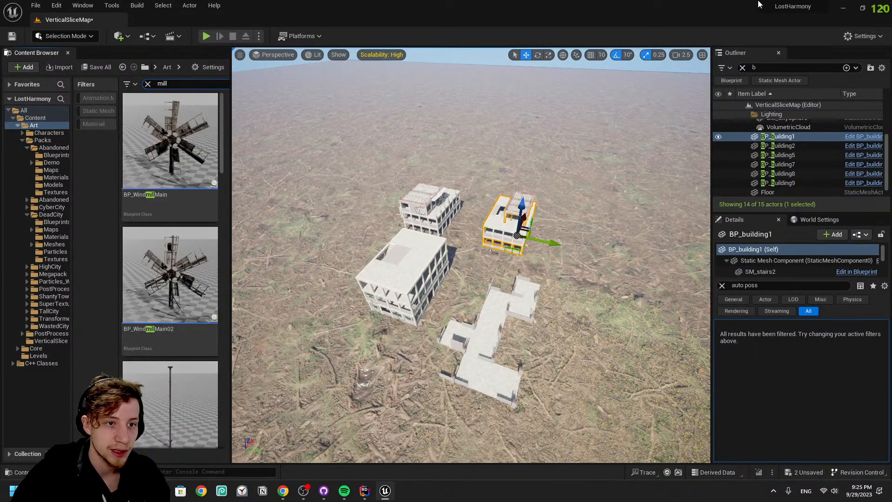
key("w")
right_click_drag(509, 113, 510, 84)
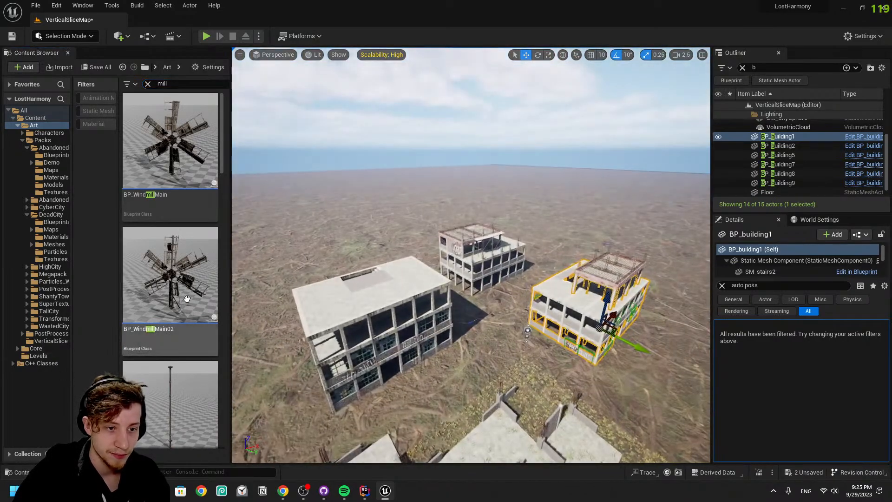
scroll(137, 256, "down", 3)
scroll(139, 260, "down", 8)
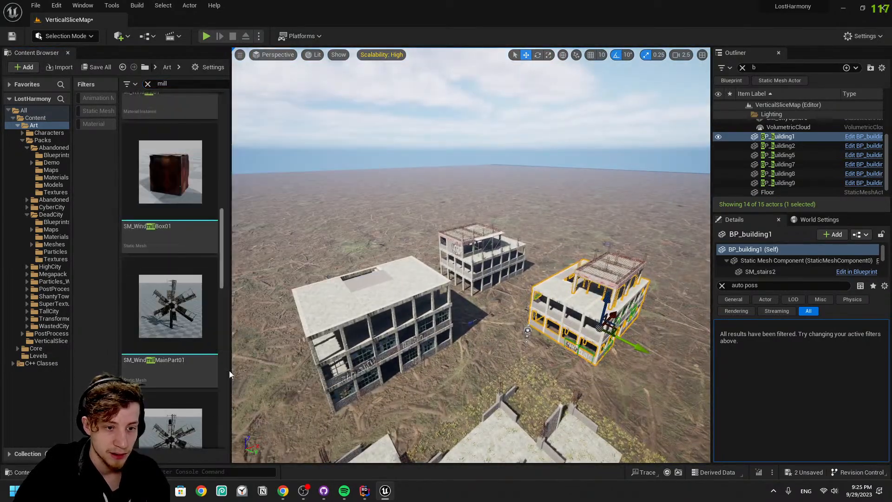
scroll(181, 324, "down", 5)
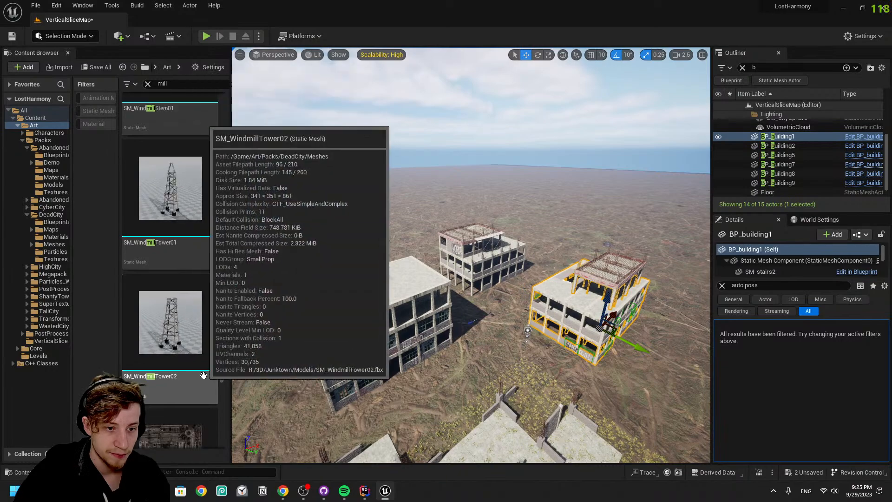
scroll(195, 372, "down", 6)
right_click_drag(399, 278, 261, 279)
key("w")
scroll(179, 227, "up", 3)
left_click_drag(170, 232, 426, 381)
scroll(192, 240, "up", 5)
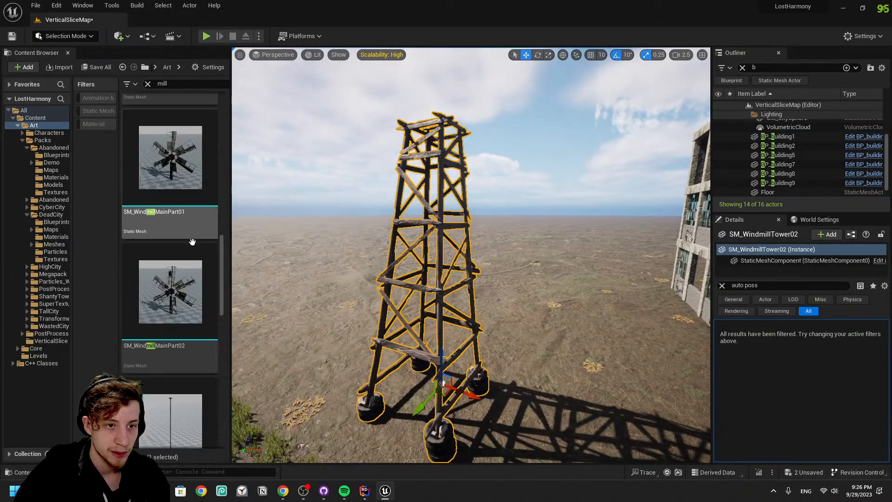
scroll(178, 242, "down", 5)
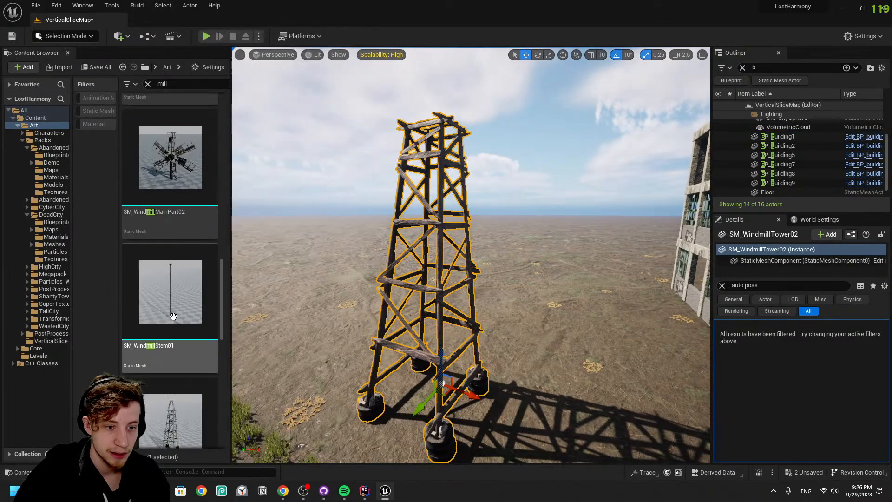
scroll(178, 164, "up", 2)
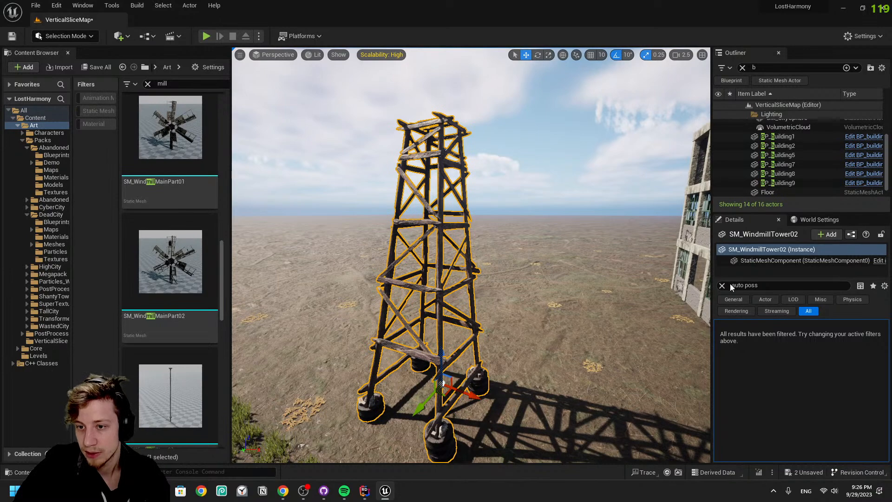
left_click_drag(170, 260, 367, 409)
key("Delete")
Place the BP_WindmillMain02 blueprint in the level close to the windmill tower
scroll(178, 220, "up", 10)
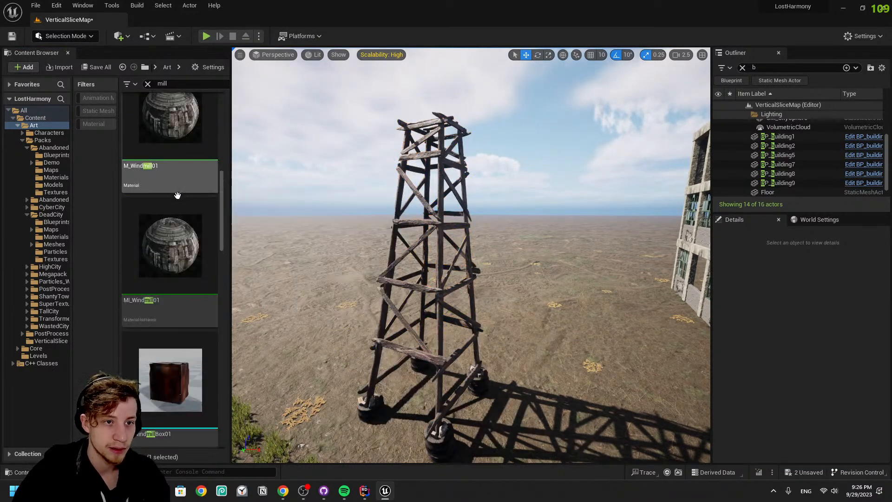
scroll(178, 220, "up", 3)
left_click_drag(178, 279, 344, 135)
Raise the BP_WindmillMain02 blades vertically to the height of the tower's top
key("d")
right_click_drag(345, 135, 302, 183)
key("w")
key("e")
key("d")
right_click_drag(380, 214, 233, 174)
key("w")
key("s")
right_click_drag(437, 186, 443, 283)
key("w")
key("w")
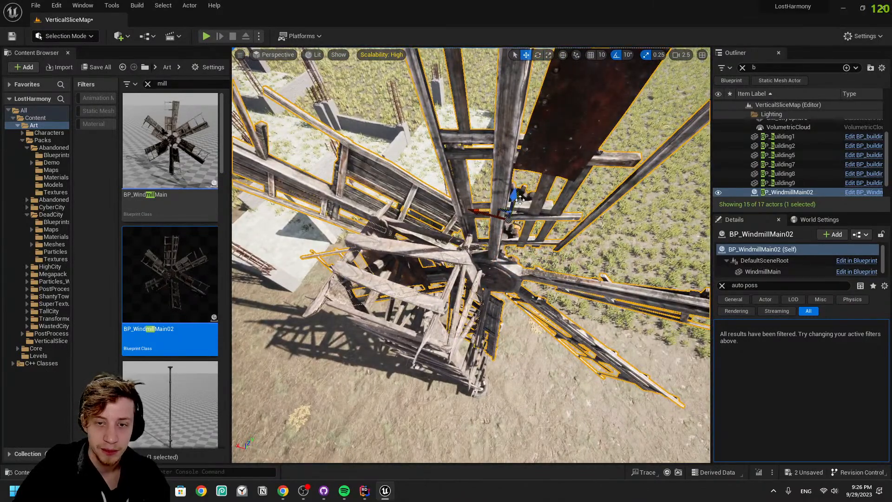
left_click_drag(519, 198, 526, 148)
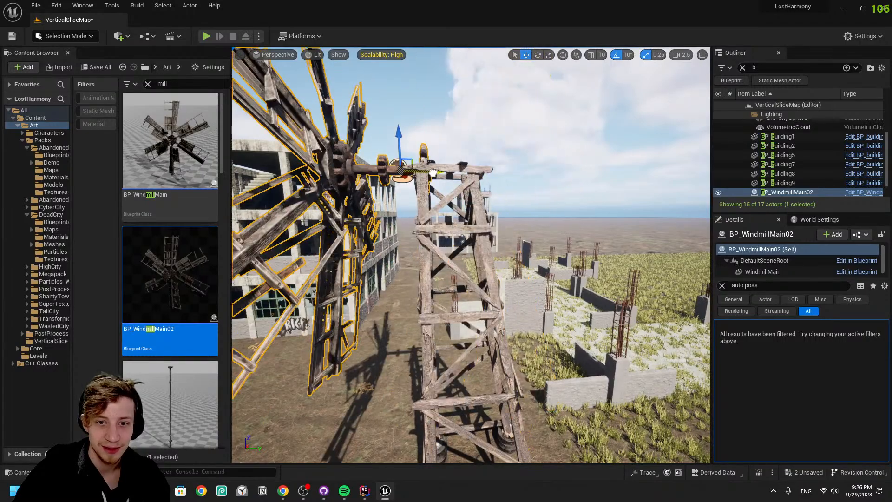
Slide BP_WindmillMain02 along the Y axis until its shaft rests on top of the tower
right_click_drag(468, 170, 468, 223)
key("w")
scroll(468, 171, "down", 5)
right_click_drag(573, 173, 574, 241)
key("s")
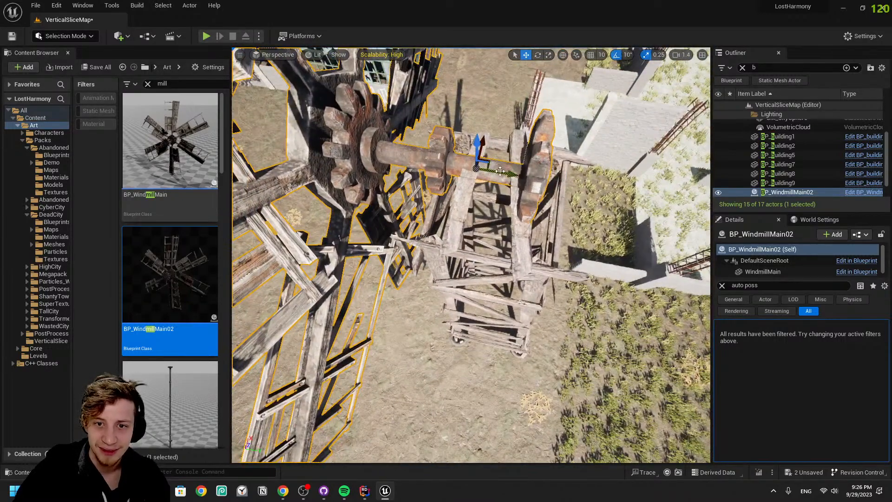
right_click_drag(474, 171, 483, 153)
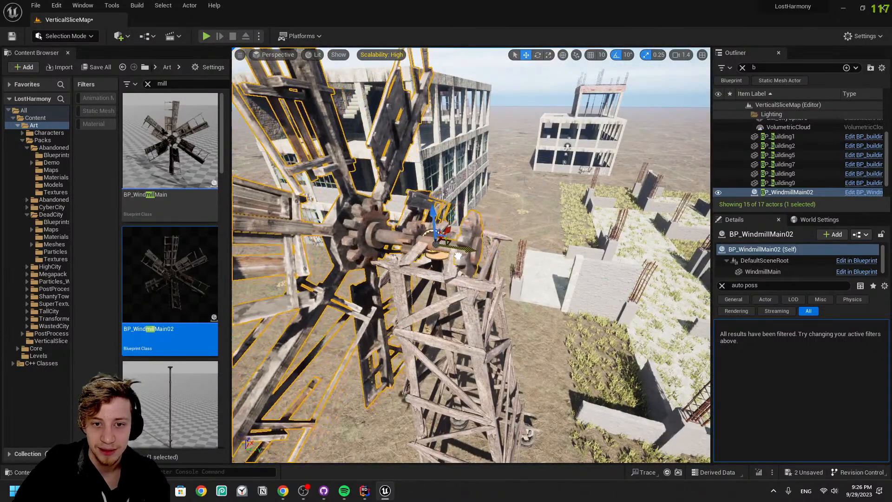
Select the windmill's tower and blades together, shift them across the ground, and save the level
left_click(440, 283)
key("s")
mouse_move(441, 283)
right_mouse_down()
mouse_move(442, 302)
mouse_move(445, 279)
right_mouse_up()
left_click(447, 257, "ctrl")
left_click_drag(474, 268, 429, 239)
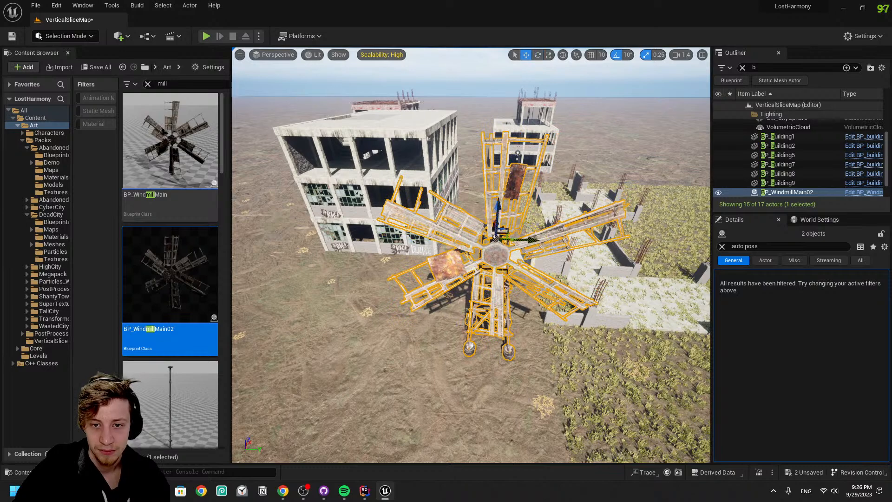
left_click_drag(520, 241, 329, 234)
key("ctrl+s")
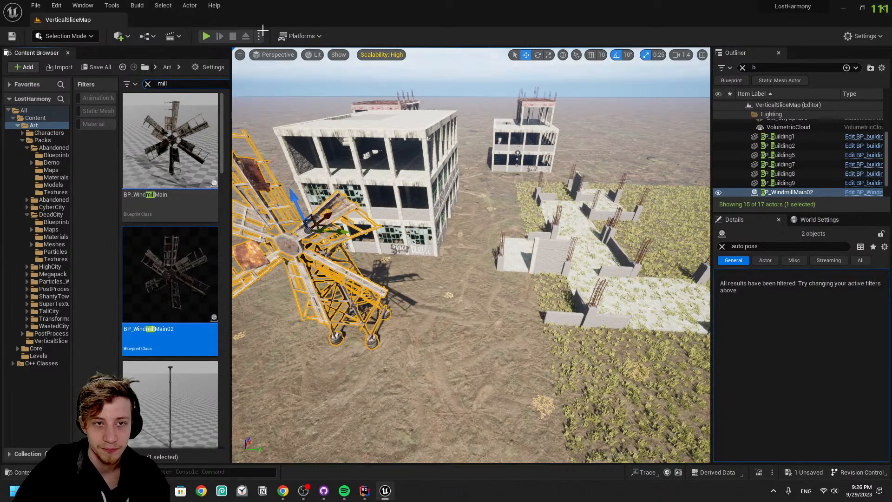
Slide the complete windmill back along the Y axis toward the low ruined walls
left_click_drag(336, 231, 497, 241)
right_click_drag(497, 240, 479, 240)
right_click_drag(533, 264, 529, 264)
Reselect the windmill's blades and tower, duplicate them together, and move the copy to open ground beside the original
left_click(534, 268)
left_click(538, 267)
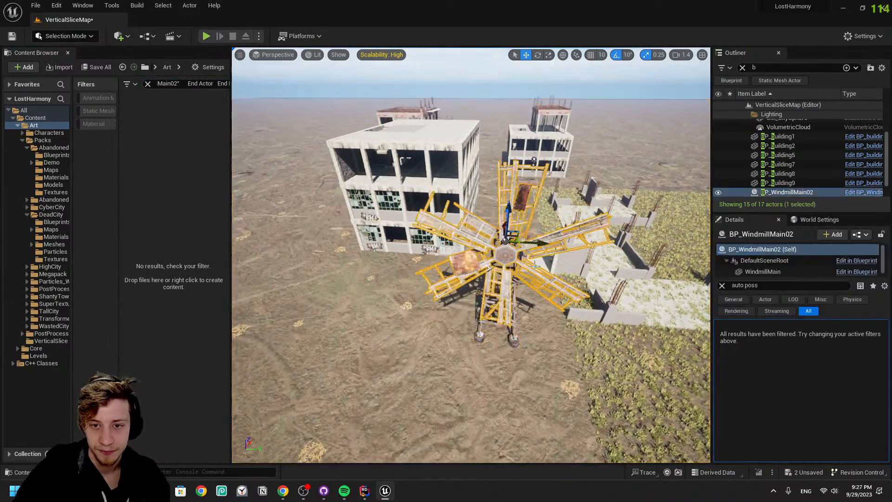
left_click(514, 345, "ctrl")
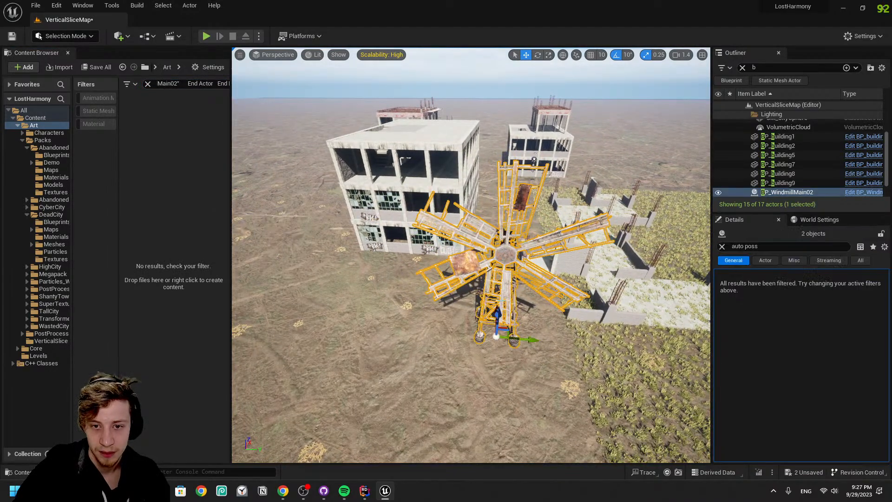
mouse_move(523, 343)
right_mouse_down()
mouse_move(455, 343)
mouse_move(507, 342)
right_mouse_up()
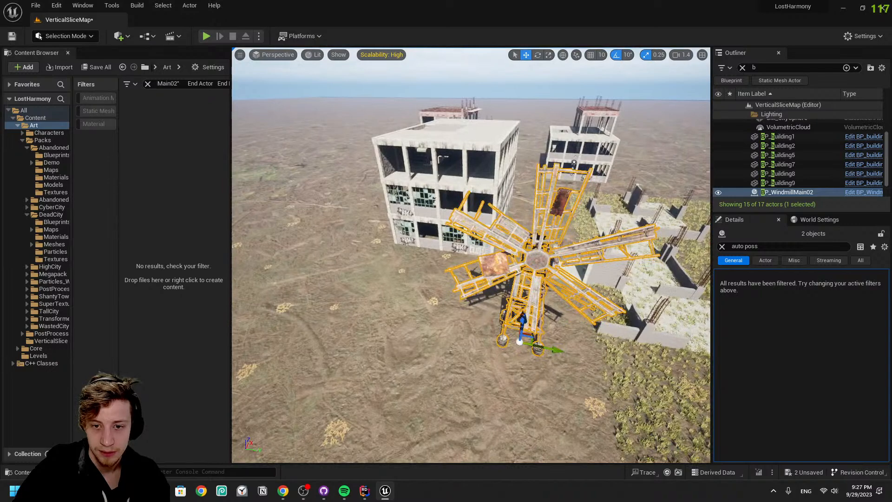
right_click_drag(461, 285, 497, 297)
left_click_drag(467, 295, 466, 348)
key("ctrl+d")
left_click_drag(459, 254, 288, 275)
right_click_drag(342, 310, 395, 326)
key("e")
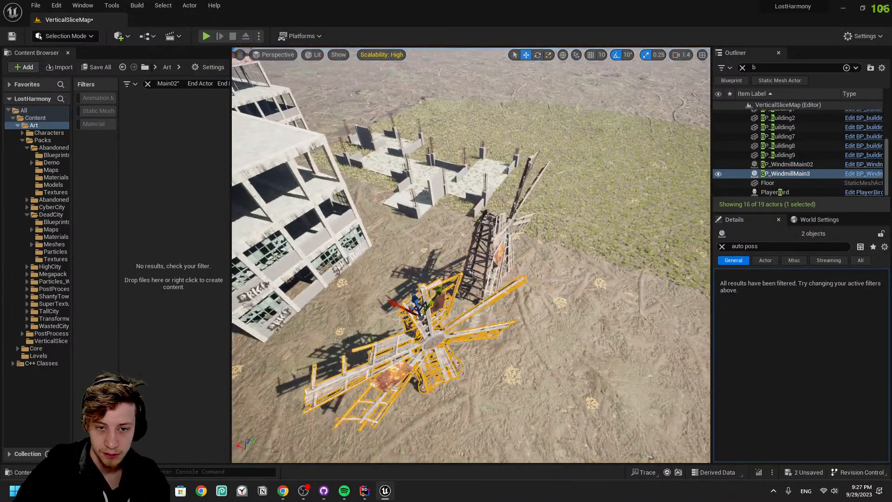
Playtest the level, flying the bird over the rooftops, past both windmills, and through an abandoned building
left_click(206, 36)
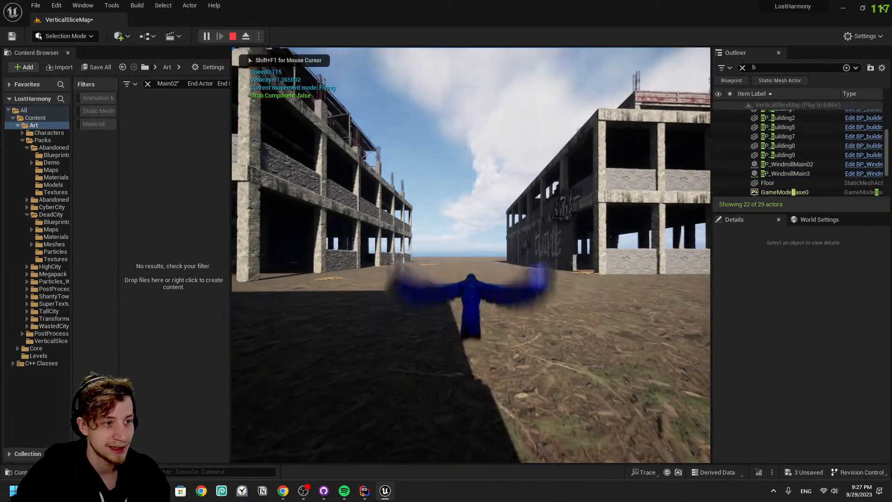
key("w")
key("w")
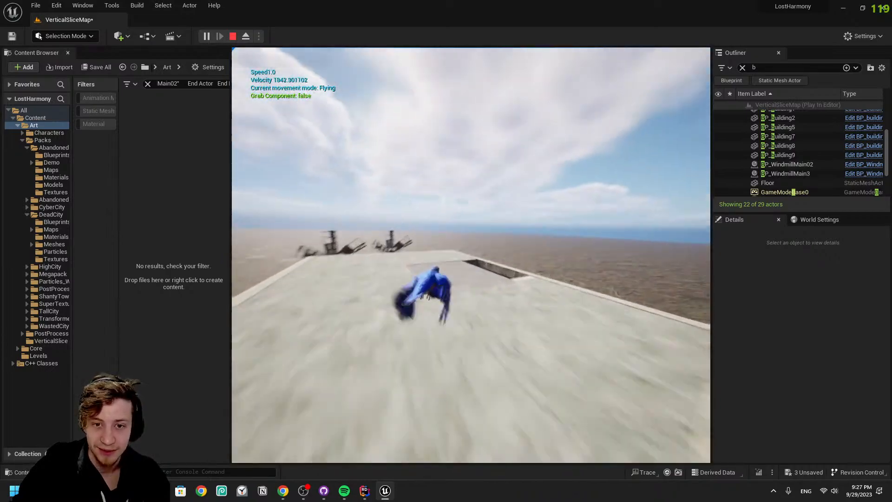
key("w")
key("w")
key("w")
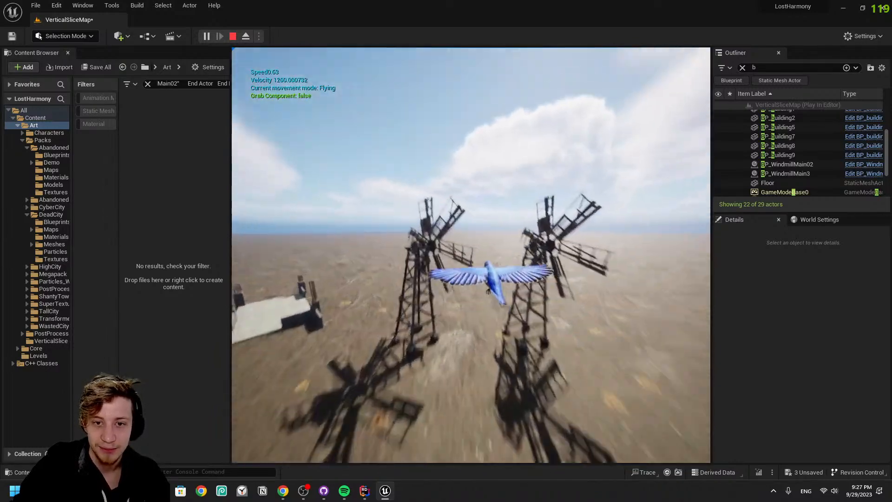
key("w")
key("w")
key("w")
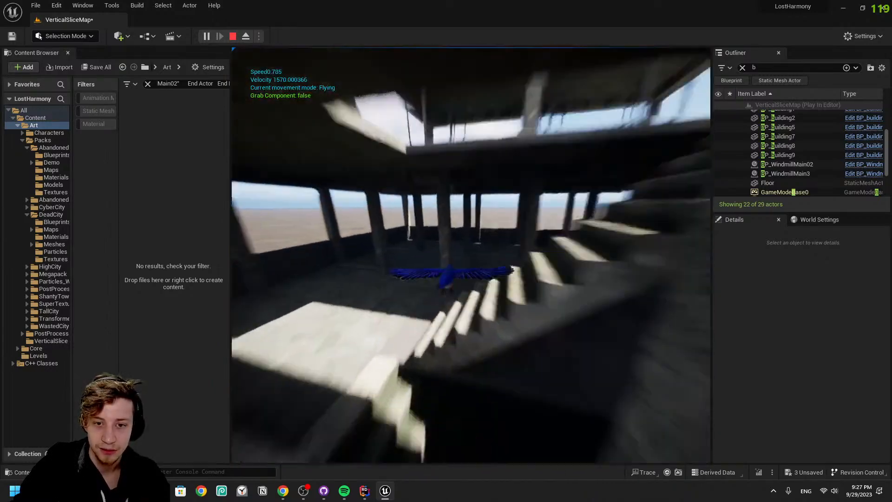
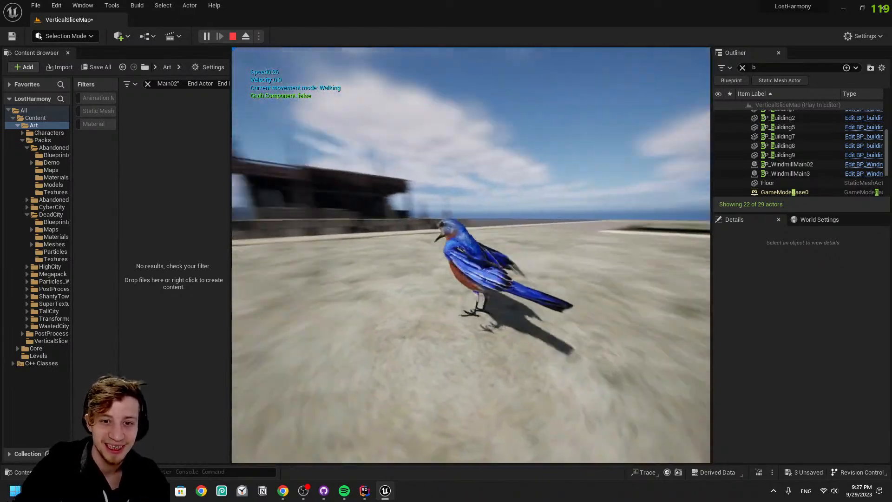
Take off from the roof and fly the bird slowly through the open floors of the ruined buildings
key("w")
key("space")
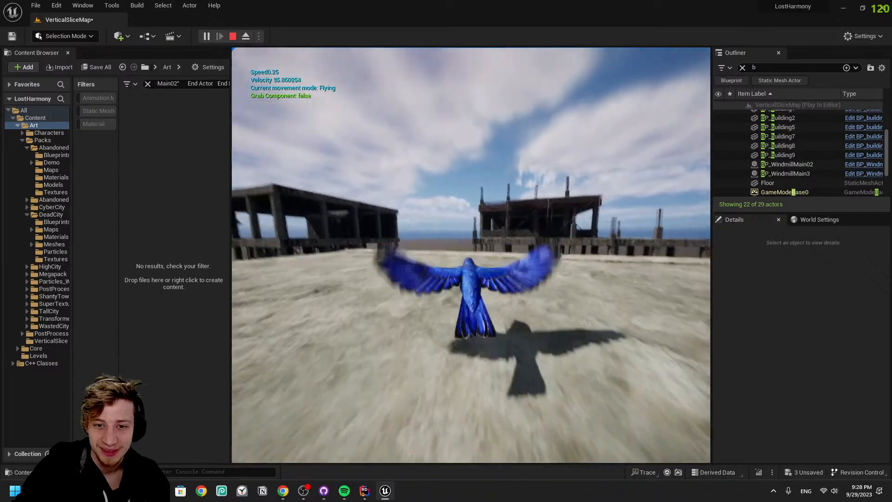
key("w")
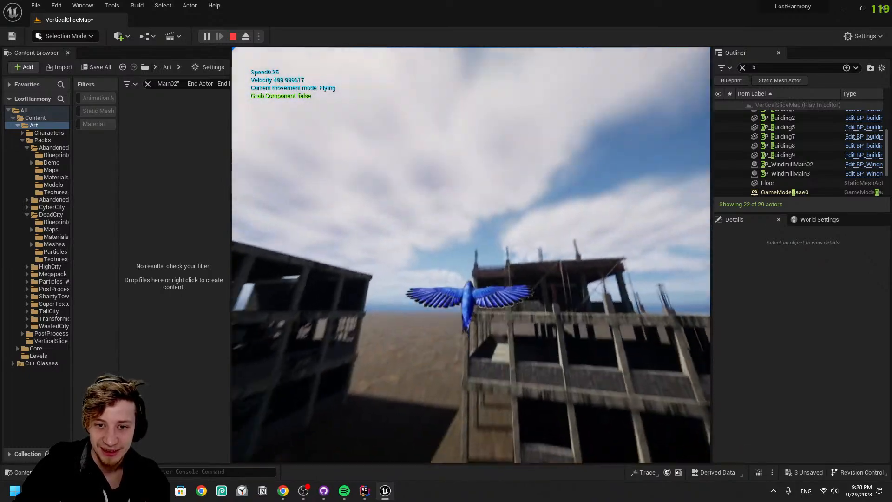
key("w")
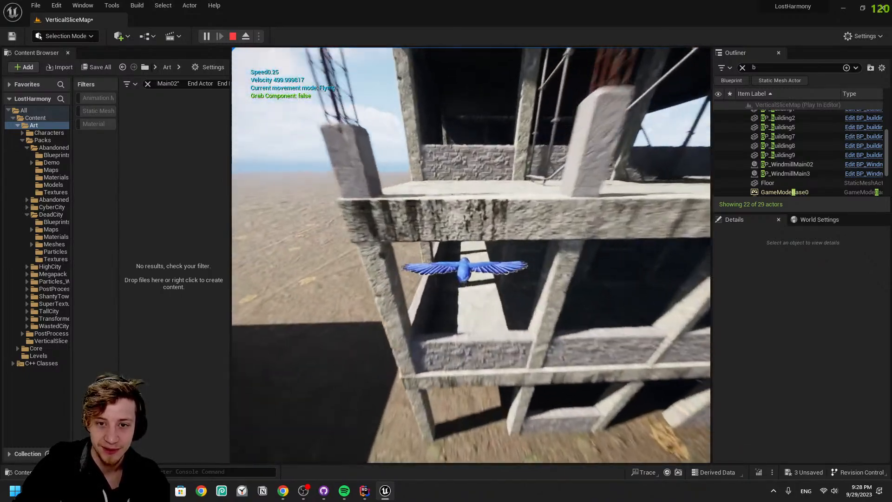
key("w")
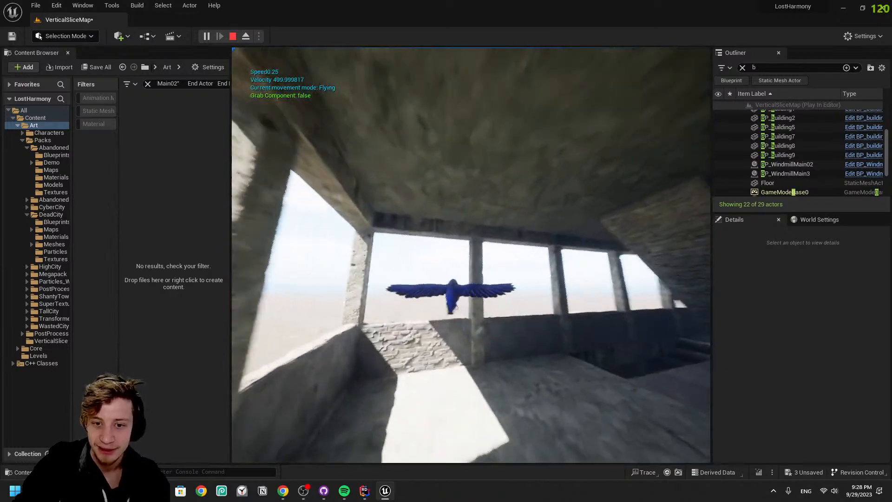
key("w")
key("w")
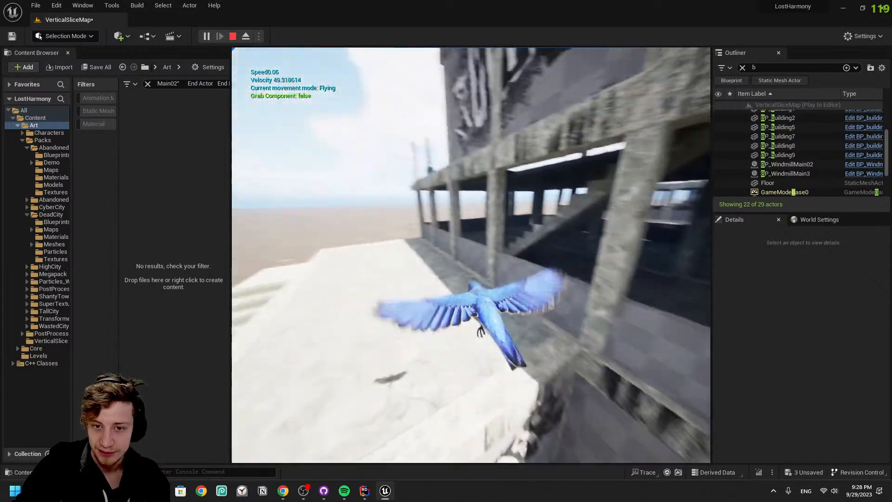
key("w")
Stop the play session and save the level
key("Escape")
key("ctrl+s")
key("w")
right_click_drag(532, 328, 446, 321)
key("d")
Return the Content Browser to the Content folder and clear the asset search
key("ctrl+space")
left_click(31, 99)
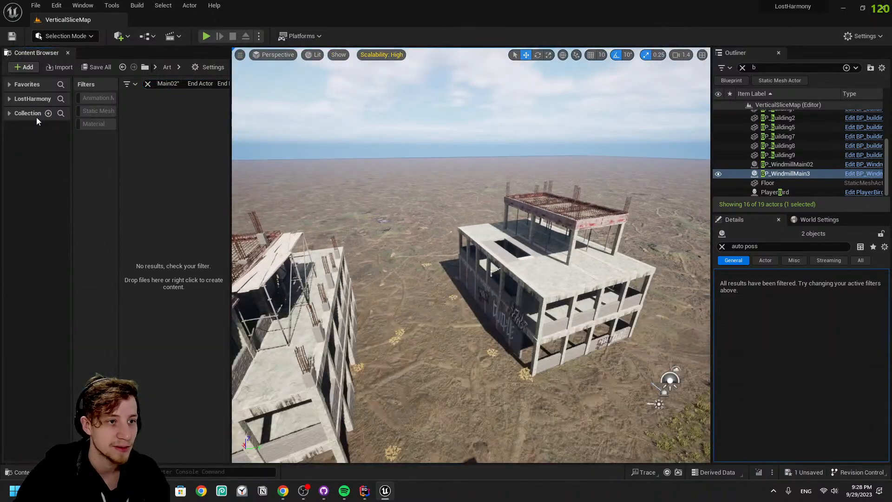
left_click(33, 100)
left_click(30, 117)
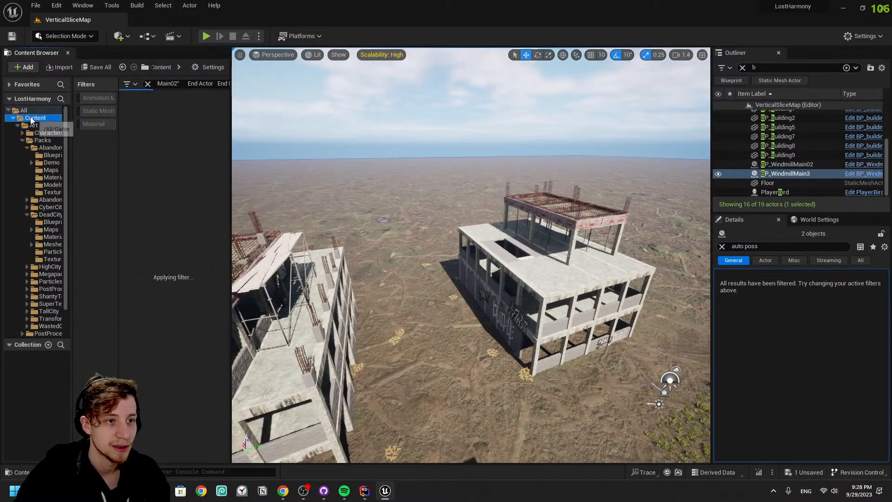
left_click(148, 84)
Open the TestMap level from the Levels folder
scroll(160, 253, "down", 2)
left_click(160, 252)
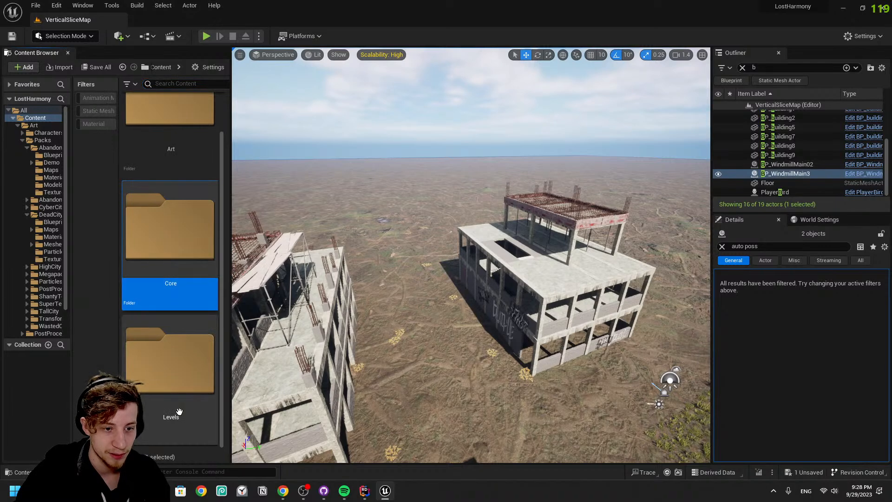
left_click(156, 159)
double_click(170, 367)
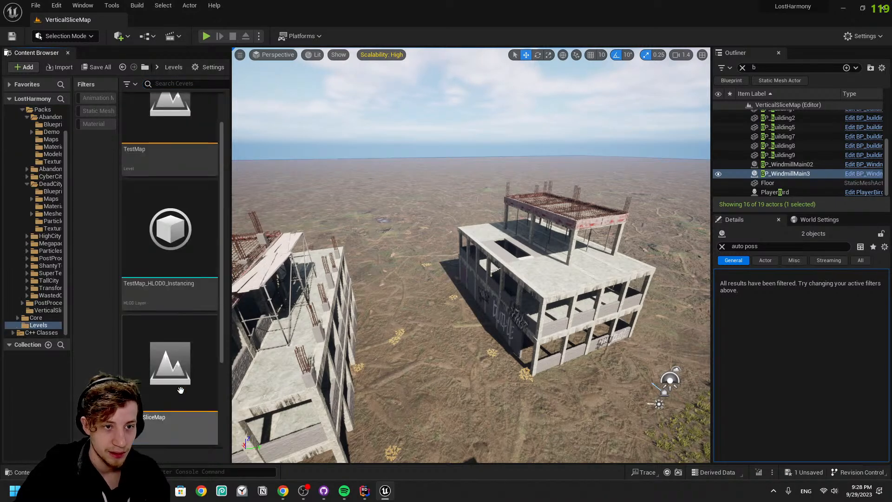
scroll(211, 341, "down", 2)
scroll(183, 274, "up", 3)
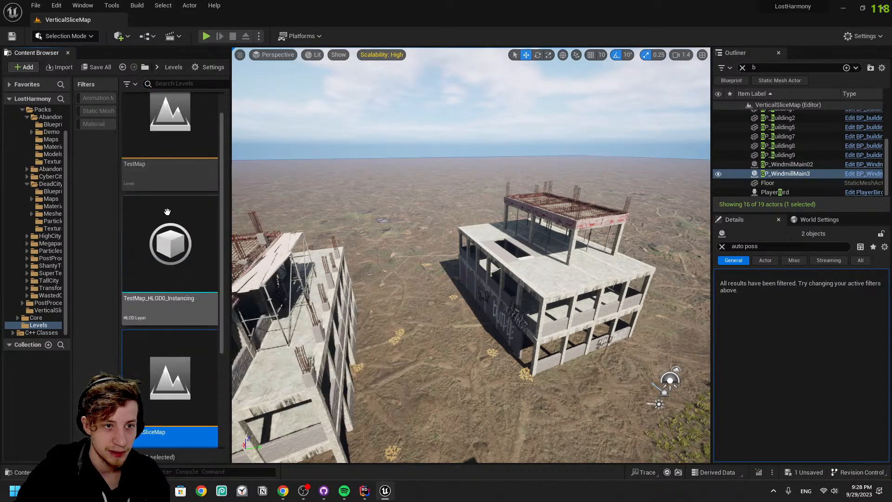
double_click(170, 116)
left_click(466, 348)
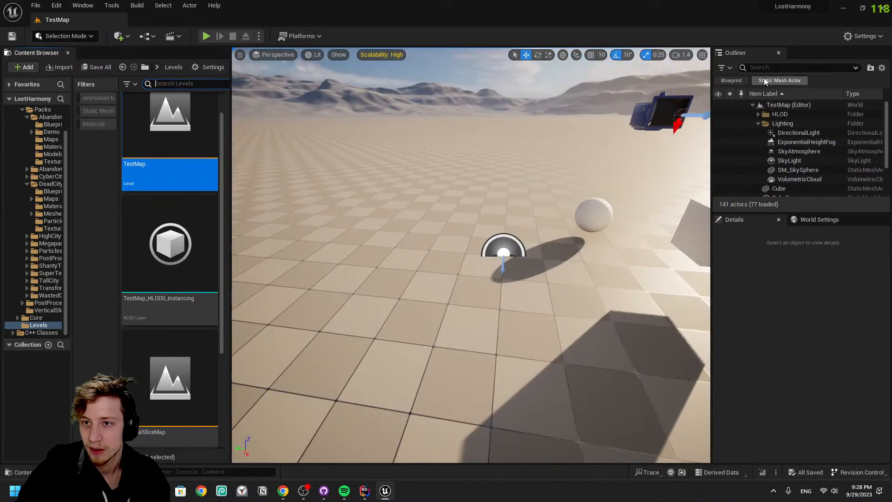
Search the TestMap actors for "post" to look for a post process volume
left_click(766, 67)
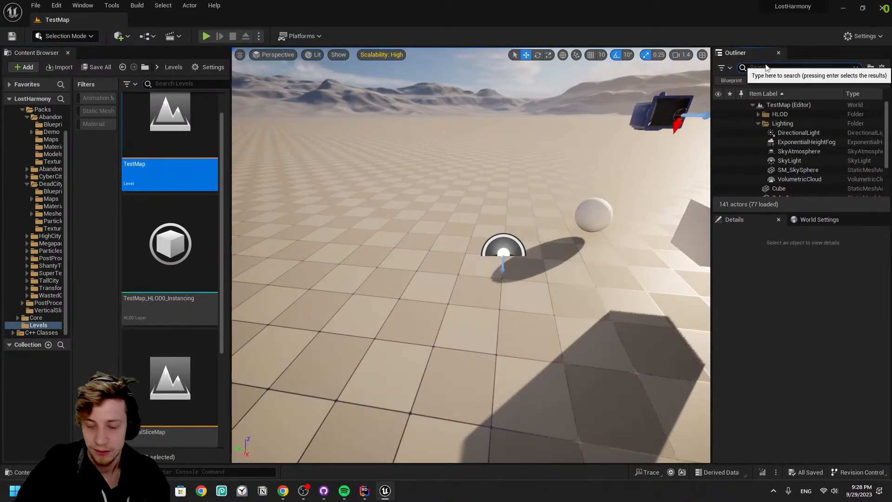
type("post")
key("ctrl+a")
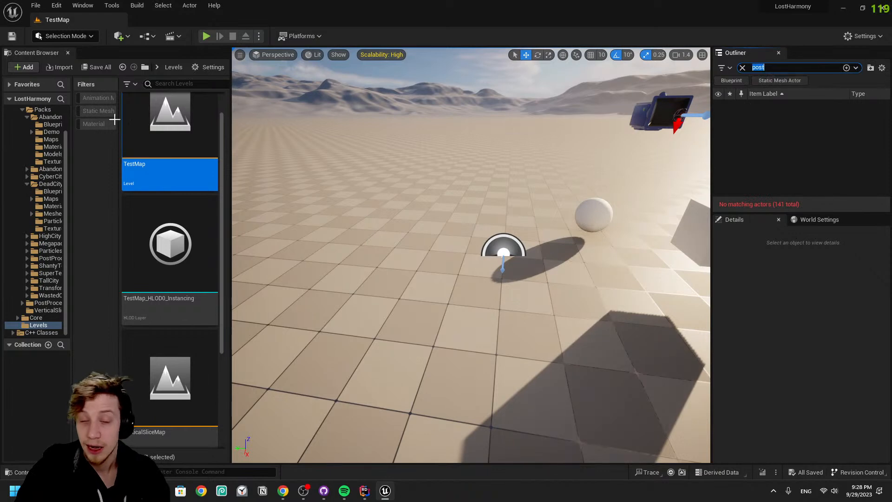
Filter the AbandonedBuildings pack to show only Level assets and open the demoPerformance level
scroll(46, 194, "up", 2)
left_click(50, 214)
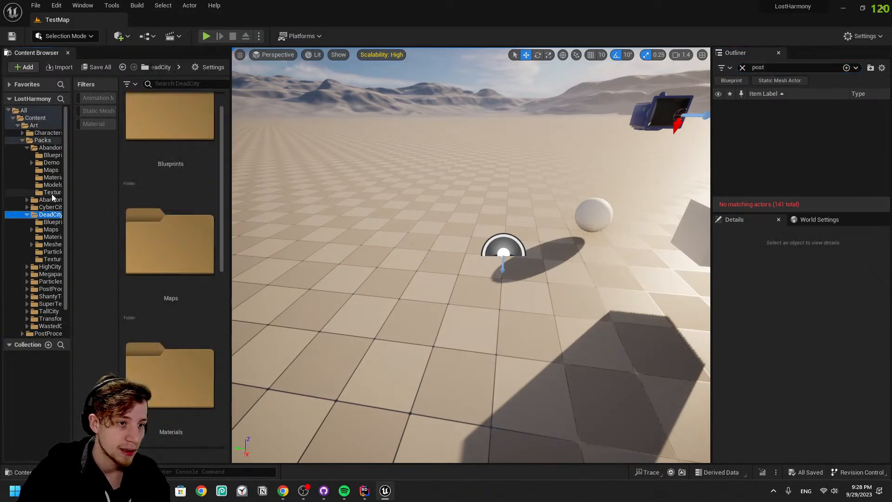
left_click(34, 146)
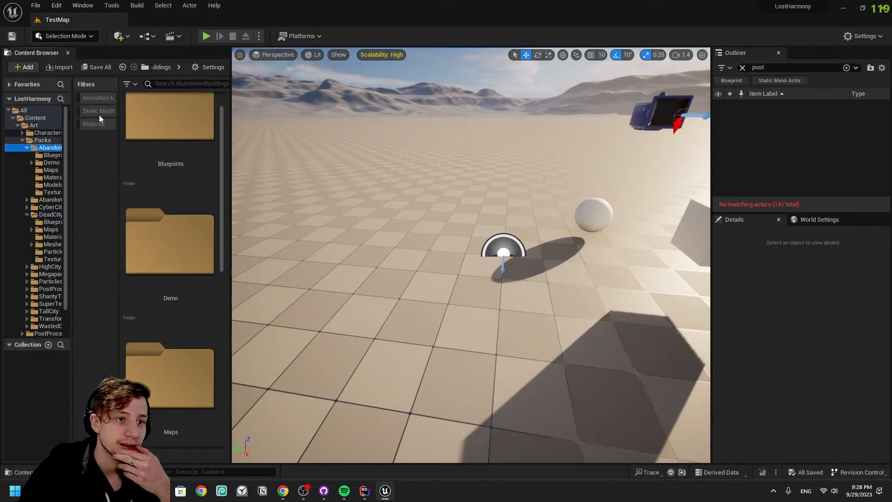
left_click(125, 84)
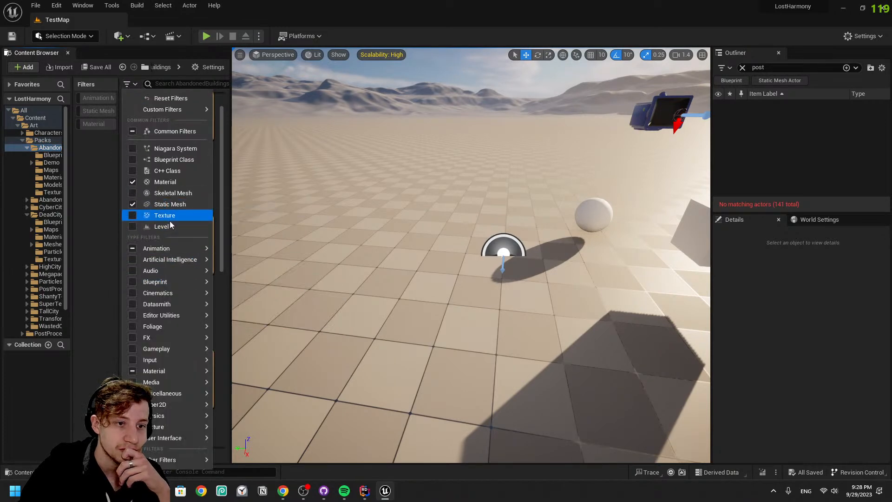
left_click(169, 224)
scroll(199, 203, "down", 1)
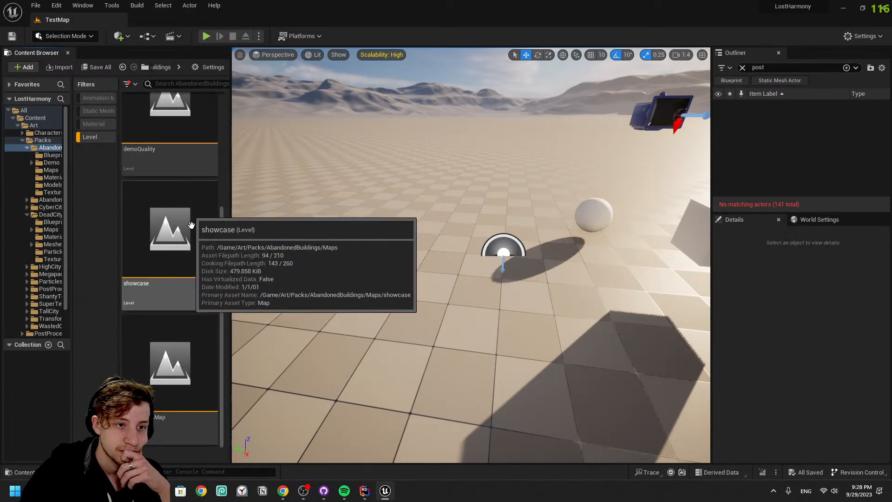
double_click(154, 152)
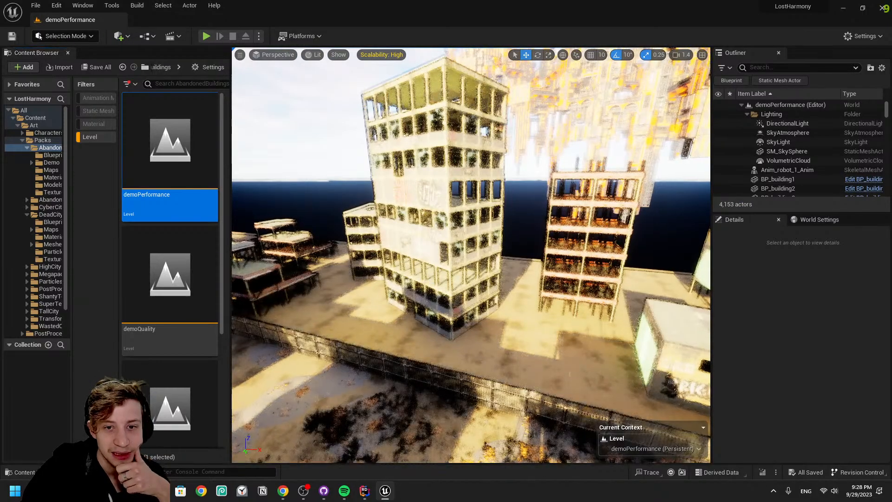
Find the level's PostProcessVolume by searching the actors for "post" and copy it
right_click_drag(419, 266, 420, 242)
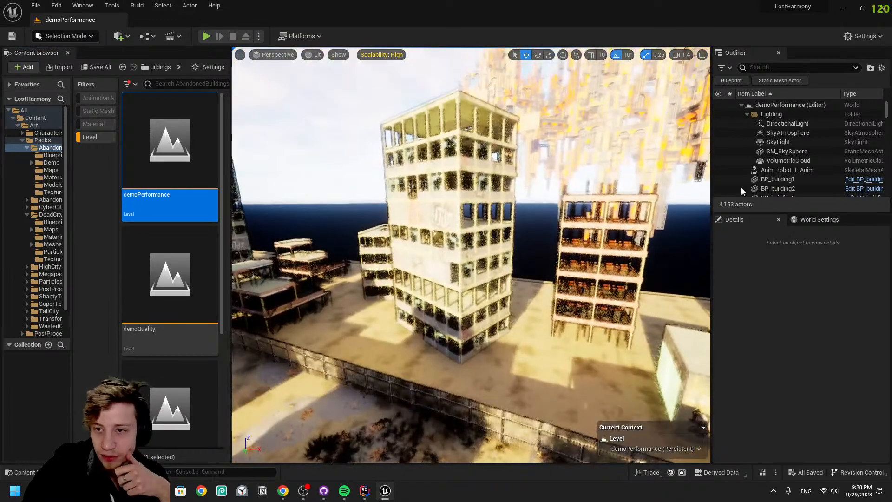
left_click(798, 68)
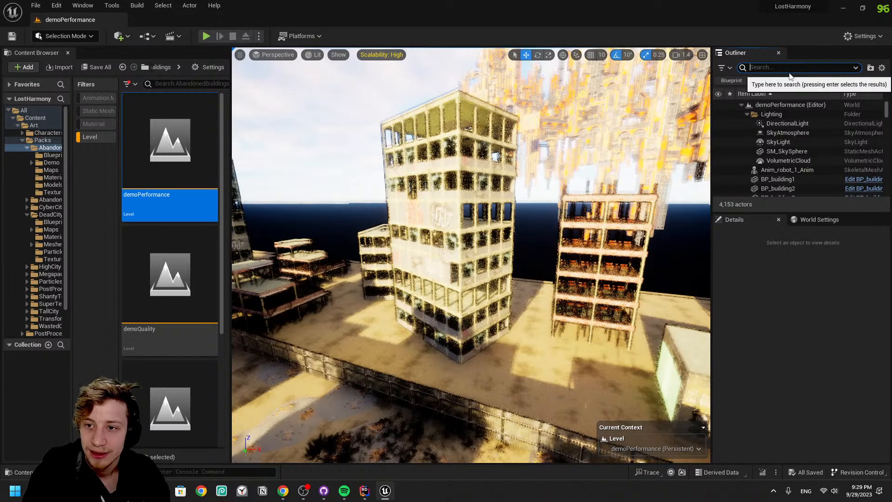
type("post")
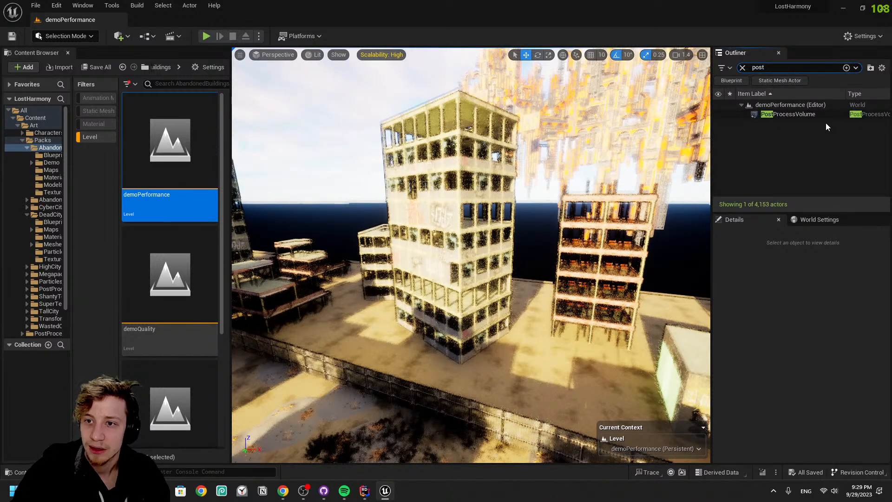
left_click(830, 114)
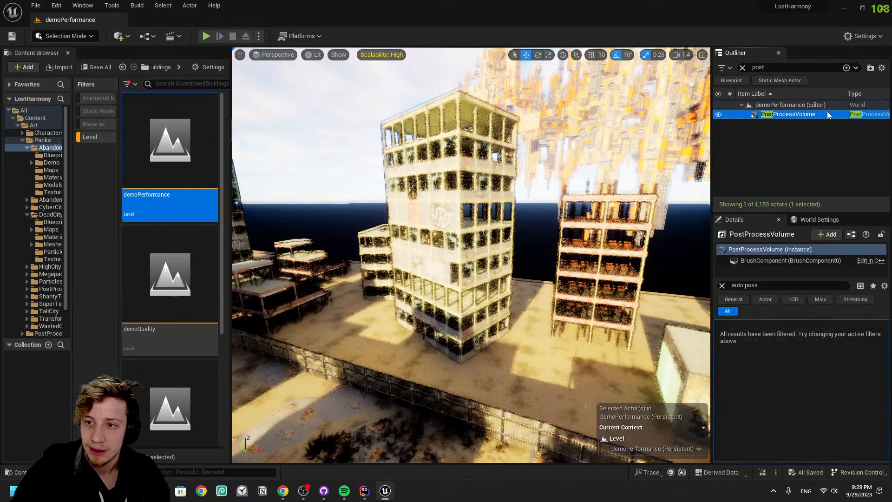
Open VerticalSliceMap from the Levels folder, paste the PostProcessVolume into it and save the level
left_click(92, 137)
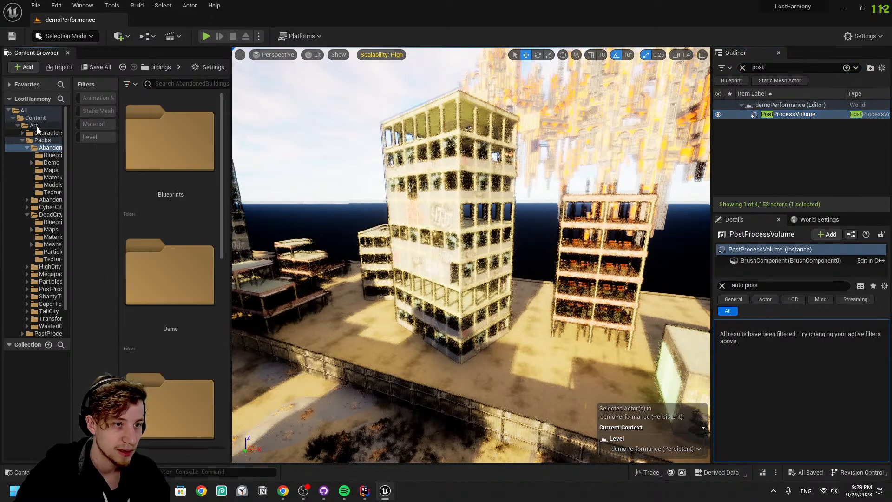
left_click(90, 137)
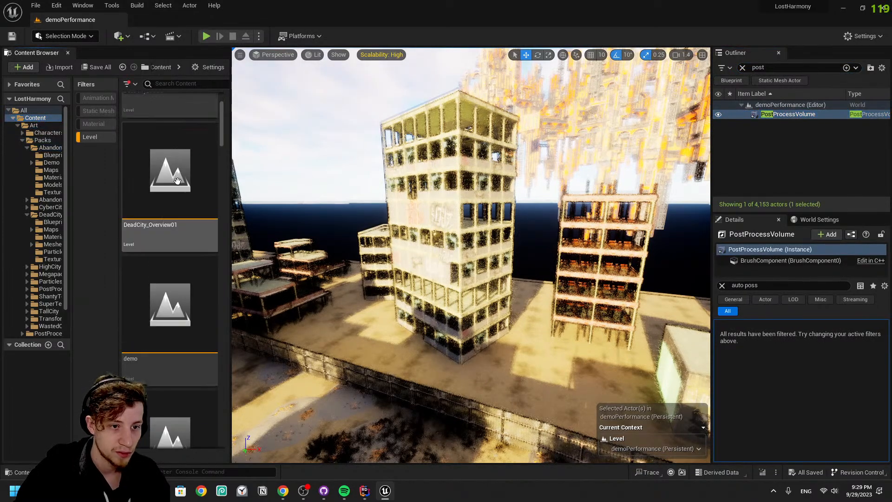
left_click(22, 140)
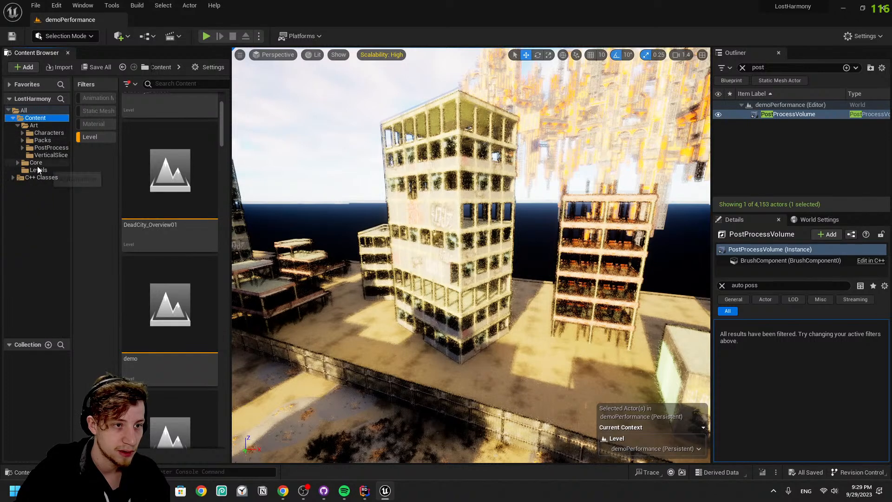
left_click(38, 171)
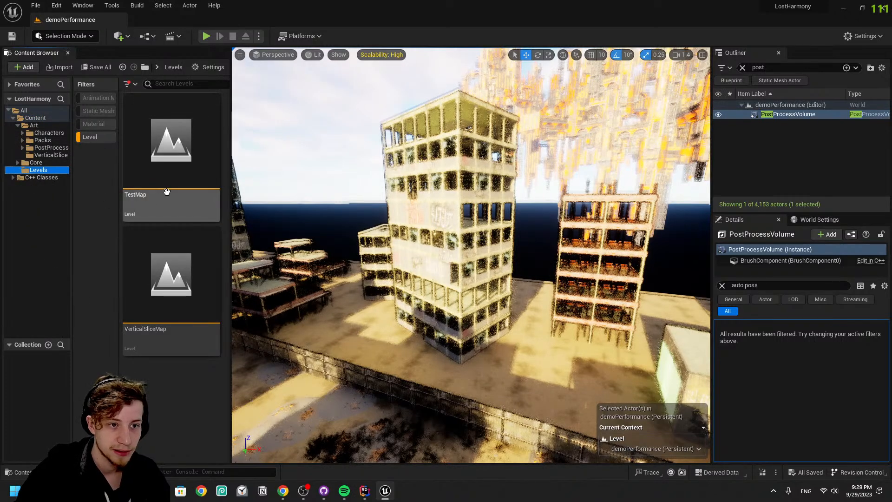
double_click(157, 241)
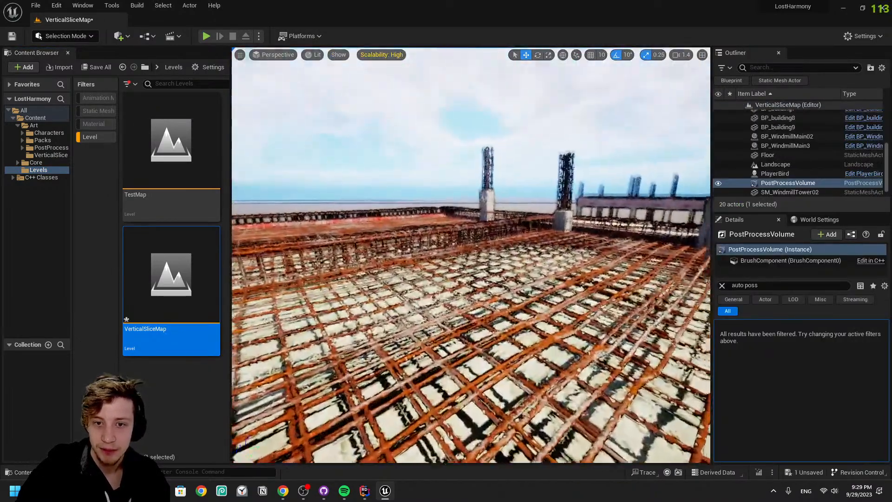
key("ctrl+s")
Clear the property search for the PostProcessVolume and expand its Post Process Materials array to show the assigned materials
left_click(722, 286)
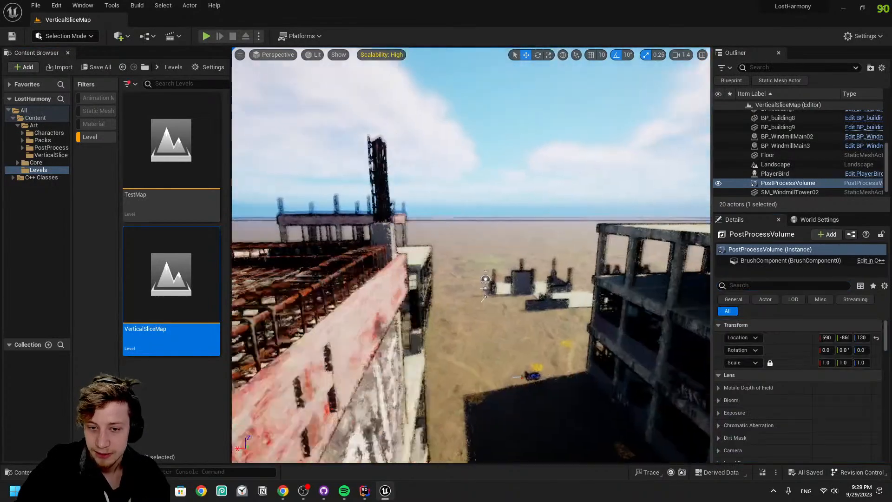
scroll(794, 176, "down", 1)
scroll(766, 381, "down", 10)
scroll(770, 418, "up", 5)
scroll(734, 372, "down", 3)
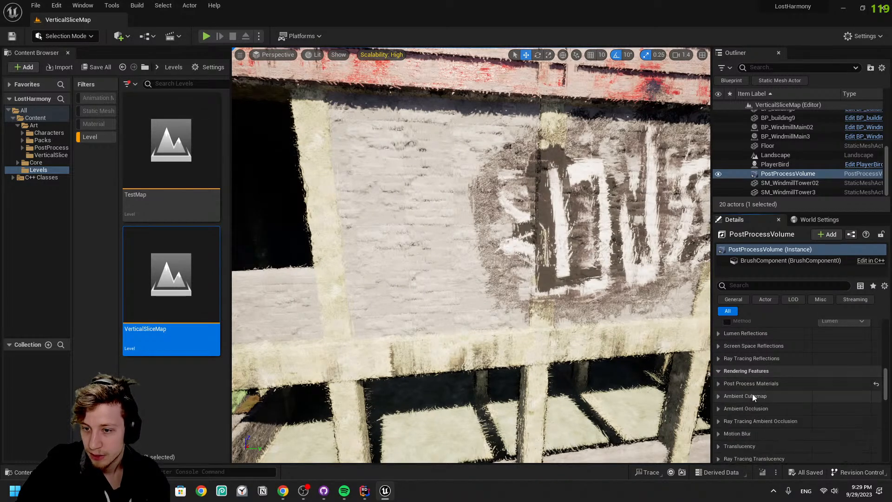
left_click(718, 384)
left_click(726, 396)
scroll(739, 393, "down", 1)
left_click_drag(713, 406, 581, 395)
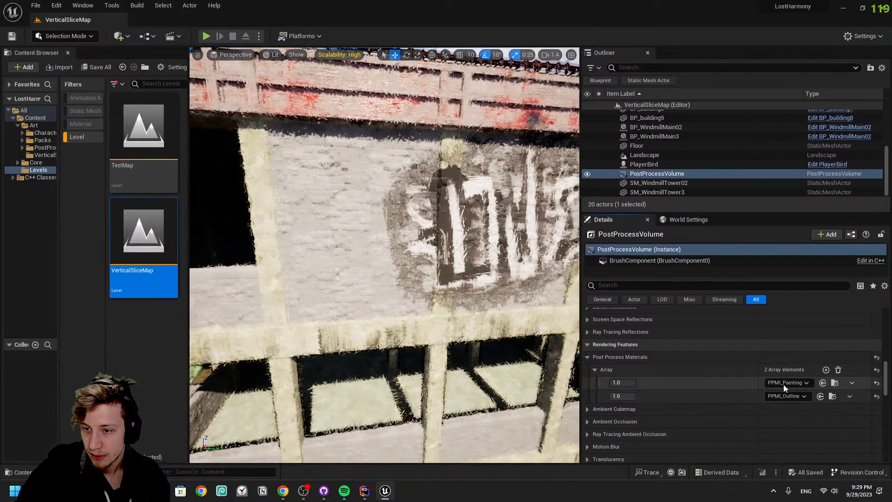
Locate the PPMI_Painting material instance and open its parent material, PPM_PaintingBase
left_click(835, 384)
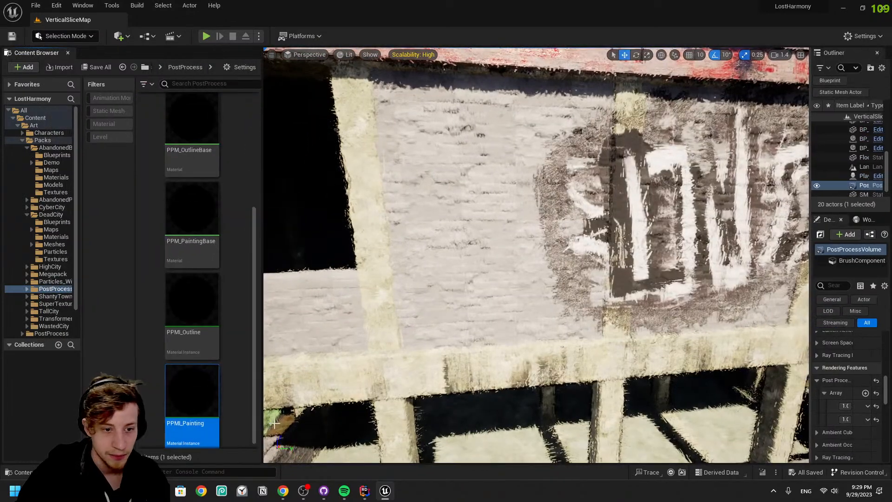
double_click(188, 407)
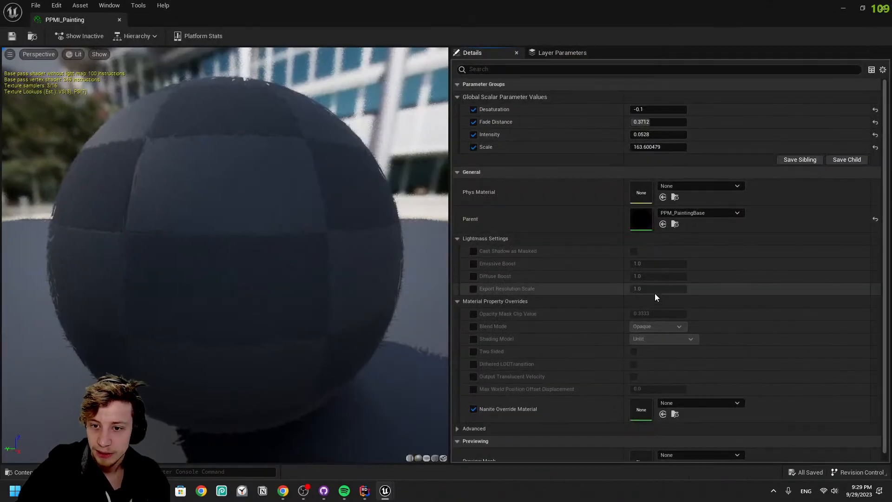
double_click(642, 220)
right_click_drag(417, 242, 369, 433)
left_click(332, 186)
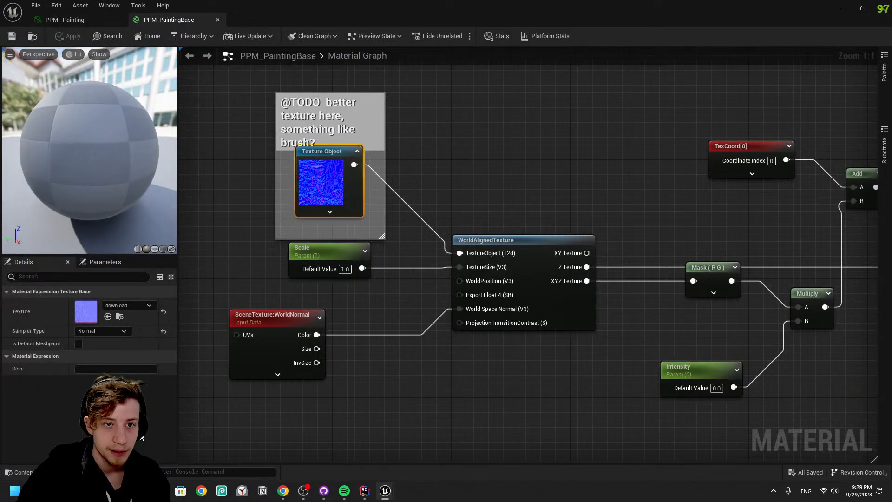
left_click(127, 306)
type("rock")
scroll(267, 393, "down", 12)
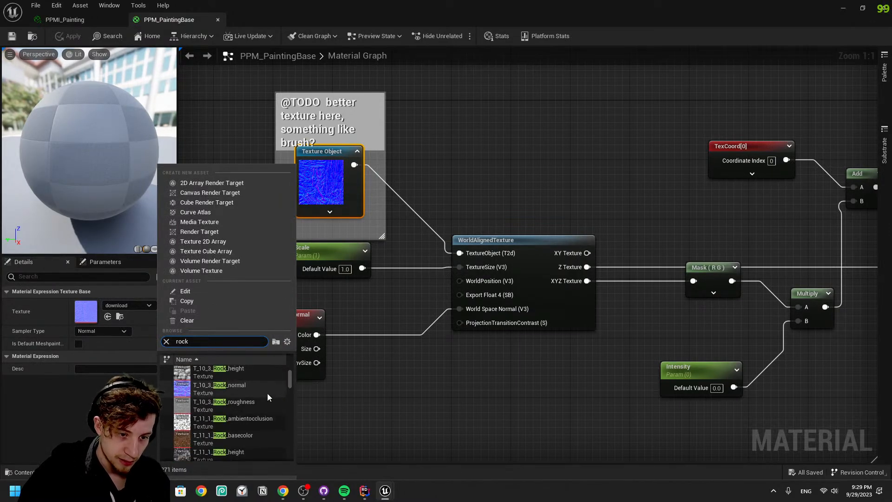
Snap the material editor window to the right half of the screen, beside the level editor
left_click(556, 3)
left_click_drag(557, 5, 891, 233)
left_click(251, 4)
Browse the Art folders for a texture source and open the SuperTextureCollection pack
scroll(56, 283, "down", 2)
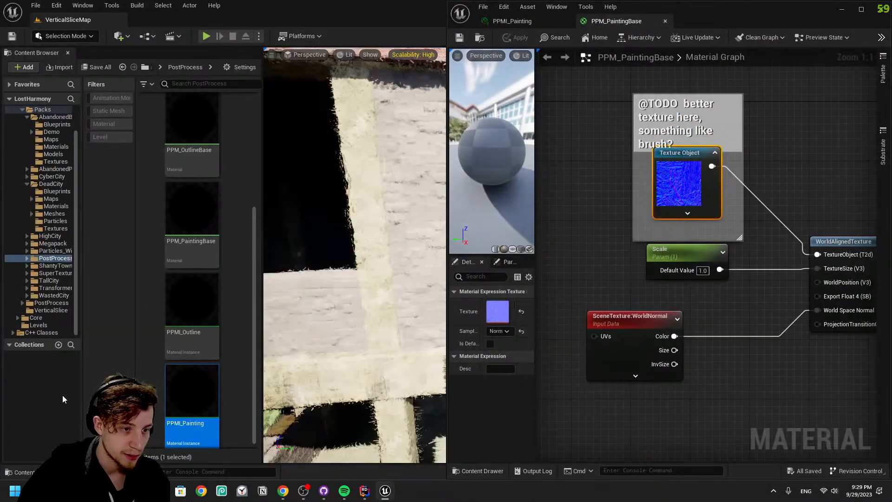
left_click(52, 303)
left_click(52, 310)
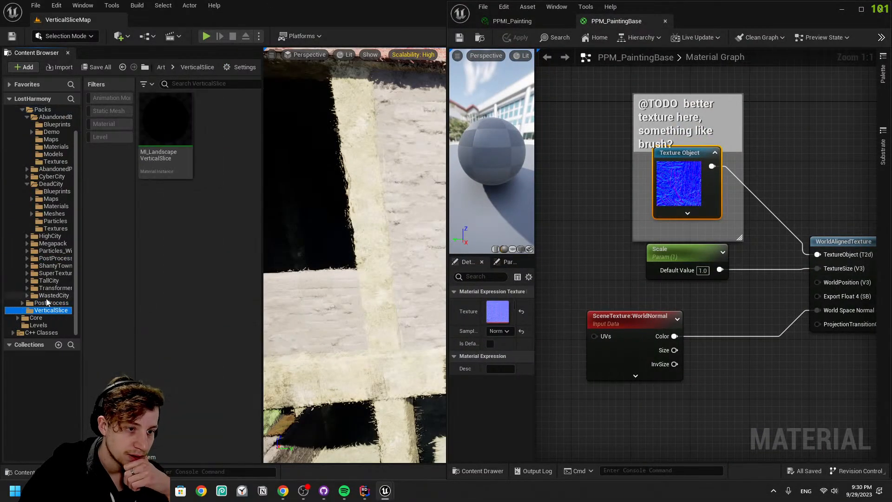
left_click(49, 296)
left_click(49, 303)
left_click(51, 310)
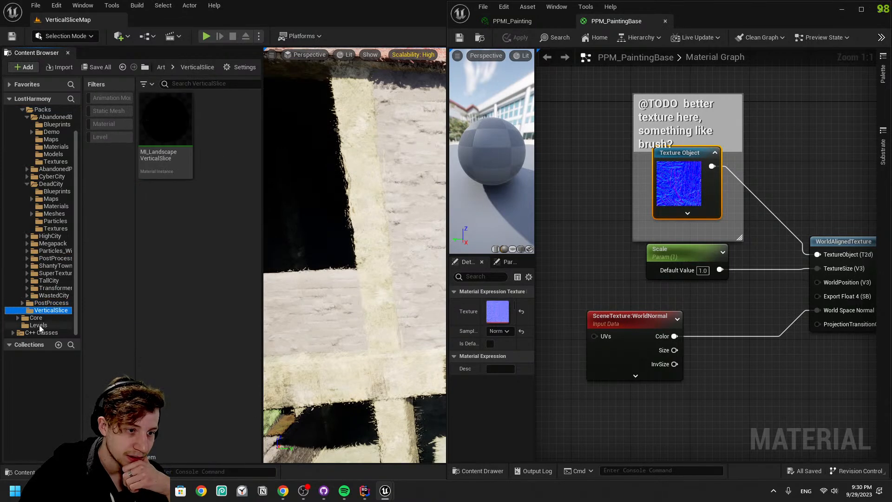
left_click(53, 243)
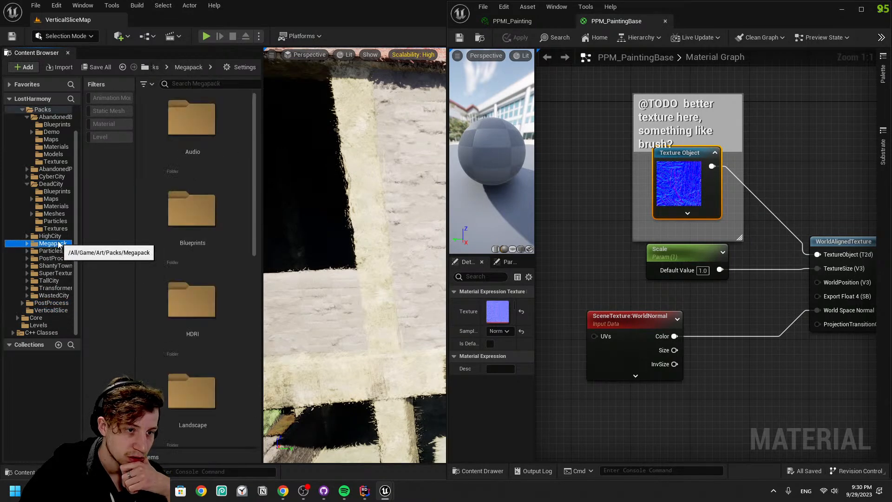
left_click(55, 273)
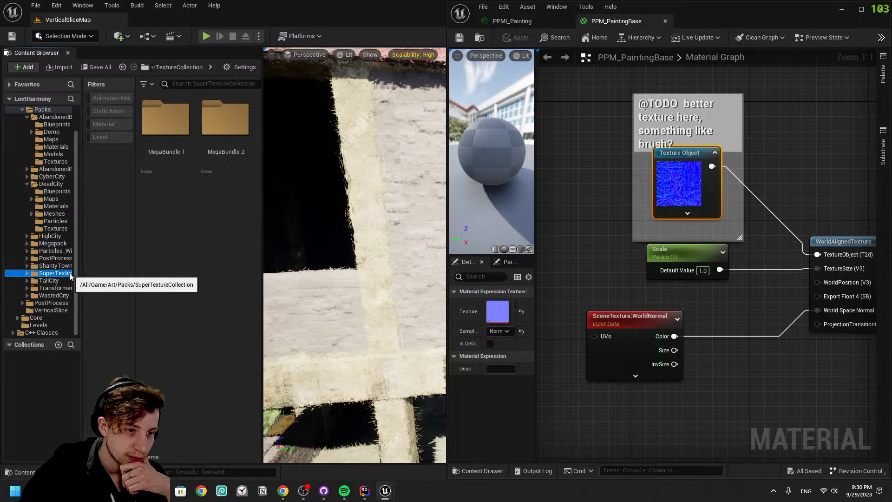
Filter the SuperTextureCollection pack by "normal" and assign T_108_1_Fabric_normal as the Texture Object node's texture in PPM_PaintingBase
left_click(200, 84)
type("normal")
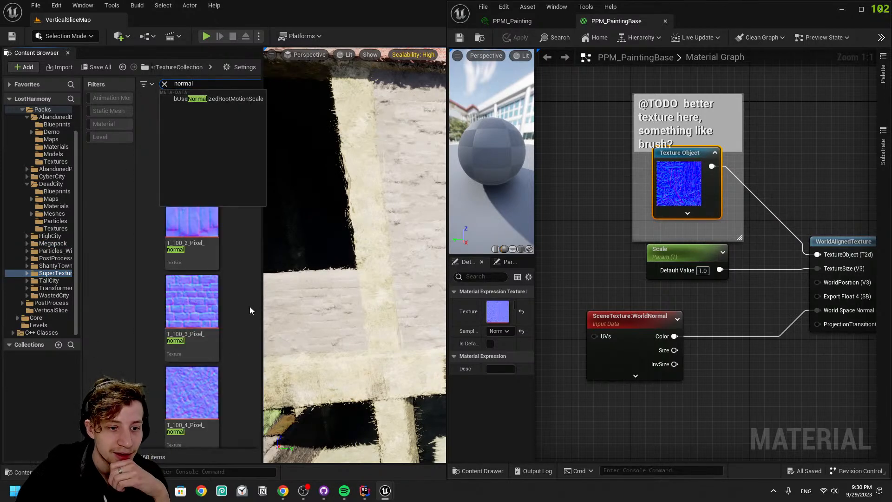
left_click(249, 310)
scroll(168, 330, "down", 5)
scroll(173, 328, "down", 10)
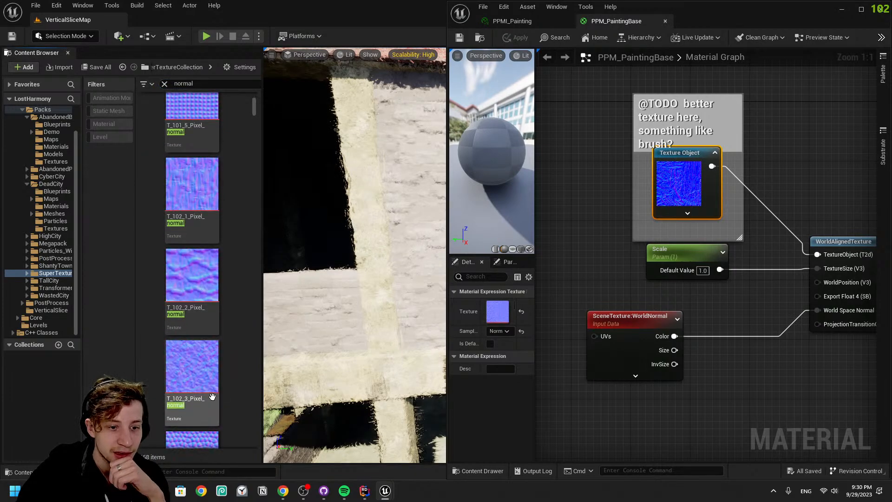
scroll(213, 396, "down", 8)
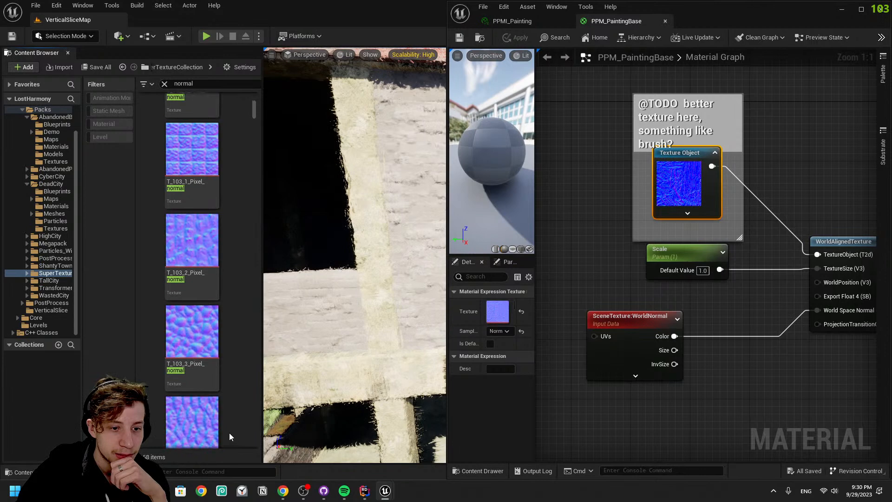
scroll(229, 433, "down", 2)
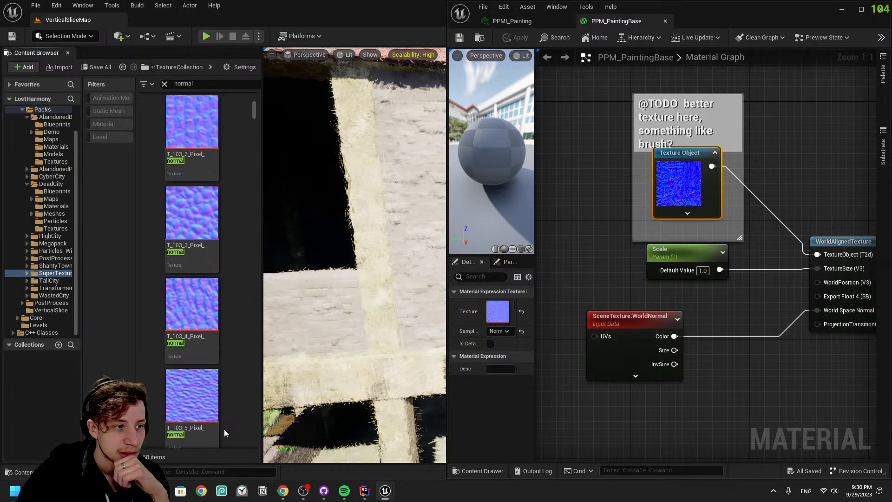
scroll(224, 428, "down", 5)
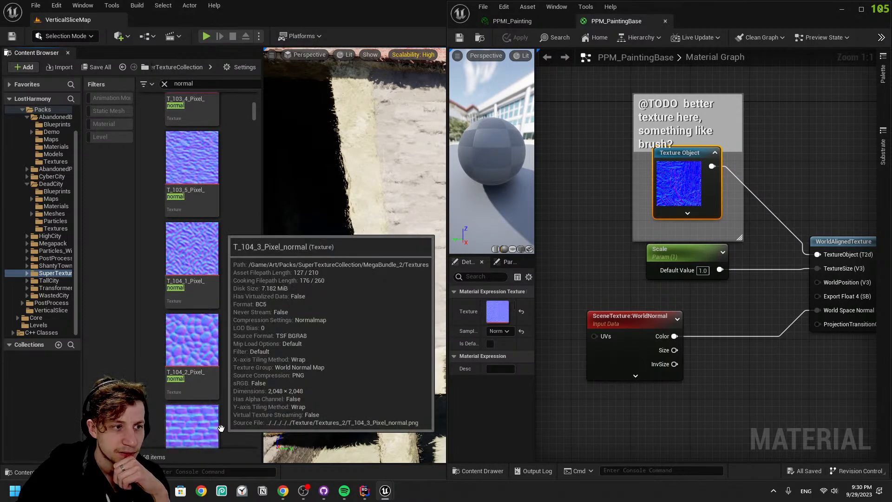
scroll(219, 429, "down", 8)
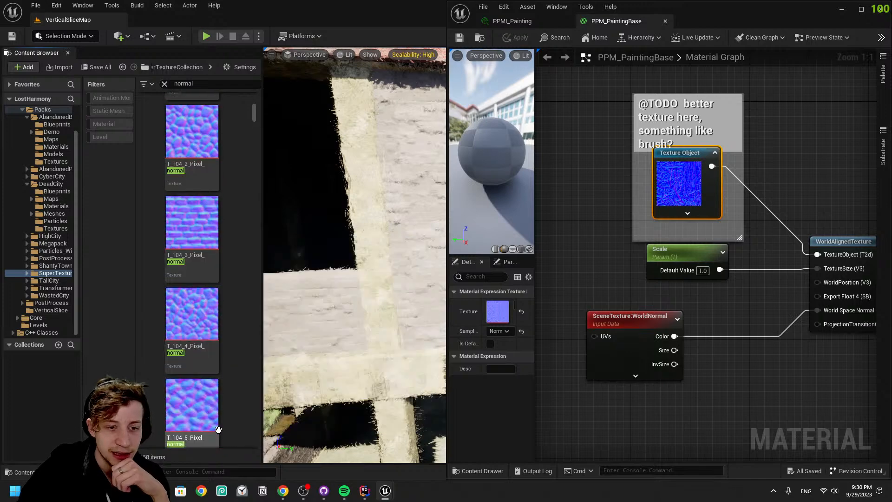
scroll(217, 429, "down", 10)
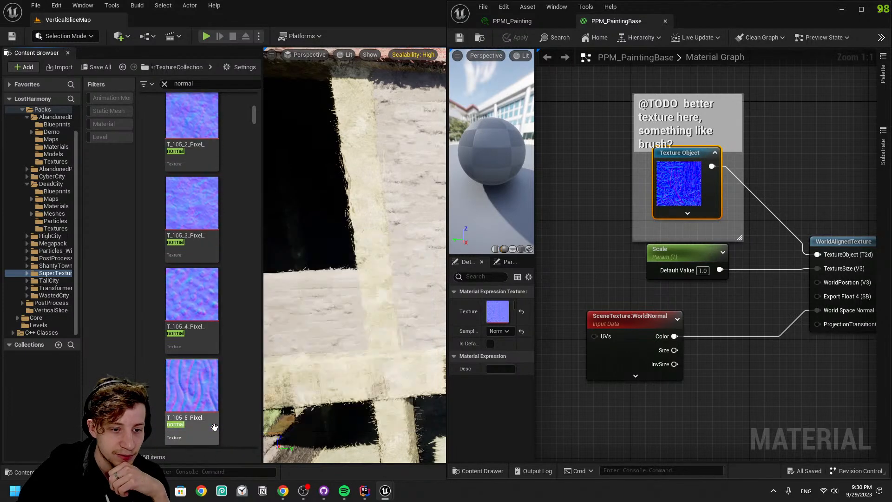
scroll(214, 427, "down", 5)
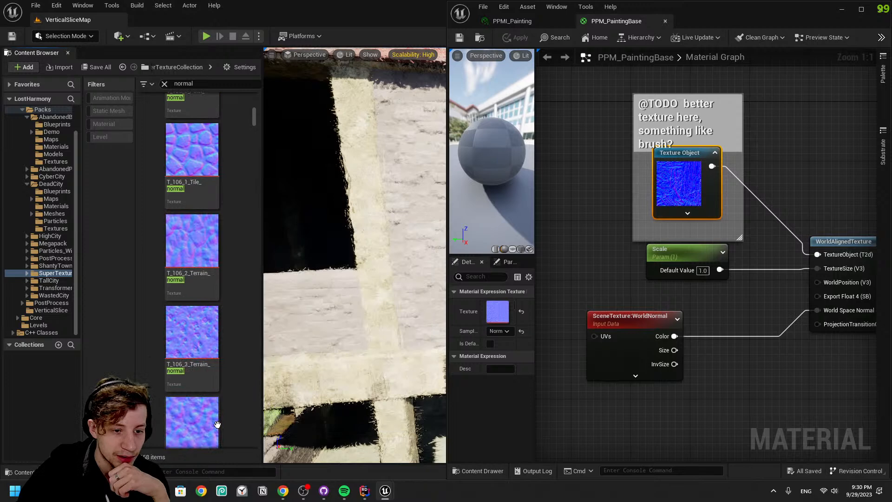
scroll(218, 423, "down", 8)
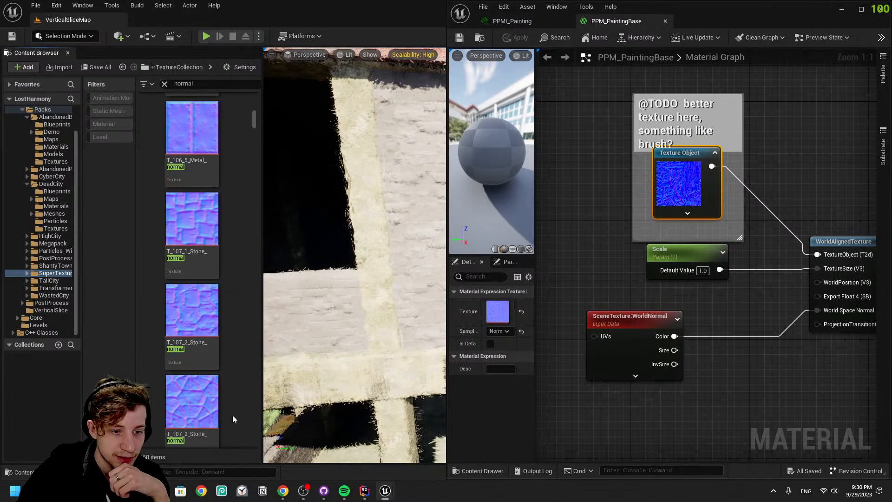
scroll(232, 417, "down", 7)
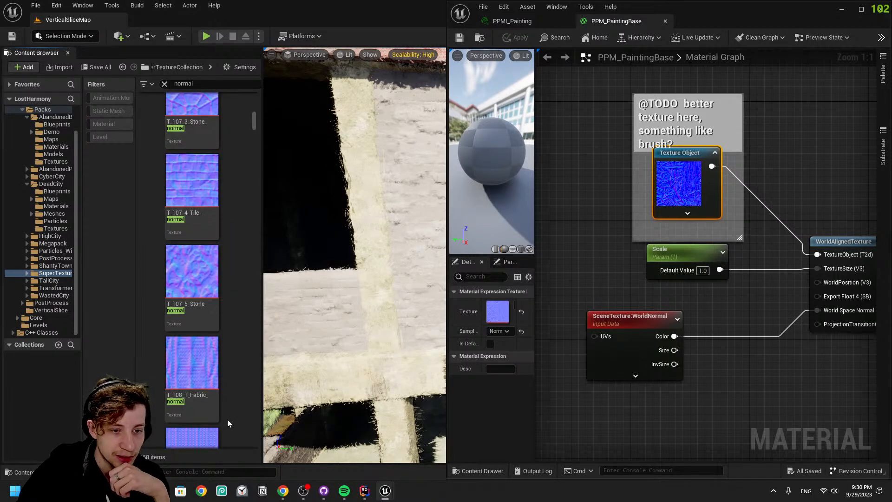
scroll(227, 419, "up", 1)
left_click_drag(199, 348, 496, 315)
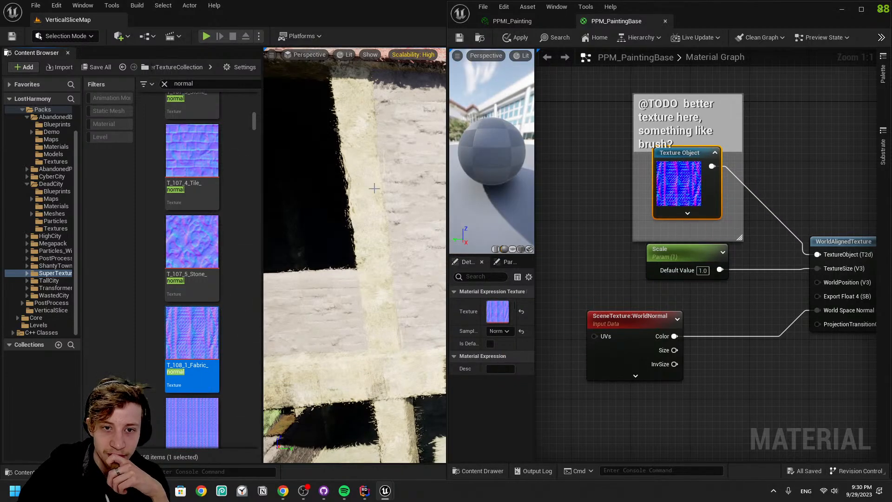
Inspect the painterly effect on the level's buildings and set the Scale parameter of PPMI_Painting to 154.866638
right_click_drag(371, 180, 418, 172)
right_click_drag(376, 359, 382, 285)
right_click_drag(355, 255, 391, 269)
left_click(515, 21)
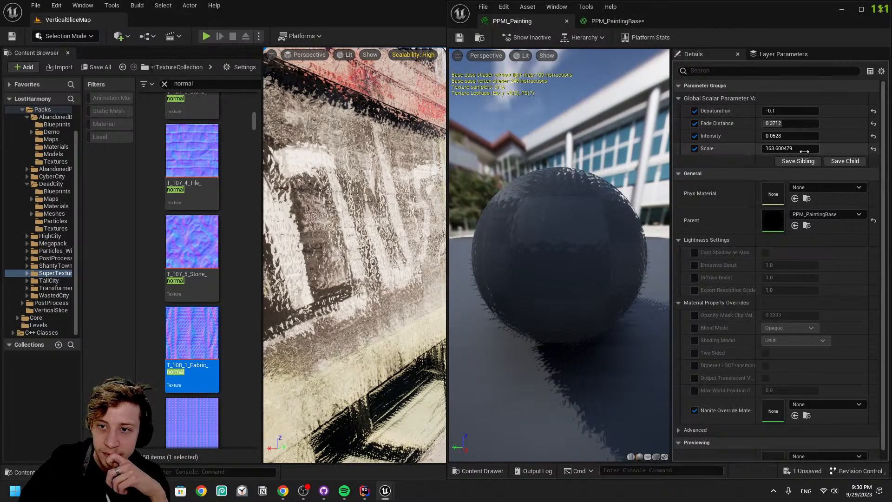
mouse_move(809, 148)
left_mouse_down()
mouse_move(781, 149)
mouse_move(818, 148)
mouse_move(806, 149)
left_mouse_up()
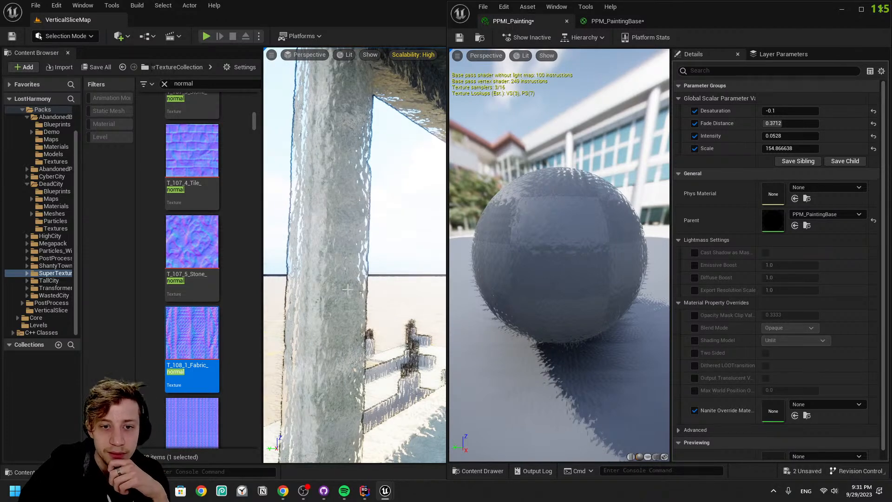
Return to the PPM_PaintingBase graph and look through the fabric and wood normal maps for another brush-like texture
scroll(258, 298, "down", 2)
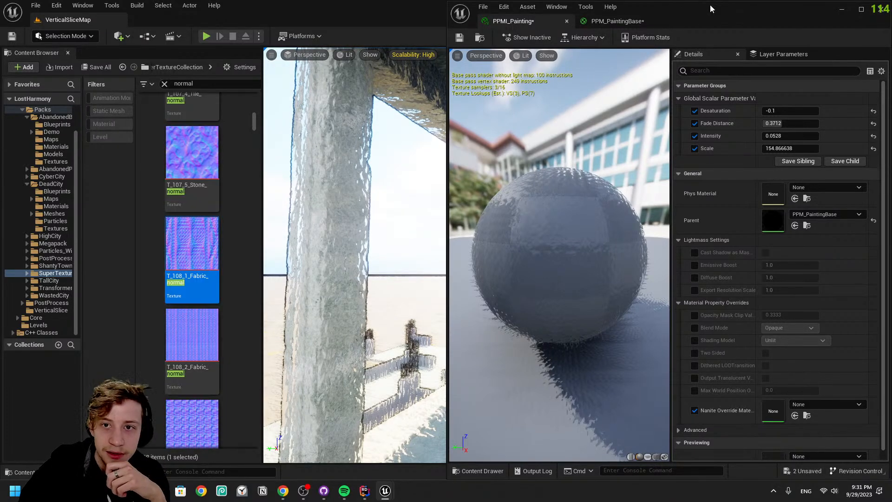
left_click(637, 23)
scroll(223, 329, "down", 10)
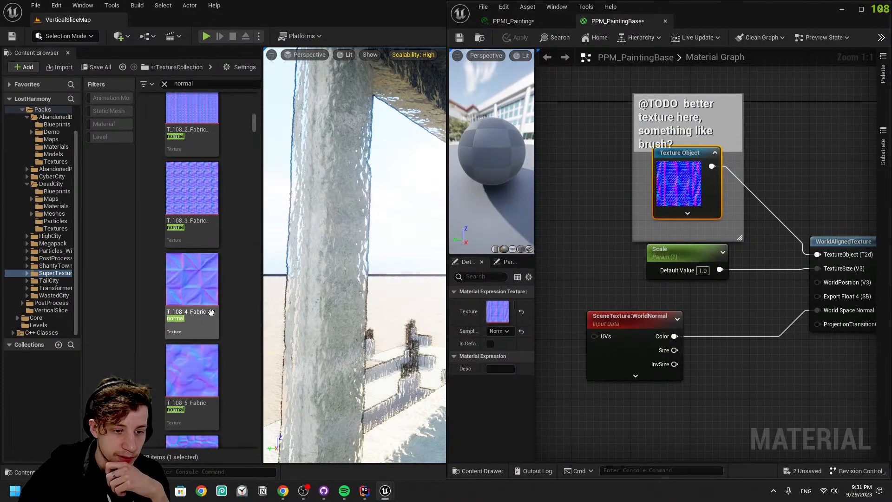
scroll(223, 329, "down", 8)
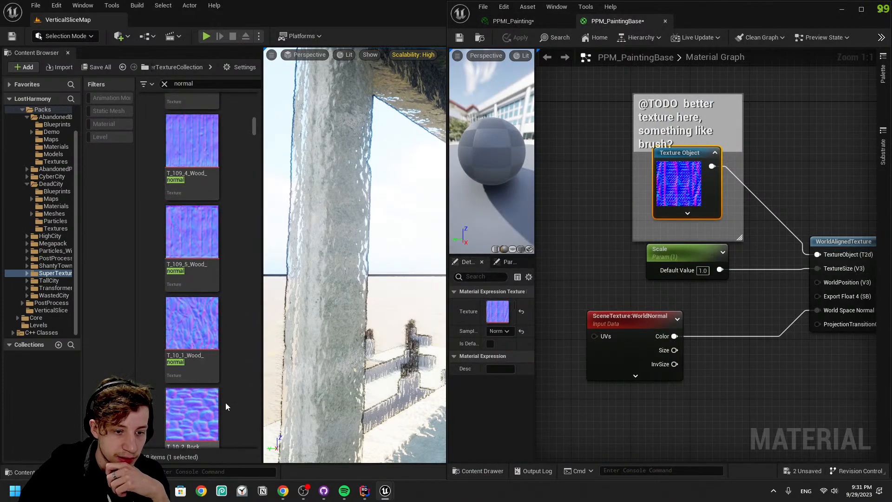
Try T_110_1_Fabric_normal as the texture of the brush Texture Object, apply the material and inspect the effect on the building
scroll(228, 405, "down", 10)
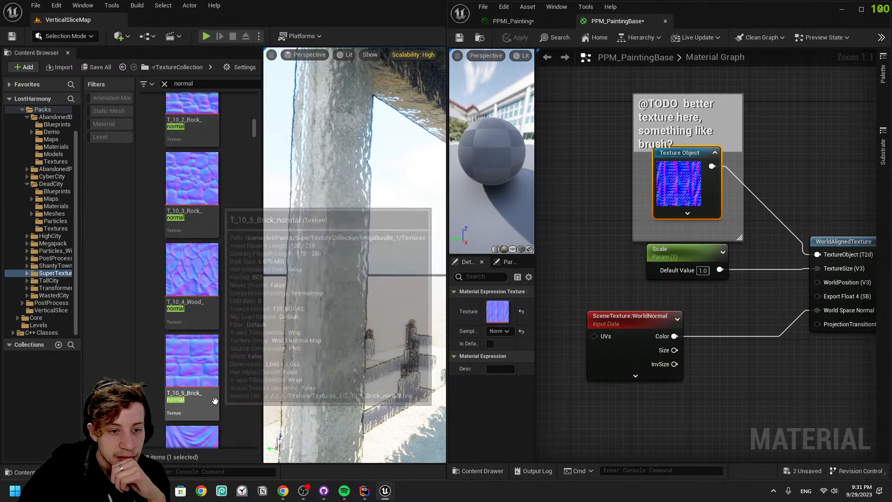
scroll(207, 397, "down", 2)
left_click_drag(205, 254, 493, 308)
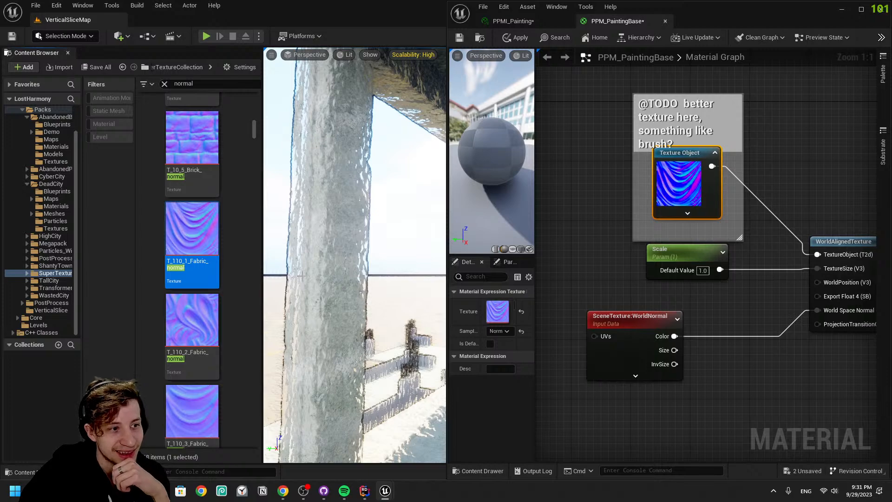
left_click(509, 38)
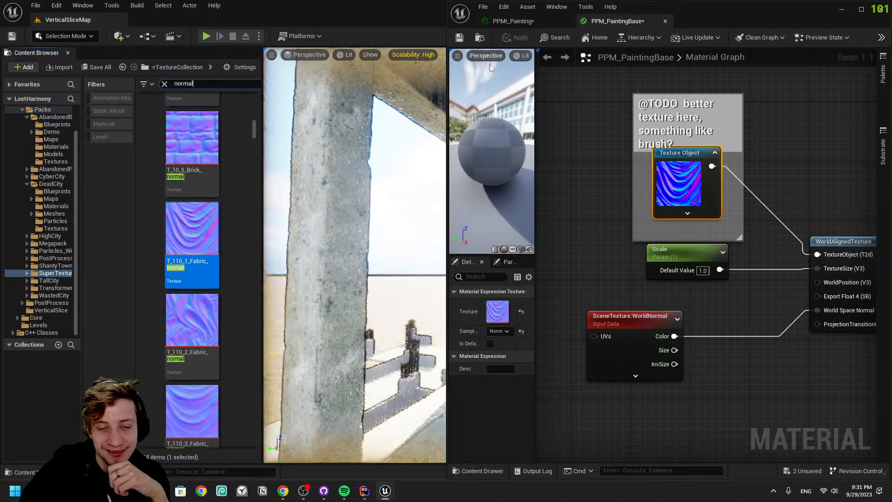
right_click_drag(373, 221, 377, 248)
scroll(563, 136, "down", 1)
right_click_drag(385, 202, 385, 202)
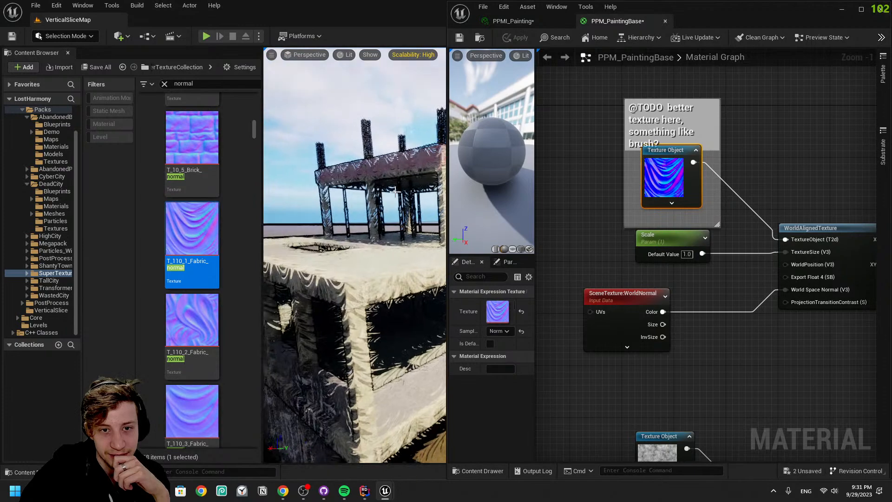
Set the Scale parameter of PPMI_Painting to about 64.92 and return to the PPM_PaintingBase graph
left_click(487, 25)
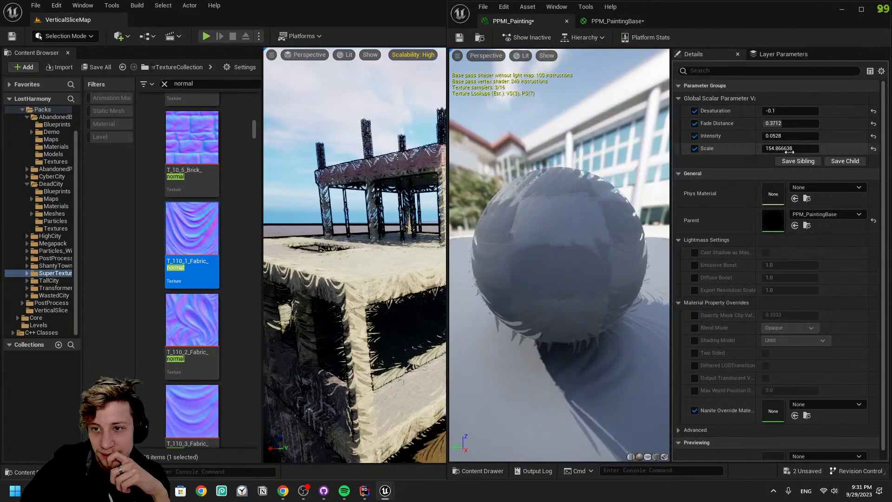
left_click_drag(790, 148, 790, 148)
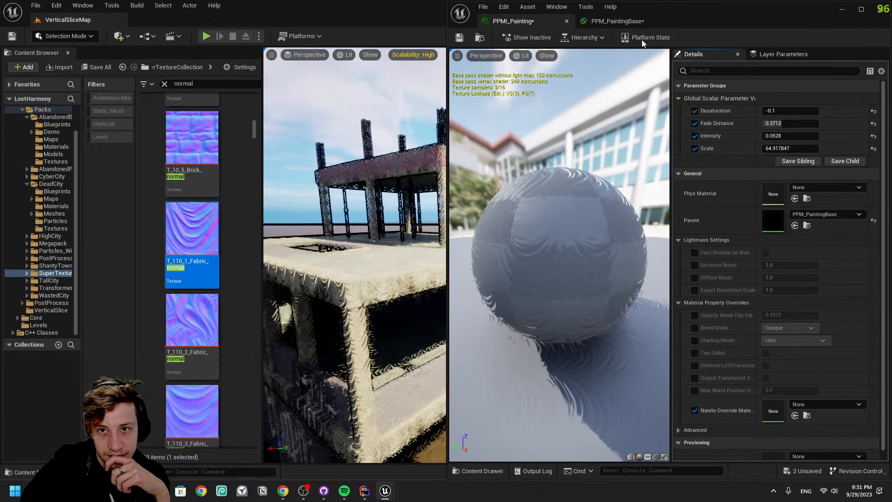
left_click(627, 21)
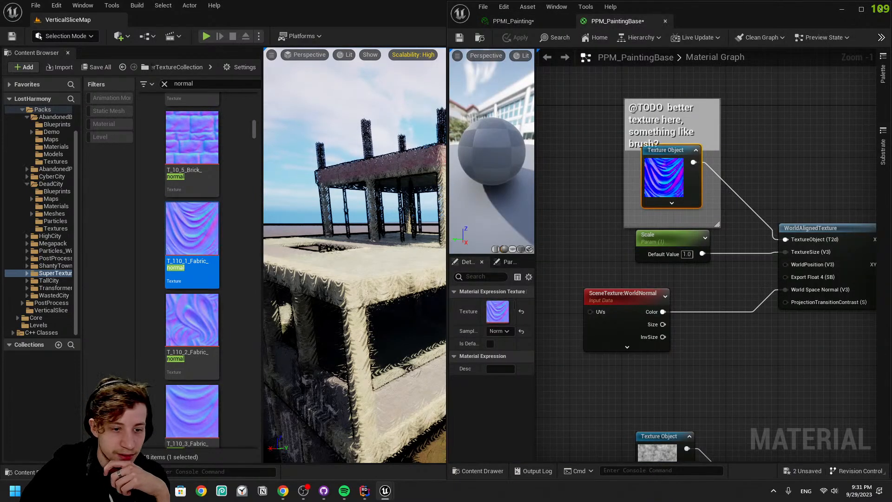
Try T_11_1_Rock_normal from the texture collection in the brush Texture Object and apply the material
scroll(205, 372, "down", 10)
scroll(216, 427, "down", 8)
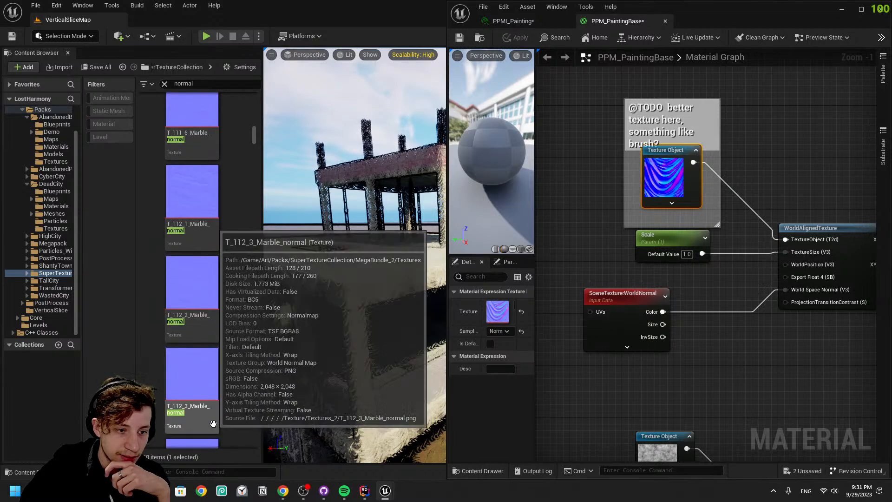
scroll(213, 424, "down", 8)
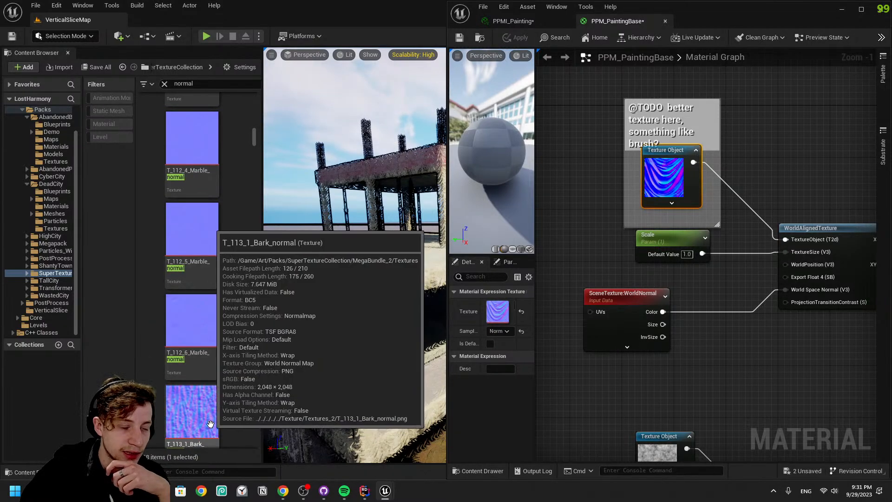
scroll(210, 424, "down", 8)
scroll(188, 396, "down", 8)
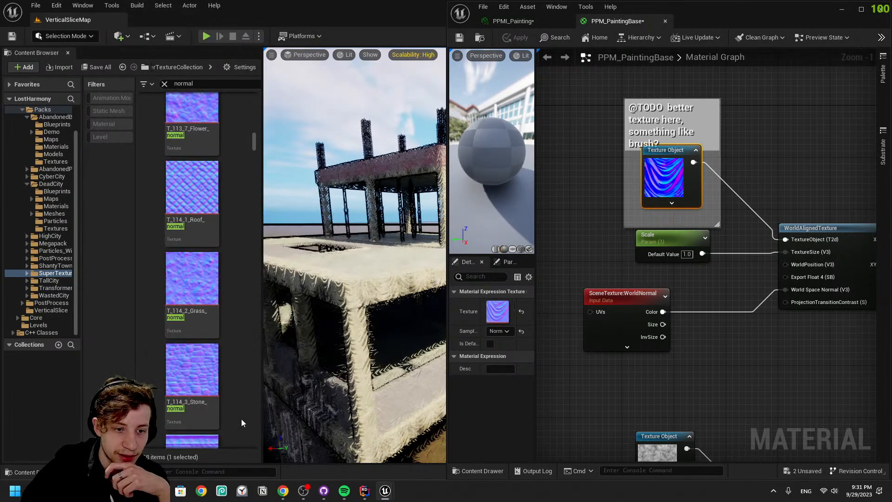
scroll(241, 419, "down", 8)
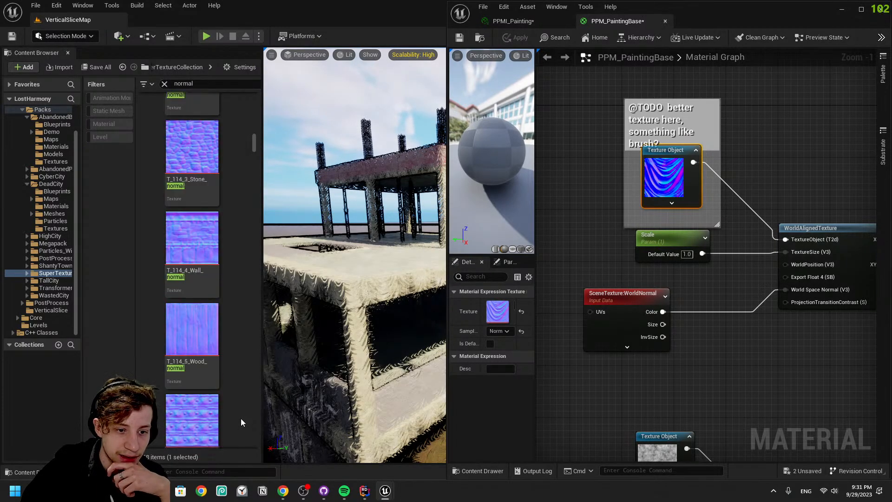
scroll(241, 418, "down", 2)
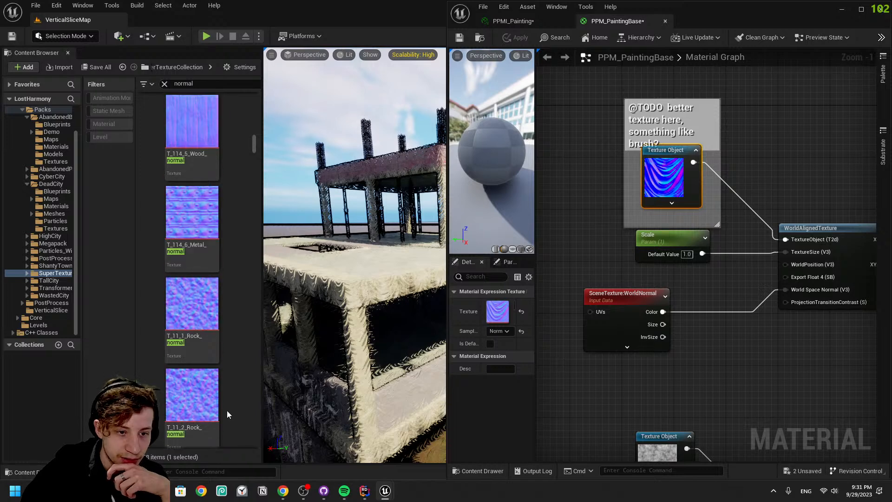
left_click_drag(201, 321, 665, 177)
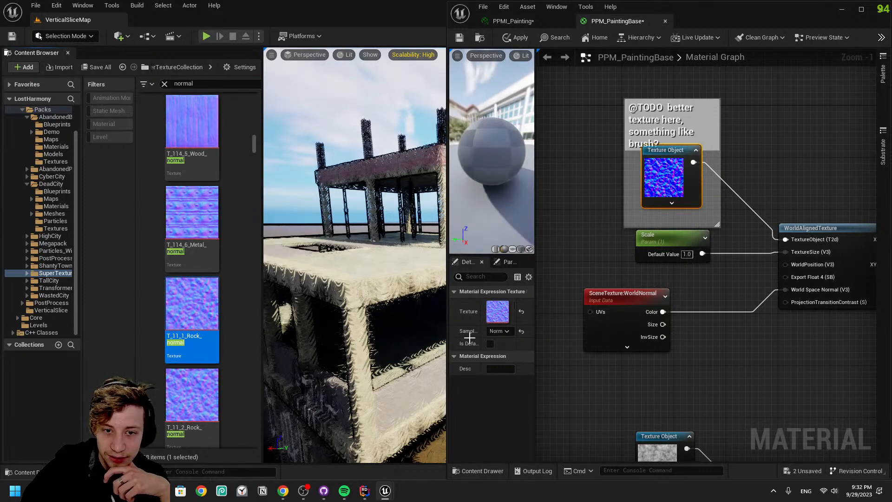
left_click(515, 38)
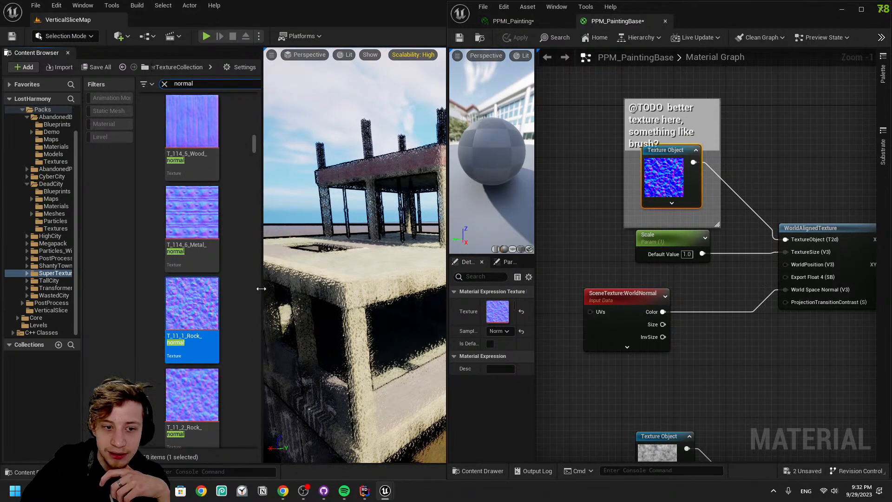
Try T_13_1_Tile_normal in the brush Texture Object, apply the material and inspect the effect in the level
scroll(225, 392, "down", 8)
scroll(225, 393, "down", 4)
left_click_drag(192, 325, 497, 312)
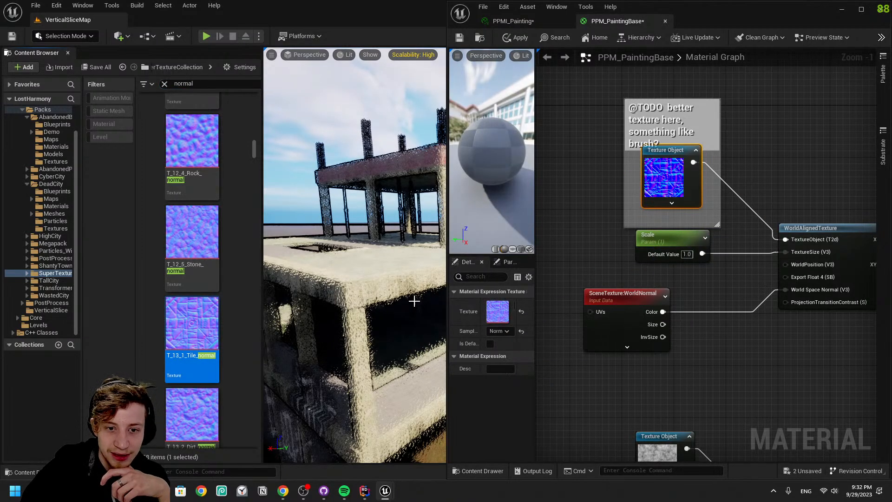
left_click(515, 38)
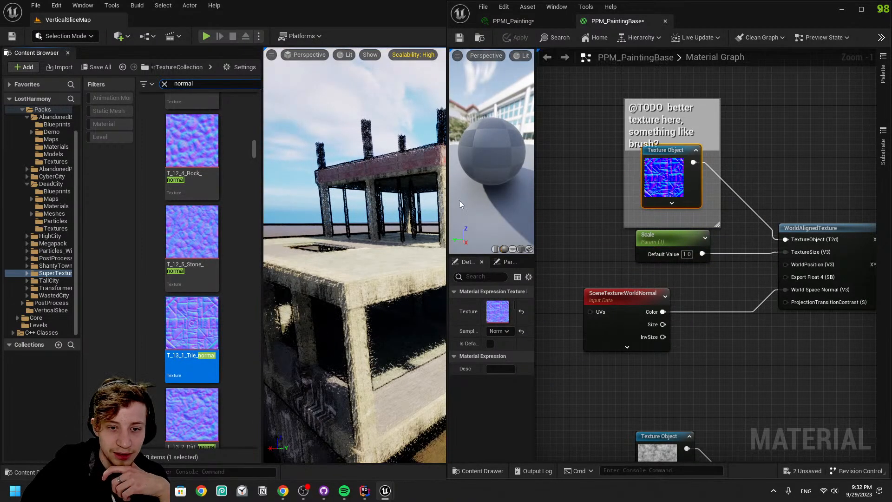
mouse_move(362, 223)
right_mouse_down()
mouse_move(414, 217)
mouse_move(355, 221)
mouse_move(358, 200)
mouse_move(354, 209)
right_mouse_up()
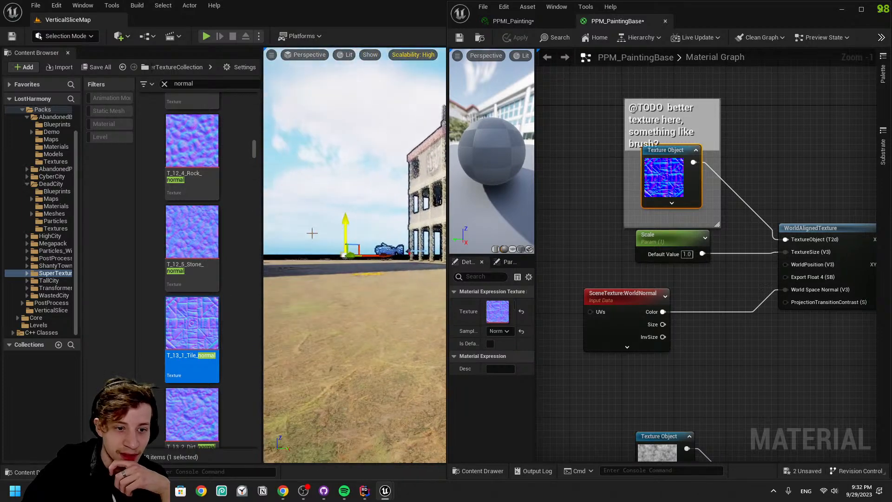
Assign T_14_5_Dirt_normal to the brush Texture Object, apply the material and inspect the walls and ground in the level
scroll(214, 313, "down", 2)
scroll(215, 314, "down", 8)
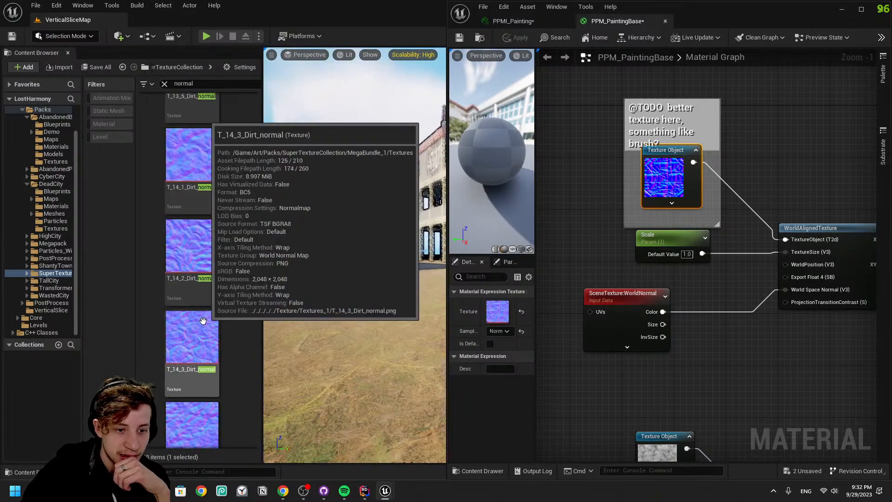
scroll(219, 357, "down", 3)
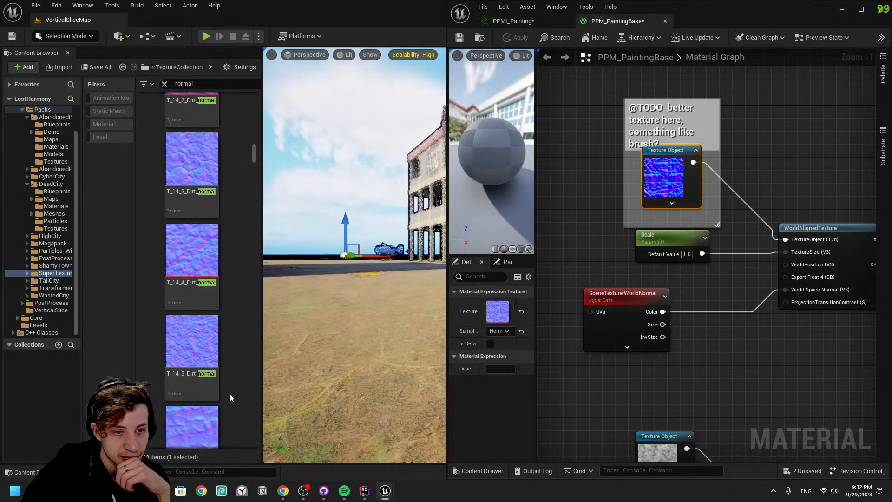
left_click_drag(218, 386, 497, 312)
mouse_move(404, 286)
right_mouse_down()
mouse_move(343, 286)
mouse_move(405, 287)
right_mouse_up()
key("d")
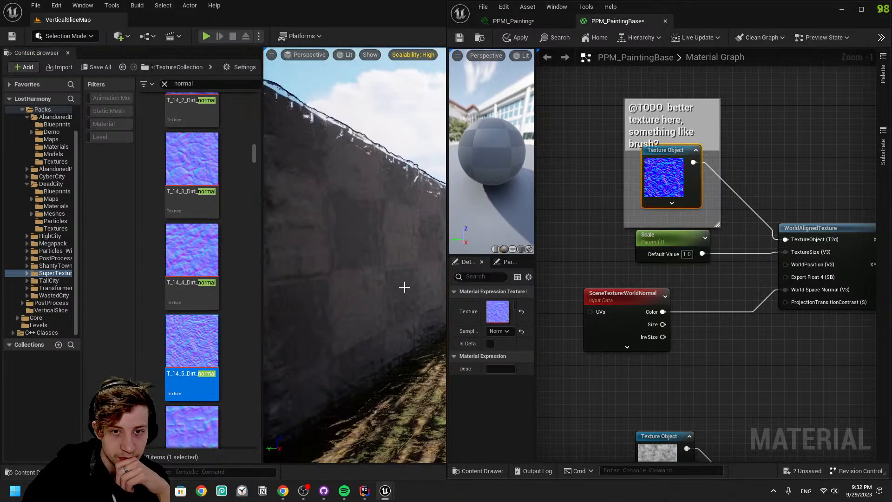
key("a")
left_click(527, 36)
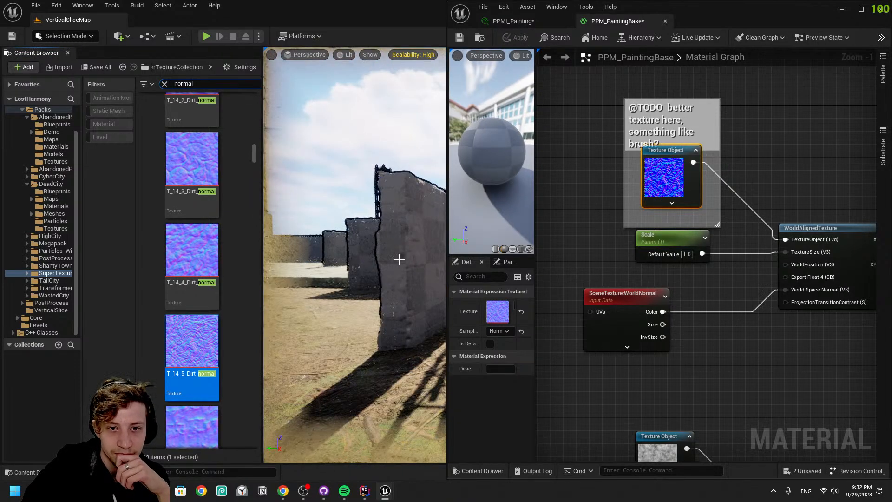
mouse_move(398, 258)
right_mouse_down()
mouse_move(274, 259)
mouse_move(335, 259)
mouse_move(316, 264)
mouse_move(311, 335)
mouse_move(337, 247)
mouse_move(328, 244)
mouse_move(288, 297)
mouse_move(325, 279)
mouse_move(312, 290)
mouse_move(326, 283)
mouse_move(269, 269)
mouse_move(288, 263)
mouse_move(269, 265)
mouse_move(268, 292)
mouse_move(288, 335)
mouse_move(278, 261)
mouse_move(267, 270)
mouse_move(297, 269)
mouse_move(367, 321)
right_mouse_up()
Uncover the level editor, widen the Outliner, filter it for "Bird" and focus the viewport on the PlayerBird actor
left_click_drag(720, 21, 525, 324)
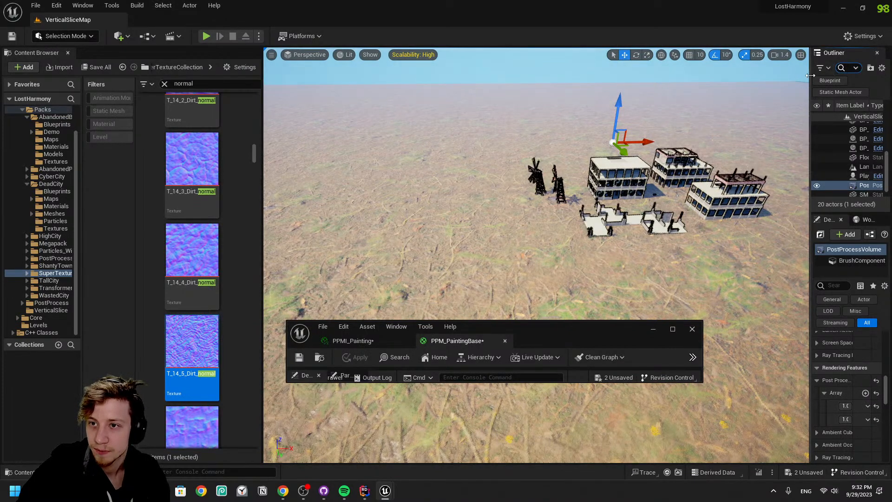
left_click_drag(811, 75, 728, 83)
left_click(787, 67)
type("Bird")
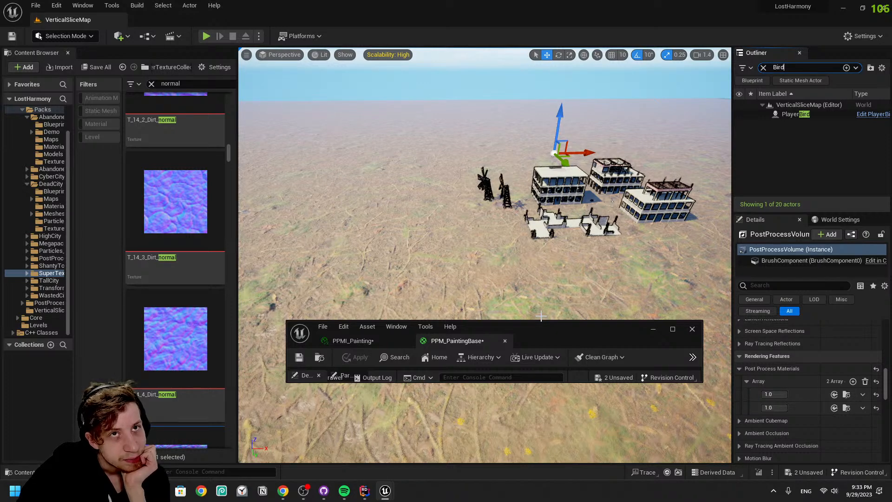
double_click(812, 110)
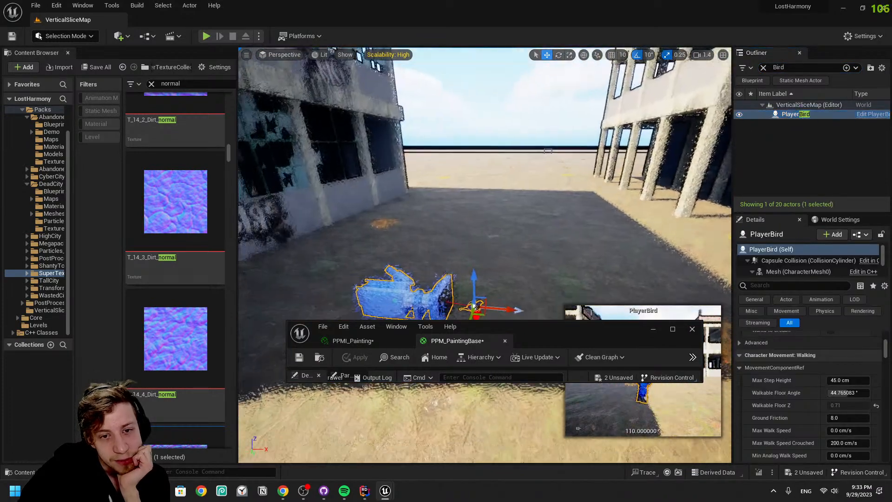
right_click_drag(474, 251, 470, 88)
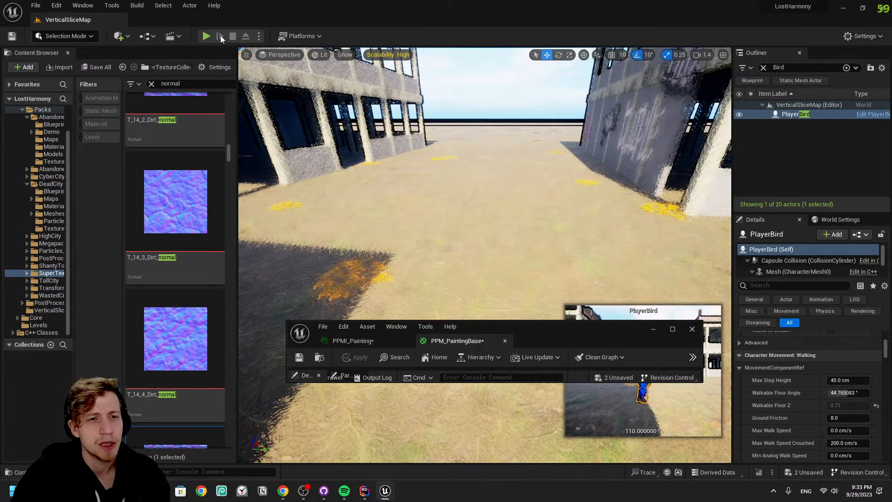
Play the level and fly the bird past the windmills and buildings to examine the painting effect, and stop the session
left_click(206, 36)
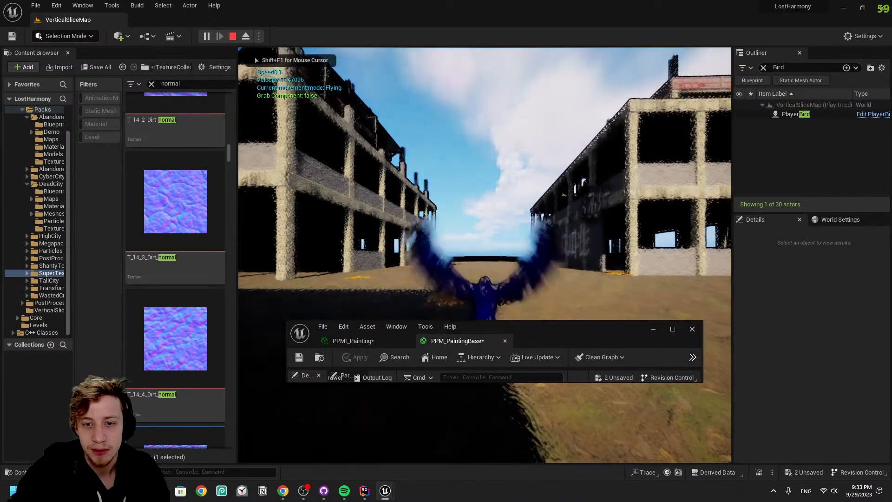
key("w")
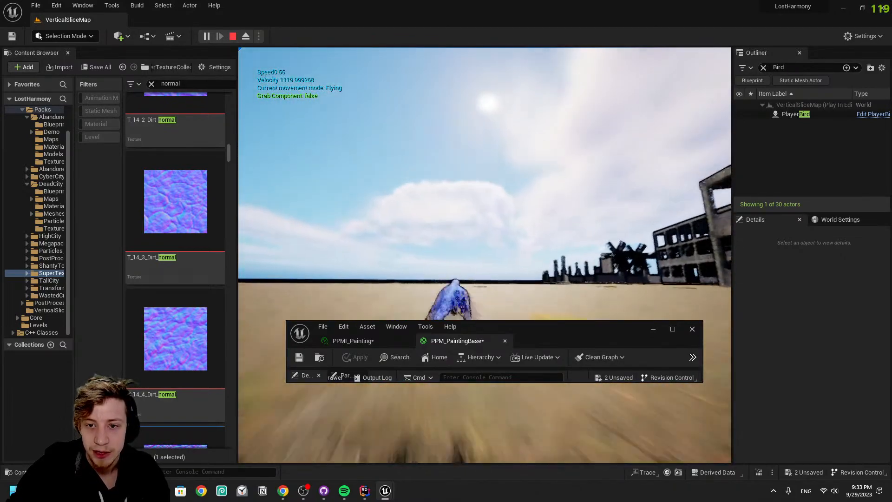
key("w")
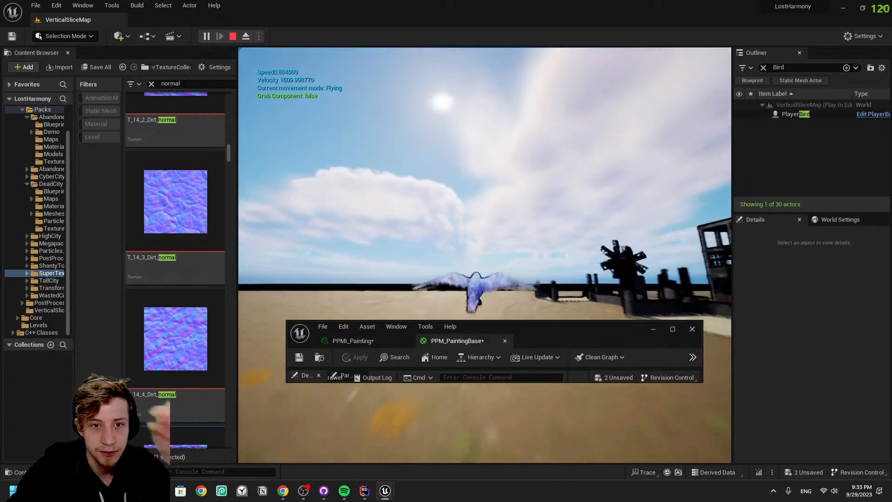
key("w")
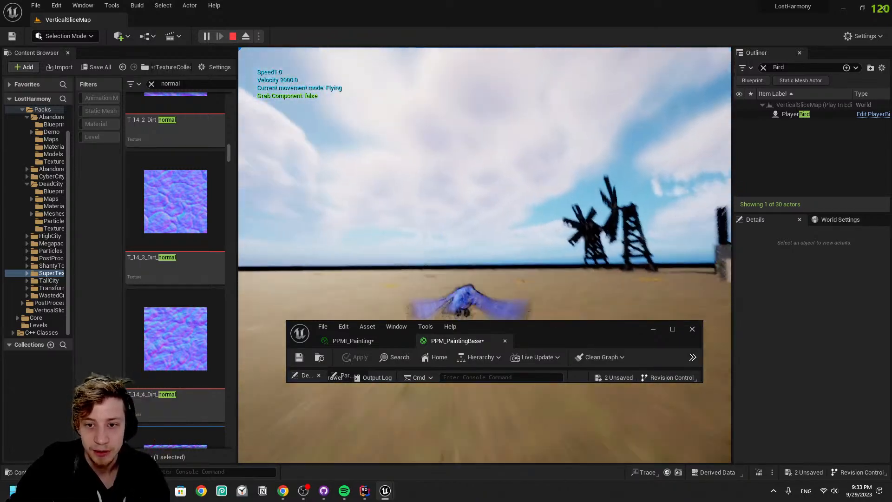
key("w")
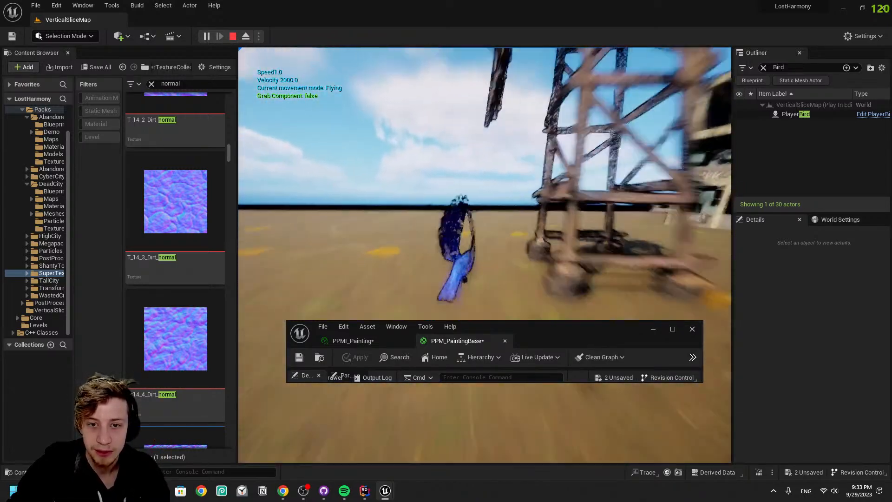
key("w")
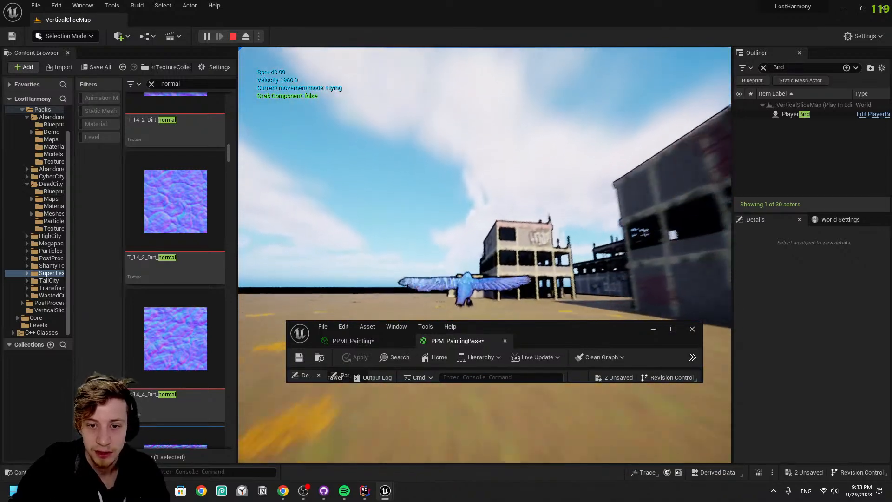
key("Escape")
Open the PlayerBird Blueprint and add a Get Mouse Position on Viewport node beside Switch Movement Mode in the Event Graph
key("ctrl+space")
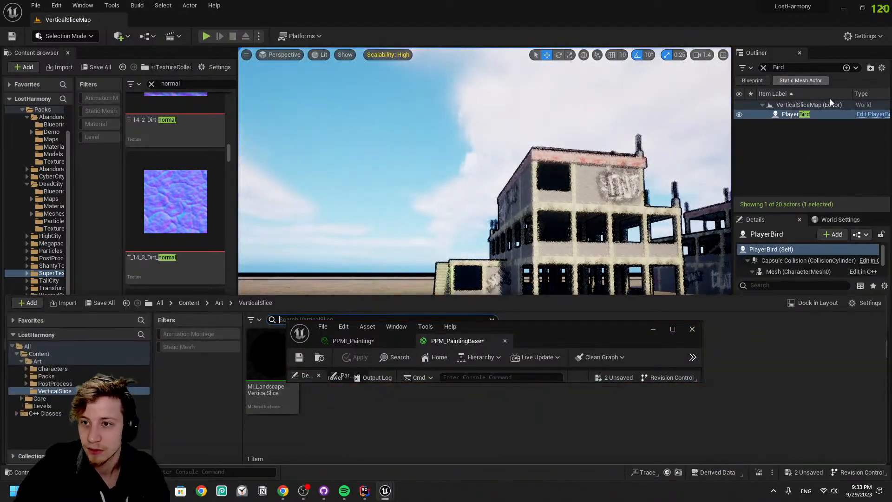
left_click(873, 113)
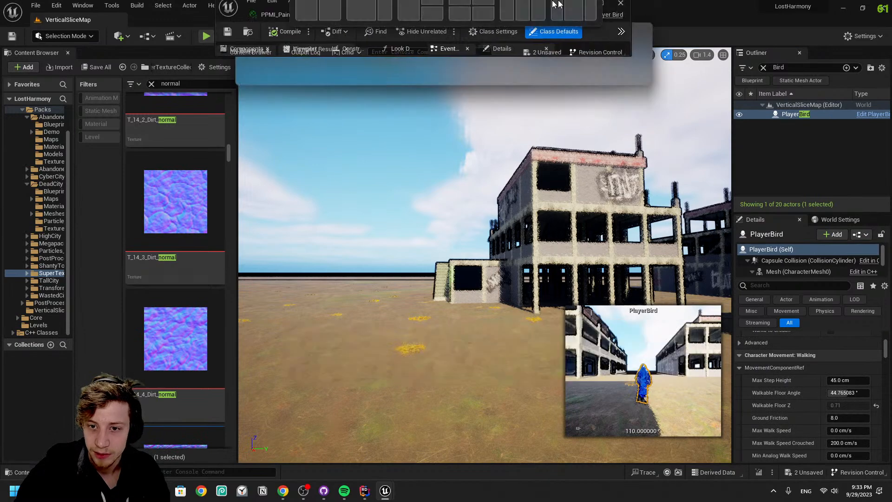
right_click_drag(355, 351, 353, 220)
right_click(353, 220)
type("get mouse")
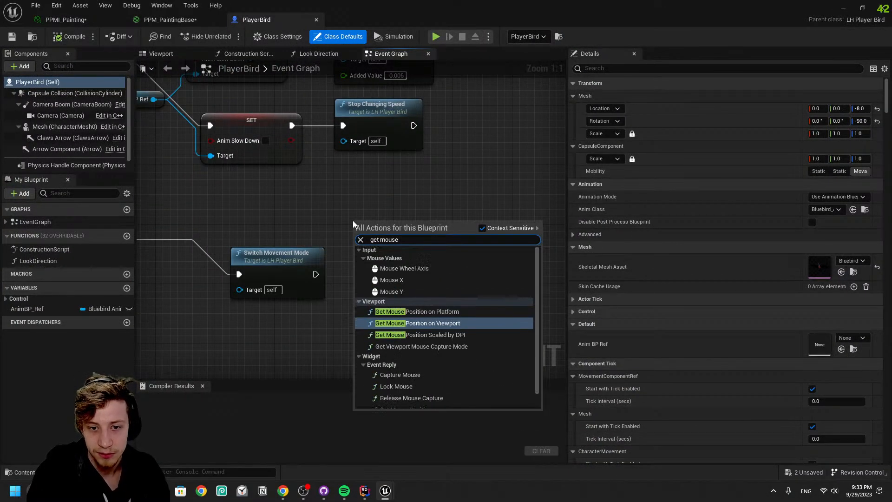
key("Return")
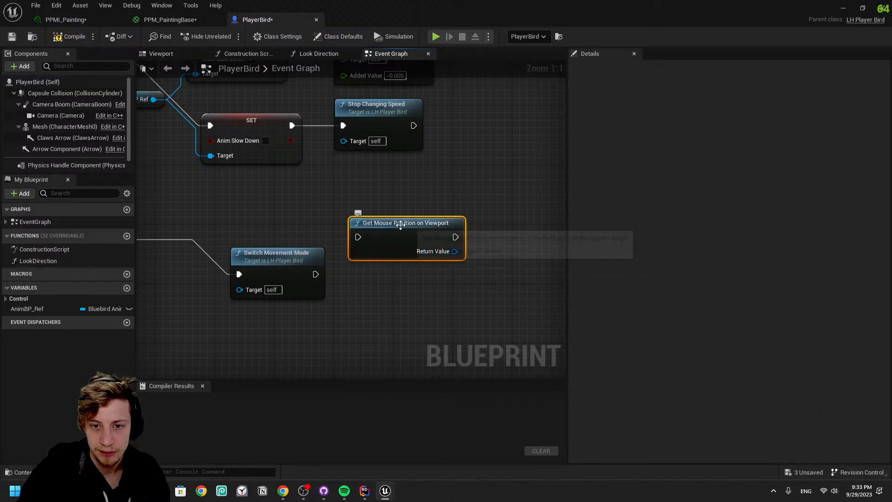
Split the Return Value of Get Mouse Position on Viewport with a Break Vector 2D node
right_click_drag(455, 251, 352, 238)
left_click_drag(351, 238, 440, 263)
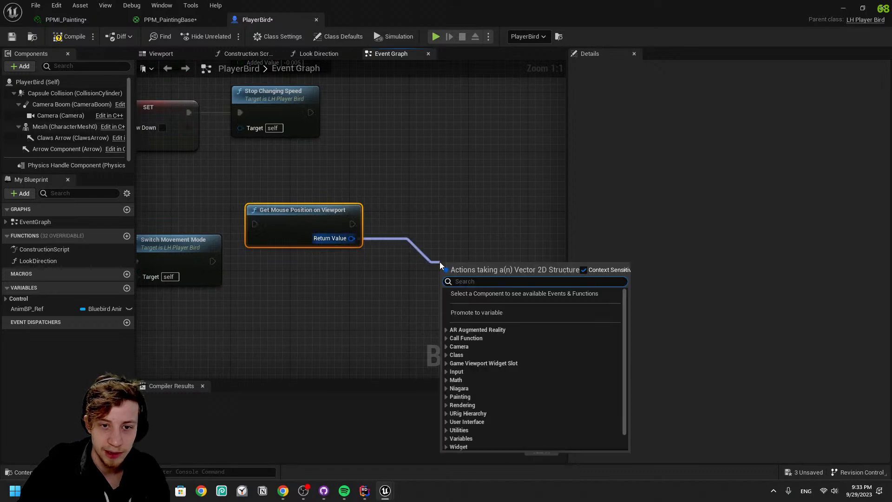
type("break")
left_click(471, 295)
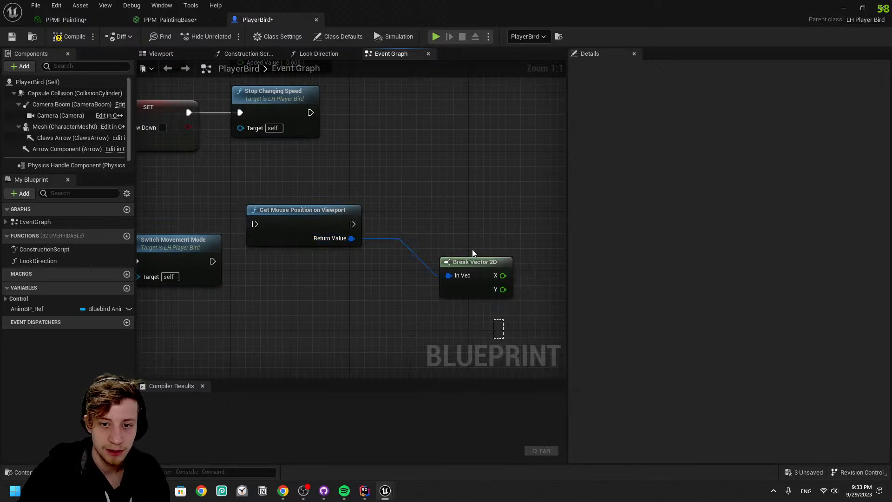
Delete the Get Mouse Position on Viewport and Break Vector 2D nodes from the PlayerBird Event Graph
left_click_drag(303, 179, 302, 178)
key("Delete")
left_click_drag(468, 217, 492, 325)
key("Delete")
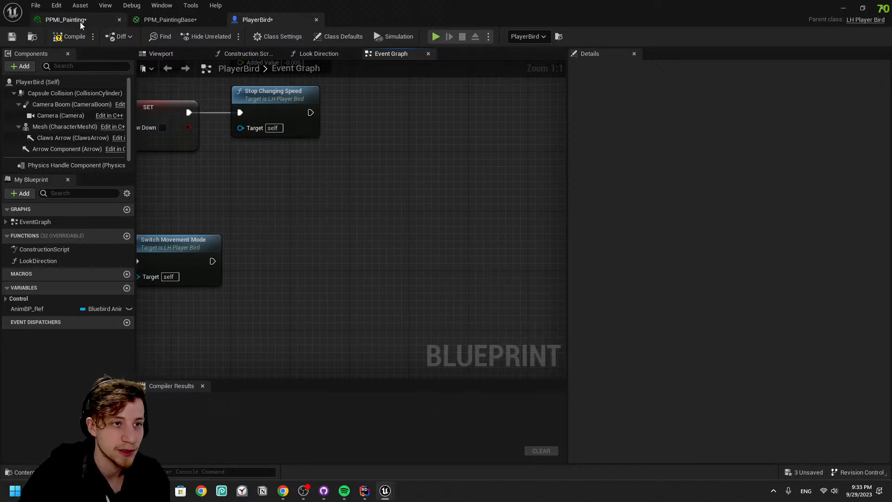
right_click_drag(282, 278, 518, 334)
right_click_drag(380, 276, 184, 234)
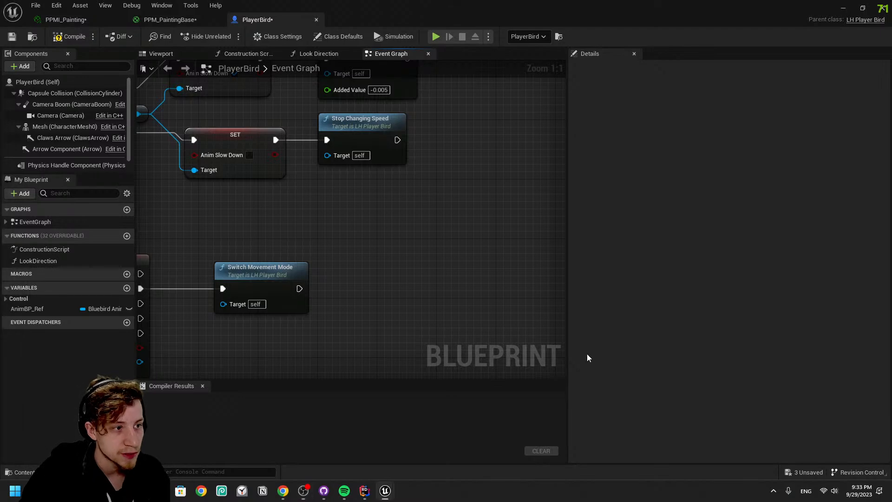
right_click_drag(381, 265, 529, 337)
Inspect the painting effect of PPMI_Painting on its preview sphere from several angles
left_click(65, 24)
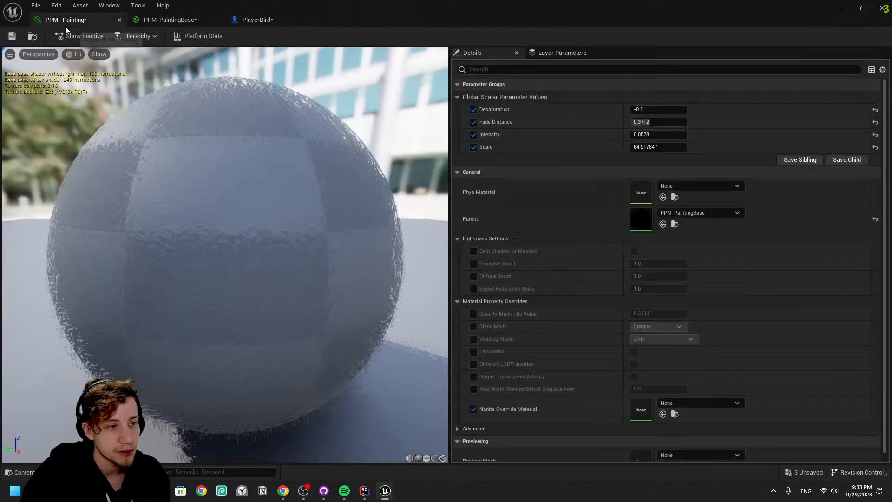
left_click(170, 20)
left_click(113, 23)
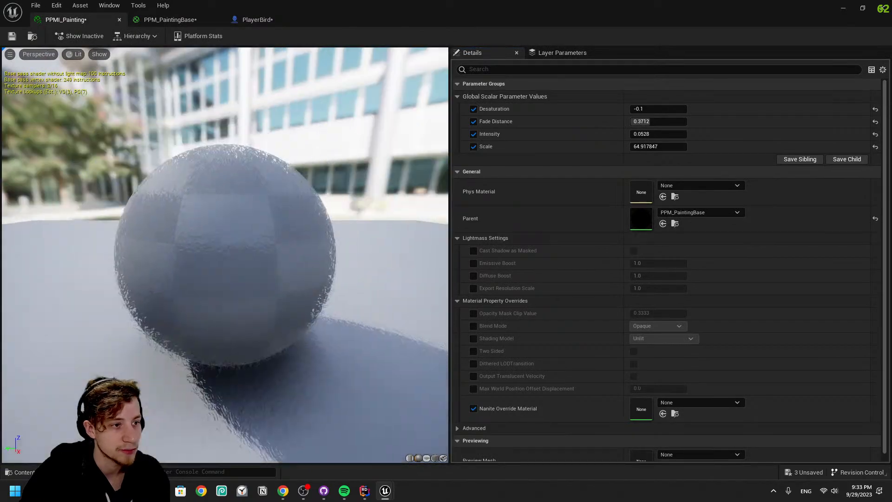
mouse_move(288, 223)
right_mouse_down()
mouse_move(298, 260)
mouse_move(288, 223)
right_mouse_up()
left_click_drag(288, 223, 279, 251)
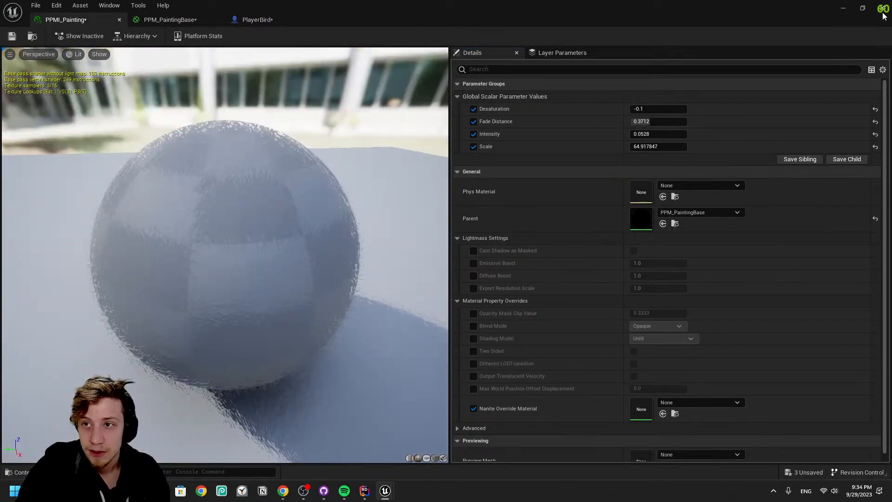
Return to the level and examine the painting effect up close on the buildings and the rusty rebar
left_click(882, 12)
right_click_drag(482, 123, 571, 158)
key("e")
right_click_drag(492, 176, 357, 120)
key("d")
key("w")
right_click_drag(557, 365, 553, 370)
key("w")
key("e")
right_click_drag(626, 233, 590, 239)
key("w")
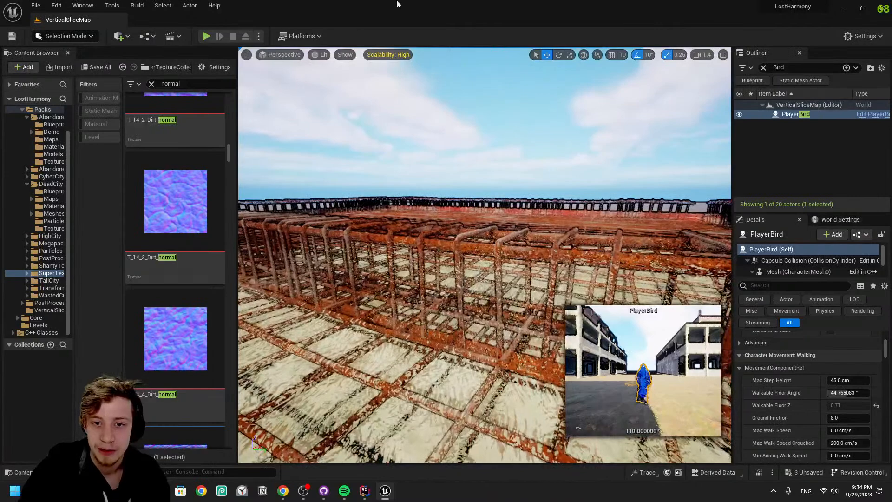
Focus on the PlayerBird actor, play the level to check the painting effect in flight, and stop the session
key("f")
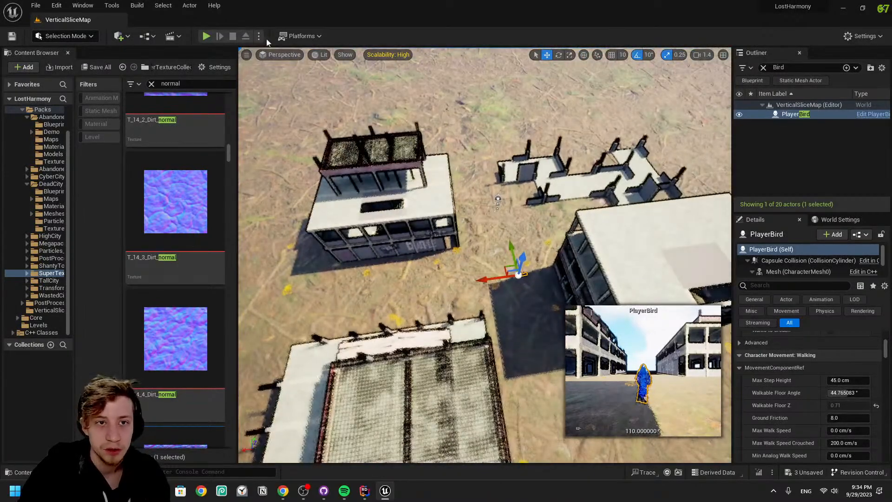
left_click(206, 36)
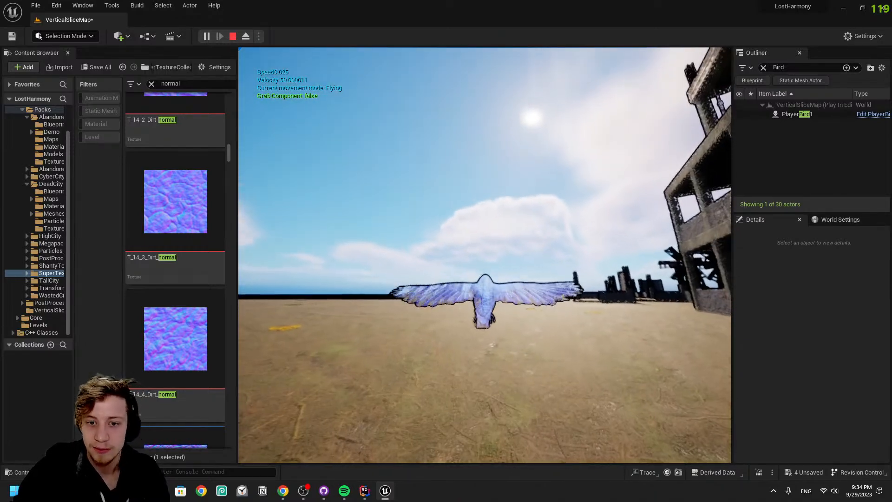
key("Escape")
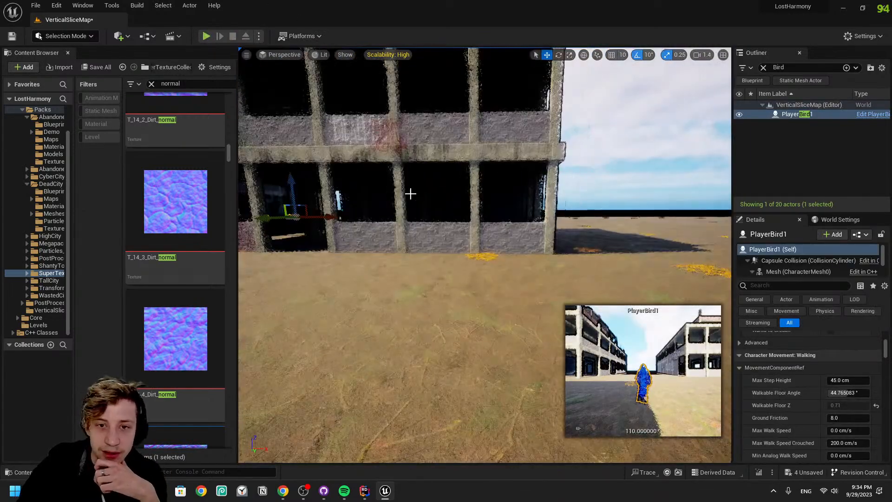
right_click_drag(411, 194, 497, 284)
key("e")
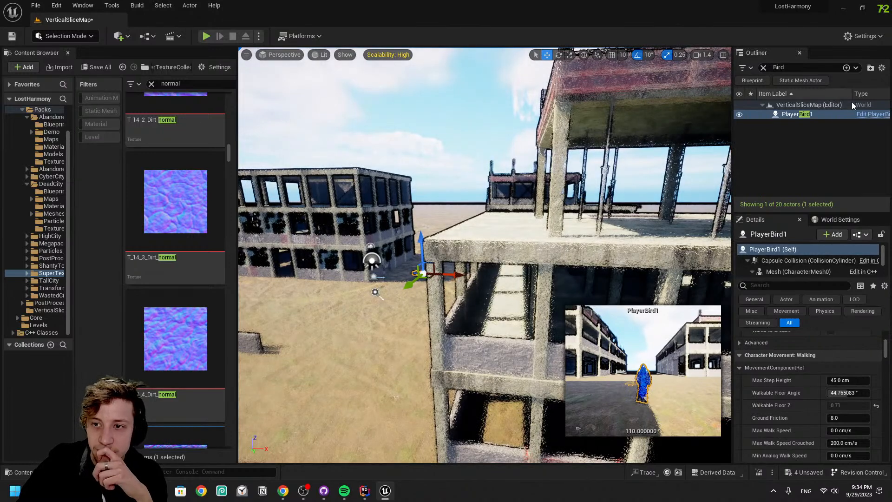
Save all modified content: PlayerBird, PPM_PaintingBase, PPMI_Painting and VerticalSliceMap
left_click(860, 115)
right_click_drag(183, 98, 74, 19)
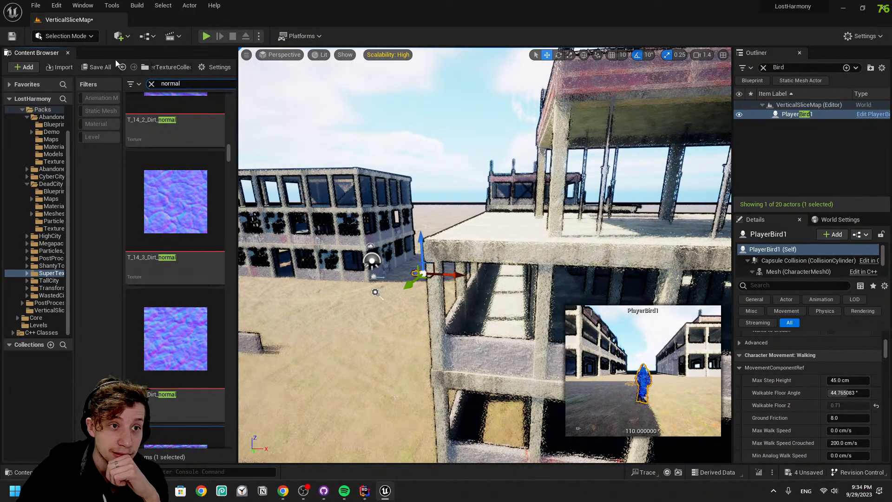
left_click(97, 68)
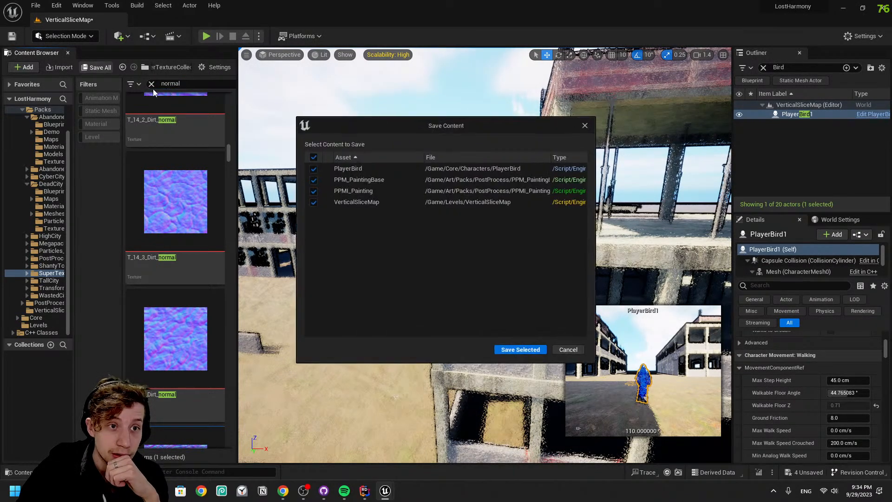
left_click(530, 353)
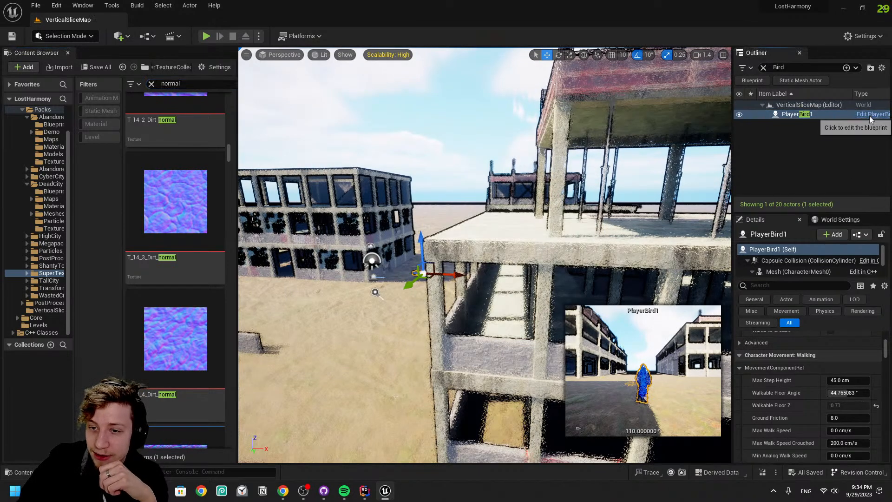
Open the PlayerBird Blueprint from the Outliner and compile it
left_click(870, 115)
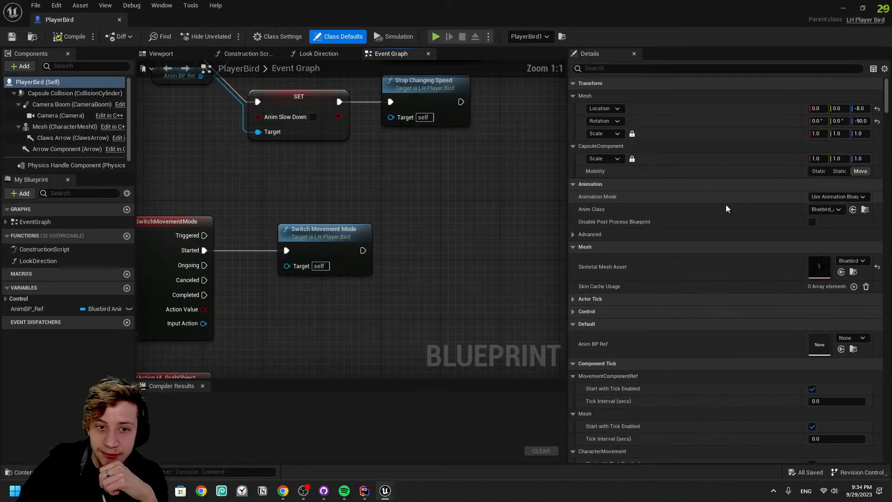
left_click(60, 37)
left_click(370, 254)
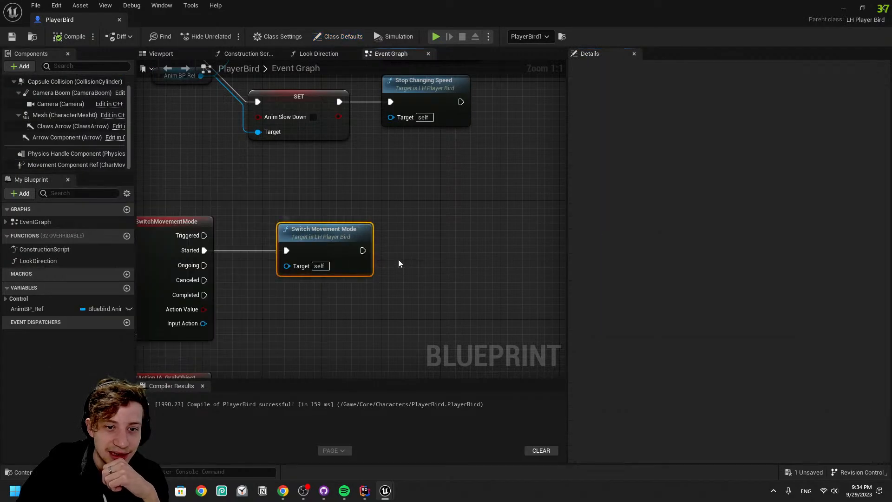
Reposition the Anim BP Ref node slightly beside the Anim Speed Up SET nodes in the Event Graph
right_click_drag(453, 118, 440, 378)
right_click_drag(318, 116, 330, 189)
left_click_drag(179, 222, 171, 215)
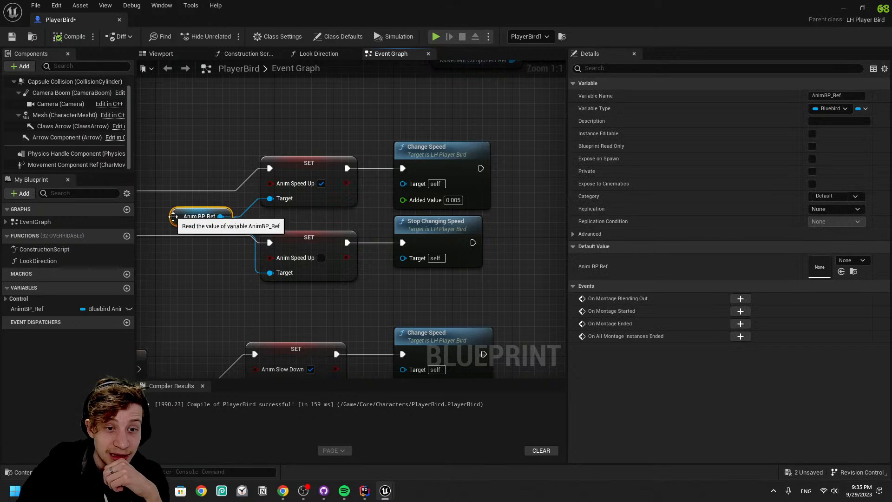
right_click_drag(214, 260, 137, 192)
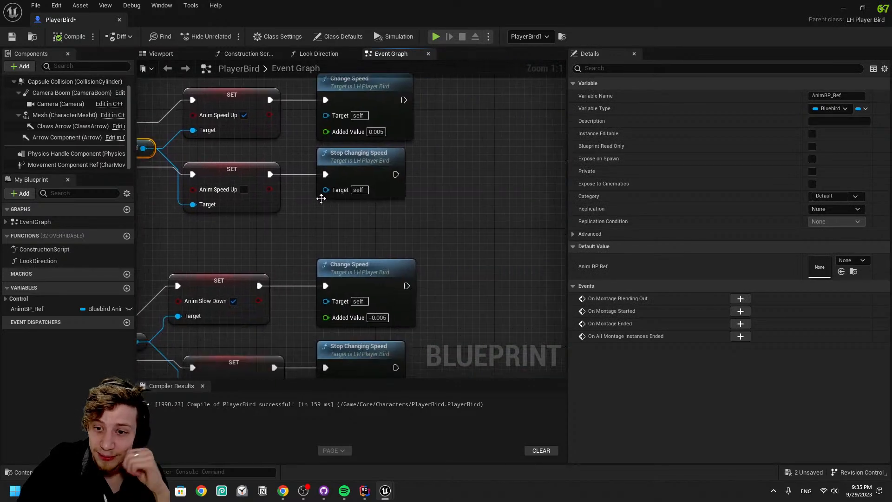
Review the Character Movement class defaults of PlayerBird and return to the level
scroll(50, 154, "up", 1)
left_click(49, 83)
scroll(743, 292, "down", 10)
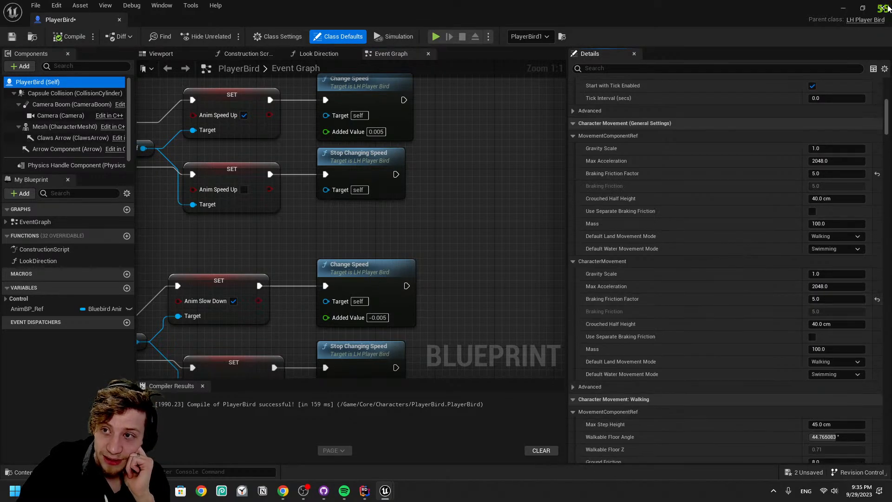
left_click(843, 8)
Examine how the painting effect renders on the ruined buildings, walls and rebar column in the level
right_click_drag(524, 302, 576, 304)
scroll(524, 302, "down", 5)
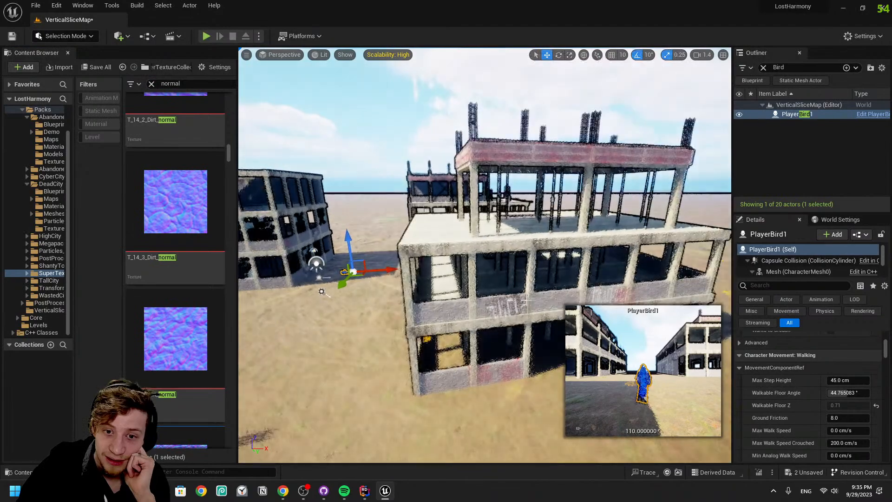
key("s")
right_click_drag(591, 252, 511, 260)
key("d")
key("w")
key("a")
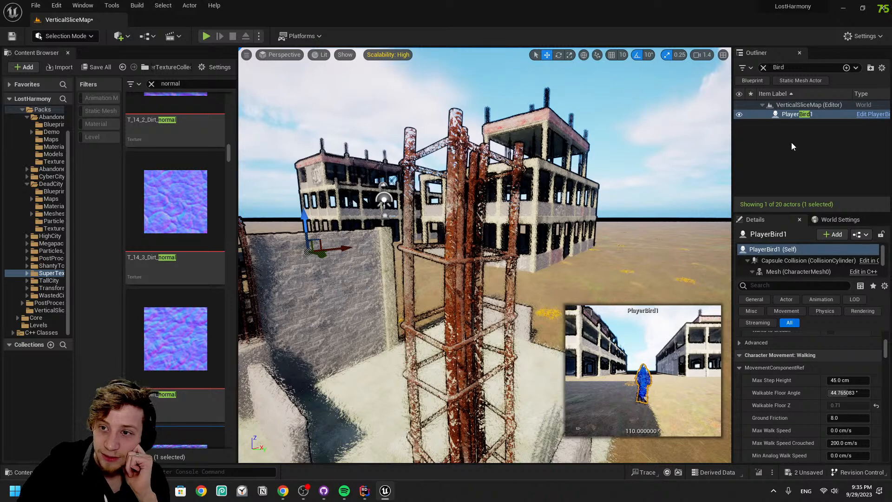
Clear the asset and Outliner searches, select PostProcessVolume, locate its post process material and inspect PPMI_Outline
left_click(151, 84)
left_click(762, 68)
left_click(844, 182)
scroll(873, 353, "down", 2)
left_click(846, 363)
double_click(188, 327)
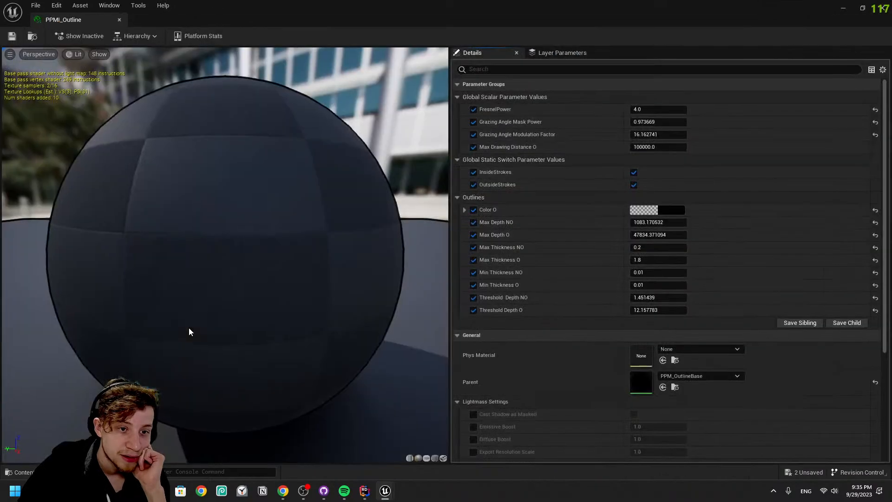
left_click(885, 14)
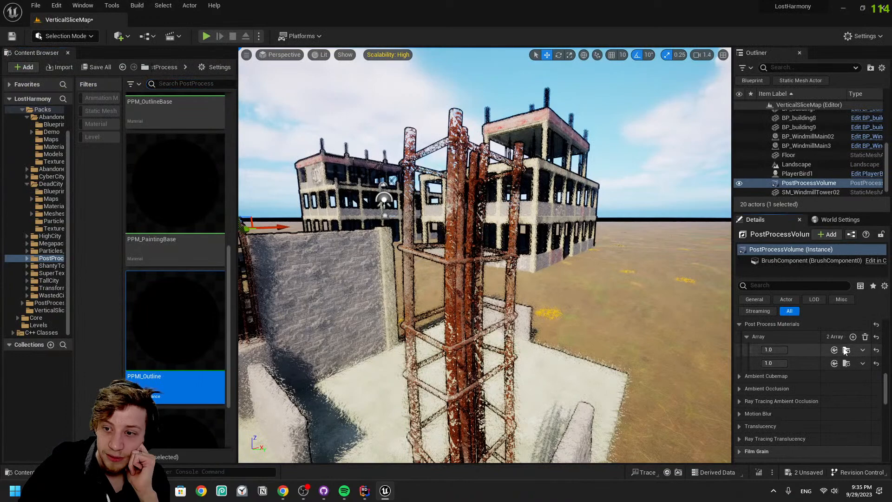
Open the PPMI_Painting material instance and place its editor window beside the level viewport
scroll(197, 315, "down", 2)
left_click(197, 315)
double_click(197, 316)
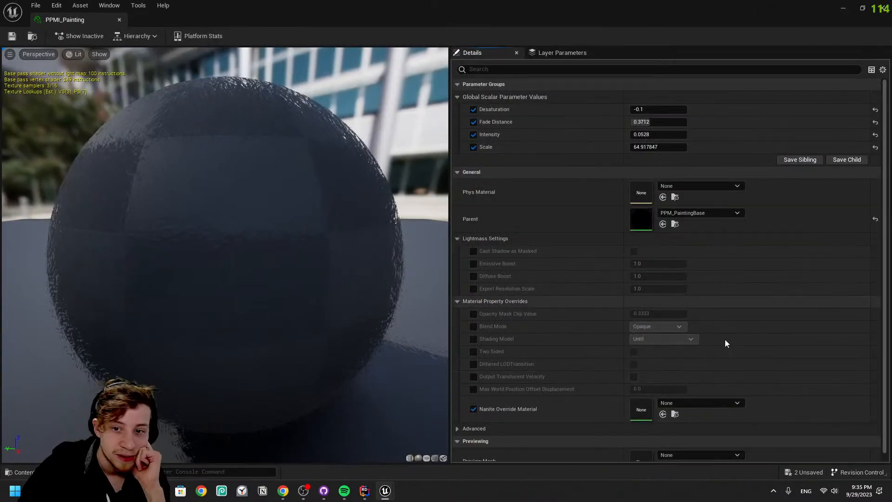
left_click_drag(639, 13, 738, 245)
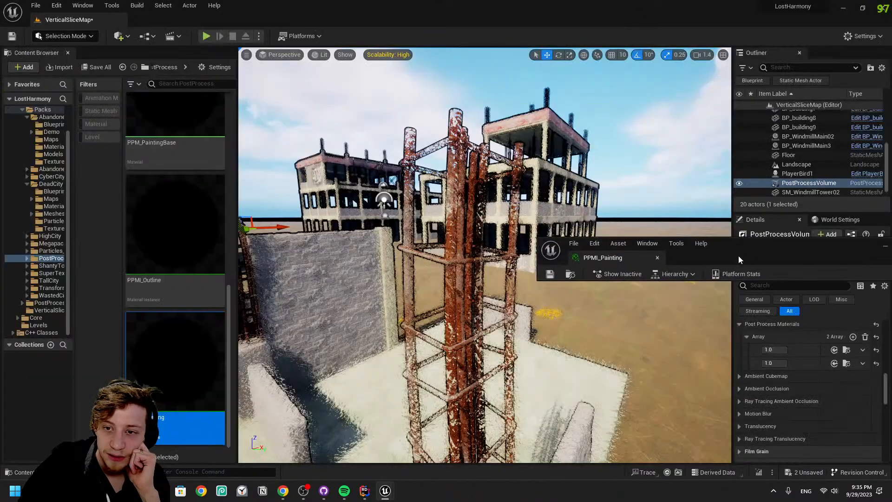
key("super+Right")
left_click(706, 250)
Set the Scale of PPMI_Painting to about 9.63, save the instance and close its editor
left_click_drag(786, 150, 754, 151)
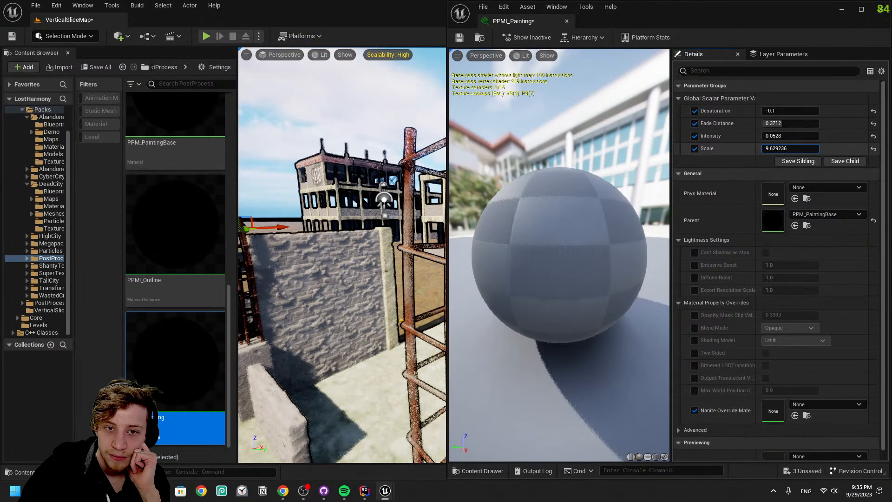
left_click(459, 37)
left_click(881, 12)
Play the level, fly the bird past the graffiti buildings to examine the rescaled painting effect, and stop the session
left_click(205, 36)
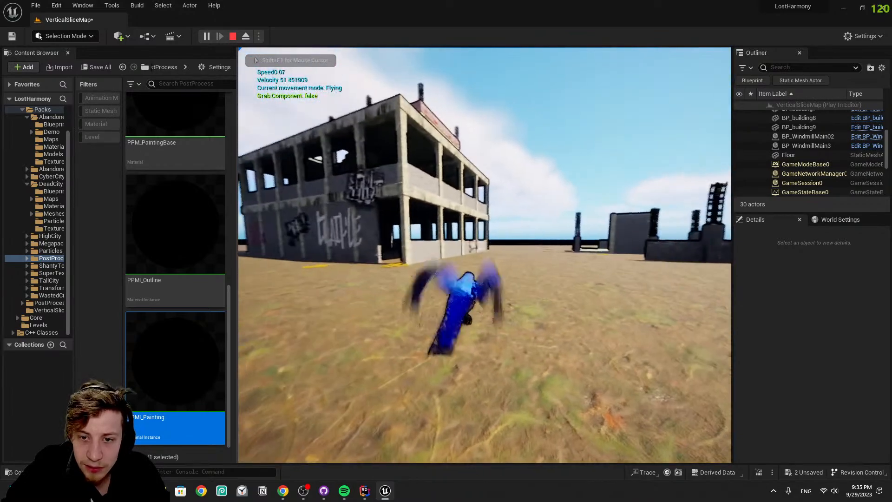
key("w")
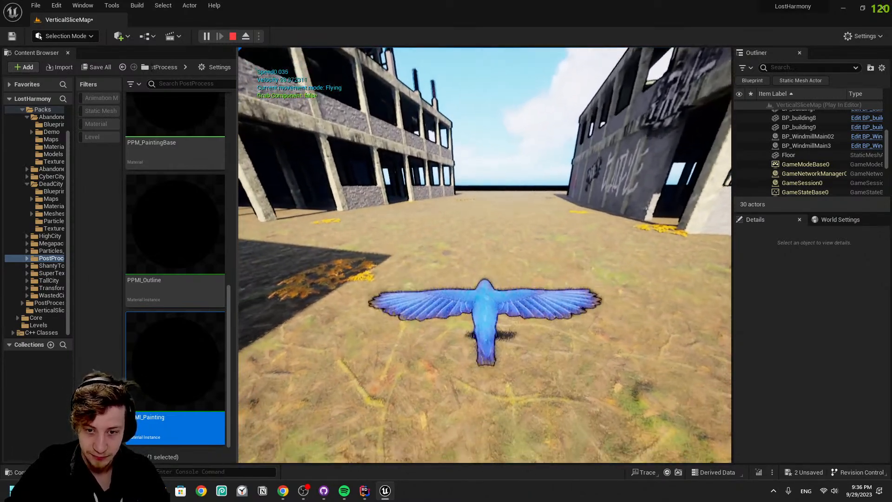
key("w")
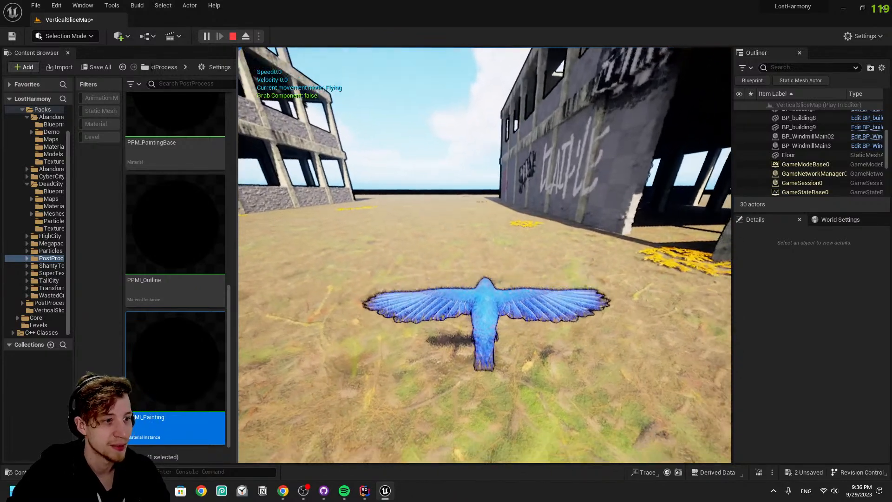
key("Escape")
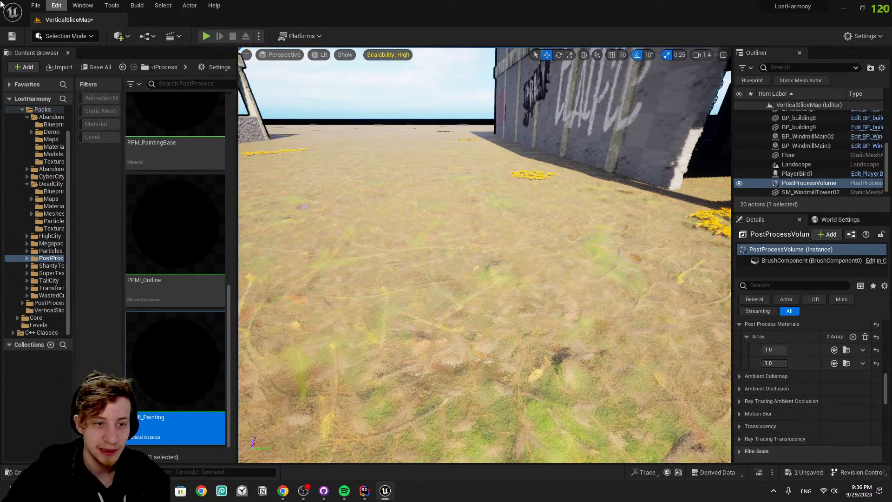
Save the modified PlayerBird and VerticalSliceMap assets
left_click(97, 68)
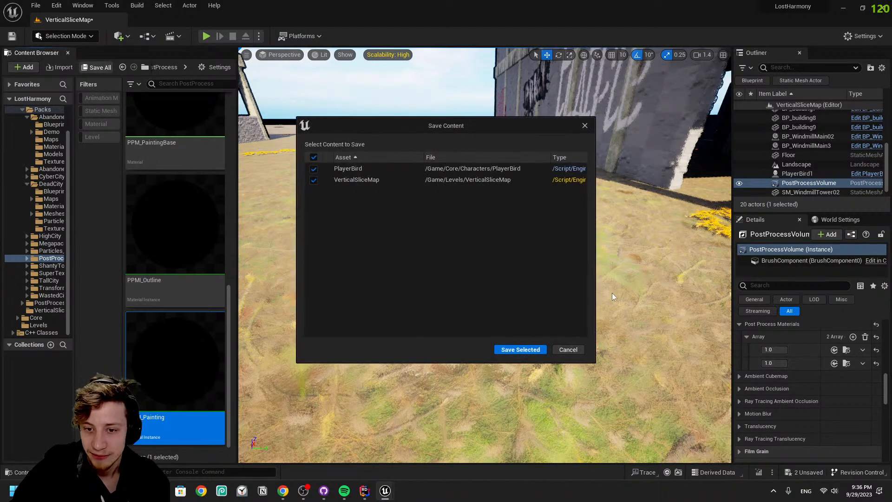
left_click(526, 353)
View the level from high above and select the Landscape actor
key("s")
scroll(409, 304, "up", 5)
right_click_drag(410, 303, 528, 376)
key("s")
key("w")
left_click(409, 304)
Switch the editor to Landscape mode and activate the Splines tool
left_click(60, 35)
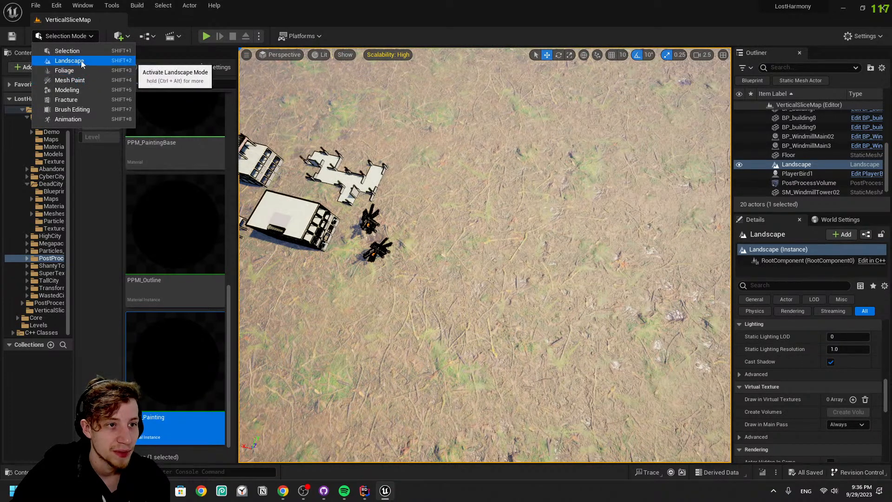
left_click(69, 61)
left_click(69, 69)
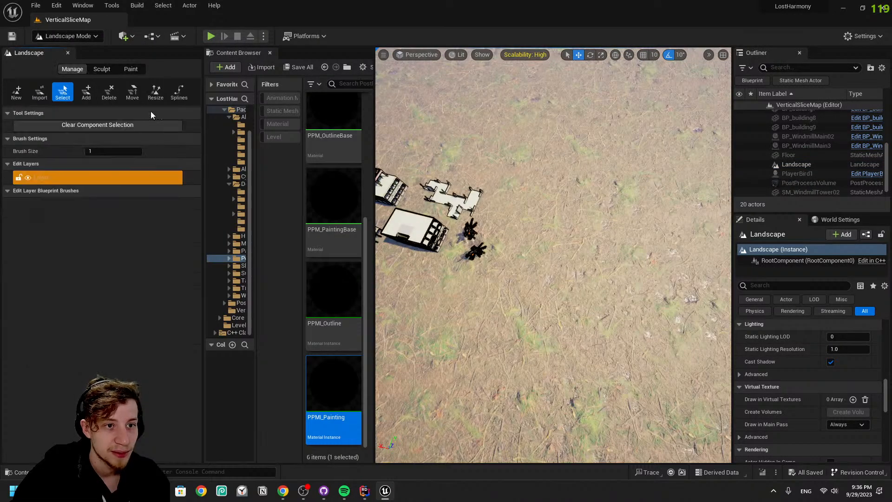
left_click(179, 92)
right_click_drag(552, 255, 423, 306)
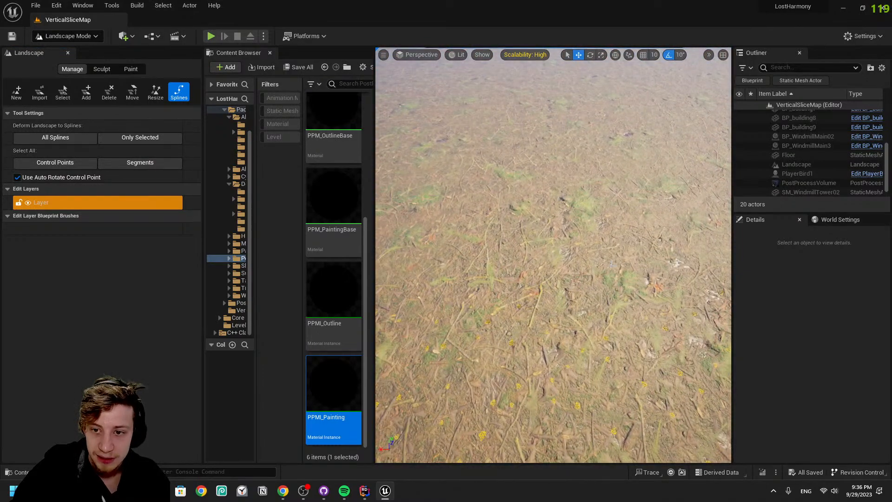
Create a second landscape edit layer and rename it Path
left_click(680, 252, "ctrl")
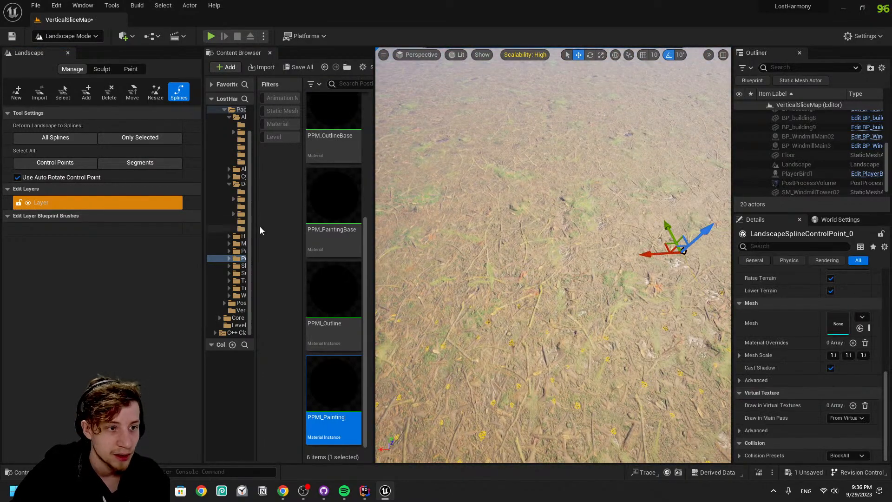
key("ctrl+z")
right_click(50, 205)
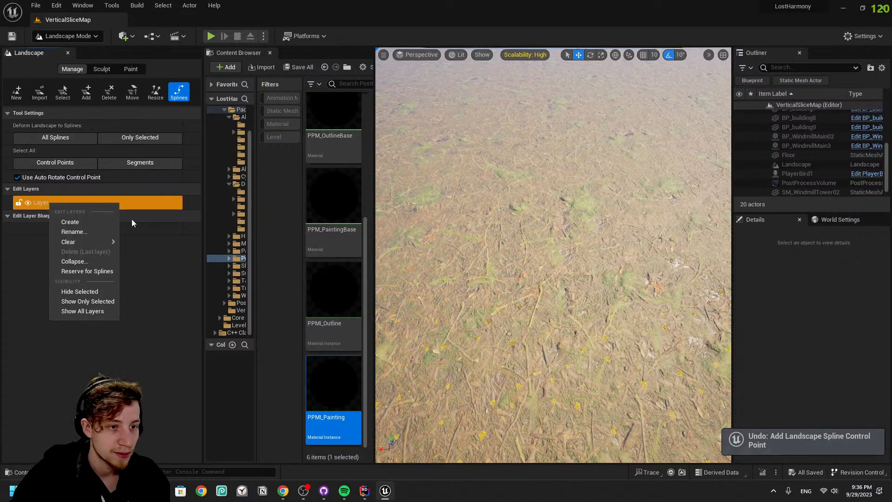
left_click(90, 223)
right_click(46, 204)
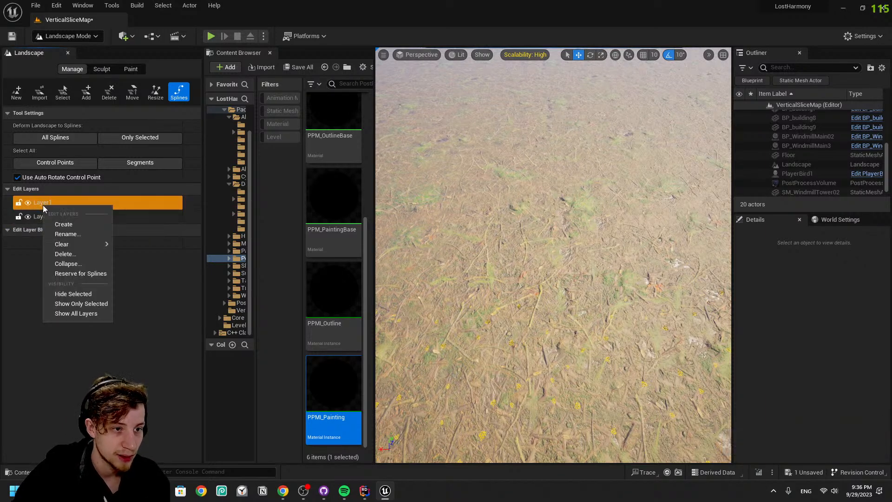
left_click(68, 233)
type("path")
key("ctrl+a")
type("Path")
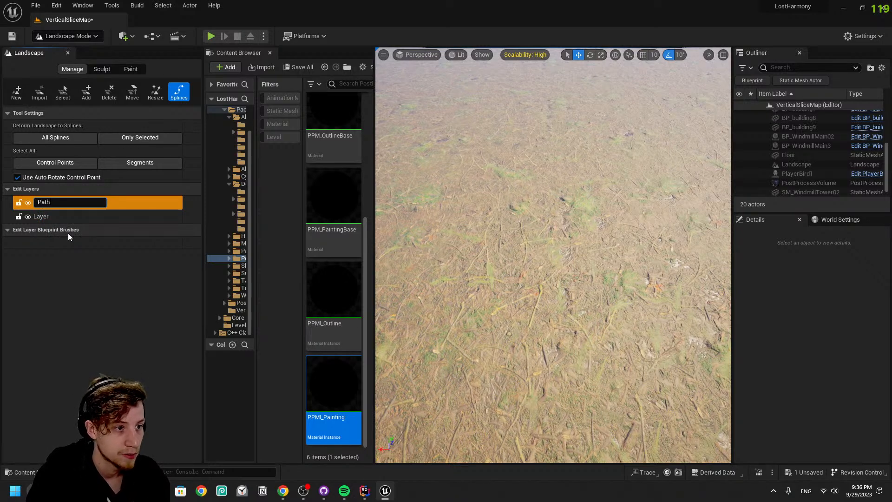
key("Return")
Reserve the Path layer for landscape splines, accepting that its content is cleared
right_click(55, 201)
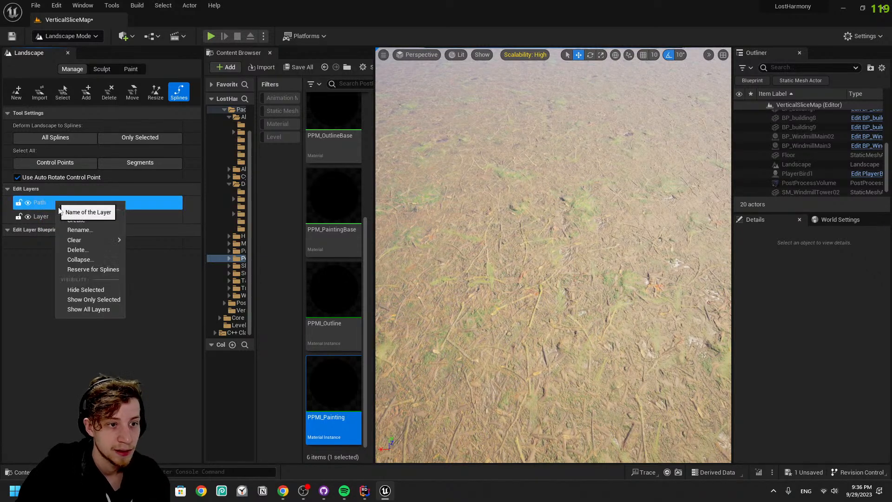
left_click(109, 271)
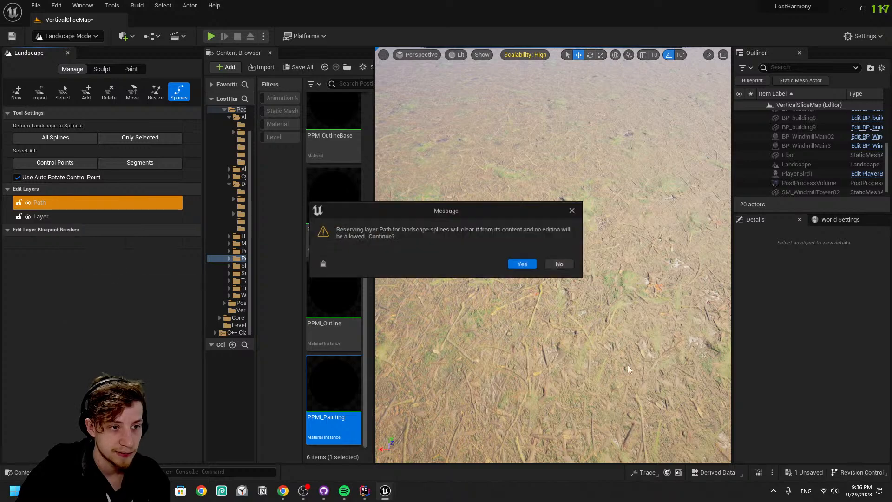
left_click(521, 266)
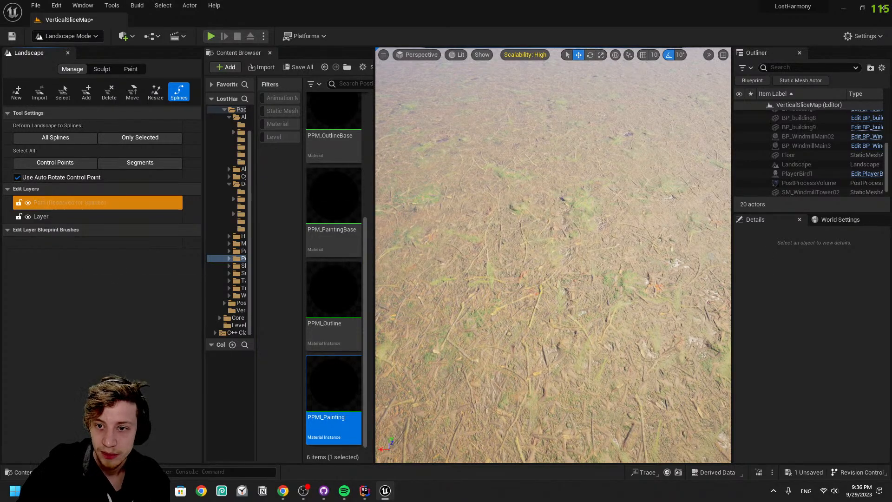
Place two control points on the open ground to create a landscape spline segment
left_click(711, 254, "ctrl")
right_click_drag(711, 255, 560, 171)
key("a")
key("q")
key("e")
key("q")
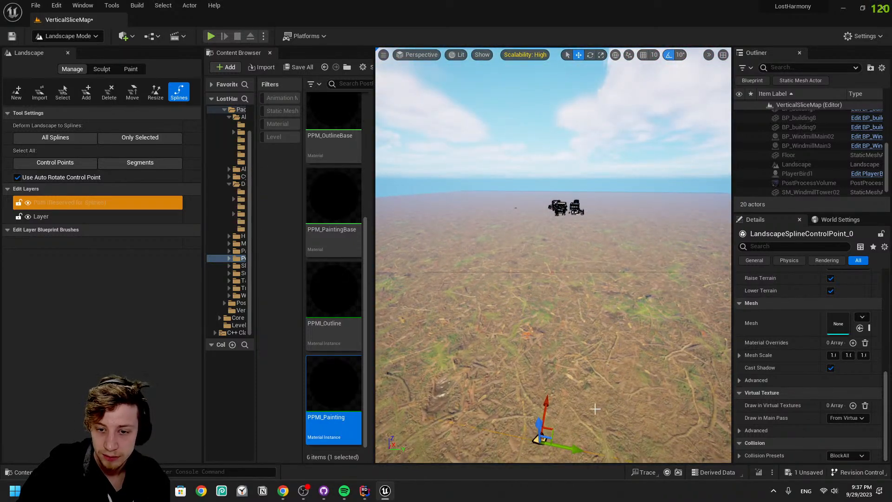
left_click(596, 399, "ctrl")
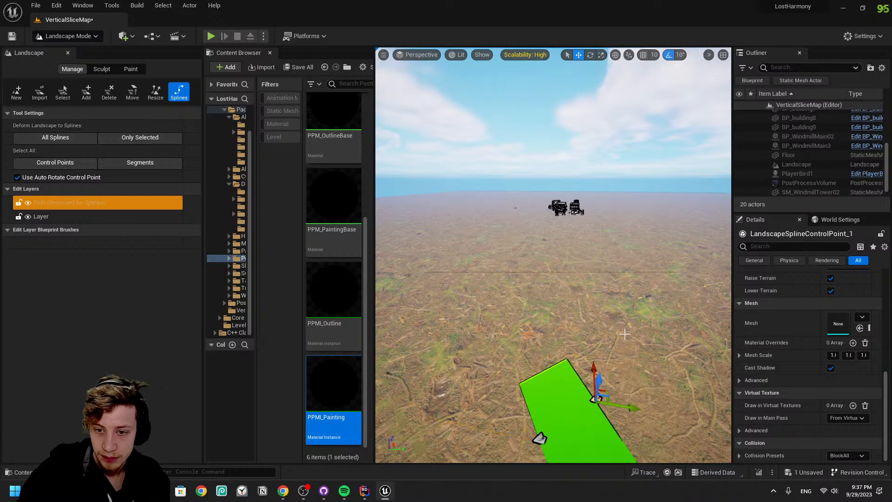
Select all connected control points and set their half-width to 300
scroll(831, 325, "up", 10)
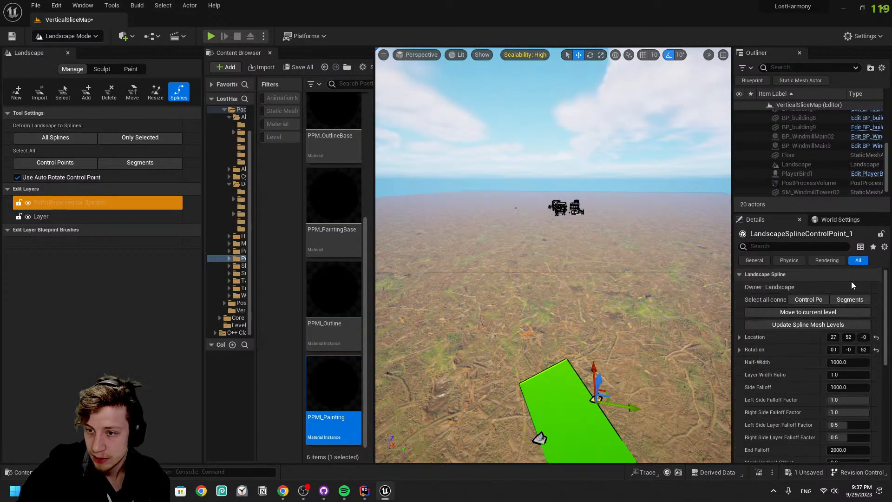
left_click(822, 299)
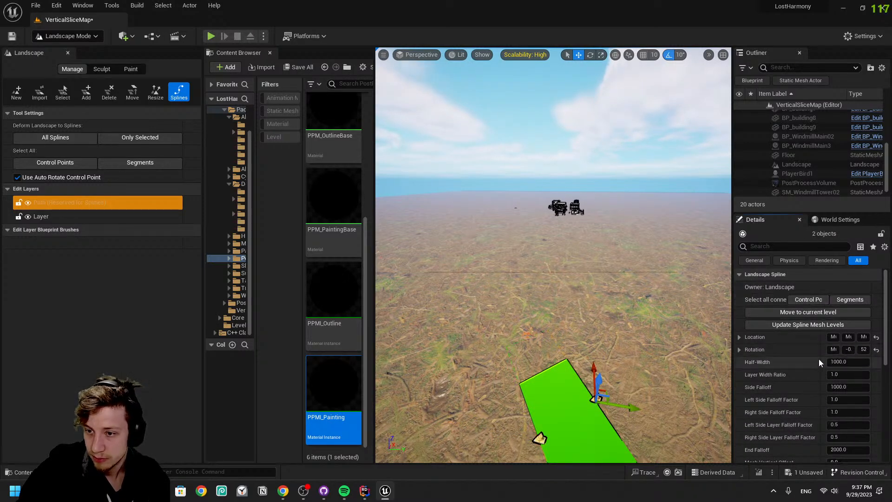
left_click_drag(733, 357, 609, 360)
type("300")
key("Return")
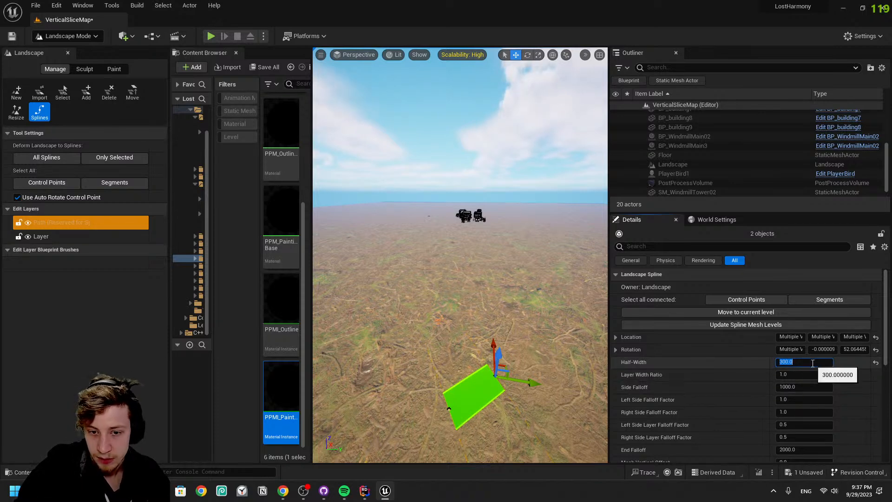
Extend the narrow spline with two more control points, curving it back toward the buildings
right_click_drag(552, 370, 539, 397)
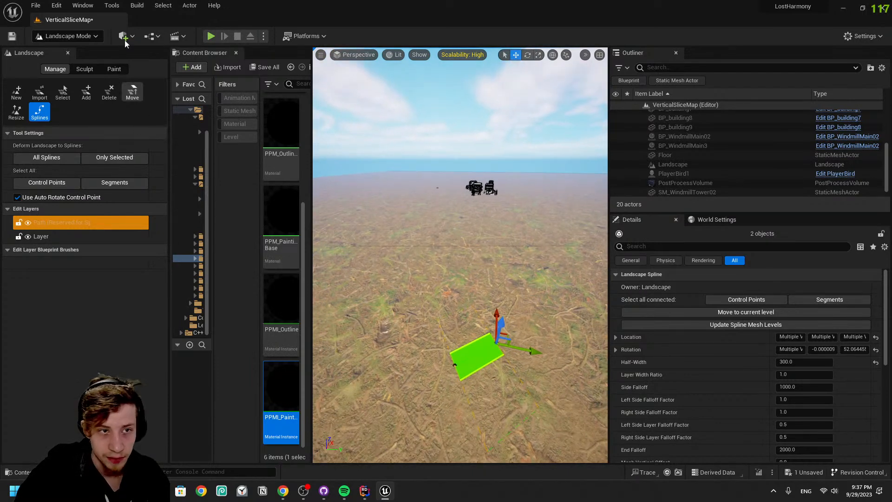
left_click(547, 306, "ctrl")
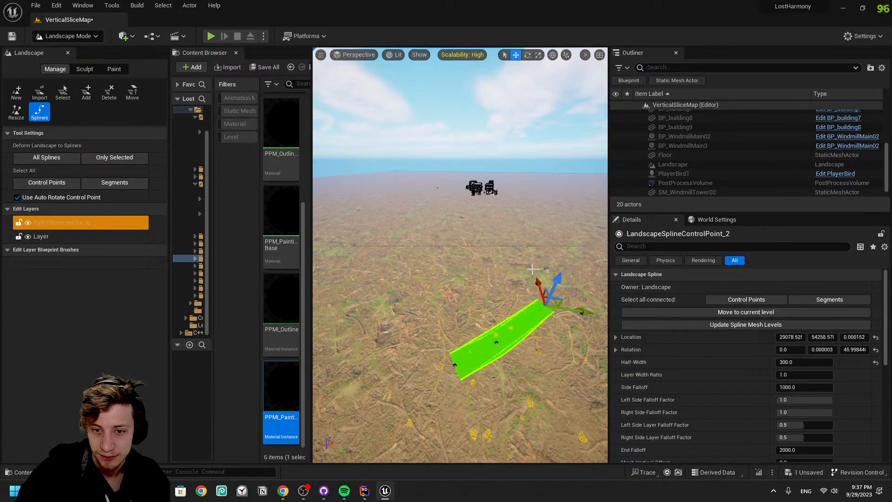
left_click(529, 254, "ctrl")
Move the narrow spline's first control point farther back, away from the buildings
left_click(492, 344)
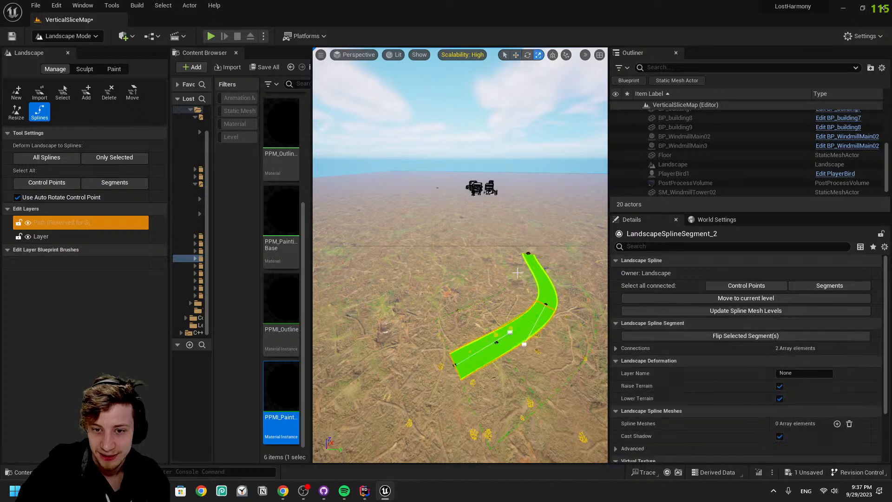
left_click(529, 254)
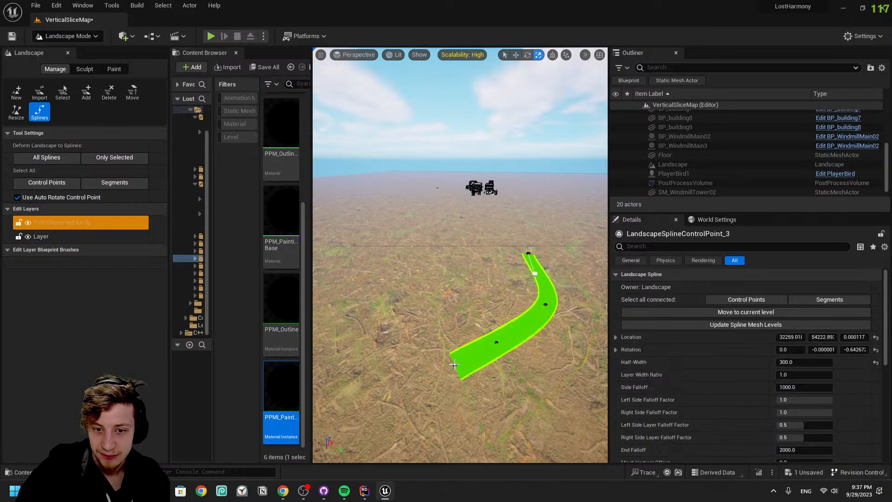
right_click_drag(480, 284, 539, 316)
key("w")
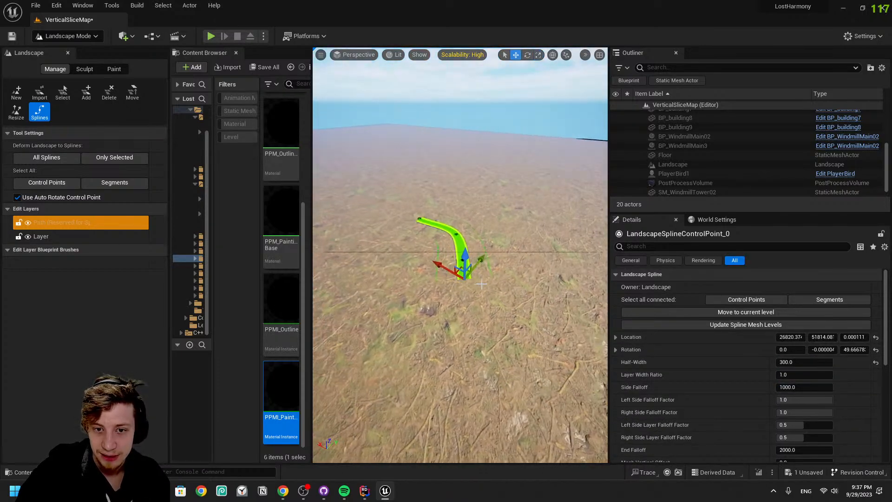
left_click_drag(447, 271, 489, 295)
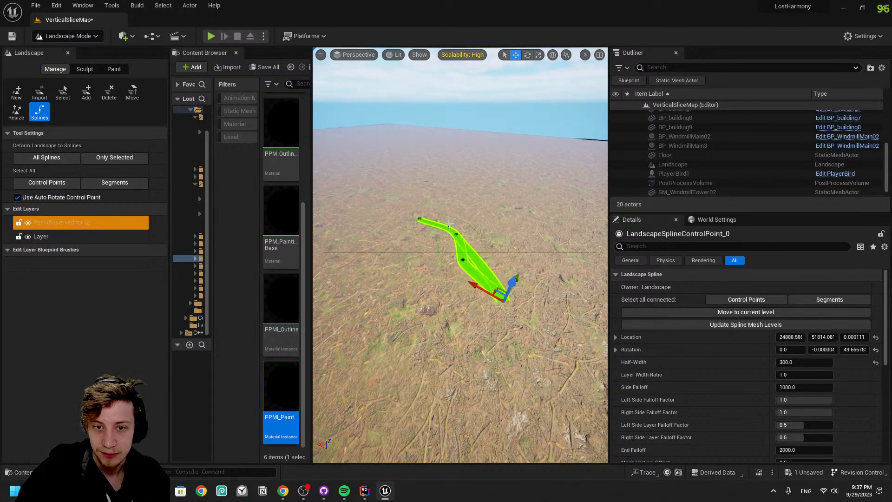
Delete the control point that kinks the spline between its start and the bend
left_click(456, 234)
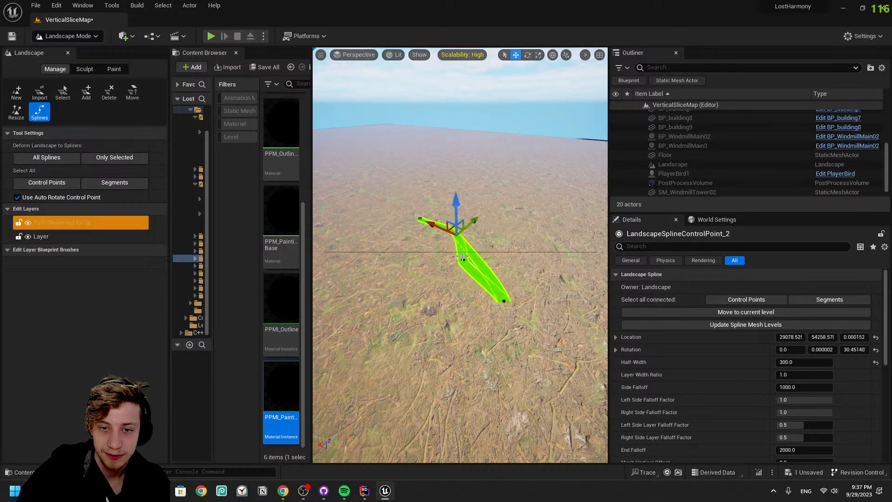
key("Delete")
left_click(453, 261)
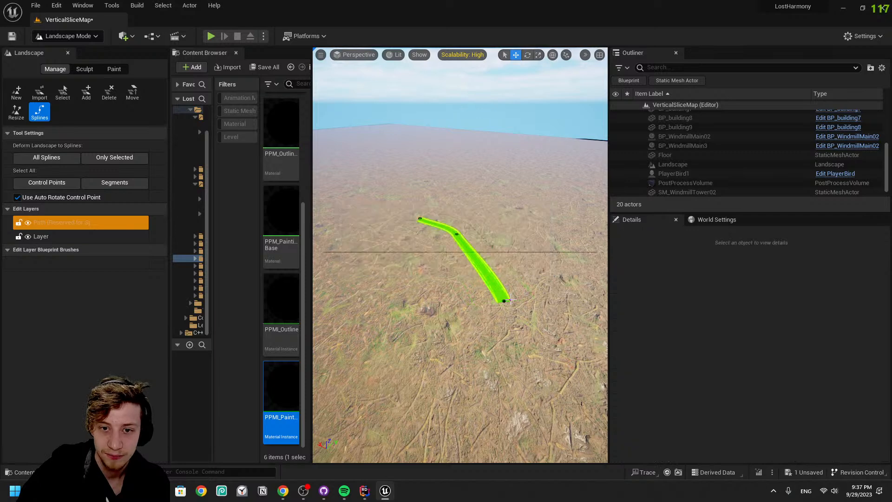
Move the spline's start control point farther out and shift the control point at its bend
left_click(504, 300)
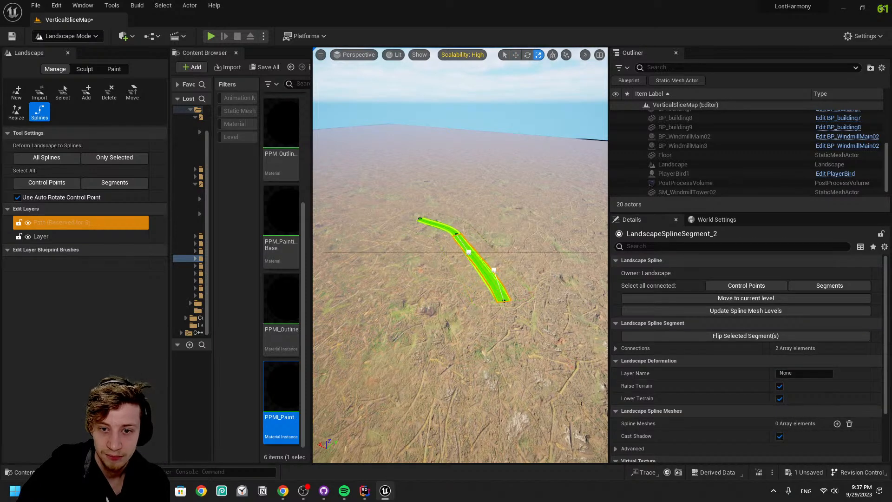
left_click(504, 300)
left_click_drag(495, 298, 535, 325)
left_click(456, 234)
left_click_drag(445, 231, 519, 235)
Delete the spline's remaining control points and segment to clear the ground
key("Delete")
left_click(487, 290)
left_click(420, 217, "ctrl")
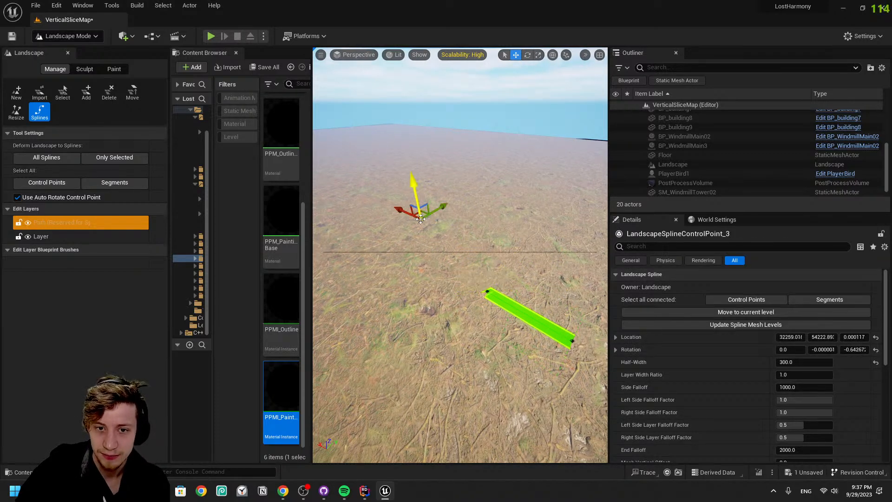
key("Delete")
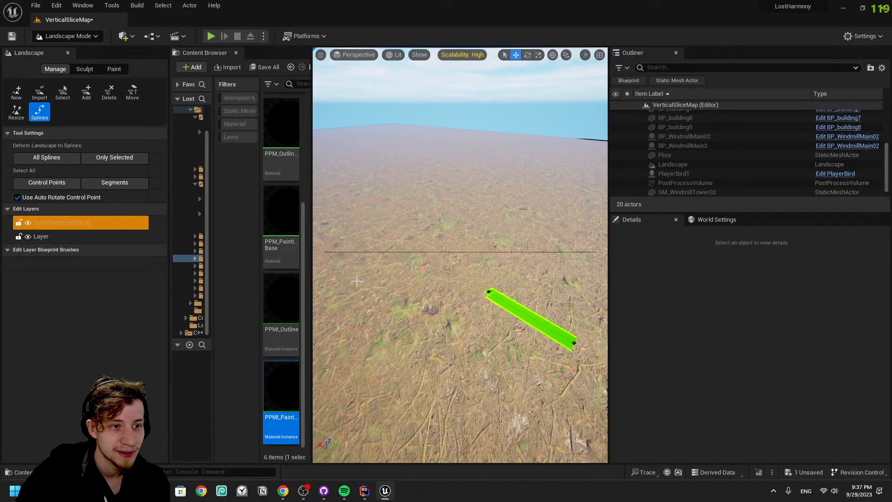
right_click_drag(426, 298, 499, 303)
scroll(426, 298, "up", 3)
left_click(423, 280)
key("Delete")
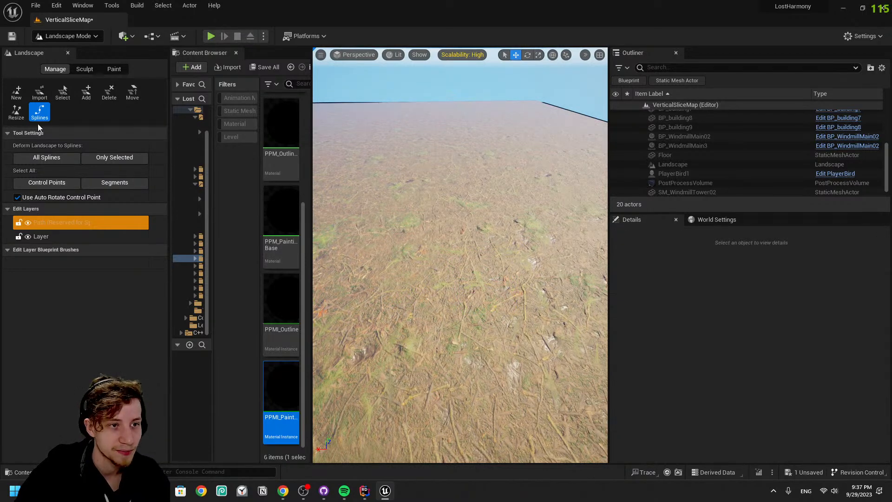
Place two control points for a new spline segment at the default width, and undo the last move of its second point
left_click(551, 263, "ctrl")
left_click(408, 269, "ctrl")
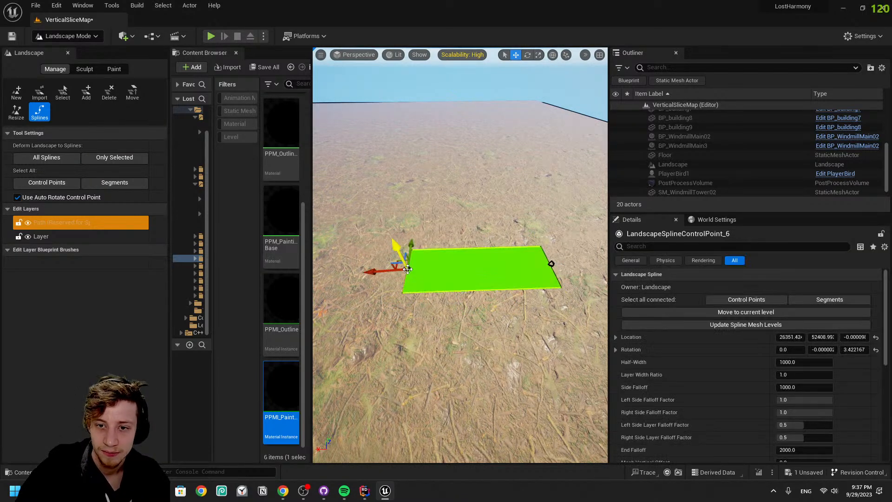
left_click_drag(366, 272, 390, 209)
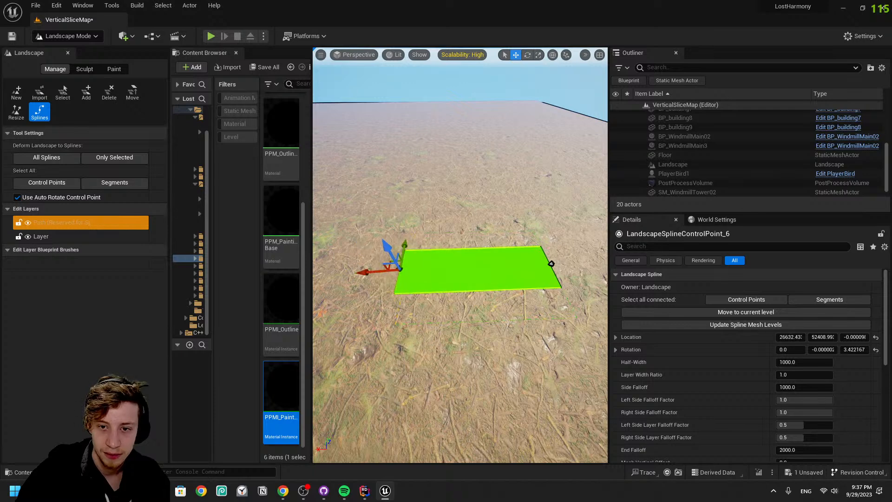
key("ctrl+z")
Adjust the new segment's first control point and save the level
left_click(551, 264)
left_click_drag(540, 244, 514, 260)
left_click(407, 268)
right_click_drag(406, 268, 295, 266)
key("ctrl+s")
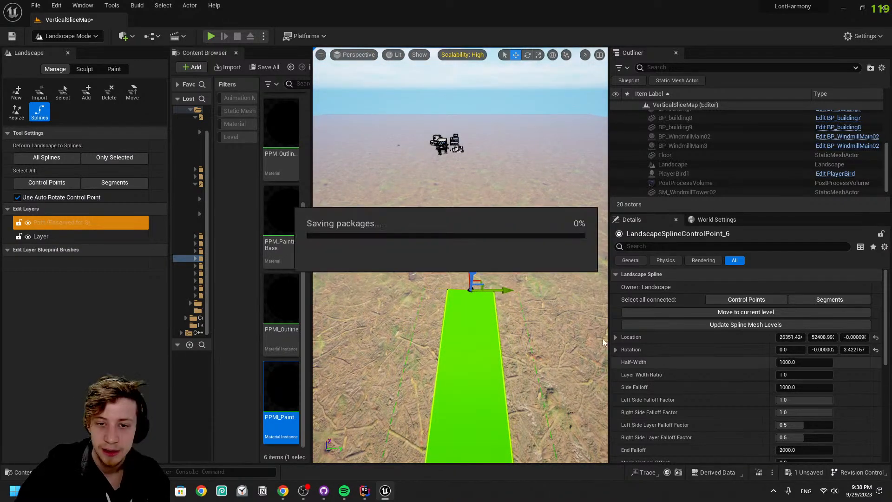
Extend the spline from its end toward the buildings with additional control points and shift them into a winding course
left_click_drag(470, 267, 486, 170, "alt")
key("ctrl+z")
right_click_drag(486, 170, 488, 220)
key("w")
left_click_drag(522, 215, 475, 190)
right_click_drag(475, 189, 460, 172)
key("s")
left_click_drag(524, 301, 603, 329)
left_click_drag(563, 308, 540, 202)
left_click_drag(603, 240, 553, 211)
Rotate the control point before the spline's end to about 4.76 degrees to smooth the path
key("a")
right_click_drag(552, 211, 598, 185)
key("w")
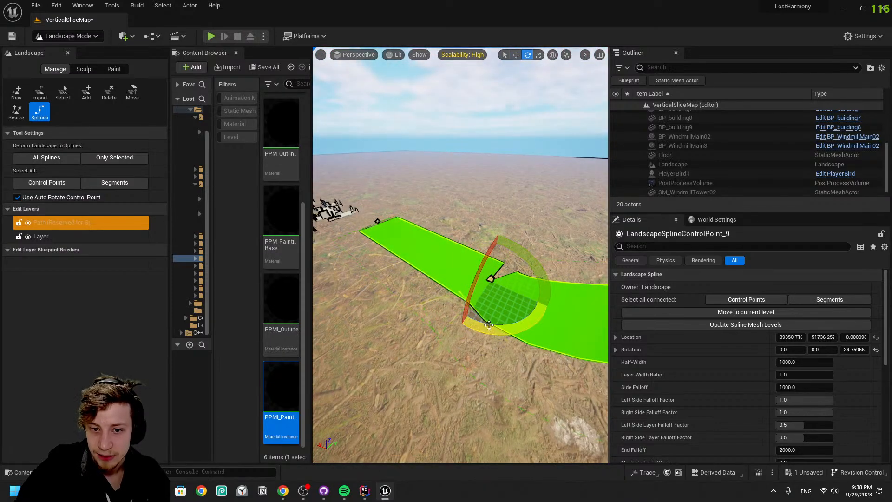
left_click_drag(437, 280, 436, 281)
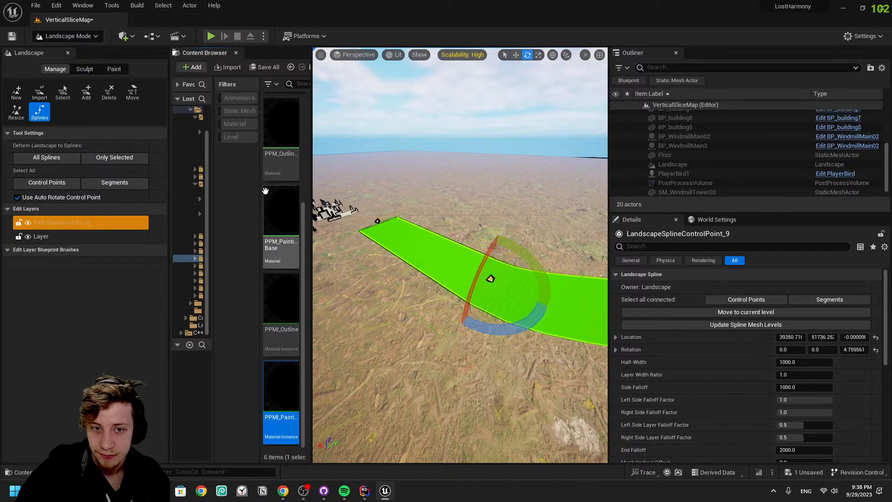
Move the spline's end control point to the building group, at about X 46513, Y 50806, without keeping a duplicate point
key("w")
right_click_drag(399, 228, 341, 220)
right_click_drag(498, 291, 498, 296)
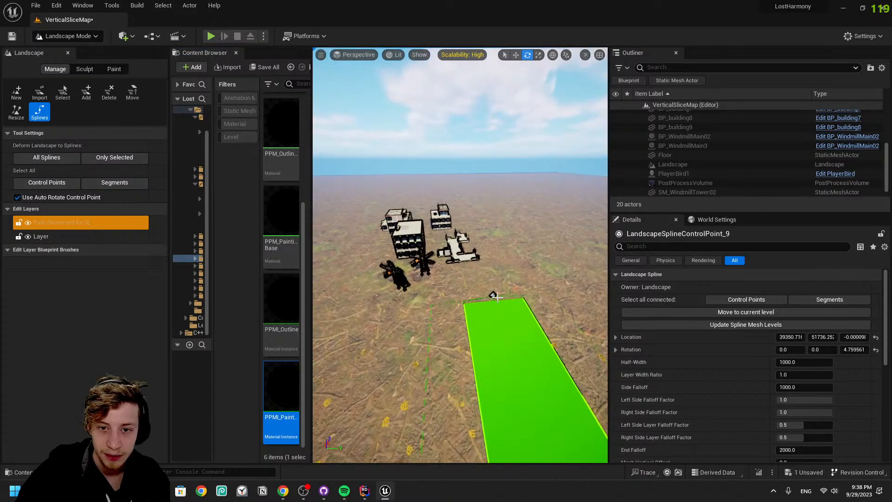
left_click_drag(502, 295, 446, 291)
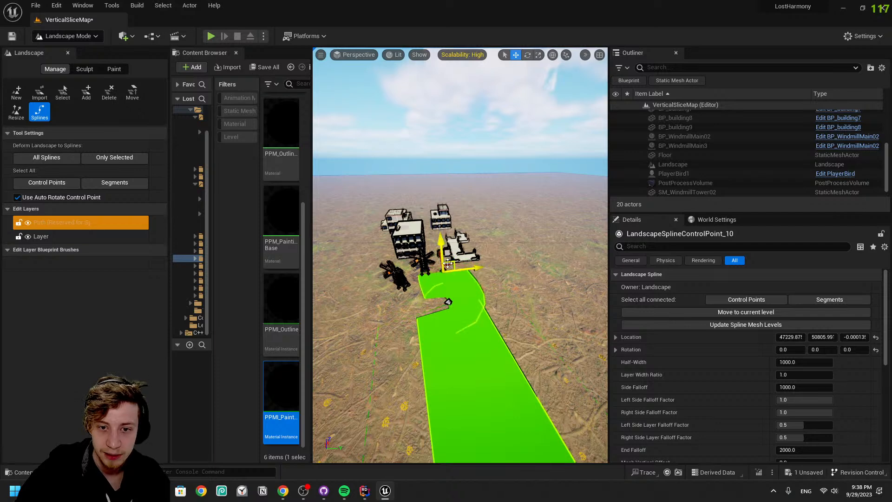
key("ctrl+z")
left_click_drag(442, 282, 436, 267)
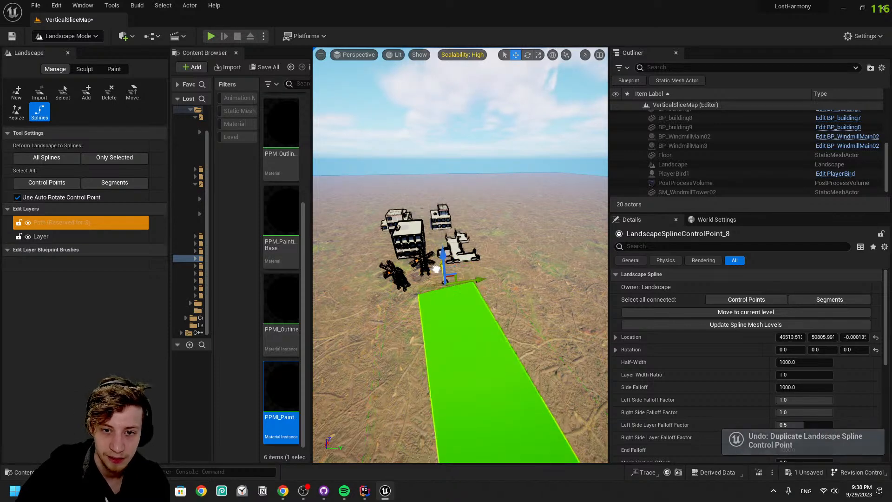
Shift the control point next to the spline's start sideways to curve the beginning of the path
key("w")
right_click_drag(436, 274, 475, 273)
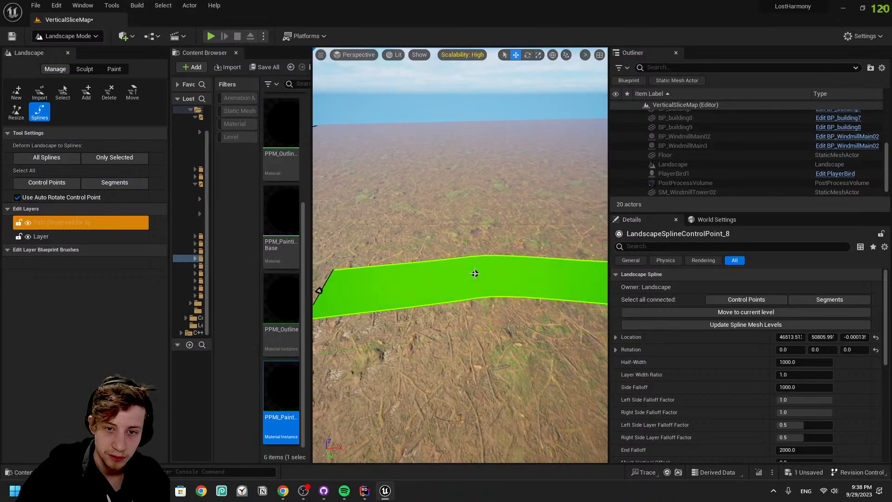
left_click_drag(508, 313, 497, 292)
right_click_drag(497, 293, 435, 276)
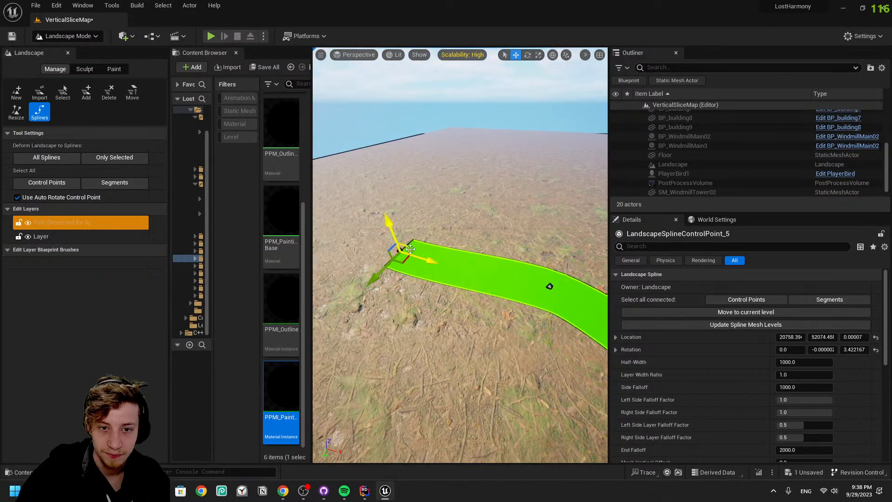
Adjust the middle control point's position and rotate it to about 26.9 degrees to round the bend
right_click_drag(461, 248, 565, 227)
left_click_drag(433, 269, 441, 268)
key("e")
mouse_move(422, 322)
left_mouse_down()
mouse_move(411, 316)
mouse_move(434, 322)
left_mouse_up()
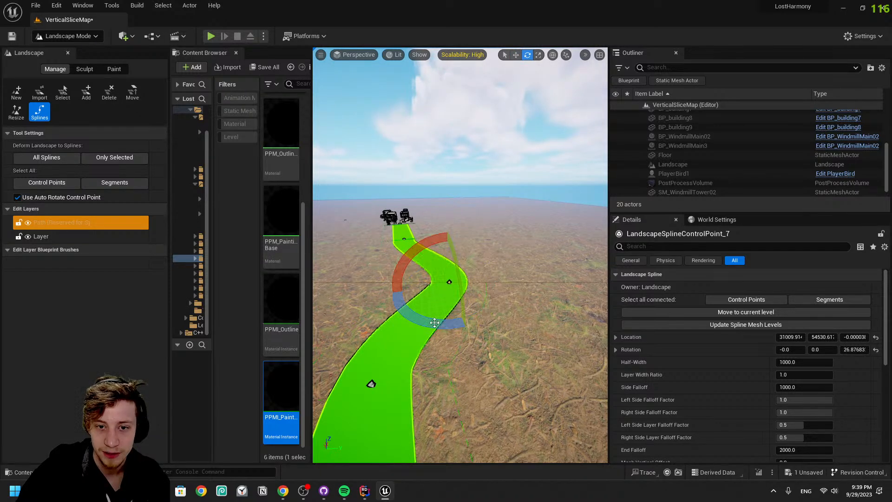
Rotate the spline's second-to-last control point to about 24.76 degrees and delete the end control point at the buildings
left_click(404, 239)
left_click_drag(436, 256, 405, 262)
right_click_drag(405, 262, 410, 299)
key("w")
right_click_drag(437, 158, 465, 164)
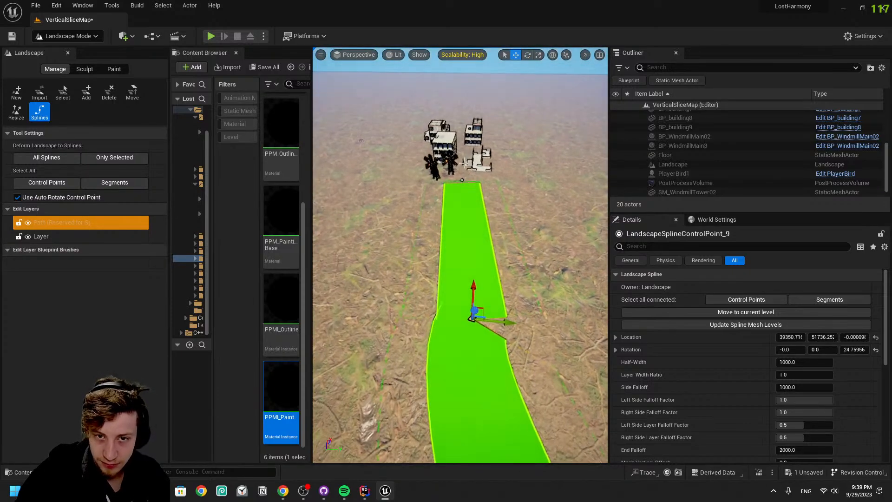
key("Delete")
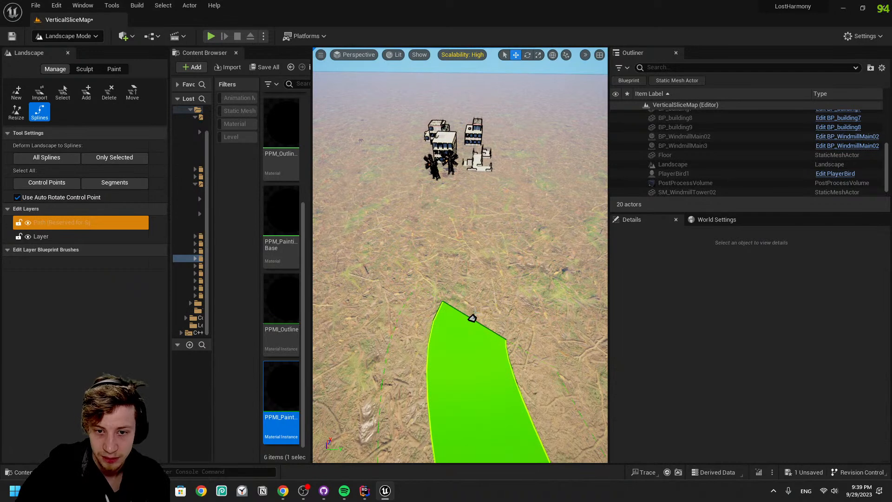
Extend the spline from its last control point to a new end point at about X 44987, Y 51140, rotated to -10 degrees
left_click(472, 318)
left_click_drag(474, 296, 464, 261)
key("ctrl+z")
left_click_drag(473, 297, 460, 176, "alt")
key("e")
left_click_drag(452, 225, 487, 198)
key("w")
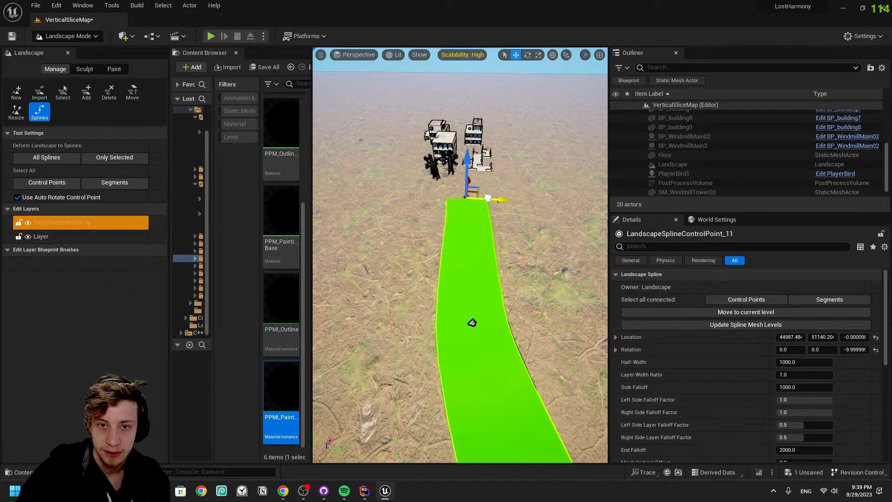
Shift the control point at about X 27092 sideways along Y and save the map
right_click_drag(488, 200, 551, 176)
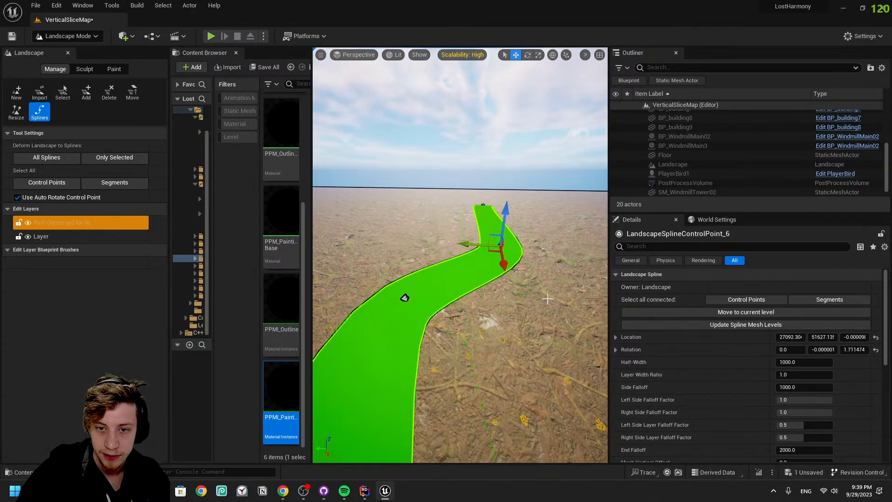
left_click_drag(469, 244, 500, 244)
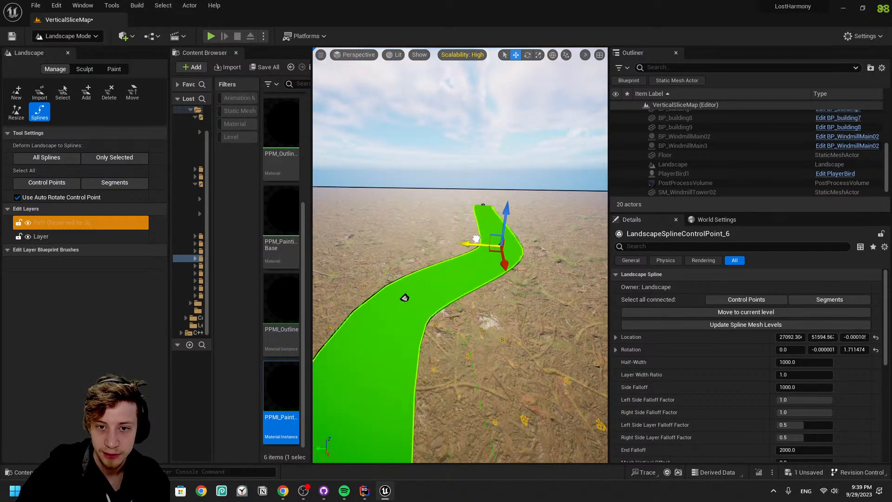
key("ctrl+s")
Move the neighbouring bend control point to about X 32621 and rotate it to about -8.87 degrees to smooth the curve
left_click(407, 297)
right_click_drag(415, 291, 443, 268)
left_click_drag(446, 247, 414, 248)
key("e")
right_click_drag(540, 268, 593, 311)
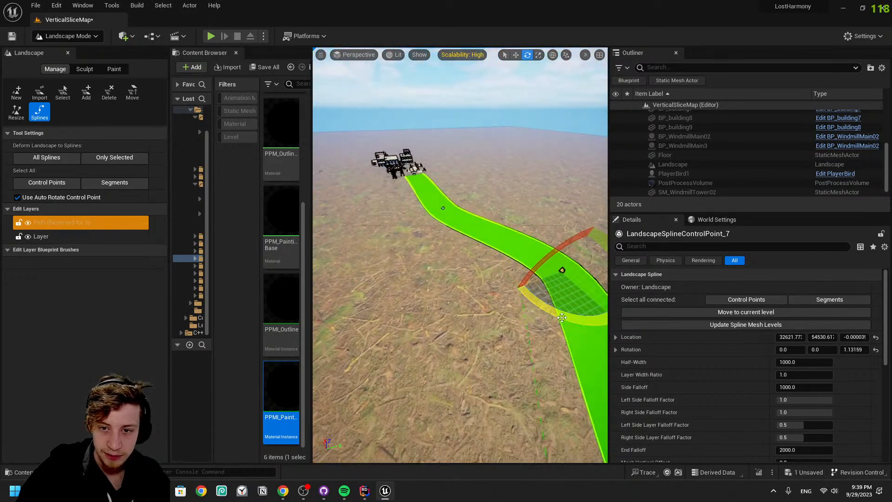
left_click_drag(562, 316, 539, 320)
Fine-tune the same bend control point's position to about X 32119, Y 54283, and save the map
mouse_move(573, 276)
right_mouse_down()
mouse_move(606, 266)
mouse_move(573, 276)
right_mouse_up()
key("w")
left_click_drag(573, 276, 601, 284)
key("ctrl+s")
right_click_drag(601, 284, 579, 246)
key("w")
key("w")
mouse_move(470, 309)
right_mouse_down()
mouse_move(471, 359)
mouse_move(457, 344)
right_mouse_up()
key("w")
key("s")
key("ctrl+s")
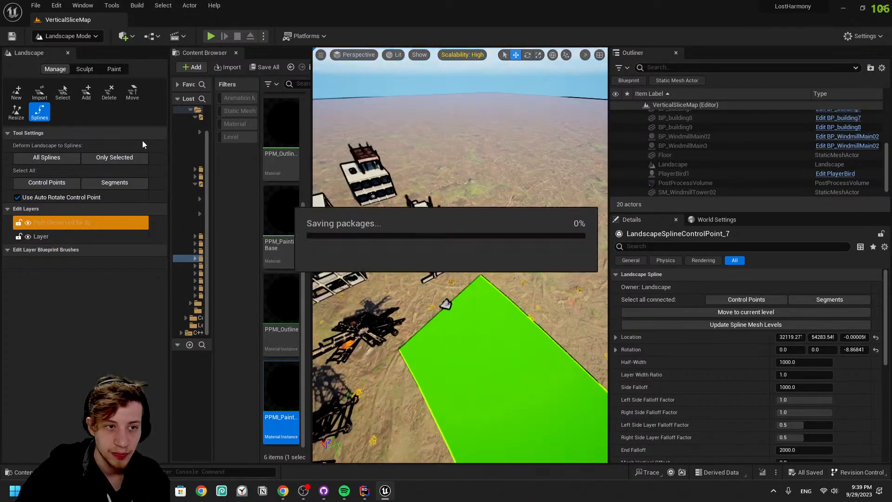
Create a new landscape edit layer for sculpting and name it OutsideHills
left_click(84, 69)
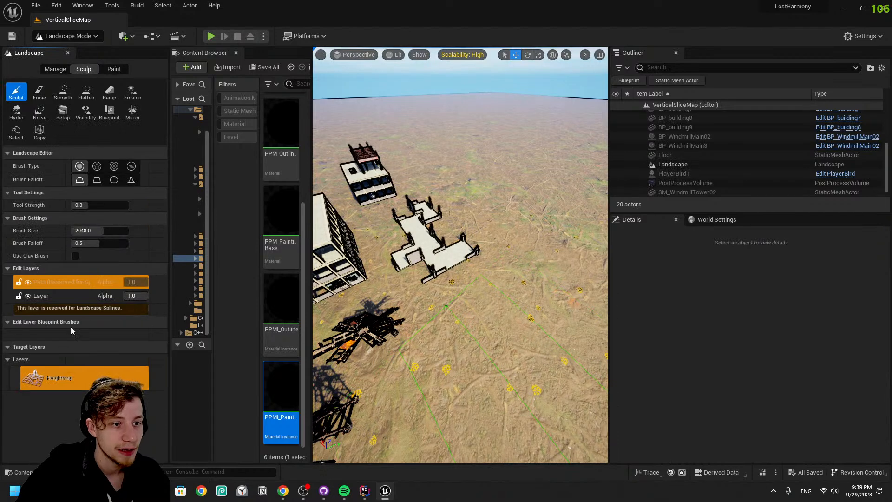
right_click(53, 277)
left_click(90, 296)
left_click(46, 283)
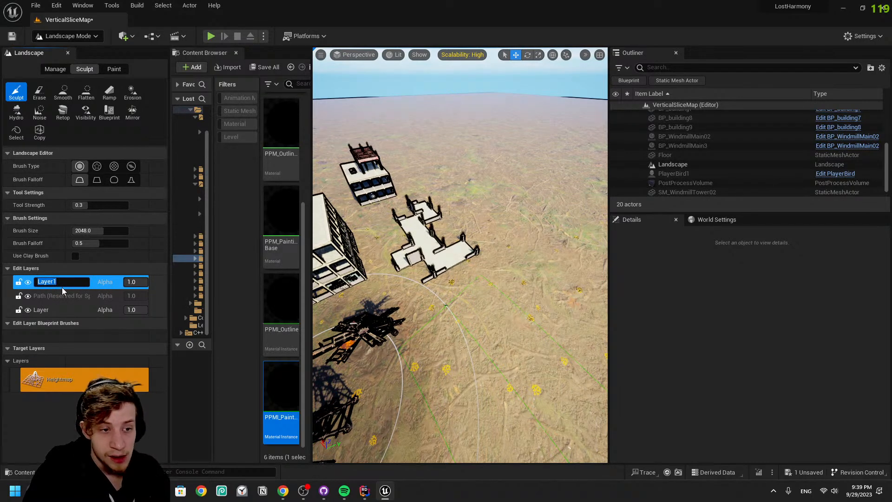
type("Outsid")
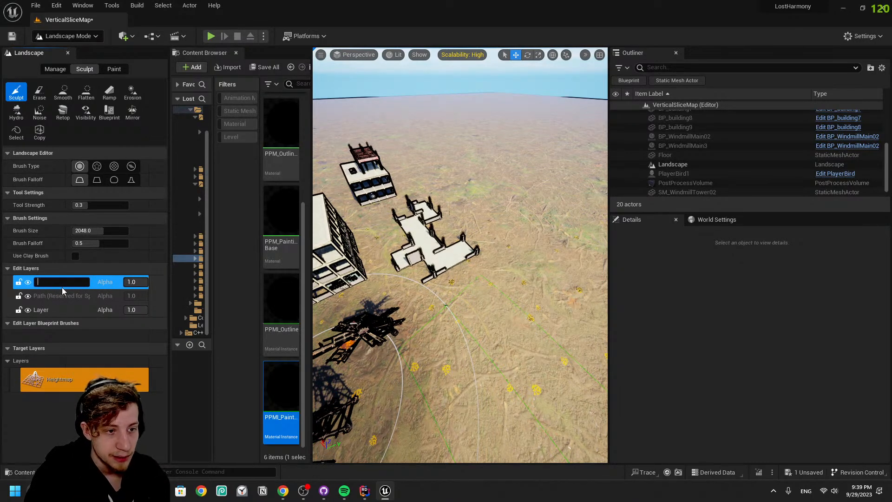
type("eHills")
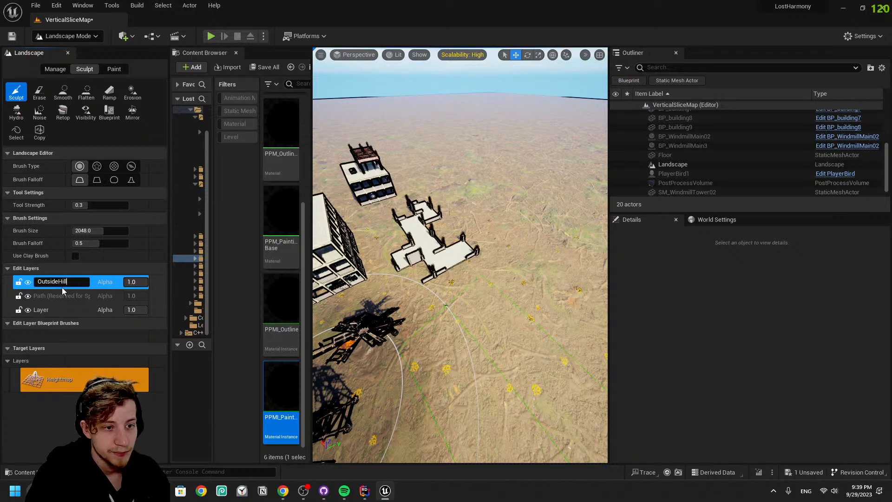
key("Return")
Set the sculpt brush size to 8192 for shaping large hills on the OutsideHills layer
key("s")
right_click_drag(436, 241, 360, 227)
key("w")
right_click_drag(498, 255, 418, 232)
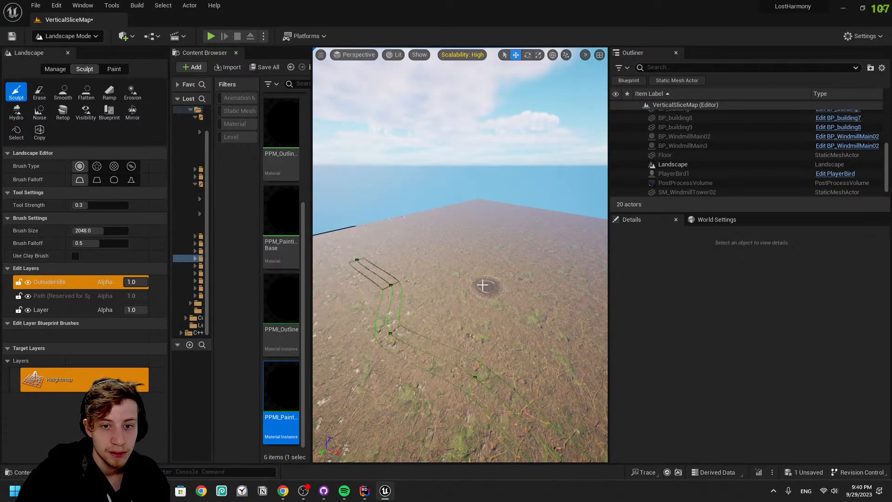
left_click(102, 220)
left_click(99, 221)
left_click_drag(99, 231, 128, 230)
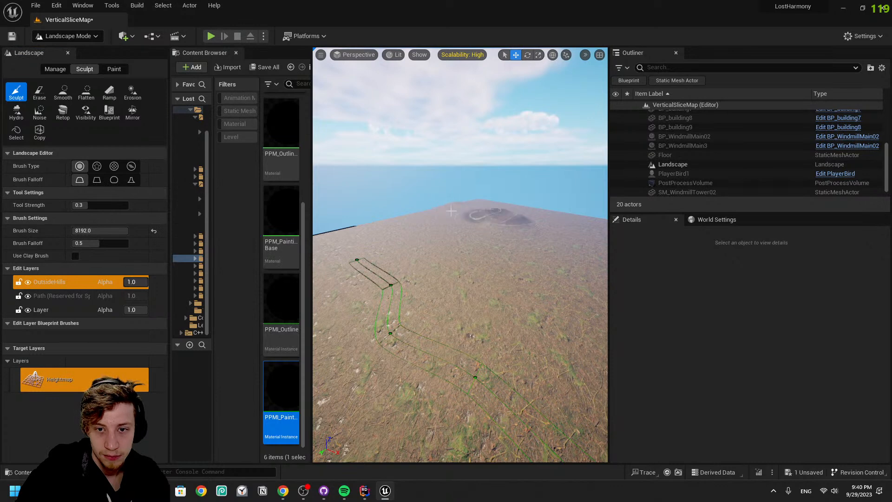
key("ctrl+z")
mouse_move(412, 226)
left_mouse_down()
mouse_move(495, 267)
mouse_move(488, 319)
left_mouse_up()
key("ctrl+z")
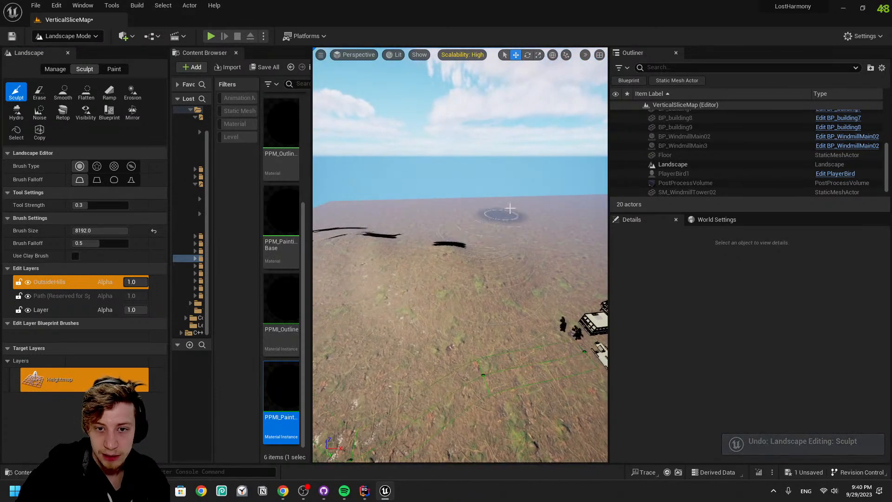
Sculpt a chain of raised hills along the landscape's far edge, beyond the building group
left_click_drag(447, 227, 377, 222)
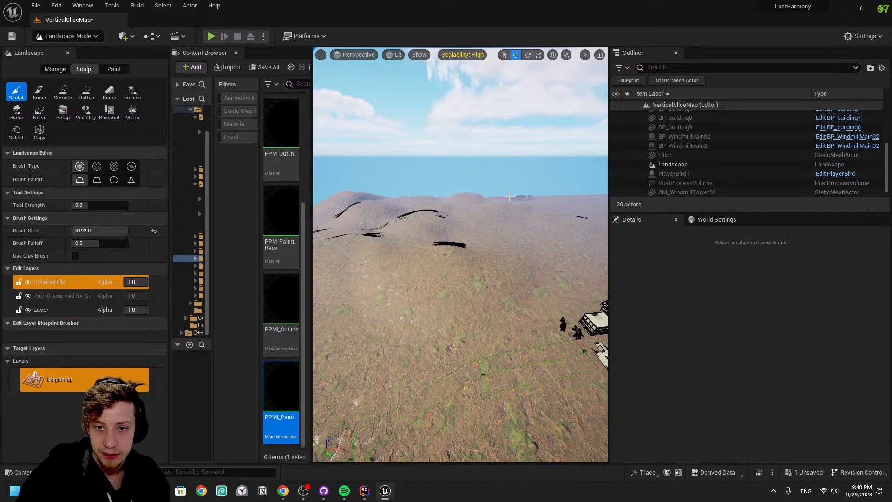
key("w")
right_click_drag(525, 212, 504, 204)
left_click_drag(403, 214, 400, 214)
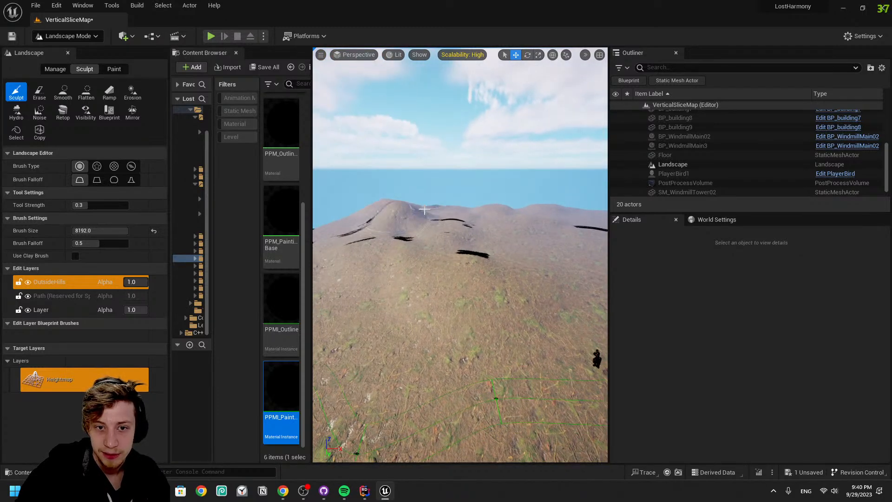
mouse_move(504, 222)
left_mouse_down()
mouse_move(418, 233)
mouse_move(433, 213)
mouse_move(488, 235)
left_mouse_up()
right_click_drag(510, 203, 514, 221)
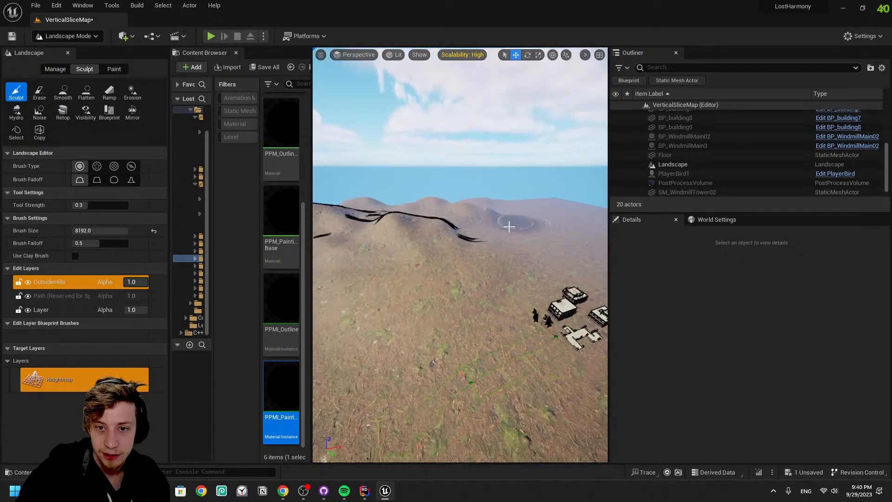
right_click_drag(437, 181, 515, 165)
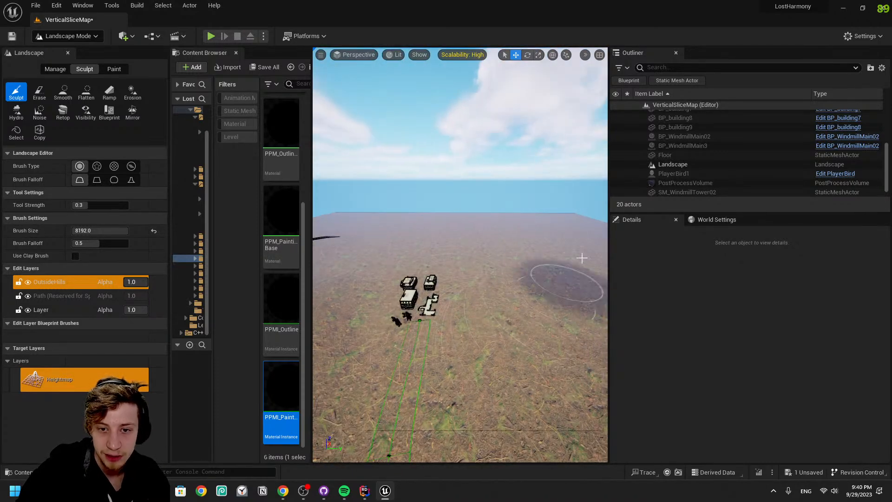
Raise more hills along the landscape's outer edges around the buildings and on the open ground beside the path
right_click_drag(462, 235, 400, 263)
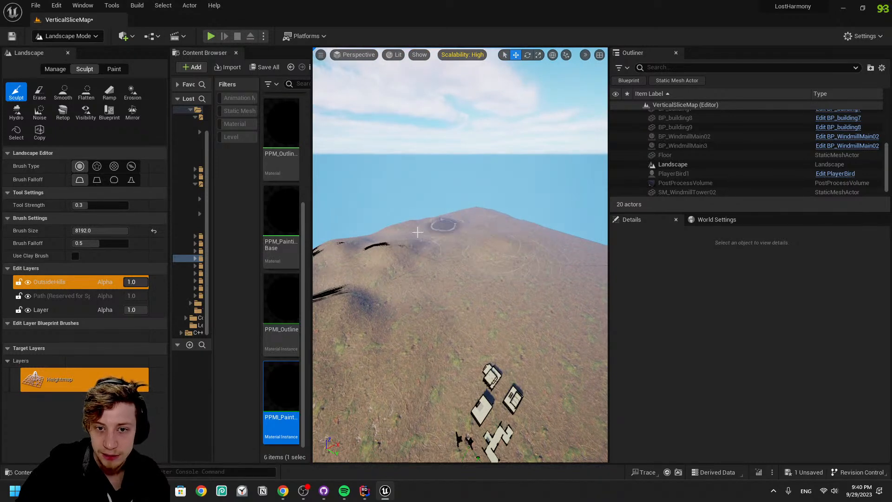
mouse_move(499, 242)
left_mouse_down()
mouse_move(514, 253)
mouse_move(408, 250)
mouse_move(447, 227)
mouse_move(511, 236)
mouse_move(641, 305)
left_mouse_up()
right_click_drag(480, 404, 548, 400)
left_click_drag(471, 397, 400, 282)
mouse_move(578, 265)
right_mouse_down()
mouse_move(641, 265)
mouse_move(655, 284)
right_mouse_up()
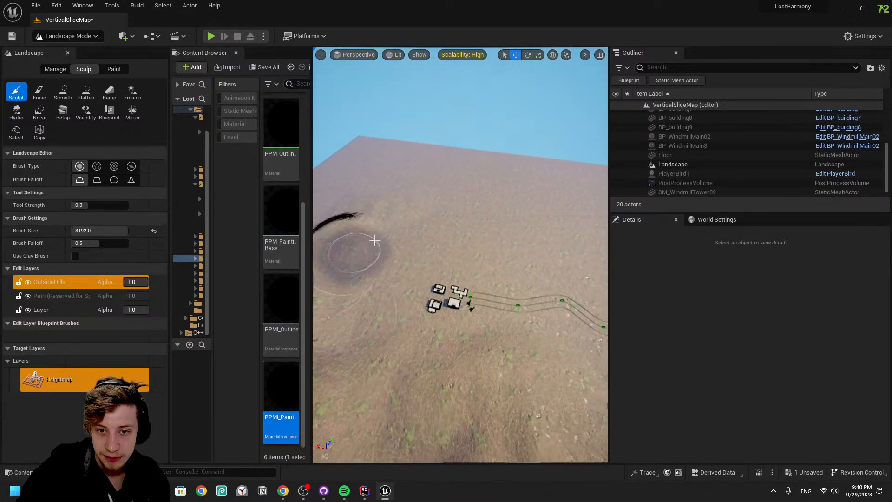
mouse_move(529, 250)
left_mouse_down()
mouse_move(400, 231)
mouse_move(506, 228)
mouse_move(424, 231)
left_mouse_up()
right_click_drag(424, 232, 344, 235)
left_click_drag(504, 191, 407, 279)
right_click_drag(488, 362, 580, 346)
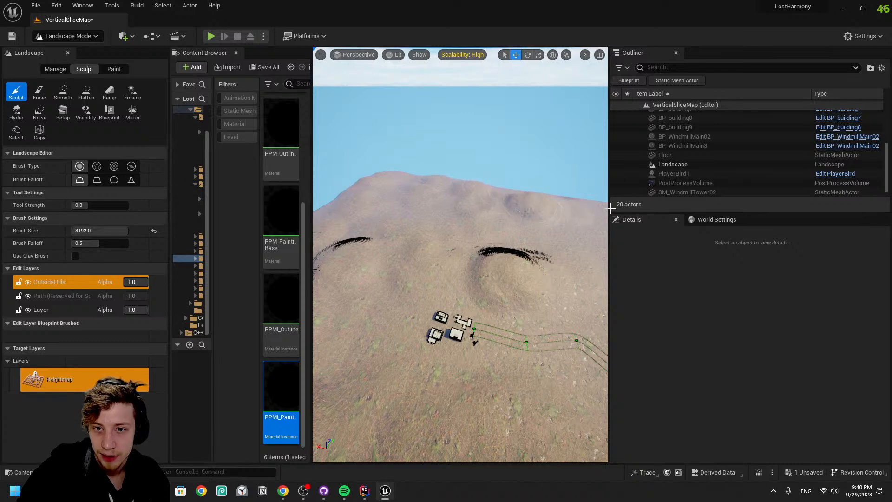
Extend the hills around the remaining landscape borders so they enclose the path and the buildings
right_click_drag(458, 225, 493, 204)
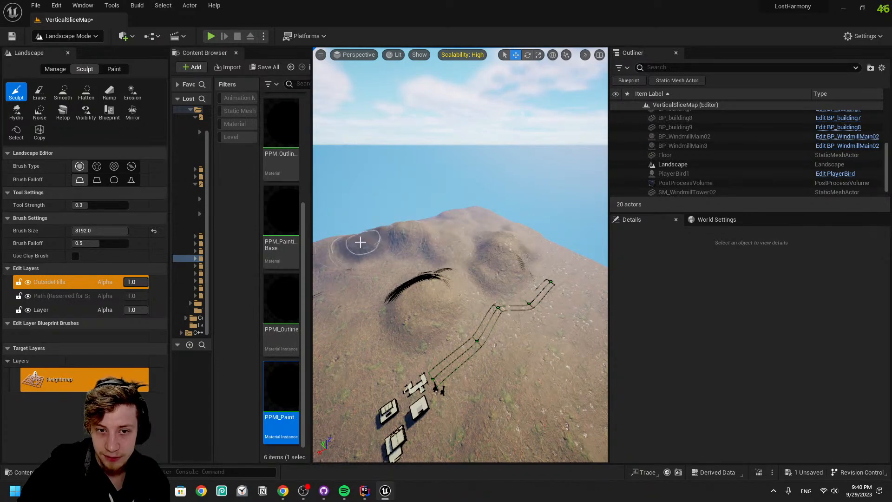
key("w")
mouse_move(486, 214)
right_mouse_down()
mouse_move(478, 193)
mouse_move(430, 187)
mouse_move(437, 234)
mouse_move(409, 261)
mouse_move(367, 277)
mouse_move(324, 275)
mouse_move(419, 309)
mouse_move(396, 311)
right_mouse_up()
key("s")
key("a")
key("w")
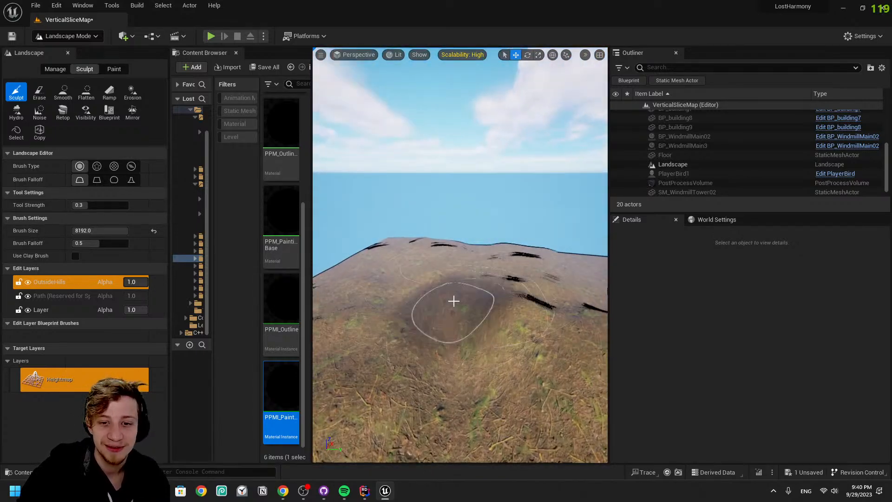
right_click_drag(479, 293, 503, 294)
right_click_drag(538, 250, 444, 291)
right_click_drag(481, 239, 467, 240)
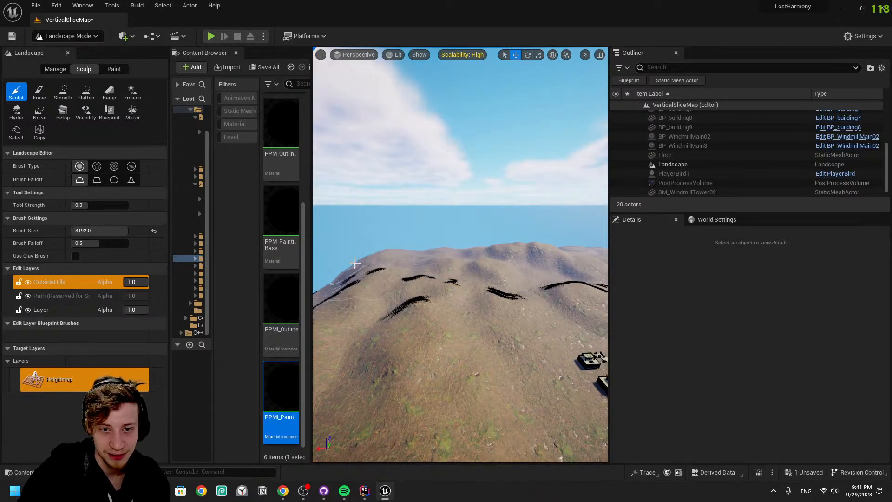
mouse_move(532, 277)
right_mouse_down()
mouse_move(604, 277)
mouse_move(599, 298)
mouse_move(528, 289)
right_mouse_up()
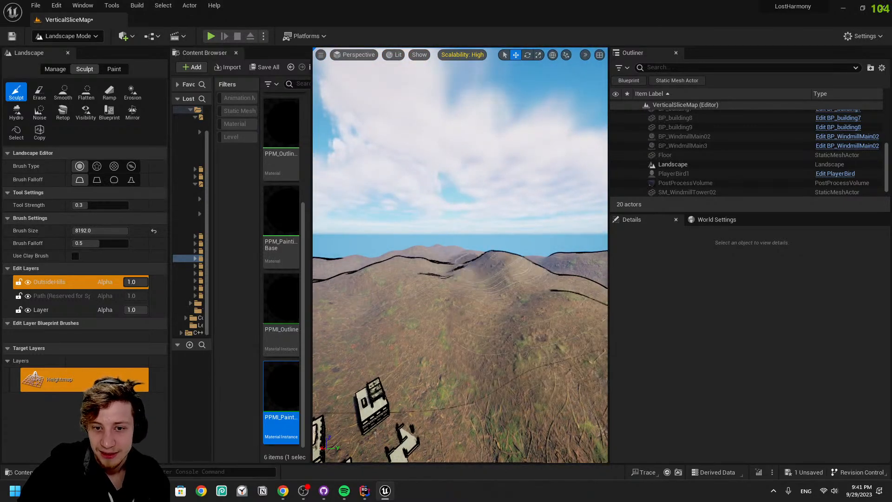
right_click_drag(476, 260, 362, 253)
mouse_move(465, 296)
right_mouse_down()
mouse_move(506, 284)
mouse_move(553, 314)
mouse_move(582, 310)
mouse_move(545, 337)
right_mouse_up()
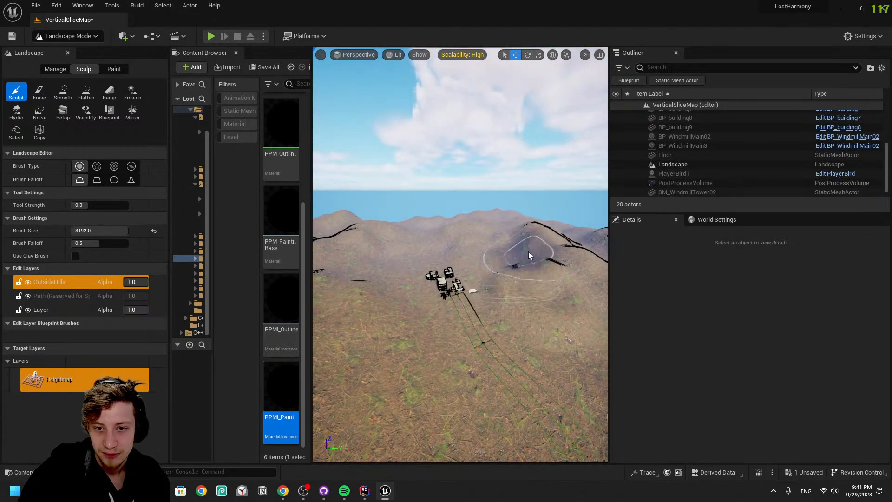
Lower the slope beside the path near the buildings and build up the surrounding hills with additional sculpt strokes
mouse_move(559, 278)
left_mouse_down("shift")
mouse_move(517, 288)
mouse_move(585, 338)
left_mouse_up("shift")
key("w")
mouse_move(585, 338)
right_mouse_down()
mouse_move(593, 331)
mouse_move(581, 341)
mouse_move(586, 362)
mouse_move(641, 346)
mouse_move(827, 355)
right_mouse_up()
mouse_move(460, 261)
left_mouse_down()
mouse_move(448, 255)
mouse_move(467, 260)
left_mouse_up()
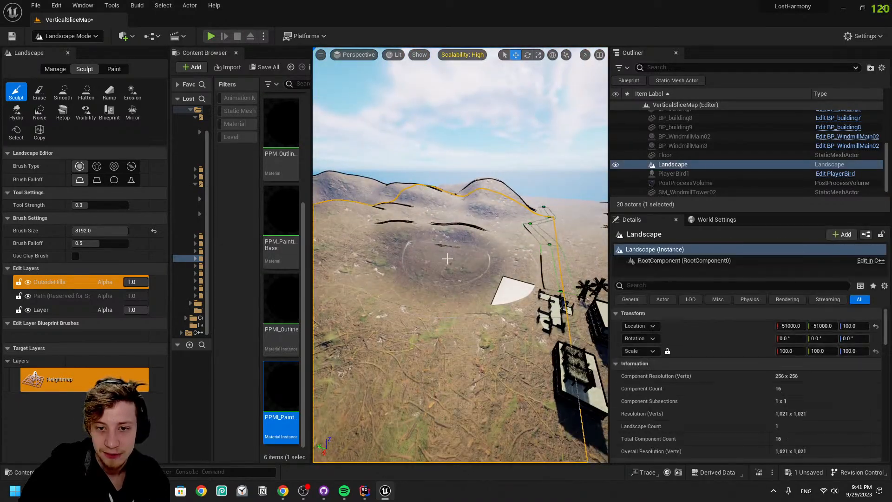
right_click_drag(467, 260, 353, 253)
mouse_move(467, 256)
left_mouse_down()
mouse_move(488, 239)
mouse_move(557, 262)
left_mouse_up()
right_click_drag(557, 263, 464, 261)
mouse_move(557, 262)
left_mouse_down()
mouse_move(511, 267)
mouse_move(542, 257)
mouse_move(516, 227)
mouse_move(527, 246)
left_mouse_up()
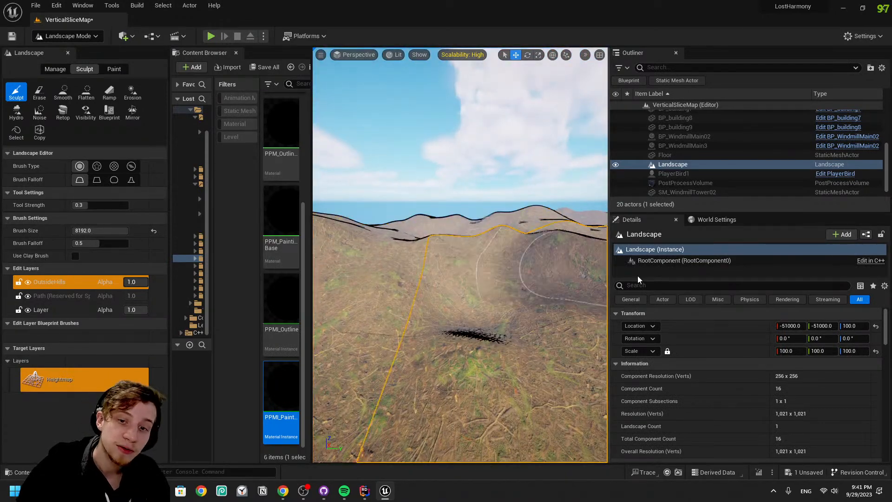
right_click_drag(528, 246, 618, 244)
mouse_move(520, 251)
left_mouse_down()
mouse_move(406, 265)
mouse_move(527, 239)
mouse_move(501, 227)
mouse_move(534, 243)
mouse_move(536, 282)
mouse_move(508, 284)
left_mouse_up()
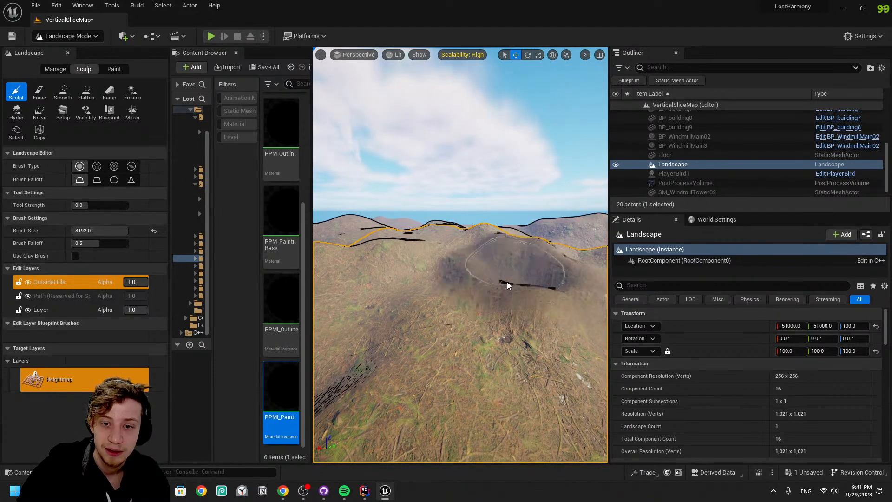
Sculpt further rises into the terrain flanking the path with short brush strokes
right_click_drag(507, 285, 436, 285)
left_click_drag(521, 301, 481, 310)
right_click_drag(481, 310, 413, 309)
mouse_move(487, 307)
left_mouse_down()
mouse_move(524, 303)
mouse_move(498, 277)
left_mouse_up()
mouse_move(498, 277)
right_mouse_down()
mouse_move(446, 297)
mouse_move(493, 290)
right_mouse_up()
right_click_drag(416, 259, 453, 246)
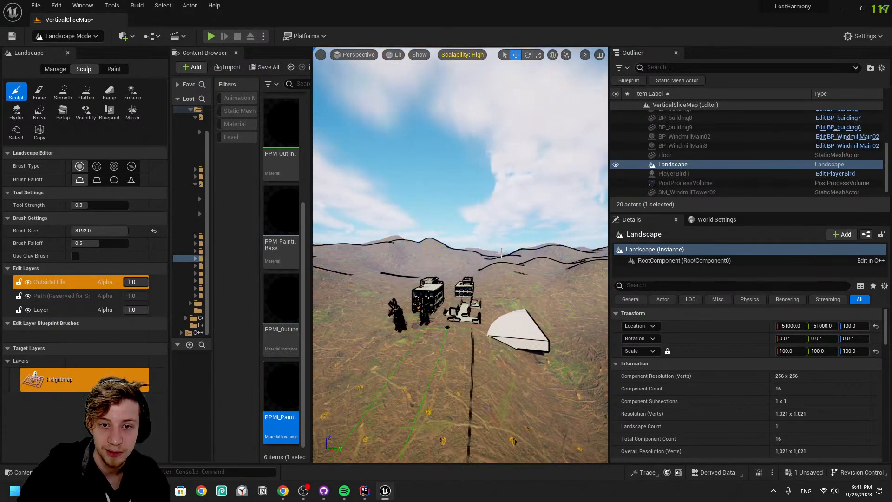
Raise the hills on the horizon behind the buildings and lower the hill beside the building group
left_click_drag(479, 256, 484, 256)
right_click_drag(484, 256, 409, 259)
mouse_move(484, 257)
left_mouse_down()
mouse_move(422, 256)
mouse_move(481, 269)
left_mouse_up()
right_click_drag(481, 269, 409, 269)
mouse_move(481, 269)
left_mouse_down()
mouse_move(544, 257)
mouse_move(506, 269)
mouse_move(541, 265)
mouse_move(464, 268)
left_mouse_up()
right_click_drag(464, 267, 530, 268)
mouse_move(383, 281)
left_mouse_down("shift")
mouse_move(375, 259)
mouse_move(394, 246)
left_mouse_up("shift")
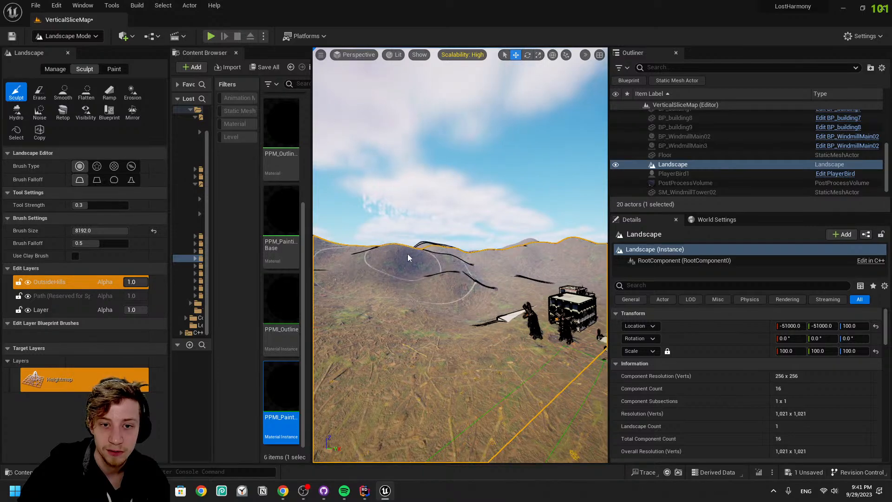
Flatten the terrain beside the buildings on the OutsideHills layer with the Flatten tool at strength 0.3
mouse_move(456, 265)
right_mouse_down()
mouse_move(544, 260)
mouse_move(542, 270)
mouse_move(497, 281)
mouse_move(432, 334)
right_mouse_up()
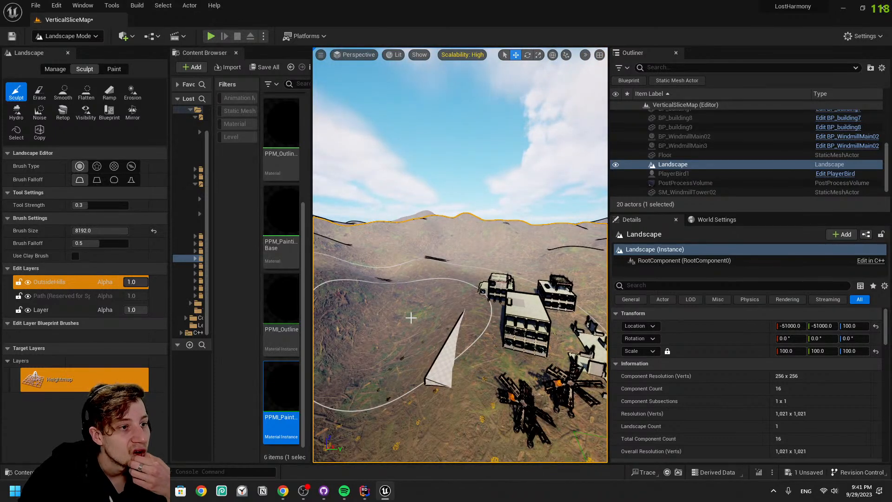
right_click_drag(436, 283, 486, 314)
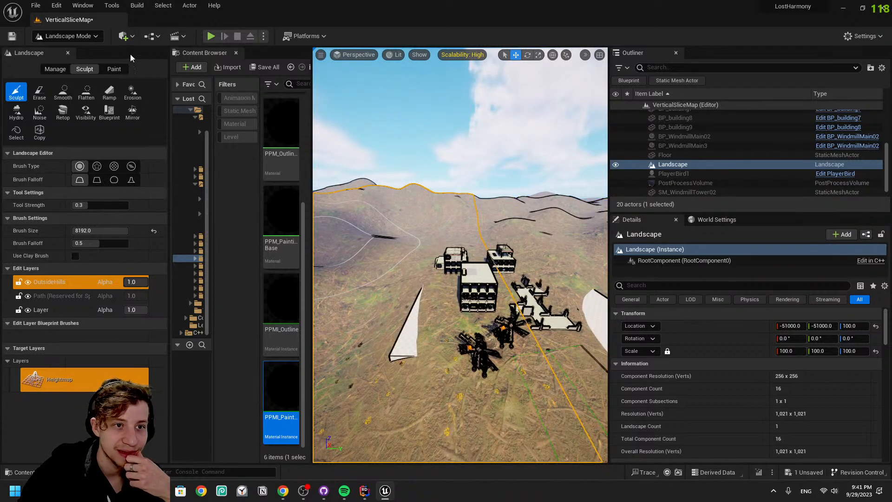
left_click(69, 37)
left_click(59, 135)
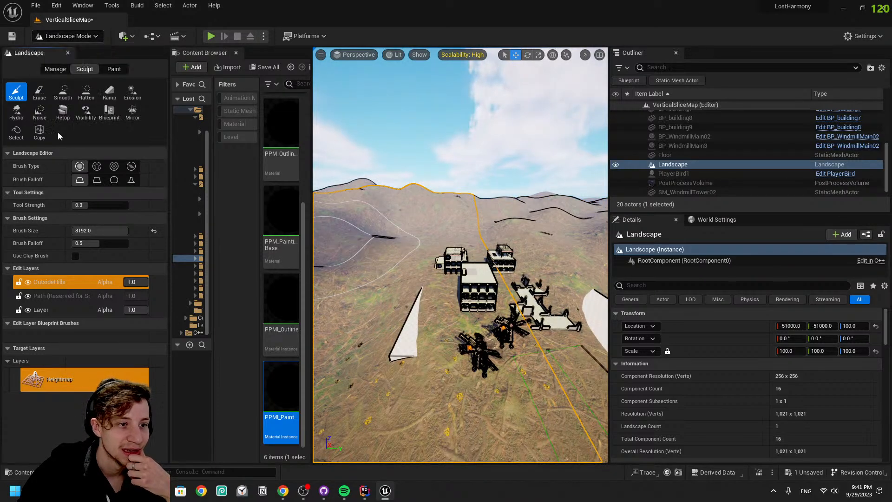
left_click(39, 92)
left_click(109, 92)
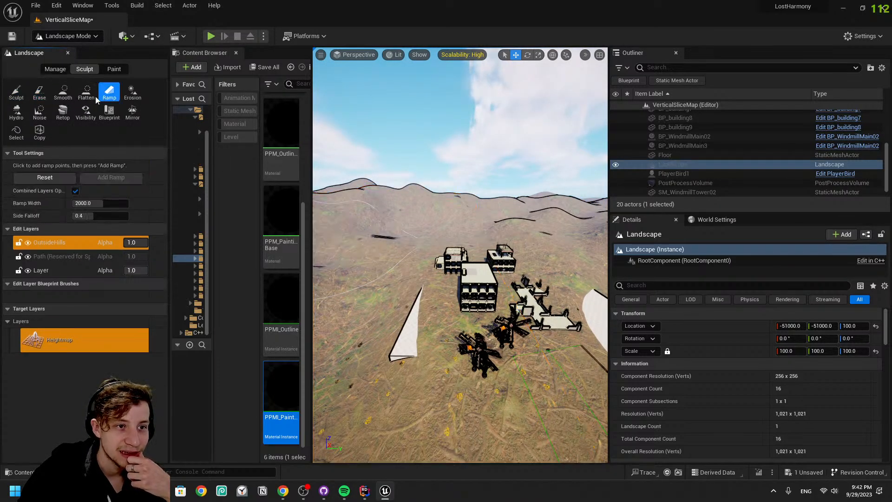
left_click(86, 92)
left_click(394, 276)
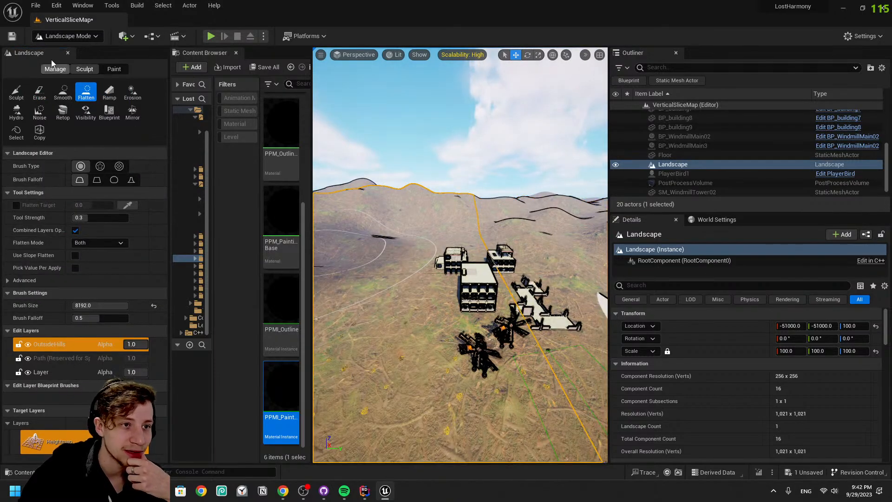
Return to object selection, delete the Floor mesh near the buildings and save the level
left_click(68, 36)
left_click(60, 46)
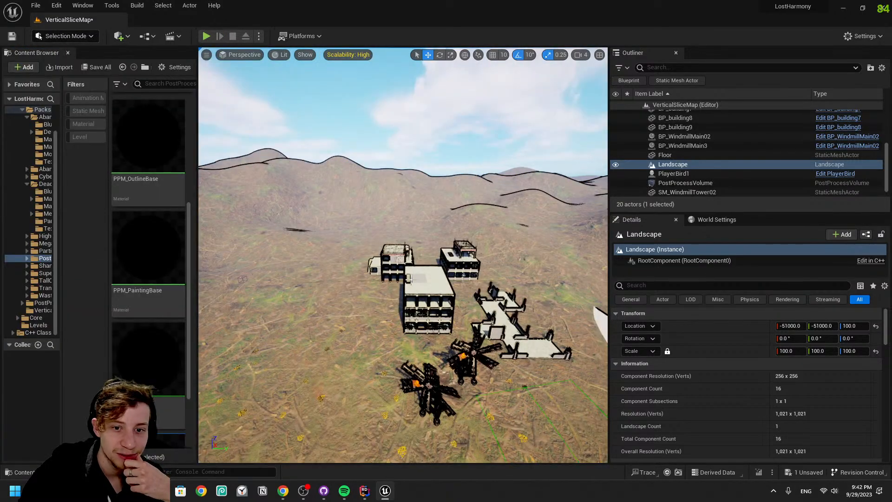
left_click(560, 354)
right_click_drag(560, 354, 599, 352)
left_click(526, 325)
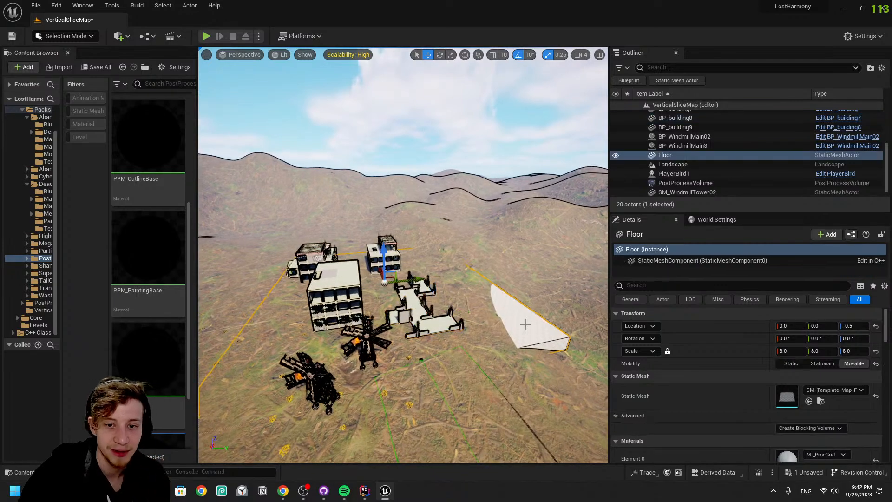
key("Delete")
scroll(504, 303, "down", 3)
key("ctrl+s")
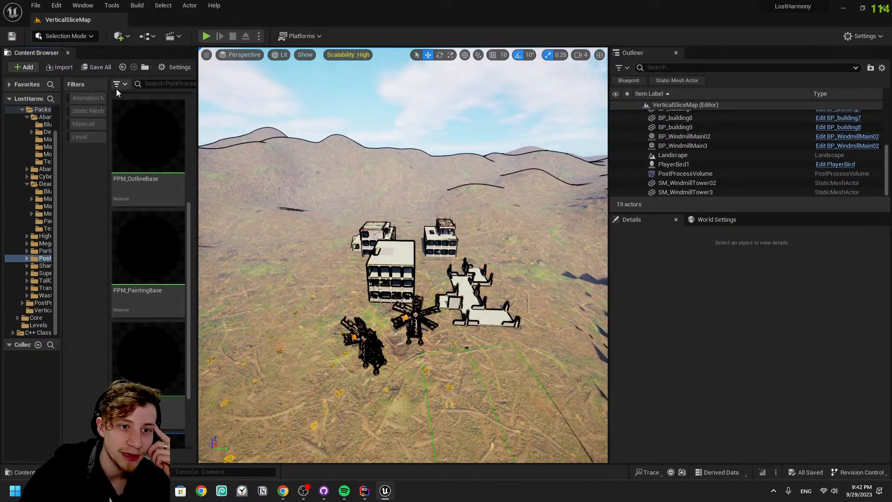
Resume landscape editing and flatten the ground around the buildings on the OutsideHills layer
right_click_drag(347, 168, 346, 205)
right_click_drag(455, 203, 329, 96)
left_click(92, 36)
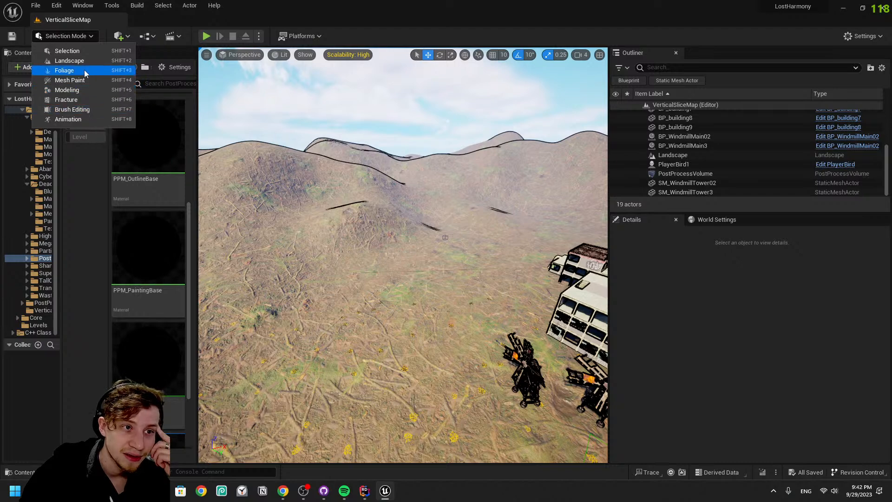
left_click(69, 61)
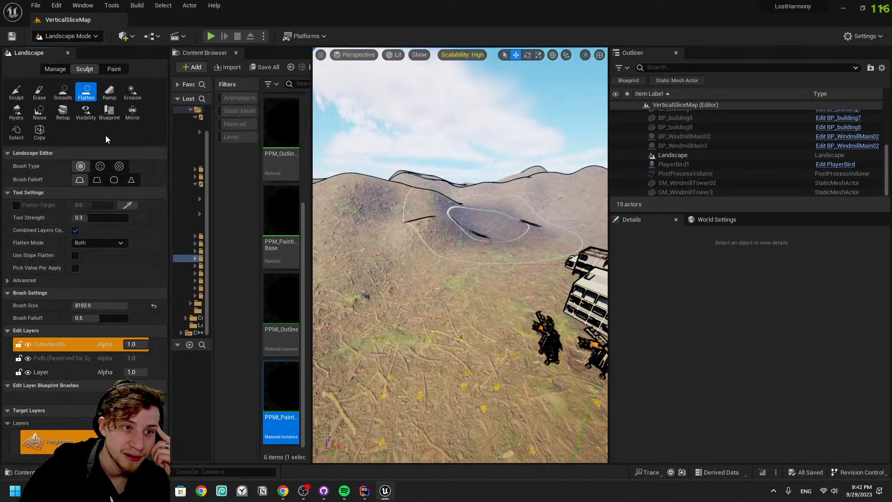
right_click_drag(536, 310, 593, 310)
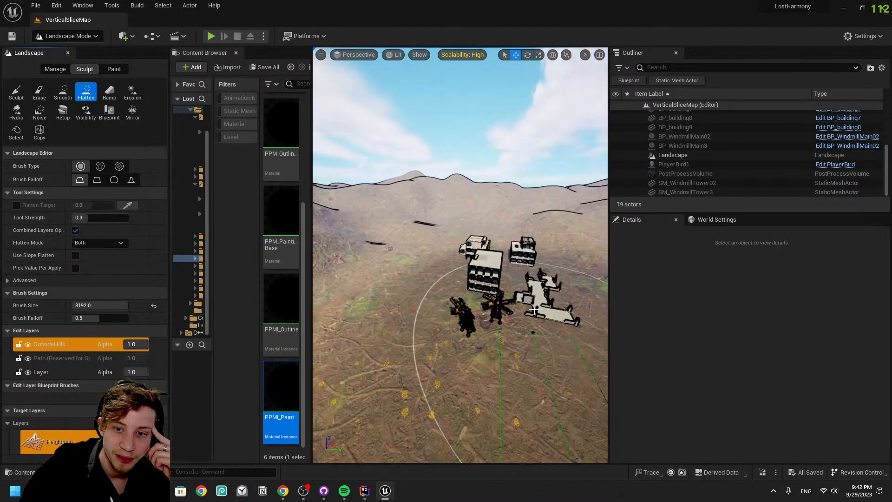
right_click_drag(503, 280, 603, 309)
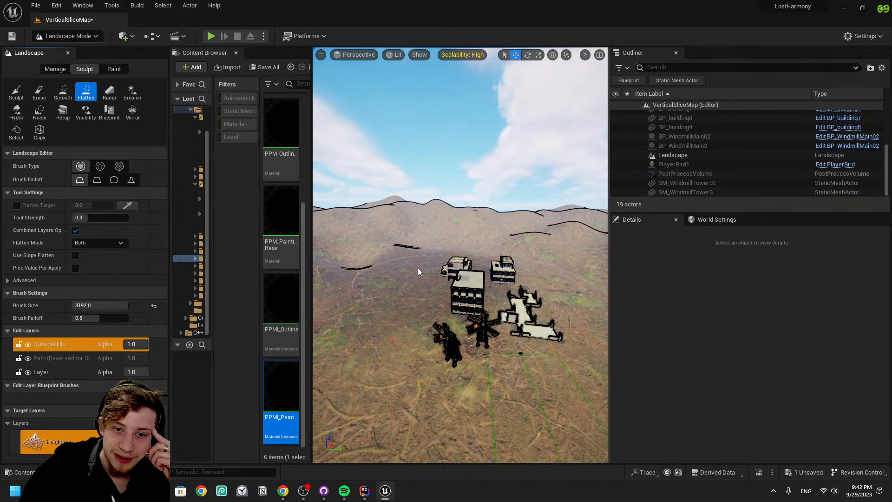
mouse_move(470, 295)
right_mouse_down()
mouse_move(603, 298)
mouse_move(411, 302)
right_mouse_up()
Smooth the hillside beside the windmills with the Smooth tool at strength 0.3
left_click(17, 91)
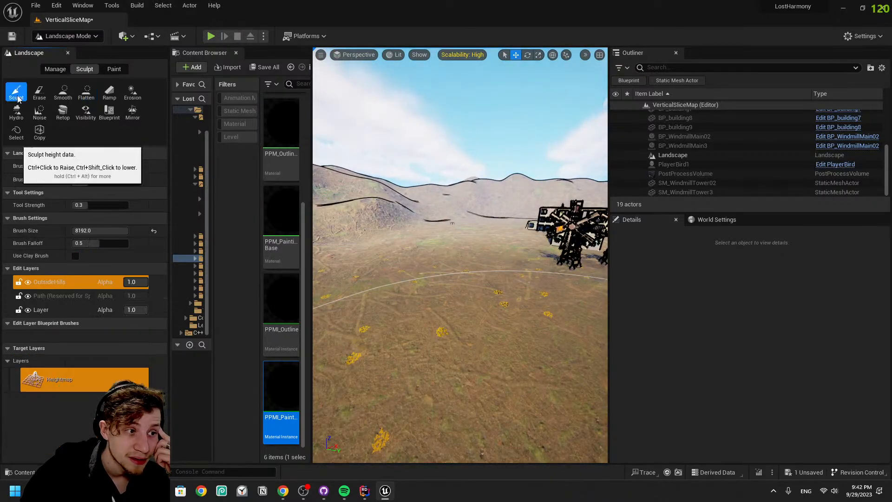
left_click(63, 92)
left_click(39, 110)
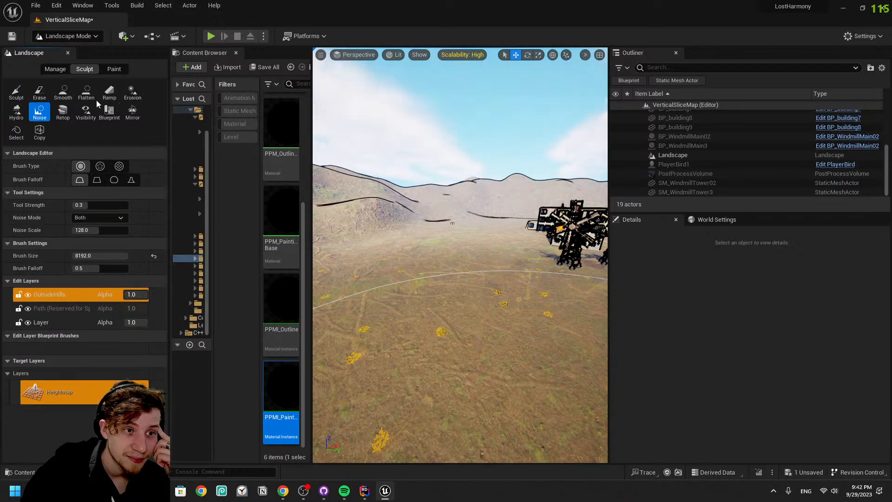
left_click(64, 92)
mouse_move(373, 198)
left_mouse_down()
mouse_move(355, 180)
mouse_move(547, 193)
mouse_move(413, 202)
left_mouse_up()
Examine the enclosing hills, the path and the building group from several viewpoints across the landscape
mouse_move(344, 239)
right_mouse_down()
mouse_move(465, 239)
mouse_move(410, 239)
right_mouse_up()
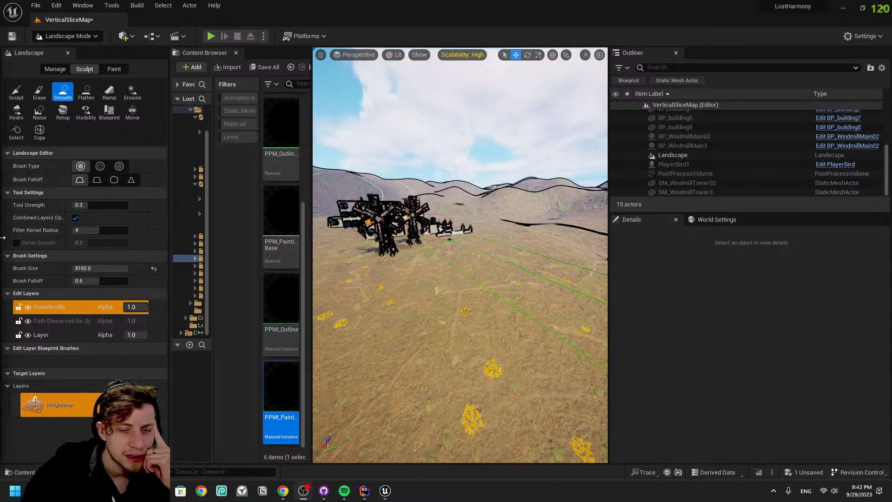
right_click_drag(434, 241, 368, 193)
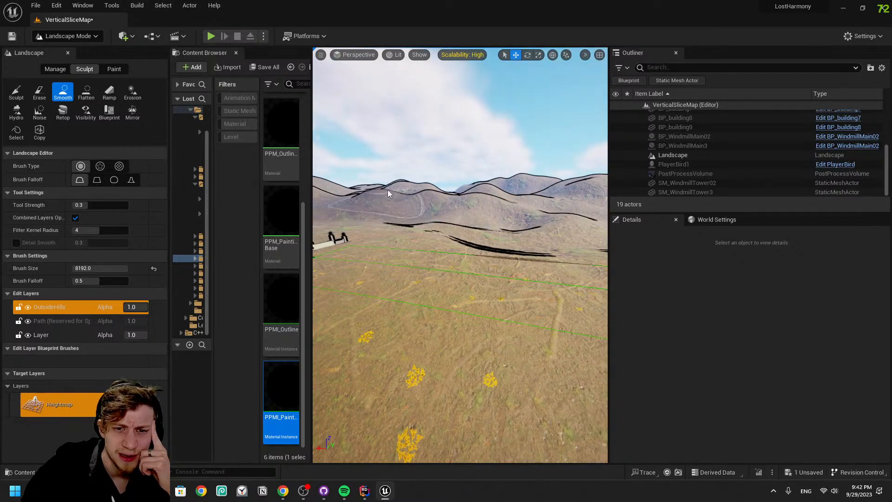
right_click_drag(444, 243, 493, 231)
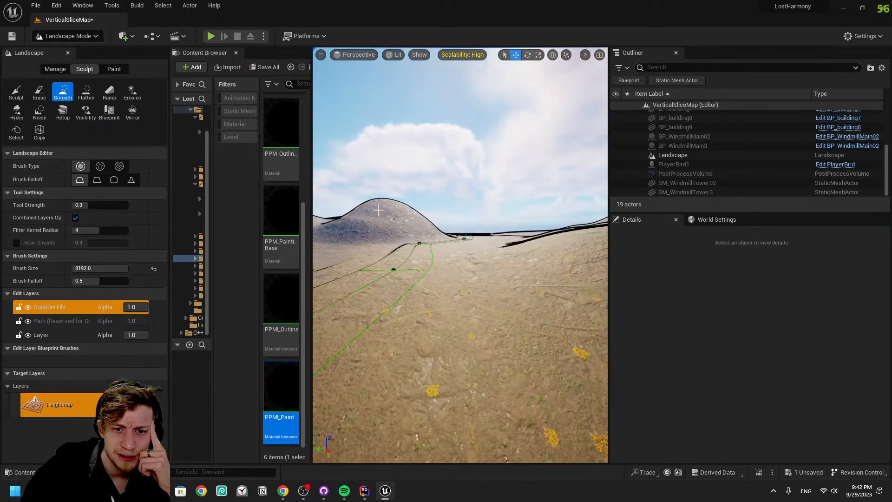
right_click_drag(405, 226, 302, 225)
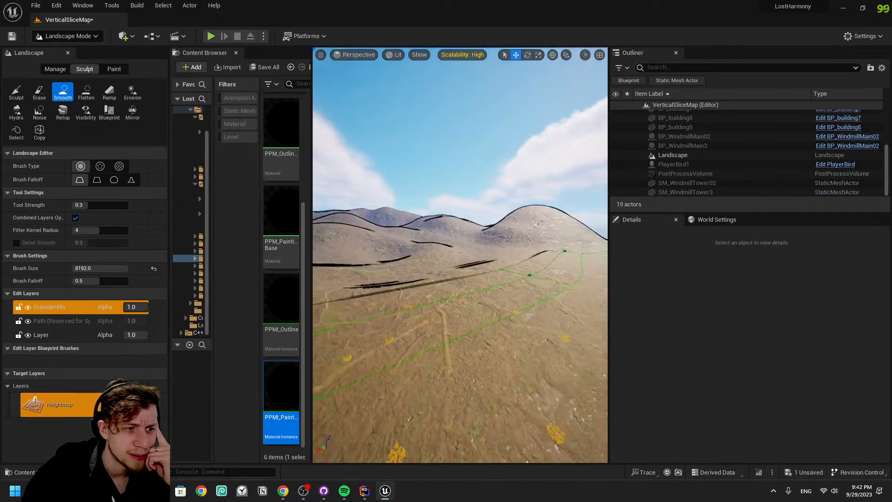
right_click_drag(361, 264, 258, 264)
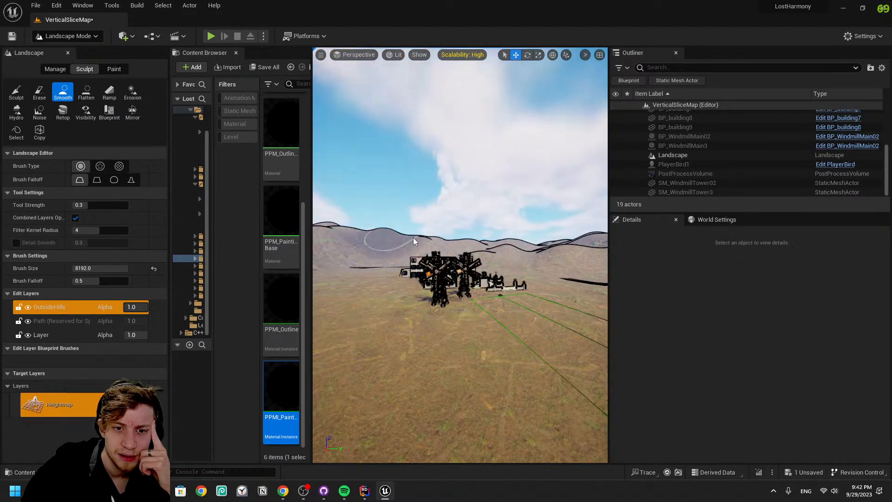
right_click_drag(413, 241, 325, 237)
left_click(356, 278)
right_click_drag(450, 268, 320, 255)
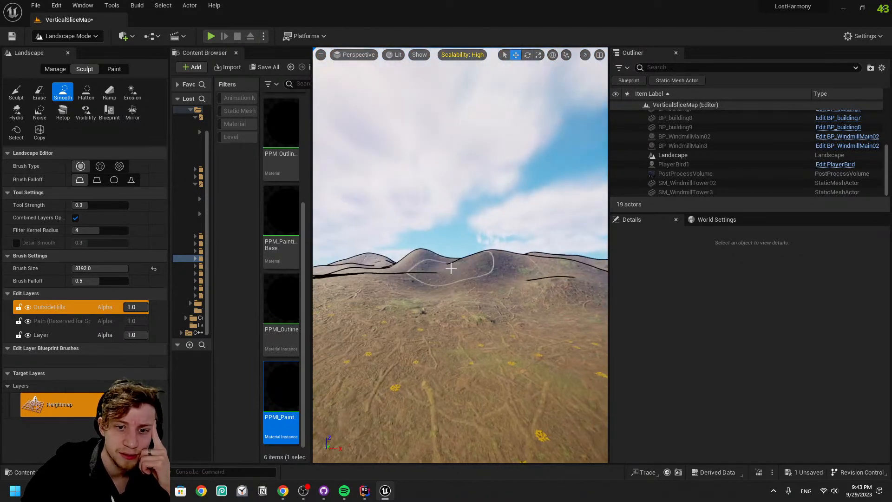
right_click_drag(487, 331, 320, 327)
scroll(478, 329, "down", 5)
mouse_move(468, 329)
right_mouse_down()
mouse_move(457, 365)
mouse_move(428, 342)
right_mouse_up()
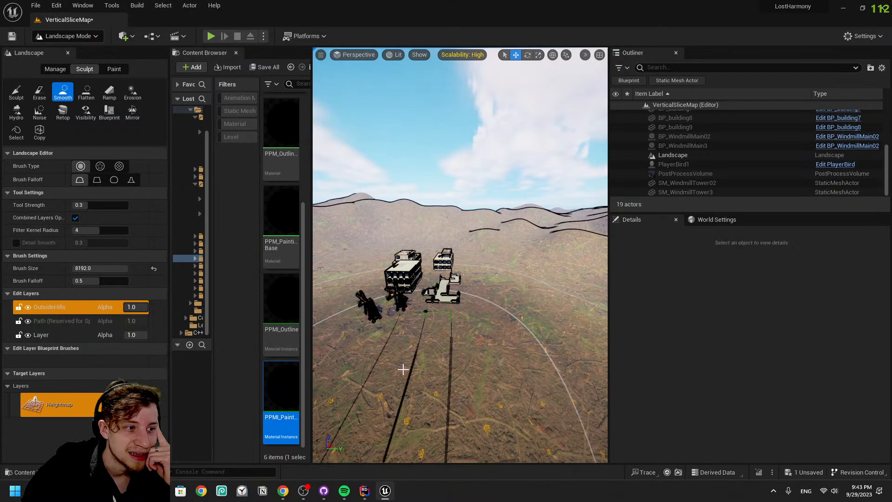
mouse_move(395, 375)
right_mouse_down()
mouse_move(395, 388)
mouse_move(363, 390)
mouse_move(601, 213)
right_mouse_up()
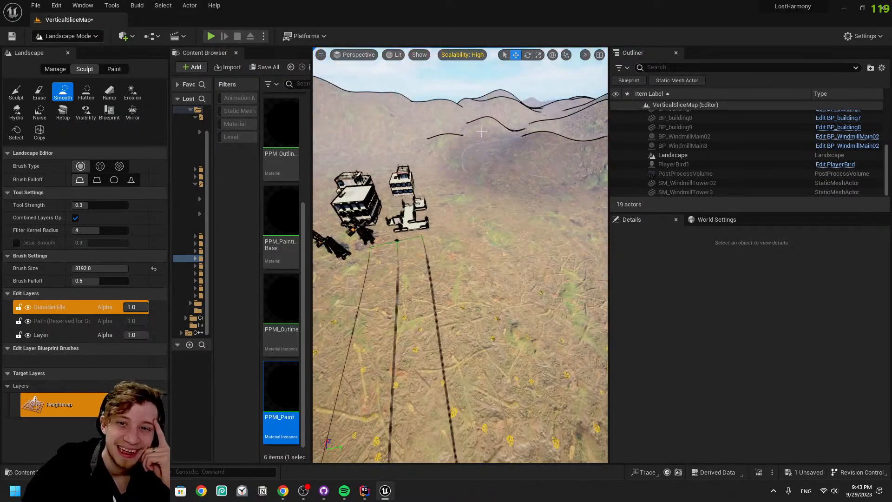
right_click_drag(462, 113, 369, 96)
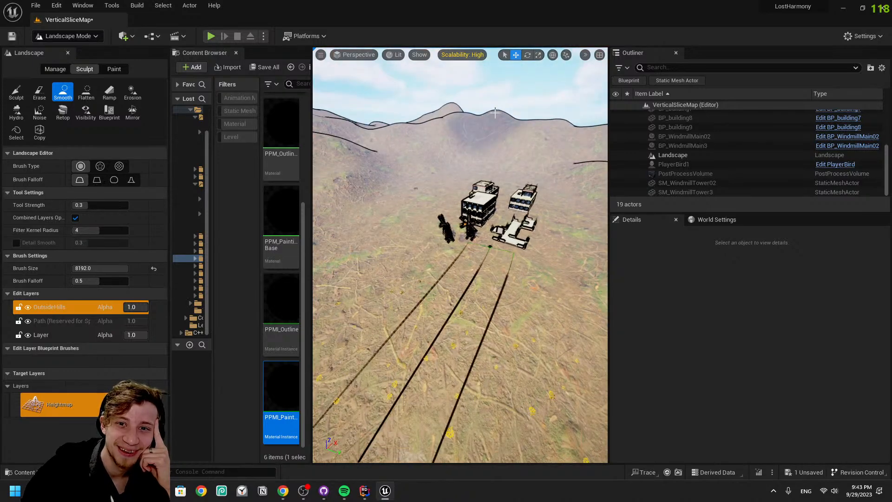
Try sculpting additional height into the terrain near the far end of the path with the Sculpt tool
left_click(24, 97)
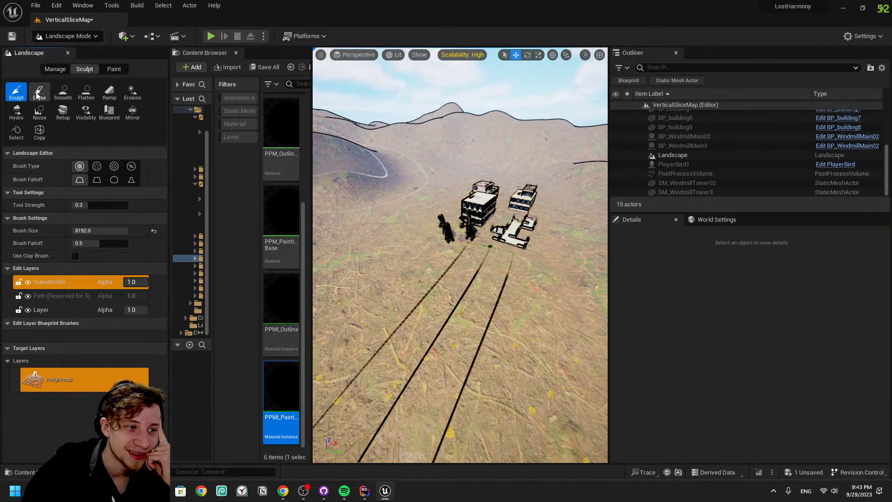
right_click_drag(396, 249, 418, 283)
mouse_move(507, 254)
right_mouse_down()
mouse_move(525, 240)
mouse_move(493, 241)
mouse_move(604, 242)
mouse_move(604, 223)
right_mouse_up()
right_click_drag(422, 269, 460, 272)
key("w")
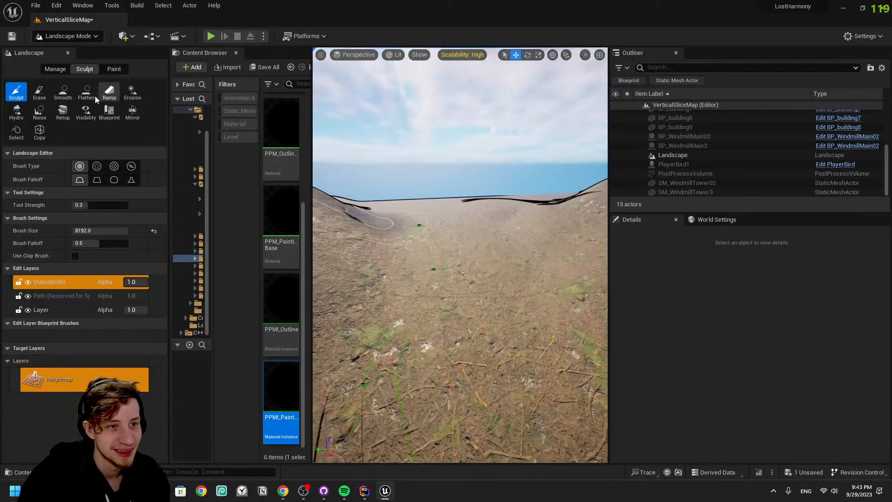
right_click_drag(425, 217, 501, 288)
key("s")
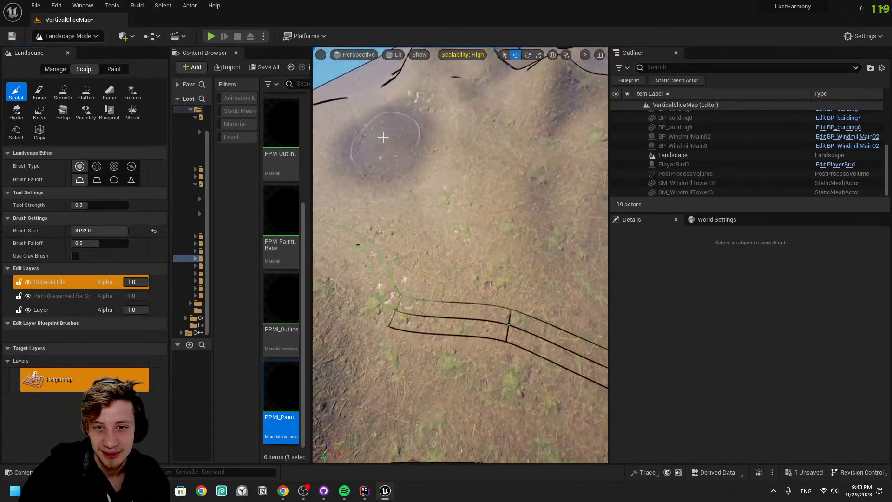
left_click_drag(424, 217, 595, 205)
key("s")
right_click_drag(571, 251, 557, 197)
key("w")
Undo the last sculpt edit and move the spline-reserved Path layer above OutsideHills in the edit layer order
left_click(56, 72)
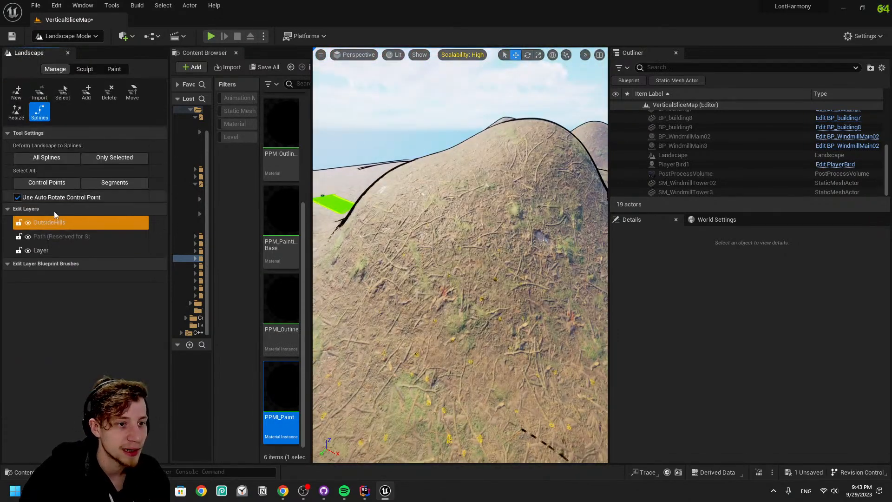
left_click_drag(56, 236, 56, 219)
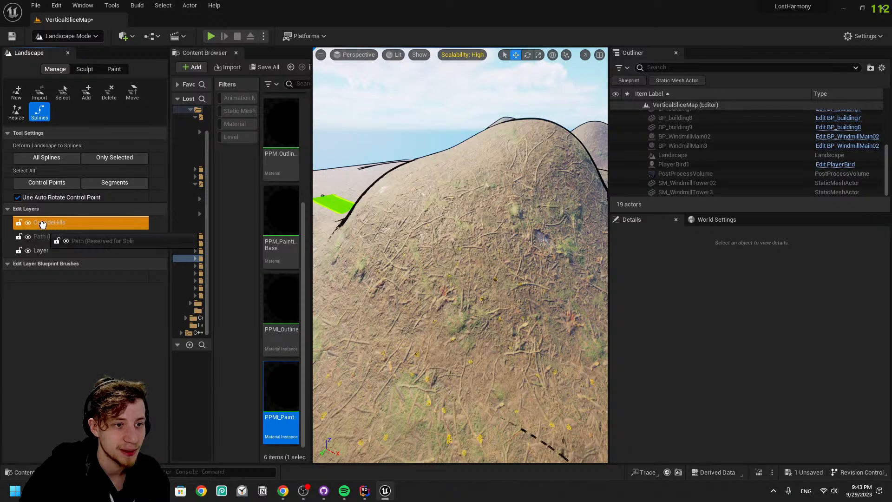
right_click_drag(363, 269, 342, 258)
key("w")
mouse_move(361, 288)
right_mouse_down()
mouse_move(520, 290)
mouse_move(379, 255)
mouse_move(451, 266)
right_mouse_up()
key("w")
key("ctrl+z")
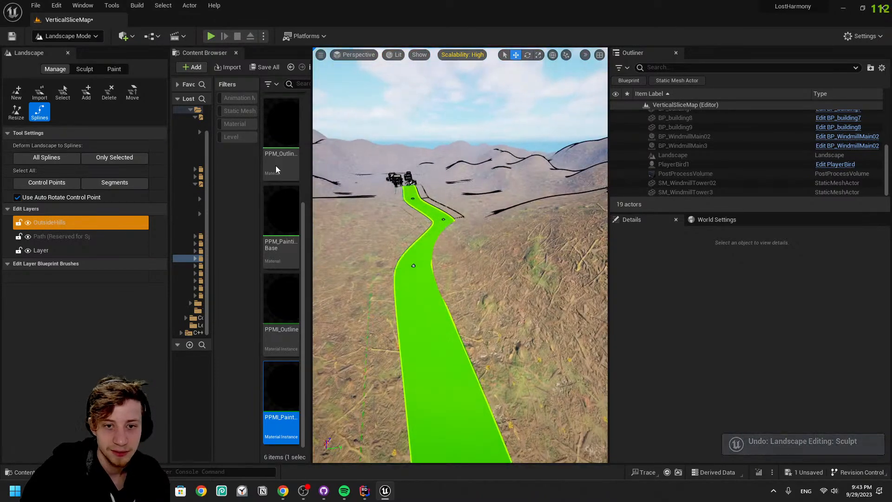
left_click_drag(64, 236, 60, 222)
right_click_drag(476, 236, 669, 200)
key("a")
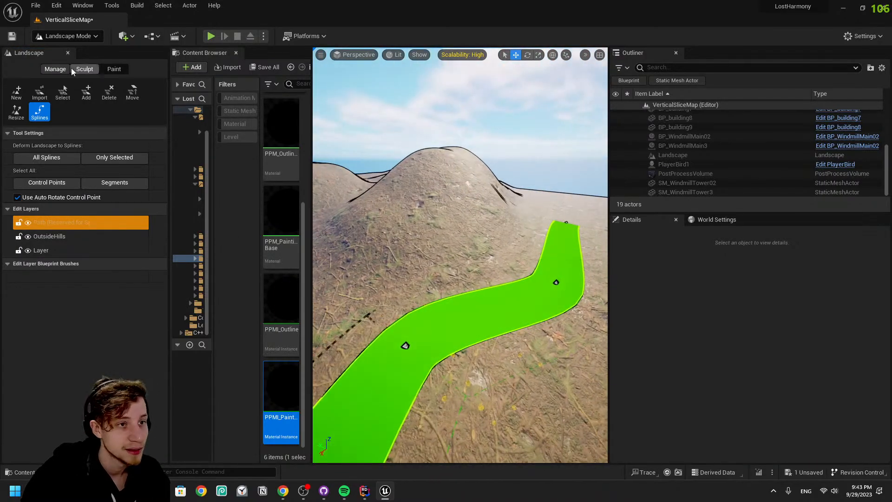
Make OutsideHills the active sculpting layer and raise the hill beside the end of the path
left_click(85, 69)
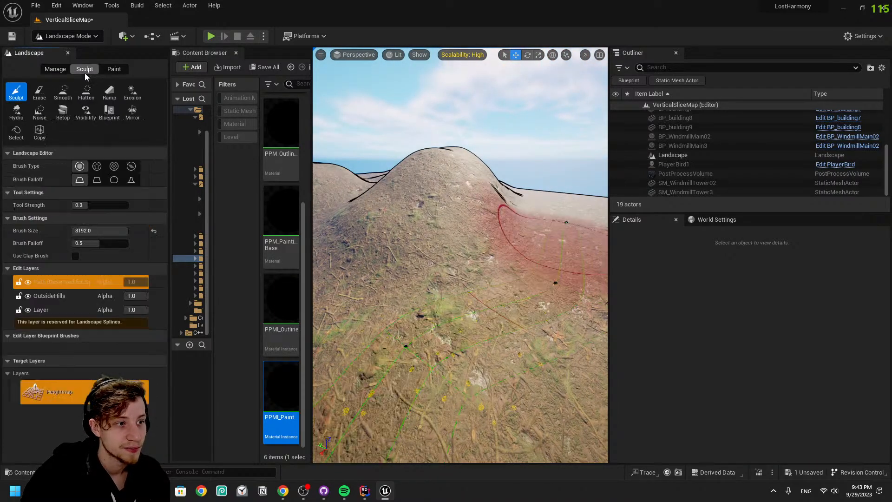
left_click(417, 231)
left_click(507, 264)
left_click(20, 284)
left_click(54, 293)
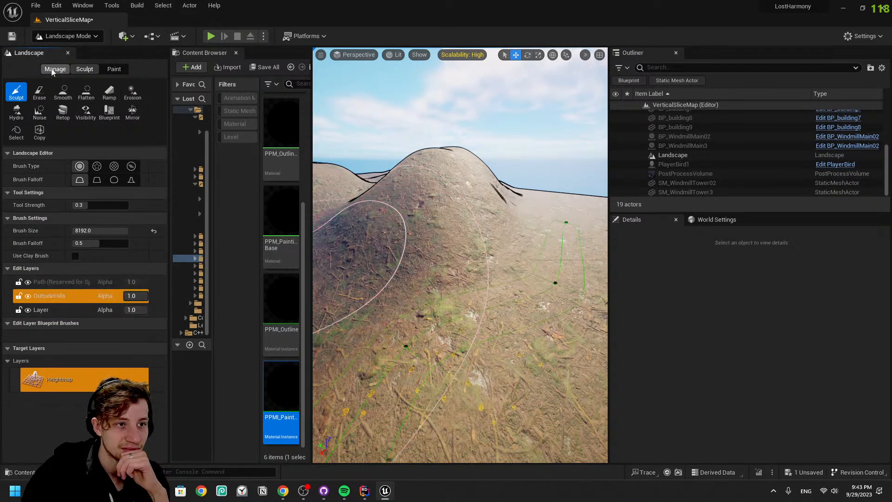
left_click(426, 182)
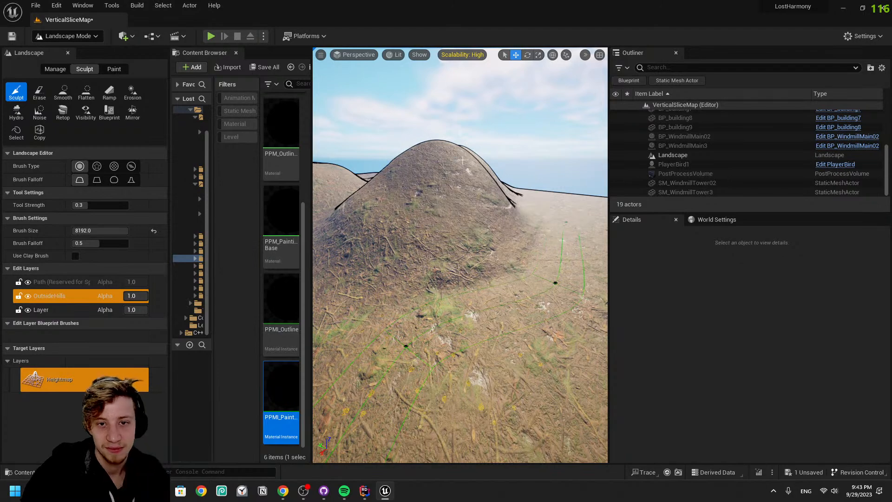
Lower the hill beside the path's end and the neighbouring rises with several lowering sculpt strokes
left_click_drag(436, 154, 466, 149, "shift")
mouse_move(466, 150)
right_mouse_down()
mouse_move(335, 160)
mouse_move(344, 161)
right_mouse_up()
left_click_drag(529, 231, 565, 206, "shift")
right_click_drag(566, 206, 391, 205)
mouse_move(449, 229)
left_mouse_down("shift")
mouse_move(394, 165)
mouse_move(400, 174)
left_mouse_up("shift")
right_click_drag(400, 173, 326, 178)
left_click_drag(413, 172, 463, 170, "shift")
Play-test the level to view the sculpted landscape from the flying bird's perspective
right_click_drag(464, 170, 567, 145)
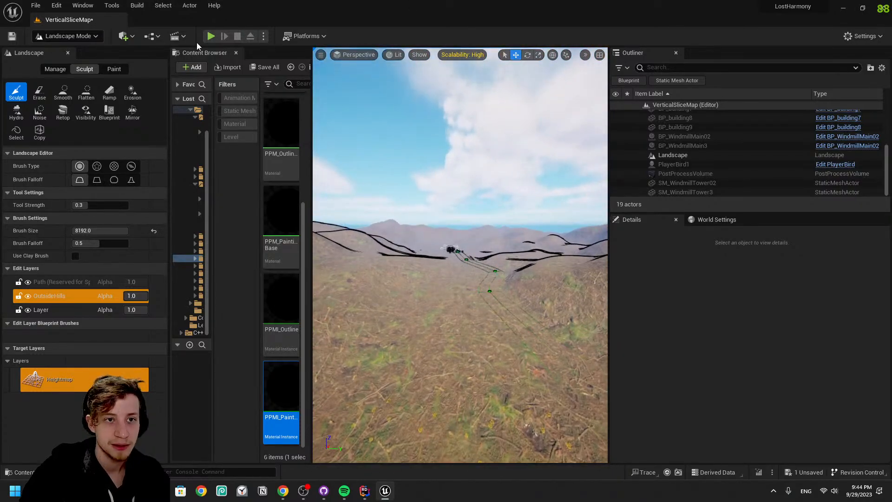
left_click(205, 38)
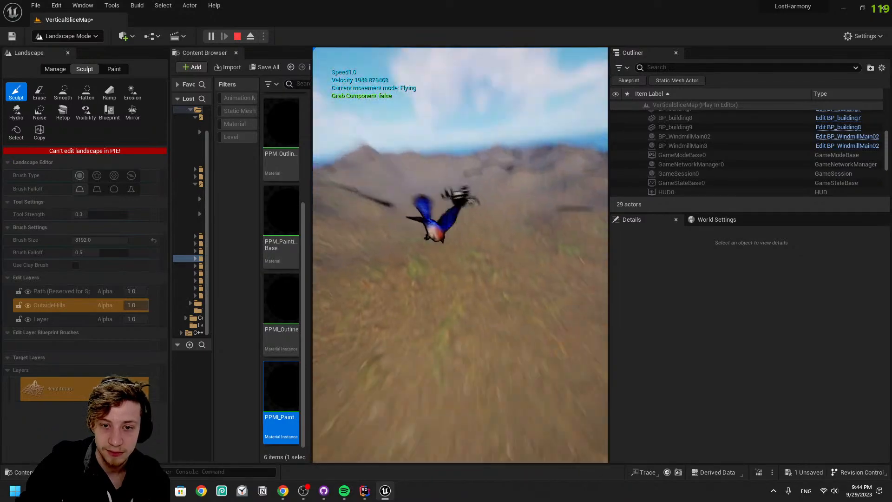
Play-test the level full screen to inspect the hills from the bird's flight, then stop playing and restore the normal editor layout
key("F11")
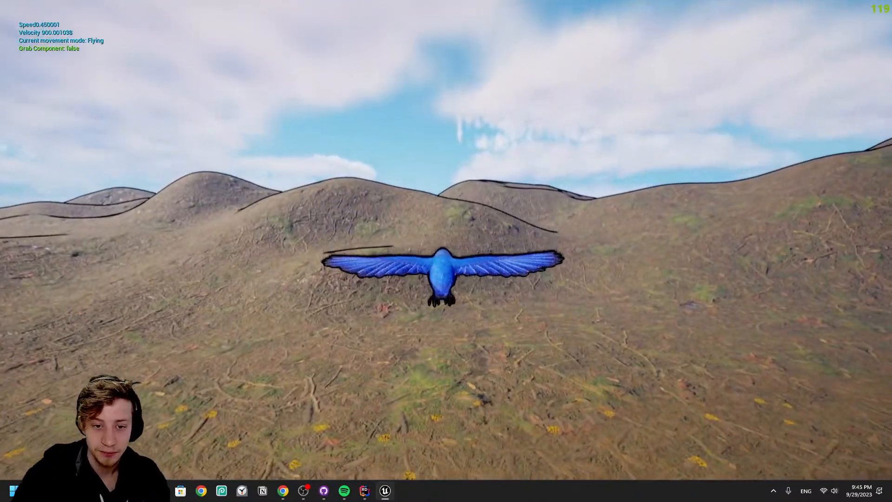
key("Escape")
mouse_move(423, 135)
right_mouse_down()
mouse_move(362, 186)
mouse_move(298, 171)
mouse_move(227, 186)
mouse_move(239, 231)
right_mouse_up()
mouse_move(238, 231)
left_mouse_down()
mouse_move(347, 204)
mouse_move(332, 160)
mouse_move(468, 157)
mouse_move(533, 193)
mouse_move(423, 224)
mouse_move(499, 134)
mouse_move(453, 179)
left_mouse_up()
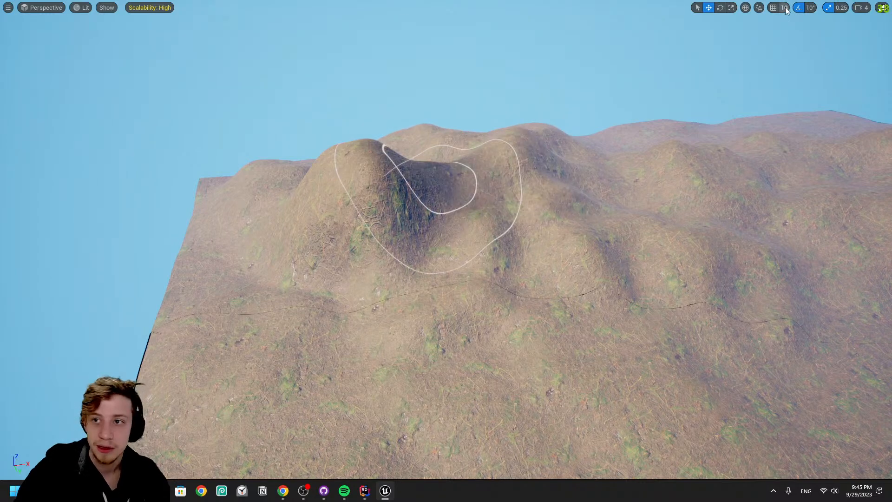
left_click(881, 8)
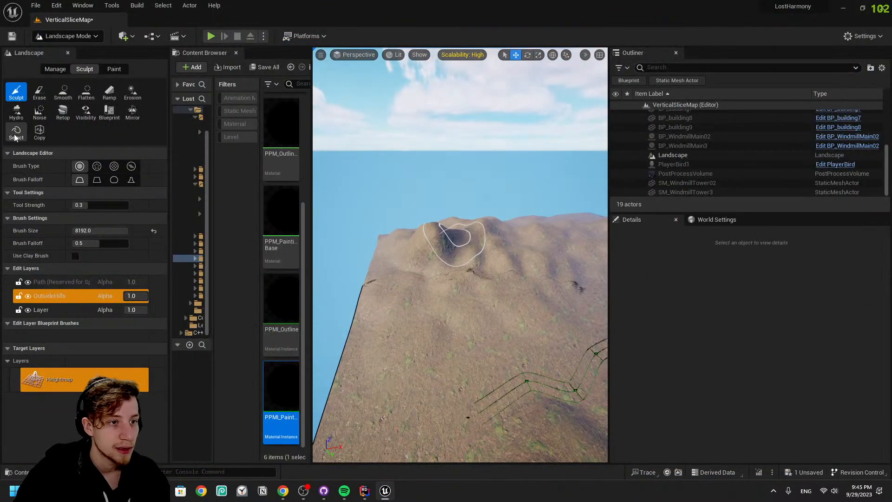
Try the Noise tool on the corner hill at strength 0.3 and then at 1.0, undoing each stroke
left_click(39, 113)
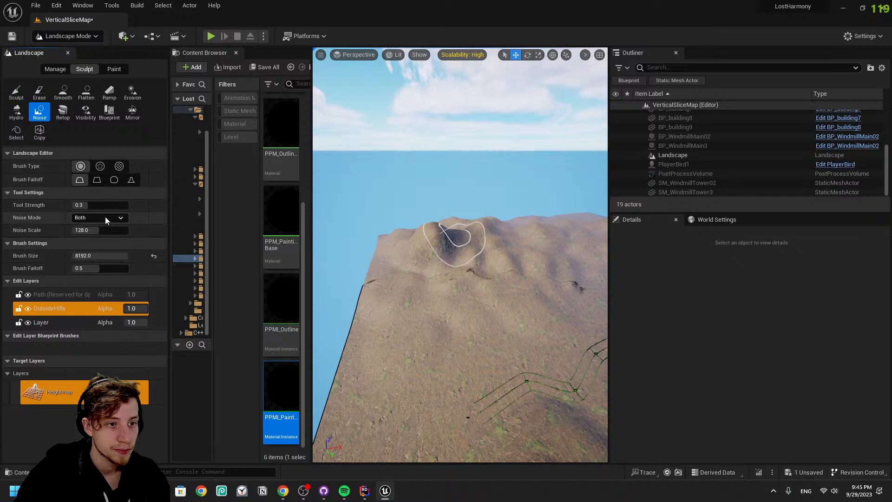
left_click(451, 246)
key("ctrl+z")
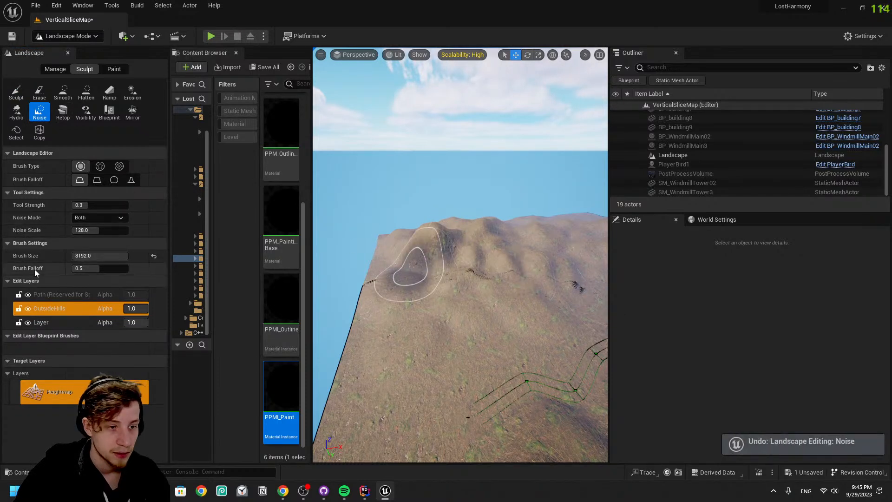
left_click(87, 205)
type("1")
key("Return")
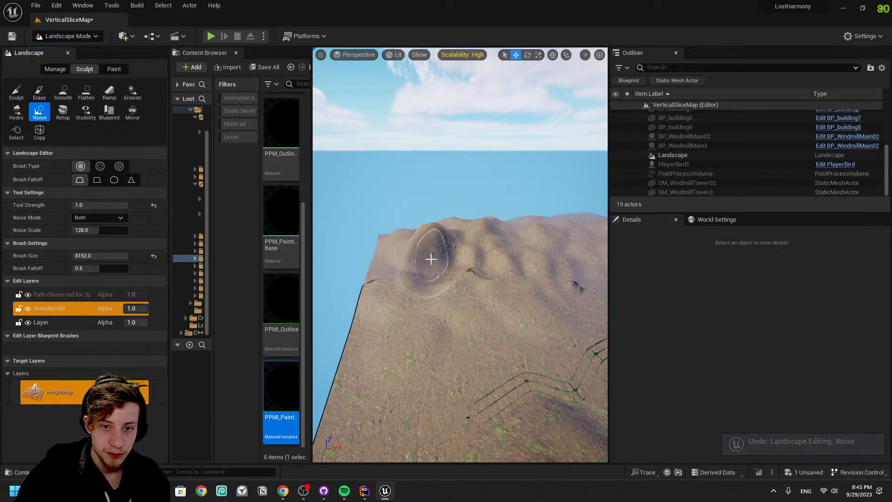
left_click(432, 261)
key("w")
right_click_drag(475, 273, 475, 224)
key("ctrl+z")
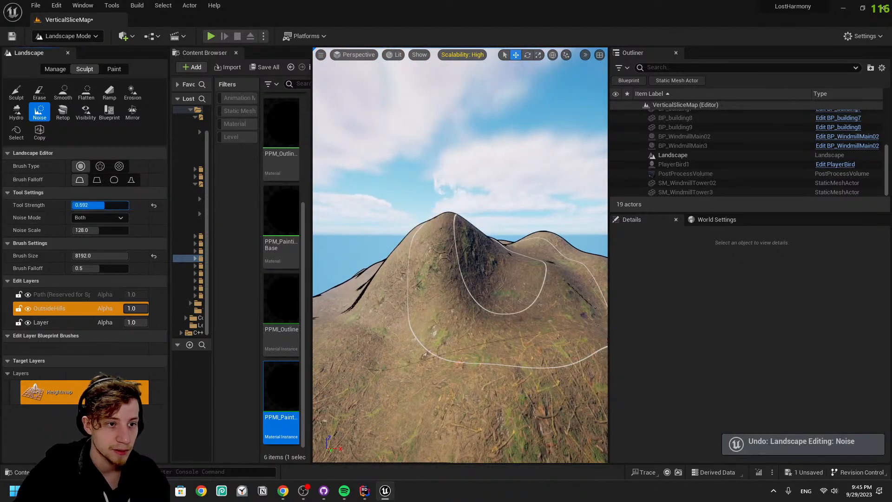
Set the noise scale to 32, try a noise stroke on the peaked hill, and undo it
left_click(129, 232)
type("32")
key("Return")
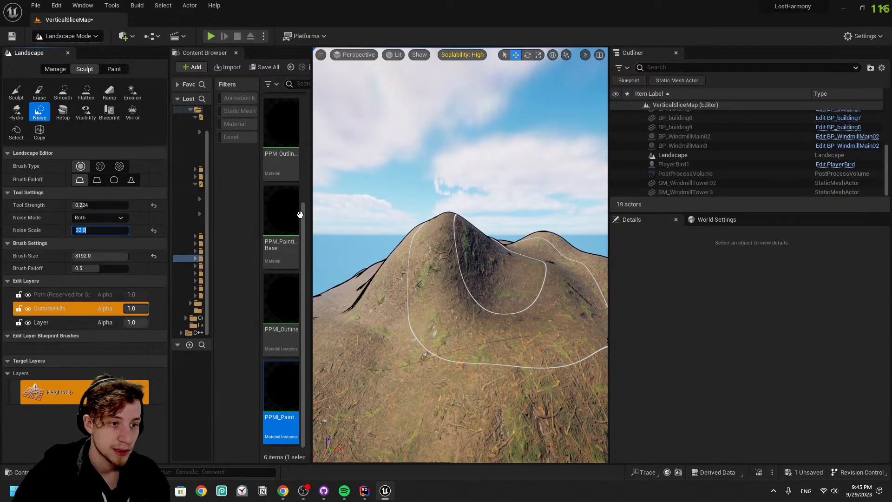
left_click_drag(437, 318, 474, 253)
mouse_move(474, 254)
right_mouse_down()
mouse_move(458, 239)
mouse_move(465, 252)
right_mouse_up()
key("w")
key("ctrl+z")
Try a noise stroke across the hillside with brush size 15000 and strength 0.33, then undo it
right_click_drag(520, 211, 547, 230)
key("s")
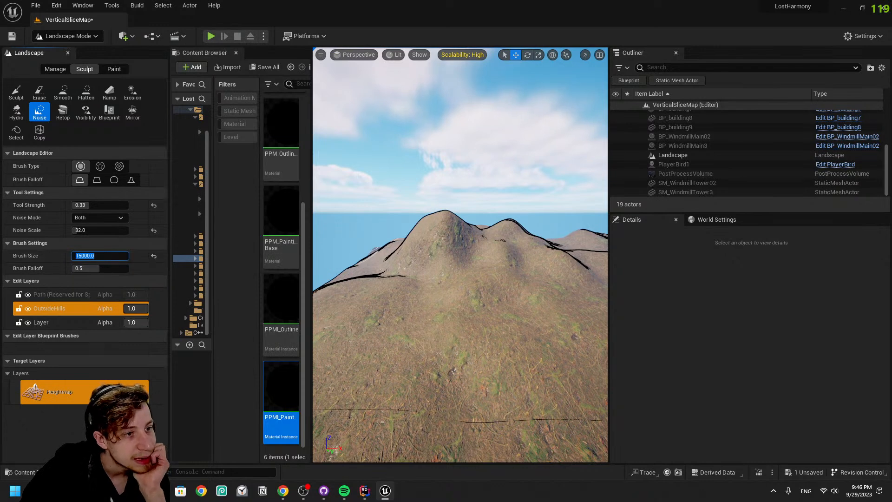
key("w")
right_click_drag(392, 264, 368, 290)
scroll(392, 264, "down", 5)
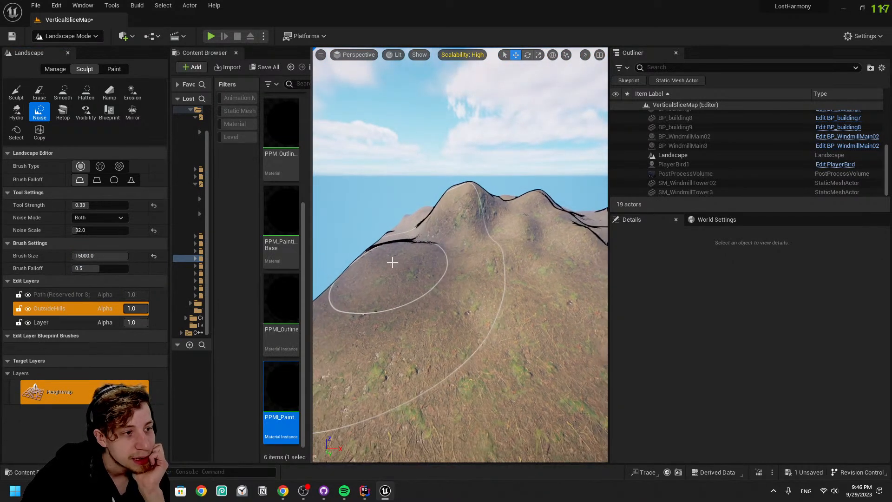
mouse_move(436, 239)
left_mouse_down()
mouse_move(479, 237)
mouse_move(460, 242)
left_mouse_up()
right_click_drag(434, 298, 414, 279)
key("w")
key("ctrl+z")
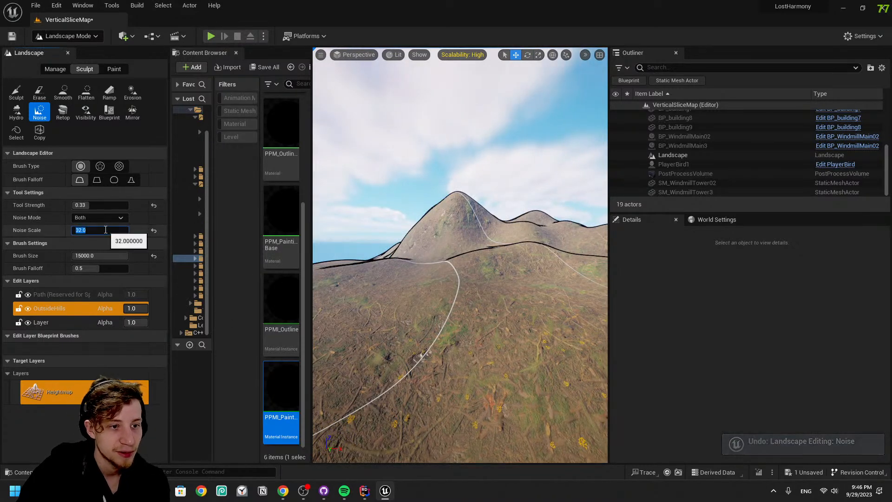
Try a noise stroke on the peaked hill with the noise scale at 16, then undo it
key("Return")
left_click_drag(439, 241, 414, 283)
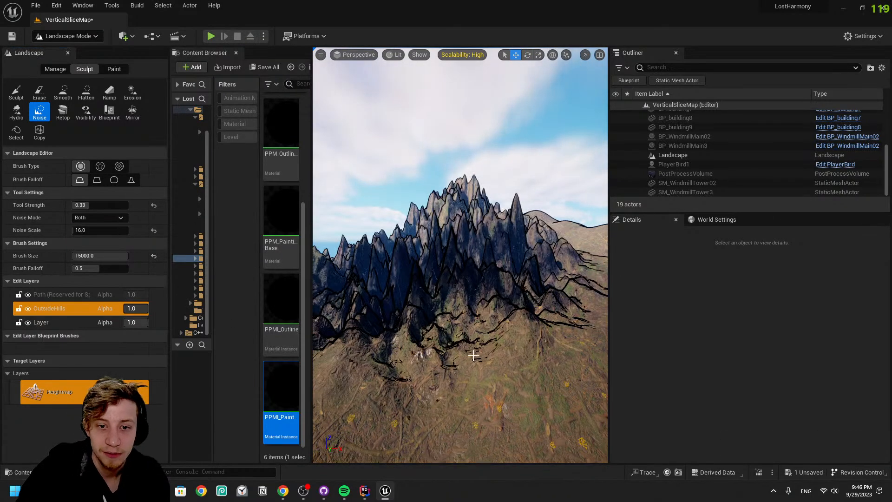
key("ctrl+z")
Set the noise scale to 45, test it with a stroke on the hill, and undo the stroke
left_click(109, 229)
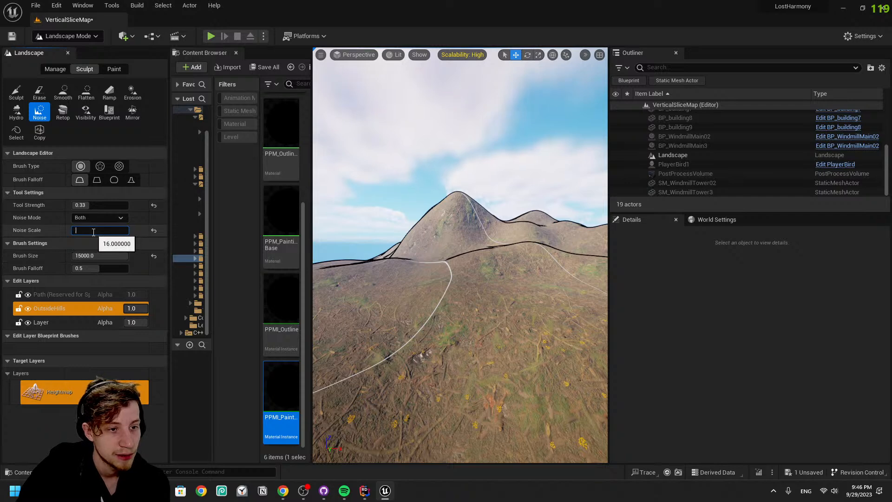
type("45\\")
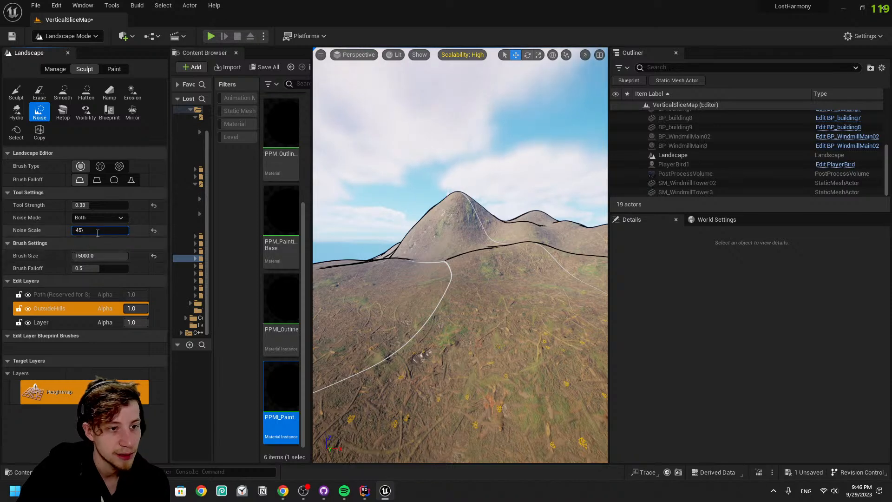
left_click_drag(482, 224, 448, 302)
right_click_drag(517, 280, 557, 280)
key("ctrl+z")
right_click_drag(356, 269, 326, 279)
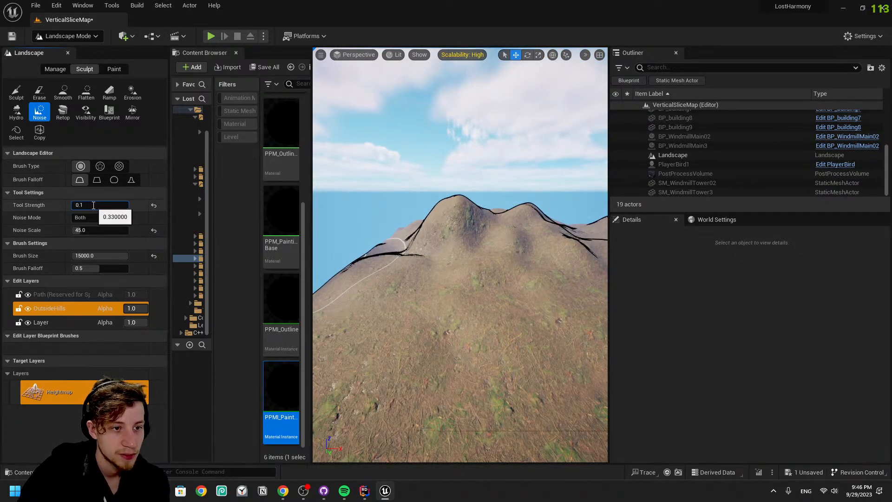
Set the noise tool strength to 0.1, test it with strokes on the hills, and undo those strokes
key("Return")
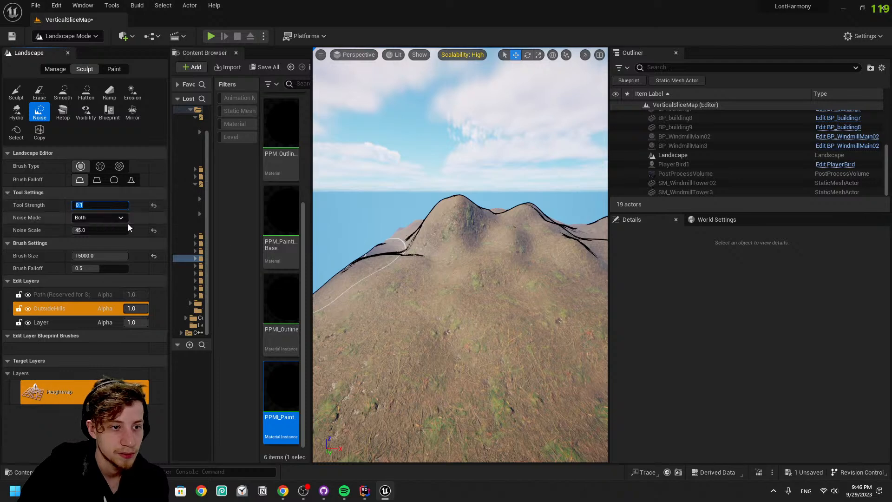
left_click(496, 263)
right_click_drag(427, 276, 474, 273)
key("ctrl+z")
key("ctrl+z")
key("ctrl+z")
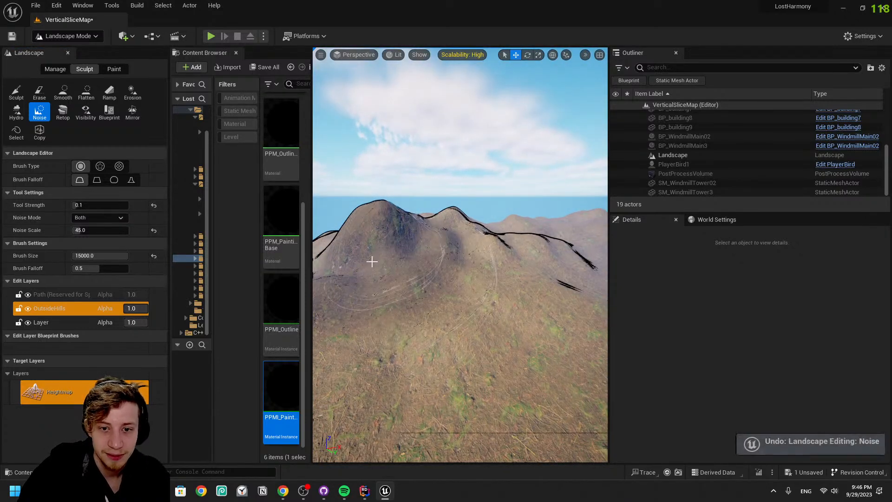
left_click(508, 300)
mouse_move(508, 303)
right_mouse_down()
mouse_move(539, 295)
mouse_move(464, 288)
right_mouse_up()
key("ctrl+z")
key("ctrl+z")
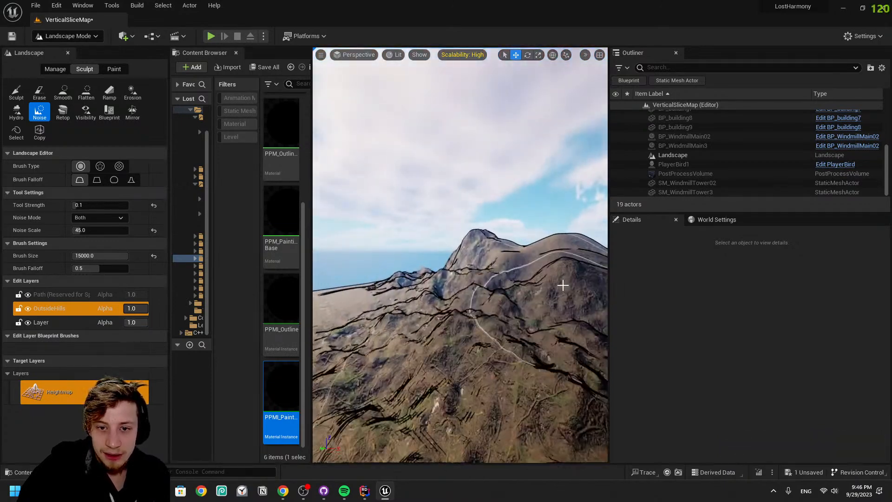
Return to the Sculpt tool, raise the outer hills on the OutsideHills layer at strength 0.1, and save the level
left_click(16, 92)
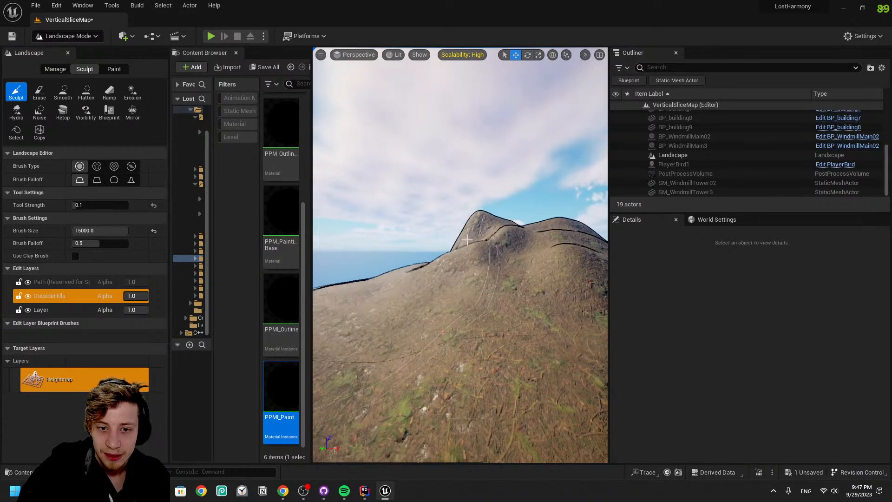
right_click_drag(557, 270, 385, 289)
right_click_drag(401, 318, 260, 337)
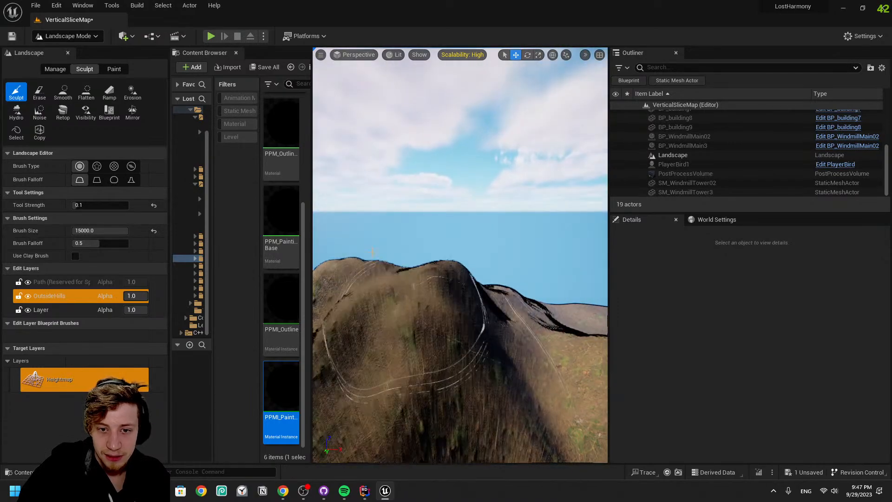
right_click_drag(387, 271, 391, 312)
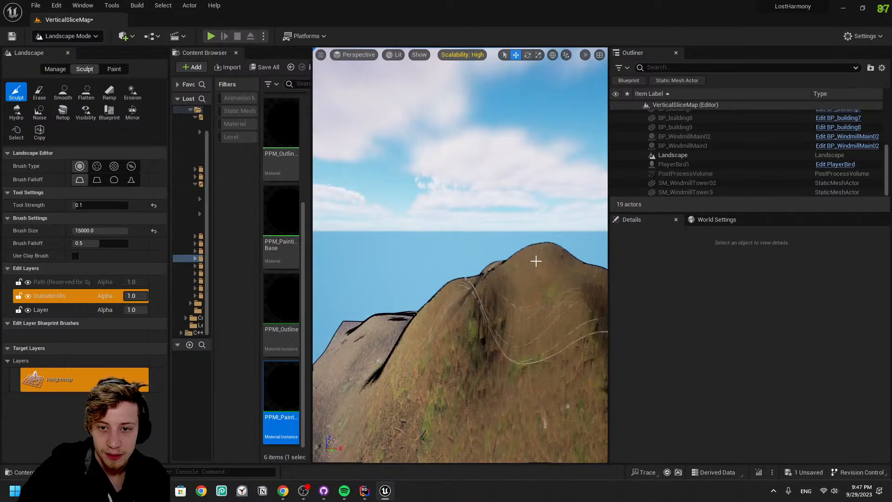
mouse_move(453, 332)
right_mouse_down()
mouse_move(520, 328)
mouse_move(469, 336)
mouse_move(448, 320)
right_mouse_up()
left_click_drag(388, 298, 404, 292)
mouse_move(529, 269)
left_mouse_down()
mouse_move(557, 258)
mouse_move(534, 251)
mouse_move(552, 232)
left_mouse_up()
mouse_move(551, 233)
right_mouse_down()
mouse_move(604, 223)
mouse_move(579, 459)
mouse_move(822, 446)
right_mouse_up()
key("ctrl+s")
Raise the neighbouring outer hills with several more sculpt strokes
right_click_drag(396, 254, 469, 277)
left_click_drag(469, 277, 518, 346)
mouse_move(518, 346)
right_mouse_down()
mouse_move(558, 339)
mouse_move(455, 309)
right_mouse_up()
mouse_move(455, 309)
left_mouse_down()
mouse_move(528, 302)
mouse_move(501, 261)
mouse_move(534, 275)
left_mouse_up()
mouse_move(535, 275)
right_mouse_down()
mouse_move(446, 279)
mouse_move(525, 277)
right_mouse_up()
right_click_drag(446, 279, 482, 277)
left_click_drag(482, 277, 484, 239)
Build up the ridge beside the landscape's outer edge with a sculpt stroke and save the level
mouse_move(484, 240)
right_mouse_down()
mouse_move(395, 247)
mouse_move(492, 260)
mouse_move(441, 268)
mouse_move(502, 263)
right_mouse_up()
key("w")
key("w")
right_click_drag(404, 276, 411, 353)
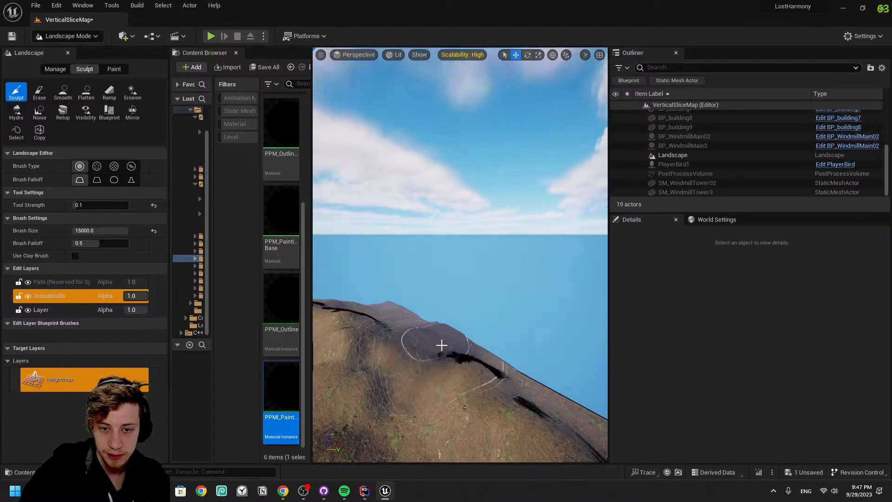
left_click_drag(496, 366, 428, 332)
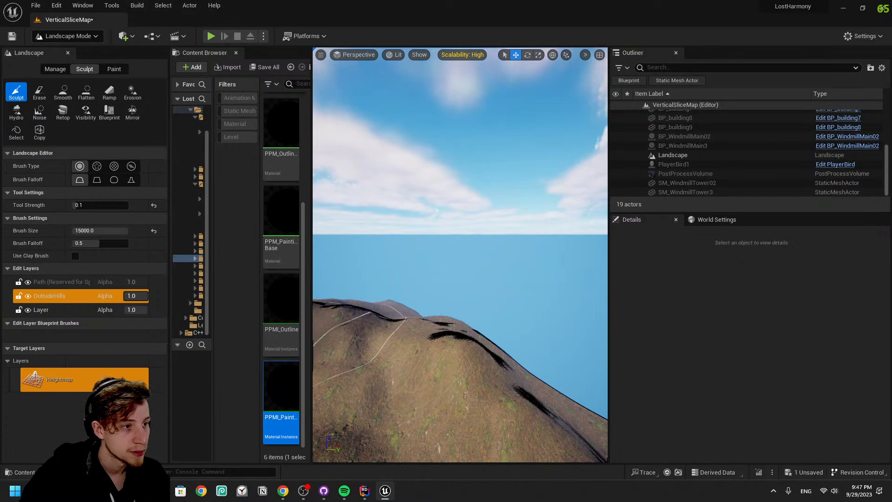
mouse_move(393, 258)
right_mouse_down()
mouse_move(374, 267)
mouse_move(325, 248)
mouse_move(260, 246)
mouse_move(205, 266)
mouse_move(379, 253)
right_mouse_up()
key("ctrl+s")
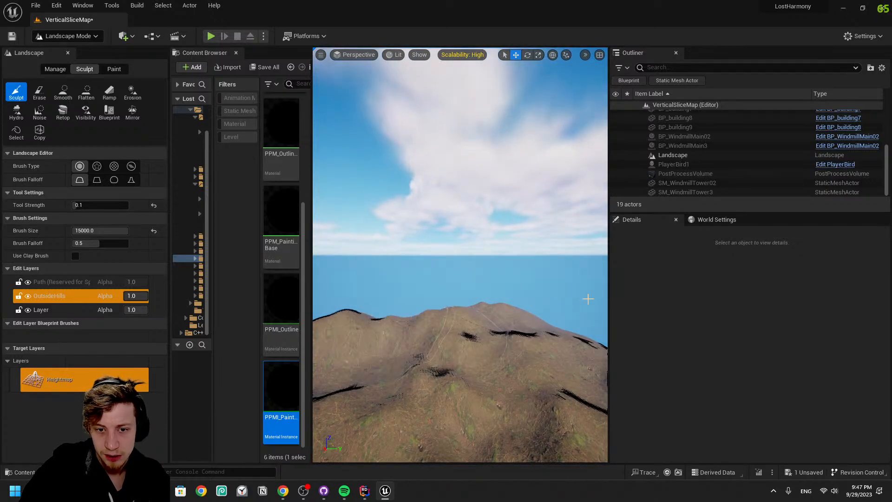
Raise the hilltops of the outer range with a few short sculpt strokes
mouse_move(489, 311)
left_mouse_down()
mouse_move(451, 347)
mouse_move(535, 332)
mouse_move(467, 307)
mouse_move(370, 312)
mouse_move(576, 333)
left_mouse_up()
right_click_drag(576, 333, 565, 332)
mouse_move(507, 321)
left_mouse_down()
mouse_move(515, 330)
mouse_move(494, 322)
left_mouse_up()
right_click_drag(493, 323, 498, 324)
left_click_drag(499, 324, 500, 338)
right_click_drag(509, 349, 519, 349)
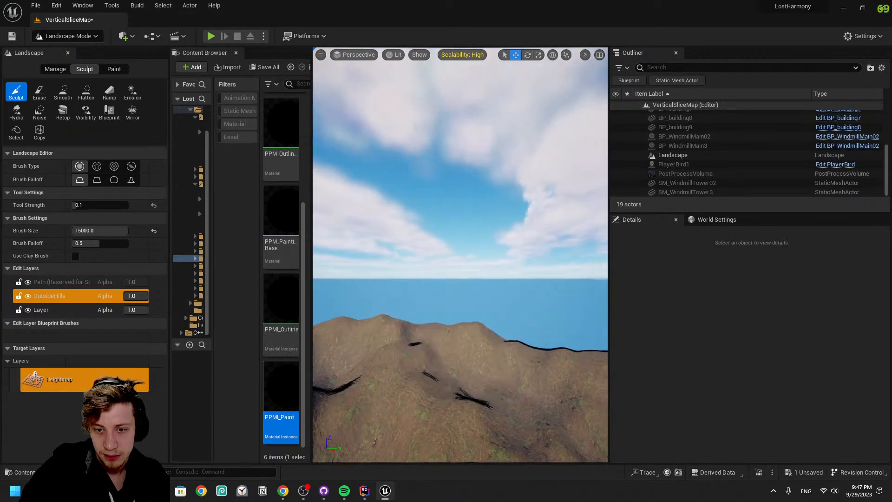
Extend the enclosing hills further around the landscape's border with broad sculpt strokes and save the level
mouse_move(432, 352)
left_mouse_down()
mouse_move(570, 352)
mouse_move(524, 352)
left_mouse_up()
mouse_move(524, 353)
right_mouse_down()
mouse_move(510, 353)
mouse_move(537, 372)
right_mouse_up()
mouse_move(442, 291)
left_mouse_down()
mouse_move(503, 283)
mouse_move(522, 310)
mouse_move(465, 234)
mouse_move(442, 224)
mouse_move(365, 282)
mouse_move(340, 271)
mouse_move(353, 300)
mouse_move(339, 376)
mouse_move(418, 365)
mouse_move(404, 359)
mouse_move(466, 384)
left_mouse_up()
mouse_move(466, 384)
right_mouse_down()
mouse_move(492, 367)
mouse_move(599, 357)
mouse_move(516, 359)
mouse_move(590, 357)
mouse_move(571, 365)
mouse_move(572, 386)
right_mouse_up()
mouse_move(478, 309)
left_mouse_down()
mouse_move(498, 309)
mouse_move(364, 312)
left_mouse_up()
mouse_move(492, 306)
left_mouse_down()
mouse_move(404, 318)
mouse_move(549, 301)
mouse_move(583, 316)
left_mouse_up()
mouse_move(583, 316)
right_mouse_down()
mouse_move(551, 318)
mouse_move(560, 355)
mouse_move(543, 366)
right_mouse_up()
mouse_move(468, 276)
left_mouse_down()
mouse_move(399, 279)
mouse_move(473, 274)
left_mouse_up()
right_click_drag(461, 240, 448, 235)
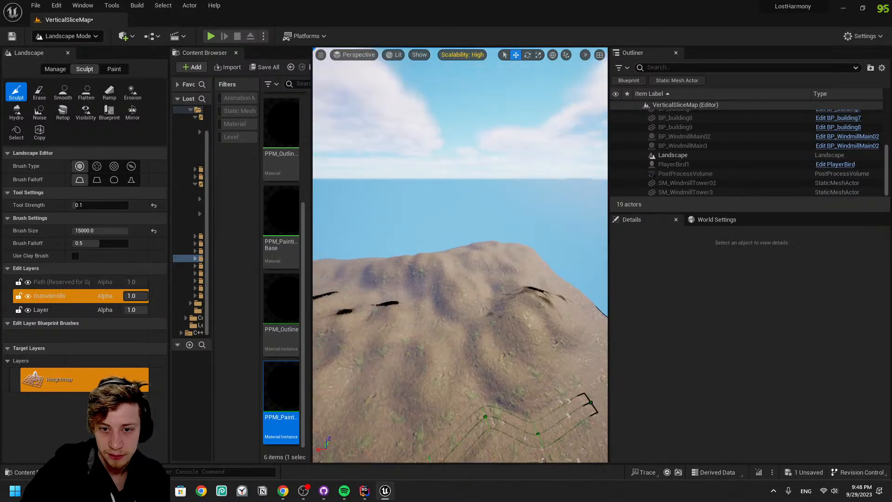
right_click_drag(439, 260, 535, 244)
mouse_move(440, 188)
right_mouse_down()
mouse_move(479, 205)
mouse_move(440, 188)
right_mouse_up()
key("ctrl+s")
left_click(16, 131)
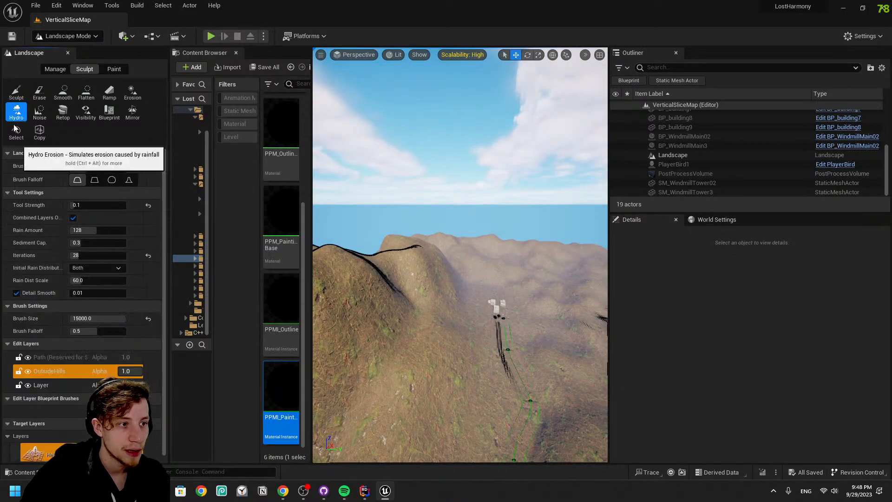
left_click(23, 96)
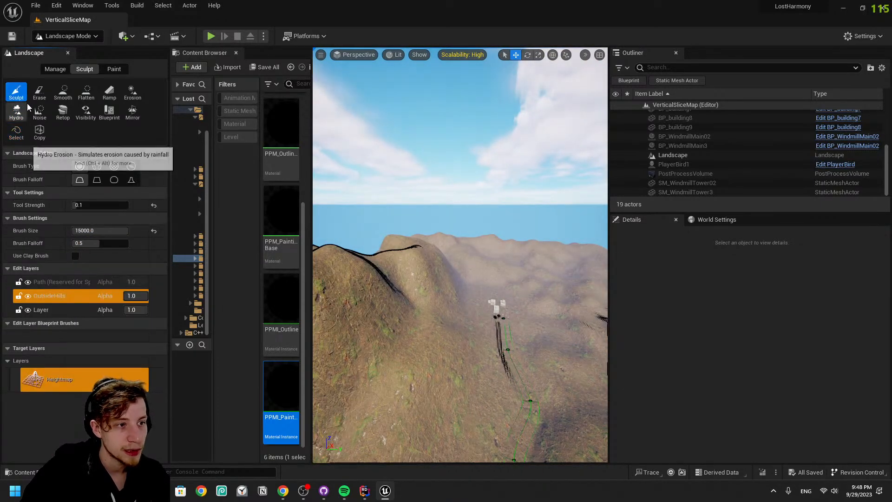
left_click(45, 95)
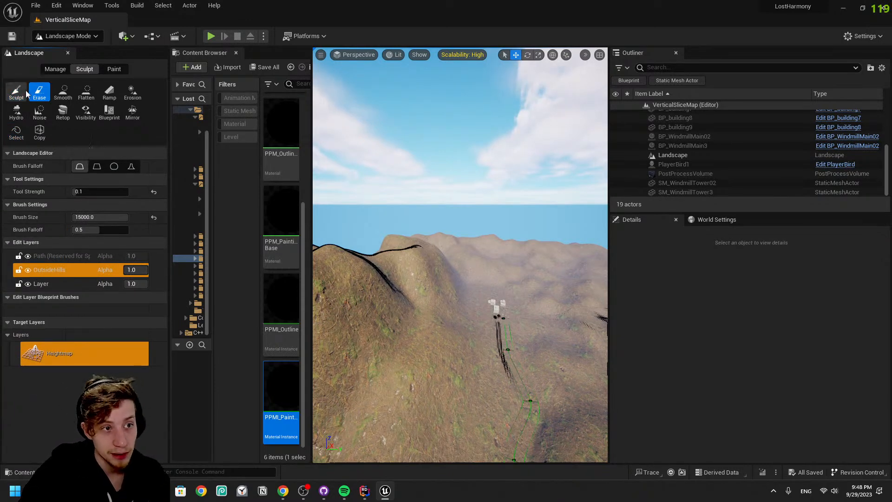
left_click(26, 94)
Roughen the hills behind the buildings with several Noise strokes at strength 0.1 and noise scale 45
left_click(36, 117)
right_click_drag(537, 241, 392, 261)
left_click(477, 250)
right_click_drag(478, 249, 539, 225)
left_click_drag(529, 266, 525, 261)
right_click_drag(525, 260, 488, 278)
left_click(392, 310)
mouse_move(393, 309)
right_mouse_down()
mouse_move(401, 310)
mouse_move(367, 308)
right_mouse_up()
mouse_move(432, 307)
right_mouse_down()
mouse_move(413, 305)
mouse_move(534, 279)
mouse_move(477, 257)
mouse_move(483, 251)
right_mouse_up()
Try further noise strokes on the adjoining hills and undo the latest noise edits
left_click(408, 284)
key("ctrl+z")
left_click(496, 215)
key("ctrl+z")
key("ctrl+z")
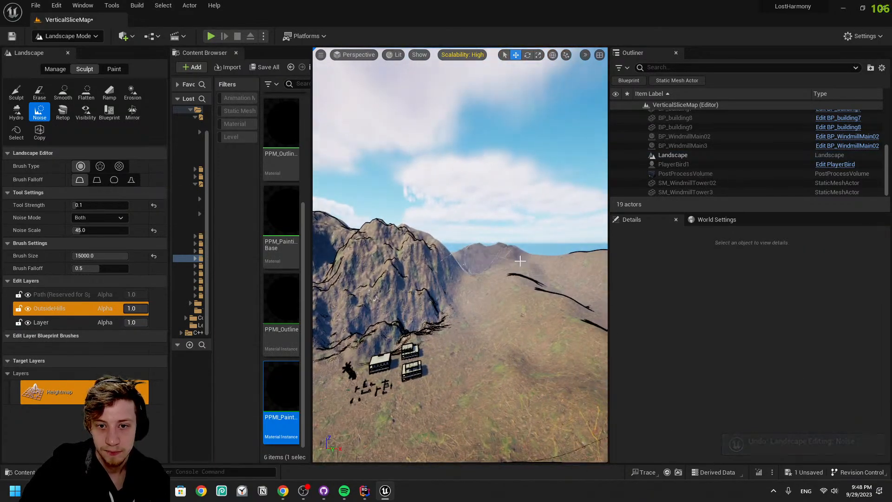
key("ctrl+z")
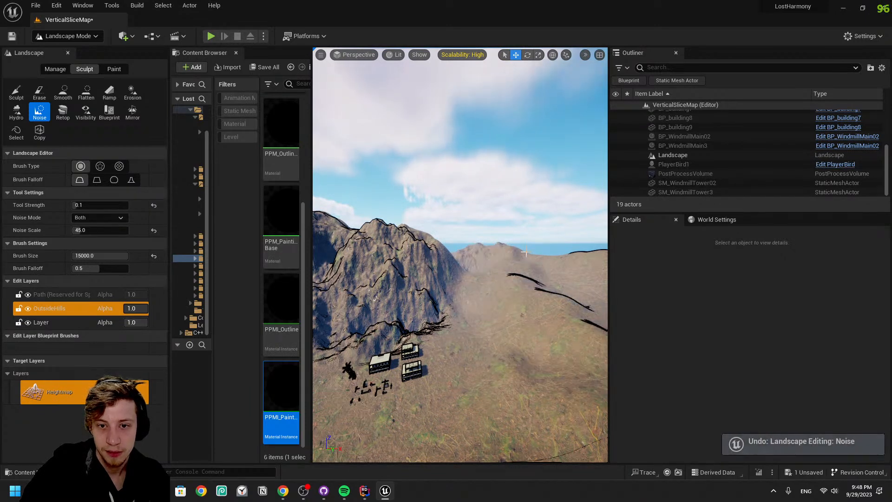
mouse_move(495, 263)
right_mouse_down()
mouse_move(540, 265)
mouse_move(517, 266)
right_mouse_up()
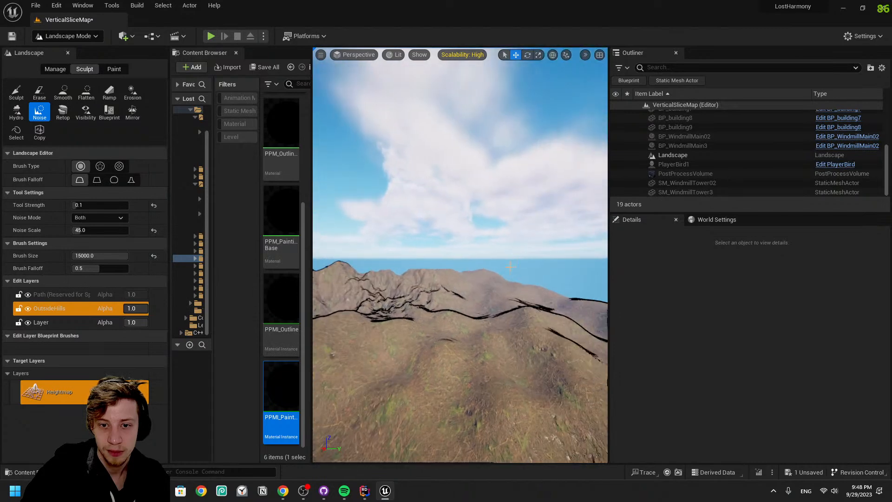
right_click_drag(452, 286, 366, 309)
key("ctrl+z")
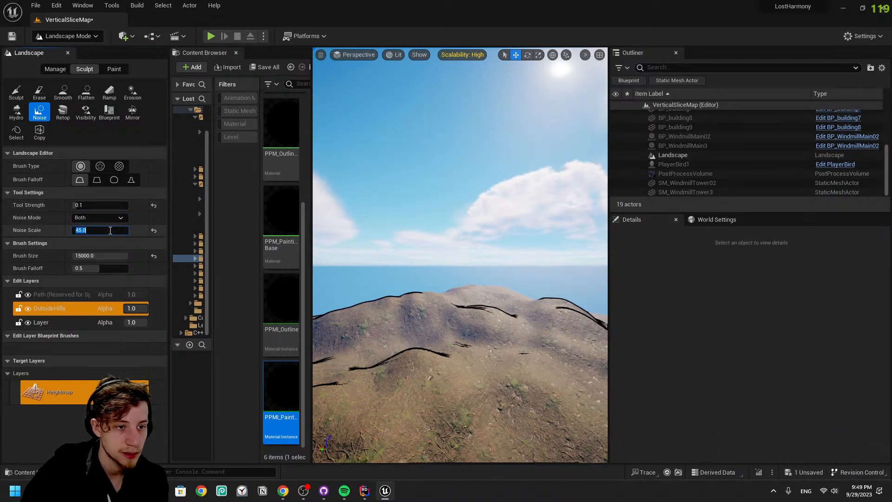
Set the noise tool strength to 0.01, test it with strokes over the smooth hills, and undo those strokes
left_click(93, 207)
type("0.")
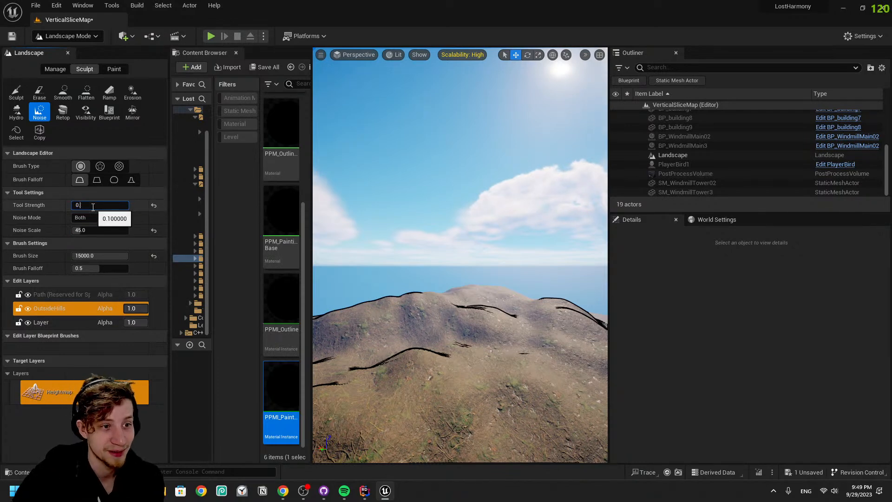
type("05")
key("BackSpace")
type("1")
key("Return")
left_click(355, 315)
mouse_move(440, 304)
left_mouse_down()
mouse_move(494, 300)
mouse_move(539, 325)
mouse_move(462, 341)
left_mouse_up()
mouse_move(455, 372)
right_mouse_down()
mouse_move(409, 395)
mouse_move(529, 358)
right_mouse_up()
key("ctrl+z")
key("ctrl+z")
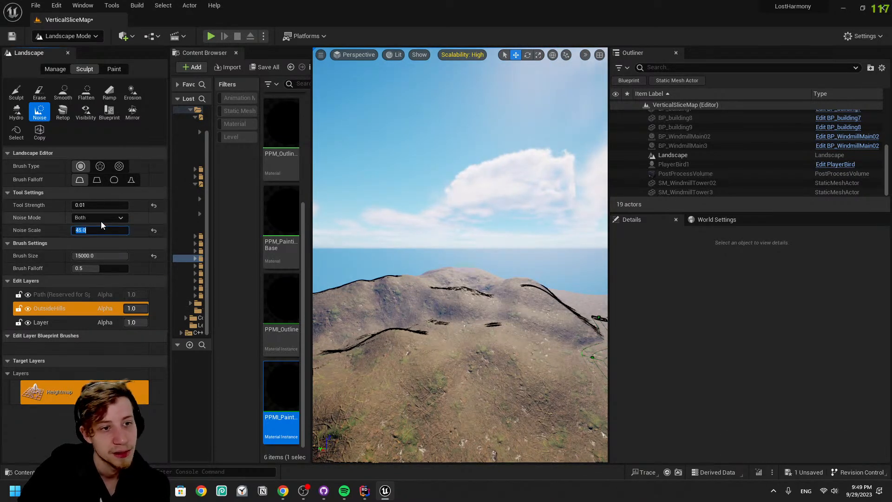
Roughen the smooth outer hills with Noise strokes at strength 0.01 and noise scale 128, and save the level
type("128")
key("Return")
mouse_move(475, 302)
left_mouse_down()
mouse_move(449, 291)
mouse_move(343, 304)
left_mouse_up()
mouse_move(400, 279)
left_mouse_down()
mouse_move(504, 288)
mouse_move(559, 314)
left_mouse_up()
right_click_drag(559, 315, 409, 346)
left_click_drag(559, 314, 421, 309)
mouse_move(422, 310)
right_mouse_down()
mouse_move(470, 252)
mouse_move(442, 274)
mouse_move(447, 294)
right_mouse_up()
right_click_drag(500, 327, 421, 276)
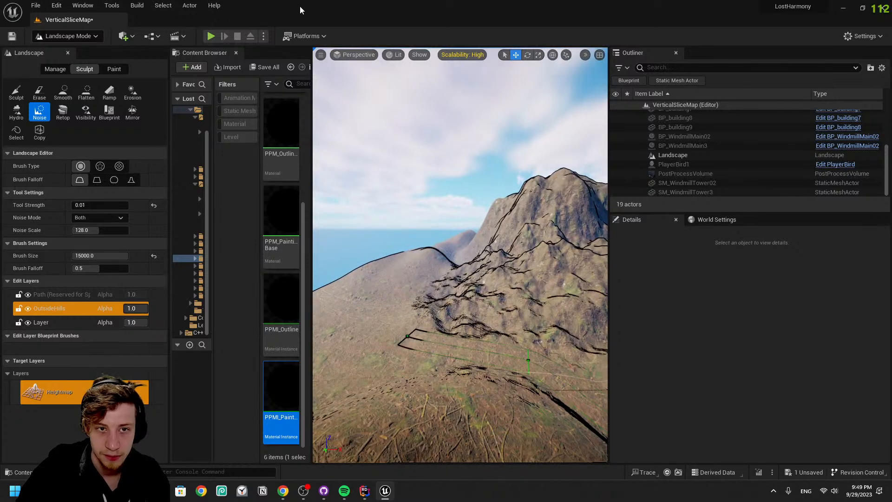
left_click(804, 475)
left_click(516, 349)
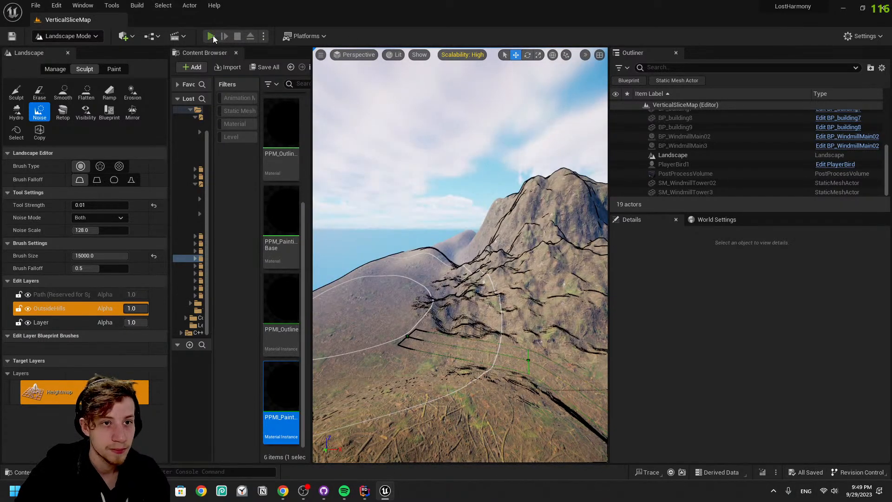
Briefly play-test the level, stop it, and inspect the windmills and buildings area from different viewpoints
left_click(211, 36)
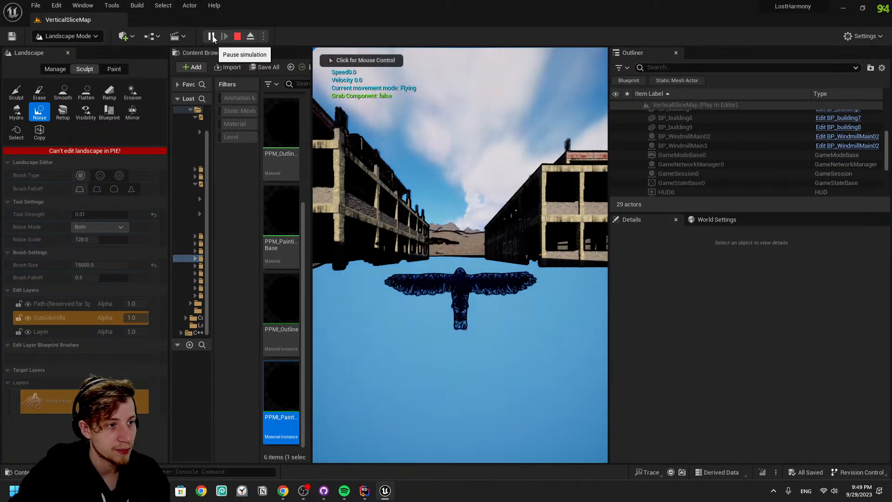
key("Escape")
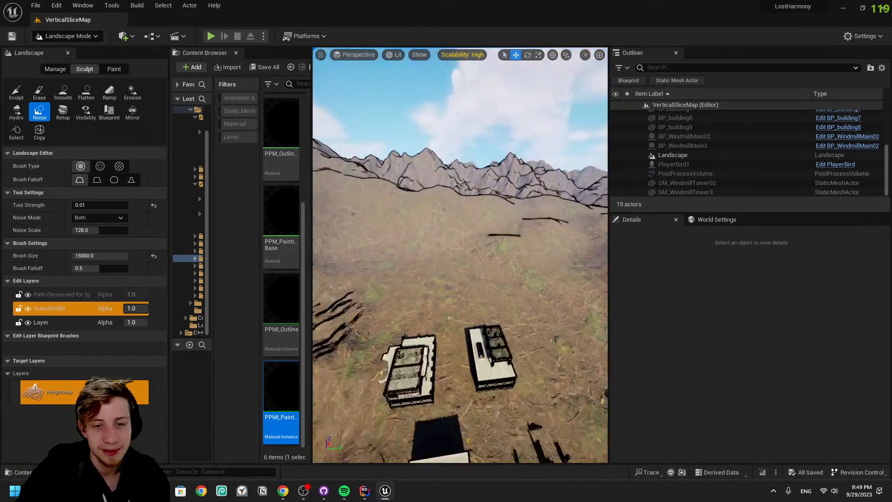
mouse_move(492, 223)
right_mouse_down()
mouse_move(488, 232)
mouse_move(557, 195)
mouse_move(576, 213)
mouse_move(437, 219)
mouse_move(497, 230)
right_mouse_up()
key("w")
key("d")
key("w")
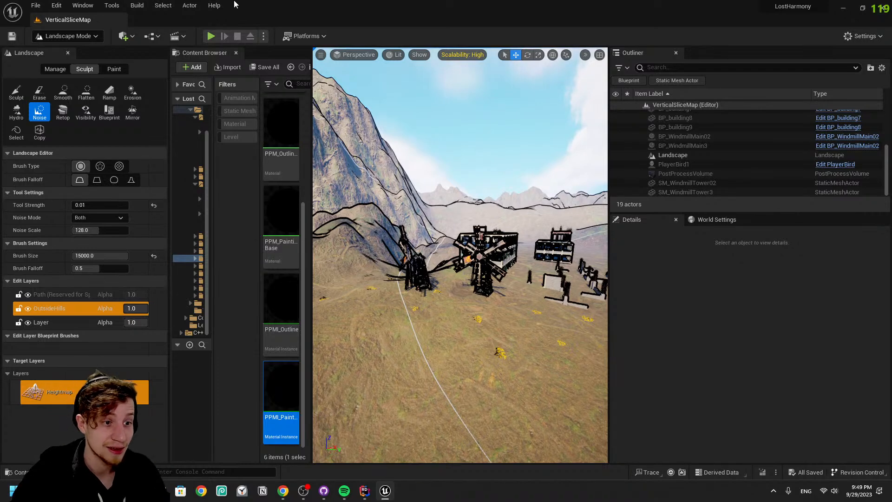
Create a new landscape edit layer and rename it BuildingsArea
left_click(16, 92)
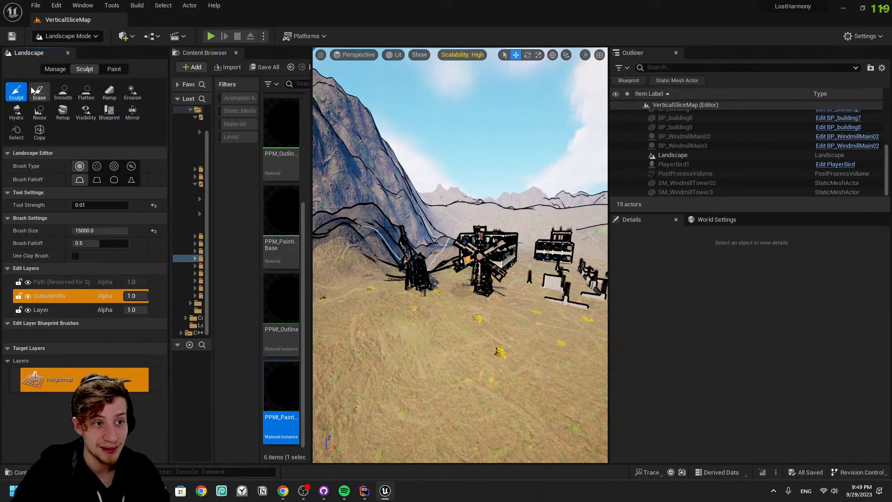
right_click(95, 300)
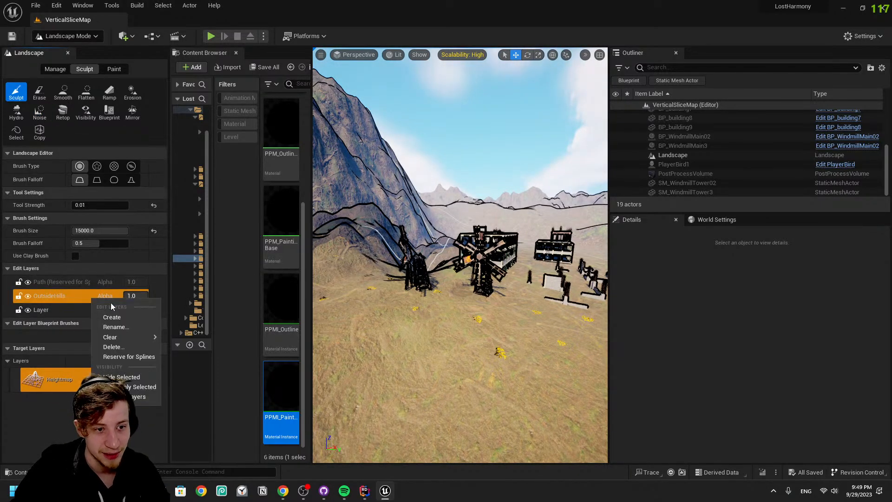
left_click(121, 319)
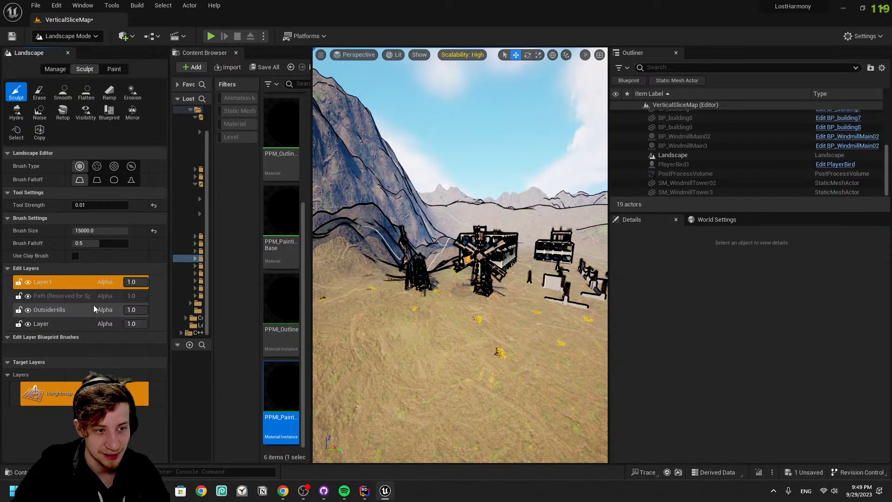
double_click(59, 283)
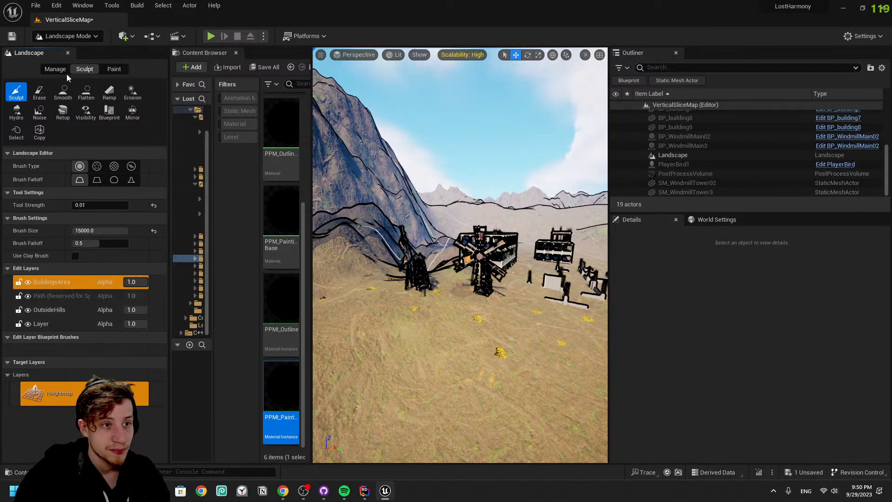
Choose the Flatten sculpt tool and set its brush size to 8192
left_click(82, 95)
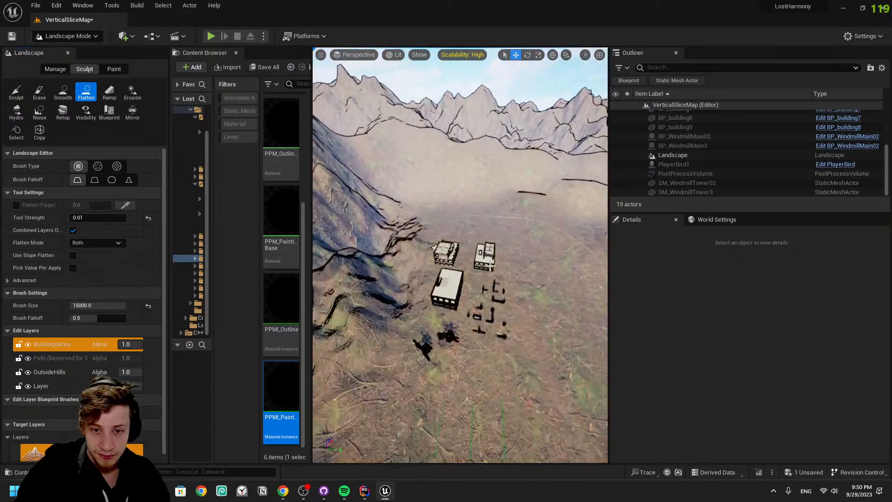
scroll(100, 296, "down", 1)
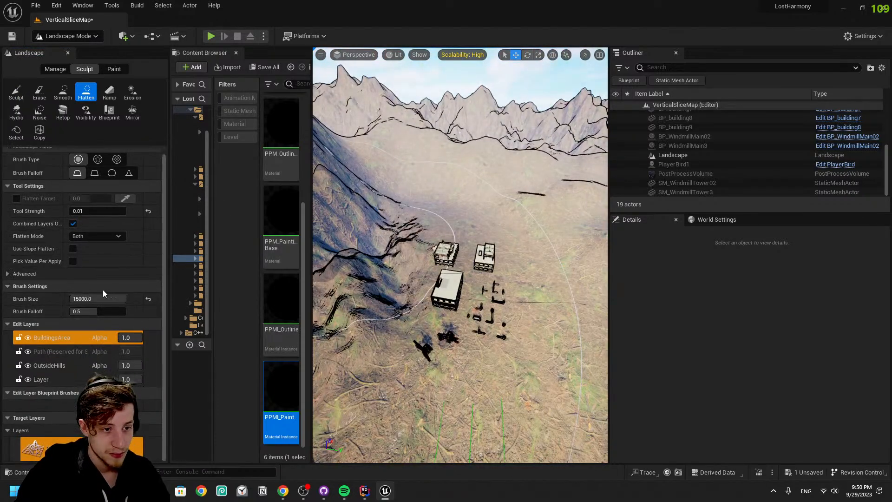
left_click(148, 300)
left_click_drag(119, 300, 122, 299)
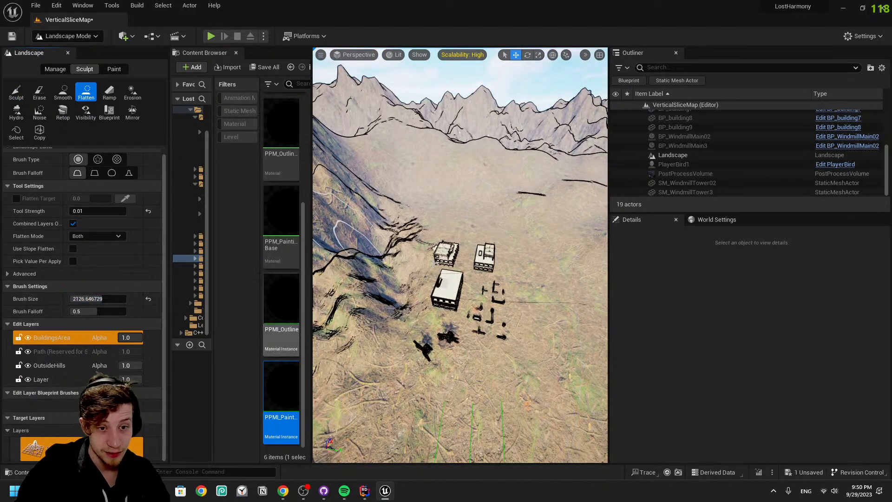
type("8192")
key("Return")
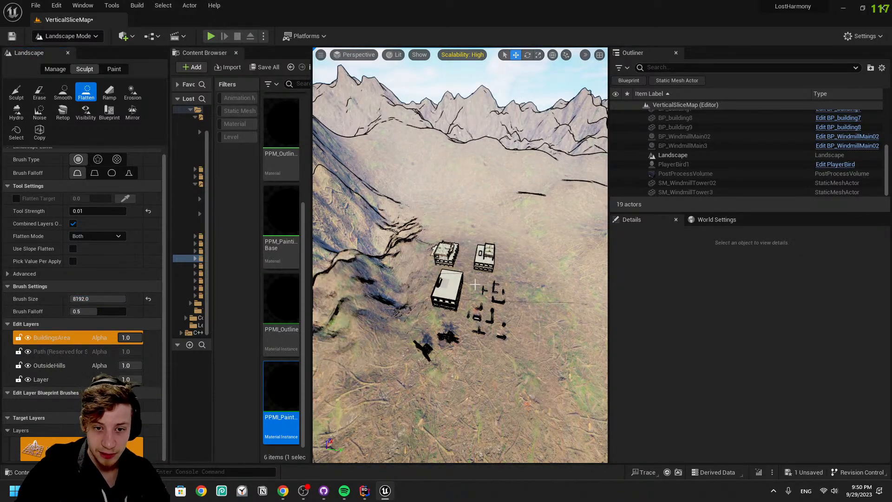
Set the Flatten tool strength to 1.0 and position the brush over the ground around the buildings
key("w")
right_click_drag(455, 262, 545, 265)
key("s")
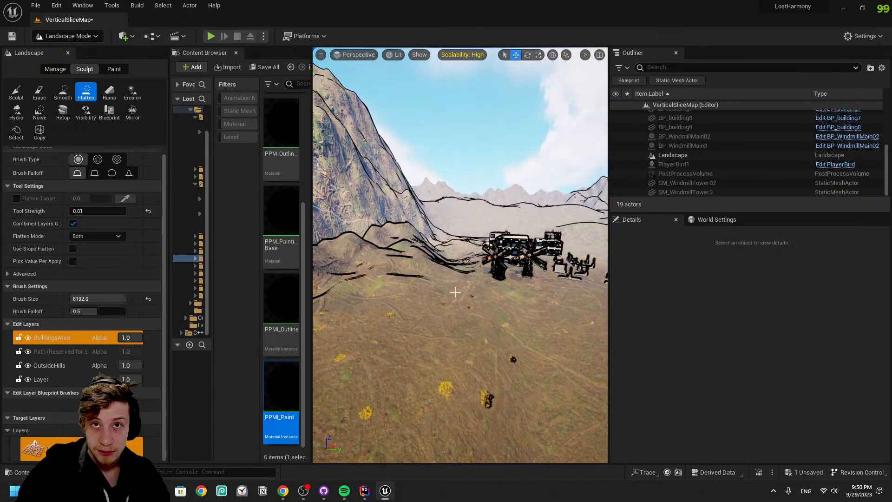
key("e")
right_click_drag(455, 292, 465, 310)
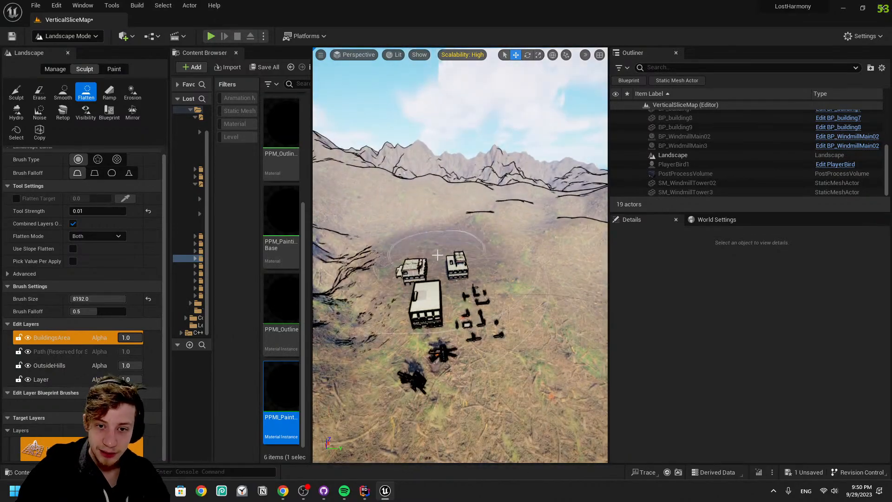
key("a")
right_click_drag(464, 280, 599, 265)
mouse_move(418, 279)
right_mouse_down()
mouse_move(465, 256)
mouse_move(581, 251)
mouse_move(574, 316)
right_mouse_up()
key("w")
key("e")
key("s")
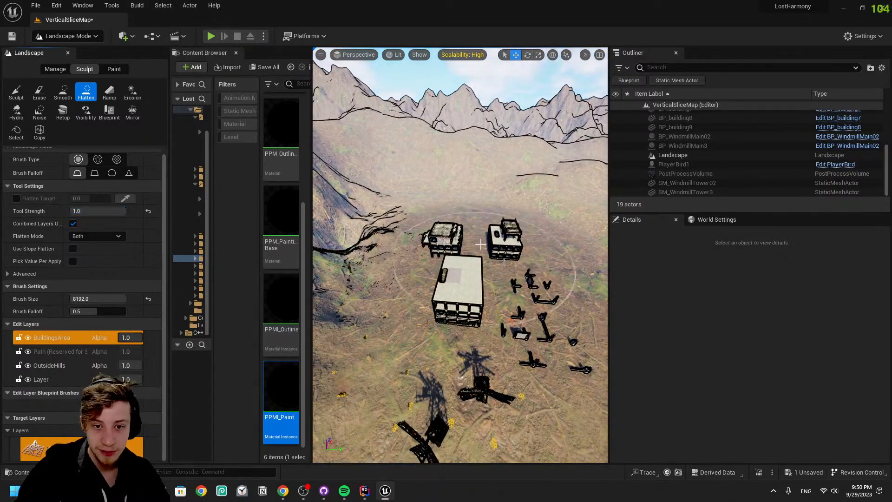
Try flattening the terrain around the buildings and undo the Flatten strokes
right_click_drag(479, 302, 418, 292)
key("s")
left_click(420, 238)
key("ctrl+z")
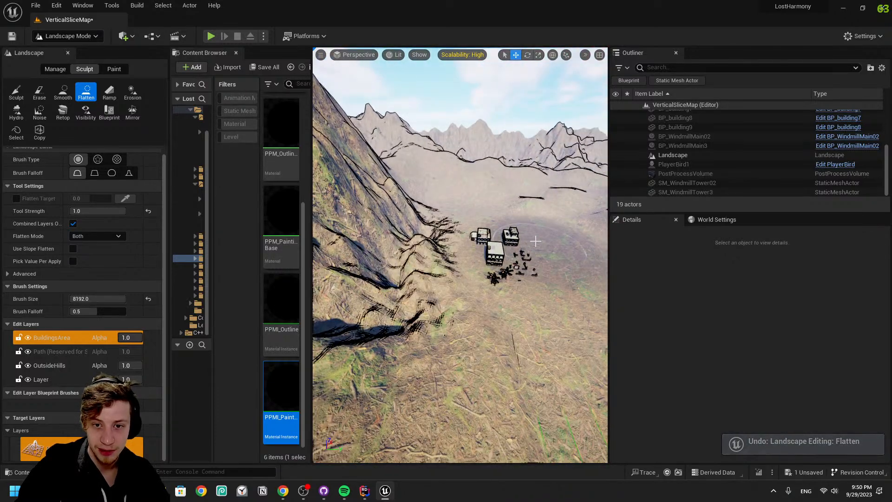
key("w")
mouse_move(530, 235)
right_mouse_down()
mouse_move(585, 224)
mouse_move(553, 224)
mouse_move(599, 228)
right_mouse_up()
key("a")
key("ctrl+z")
mouse_move(464, 222)
right_mouse_down()
mouse_move(516, 218)
mouse_move(472, 228)
right_mouse_up()
key("s")
key("q")
key("e")
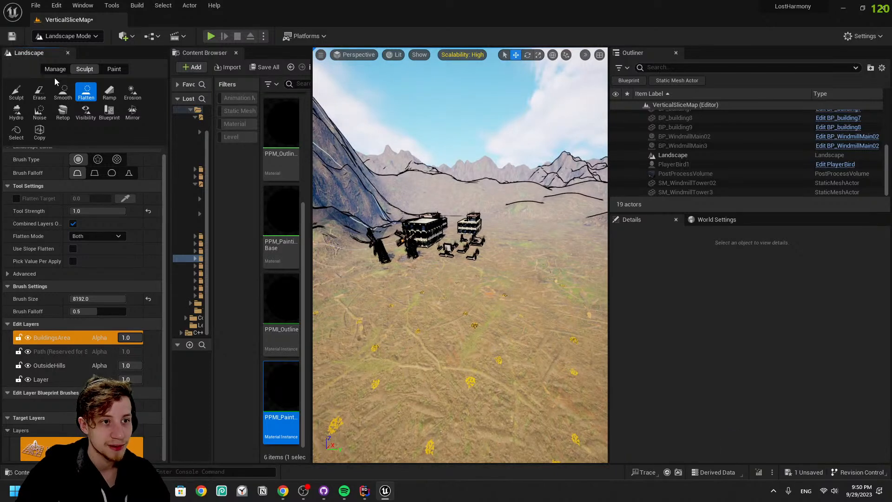
Switch the editor to Selection mode and save the modified VerticalSliceMap level
left_click(55, 69)
left_click(86, 36)
left_click(89, 51)
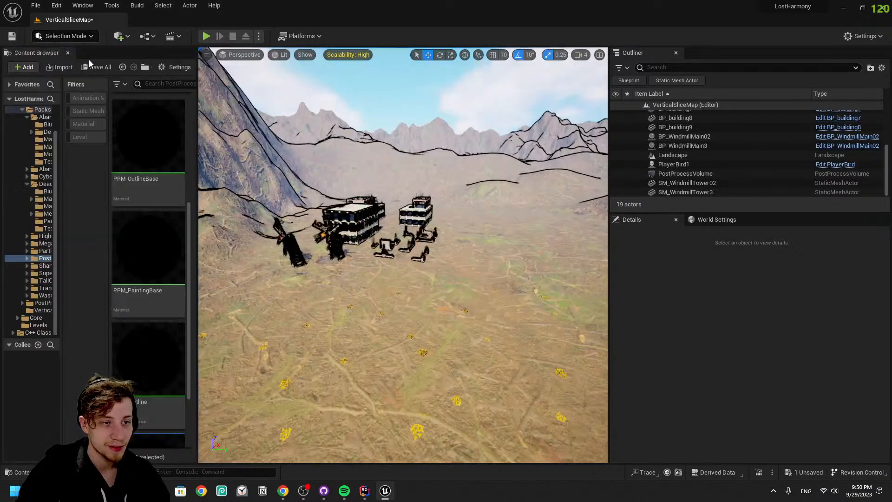
left_click(106, 68)
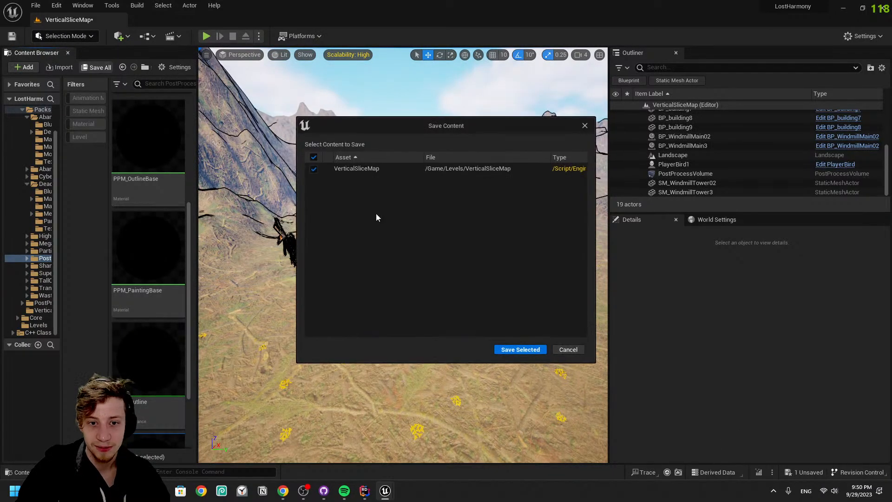
left_click(526, 353)
key("w")
mouse_move(484, 342)
right_mouse_down()
mouse_move(448, 341)
mouse_move(501, 338)
mouse_move(460, 349)
mouse_move(395, 337)
mouse_move(423, 328)
mouse_move(431, 341)
mouse_move(476, 333)
right_mouse_up()
key("w")
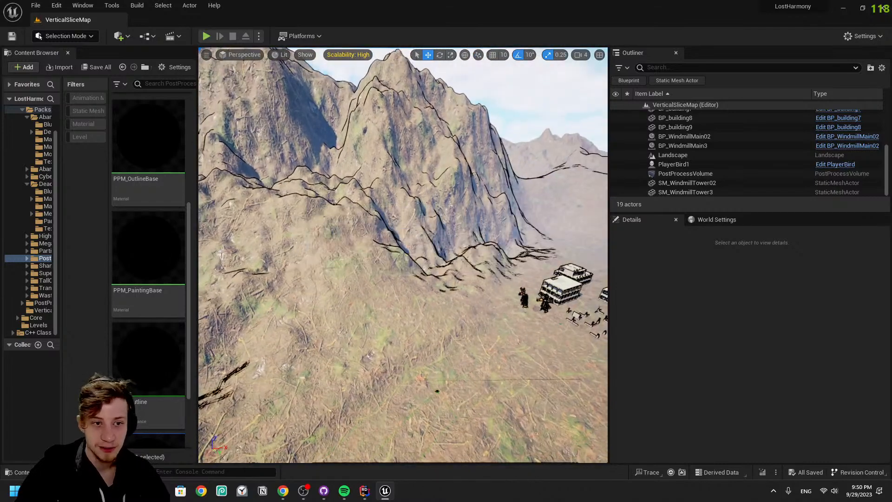
Save the level again, return to Landscape mode and open its Paint tools
left_click(79, 39)
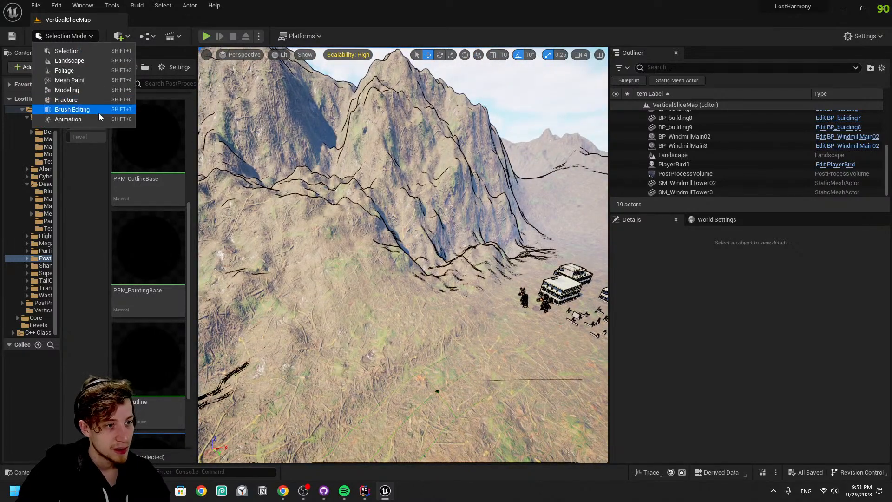
right_click_drag(355, 281, 328, 234)
key("w")
key("ctrl+s")
left_click(65, 36)
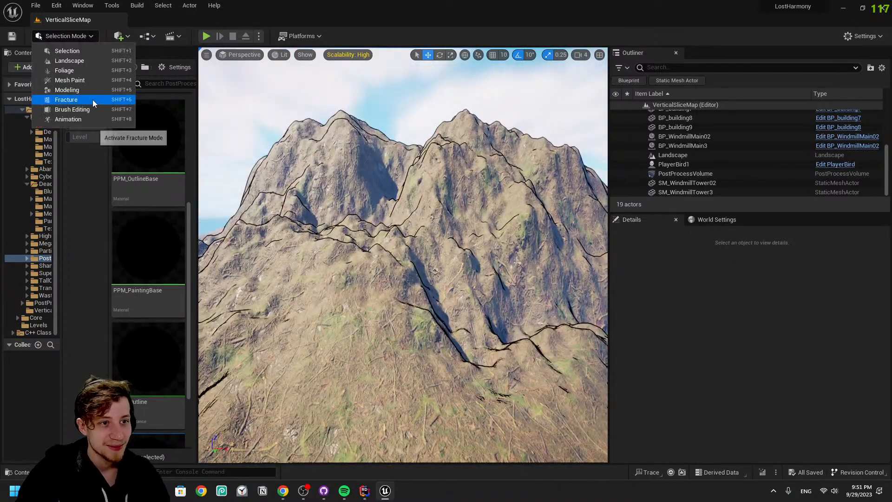
left_click(78, 60)
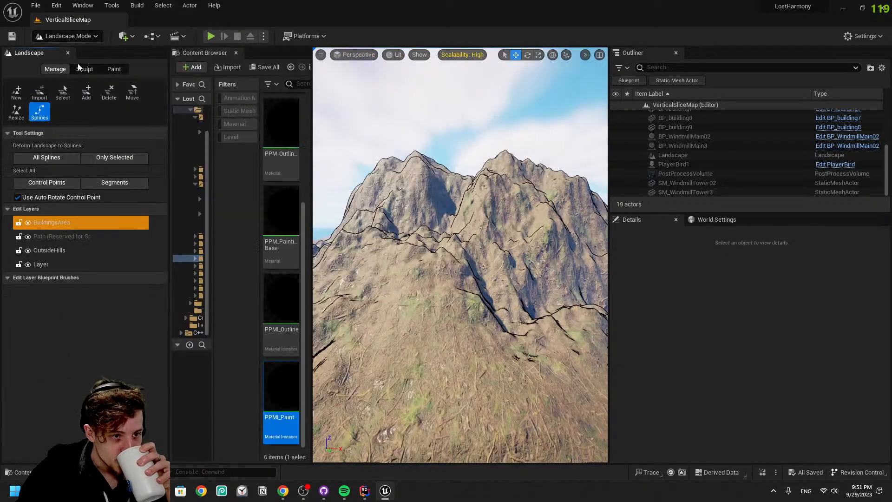
left_click(116, 71)
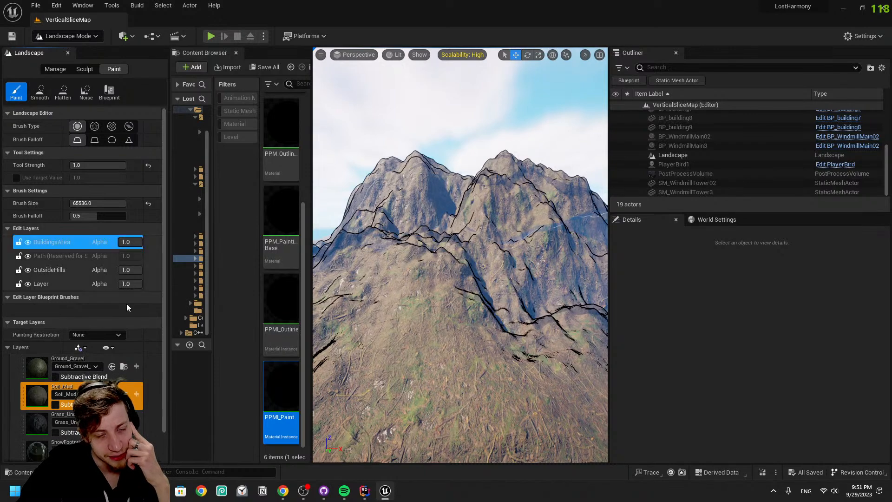
right_click_drag(418, 269, 269, 265)
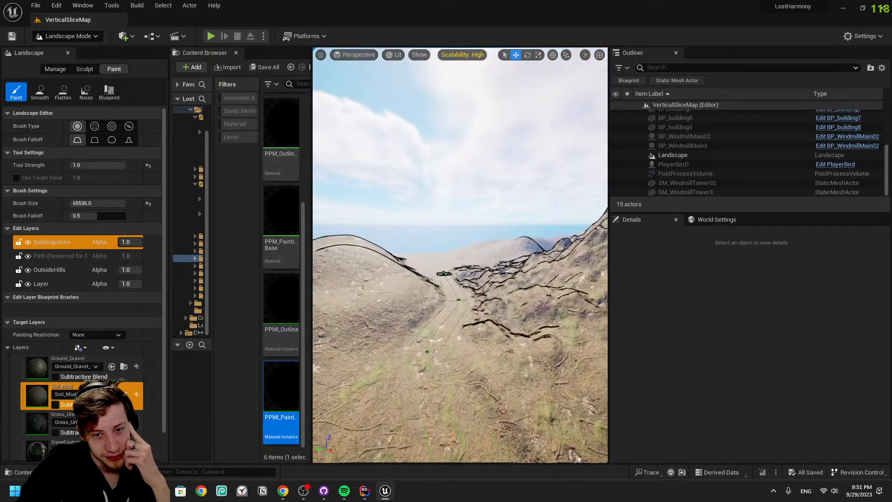
Play-test the level in full screen by flying the bird around the buildings, and return to the normal editor view
left_click(207, 36)
key("w")
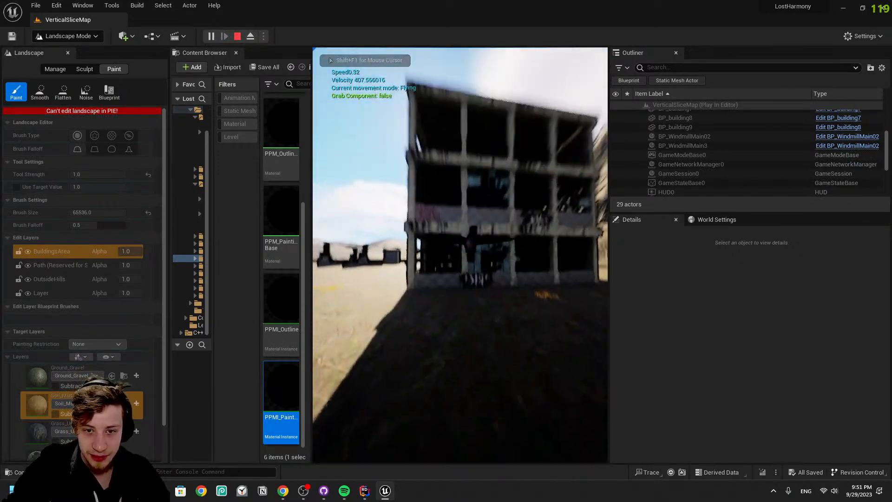
key("F11")
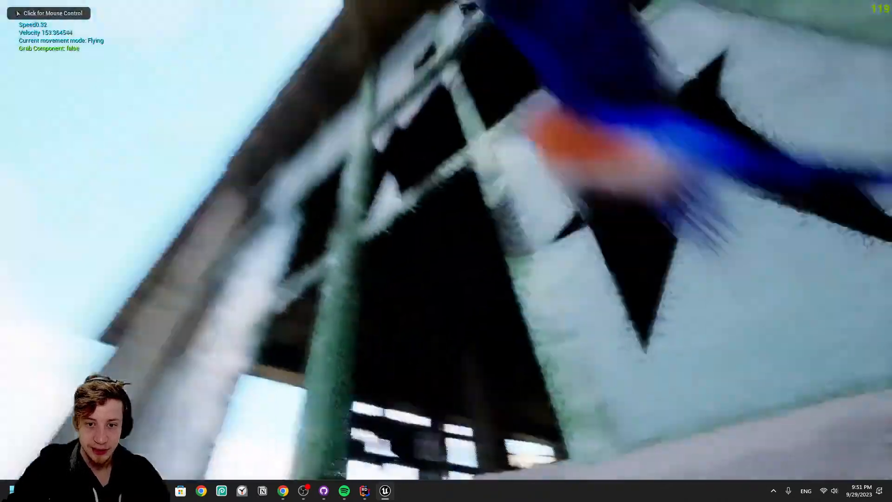
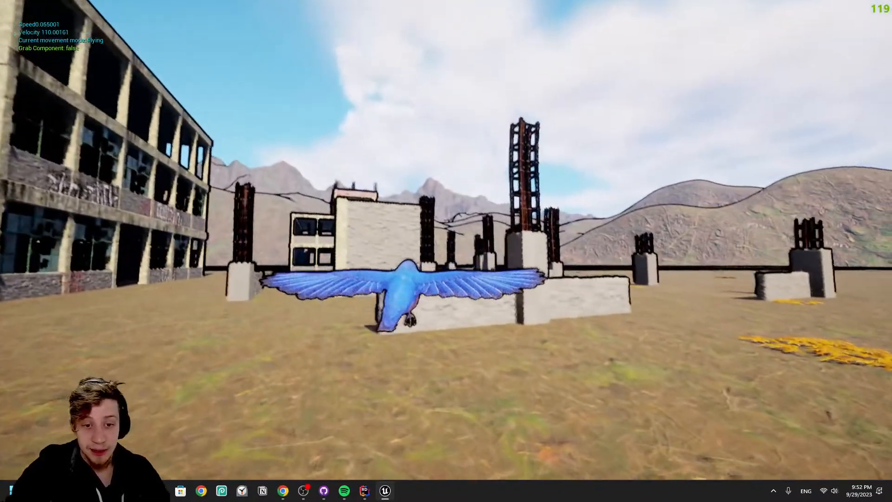
key("Escape")
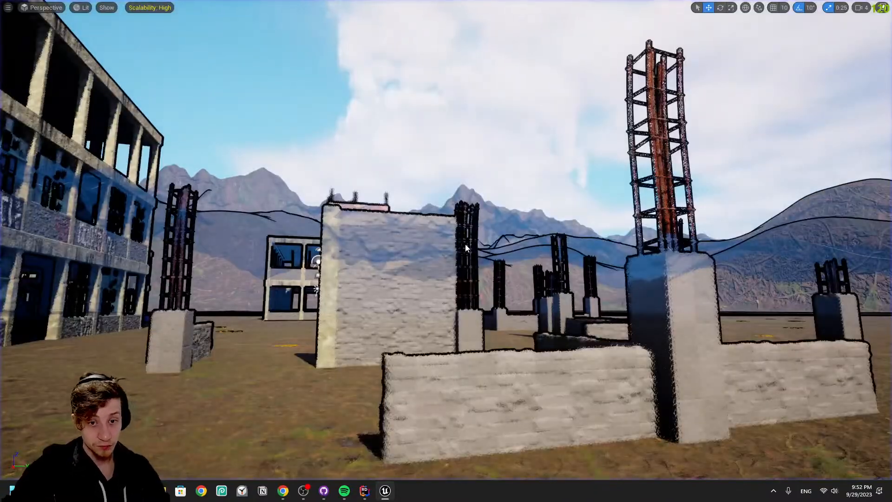
left_click(883, 9)
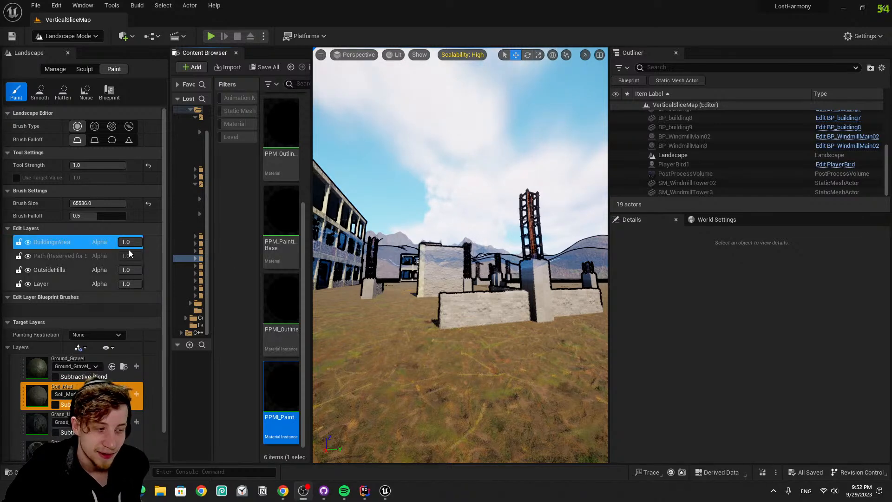
Close the landscape tools and start another play-test with control of the bird
right_click_drag(392, 309, 392, 308)
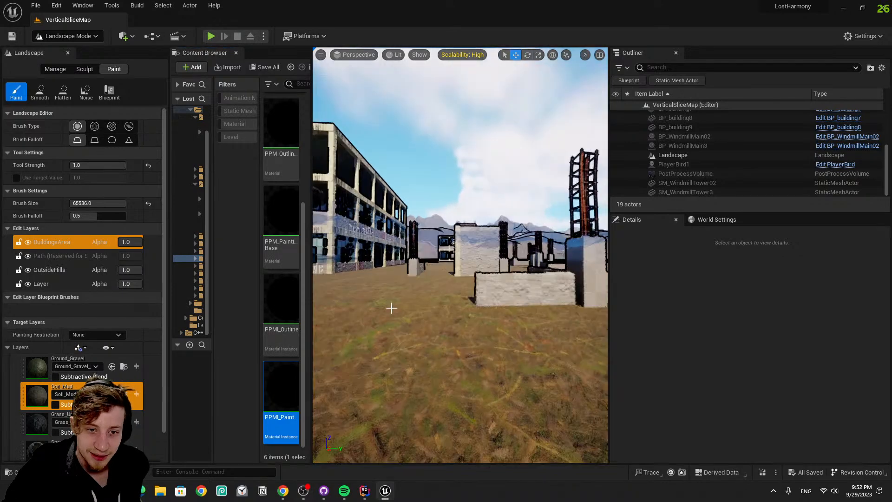
left_click(68, 53)
right_click_drag(561, 284, 559, 311)
scroll(540, 309, "down", 8)
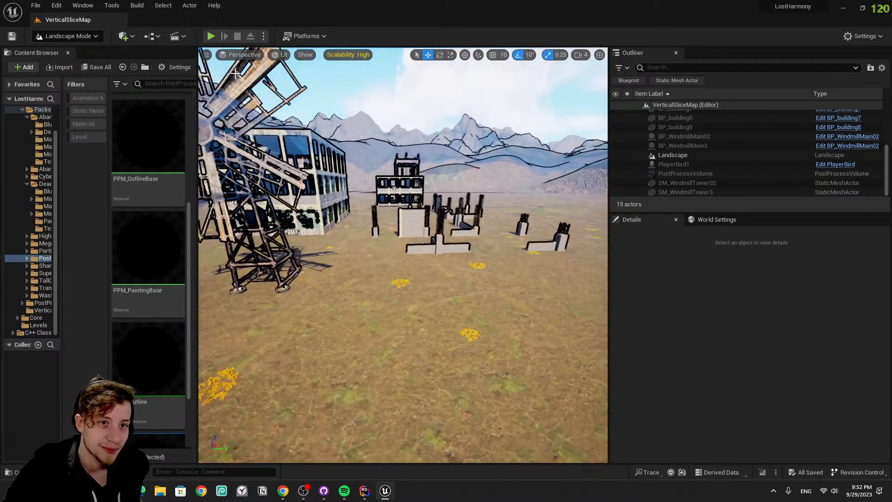
left_click(212, 36)
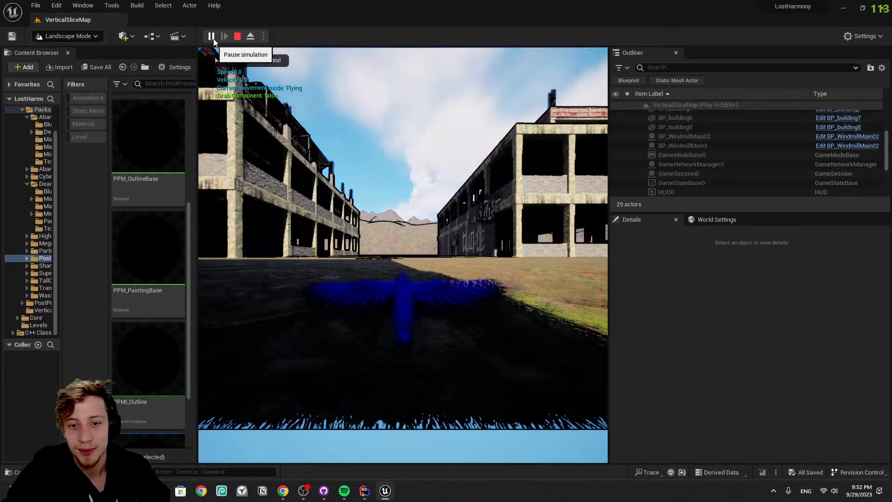
left_click(316, 168)
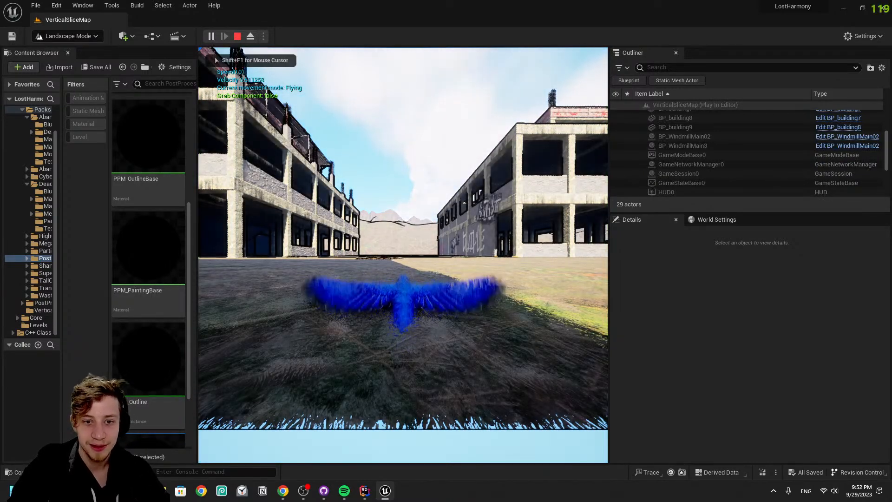
Fly the bird through and around the buildings in the play-test, then end it and look over the mountains in the editor
key("w")
key("w")
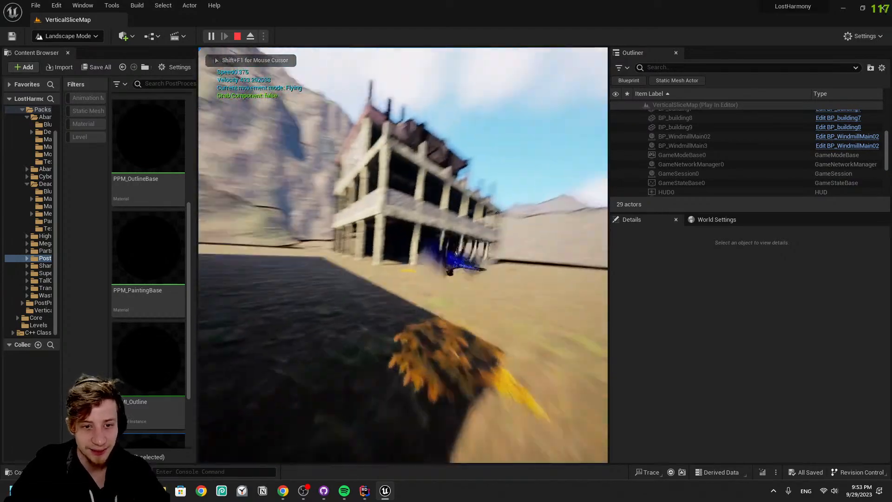
key("w")
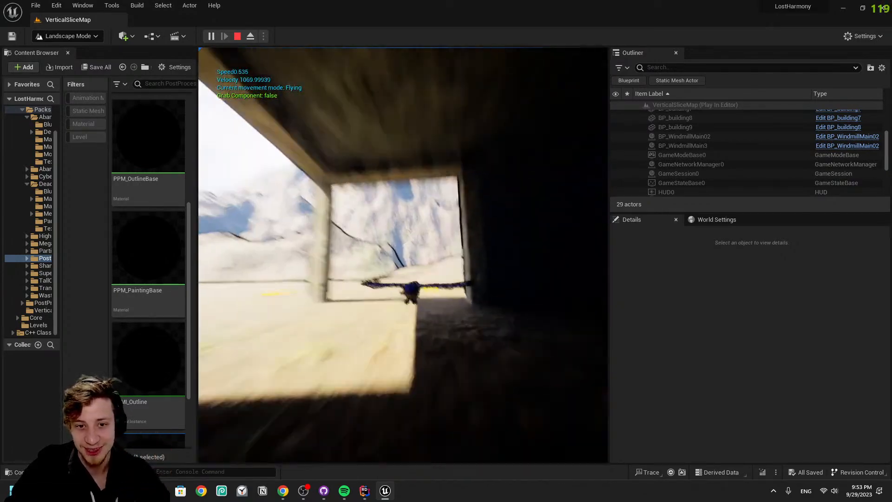
key("w")
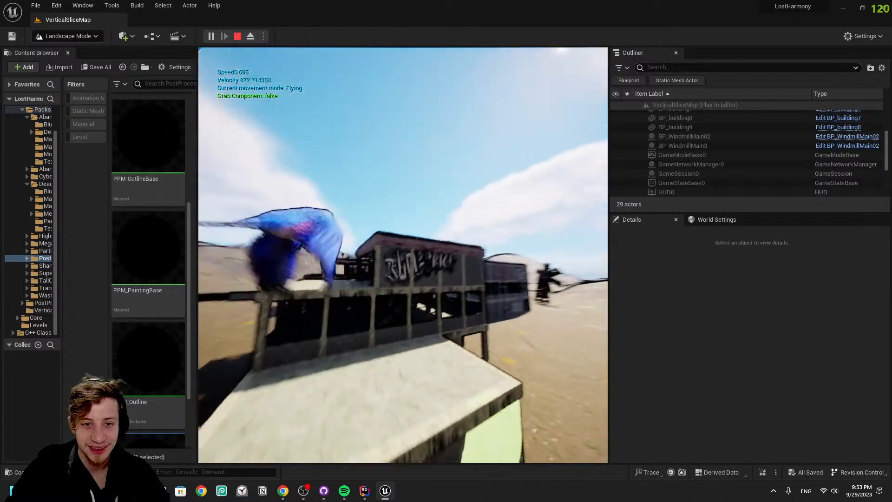
key("w")
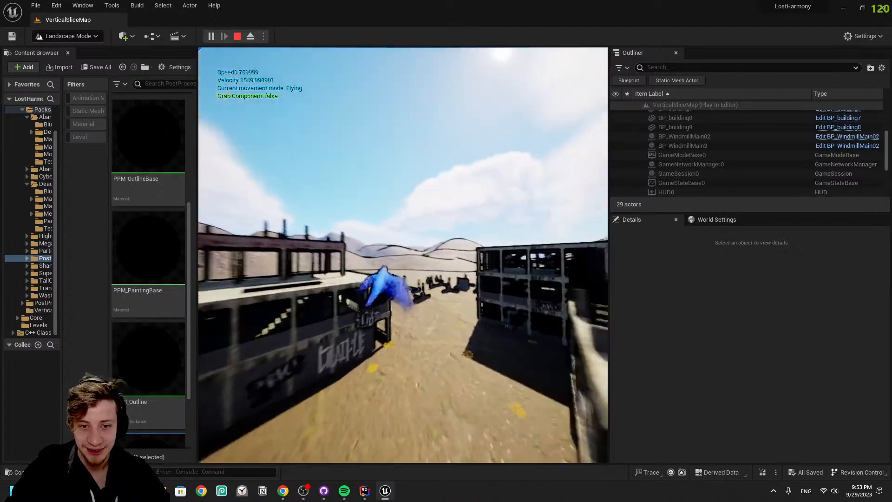
key("w")
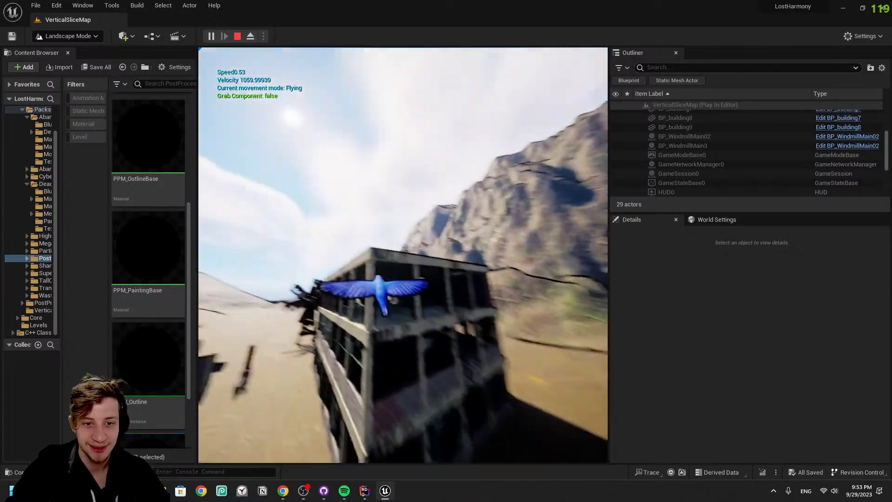
key("w")
key("w")
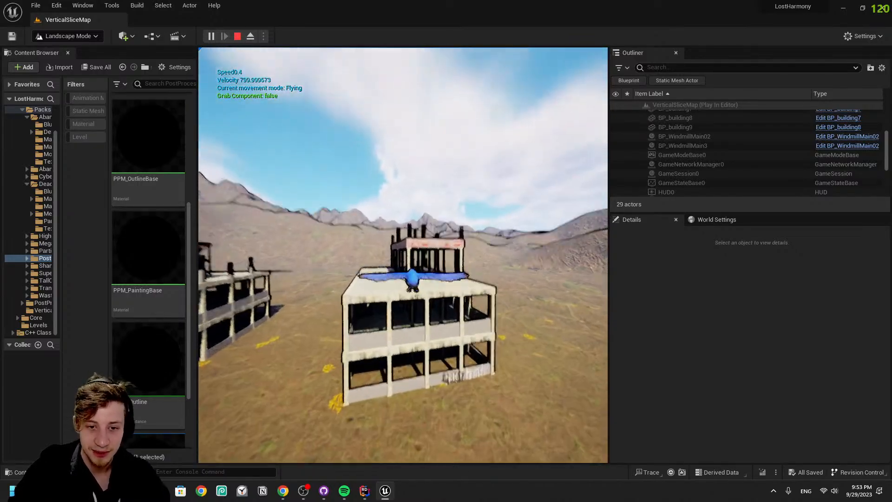
key("w")
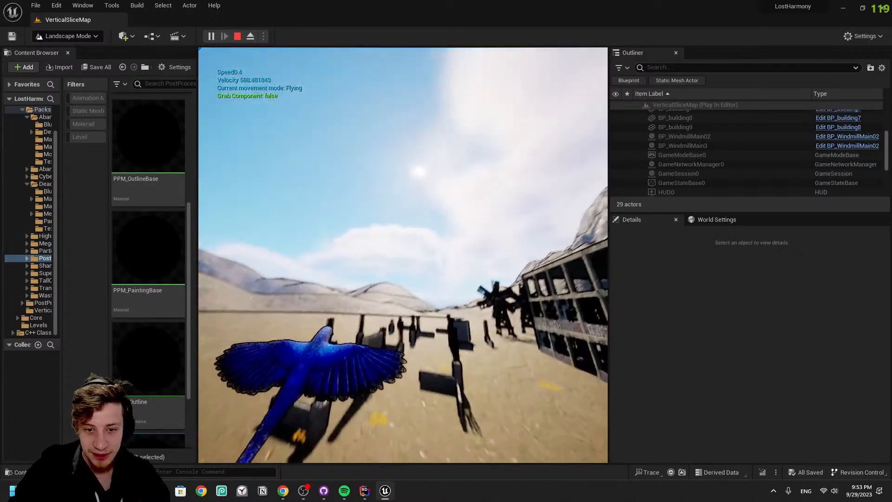
key("Escape")
right_click_drag(481, 244, 355, 226)
key("w")
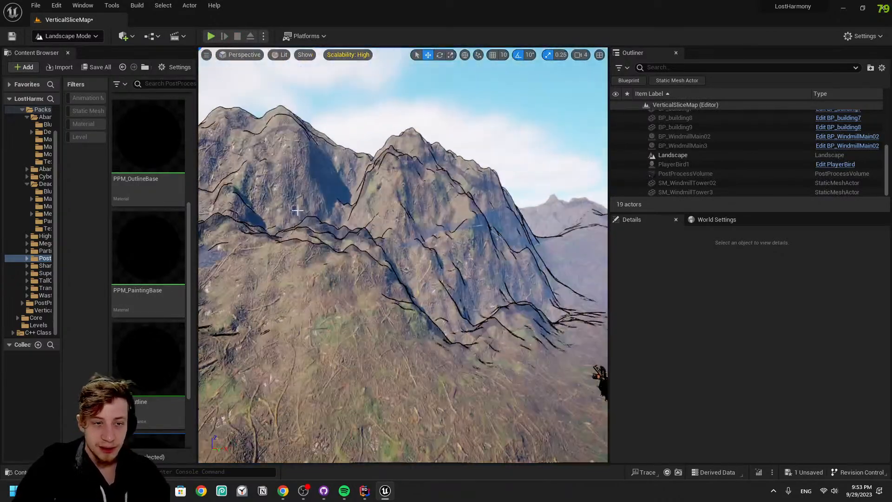
Reopen the Landscape Paint tools, close the Content Browser, and select the Asphalt target layer
left_click(71, 34)
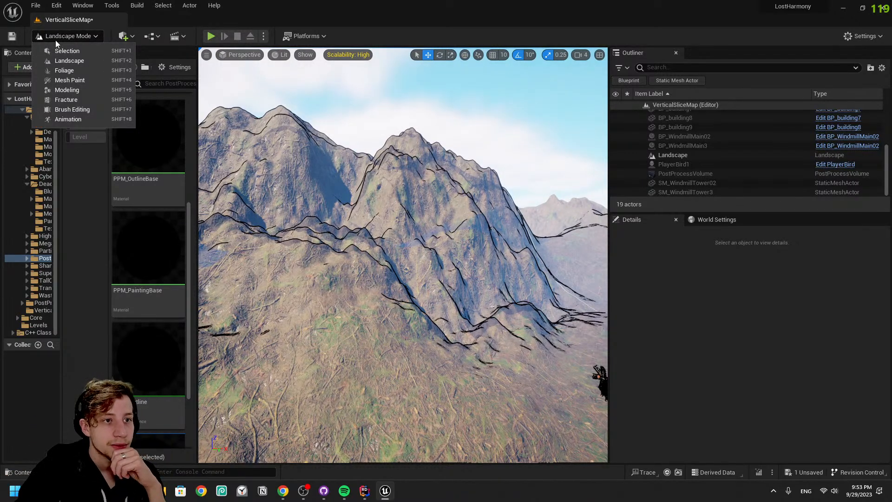
left_click(57, 37)
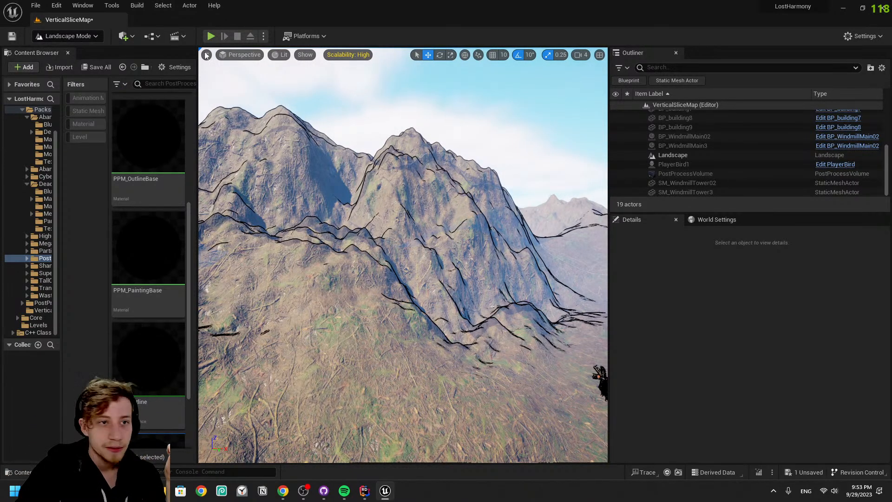
left_click(70, 36)
left_click(70, 36)
left_click(70, 35)
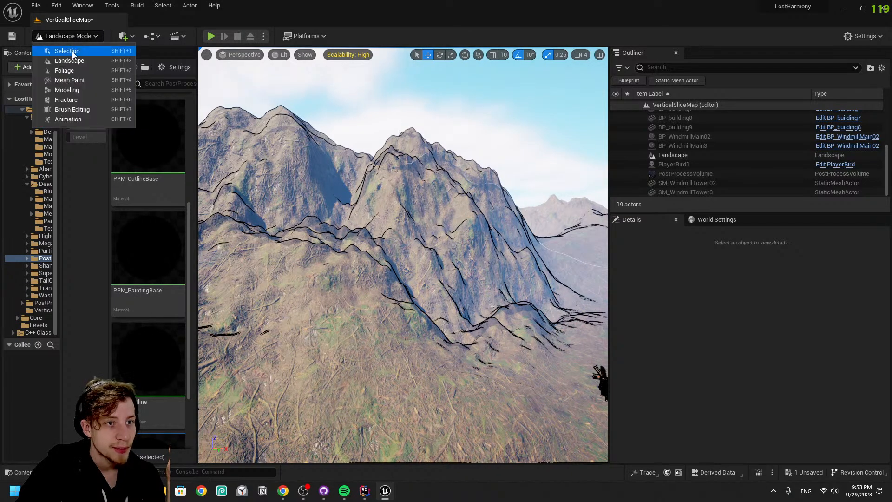
left_click(74, 37)
left_click(74, 37)
left_click(78, 60)
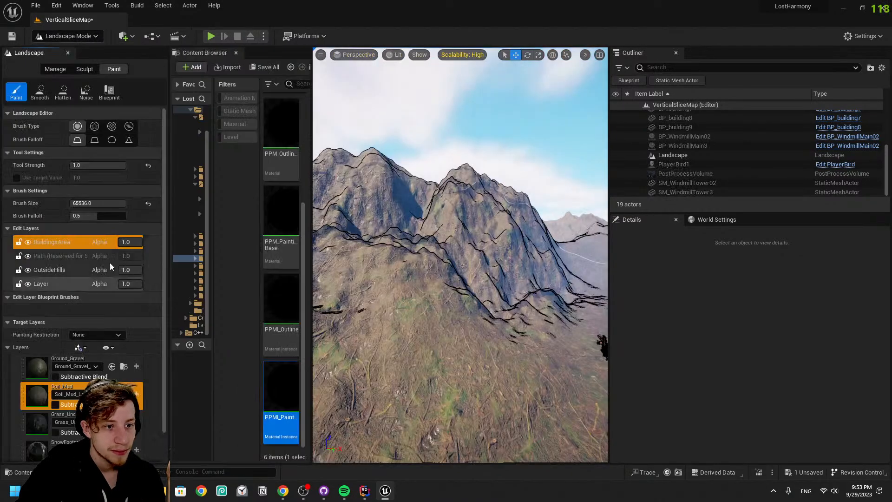
left_click(236, 55)
scroll(155, 400, "down", 2)
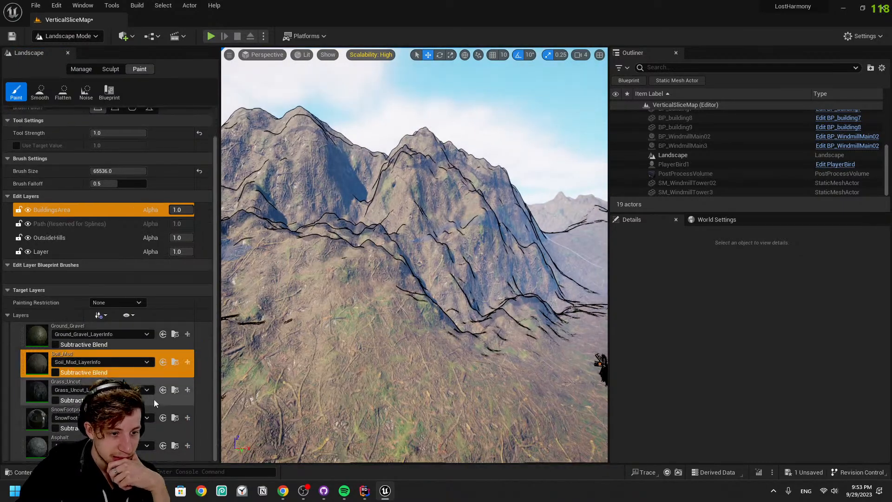
left_click(40, 445)
Try painting Asphalt at the start of the path with the 65536 brush size, and undo the stroke
right_click_drag(415, 254, 414, 327)
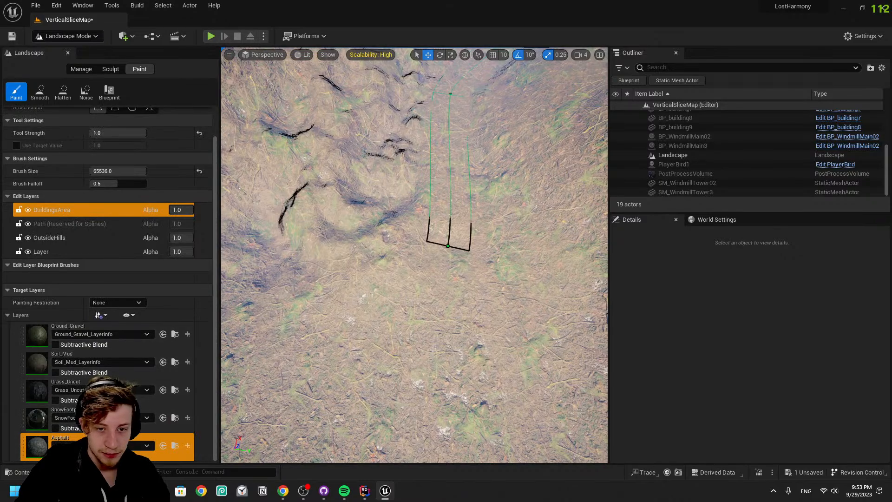
left_click(448, 178)
right_click_drag(448, 177, 506, 162)
right_click_drag(349, 288, 348, 317)
key("w")
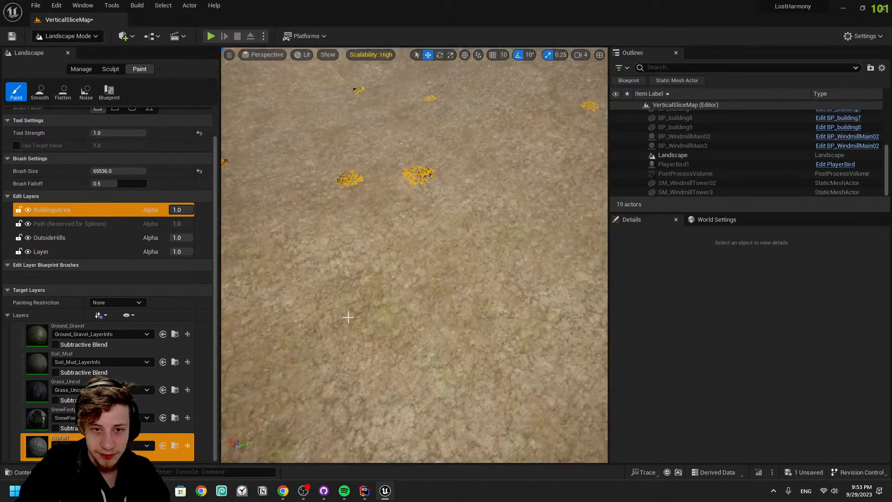
key("ctrl+z")
key("s")
right_click_drag(504, 312, 497, 298)
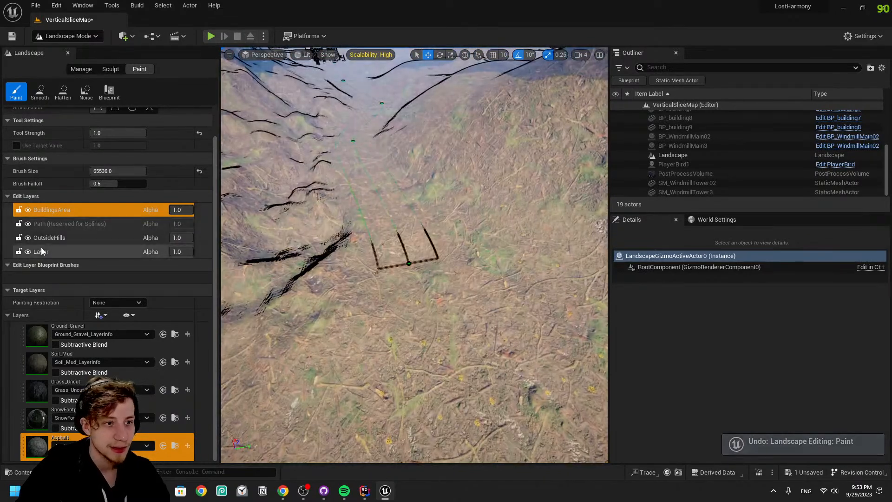
Set the brush size to about 1473 and the tool strength to 0.44, test an Asphalt stroke on the path, and undo it
scroll(37, 243, "up", 2)
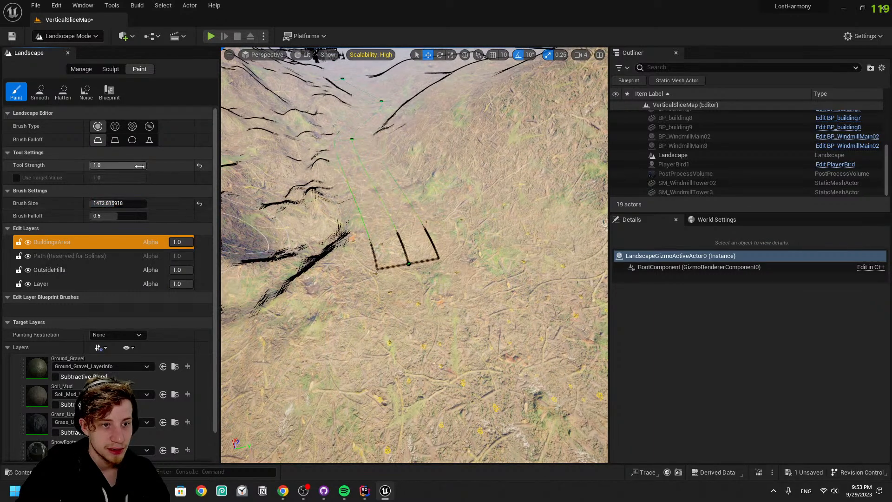
left_click_drag(111, 165, 115, 165)
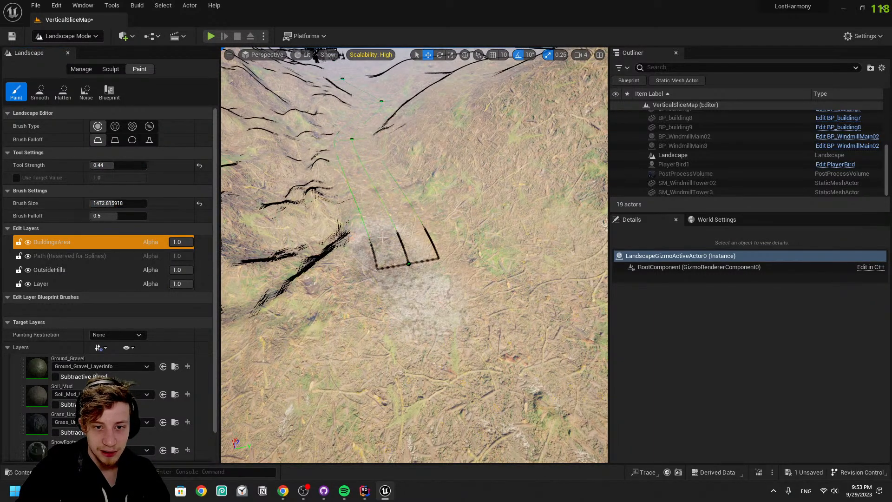
key("w")
mouse_move(424, 333)
right_mouse_down()
mouse_move(414, 278)
mouse_move(432, 361)
right_mouse_up()
key("s")
left_click(434, 355)
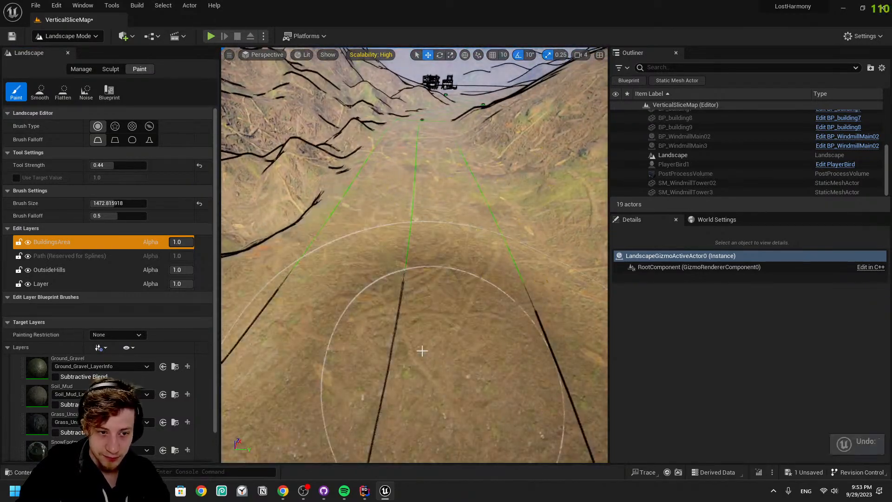
key("ctrl+z")
Try an Asphalt stroke across the ground between the path's start and the landscape's edge, and undo it
scroll(117, 418, "down", 2)
key("s")
right_click_drag(411, 204, 403, 312)
key("w")
key("s")
right_click_drag(241, 311, 163, 297)
key("s")
right_click_drag(324, 226, 318, 226)
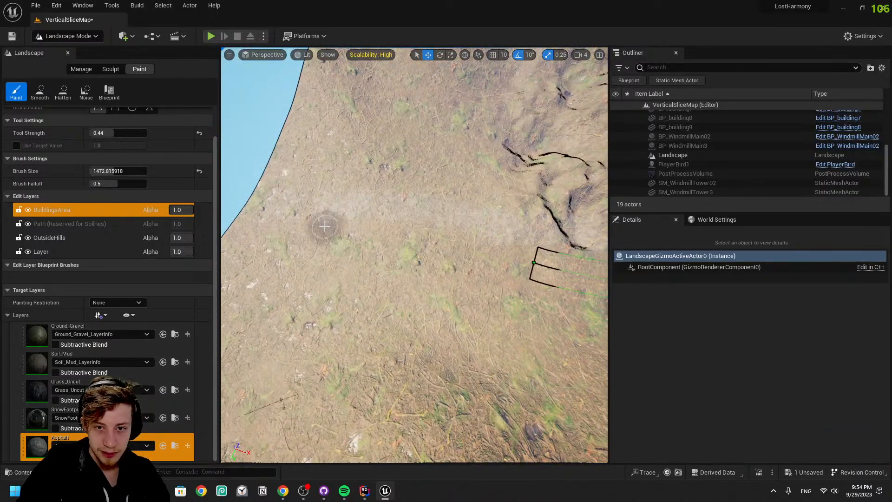
key("ctrl+z")
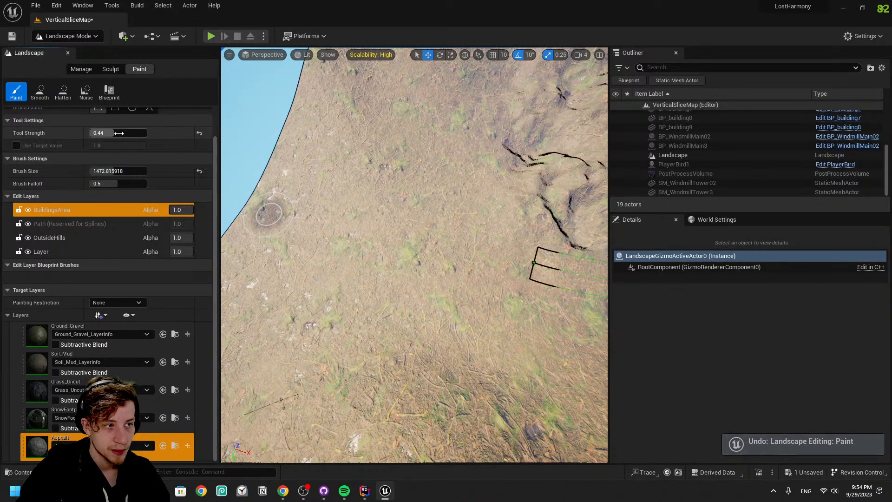
Lower the tool strength to 0.392 and paint Asphalt from the landscape's edge onto the first stretch of the path
right_click_drag(404, 239, 457, 267)
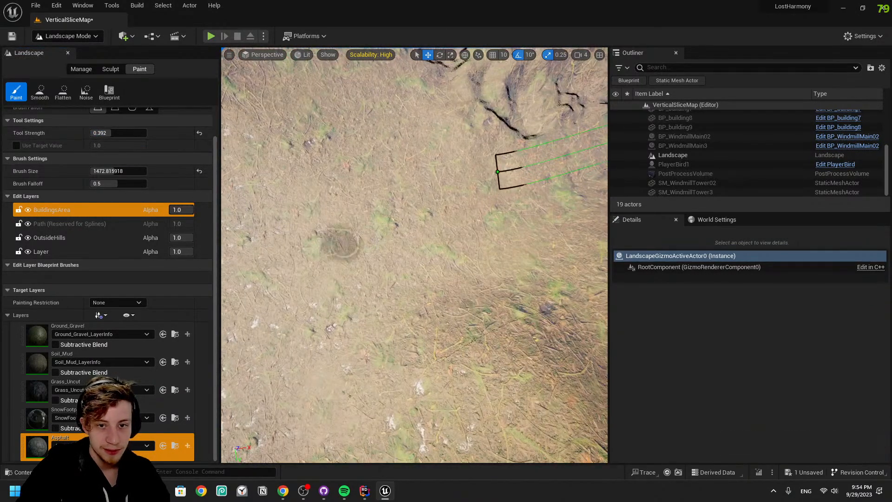
left_click_drag(274, 188, 522, 179)
right_click_drag(445, 248, 502, 204)
left_click_drag(445, 248, 483, 159)
left_click_drag(551, 131, 552, 123)
mouse_move(552, 123)
right_mouse_down()
mouse_move(548, 84)
mouse_move(590, 117)
mouse_move(588, 144)
right_mouse_up()
key("w")
left_click_drag(454, 247, 437, 257)
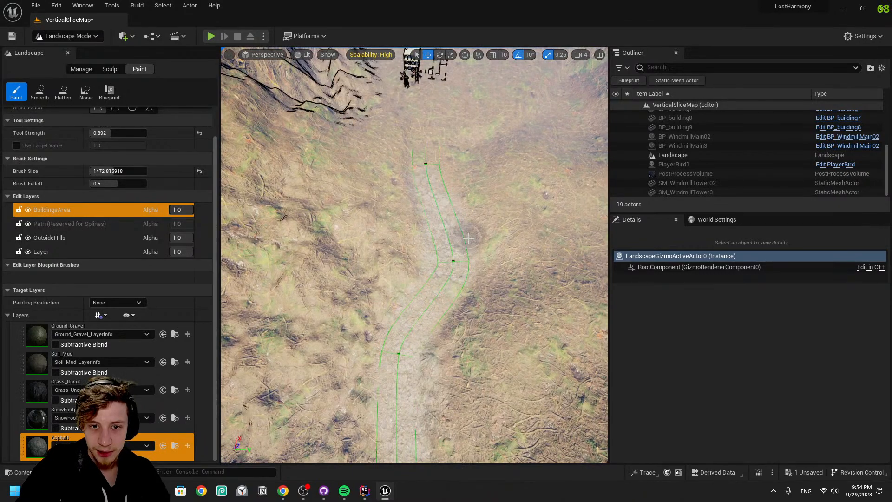
Continue the Asphalt along the rest of the winding path and over the ground in front of the windmills
key("w")
mouse_move(431, 115)
right_mouse_down()
mouse_move(434, 83)
mouse_move(432, 140)
right_mouse_up()
left_click_drag(432, 200, 419, 116)
right_click_drag(418, 116, 418, 51)
right_click_drag(456, 353, 462, 477)
key("w")
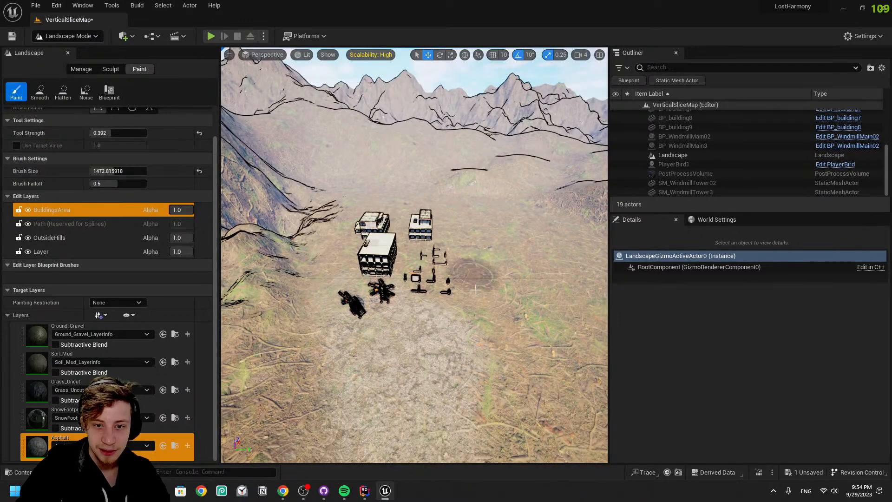
key("w")
right_click_drag(449, 312, 453, 353)
key("s")
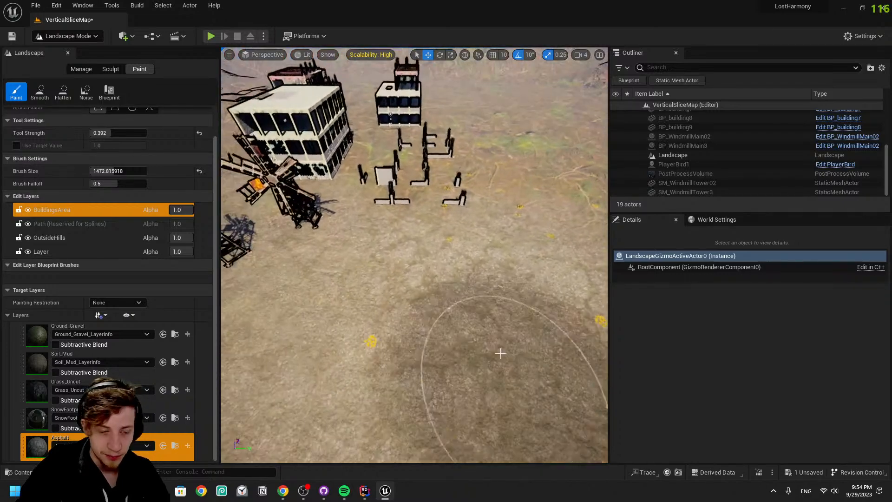
Select the Soil_Mud target layer and paint it over part of the asphalt ground in front of the windmills
left_click(43, 372)
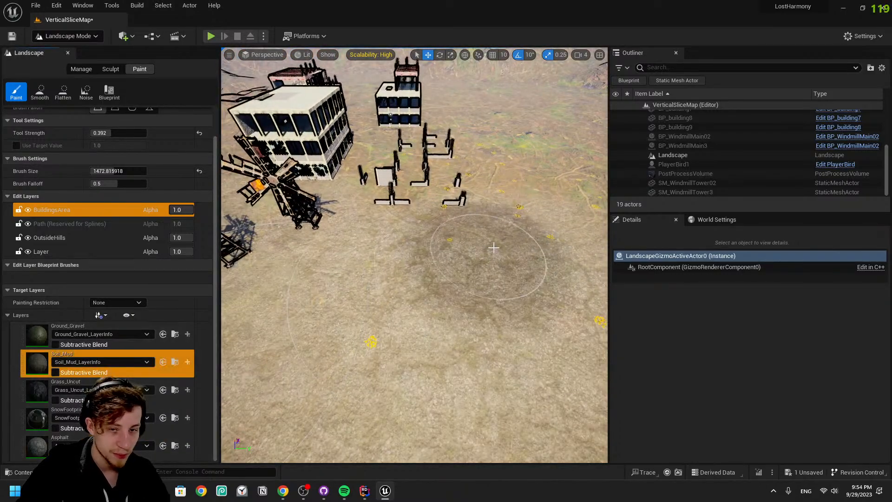
key("w")
mouse_move(475, 215)
right_mouse_down()
mouse_move(473, 242)
mouse_move(465, 116)
mouse_move(487, 214)
right_mouse_up()
key("w")
key("s")
key("w")
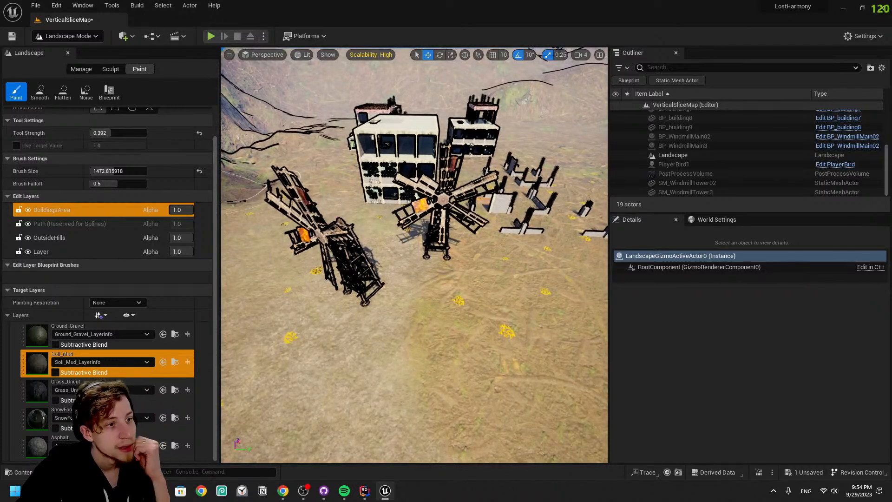
mouse_move(338, 252)
right_mouse_down()
mouse_move(372, 215)
mouse_move(311, 209)
mouse_move(348, 199)
mouse_move(338, 202)
right_mouse_up()
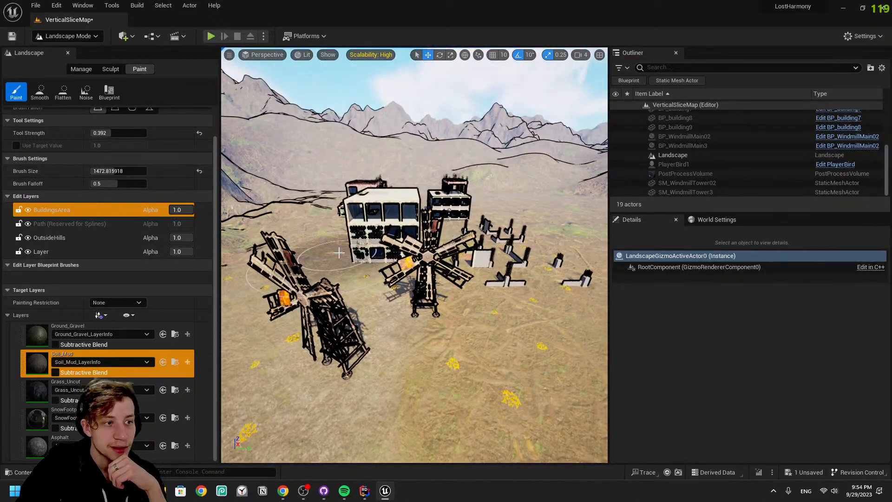
Select the Grass_Uncut target layer and paint it over the ground around the windmills, buildings and ruined wall pieces
left_click(37, 395)
mouse_move(325, 353)
right_mouse_down()
mouse_move(321, 385)
mouse_move(335, 409)
right_mouse_up()
mouse_move(335, 371)
left_mouse_down()
mouse_move(395, 381)
mouse_move(525, 362)
mouse_move(577, 277)
left_mouse_up()
right_click_drag(578, 277, 577, 346)
mouse_move(578, 277)
left_mouse_down()
mouse_move(458, 154)
mouse_move(325, 217)
mouse_move(534, 148)
left_mouse_up()
right_click_drag(534, 148, 437, 89)
mouse_move(508, 220)
right_mouse_down()
mouse_move(597, 290)
mouse_move(604, 276)
right_mouse_up()
right_click_drag(474, 279, 595, 273)
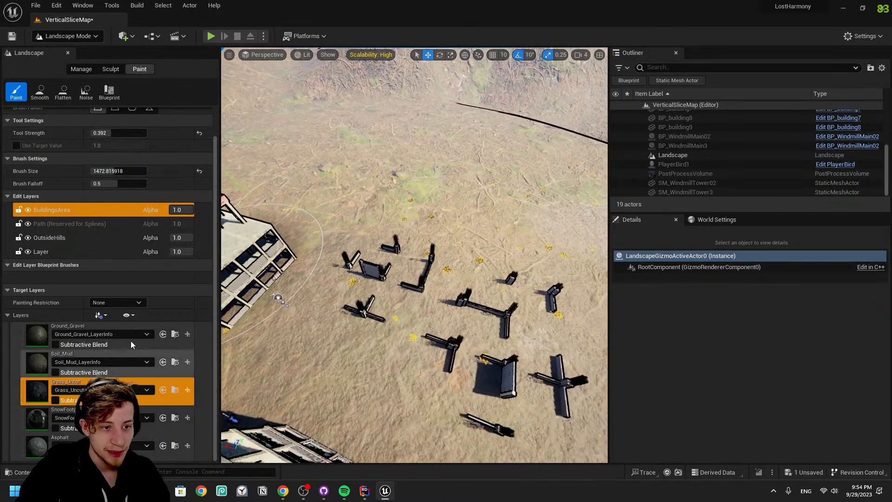
Create a new landscape edit layer above BuildingsArea and rename it Painting
right_click(86, 213)
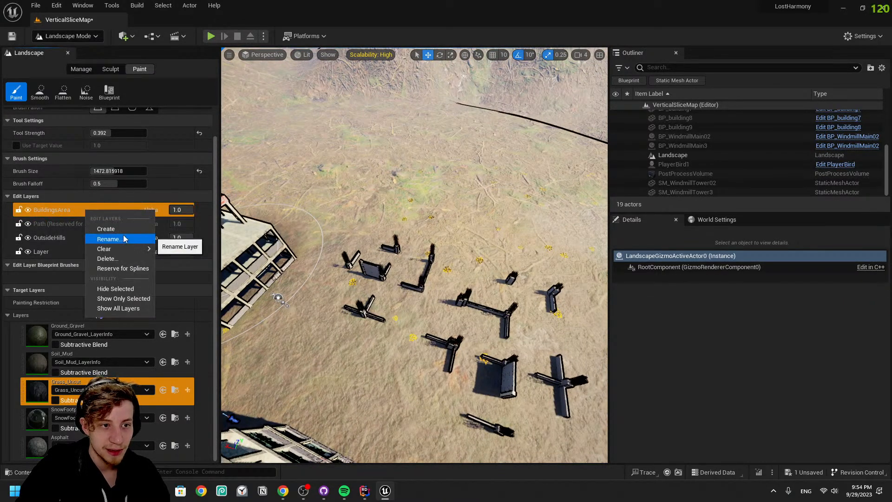
left_click(126, 229)
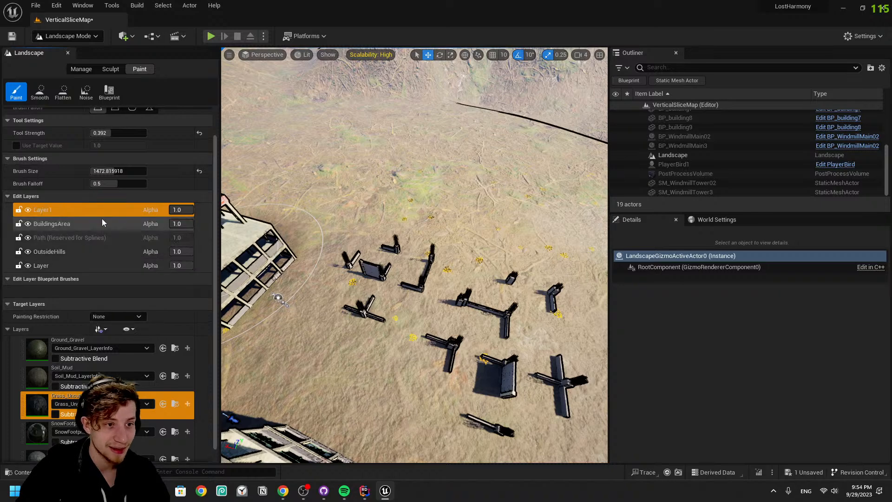
right_click(100, 211)
left_click(139, 237)
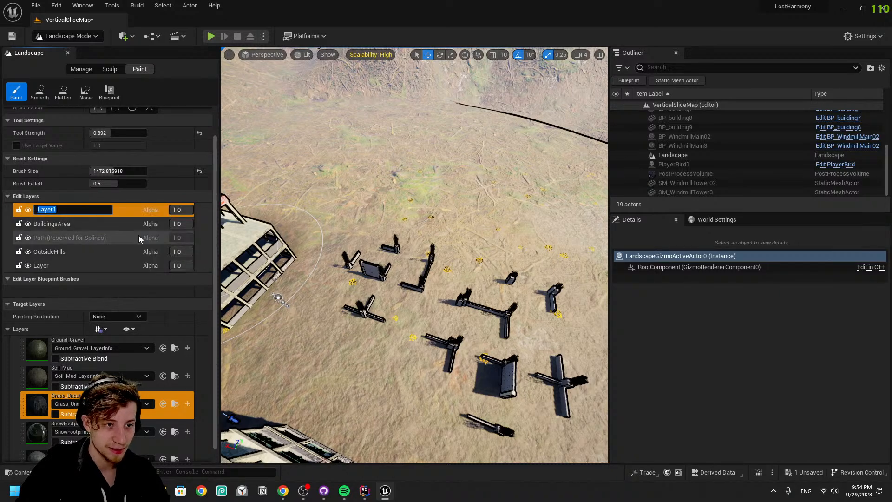
type("Painting")
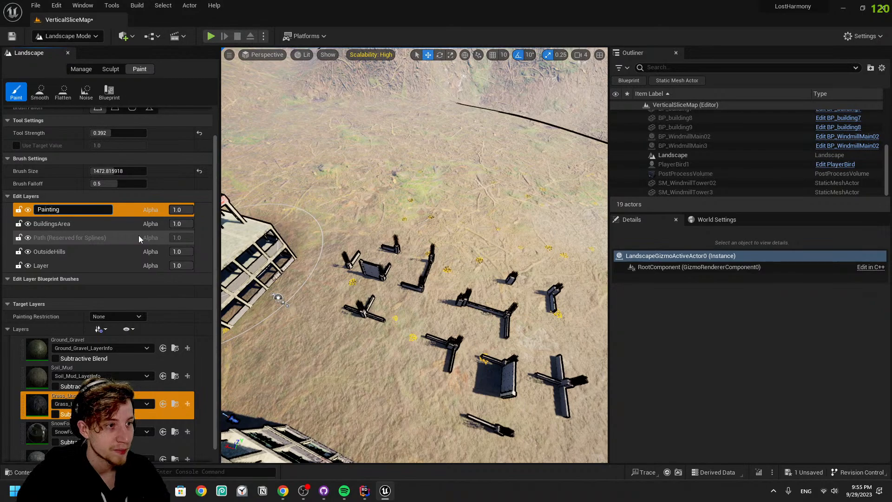
key("Return")
right_click_drag(337, 229, 429, 183)
key("w")
scroll(346, 244, "up", 3)
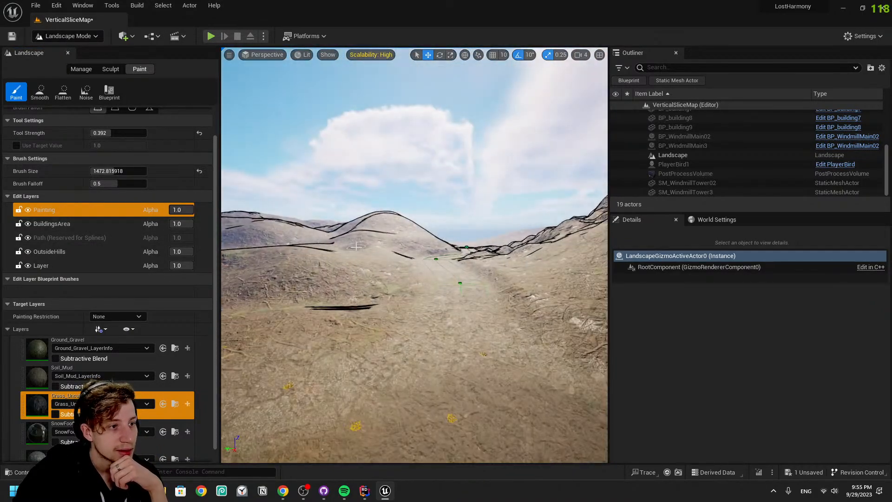
scroll(348, 246, "down", 5)
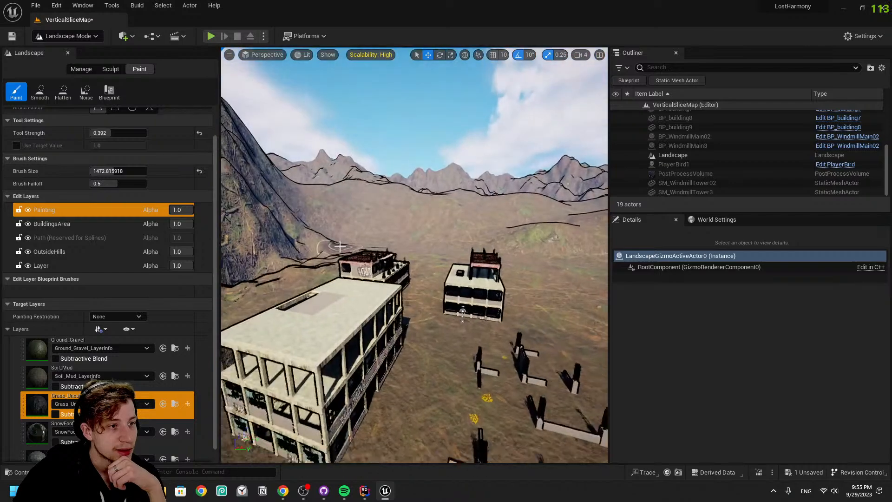
scroll(340, 246, "up", 2)
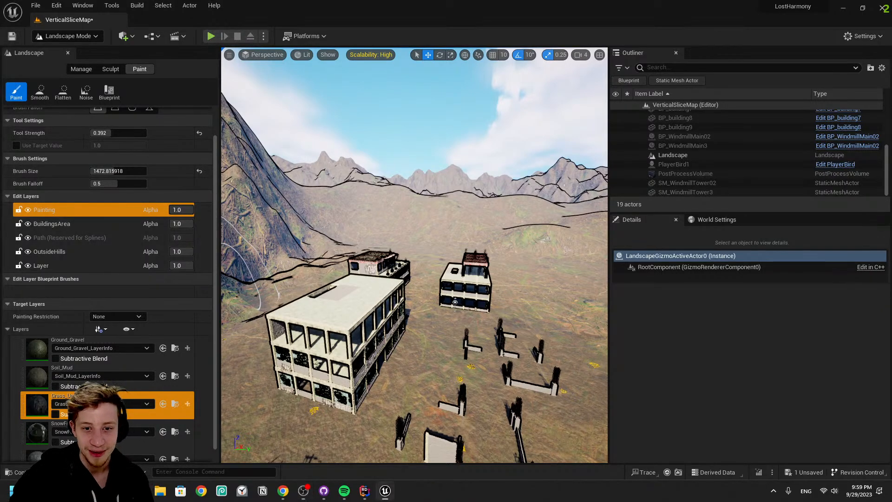
right_click_drag(384, 144, 418, 228)
mouse_move(495, 240)
right_mouse_down()
mouse_move(446, 182)
mouse_move(495, 240)
right_mouse_up()
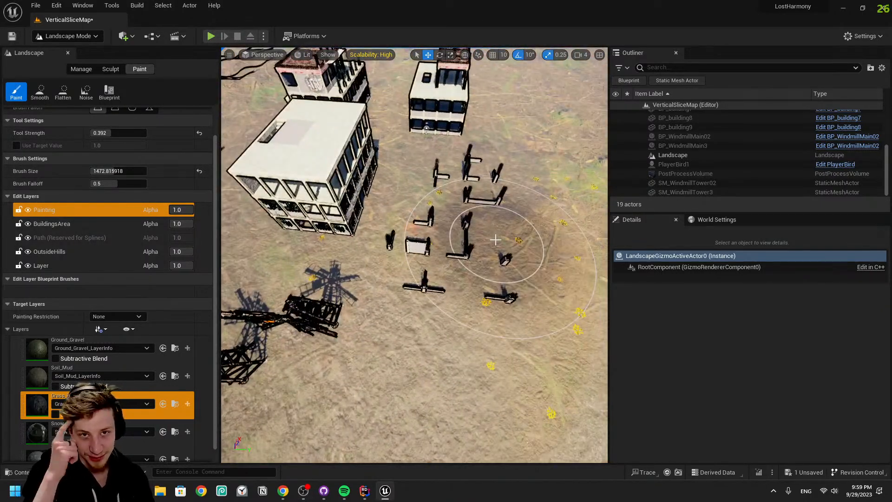
right_click_drag(468, 378, 467, 325)
With the Painting edit layer active, select the SnowFootprints target layer and apply it to the mountain slope behind the windmills
left_click(67, 225)
left_click(70, 215)
right_click_drag(372, 330, 377, 385)
scroll(127, 415, "down", 2)
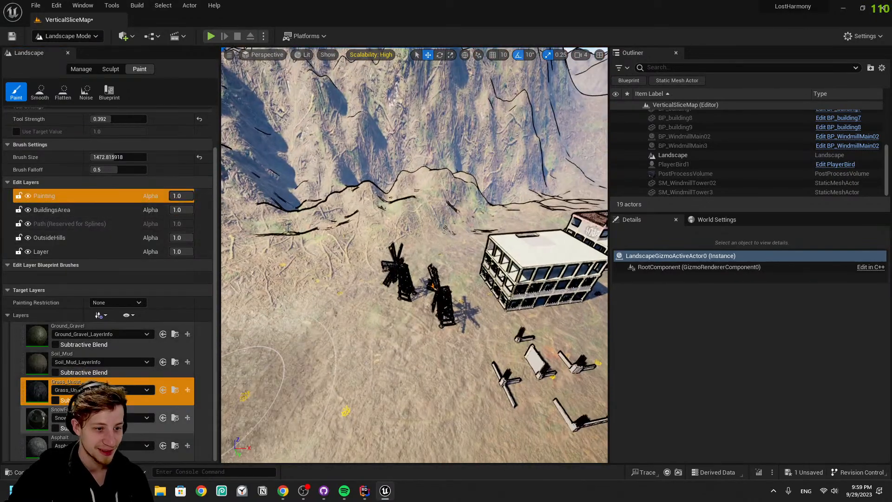
left_click(34, 422)
right_click_drag(454, 274, 443, 241)
left_click(453, 271)
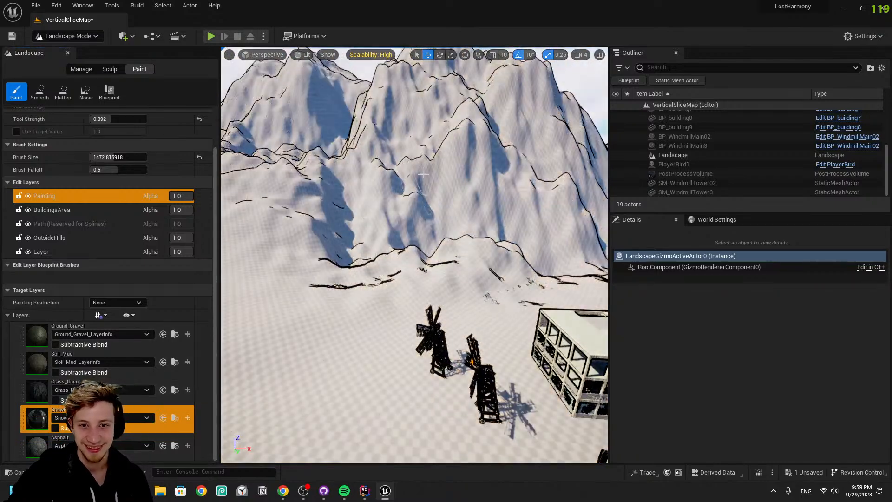
Extend the SnowFootprints paint across the neighbouring rocky slopes of the same mountain
mouse_move(453, 272)
right_mouse_down()
mouse_move(448, 321)
mouse_move(441, 247)
right_mouse_up()
key("w")
key("s")
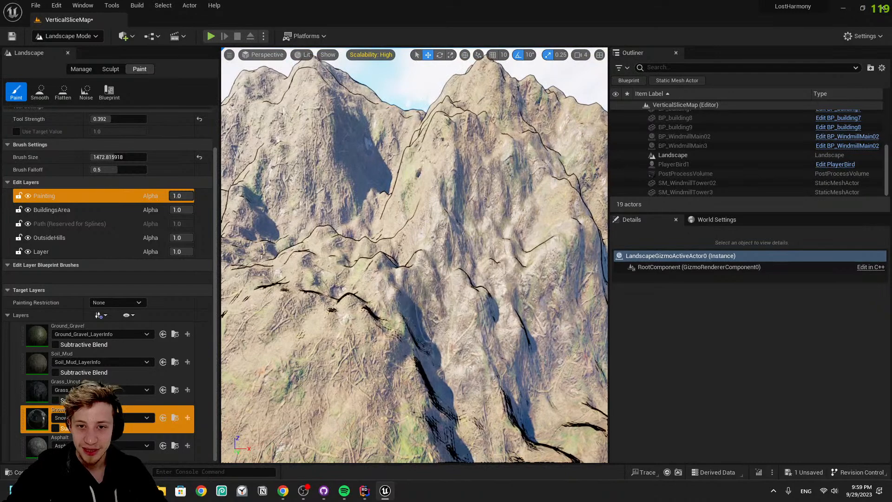
mouse_move(344, 389)
left_mouse_down()
mouse_move(288, 413)
mouse_move(267, 335)
left_mouse_up()
mouse_move(267, 335)
right_mouse_down()
mouse_move(265, 400)
mouse_move(232, 395)
right_mouse_up()
Raise the tool strength to 1.0 and paint SnowFootprints down the steep rock faces of the mountain
scroll(116, 135, "up", 2)
left_click_drag(116, 164, 148, 163)
mouse_move(493, 251)
left_mouse_down()
mouse_move(427, 380)
mouse_move(523, 409)
left_mouse_up()
right_click_drag(523, 409, 562, 425)
mouse_move(529, 261)
right_mouse_down()
mouse_move(590, 262)
mouse_move(614, 283)
right_mouse_up()
left_click_drag(532, 255, 533, 219)
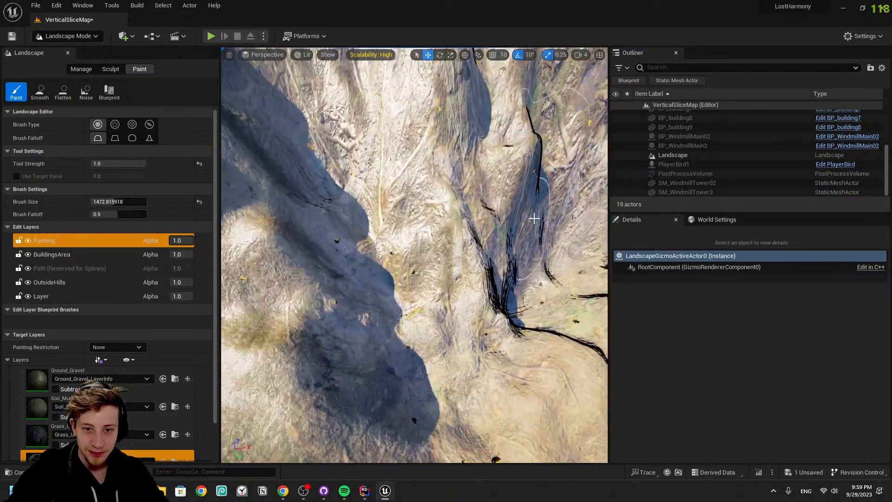
Undo the last paint stroke on the mountain and save the level
key("ctrl+z")
right_click_drag(534, 219, 599, 153)
key("w")
right_click_drag(459, 274, 476, 227)
key("ctrl+s")
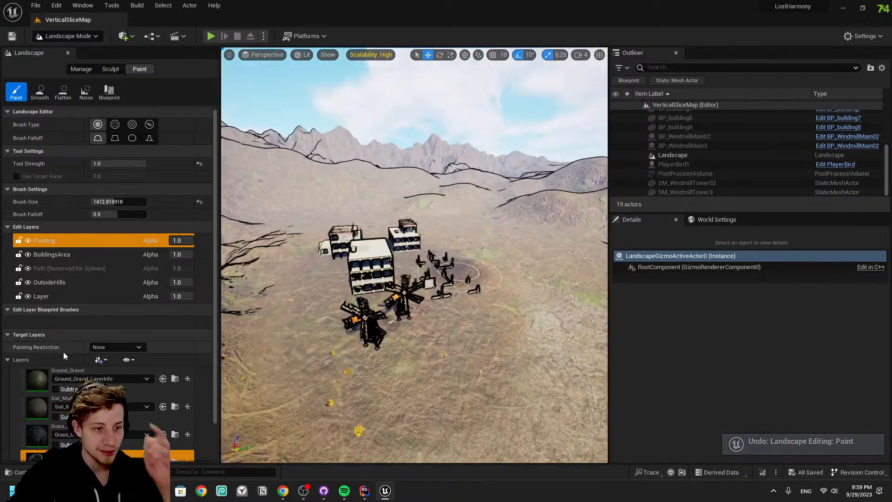
Reselect the SnowFootprints target layer, locate its layer info asset in the project content and look into the parent Maps folder
scroll(70, 355, "down", 3)
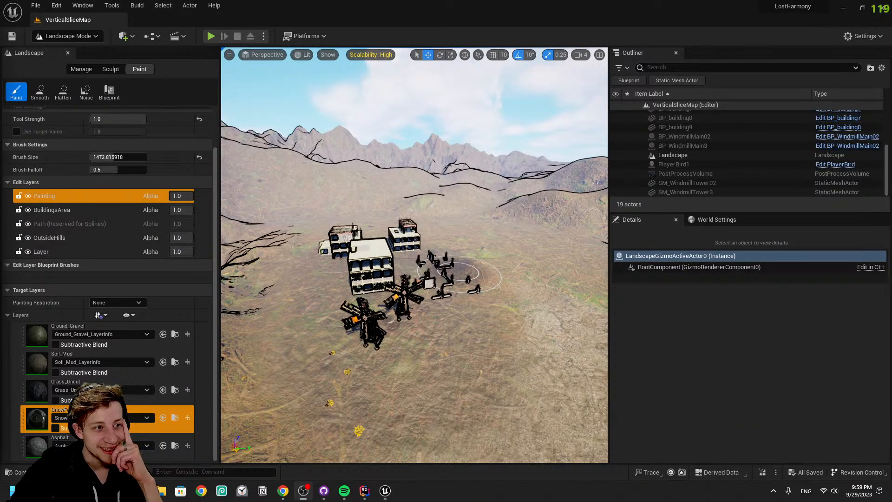
key("w")
right_click_drag(325, 285, 308, 300)
left_click(36, 343)
left_click(42, 381)
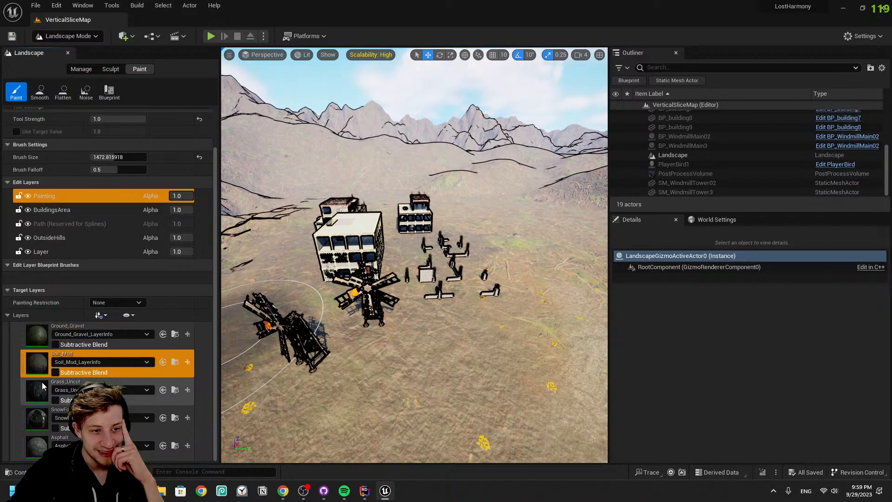
left_click(42, 372)
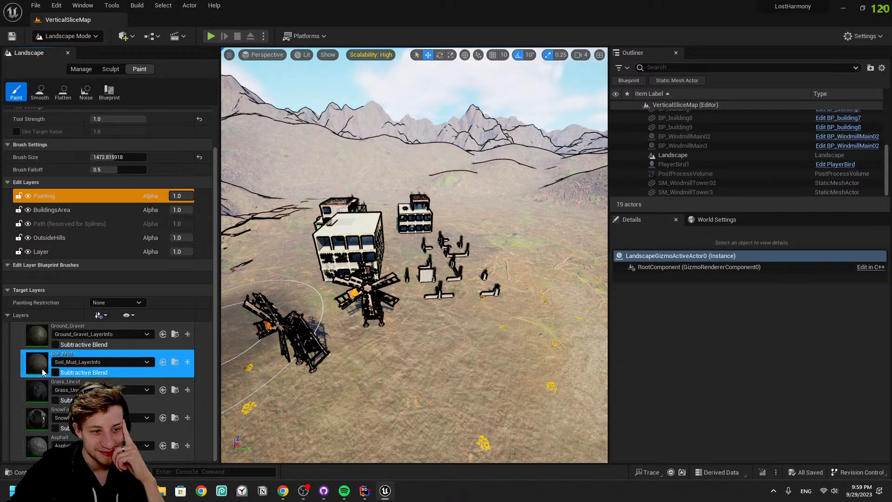
left_click(40, 401)
left_click(35, 423)
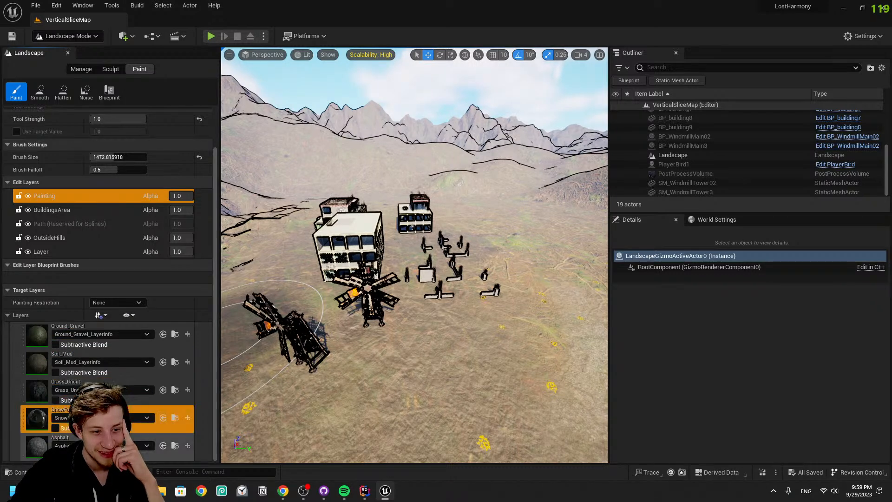
left_click(175, 418)
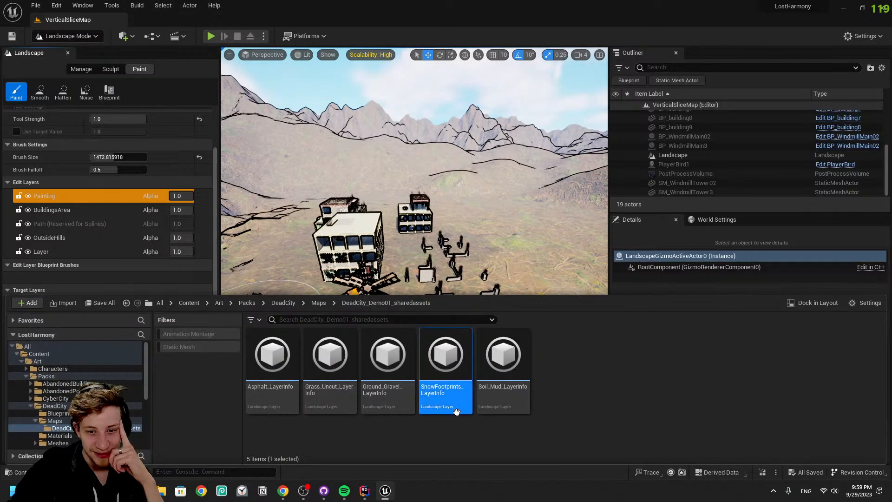
left_click(319, 303)
left_click(262, 286)
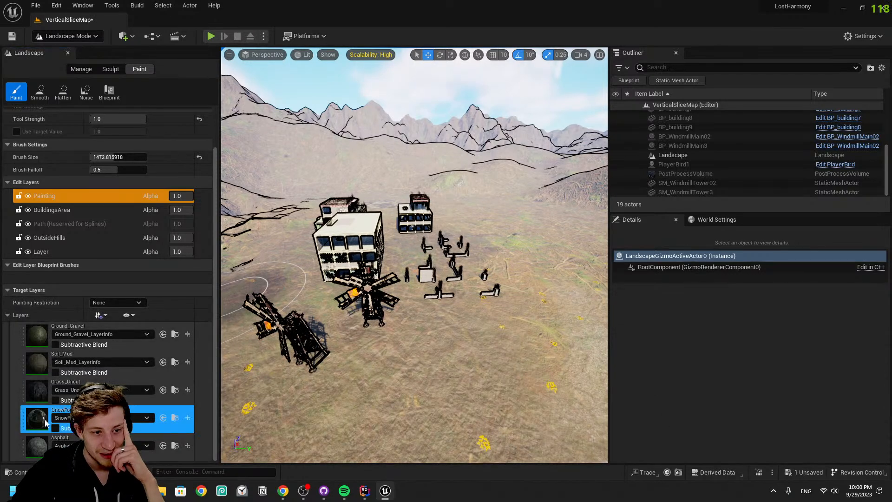
Set the brush size to about 2409 and paint SnowFootprints over the mountain slopes facing the path
left_click(68, 36)
right_click_drag(316, 200, 204, 185)
key("w")
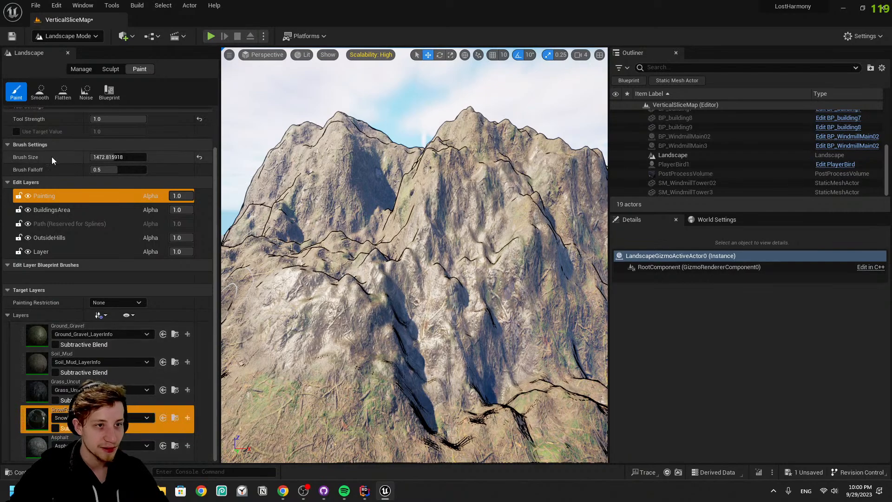
left_click_drag(117, 157, 126, 157)
mouse_move(367, 227)
right_mouse_down()
mouse_move(371, 265)
mouse_move(348, 228)
right_mouse_up()
key("s")
key("w")
mouse_move(237, 227)
right_mouse_down()
mouse_move(223, 233)
mouse_move(238, 229)
mouse_move(243, 237)
right_mouse_up()
key("s")
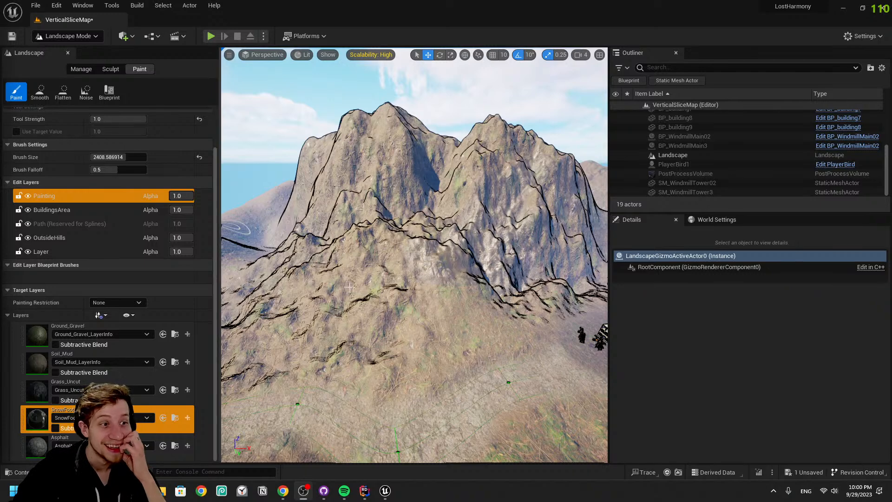
right_click_drag(418, 277, 415, 287)
mouse_move(425, 281)
left_mouse_down()
mouse_move(369, 321)
mouse_move(440, 323)
mouse_move(288, 320)
mouse_move(302, 279)
mouse_move(432, 267)
mouse_move(446, 190)
mouse_move(553, 177)
mouse_move(501, 140)
mouse_move(397, 168)
mouse_move(339, 195)
mouse_move(288, 260)
left_mouse_up()
mouse_move(238, 304)
left_mouse_down()
mouse_move(236, 342)
mouse_move(251, 350)
mouse_move(453, 332)
mouse_move(409, 346)
mouse_move(487, 316)
left_mouse_up()
Continue SnowFootprints over the lower mountain slopes near the buildings and move the Soil_Mud target layer below Grass_Uncut
mouse_move(487, 316)
right_mouse_down()
mouse_move(469, 277)
mouse_move(504, 274)
right_mouse_up()
key("w")
key("s")
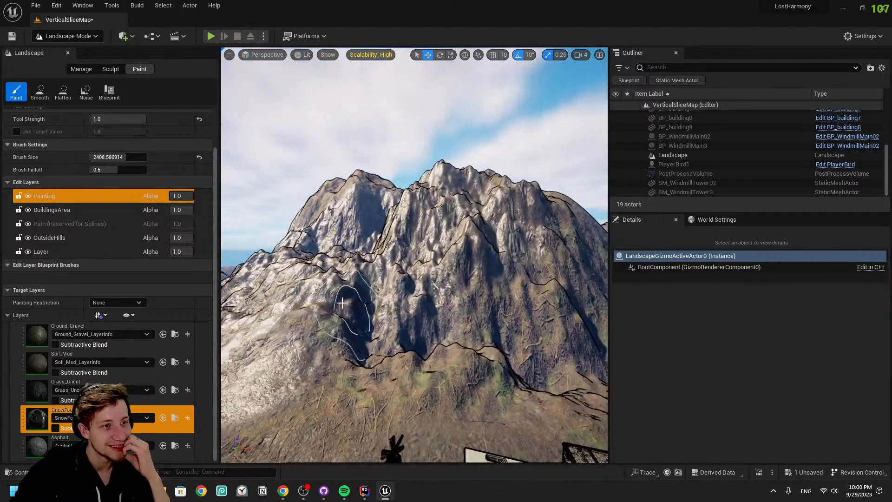
mouse_move(326, 346)
left_mouse_down()
mouse_move(464, 391)
mouse_move(355, 376)
left_mouse_up()
right_click_drag(355, 376, 446, 375)
left_click_drag(156, 370, 152, 400)
right_click_drag(382, 341, 320, 320)
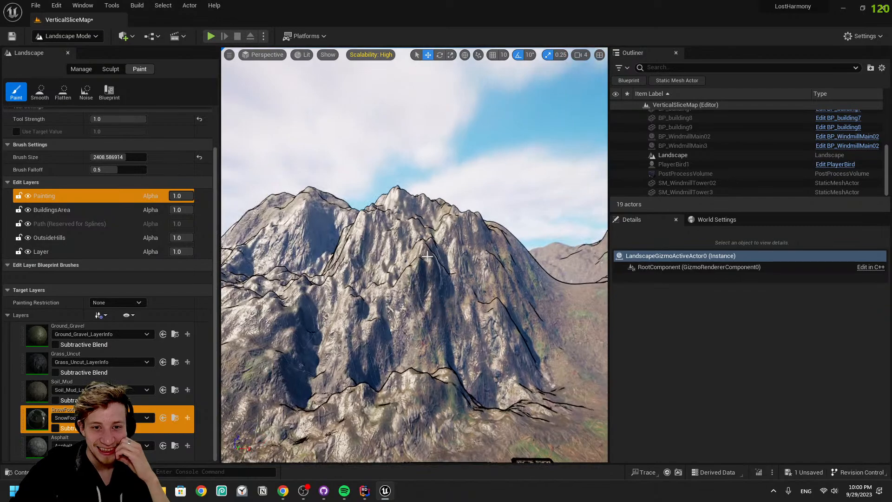
Paint SnowFootprints over the mountain's upper ridges and peaks
key("w")
right_click_drag(384, 327, 395, 348)
left_click(433, 318)
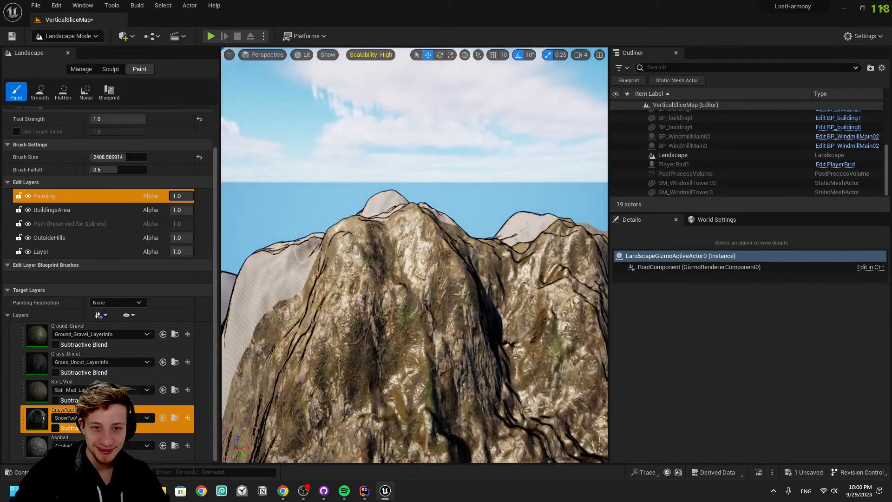
mouse_move(434, 318)
right_mouse_down()
mouse_move(395, 334)
mouse_move(418, 346)
mouse_move(415, 313)
right_mouse_up()
key("s")
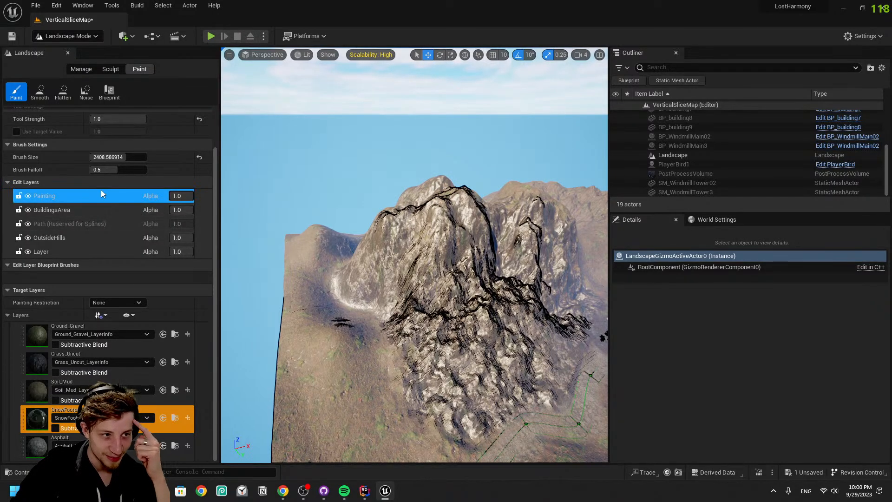
Set the brush size to about 4064 and paint SnowFootprints over the outer side of the mountain
left_click_drag(128, 159, 141, 159)
mouse_move(321, 223)
right_mouse_down()
mouse_move(305, 229)
mouse_move(371, 218)
right_mouse_up()
key("w")
mouse_move(464, 303)
right_mouse_down()
mouse_move(472, 351)
mouse_move(481, 260)
mouse_move(371, 265)
mouse_move(416, 269)
right_mouse_up()
key("d")
mouse_move(416, 269)
left_mouse_down()
mouse_move(366, 189)
mouse_move(360, 160)
left_mouse_up()
key("d")
mouse_move(360, 161)
right_mouse_down()
mouse_move(288, 156)
mouse_move(251, 124)
right_mouse_up()
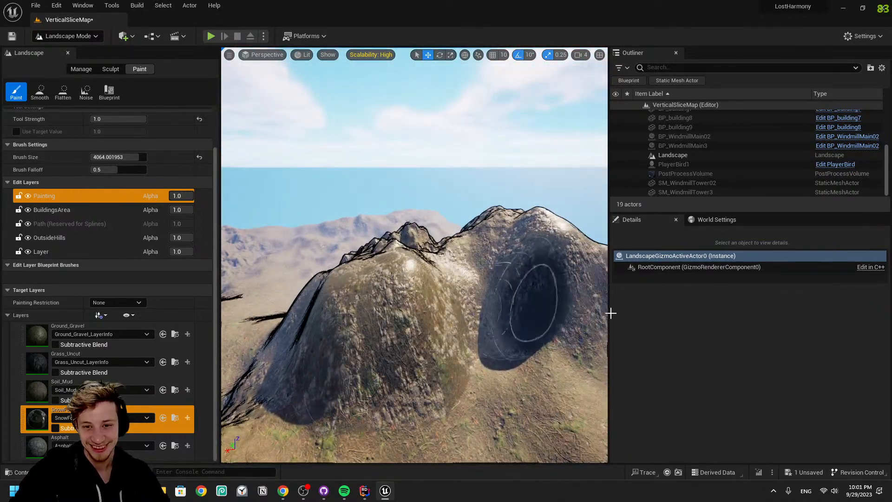
Continue SnowFootprints over the rounded outer hills and along the adjoining mountain ridge
key("d")
mouse_move(313, 347)
right_mouse_down()
mouse_move(188, 329)
mouse_move(53, 357)
right_mouse_up()
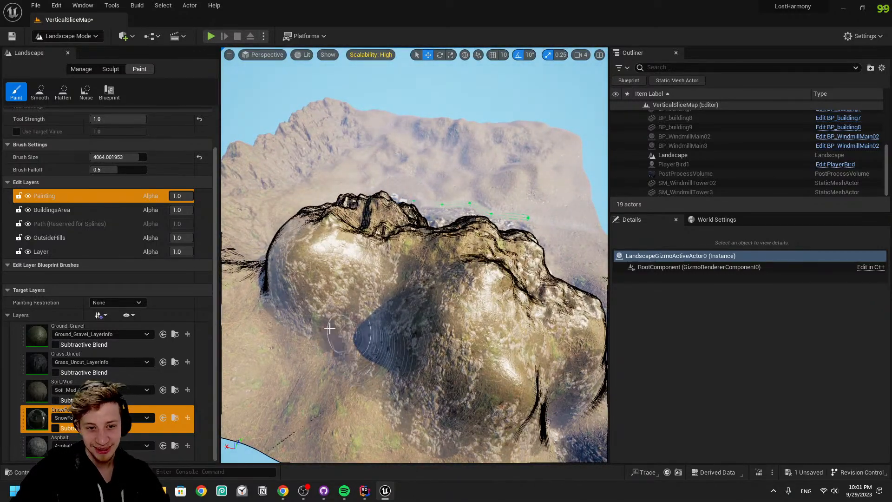
key("w")
mouse_move(364, 371)
right_mouse_down()
mouse_move(354, 389)
mouse_move(223, 344)
mouse_move(284, 350)
right_mouse_up()
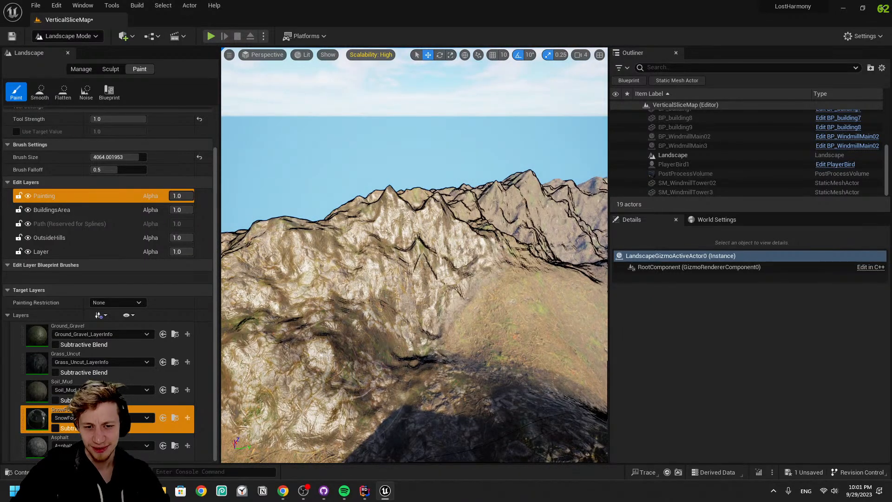
key("s")
mouse_move(374, 203)
right_mouse_down()
mouse_move(409, 190)
mouse_move(400, 184)
mouse_move(395, 197)
right_mouse_up()
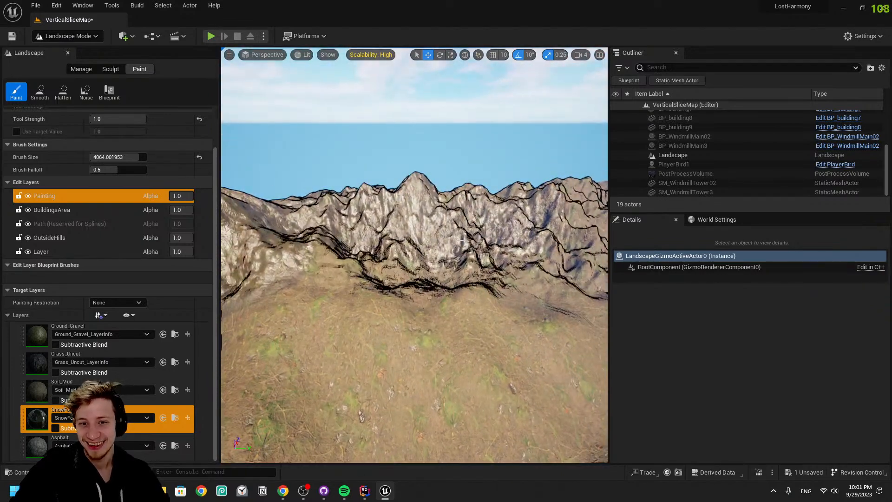
Paint SnowFootprints over the rest of the enclosing mountain range and the slopes beside the path
right_click_drag(465, 196, 592, 202)
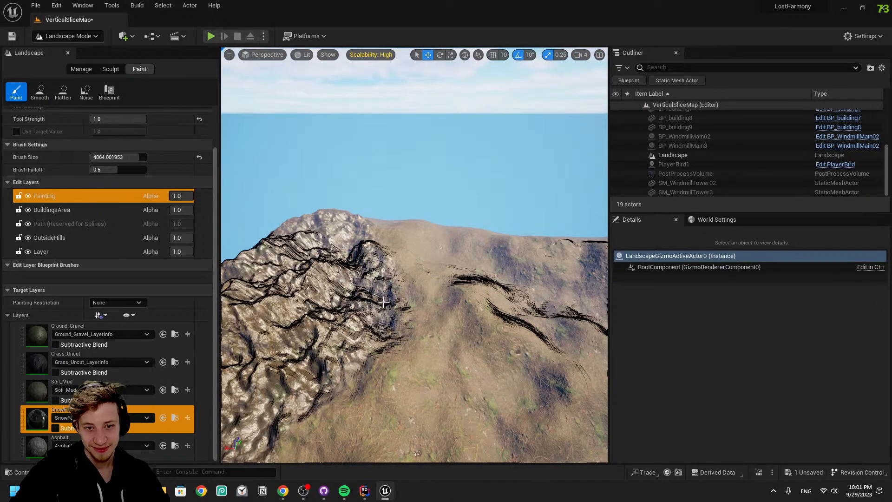
right_click_drag(282, 305, 401, 277)
right_click_drag(510, 242, 497, 223)
key("s")
key("w")
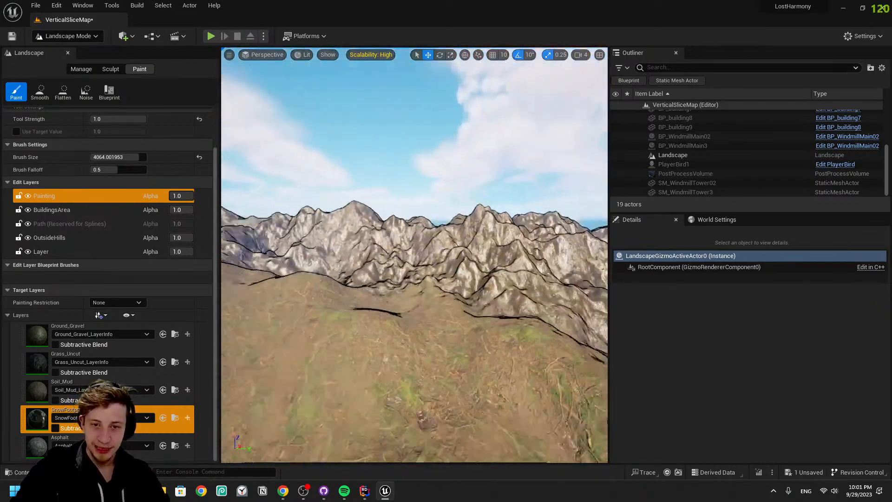
right_click_drag(404, 295, 385, 251)
key("w")
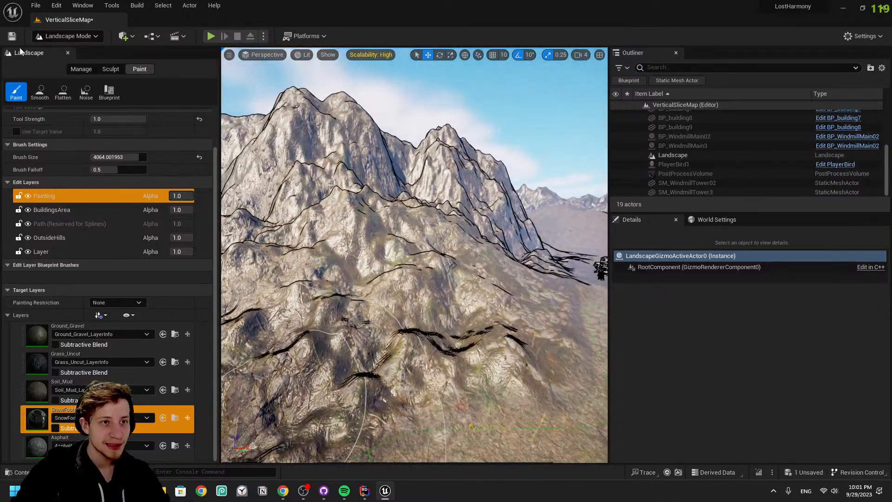
Switch from landscape editing to Selection Mode and save all unsaved content
left_click(61, 35)
left_click(65, 51)
right_click_drag(325, 256, 269, 254)
right_click_drag(214, 411, 245, 407)
key("w")
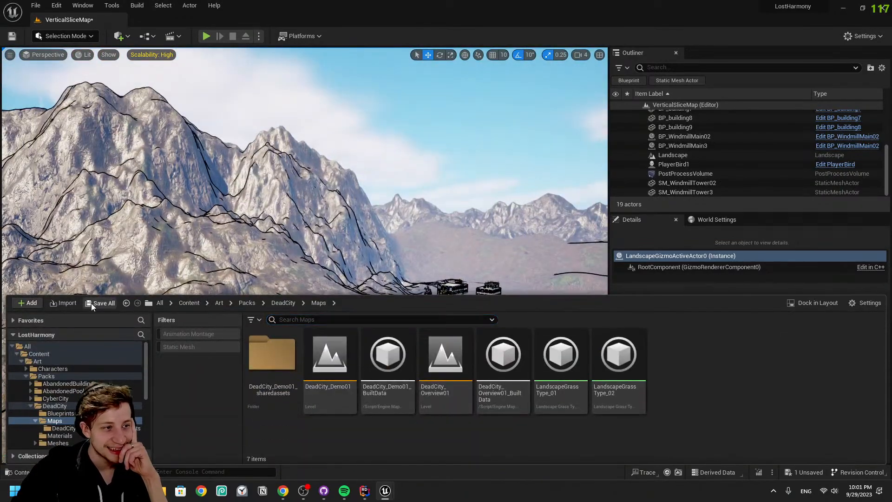
left_click(100, 302)
left_click(521, 351)
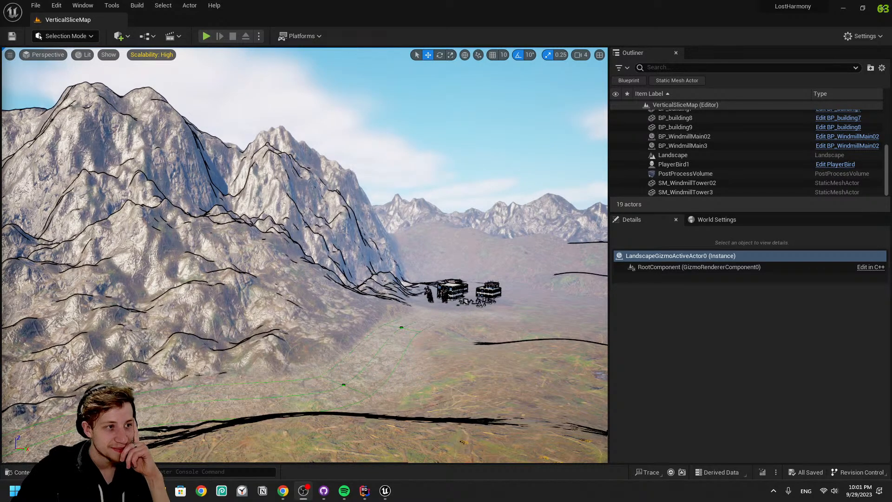
Select the landscape and open its assigned landscape material instance for editing
left_click(296, 273)
scroll(743, 358, "down", 5)
double_click(793, 355)
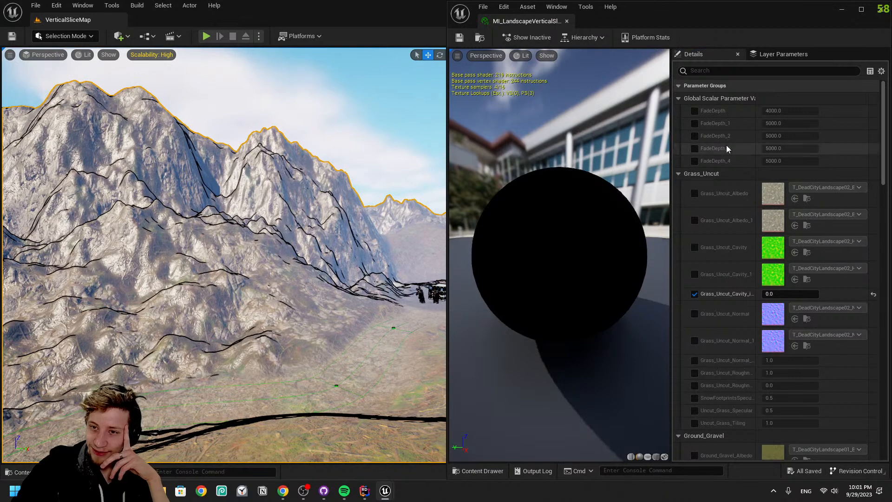
Examine the material instance's Grass_Uncut, Ground_Gravel, Main and Mud_Soil parameter groups, looking through the Mud_Soil settings and collapsing the groups
left_click(679, 174)
left_click(679, 187)
left_click(679, 199)
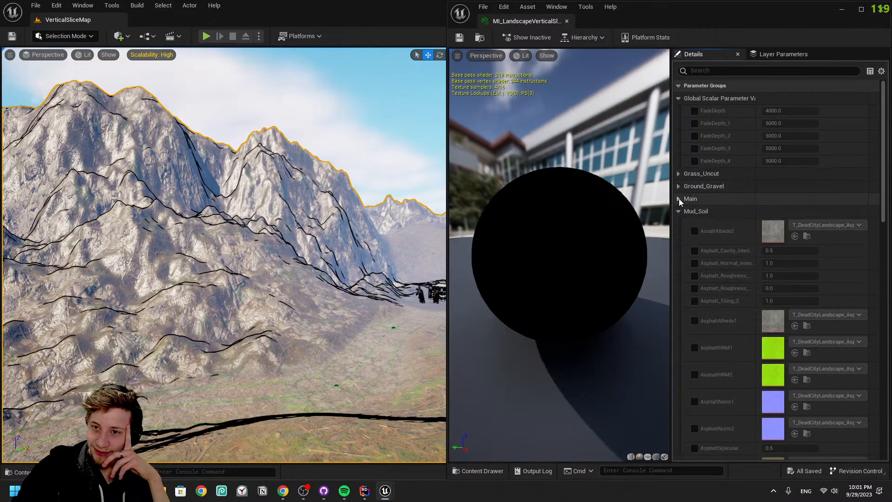
left_click(678, 211)
left_click(677, 211)
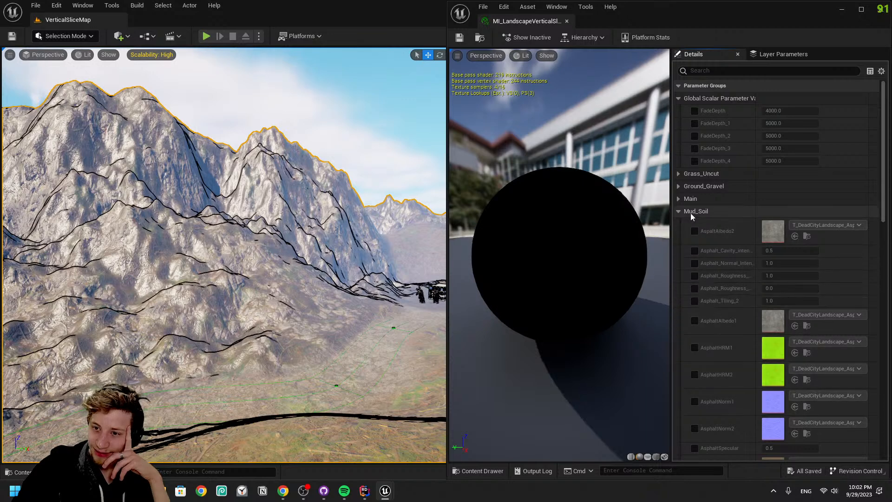
left_click(676, 212)
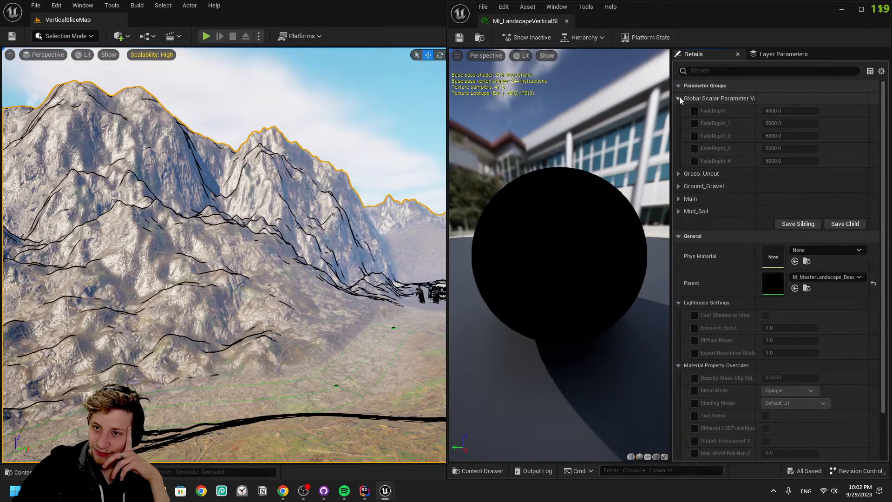
left_click(681, 202)
left_click(681, 198)
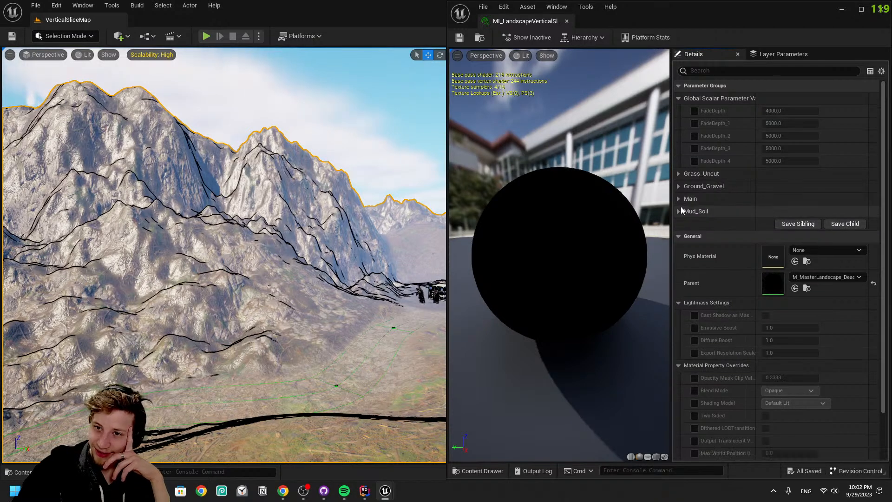
left_click(680, 212)
scroll(731, 277, "down", 5)
scroll(725, 268, "up", 4)
scroll(725, 259, "up", 2)
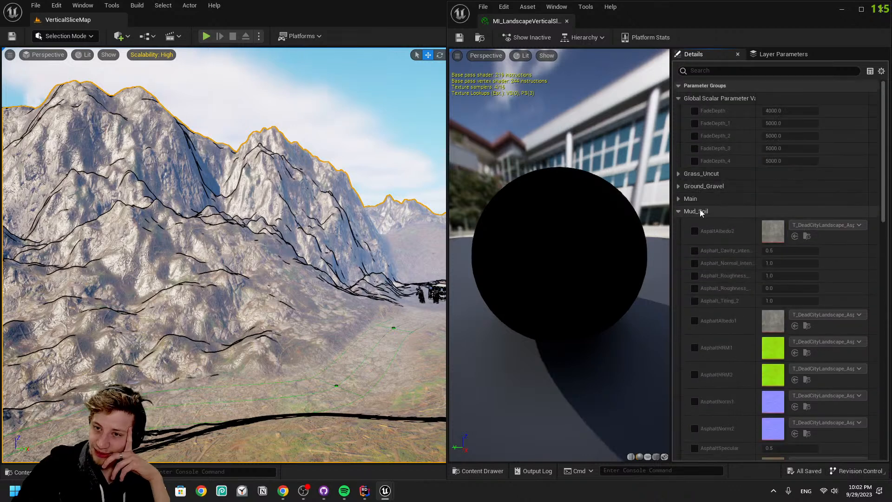
left_click(680, 211)
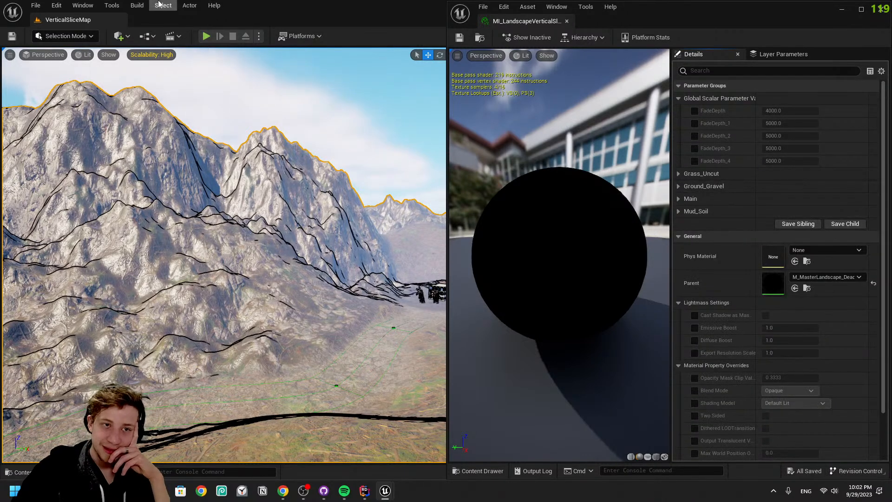
Switch to landscape painting and make SnowFootprints the active target layer
left_click(84, 37)
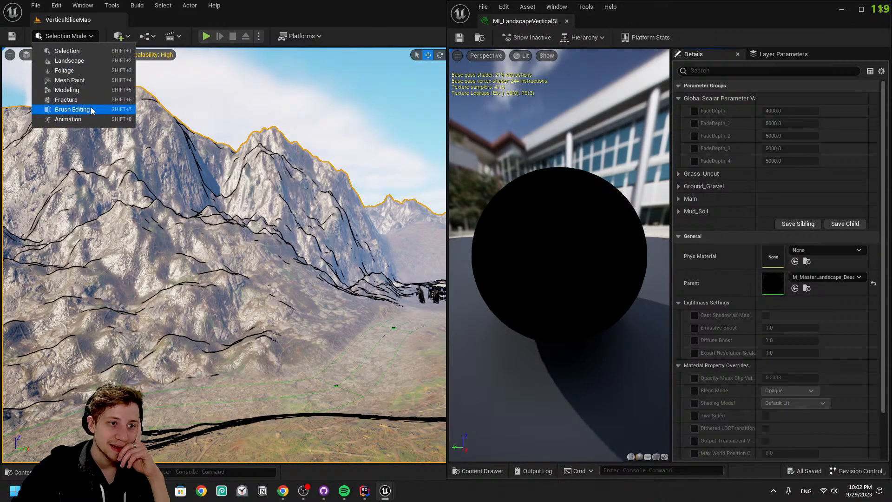
left_click(82, 64)
scroll(141, 221, "down", 2)
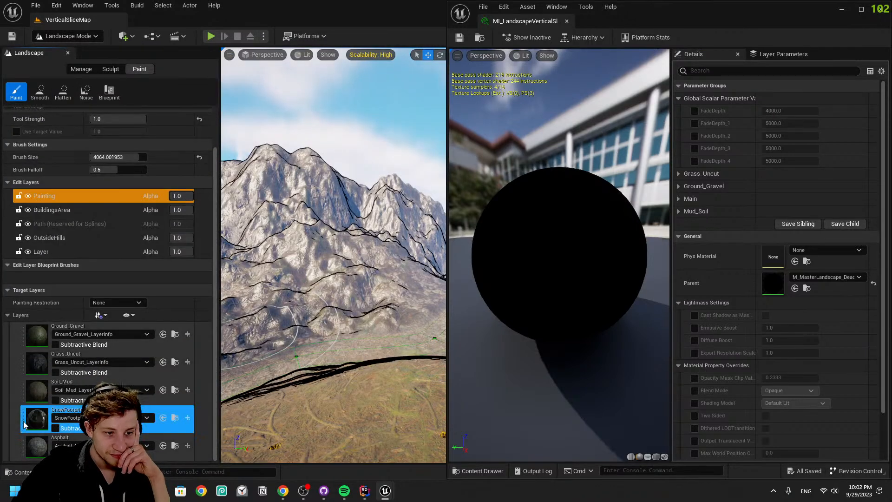
left_click(71, 415)
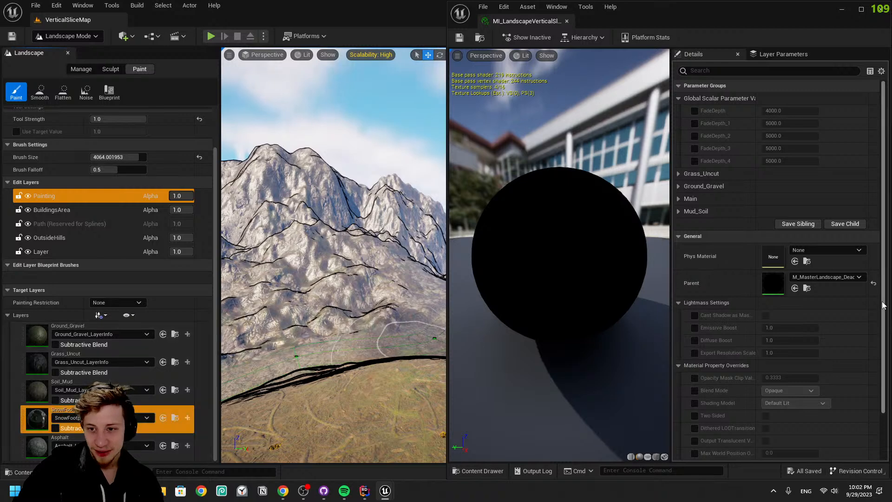
Look through the material instance's settings and open its parent material, M_MasterLandscape_DeadCity_Tessellation, for editing
scroll(827, 294, "down", 1)
scroll(826, 292, "down", 3)
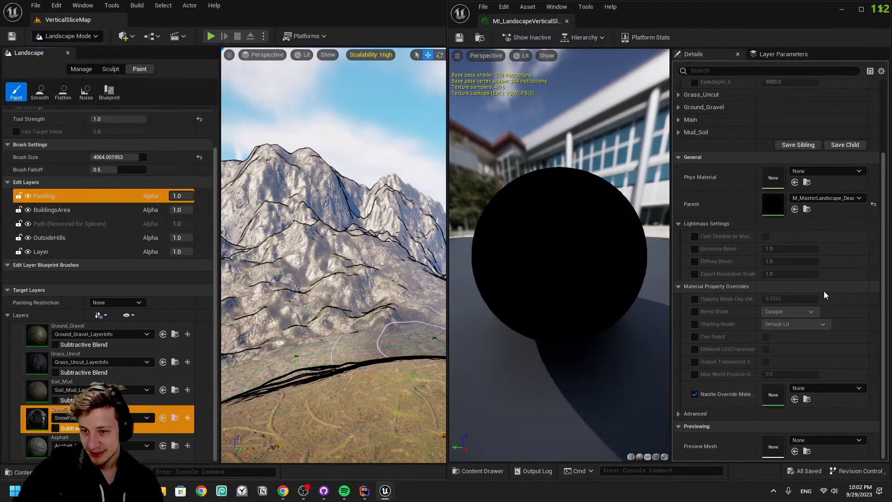
scroll(818, 294, "up", 4)
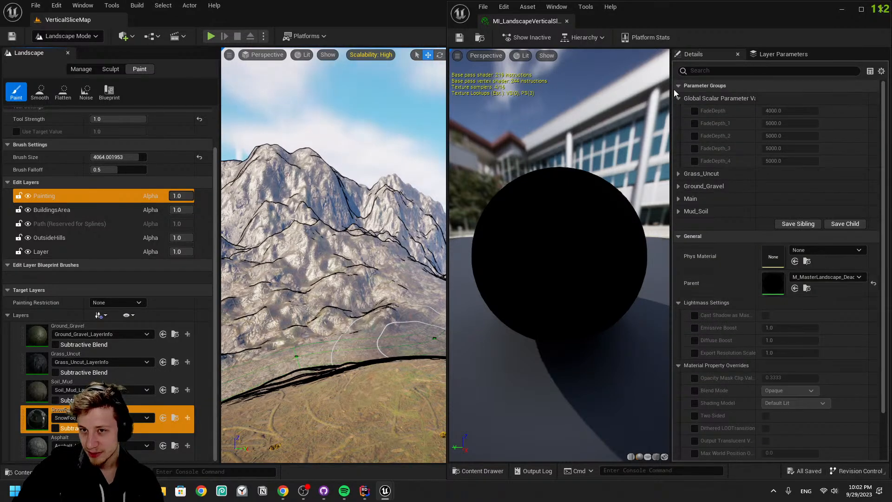
double_click(778, 283)
Find the stacked Landscape Layer Blend nodes in the master material graph and shift the second one down towards the third
right_click_drag(610, 269, 743, 250)
scroll(614, 273, "down", 12)
scroll(858, 236, "up", 12)
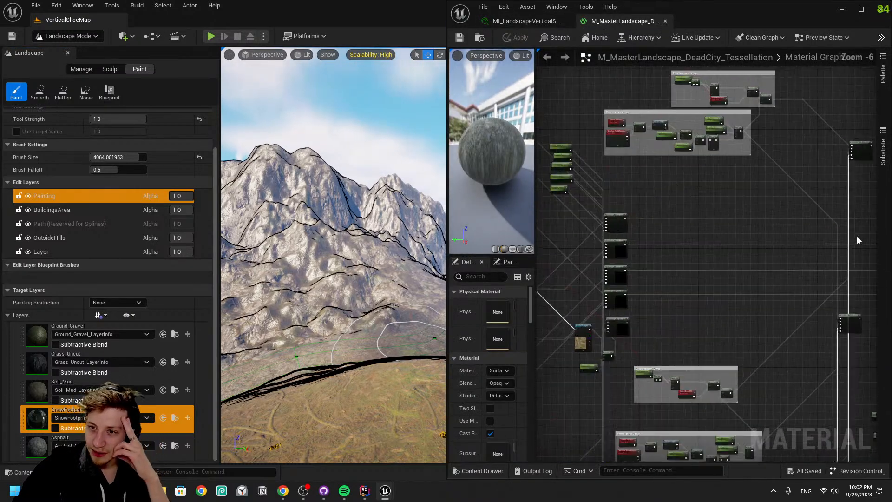
right_click_drag(819, 240, 818, 344)
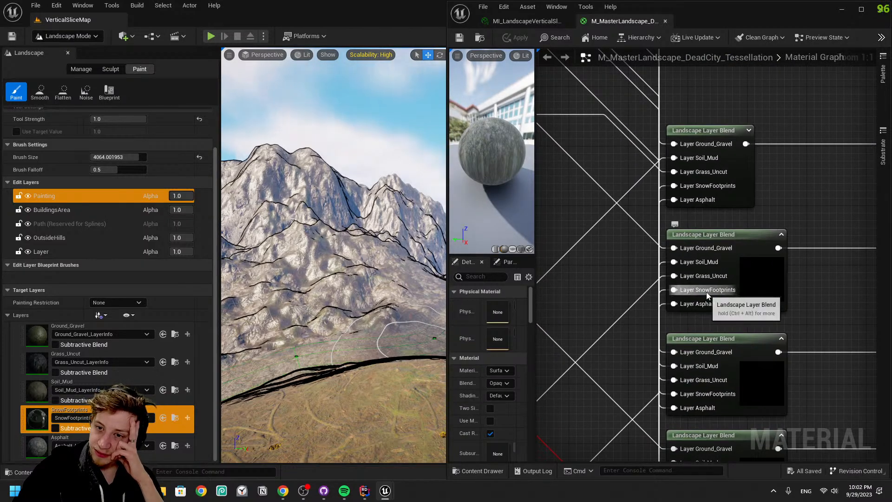
scroll(800, 189, "down", 4)
left_click_drag(800, 191, 781, 200)
scroll(733, 179, "up", 4)
Trace the connections feeding the Landscape Layer Blend nodes and move the uppermost blend node away from the stack
right_click_drag(723, 196, 701, 415)
scroll(810, 316, "down", 6)
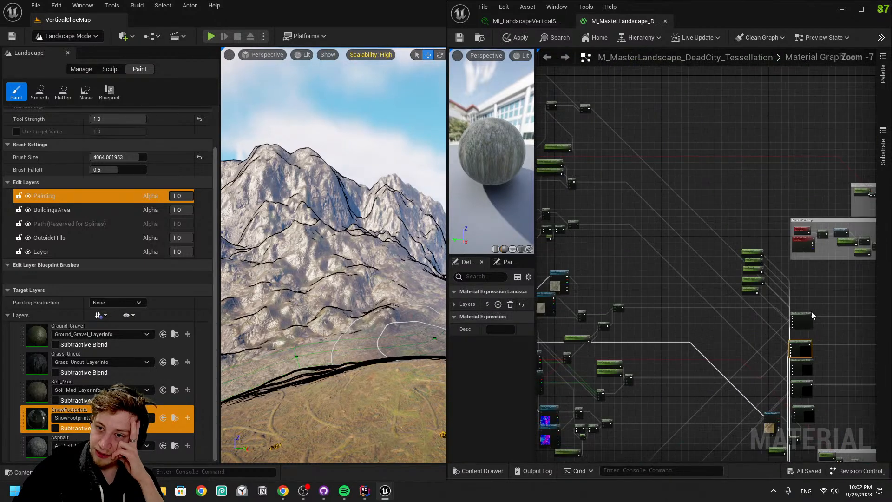
right_click_drag(810, 313, 599, 281)
scroll(840, 283, "up", 4)
right_click_drag(841, 283, 731, 258)
right_click_drag(863, 251, 874, 419)
scroll(762, 269, "down", 3)
right_click_drag(633, 263, 539, 100)
scroll(718, 270, "up", 3)
right_click_drag(718, 271, 868, 271)
left_click_drag(754, 247, 803, 236)
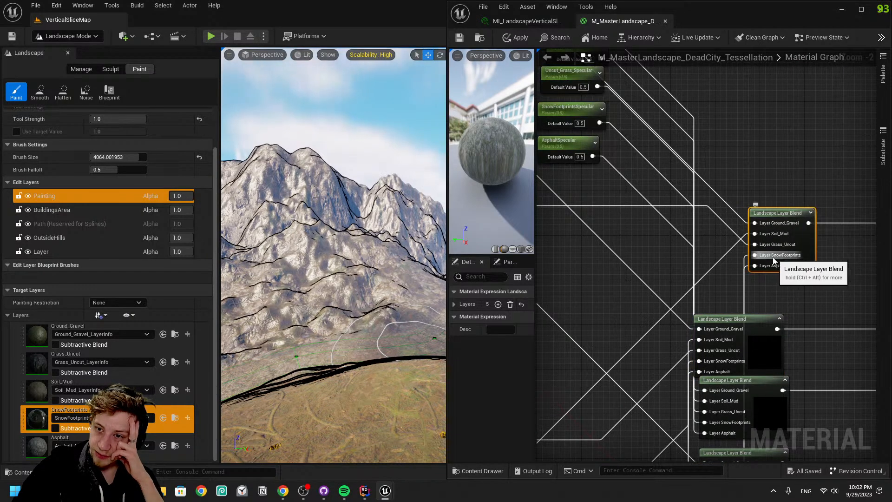
Examine the surrounding material graph, including the Displacement Setup group, for nodes belonging to the SnowFootprints layer
right_click_drag(772, 263, 700, 138)
scroll(701, 138, "down", 6)
right_click_drag(736, 234, 687, 179)
right_click_drag(651, 391, 766, 241)
scroll(690, 268, "up", 7)
scroll(640, 216, "down", 7)
scroll(720, 254, "up", 6)
left_click(718, 161)
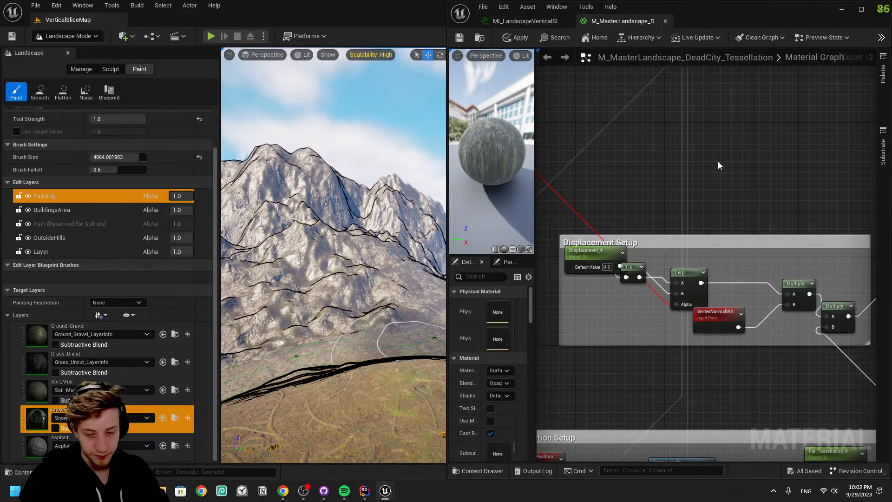
Search the material graph for "snow footprints" and go to the first Landscape Layer Blend result
key("ctrl+f")
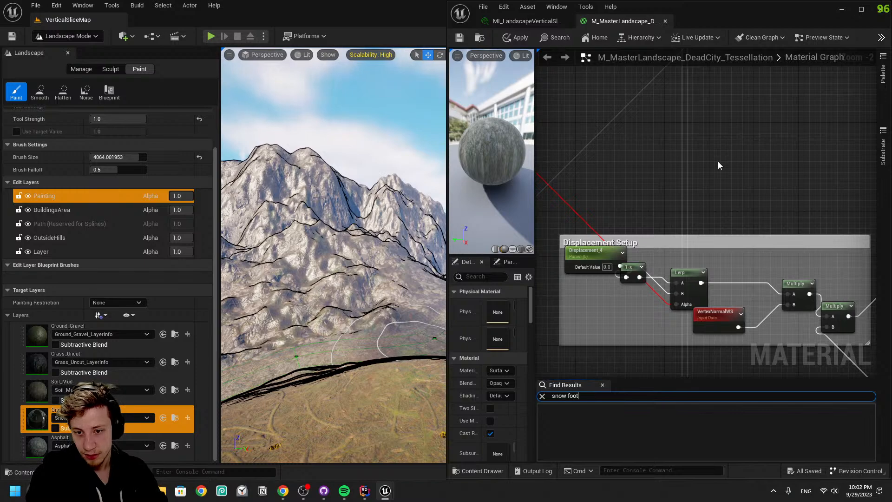
key("Return")
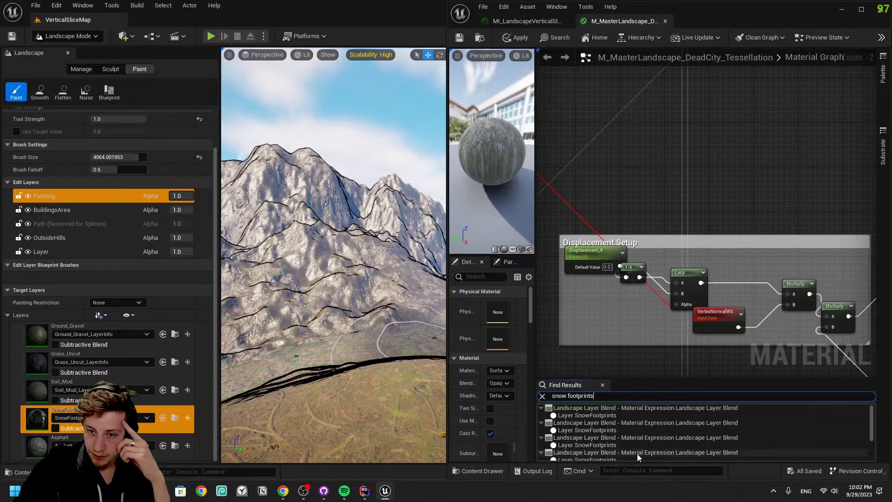
left_click(676, 408)
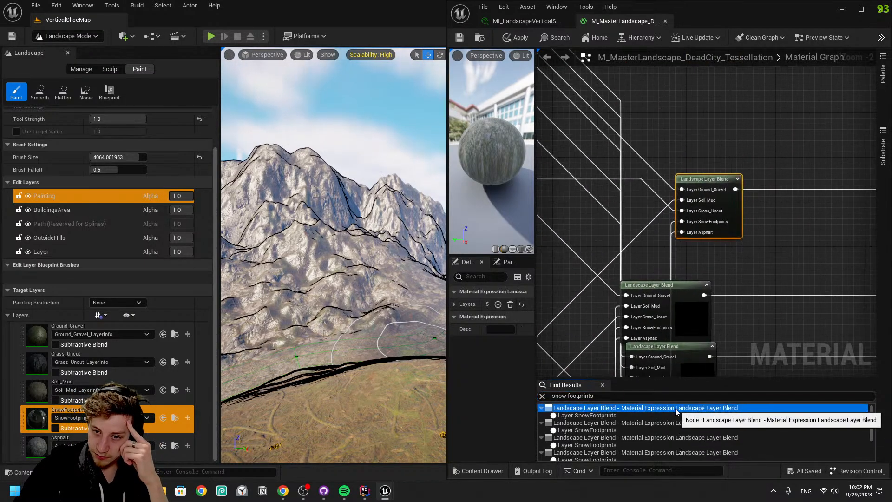
Jump to the SnowFootprintsSpecular parameter from the search results and examine the Ground_Gravel normal and roughness networks in the master landscape material
scroll(651, 441, "down", 3)
left_click(618, 453)
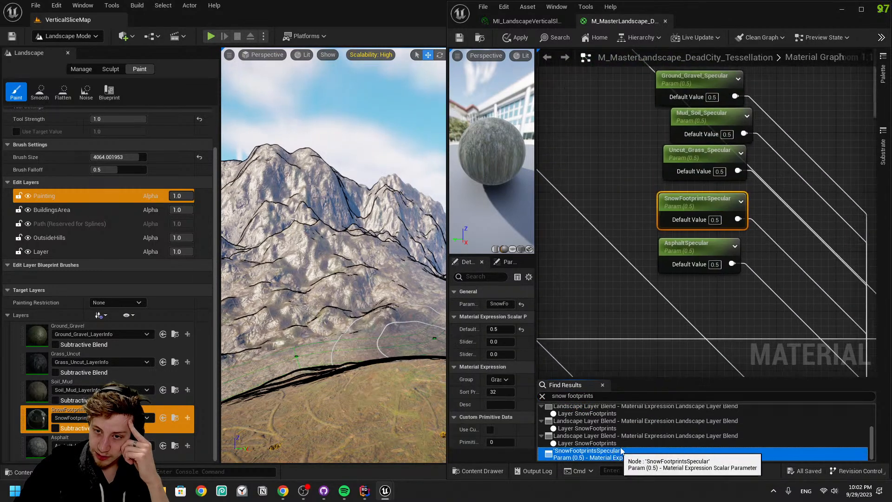
scroll(692, 286, "down", 12)
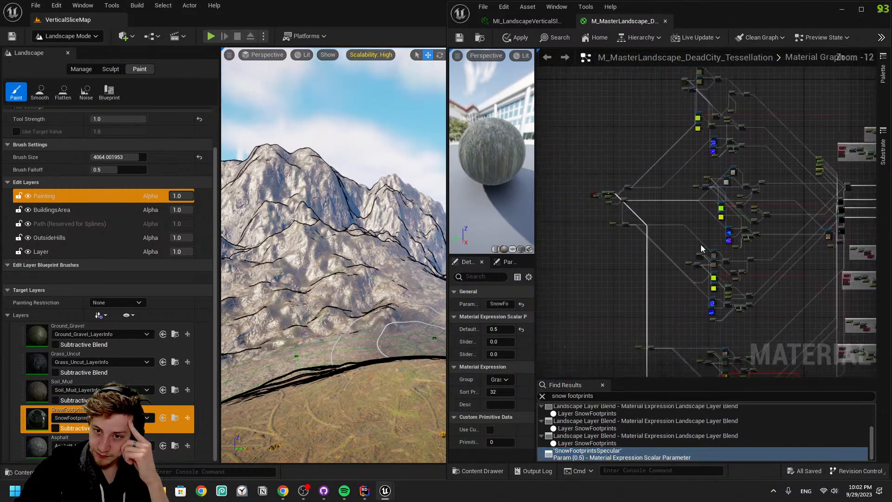
scroll(721, 237, "up", 9)
right_click_drag(645, 190, 683, 378)
right_click_drag(706, 162, 759, 378)
right_click_drag(749, 167, 730, 375)
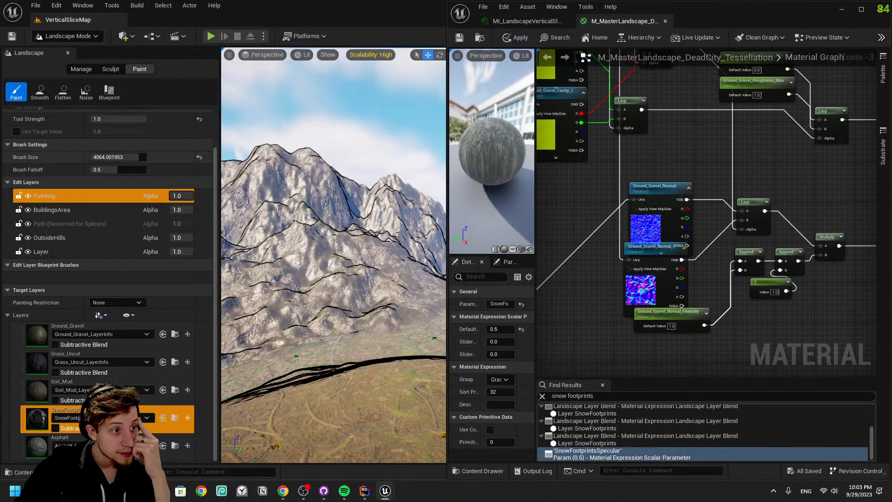
right_click_drag(808, 209, 771, 323)
right_click_drag(686, 287, 877, 377)
right_click_drag(807, 272, 781, 372)
Trace the layer networks through the M_MasterLandscape_DeadCity_Tessellation graph and examine the Displacement Setup group
scroll(732, 289, "down", 7)
right_click_drag(728, 306, 682, 50)
scroll(650, 267, "down", 2)
scroll(574, 179, "up", 12)
scroll(654, 137, "down", 6)
right_click_drag(744, 325, 583, 68)
right_click_drag(720, 251, 858, 194)
scroll(743, 188, "up", 5)
right_click_drag(726, 193, 799, 213)
scroll(735, 140, "down", 5)
right_click_drag(823, 262, 671, 171)
scroll(664, 260, "down", 2)
scroll(662, 273, "up", 8)
scroll(657, 274, "down", 2)
scroll(658, 275, "down", 1)
right_click_drag(731, 184, 688, 229)
scroll(686, 228, "up", 3)
scroll(687, 227, "down", 6)
right_click_drag(679, 274, 835, 251)
scroll(729, 236, "up", 4)
right_click_drag(728, 236, 662, 177)
scroll(662, 176, "down", 4)
scroll(768, 229, "down", 2)
right_click_drag(873, 292, 670, 260)
scroll(683, 261, "up", 4)
right_click_drag(849, 310, 541, 332)
right_click_drag(684, 207, 870, 194)
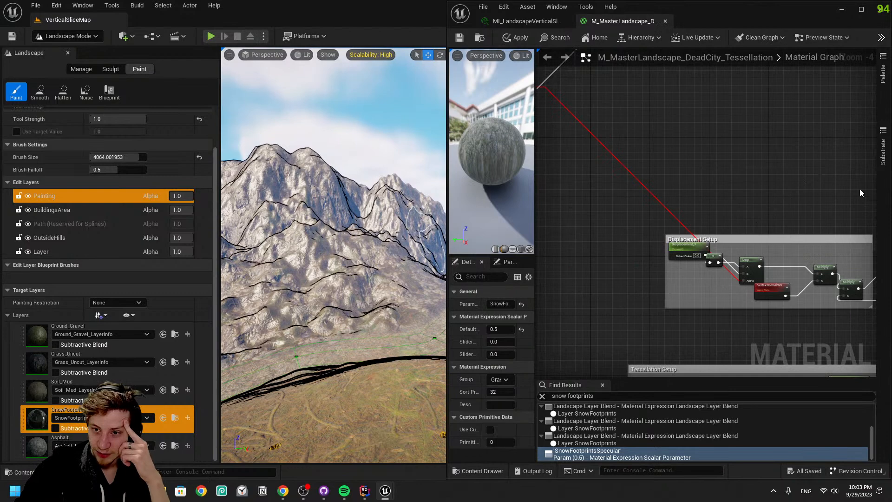
right_click_drag(699, 322, 728, 240)
scroll(662, 181, "up", 3)
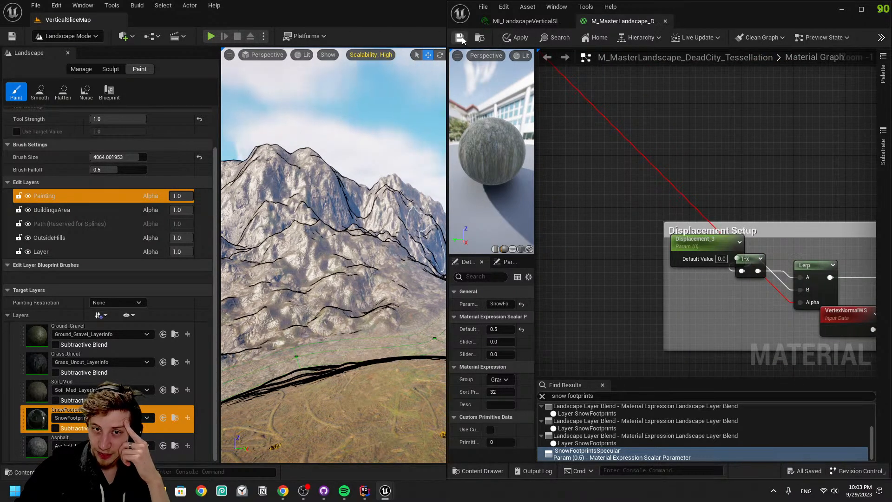
Examine the Landscape Layer Blend node above the displacement groups and the connections into the material's output node
scroll(697, 185, "down", 6)
right_click_drag(698, 186, 676, 309)
right_click_drag(683, 144, 620, 372)
scroll(577, 263, "up", 4)
right_click_drag(577, 263, 687, 315)
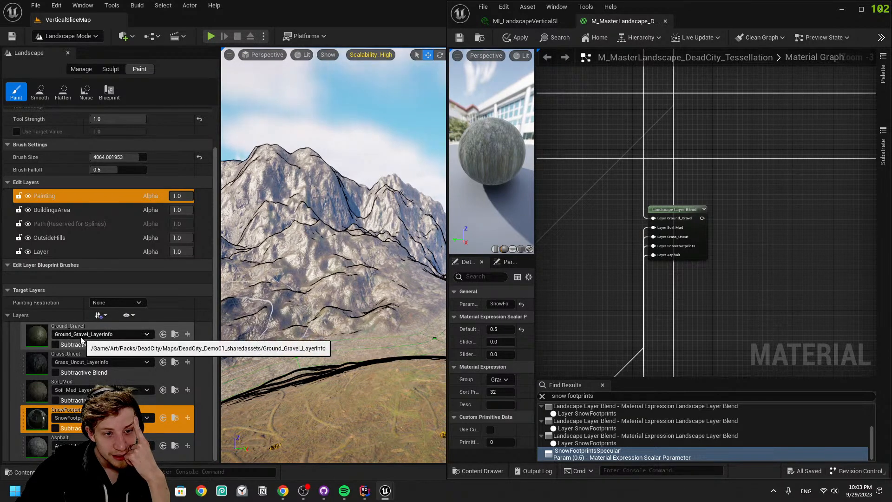
right_click_drag(673, 214, 538, 375)
left_click(633, 272)
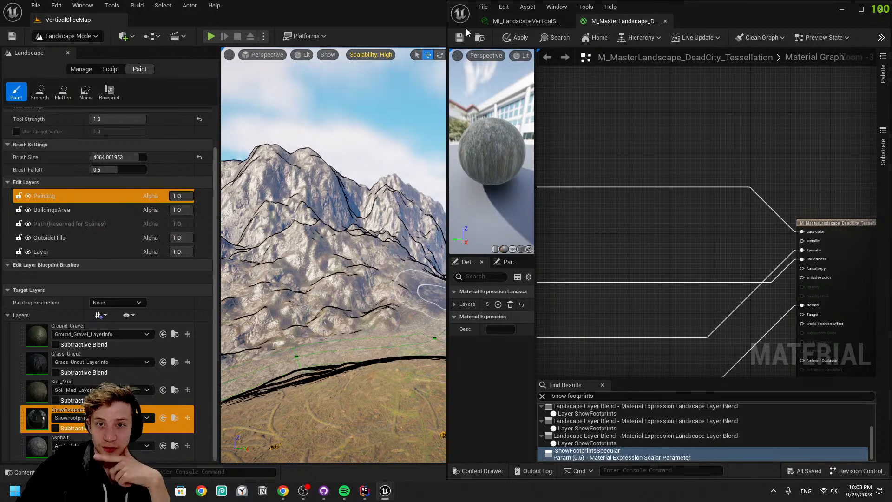
Locate the master landscape material in the project's content folders, enlarge the content drawer, and close it
left_click(480, 38)
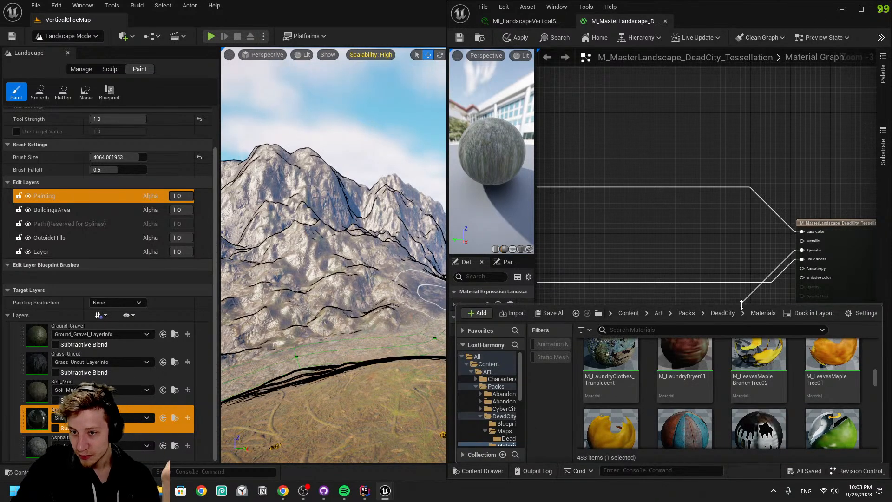
left_click_drag(742, 304, 738, 214)
left_click(822, 472)
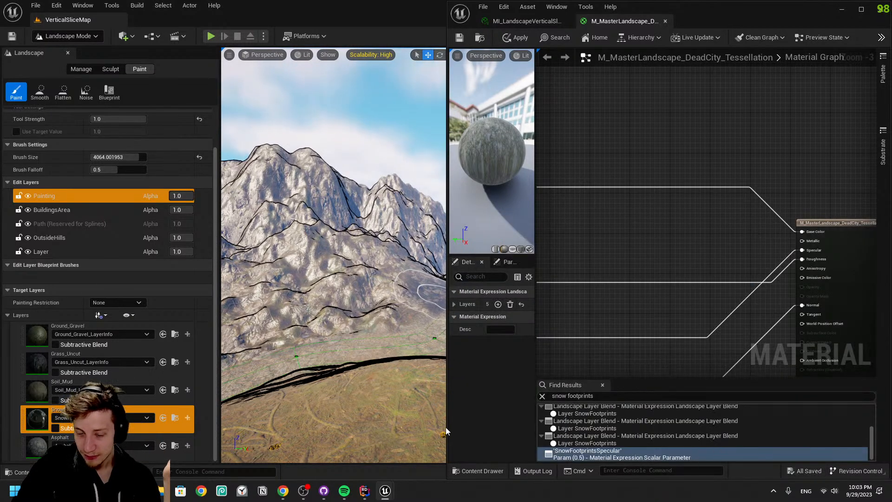
Switch to GitHub Desktop and review the list of changed files in the LostHarmony repository
left_click(324, 490)
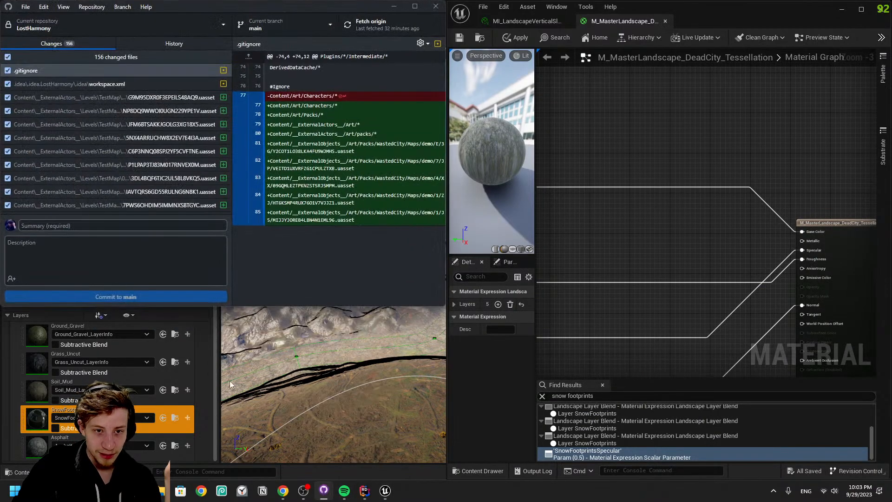
scroll(120, 211, "down", 5)
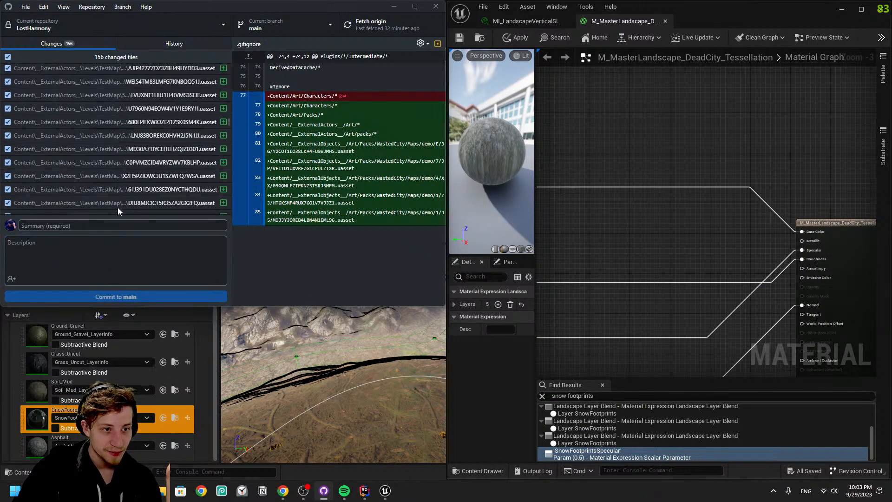
scroll(227, 152, "down", 10)
left_click_drag(246, 250, 211, 69)
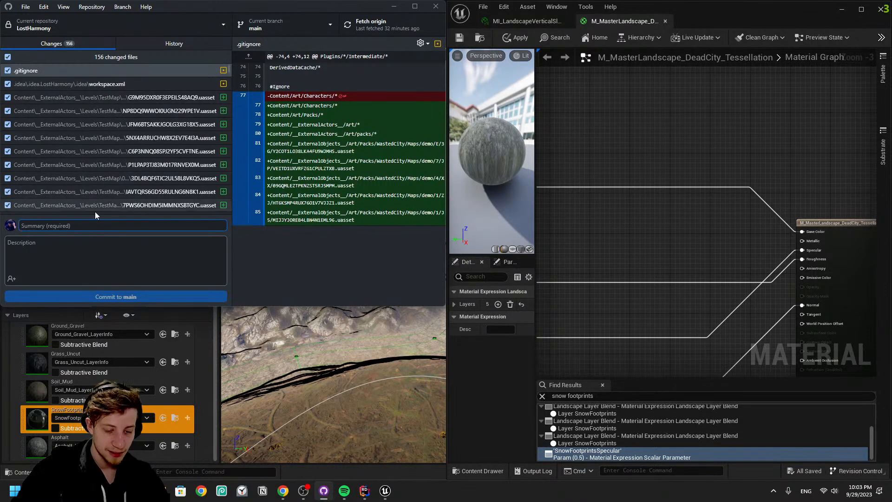
type("Added")
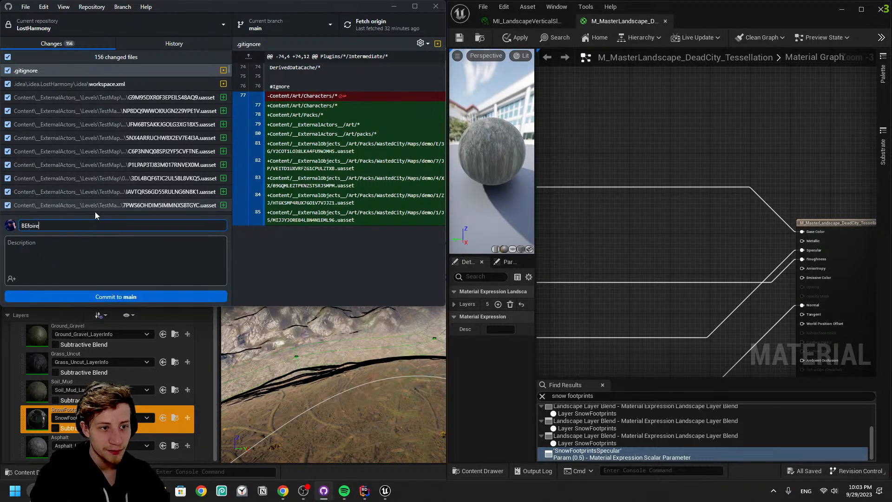
key("ctrl+a")
key("BackSpace")
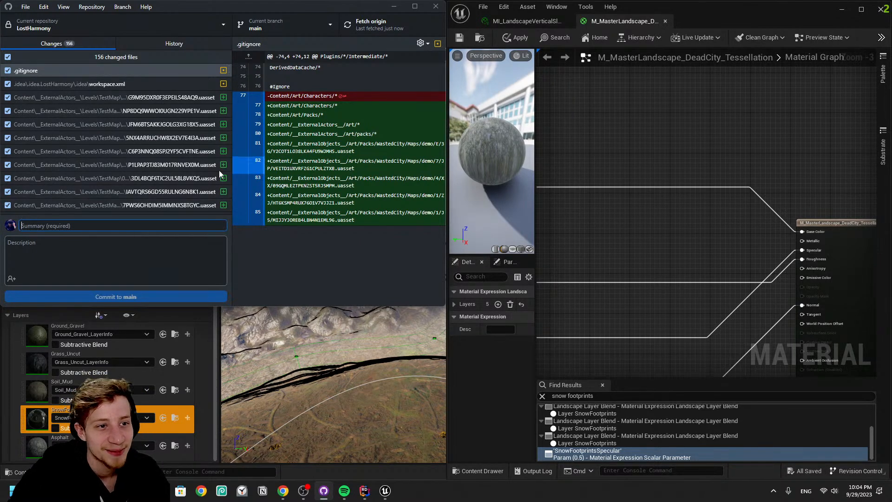
Check the remaining changed files and commit them all to main with the summary "Landscape sculpting base"
scroll(189, 172, "down", 5)
scroll(190, 172, "down", 3)
scroll(163, 158, "down", 5)
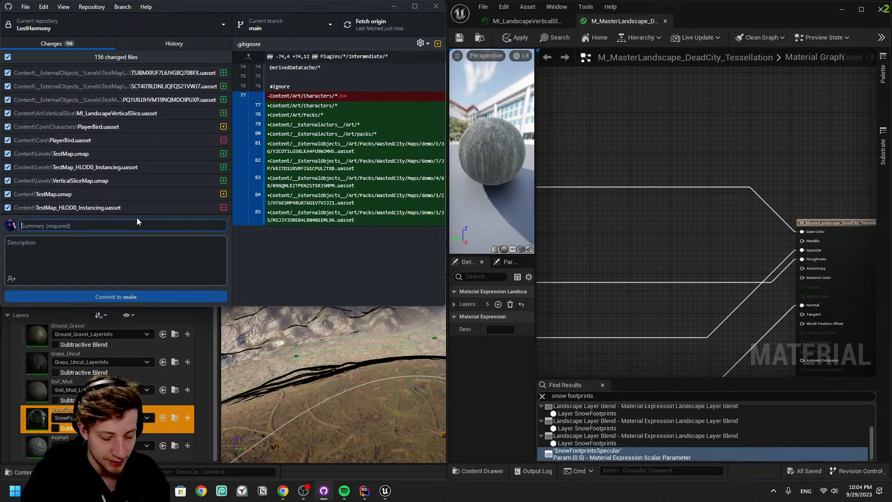
type("lAND")
key("ctrl+a")
key("BackSpace")
type("Landscape sculpting base")
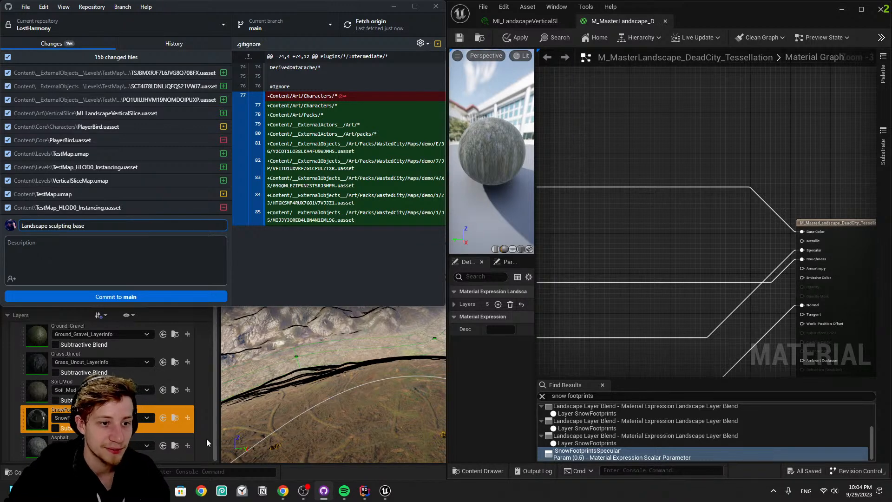
left_click(191, 295)
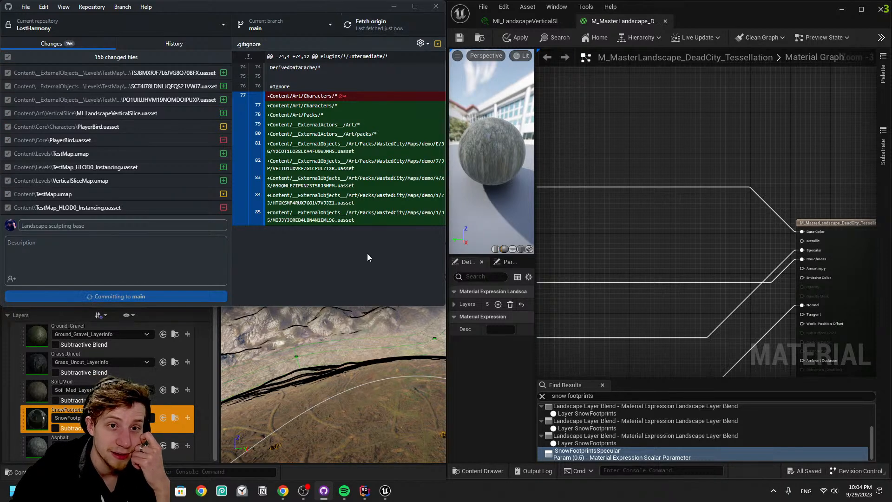
Push the local commit to the remote origin and minimize GitHub Desktop
left_click(378, 24)
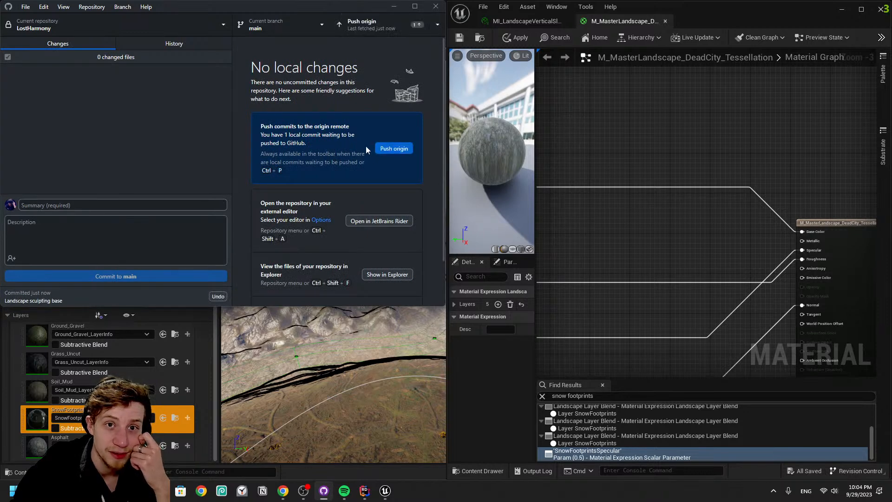
left_click(380, 151)
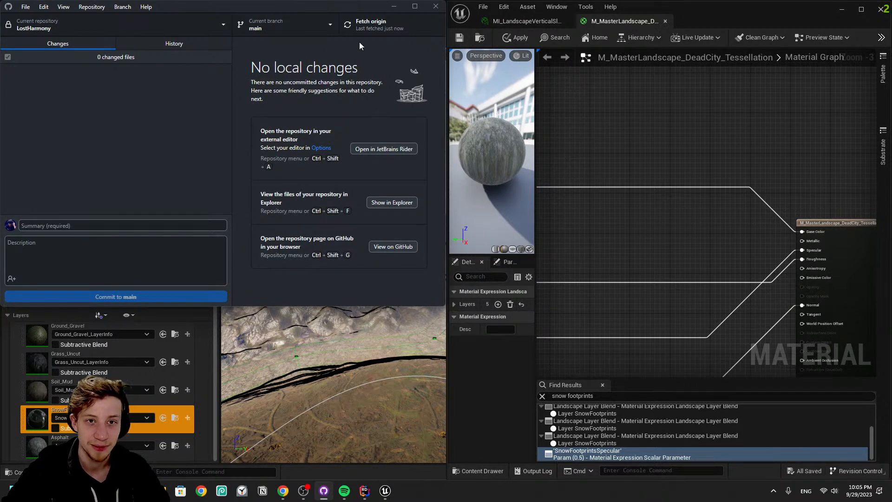
left_click(394, 7)
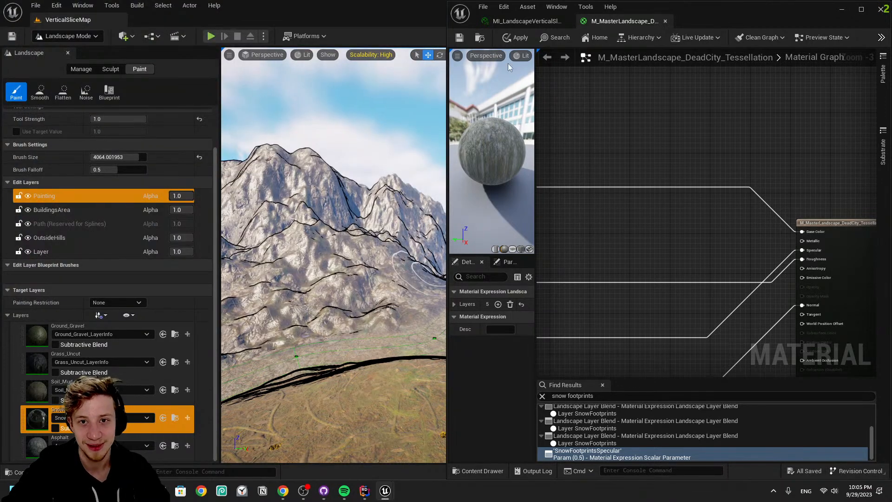
View the landscape and the MI_LandscapeVerticalSlice material instance, and minimize the material editor window
right_click_drag(312, 213, 372, 193)
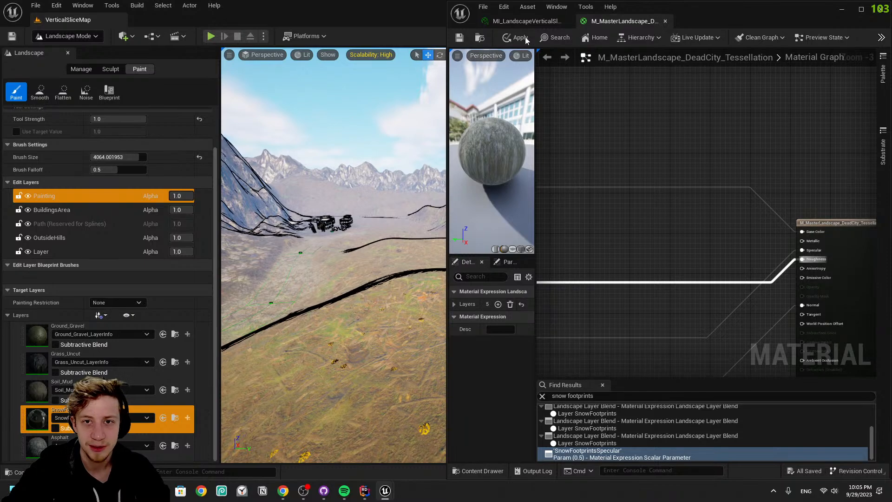
left_click_drag(798, 15, 891, 218)
left_click(526, 21)
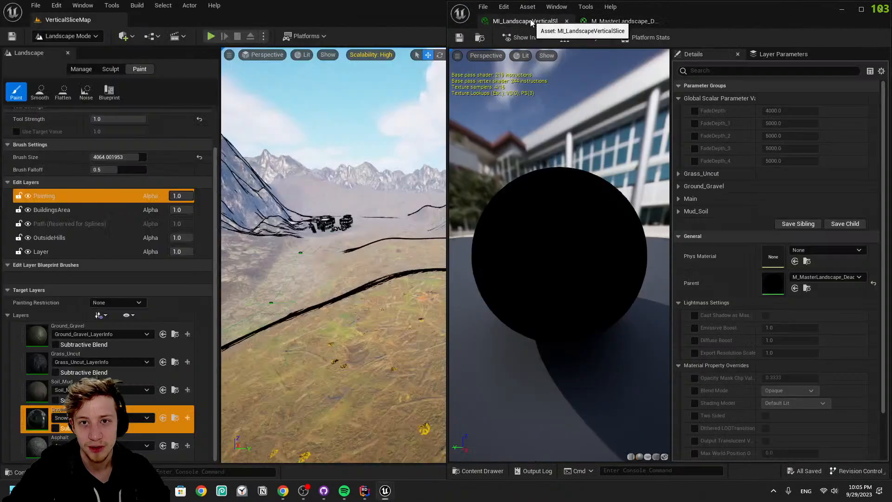
left_click(841, 11)
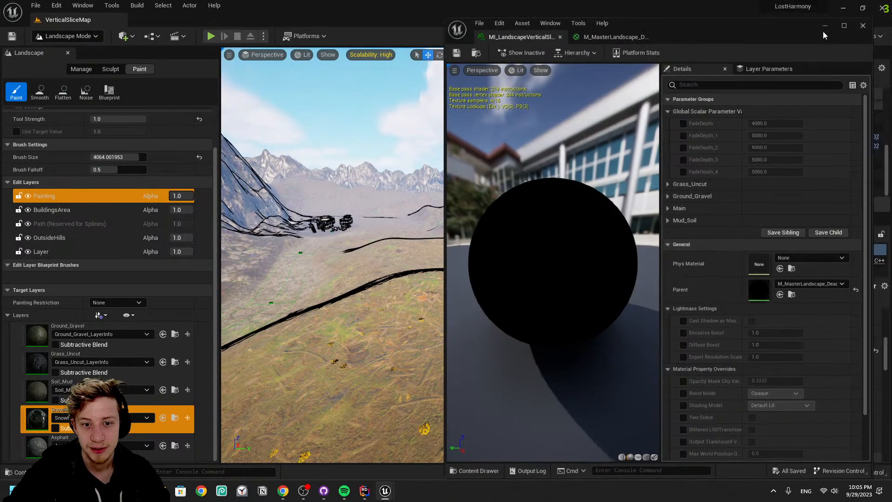
Open the VerticalSlice folder under Content/Art in the content drawer
key("ctrl+space")
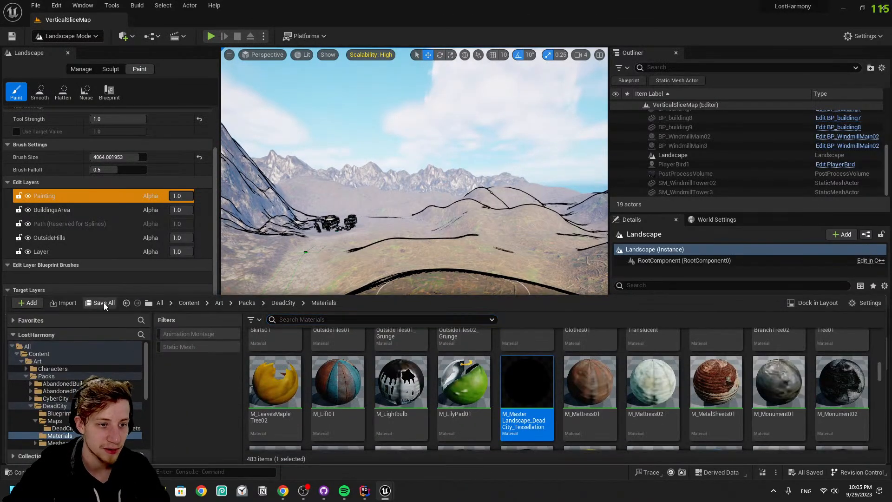
left_click(247, 303)
left_click(218, 302)
left_click(189, 302)
left_click(86, 362)
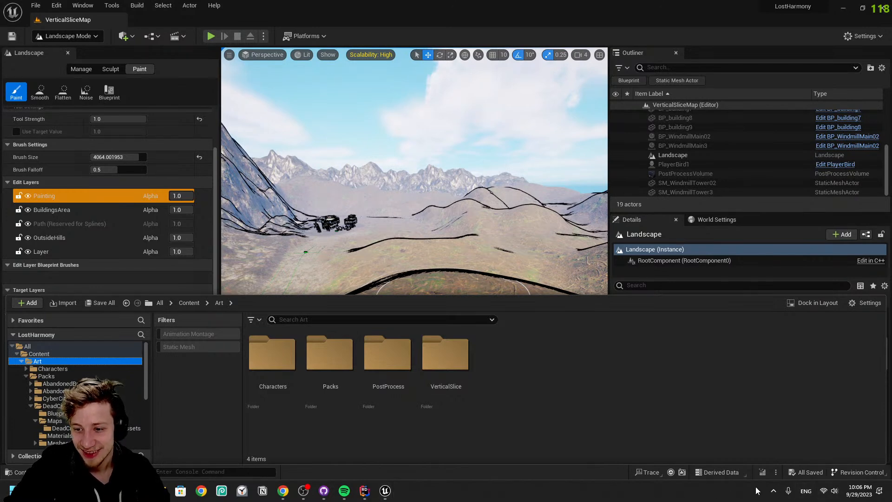
left_click(290, 390)
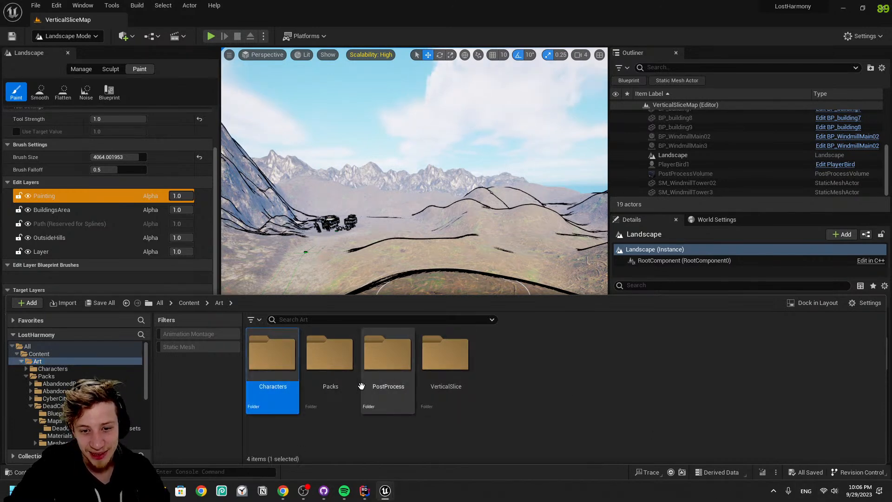
double_click(430, 390)
Create a material named M_VerticalSliceLandscape in the VerticalSlice folder and open its graph
right_click(395, 400)
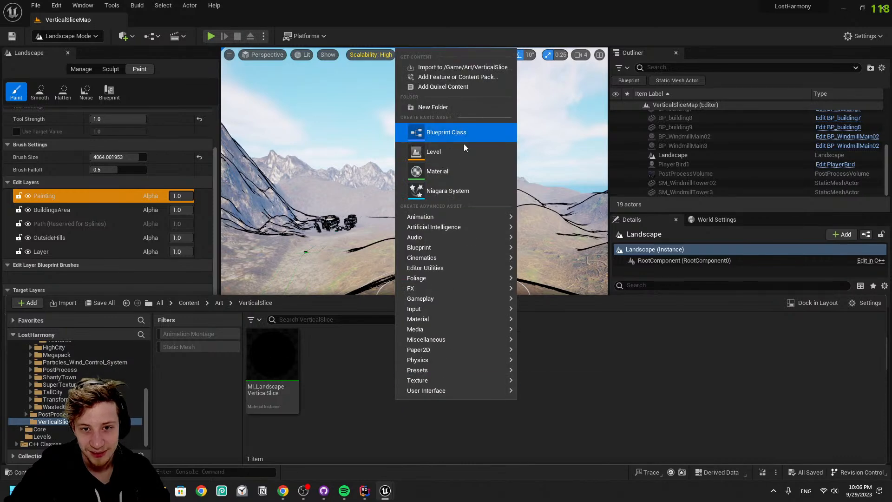
left_click(462, 172)
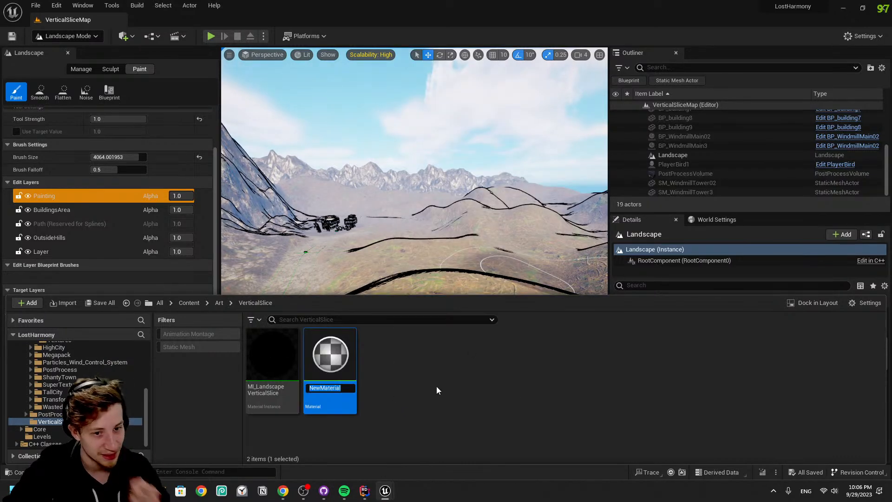
type("M_Ver")
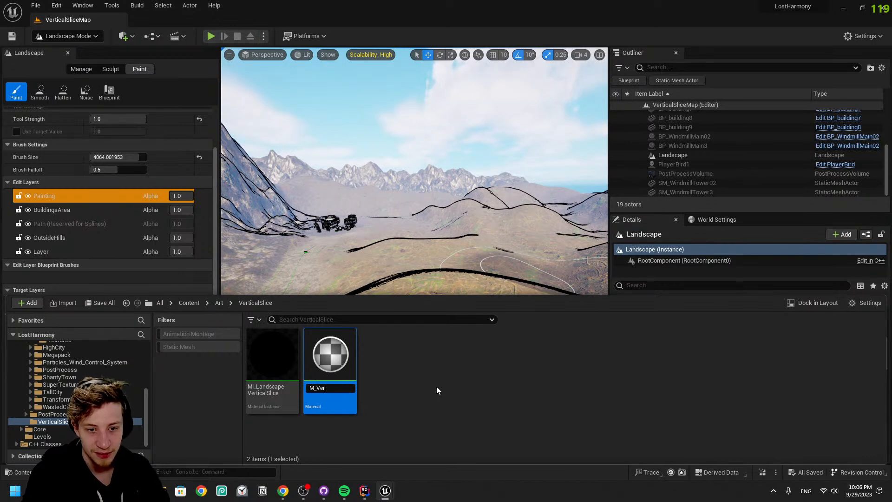
type("ticalSlice")
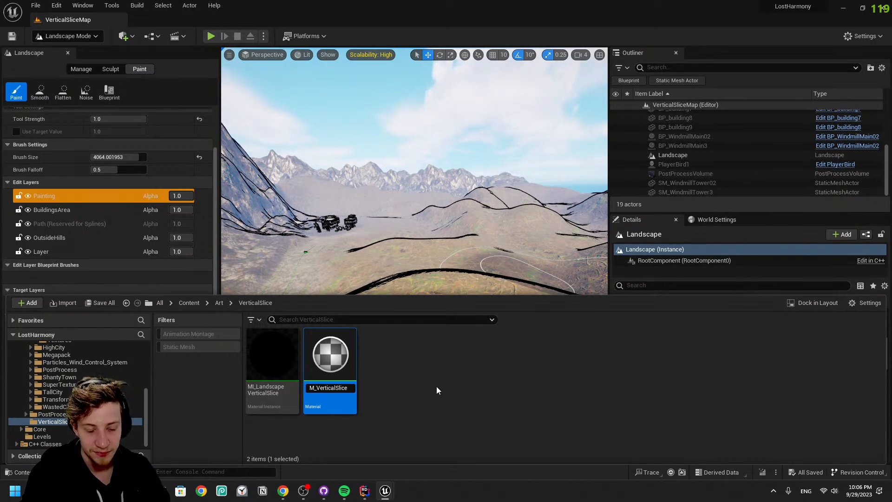
type("Lan")
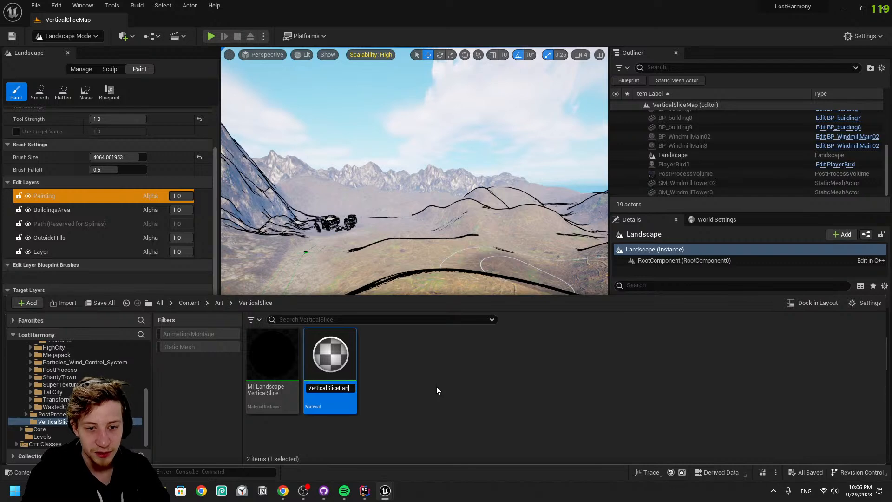
type("dscape")
key("Return")
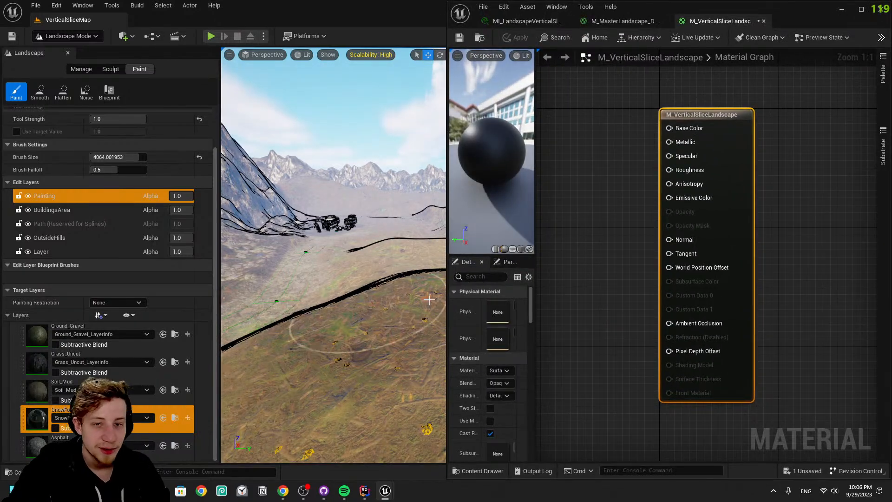
Open the MI_LandscapeVerticalSlice instance, maximize the material editor window, and bring up its parent material M_MasterLandscape_DeadCity_Tessellation's graph
key("ctrl+space")
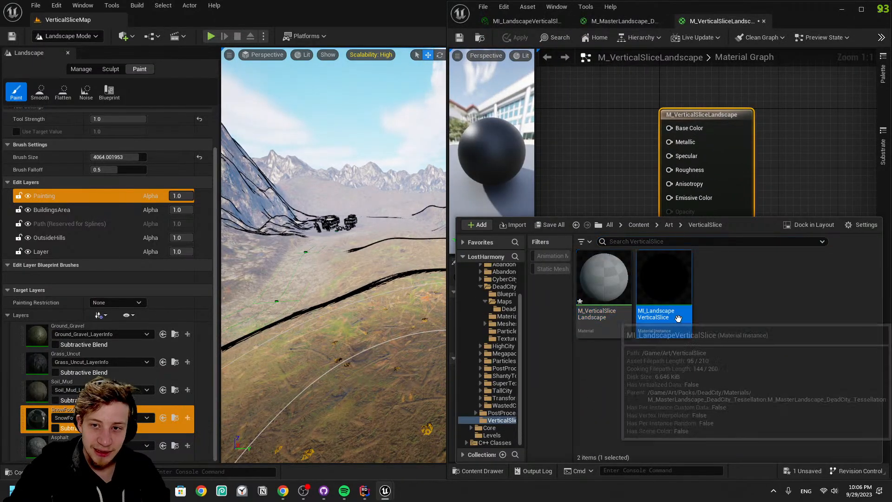
double_click(678, 321)
double_click(812, 11)
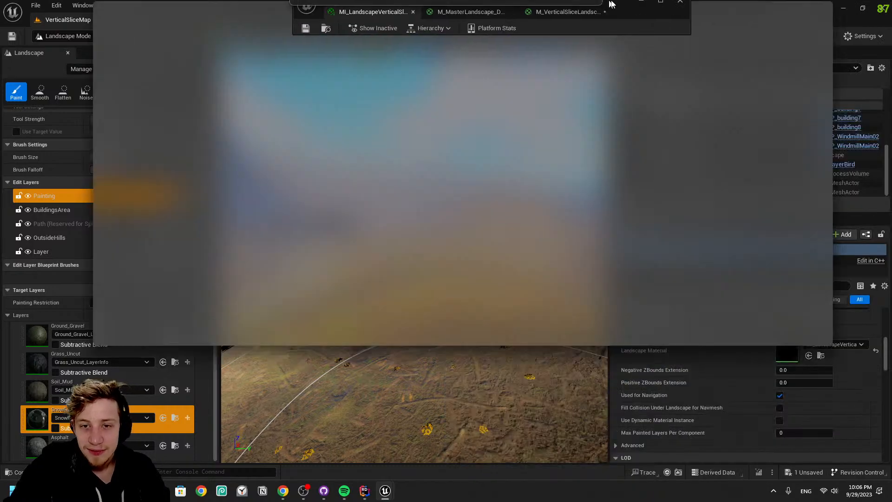
double_click(646, 285)
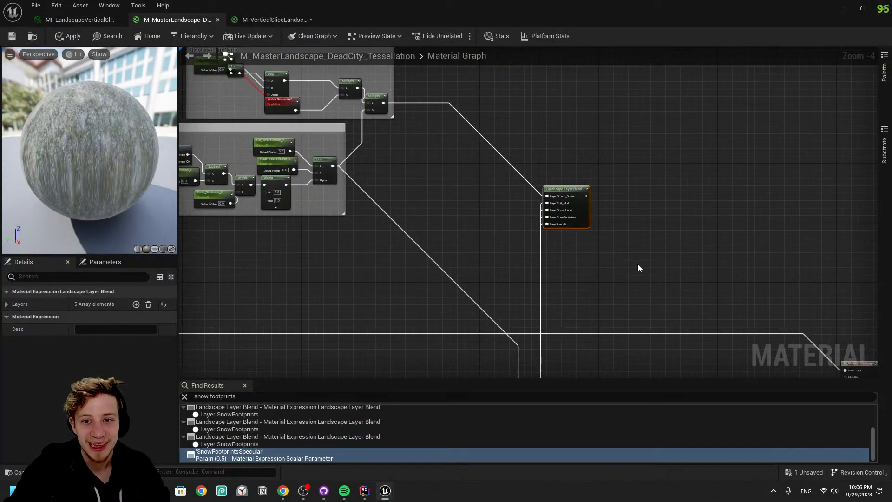
right_click_drag(388, 178, 401, 217)
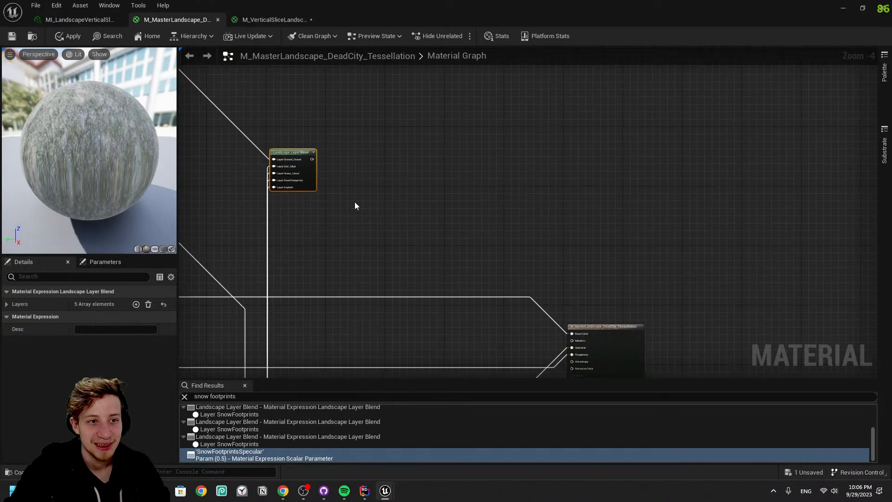
left_click(77, 19)
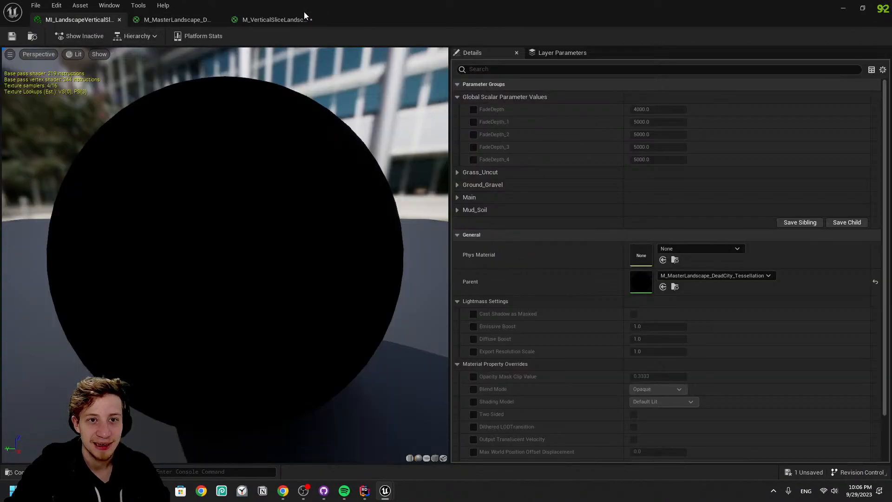
left_click(284, 20)
right_click(468, 236)
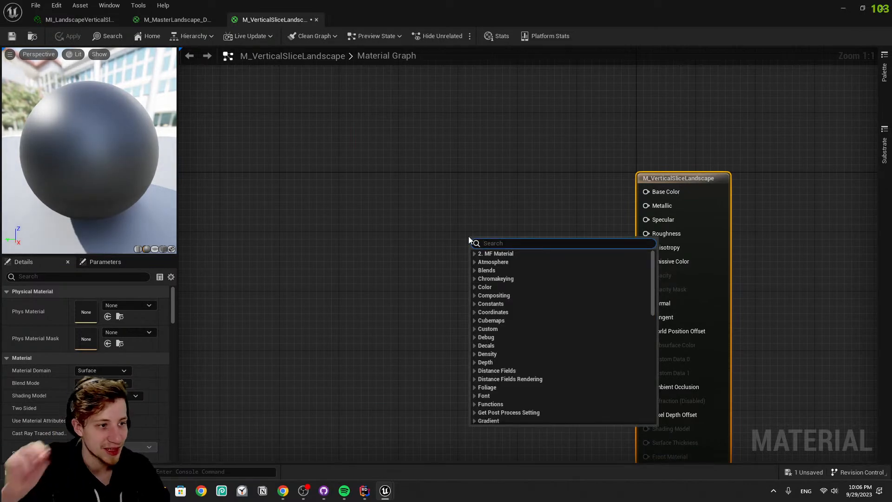
right_click_drag(395, 212, 301, 203)
right_click(300, 177)
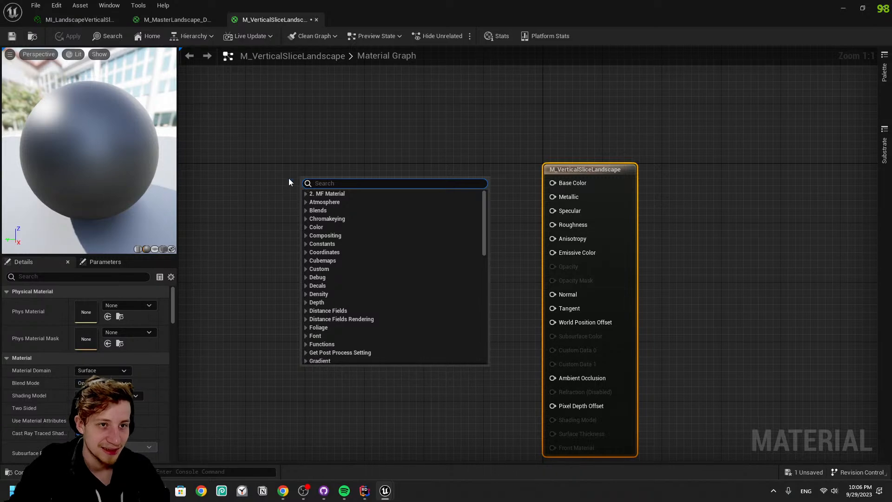
Examine the material settings of M_MasterLandscape_DeadCity_Tessellation, including its Physical Material Map, and compare the Blend Mode options in M_VerticalSliceLandscape
left_click(175, 10)
left_click(175, 19)
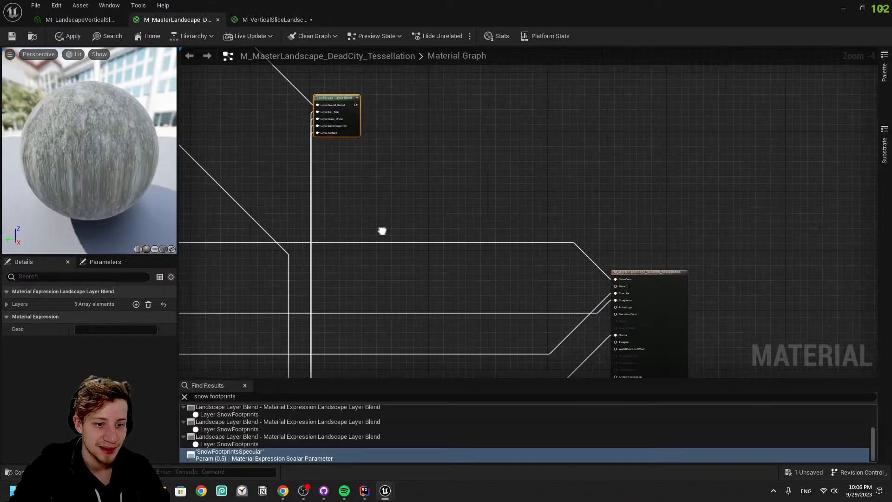
left_click(704, 309)
scroll(140, 362, "down", 5)
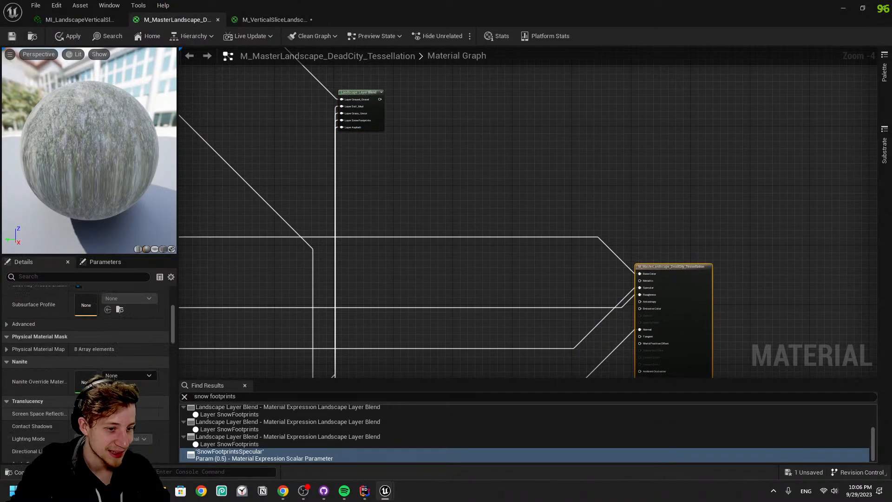
left_click(7, 349)
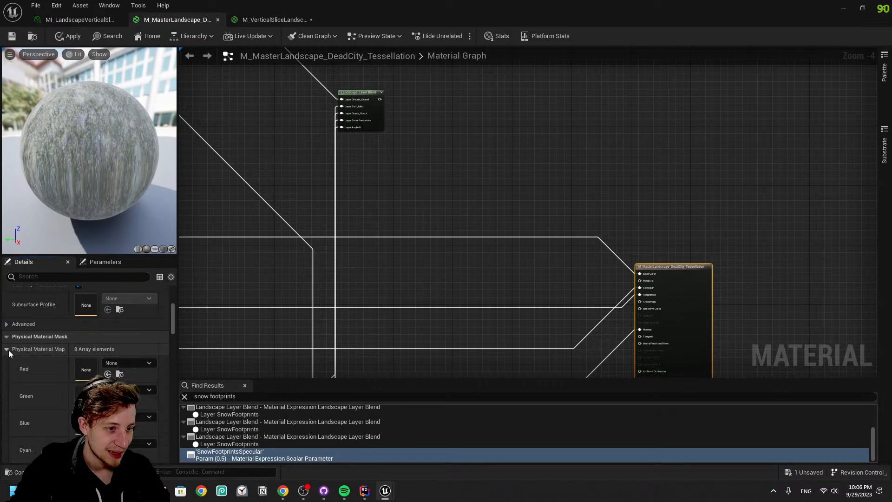
left_click(8, 350)
scroll(19, 379, "up", 3)
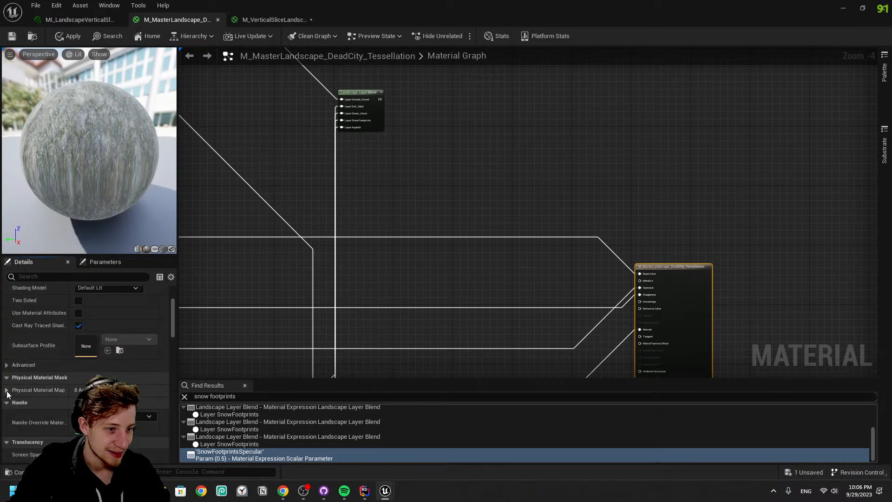
scroll(17, 379, "up", 2)
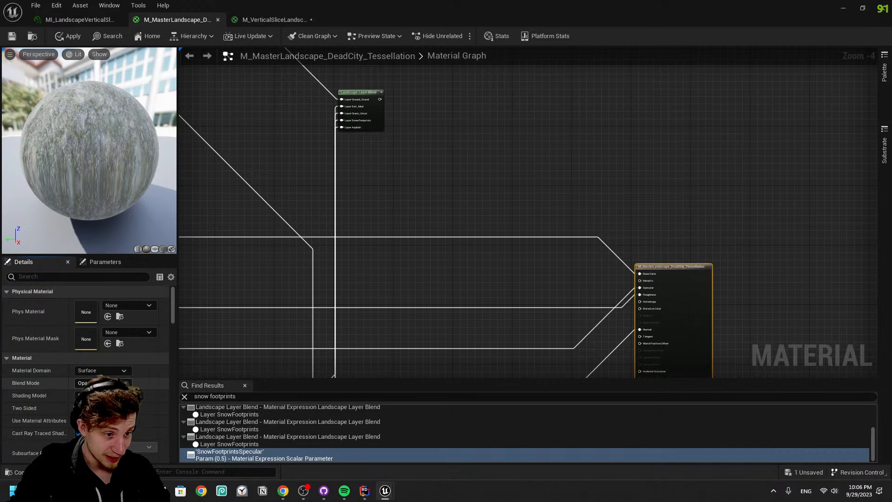
left_click(263, 20)
left_click(104, 383)
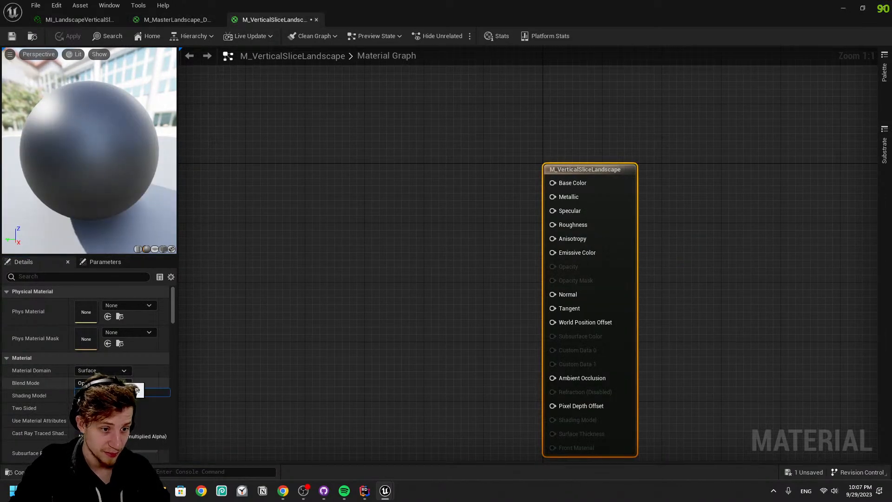
Look through the remaining settings of the master landscape material and filter its details for "land"
left_click(189, 19)
scroll(36, 376, "down", 2)
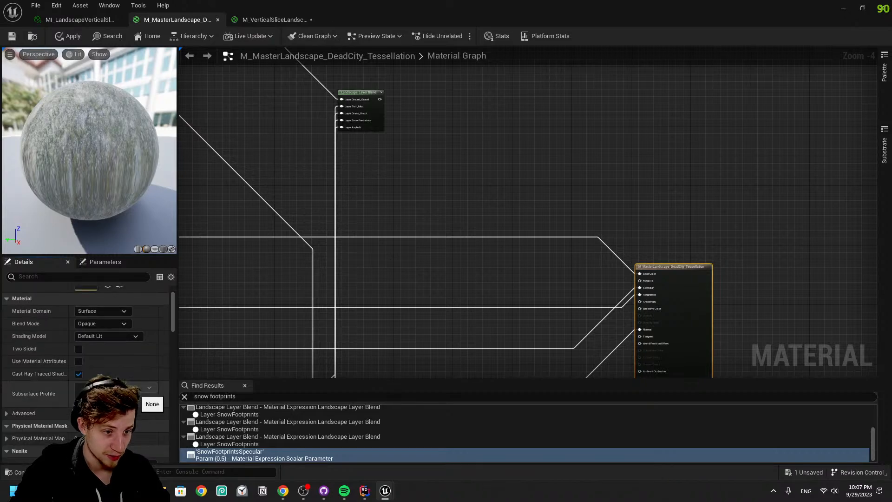
scroll(146, 346, "down", 5)
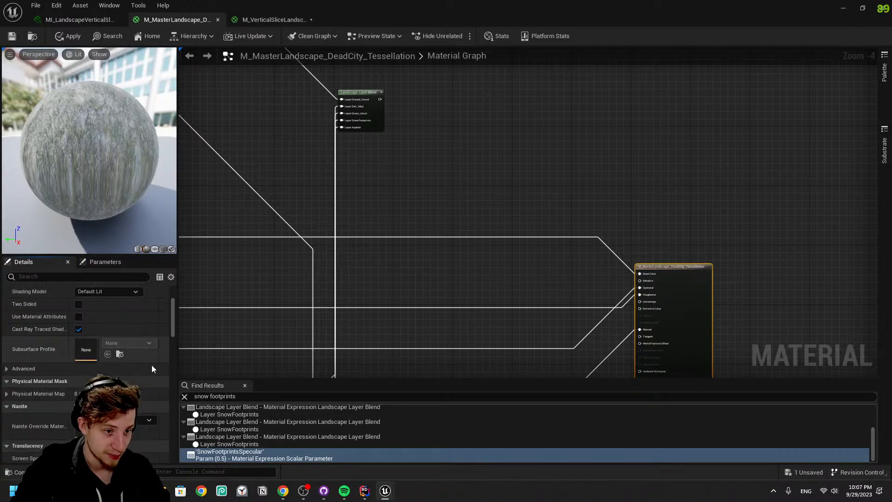
right_click_drag(412, 295, 421, 174)
scroll(421, 174, "down", 6)
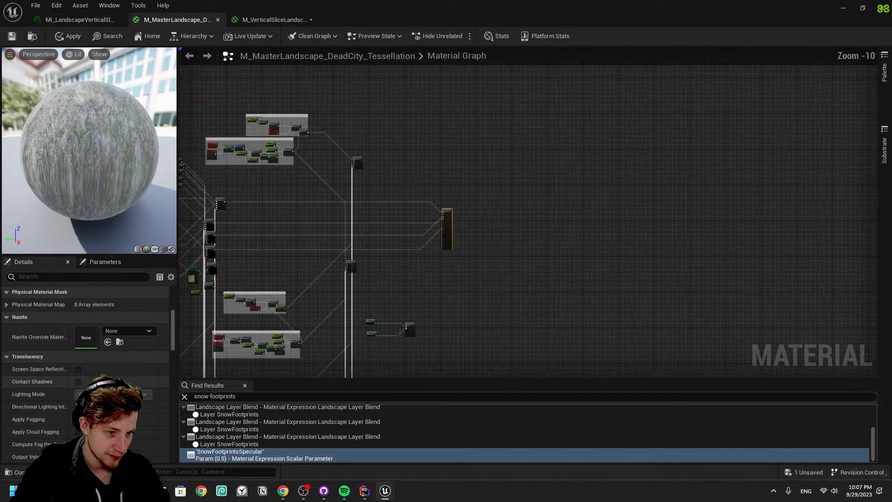
scroll(135, 409, "down", 4)
scroll(134, 415, "down", 4)
left_click(78, 277)
type("land")
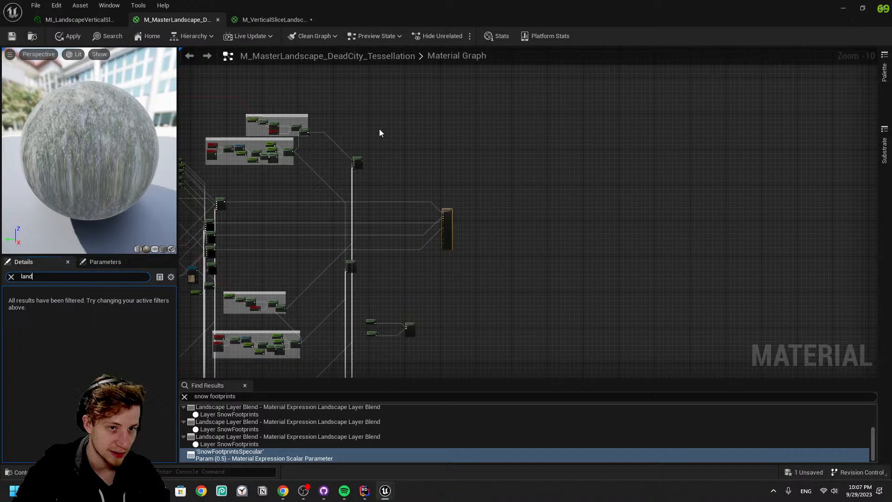
scroll(379, 139, "up", 10)
right_click_drag(296, 222, 384, 197)
left_click(346, 274)
left_click(70, 19)
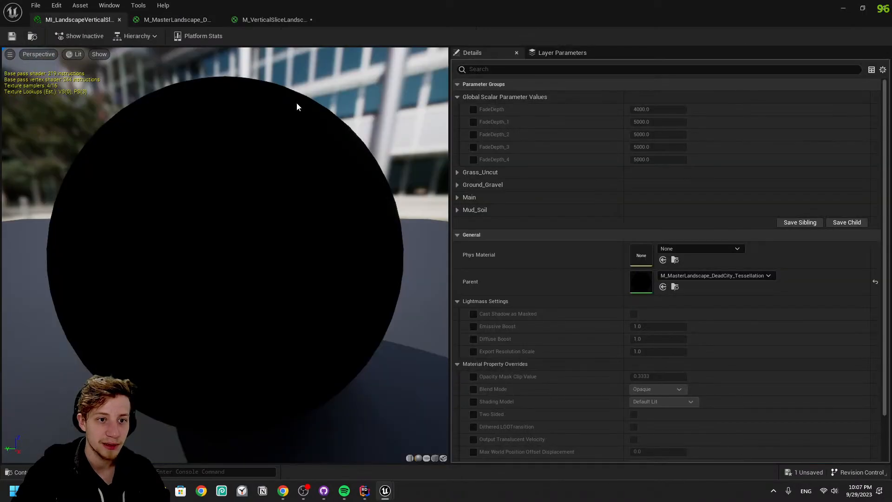
Add a LandscapeLayerBlend node to the M_VerticalSliceLandscape graph, beside the material output node
left_click(269, 19)
right_click(372, 179)
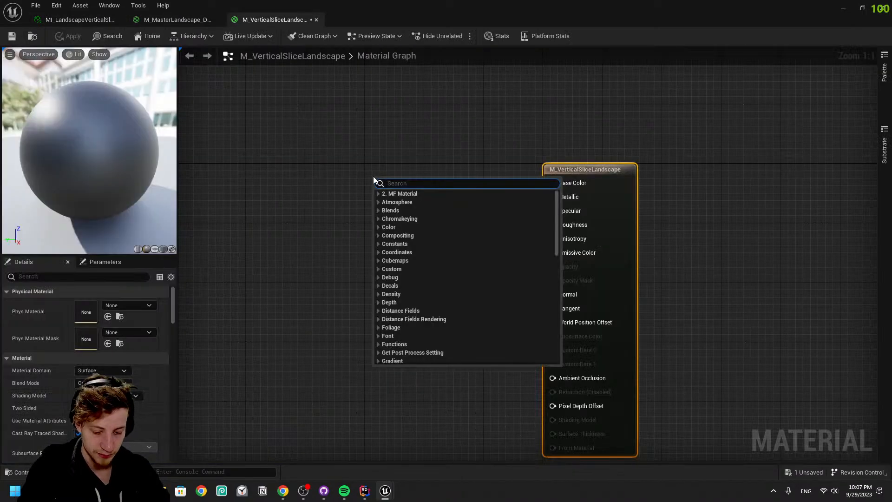
type("landscape")
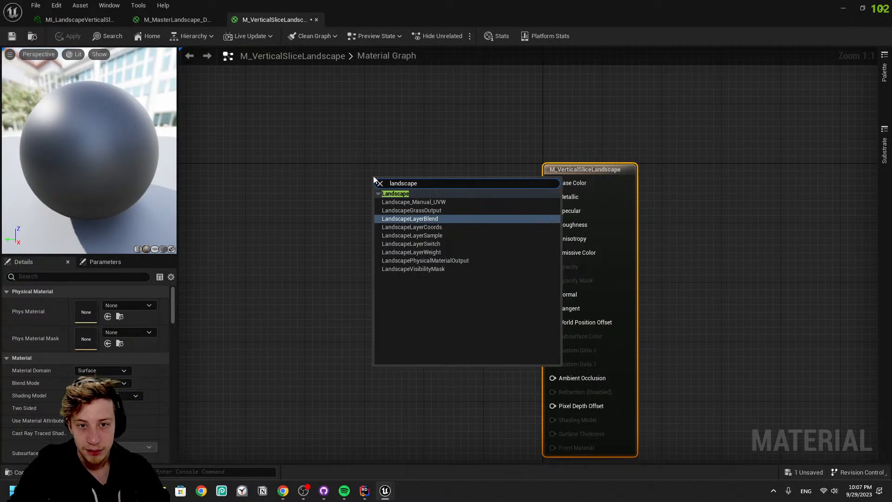
key("Down")
key("Down")
key("Up")
key("Up")
key("Up")
key("Down")
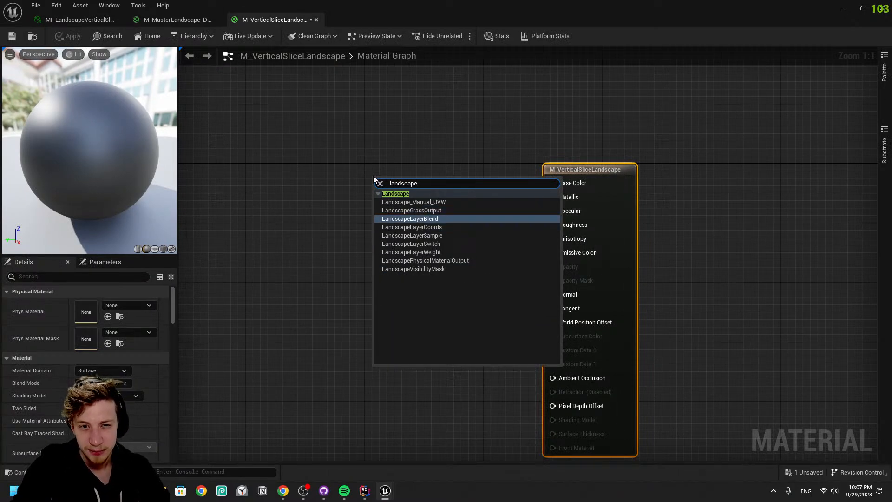
key("Return")
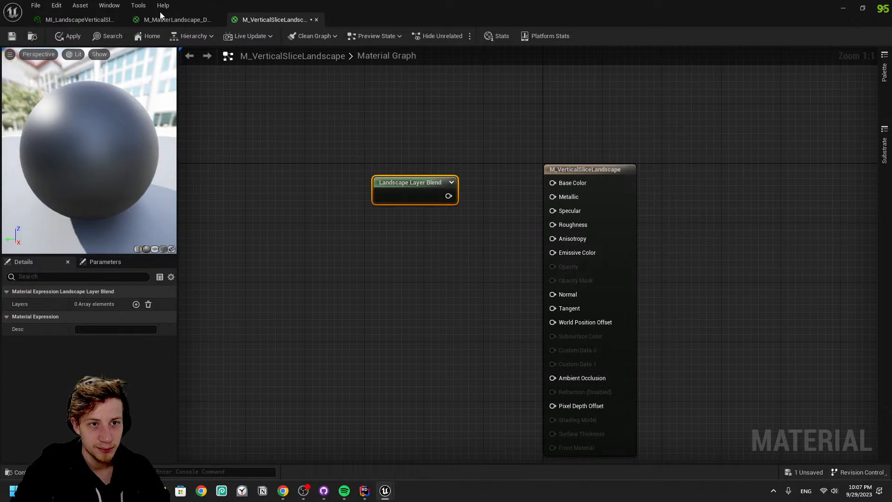
Trace the master landscape graph back to its tiling inputs and move the Absolute World Position node up and to the left
left_click(164, 18)
scroll(329, 241, "down", 7)
right_click_drag(253, 361, 454, 351)
scroll(453, 352, "up", 3)
right_click_drag(378, 321, 813, 316)
scroll(813, 316, "up", 2)
scroll(744, 279, "down", 7)
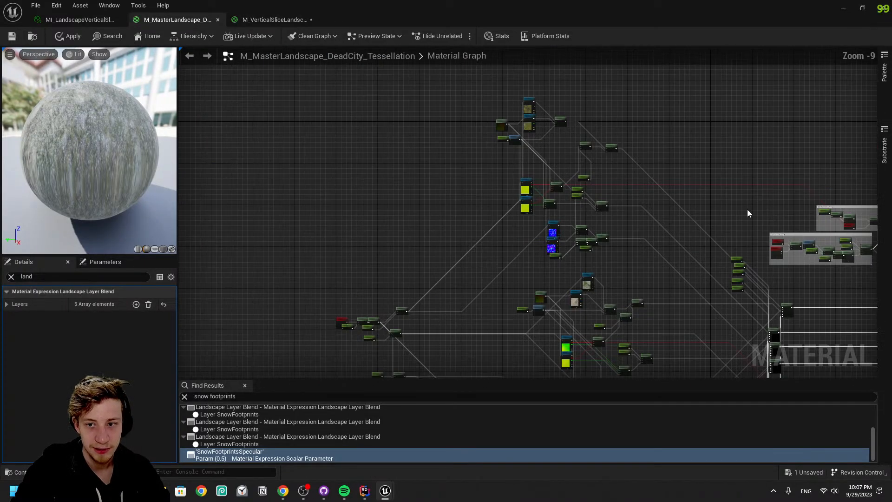
scroll(806, 248, "up", 7)
scroll(653, 253, "down", 4)
right_click_drag(496, 248, 578, 242)
scroll(578, 242, "down", 2)
right_click_drag(275, 313, 615, 253)
scroll(570, 279, "up", 5)
left_click(572, 221)
left_click_drag(572, 222, 526, 180)
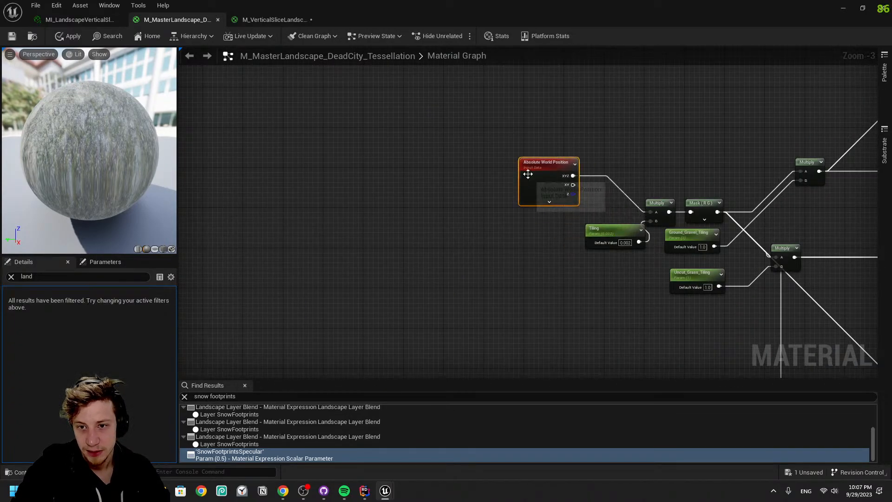
Copy the Landscape Coords node beside the Ground_Gravel_Albedo textures into the M_VerticalSliceLandscape graph
right_click_drag(660, 140, 283, 374)
scroll(418, 302, "down", 6)
right_click_drag(572, 131, 580, 218)
scroll(580, 218, "up", 8)
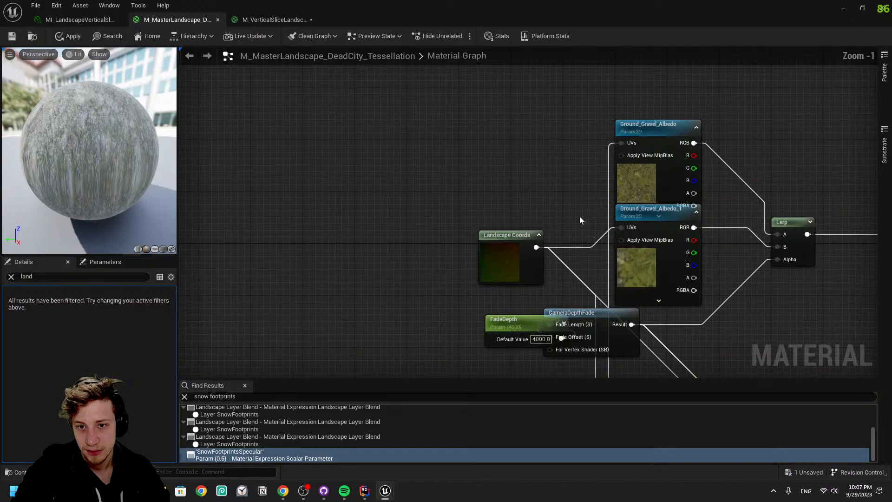
left_click(479, 256)
key("ctrl+c")
left_click(274, 19)
key("ctrl+v")
Add three layers to the Landscape Layer Blend node and expand the first two layer entries
left_click(409, 195)
left_click(136, 306)
left_click(136, 305)
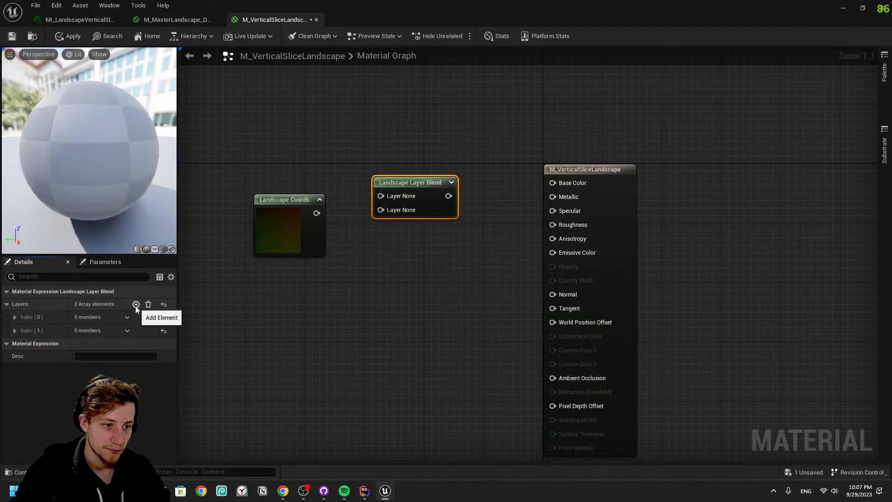
left_click(22, 317)
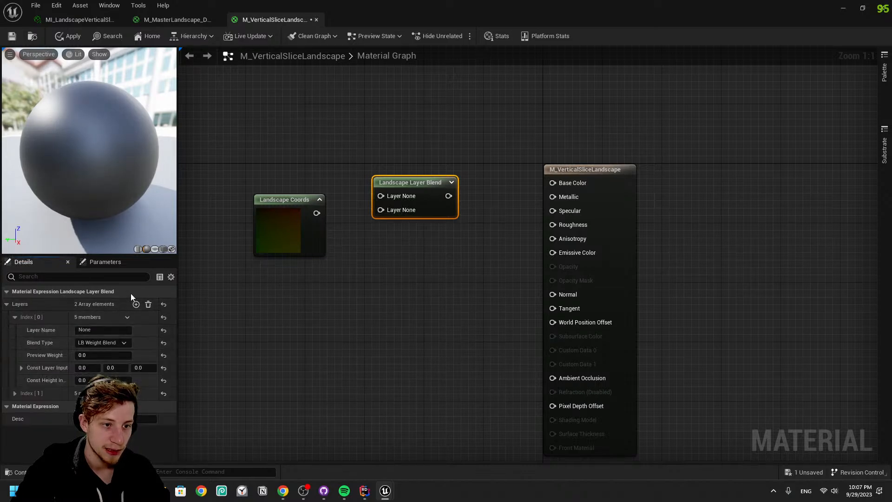
left_click(135, 305)
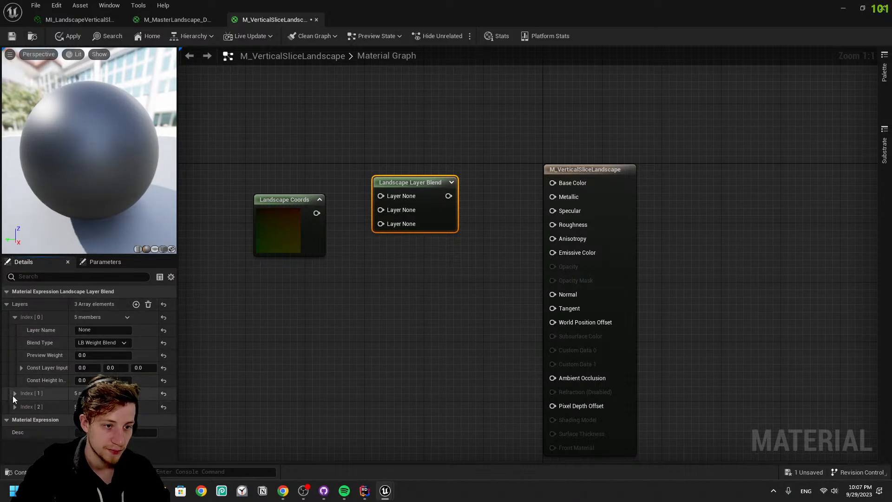
left_click(16, 396)
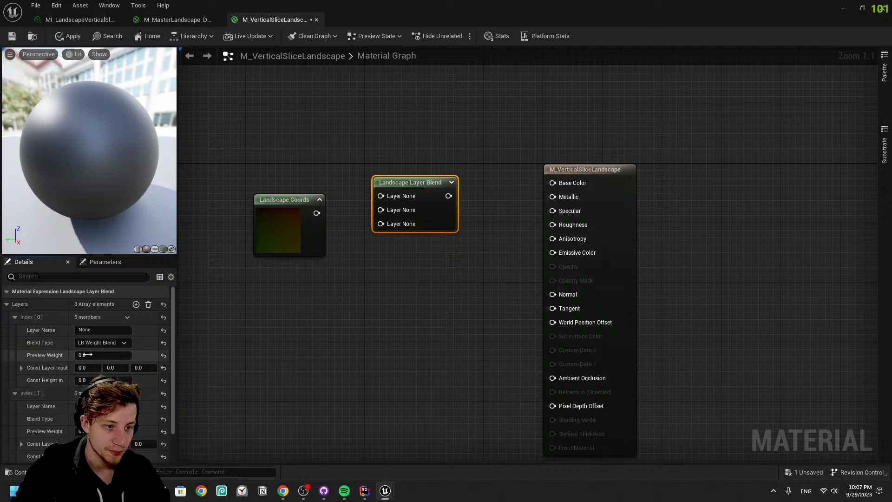
Name the three layers of the Landscape Layer Blend node Grass, Road and Rock
left_click(93, 330)
type("Grass")
key("Return")
type("Road")
key("Return")
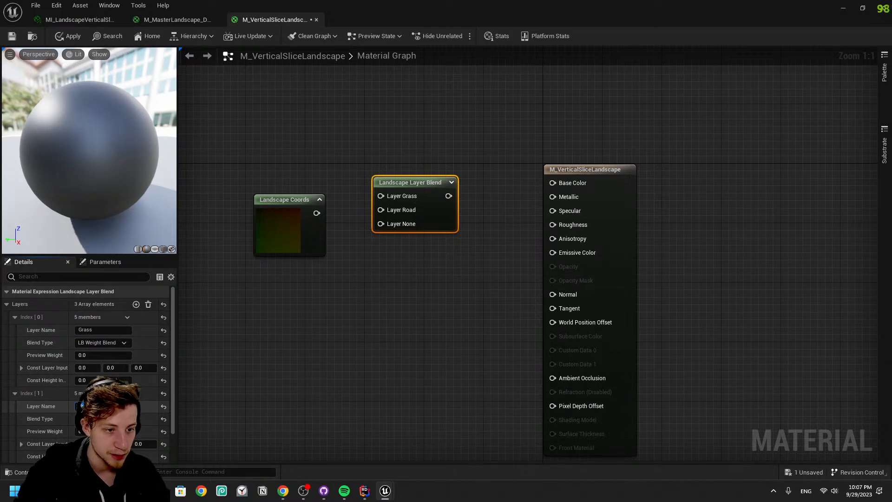
scroll(61, 408, "down", 3)
scroll(100, 418, "down", 3)
left_click(100, 400)
type("Rock")
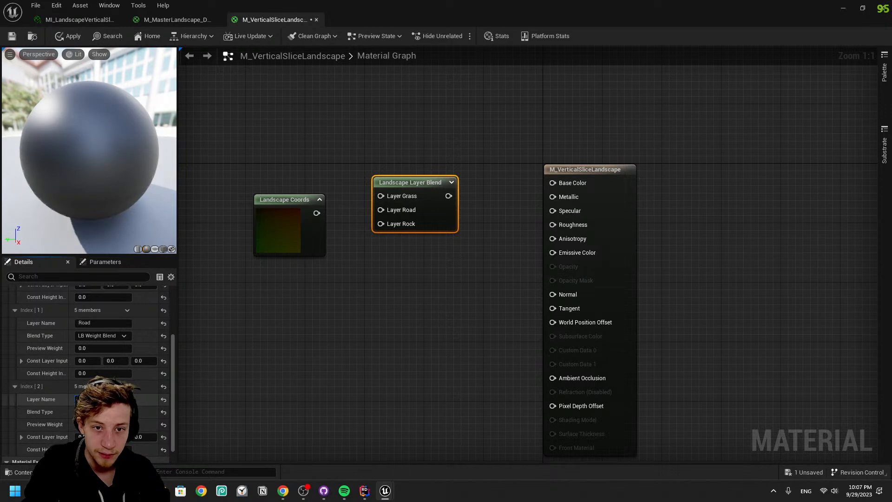
key("Return")
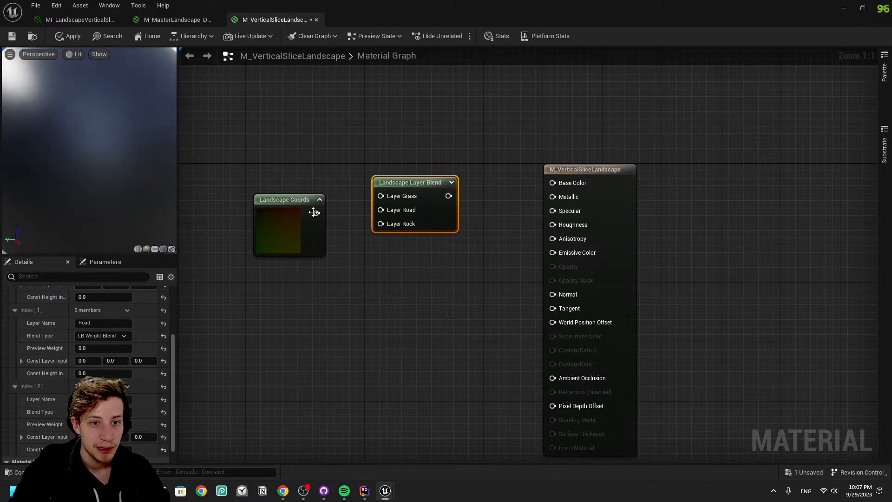
Move the Landscape Coords node farther from the layer blend and add a TextureSample node between them
right_click_drag(238, 241, 350, 218)
scroll(350, 218, "down", 2)
left_click_drag(380, 188, 329, 176)
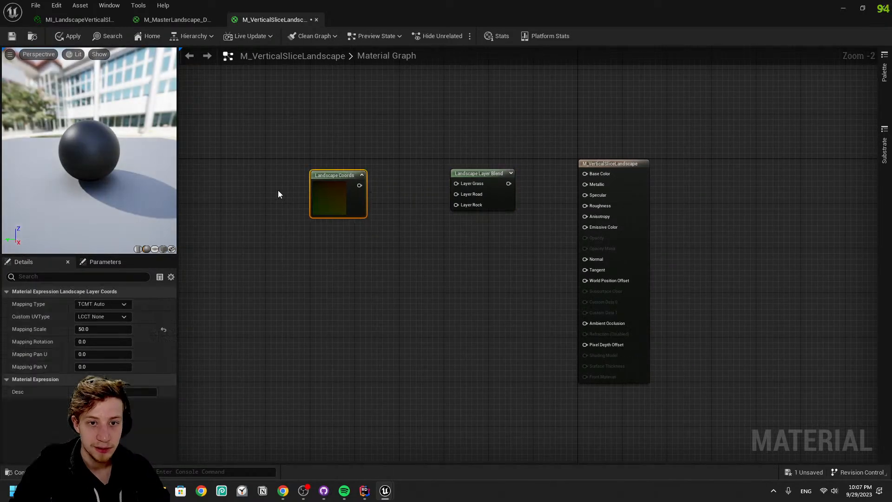
right_click(347, 167)
type("texture")
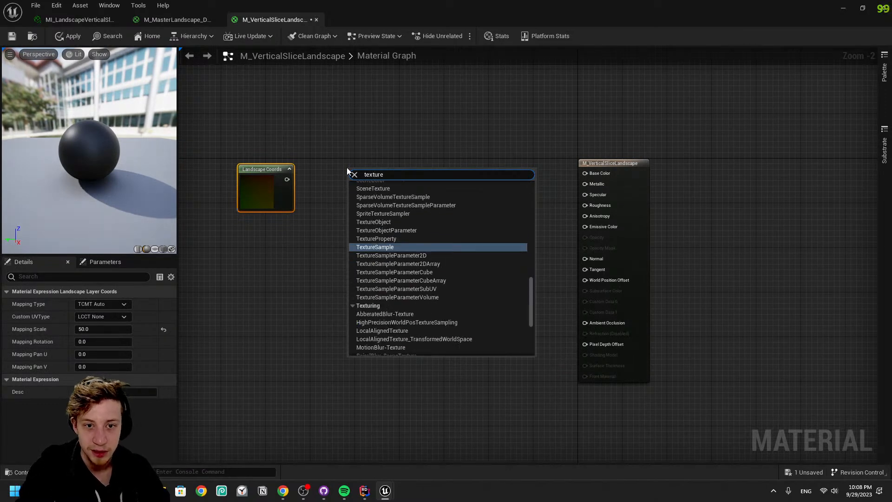
key("Return")
Try to convert the Texture Sample node into a texture object
right_click(345, 205)
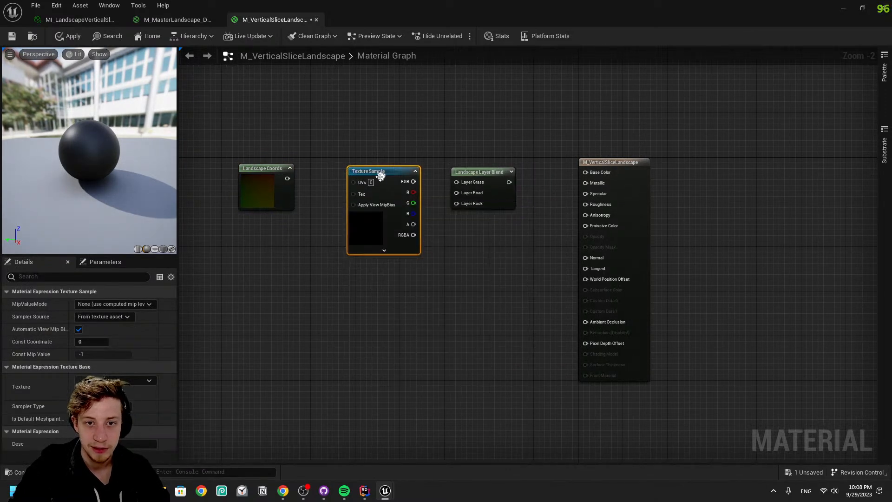
right_click(380, 176)
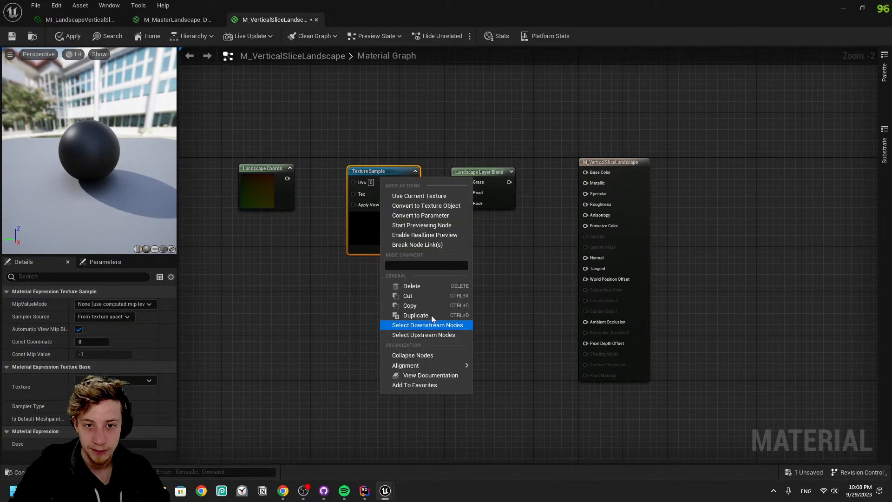
left_click(446, 205)
scroll(403, 211, "up", 2)
key("ctrl+z")
Convert the Texture Sample node to a parameter
right_click(365, 189)
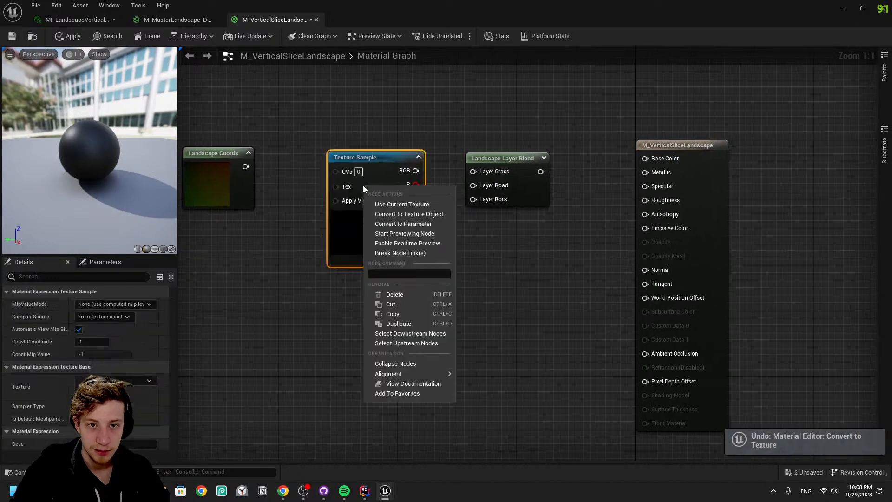
left_click(436, 225)
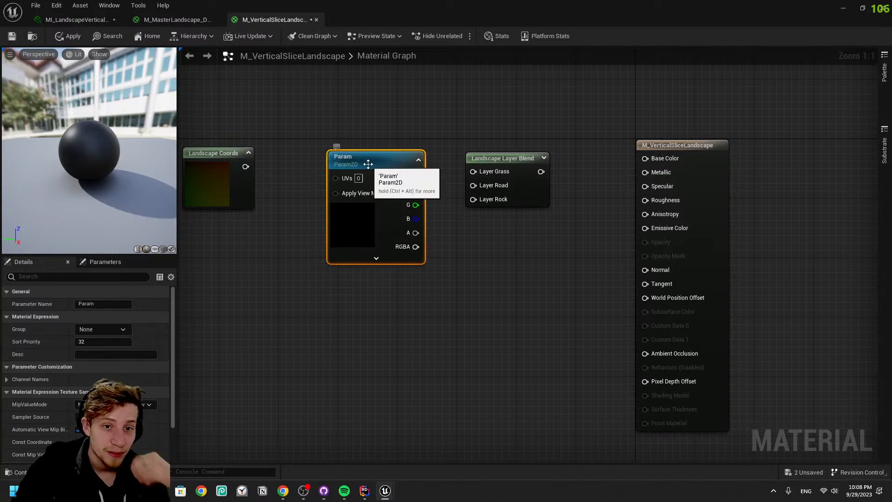
Reposition the texture parameter node between Landscape Coords and the layer blend and rename it Grass_Base
left_click_drag(377, 228, 333, 175)
right_click_drag(329, 195, 504, 277)
key("F2")
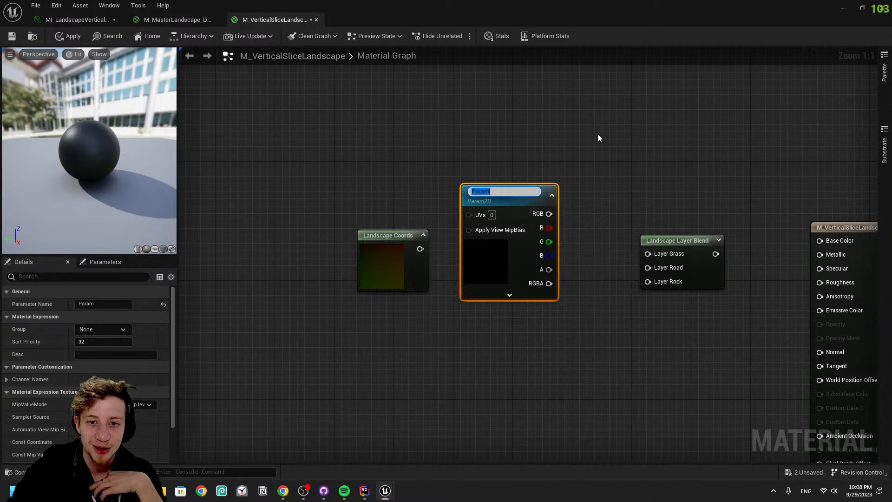
type("Grass")
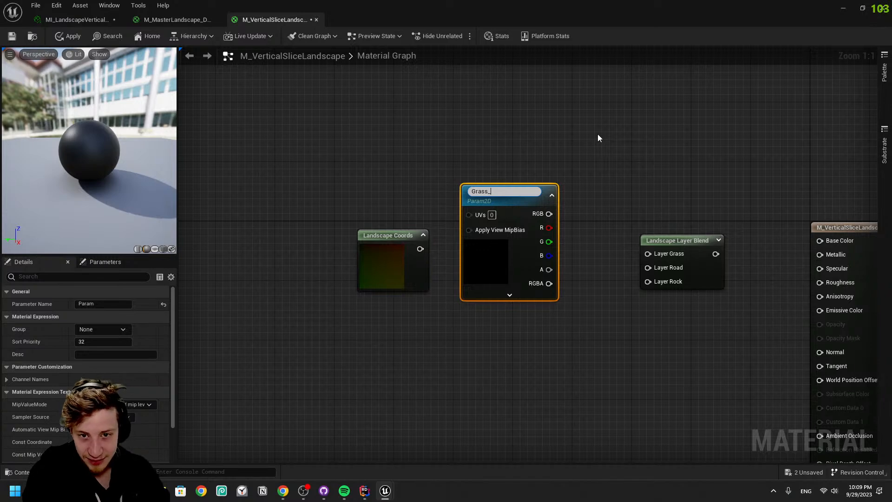
type("_Base")
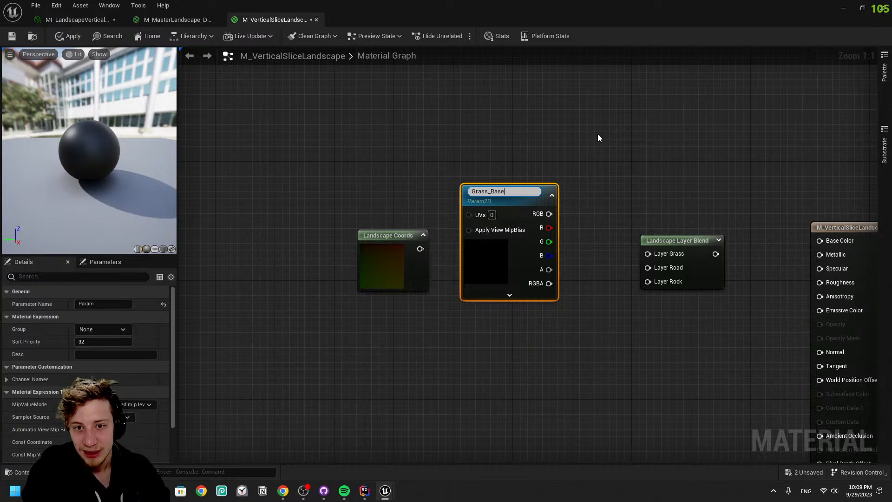
key("Return")
Connect Landscape Coords to the UVs of Grass_Base, space both nodes out, and check the Landscape Coords settings in the DeadCity master material
left_click_drag(420, 248, 470, 223)
left_click_drag(395, 267, 246, 260)
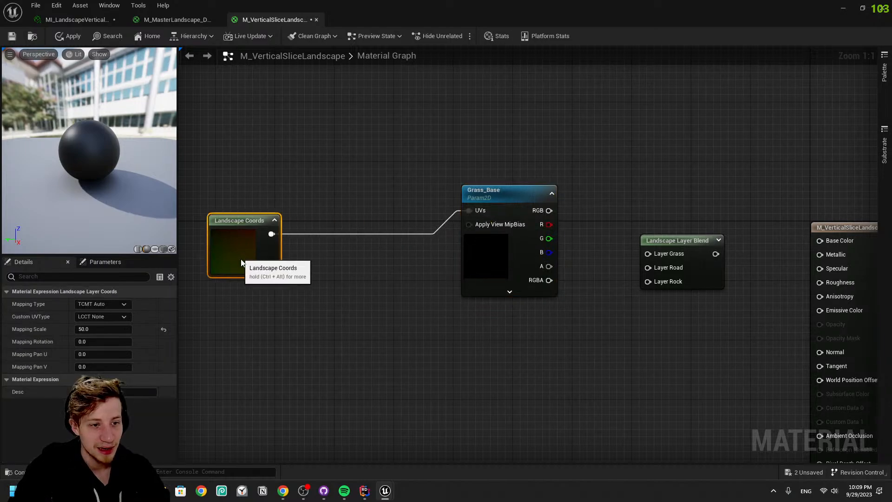
left_click_drag(532, 238, 459, 224)
left_click(177, 19)
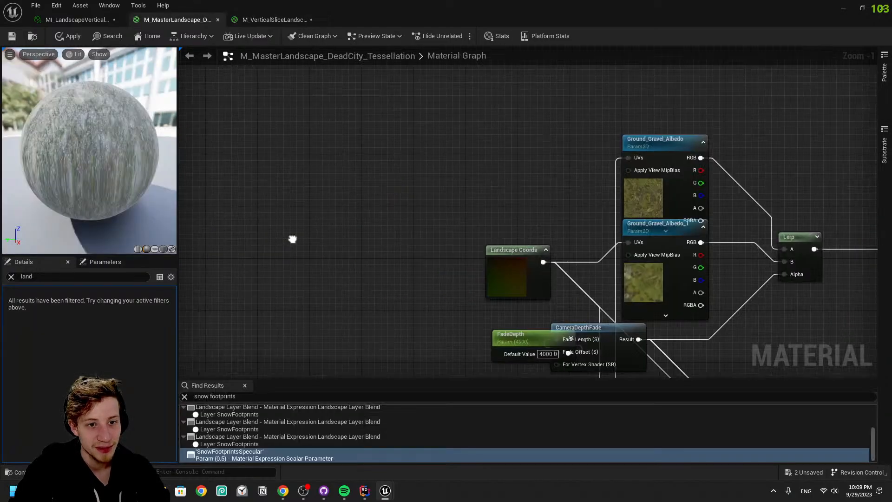
scroll(455, 265, "up", 3)
left_click(372, 252)
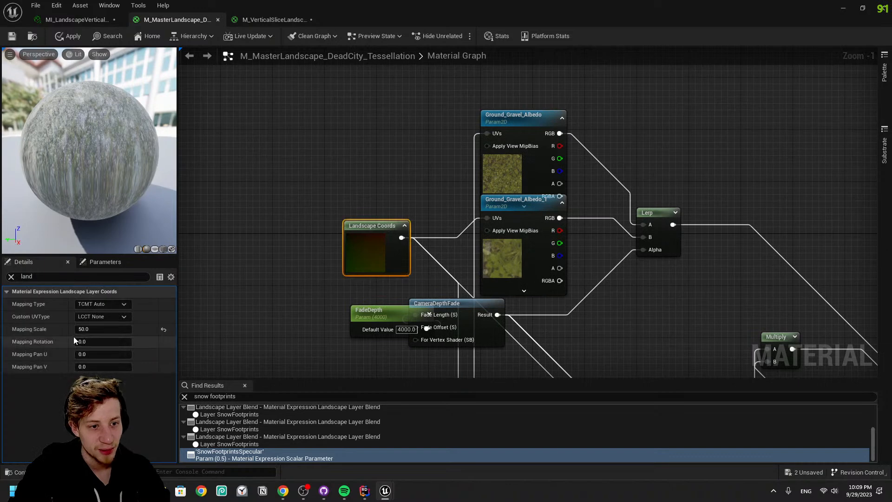
left_click(272, 20)
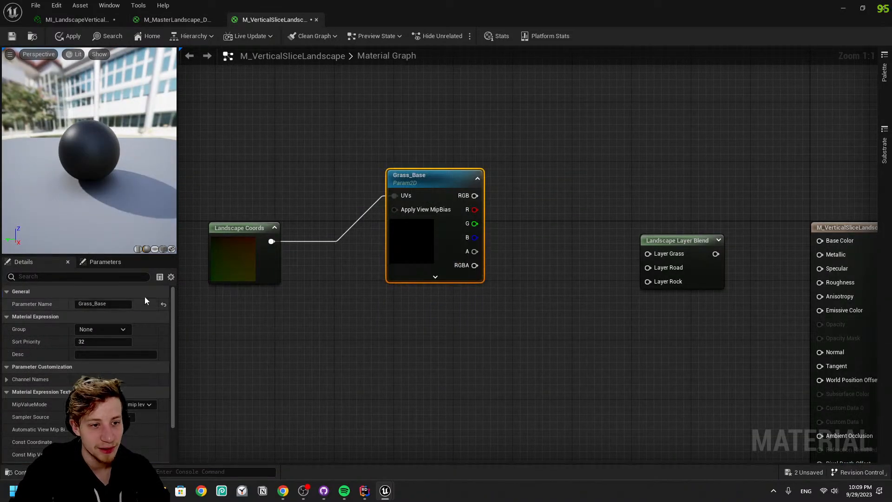
Assign the T_58_3_Grass_basecolor texture to Grass_Base and connect its RGB output to the Layer Grass input
scroll(100, 332, "down", 3)
left_click(121, 421)
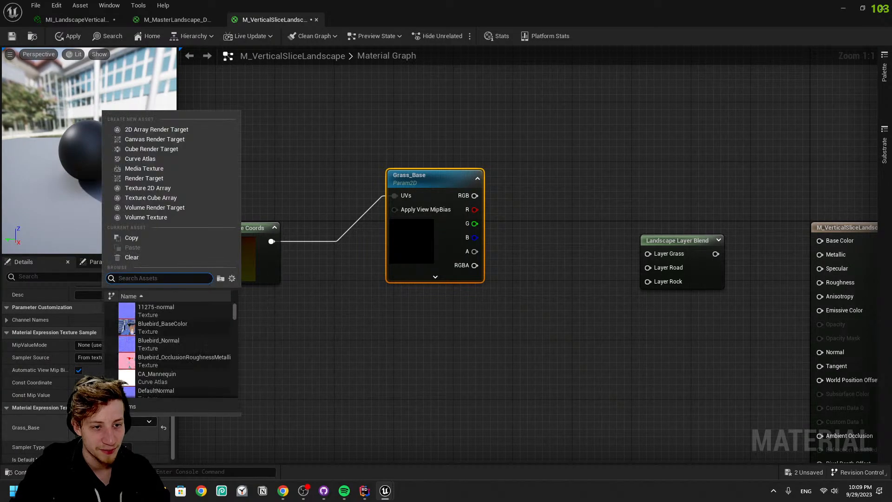
left_click(479, 263)
left_click(132, 420)
type("grass")
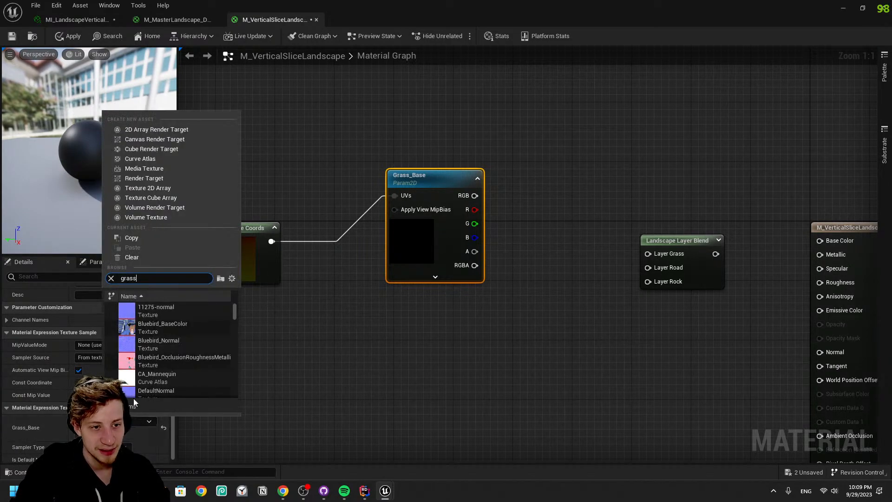
scroll(184, 336, "down", 2)
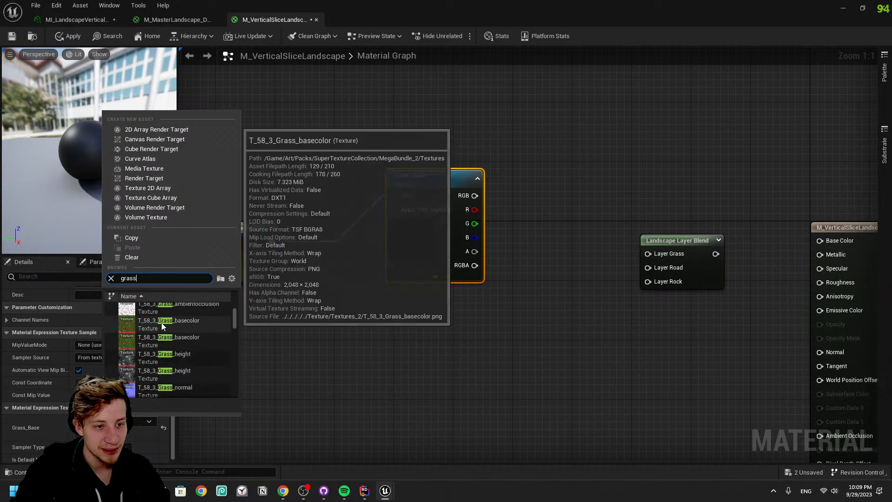
left_click(161, 322)
left_click_drag(475, 196, 648, 254)
left_click_drag(514, 352, 275, 267)
left_click(447, 313)
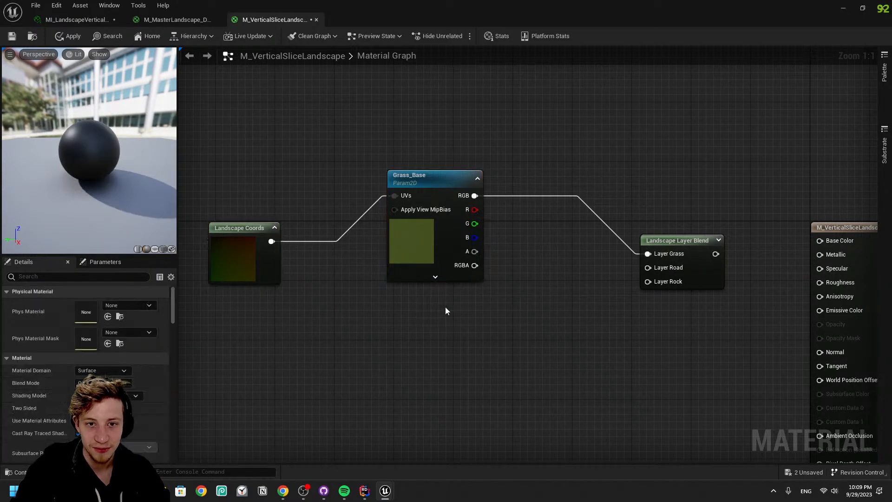
Duplicate the Grass_Base node twice and line the copies up in a column below the original
left_click(432, 269)
key("ctrl+d")
left_click_drag(453, 403, 446, 388)
key("ctrl+d")
right_click_drag(450, 439, 430, 281)
left_click_drag(471, 337, 422, 367)
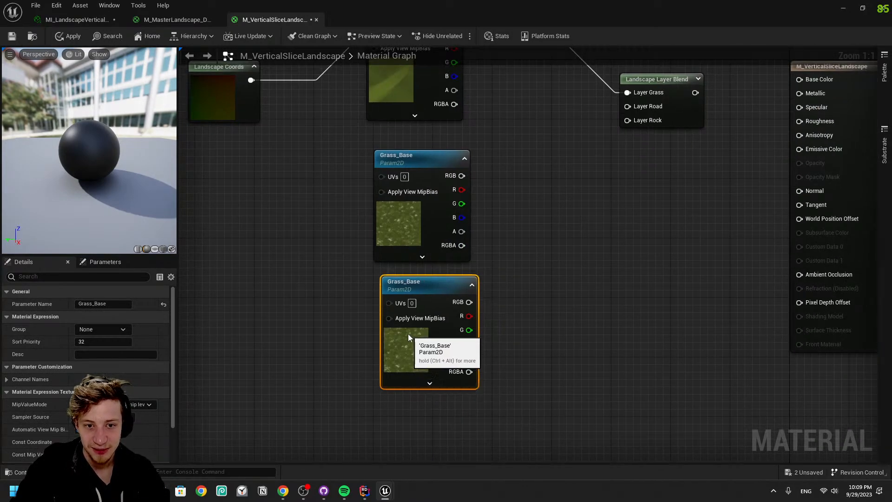
left_click_drag(409, 334, 403, 327)
left_click(403, 218)
left_click_drag(403, 219, 396, 211)
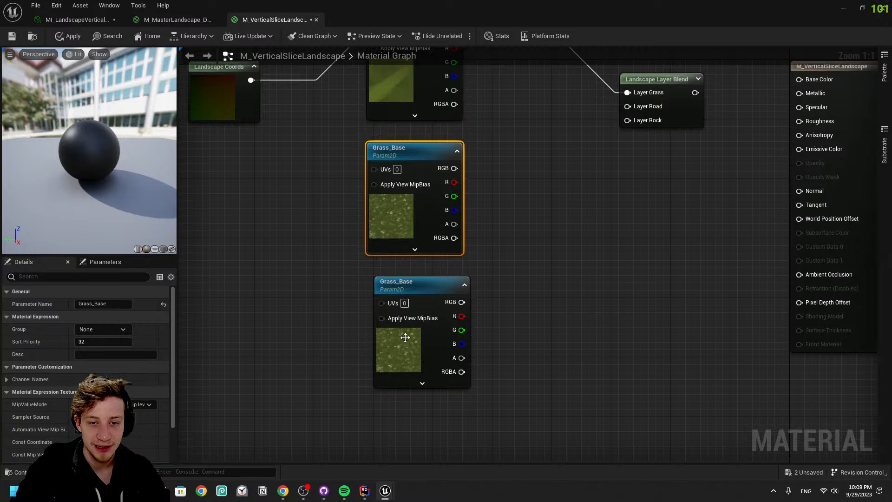
left_click_drag(406, 345, 398, 345)
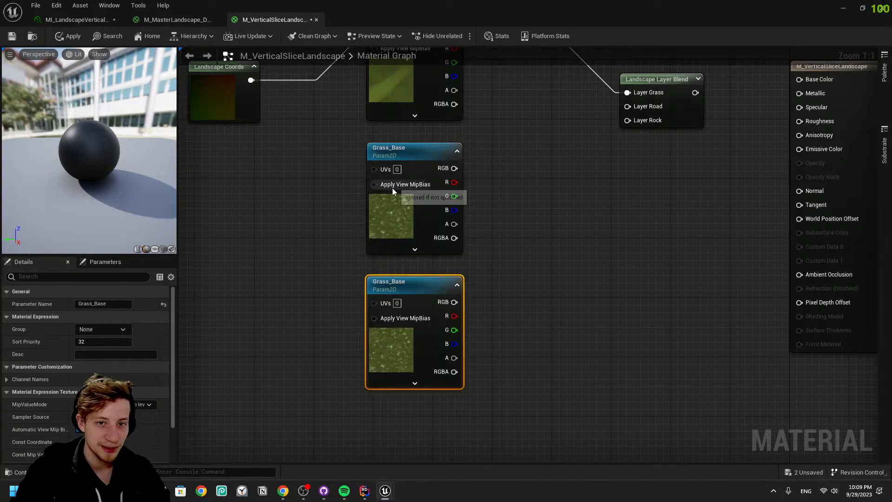
Rename the middle texture parameter Road_Base and the lowest one Rock_Base
left_click_drag(395, 184, 388, 192)
double_click(90, 303)
type("Road")
key("Return")
left_click(424, 355)
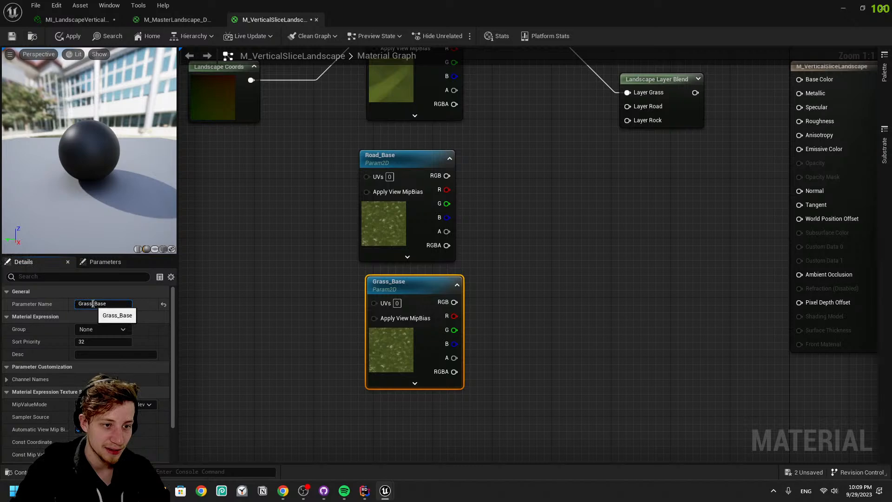
type("Rocsk")
key("BackSpace")
key("BackSpace")
type("k")
key("Return")
Connect Road_Base and Rock_Base to the Layer Road and Layer Rock inputs, and feed Landscape Coords into their UVs
left_click_drag(446, 176, 455, 302)
right_click_drag(289, 161, 353, 167)
left_click_drag(295, 90, 437, 186)
left_click_drag(439, 309, 287, 161)
Search the textures available for the Road_Base parameter for "road" and look through the matches
left_click(469, 230)
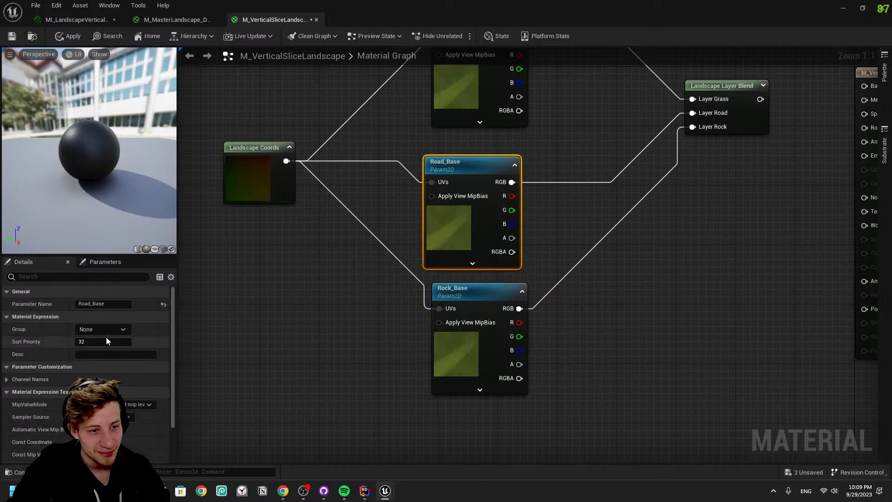
scroll(64, 428, "down", 3)
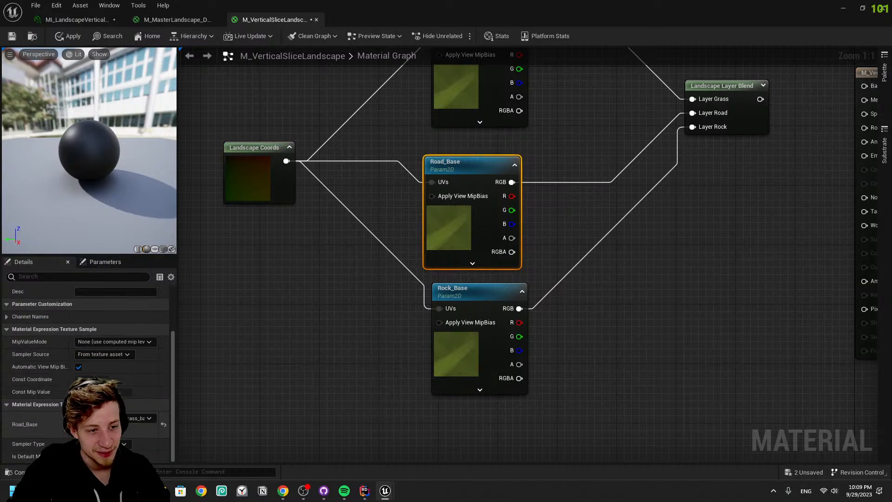
left_click(138, 418)
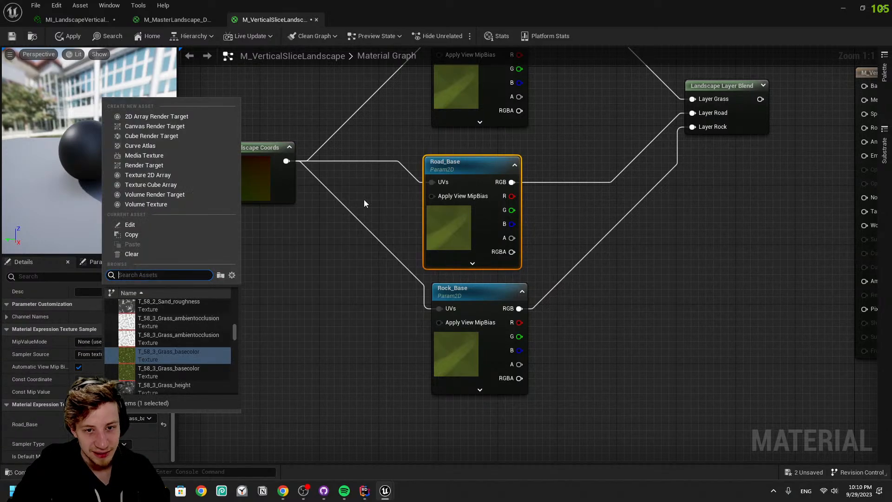
type("roa")
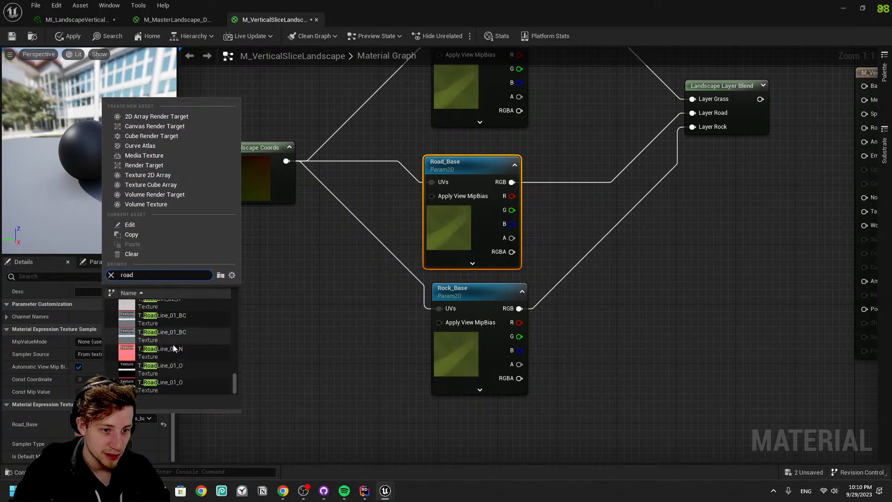
type("d")
scroll(216, 359, "up", 2)
left_click_drag(236, 375, 225, 300)
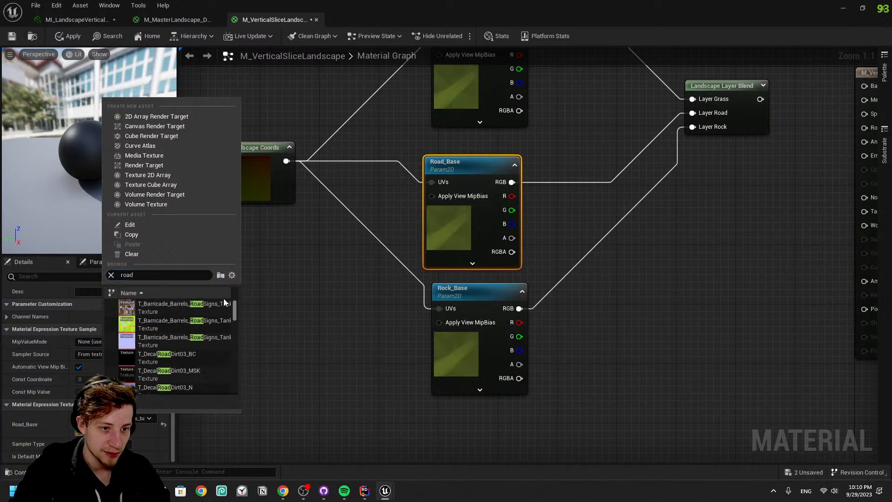
Search for "rock" textures instead and assign T_109_1_Rock_basecolor to the Road_Base parameter
left_click(176, 273)
key("ctrl+a")
type("rock")
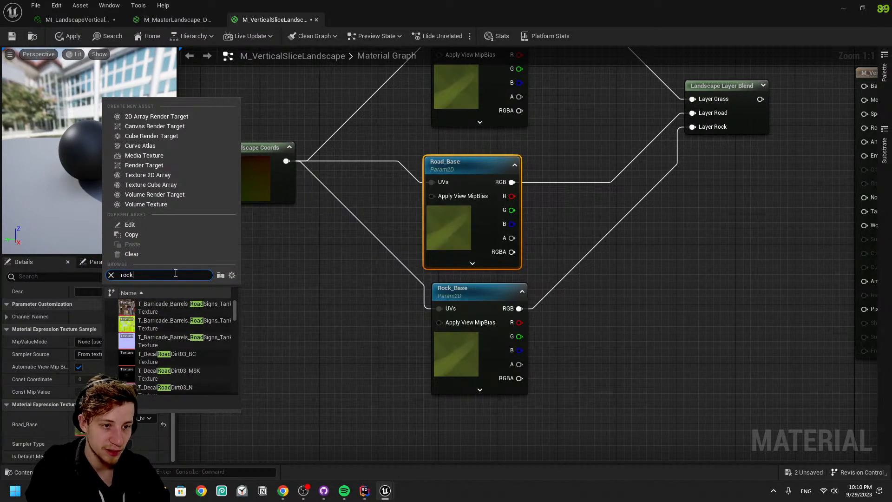
key("Down")
key("Down")
key("Down")
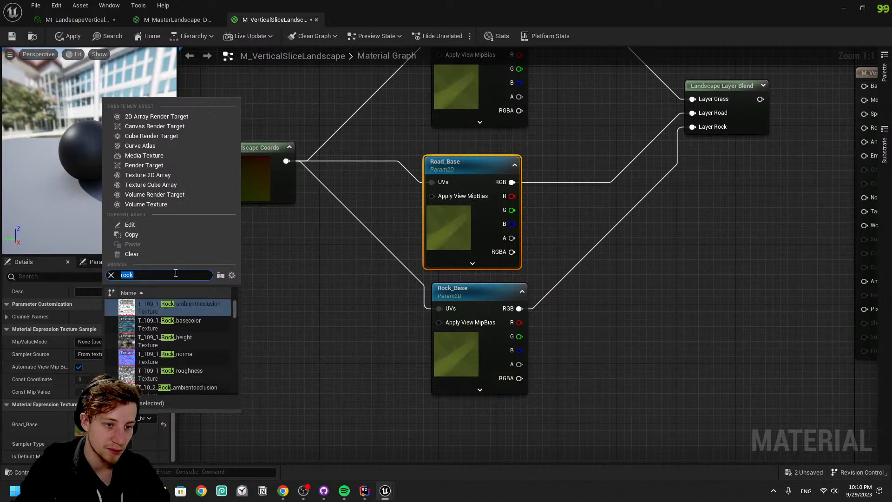
key("Up")
key("Up")
key("Down")
key("Return")
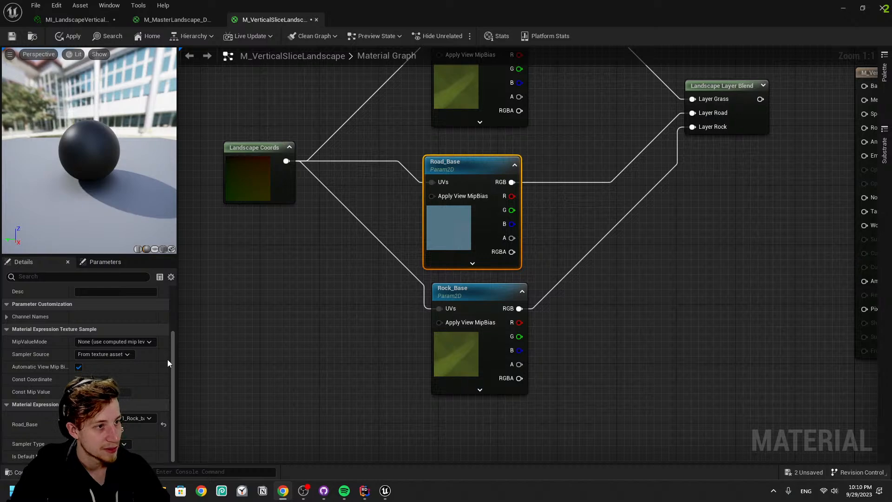
Assign the T_rock_09_H texture to the Rock_Base parameter and browse the asset folder that contains it
right_click_drag(331, 341, 323, 361)
right_click_drag(412, 339, 303, 317)
left_click(354, 300)
left_click(145, 421)
type("Rock")
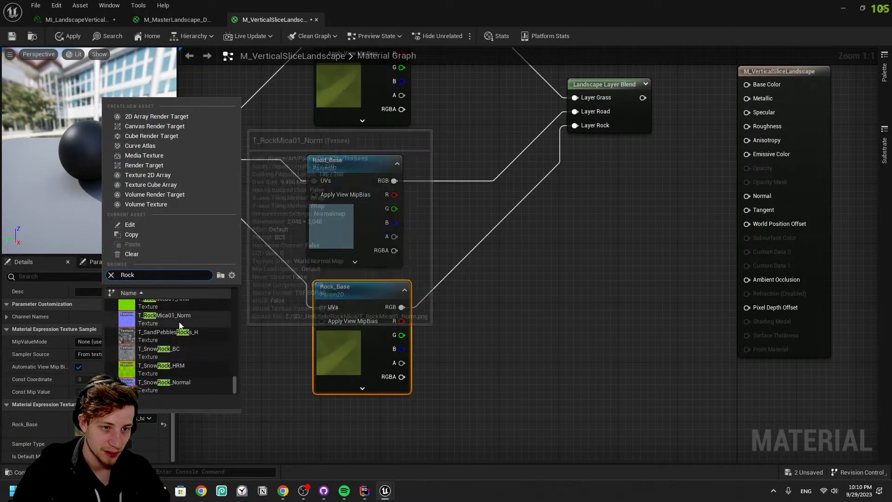
scroll(199, 336, "up", 3)
scroll(200, 336, "up", 3)
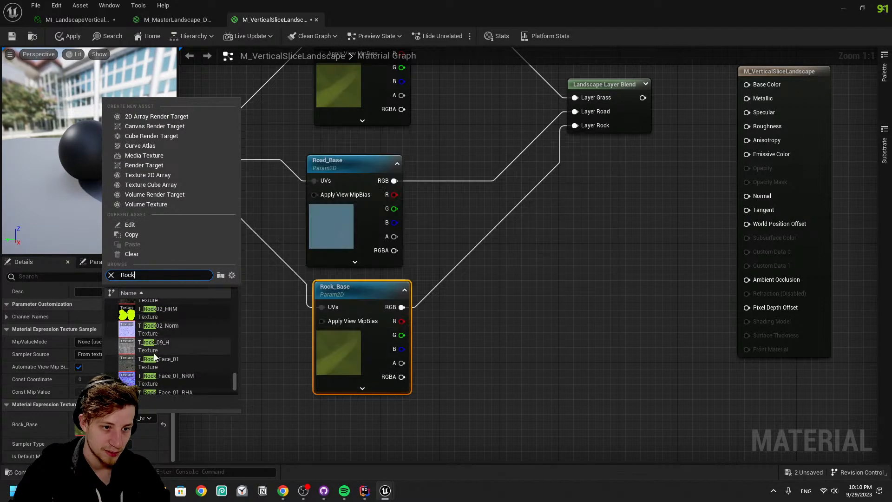
left_click(180, 344)
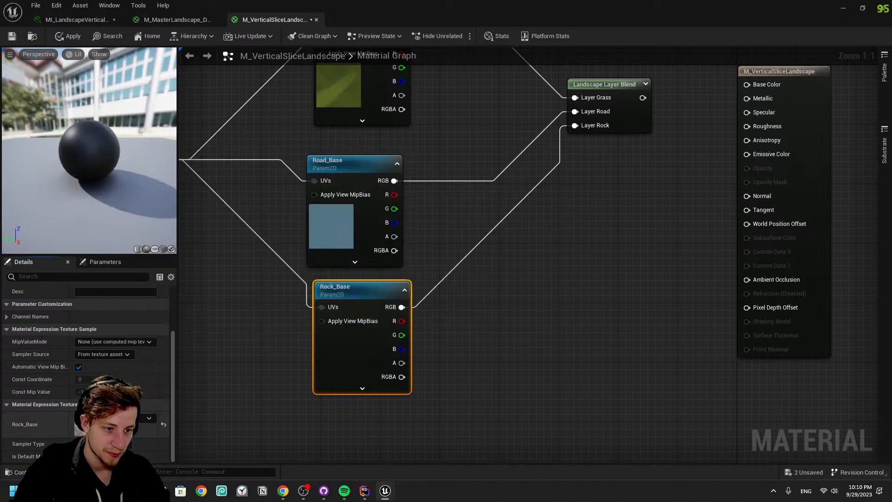
left_click(114, 431)
scroll(581, 345, "down", 4)
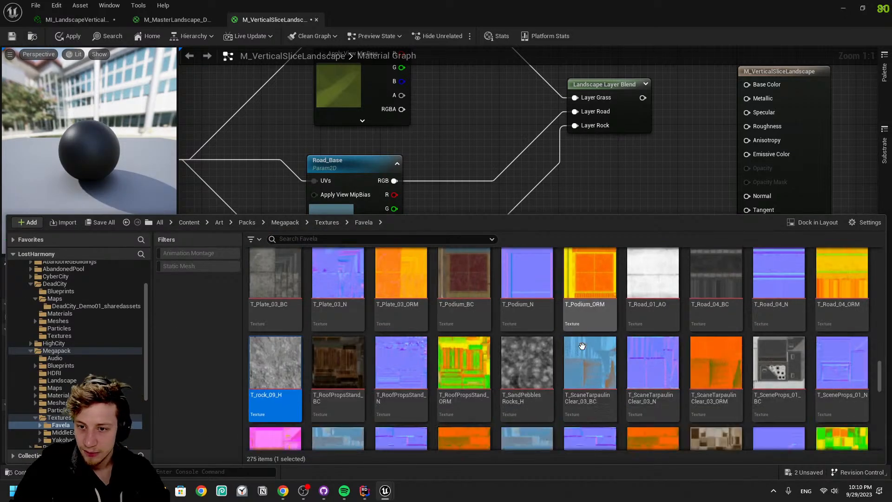
left_click(551, 164)
Connect the Landscape Layer Blend output to the material's Base Color, then apply and save the material
right_click_drag(550, 164, 422, 243)
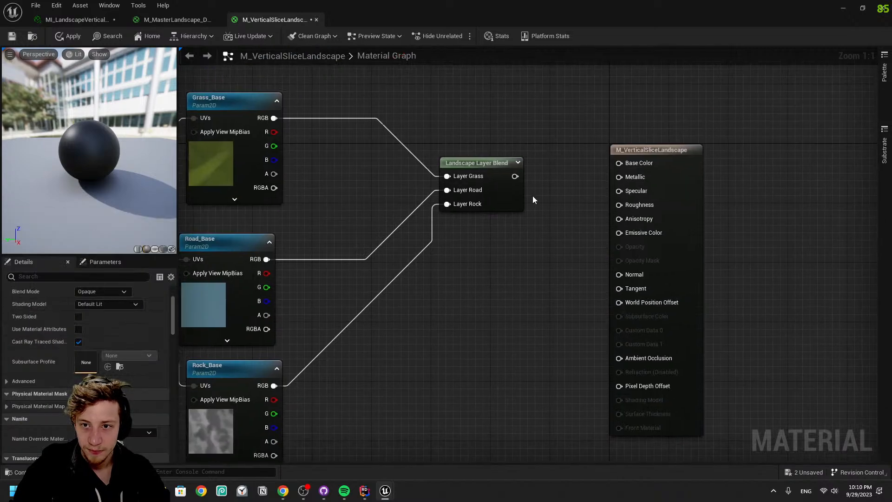
left_click_drag(514, 175, 628, 162)
left_click_drag(653, 156, 661, 185)
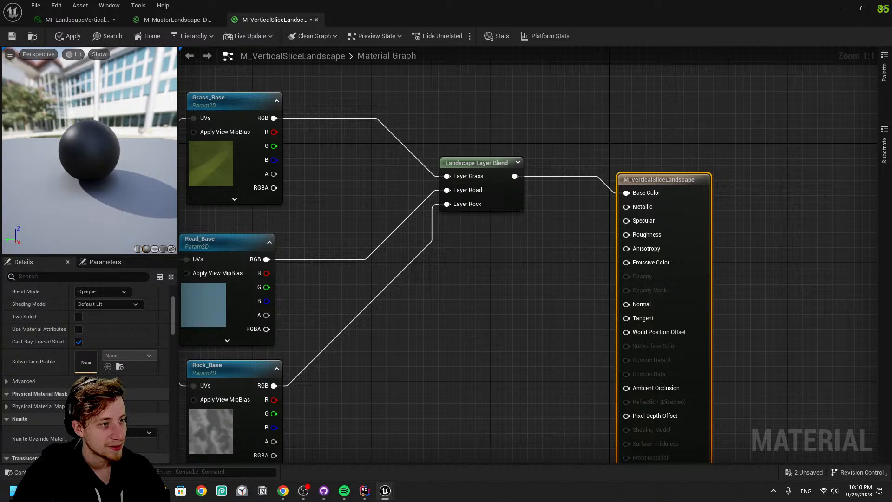
left_click(81, 37)
left_click(11, 38)
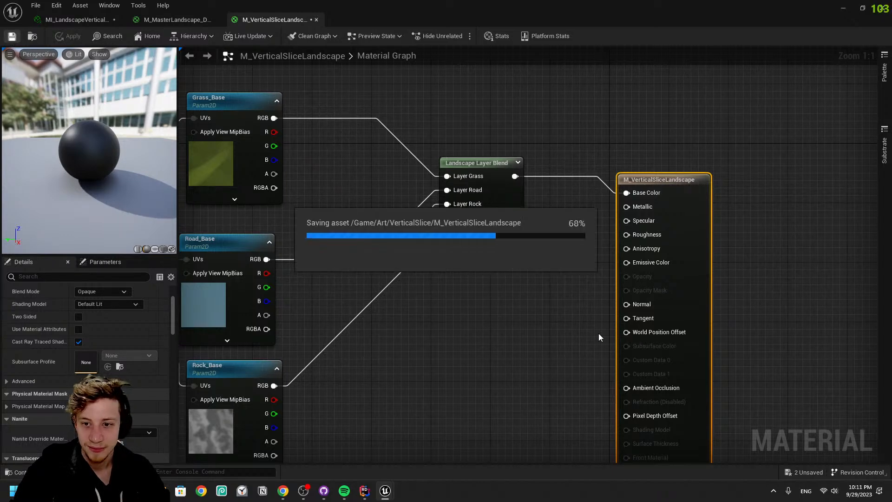
Adjust the position of the Landscape Coords node in front of the texture parameters
right_click_drag(467, 326, 837, 350)
left_click_drag(390, 301, 413, 311)
right_click_drag(432, 339, 143, 340)
Move the material editor window aside to reveal the VerticalSliceMap level and examine the target layers for landscape painting
left_click(91, 22)
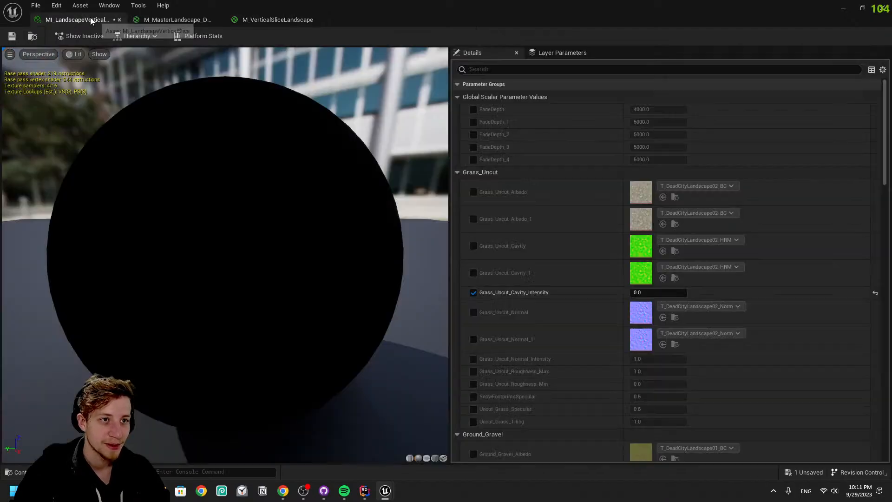
left_click(176, 20)
left_click(278, 20)
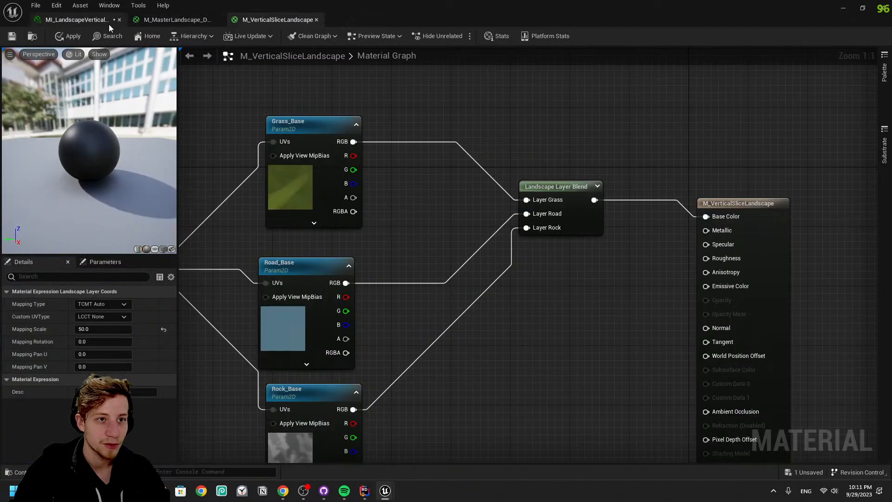
left_click(88, 21)
left_click_drag(466, 5, 527, 374)
right_click_drag(469, 278, 342, 318)
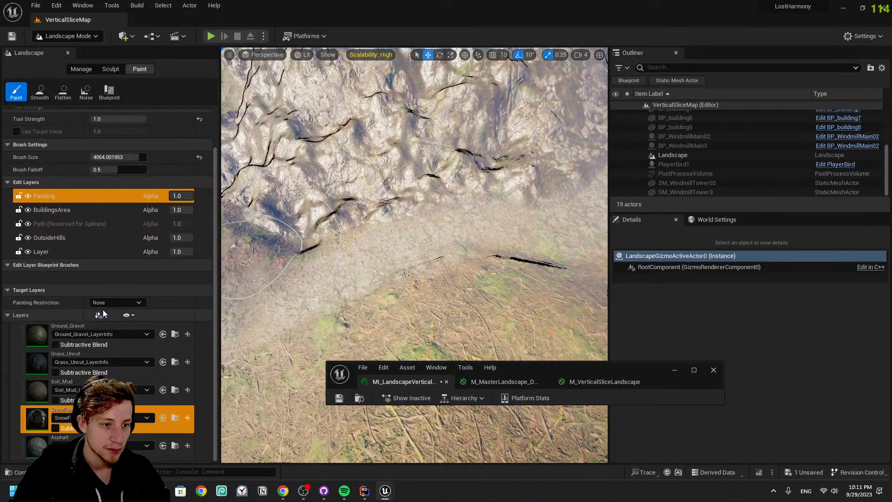
scroll(106, 313, "up", 2)
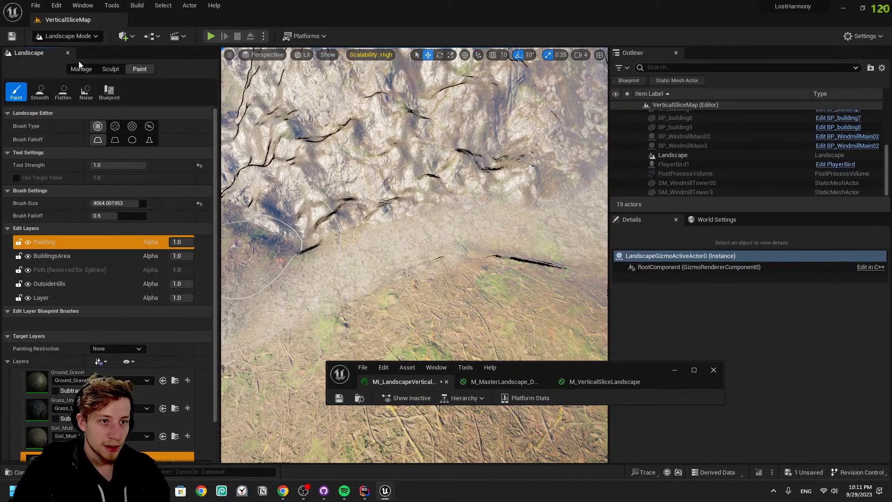
scroll(118, 287, "down", 2)
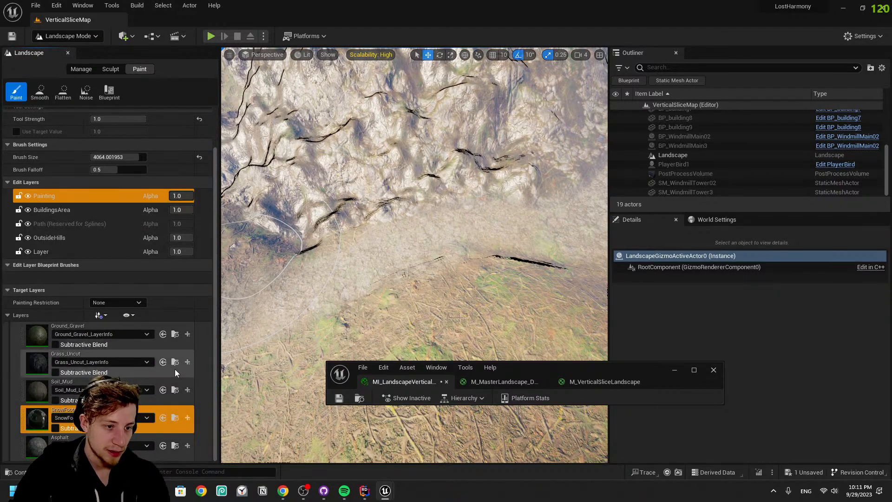
Capture the landscape's target layers list as a screenshot and upload it to get a shareable link
key("Print")
left_click_drag(13, 300, 209, 459)
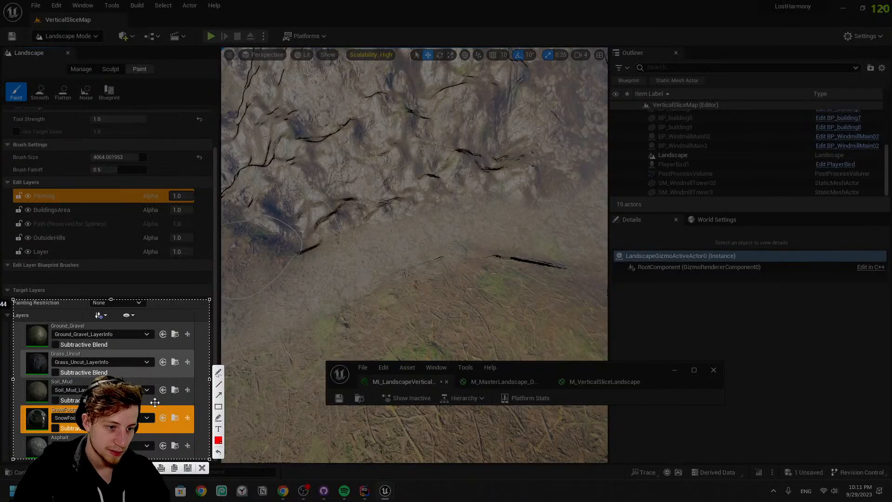
right_click(181, 426)
left_click(172, 381)
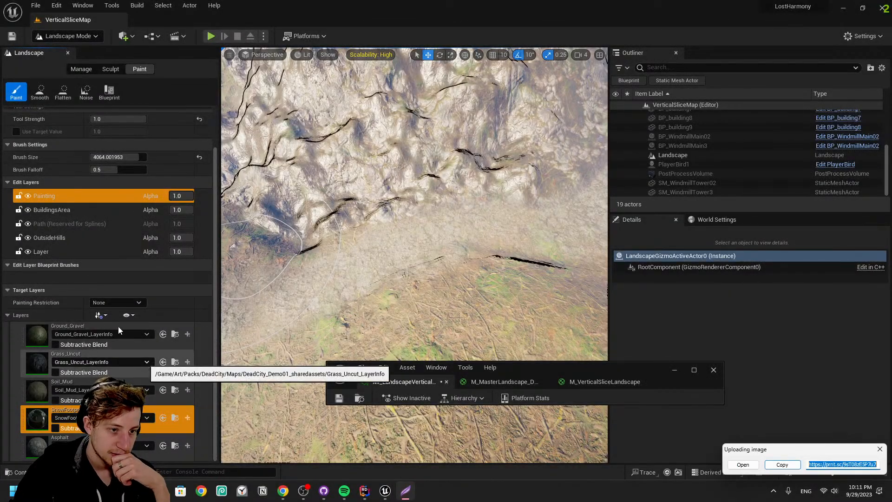
right_click_drag(441, 220, 440, 219)
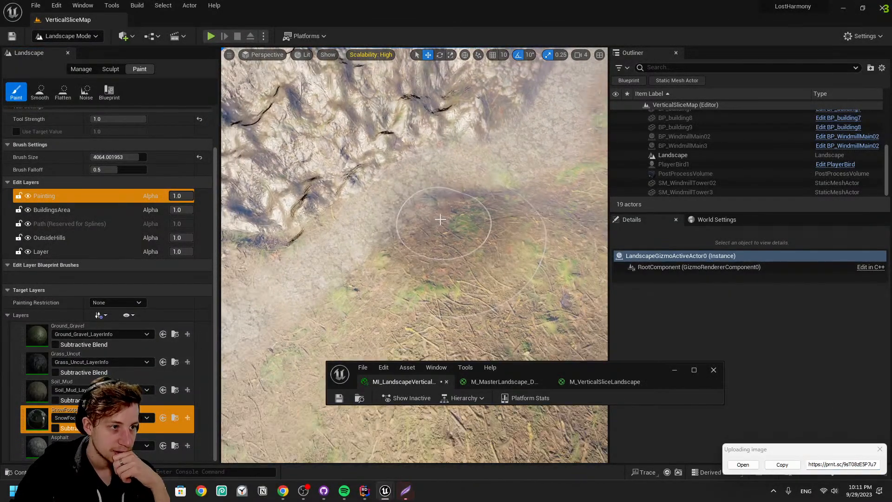
Leave landscape painting and return the level editor to Selection mode
left_click(81, 69)
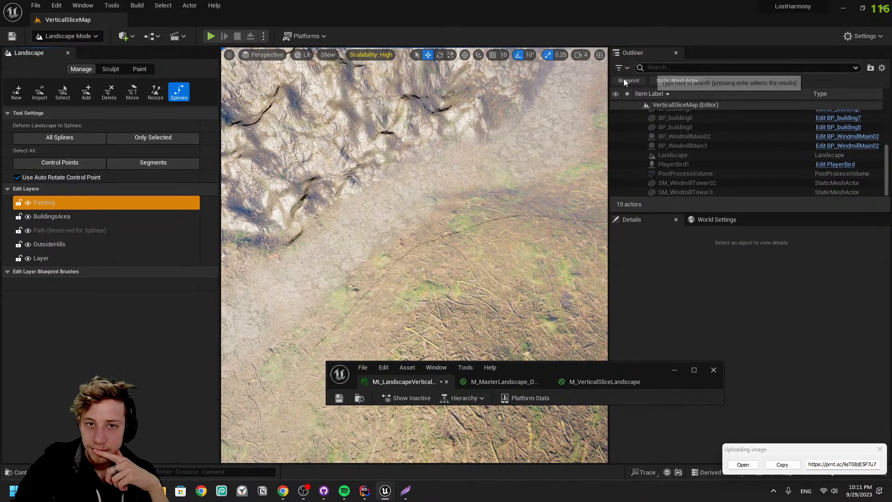
left_click(68, 36)
left_click(79, 52)
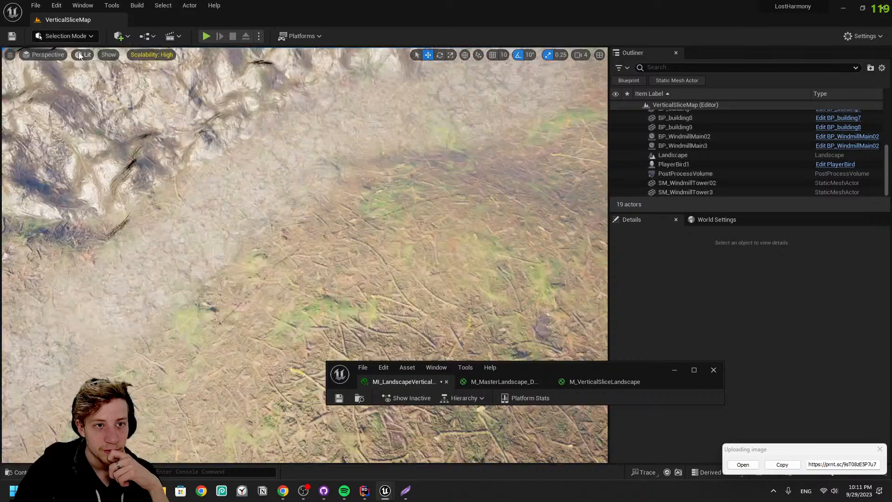
Create a material instance from M_VerticalSliceLandscape in the VerticalSlice folder
left_click(694, 369)
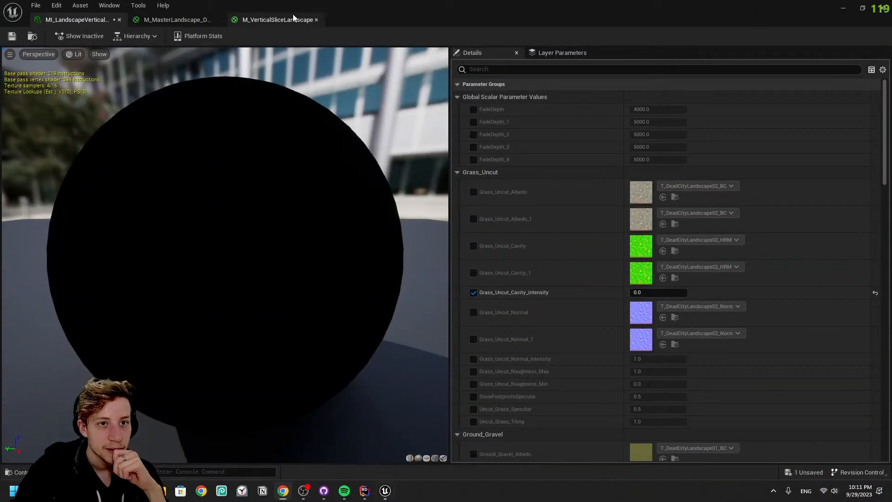
left_click(278, 20)
left_click(59, 36)
left_click(33, 37)
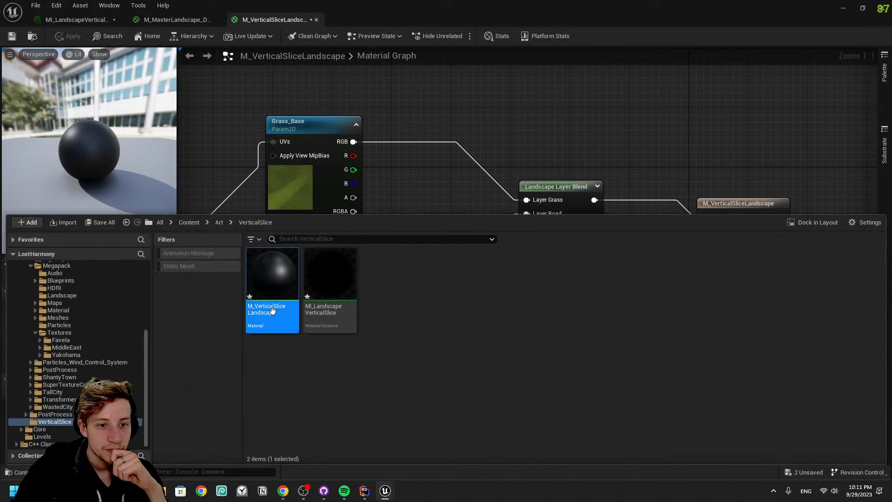
right_click(274, 279)
left_click(327, 95)
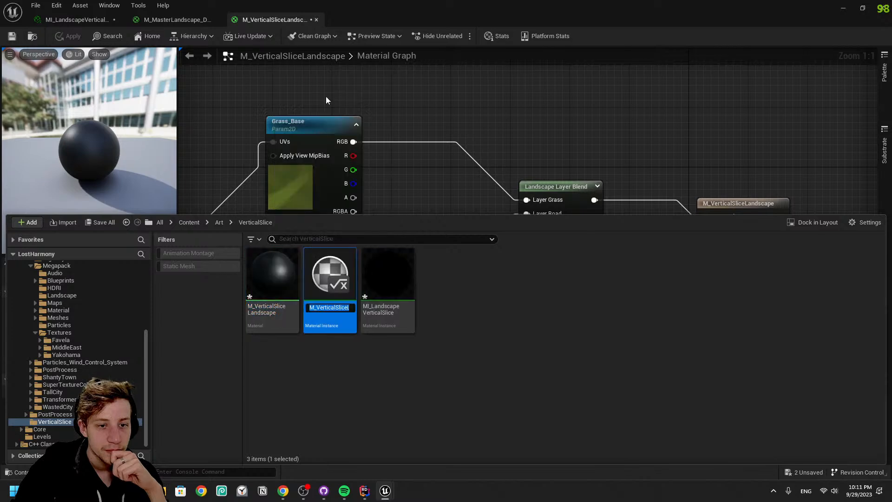
left_click(710, 203)
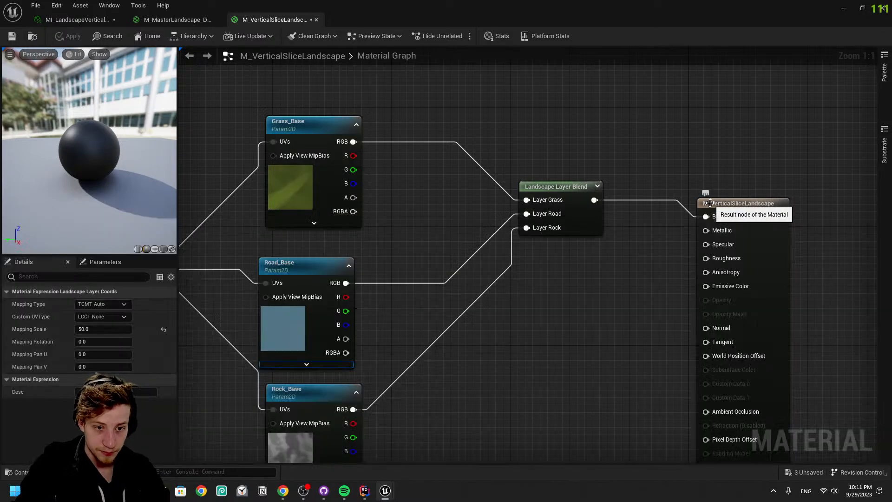
left_click(368, 390)
left_click(459, 344)
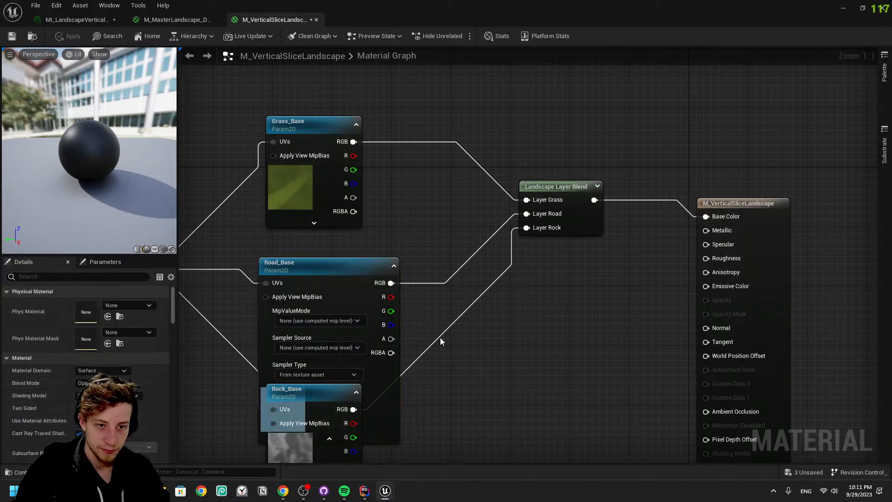
key("ctrl+z")
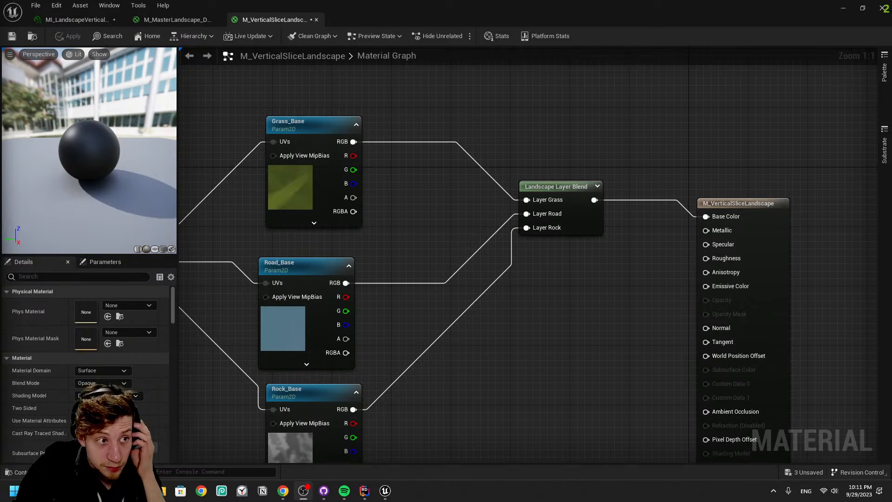
Rename the new material instance in the VerticalSlice folder as MI_VerticalSliceLandscape
key("ctrl+space")
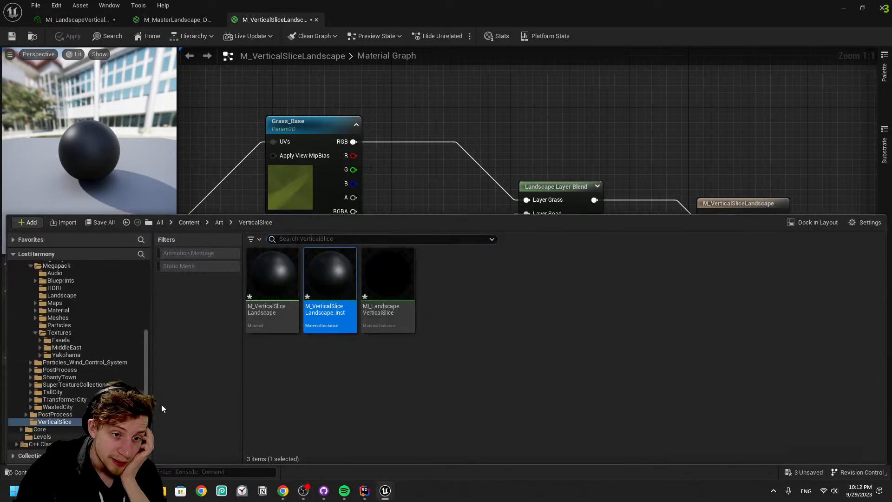
right_click(318, 320)
left_click(348, 331)
key("F2")
key("End")
key("BackSpace")
key("BackSpace")
key("BackSpace")
key("BackSpace")
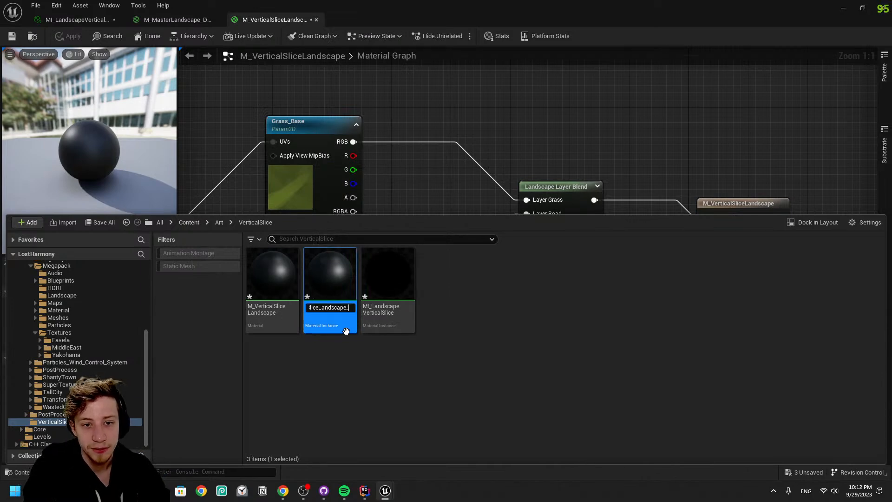
key("BackSpace")
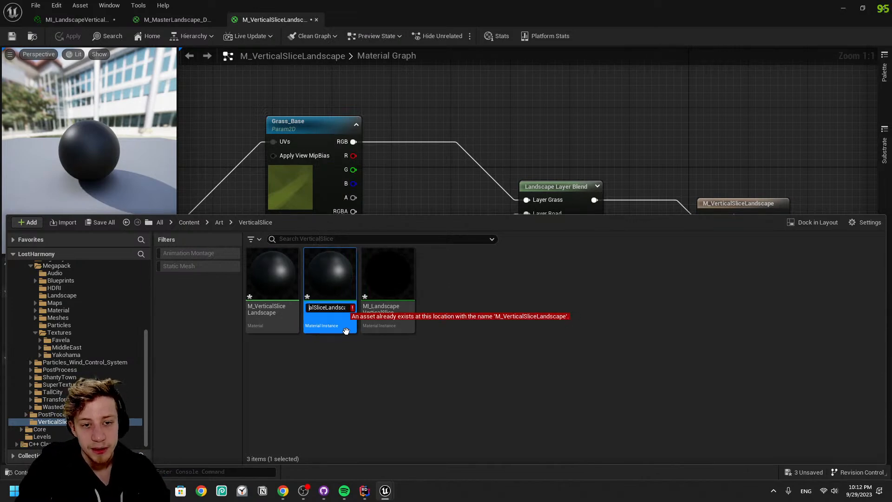
key("Right")
type("I")
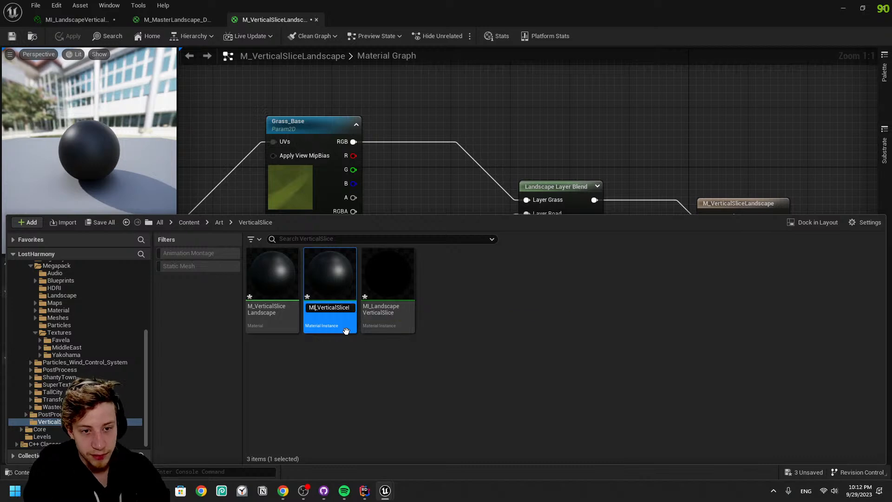
key("Return")
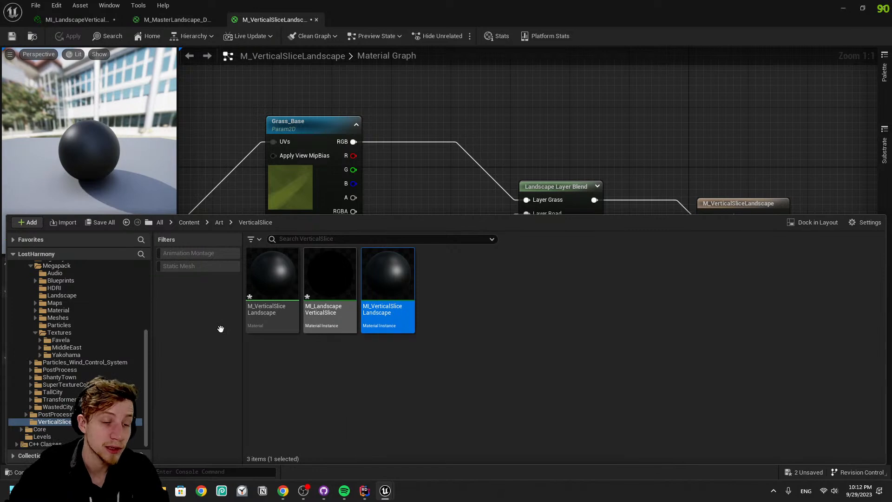
Save all modified assets, including the landscape material and its instances
scroll(62, 294, "up", 2)
scroll(86, 331, "down", 2)
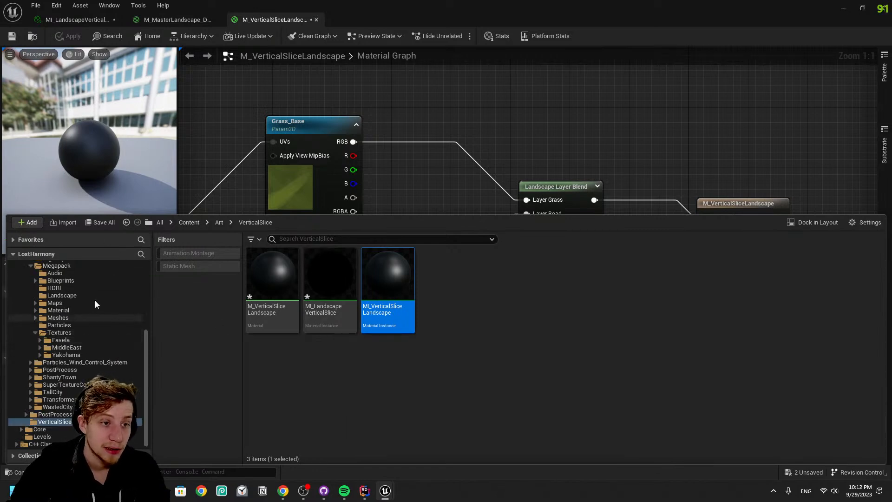
left_click(99, 222)
left_click(522, 350)
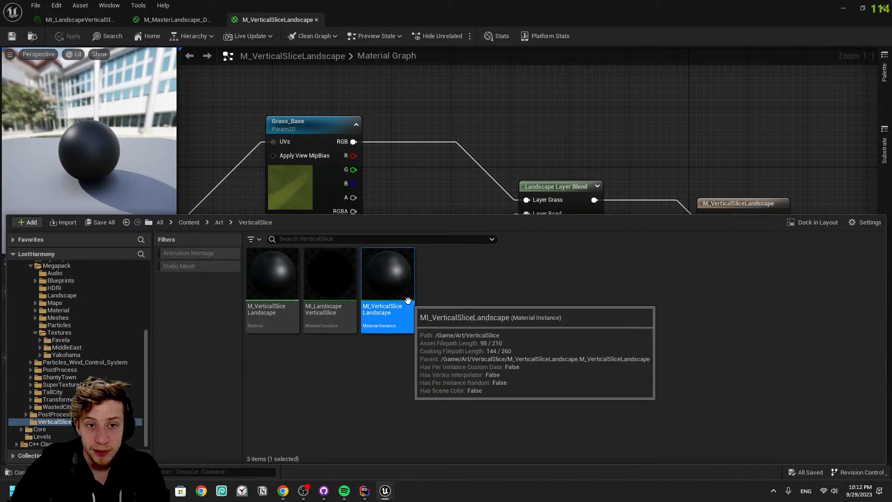
Open the MI_VerticalSliceLandscape instance and examine its base texture parameters and general settings
double_click(408, 301)
scroll(409, 306, "down", 2)
scroll(408, 312, "up", 2)
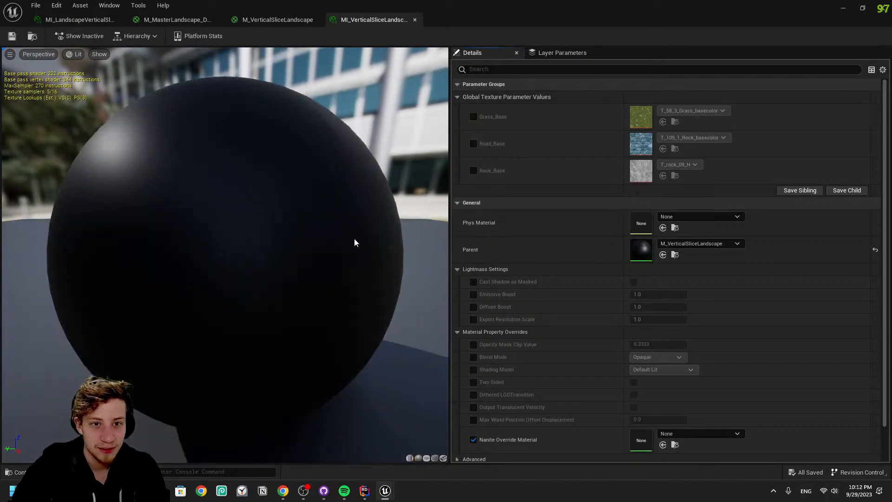
scroll(383, 294, "down", 1)
mouse_move(383, 294)
left_mouse_down()
mouse_move(402, 372)
mouse_move(391, 367)
mouse_move(381, 311)
mouse_move(437, 297)
mouse_move(418, 367)
mouse_move(391, 300)
left_mouse_up()
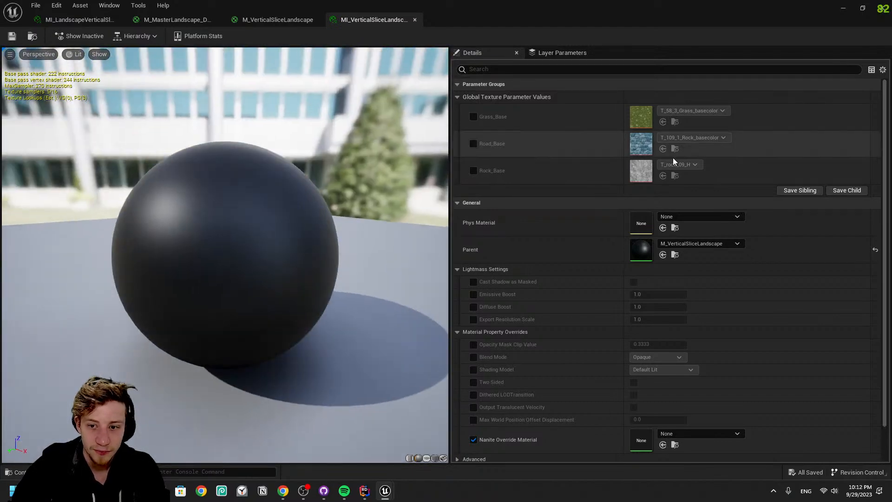
scroll(667, 163, "down", 2)
left_click(458, 225)
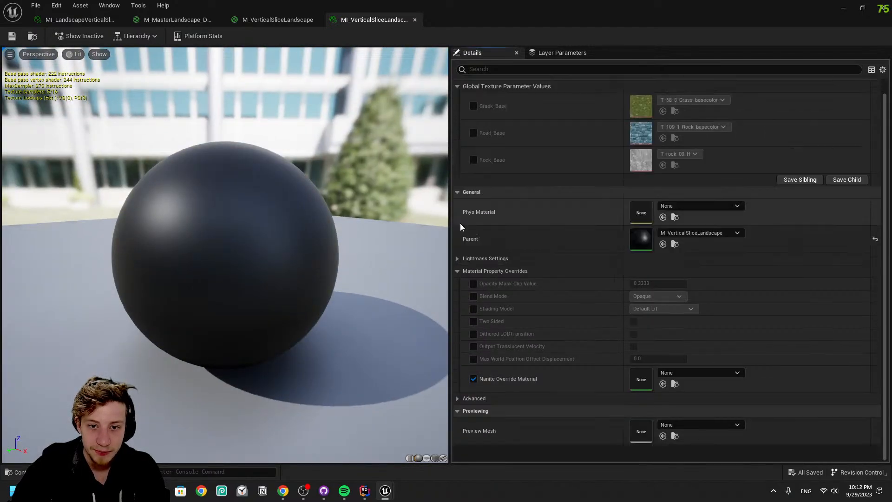
left_click(458, 271)
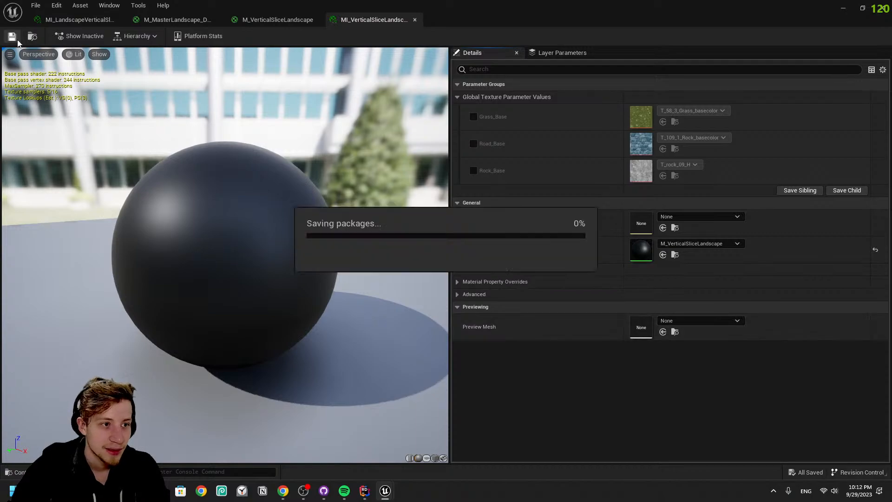
Move the material editor window aside and look over the landscape in the VerticalSliceMap level
left_click_drag(652, 4, 621, 290)
mouse_move(451, 263)
right_mouse_down()
mouse_move(395, 214)
mouse_move(448, 260)
right_mouse_up()
right_click_drag(295, 153, 365, 153)
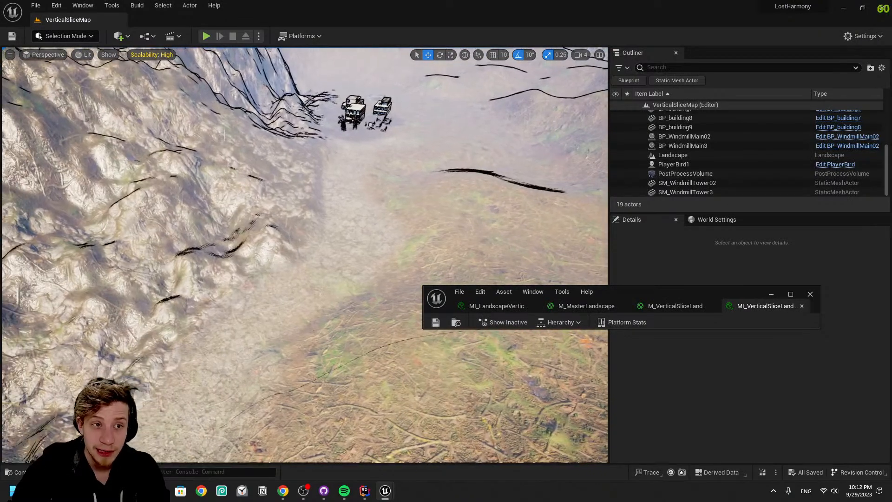
left_click(49, 37)
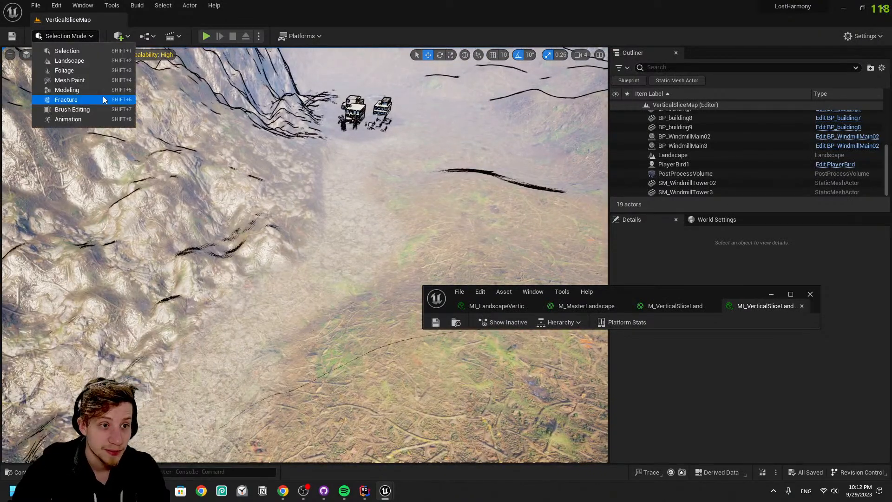
left_click(94, 62)
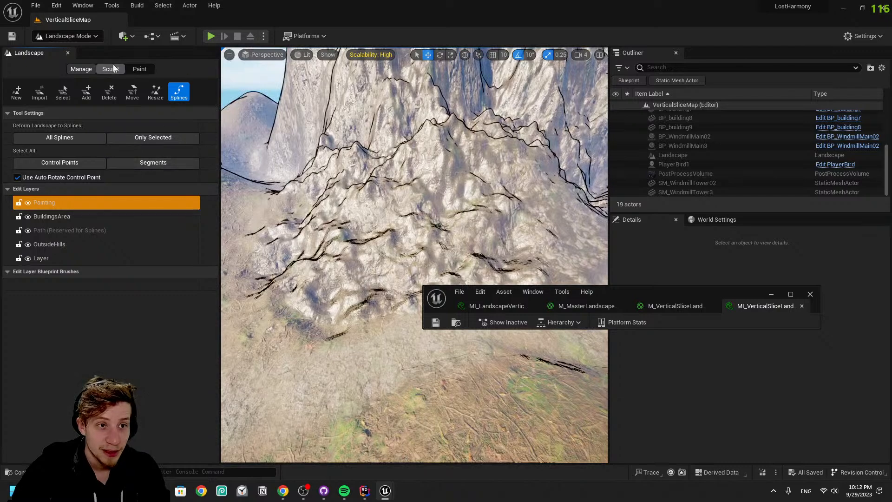
left_click(109, 68)
left_click(74, 68)
left_click(68, 36)
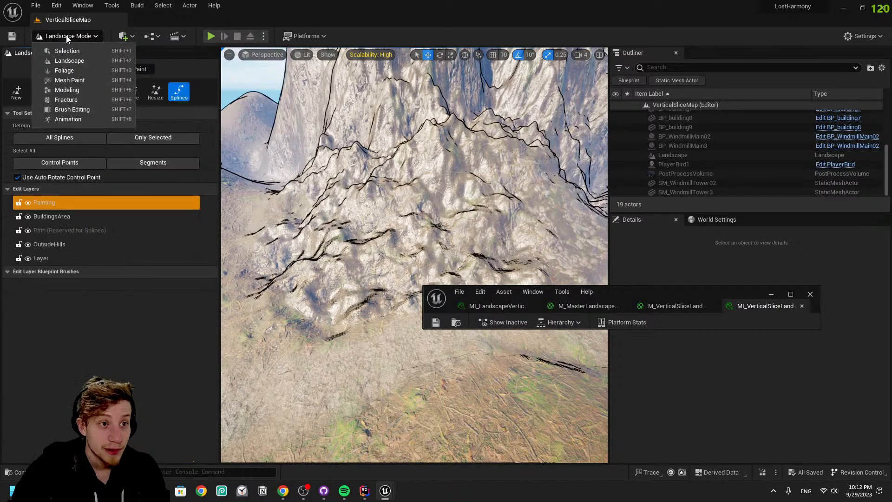
left_click(77, 51)
Select the Landscape actor and locate its Landscape Material property, moving the material editor window clear of the details
left_click(673, 155)
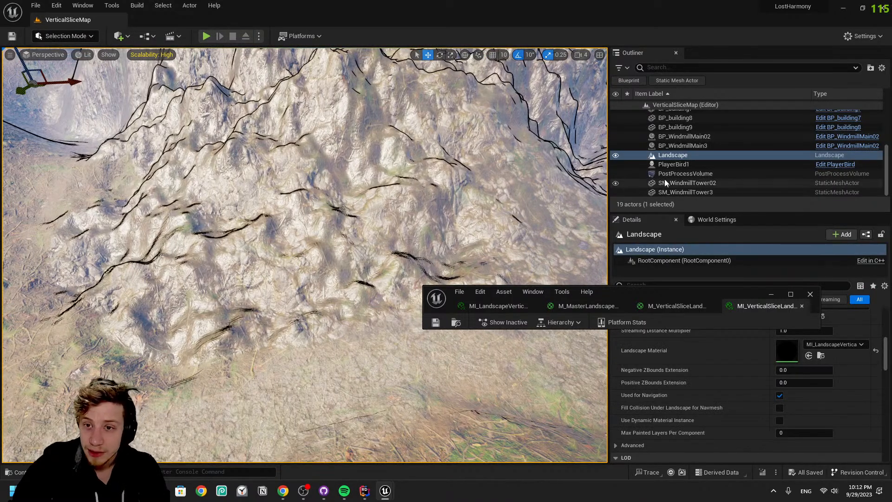
left_click_drag(763, 293, 389, 331)
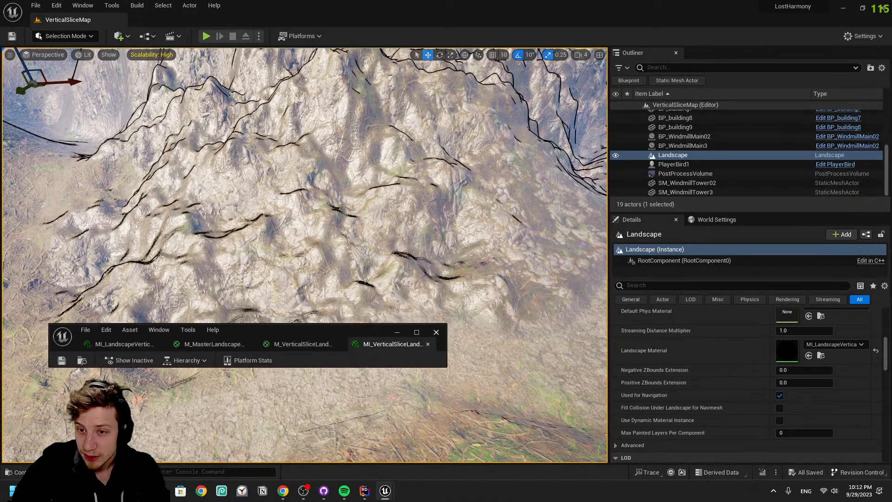
scroll(702, 334, "up", 1)
scroll(702, 334, "up", 5)
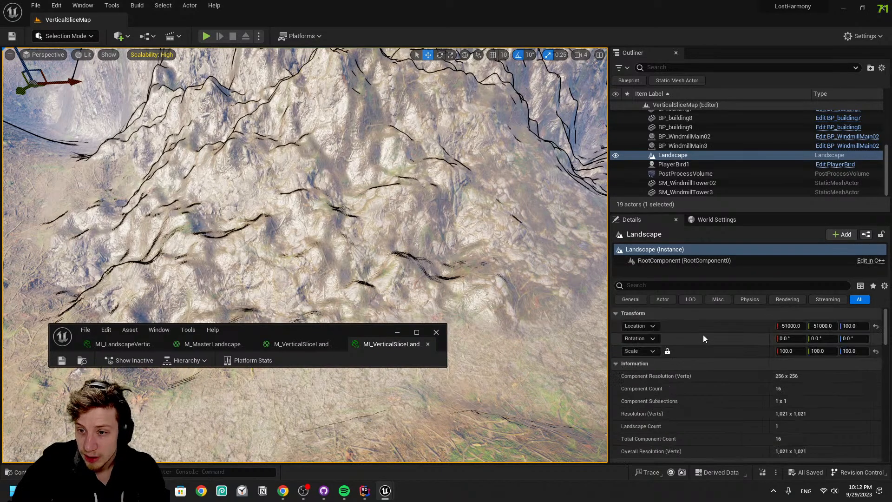
scroll(725, 344, "down", 3)
scroll(728, 353, "down", 3)
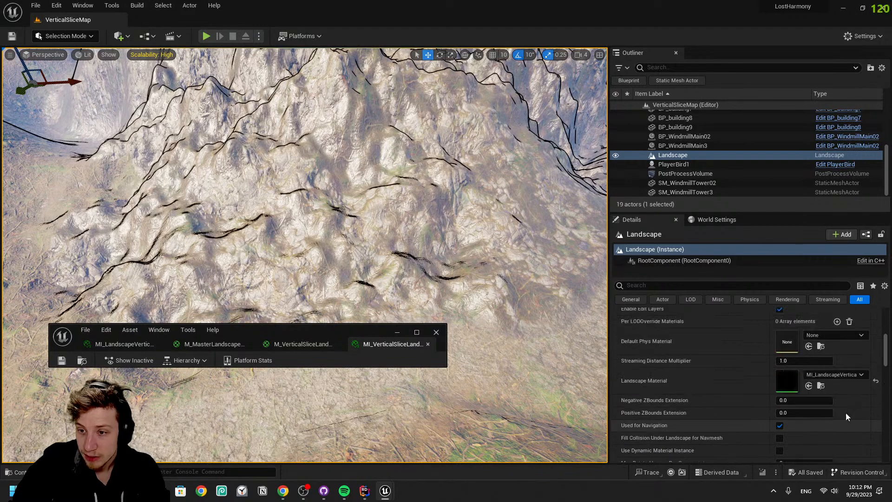
left_click(860, 375)
left_click(859, 377)
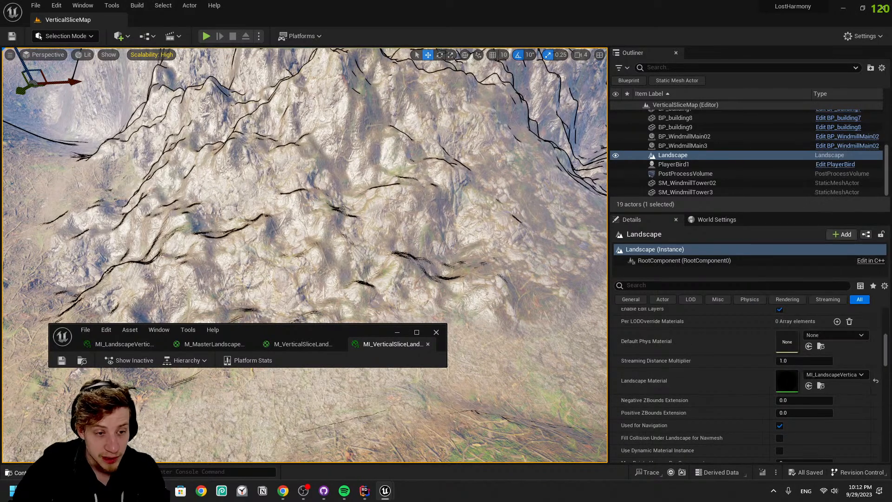
Dock the Content Browser beside the level viewport and browse to the landscape's assigned material instance in the VerticalSlice folder
key("ctrl+space")
left_click(814, 303)
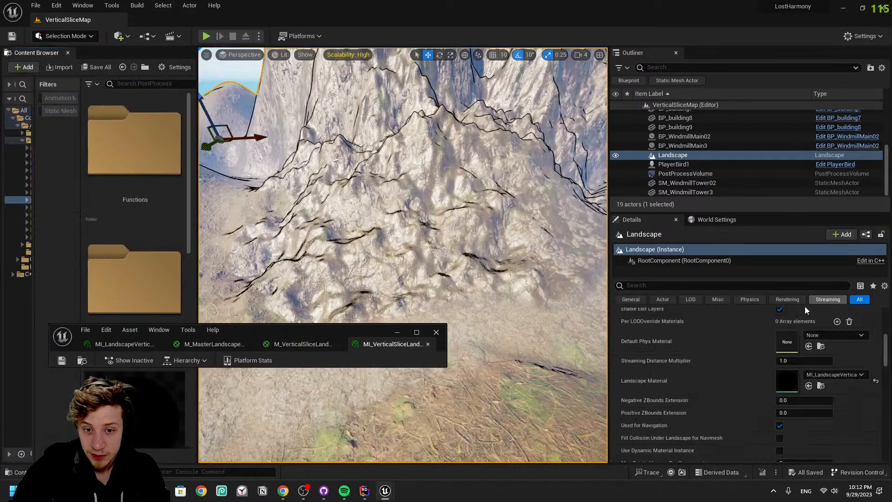
scroll(88, 270, "down", 2)
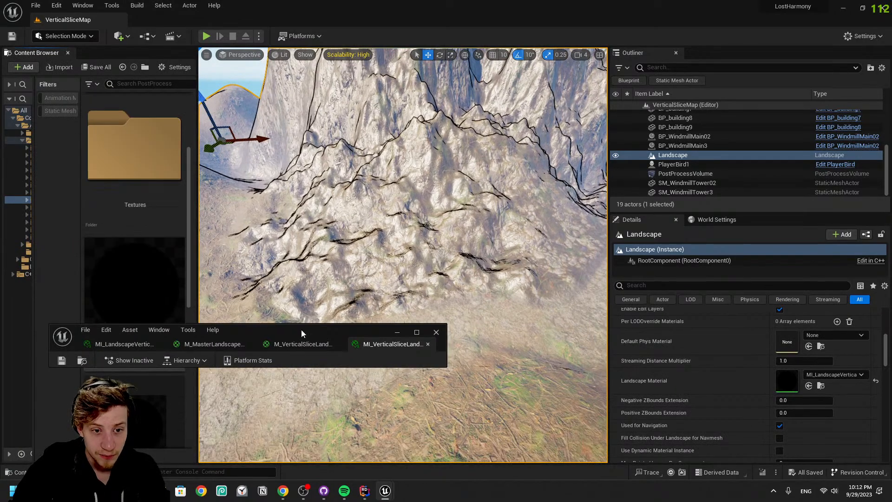
left_click_drag(298, 331, 485, 165)
scroll(122, 329, "down", 2)
scroll(123, 329, "down", 1)
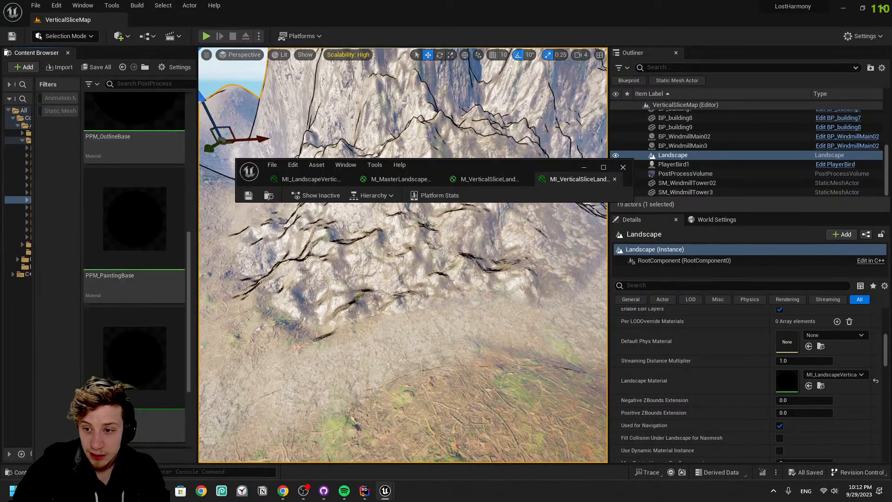
left_click(821, 386)
mouse_move(135, 326)
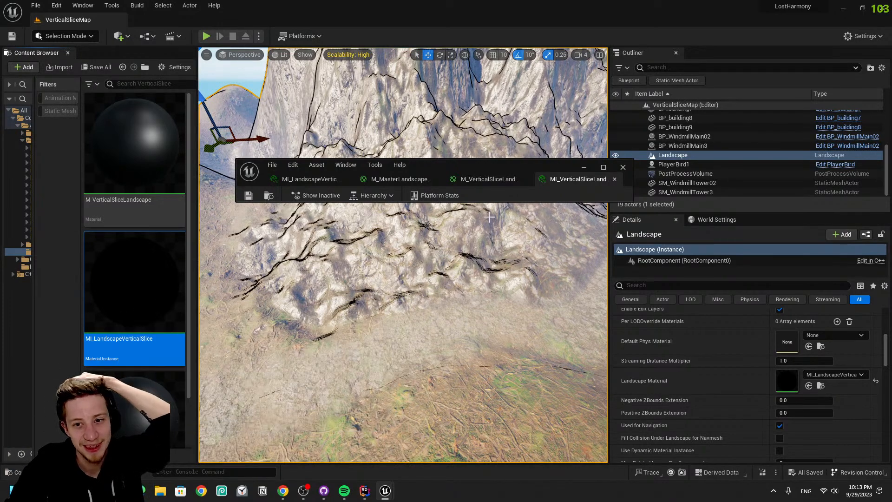
Close the material editor windows, applying the pending changes to the M_MasterLandscape_DeadCity_Tessellation material
left_click(623, 167)
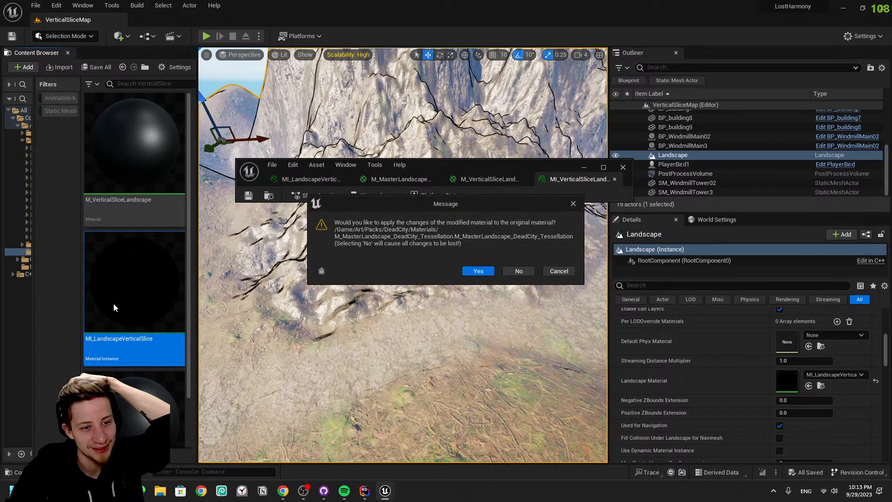
left_click(480, 271)
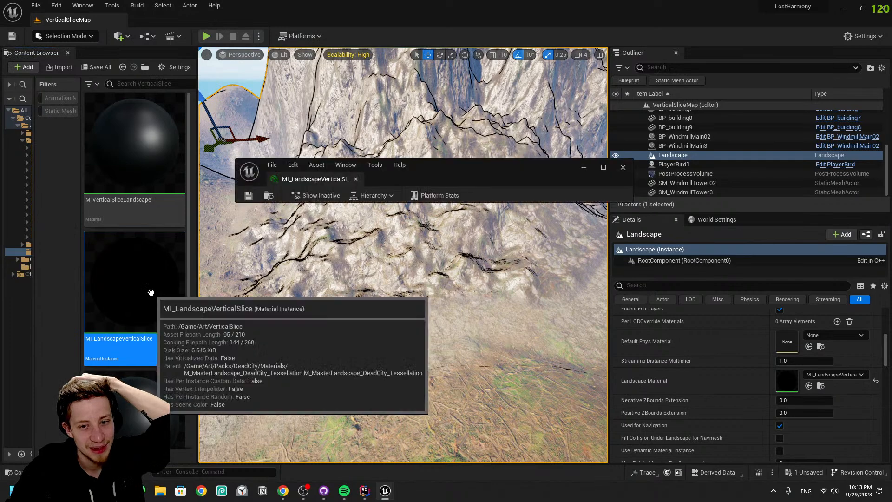
double_click(562, 172)
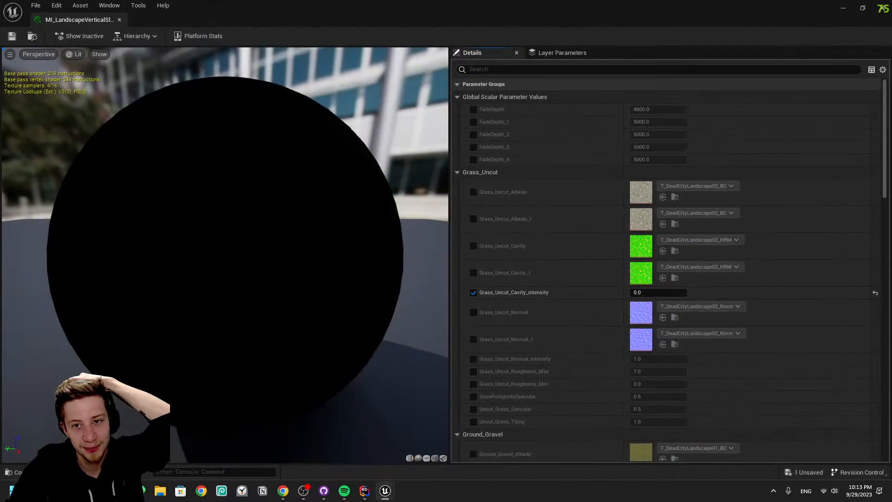
left_click(882, 8)
Assign the MI_VerticalSliceLandscape instance from the Content Browser as the Landscape actor's Landscape Material
scroll(124, 385, "down", 3)
left_click(141, 384)
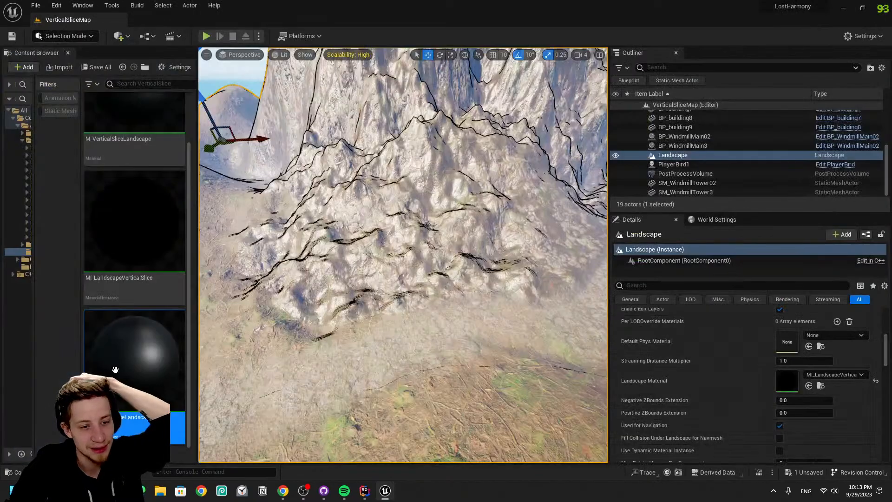
mouse_move(116, 369)
left_mouse_down()
mouse_move(116, 316)
mouse_move(781, 360)
mouse_move(794, 378)
mouse_move(788, 381)
left_mouse_up()
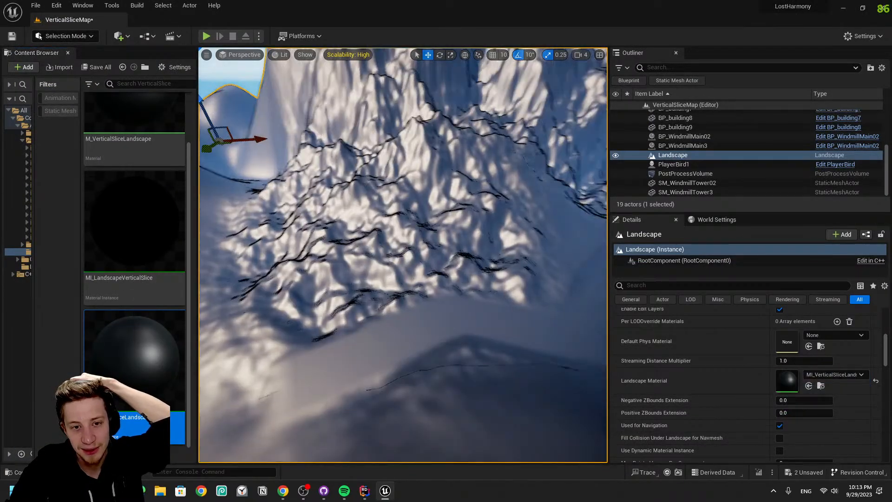
mouse_move(337, 263)
right_mouse_down()
mouse_move(455, 232)
mouse_move(279, 260)
right_mouse_up()
Switch the level editor to Landscape mode and bring up the target layers of the Paint tool
left_click(65, 35)
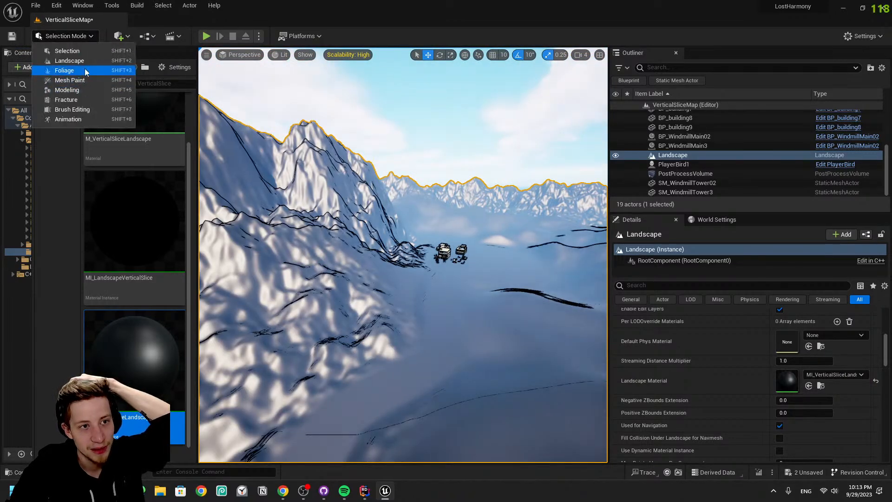
left_click(86, 59)
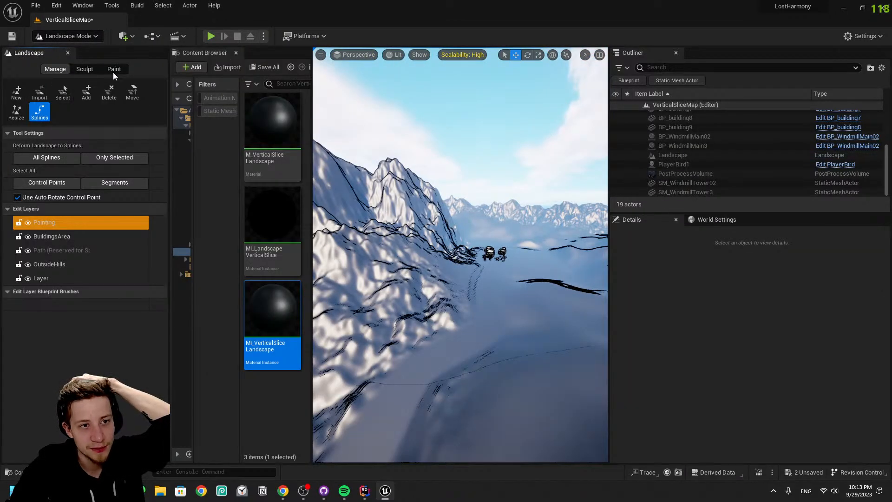
left_click(114, 69)
scroll(89, 317, "down", 5)
Assign the Grass_LayerInfo asset to the landscape's Grass target layer
left_click(70, 263)
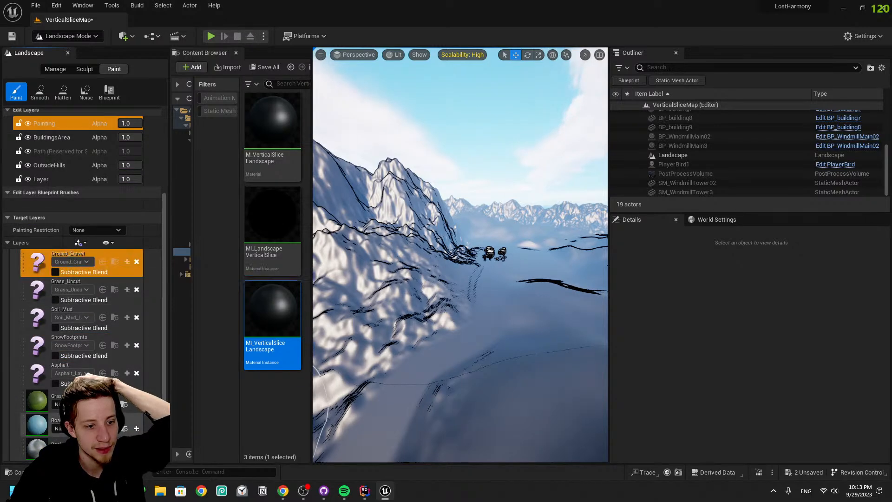
left_click(85, 403)
left_click(83, 426)
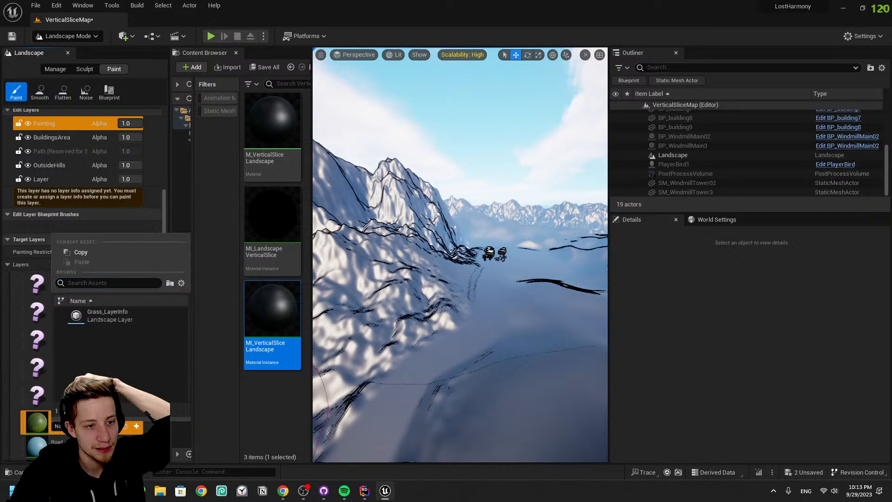
left_click(21, 333)
left_click(44, 310)
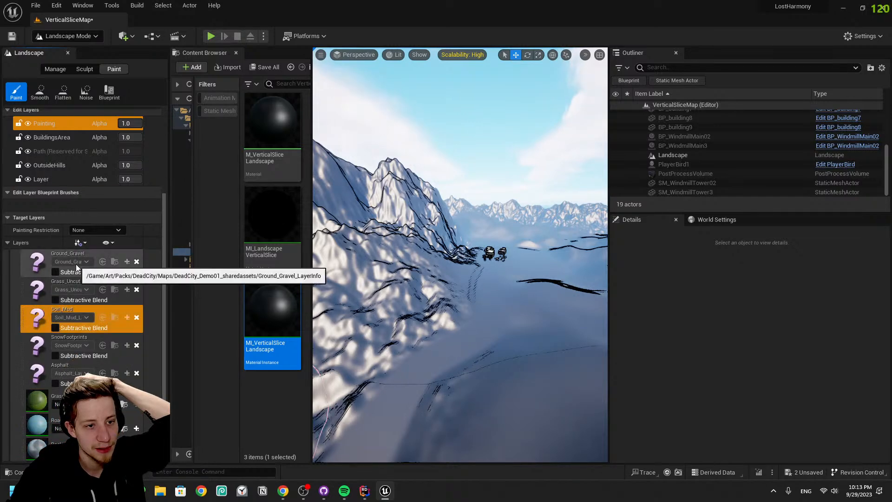
left_click(76, 263)
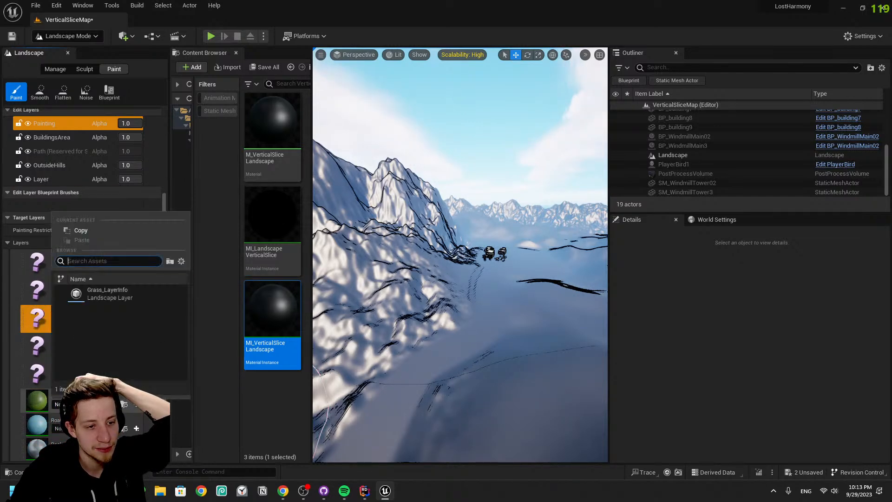
left_click(129, 292)
Check the layer info assets offered for the Road layer and the one assigned to Ground_Gravel
left_click(91, 432)
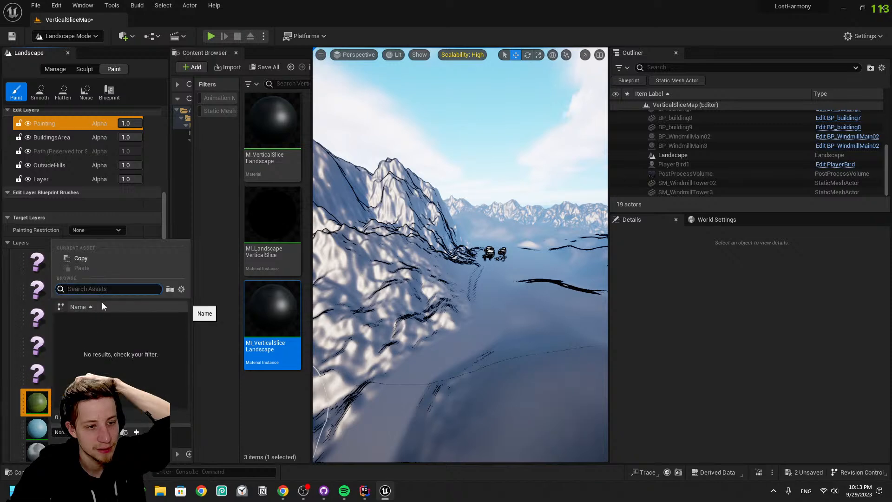
left_click(36, 323)
left_click(68, 264)
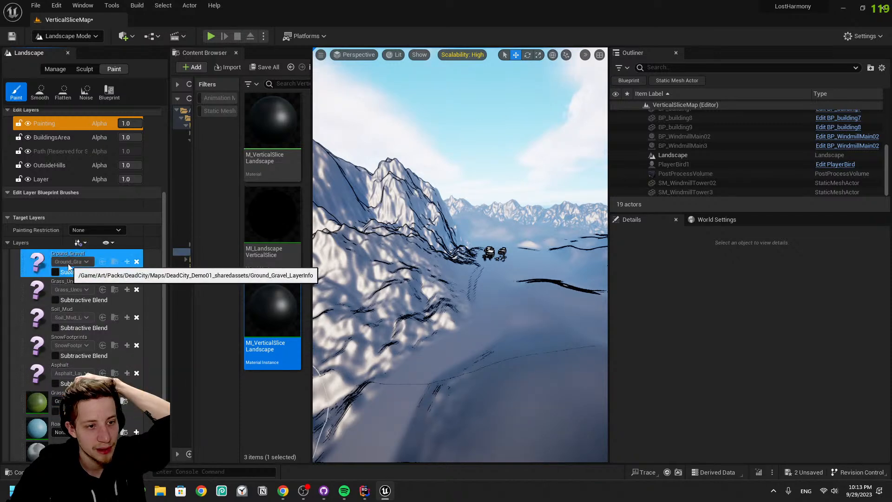
Delete the leftover Ground_Gravel and Grass_Uncut target layers from the landscape
left_click_drag(164, 270, 164, 272)
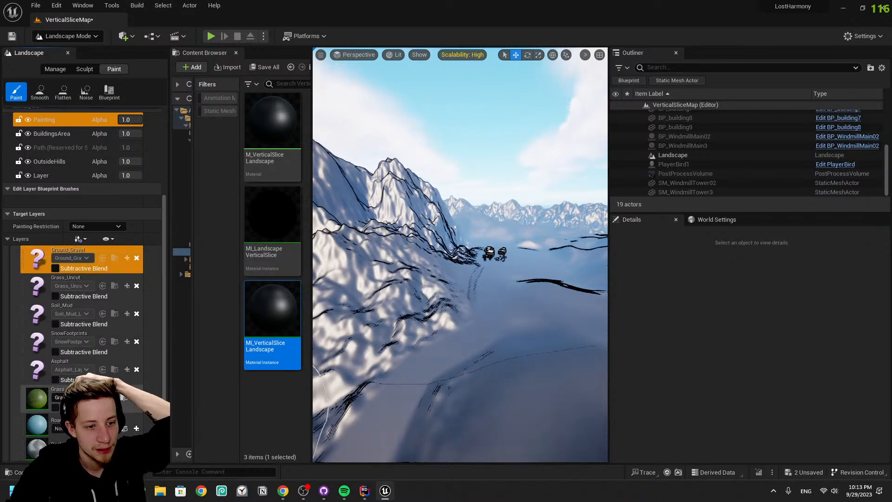
left_click(136, 258)
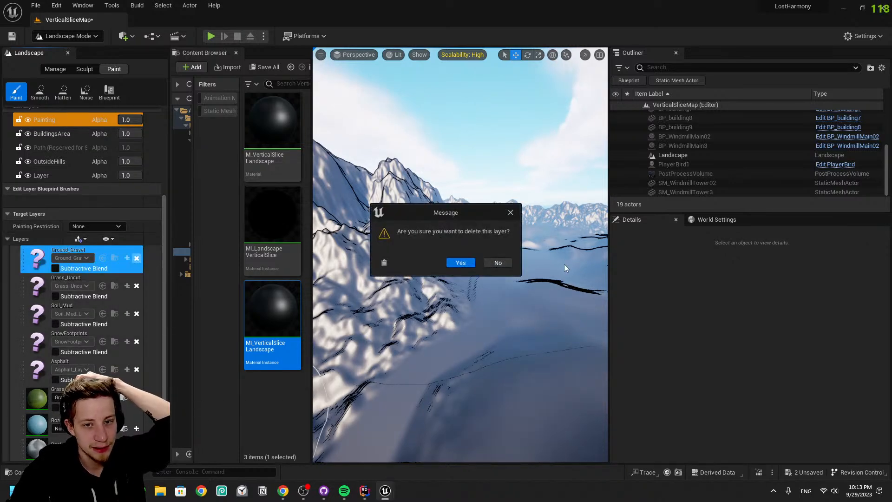
left_click(461, 262)
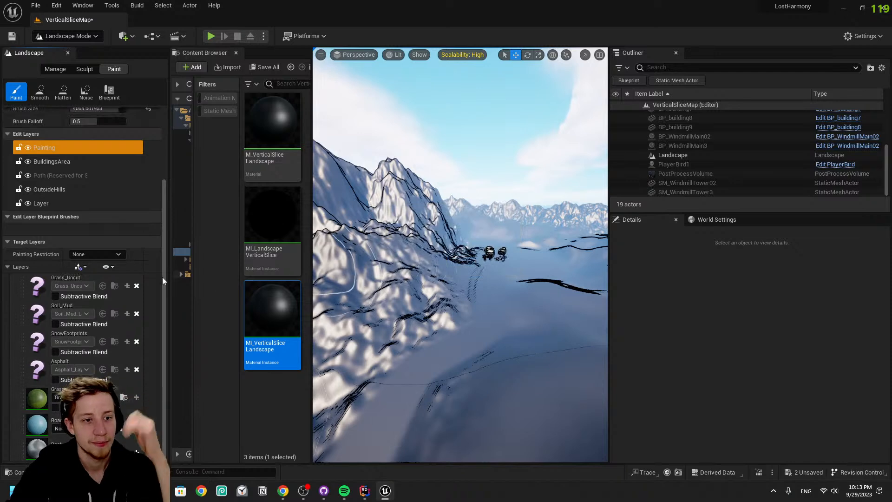
left_click(136, 286)
left_click(460, 262)
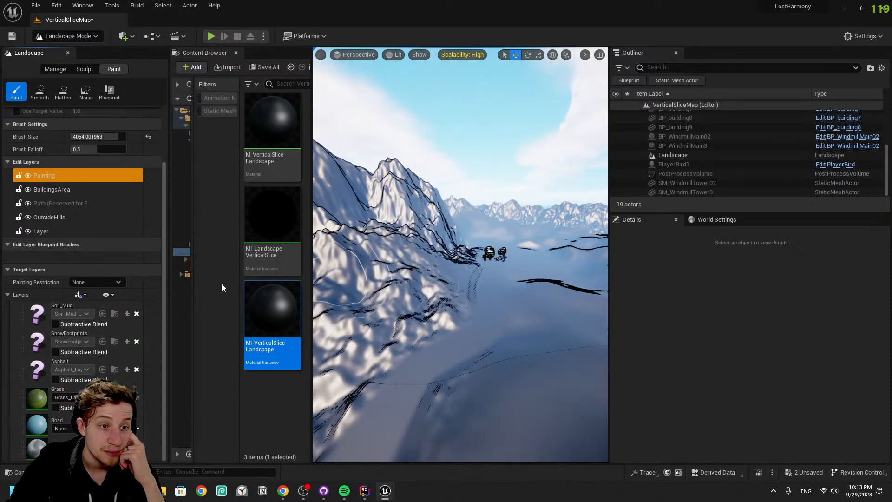
Delete the leftover Soil_Mud, SnowFootprints and Asphalt target layers from the landscape
left_click(135, 321)
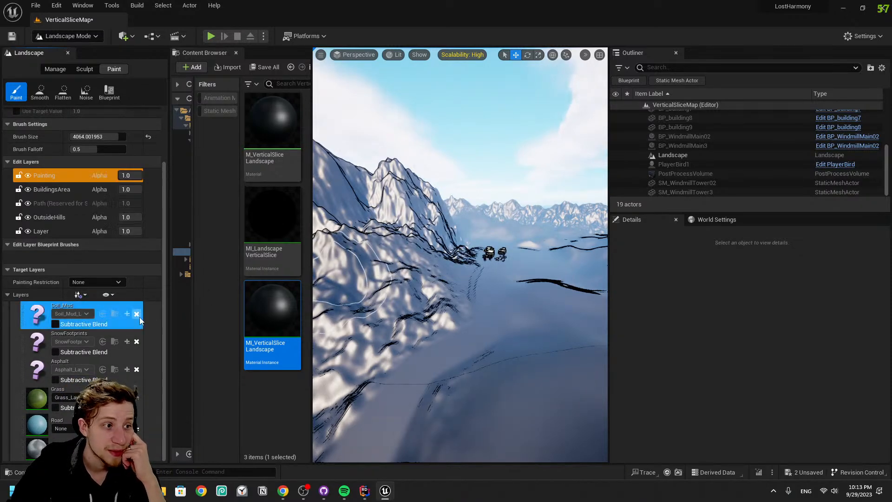
left_click(137, 315)
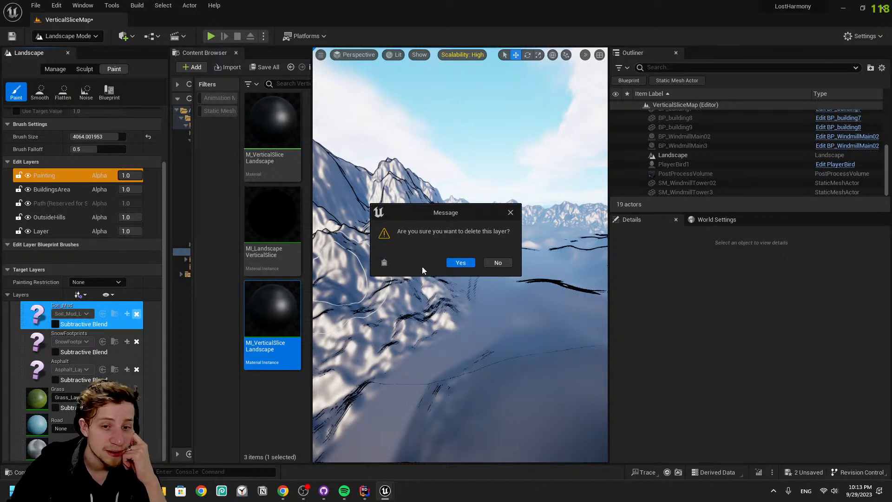
left_click(461, 262)
left_click(137, 341)
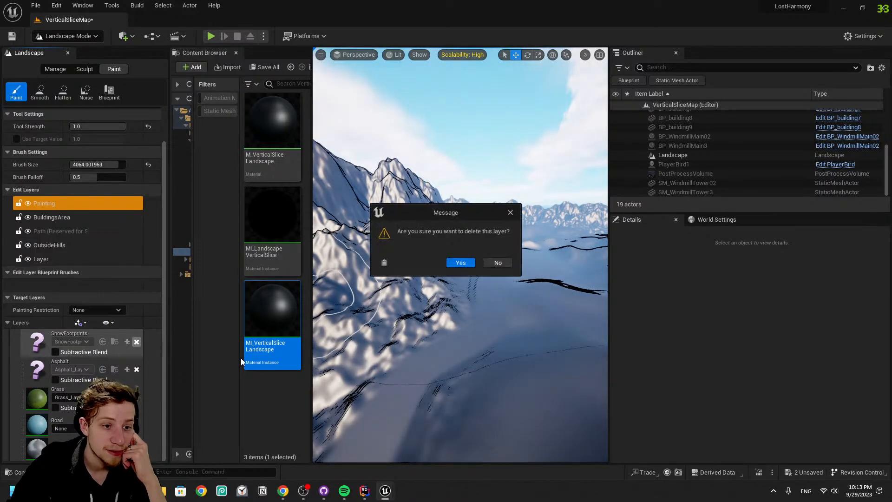
left_click(460, 262)
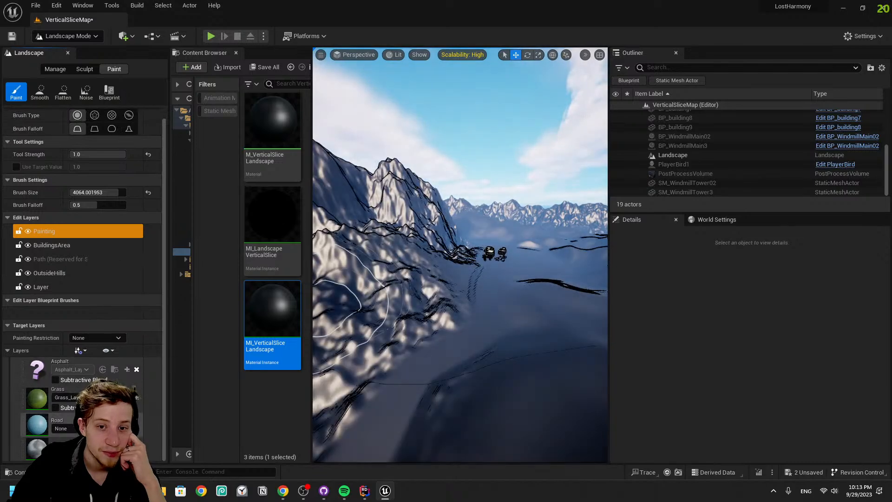
left_click(137, 369)
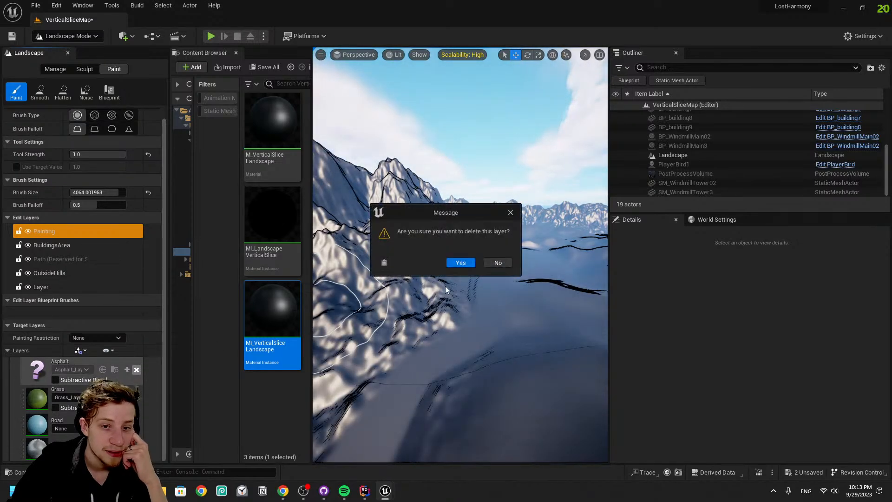
left_click(461, 262)
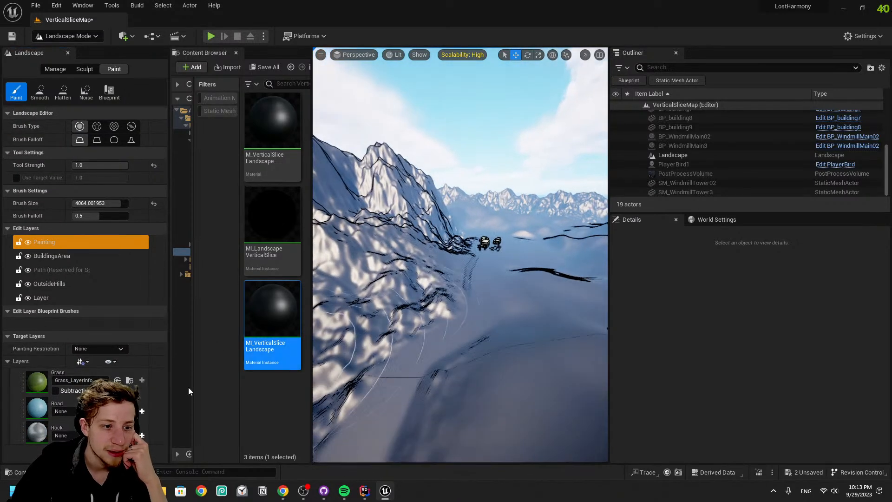
Paint the Grass layer over the valley floor leading towards the distant buildings
left_click(52, 392)
mouse_move(405, 386)
left_mouse_down()
mouse_move(470, 279)
mouse_move(528, 281)
left_mouse_up()
right_click_drag(404, 306, 384, 320)
right_click_drag(484, 285, 527, 255)
key("w")
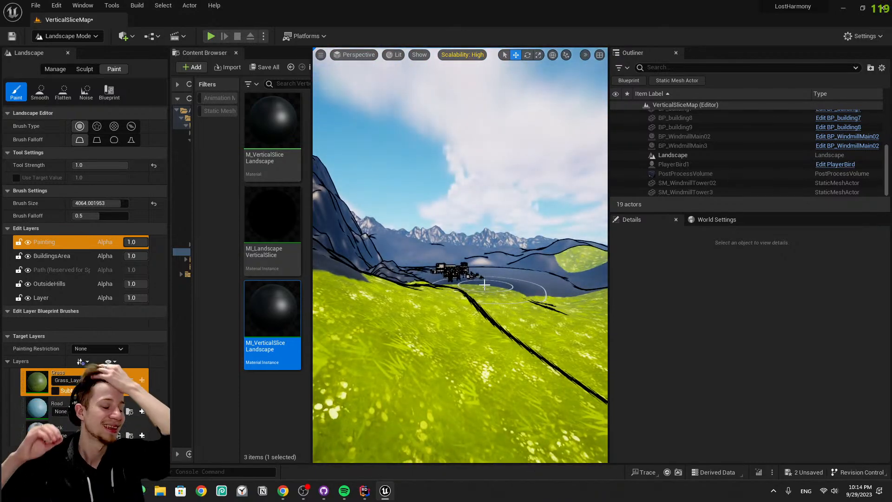
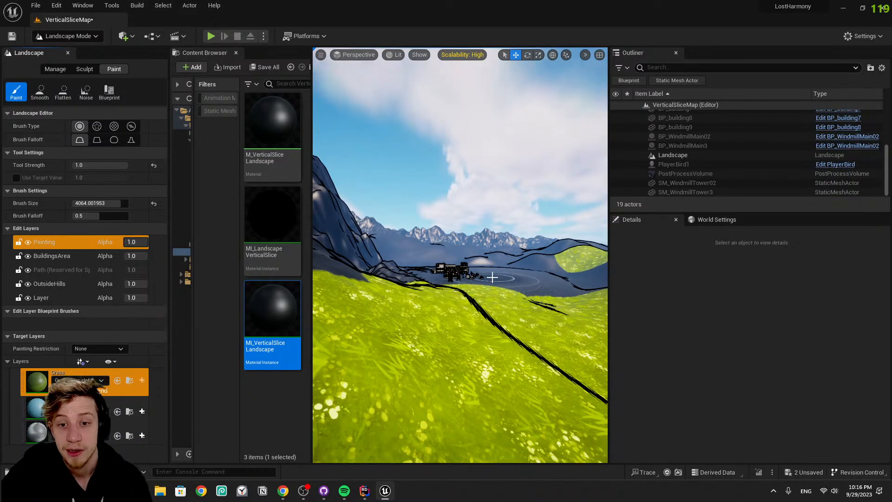
Set the brush size to 8192 and paint the Grass layer across the whole landscape, including the mountains
key("w")
mouse_move(536, 298)
right_mouse_down()
mouse_move(483, 326)
mouse_move(465, 321)
mouse_move(457, 367)
right_mouse_up()
key("s")
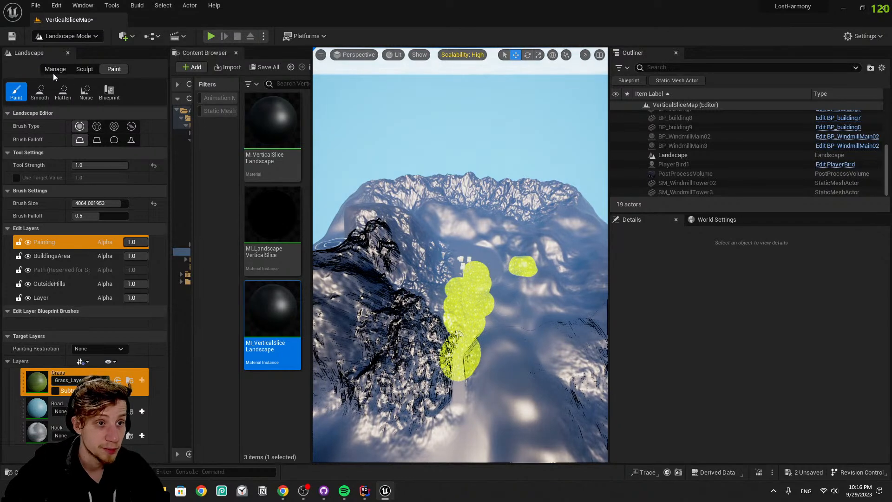
left_click_drag(120, 203, 129, 203)
mouse_move(411, 414)
left_mouse_down()
mouse_move(355, 355)
mouse_move(470, 270)
mouse_move(464, 263)
left_mouse_up()
mouse_move(422, 182)
left_mouse_down()
mouse_move(365, 208)
mouse_move(375, 187)
mouse_move(493, 183)
mouse_move(448, 166)
mouse_move(571, 209)
mouse_move(520, 232)
mouse_move(529, 204)
mouse_move(554, 259)
mouse_move(586, 249)
mouse_move(576, 267)
left_mouse_up()
mouse_move(433, 350)
right_mouse_down()
mouse_move(470, 339)
mouse_move(433, 351)
right_mouse_up()
mouse_move(433, 351)
left_mouse_down()
mouse_move(572, 307)
mouse_move(493, 218)
mouse_move(479, 297)
mouse_move(527, 226)
mouse_move(386, 219)
mouse_move(465, 202)
mouse_move(320, 201)
mouse_move(341, 218)
left_mouse_up()
mouse_move(454, 200)
right_mouse_down()
mouse_move(502, 191)
mouse_move(585, 200)
mouse_move(581, 172)
mouse_move(502, 147)
right_mouse_up()
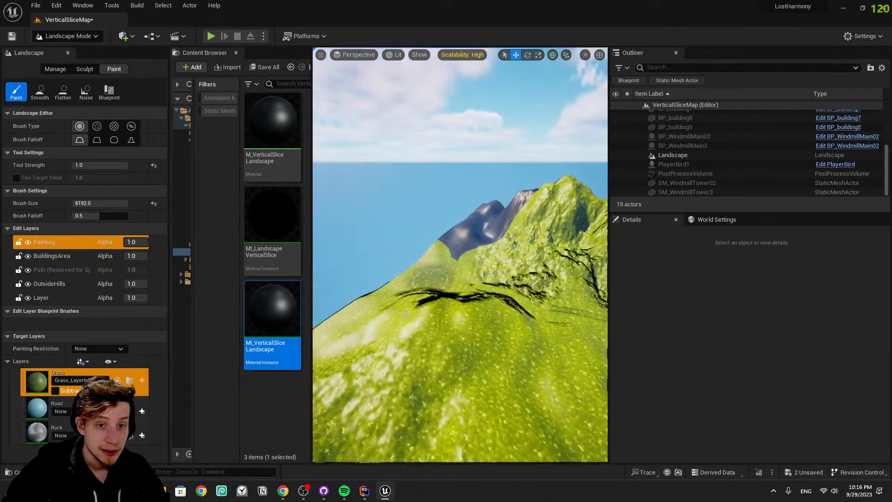
left_click_drag(415, 277, 466, 253)
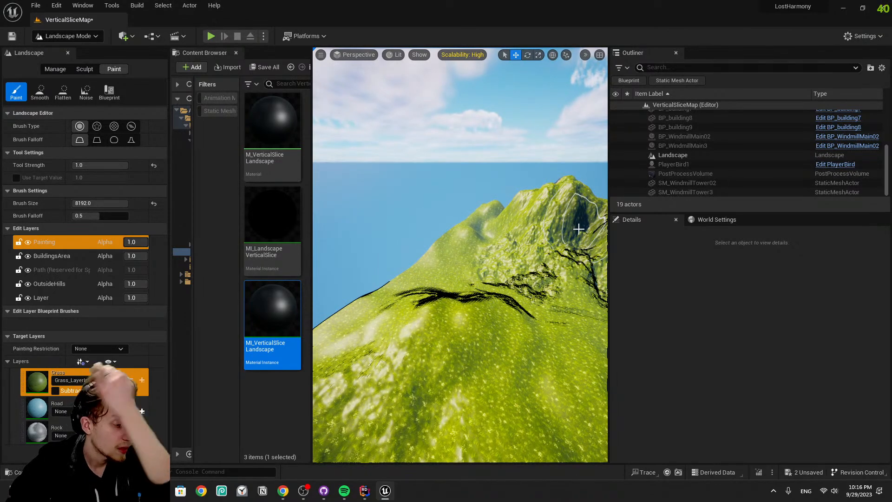
Inspect the grass coverage across the landscape and around the buildings and windmills
right_click_drag(446, 249, 572, 249)
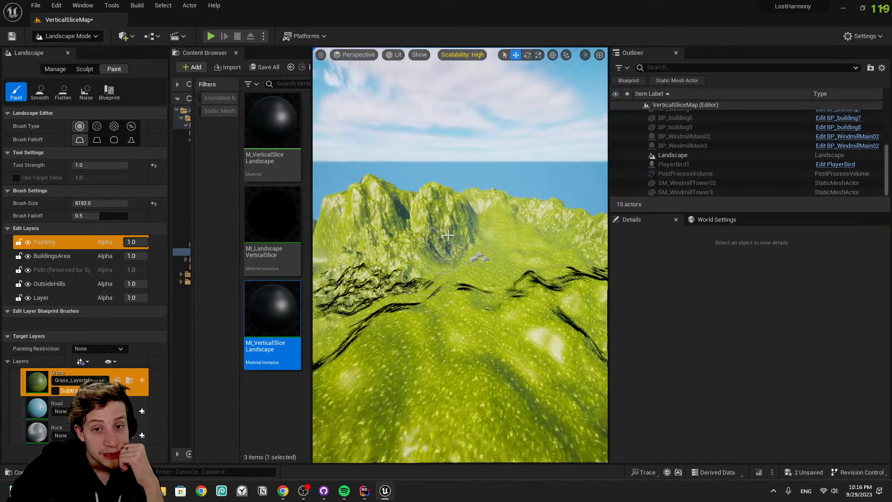
mouse_move(436, 313)
right_mouse_down()
mouse_move(436, 279)
mouse_move(438, 298)
mouse_move(453, 298)
mouse_move(516, 297)
mouse_move(562, 275)
mouse_move(574, 281)
mouse_move(511, 261)
mouse_move(495, 302)
mouse_move(496, 362)
mouse_move(436, 305)
right_mouse_up()
key("w")
key("w")
key("w")
key("w")
key("w")
key("d")
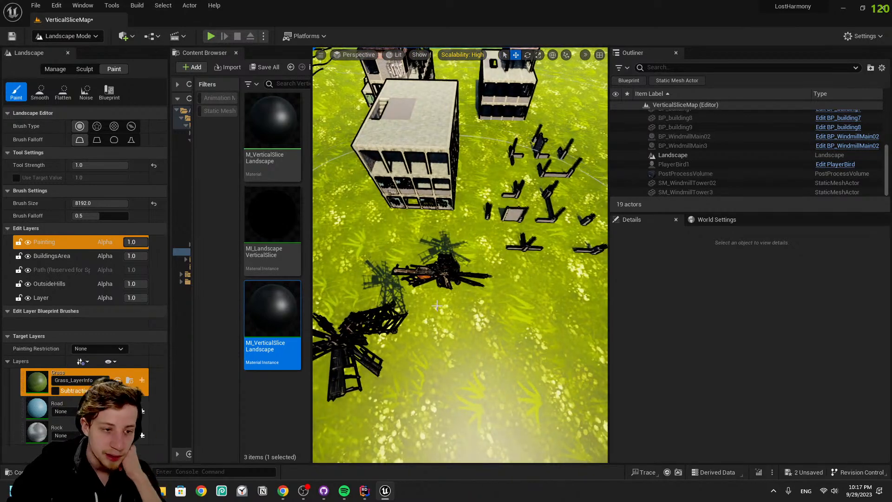
Try to paint the Road layer onto the ground in front of the buildings
left_click(37, 414)
scroll(437, 320, "down", 3)
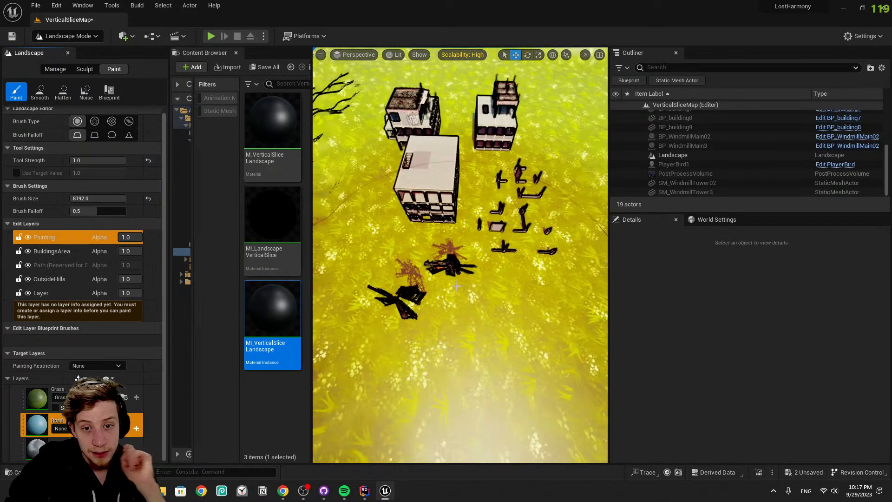
left_click(438, 320)
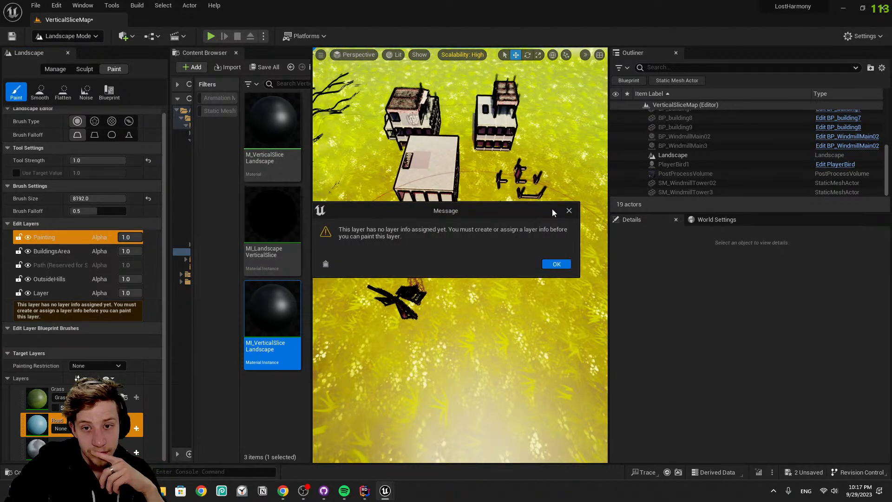
left_click(571, 208)
Create a weight-blended layer info object named Road_LayerInfo for the Road target layer
left_click(98, 428)
left_click(100, 427)
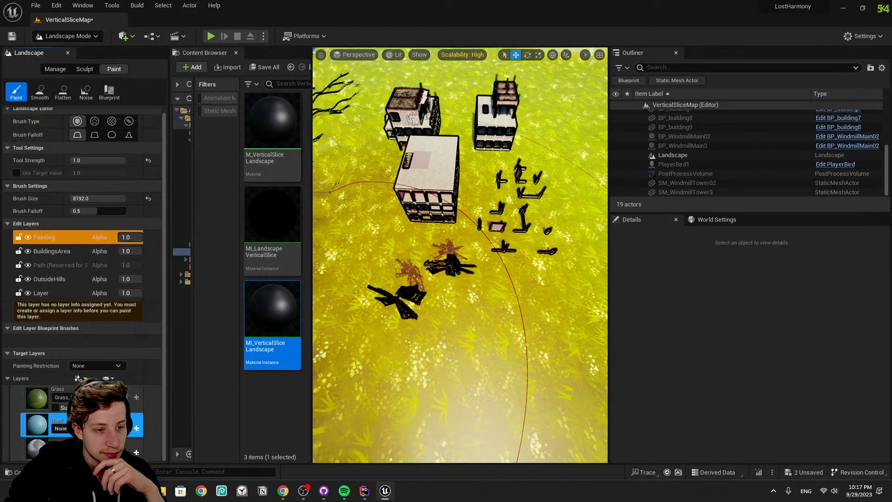
left_click(137, 428)
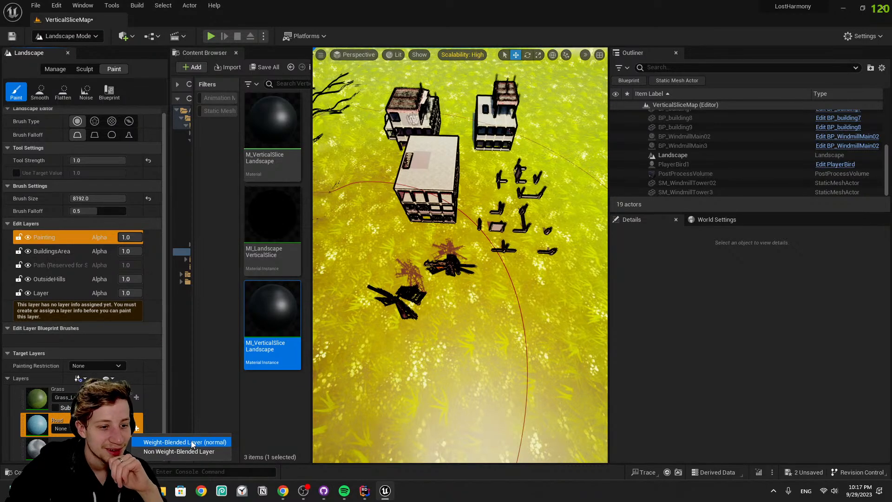
left_click(191, 441)
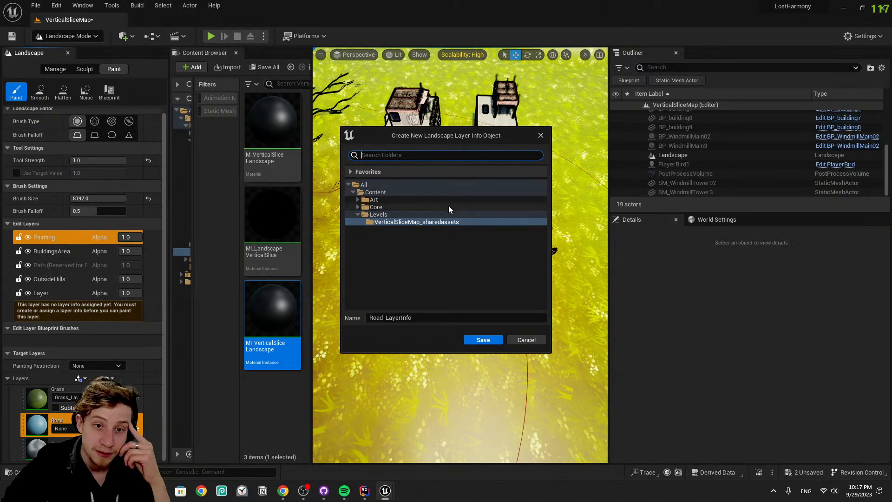
left_click(420, 215)
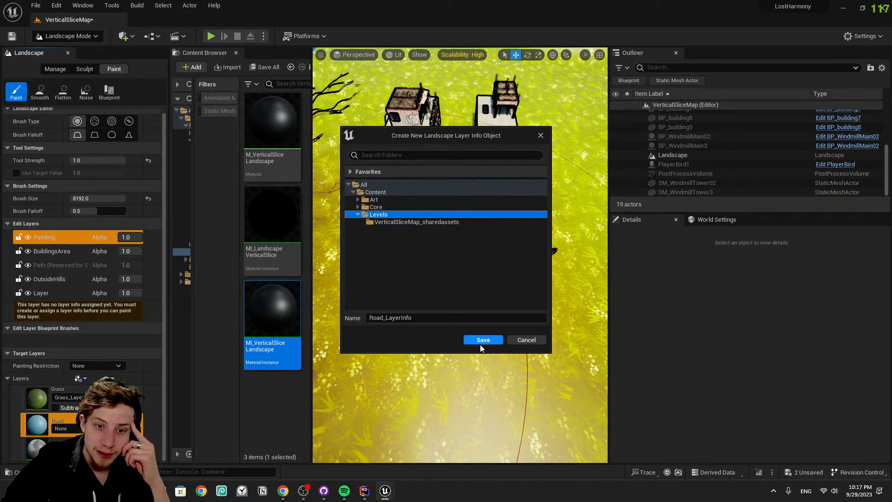
left_click(414, 222)
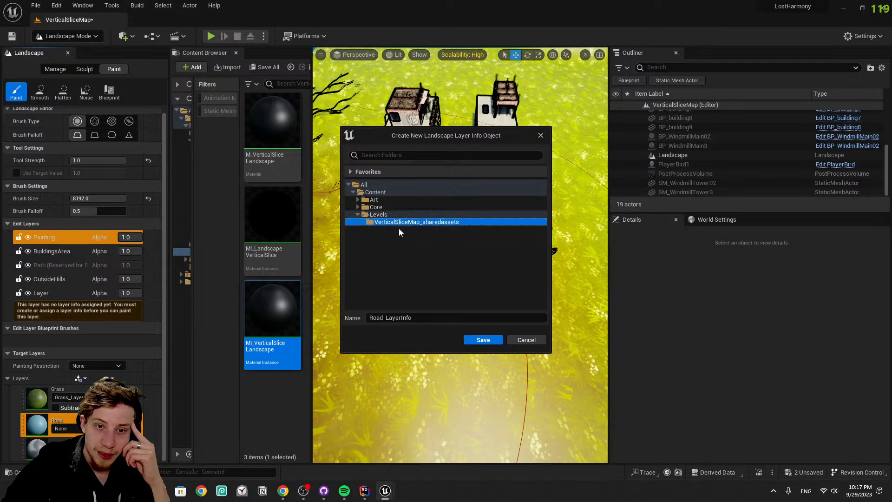
left_click(489, 340)
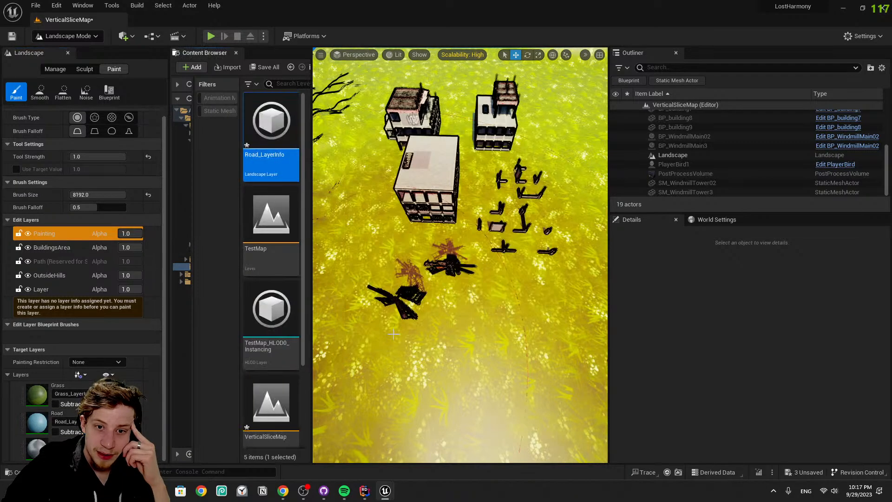
scroll(272, 223, "down", 2)
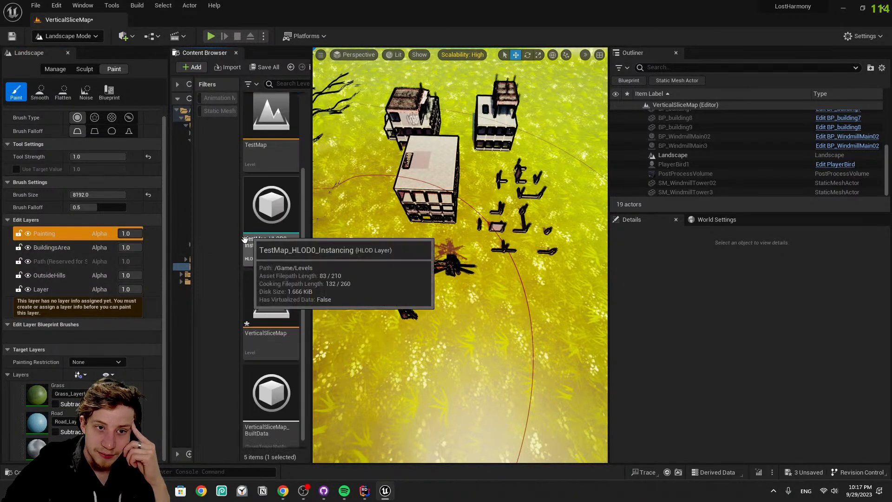
Create a weight-blended layer info object named Rock_LayerInfo for the Rock layer in VerticalSliceMap_sharedassets
left_click(139, 449)
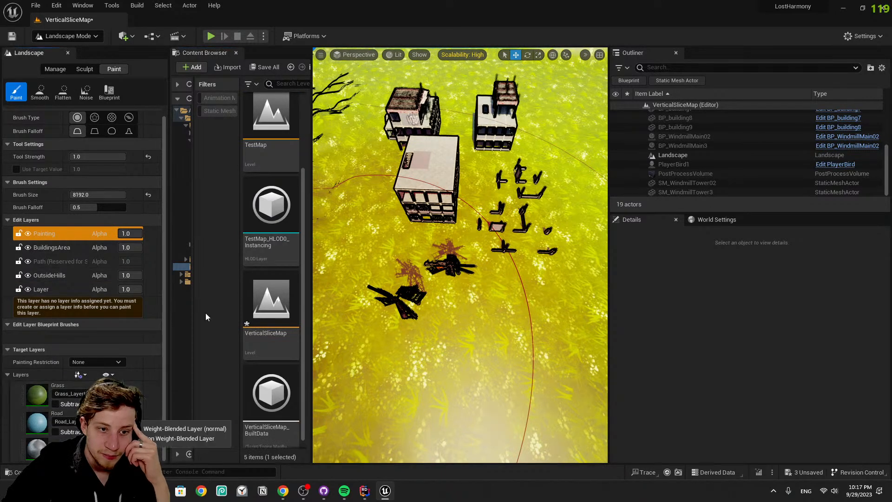
left_click(190, 429)
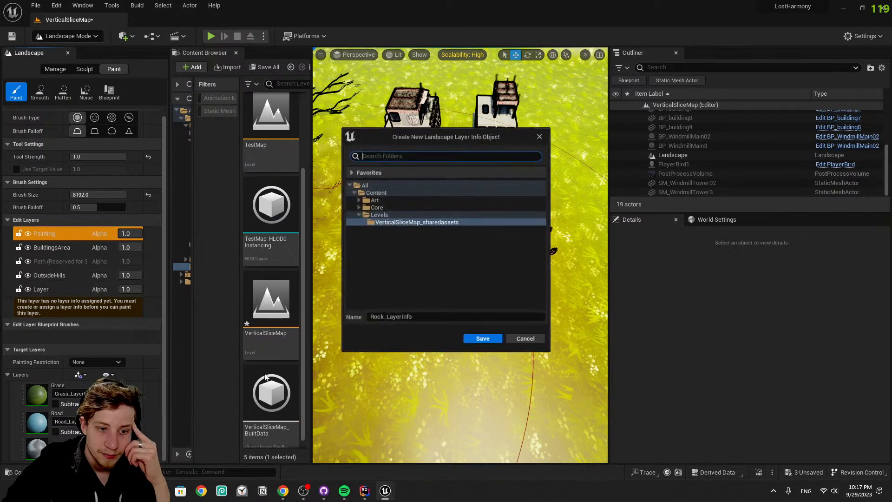
left_click(471, 340)
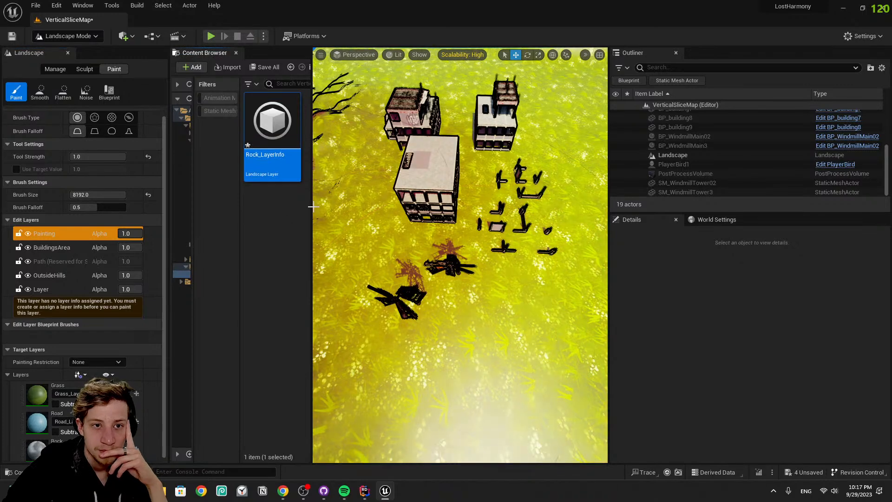
Move the Road_LayerInfo asset from the Levels folder into VerticalSliceMap_sharedassets
left_click(290, 66)
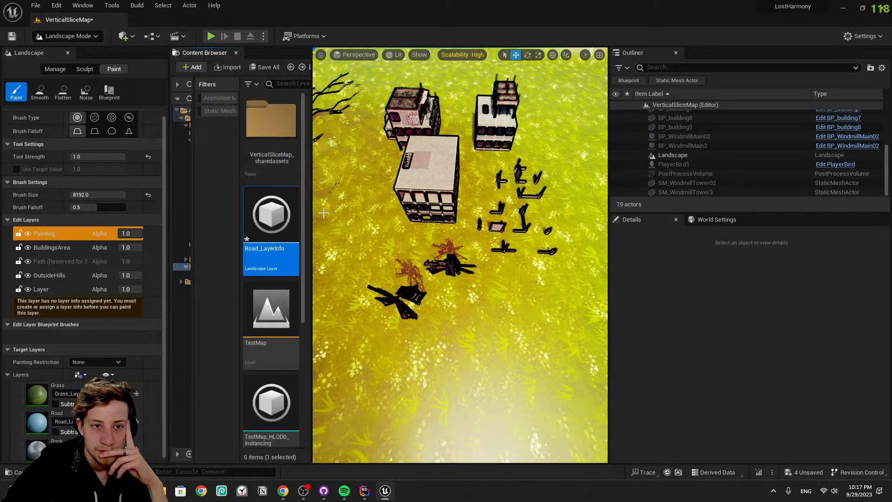
left_click_drag(264, 223, 286, 161)
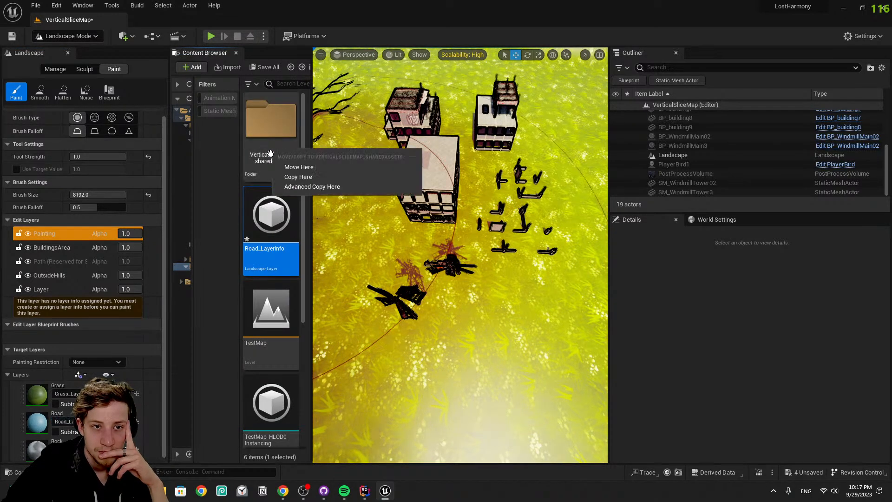
left_click(300, 168)
scroll(294, 223, "down", 4)
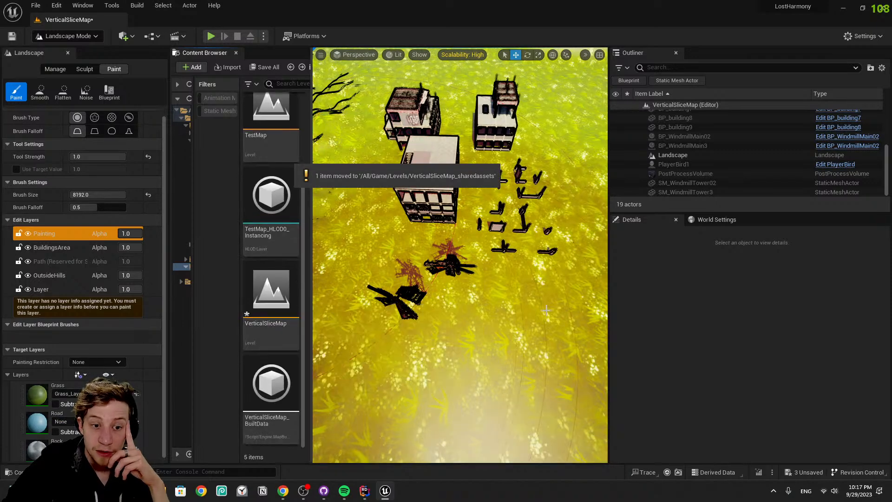
Assign the existing Road_LayerInfo asset to the Road target layer after dismissing the missing layer info warning
left_click(405, 223)
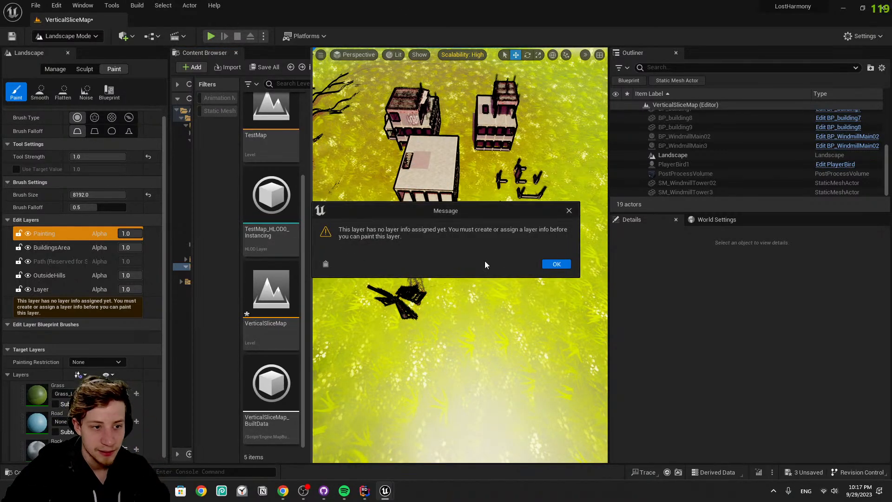
left_click(557, 264)
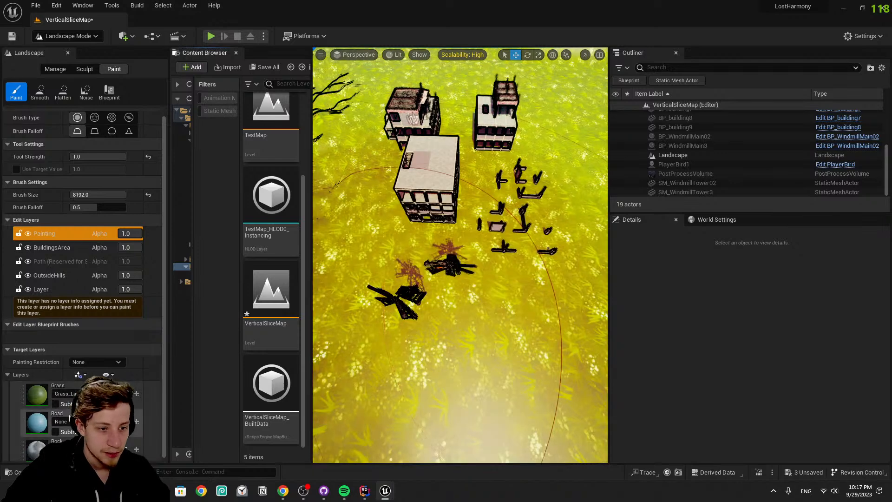
left_click(104, 422)
left_click(96, 309)
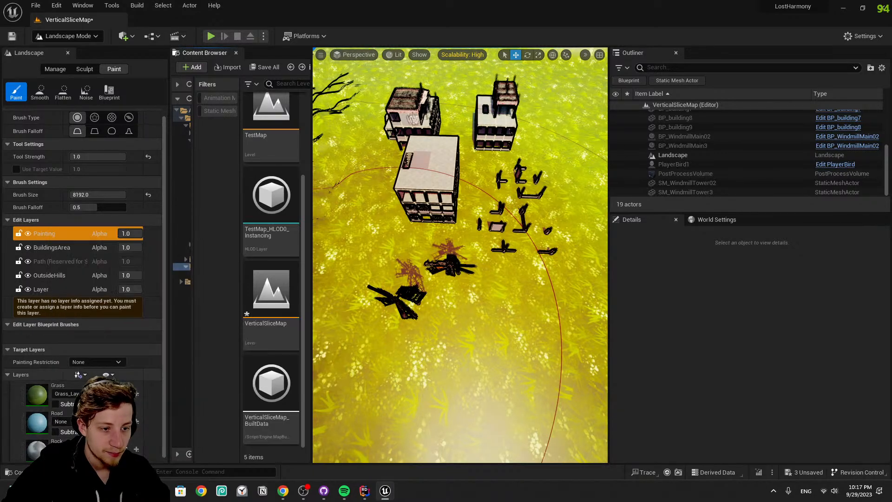
scroll(104, 422, "down", 1)
left_click(105, 417)
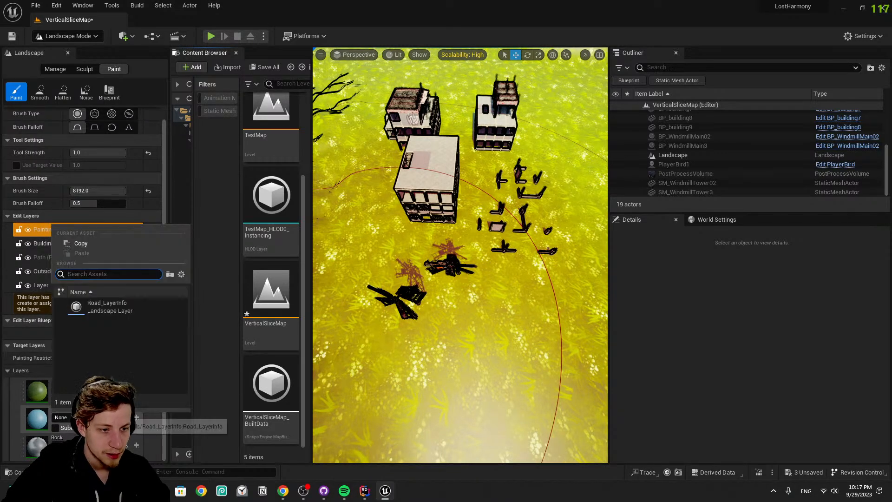
left_click(120, 303)
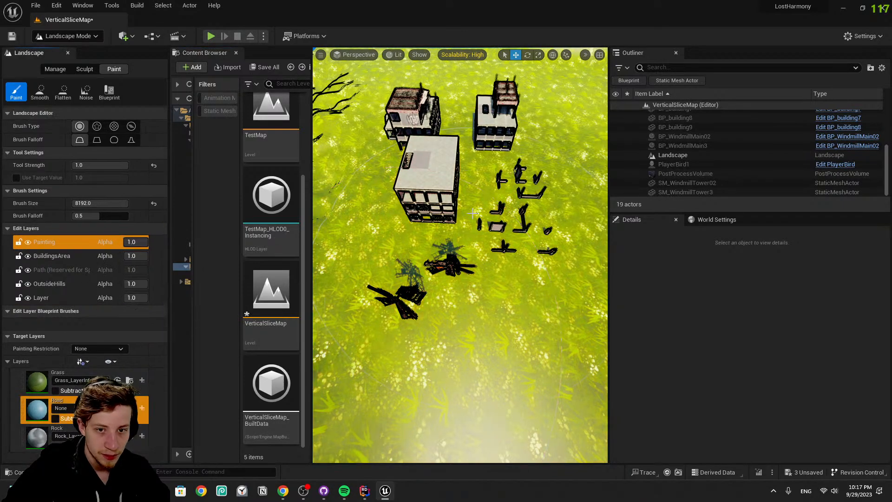
Reduce the brush size to about 1538 for painting the Road layer in the valley
key("s")
right_click_drag(438, 250, 437, 251)
key("ctrl+z")
key("w")
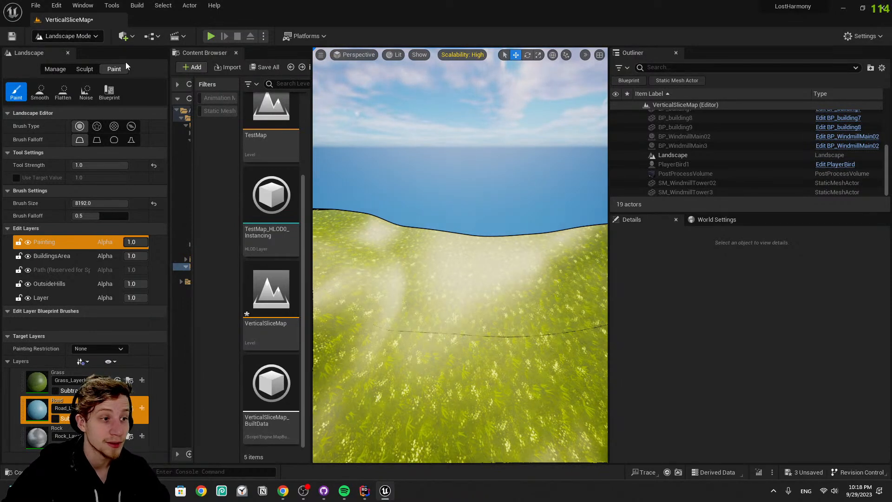
right_click_drag(437, 302, 436, 325)
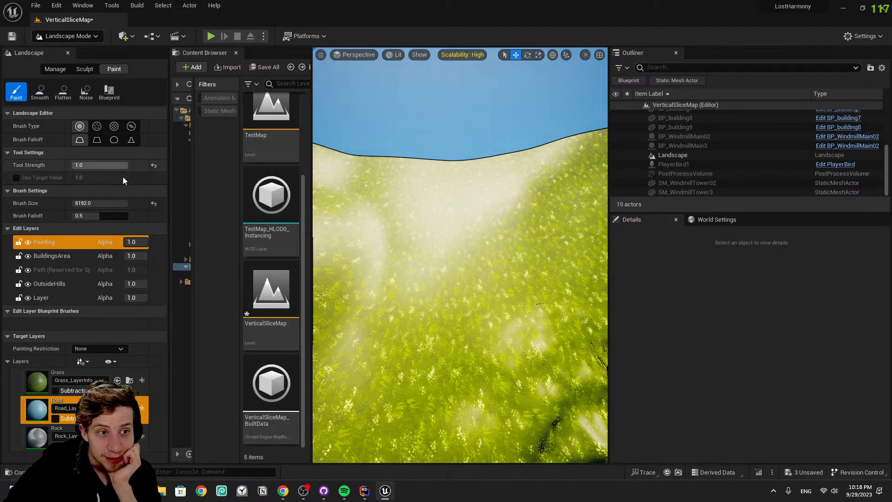
mouse_move(129, 203)
left_mouse_down()
mouse_move(105, 203)
mouse_move(126, 203)
left_mouse_up()
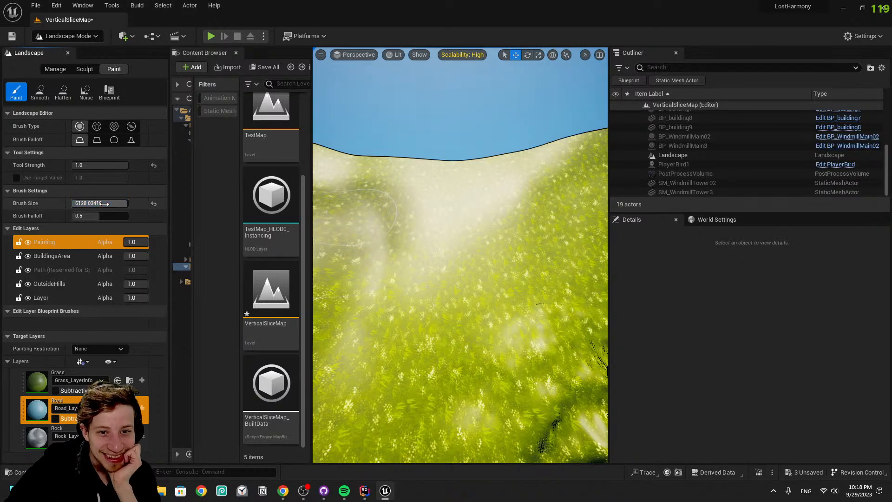
mouse_move(421, 251)
left_mouse_down()
mouse_move(416, 370)
mouse_move(432, 184)
left_mouse_up()
right_click_drag(433, 179, 431, 176)
mouse_move(394, 201)
right_mouse_down()
mouse_move(432, 191)
mouse_move(297, 207)
mouse_move(274, 198)
mouse_move(378, 237)
right_mouse_up()
left_click_drag(111, 198, 88, 203)
Try painting Road strokes on the path at full strength and at tool strength 0.24, undoing each one
mouse_move(433, 255)
left_mouse_down()
mouse_move(458, 197)
mouse_move(444, 201)
left_mouse_up()
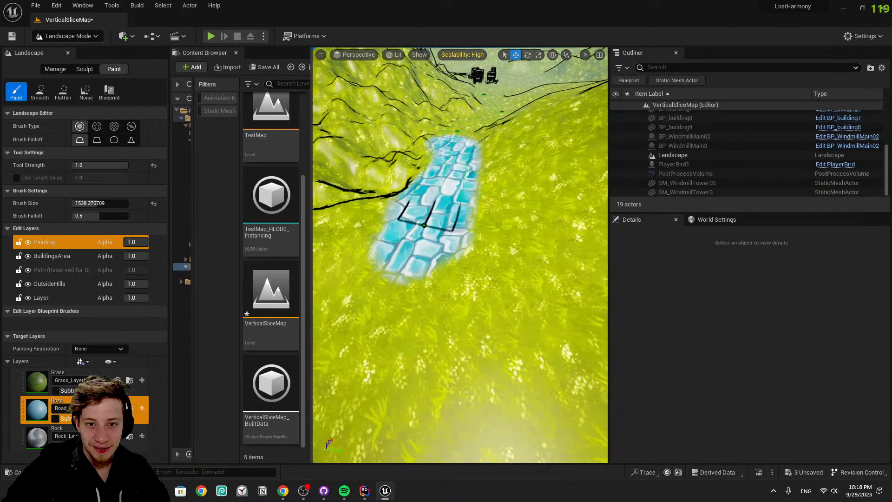
key("ctrl+z")
scroll(464, 203, "up", 5)
scroll(464, 203, "down", 5)
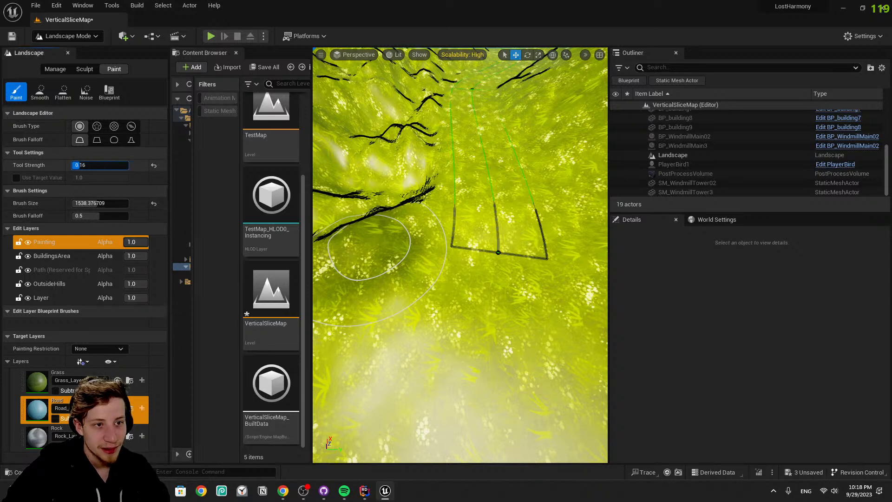
left_click_drag(483, 232, 506, 258)
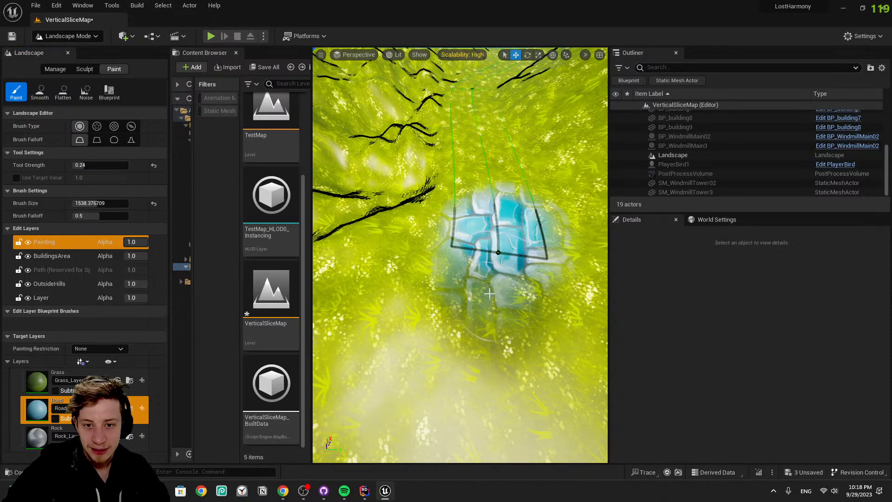
key("ctrl+z")
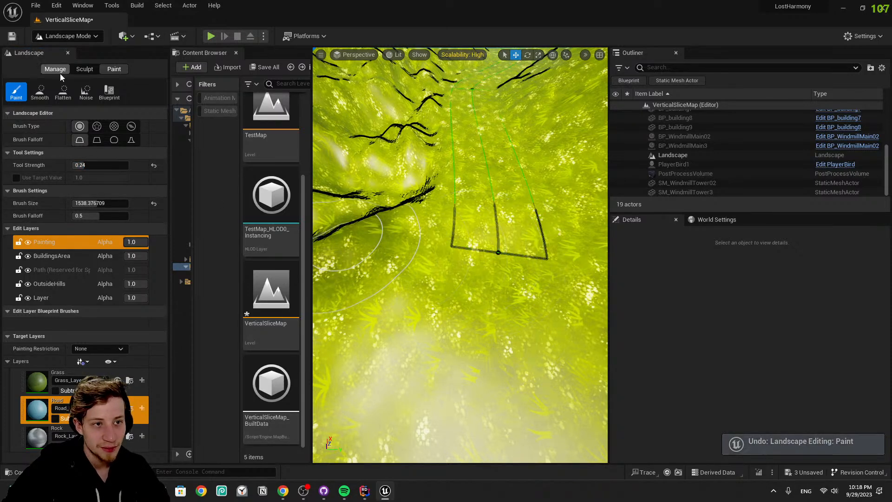
Switch to the Noise tool, set its strength to 0.016 and paint the Road layer at the near end of the path
left_click(86, 91)
mouse_move(474, 232)
left_mouse_down()
mouse_move(488, 186)
mouse_move(485, 195)
left_mouse_up()
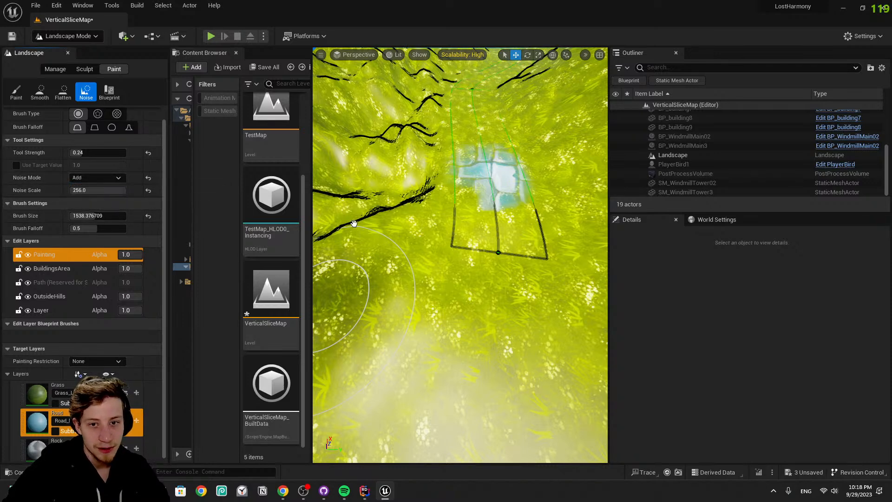
key("ctrl+z")
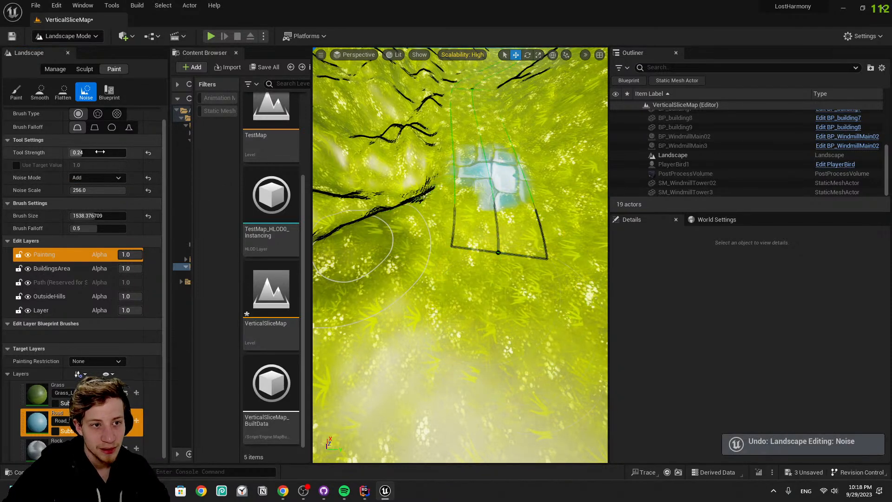
key("Return")
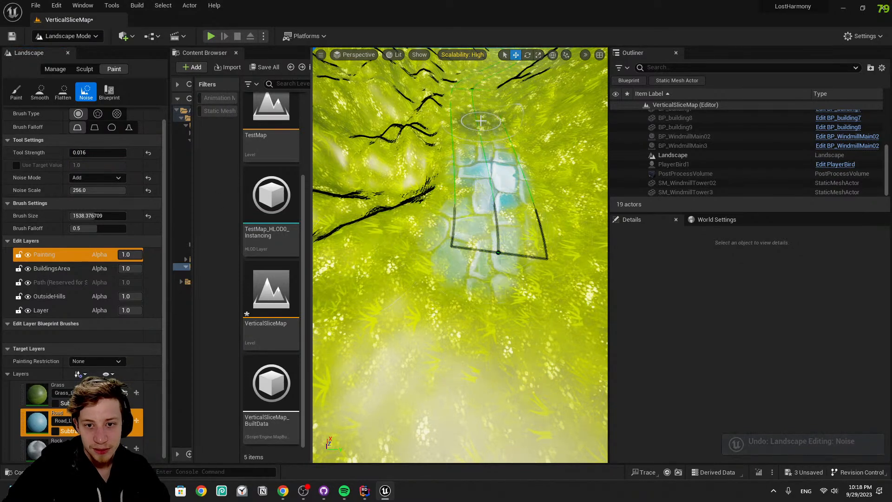
Paint the Road layer with the Noise tool along the spline path through the valley towards the buildings
mouse_move(494, 271)
right_mouse_down()
mouse_move(481, 185)
mouse_move(454, 249)
right_mouse_up()
key("w")
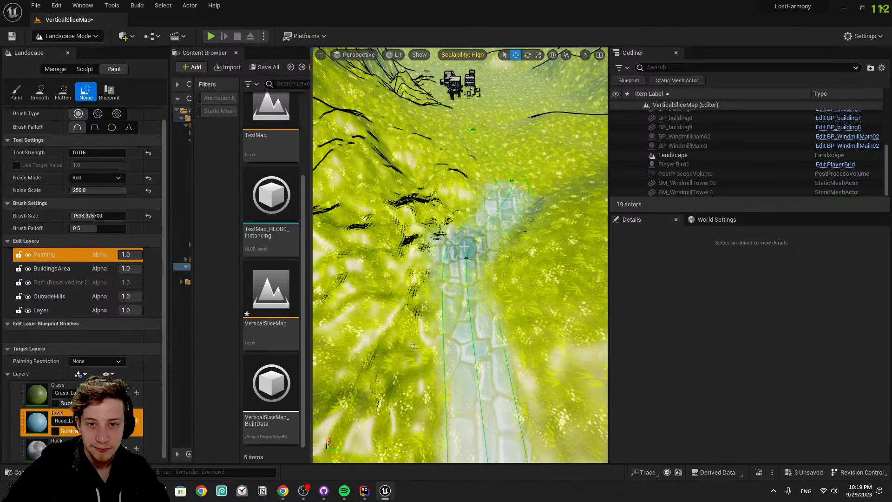
key("w")
right_click_drag(500, 257, 493, 211)
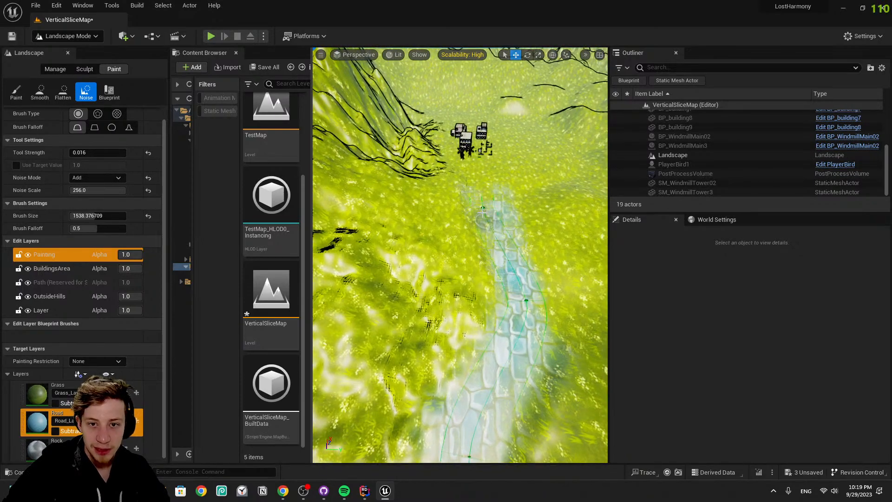
key("w")
Examine the painted road and its blend into the grass along the valley from several viewpoints
mouse_move(481, 164)
right_mouse_down()
mouse_move(480, 139)
mouse_move(461, 256)
right_mouse_up()
right_click_drag(444, 220, 539, 223)
right_click_drag(586, 200, 692, 128)
key("w")
mouse_move(473, 202)
right_mouse_down()
mouse_move(469, 247)
mouse_move(697, 274)
mouse_move(701, 223)
mouse_move(720, 228)
mouse_move(701, 254)
right_mouse_up()
key("w")
right_click_drag(458, 272, 381, 316)
mouse_move(467, 284)
right_mouse_down()
mouse_move(298, 277)
mouse_move(548, 274)
mouse_move(567, 297)
mouse_move(715, 233)
mouse_move(495, 286)
right_mouse_up()
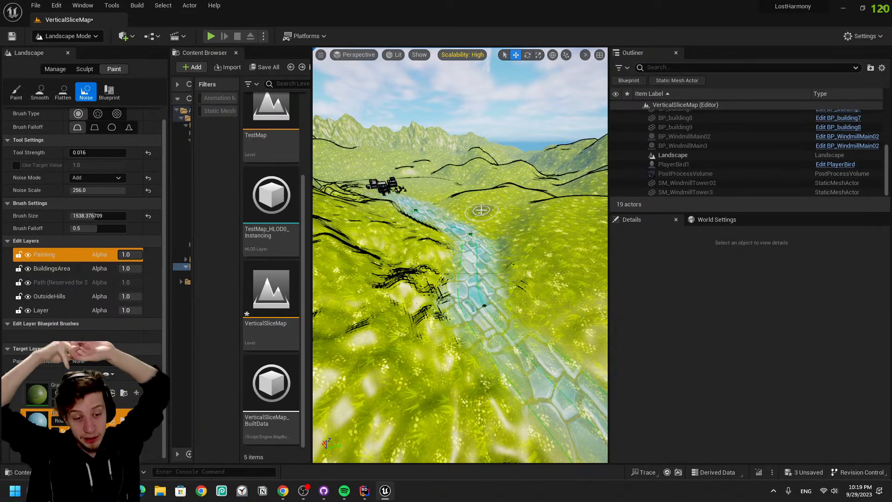
Paint the Grass layer over the far end of the road near the windmills at tool strength 1.0
mouse_move(600, 189)
right_mouse_down()
mouse_move(558, 205)
mouse_move(511, 186)
mouse_move(483, 223)
mouse_move(486, 333)
mouse_move(465, 312)
right_mouse_up()
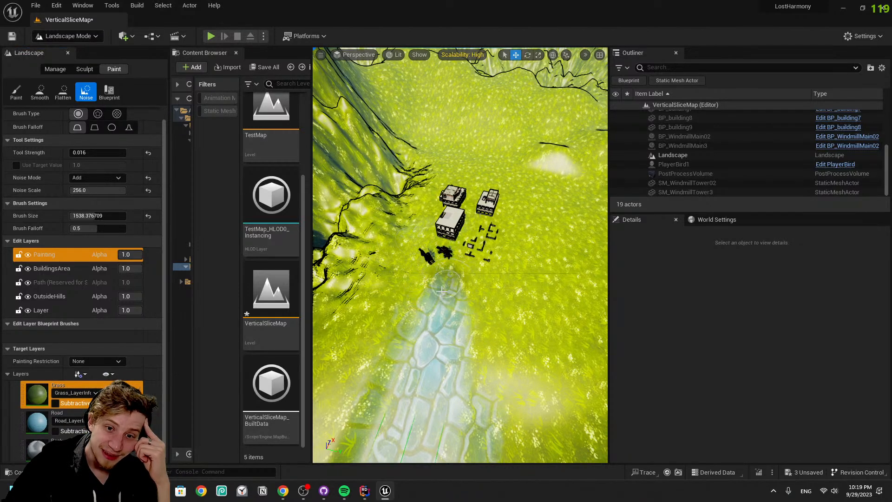
left_click(14, 92)
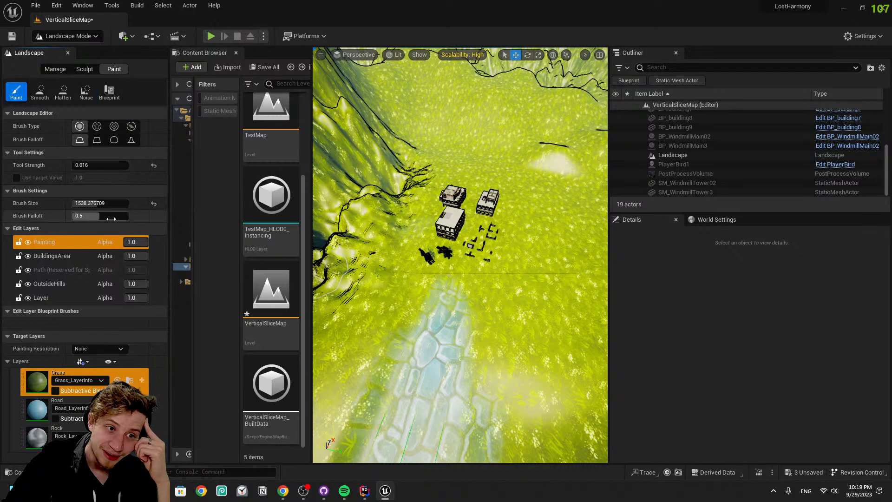
mouse_move(458, 295)
left_mouse_down()
mouse_move(408, 318)
mouse_move(379, 320)
left_mouse_up()
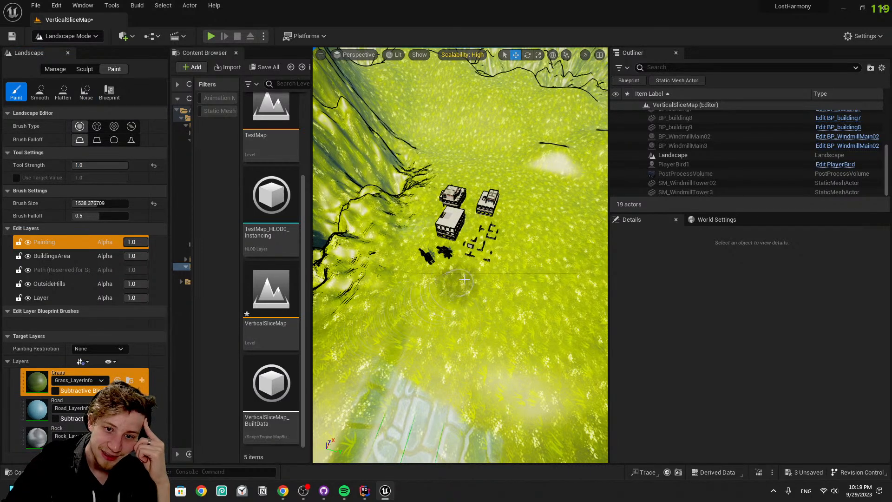
mouse_move(510, 236)
right_mouse_down()
mouse_move(395, 195)
mouse_move(353, 167)
right_mouse_up()
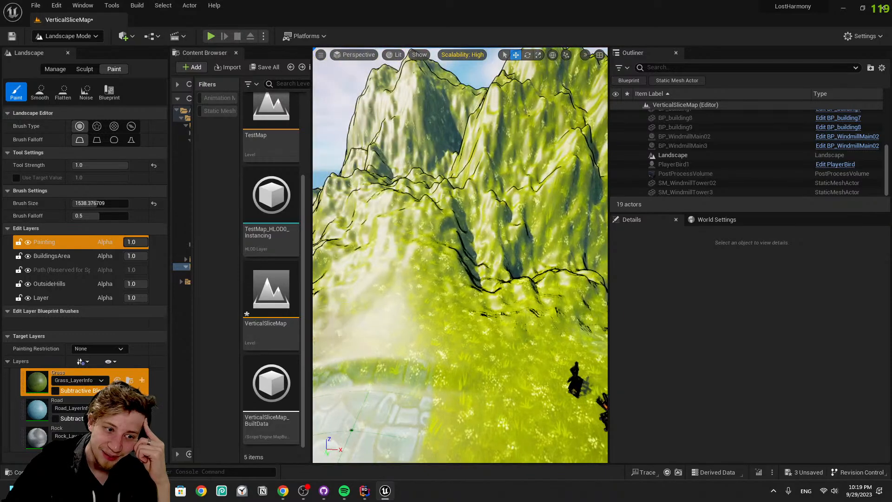
Paint the Rock layer onto the cliff face near the buildings and undo the last two strokes
left_click(42, 436)
mouse_move(450, 229)
left_mouse_down()
mouse_move(473, 244)
mouse_move(464, 218)
mouse_move(535, 195)
mouse_move(492, 235)
left_mouse_up()
right_click_drag(491, 235, 554, 250)
left_click_drag(488, 273, 442, 292)
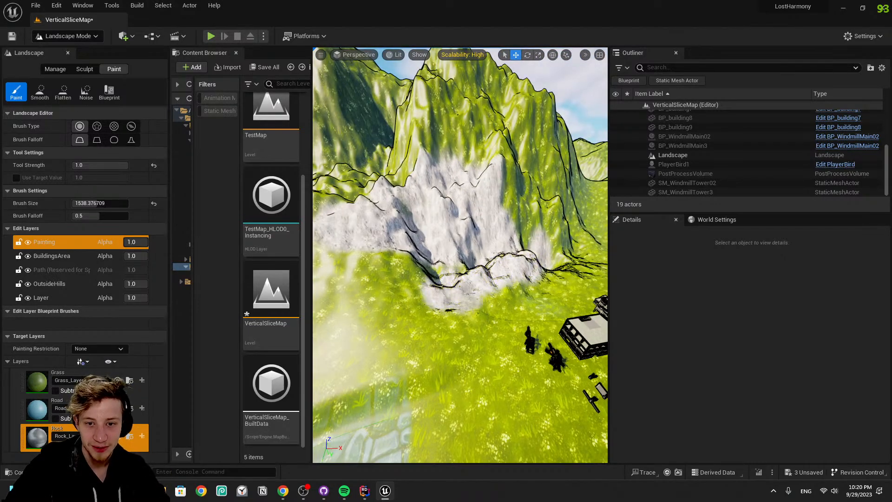
key("ctrl+z")
key("ctrl+z")
Examine the rock patch and the surrounding grassy mountainside from nearby and from farther away
right_click_drag(488, 274, 411, 216)
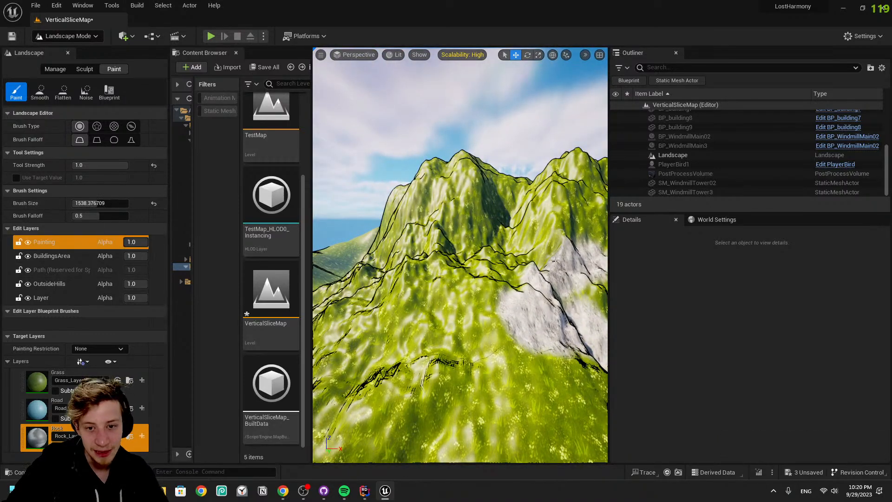
scroll(422, 246, "down", 10)
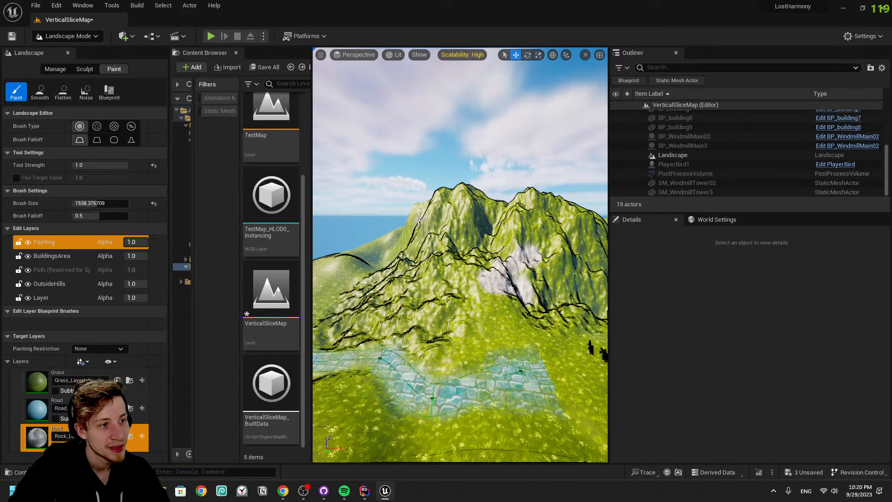
scroll(460, 256, "up", 8)
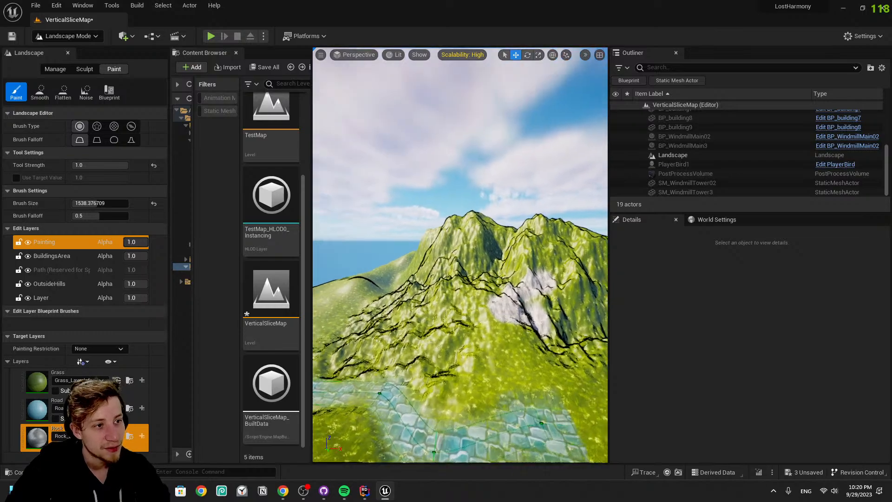
key("a")
right_click_drag(460, 255, 469, 274)
key("w")
key("s")
key("d")
right_click_drag(388, 283, 387, 283)
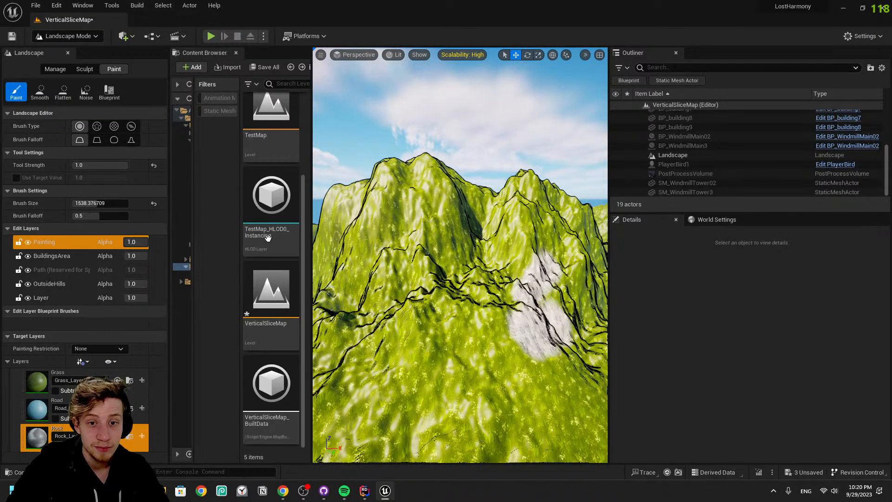
Set the brush size to 8192.0 and paint the Rock layer over the mountain peaks above the road
left_click_drag(106, 205, 165, 204)
mouse_move(416, 209)
left_mouse_down()
mouse_move(418, 228)
mouse_move(530, 245)
mouse_move(523, 263)
left_mouse_up()
key("s")
right_click_drag(523, 263, 523, 264)
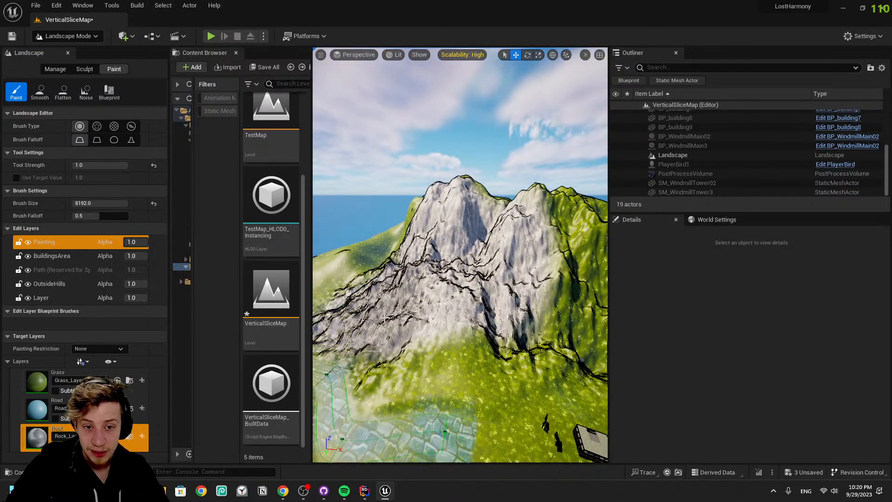
Continue painting the Rock layer across the rest of the mountain, including its summit and far slopes
left_click_drag(537, 281, 525, 280)
key("w")
mouse_move(525, 280)
right_mouse_down()
mouse_move(565, 279)
mouse_move(525, 280)
right_mouse_up()
left_click_drag(525, 281, 535, 279)
key("w")
mouse_move(535, 279)
right_mouse_down()
mouse_move(534, 272)
mouse_move(532, 297)
right_mouse_up()
left_click_drag(535, 279, 337, 209)
key("w")
mouse_move(337, 209)
right_mouse_down()
mouse_move(344, 237)
mouse_move(400, 255)
mouse_move(526, 212)
right_mouse_up()
left_click_drag(523, 216, 526, 213)
key("w")
right_click_drag(410, 254, 440, 279)
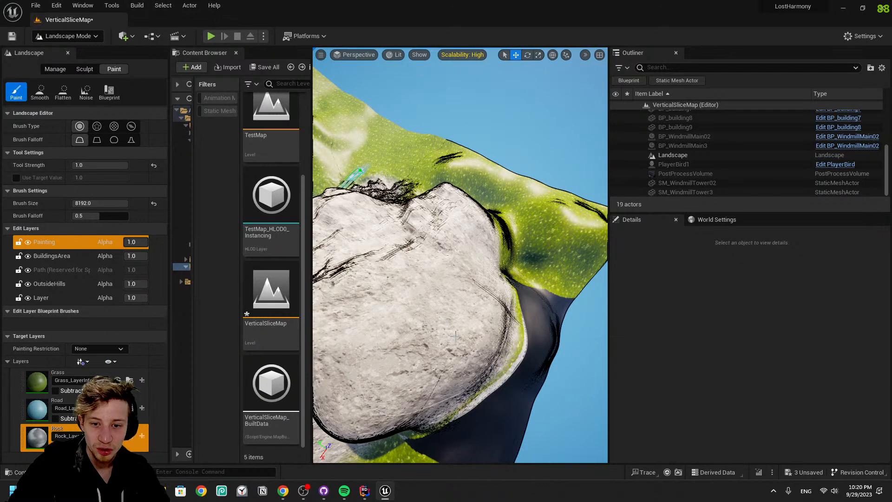
Paint the Rock layer along the outer mountain ridges around the map, keeping the valley floor grassy
right_click_drag(442, 432, 489, 363)
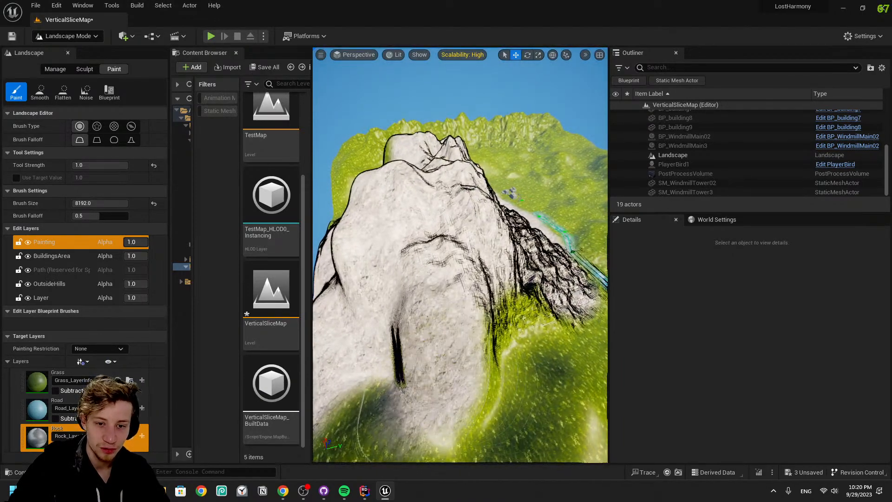
mouse_move(541, 279)
right_mouse_down()
mouse_move(565, 214)
mouse_move(423, 295)
right_mouse_up()
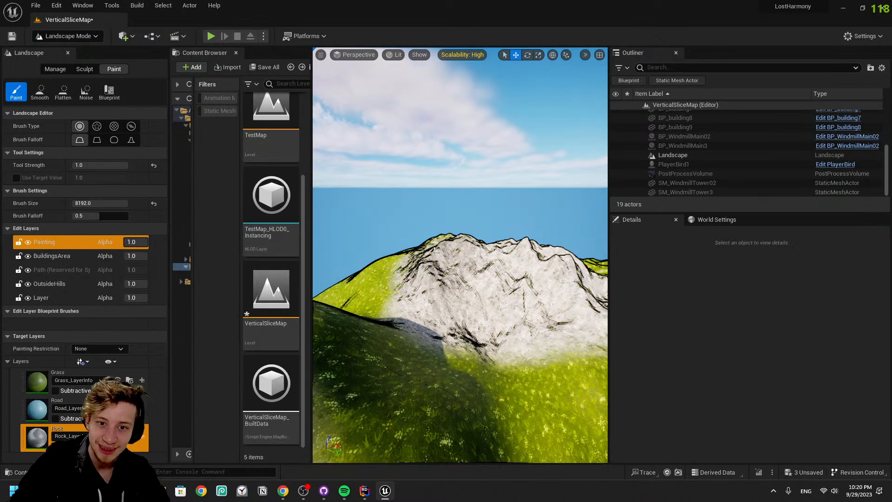
right_click_drag(430, 239, 559, 264)
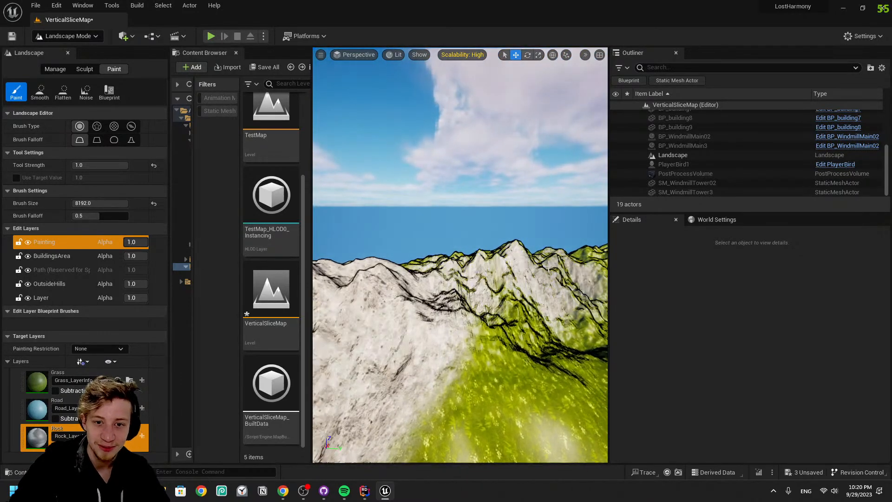
right_click_drag(524, 296, 527, 288)
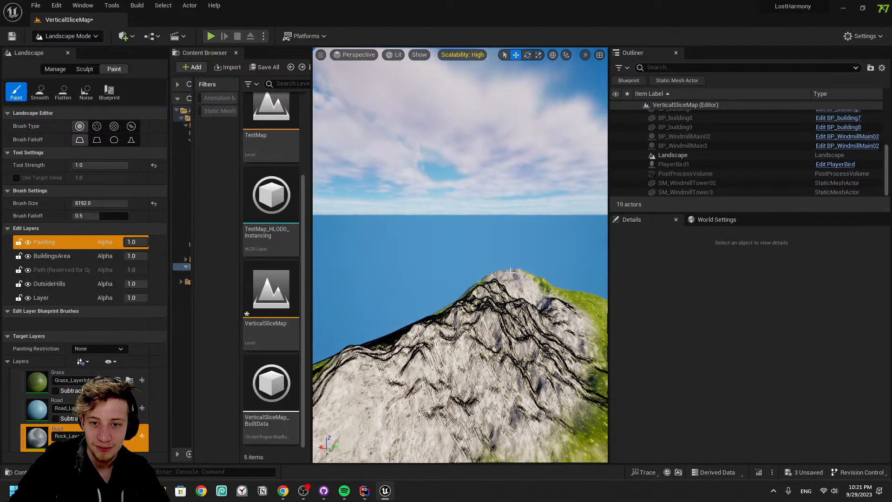
mouse_move(525, 300)
right_mouse_down()
mouse_move(545, 292)
mouse_move(520, 287)
right_mouse_up()
right_click_drag(449, 273, 360, 275)
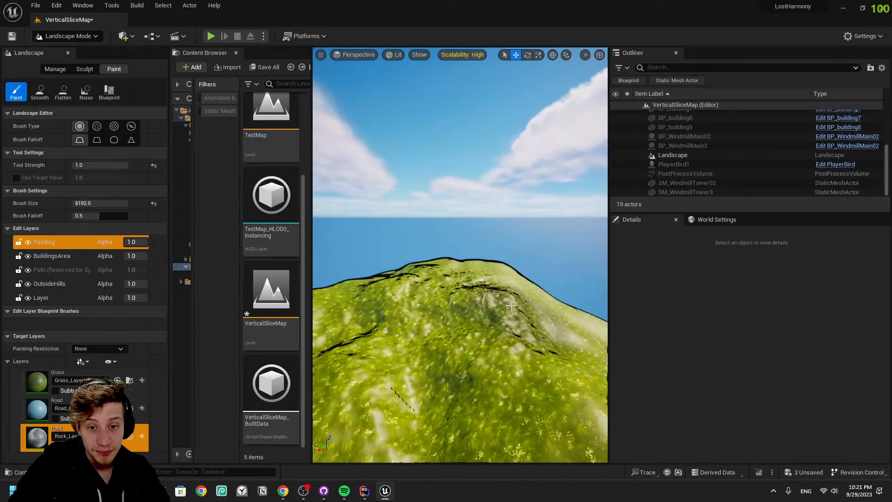
Paint the Rock layer over the remaining hills and the distant mountains beyond the buildings
right_click_drag(395, 316, 288, 308)
right_click_drag(418, 279, 539, 270)
key("w")
mouse_move(459, 260)
right_mouse_down()
mouse_move(431, 295)
mouse_move(417, 284)
mouse_move(427, 310)
mouse_move(449, 299)
mouse_move(389, 293)
mouse_move(499, 294)
right_mouse_up()
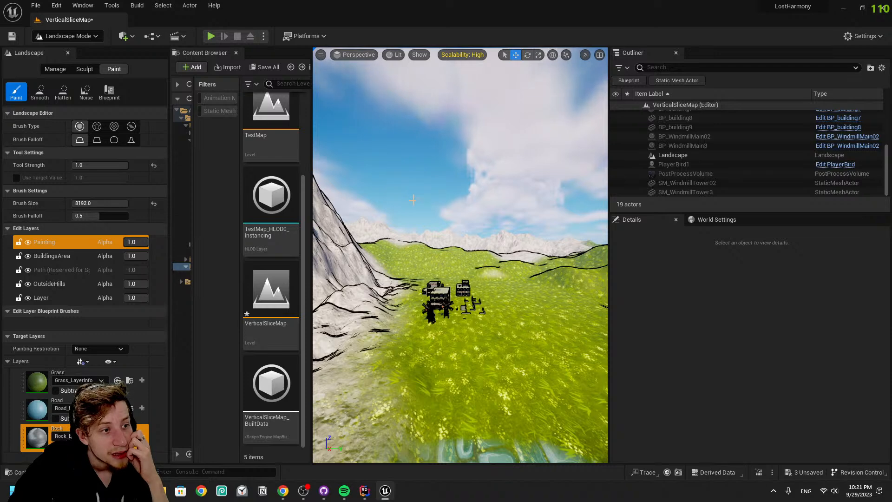
right_click_drag(412, 203, 427, 191)
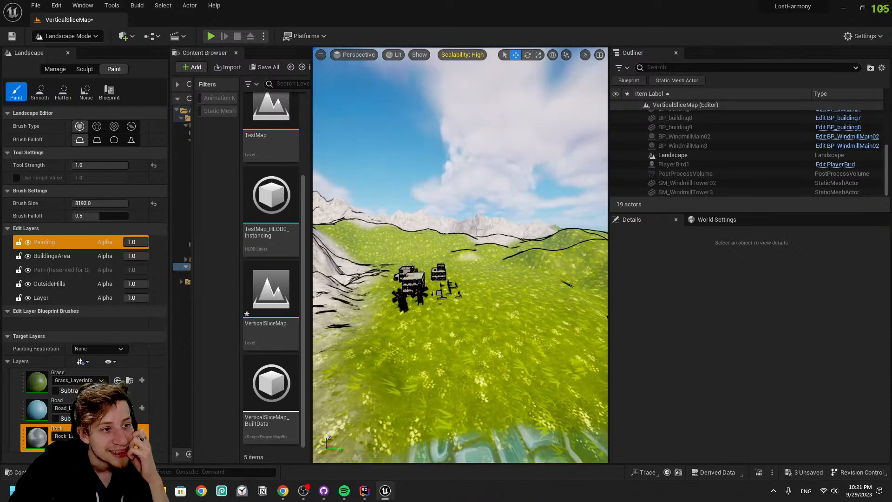
mouse_move(478, 236)
right_mouse_down()
mouse_move(492, 215)
mouse_move(482, 218)
mouse_move(473, 188)
right_mouse_up()
key("w")
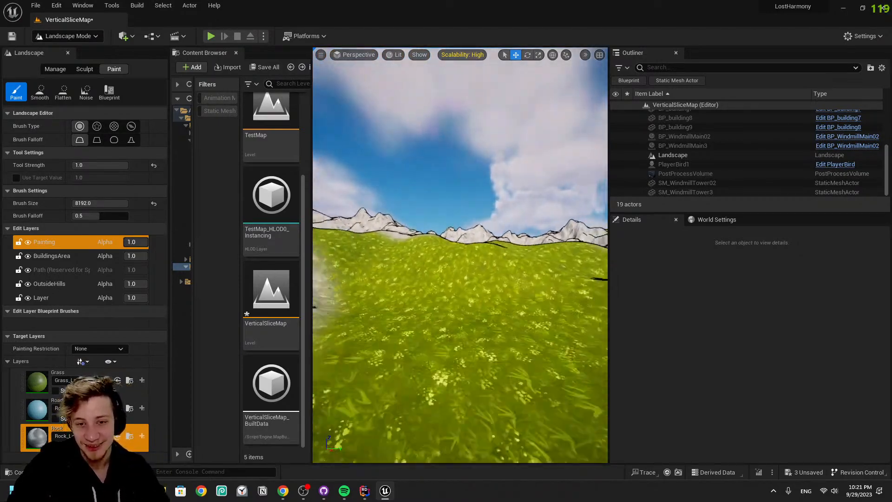
right_click_drag(478, 245, 495, 194)
key("s")
right_click_drag(372, 395, 377, 399)
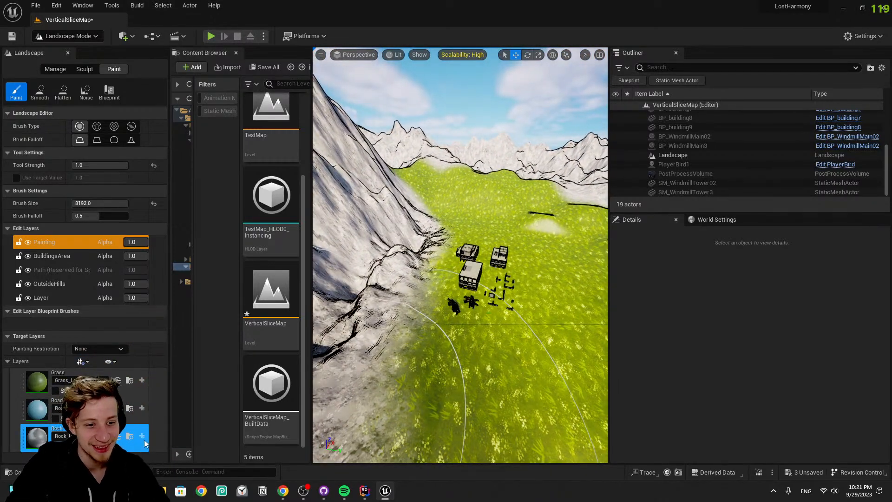
Save the level together with all unsaved assets, including Rock_LayerInfo and the DeadCity master landscape material
left_click(130, 436)
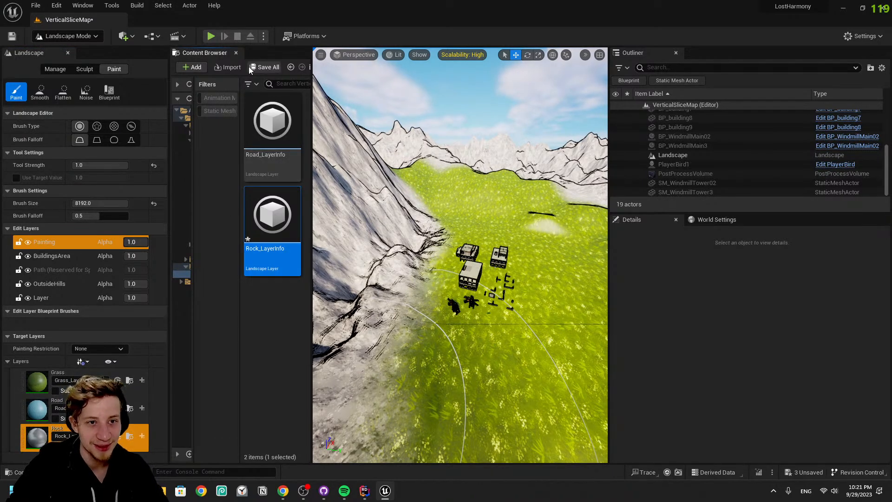
left_click(130, 380)
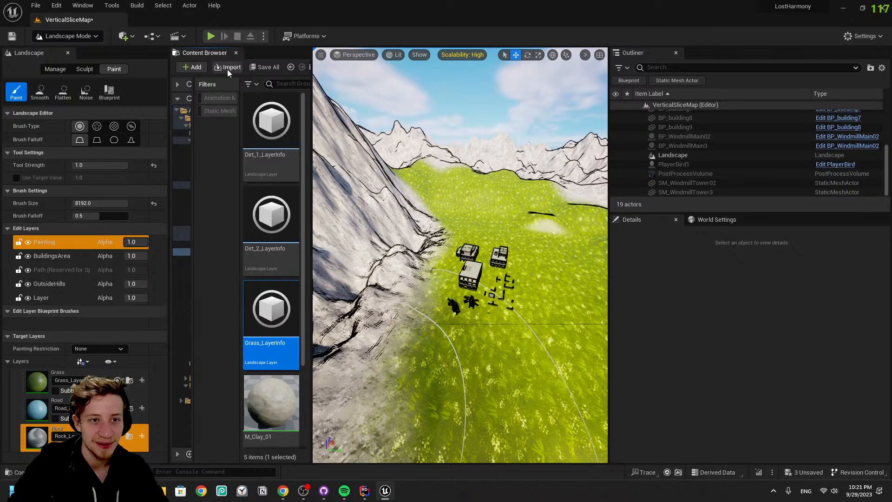
left_click(291, 67)
left_click(272, 302)
key("ctrl+s")
left_click(267, 67)
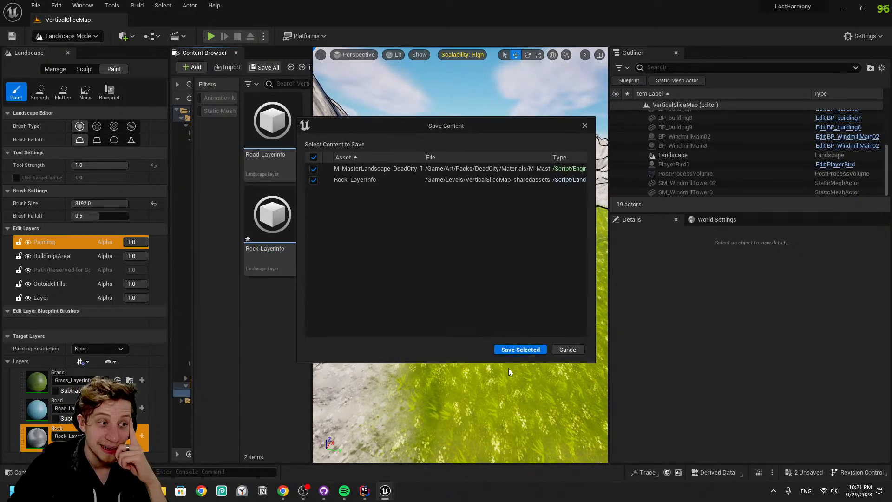
left_click(520, 352)
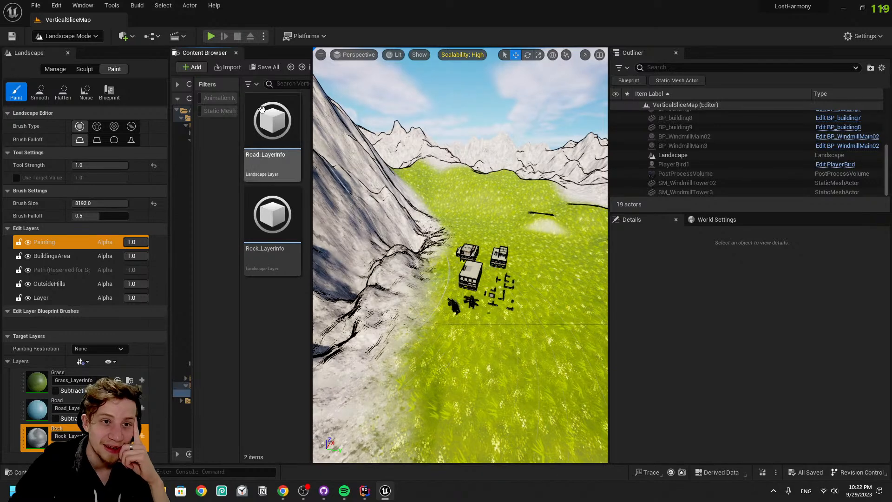
Locate the Road layer's Road_LayerInfo asset in the content folders and return to the Levels folder
left_click(290, 67)
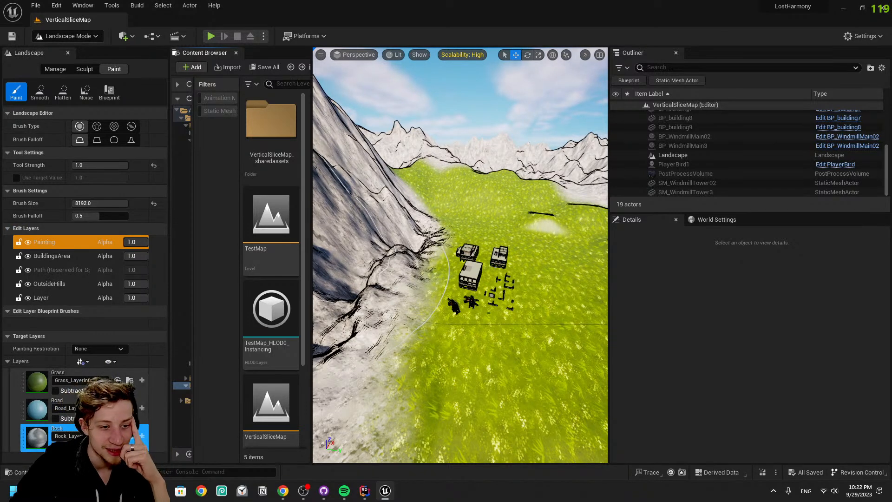
left_click(125, 411)
left_click(130, 409)
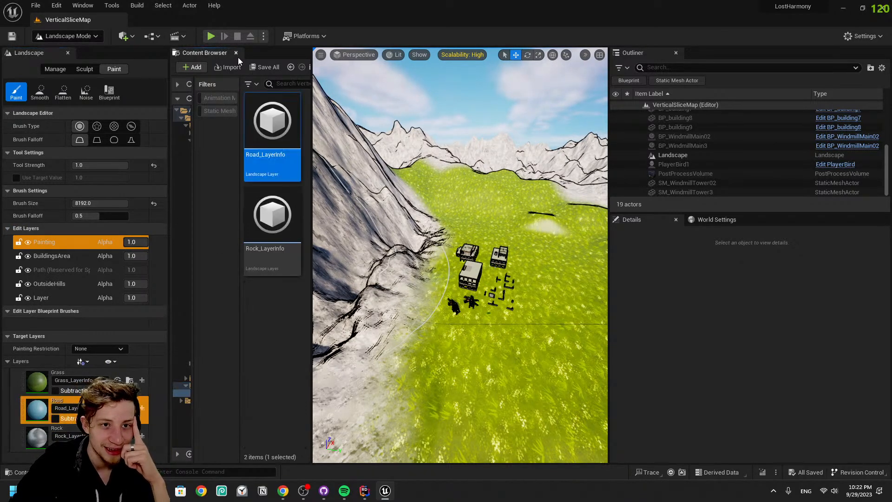
left_click(291, 67)
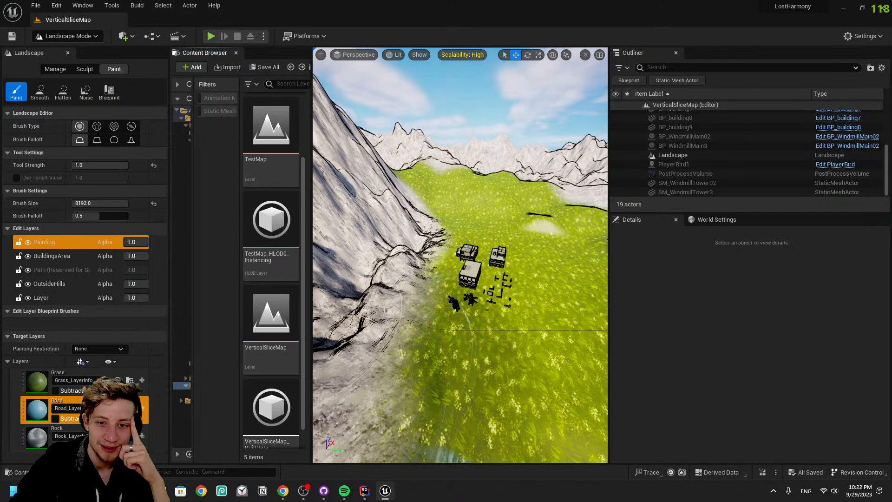
Switch to Selection Mode, select the landscape and show its Landscape Material setting
left_click(62, 34)
left_click(65, 52)
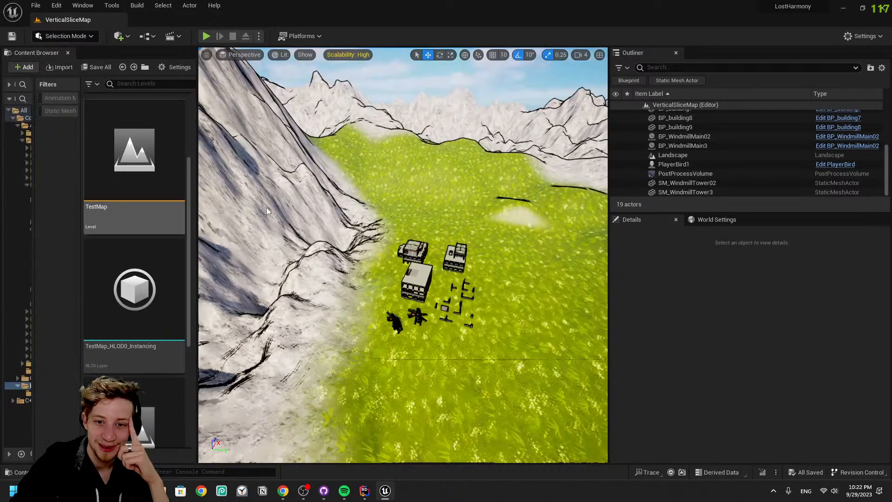
left_click(412, 278)
left_click(322, 299)
scroll(724, 380, "down", 6)
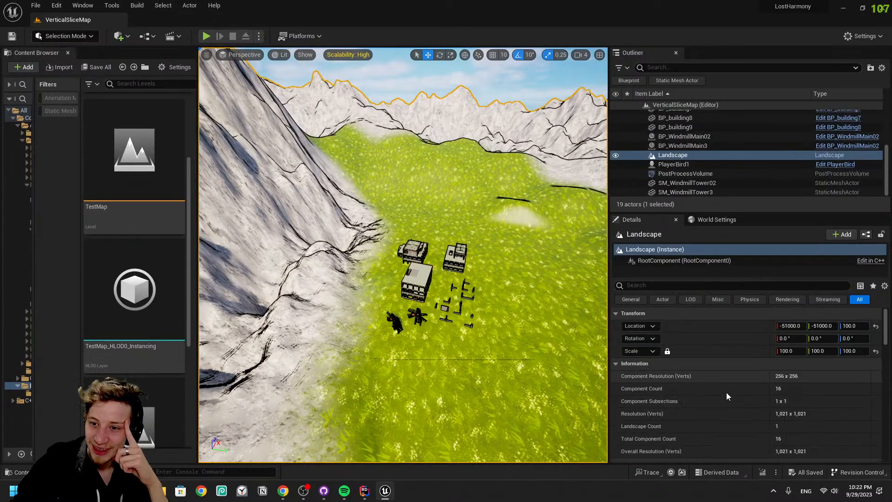
Examine how the rock, grass and stone road textures look and blend from several viewpoints along the valley
right_click_drag(396, 277, 781, 372)
key("w")
key("s")
right_click_drag(403, 255, 395, 149)
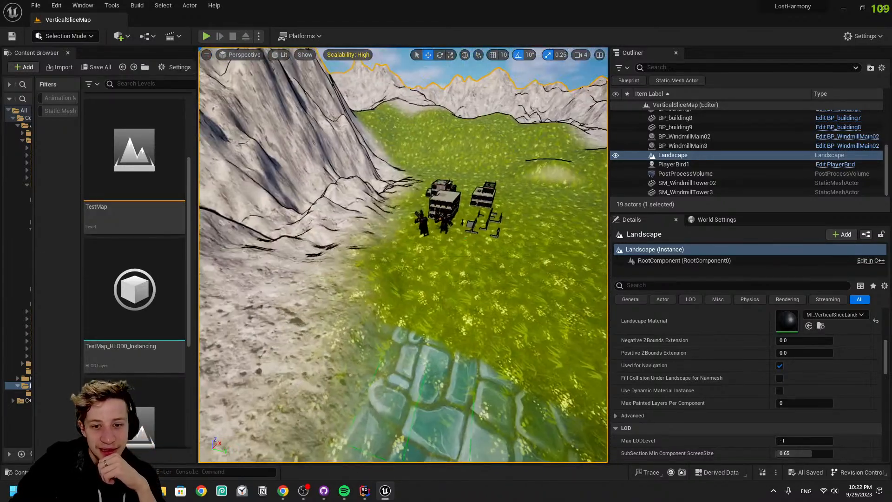
right_click_drag(403, 255, 423, 201)
key("w")
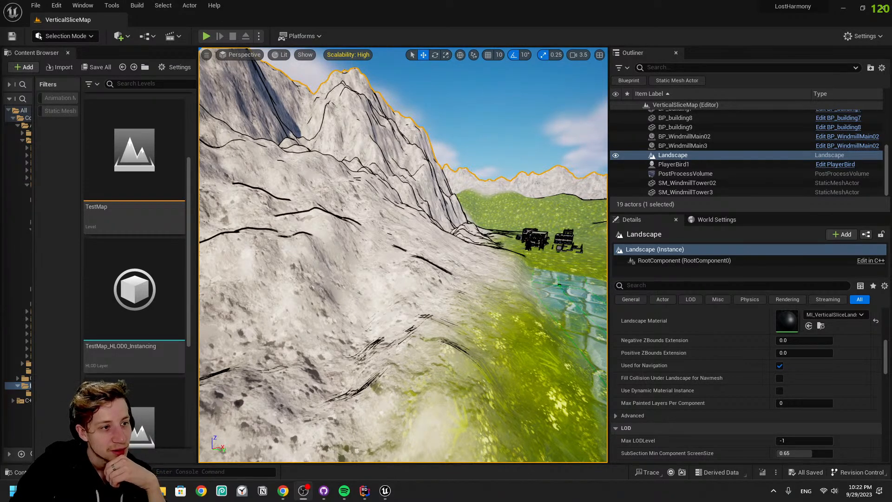
right_click_drag(427, 245, 483, 257)
right_click_drag(347, 284, 357, 312)
Open the MI_VerticalSliceLandscape material instance and enable the override for its Rock_Base texture
left_click(65, 36)
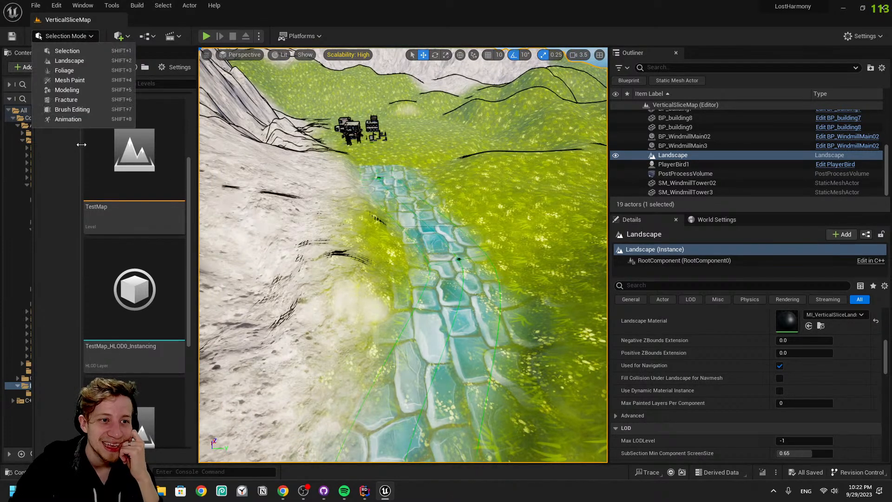
scroll(176, 342, "down", 3)
left_click(171, 323)
scroll(149, 233, "up", 3)
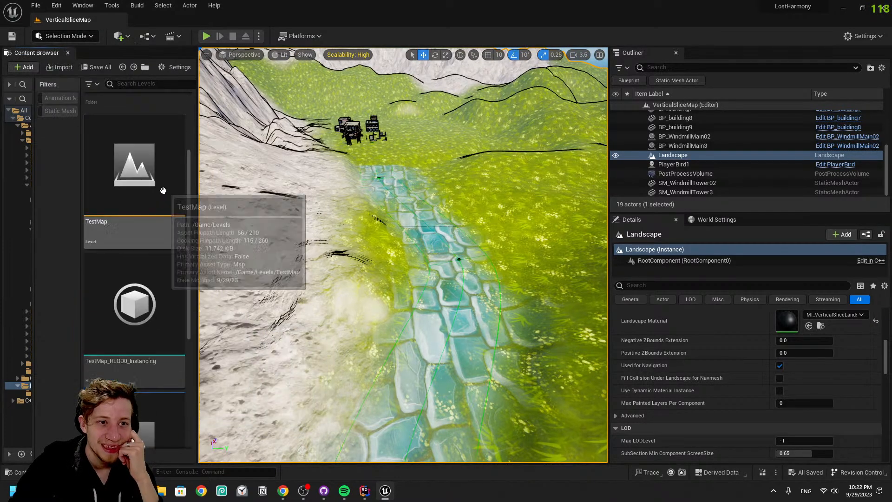
scroll(164, 191, "up", 2)
left_click(122, 67)
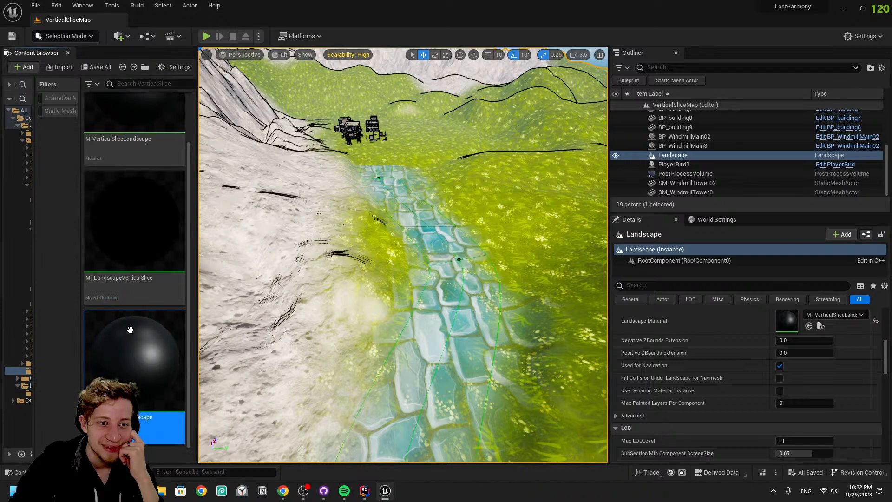
double_click(125, 274)
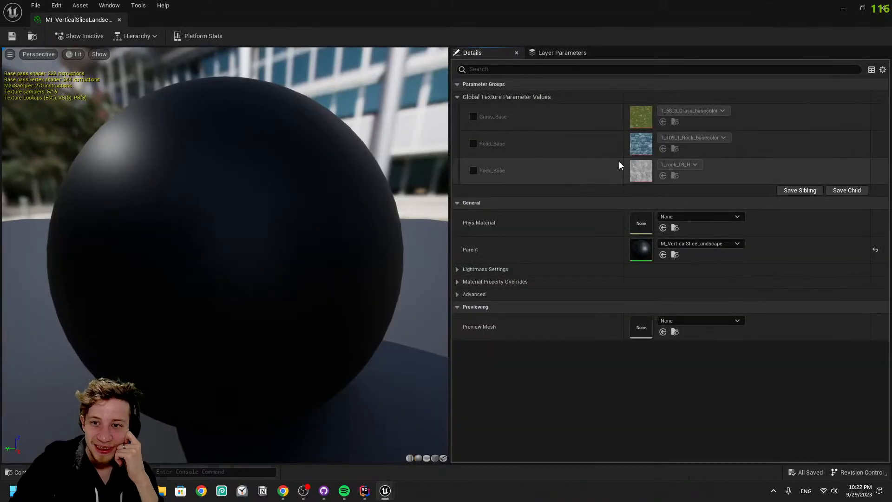
left_click(473, 170)
Place the material instance window beside the level editor and widen the Content Browser and its folder tree
left_click_drag(372, 7, 891, 260)
left_click(176, 93)
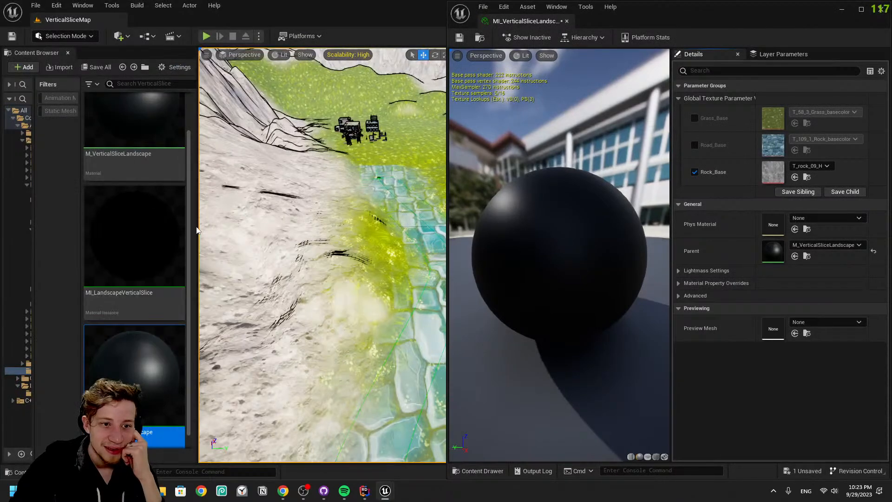
left_click_drag(199, 226, 287, 223)
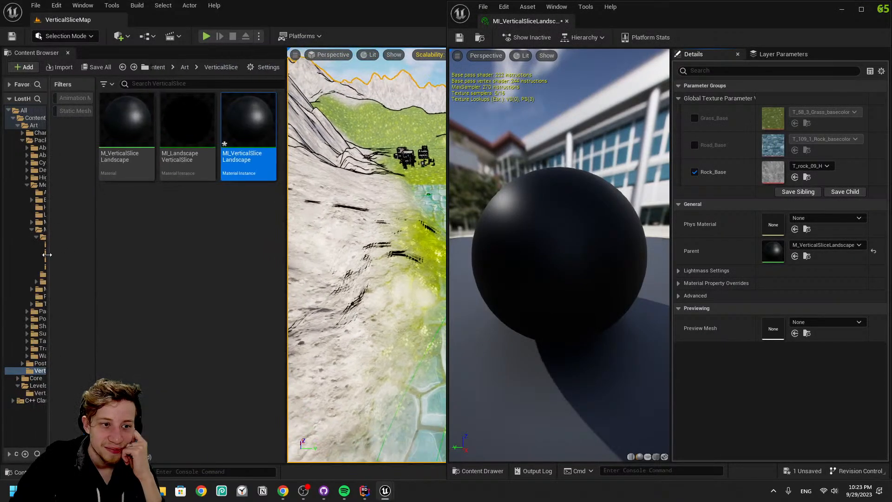
left_click_drag(50, 255, 122, 247)
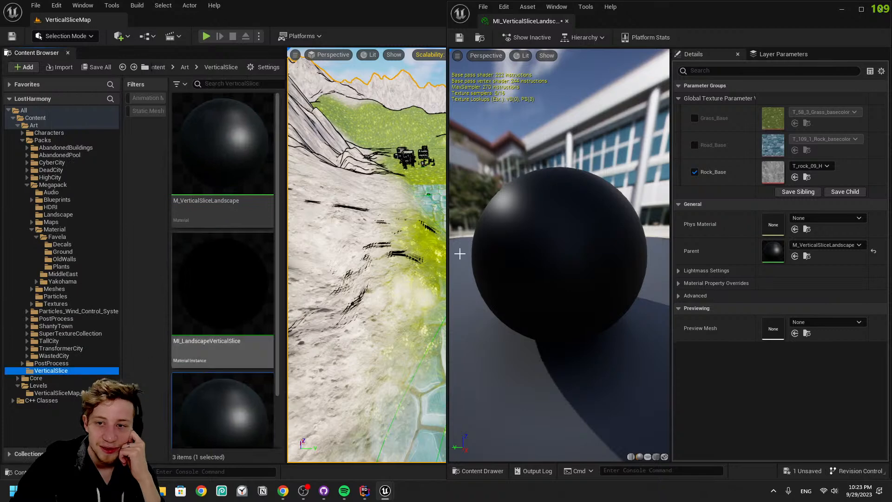
Browse the Megapack's Meshes and Landscape folders in the Content Browser
right_click_drag(388, 276, 520, 232)
left_click(54, 289)
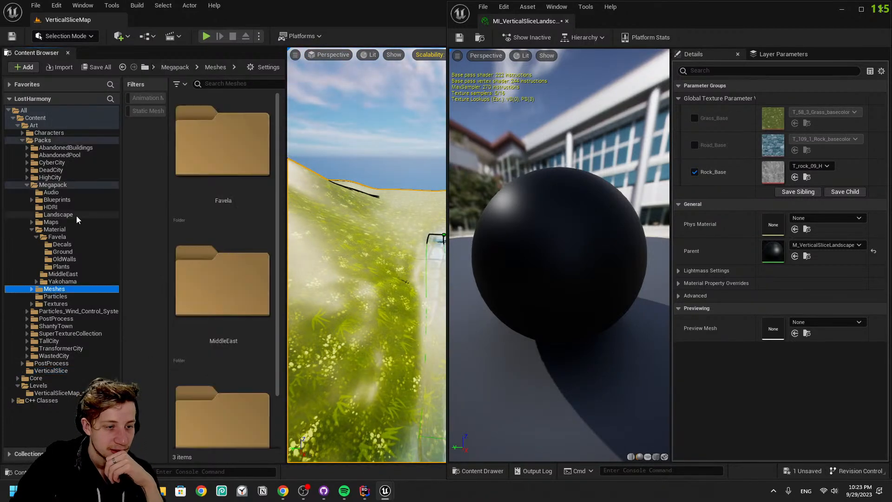
left_click(58, 215)
Open the parent material M_VerticalSliceLandscape and add a Multiply node fed by the Landscape Coords output
double_click(773, 251)
right_click_drag(675, 201, 873, 276)
scroll(674, 283, "down", 2)
right_click_drag(613, 285, 710, 284)
scroll(650, 281, "up", 1)
left_click_drag(679, 265, 623, 179)
right_click_drag(623, 179, 664, 234)
left_click_drag(664, 235, 713, 190)
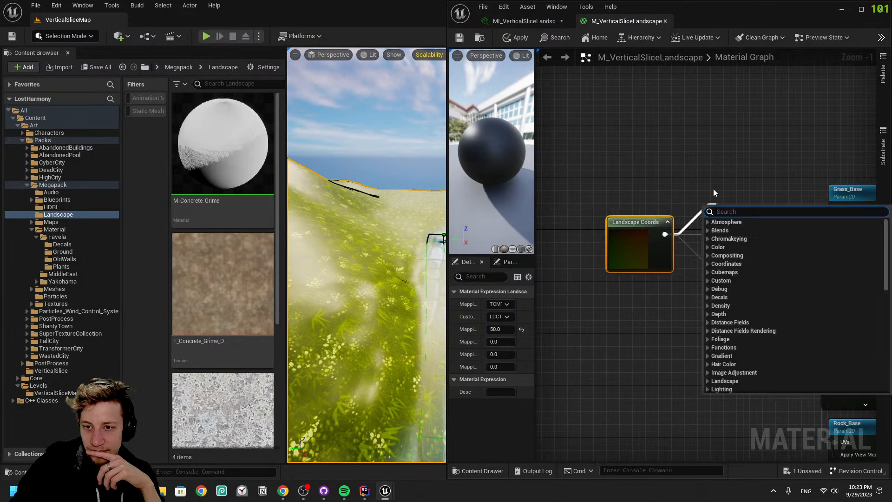
type("multiply")
key("Return")
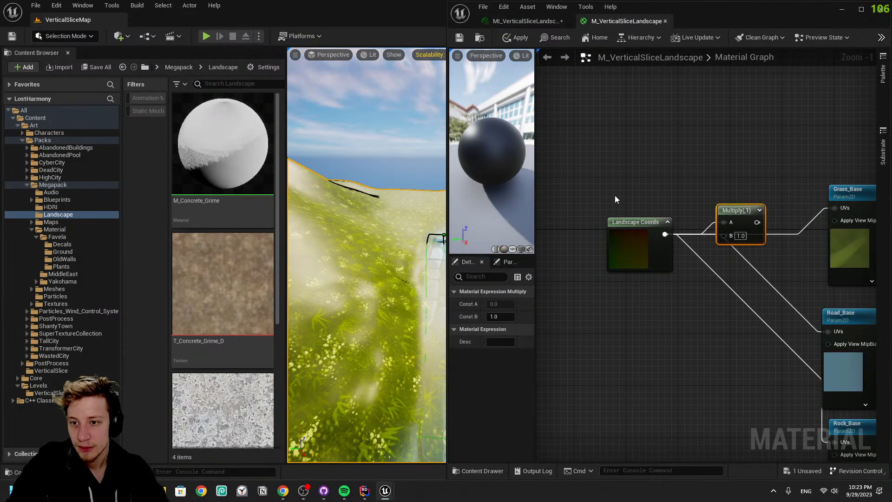
Promote the Multiply node's input to a parameter named GrassScale with default value 1 and place it above the wires
right_click(723, 239)
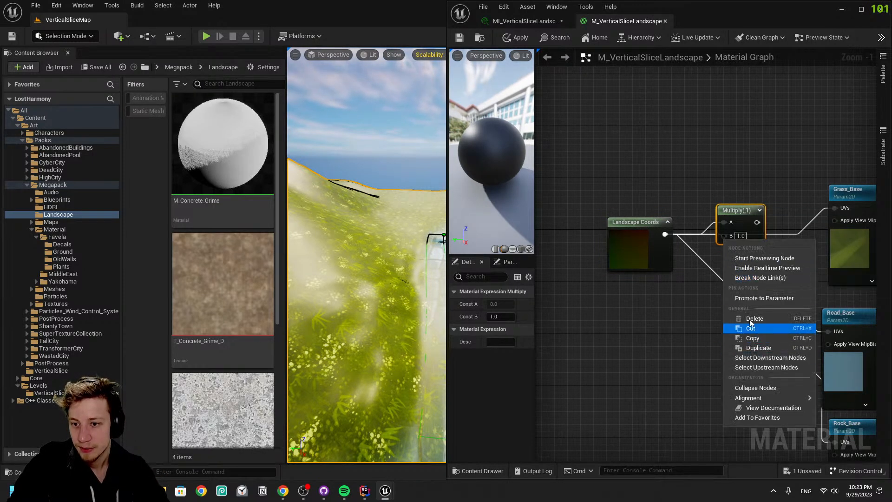
left_click(781, 299)
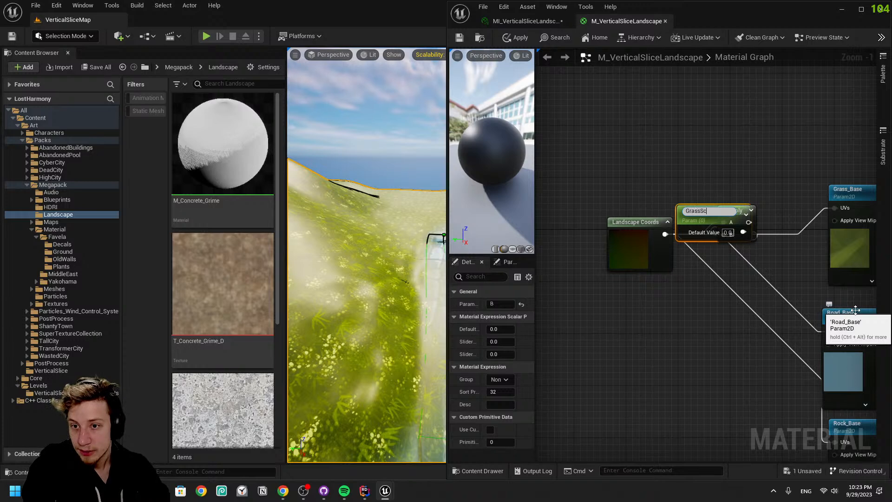
key("Return")
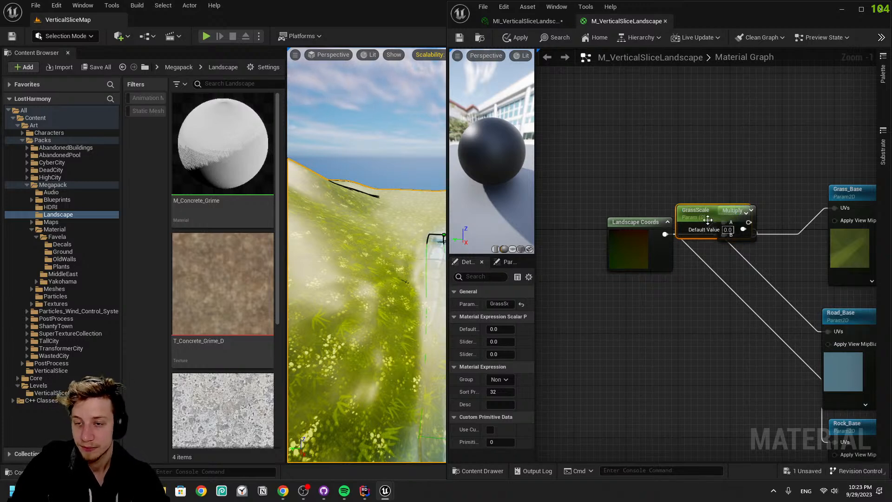
left_click_drag(716, 223, 679, 182)
left_click(690, 189)
type("1")
key("Return")
Connect the Multiply node's output to the UVs of the Grass_Base texture
left_click_drag(739, 223, 797, 204)
left_click(673, 170)
right_click_drag(623, 296, 534, 273)
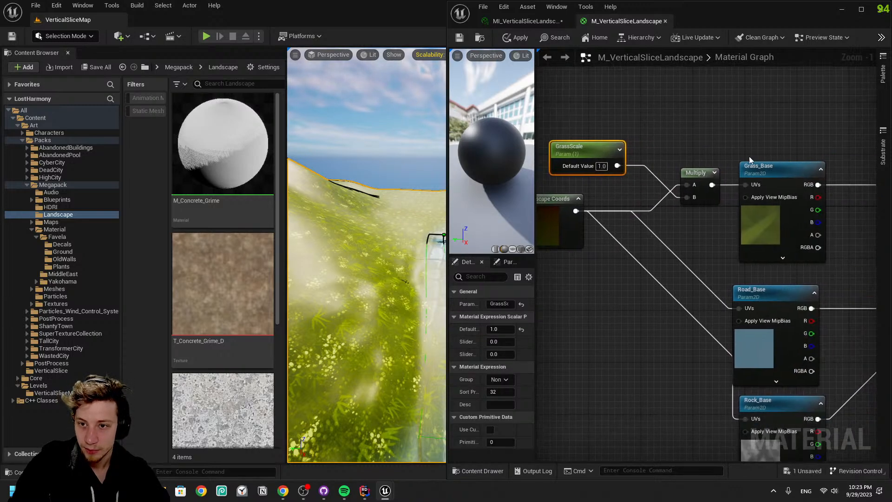
Assign the GrassScale and Grass_Base parameters to a group named Grass and apply the material
left_click(742, 174)
left_click_drag(579, 153, 578, 155, "shift")
left_click(620, 110)
left_click(579, 164)
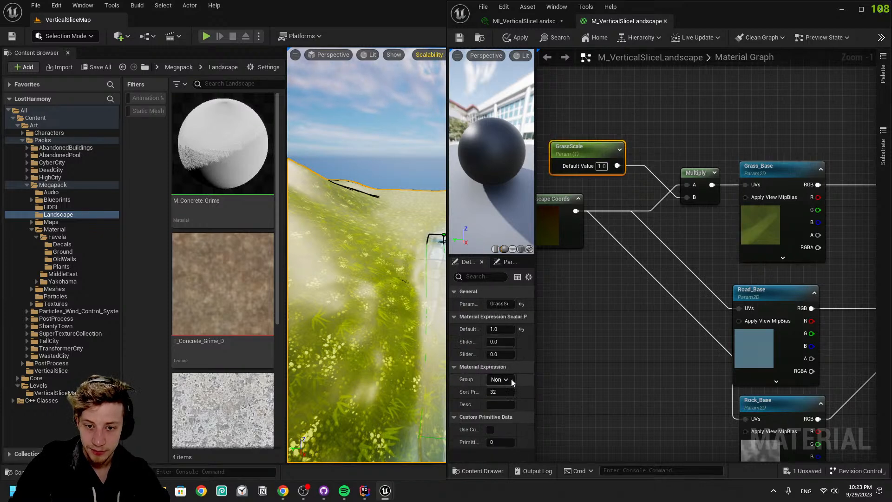
left_click_drag(535, 373, 599, 375)
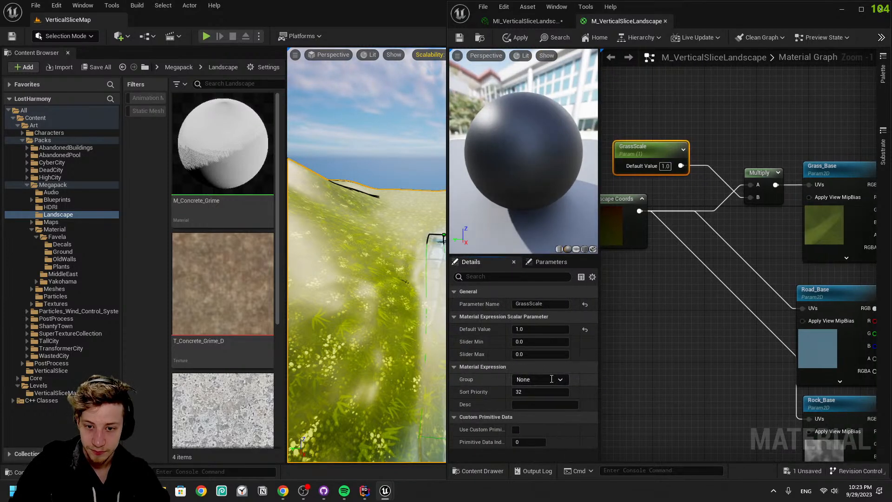
type("Grass")
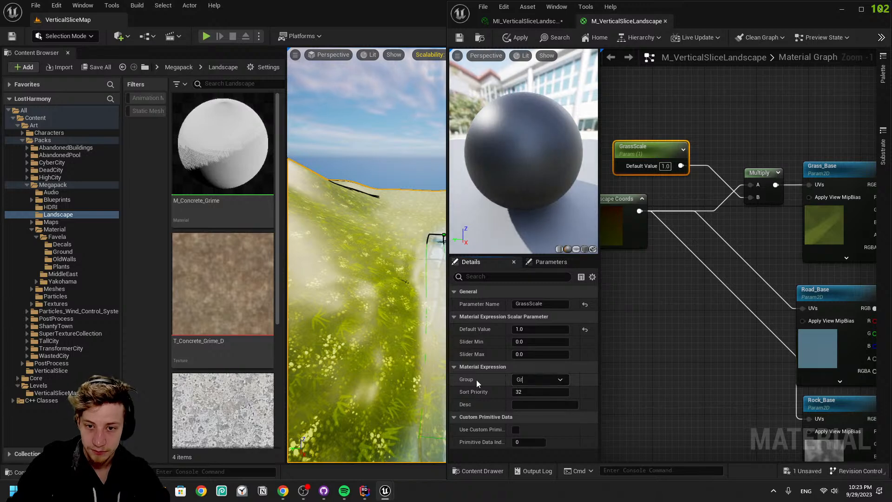
left_click(835, 166)
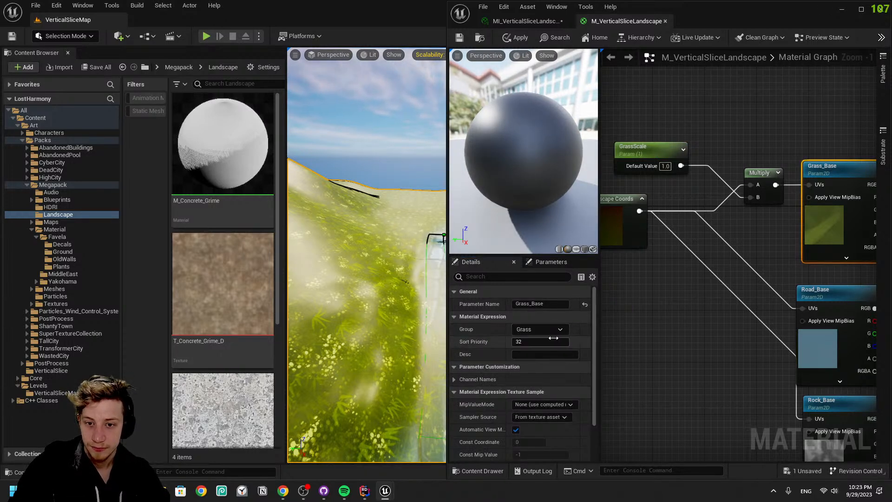
left_click(514, 37)
Copy the GrassScale parameter with its Multiply node and paste them beside the Road_Base texture node
right_click_drag(695, 221, 763, 217)
left_click(718, 152)
right_click_drag(758, 180, 658, 191)
left_click_drag(720, 148, 659, 191)
key("ctrl+c")
right_click_drag(634, 328, 686, 250)
key("ctrl+v")
Rename the pasted parameter RoadScale and wire its Multiply node between Landscape Coords and Road_Base's UVs
left_click(669, 255)
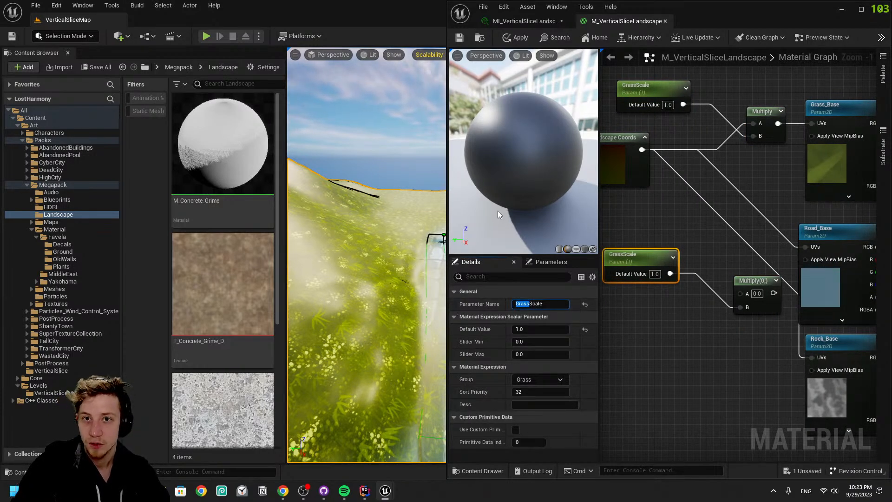
type("oad")
key("Return")
left_click_drag(746, 294, 643, 149)
left_click_drag(761, 282, 807, 247)
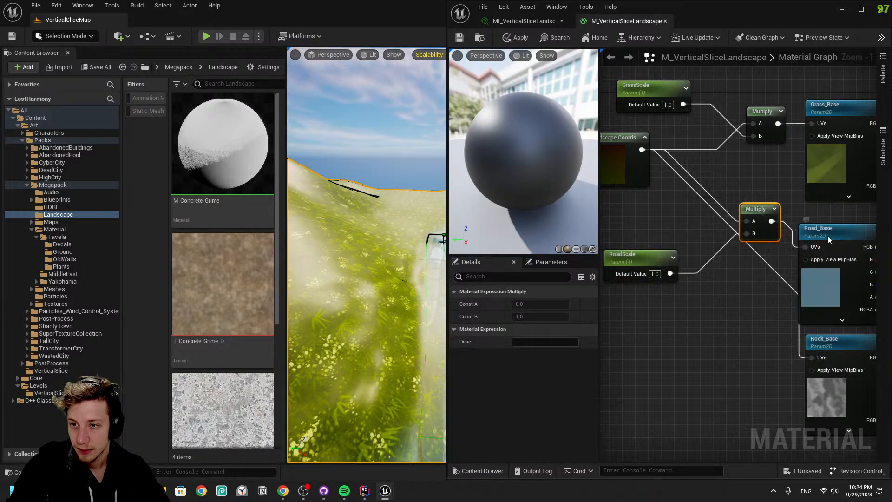
Assign the Road_Base and RoadScale parameters to a group named Road
left_click(827, 236)
left_click(542, 327)
type("Road")
key("Return")
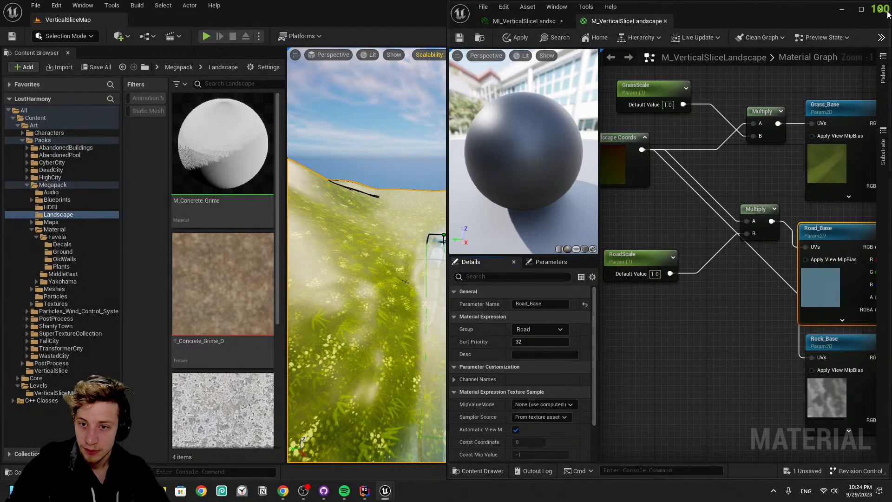
left_click(637, 256)
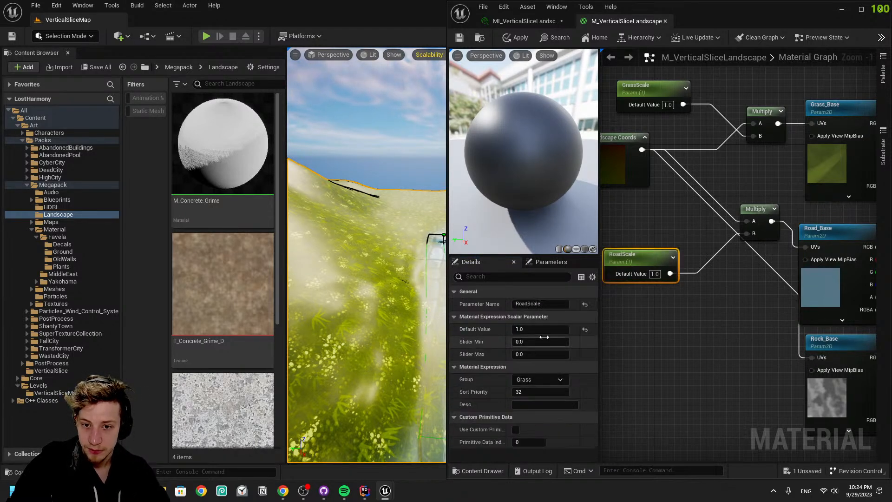
left_click(563, 385)
left_click(533, 403)
left_click_drag(672, 232, 672, 234)
Duplicate the RoadScale parameter together with its Multiply node
right_click_drag(729, 327, 767, 247)
left_click_drag(791, 221, 661, 139)
left_click(678, 179)
left_click_drag(793, 198, 664, 144)
key("ctrl+d")
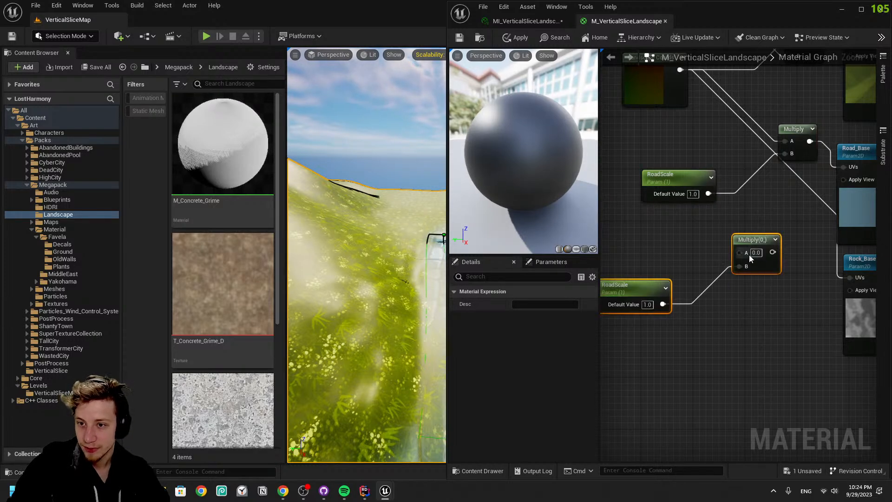
Wire the duplicated Multiply node between Landscape Coords and the UVs of the Rock_Base texture
left_click_drag(792, 271, 860, 280)
right_click_drag(721, 266, 614, 257)
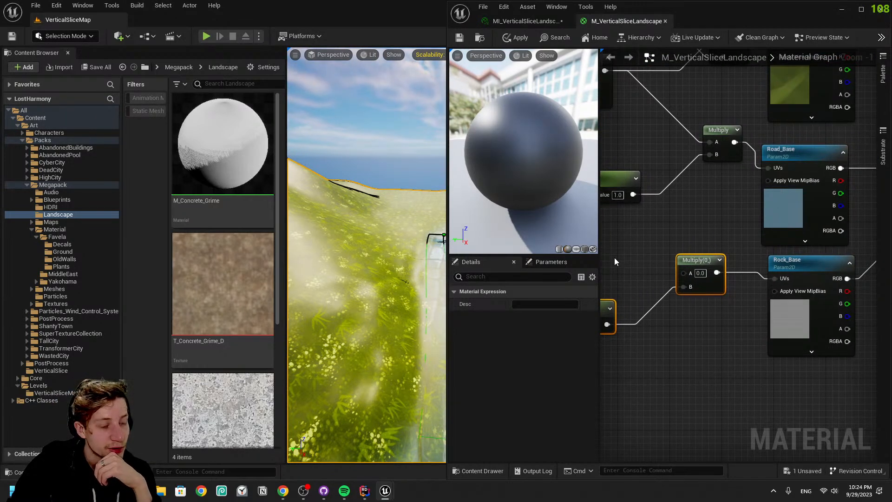
right_click_drag(614, 257, 623, 282)
left_click_drag(685, 308, 665, 108)
right_click_drag(728, 386, 820, 333)
Position the duplicated scale parameter node close beside the Multiply node that feeds Rock_Base
left_click_drag(737, 372, 739, 307)
right_click_drag(739, 307, 599, 276)
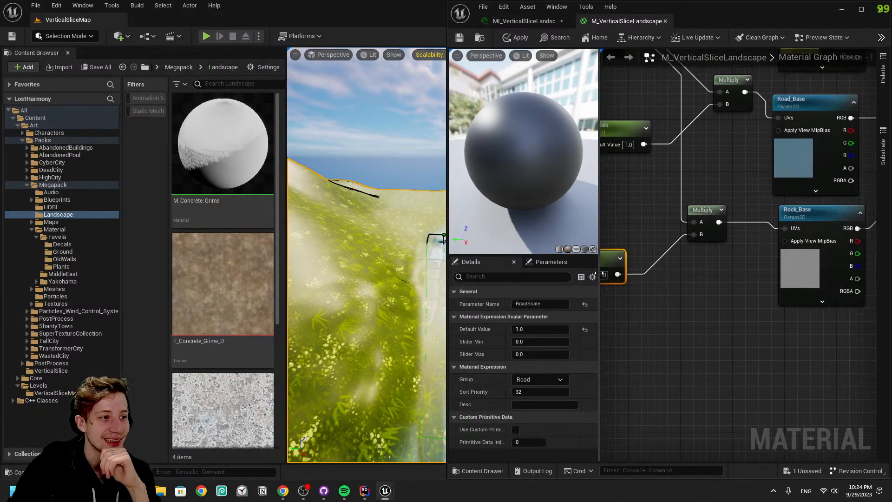
left_click(696, 313)
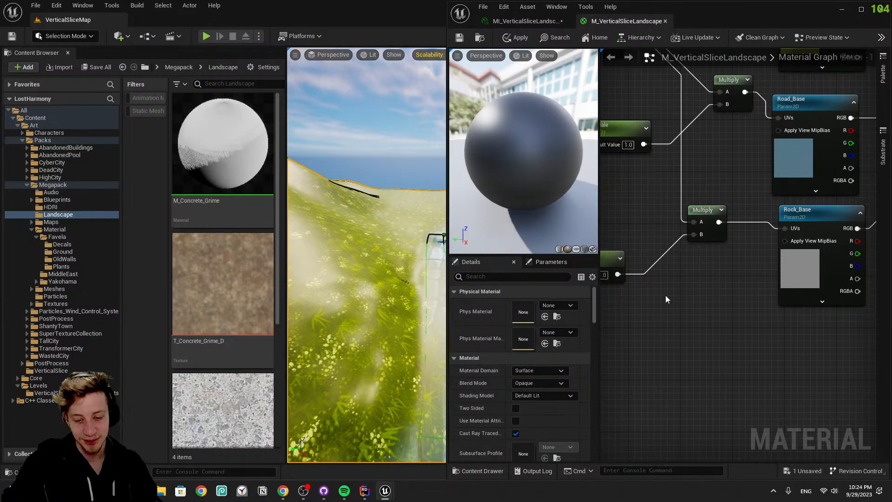
right_click_drag(615, 290, 731, 282)
left_click_drag(687, 253, 712, 234)
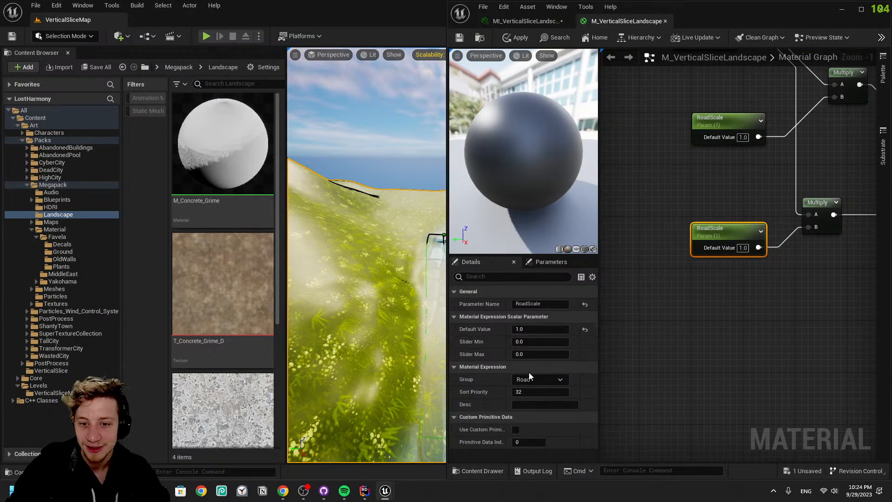
left_click(561, 379)
right_click_drag(773, 354, 727, 377)
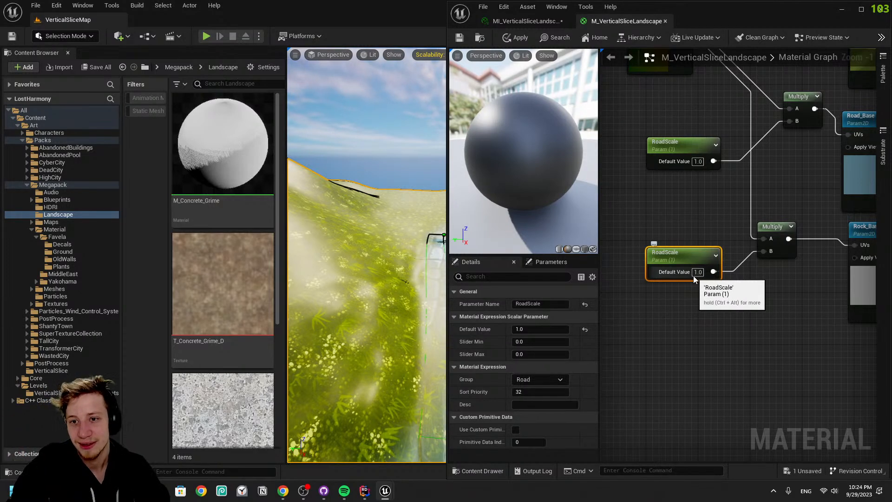
right_click_drag(756, 163, 656, 241)
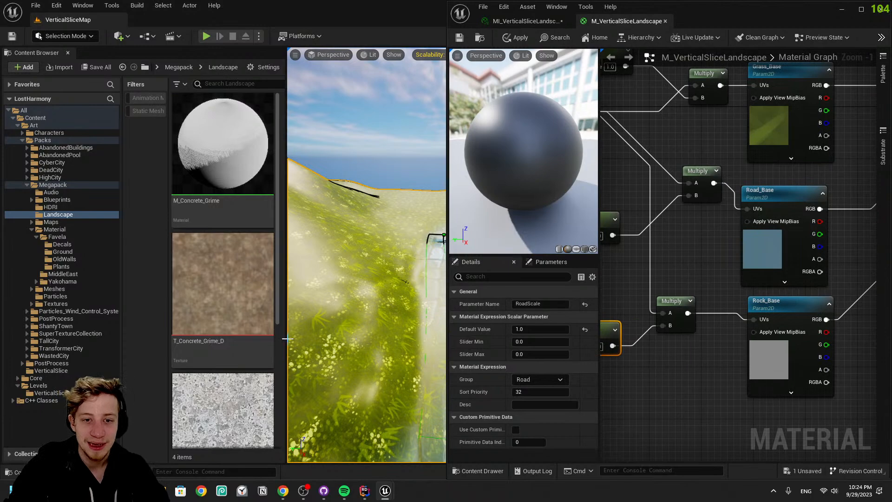
mouse_move(394, 329)
right_mouse_down()
mouse_move(484, 371)
mouse_move(441, 311)
mouse_move(592, 310)
mouse_move(530, 302)
mouse_move(525, 288)
mouse_move(391, 331)
right_mouse_up()
right_click_drag(681, 414, 811, 387)
left_click_drag(783, 390, 756, 350)
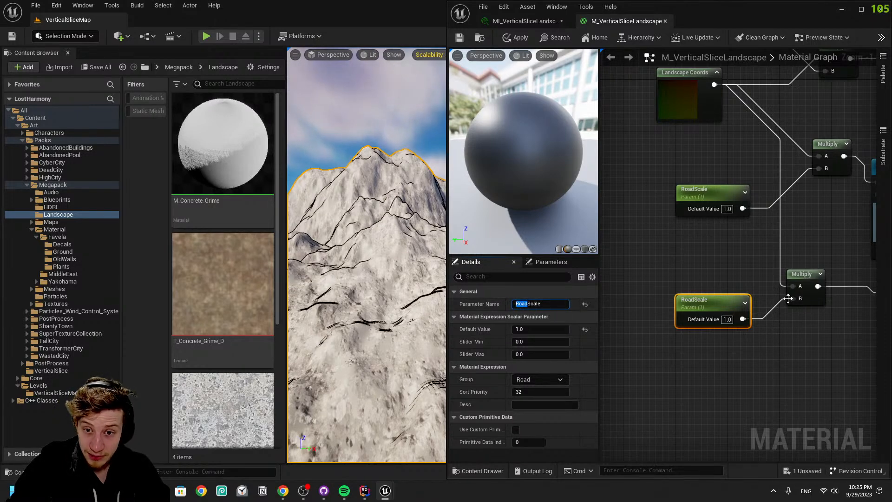
right_click_drag(772, 352, 741, 322)
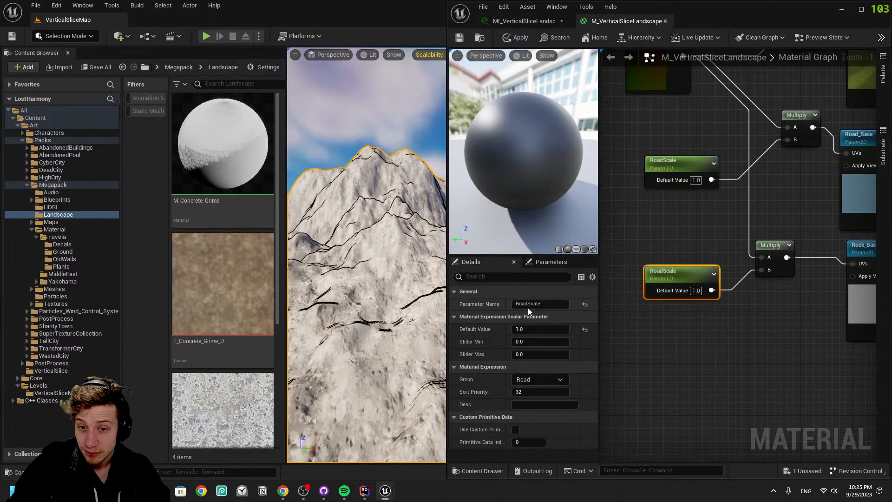
left_click_drag(529, 304, 453, 310)
type("Road")
key("Return")
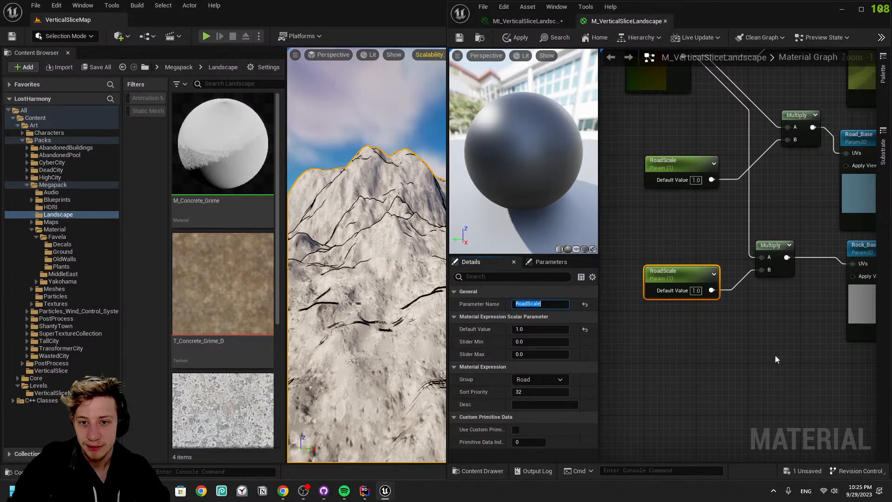
Line up the Multiply node feeding Rock_Base with its scale parameter node
right_click_drag(780, 354, 677, 331)
left_click(697, 242)
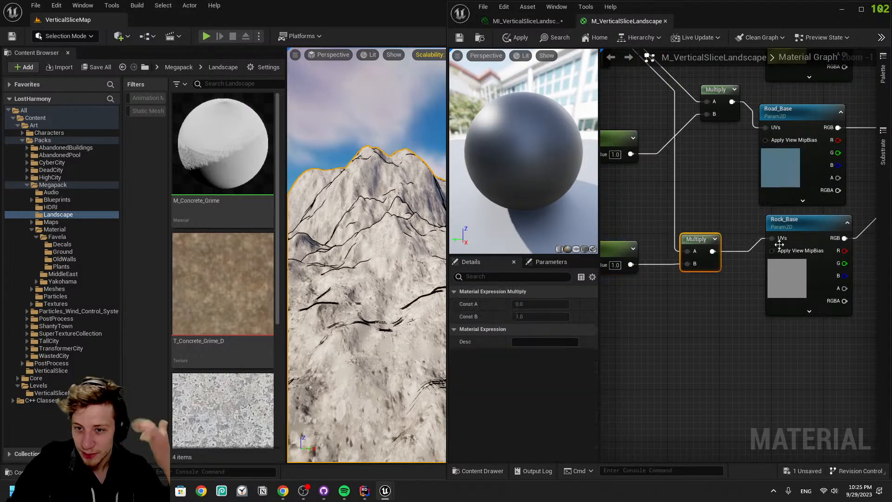
left_click(785, 234)
right_click_drag(721, 298, 839, 306)
Rename the duplicated scale parameter RockScale and assign it to a group named Rock
left_click(715, 253)
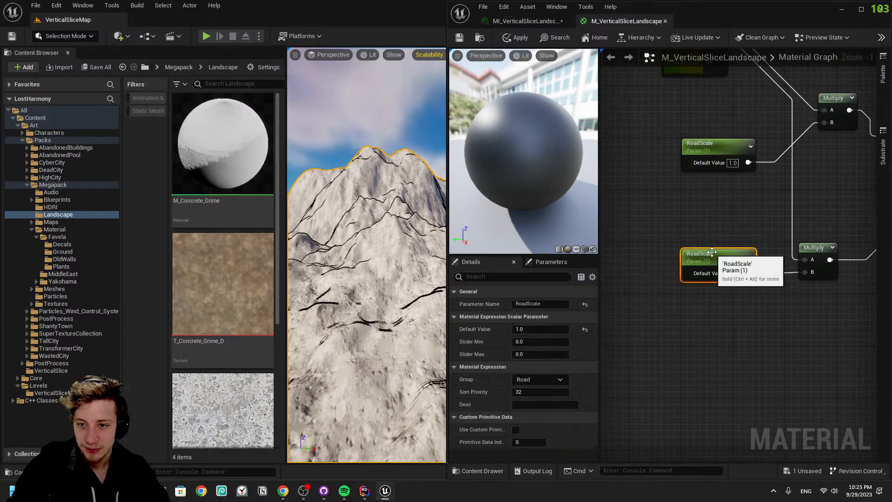
double_click(524, 306)
type("Rock")
key("Return")
left_click(557, 379)
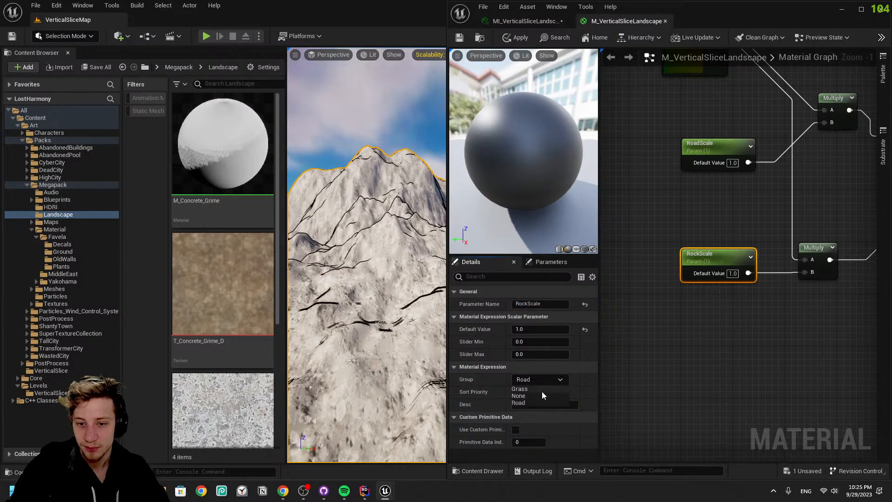
left_click(543, 383)
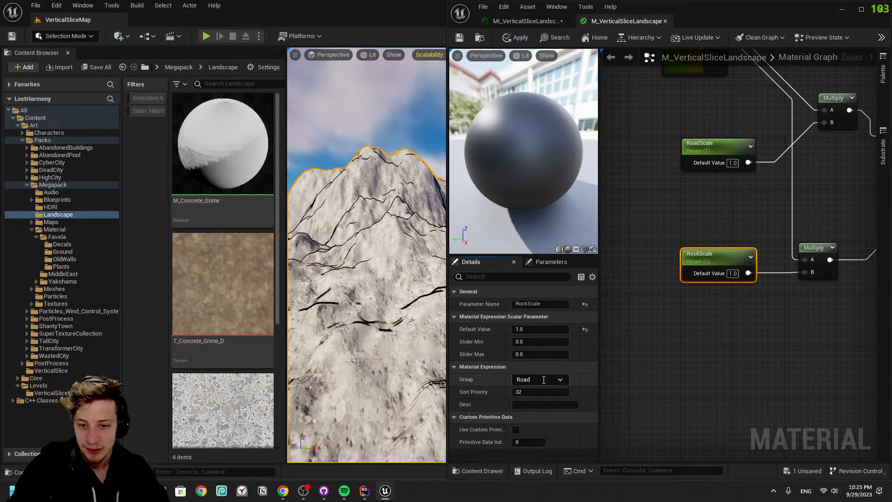
double_click(544, 380)
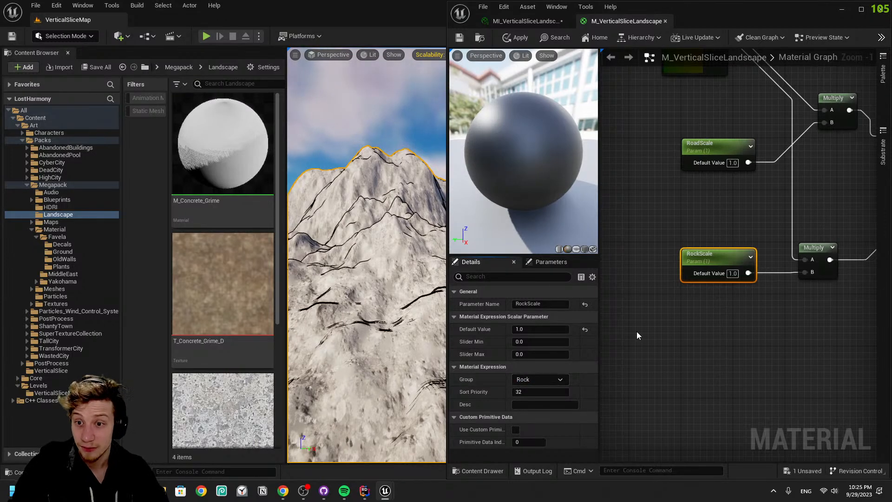
Select the Rock_Base texture parameter and show its properties
right_click_drag(820, 314, 608, 327)
left_click(700, 264)
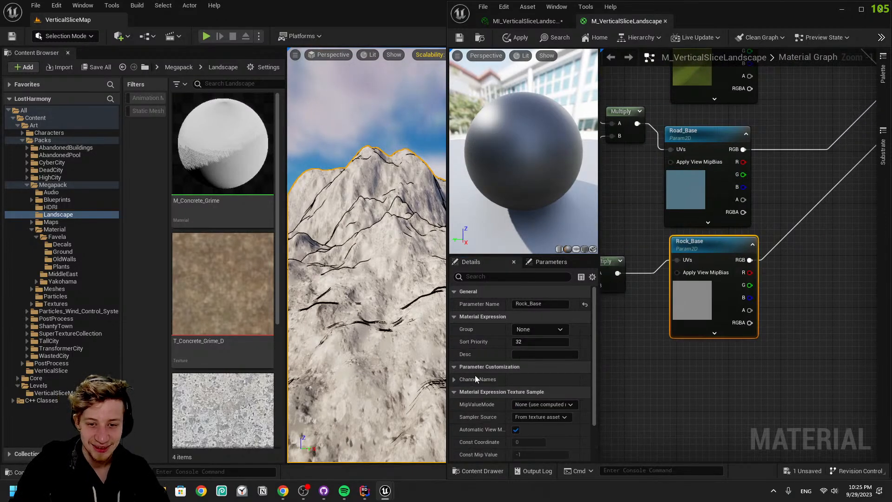
right_click_drag(821, 252, 793, 359)
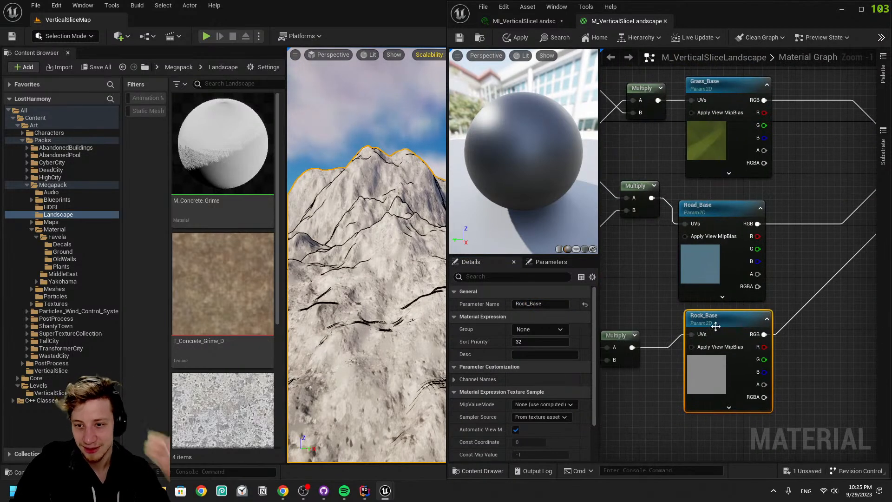
right_click_drag(717, 327, 794, 343)
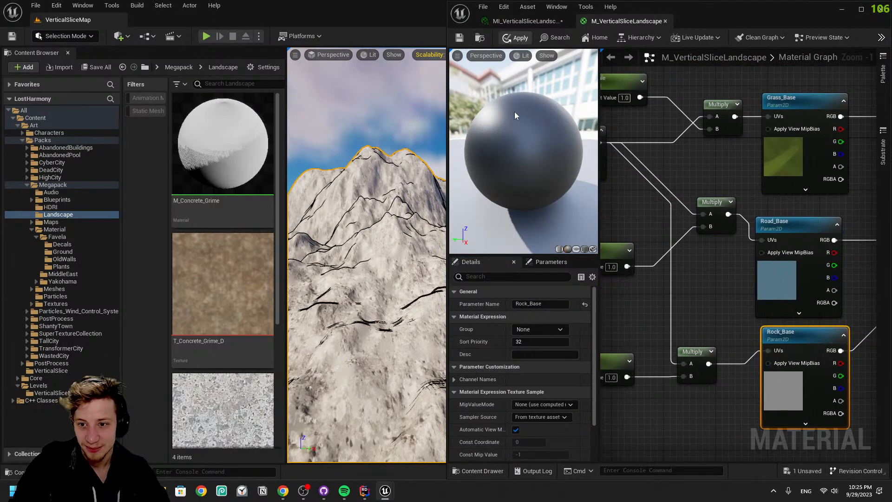
Apply the M_VerticalSliceLandscape changes, view the landscape around the buildings and save the material
right_click_drag(729, 364, 829, 341)
key("w")
mouse_move(367, 255)
right_mouse_down()
mouse_move(400, 246)
mouse_move(369, 245)
mouse_move(378, 246)
right_mouse_up()
key("w")
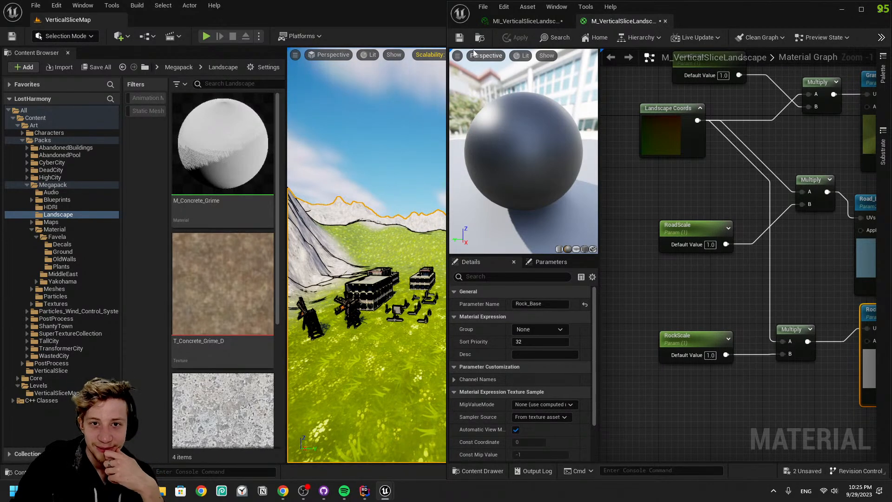
left_click(458, 37)
right_click_drag(800, 347, 675, 274)
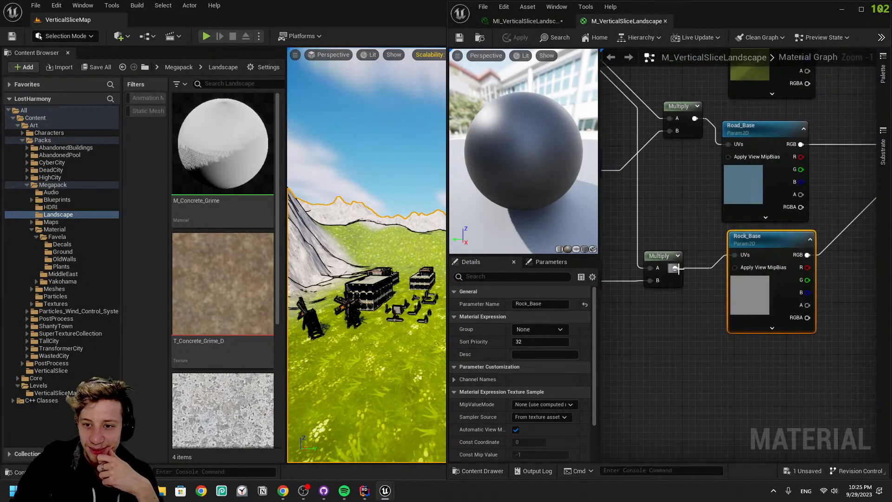
Move the Rock_Base, RockScale and connected Multiply nodes so that they line up in one row
left_click_drag(765, 250, 759, 269)
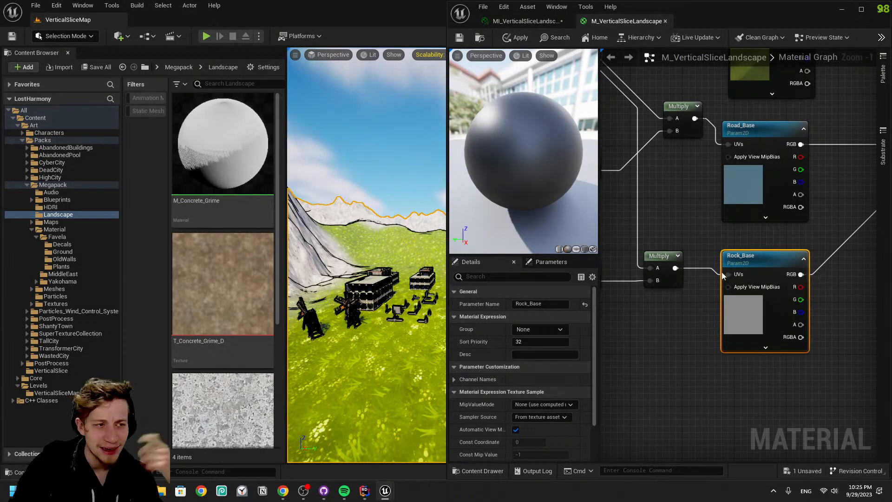
right_click_drag(640, 331, 794, 314)
left_click(742, 256)
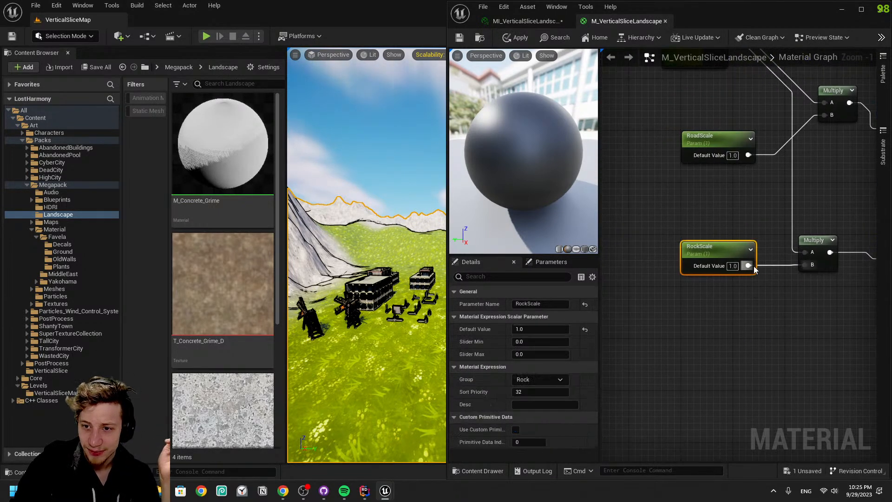
left_click_drag(738, 259, 738, 298)
left_click(821, 261)
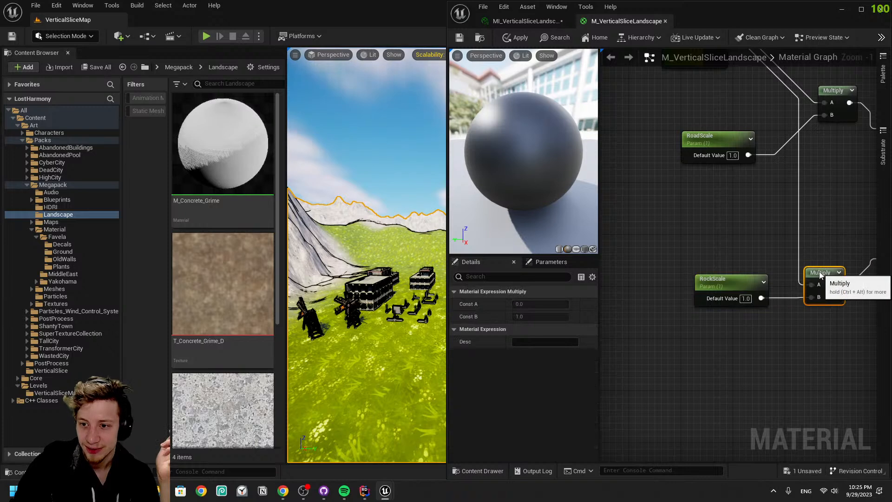
left_click_drag(823, 268, 600, 289)
right_click_drag(631, 289, 604, 289)
left_click_drag(701, 269, 694, 297)
Reposition the Landscape Layer Blend, RockScale and RoadScale nodes for straighter wires and apply the material changes
right_click_drag(764, 333, 575, 438)
left_click_drag(753, 202, 740, 282)
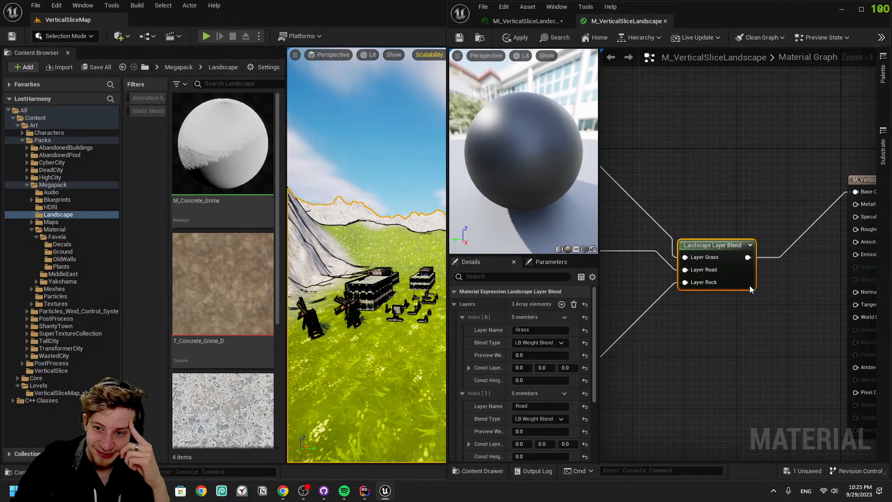
right_click_drag(731, 285, 841, 264)
scroll(700, 320, "down", 3)
scroll(652, 344, "up", 3)
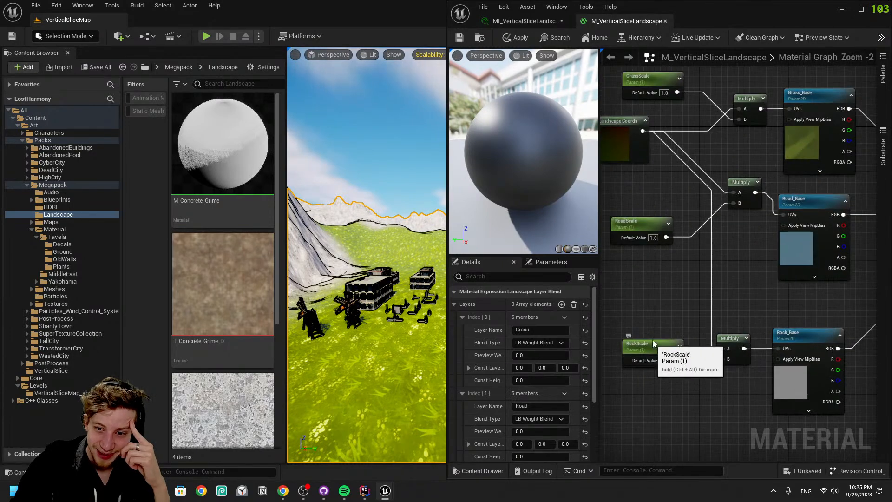
left_click(657, 339)
left_click_drag(659, 342, 663, 341)
left_click_drag(643, 217, 644, 183)
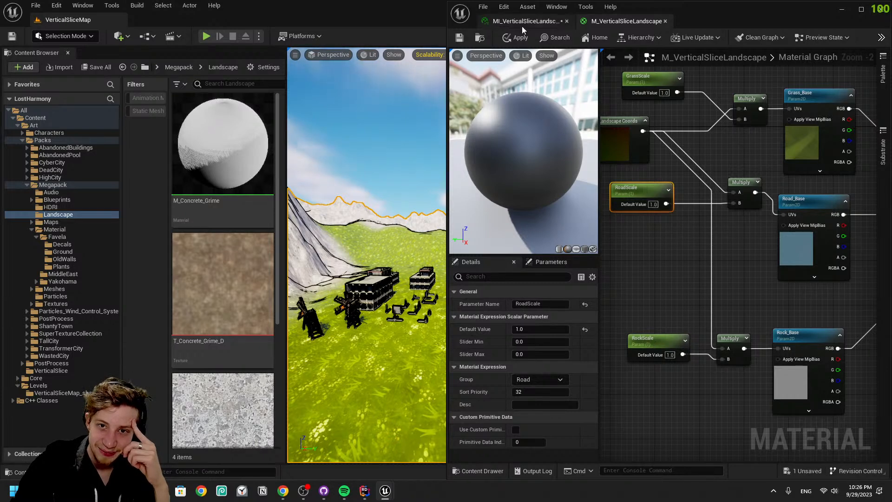
left_click(521, 38)
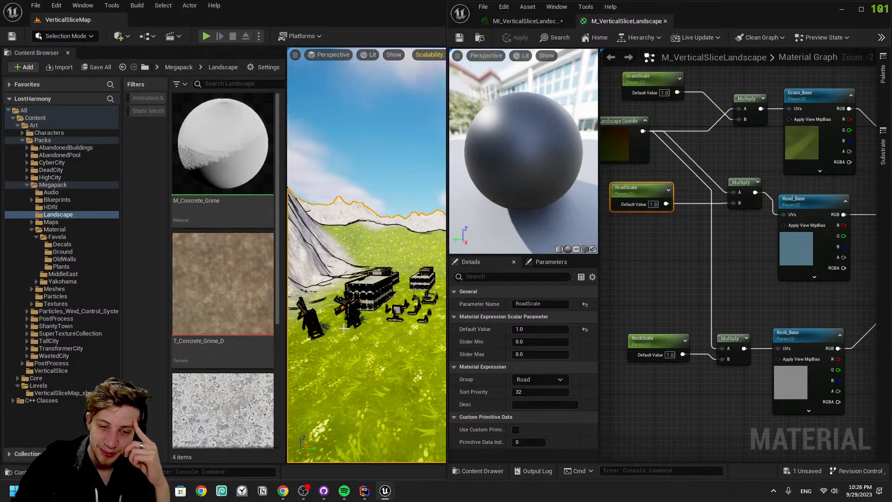
Open the BP_WindmillMain02 blueprint, shift its Add Actor Local Rotation node, compile the blueprint and close it
left_click(346, 312)
left_click_drag(697, 19, 429, 337)
left_click(843, 137)
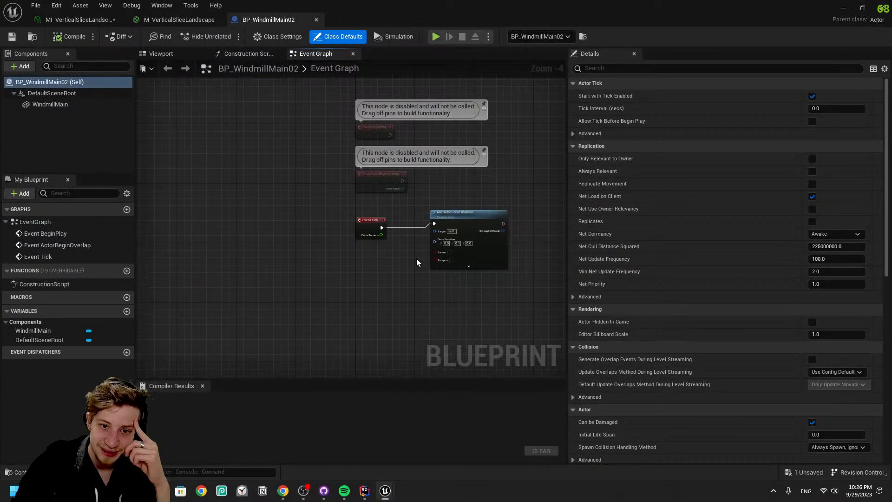
scroll(417, 258, "up", 4)
left_click_drag(509, 193, 483, 192)
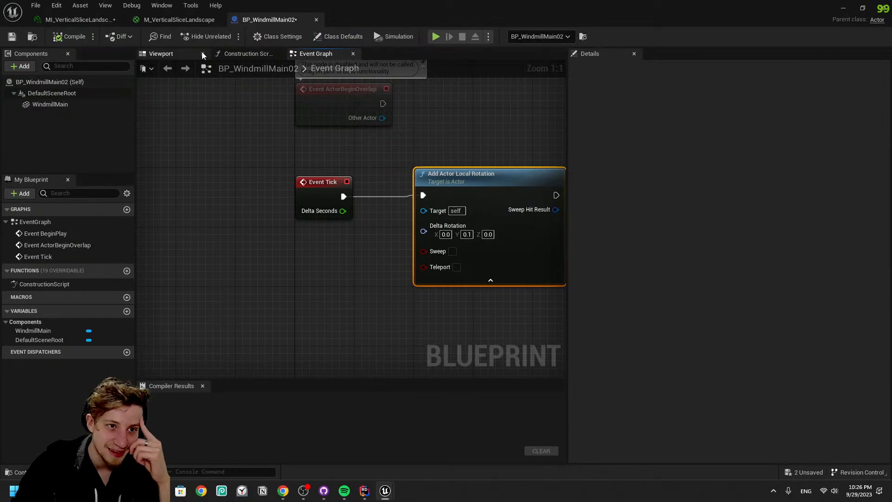
left_click(72, 37)
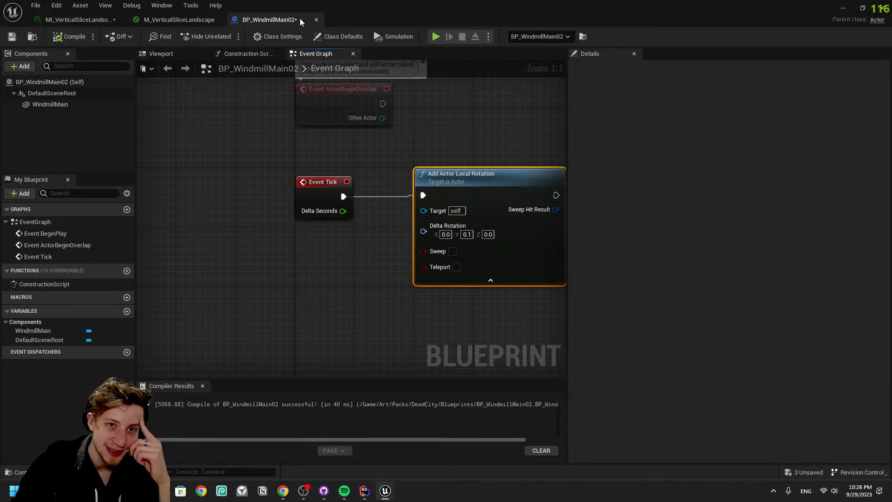
left_click(316, 19)
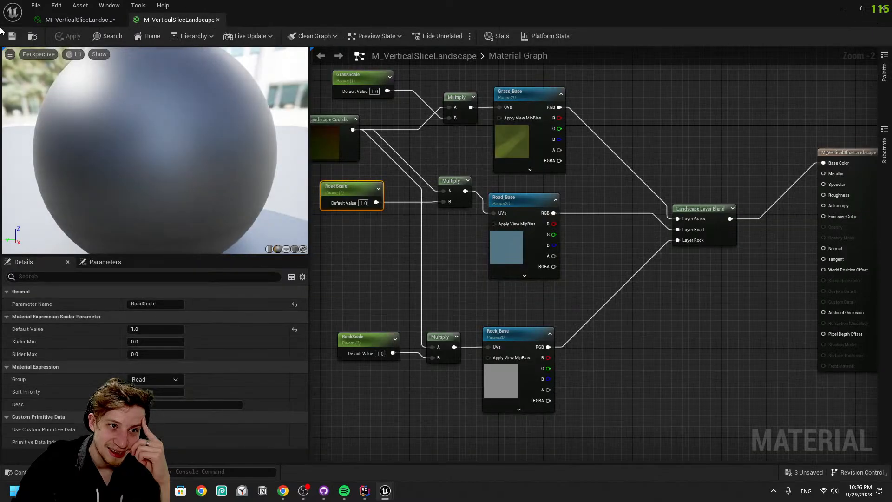
Show the landscape material instance, look over the painted road and place the instance editor beside the level viewport
left_click(77, 20)
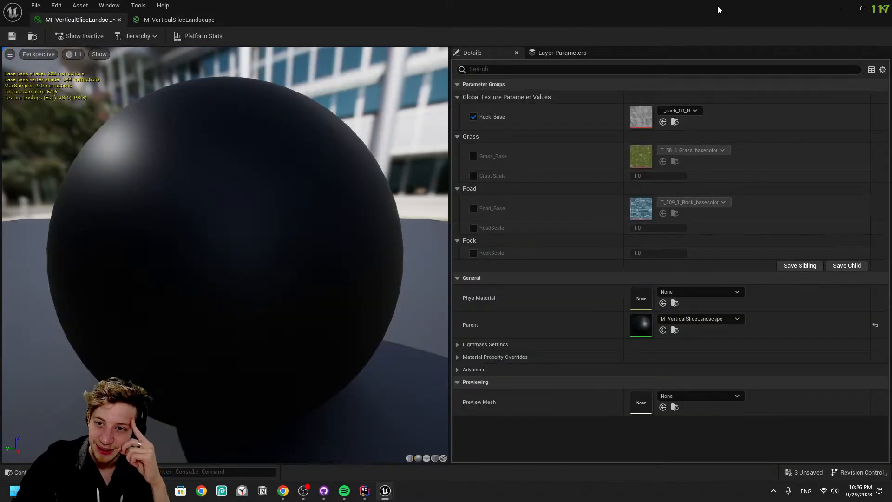
left_click_drag(716, 6, 643, 400)
right_click_drag(496, 327, 448, 322)
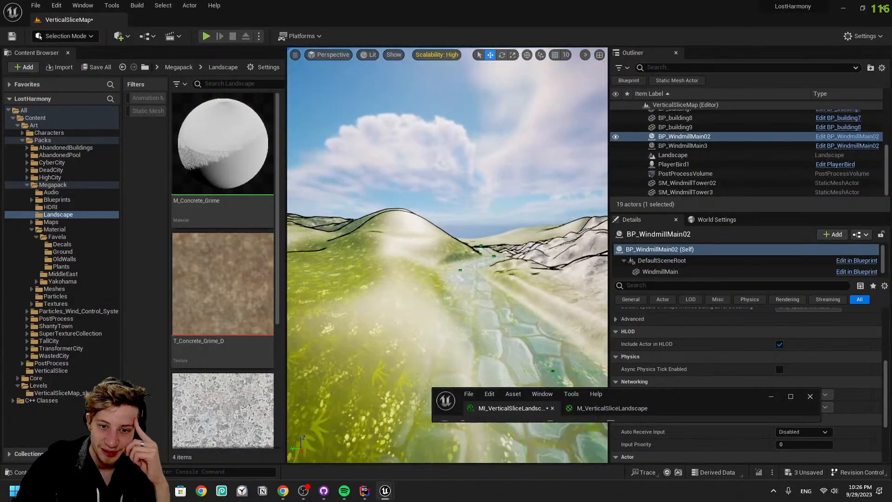
left_click_drag(693, 408, 692, 2)
left_click(167, 19)
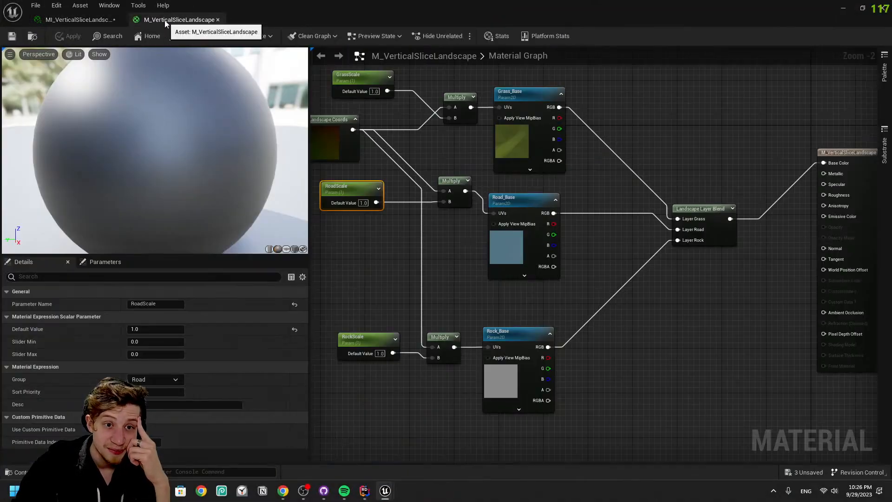
left_click(70, 22)
left_click_drag(418, 19, 891, 279)
left_click(157, 102)
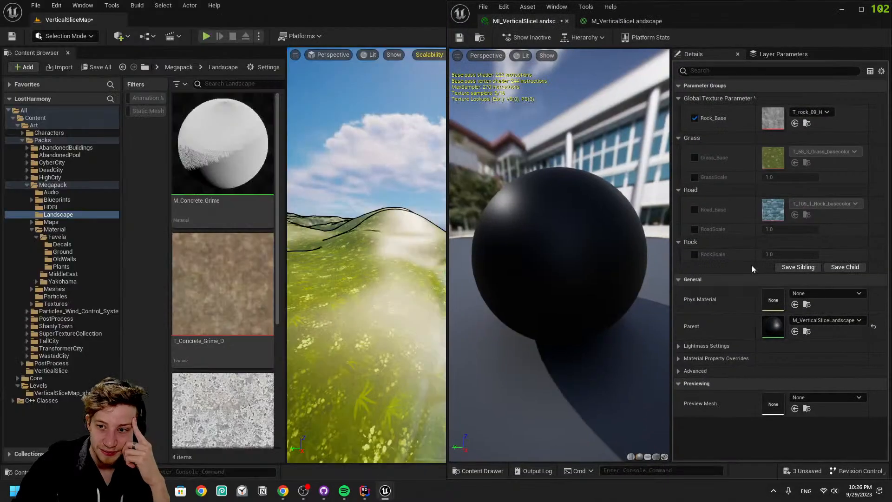
Try a RoadScale override of about 37.69 in the material instance and view the road texture up close
left_click_drag(790, 230, 817, 230)
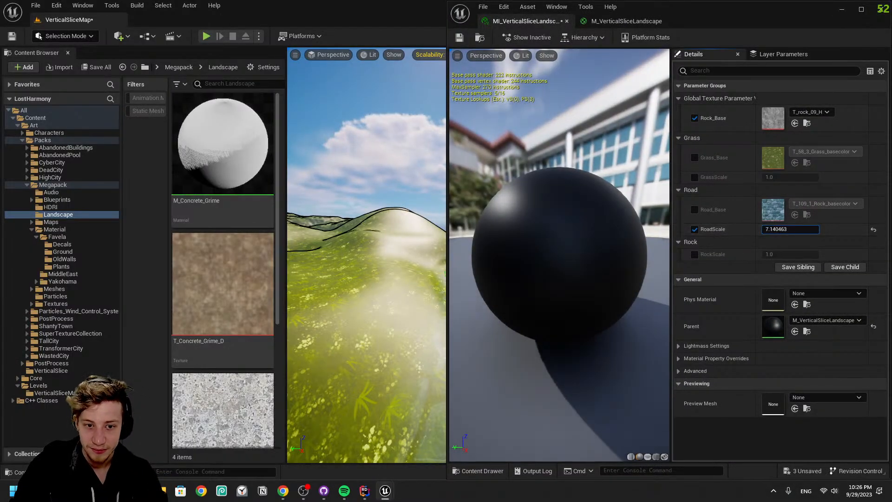
key("w")
right_click_drag(378, 305, 376, 307)
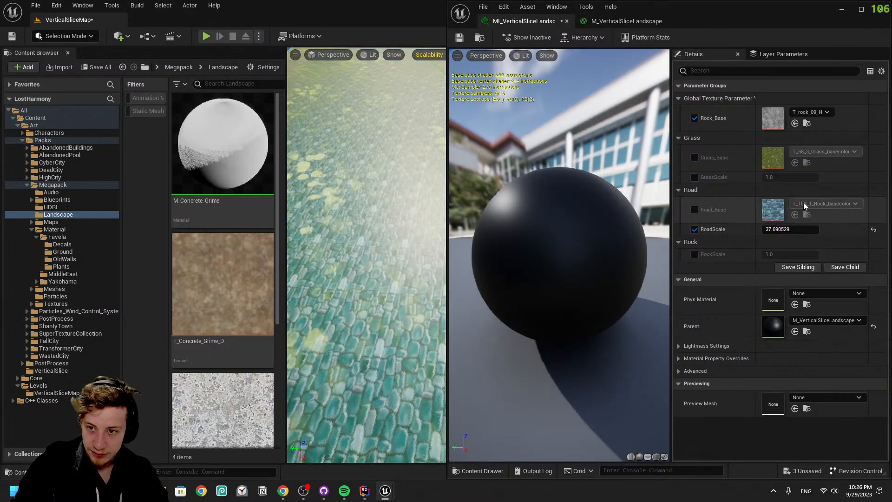
Set the material instance's RoadScale override to 1.0
left_click(780, 234)
type("1.0")
key("Return")
type("10.0")
key("Return")
View the landscape towards the buildings, and save the level and the landscape material instance
right_click_drag(382, 269, 344, 260)
key("ctrl+s")
key("s")
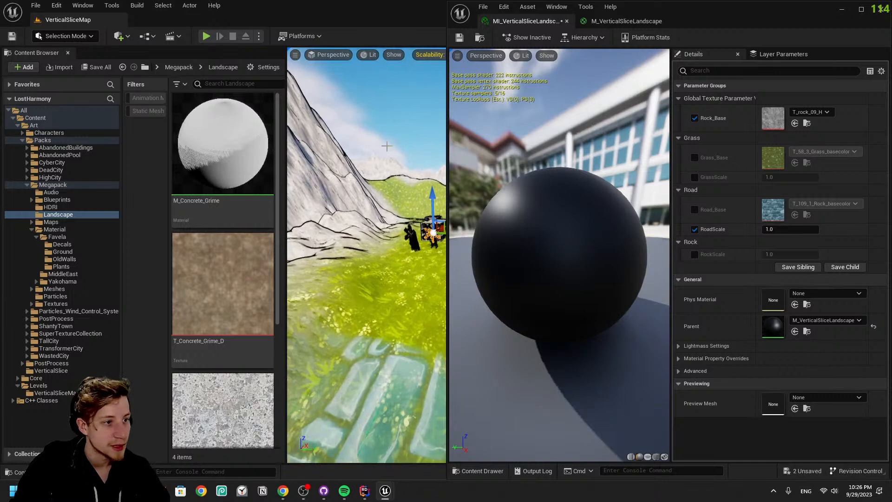
left_click(460, 38)
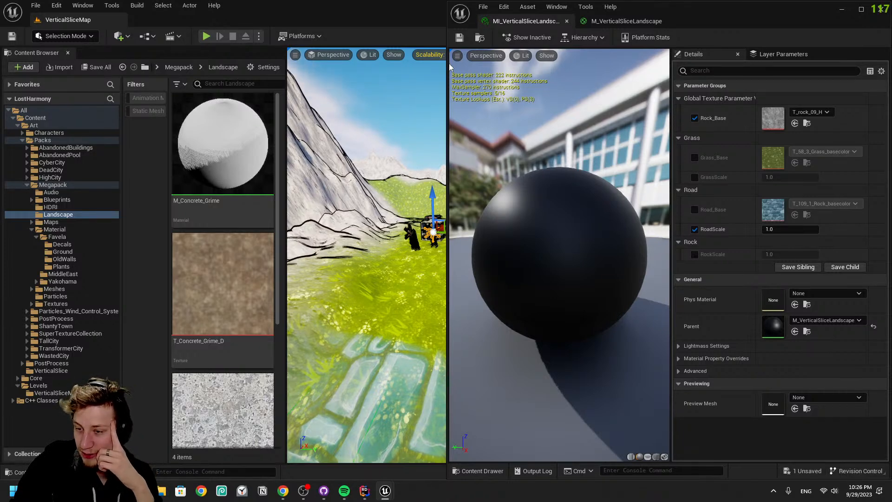
Bring up the M_VerticalSliceLandscape material graph and enlarge its editor to the full screen
left_click(626, 21)
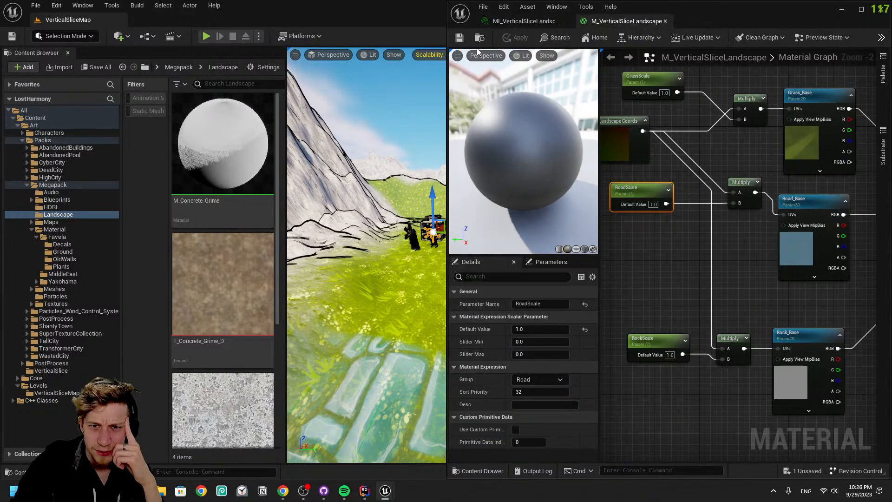
right_click_drag(725, 220, 669, 255)
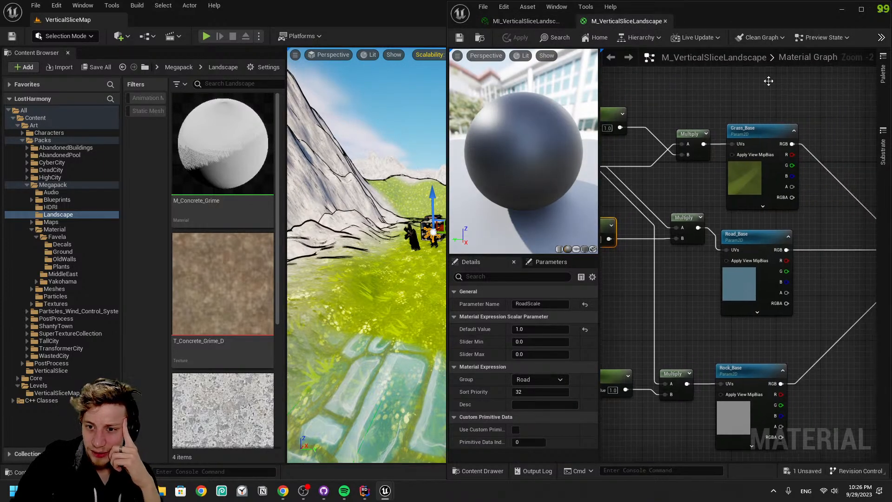
left_click(775, 40)
double_click(732, 8)
scroll(456, 210, "down", 4)
scroll(436, 253, "up", 5)
Duplicate the coordinate, scale, Multiply, texture and Landscape Layer Blend nodes and place the copies below the original network
left_click_drag(534, 291, 412, 145)
scroll(428, 196, "down", 4)
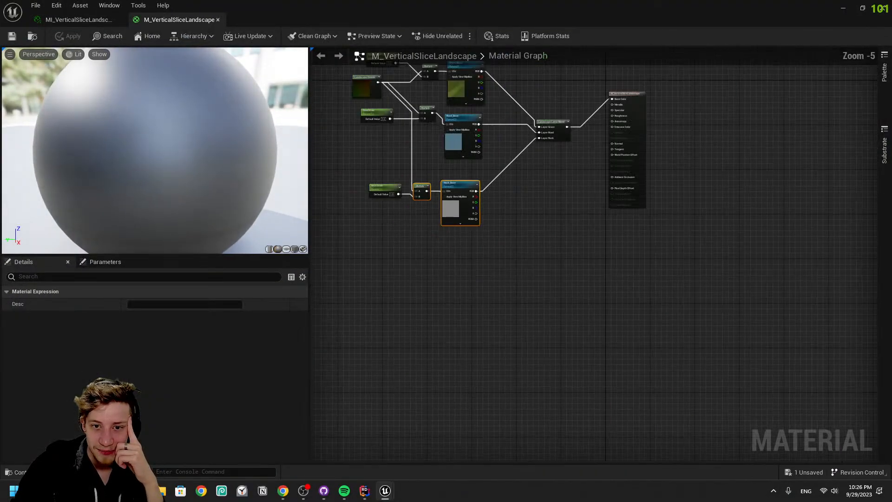
right_click_drag(473, 266, 607, 322)
left_click_drag(609, 324, 422, 96)
left_click_drag(684, 331, 422, 79)
left_click_drag(585, 244, 511, 258)
key("ctrl+v")
right_click_drag(546, 343, 533, 290)
left_click_drag(569, 280, 518, 265)
scroll(517, 264, "up", 5)
Rename the duplicated Grass_Base texture parameter Grass_Base_N
left_click(500, 243)
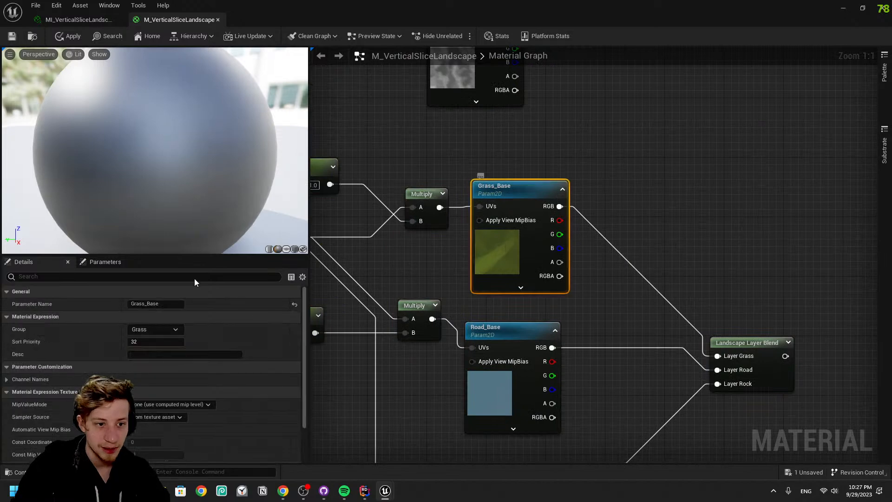
left_click(166, 303)
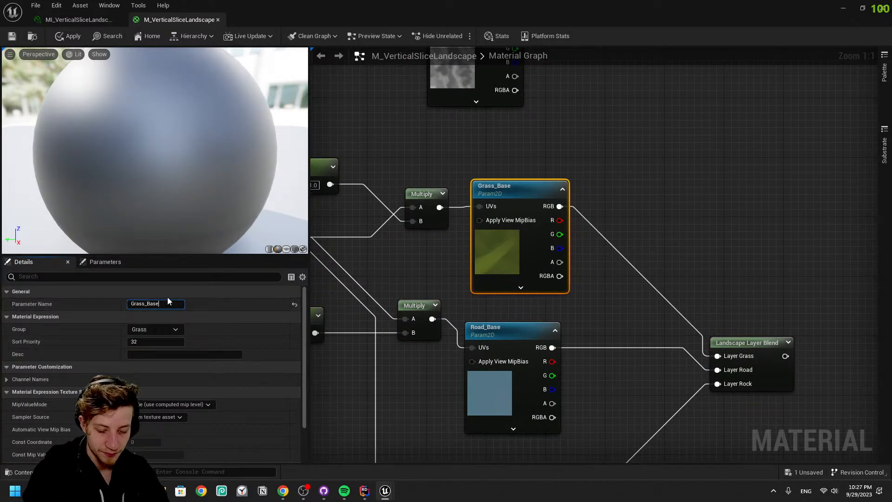
type("_N")
key("Return")
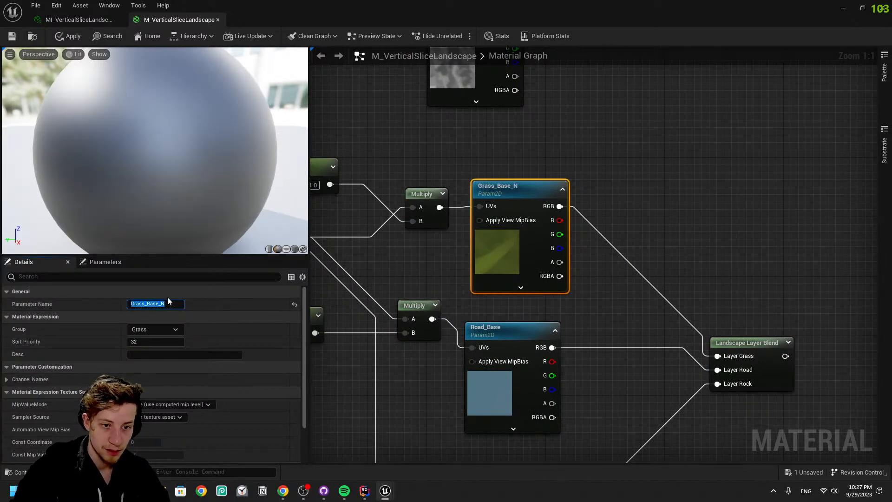
Rename the duplicated Road_Base texture parameter Road_Base_N
left_click(493, 417)
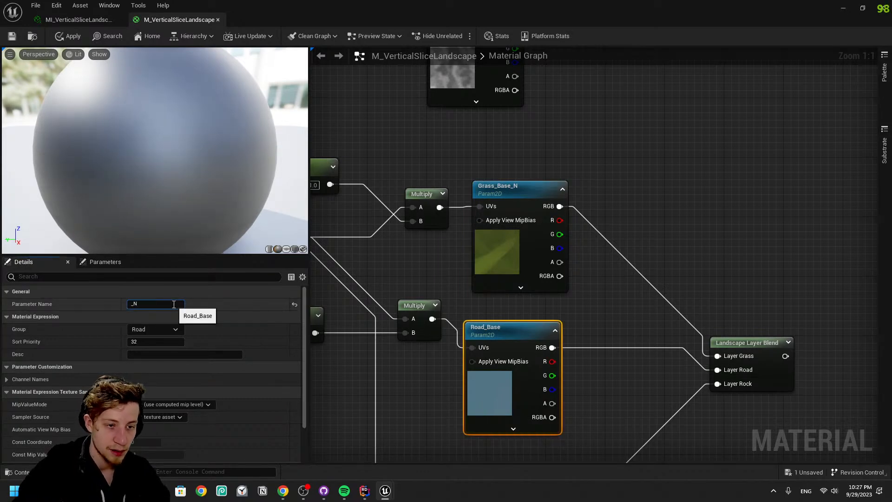
key("BackSpace")
key("End")
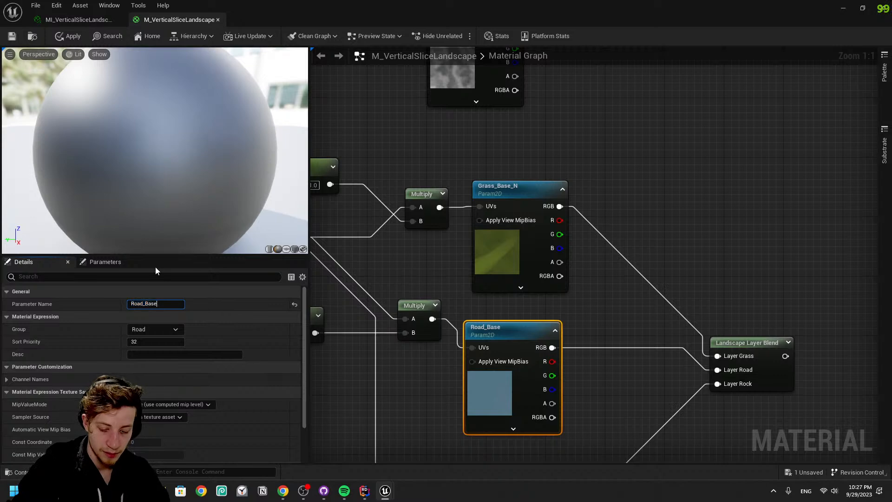
type("_N")
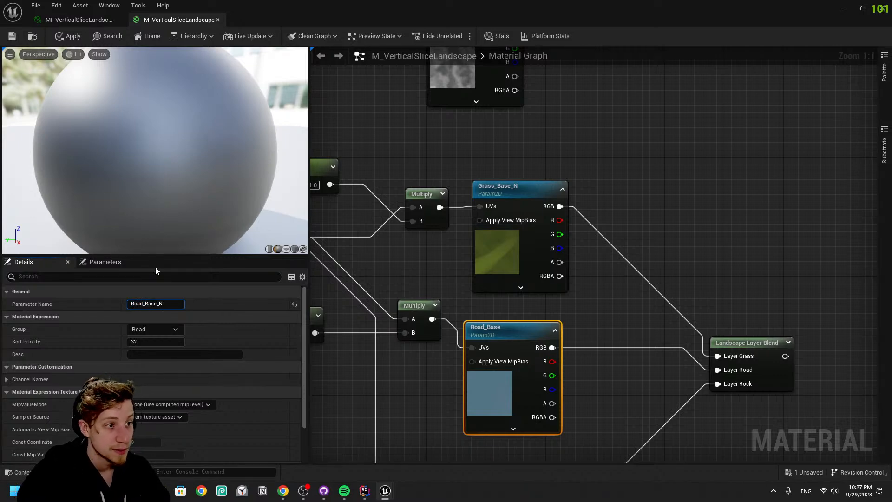
Rename the duplicated Rock_Base texture parameter Rock_Base_N
right_click_drag(631, 375, 628, 282)
right_click_drag(587, 382, 609, 266)
left_click_drag(551, 274, 528, 345)
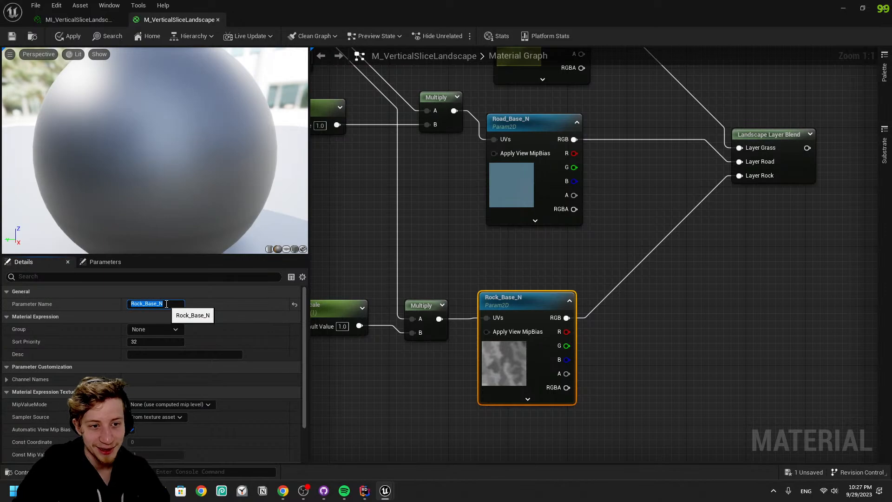
Connect the duplicated Landscape Layer Blend to the material's Normal input, reposition the result node and apply the changes
right_click_drag(708, 232, 501, 458)
scroll(559, 365, "down", 3)
right_click_drag(559, 363, 472, 456)
right_click_drag(498, 376, 761, 259)
left_click(547, 298)
right_click_drag(547, 298, 353, 321)
left_click_drag(531, 388, 744, 121)
left_click_drag(785, 155, 803, 216)
right_click_drag(790, 191, 737, 315)
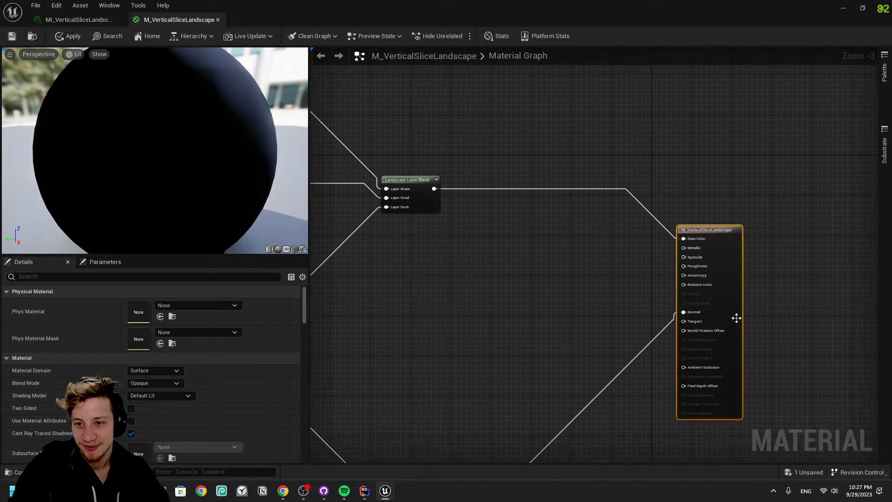
left_click(69, 36)
Tidy the duplicated normal network, reposition its Landscape Layer Blend node and apply the material changes
left_click_drag(553, 319, 593, 279)
right_click_drag(409, 281, 774, 78)
left_click_drag(458, 302, 452, 322)
right_click_drag(561, 378, 546, 367)
left_click(599, 355)
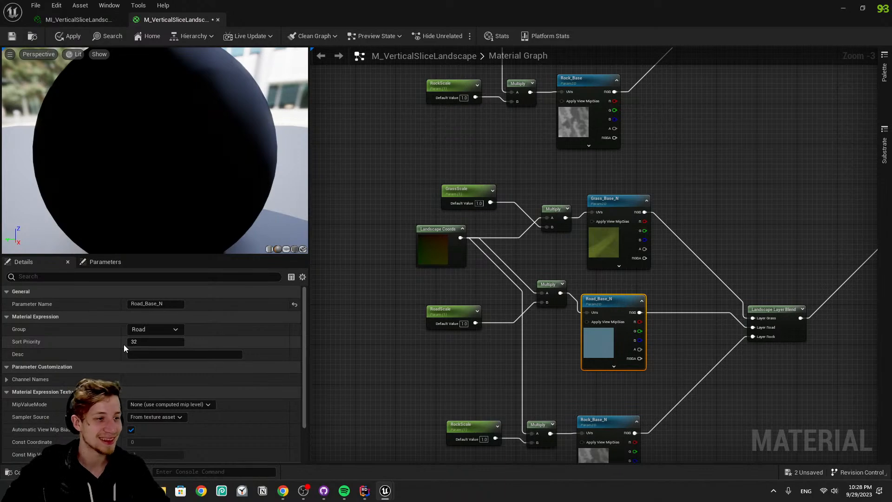
right_click_drag(676, 234, 507, 240)
left_click(596, 370)
left_click_drag(630, 343, 629, 324)
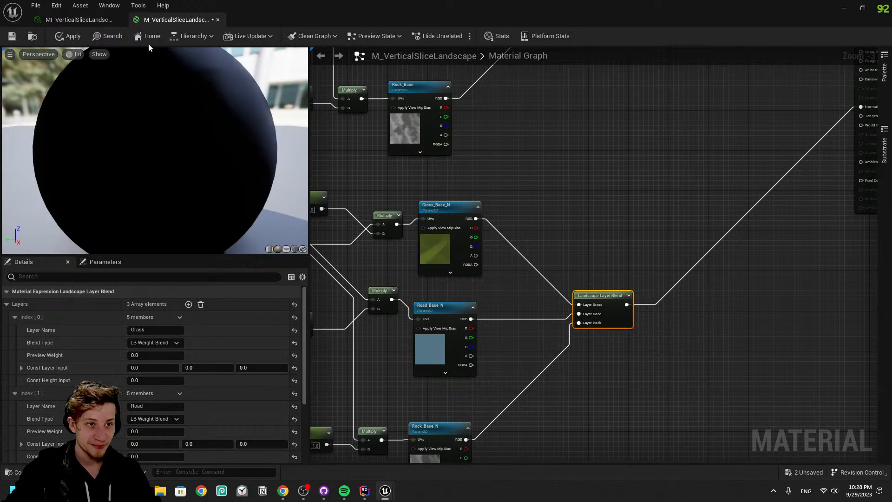
left_click(72, 35)
View the landscape in the level and show the landscape material instance's parameters beside the viewport
right_click_drag(604, 183, 324, 363)
left_click_drag(595, 4, 674, 446)
right_click_drag(525, 316, 557, 316)
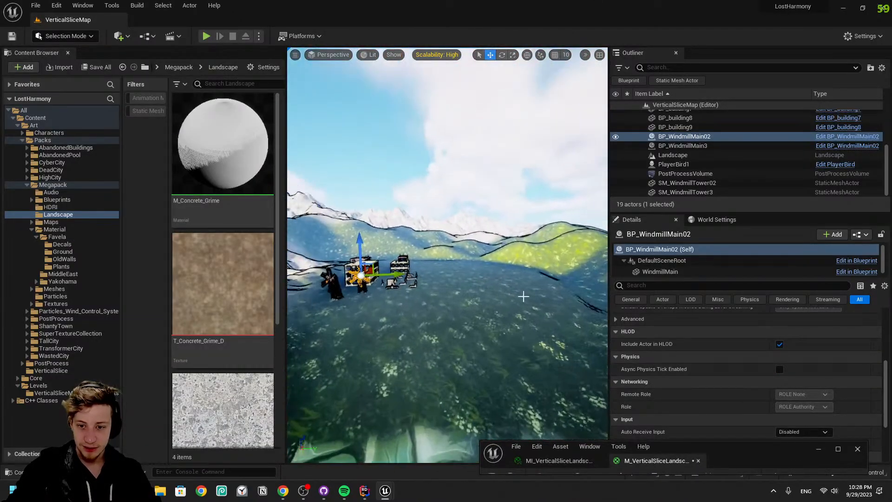
left_click_drag(725, 450, 636, 12)
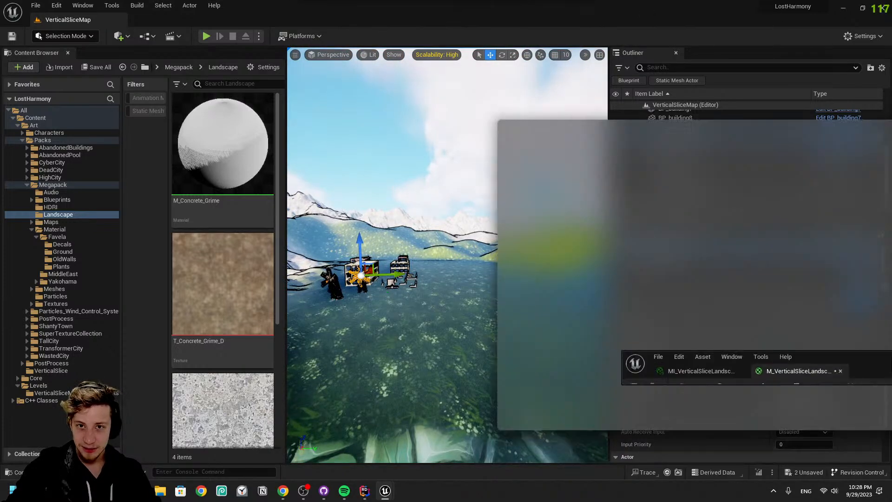
left_click(157, 107)
left_click(525, 21)
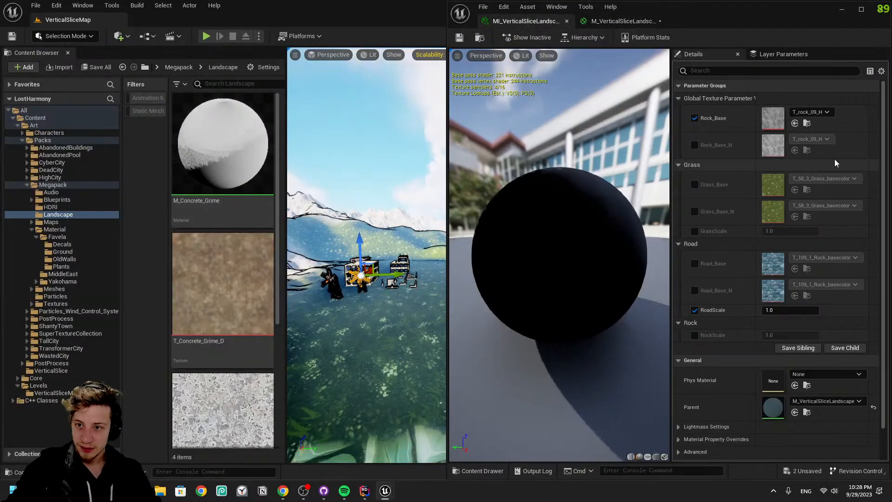
Enable the Grass_Base and Grass_Base_N overrides and assign the T_58_2_Sand_normal texture to Grass_Base_N
left_click(694, 185)
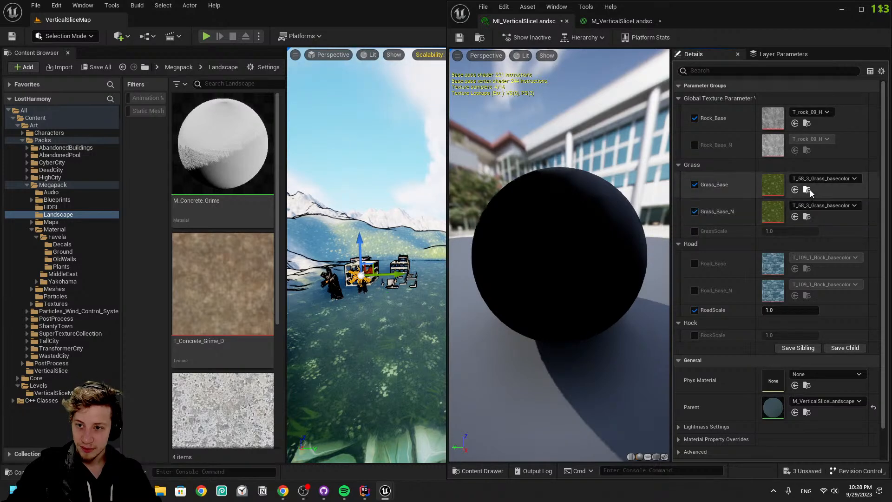
left_click(808, 190)
scroll(259, 391, "up", 5)
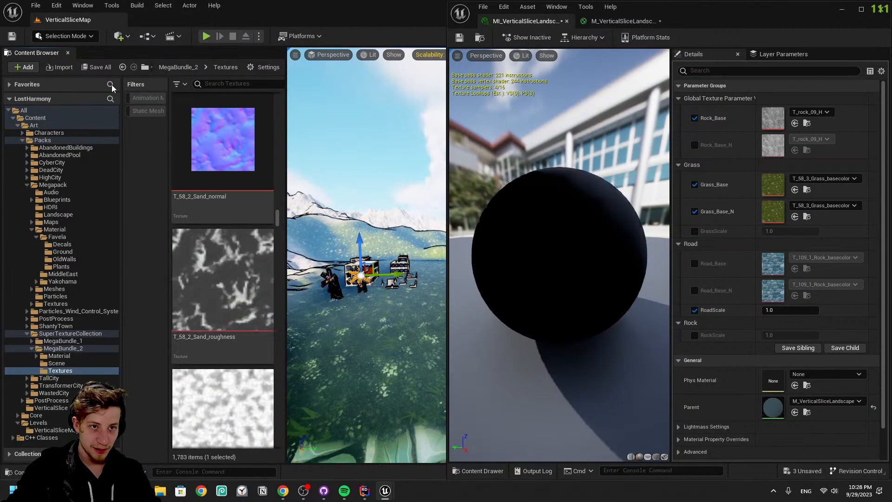
scroll(232, 244, "up", 2)
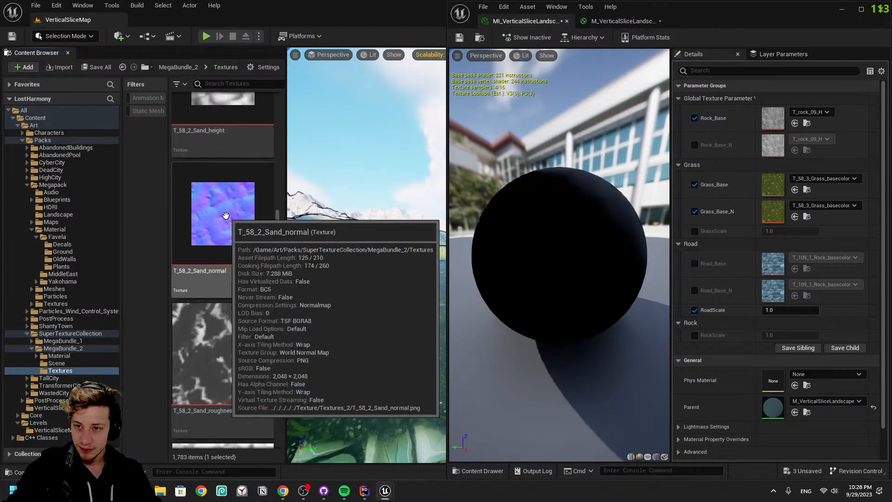
left_click_drag(267, 215, 599, 410)
left_click_drag(799, 220, 759, 227)
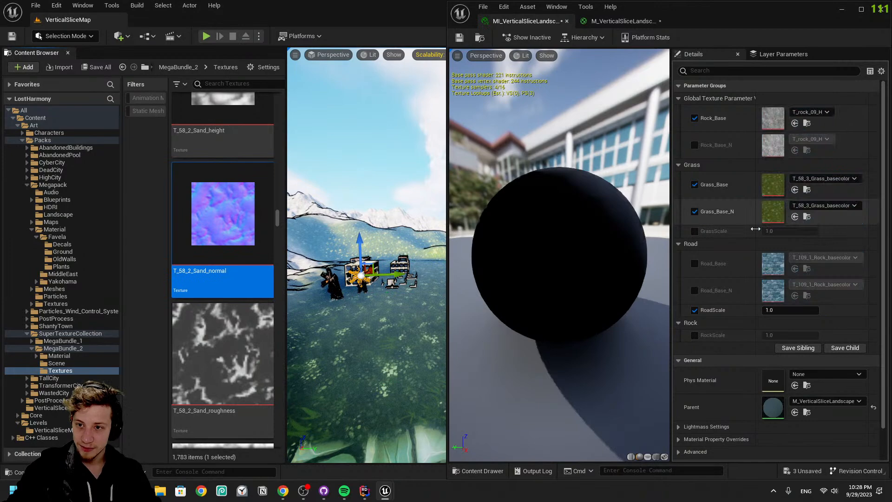
left_click_drag(225, 239, 840, 189)
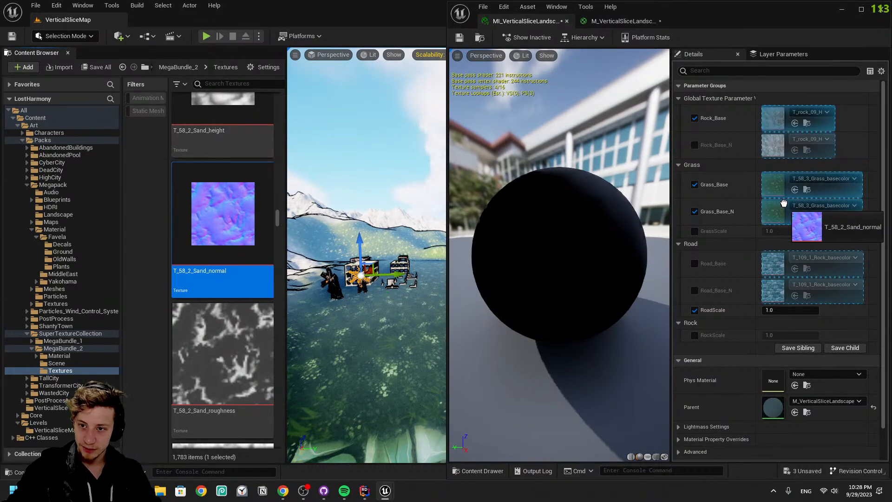
left_click_drag(785, 203, 785, 208)
Examine the landscape's grass and rocky mountainside up close in the level
key("w")
right_click_drag(369, 250, 521, 388)
key("ctrl+s")
key("w")
key("s")
key("w")
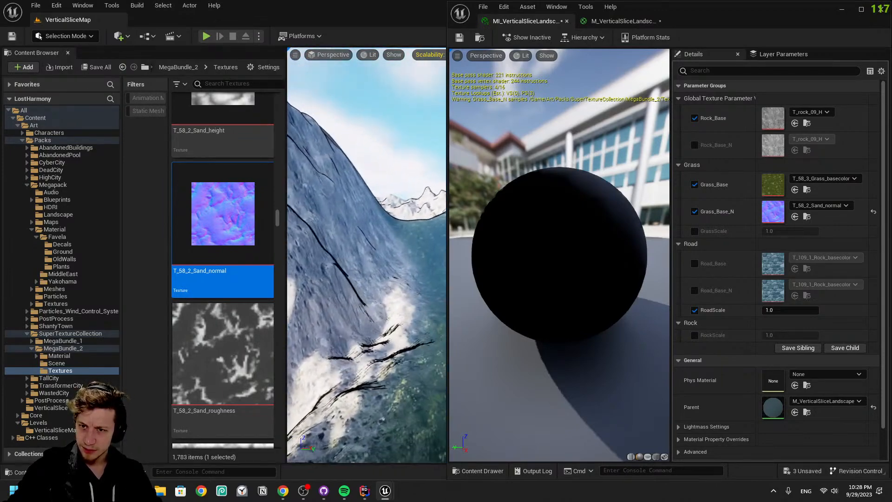
Enable the Rock_Base_N override and locate the Rock_Base texture among its neighbouring project assets
left_click(694, 145)
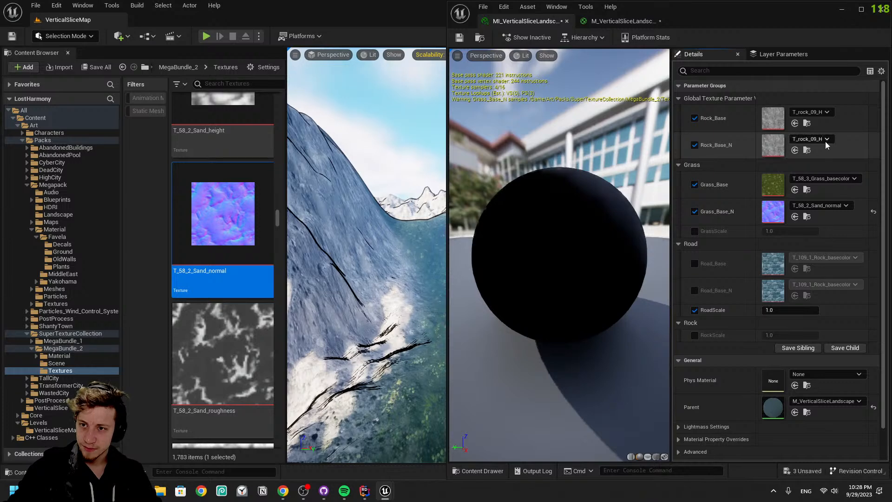
left_click(807, 123)
scroll(271, 313, "down", 4)
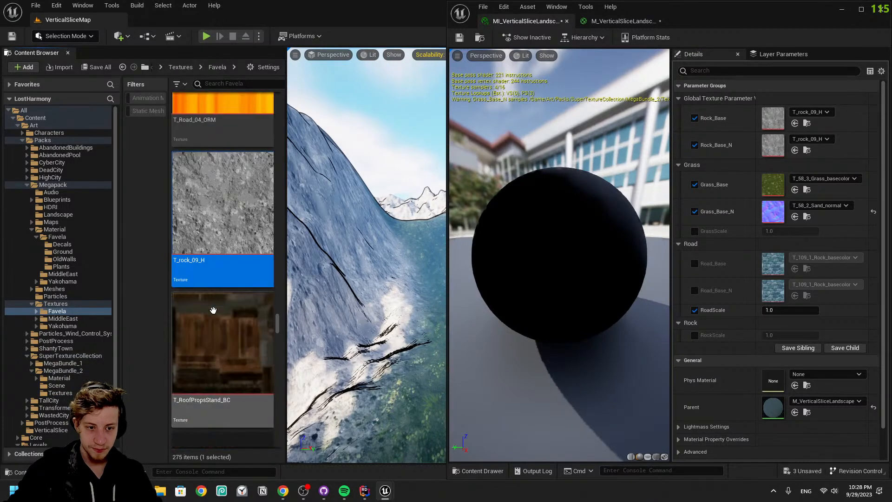
scroll(271, 313, "up", 2)
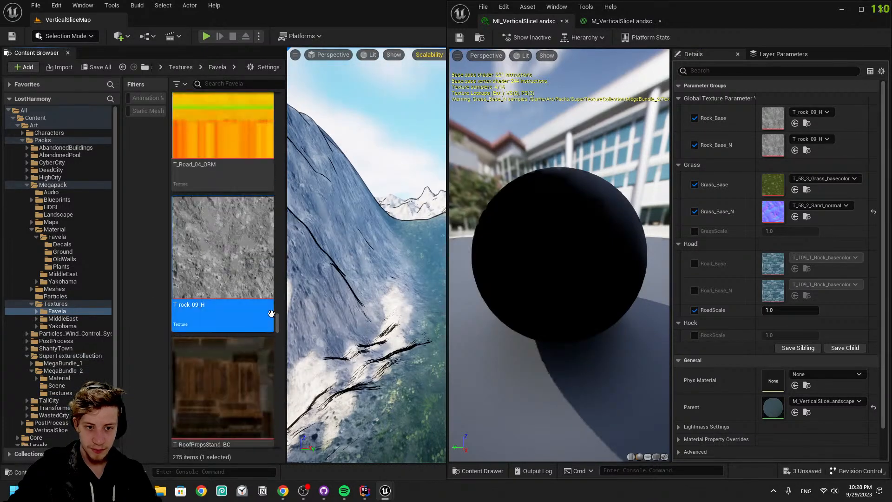
Search the project assets for "rock" from the Grass_Base texture's folder, widen the search to SuperTextureCollection and browse the matches
left_click(807, 188)
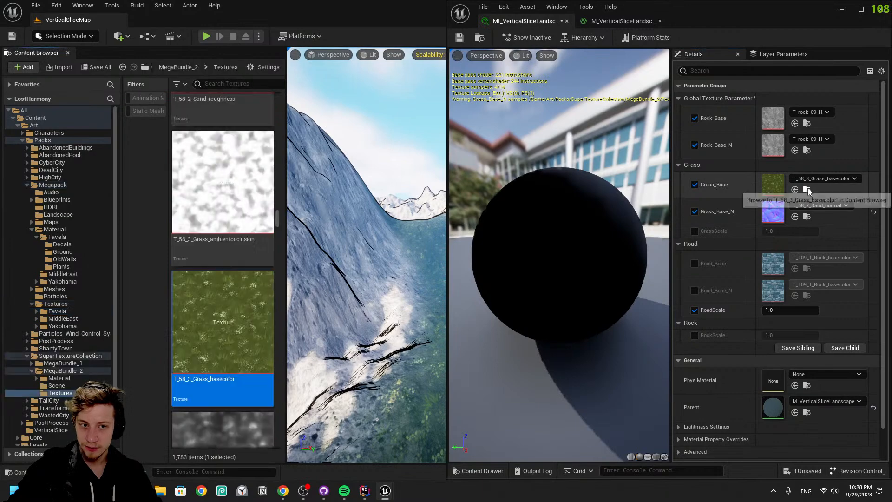
left_click(232, 82)
type("rock")
scroll(254, 164, "up", 5)
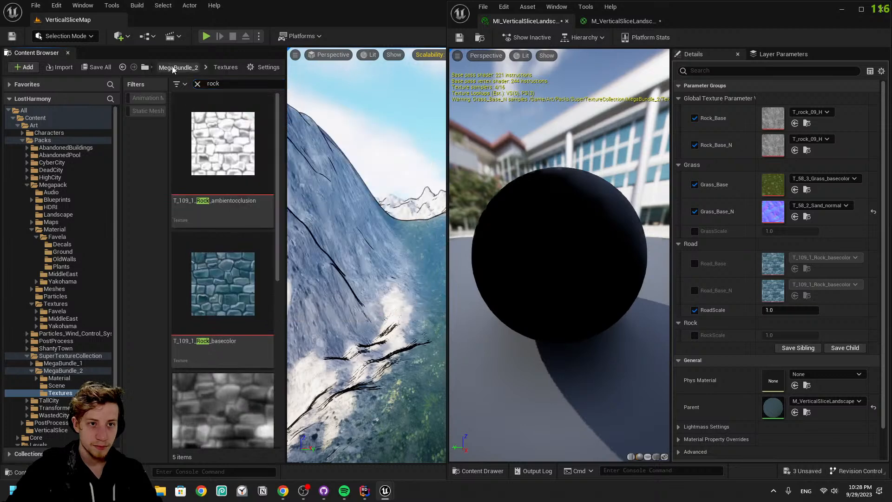
left_click(173, 69)
left_click(169, 70)
scroll(258, 133, "down", 4)
scroll(258, 133, "down", 5)
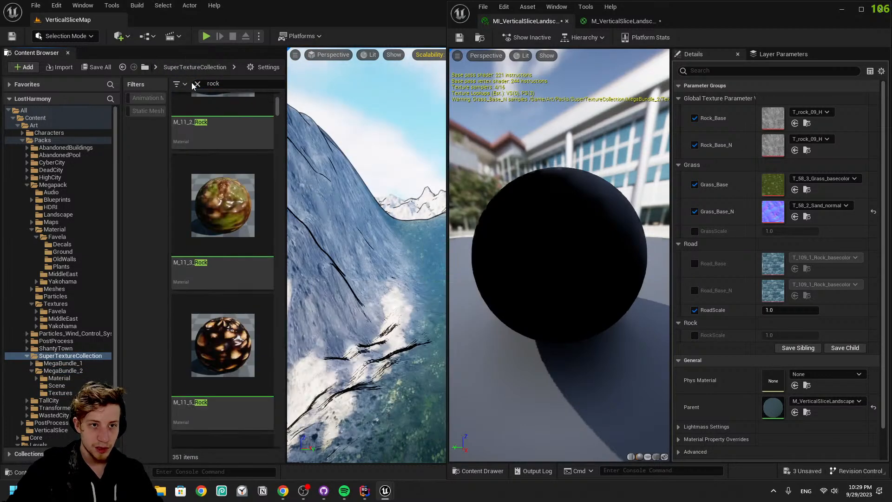
Limit the SuperTextureCollection rock results to textures and look through them
left_click(185, 85)
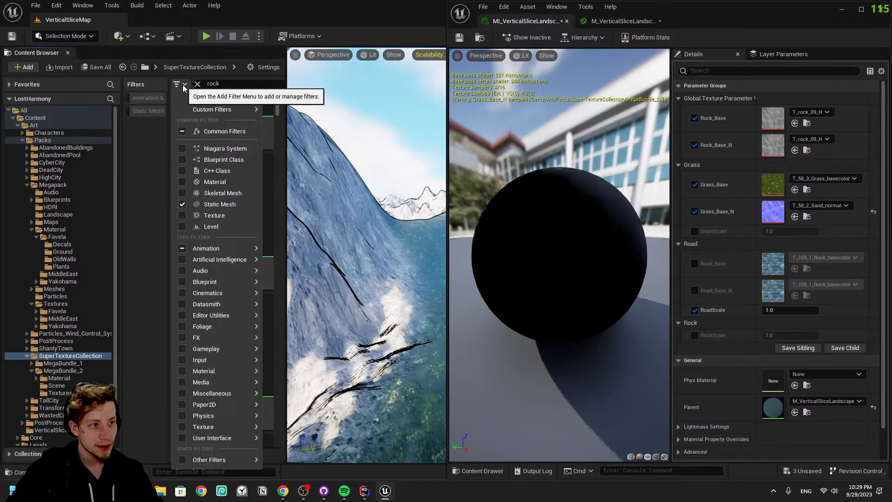
mouse_move(210, 271)
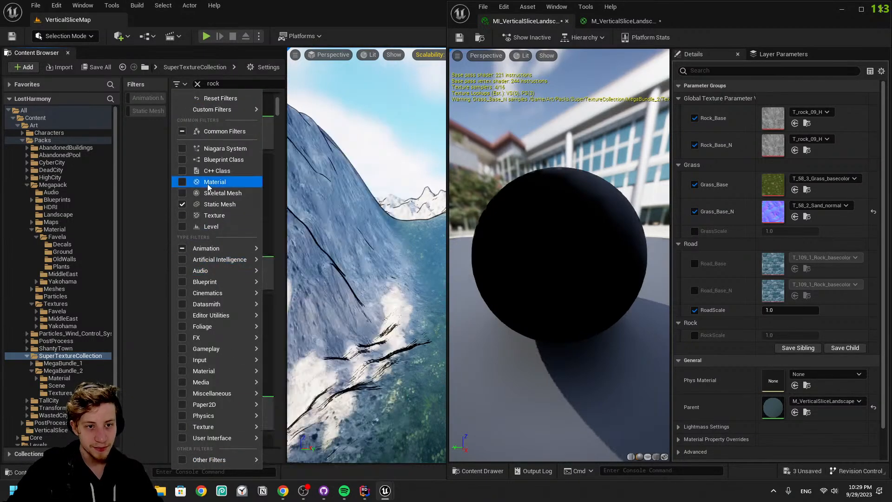
left_click(225, 215)
scroll(250, 309, "down", 5)
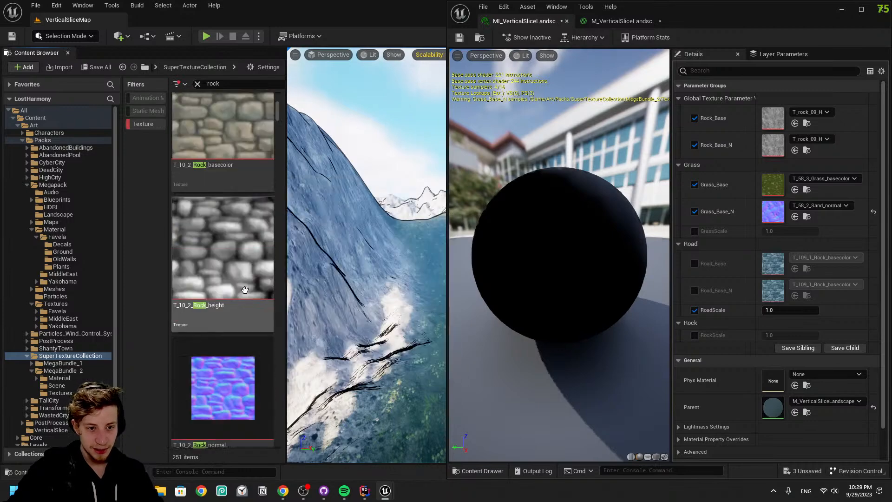
scroll(250, 309, "down", 5)
left_click_drag(278, 114, 281, 378)
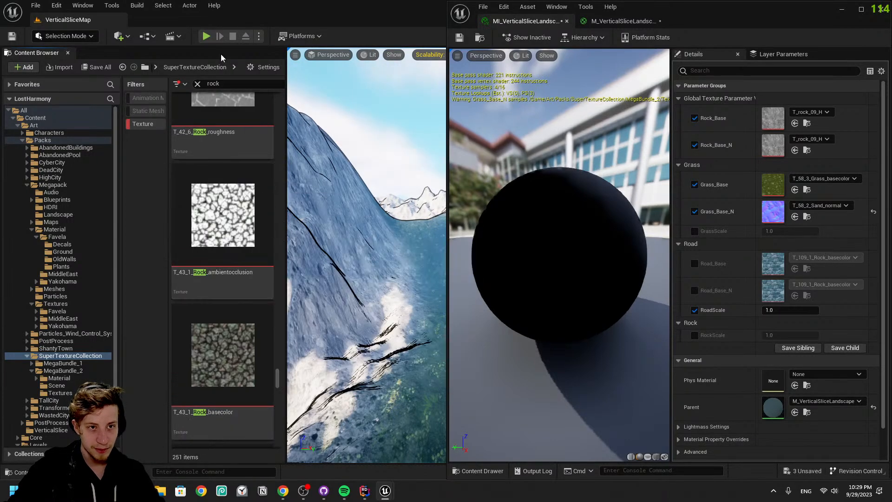
Try a search for "mount" among the SuperTextureCollection textures and clear the search
type("unt")
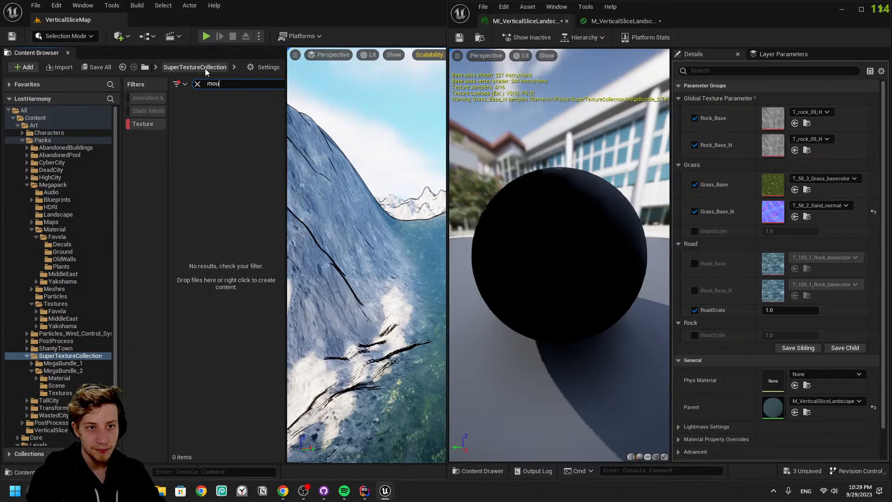
key("BackSpace")
key("BackSpace")
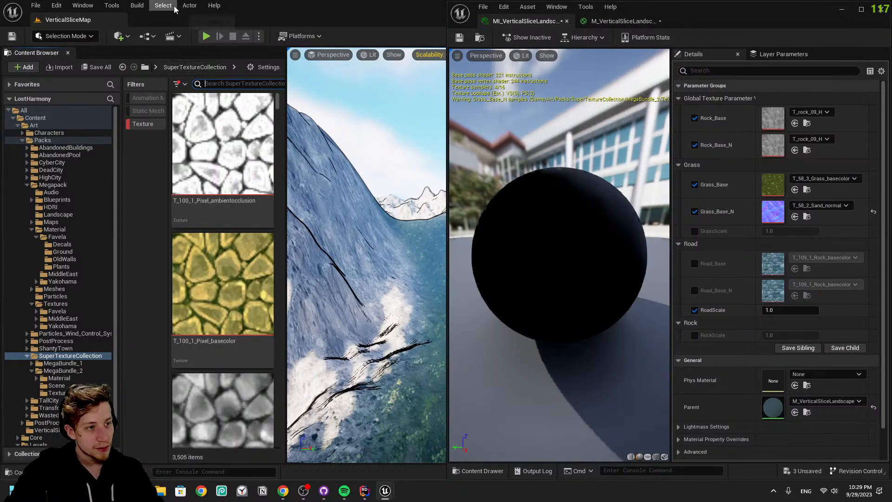
Examine the full unsearched texture list of SuperTextureCollection for surfaces suited to the mountain landscape
mouse_move(254, 130)
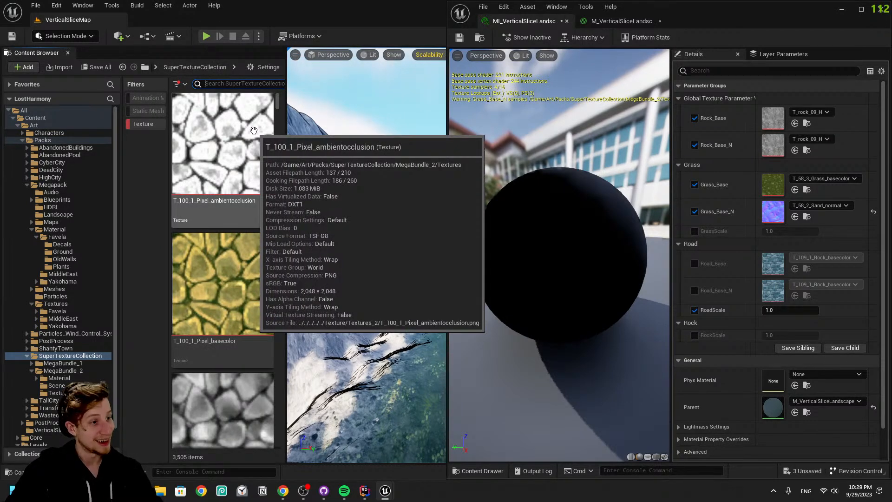
scroll(268, 219, "down", 2)
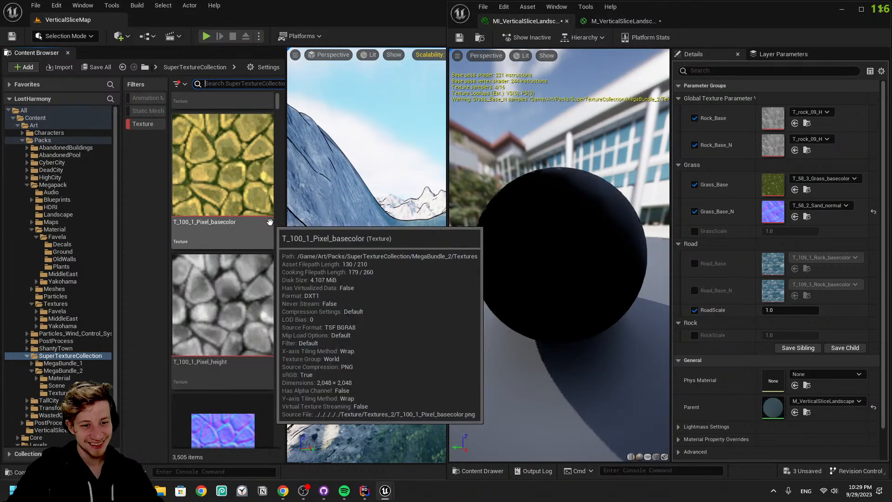
left_click_drag(277, 102, 295, 350)
scroll(235, 302, "up", 5)
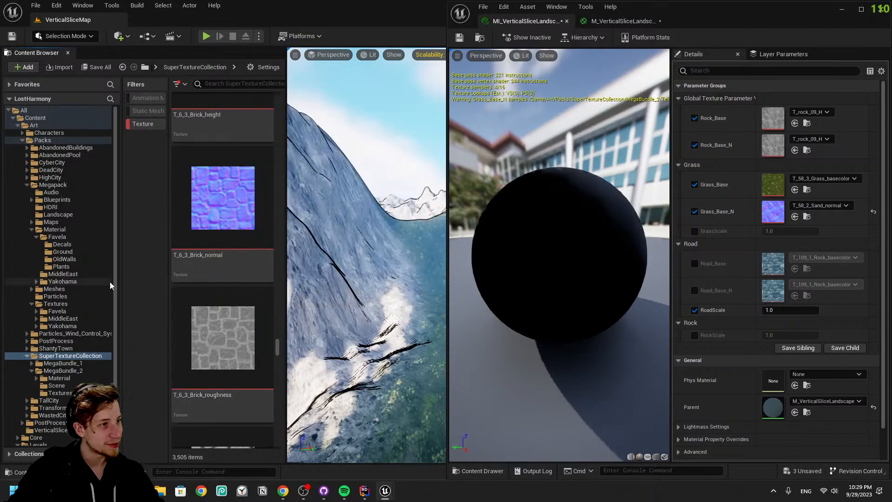
scroll(266, 229, "up", 6)
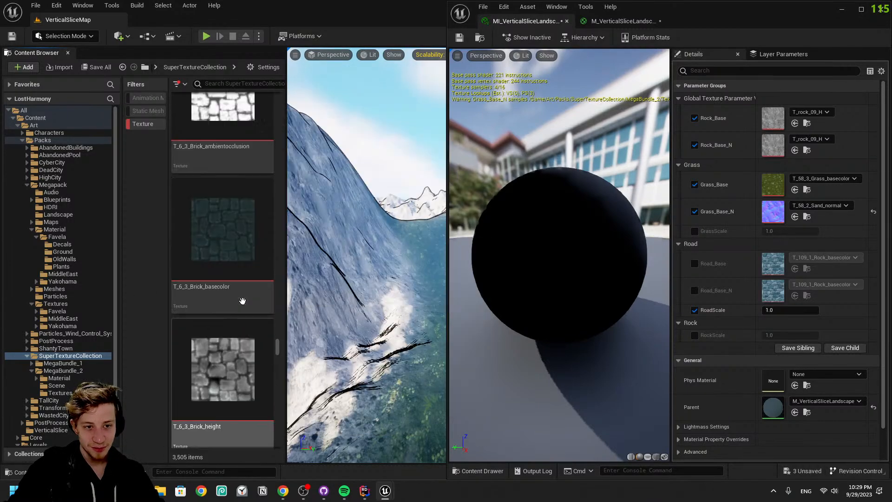
scroll(241, 297, "up", 7)
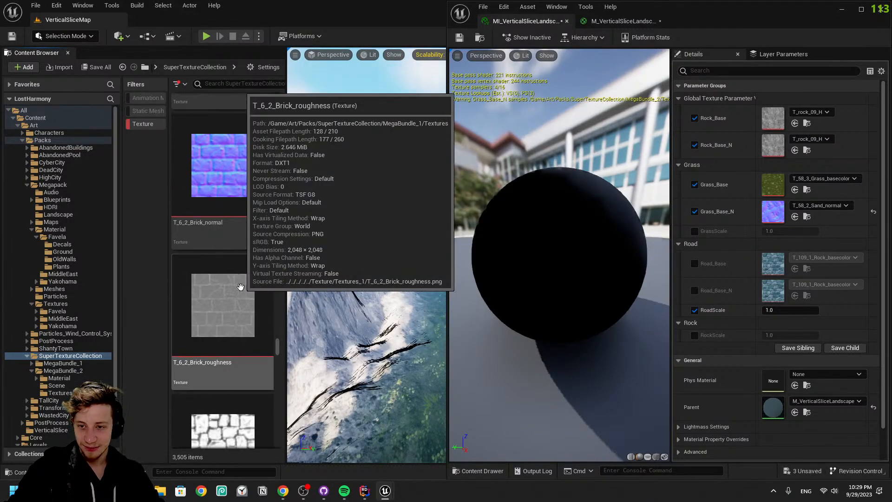
scroll(240, 288, "down", 5)
scroll(240, 287, "down", 2)
left_click_drag(280, 355, 282, 381)
scroll(271, 368, "down", 4)
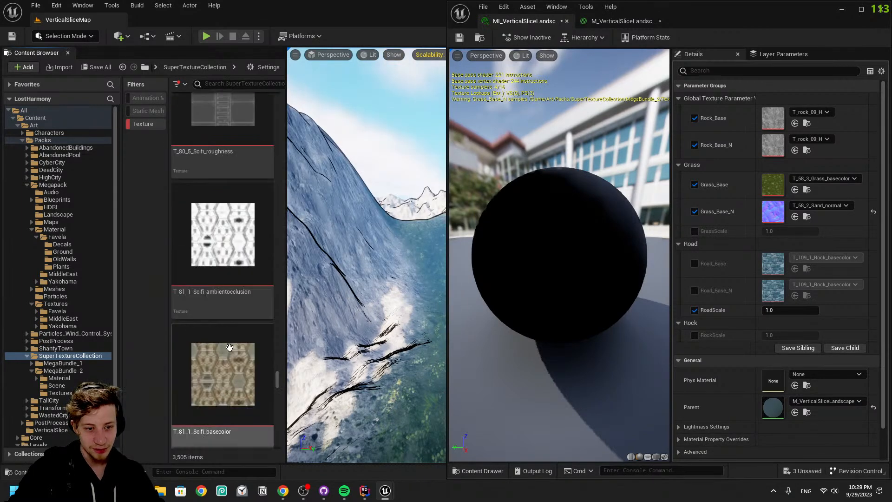
scroll(231, 343, "down", 4)
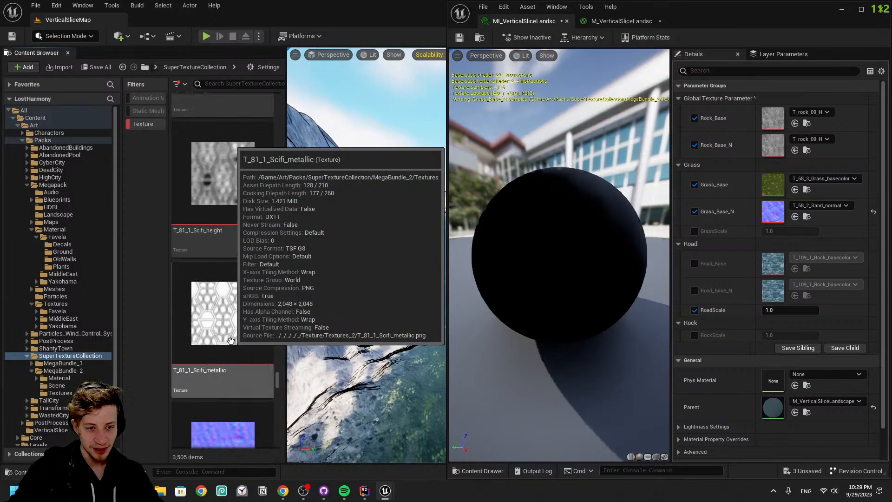
scroll(231, 341, "down", 3)
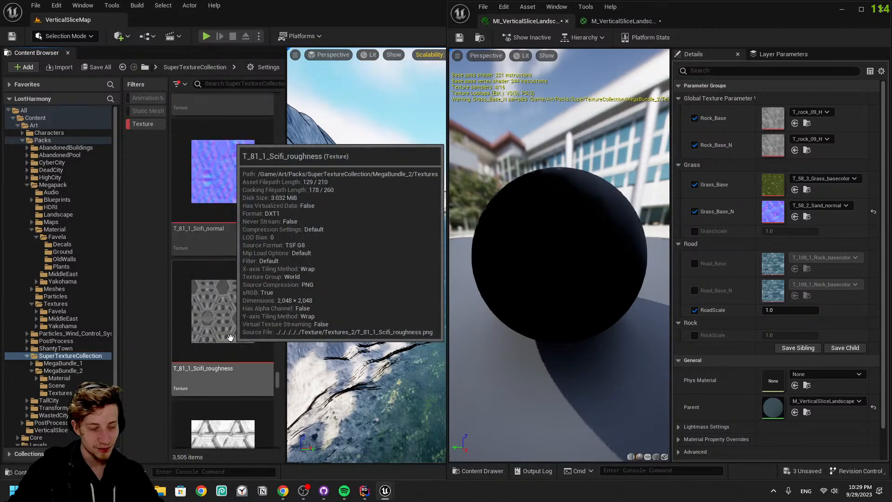
scroll(277, 307, "down", 3)
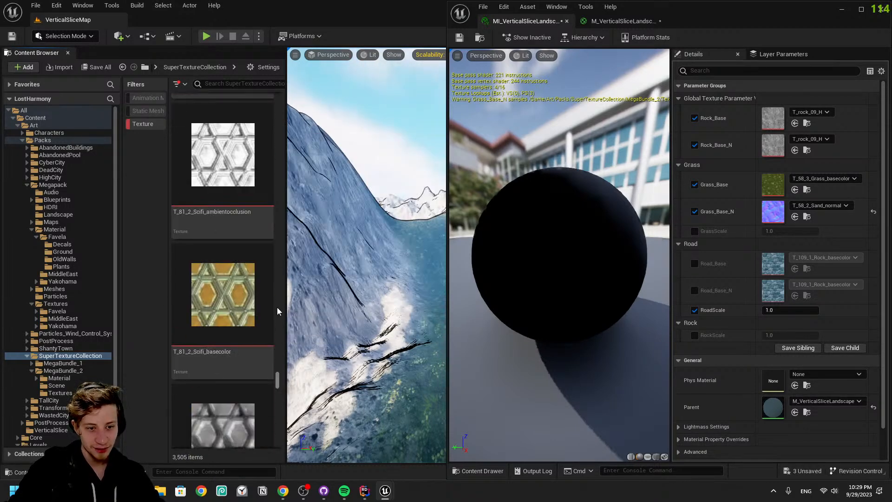
scroll(275, 310, "down", 4)
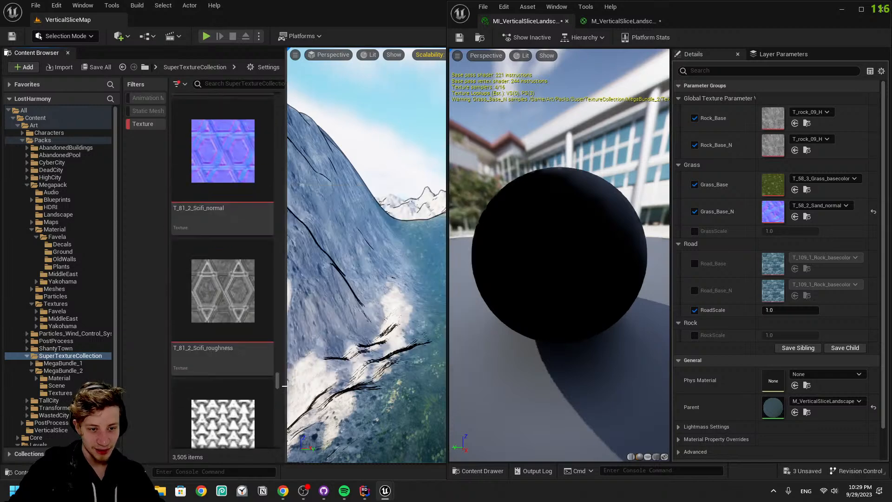
left_click_drag(278, 381, 279, 321)
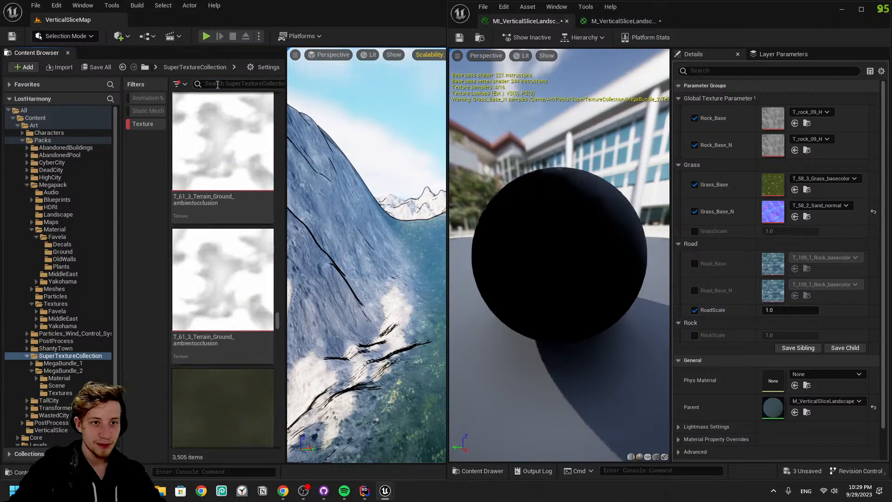
key("BackSpace")
key("BackSpace")
type("o")
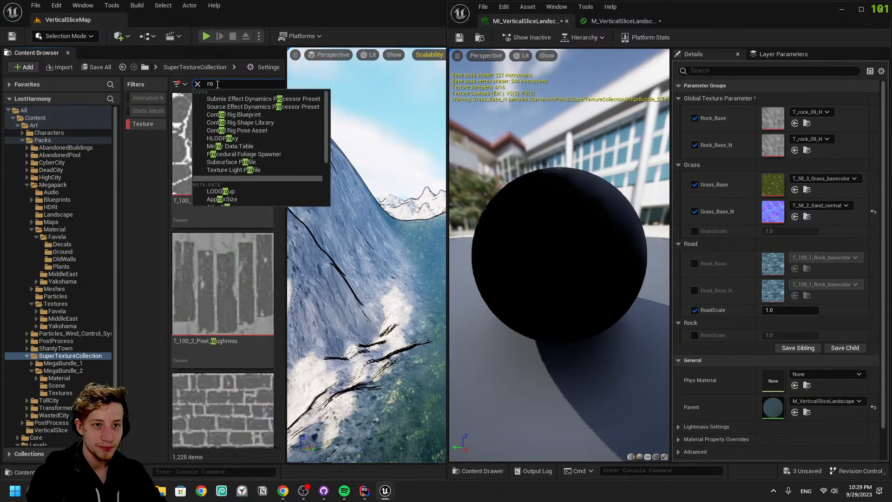
key("BackSpace")
key("BackSpace")
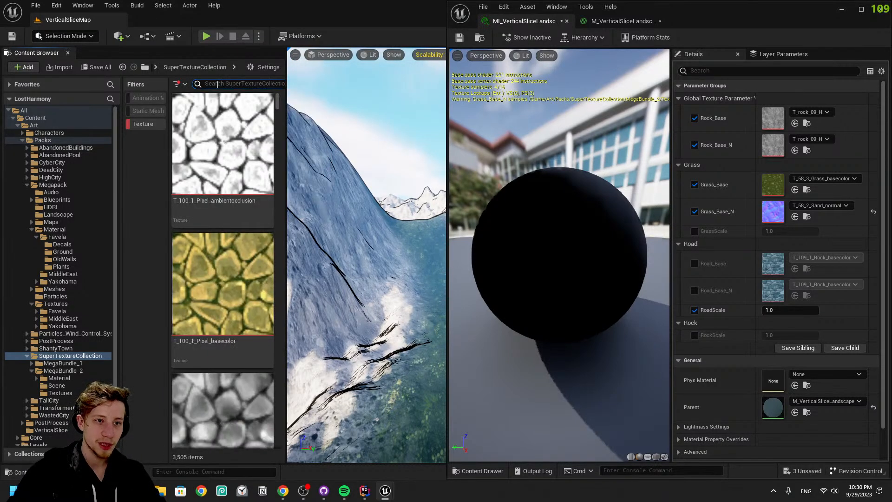
Turn off the Texture filter and open the Textures folder inside MegaBundle_1
left_click(138, 124)
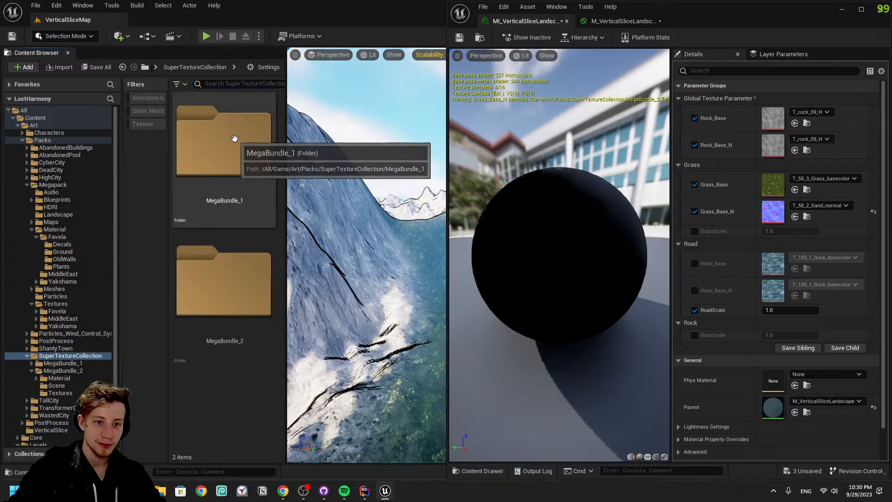
double_click(237, 174)
scroll(269, 225, "down", 2)
scroll(233, 178, "up", 2)
scroll(242, 279, "down", 2)
double_click(246, 361)
scroll(232, 247, "down", 3)
Filter the MegaBundle_1 Textures folder to textures and search it for "rock"
left_click(136, 124)
left_click(227, 84)
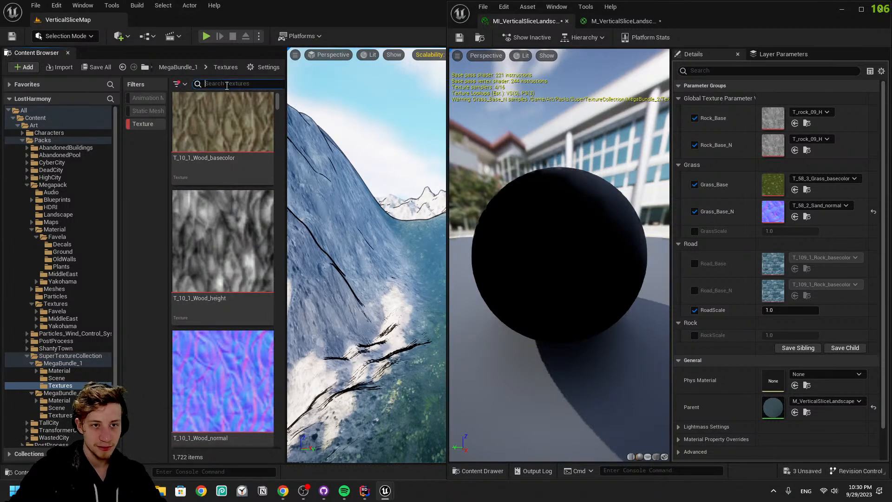
type("rock")
Bring the mountain slope into view and examine the MegaBundle_1 rock textures for a suitable base color
right_click_drag(415, 186, 330, 191)
scroll(239, 248, "up", 3)
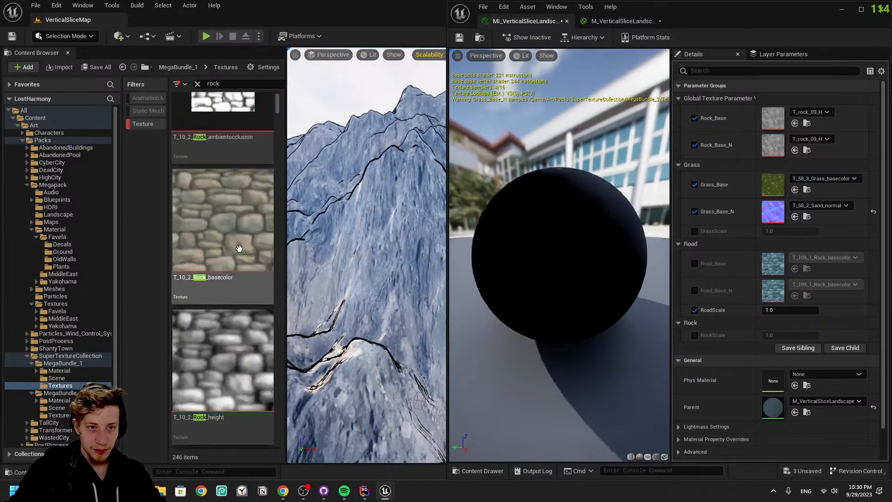
scroll(240, 249, "up", 2)
scroll(232, 185, "down", 5)
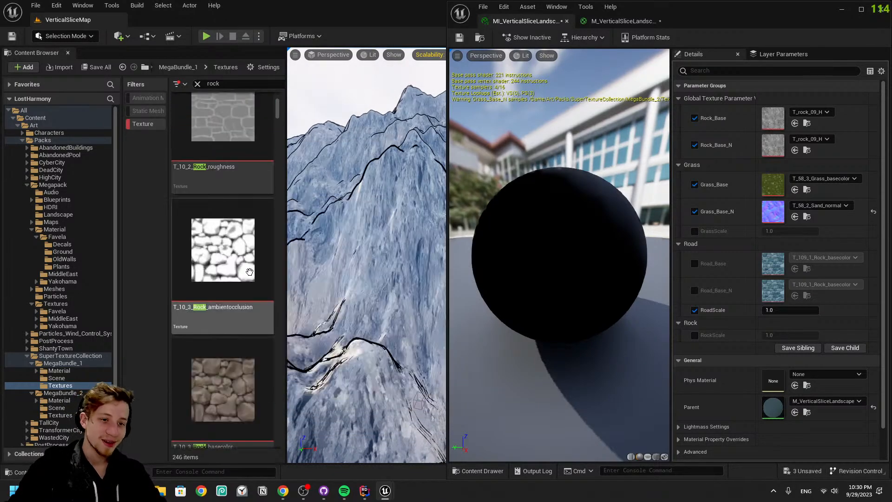
scroll(249, 271, "down", 8)
scroll(247, 270, "down", 10)
scroll(252, 301, "up", 4)
scroll(248, 297, "down", 9)
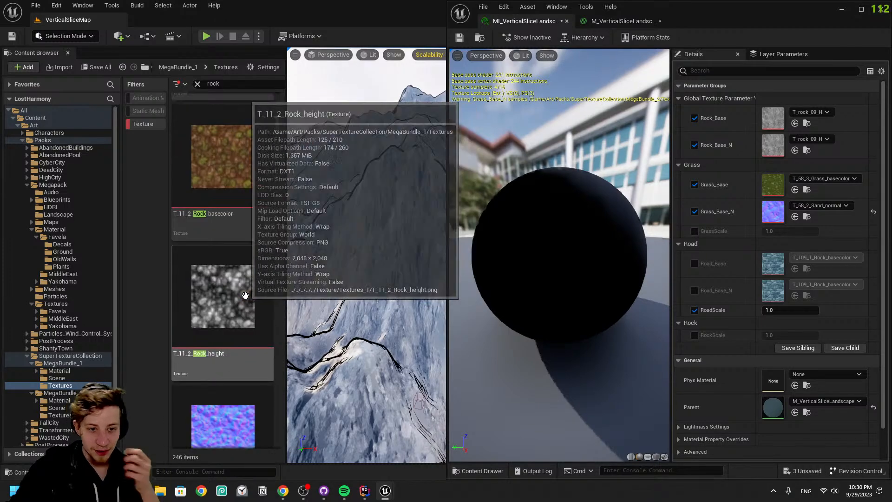
scroll(246, 295, "down", 10)
scroll(239, 299, "down", 6)
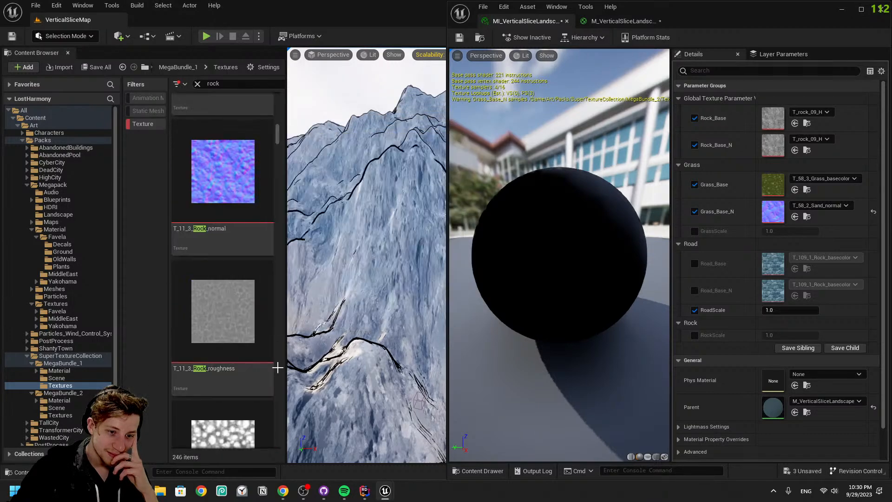
scroll(193, 380, "down", 3)
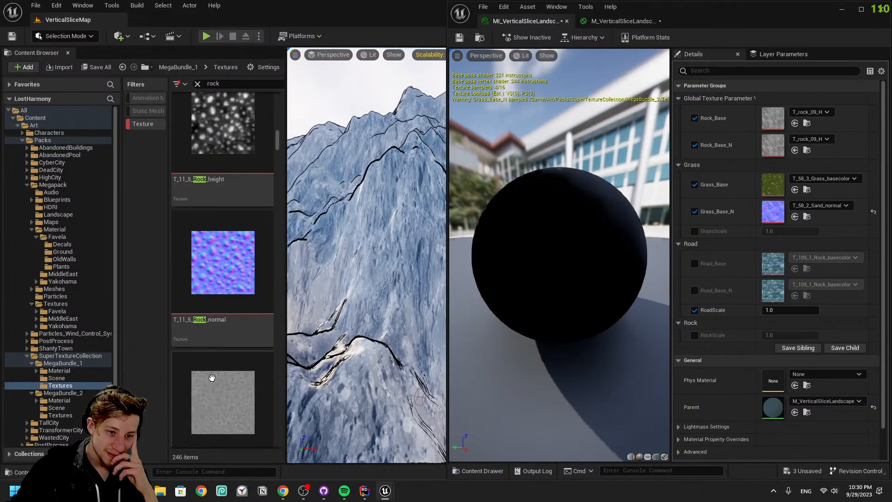
scroll(246, 391, "down", 12)
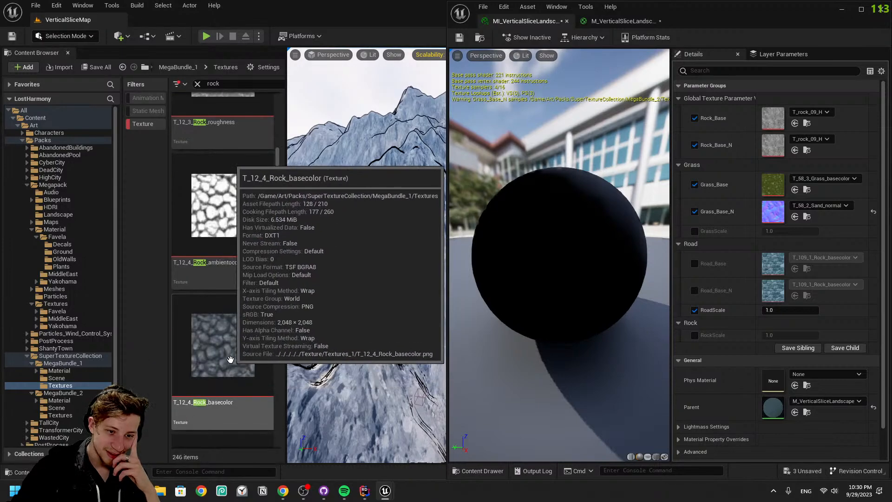
Assign T_12_4_Rock_basecolor to the landscape material instance's Rock_Base parameter and check it on the mountain
left_click_drag(223, 227, 804, 86)
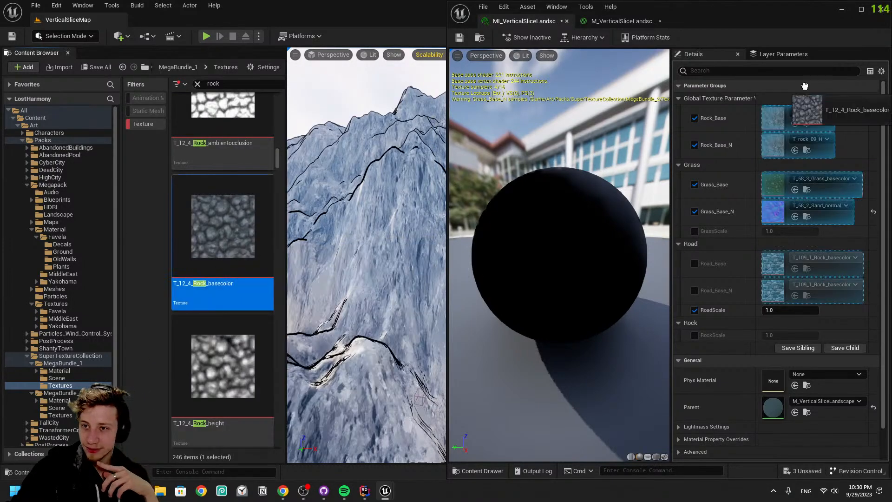
left_click_drag(777, 114, 775, 116)
right_click_drag(403, 196, 379, 211)
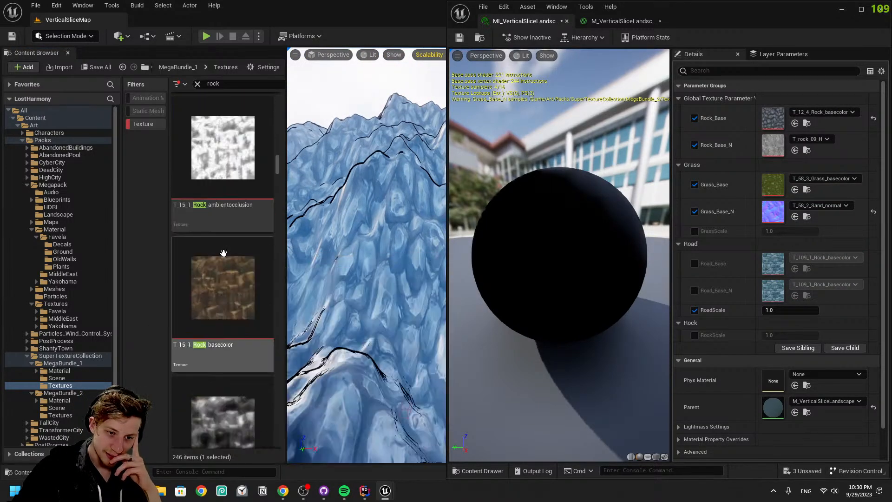
Find T_15_4_Rock_basecolor among the rock textures and assign it to the Rock_Base parameter
scroll(240, 325, "down", 5)
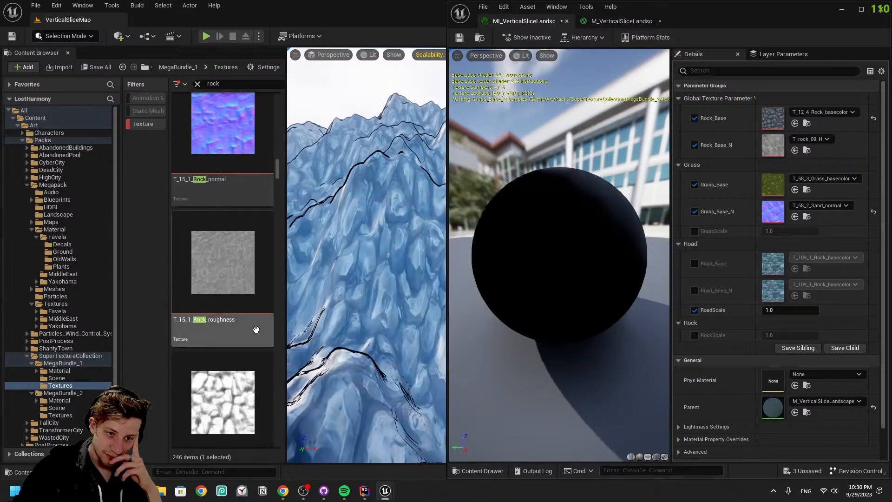
scroll(246, 324, "down", 3)
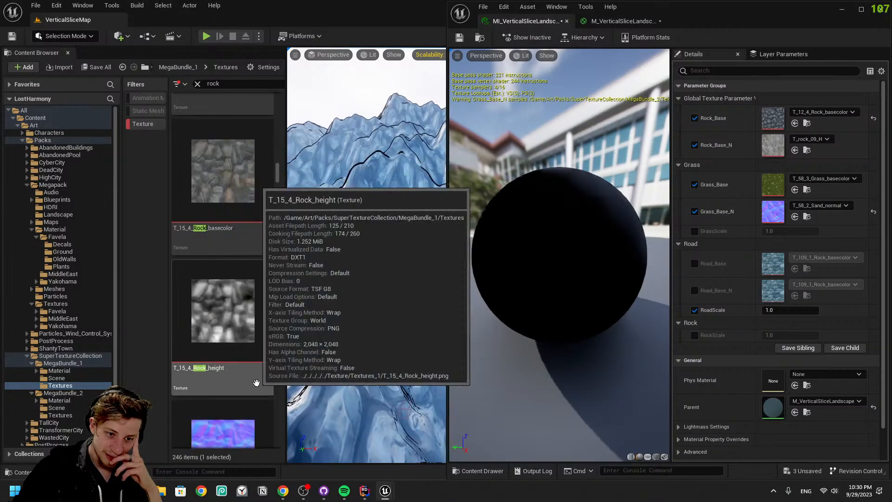
scroll(251, 279, "up", 3)
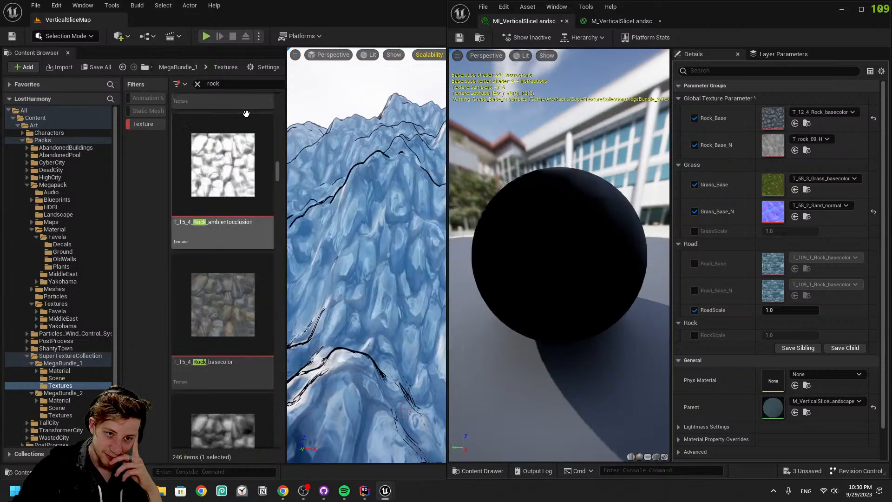
left_click_drag(239, 341, 812, 169)
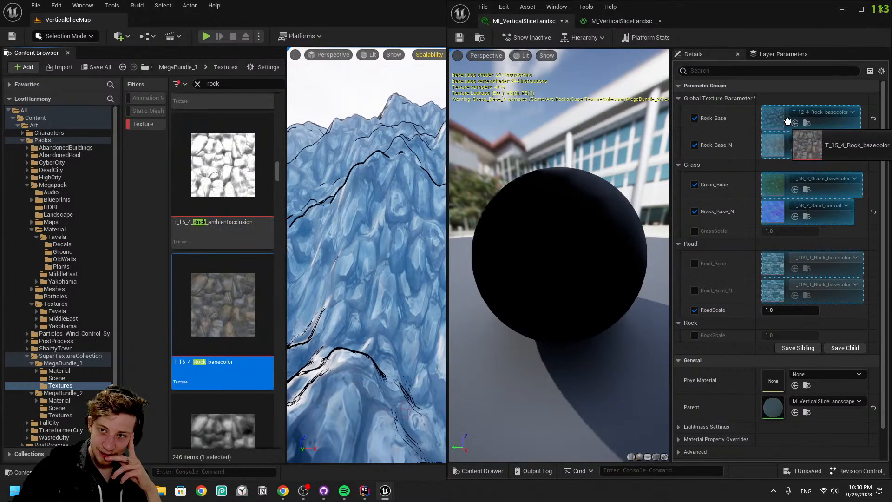
left_click_drag(787, 121, 788, 122)
Assign T_16_1_Rock_basecolor to the landscape material instance's Rock_Base parameter and T_16_1_Rock_normal to Rock_Base_N
scroll(244, 300, "down", 2)
scroll(262, 344, "down", 5)
scroll(263, 350, "down", 5)
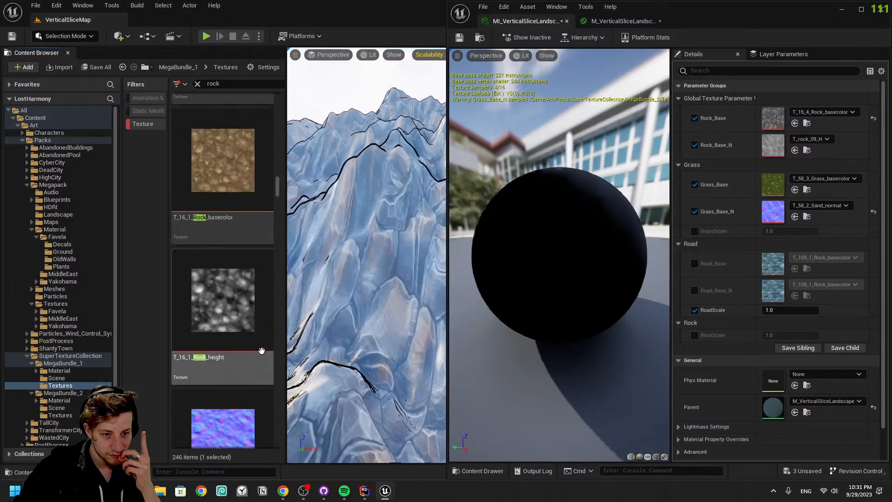
scroll(246, 297, "up", 2)
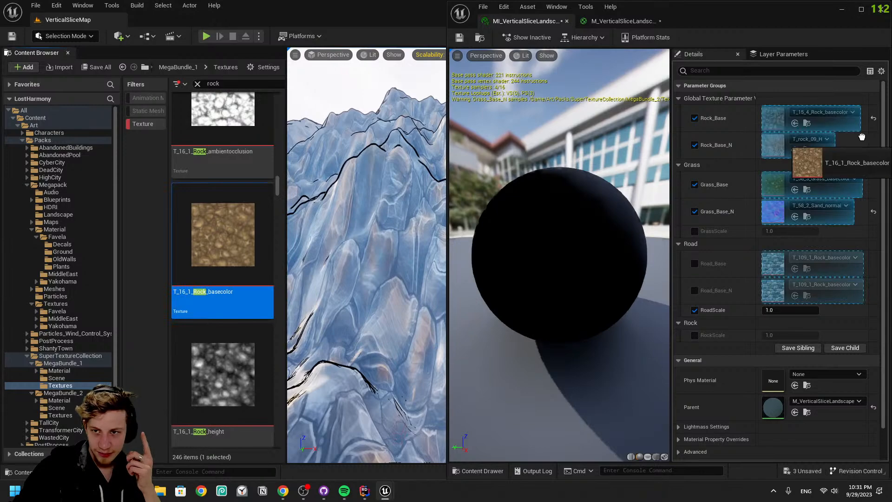
left_click_drag(795, 122, 795, 122)
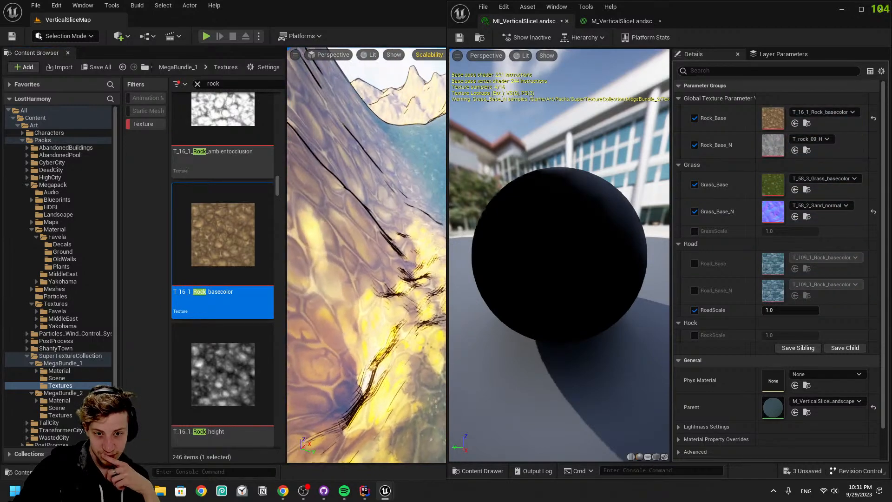
scroll(243, 296, "down", 5)
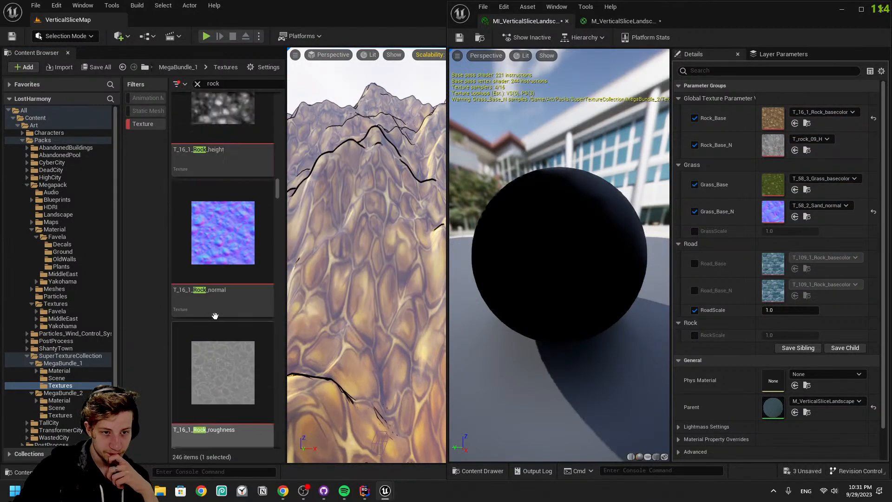
left_click_drag(244, 296, 773, 144)
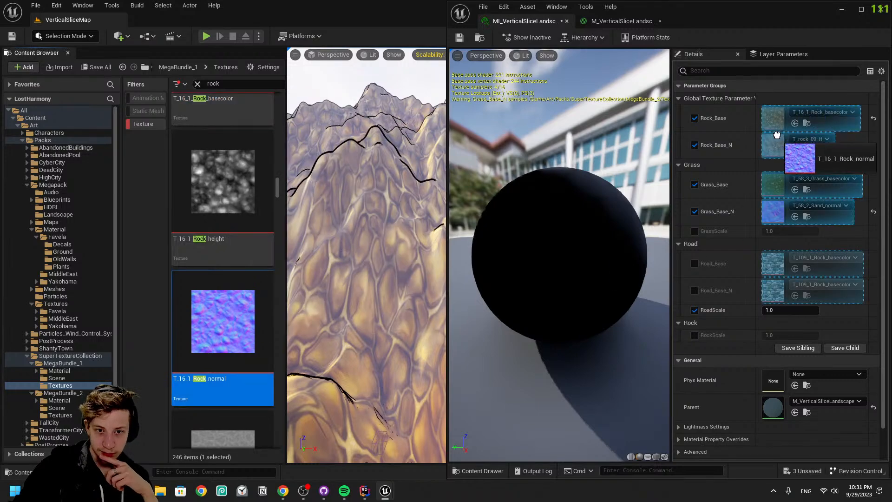
Find T_27_1_Rock_basecolor among the MegaBundle_1 rock textures and assign it to the Rock_Base parameter
scroll(243, 350, "down", 10)
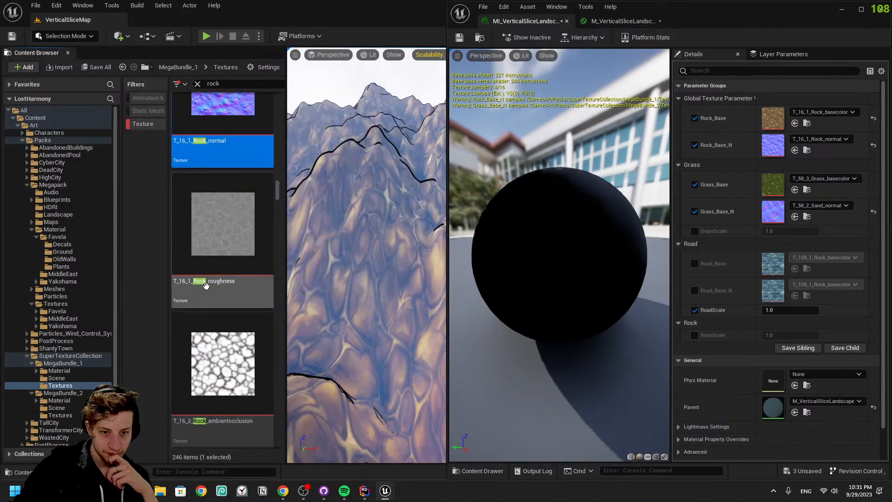
scroll(243, 350, "down", 10)
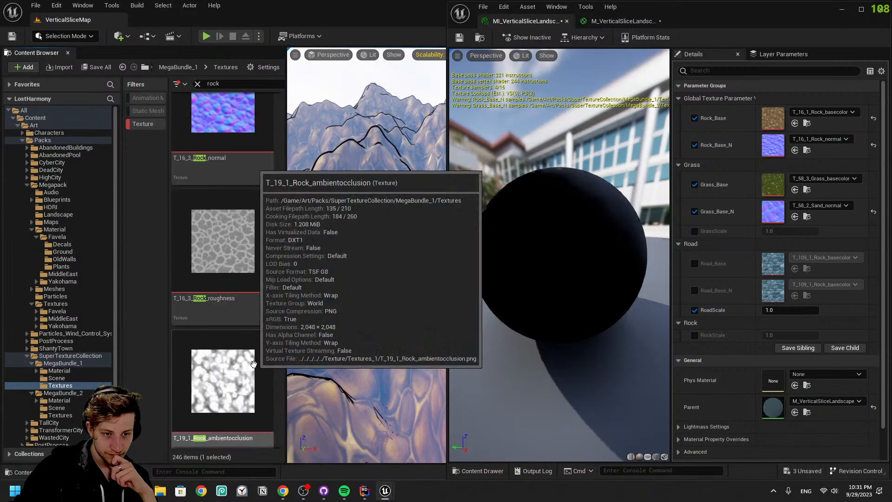
scroll(250, 355, "down", 10)
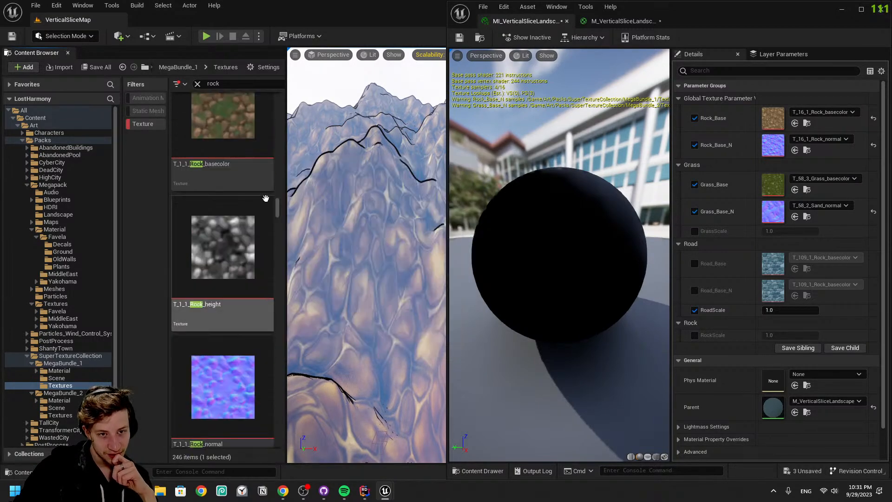
left_click_drag(280, 213, 291, 287)
scroll(250, 297, "up", 3)
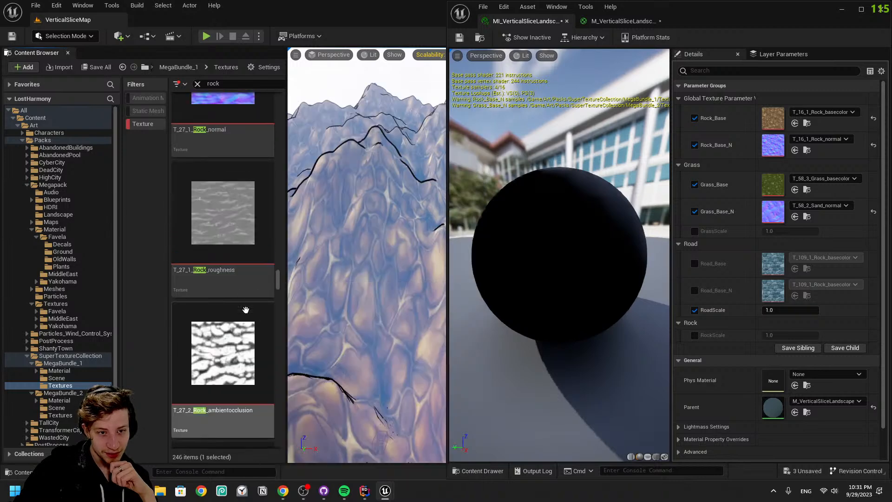
scroll(228, 276, "up", 6)
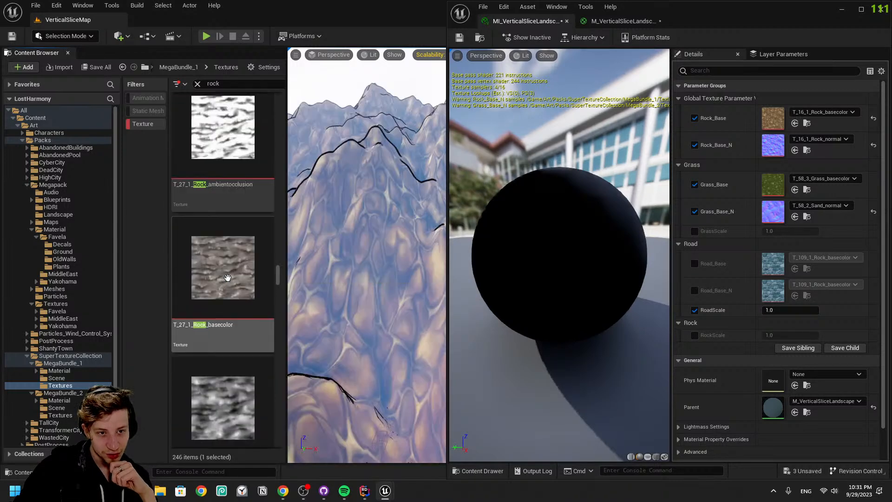
left_click_drag(234, 276, 789, 129)
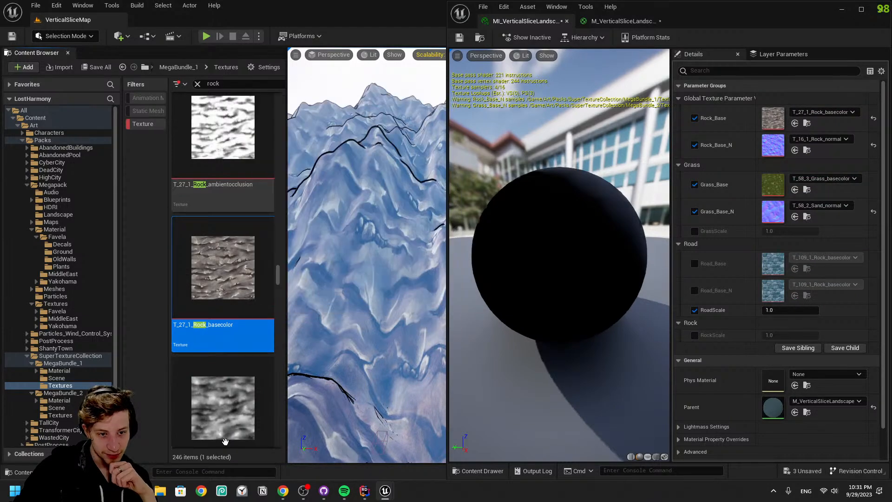
Assign T_27_1_Rock_normal to the Rock_Base_N parameter, check the mountain ridge, and save the landscape material instance
scroll(230, 389, "down", 2)
scroll(225, 368, "up", 2)
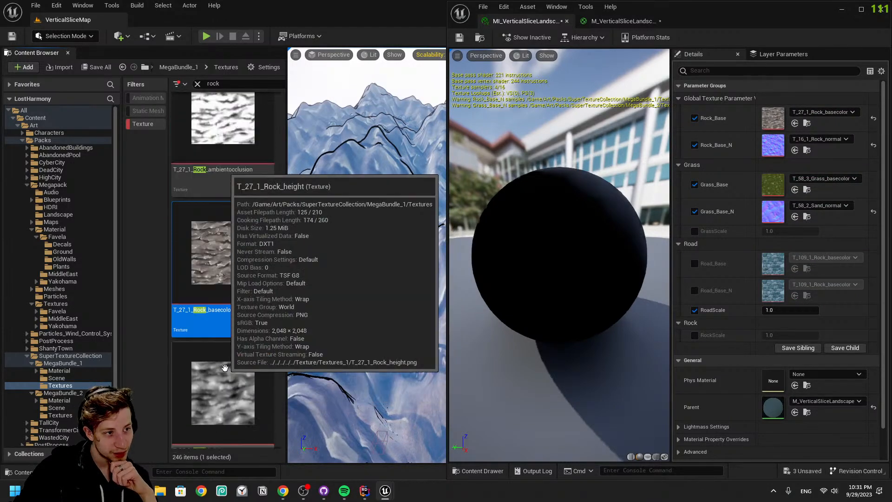
scroll(225, 367, "up", 1)
scroll(228, 362, "down", 6)
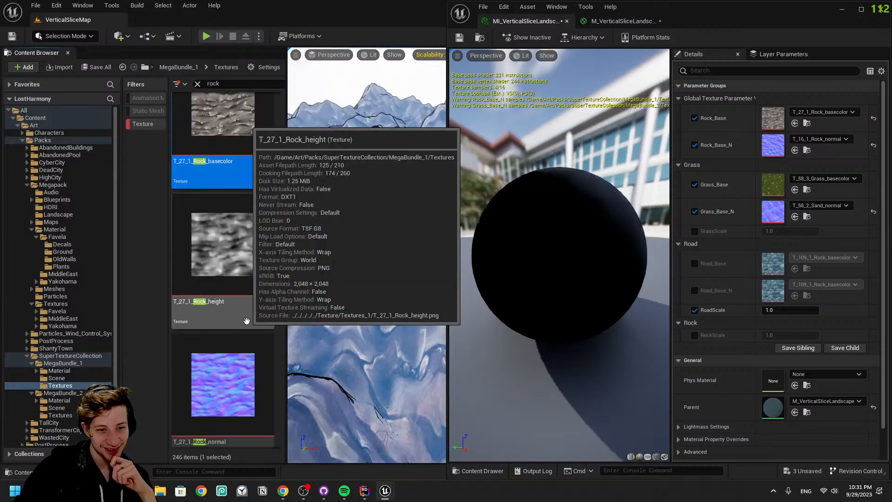
left_click_drag(235, 347, 779, 148)
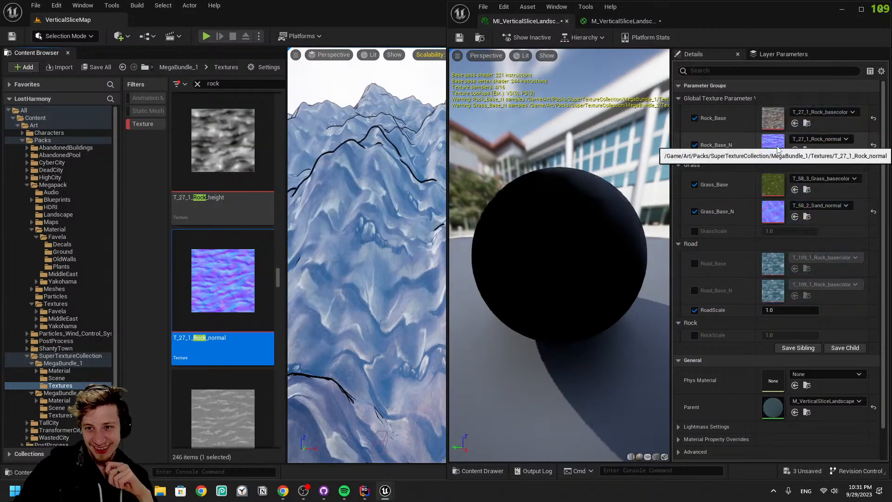
right_click_drag(316, 288, 437, 253)
right_click_drag(367, 260, 326, 242)
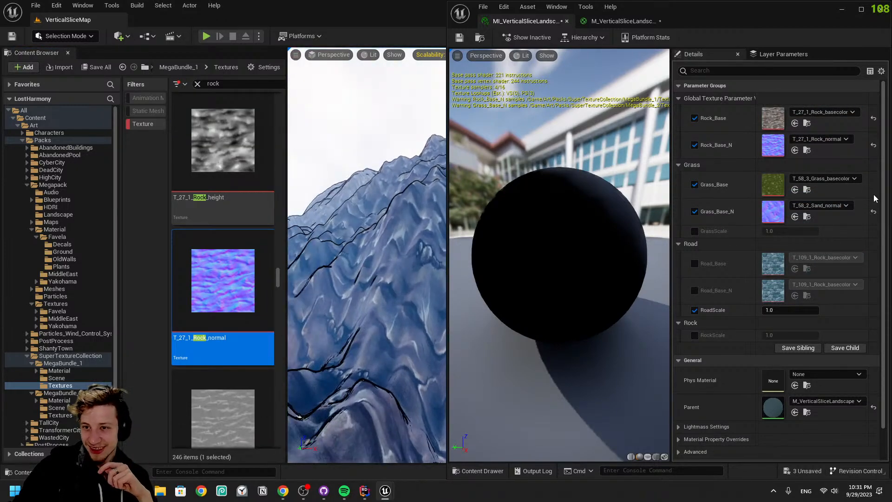
left_click(459, 37)
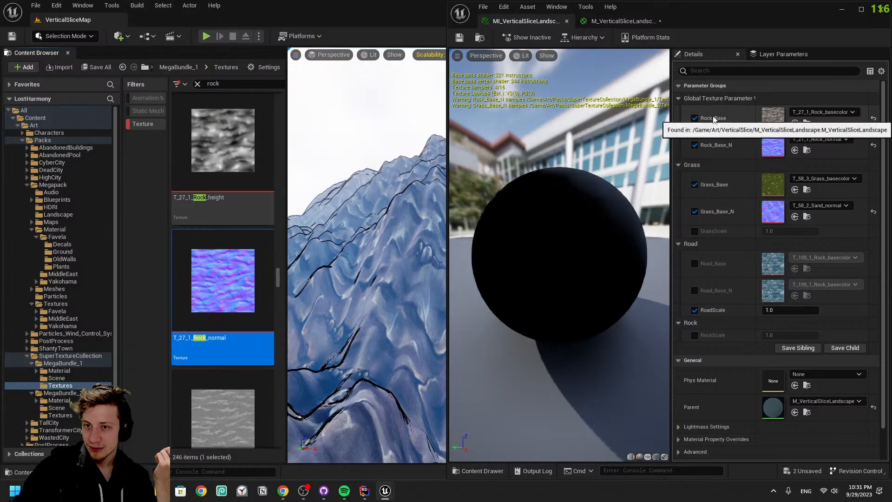
In the M_VerticalSliceLandscape material graph, set the Rock_Base texture parameter's group to Rock
left_click(623, 21)
right_click_drag(863, 212, 825, 210)
scroll(824, 210, "down", 6)
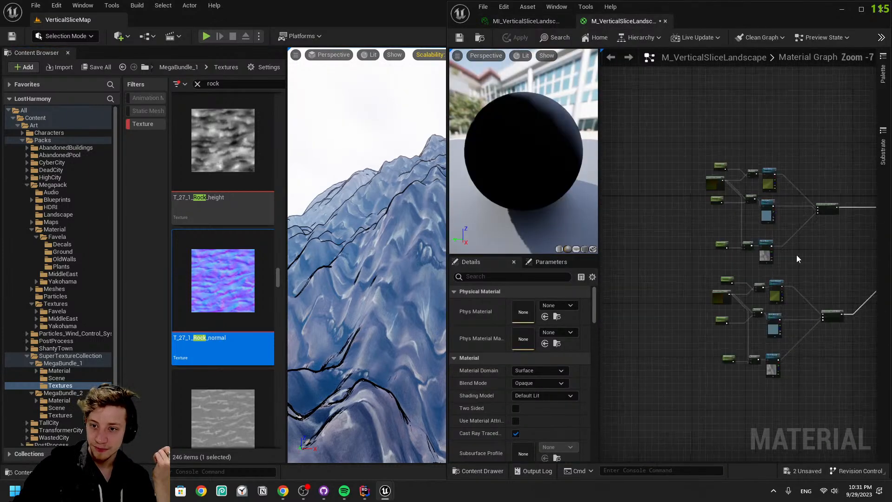
scroll(792, 245, "up", 7)
right_click_drag(769, 360, 809, 221)
right_click_drag(785, 140, 823, 397)
right_click_drag(799, 263, 789, 278)
left_click(800, 355)
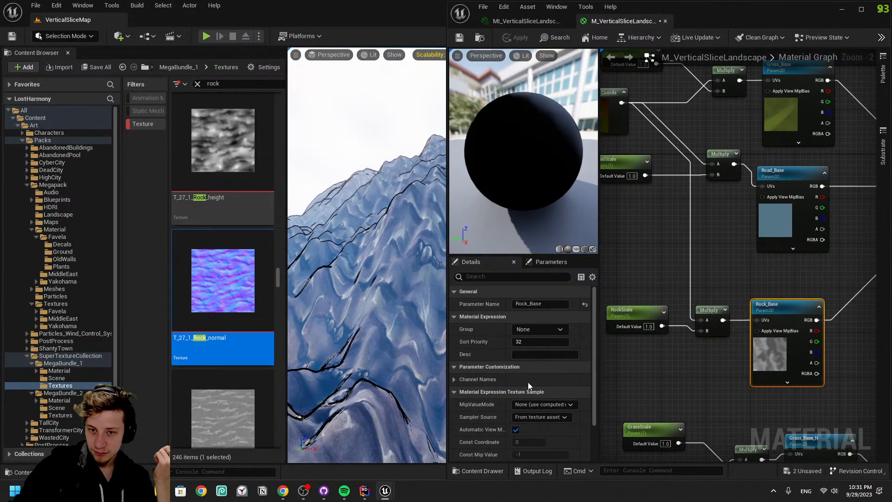
left_click(561, 332)
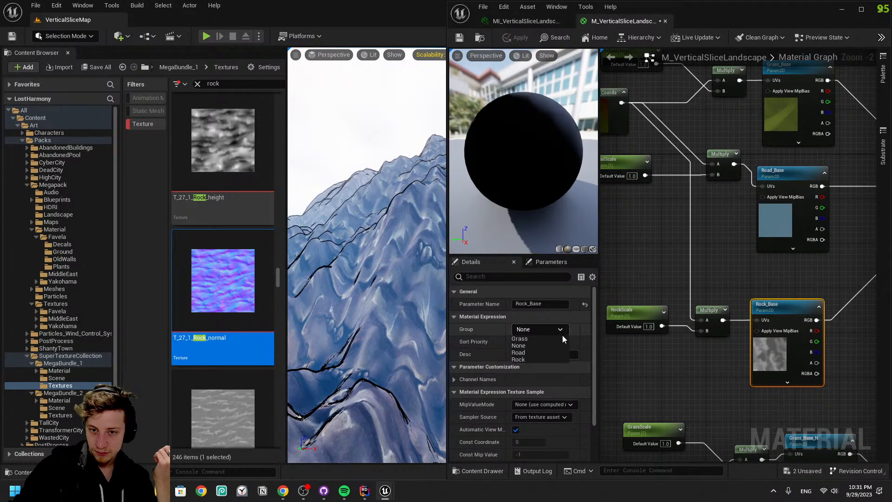
left_click(530, 359)
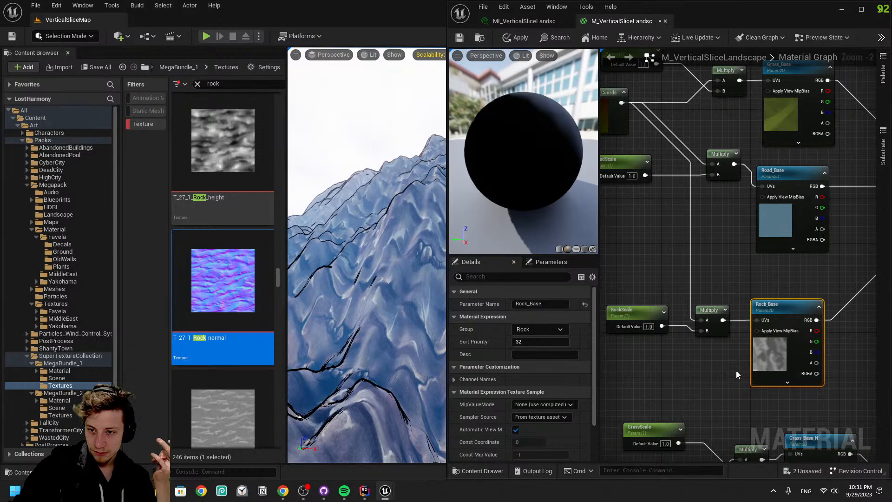
Set the Rock_Base_N texture parameter's group to Rock and apply the material changes
right_click_drag(744, 372, 614, 224)
right_click_drag(782, 378, 732, 156)
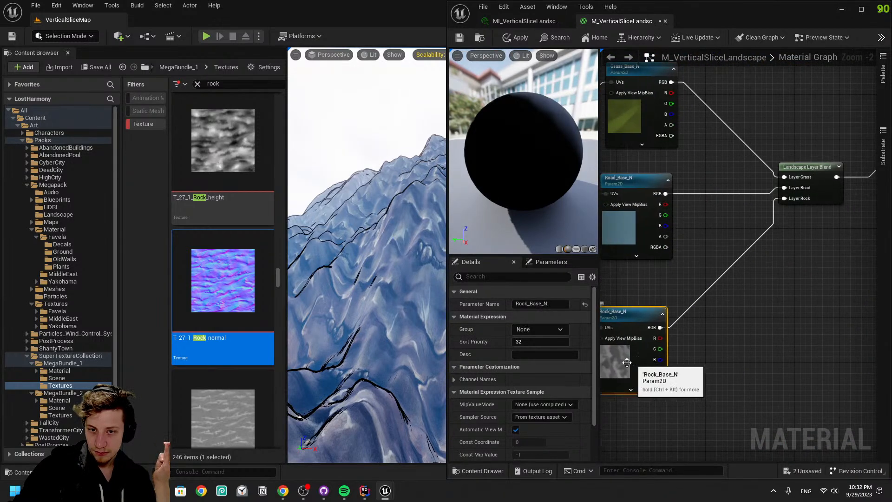
left_click(543, 328)
left_click(548, 358)
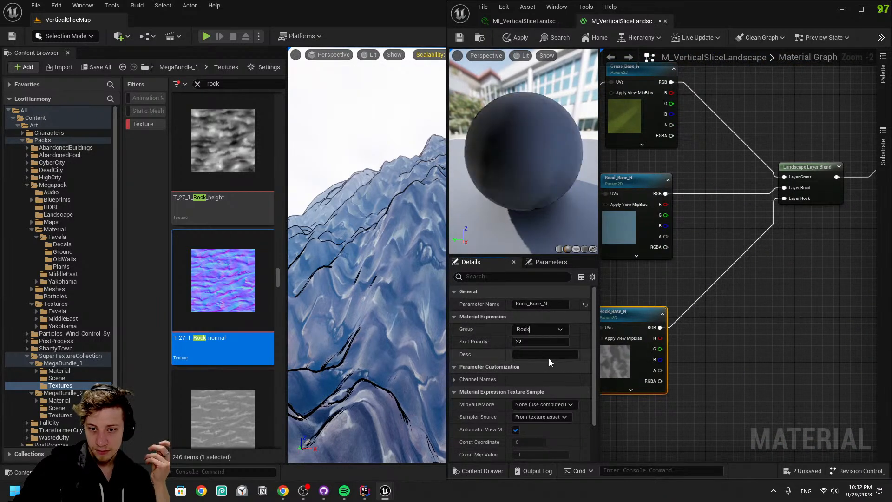
left_click(516, 37)
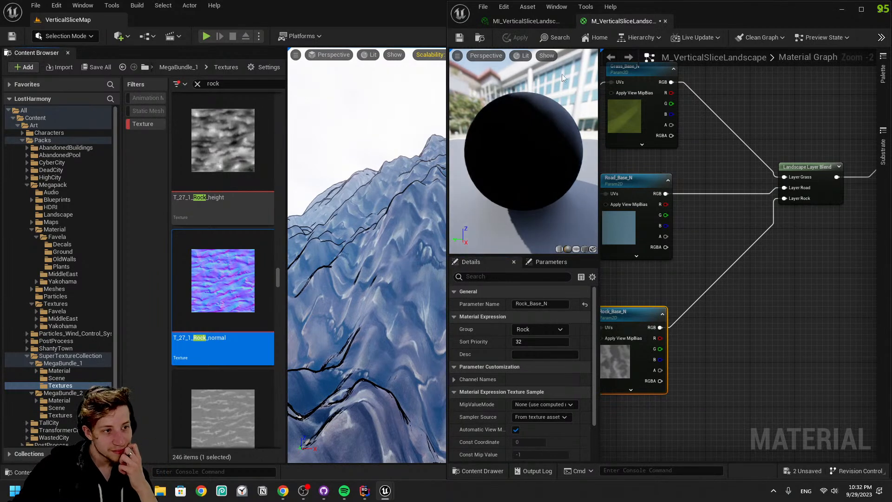
Override RockScale in the landscape material instance with about 5.18 and check the tiling on the mountain
left_click(530, 22)
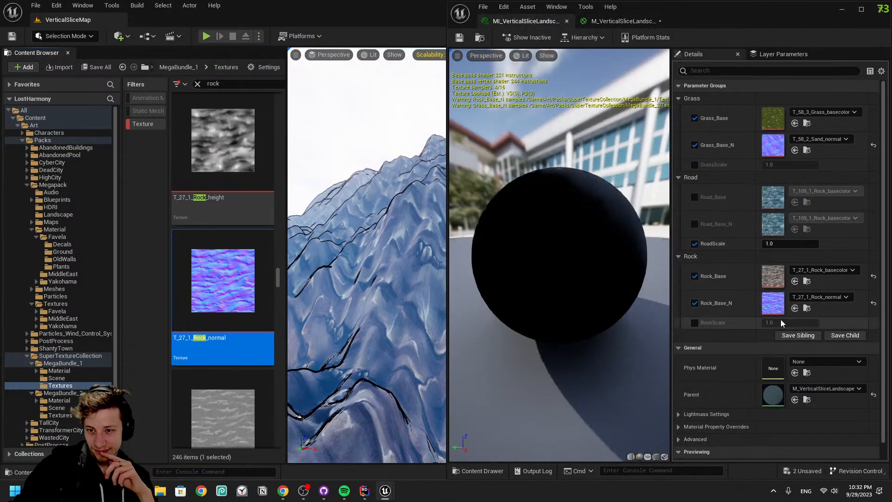
left_click(693, 322)
left_click_drag(781, 322, 754, 321)
key("w")
mouse_move(390, 252)
right_mouse_down()
mouse_move(418, 253)
mouse_move(399, 260)
mouse_move(390, 252)
mouse_move(379, 274)
mouse_move(389, 251)
mouse_move(382, 255)
right_mouse_up()
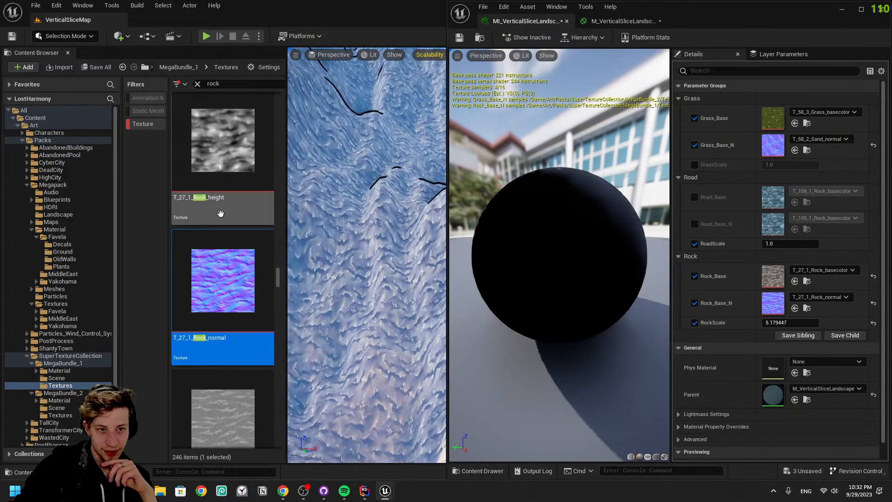
Search the whole Art folder for textures matching "mounta" and look through them
left_click(48, 125)
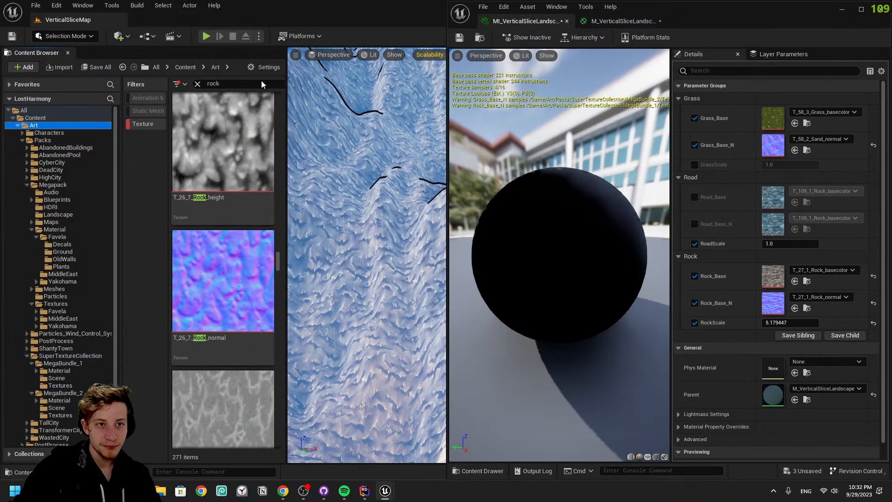
scroll(251, 195, "down", 6)
scroll(264, 217, "up", 9)
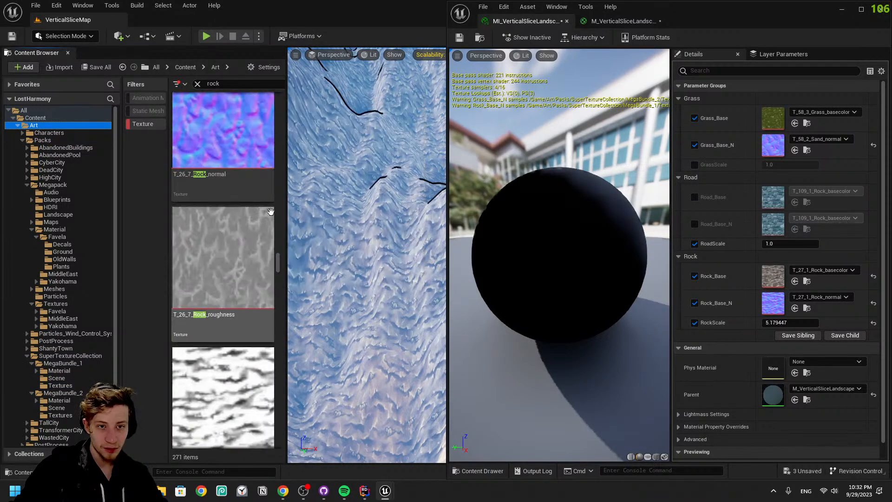
left_click_drag(280, 261, 259, 92)
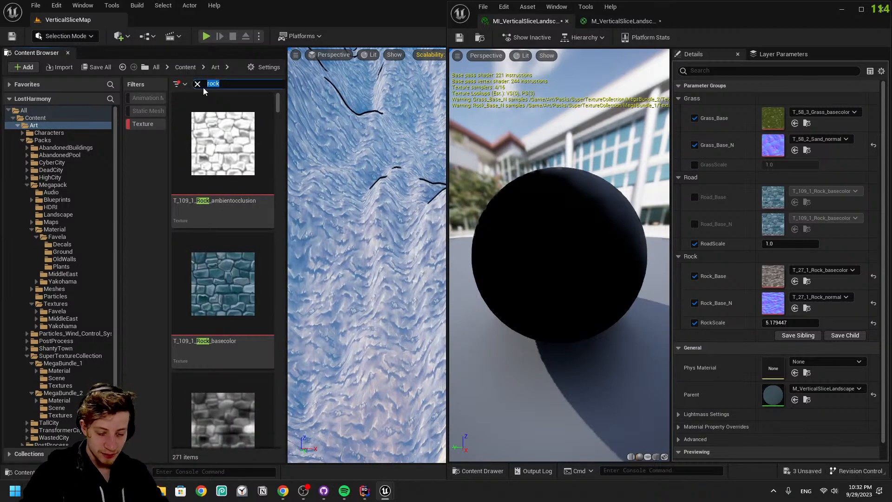
type("un")
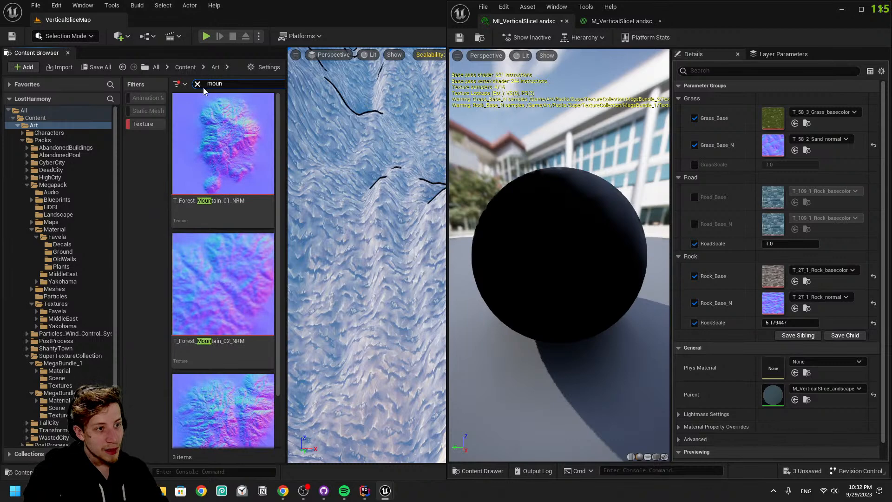
type("ta")
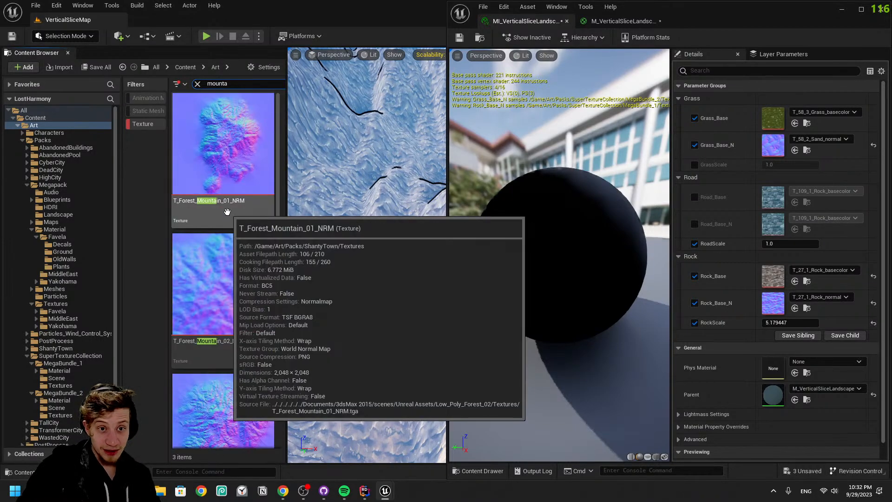
scroll(227, 211, "down", 2)
Search the Art folder's textures for "rock" again and browse them for another mountain texture
key("BackSpace")
key("Delete")
key("Delete")
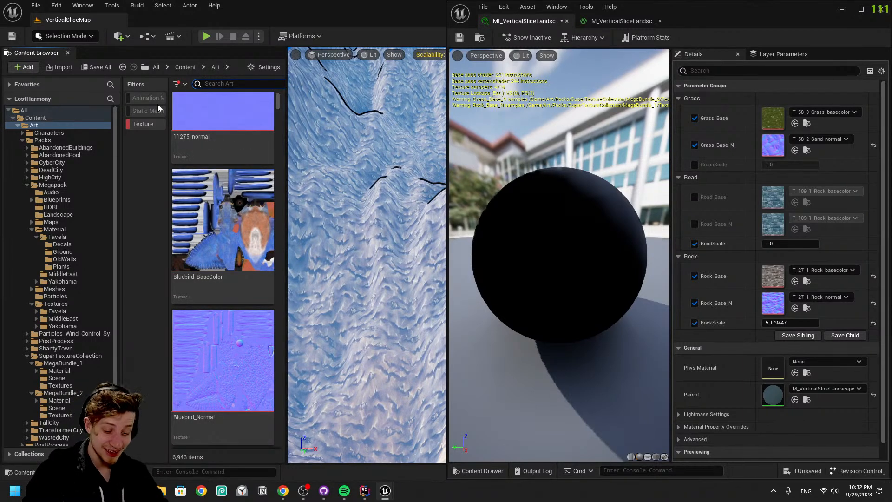
type("rock")
scroll(214, 276, "down", 5)
left_click_drag(274, 113, 277, 173)
scroll(270, 177, "down", 10)
scroll(272, 200, "down", 10)
scroll(251, 235, "down", 3)
left_click(277, 263)
scroll(280, 263, "down", 5)
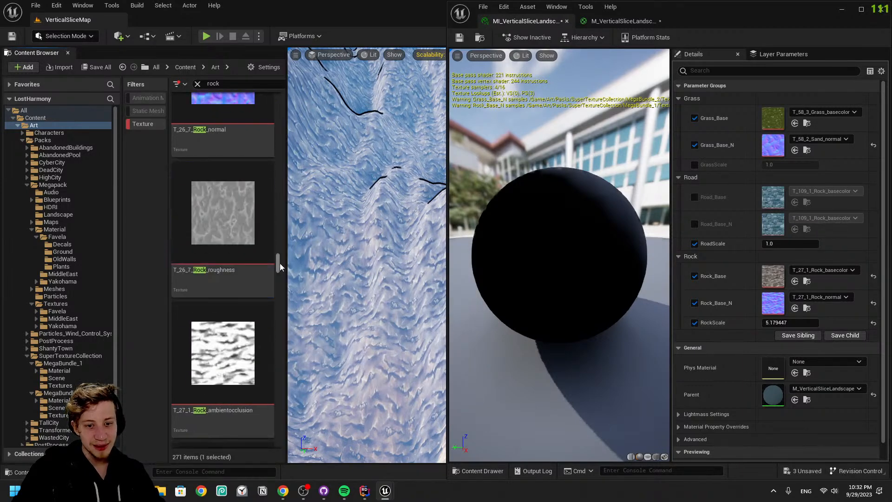
left_click_drag(279, 261, 278, 293)
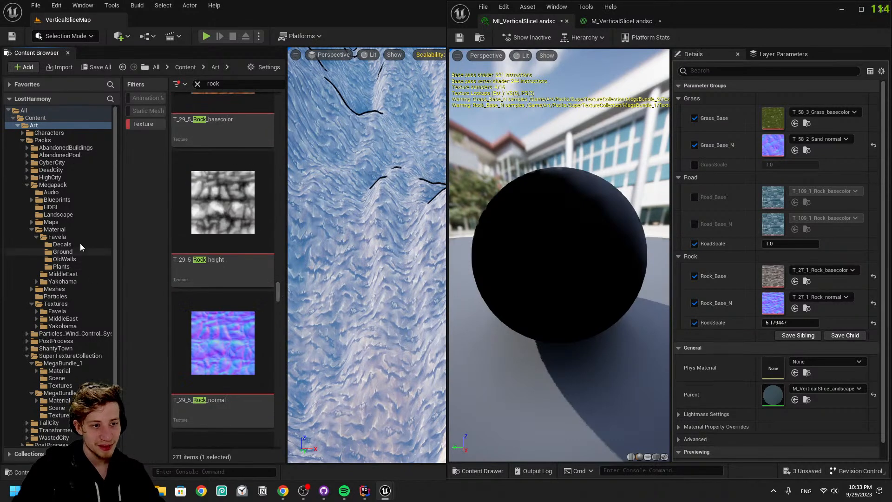
Find T_rock_09_H in the Megapack folder and assign it to the material instance's Grass_Base parameter
left_click(51, 192)
left_click(65, 184)
left_click(65, 179)
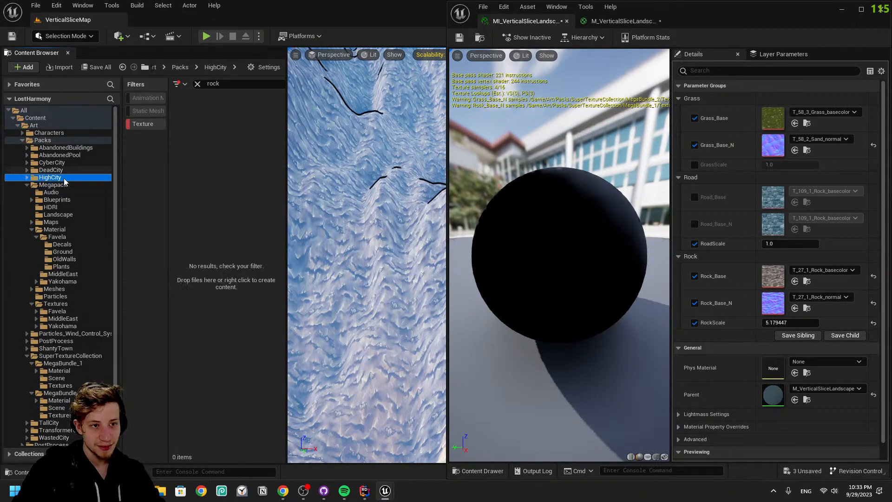
left_click(62, 186)
left_click_drag(210, 163, 776, 120)
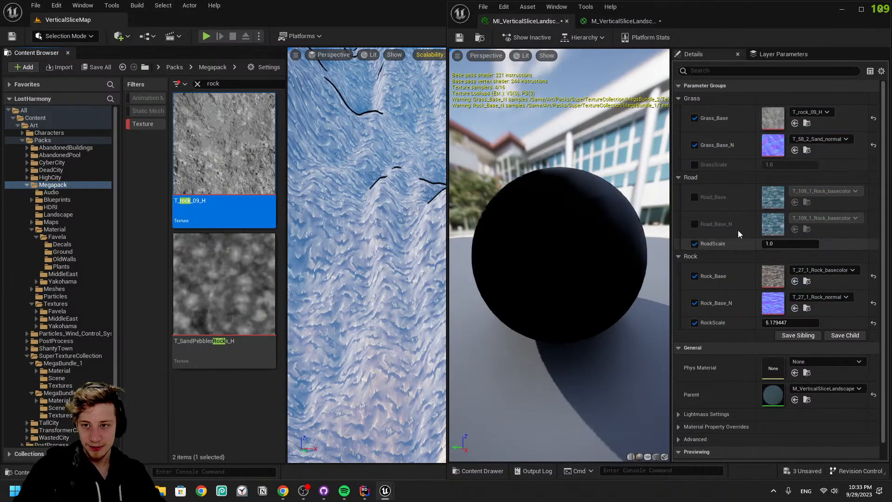
Try T_SandPebblesRocks_H as the Grass_Base_N texture and undo it together with the T_rock_09_H assignment to Grass_Base
left_click_drag(224, 288, 771, 145)
mouse_move(409, 222)
right_mouse_down()
mouse_move(395, 222)
mouse_move(418, 233)
right_mouse_up()
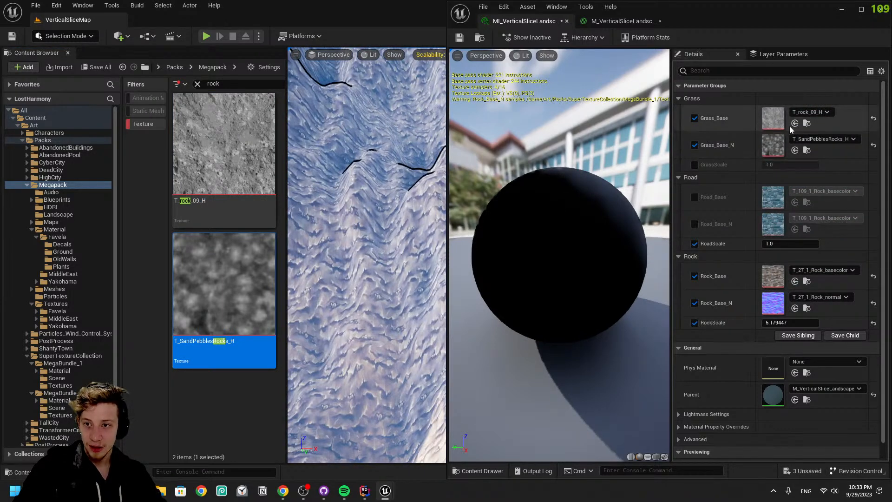
key("ctrl+z")
key("ctrl+z")
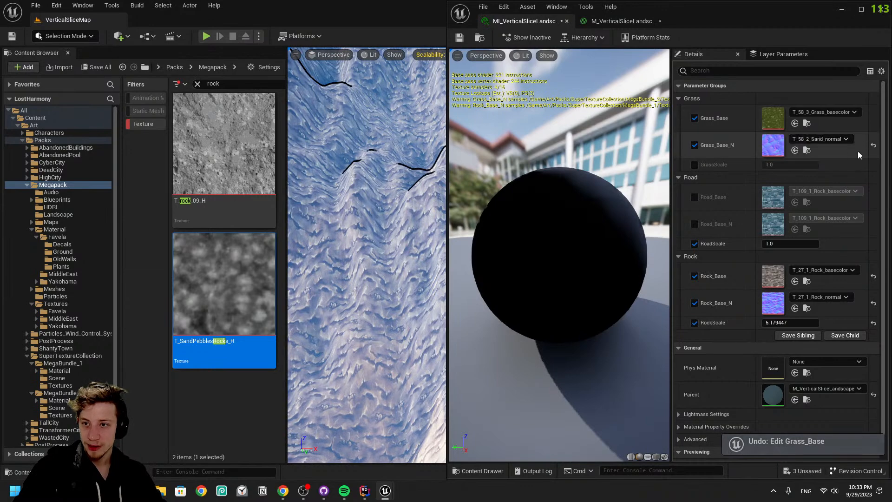
scroll(777, 240, "down", 1)
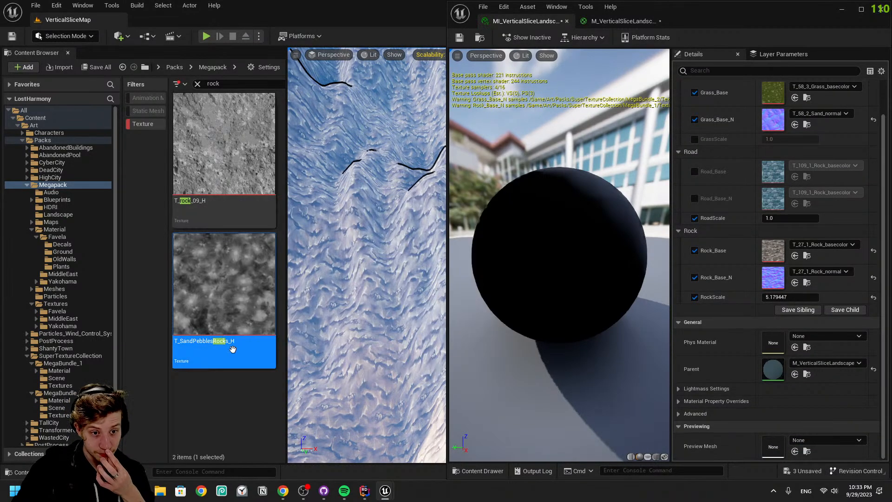
Locate T_rock_09_H in the Favela textures folder, look through its neighbouring textures, and assign it to the Rock_Base parameter
right_click(233, 322)
key("Escape")
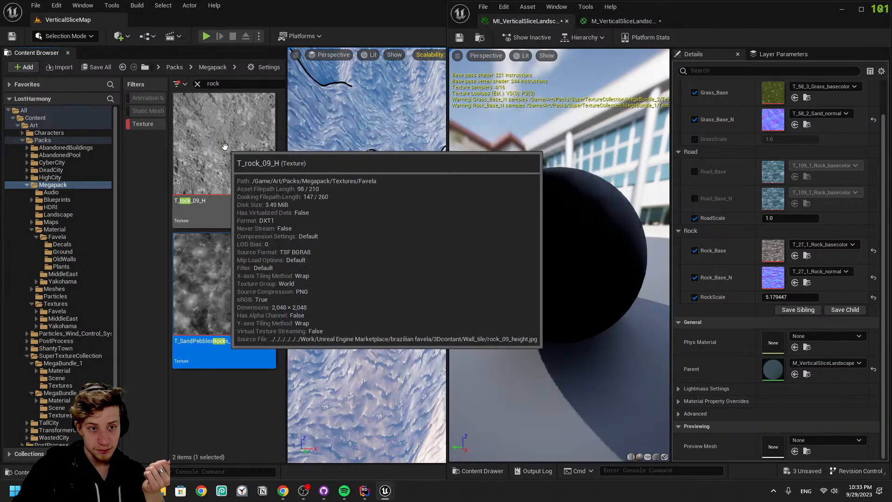
right_click(227, 149)
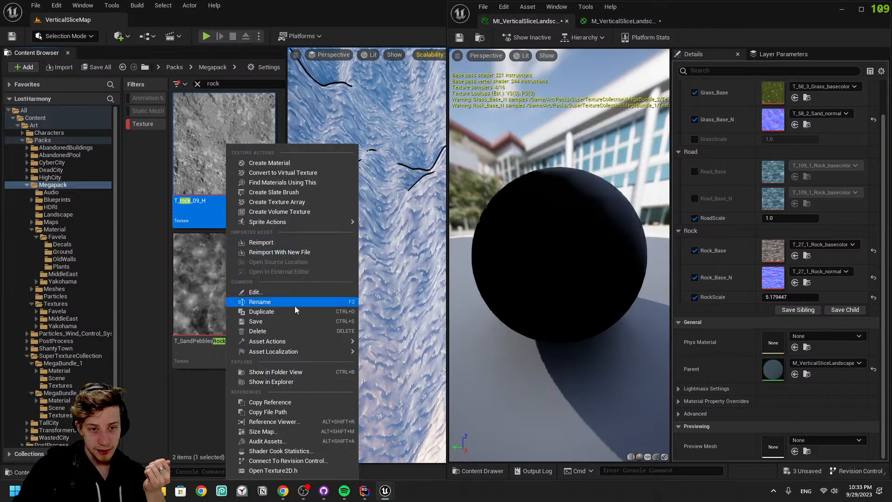
left_click(296, 373)
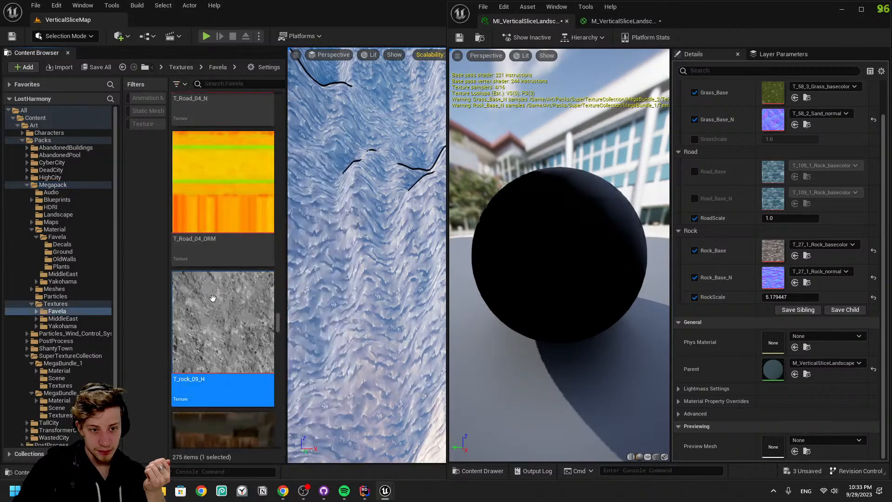
scroll(246, 387, "down", 3)
scroll(246, 387, "up", 8)
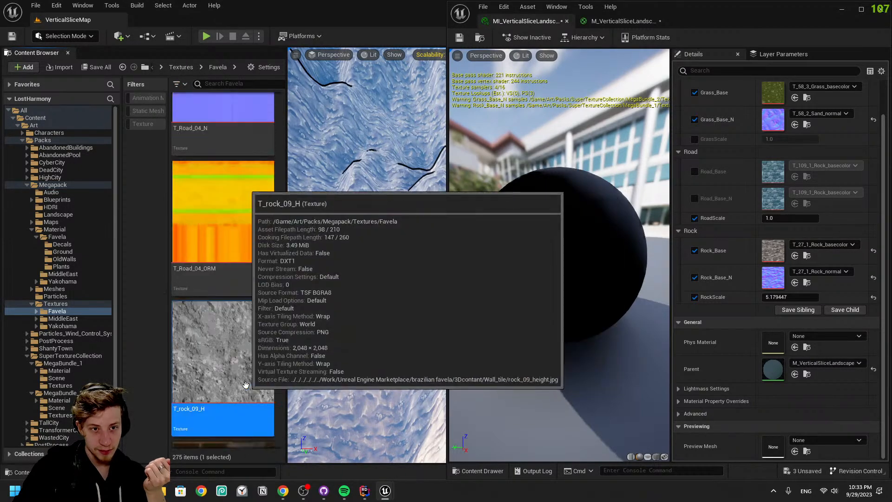
scroll(246, 331, "down", 5)
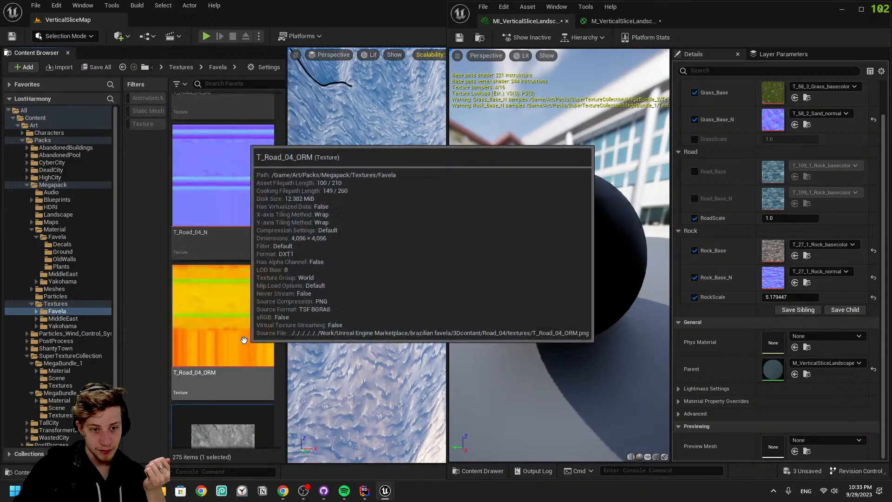
scroll(239, 345, "down", 3)
scroll(251, 288, "up", 5)
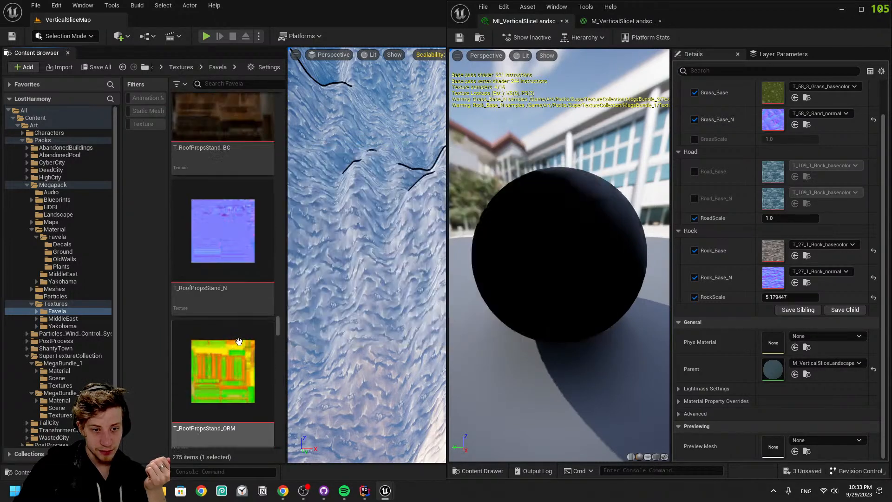
left_click_drag(258, 242, 776, 261)
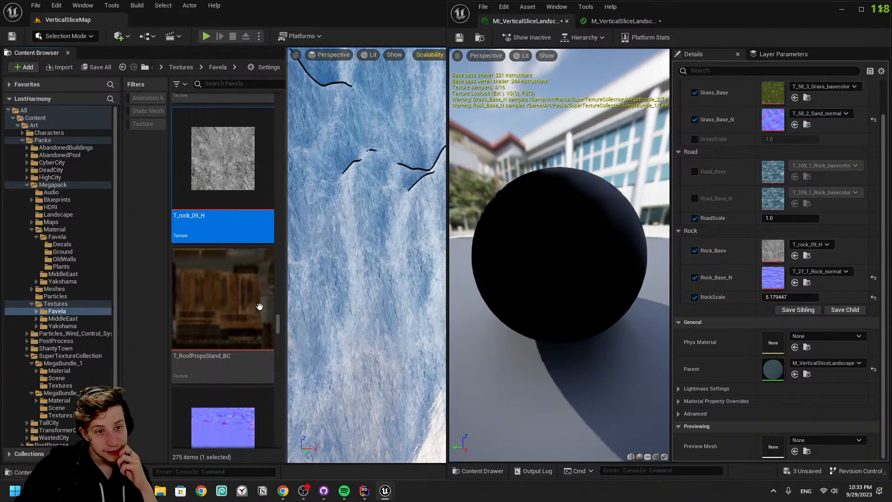
Look through more Favela textures and search the whole Packs folder for "Rock", filtered to textures
scroll(231, 385, "down", 2)
scroll(232, 385, "down", 5)
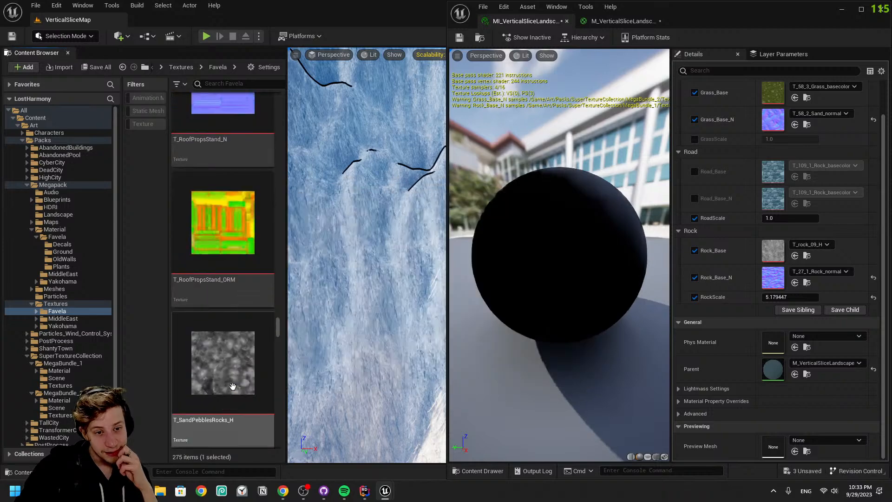
scroll(268, 356, "down", 5)
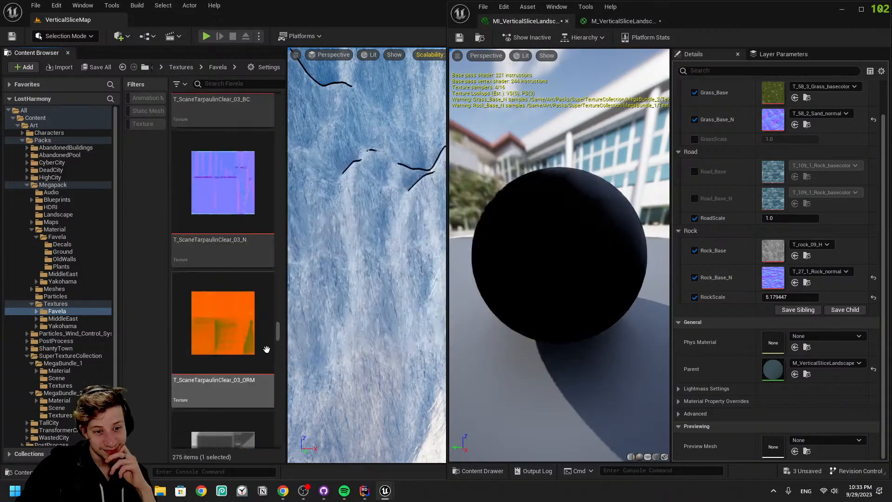
scroll(178, 243, "down", 5)
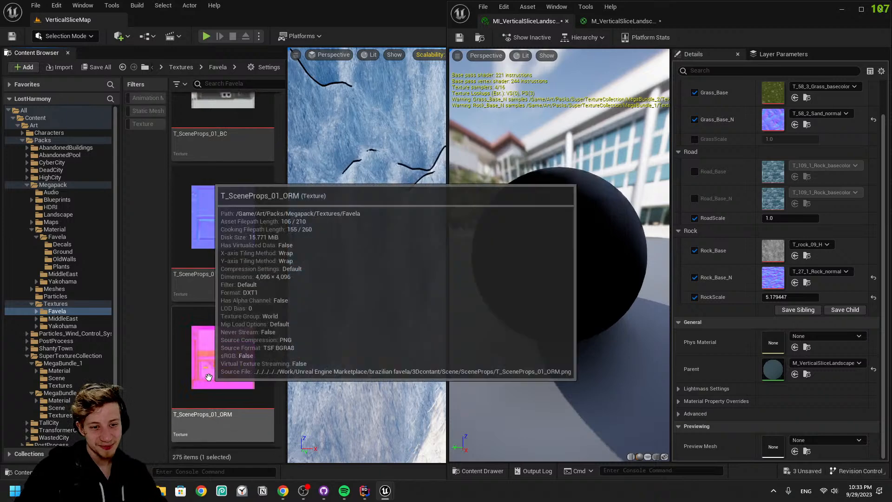
left_click(233, 83)
type("Rock")
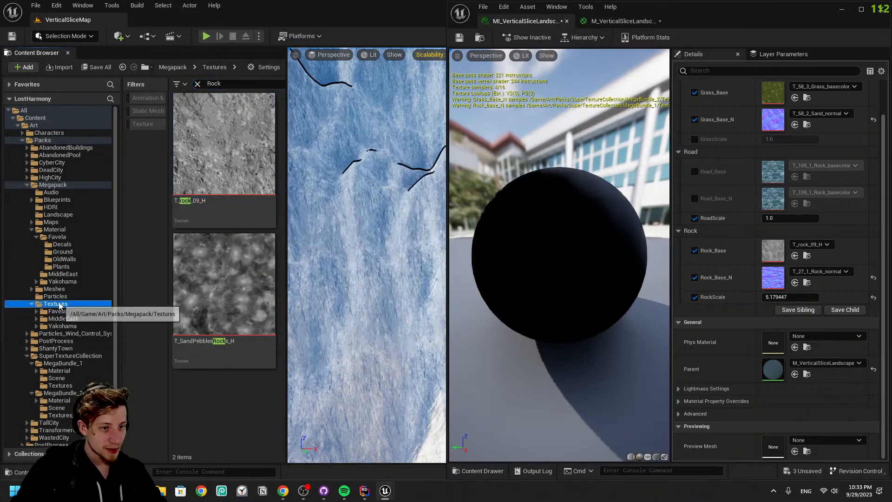
left_click(68, 140)
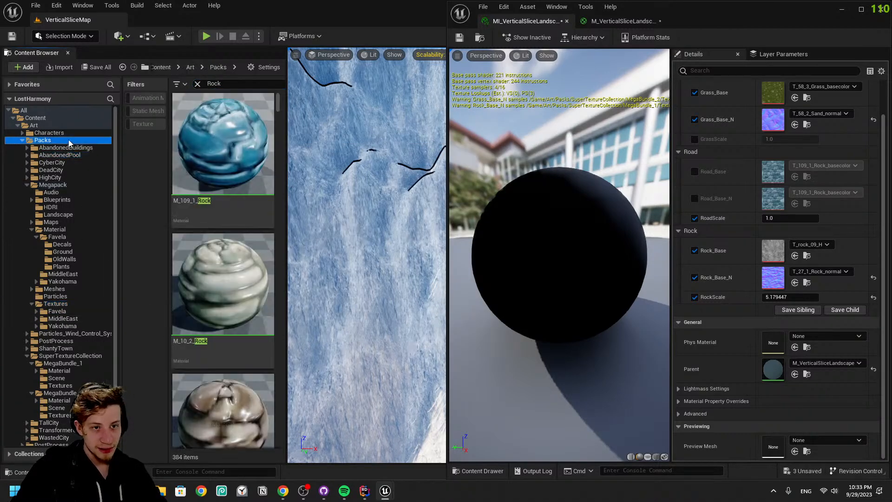
left_click(151, 122)
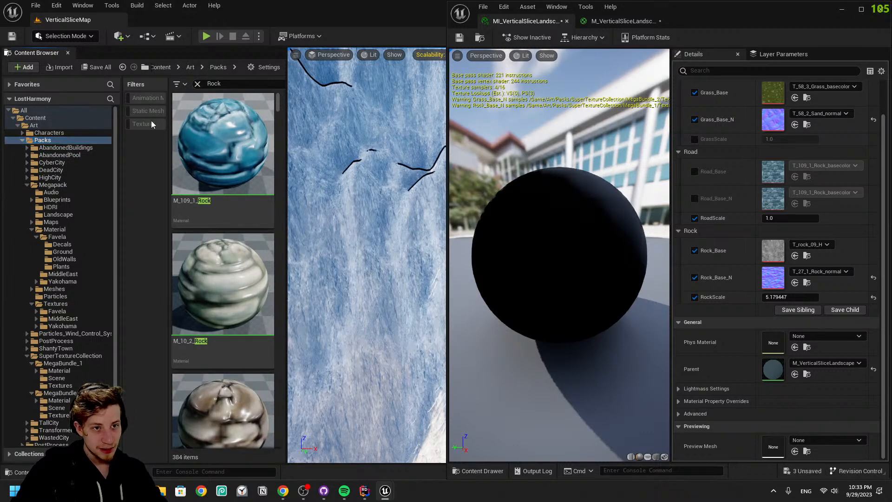
left_click(147, 121)
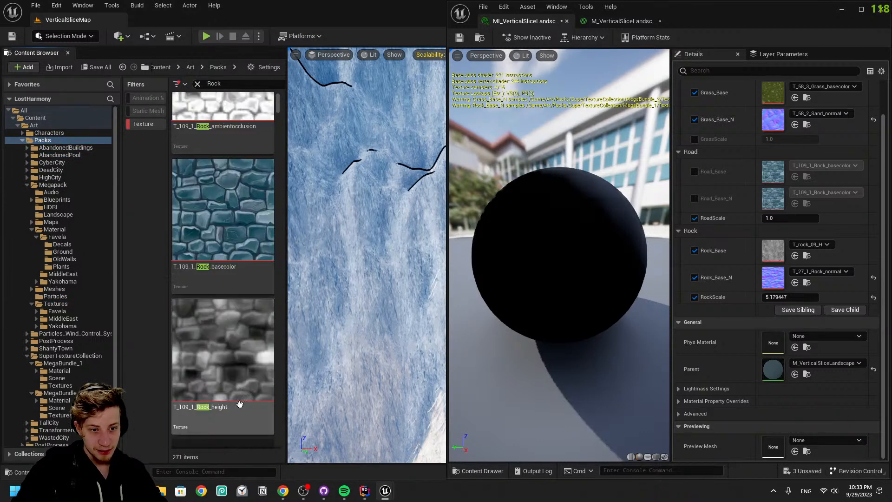
Find the snow rock textures in the DeadCity folder and assign T_SnowRock_BC to Rock_Base and T_SnowRock_Normal to Rock_Base_N
left_click(53, 148)
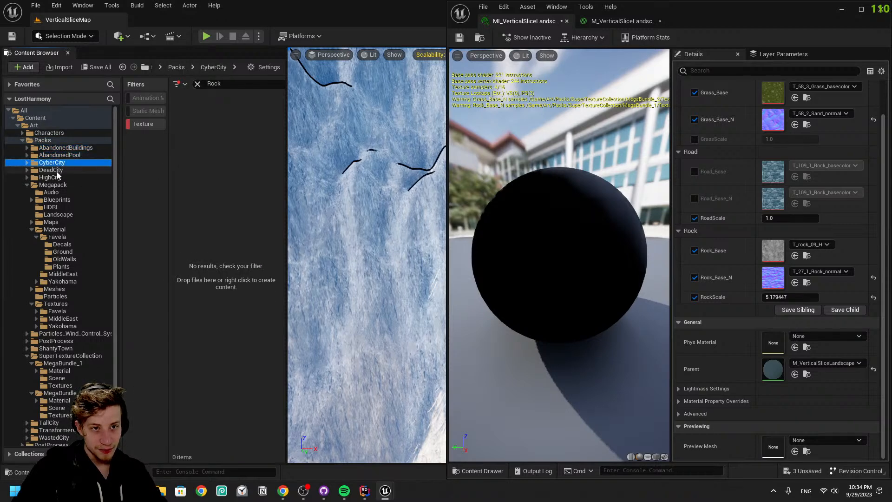
left_click(51, 170)
scroll(215, 263, "down", 8)
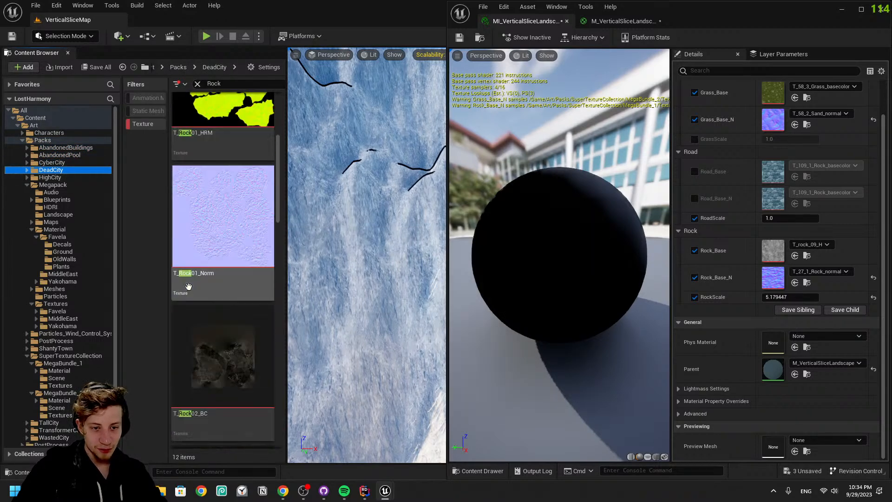
scroll(215, 263, "down", 10)
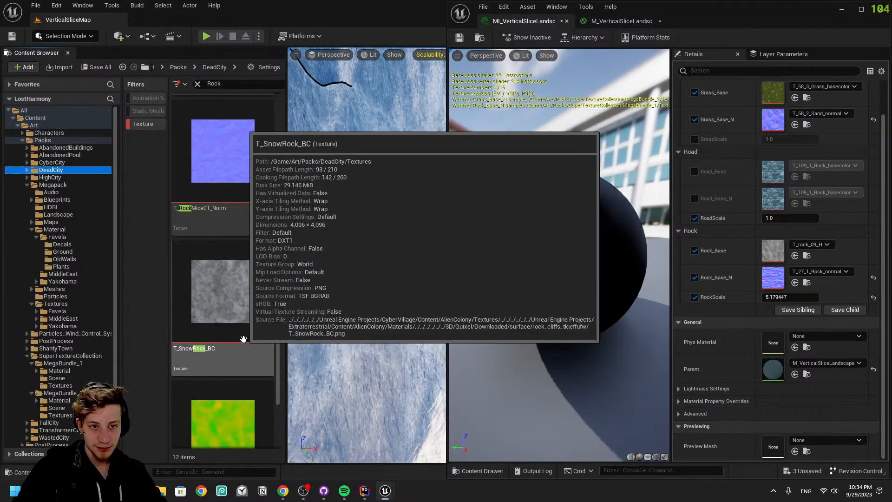
scroll(225, 244, "down", 3)
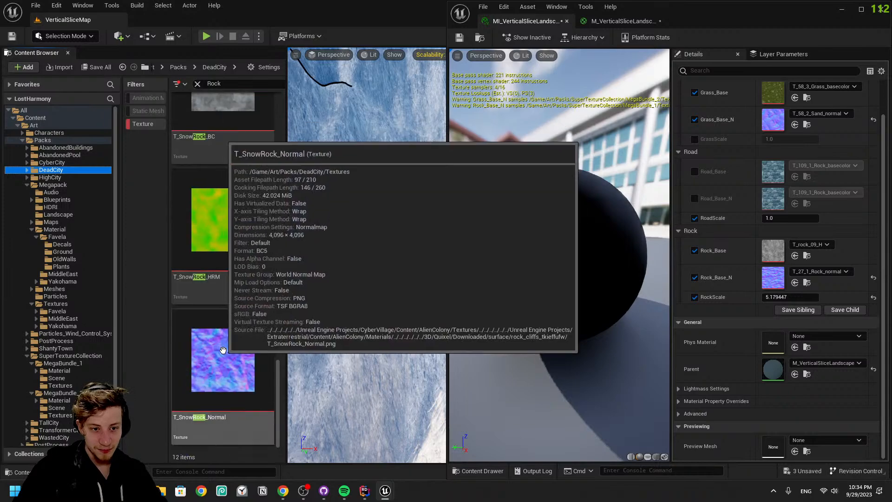
left_click_drag(228, 154, 773, 251)
left_click(226, 431)
left_click_drag(226, 431, 772, 277)
Set RockScale to 10 in the landscape material instance and inspect the tiling across the landscape
right_click_drag(367, 256, 355, 295)
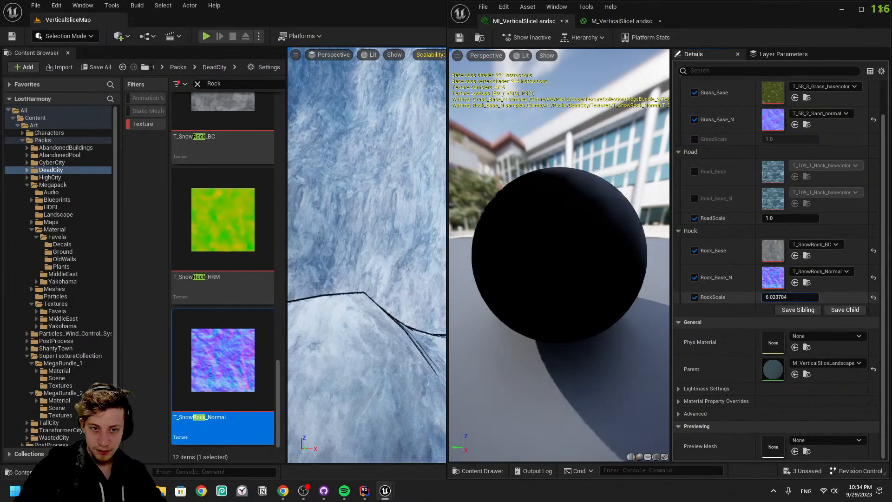
left_click_drag(785, 297, 785, 297)
type("10")
key("Return")
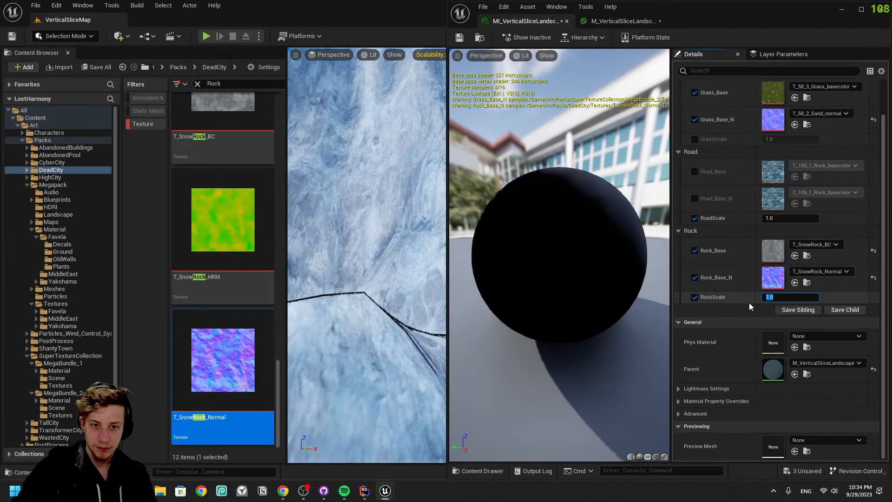
right_click_drag(389, 197, 347, 195)
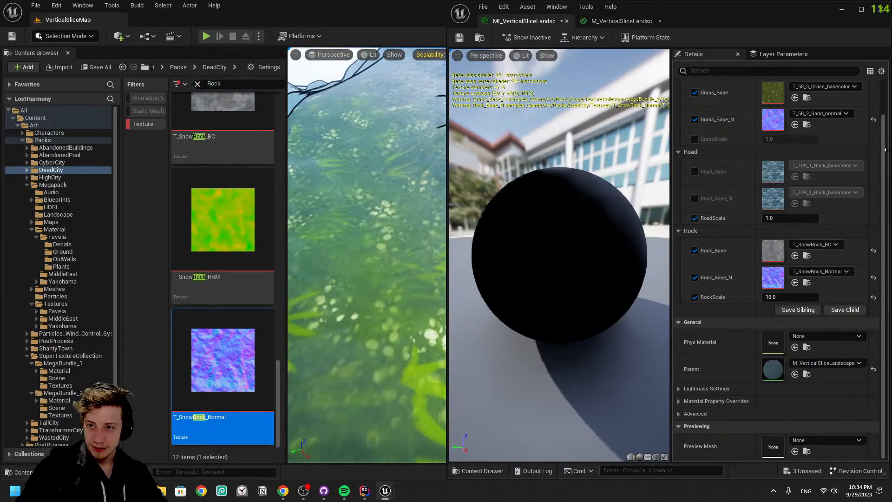
Override Road_Base and Road_Base_N in the material instance and assign T_SnowRock_Normal to Road_Base
left_click(695, 172)
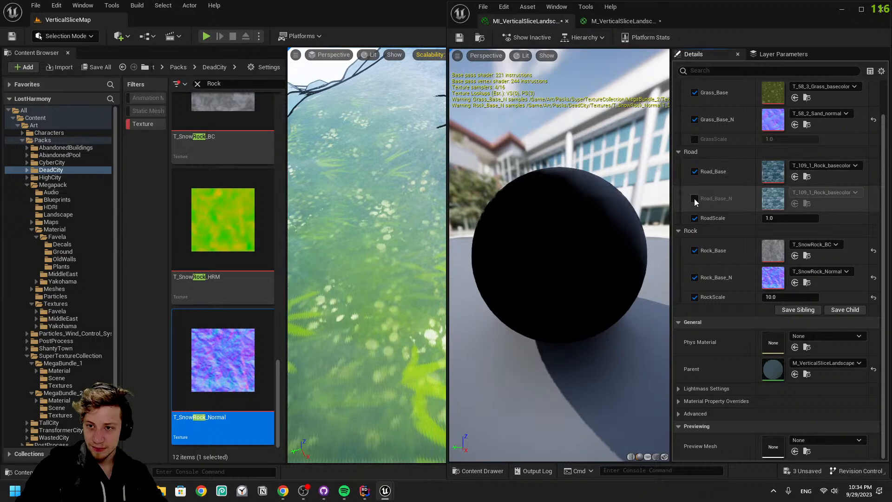
left_click(694, 199)
left_click(807, 177)
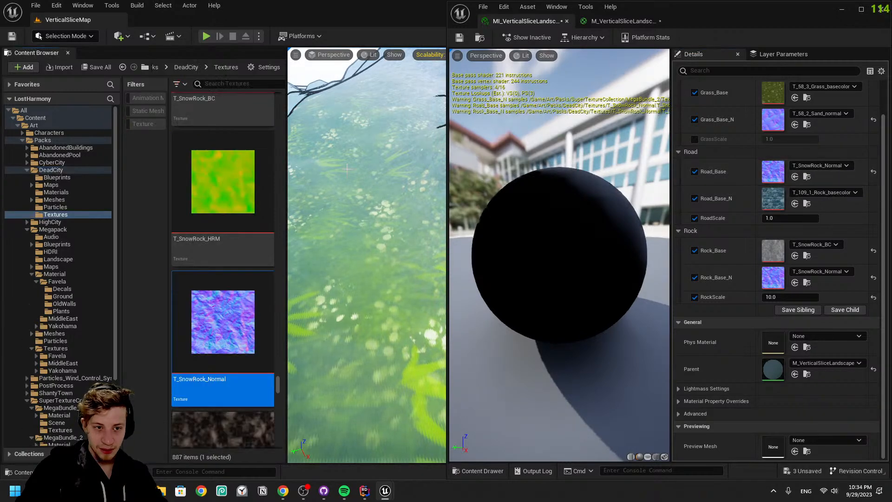
Open the Packs folder and widen the level viewport to inspect the road surface on the landscape
left_click(66, 163)
left_click(65, 141)
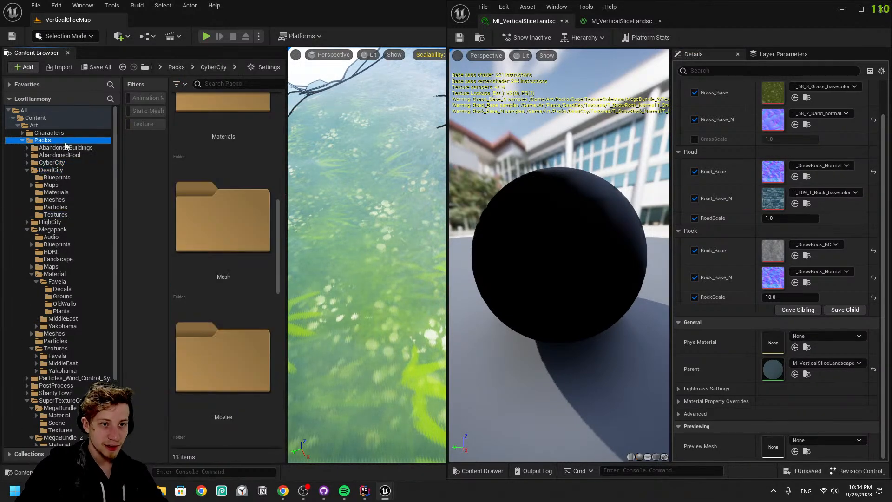
right_click_drag(352, 199, 388, 280)
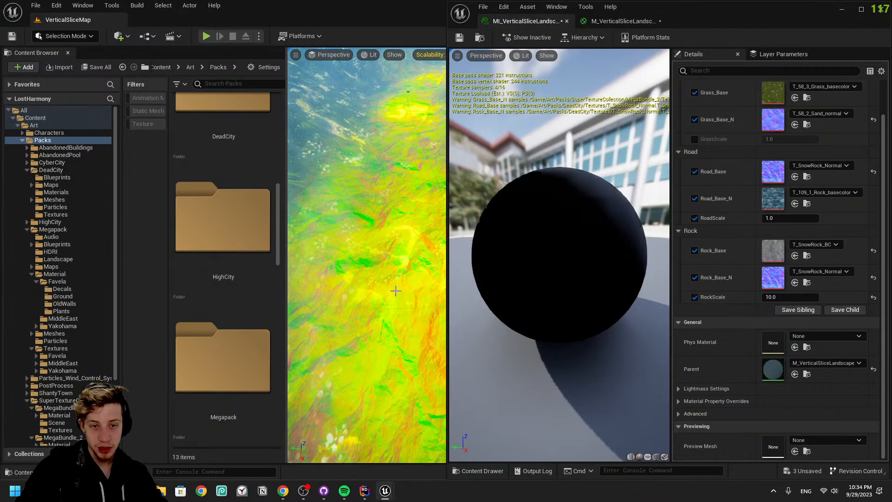
left_click_drag(447, 268, 532, 260)
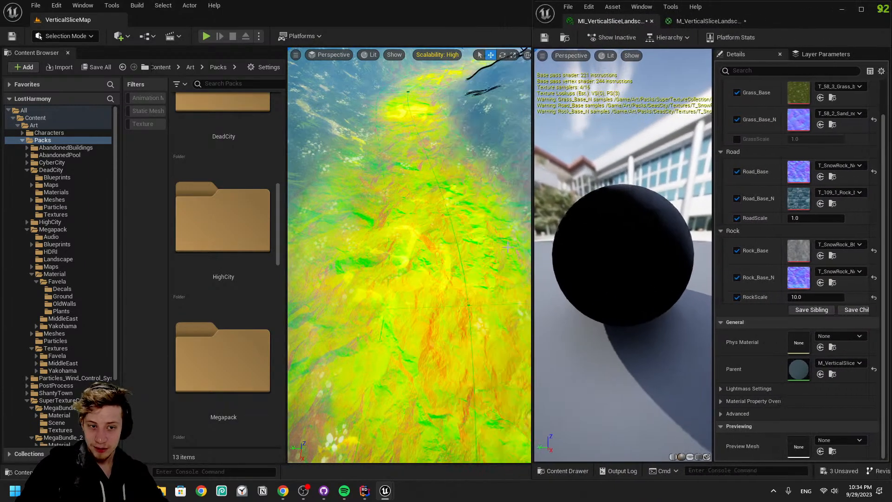
Filter the Packs folder to textures only and search for "rock" to find the T_10_3_Rock texture set
left_click(152, 121)
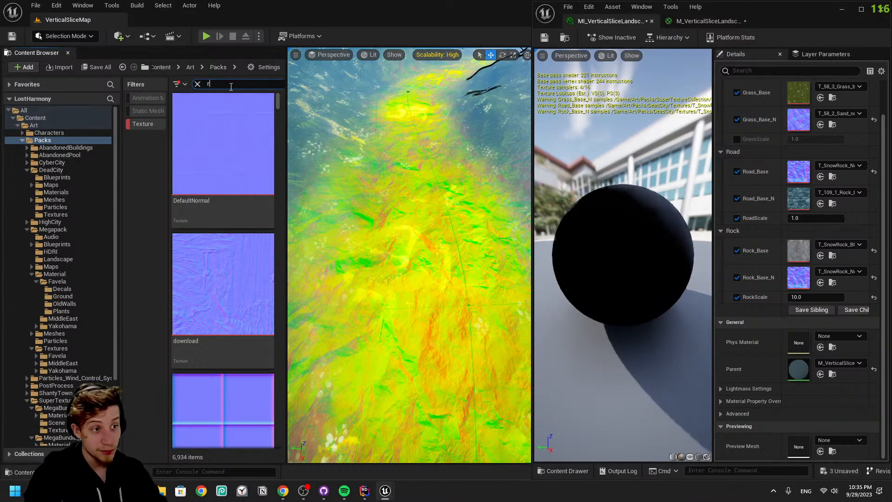
type("o")
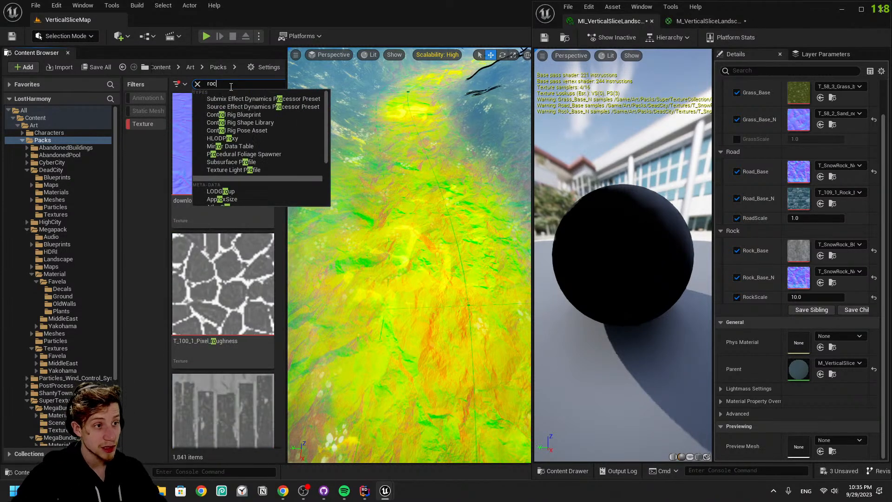
type("c")
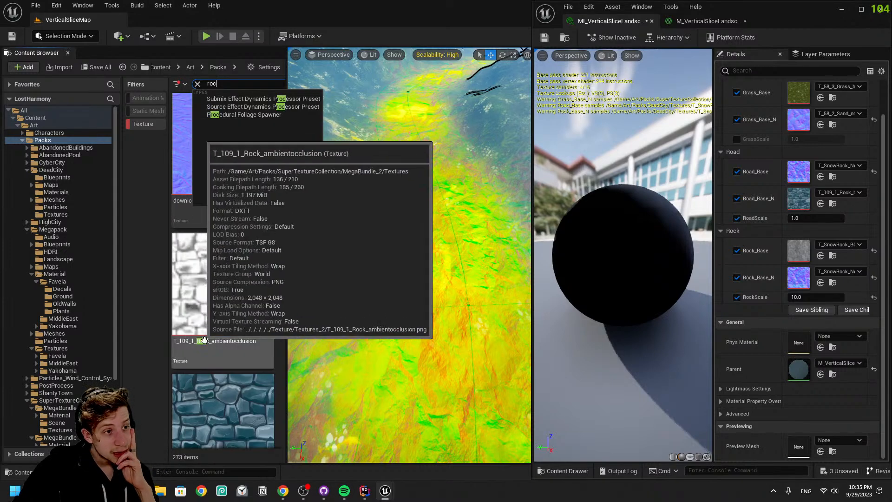
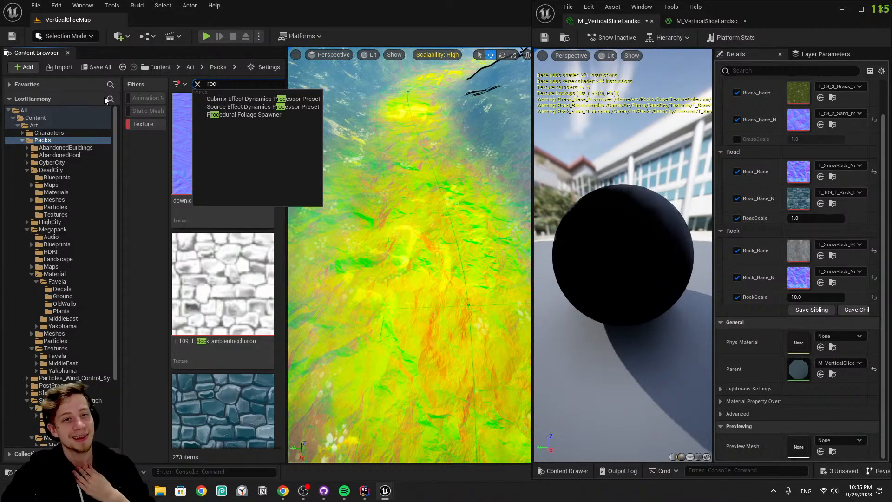
type("k")
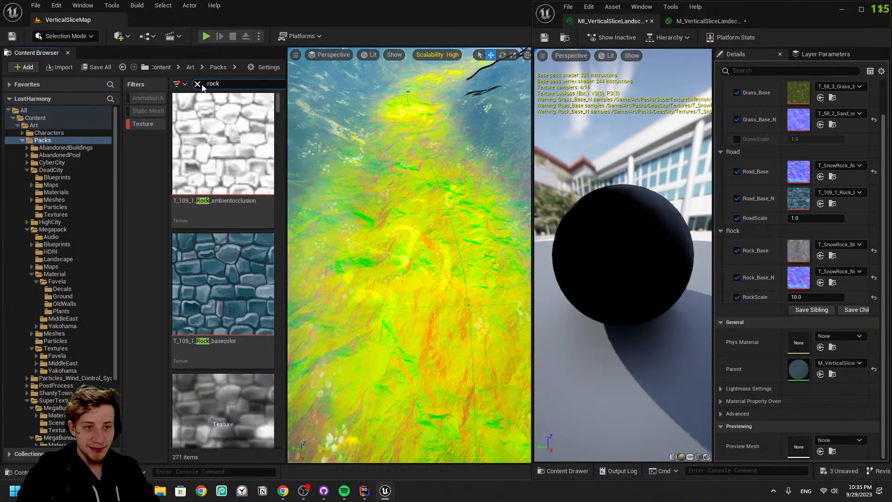
scroll(221, 346, "down", 5)
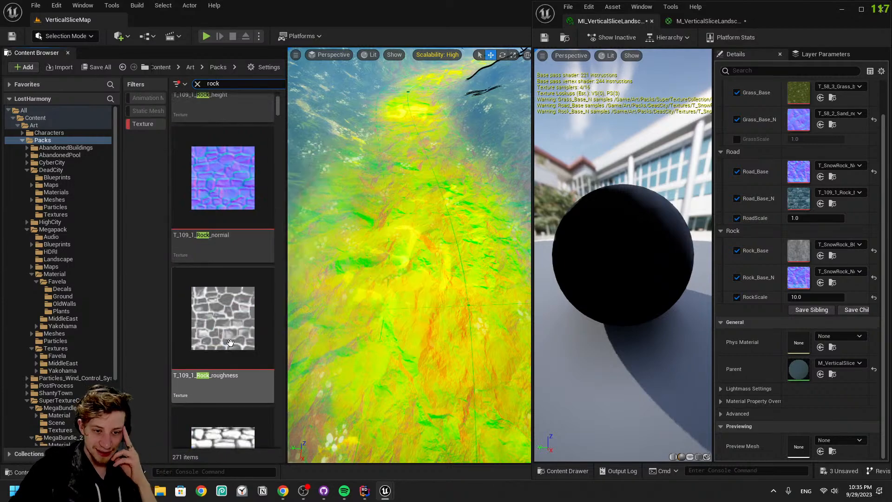
scroll(224, 358, "down", 8)
scroll(206, 367, "down", 3)
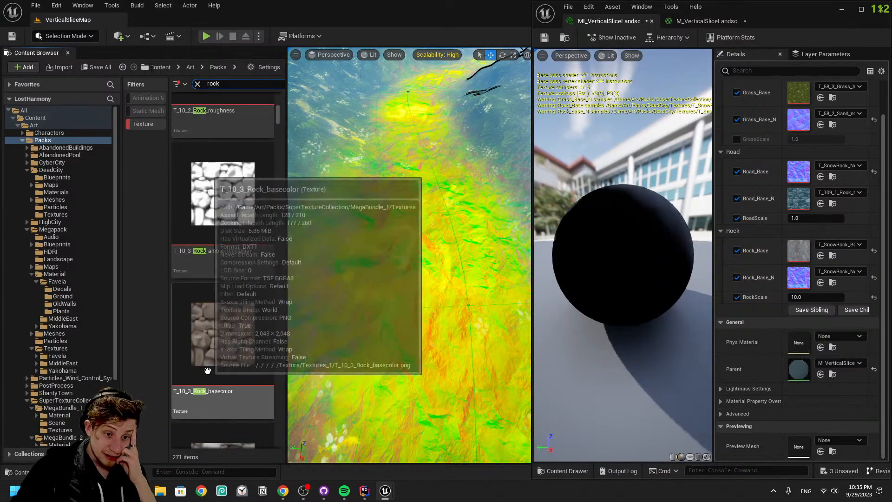
left_click_drag(224, 340, 778, 252)
scroll(242, 394, "down", 5)
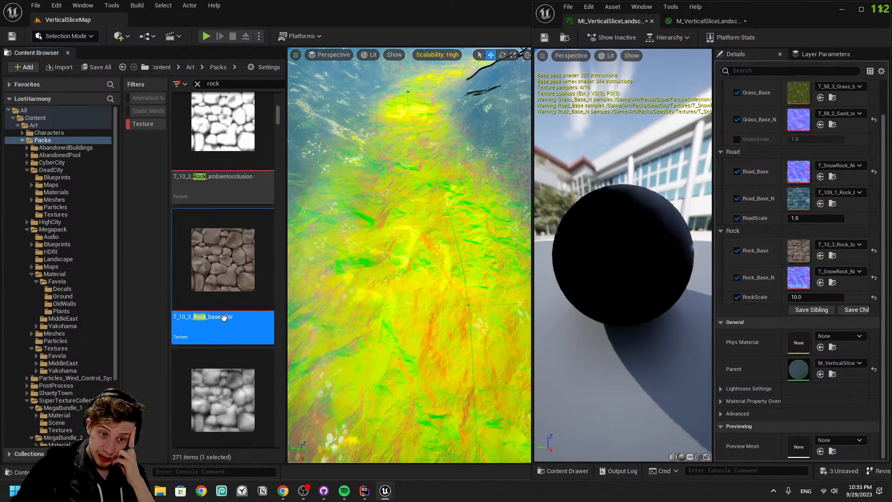
left_click_drag(242, 394, 883, 279)
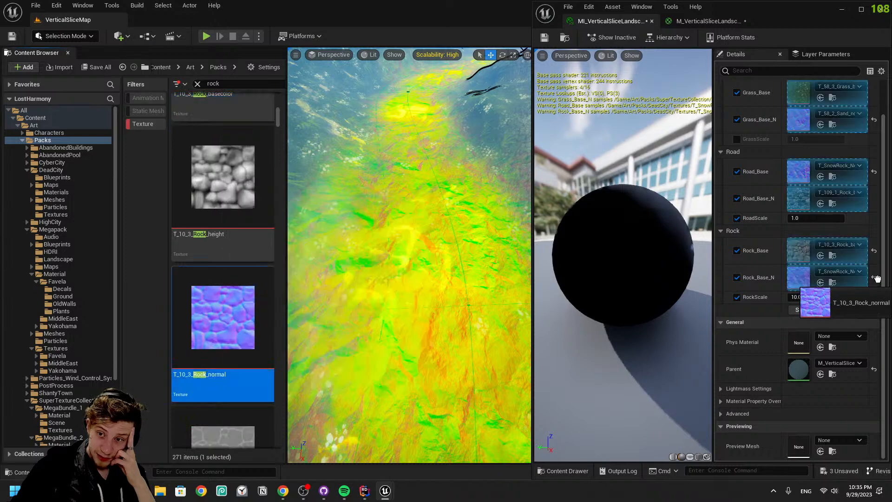
left_click_drag(818, 278, 818, 278)
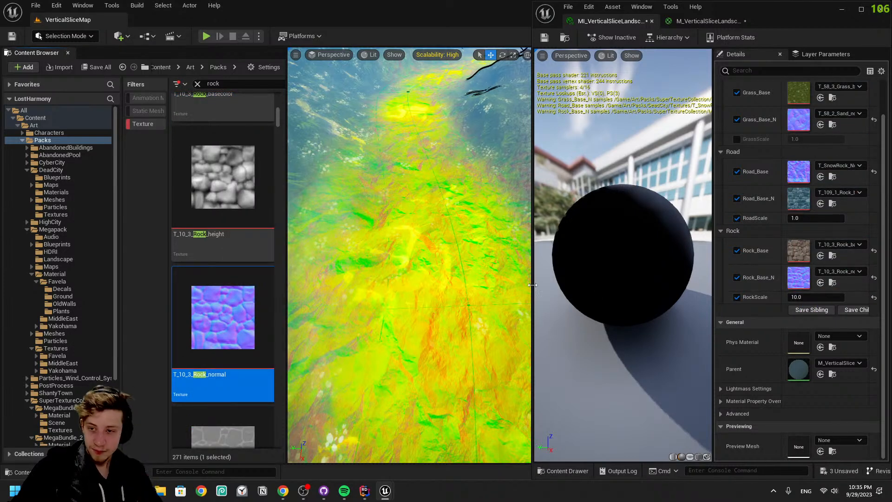
key("ctrl+z")
key("ctrl+z")
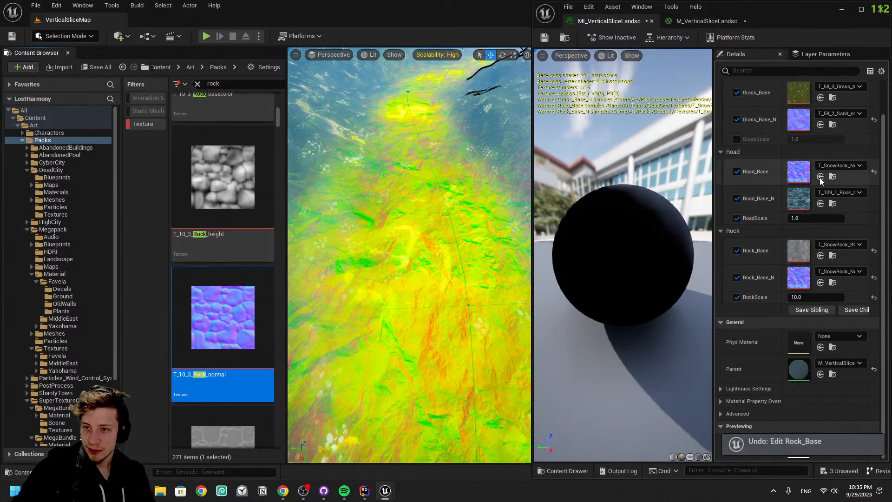
Assign T_10_3_Rock_basecolor to Road_Base and T_10_3_Rock_normal to Road_Base_N in the landscape material instance
scroll(819, 222, "up", 1)
left_click(245, 202)
left_click_drag(245, 202, 848, 208)
scroll(247, 216, "up", 6)
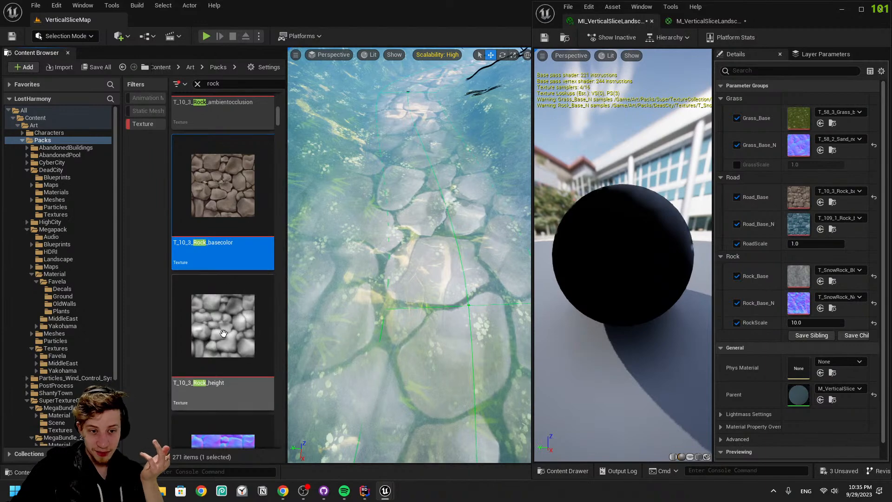
scroll(231, 371, "down", 2)
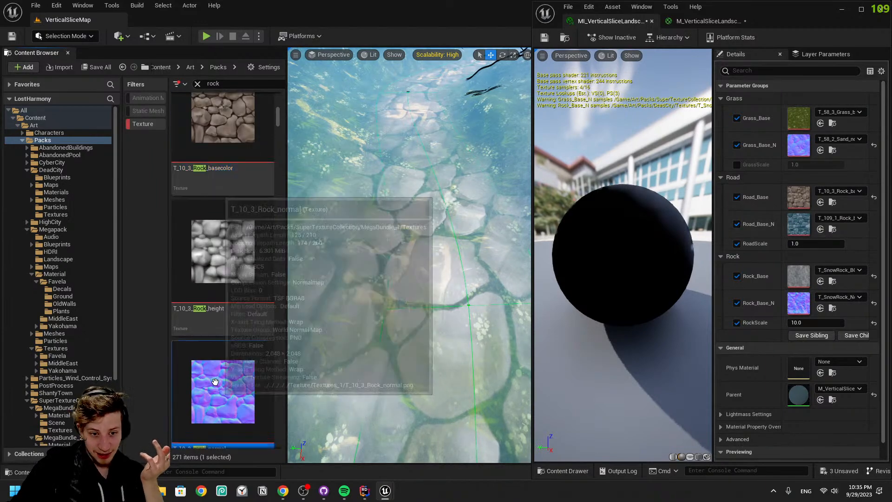
left_click_drag(223, 392, 798, 224)
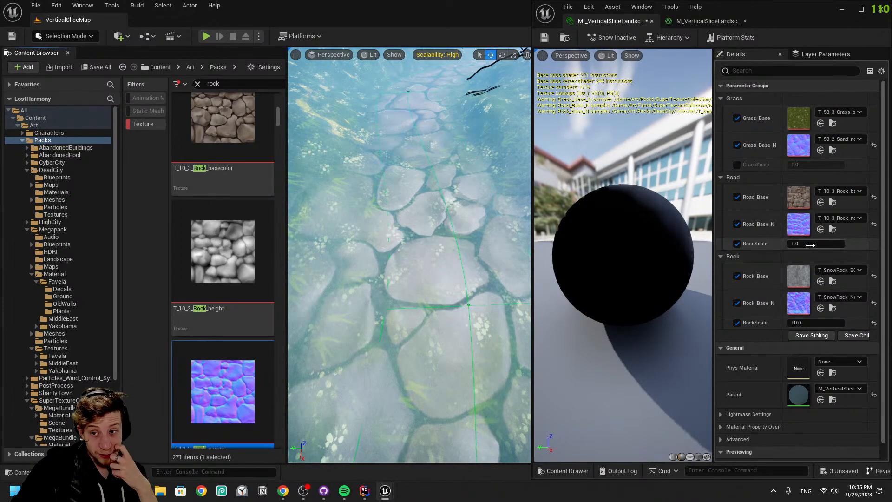
Set RoadScale to 3.0 in the landscape material instance
left_click_drag(803, 243, 803, 245)
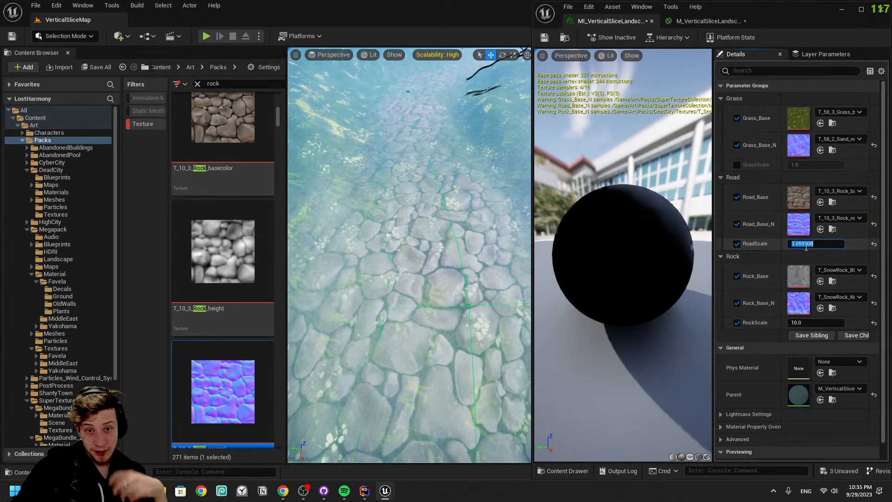
type("3.0")
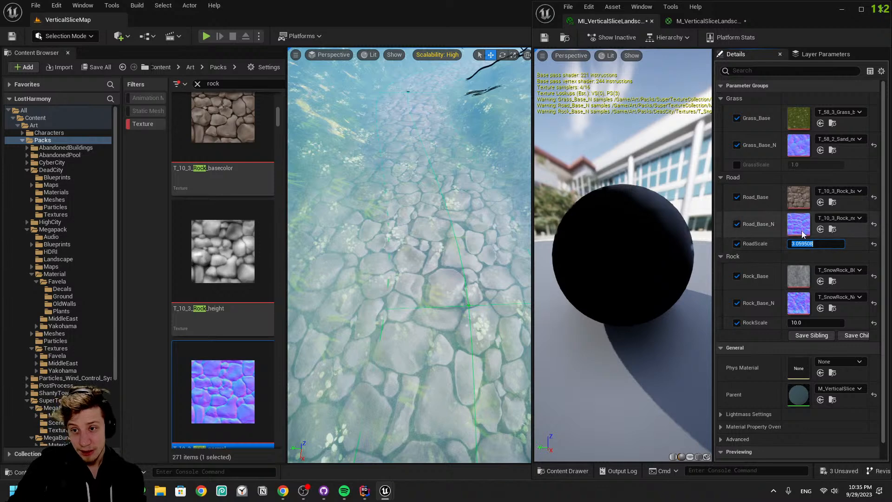
key("Return")
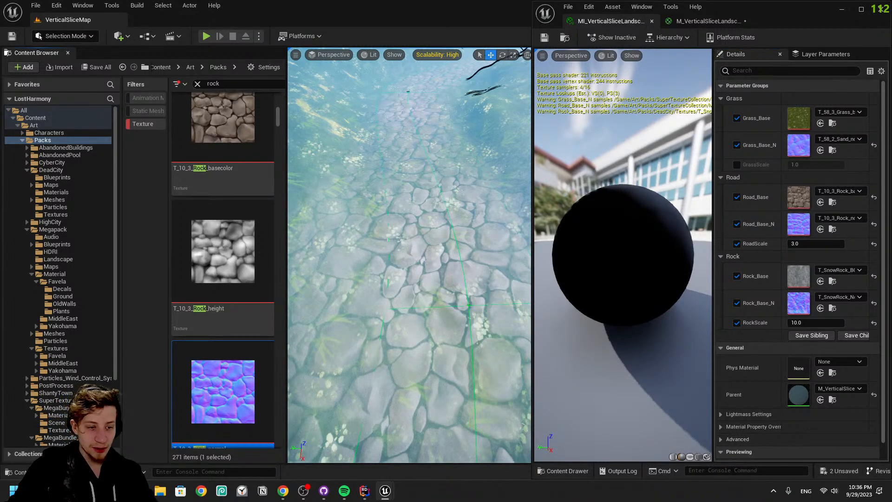
Save all modified content, including BP_WindmillMain02 and M_VerticalSliceLandscape
left_click(37, 472)
left_click(99, 302)
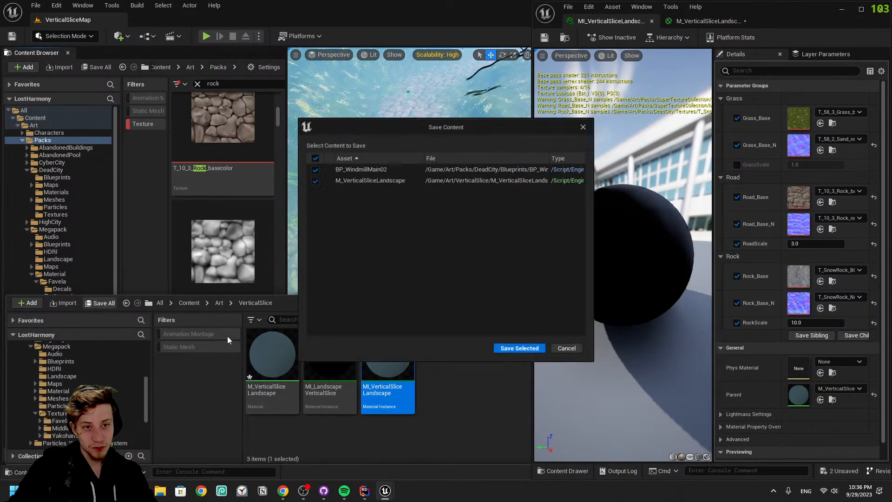
left_click(518, 346)
right_click_drag(450, 235, 451, 260)
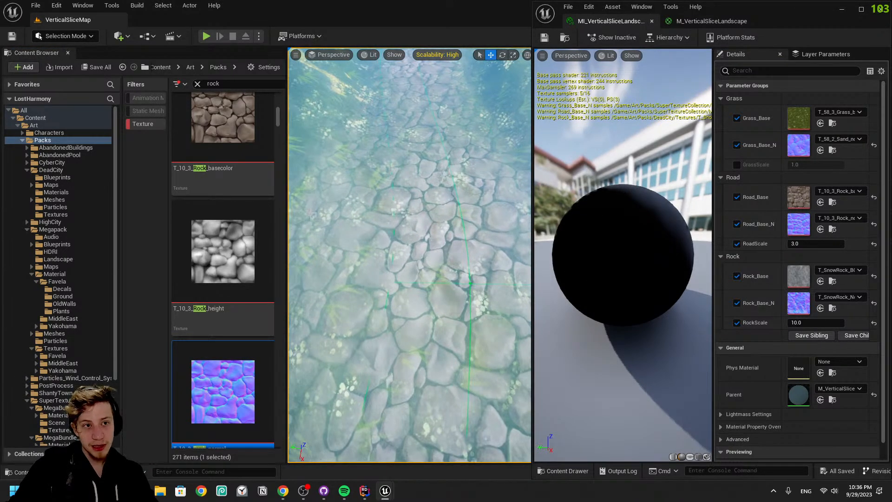
Switch to Landscape mode, minimize the material instance editor and widen the level viewport
left_click(68, 38)
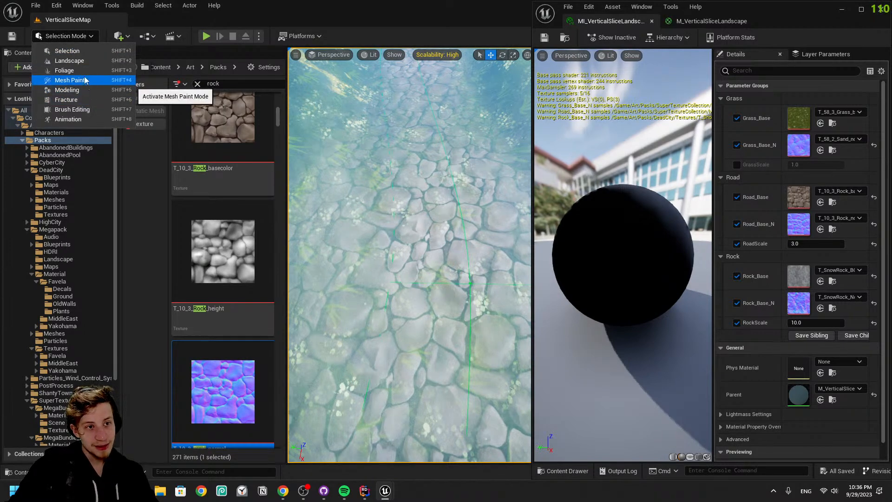
left_click(82, 62)
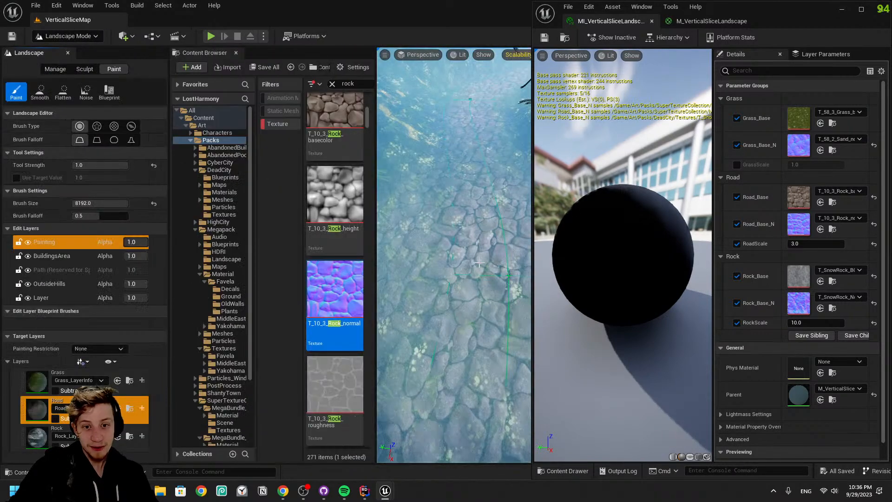
left_click(842, 9)
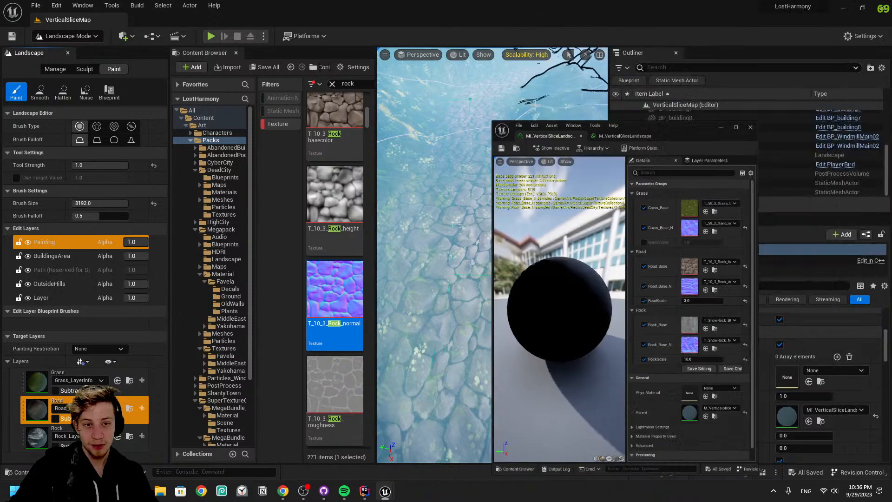
left_click_drag(375, 89, 264, 90)
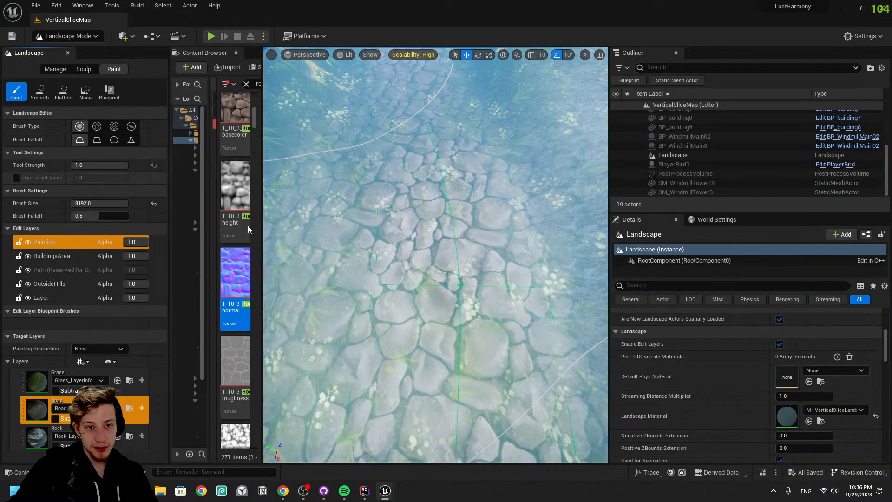
Try a Road layer paint stroke on the path with the brush size reduced to about 2077
left_click_drag(124, 204, 105, 204)
left_click_drag(409, 367, 415, 287)
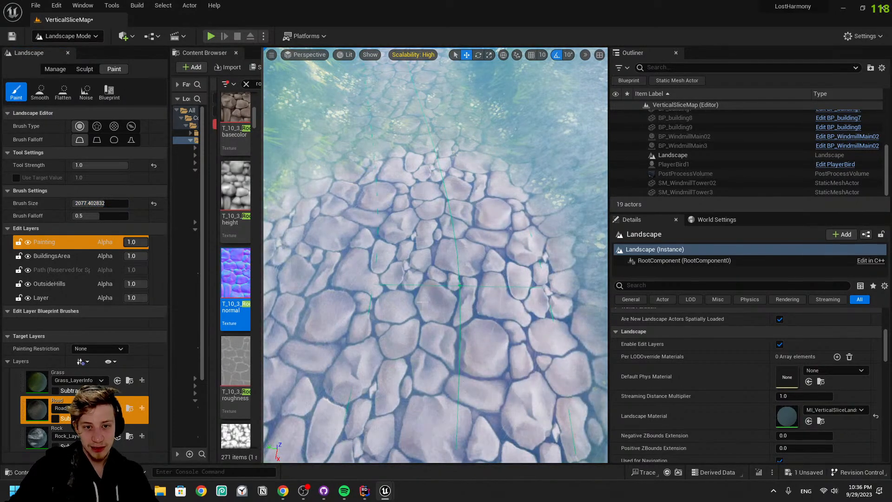
scroll(415, 288, "down", 10)
key("ctrl+z")
Paint the Road layer along the spline path below the rocky slope with a brush size of about 1538
mouse_move(415, 286)
right_mouse_down()
mouse_move(415, 200)
mouse_move(412, 223)
right_mouse_up()
key("w")
key("e")
key("w")
mouse_move(436, 358)
right_mouse_down()
mouse_move(444, 342)
mouse_move(436, 358)
mouse_move(223, 353)
right_mouse_up()
right_click_drag(438, 342, 534, 404)
key("s")
key("ctrl+z")
right_click_drag(444, 291, 418, 292)
key("w")
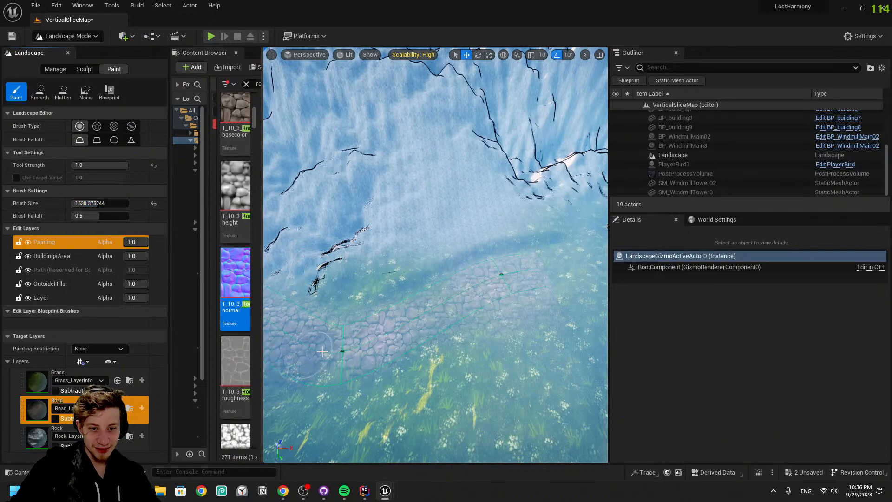
Continue the Road layer paint along the path through the valley, undoing an unwanted stroke
right_click_drag(300, 347, 312, 283)
right_click_drag(440, 300, 441, 301)
key("w")
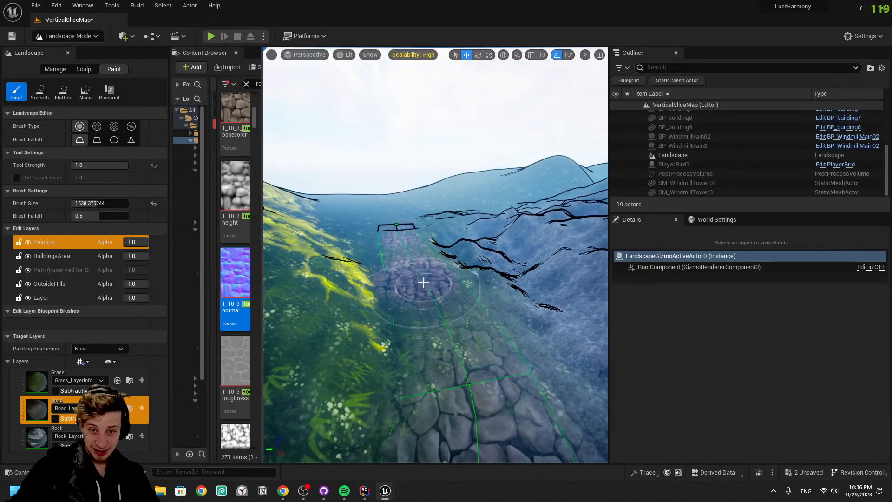
key("ctrl+z")
right_click_drag(474, 345, 478, 376)
right_click_drag(423, 227, 417, 195)
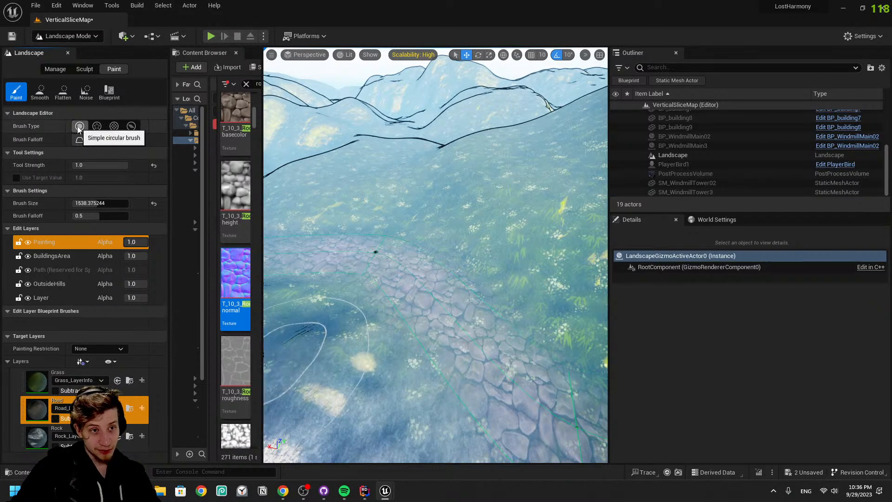
Apply the Noise paint tool to the Road layer along the winding path up to the area facing the buildings
left_click(86, 92)
left_click(450, 341)
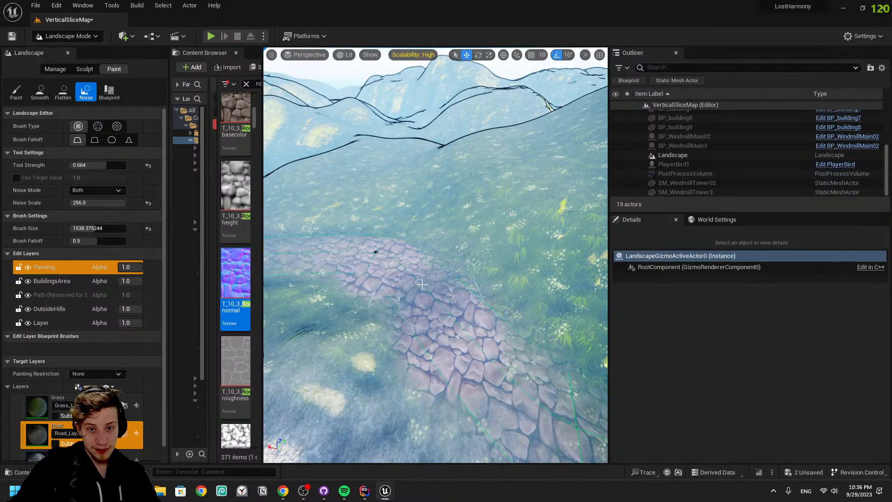
right_click_drag(425, 302, 413, 255)
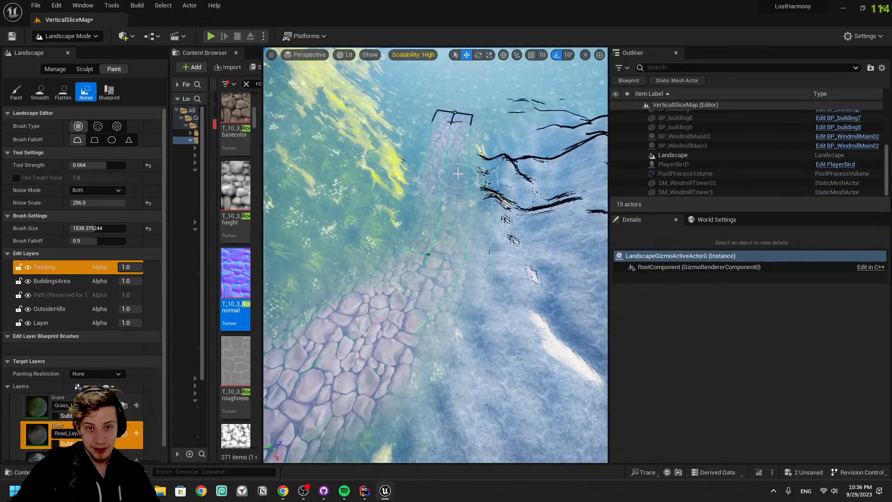
left_click(439, 172)
mouse_move(451, 120)
right_mouse_down()
mouse_move(458, 209)
mouse_move(465, 186)
mouse_move(563, 385)
mouse_move(546, 348)
right_mouse_up()
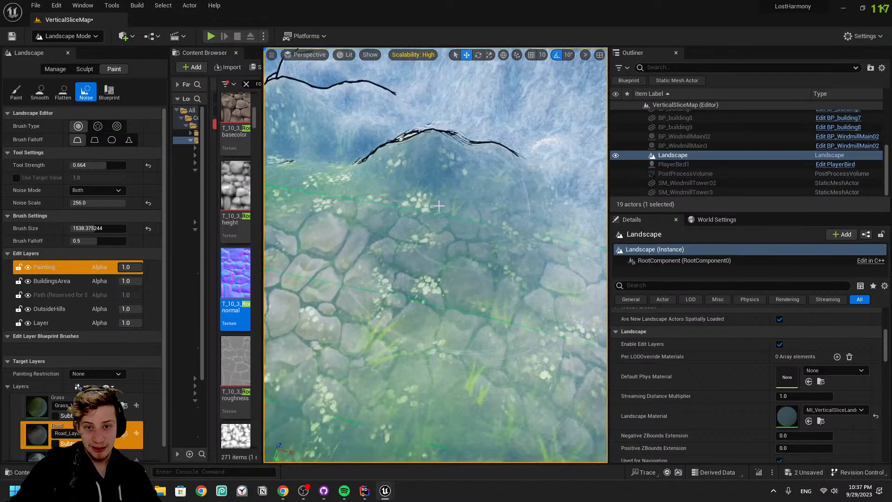
mouse_move(548, 209)
right_mouse_down()
mouse_move(478, 223)
mouse_move(352, 327)
mouse_move(395, 279)
mouse_move(442, 294)
mouse_move(446, 233)
mouse_move(416, 303)
mouse_move(439, 260)
mouse_move(495, 355)
right_mouse_up()
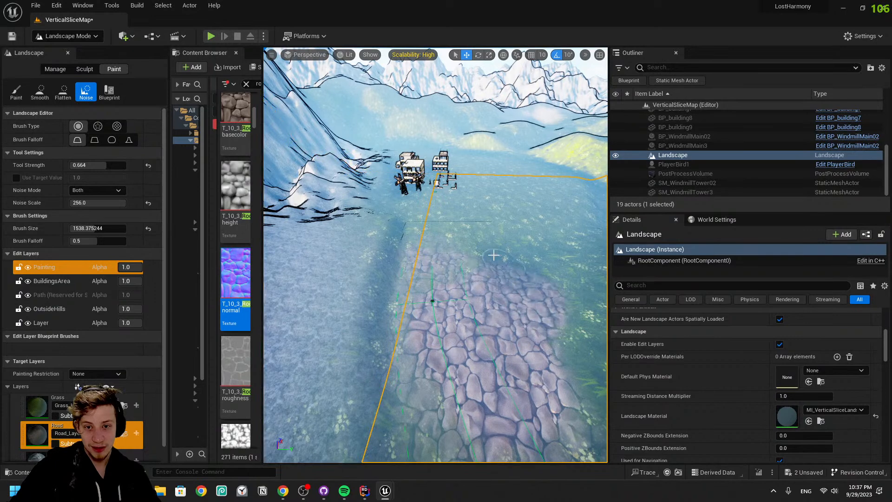
right_click_drag(569, 280, 431, 297)
right_click_drag(388, 241, 350, 288)
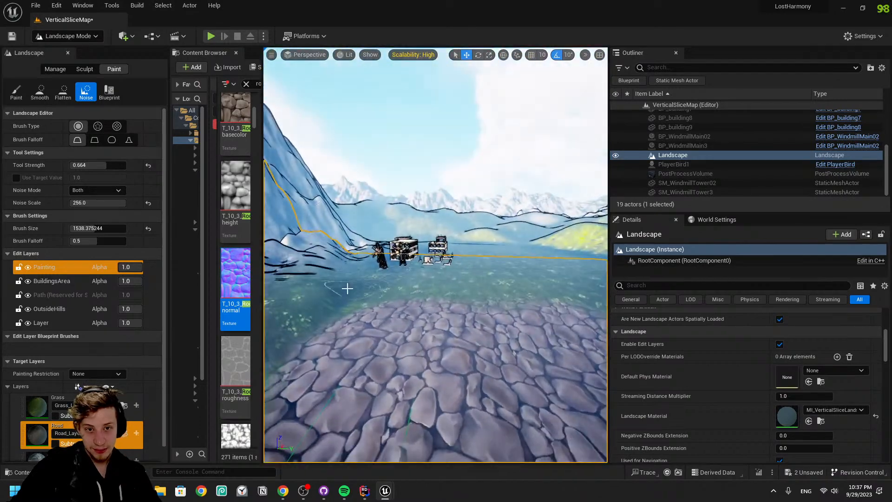
mouse_move(371, 251)
right_mouse_down()
mouse_move(388, 302)
mouse_move(398, 289)
right_mouse_up()
Switch the landscape tools from painting to spline management and save all modified content
left_click(67, 69)
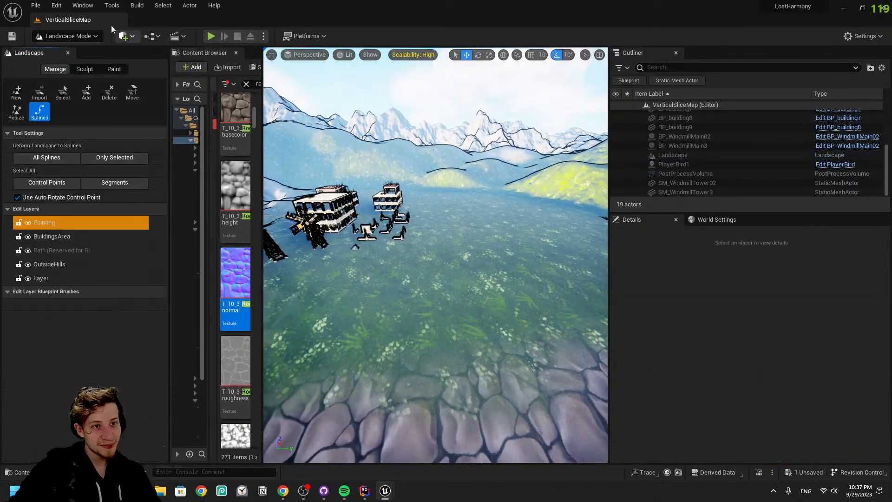
left_click(258, 68)
left_click(518, 350)
Inspect the painted cobblestone road up close and return the editor to Selection mode
right_click_drag(473, 311, 650, 353)
right_click_drag(432, 235, 288, 232)
right_click_drag(392, 282, 351, 270)
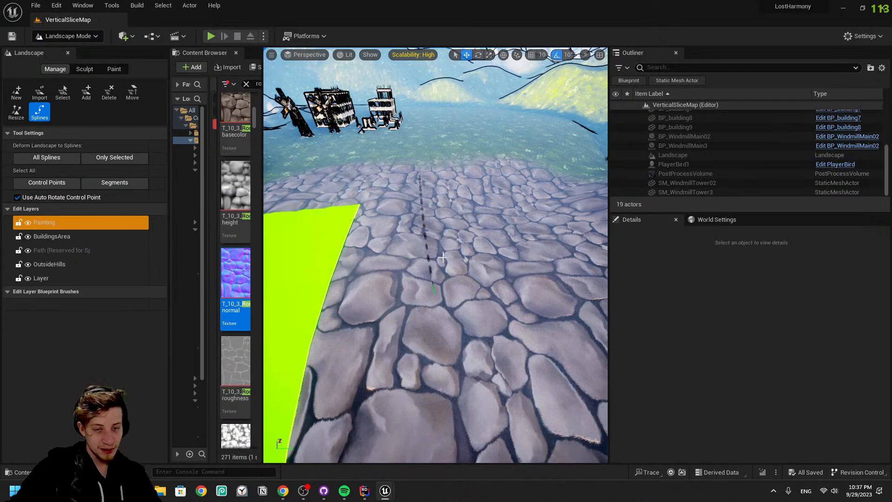
left_click(69, 36)
left_click(65, 46)
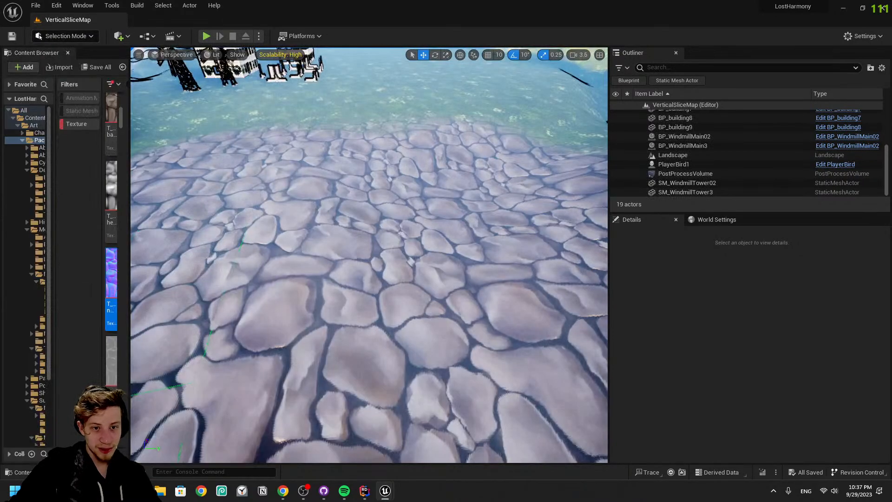
Open the landscape's material instance and its parent material M_VerticalSliceLandscape, and examine the scale parameters in the graph
left_click(673, 154)
double_click(792, 415)
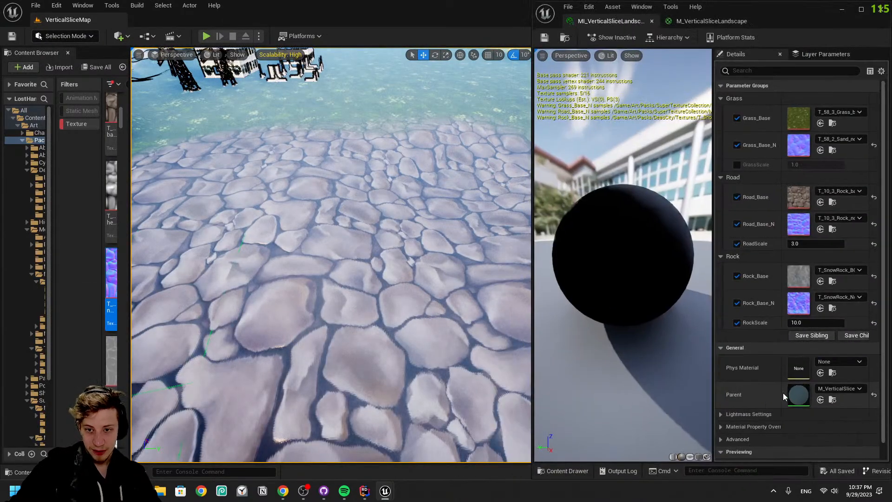
double_click(797, 396)
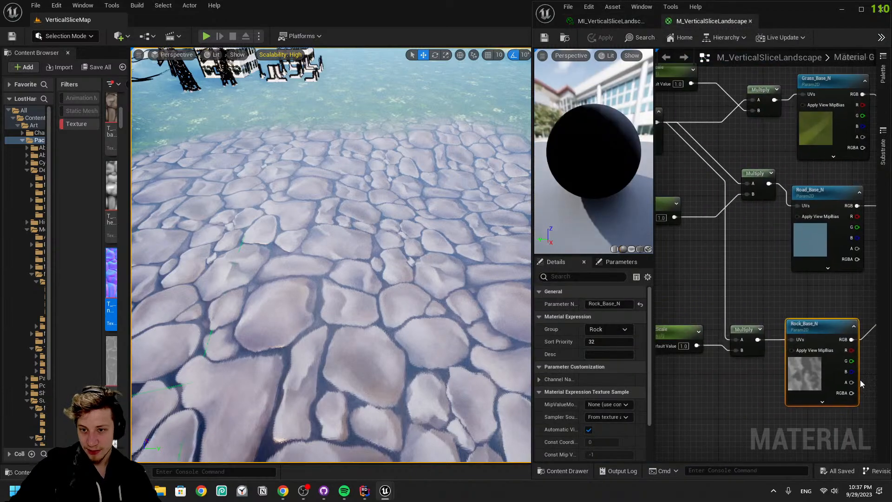
left_click(692, 333)
scroll(790, 353, "down", 6)
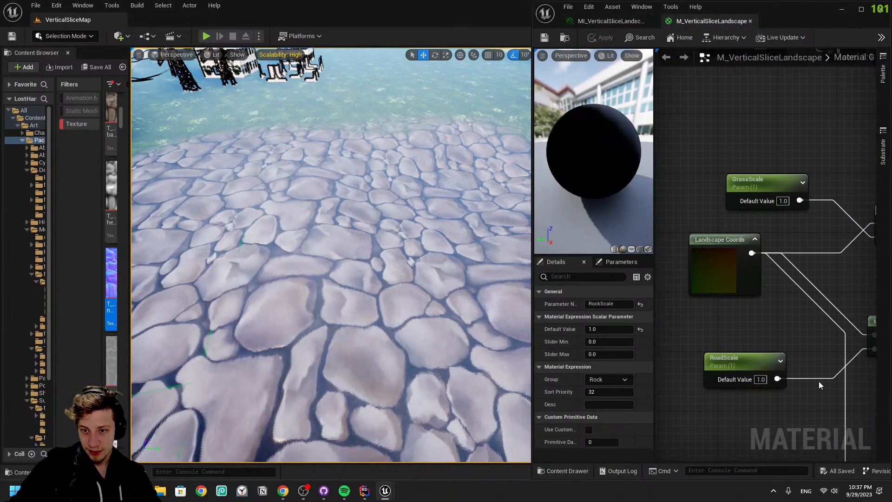
scroll(789, 346, "up", 5)
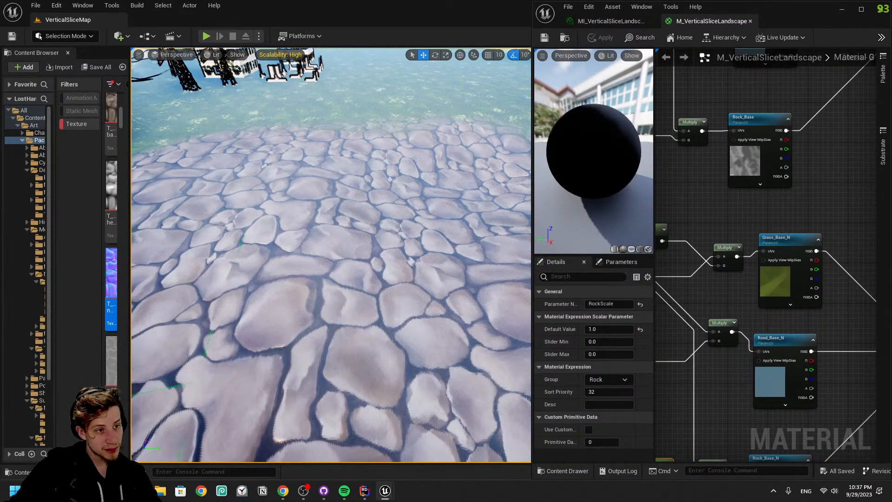
right_click_drag(735, 304, 821, 302)
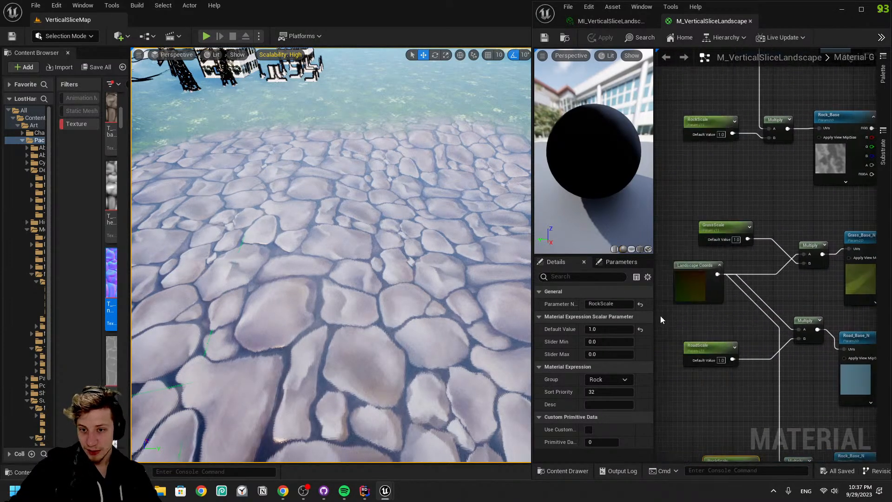
Widen the material editor's graph area and select the Landscape Coords node feeding the normal-map textures
left_click_drag(533, 307, 455, 307)
left_click_drag(604, 313, 520, 313)
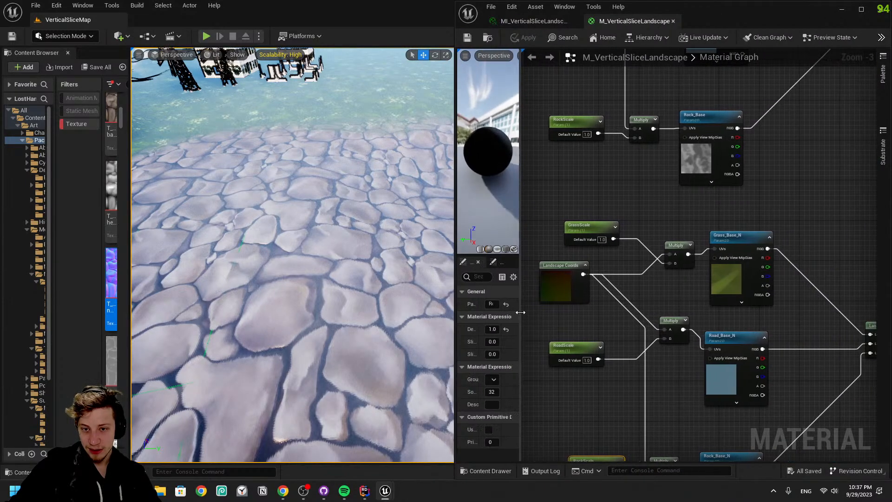
scroll(645, 278, "up", 3)
left_click(596, 296)
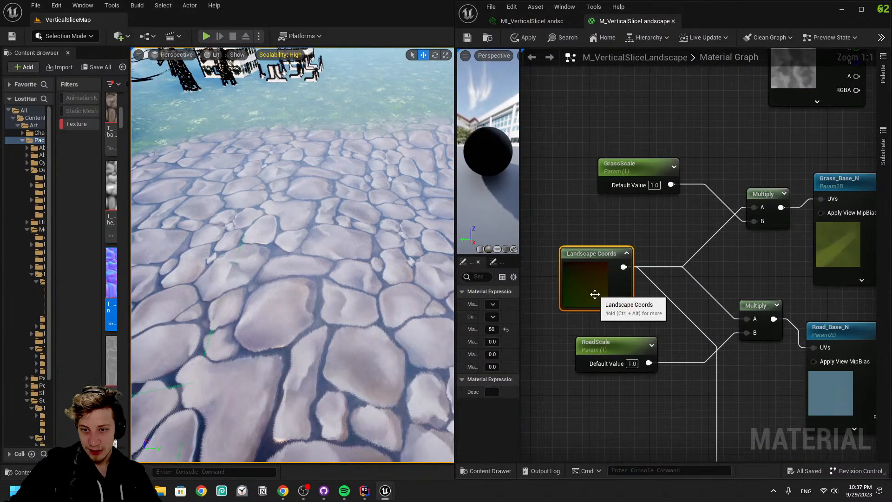
Move the Multiply and RoadScale nodes feeding Road_Base_N lower in the graph and view the material output node
right_click_drag(770, 300, 627, 324)
left_click_drag(608, 334, 618, 365)
right_click_drag(597, 360, 745, 327)
left_click_drag(625, 350, 642, 396)
right_click_drag(743, 324, 565, 348)
scroll(624, 317, "down", 4)
scroll(725, 291, "up", 2)
right_click_drag(766, 288, 617, 296)
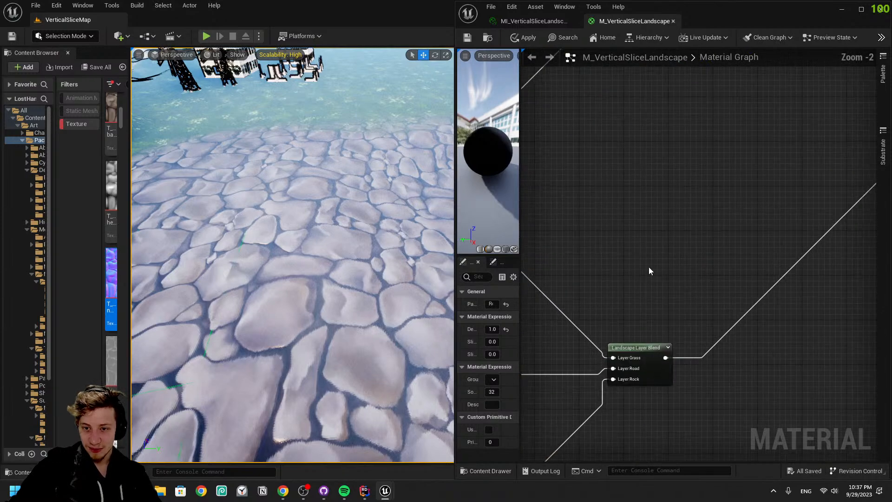
right_click_drag(773, 163, 556, 304)
scroll(674, 262, "up", 2)
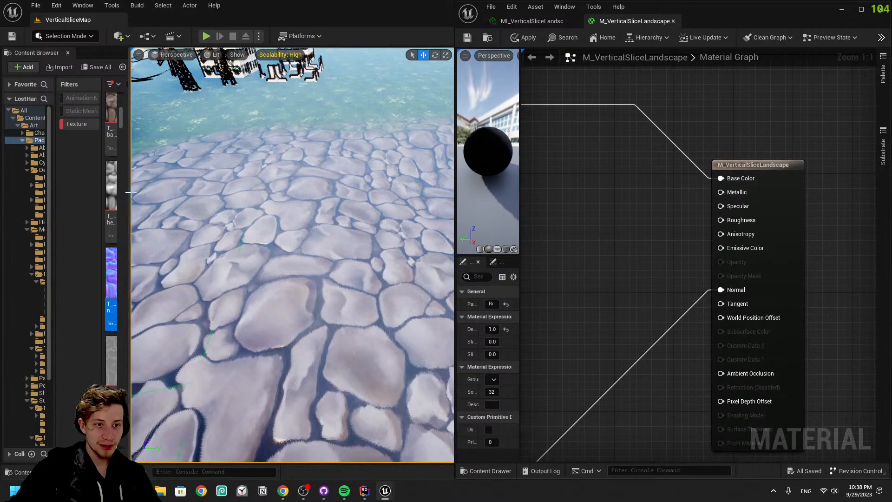
Widen the Content Browser and move the Landscape Coords nodes lower in the material graph
left_click_drag(150, 191, 234, 191)
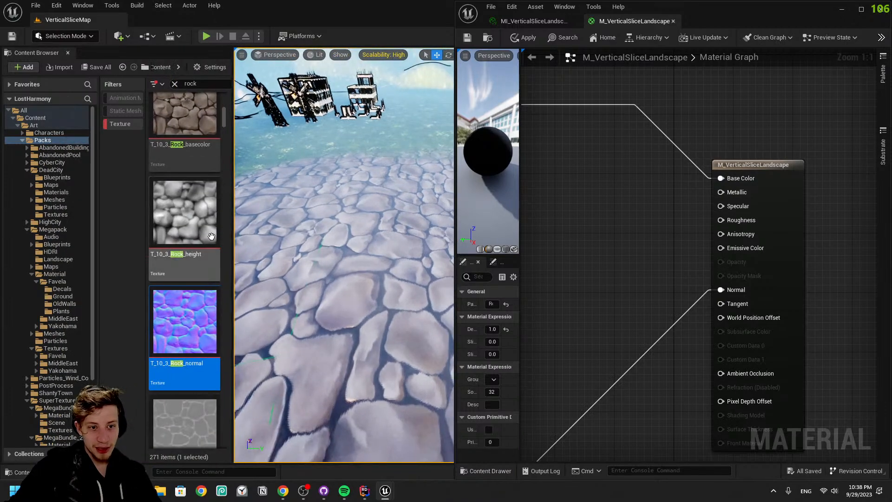
right_click_drag(578, 246, 846, 174)
scroll(846, 174, "down", 5)
scroll(666, 285, "up", 4)
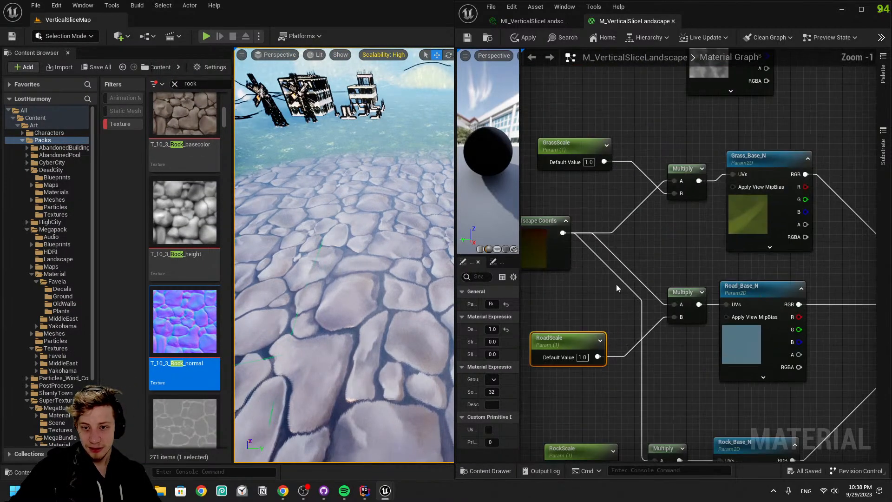
left_click_drag(550, 257, 552, 303)
right_click_drag(657, 279, 765, 393)
right_click_drag(748, 111, 767, 264)
right_click_drag(752, 188, 838, 382)
right_click_drag(777, 324, 739, 247)
left_click_drag(650, 184, 684, 236)
Select the M_VerticalSliceLandscape output node and apply the material changes
right_click_drag(688, 237, 525, 243)
right_click_drag(753, 223, 545, 236)
right_click_drag(804, 208, 574, 215)
right_click_drag(715, 236, 522, 228)
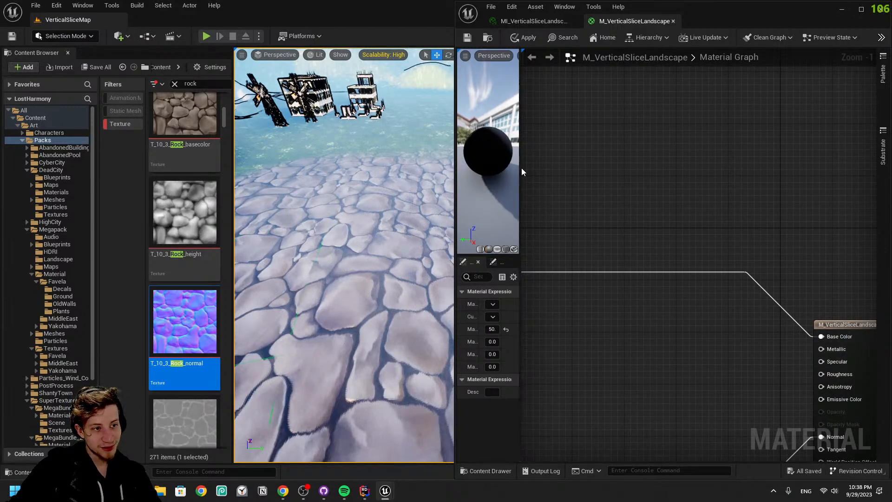
scroll(661, 325, "up", 3)
left_click(807, 207)
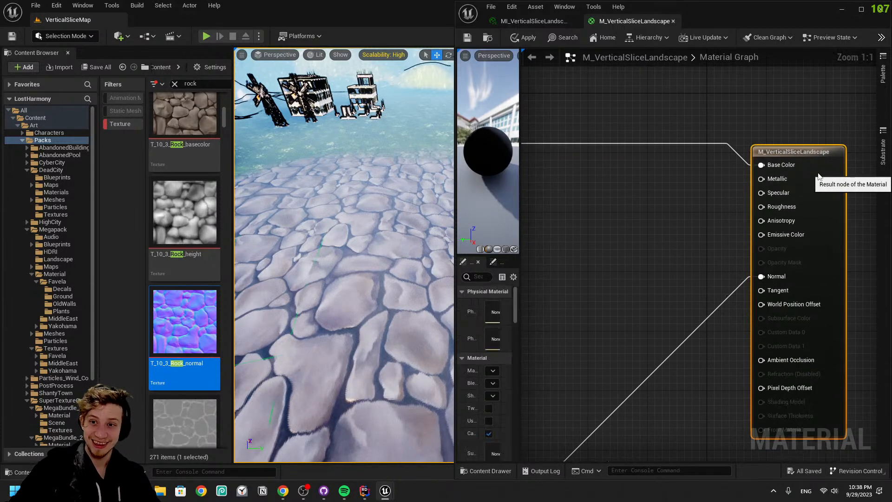
left_click(521, 37)
left_click(691, 311)
Browse the rock textures in the Content Browser, examining the maps of the T_10_2_Rock and T_109_1_Rock sets
scroll(191, 218, "up", 2)
scroll(190, 218, "up", 5)
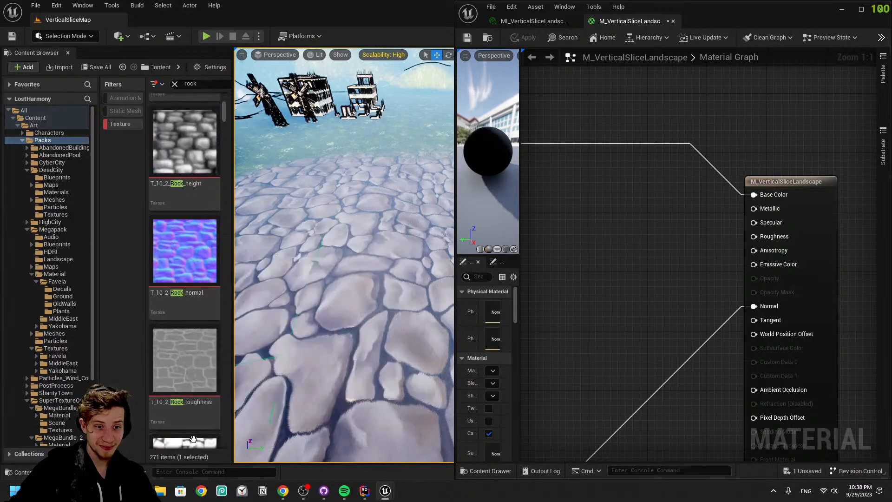
scroll(193, 437, "up", 3)
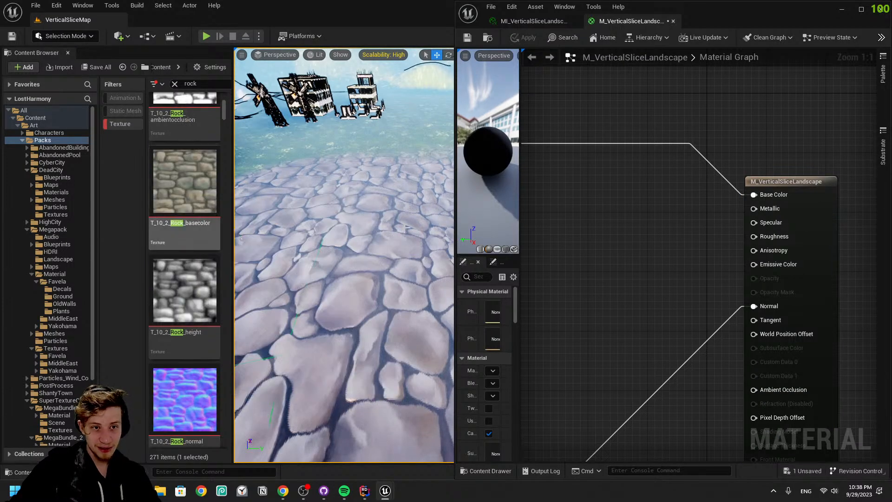
scroll(614, 258, "down", 5)
scroll(780, 231, "up", 5)
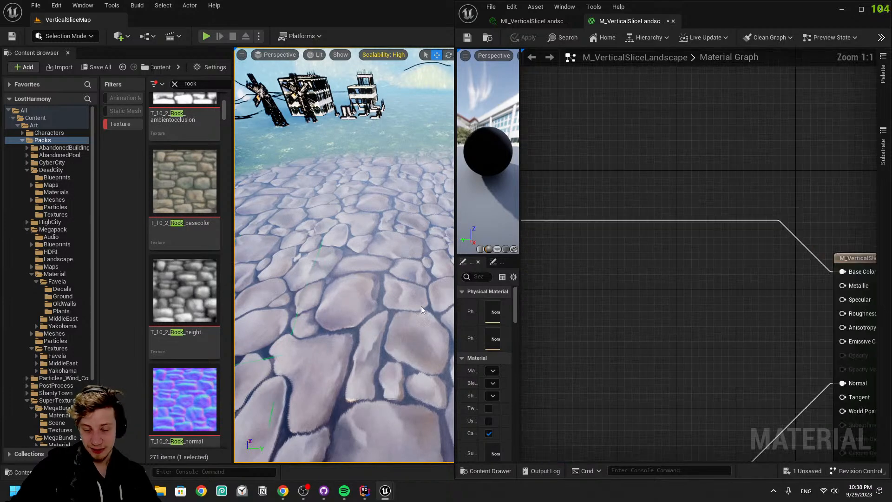
scroll(186, 278, "up", 4)
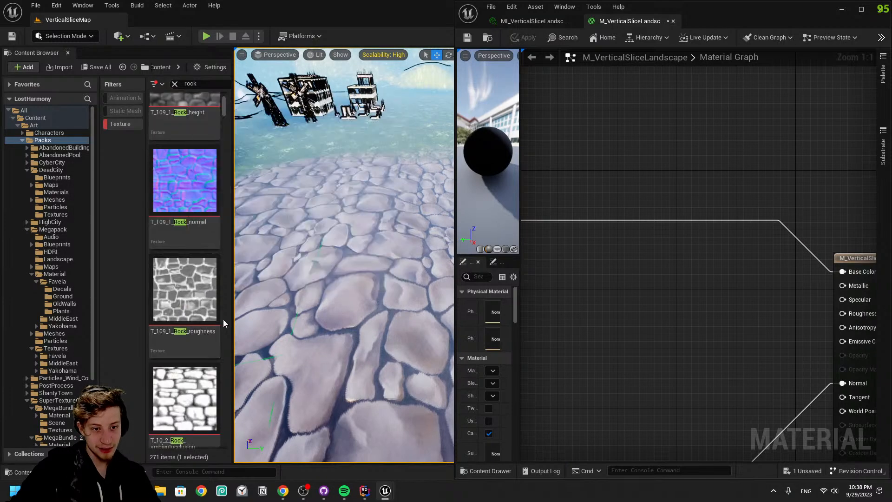
scroll(210, 348, "down", 2)
Duplicate the base-colour Landscape Layer Blend node and place the copy in the free space before the material output node
right_click_drag(818, 332, 643, 290)
scroll(623, 302, "down", 5)
left_click(667, 228)
key("ctrl+c")
key("ctrl+v")
scroll(713, 290, "up", 5)
left_click_drag(760, 293, 827, 298)
right_click_drag(679, 278, 629, 277)
Copy the RockScale, GrassScale and RoadScale parameters and paste them beside the new Landscape Layer Blend
right_click(630, 277)
scroll(612, 277, "down", 3)
right_click_drag(558, 302, 703, 282)
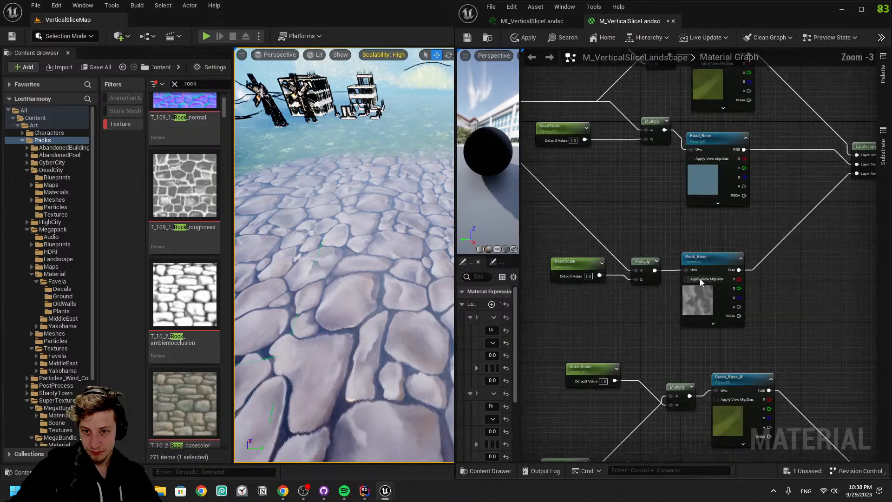
left_click(558, 278)
right_click_drag(687, 337, 710, 227)
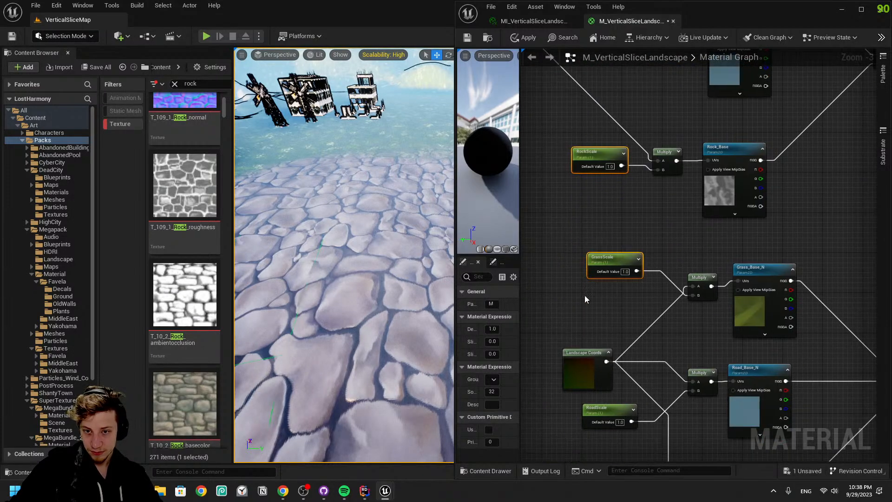
key("ctrl+c")
right_click_drag(855, 176, 562, 233)
key("ctrl+v")
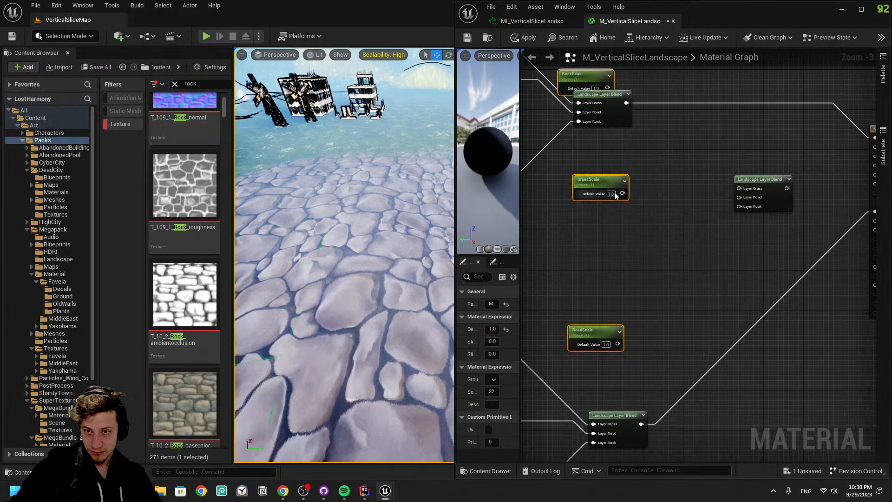
Group the three pasted scale parameters closely in front of the new Landscape Layer Blend
scroll(613, 194, "up", 3)
left_click_drag(579, 176, 674, 178)
left_click(700, 264)
left_click_drag(692, 397, 714, 230)
right_click_drag(687, 148, 646, 311)
left_click_drag(604, 182, 626, 293)
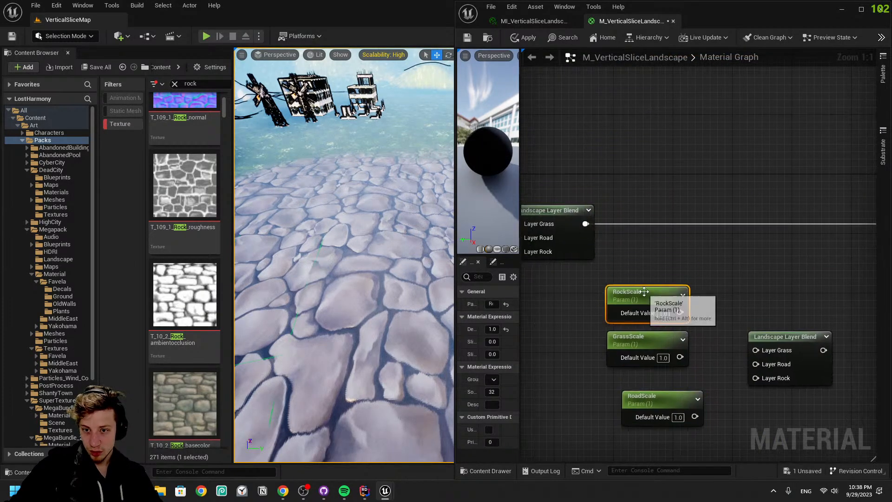
Enlarge the material editor and its details area, and rename the copied RockScale parameter to RockMetal
right_click_drag(596, 307, 565, 241)
left_click_drag(455, 331, 353, 329)
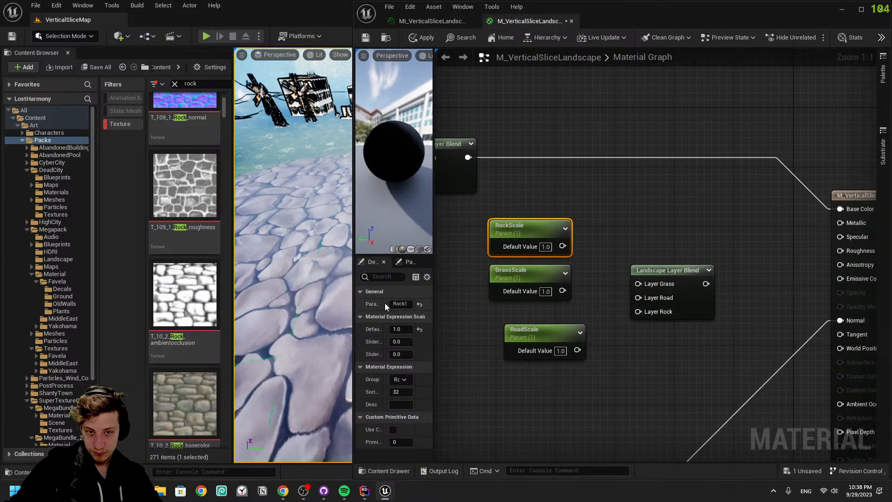
left_click_drag(434, 303, 492, 300)
left_click(432, 306)
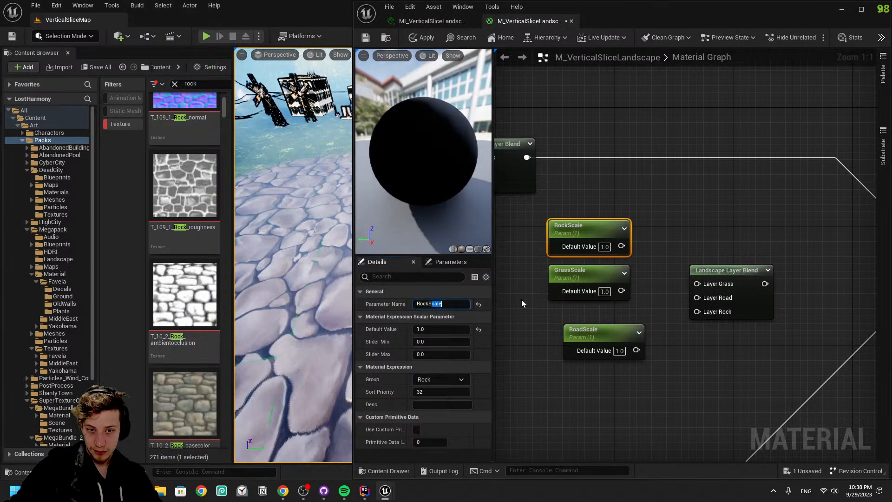
key("BackSpace")
key("BackSpace")
key("BackSpace")
key("BackSpace")
key("BackSpace")
type("kMetal")
key("Return")
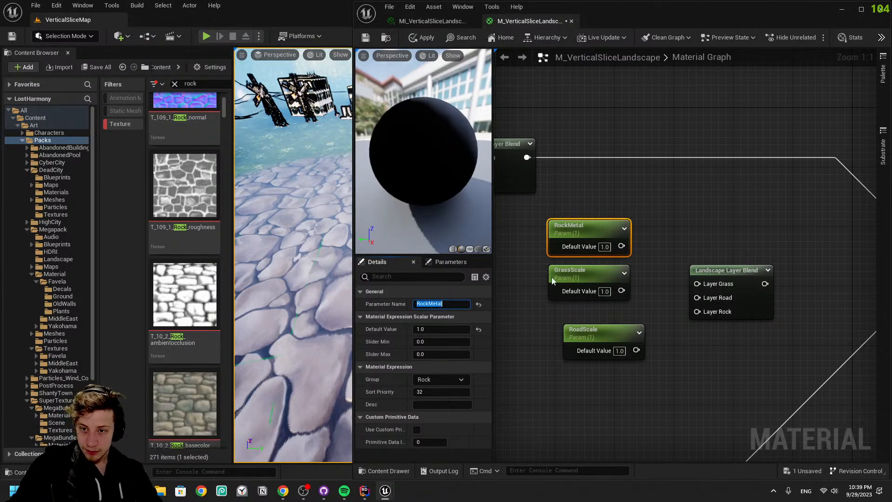
Try renaming the copied GrassScale parameter to GrassRoad, and undo the rename
left_click(573, 280)
left_click_drag(434, 304, 570, 313)
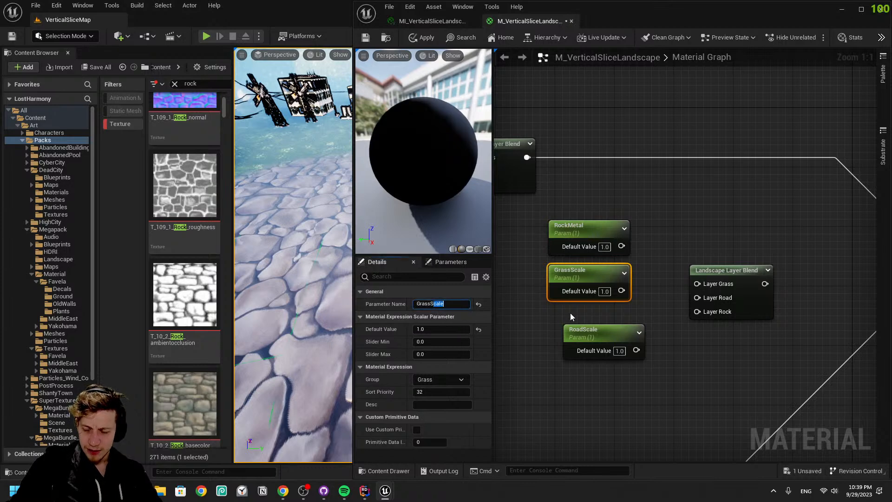
key("BackSpace")
key("BackSpace")
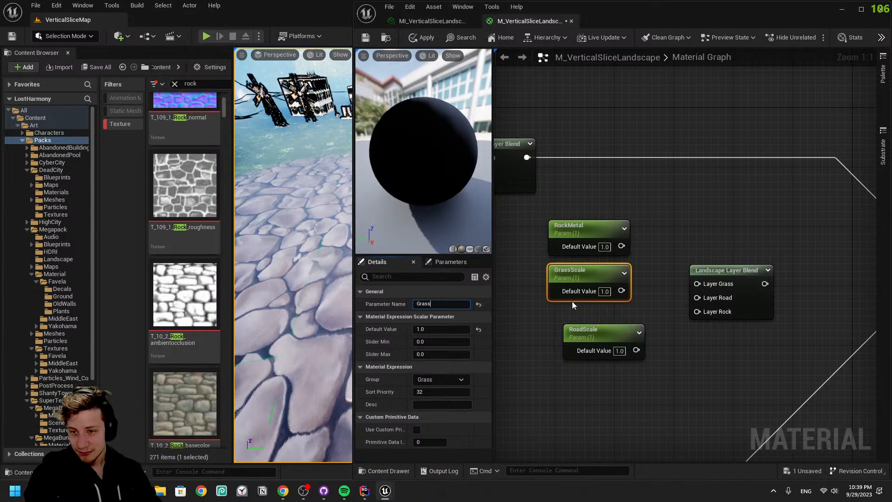
type("Road")
key("Return")
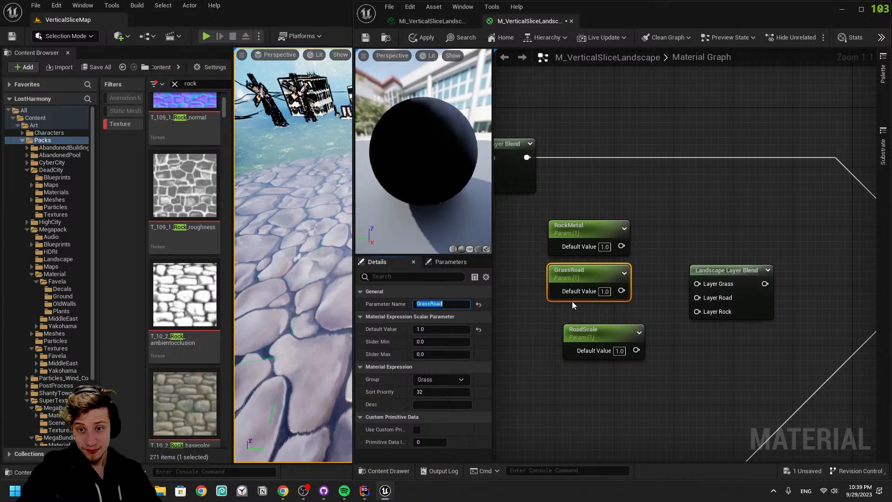
left_click(607, 342)
left_click(604, 280)
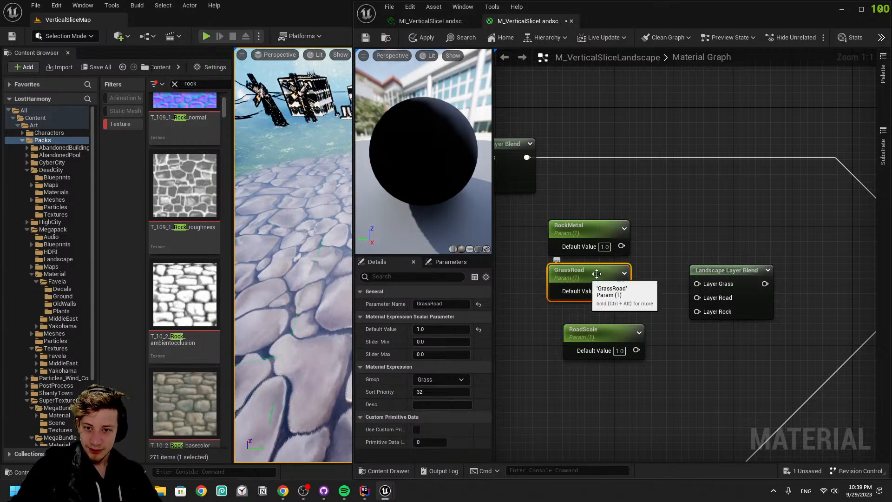
key("ctrl+z")
Rename the copied GrassScale parameter to GrassMetal and the copied RoadScale parameter to RoadMetal
left_click(588, 275)
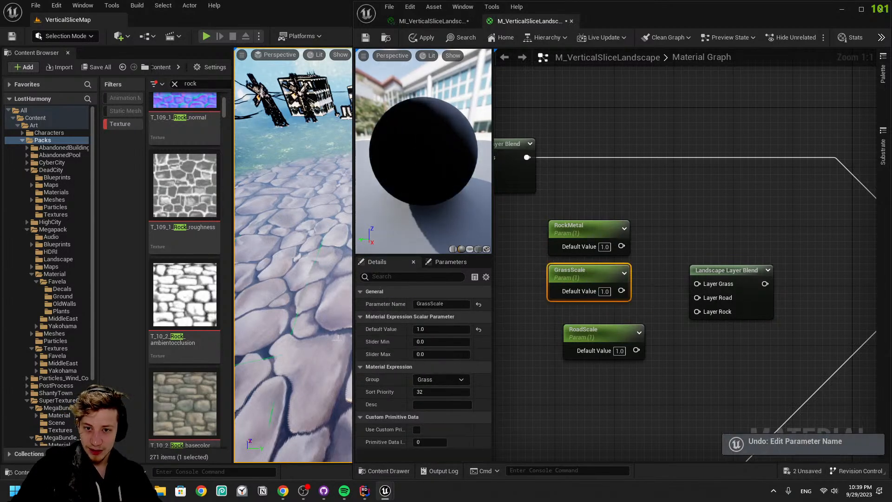
left_click_drag(433, 304, 746, 254)
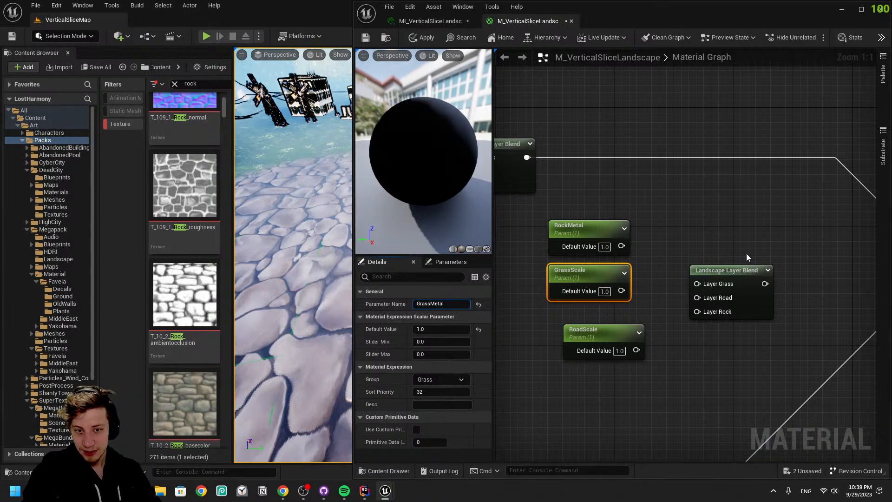
left_click(599, 331)
left_click_drag(433, 305, 545, 302)
type("Metal")
key("Return")
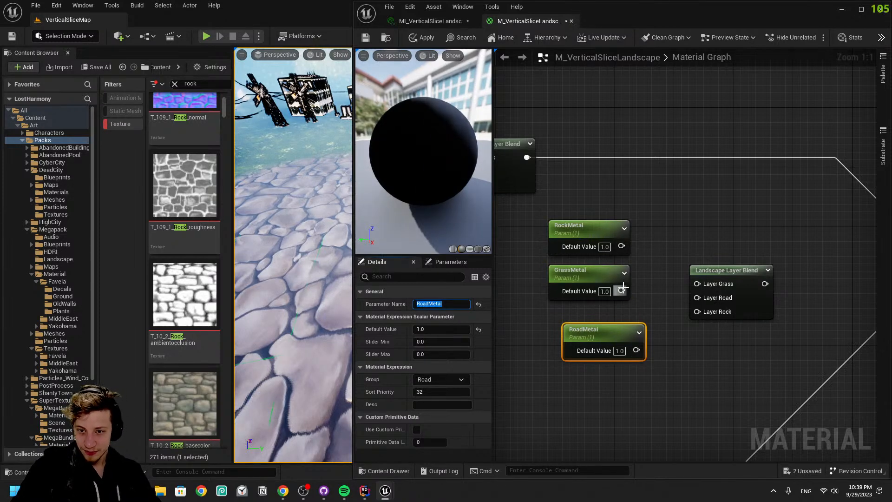
Connect GrassMetal, RoadMetal and RockMetal to the new blend's Grass, Road and Rock layers, and its output to Metallic
left_click_drag(600, 330, 579, 328)
left_click_drag(563, 226, 559, 374)
left_click_drag(644, 405, 614, 313)
left_click_drag(614, 357, 698, 311)
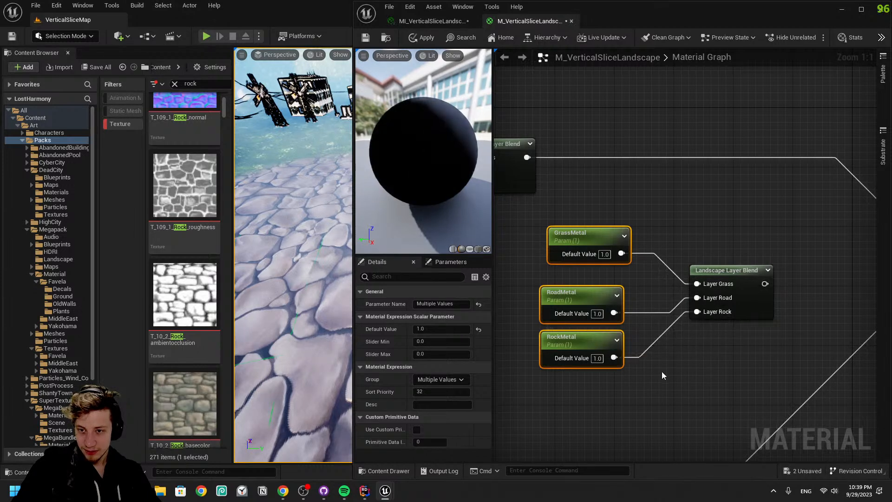
right_click_drag(761, 283, 604, 307)
left_click_drag(604, 307, 736, 250)
Set the default values of GrassMetal, RoadMetal and RockMetal to 0
right_click_drag(604, 334, 855, 261)
left_click_drag(681, 378, 712, 179)
left_click(693, 204)
type("0")
key("Return")
left_click(688, 263)
type("0")
key("Return")
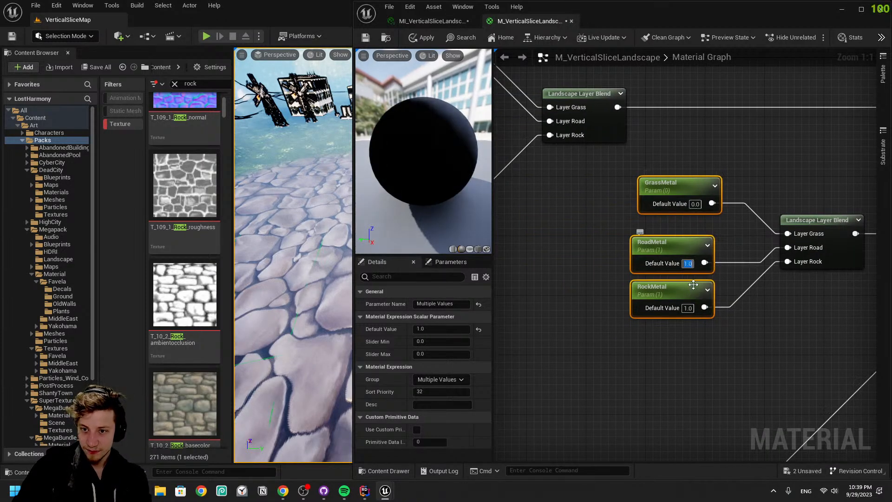
left_click(687, 308)
type("0")
key("Return")
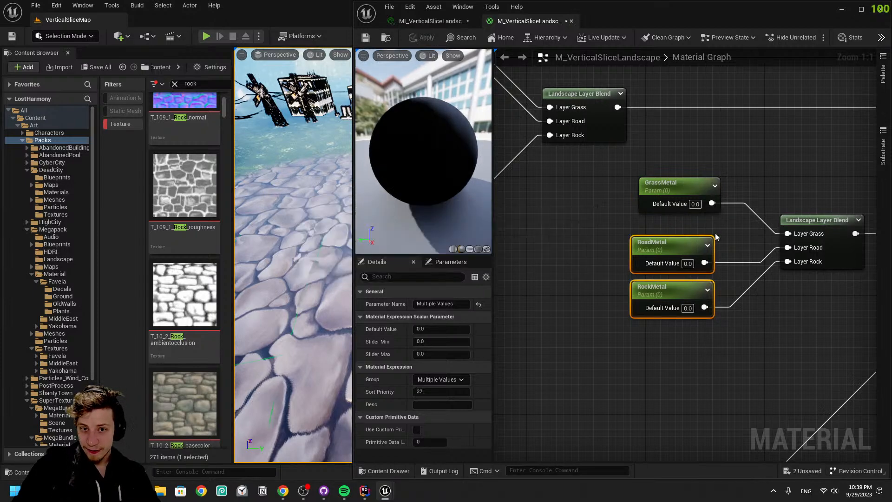
Move the base colour texture nodes with their coordinates, multiplies and layer blend up and away from the normal map nodes
scroll(717, 227, "down", 7)
scroll(656, 302, "up", 6)
right_click_drag(778, 164, 717, 294)
scroll(717, 293, "up", 1)
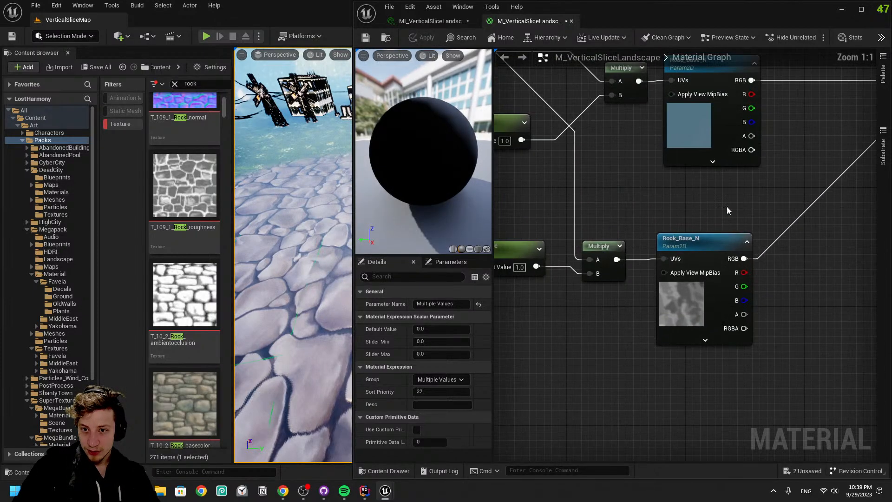
right_click_drag(733, 175, 617, 289)
scroll(622, 284, "down", 3)
right_click_drag(686, 197, 644, 351)
scroll(647, 258, "up", 3)
right_click_drag(697, 225, 757, 335)
scroll(618, 242, "down", 5)
left_click_drag(829, 383, 619, 223)
right_click_drag(622, 226, 803, 231)
left_click_drag(724, 297, 504, 127)
right_click_drag(504, 128, 586, 185)
left_click_drag(586, 187, 773, 369)
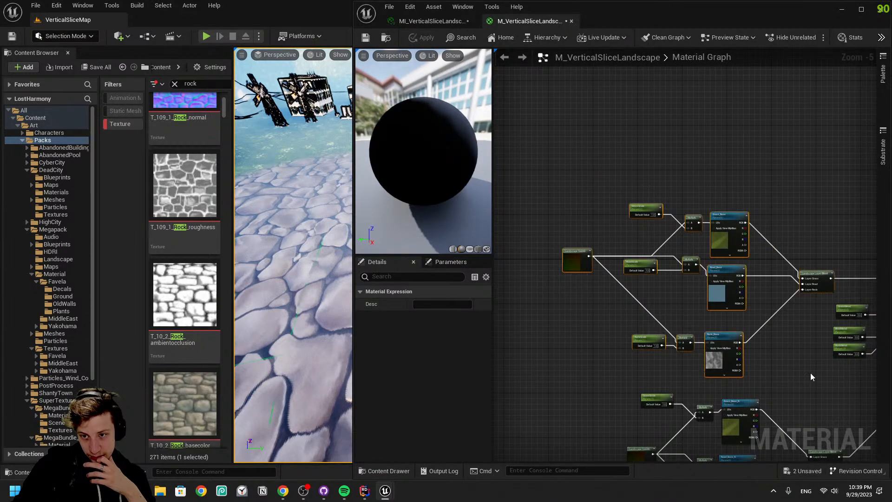
left_click_drag(721, 355, 636, 135)
Enclose the base colour nodes in a comment titled "Base Color" with font size 114
scroll(667, 132, "down", 7)
right_click_drag(694, 137, 700, 231)
scroll(701, 228, "up", 2)
left_click_drag(725, 135, 570, 262)
key("c")
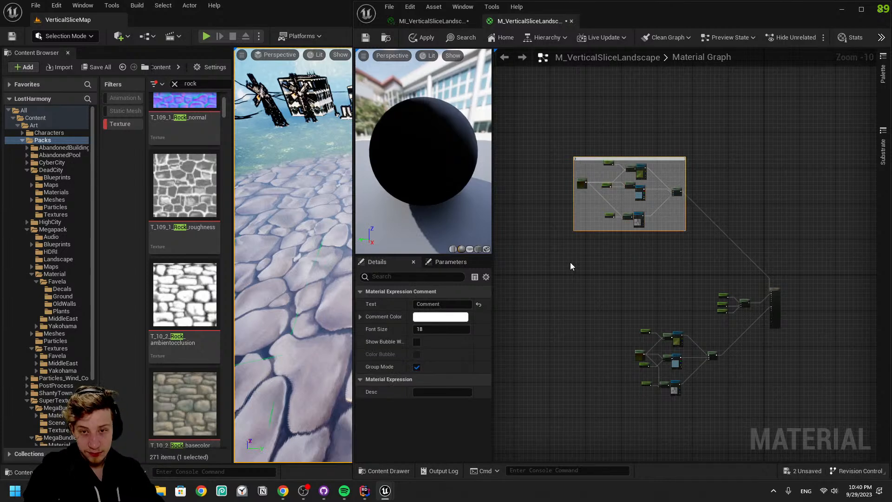
type("Base Color")
key("Return")
left_click_drag(419, 332, 447, 332)
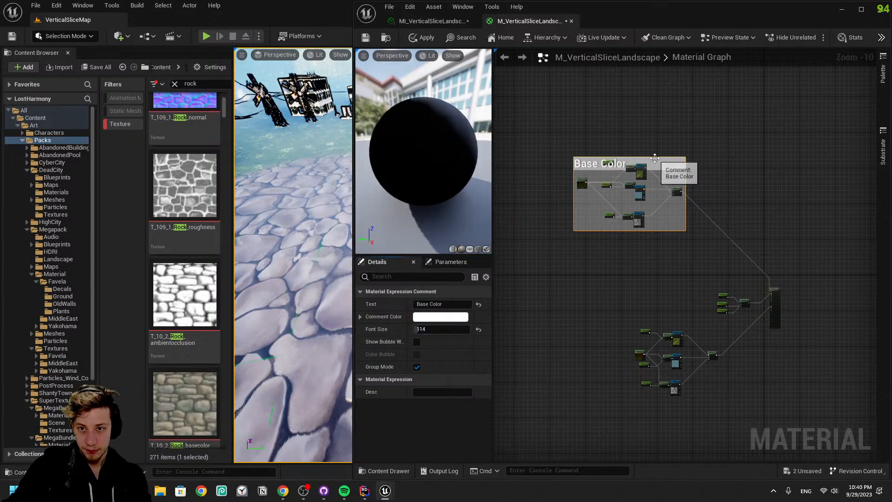
Extend the Base Color comment upward so its title clears the nodes, and apply the material
scroll(678, 148, "up", 9)
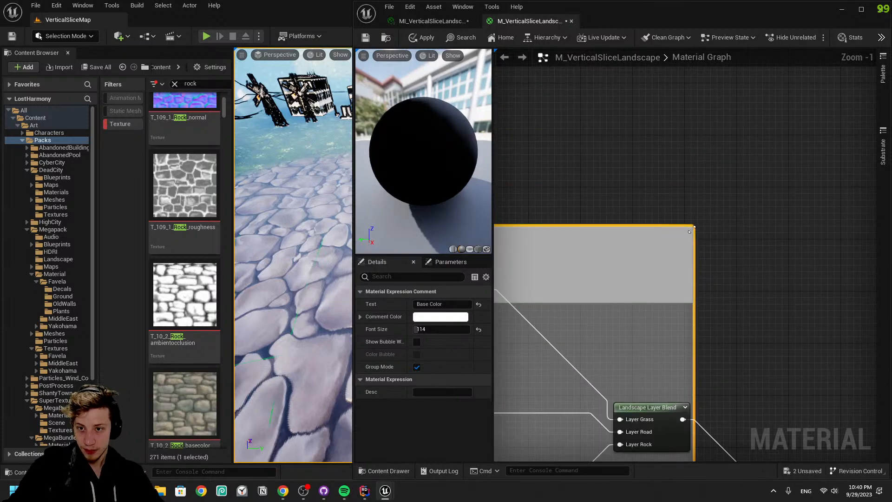
left_click_drag(693, 226, 707, 106)
scroll(719, 194, "down", 7)
scroll(604, 196, "up", 6)
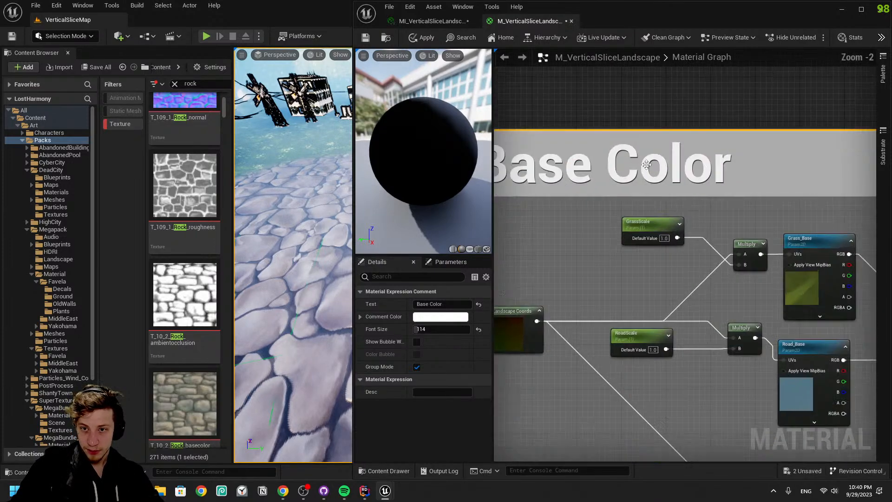
left_click(427, 37)
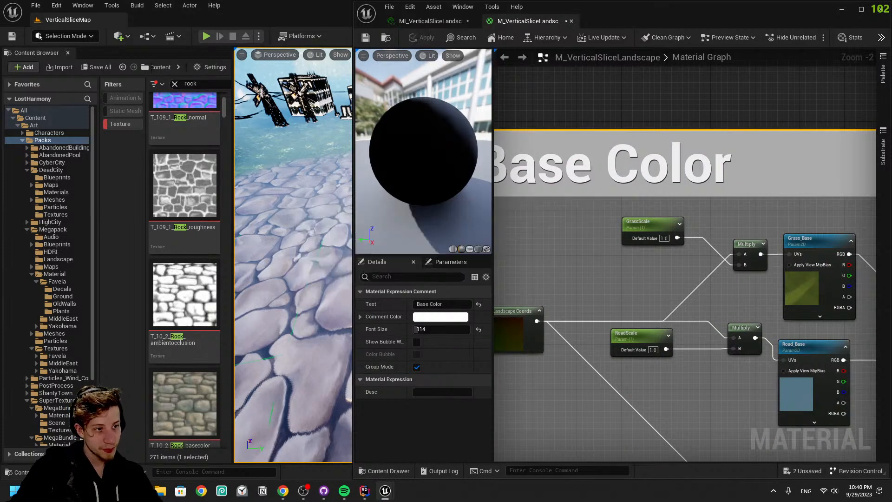
Move the normal map node group farther from the material output and enclose it in a comment titled "Normal"
scroll(673, 275, "down", 6)
scroll(732, 366, "up", 3)
scroll(681, 233, "down", 3)
scroll(748, 285, "up", 4)
left_click(666, 308)
scroll(689, 251, "down", 3)
right_click_drag(844, 241, 585, 411)
scroll(622, 257, "up", 3)
scroll(621, 259, "up", 1)
right_click_drag(597, 294, 846, 204)
scroll(846, 204, "down", 4)
left_click_drag(732, 404, 487, 204)
scroll(632, 233, "down", 4)
left_click_drag(653, 247, 561, 259)
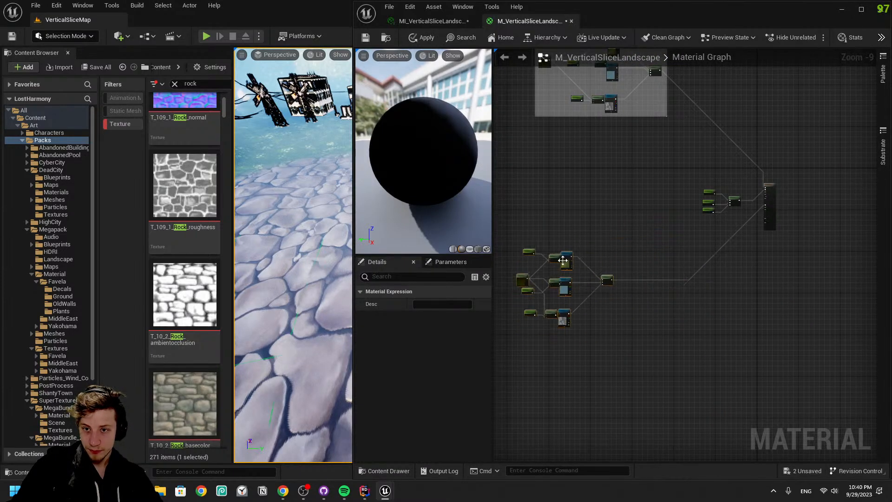
key("c")
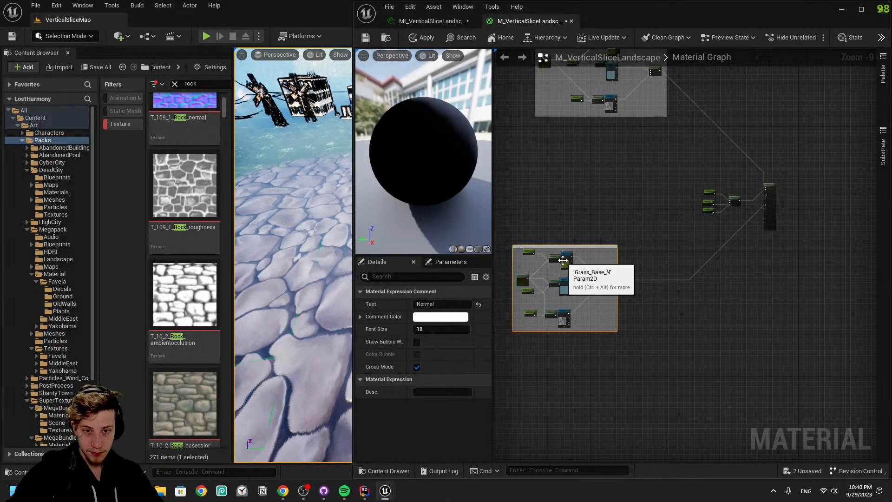
Set the Base Color comment's font size to 100 and its colour to light green (sRGB 81FFA4FF)
right_click_drag(643, 198, 657, 337)
left_click(604, 169)
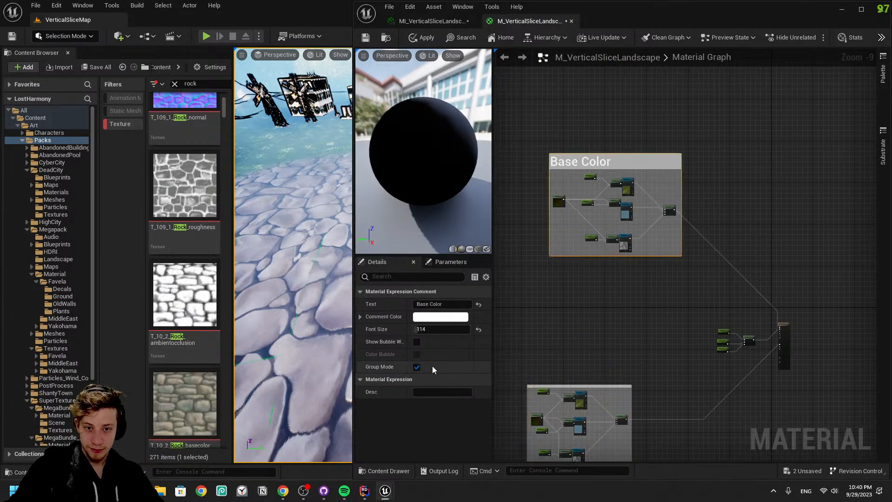
left_click(427, 329)
left_click(460, 316)
left_click_drag(498, 282, 495, 338)
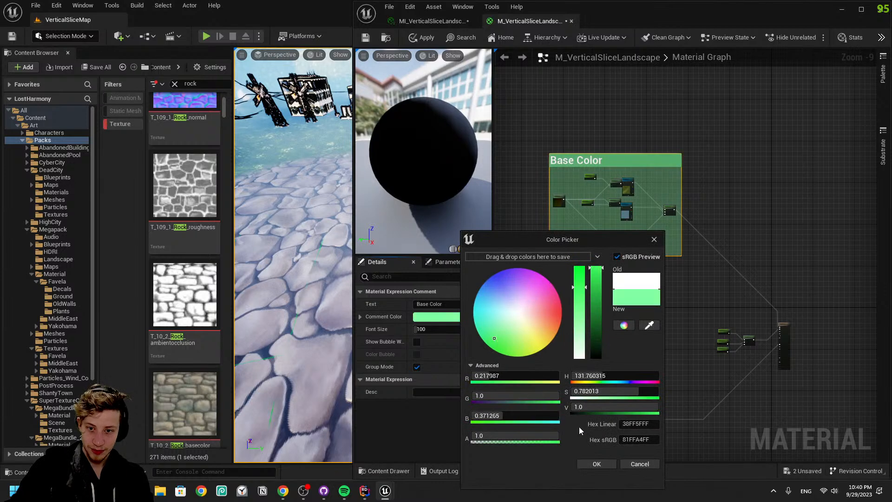
left_click(596, 465)
Set the Normal comment's font size to 100 and its colour to blue (sRGB 6587FFFF)
right_click_drag(609, 366, 629, 282)
left_click(627, 280)
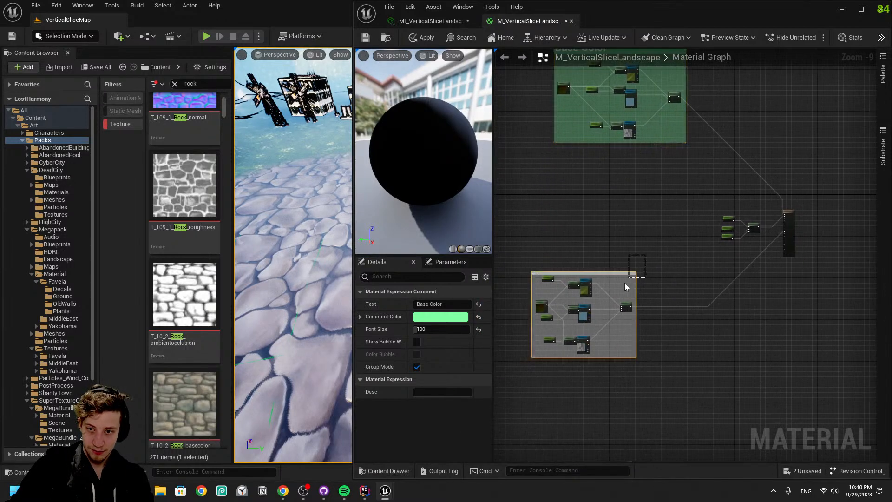
left_click(436, 329)
type("100")
key("Return")
left_click(462, 317)
mouse_move(472, 316)
left_mouse_down()
mouse_move(468, 292)
mouse_move(481, 284)
mouse_move(473, 281)
left_mouse_up()
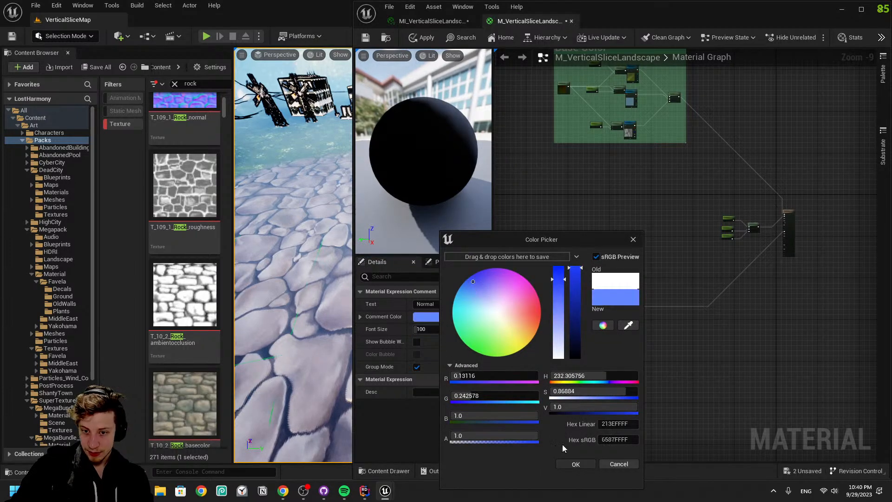
left_click(573, 462)
Extend the Normal comment upward so its title clears the nodes, and apply the material
scroll(565, 302, "up", 6)
right_click_drag(565, 180, 665, 258)
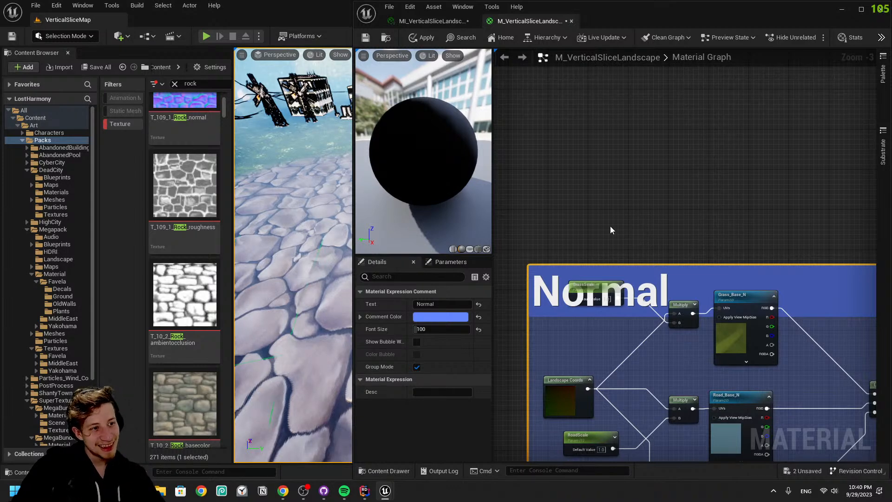
right_click_drag(610, 226, 582, 306)
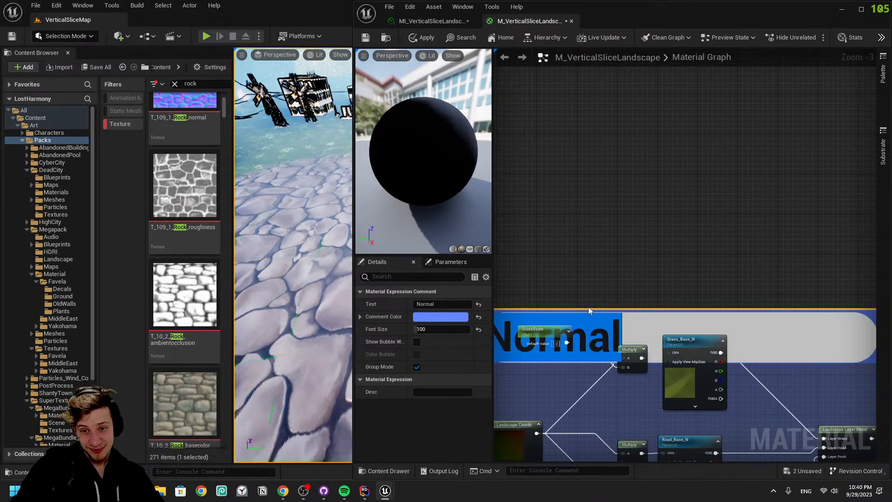
left_click_drag(587, 309, 584, 244)
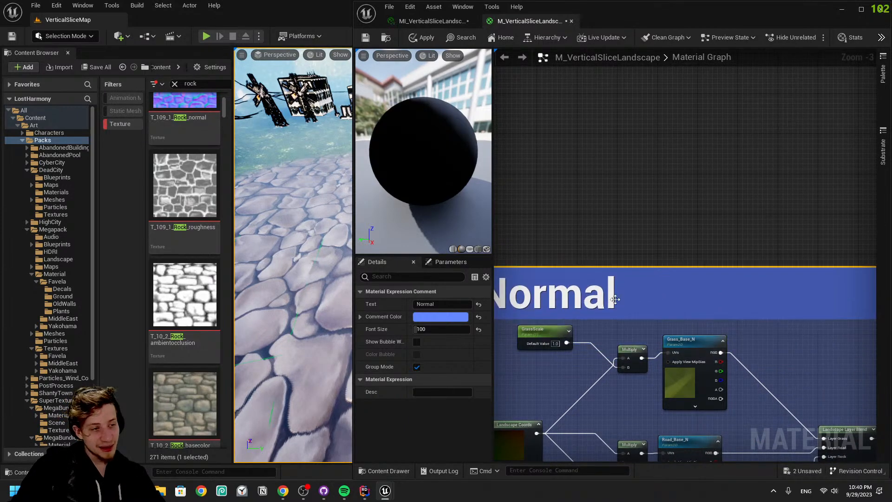
right_click_drag(645, 291, 547, 249)
left_click_drag(583, 225, 571, 142)
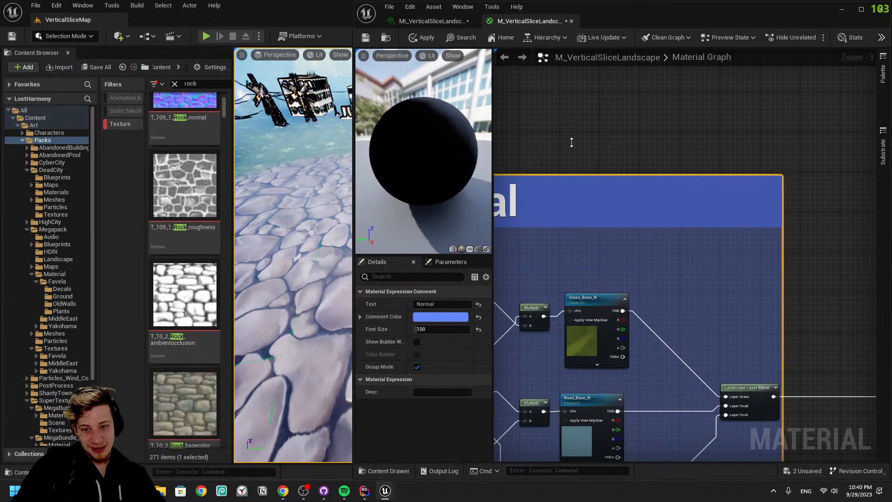
left_click(422, 39)
Shift the Normal group's Landscape Layer Blend inward, away from the comment's edge
scroll(793, 270, "down", 3)
right_click_drag(794, 270, 618, 239)
scroll(510, 328, "up", 3)
right_click_drag(511, 328, 540, 306)
left_click_drag(807, 200, 754, 177)
Align the GrassMetal parameter directly above RoadMetal and RockMetal
right_click_drag(809, 142, 548, 301)
scroll(548, 302, "down", 5)
right_click_drag(720, 245, 672, 238)
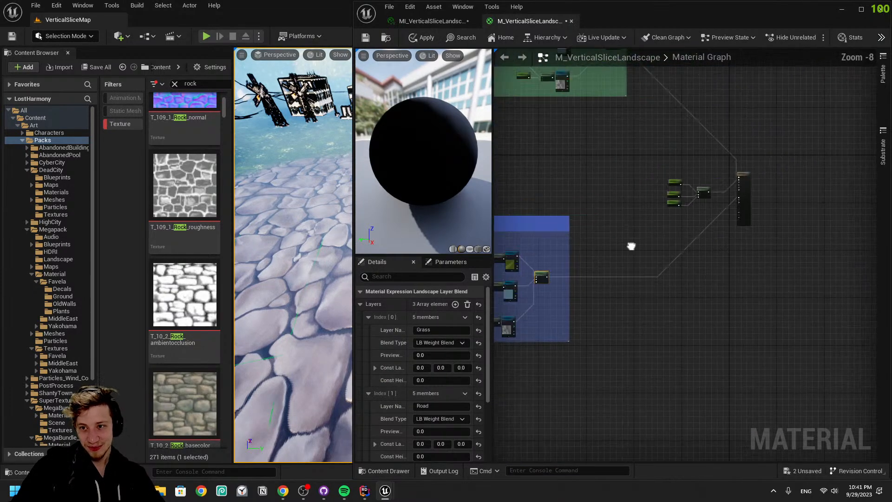
scroll(660, 230, "up", 5)
left_click_drag(630, 261, 633, 274)
right_click_drag(633, 275, 765, 366)
left_click_drag(741, 339, 535, 232)
left_click(610, 213, "shift")
left_click(600, 213)
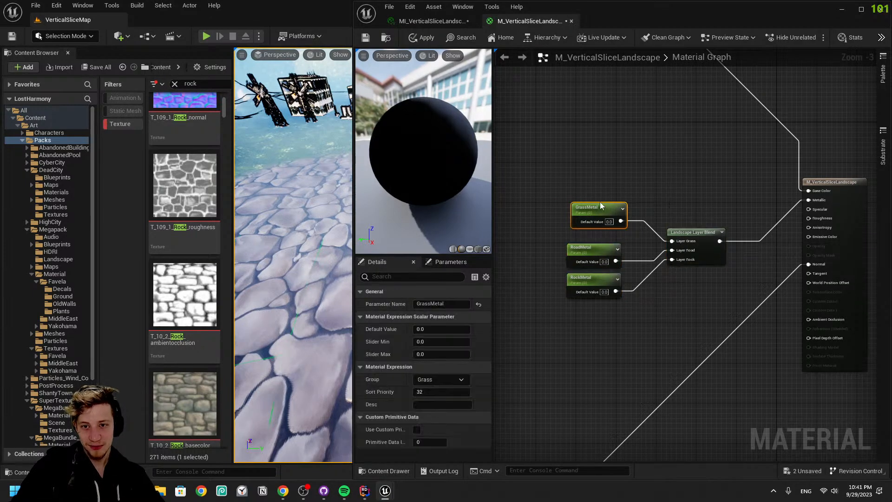
left_click_drag(600, 212, 594, 223)
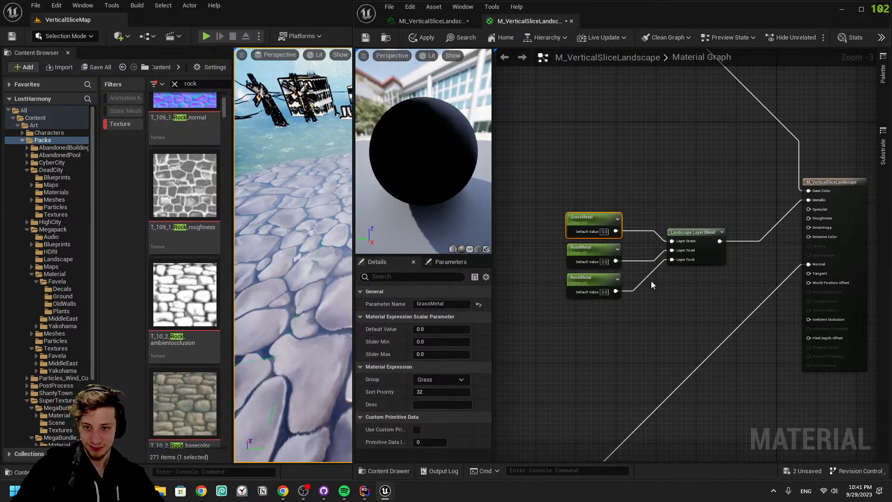
left_click_drag(651, 280, 551, 212)
left_click_drag(725, 280, 537, 198)
left_click_drag(657, 334, 545, 207)
scroll(638, 308, "down", 6)
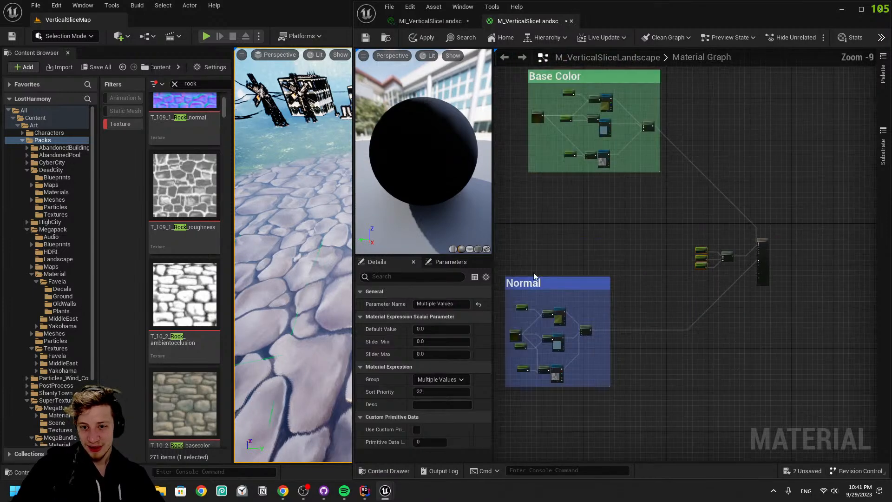
right_click_drag(535, 273, 642, 207)
left_click_drag(699, 362, 604, 195)
right_click_drag(673, 272, 526, 234)
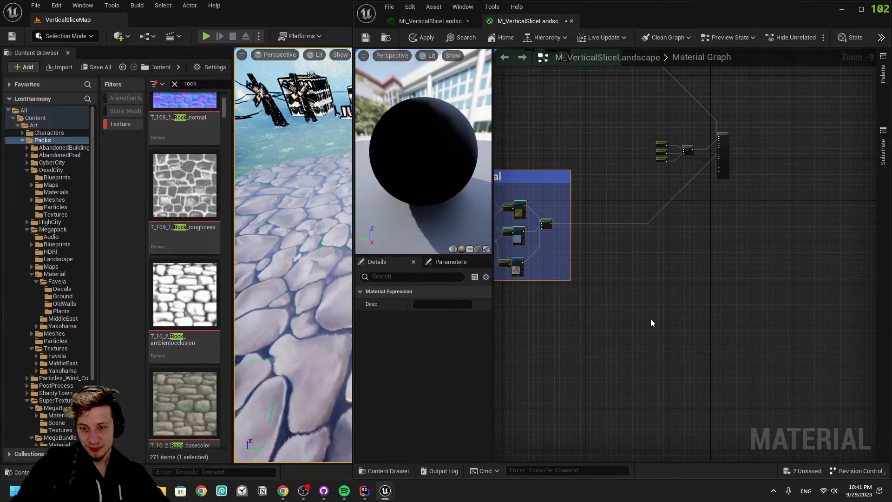
Locate the M_VerticalSliceLandscape asset in the Content Browser
key("ctrl+b")
left_click(605, 341)
left_click_drag(604, 341, 603, 184)
right_click_drag(640, 187, 459, 200)
left_click(533, 407)
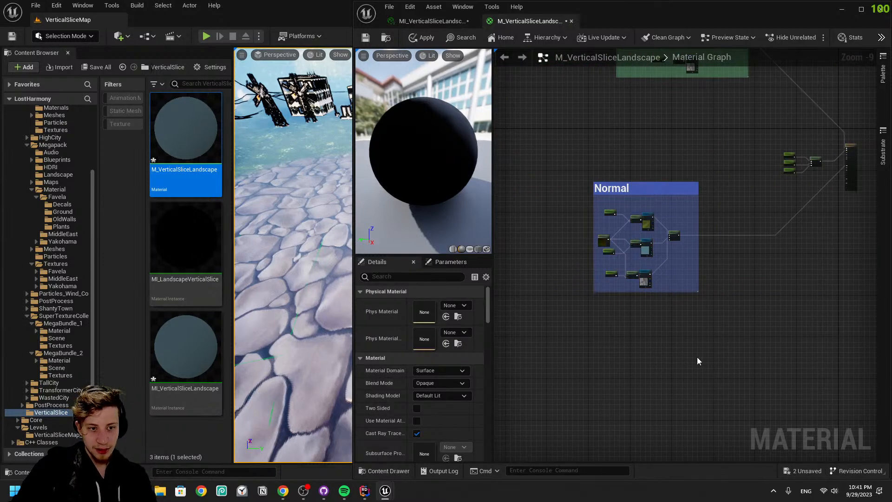
Shift the Normal comment group up and away from the material output, and duplicate the whole group
left_click(597, 187)
left_click_drag(628, 202, 600, 149)
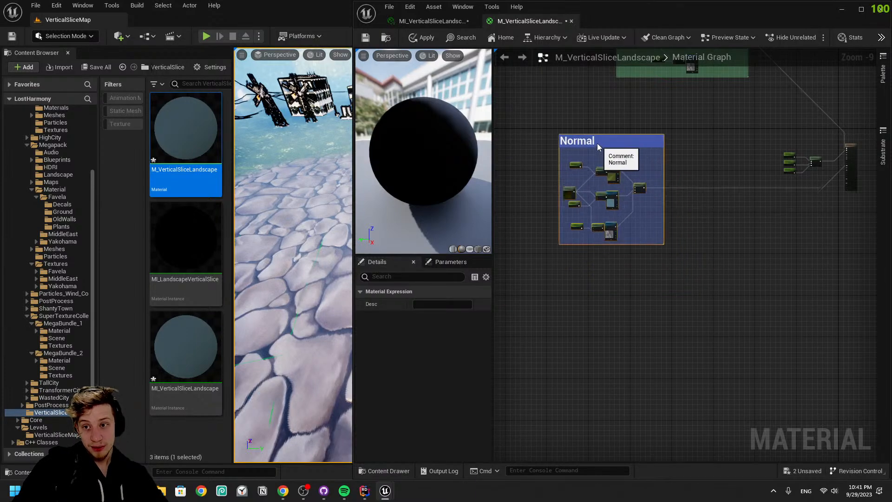
key("ctrl+c")
key("ctrl+v")
scroll(730, 232, "up", 4)
right_click_drag(855, 206, 534, 369)
scroll(673, 242, "up", 5)
scroll(534, 370, "down", 2)
Place the duplicated group below the metallic nodes and connect its Landscape Layer Blend output to Roughness
left_click_drag(564, 434, 594, 333)
right_click_drag(692, 284, 678, 380)
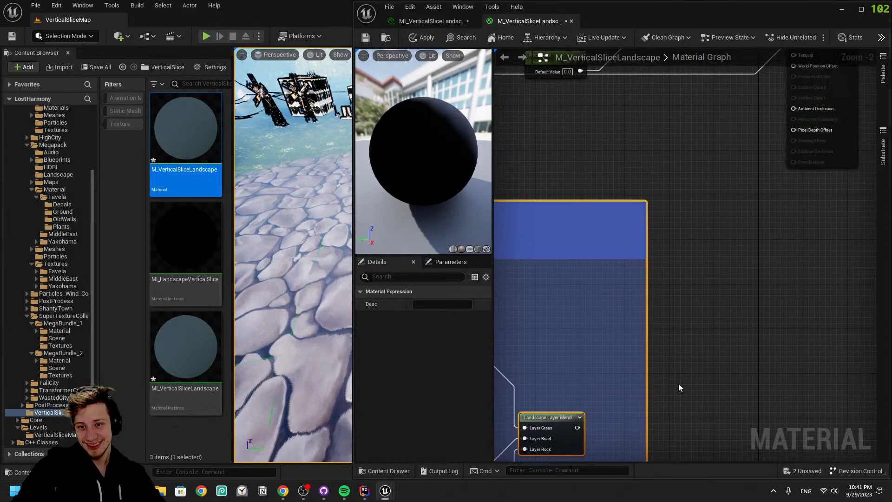
scroll(679, 383, "down", 2)
left_click_drag(572, 270, 586, 228)
left_click_drag(624, 375, 752, 124)
scroll(751, 124, "up", 4)
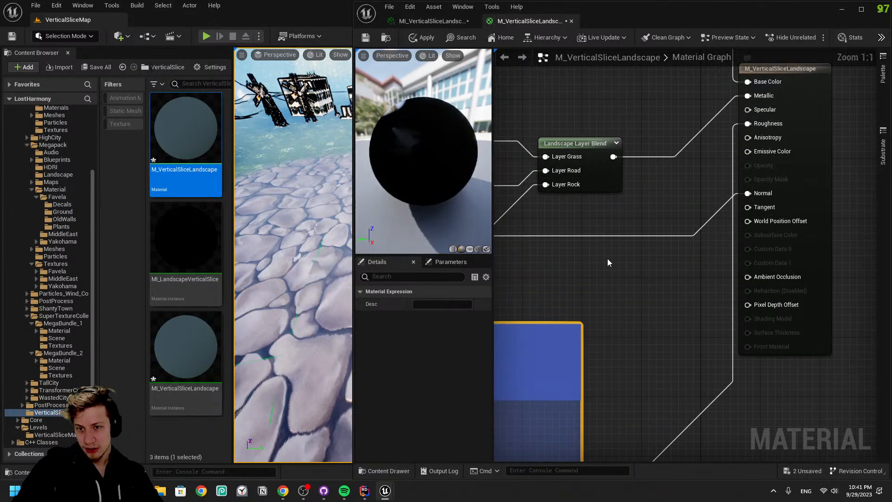
Change the duplicated comment's colour to light red (sRGB FFA7A3FF)
right_click_drag(609, 260, 729, 169)
left_click(729, 170)
left_click(460, 317)
left_click_drag(490, 310, 544, 318)
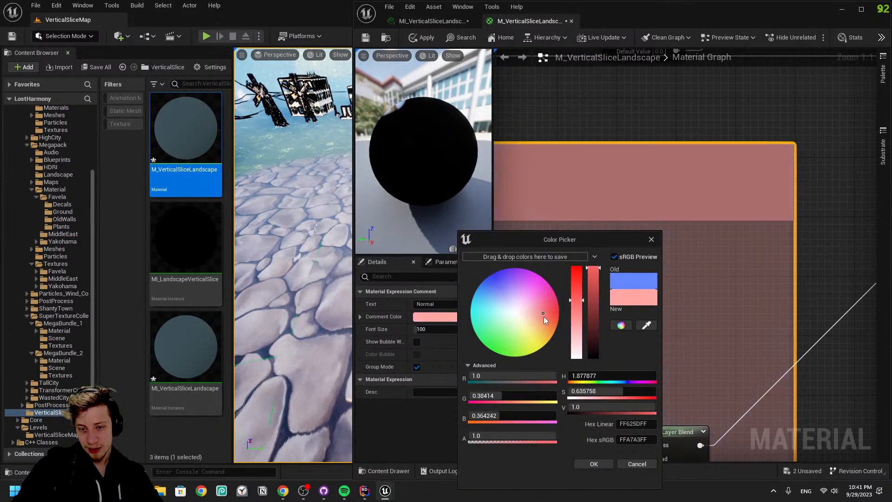
left_click(592, 464)
Rename the duplicated Grass_Base_N texture parameter to Grass_Base_Roug
left_click(743, 352)
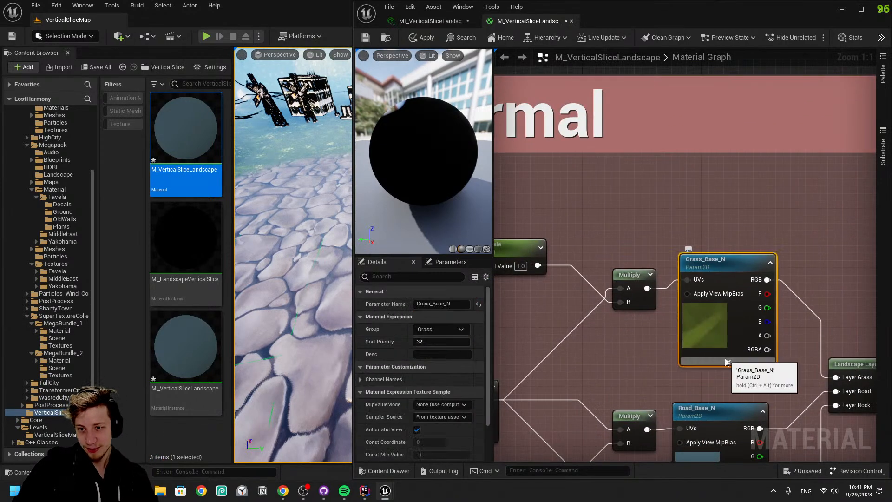
left_click(448, 303)
key("BackSpace")
type("Roug")
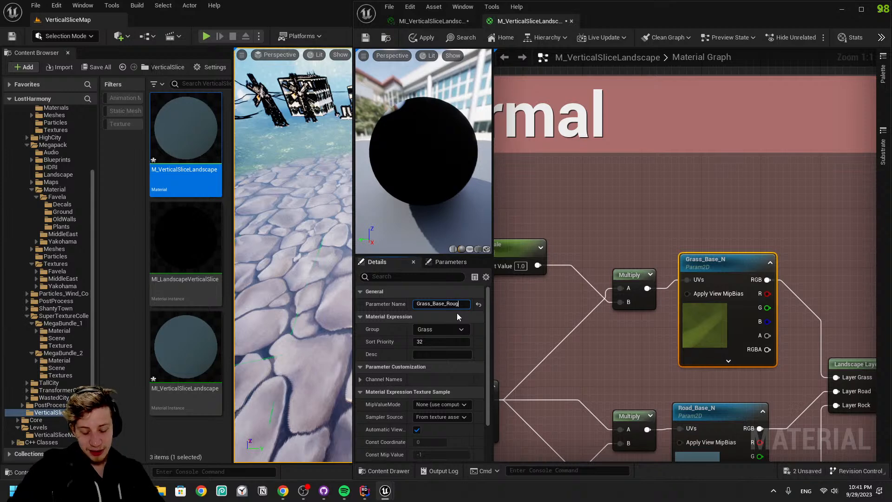
type("ness")
key("ctrl+shift+Left")
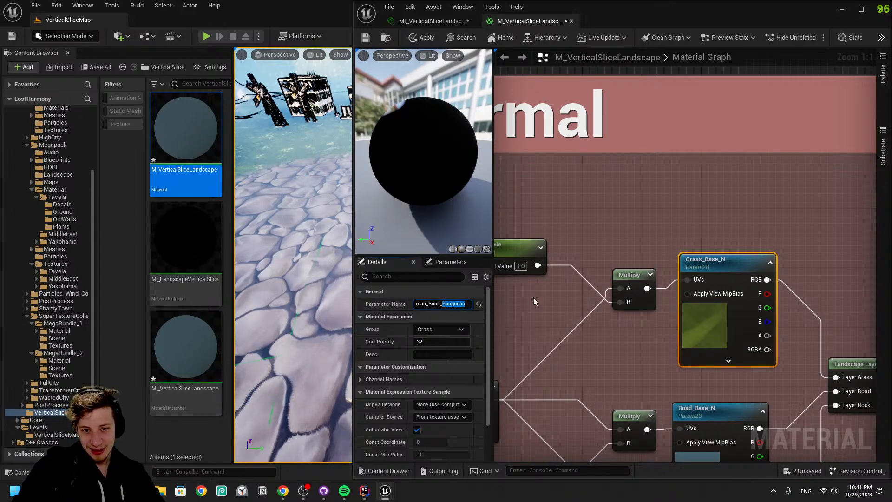
type("Roug")
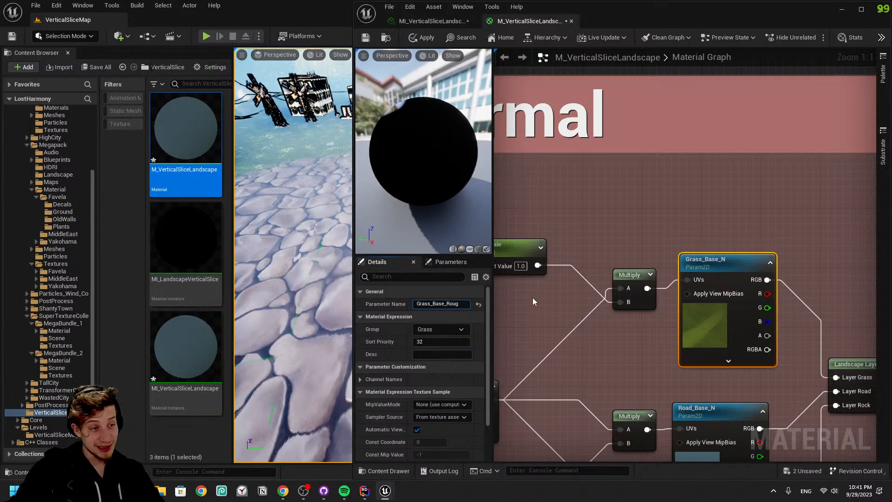
left_click_drag(458, 304, 444, 304)
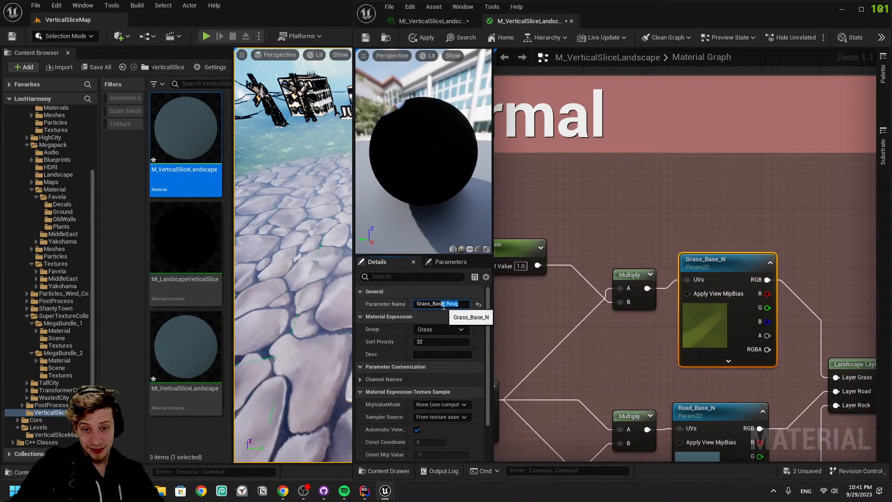
Rename the duplicated Road_Base_N texture parameter to Road_Base_Roug
right_click_drag(642, 347, 654, 207)
left_click(721, 267)
left_click_drag(445, 304, 487, 302)
key("ctrl+v")
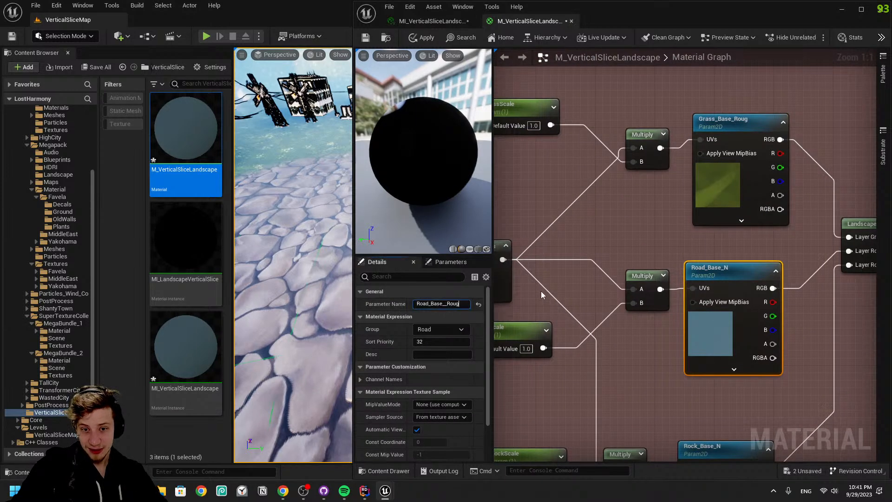
key("BackSpace")
left_click(648, 338)
Rename the duplicated Rock_Base_N texture parameter to Rock_Base_Roug
right_click_drag(659, 344, 653, 209)
left_click_drag(732, 344, 724, 337)
left_click(690, 332)
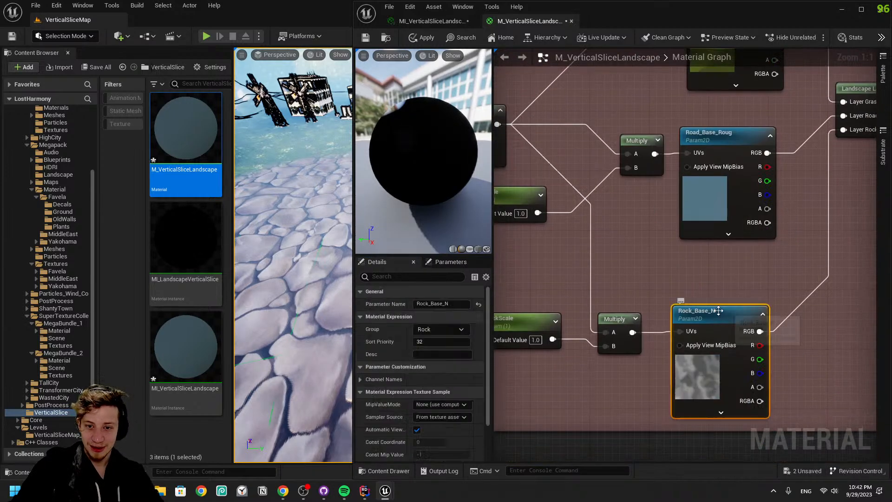
left_click(448, 304)
key("BackSpace")
type("_Roug")
key("BackSpace")
key("Return")
Rename the light red duplicated comment group to Rougness
scroll(667, 307, "down", 6)
right_click_drag(719, 225, 873, 292)
scroll(641, 318, "up", 5)
scroll(669, 346, "down", 5)
left_click(629, 341)
right_click_drag(629, 341, 810, 333)
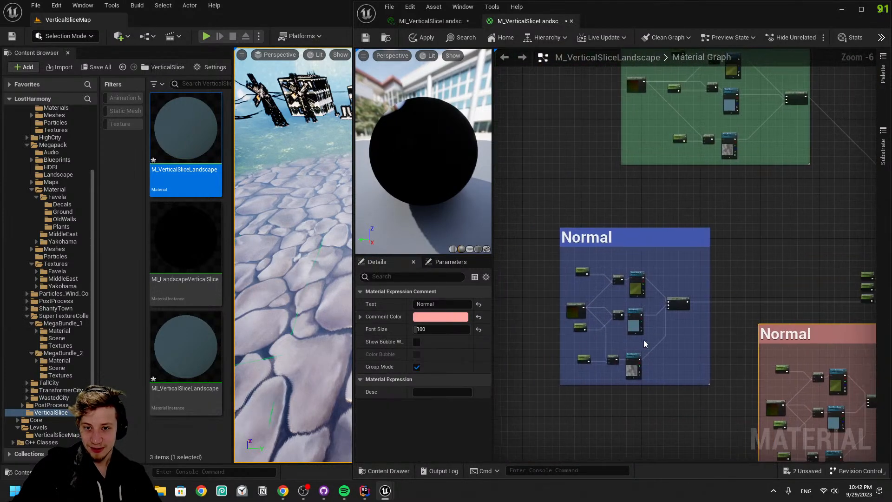
left_click(417, 304)
double_click(428, 305)
scroll(817, 286, "up", 4)
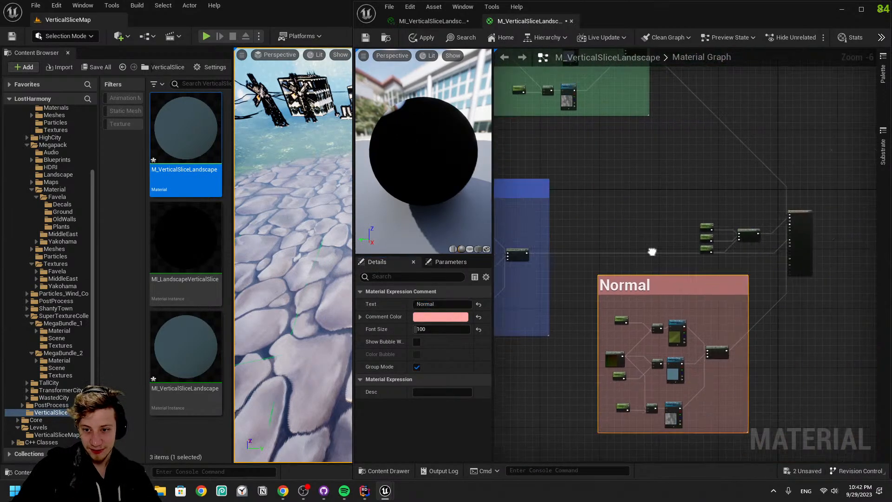
double_click(417, 304)
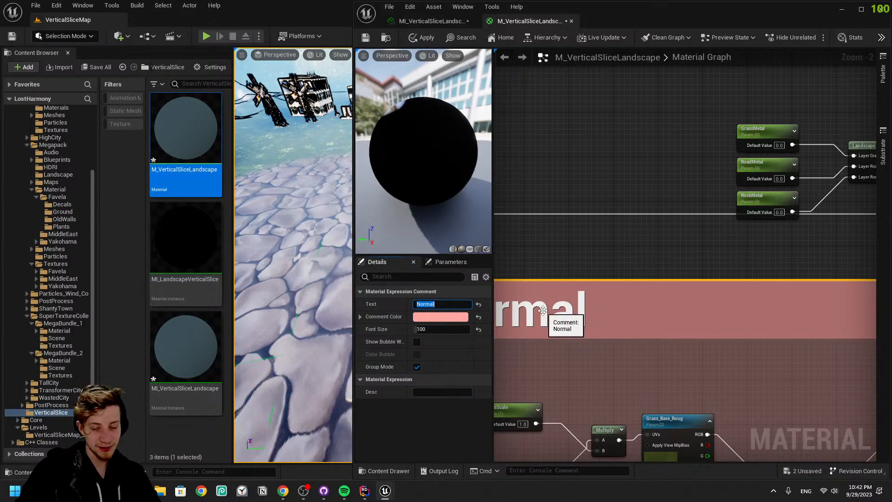
scroll(756, 313, "down", 2)
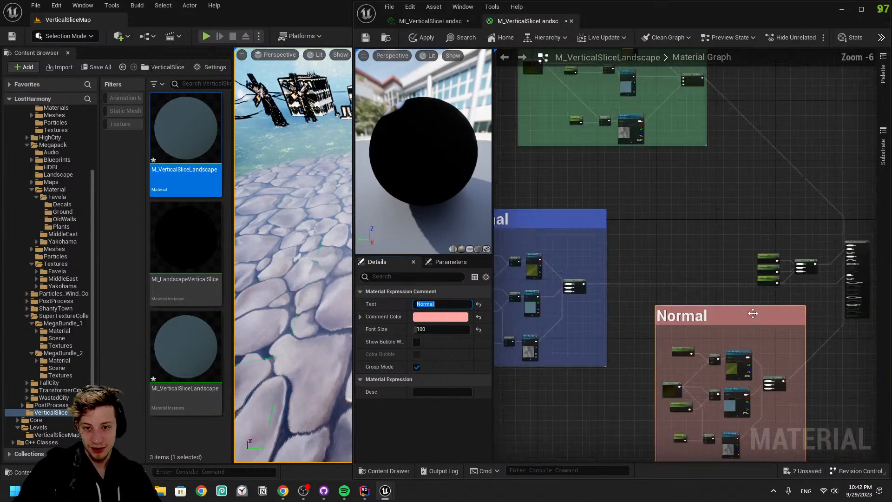
scroll(709, 414, "up", 4)
scroll(737, 342, "down", 4)
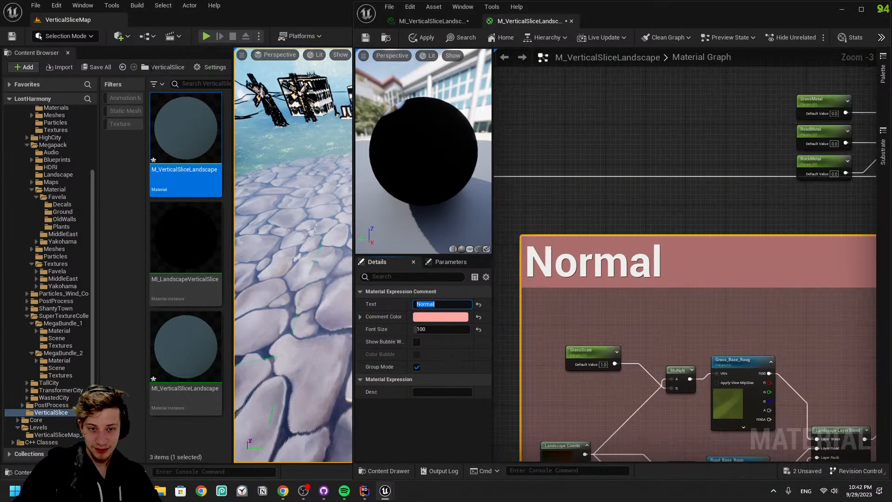
type("Rougne")
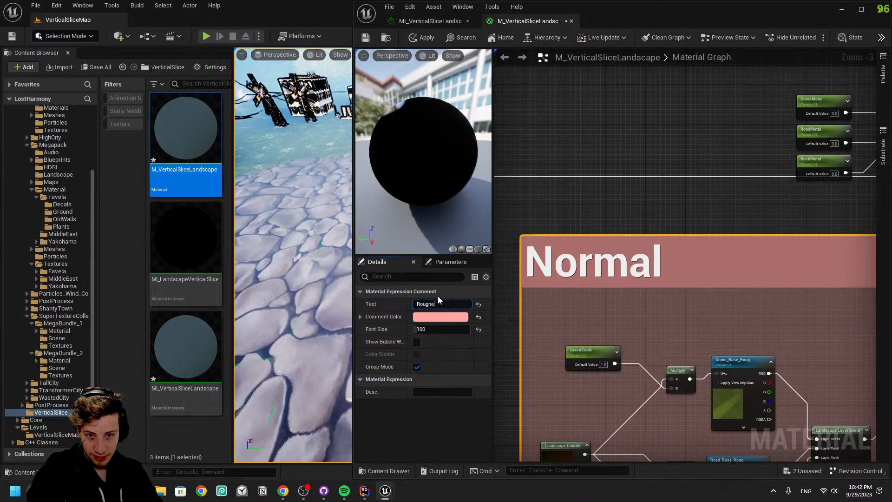
type("ss")
key("Return")
Examine the material output node's connections and the normal texture nodes feeding the blue Normal group's layer blend
right_click_drag(737, 89, 357, 320)
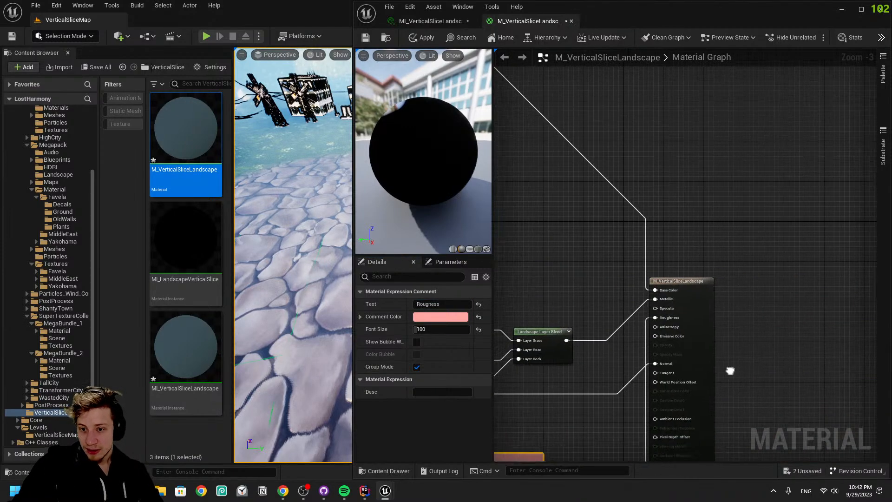
right_click_drag(683, 501, 626, 341)
right_click_drag(572, 377, 884, 195)
right_click_drag(571, 283, 878, 365)
scroll(589, 328, "down", 1)
right_click_drag(589, 328, 704, 324)
scroll(626, 347, "up", 4)
right_click_drag(627, 348, 655, 361)
Apply the changes to M_VerticalSliceLandscape and check the landscape up close in the level viewport
left_click(425, 24)
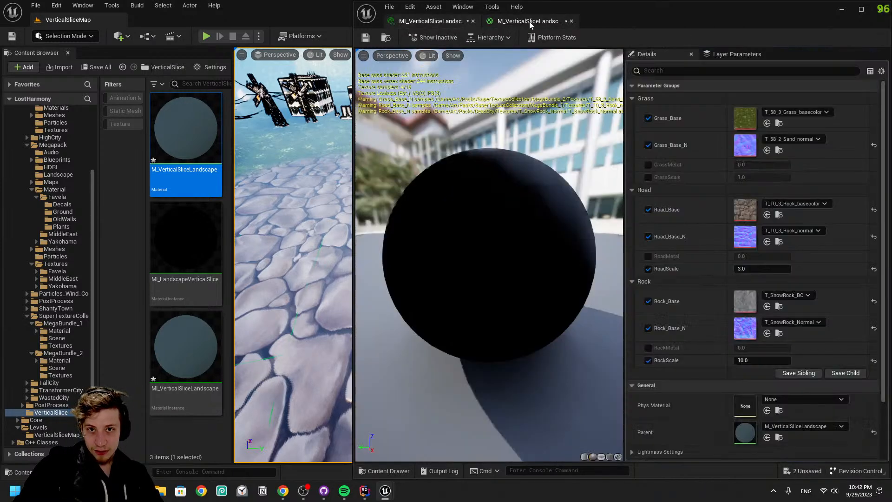
left_click(528, 22)
left_click(421, 37)
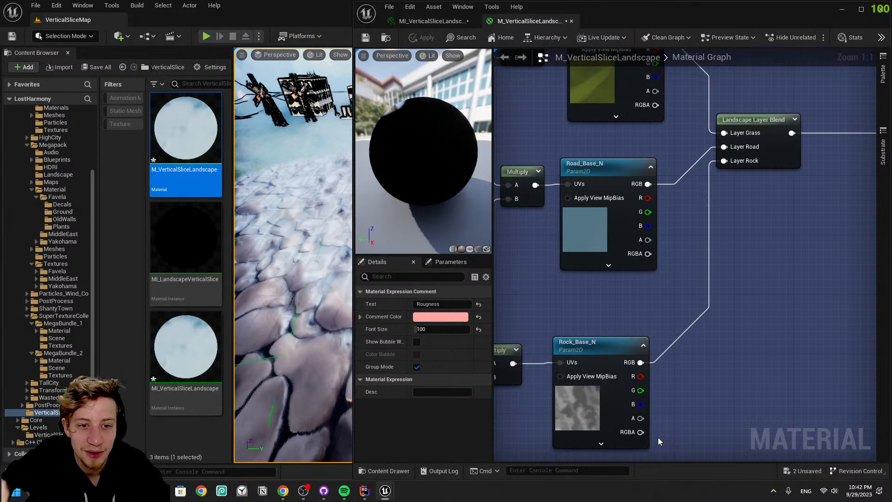
right_click_drag(327, 155, 297, 144)
key("s")
right_click_drag(296, 297, 296, 305)
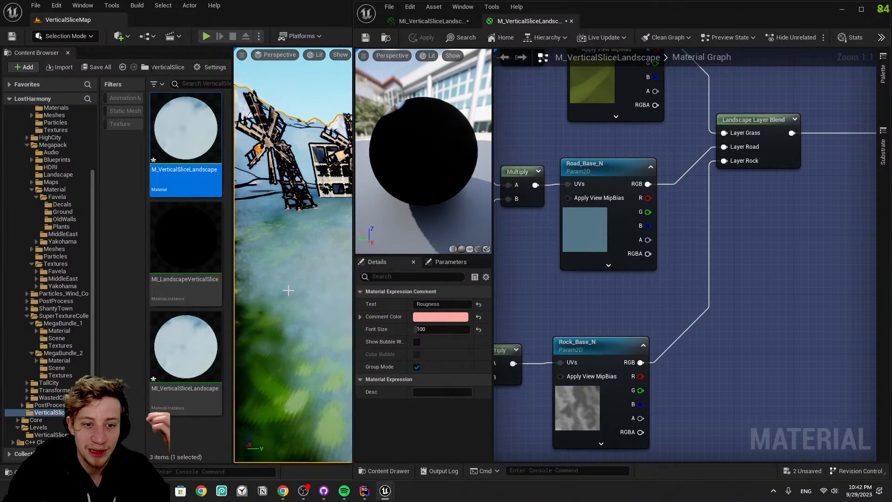
right_click_drag(314, 337, 294, 351)
key("w")
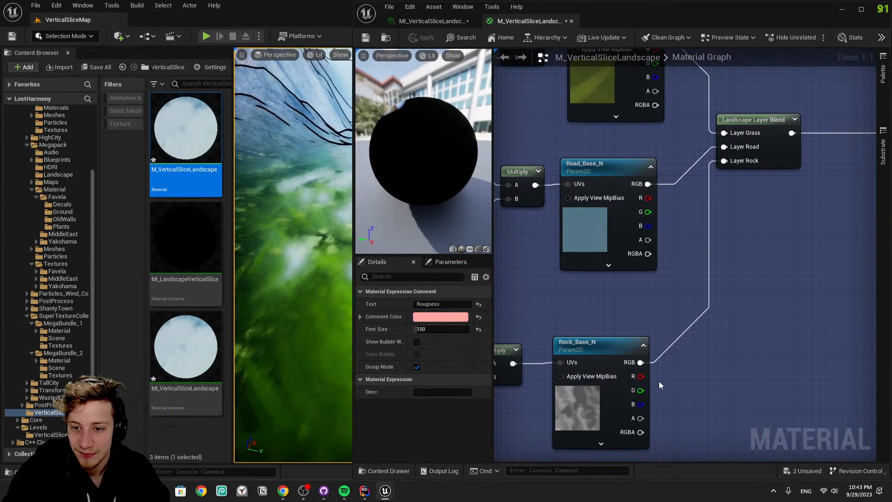
Insert a FlattenNormal node between Rock_Base_N's RGB output and the Layer Rock input of the normal layer blend
left_click_drag(641, 362, 701, 353)
type("flatt")
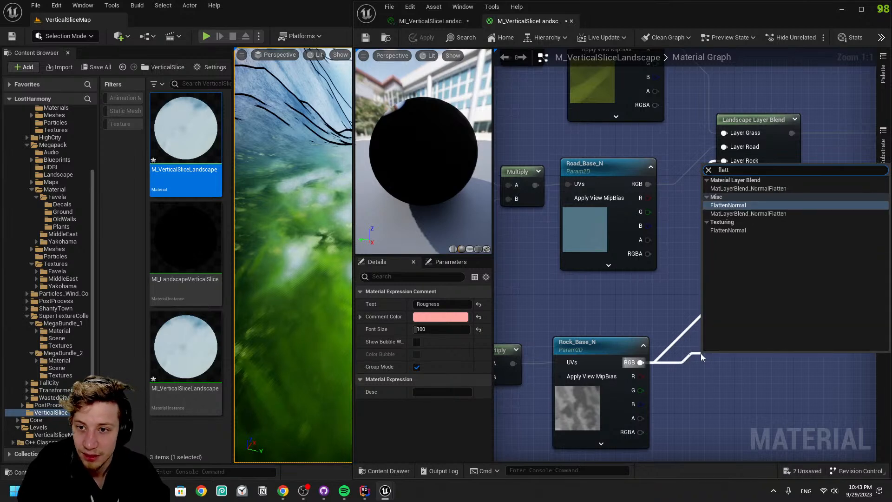
key("Return")
right_click_drag(635, 333, 558, 267)
left_click_drag(694, 306, 656, 94)
right_click_drag(688, 372, 877, 318)
right_click_drag(824, 263, 651, 438)
right_click_drag(607, 392, 668, 319)
Promote the FlattenNormal node's Flatness input to a parameter and place it below Rock_Base_N
right_click(668, 316)
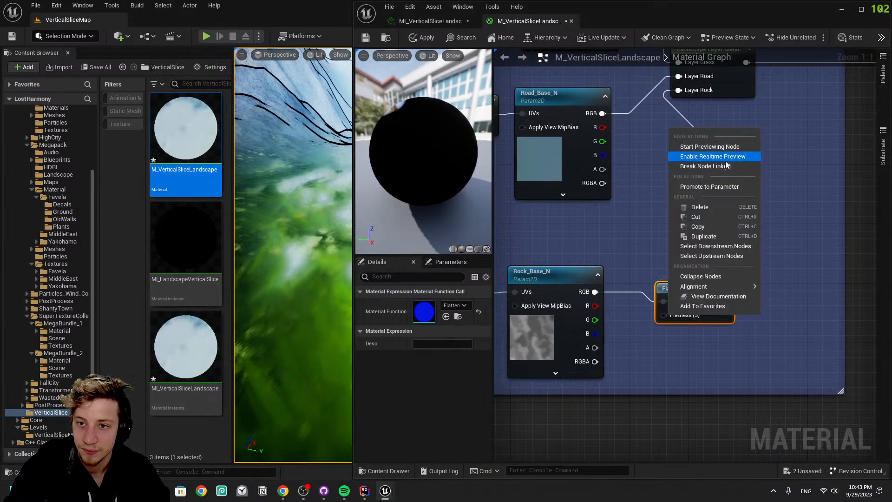
left_click(718, 187)
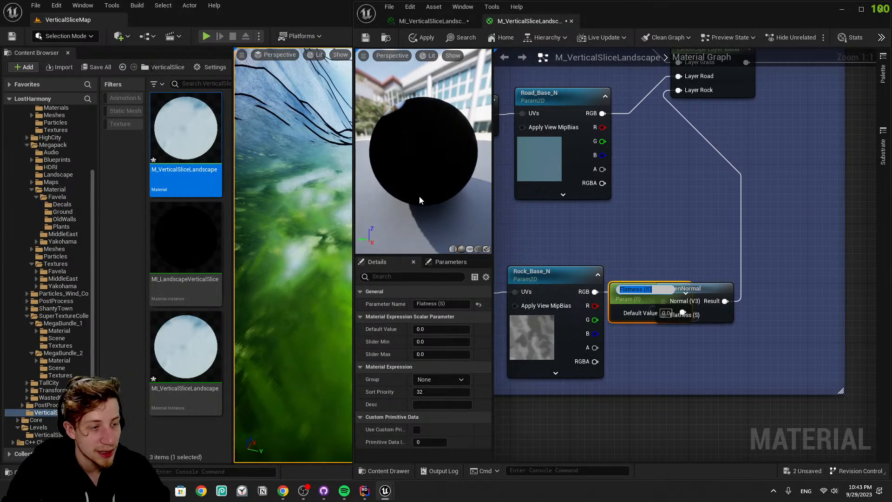
left_click_drag(628, 301, 589, 398)
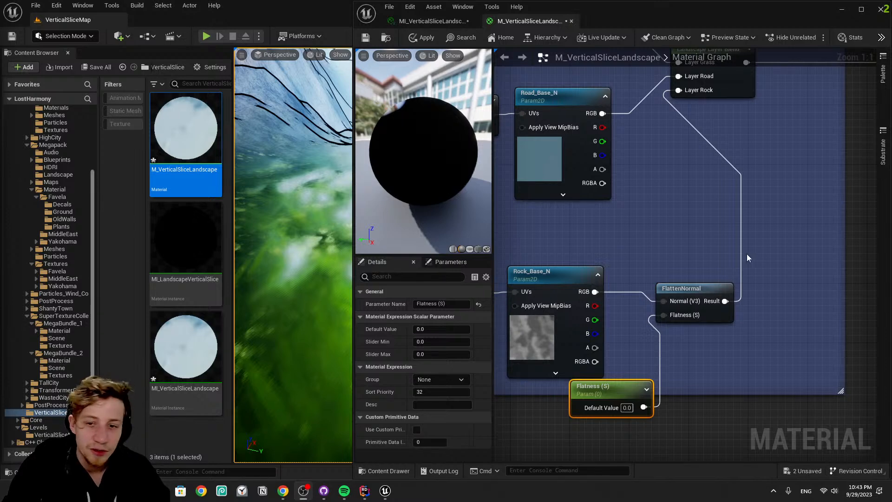
right_click_drag(685, 372, 697, 304)
left_click(639, 341)
left_click_drag(639, 338, 610, 377)
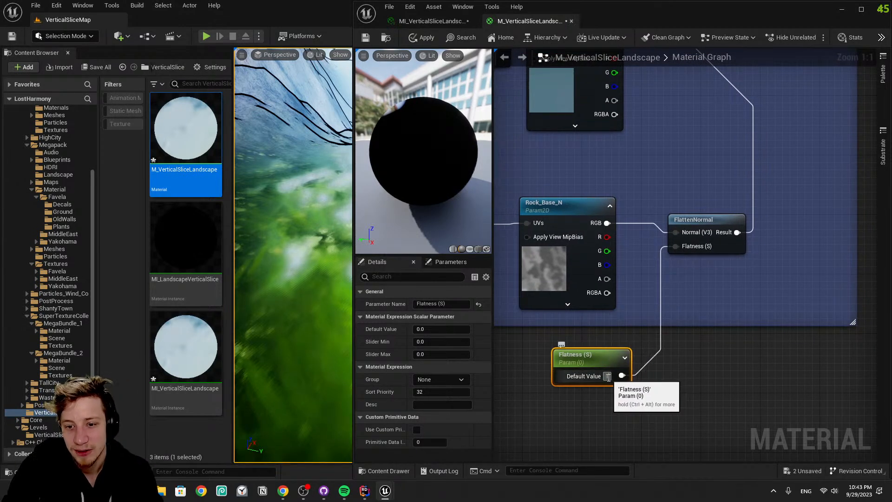
Set the flatness parameter's default value to 1 and rename it Flatness (R)
left_click(609, 376)
type("1")
key("Return")
left_click(441, 304)
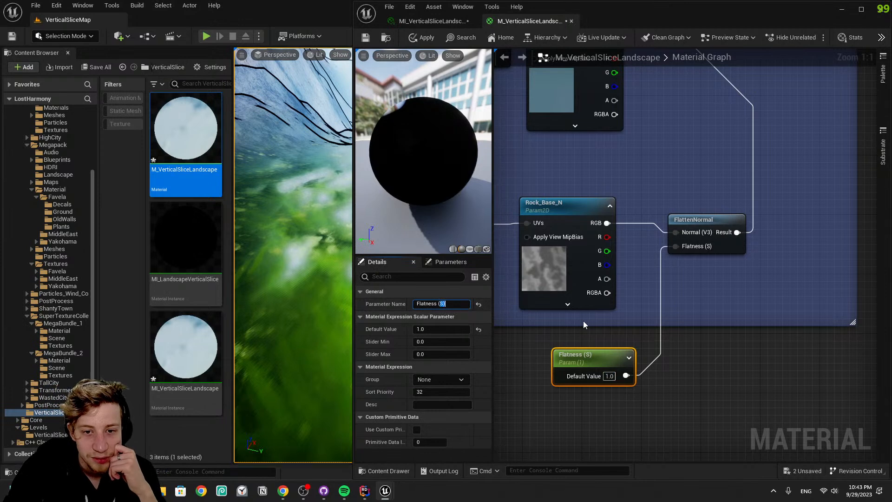
key("BackSpace")
type("R")
key("Return")
Apply the flatness changes to the landscape material and save it
mouse_move(411, 96)
left_mouse_down()
mouse_move(441, 98)
mouse_move(412, 97)
left_mouse_up()
left_click(421, 37)
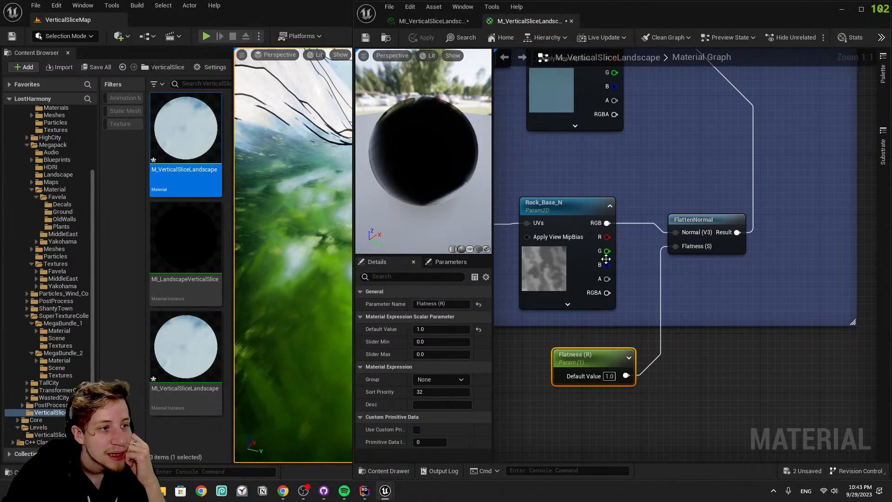
left_click(360, 36)
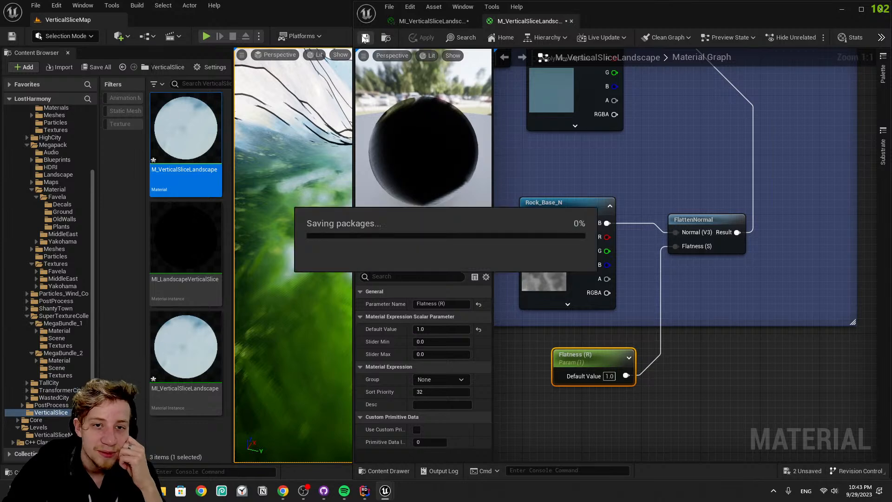
Open the material instance, move its editor window out of the way, and examine the landscape and windmills in the level
left_click(435, 22)
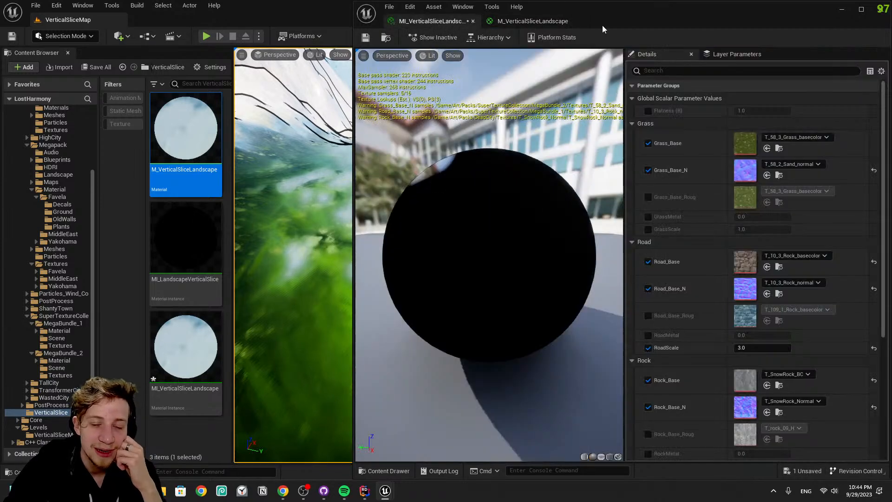
left_click_drag(602, 25, 680, 347)
right_click_drag(465, 233, 460, 302)
key("s")
key("w")
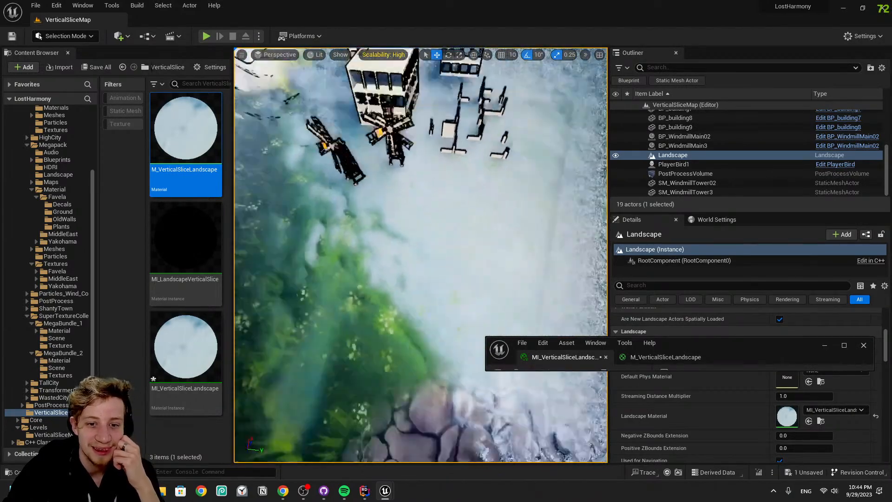
key("s")
key("w")
right_click_drag(400, 190, 400, 70)
scroll(412, 194, "up", 3)
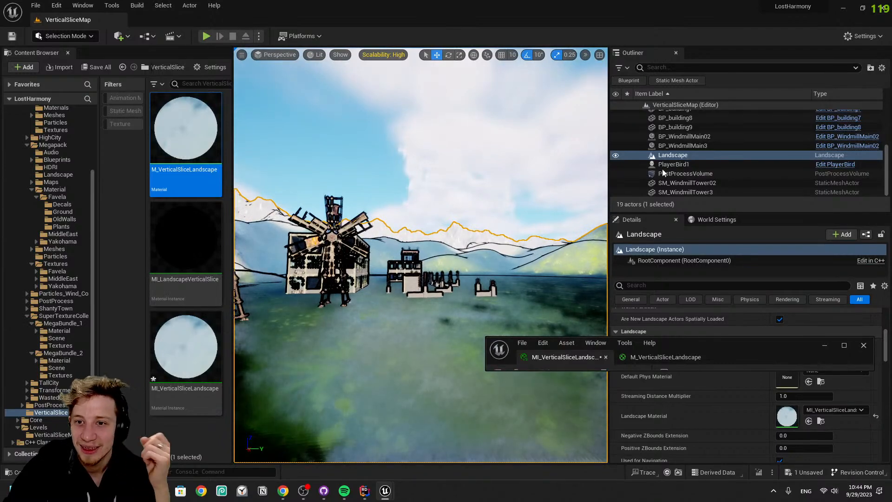
Hide the PostProcessVolume and examine the landscape without its post-process effect
left_click(617, 175)
right_click_drag(535, 200, 418, 241)
scroll(458, 183, "down", 4)
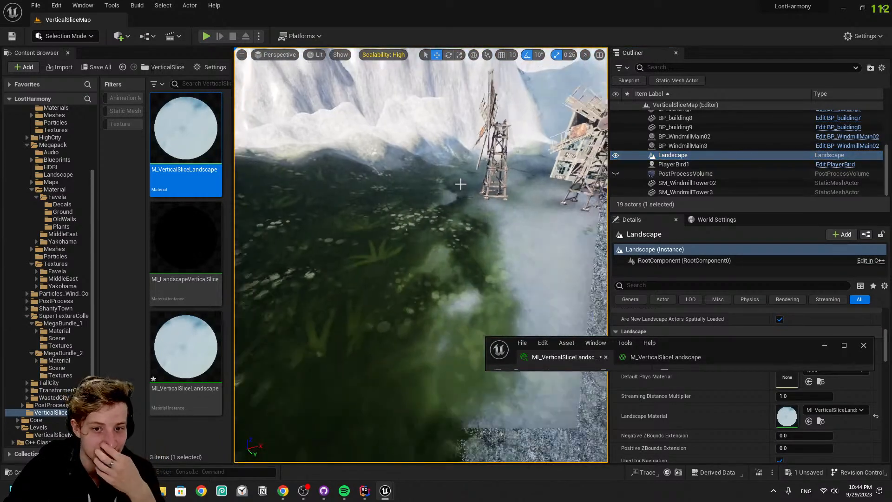
right_click_drag(351, 223, 474, 221)
right_click_drag(542, 239, 360, 250)
scroll(534, 234, "down", 1)
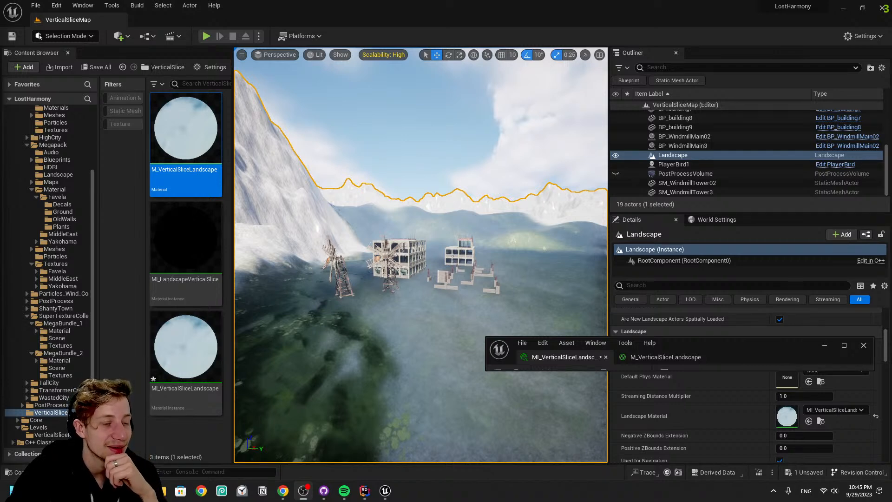
right_click_drag(453, 256, 495, 309)
key("w")
Dock the material instance editor beside the level viewport and enable the GrassMetal parameter override
left_click_drag(725, 356, 889, 335)
left_click(179, 110)
right_click_drag(313, 253, 279, 219)
left_click(695, 215)
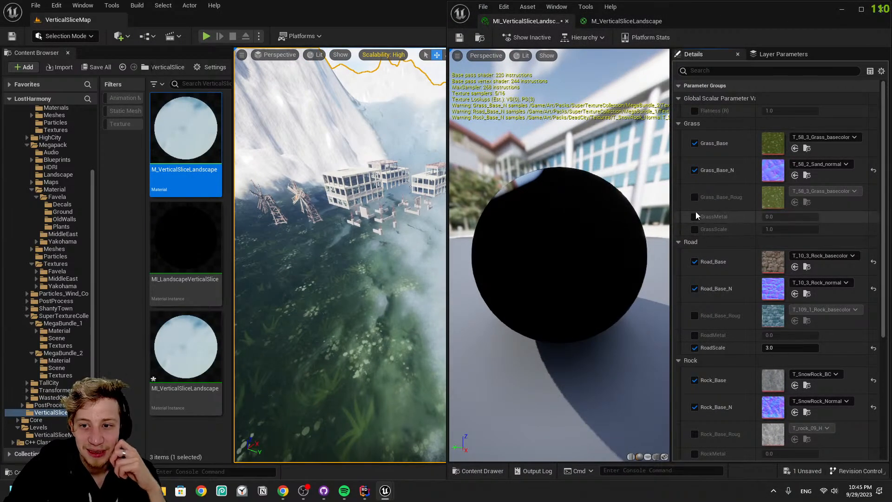
left_click(696, 217)
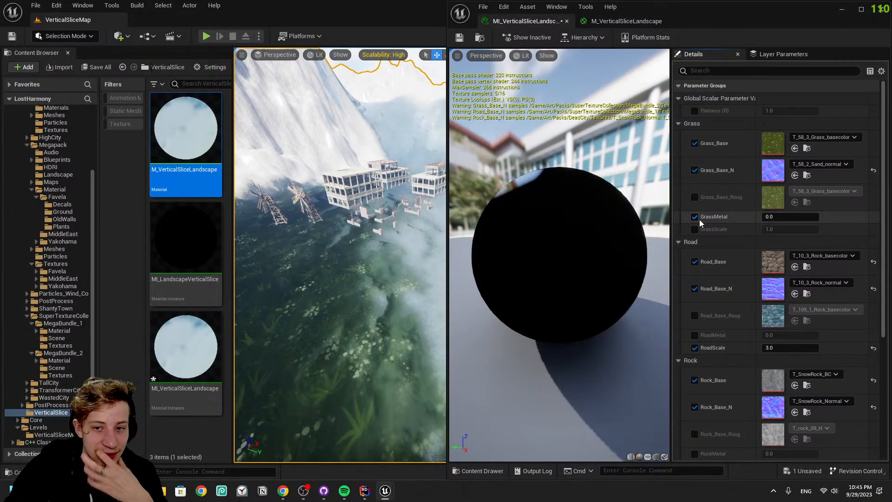
left_click(803, 219)
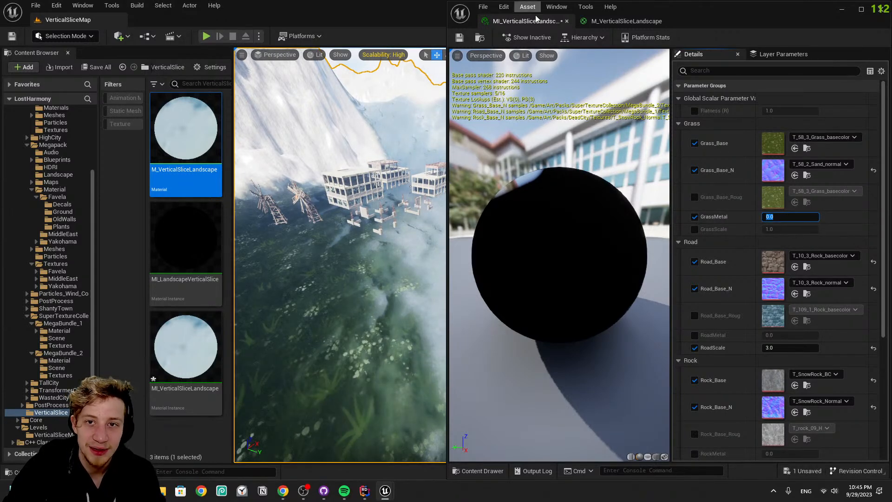
In M_VerticalSliceLandscape, move the Normal group's Landscape Layer Blend node farther from the texture samples to make room
left_click(625, 21)
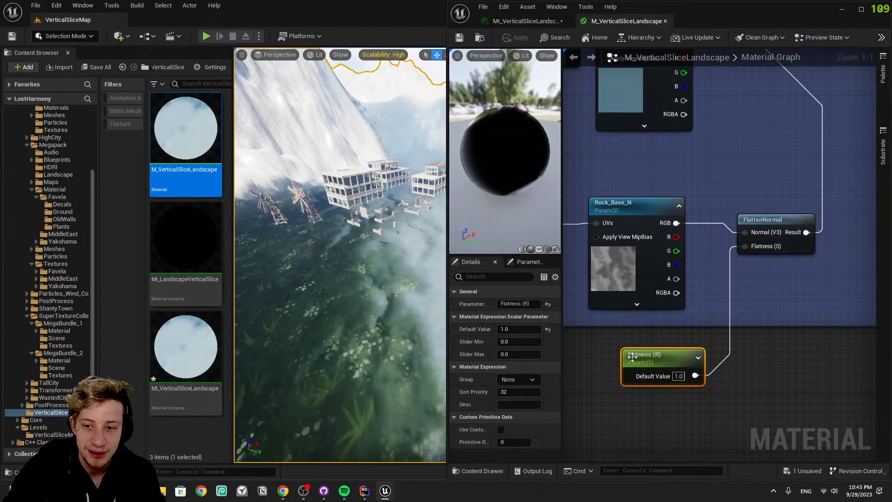
scroll(631, 357, "down", 7)
scroll(618, 355, "up", 4)
right_click_drag(863, 265, 867, 285)
right_click_drag(766, 297, 718, 205)
scroll(723, 228, "down", 4)
scroll(641, 217, "up", 5)
left_click_drag(695, 215, 769, 219)
right_click_drag(728, 274, 849, 132)
Duplicate the rock's FlattenNormal node with its Flatness (R) parameter and place the copies beside Road_Base_N
left_click_drag(760, 425, 729, 269)
left_click_drag(740, 374, 683, 411, "shift")
key("ctrl+c")
key("ctrl+v")
right_click_drag(782, 198, 752, 264)
left_click_drag(765, 182, 728, 169)
left_click(743, 151)
left_click(674, 294)
left_click_drag(673, 295, 648, 262)
Rename the rock layer's flatness parameter to Flatness_Rock
right_click_drag(646, 436, 623, 366)
left_click(619, 385)
left_click_drag(522, 304, 620, 304)
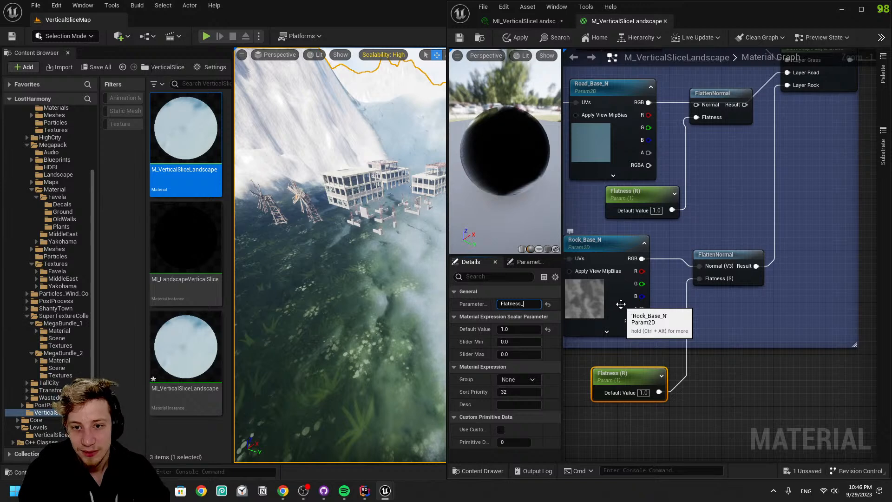
key("Return")
Rename the duplicated flatness parameter to Flatness Road and place it directly below Road_Base_N
right_click_drag(634, 204, 734, 212)
left_click(736, 211)
double_click(525, 303)
type("Road")
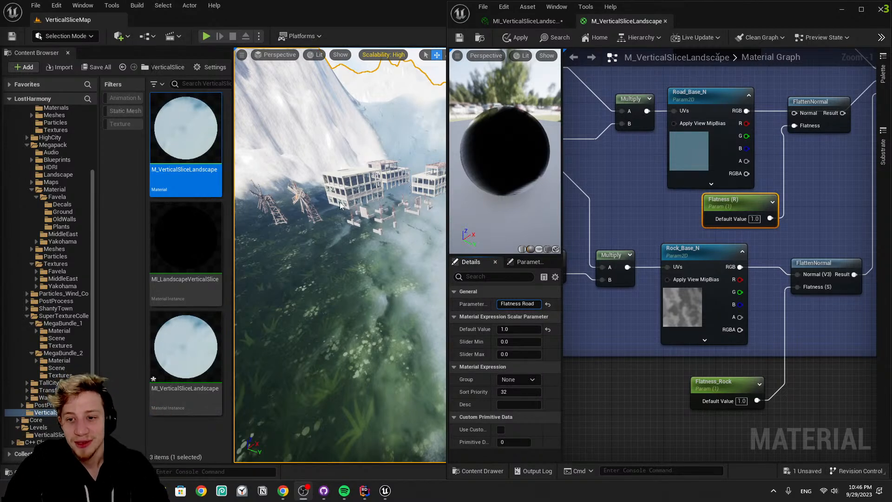
left_click_drag(748, 199, 704, 202)
left_click(760, 196)
right_click_drag(779, 226, 761, 233)
Route Road_Base_N's RGB output through the duplicated FlattenNormal node into the layer blend's Layer Road input
left_click_drag(728, 118, 792, 123)
right_click_drag(841, 144, 658, 211)
left_click_drag(642, 187, 687, 156)
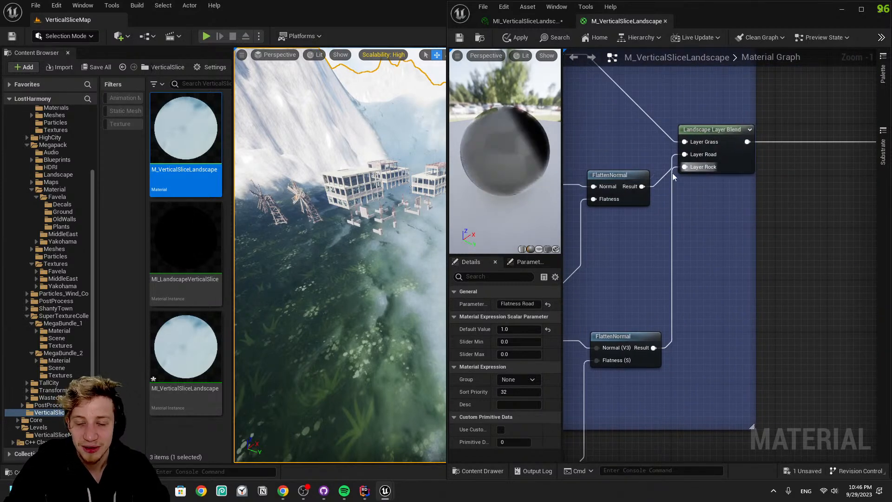
Tidy the positions of Road_Base_N, the road's FlattenNormal node and the Flatness_Rock parameter in the Normal group
left_click_drag(627, 176, 623, 152)
right_click_drag(651, 225, 805, 210)
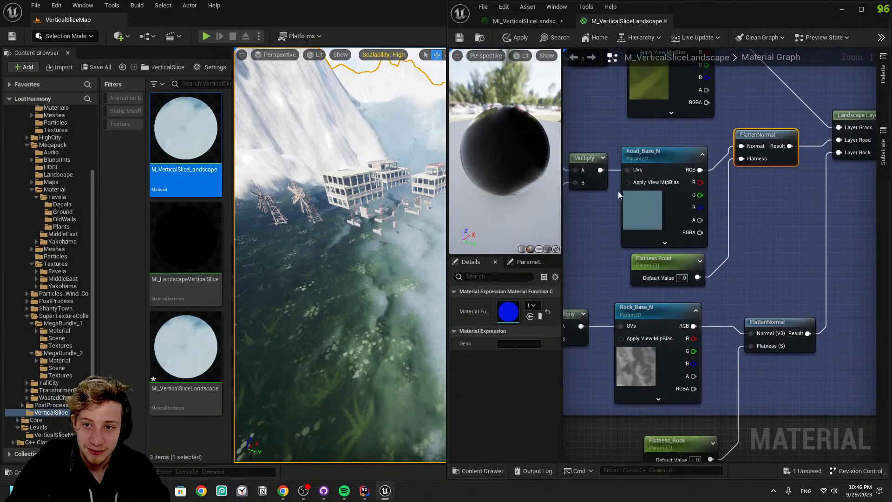
left_click_drag(650, 201, 654, 192)
left_click_drag(772, 143, 779, 156)
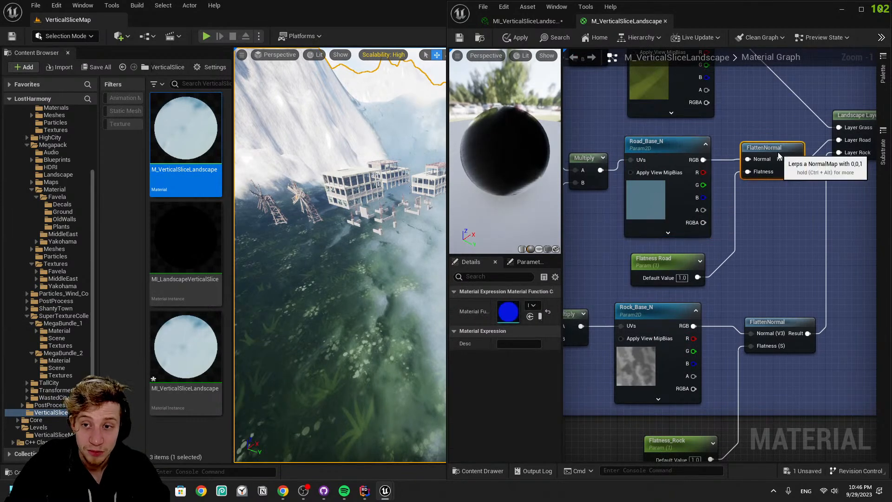
left_click(673, 260)
right_click_drag(681, 376, 683, 237)
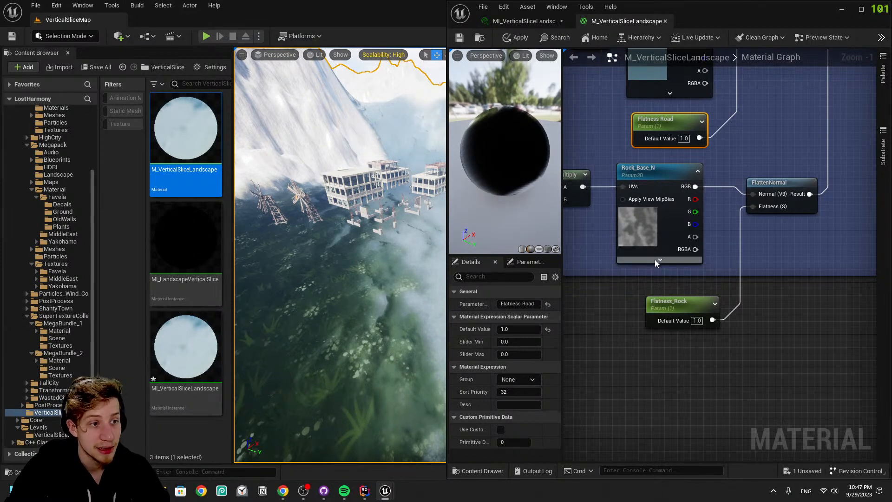
mouse_move(671, 311)
left_mouse_down()
mouse_move(677, 325)
mouse_move(671, 305)
left_mouse_up()
right_click_drag(721, 292, 595, 391)
right_click_drag(654, 365, 701, 365)
left_click_drag(544, 68, 644, 70)
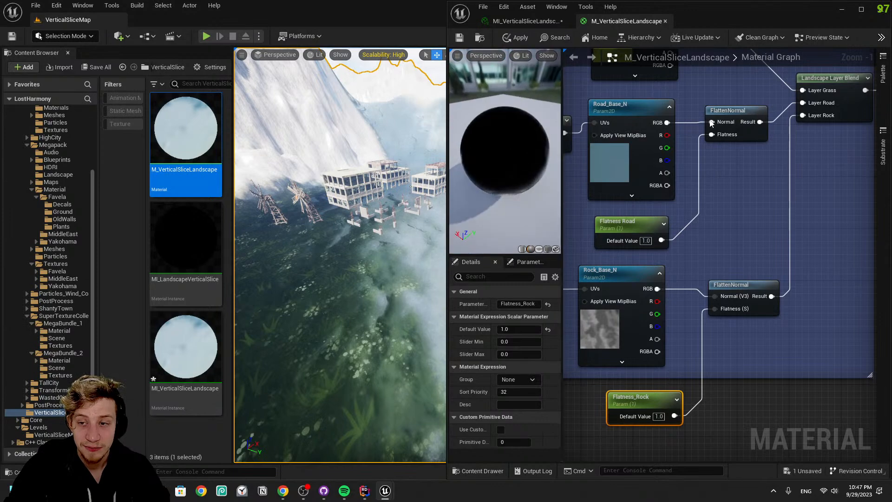
Apply the landscape material changes and check how the flatness parameters are grouped in the parameter overview
scroll(775, 122, "down", 6)
scroll(772, 123, "up", 5)
left_click(518, 38)
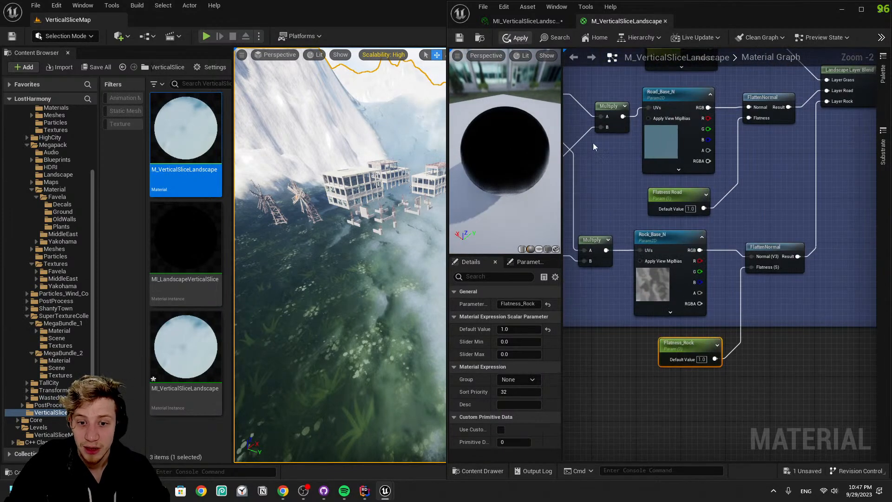
left_click(518, 263)
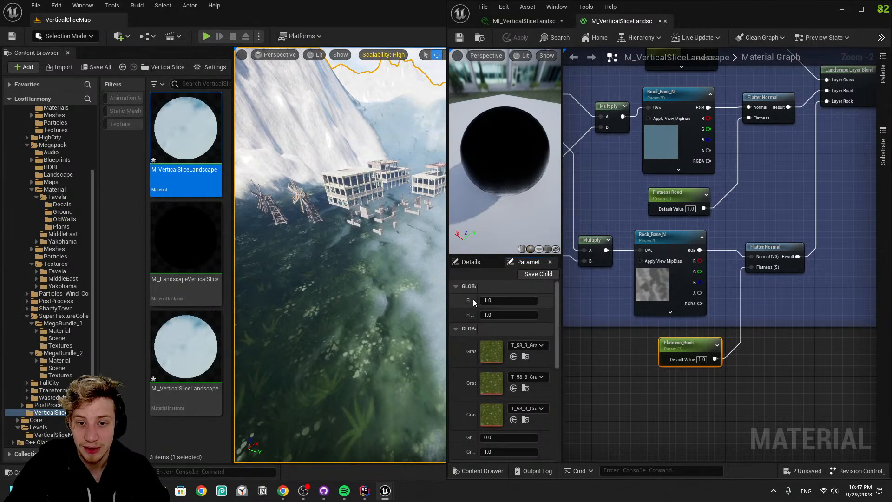
left_click(638, 335)
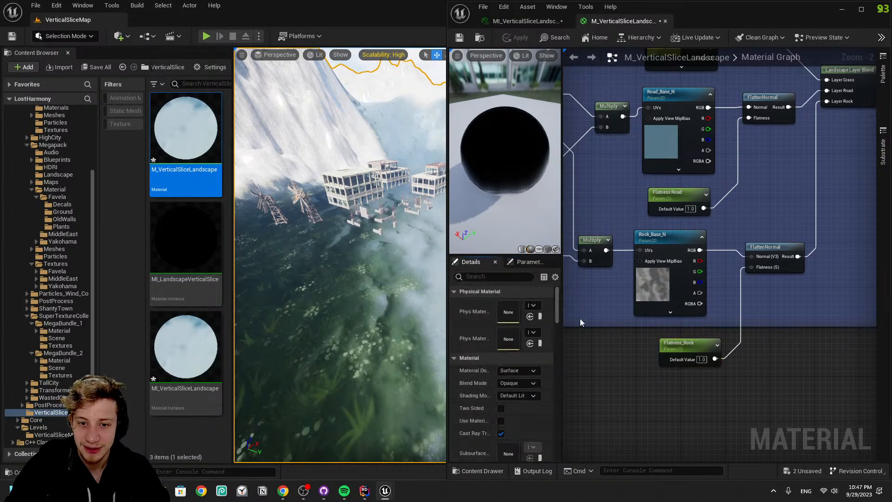
scroll(492, 345, "down", 1)
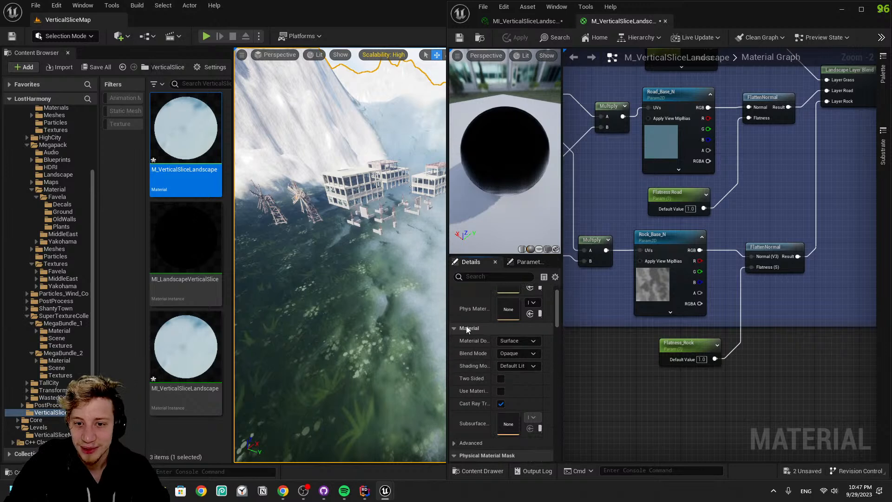
scroll(534, 367, "up", 1)
Assign the Flatness_Rock parameter to the Rock group
left_click(696, 353)
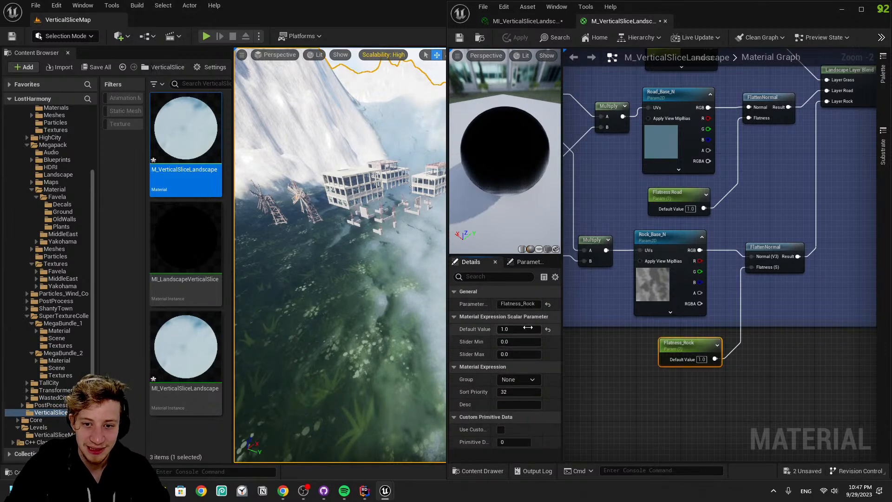
left_click(534, 379)
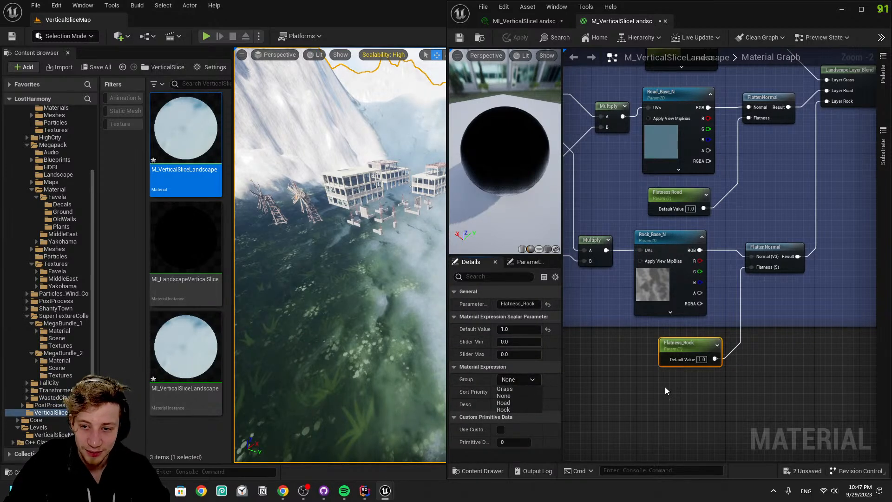
scroll(665, 386, "up", 2)
left_click(508, 410)
Assign the Flatness Road parameter to the Road group
right_click_drag(749, 288, 692, 354)
left_click(649, 203)
left_click(532, 378)
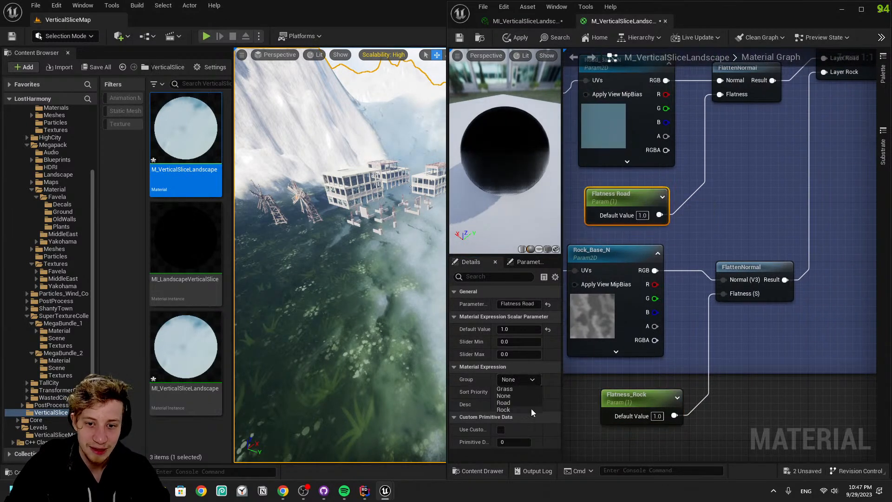
left_click(527, 408)
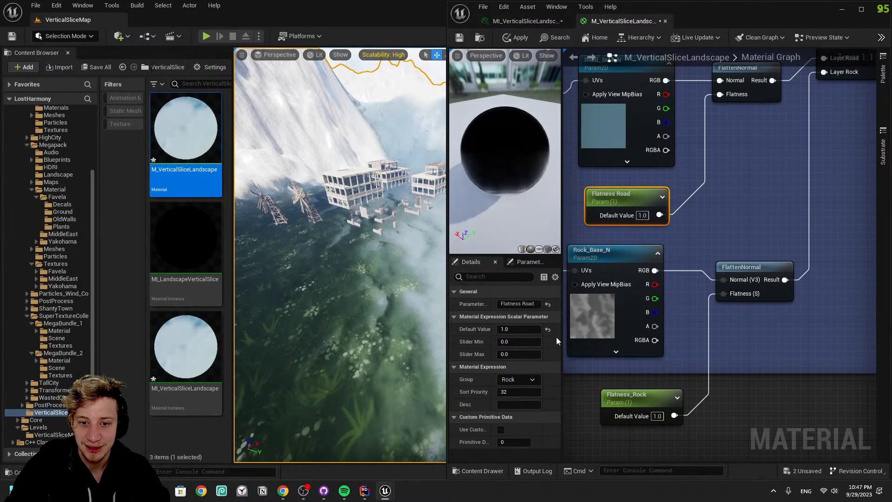
left_click(534, 380)
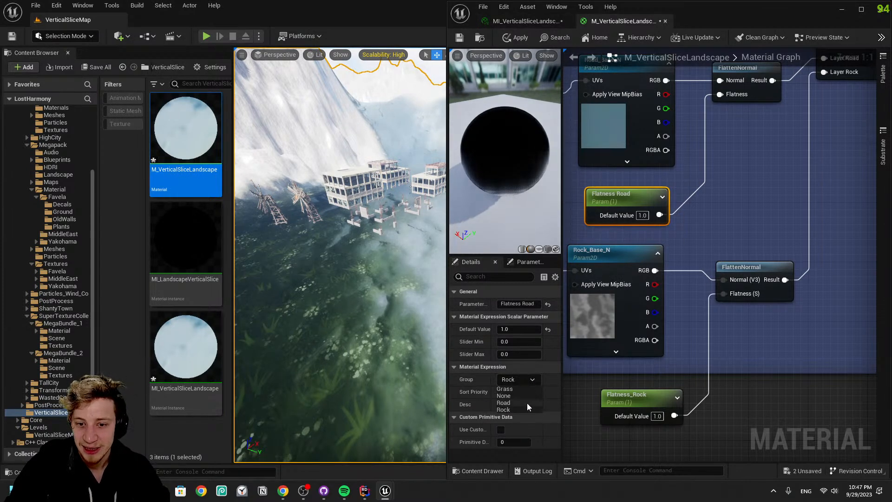
left_click(527, 408)
Move the rock layer's FlattenNormal node higher beside Rock_Base_N and apply the material changes
left_click(631, 397)
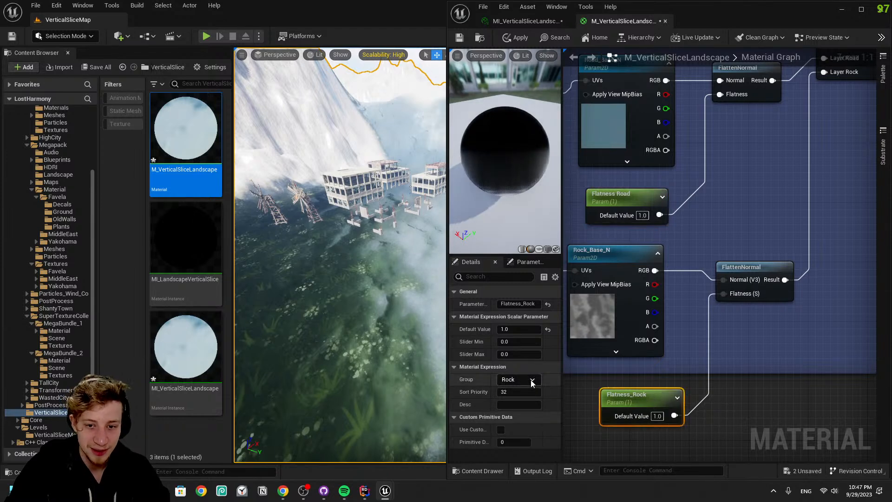
left_click(516, 38)
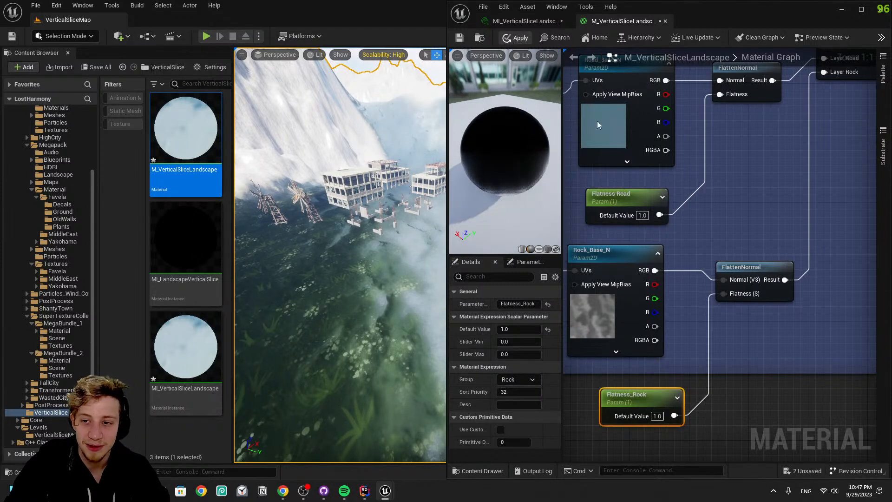
left_click_drag(757, 266, 744, 223)
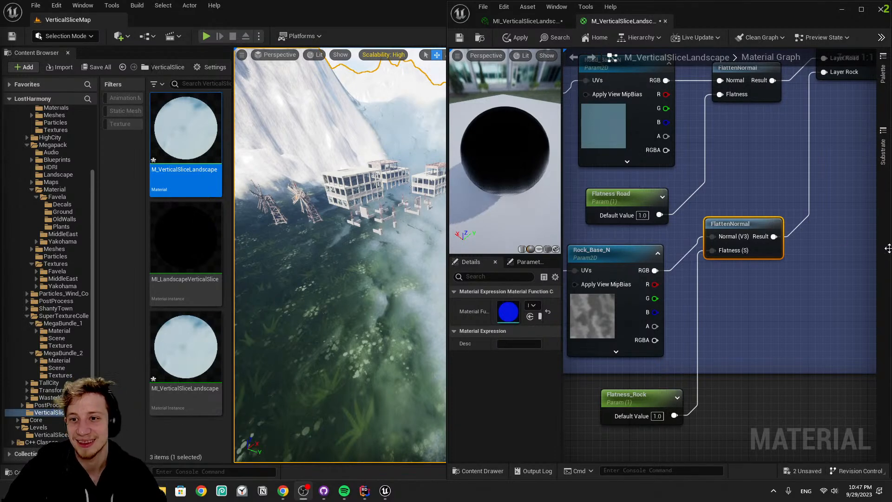
right_click_drag(702, 278, 521, 461)
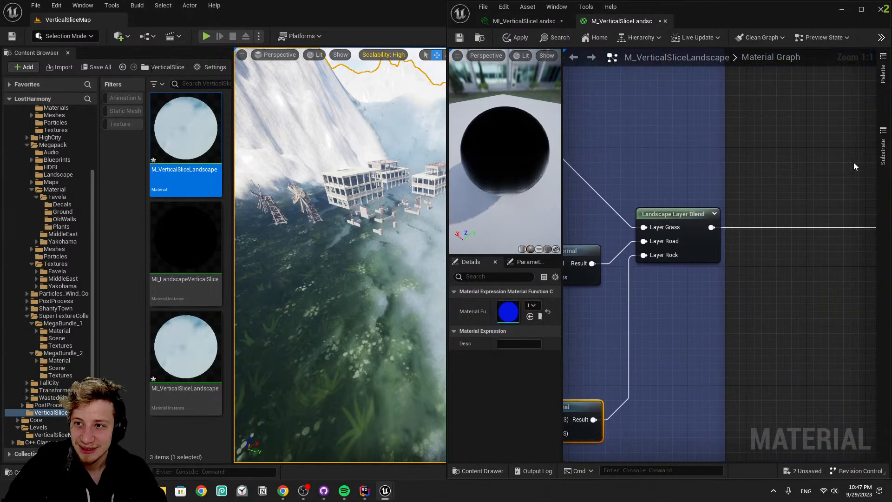
left_click(882, 90)
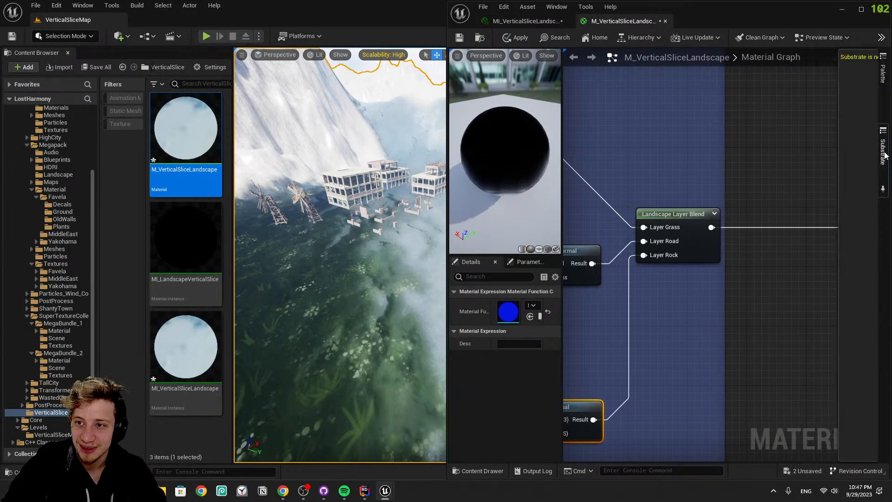
right_click_drag(739, 163, 826, 86)
scroll(825, 86, "down", 1)
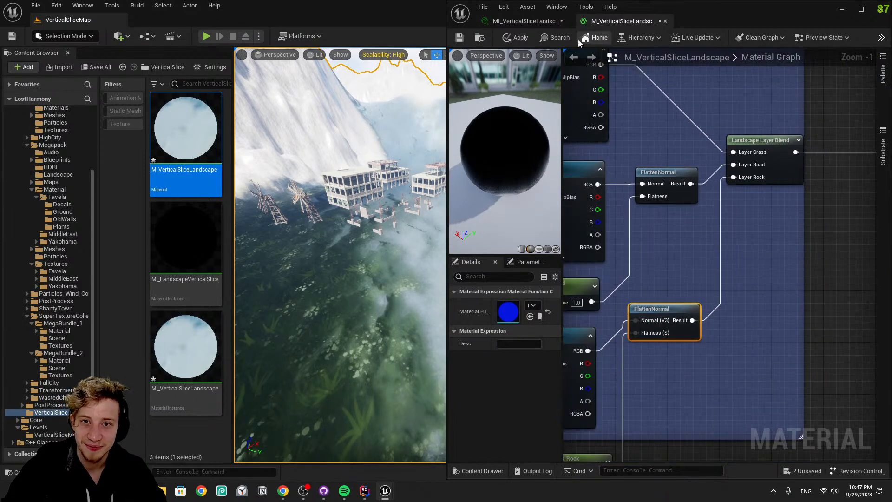
left_click(517, 38)
Switch to the landscape material instance and bring the level view to the cobblestone road
left_click(527, 22)
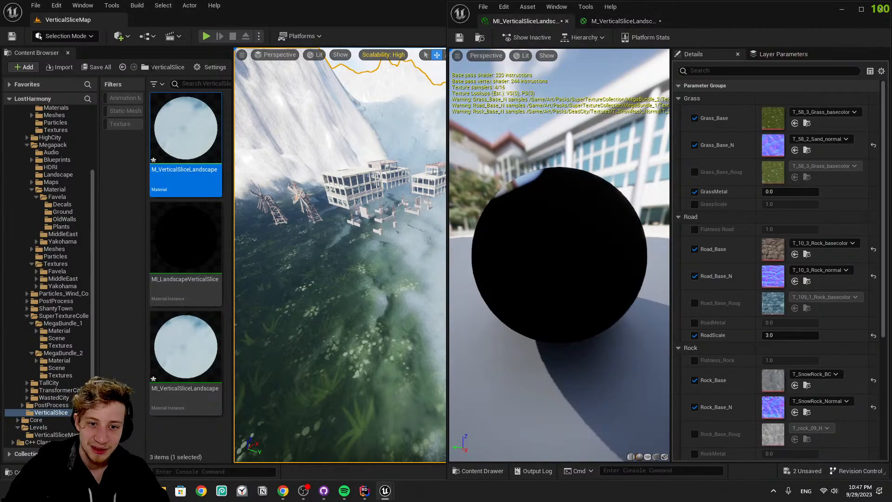
left_click_drag(697, 15, 757, 326)
right_click_drag(521, 288, 544, 228)
key("w")
key("w")
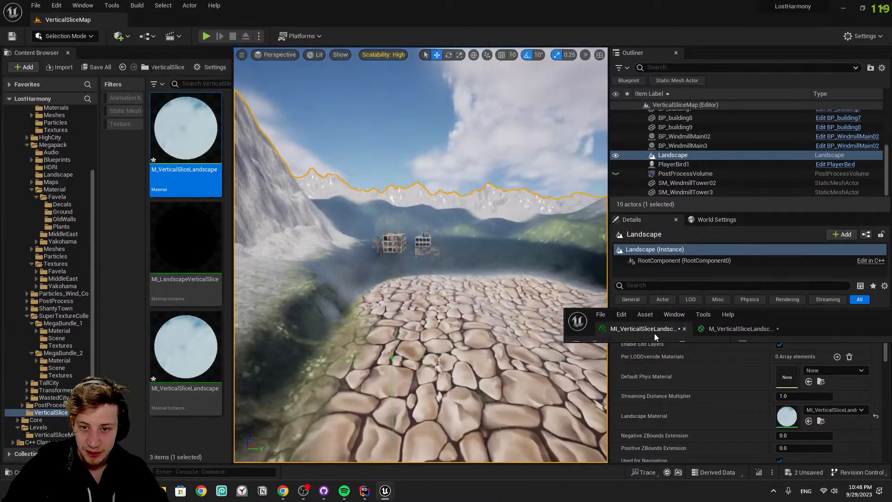
left_click_drag(779, 312, 891, 320)
left_click(676, 305)
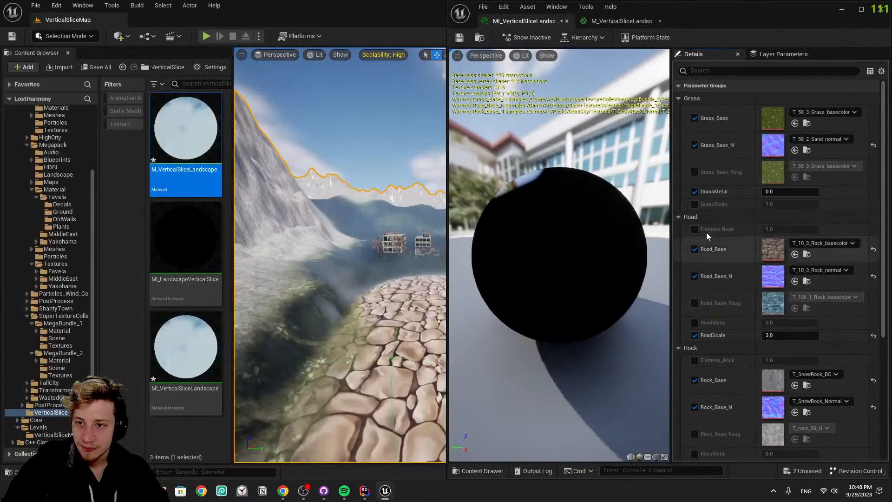
Test GrassMetal at 1.0 on the grass terrain in the level, then return it to 0.0
left_click(778, 191)
type("1")
key("Return")
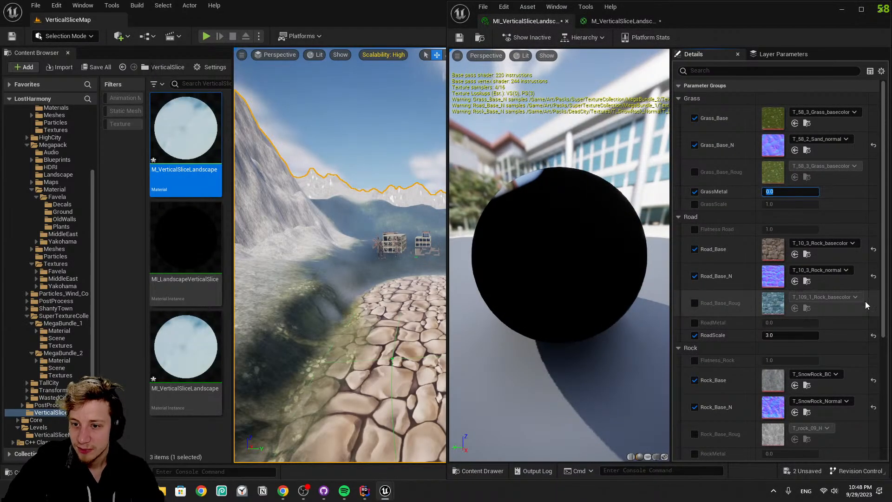
key("w")
mouse_move(391, 265)
right_mouse_down()
mouse_move(374, 264)
mouse_move(388, 275)
right_mouse_up()
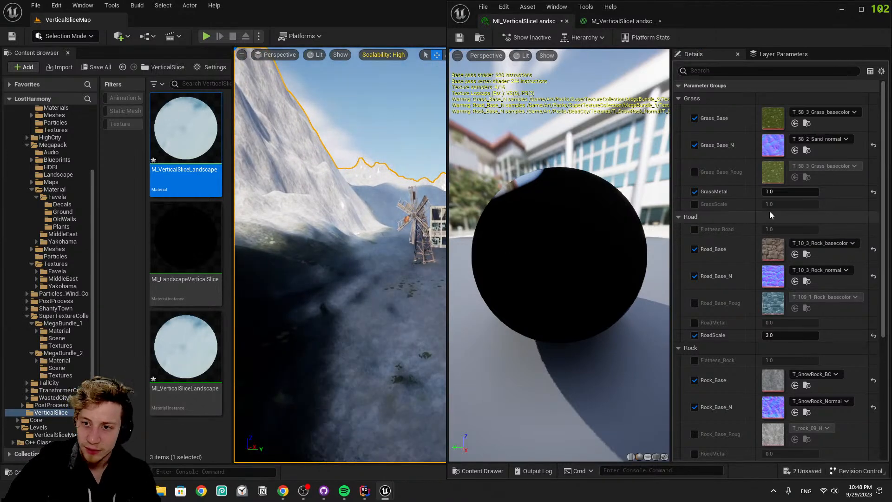
left_click(776, 190)
type("0")
key("Return")
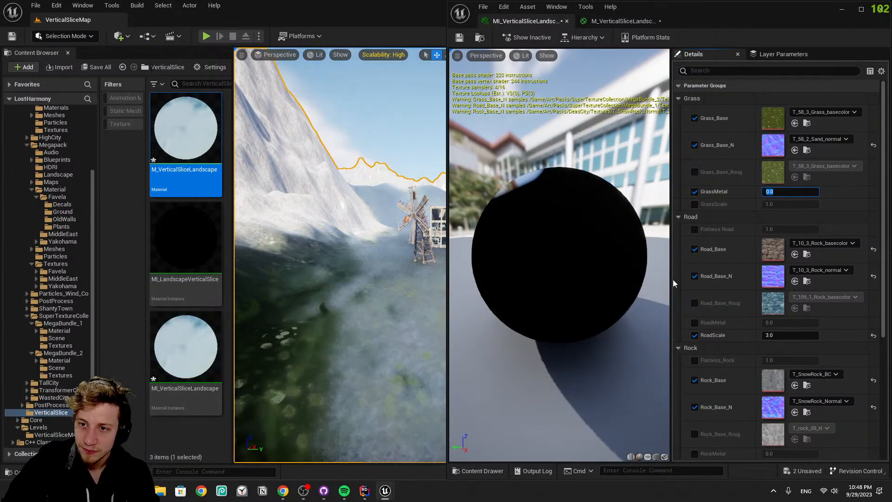
Enable the RoadMetal, Rock_Base_Roug, Road_Base_Roug and Grass_Base_Roug overrides in the material instance
left_click(694, 323)
scroll(692, 344, "down", 3)
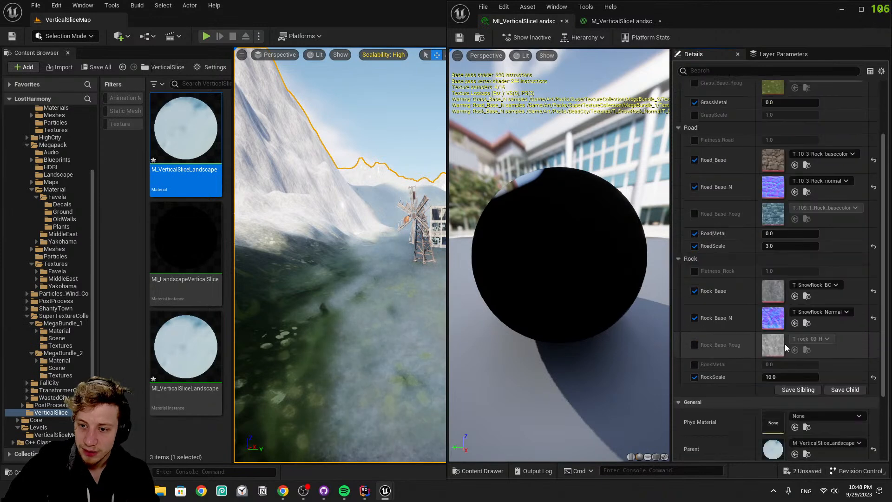
left_click(694, 345)
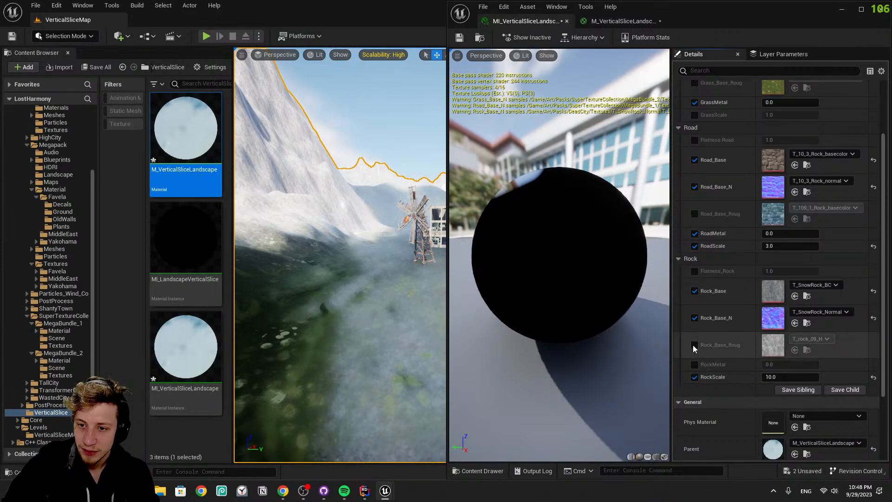
left_click(694, 214)
scroll(696, 186, "up", 3)
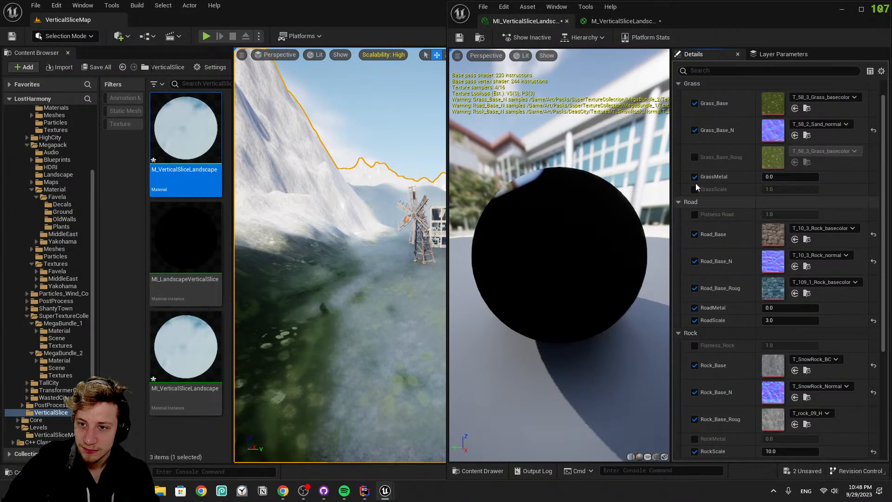
left_click(694, 157)
Assign the T_58_3_Grass_roughness texture to Grass_Base_Roug
left_click(807, 109)
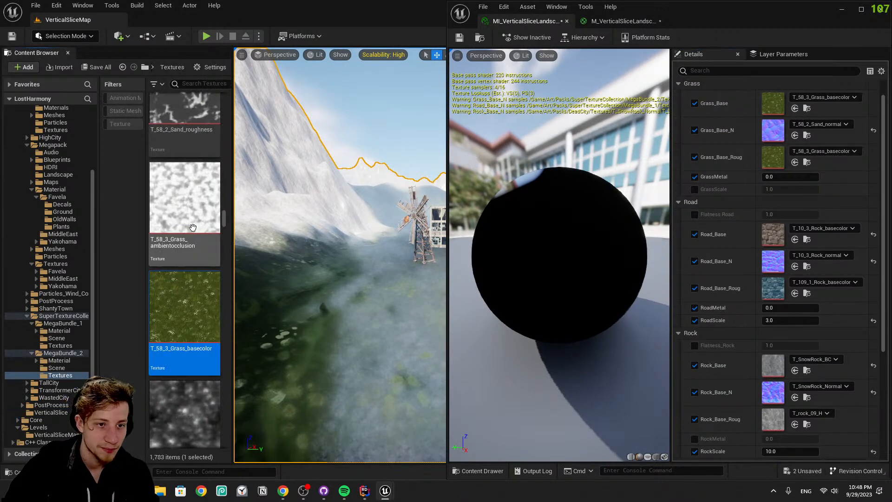
scroll(201, 251, "down", 5)
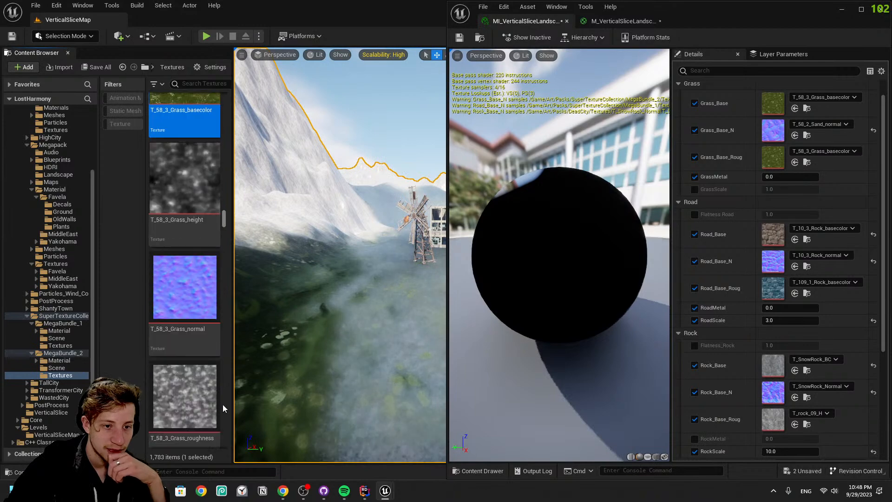
scroll(206, 316, "down", 2)
left_click_drag(195, 353, 785, 155)
Compare the grass up close with GrassMetal at 1.0 and then back at 0.0
right_click_drag(359, 333, 426, 321)
key("w")
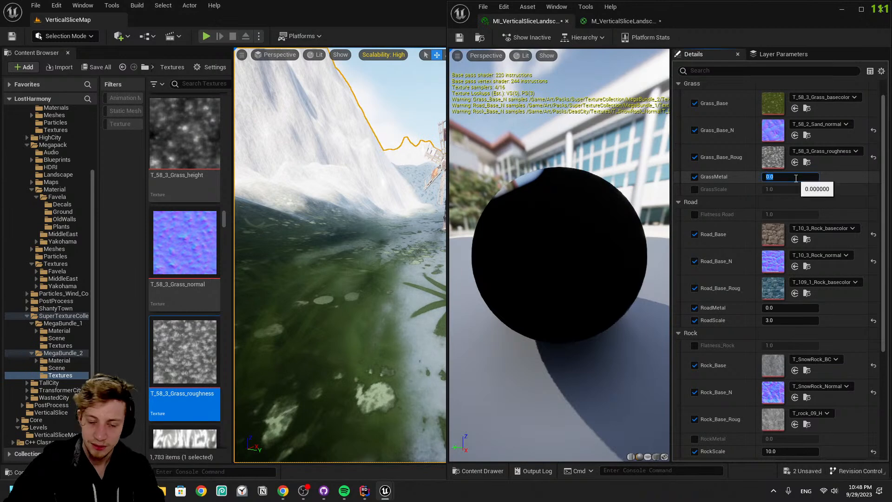
type("1")
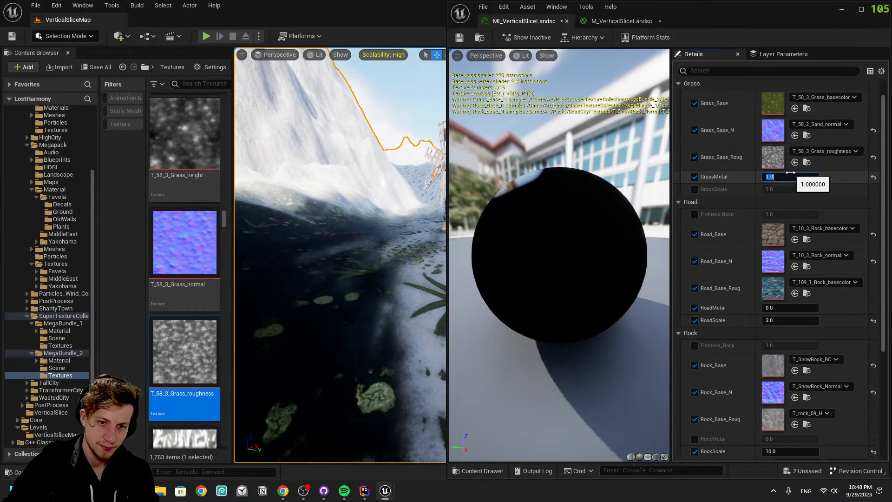
type("0")
key("Return")
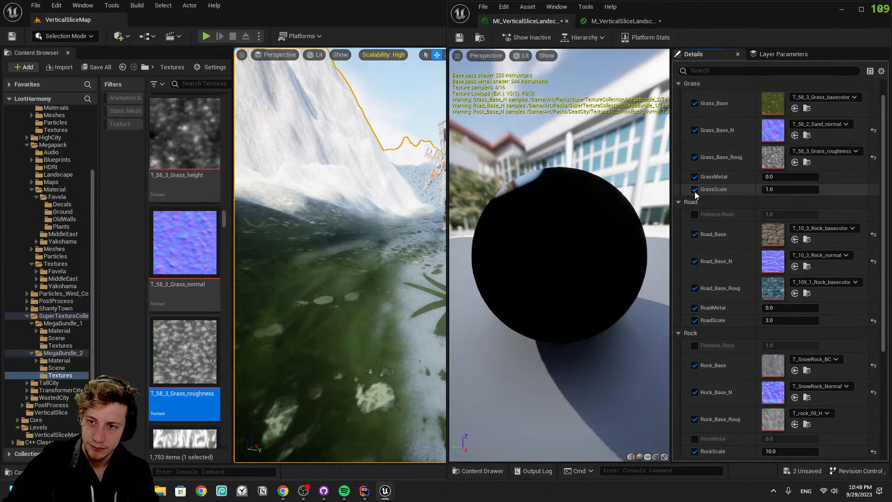
Set GrassScale to 10
left_click(775, 189)
type("10")
key("Return")
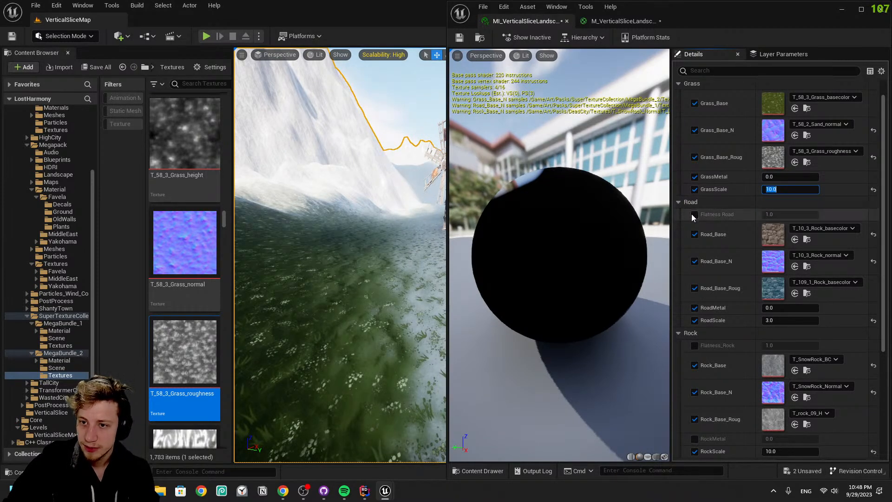
Assign the T_10_3_Rock_roughness texture to Road_Base_Roug and view the road surface up close
left_click(806, 267)
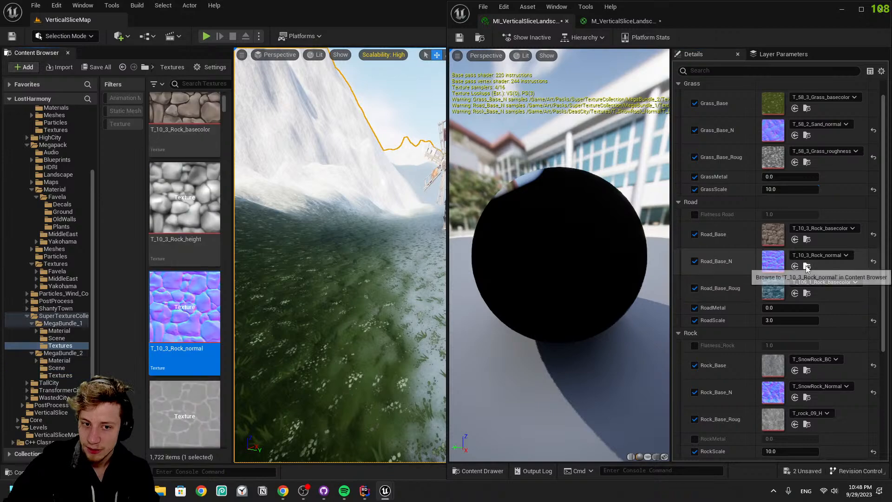
left_click_drag(206, 399, 773, 288)
key("w")
right_click_drag(339, 279, 333, 229)
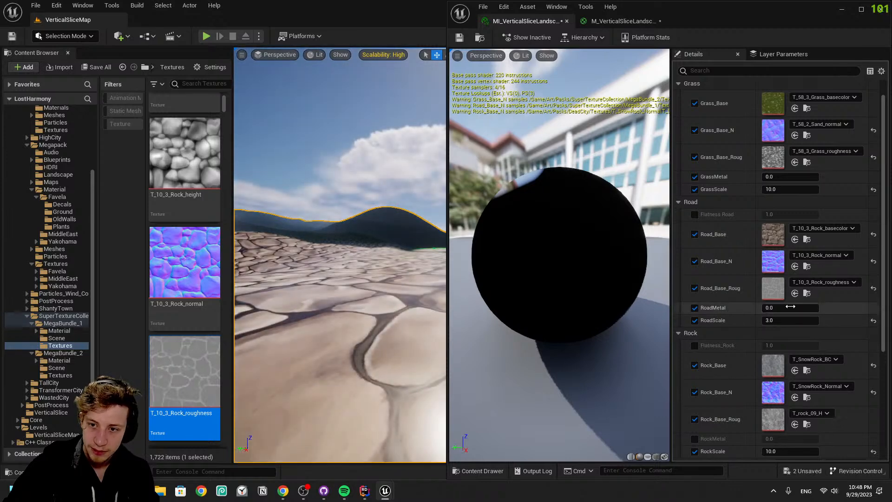
Enable the Flatness Road override, try a very high flatness, and set it to 0.0
left_click(695, 215)
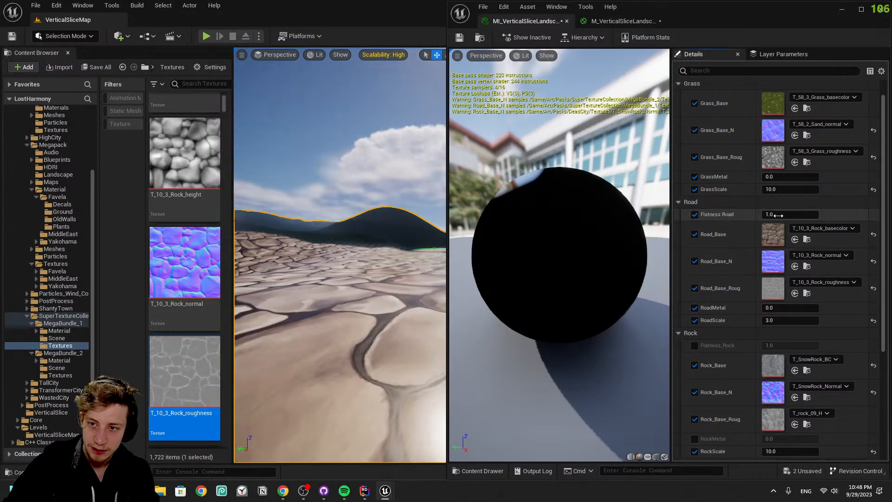
left_click_drag(779, 215, 795, 215)
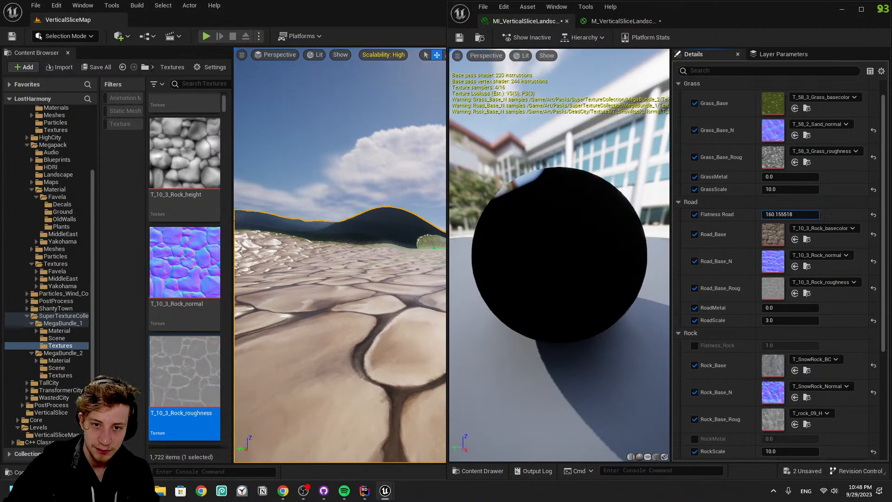
type("157.603271")
key("Return")
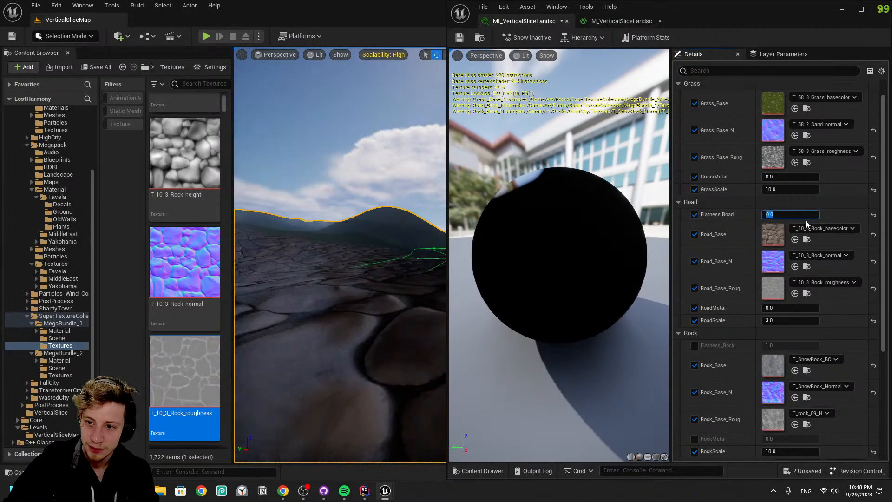
Compare the road and surrounding terrain with Flatness Road at 10.0 and at 1.0
type("10")
key("Return")
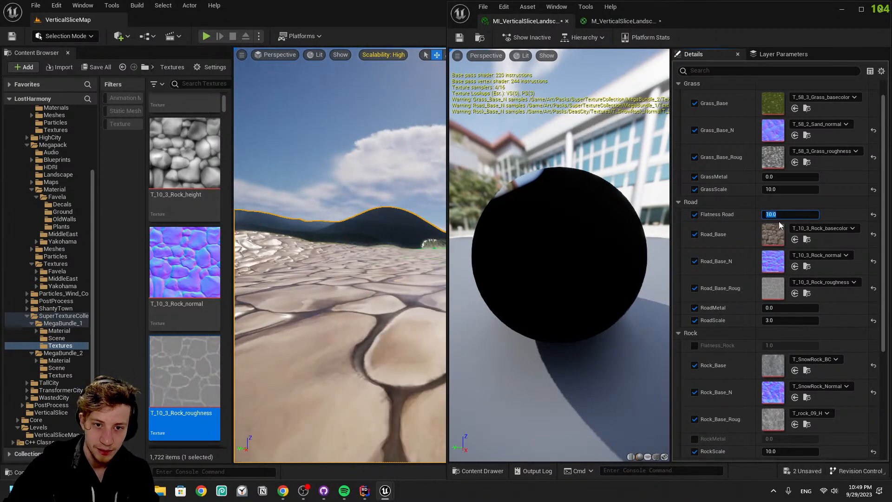
mouse_move(339, 256)
right_mouse_down()
mouse_move(321, 260)
mouse_move(325, 284)
mouse_move(363, 302)
mouse_move(353, 255)
mouse_move(302, 258)
mouse_move(334, 265)
mouse_move(339, 288)
mouse_move(346, 246)
right_mouse_up()
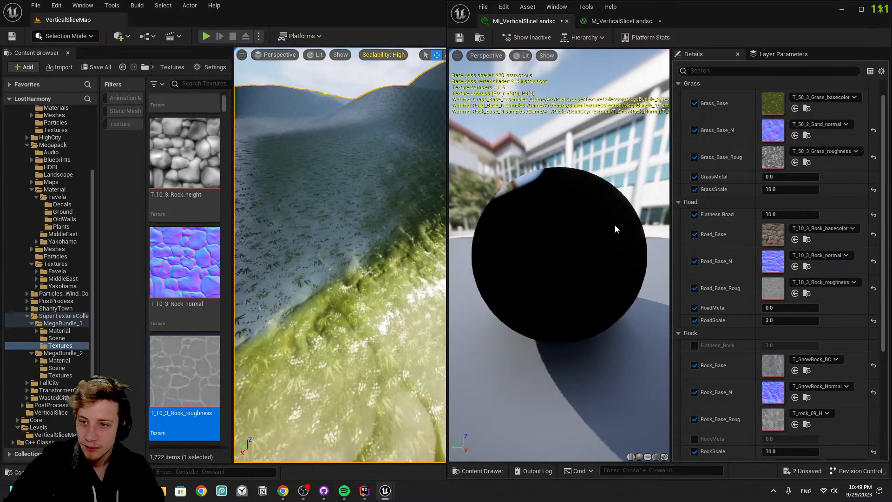
left_click(785, 212)
type("1")
key("Return")
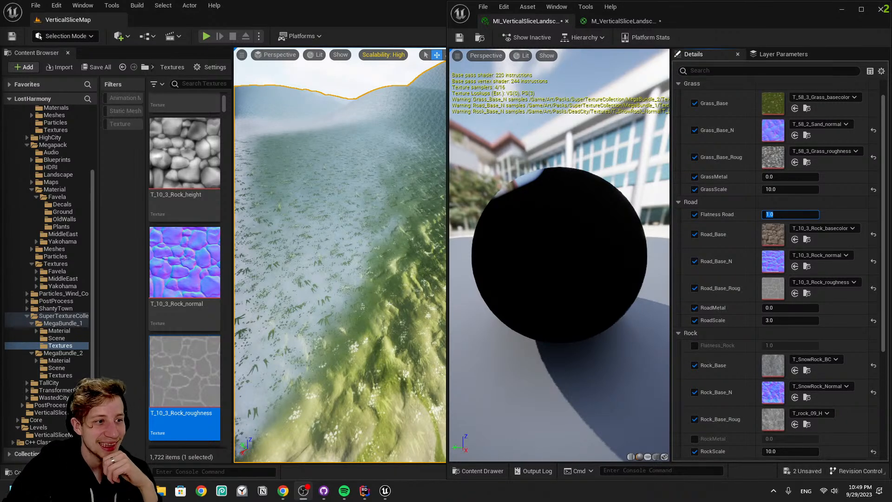
mouse_move(622, 265)
right_mouse_down()
mouse_move(622, 290)
mouse_move(622, 248)
mouse_move(621, 265)
right_mouse_up()
left_click_drag(622, 265, 665, 281)
right_click_drag(282, 209, 372, 172)
right_click_drag(339, 255, 290, 279)
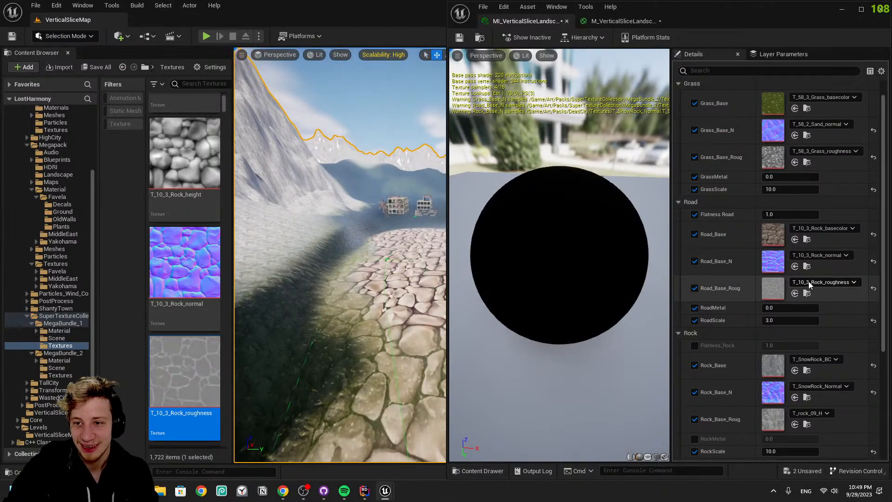
Try a RoadScale of 1, then restore it to 3
left_click(793, 318)
type("1")
key("Return")
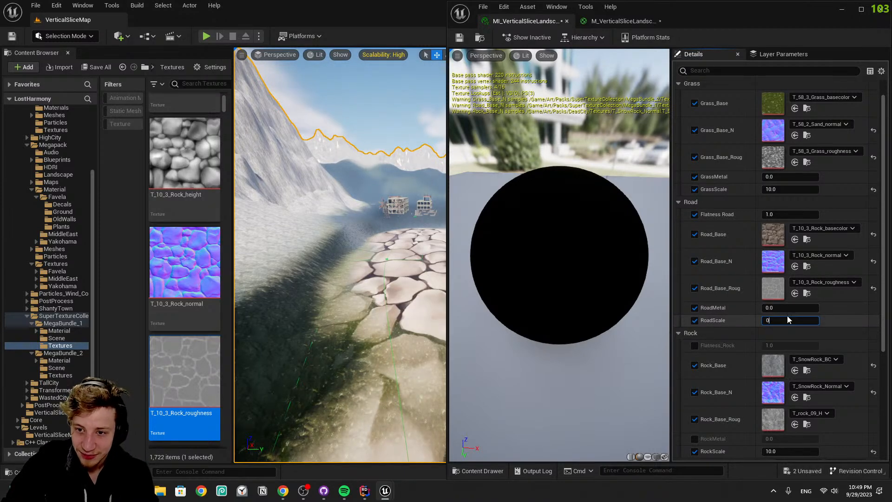
type("3")
key("Return")
Try RoadMetal values of 1, 0.3 and 0.2 on the road surface
mouse_move(785, 306)
left_mouse_down()
mouse_move(796, 306)
mouse_move(779, 307)
left_mouse_up()
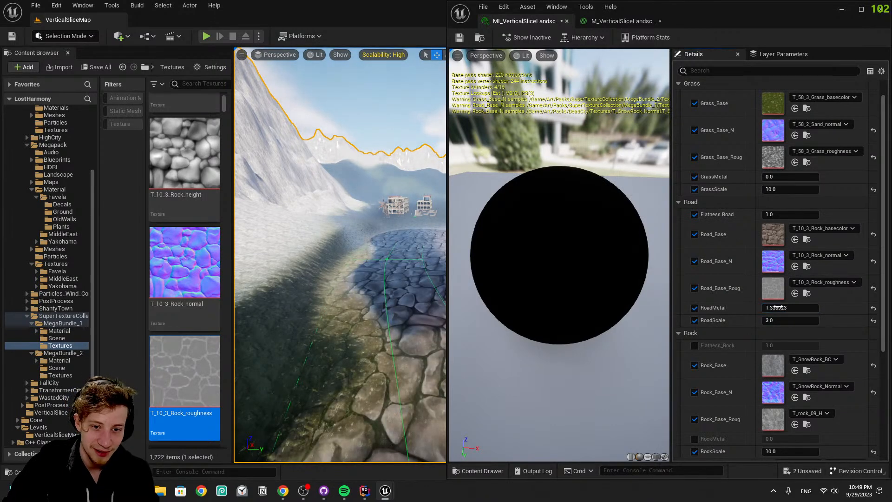
type("1")
key("Return")
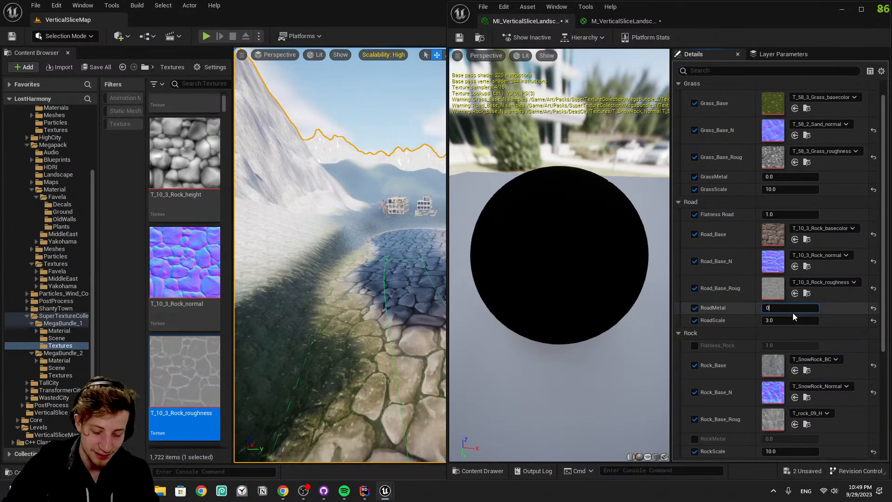
type("0.3")
key("Return")
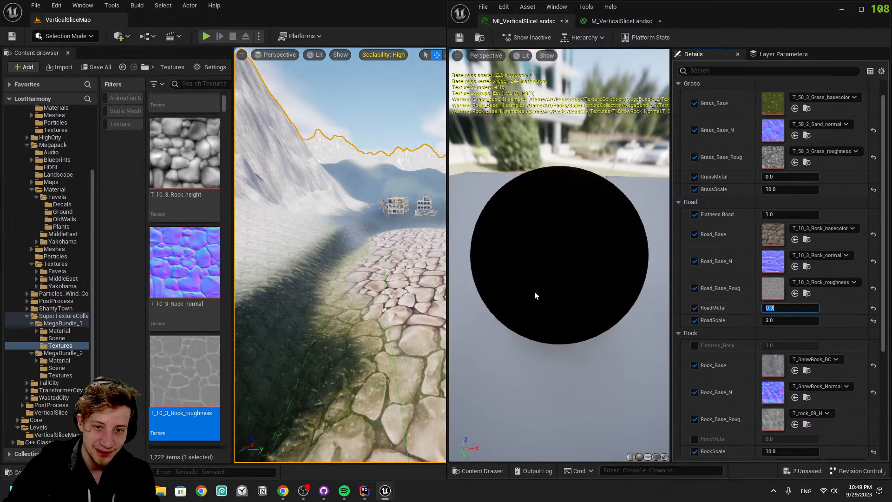
type("0.2")
key("Return")
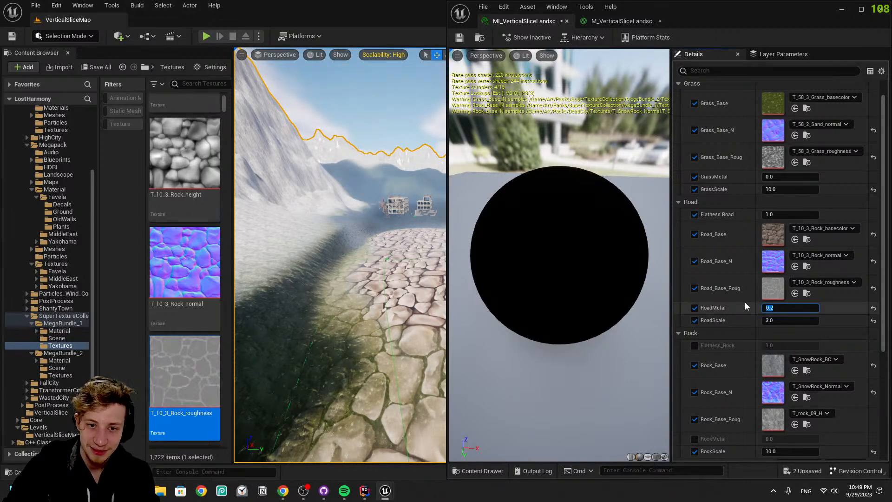
Enable the Flatness_Rock override, raise it to about 2.61, and view the mountain's rock
left_click(695, 346)
left_click_drag(789, 346, 809, 345)
right_click_drag(392, 295, 354, 283)
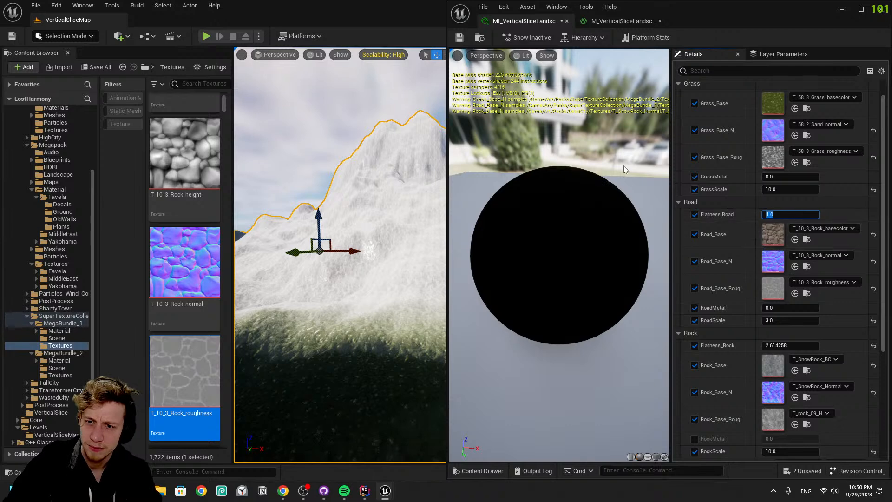
Set Flatness Road to 0.2
key("Return")
left_click(802, 219)
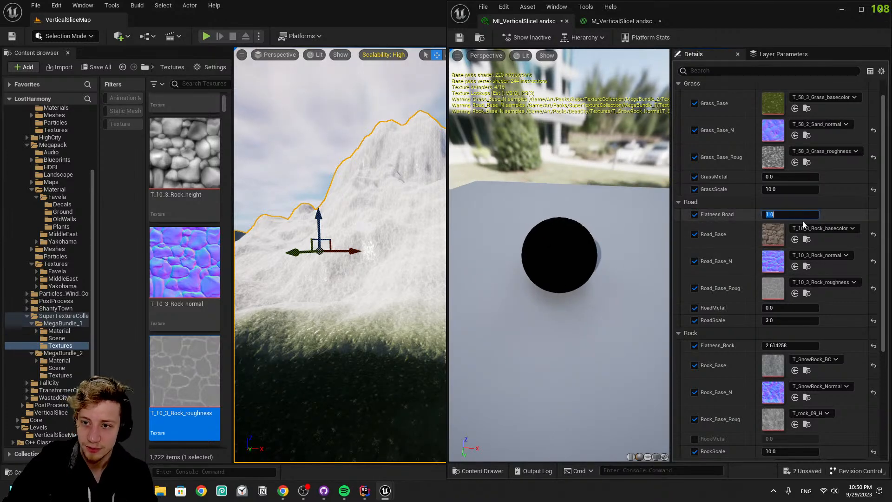
type("0.2")
key("Return")
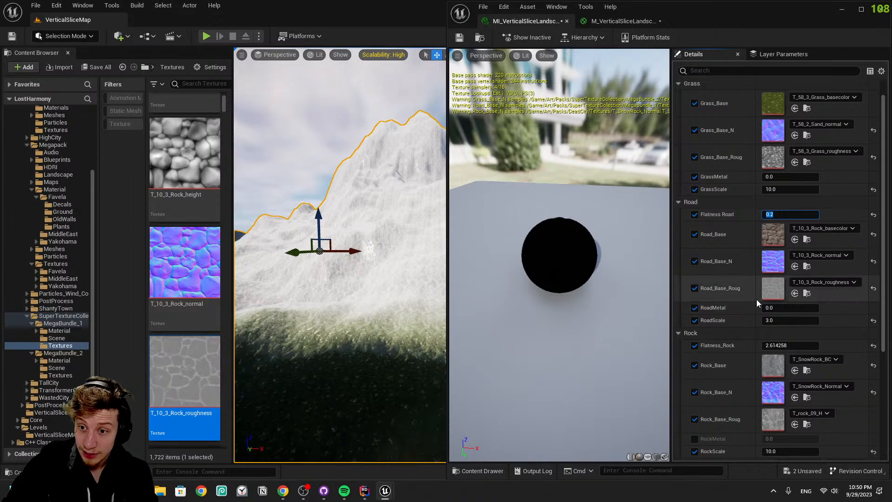
Try lower Flatness_Rock values on the mountain, then set it to 3.0
scroll(788, 213, "down", 1)
right_click_drag(390, 279, 571, 279)
left_click_drag(806, 299, 803, 300)
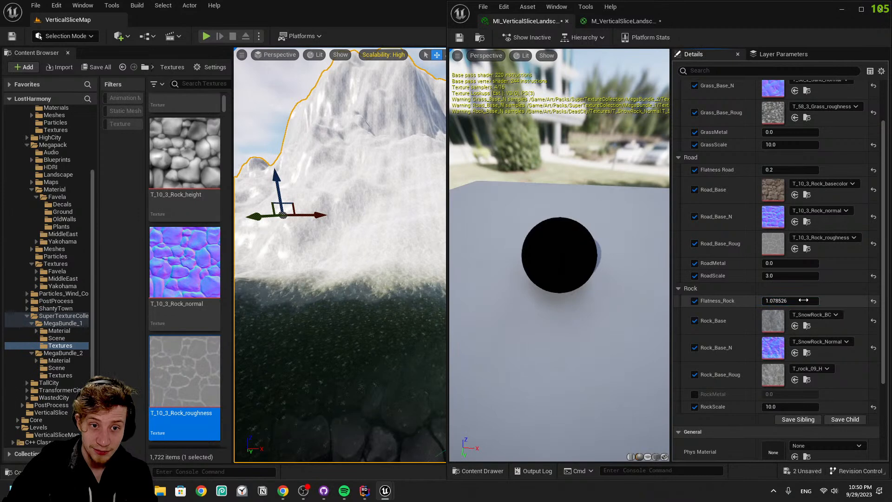
key("Return")
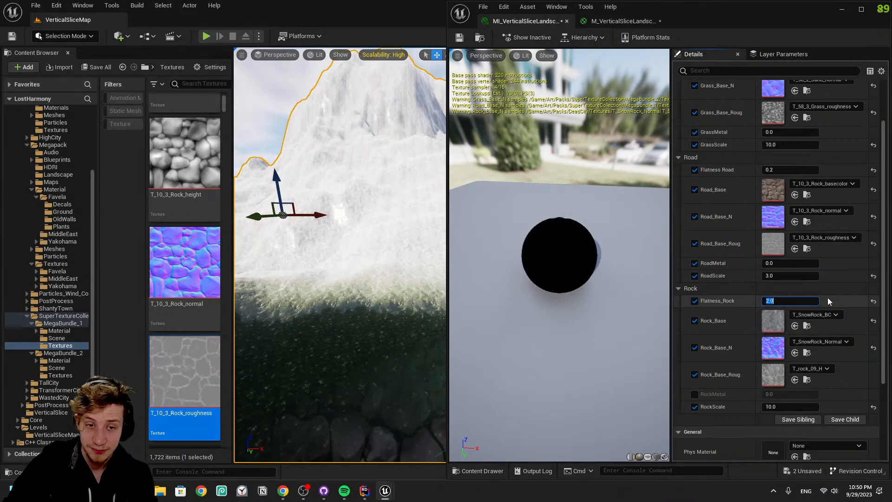
type("3")
key("Return")
right_click_drag(320, 303, 313, 269)
Locate the rock normal texture in its folder and look through the neighbouring textures for a matching rock roughness map
left_click(807, 352)
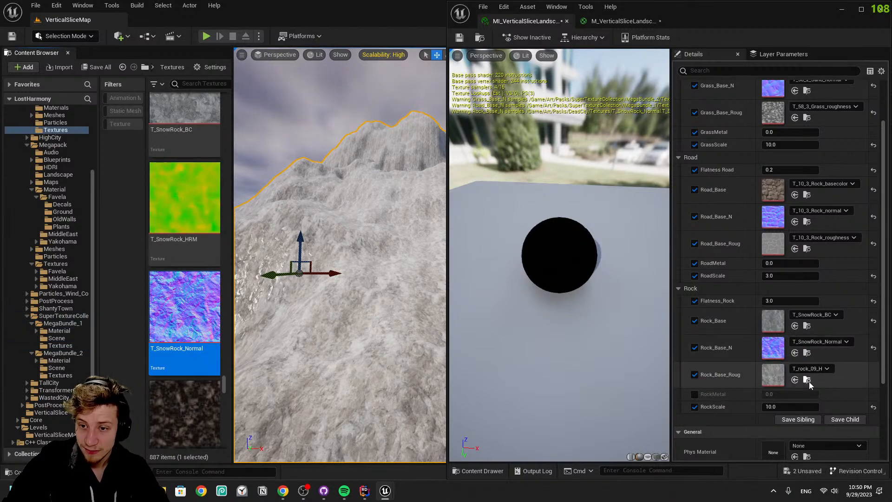
scroll(186, 289, "up", 4)
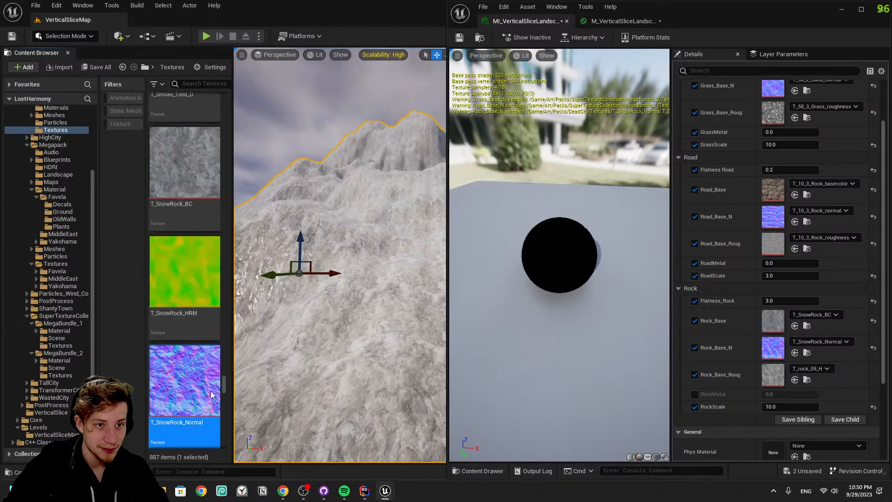
scroll(196, 289, "down", 8)
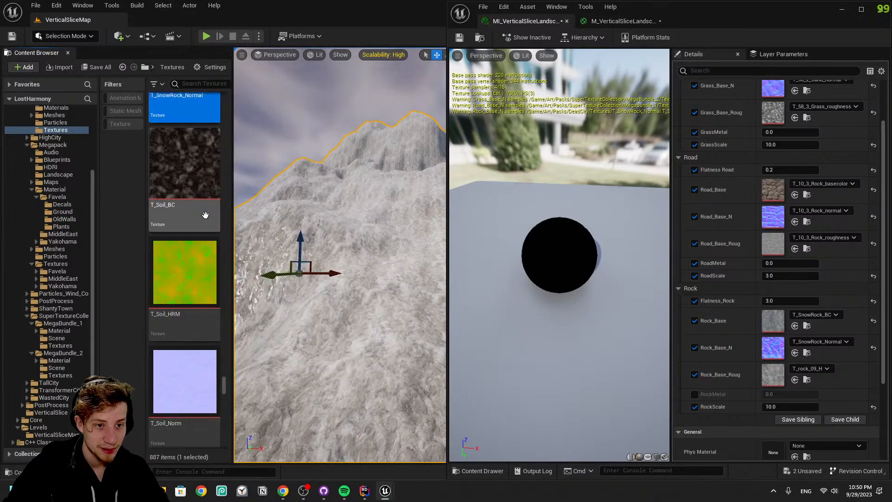
scroll(178, 317, "down", 2)
scroll(178, 318, "down", 4)
scroll(186, 372, "up", 7)
scroll(190, 414, "up", 5)
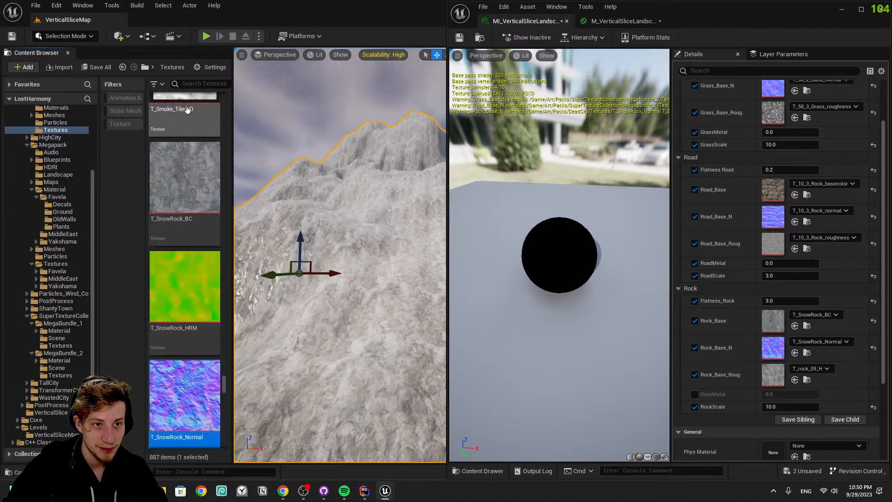
scroll(196, 191, "up", 2)
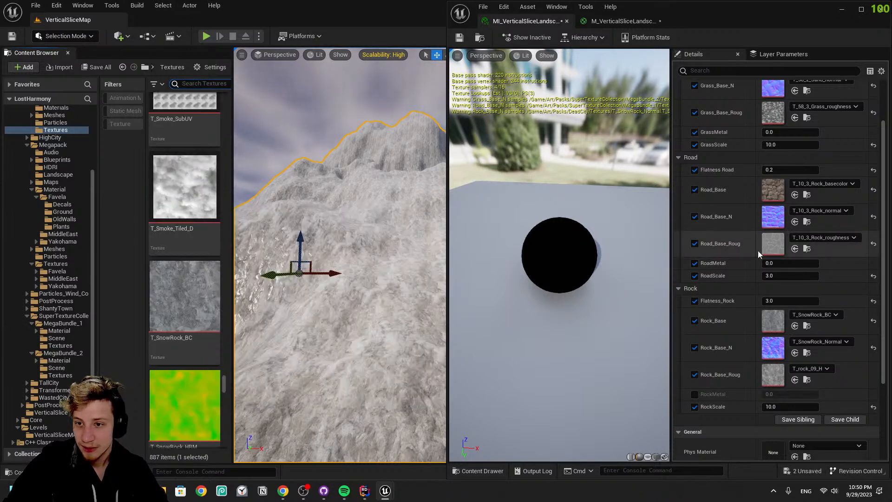
Assign the White_Linear texture to Road_Base_Roug, locate it in the project, and save the material instance
left_click(813, 239)
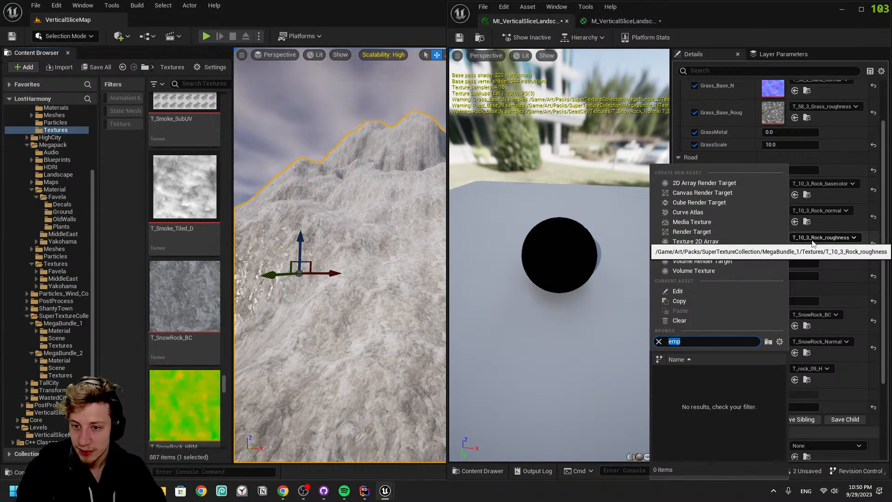
type("white")
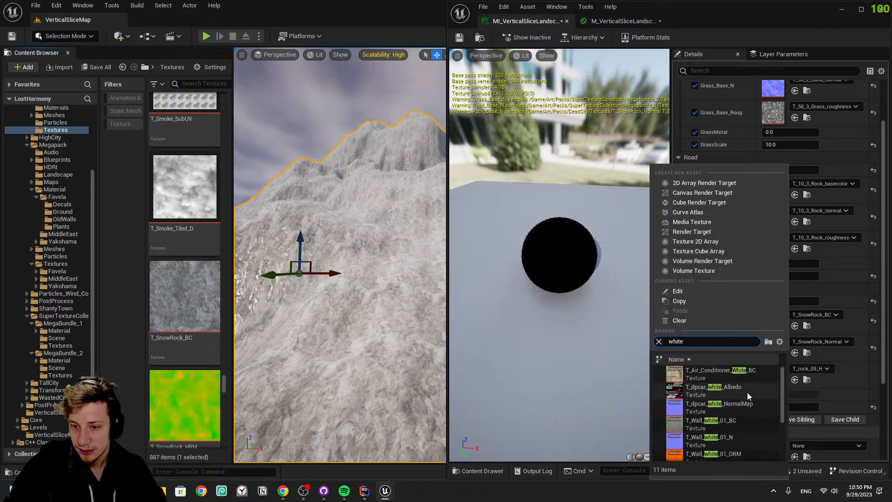
scroll(743, 392, "down", 3)
left_click(727, 452)
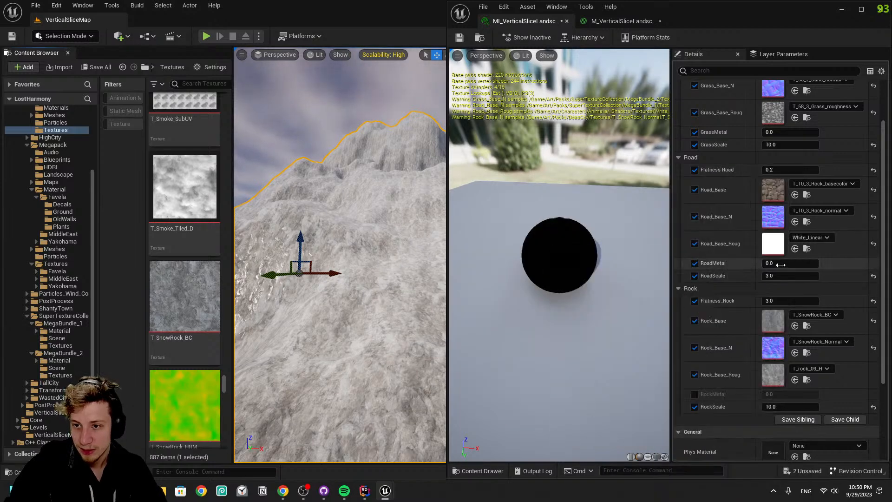
left_click(807, 249)
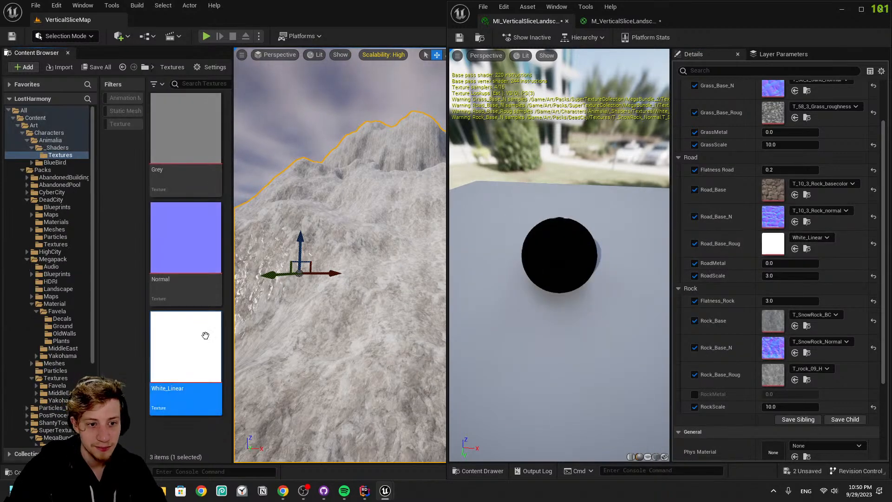
left_click(459, 37)
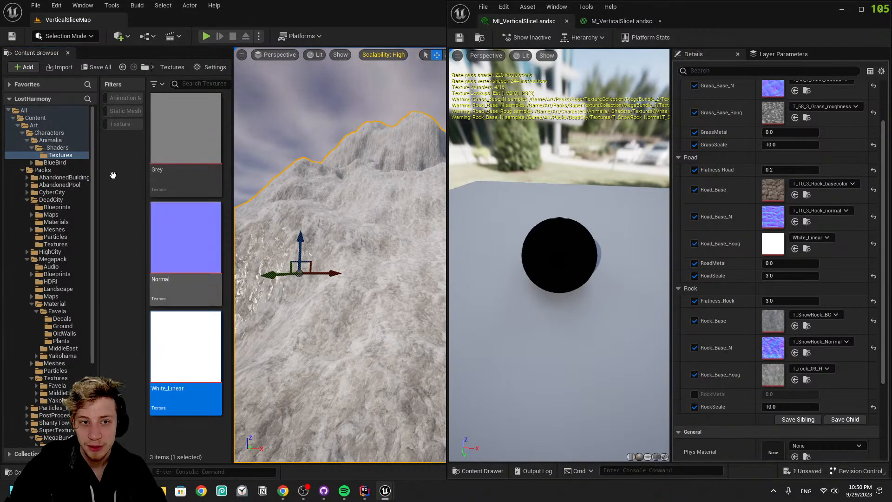
left_click(59, 67)
left_click(429, 7)
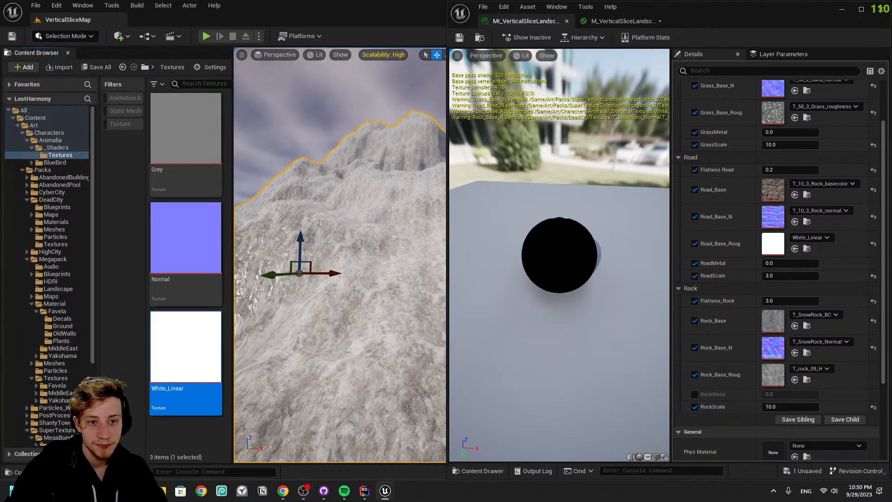
Move the material editor window aside and inspect the buildings, grass and stone road across the landscape
left_click_drag(730, 24, 782, 307)
right_click_drag(511, 223, 599, 233)
key("w")
key("w")
right_click_drag(421, 255, 604, 283)
key("w")
key("w")
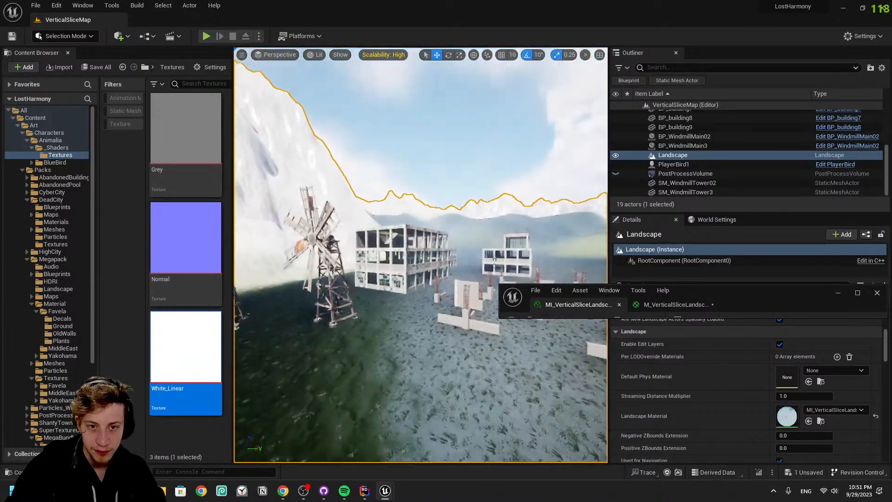
key("w")
right_click_drag(421, 255, 242, 247)
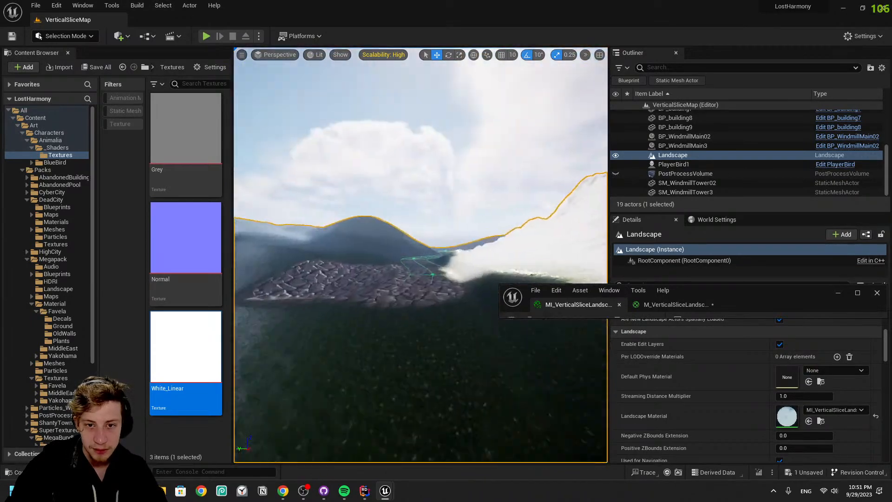
right_click_drag(261, 150, 116, 179)
Switch to Landscape painting, minimize the material editor window, and select the Grass target layer near the road's edge
left_click(65, 36)
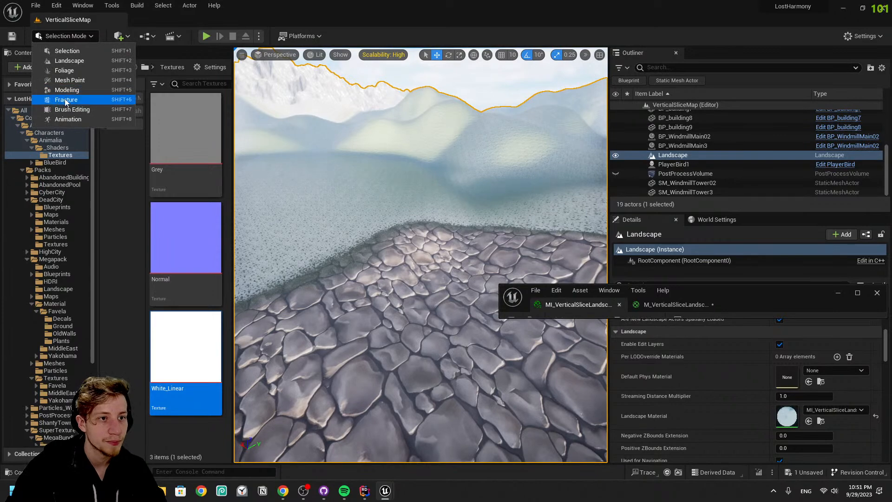
left_click(65, 60)
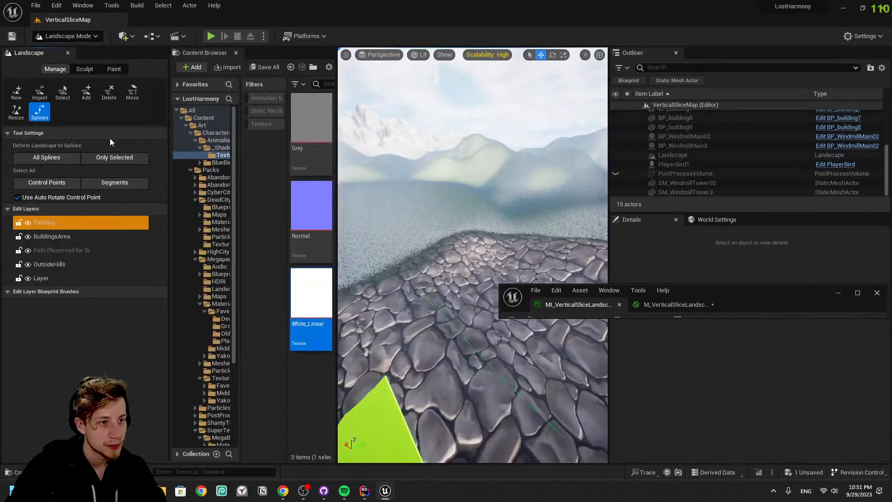
left_click(114, 69)
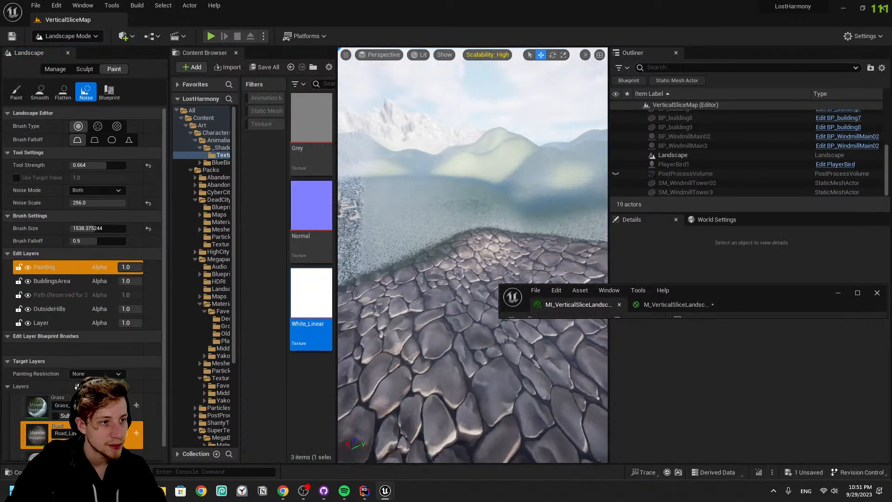
right_click_drag(473, 254, 475, 282)
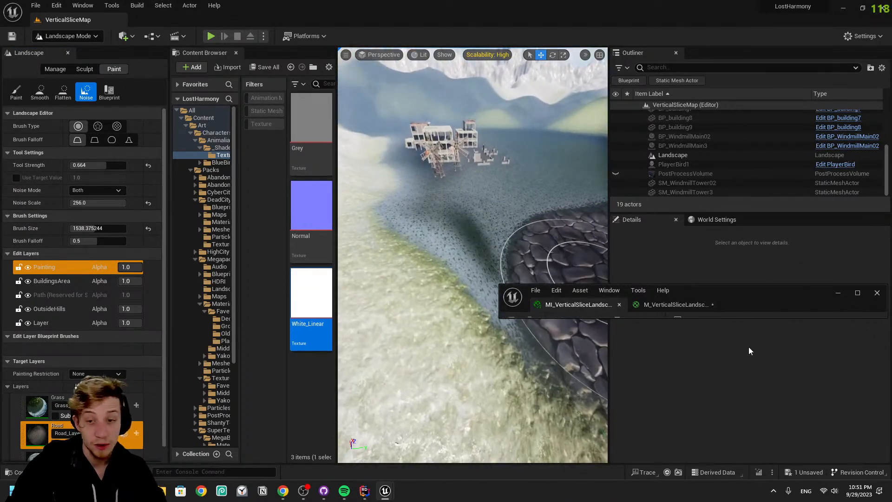
left_click(838, 292)
mouse_move(534, 279)
right_mouse_down()
mouse_move(550, 270)
mouse_move(560, 302)
mouse_move(557, 261)
right_mouse_up()
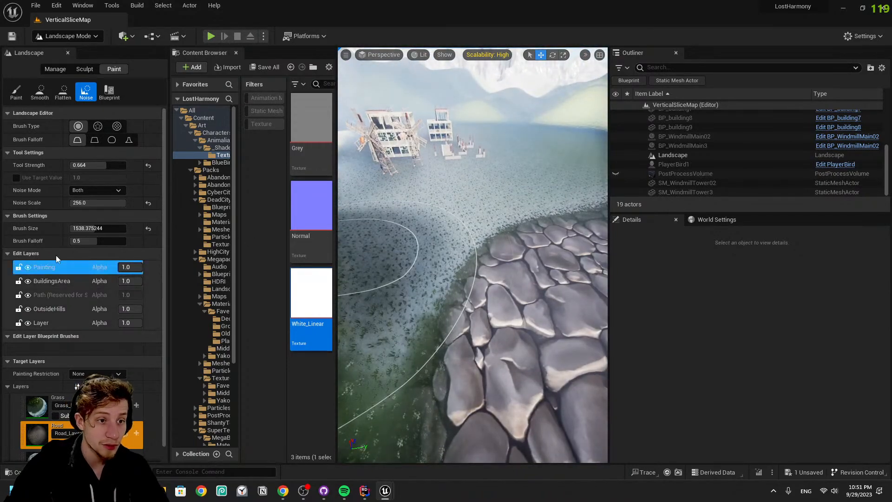
left_click(48, 404)
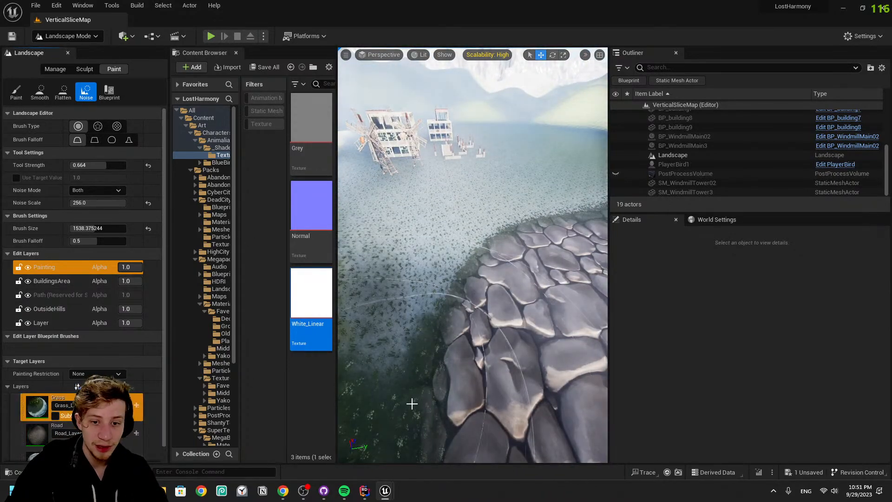
Try painting Grass over the road's edge with the Noise tool, then undo the stroke
left_click_drag(412, 406, 459, 383)
right_click_drag(431, 293, 420, 325)
key("ctrl+z")
right_click_drag(420, 261, 428, 279)
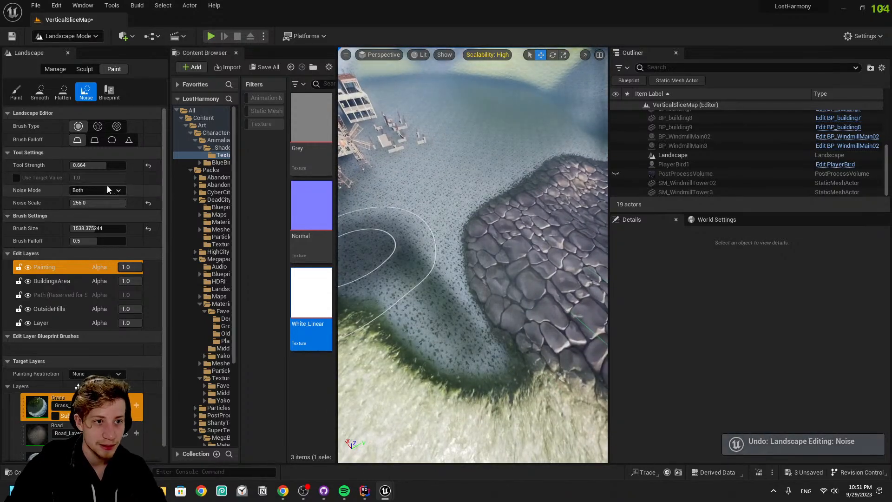
Switch to the Smooth paint tool, try smoothing the Grass layer along the stone road's edge, and undo the strokes
left_click(113, 190)
left_click(25, 97)
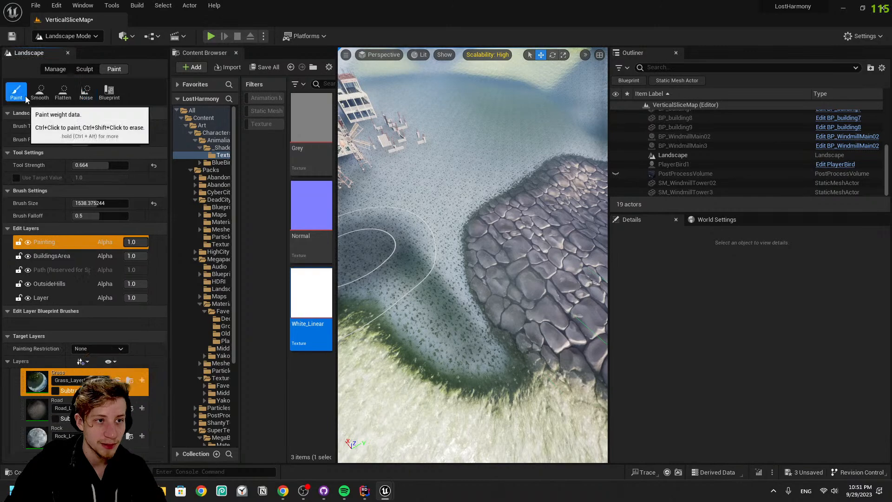
left_click(40, 92)
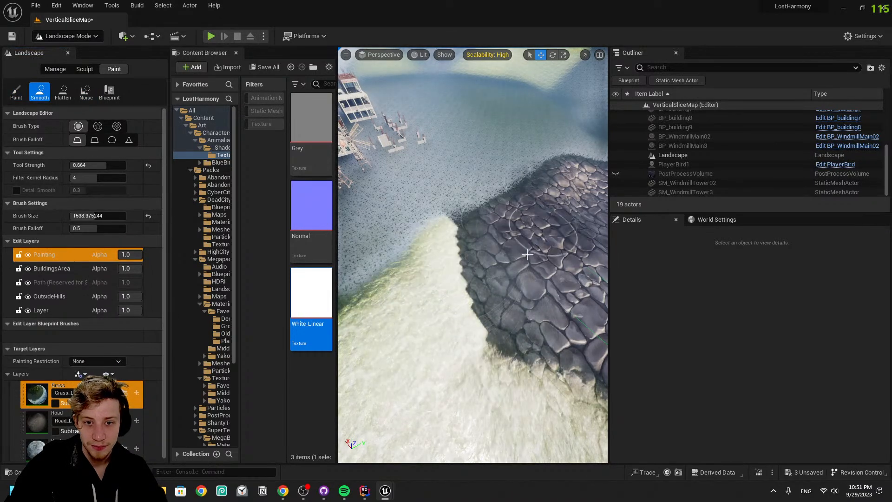
key("ctrl+z")
key("ctrl+z")
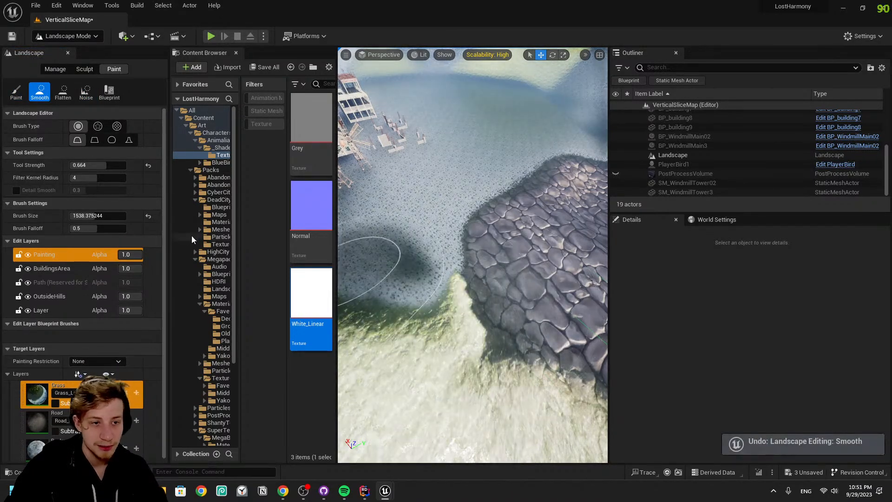
Set the tool strength to 0.152 and smooth the Grass layer along the edges of the stone road
mouse_move(500, 366)
left_mouse_down()
mouse_move(397, 348)
mouse_move(409, 258)
mouse_move(558, 160)
left_mouse_up()
right_click_drag(558, 160, 599, 167)
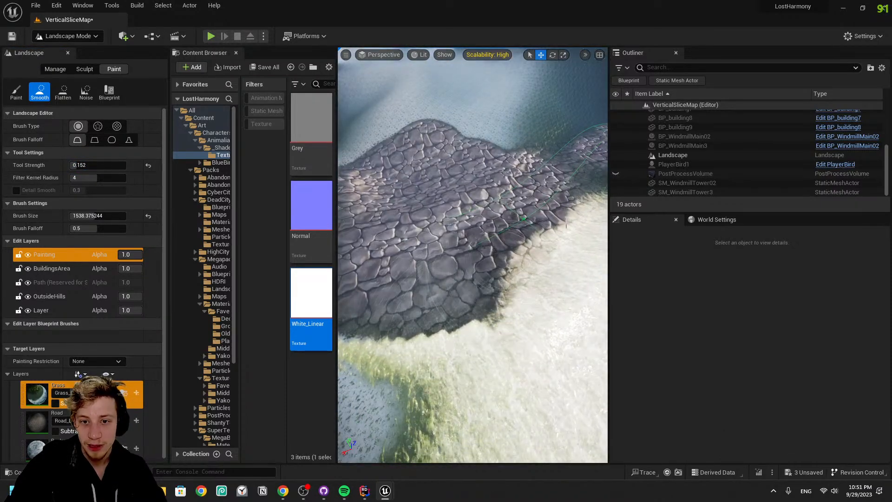
right_click_drag(555, 207, 606, 160)
right_click_drag(466, 197, 492, 279)
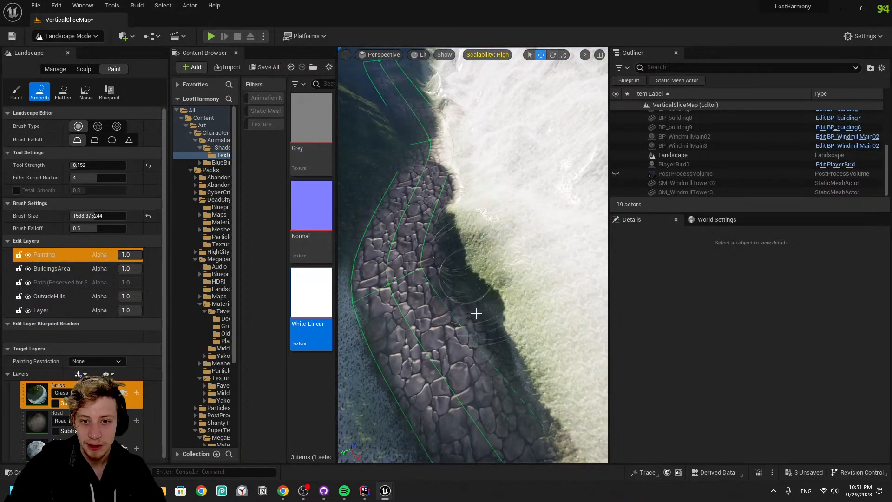
mouse_move(442, 189)
right_mouse_down()
mouse_move(437, 139)
mouse_move(403, 249)
right_mouse_up()
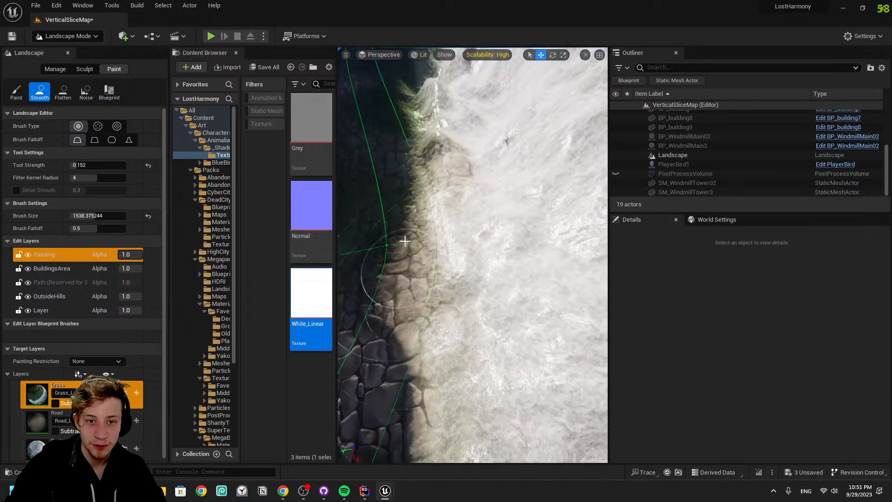
right_click_drag(439, 128, 557, 144)
Set the tool strength to 0.776, try smoothing the Grass over the road, undo the stroke, and inspect the surrounding terrain
left_click_drag(95, 164, 110, 165)
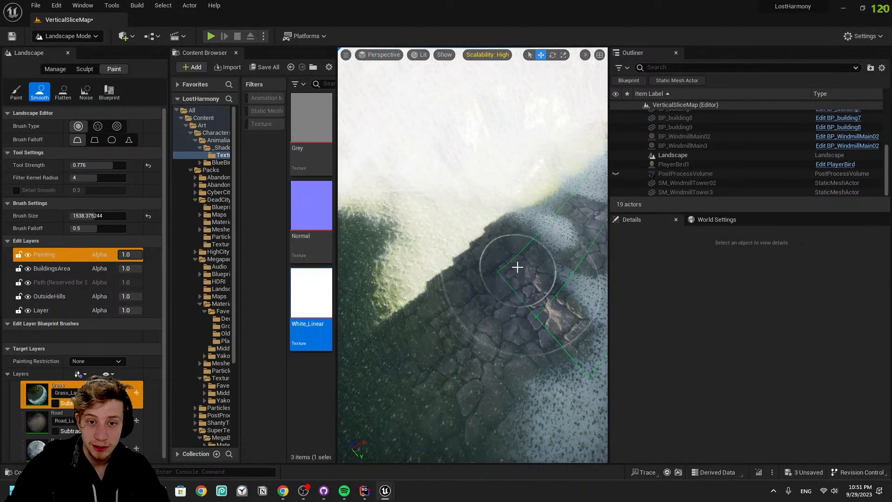
key("ctrl+z")
right_click_drag(454, 299, 443, 216)
key("w")
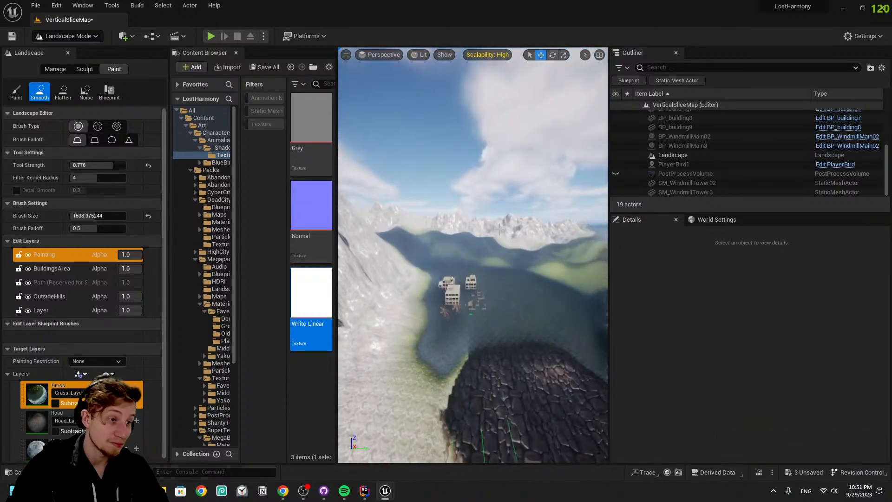
right_click_drag(497, 305, 493, 339)
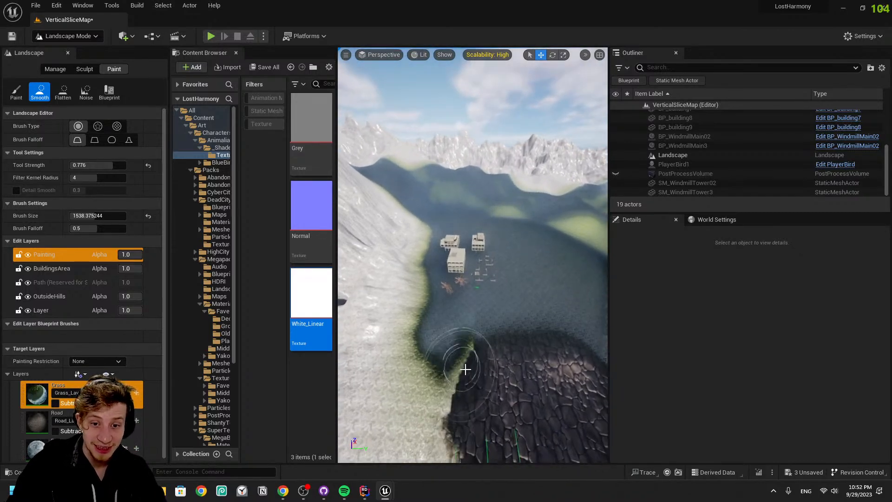
right_click_drag(463, 320, 391, 309)
key("w")
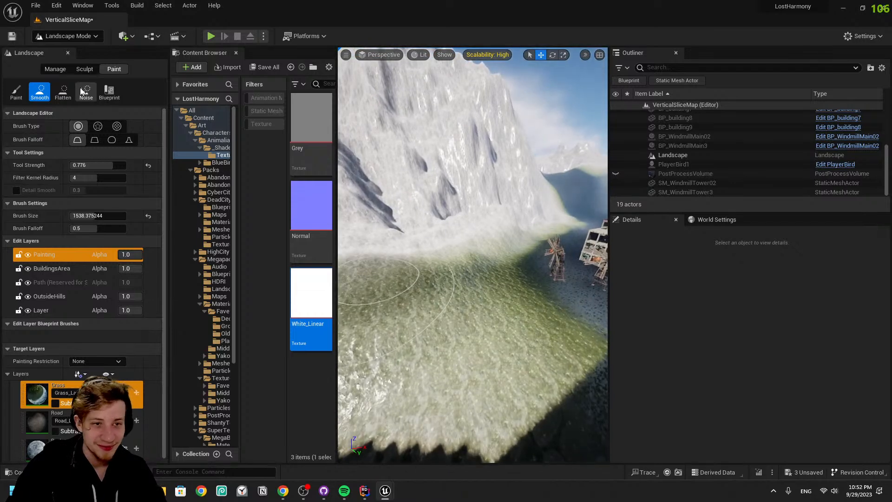
Select the Road target layer, check the grass slope beside the stone road, and save the level
left_click(45, 422)
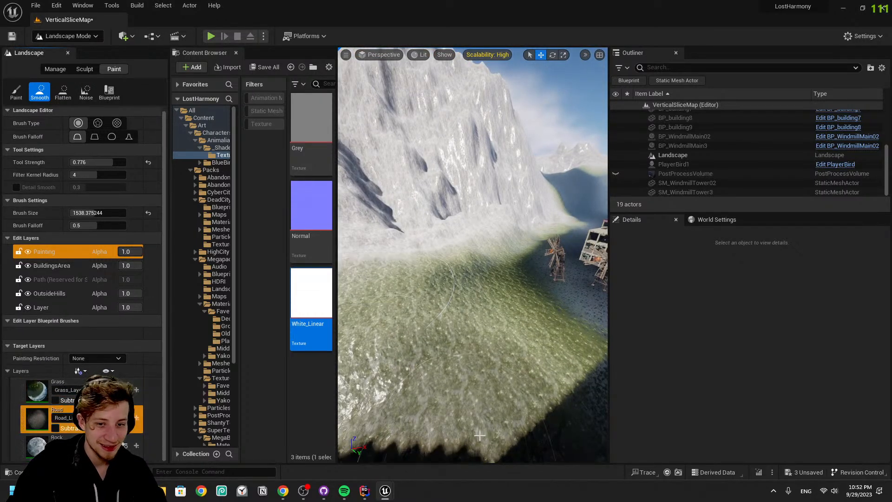
right_click_drag(483, 246, 506, 263)
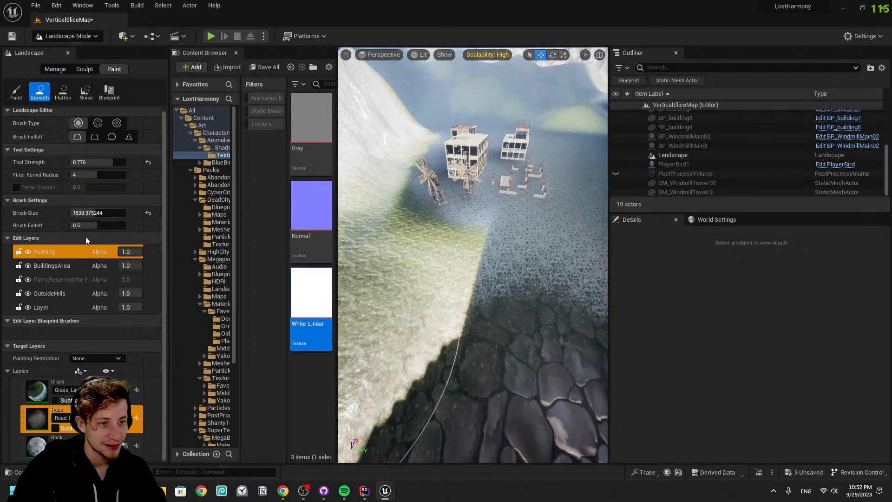
left_click(31, 424)
right_click_drag(525, 298, 441, 302)
key("ctrl+s")
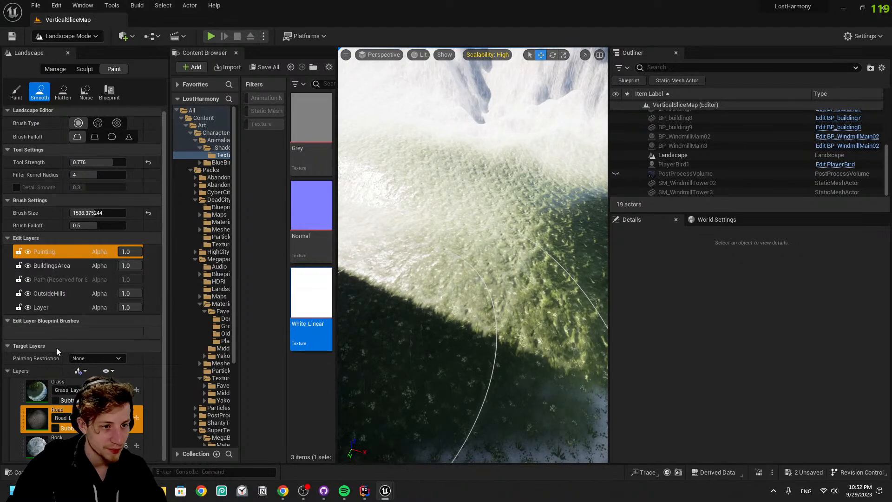
Smooth the Grass layer over the shaded slope, switch to the Paint tool, and undo a trial grass stroke there
left_click(36, 392)
mouse_move(478, 331)
left_mouse_down()
mouse_move(521, 325)
mouse_move(619, 337)
left_mouse_up()
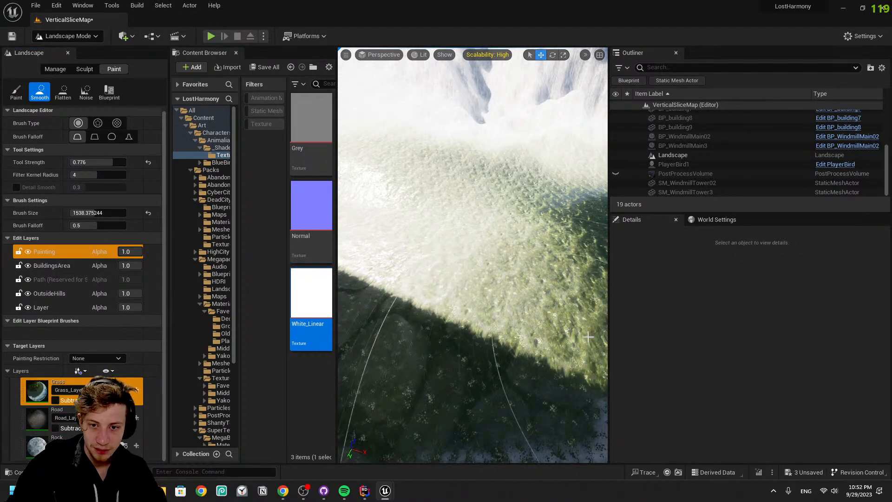
left_click(21, 93)
mouse_move(430, 345)
left_mouse_down()
mouse_move(389, 225)
mouse_move(474, 278)
left_mouse_up()
right_click_drag(474, 279, 476, 281)
key("ctrl+z")
right_click_drag(522, 263, 505, 232)
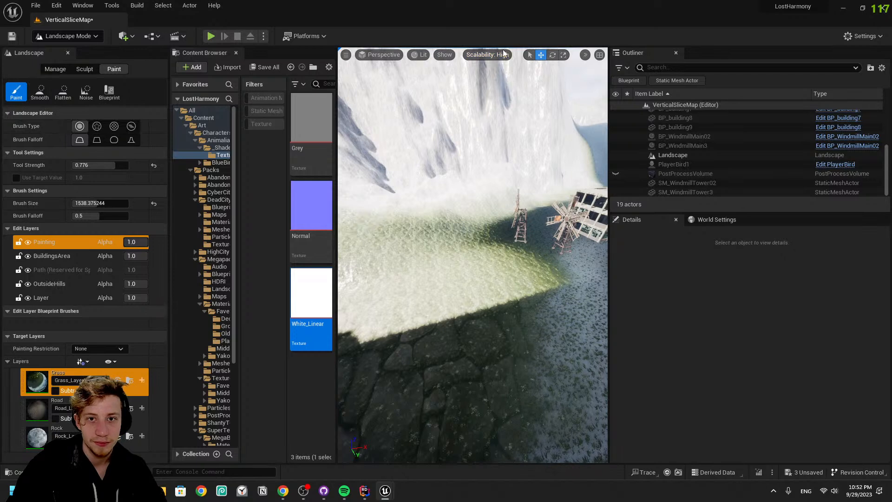
left_click(774, 492)
right_click(810, 463)
left_click(786, 453)
Try painting Grass over the slope in front of the windmills, undo the strokes, and widen the viewport
mouse_move(482, 348)
right_mouse_down()
mouse_move(514, 362)
mouse_move(504, 337)
right_mouse_up()
mouse_move(504, 336)
left_mouse_down()
mouse_move(438, 285)
mouse_move(576, 453)
left_mouse_up()
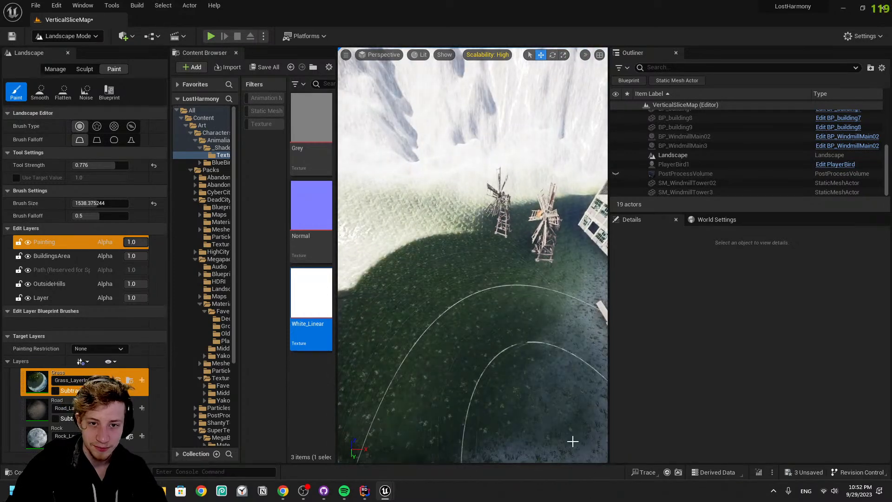
key("ctrl+z")
key("ctrl+z")
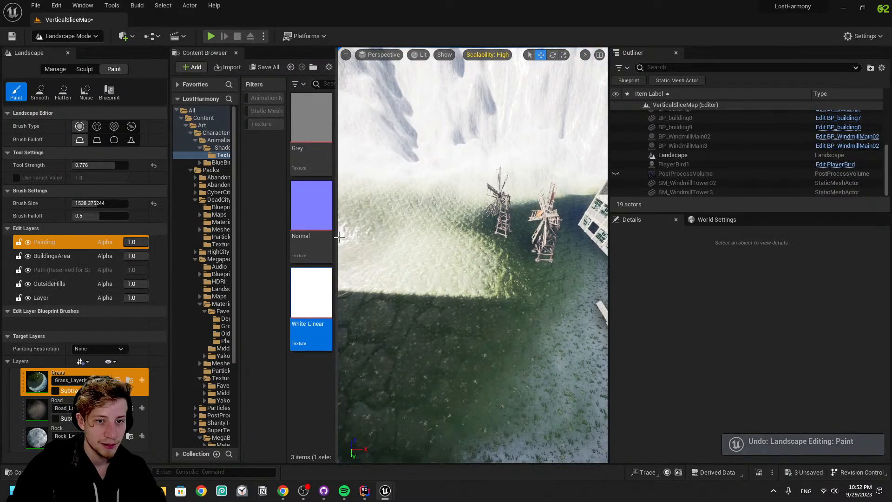
left_click_drag(336, 237, 275, 236)
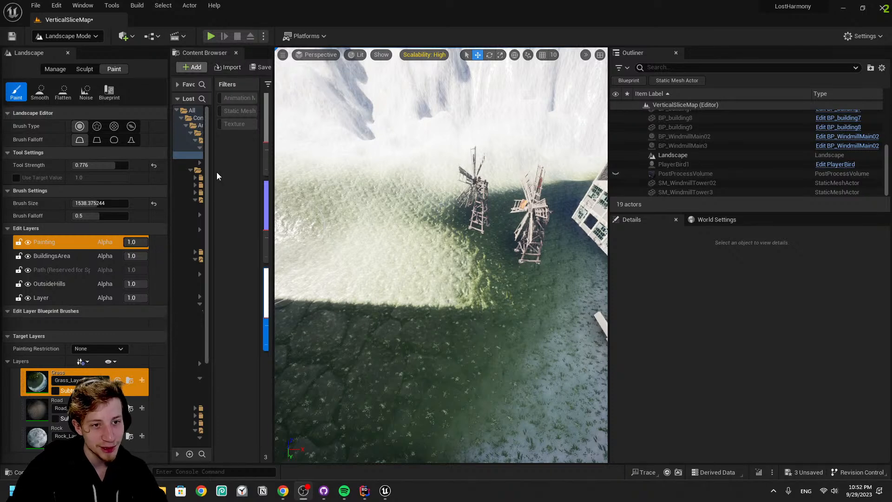
Try a Grass stroke at tool strength 0.392, undo it, and set the strength to 0.104 and brush size to 1074.873779
left_click_drag(107, 167, 94, 166)
mouse_move(587, 312)
left_mouse_down()
mouse_move(432, 246)
mouse_move(510, 283)
mouse_move(500, 285)
mouse_move(462, 225)
mouse_move(531, 257)
left_mouse_up()
key("ctrl+z")
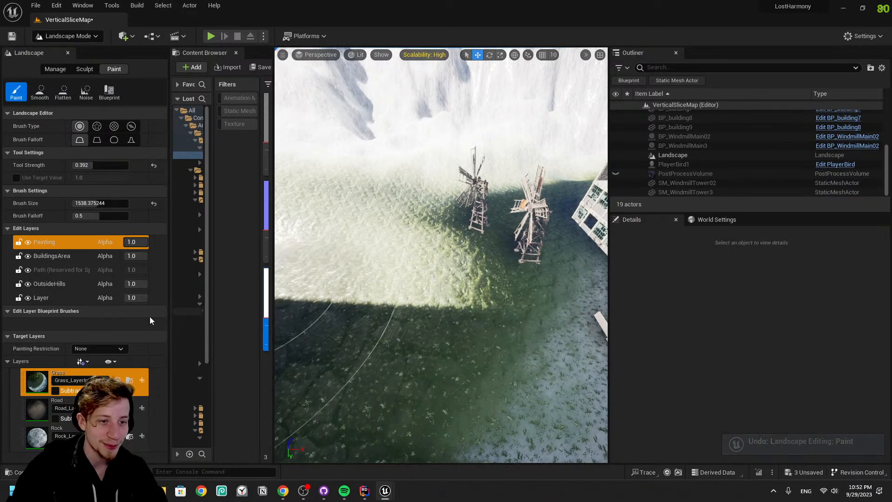
mouse_move(108, 203)
left_mouse_down()
mouse_move(84, 203)
mouse_move(95, 203)
left_mouse_up()
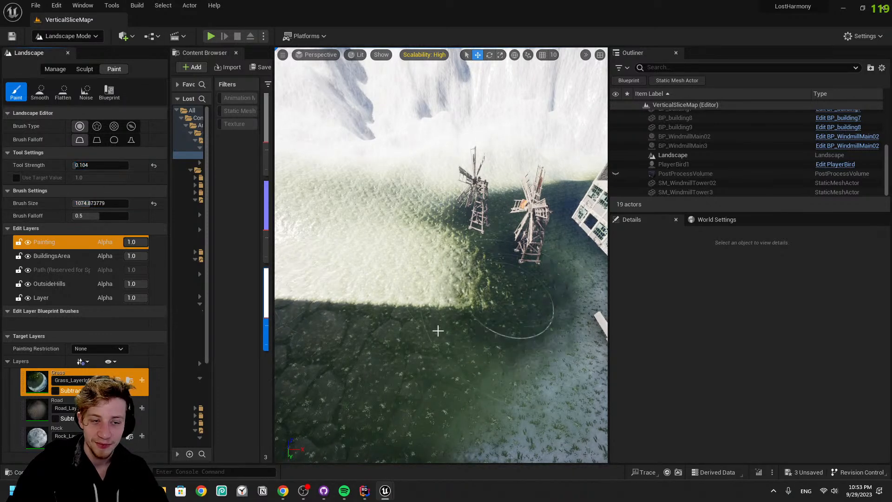
Set the brush falloff to 1.0 and brush size to about 463, and paint grass along the foot of the snowy slope near the windmills
left_click_drag(106, 215, 139, 216)
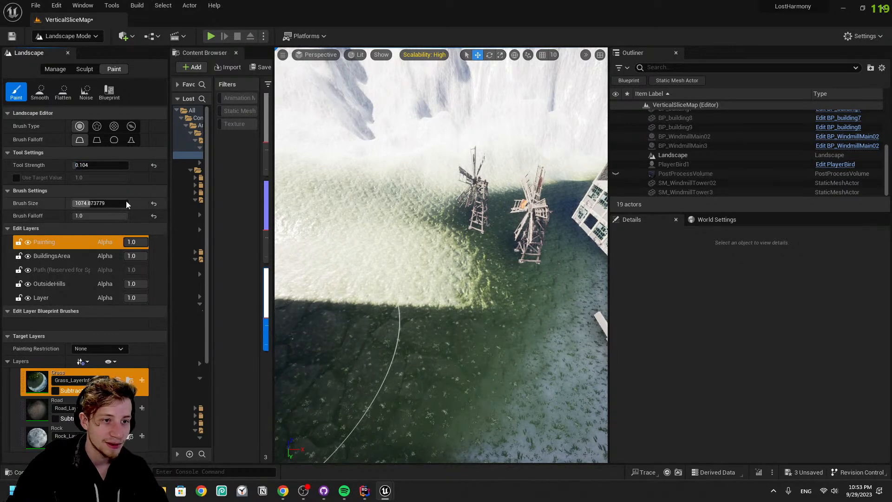
left_click_drag(77, 203, 75, 203)
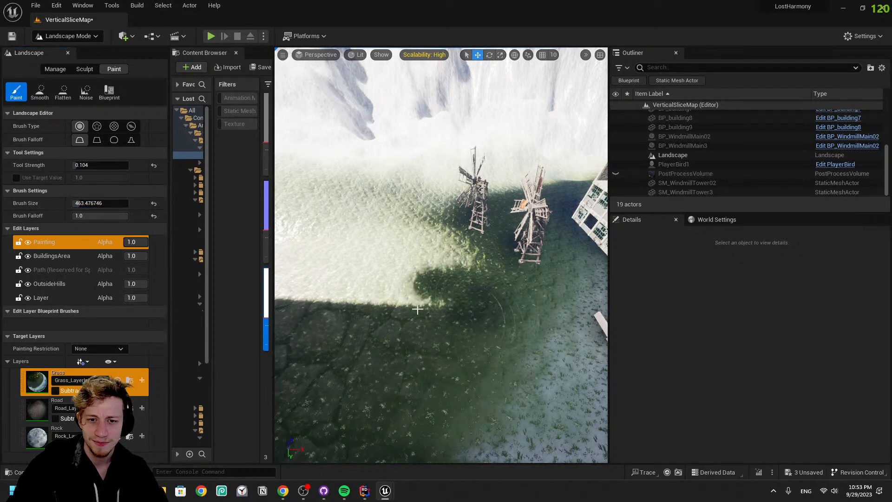
left_click_drag(461, 227, 339, 264)
right_click_drag(403, 254, 135, 254)
right_click_drag(304, 259, 432, 283)
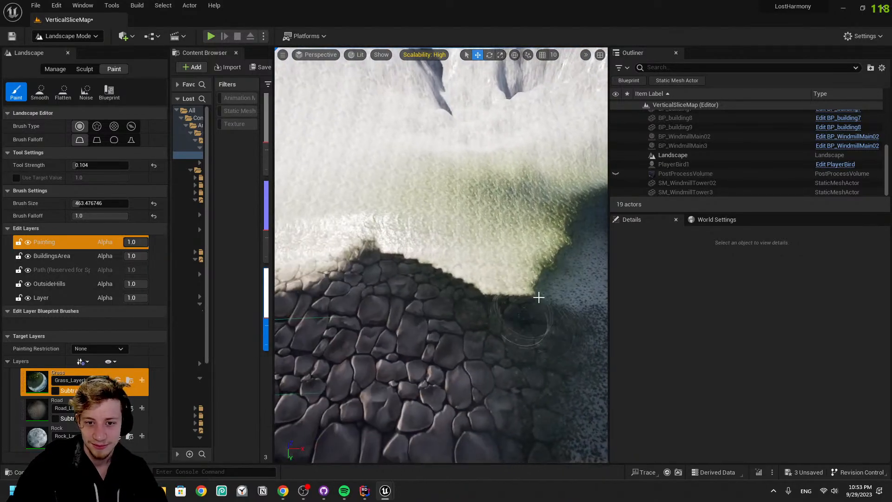
right_click_drag(529, 285, 492, 262)
key("s")
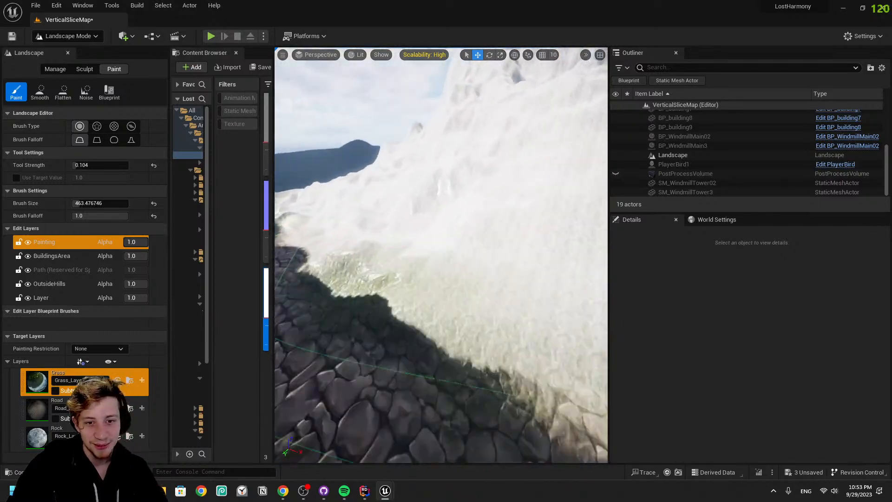
mouse_move(493, 263)
right_mouse_down()
mouse_move(507, 265)
mouse_move(465, 288)
mouse_move(344, 325)
right_mouse_up()
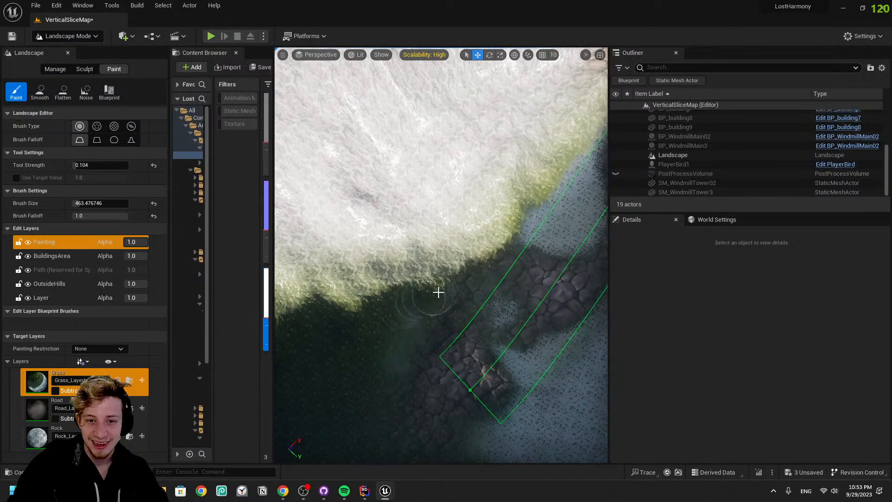
Set the tool strength to 0.416 and paint grass between the snowy slope and the stone path, undoing one stray stroke
left_click_drag(93, 165, 112, 165)
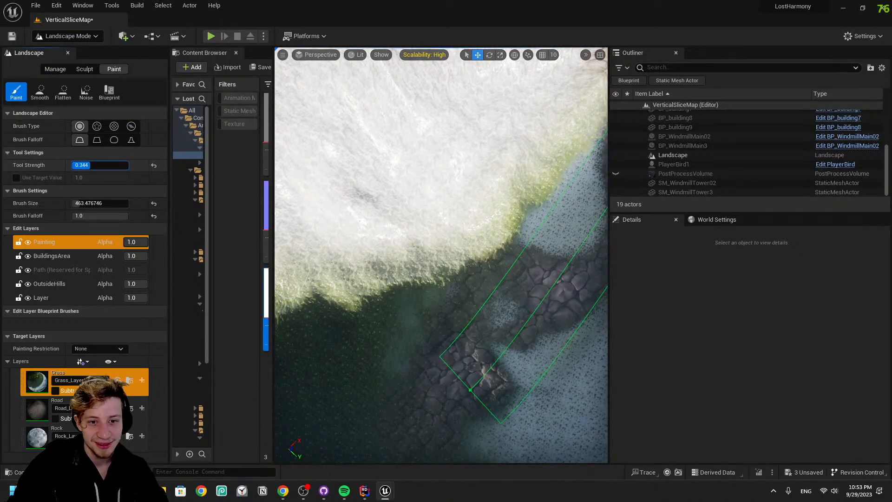
right_click_drag(512, 245, 509, 183)
right_click_drag(387, 295, 385, 319)
right_click_drag(417, 367, 468, 364)
key("ctrl+z")
mouse_move(297, 461)
right_mouse_down()
mouse_move(320, 454)
mouse_move(416, 366)
mouse_move(396, 330)
right_mouse_up()
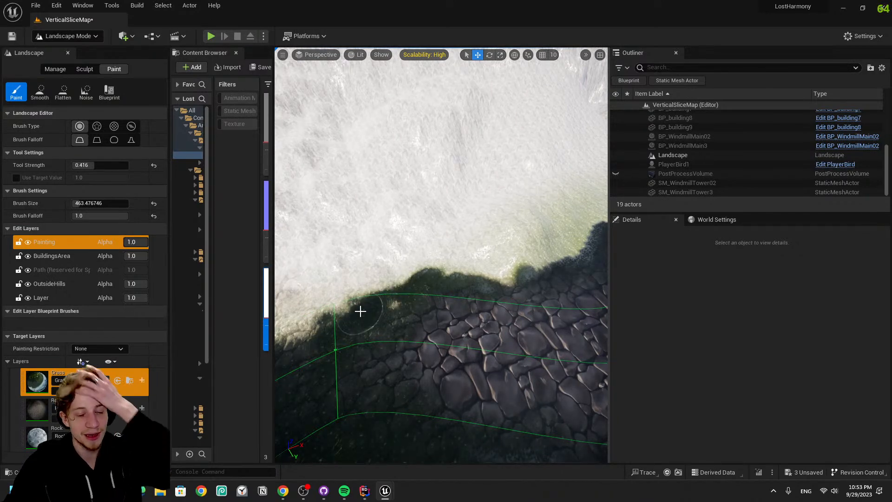
right_click_drag(361, 317, 325, 318)
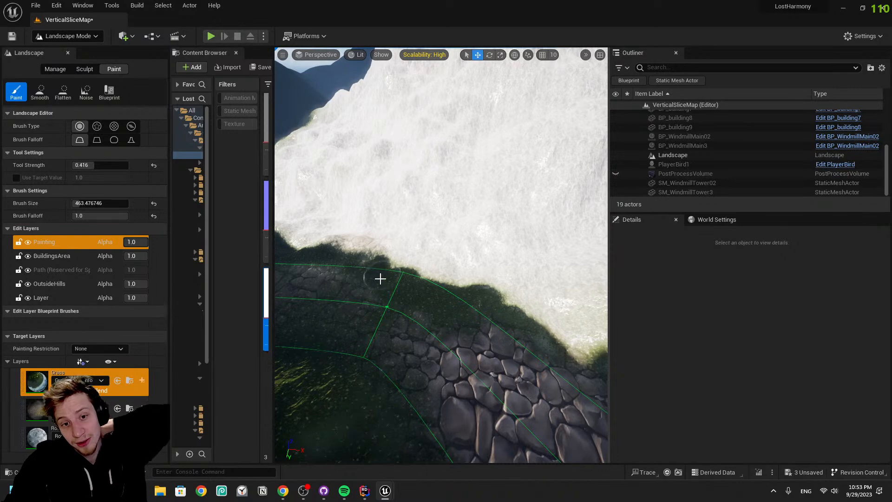
mouse_move(381, 274)
right_mouse_down()
mouse_move(298, 246)
mouse_move(353, 241)
mouse_move(395, 274)
mouse_move(474, 265)
mouse_move(492, 272)
right_mouse_up()
key("w")
key("w")
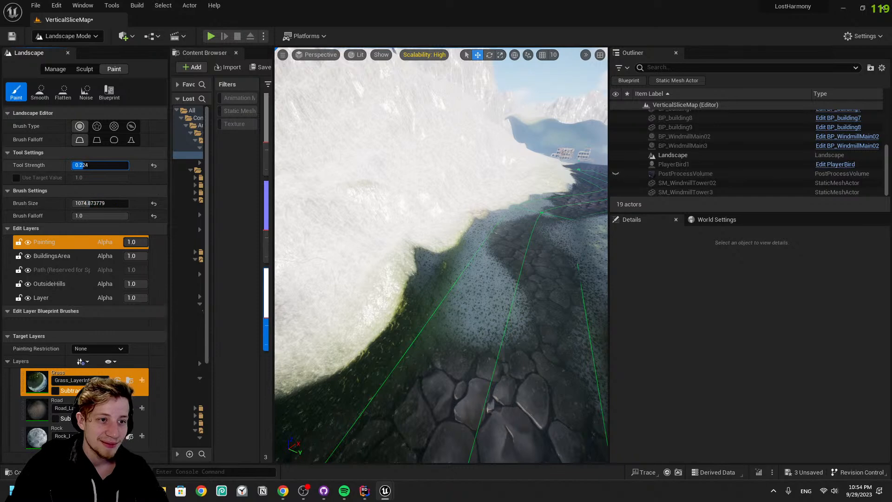
With a brush size of about 1075, set the tool strength to 0.152 and paint grass along the slope's border beside the path
left_click_drag(83, 165, 77, 165)
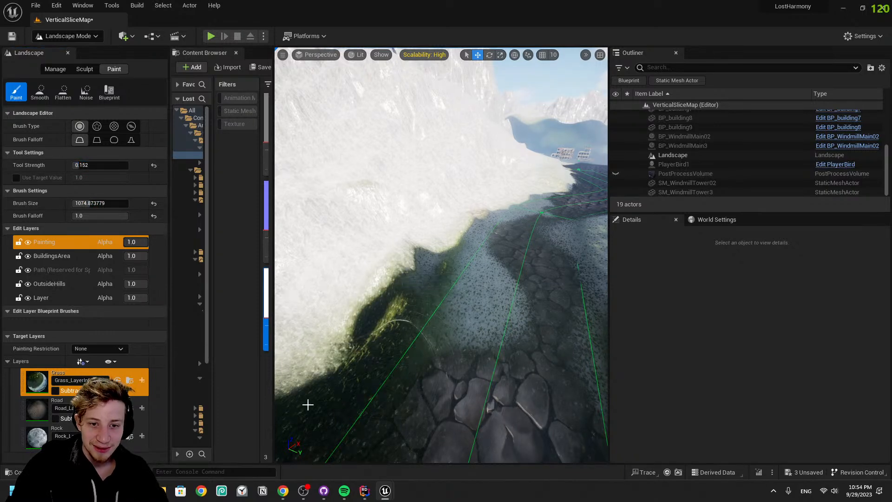
key("w")
right_click_drag(527, 217, 416, 246)
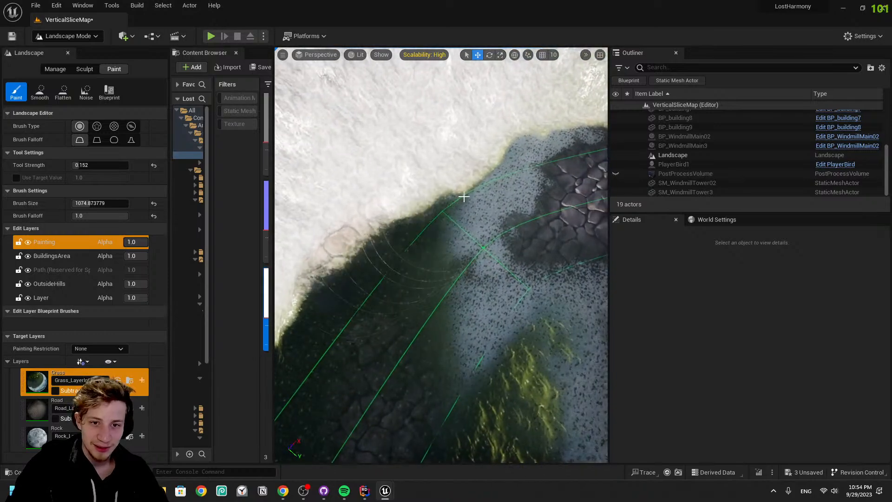
key("w")
right_click_drag(574, 145, 427, 241)
mouse_move(427, 241)
left_mouse_down()
mouse_move(450, 235)
mouse_move(409, 249)
mouse_move(508, 213)
mouse_move(530, 149)
left_mouse_up()
key("w")
right_click_drag(530, 148, 479, 367)
key("w")
right_click_drag(585, 232, 361, 391)
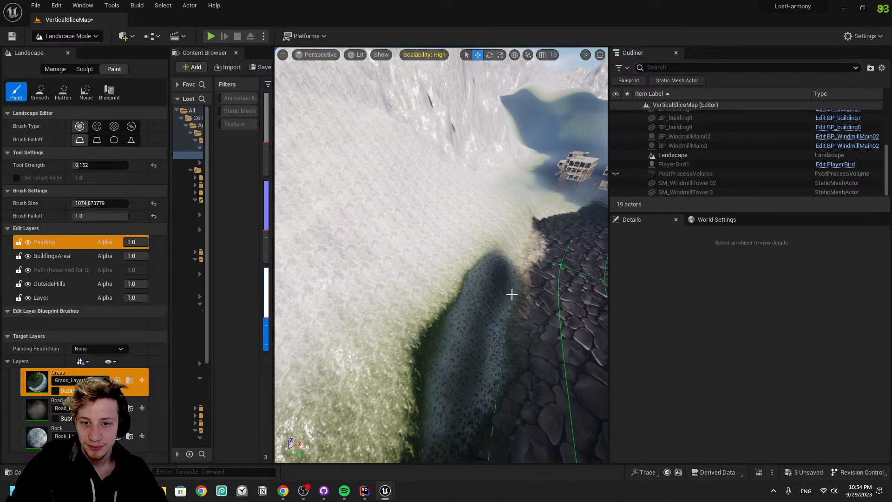
Continue painting grass along the snowy slope's lower edge, around the bend of the stone path
right_click_drag(521, 348, 541, 348)
right_click_drag(459, 262, 344, 293)
left_click_drag(539, 254, 366, 219)
right_click_drag(367, 219, 302, 223)
mouse_move(571, 199)
left_mouse_down()
mouse_move(500, 195)
mouse_move(534, 190)
left_mouse_up()
right_click_drag(535, 189, 328, 204)
key("w")
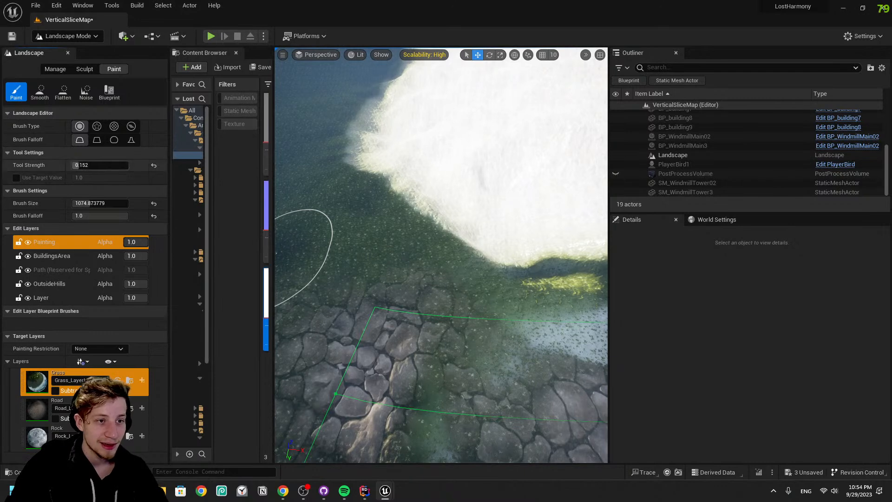
Set the tool strength to 0.096 and brush size to about 1851, and try painting grass over the snowy slope's edge
left_click_drag(78, 166, 77, 165)
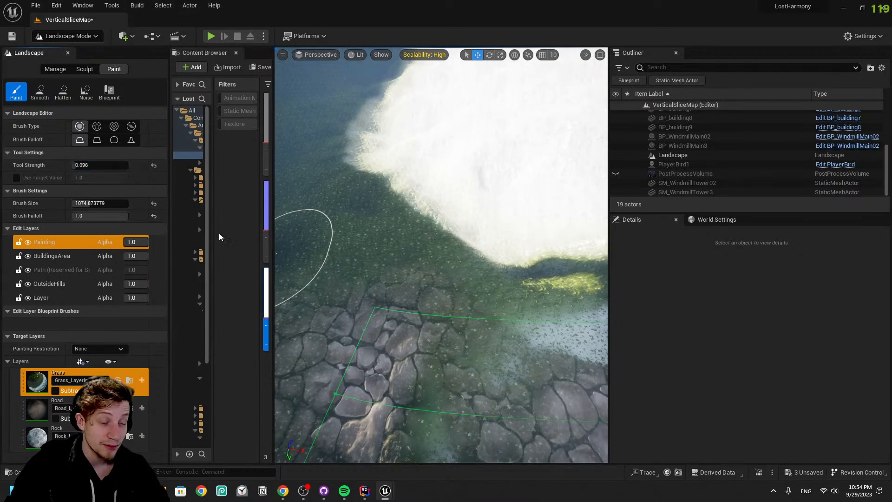
left_click_drag(116, 204, 167, 205)
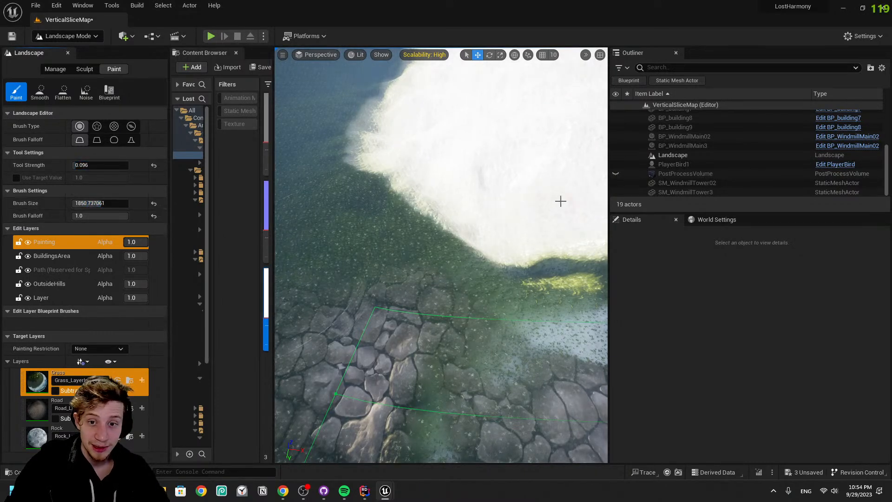
left_click_drag(486, 232, 502, 234)
mouse_move(502, 233)
right_mouse_down()
mouse_move(548, 251)
mouse_move(548, 232)
right_mouse_up()
mouse_move(353, 231)
right_mouse_down()
mouse_move(339, 241)
mouse_move(309, 209)
mouse_move(346, 195)
mouse_move(339, 188)
right_mouse_up()
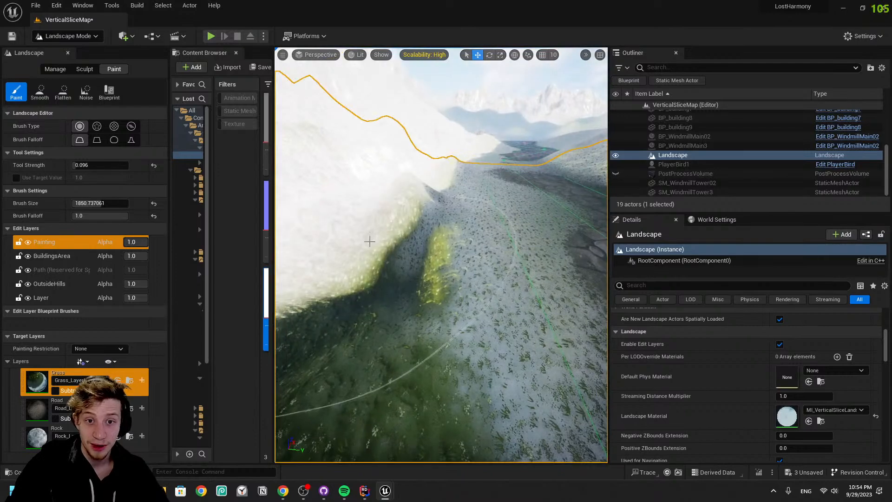
Undo the last two grass paint strokes on the slope beside the path
key("ctrl+z")
mouse_move(476, 370)
right_mouse_down()
mouse_move(492, 395)
mouse_move(478, 372)
right_mouse_up()
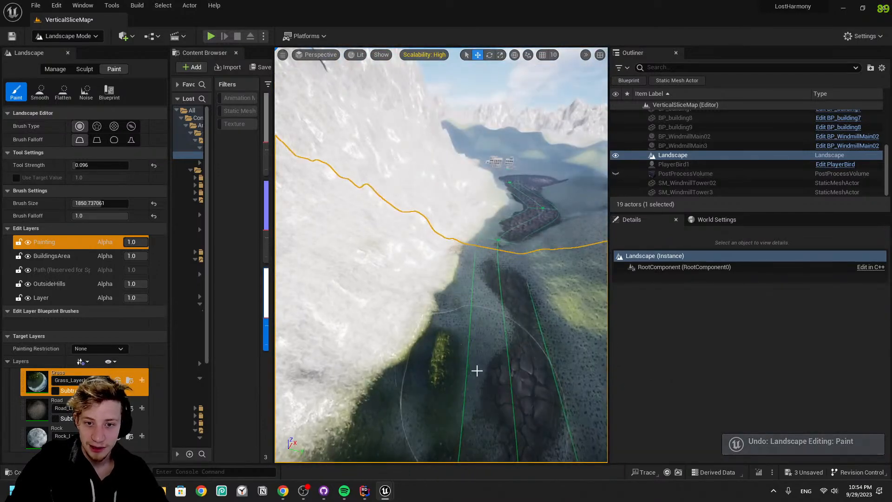
key("ctrl+z")
mouse_move(508, 273)
right_mouse_down()
mouse_move(395, 298)
mouse_move(404, 293)
right_mouse_up()
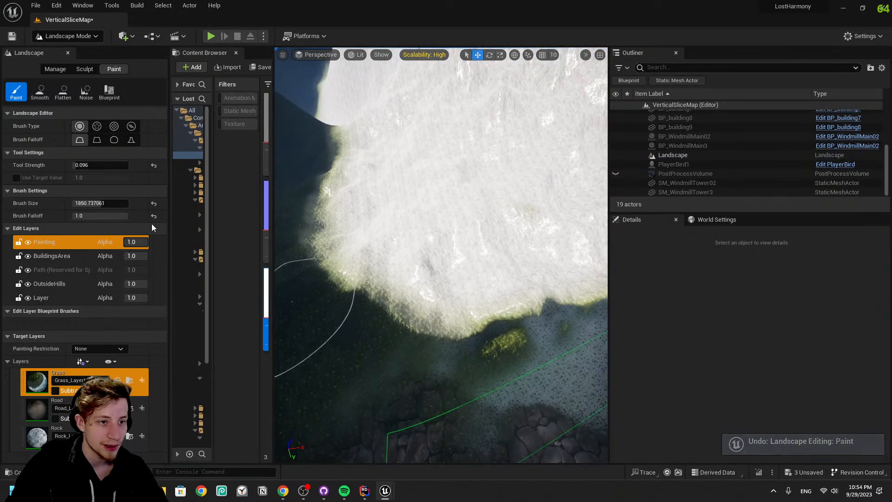
Reduce the brush size to about 905 and paint a softer grass border where the slope meets the path
left_click_drag(114, 199, 88, 200)
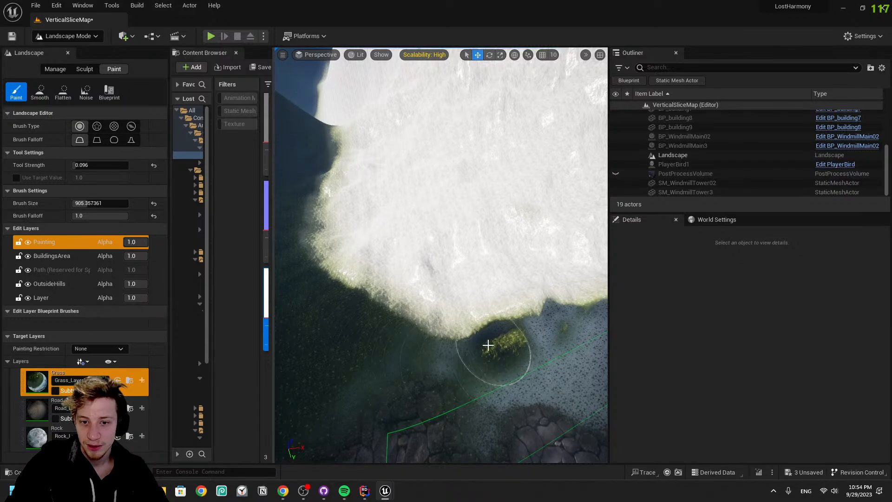
right_click_drag(489, 344, 519, 292)
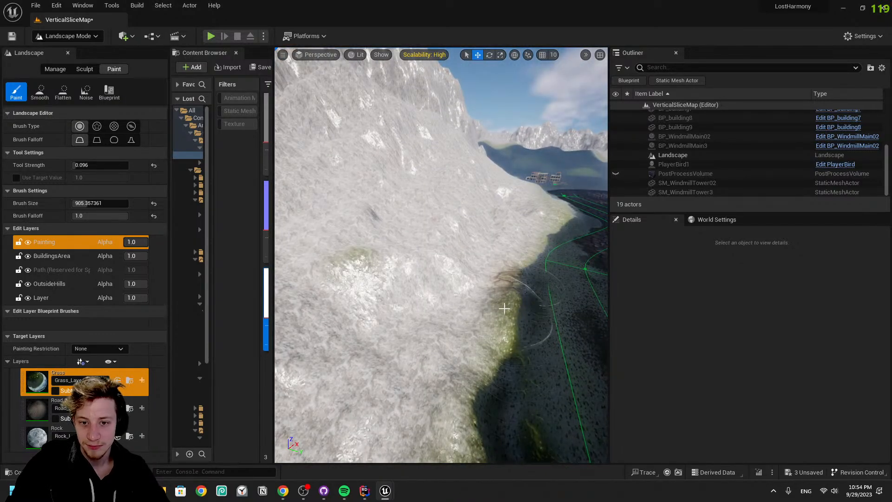
left_click_drag(474, 320, 480, 304)
key("w")
right_click_drag(486, 304, 516, 302)
Set the brush size to about 2077 and tool strength to 0.08, and brush grass up the slope's edge above the path
left_click_drag(100, 203, 134, 203)
left_click_drag(100, 165, 91, 165)
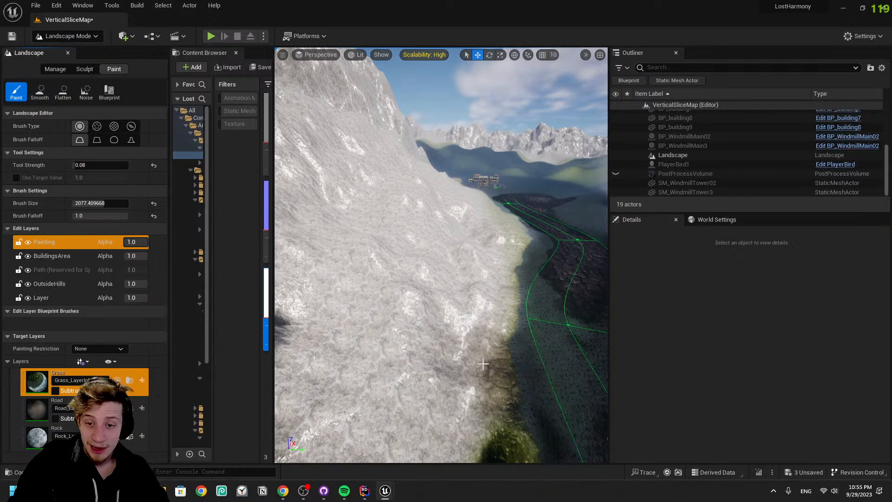
mouse_move(489, 365)
left_mouse_down()
mouse_move(521, 254)
mouse_move(465, 257)
mouse_move(502, 256)
mouse_move(484, 247)
left_mouse_up()
Paint grass over the white patch at the base of the mountain on the outer side of the landscape
right_click_drag(483, 246, 585, 246)
key("w")
key("w")
key("w")
mouse_move(394, 357)
right_mouse_down()
mouse_move(488, 351)
mouse_move(393, 358)
right_mouse_up()
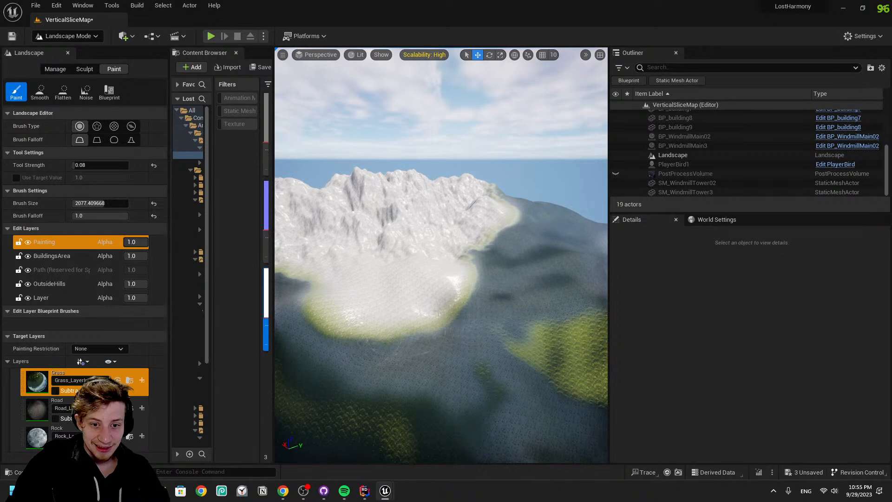
key("w")
mouse_move(432, 300)
right_mouse_down()
mouse_move(427, 320)
mouse_move(442, 344)
right_mouse_up()
left_click_drag(460, 367, 464, 328)
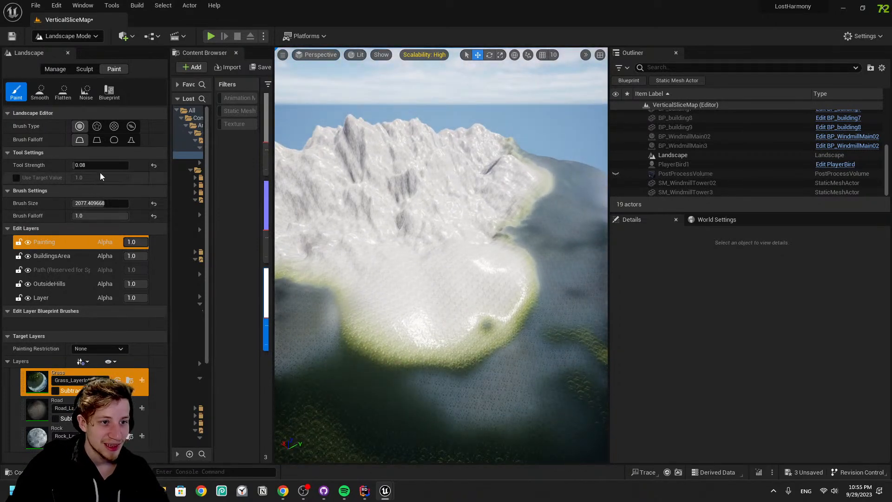
Set the tool strength to 1.0 and brush size to 8192, and cover the remaining white ground and outer hills with grass
left_click_drag(104, 166, 160, 166)
left_click_drag(95, 203, 161, 203)
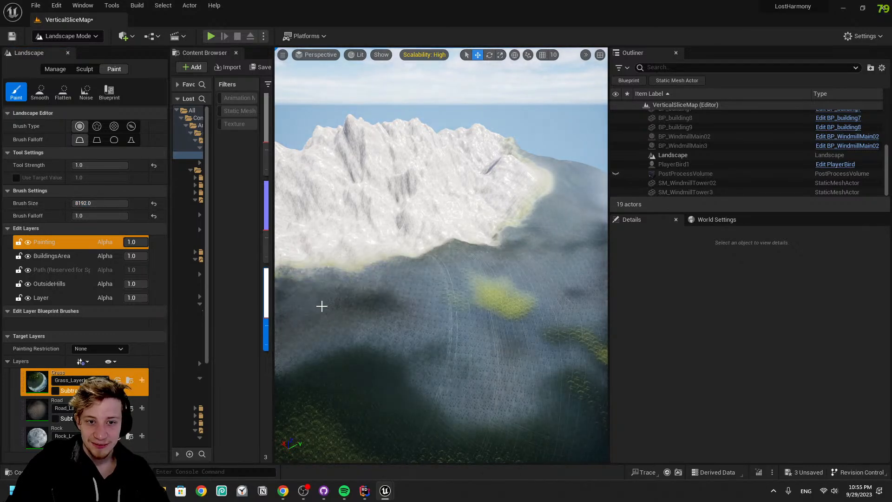
mouse_move(498, 294)
right_mouse_down()
mouse_move(581, 292)
mouse_move(502, 291)
right_mouse_up()
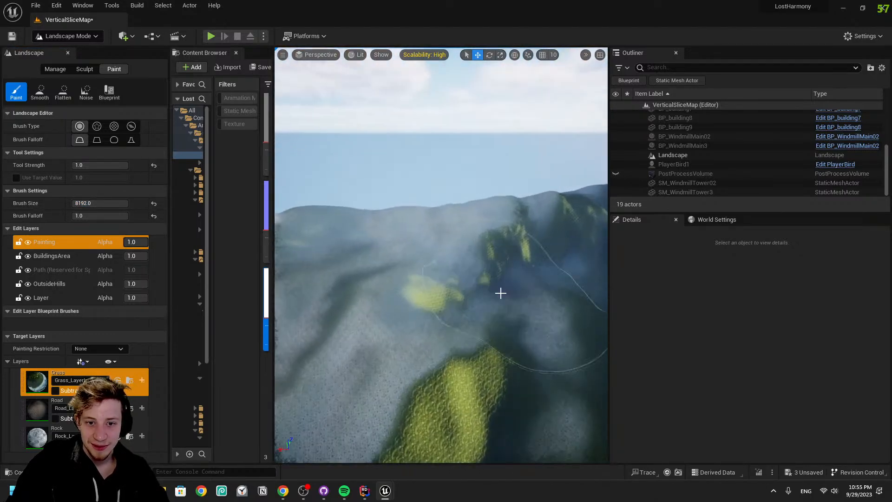
mouse_move(637, 174)
right_mouse_down()
mouse_move(637, 133)
mouse_move(637, 186)
right_mouse_up()
key("w")
mouse_move(534, 223)
right_mouse_down()
mouse_move(552, 205)
mouse_move(544, 217)
right_mouse_up()
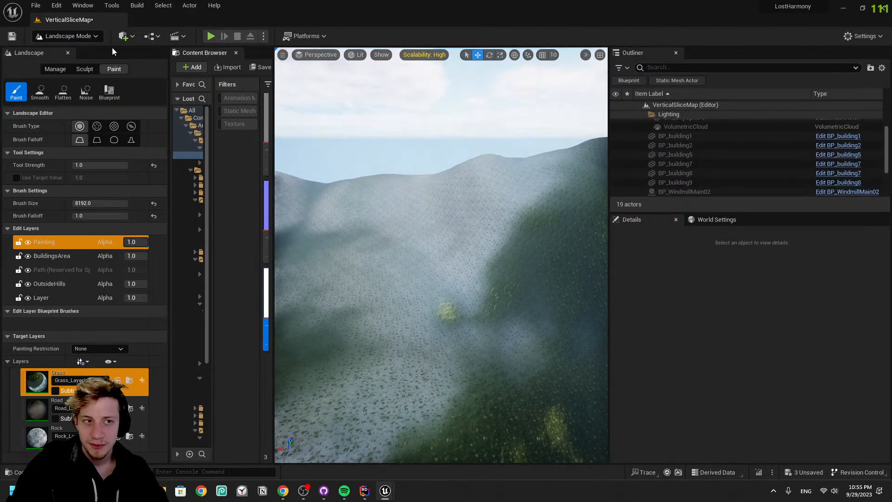
Switch to Selection Mode, filter the Outliner by "po" to make the PostProcessVolume visible, and save the level
left_click(69, 37)
left_click(67, 51)
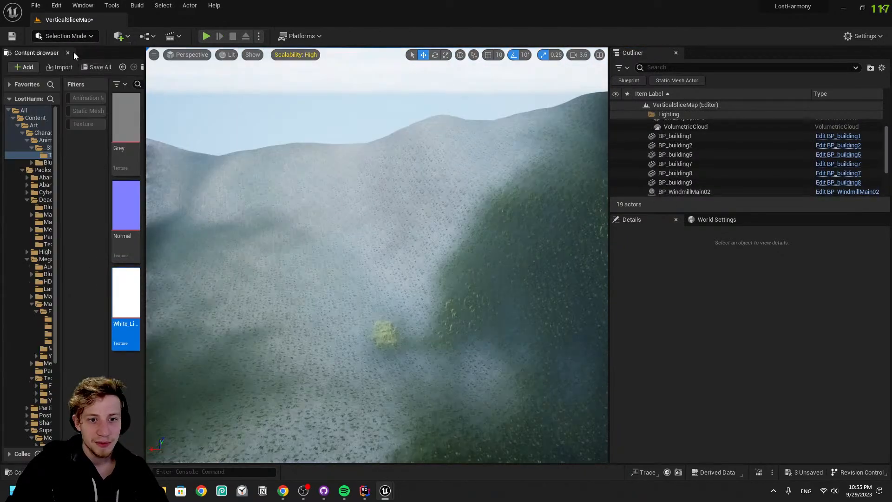
left_click(742, 67)
type("po")
left_click(616, 133)
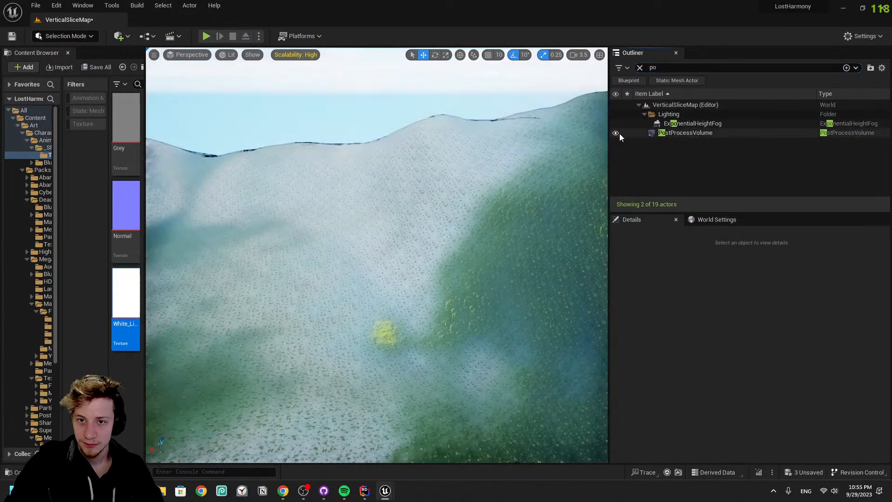
key("ctrl+s")
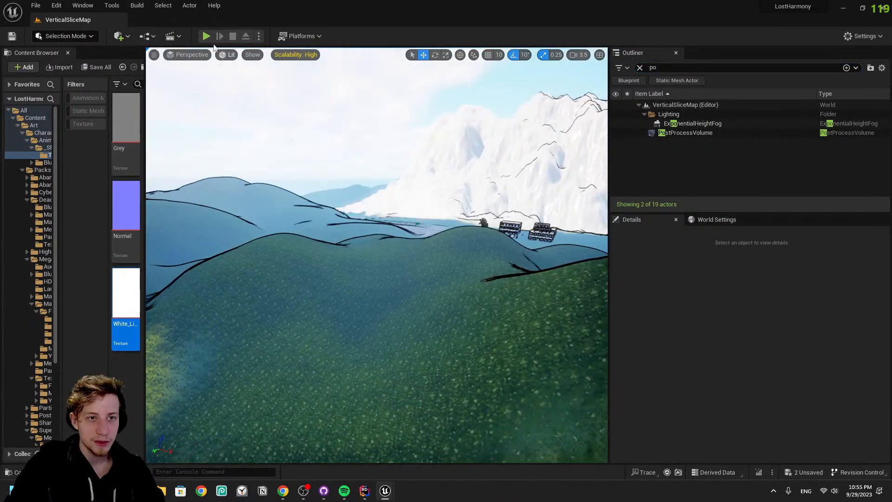
Playtest the level, flying the bird between the buildings, along the mountain and past the windmills to check the painted grass, and end the session
left_click(204, 37)
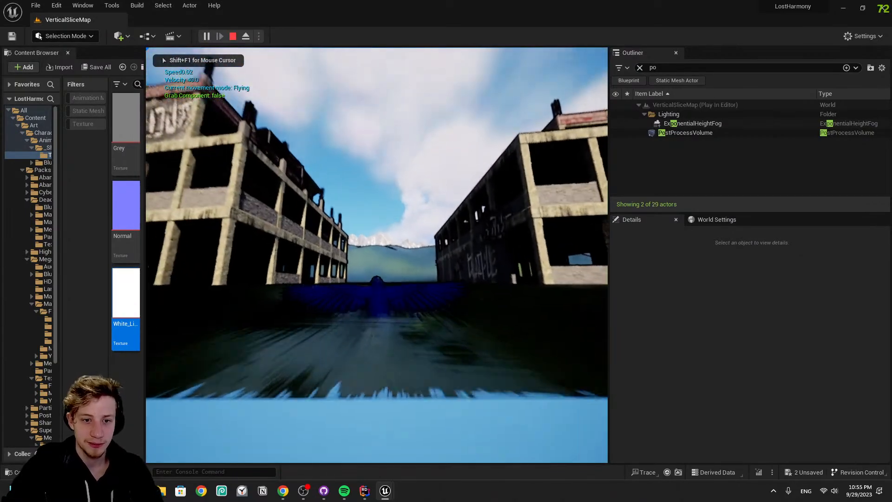
key("w")
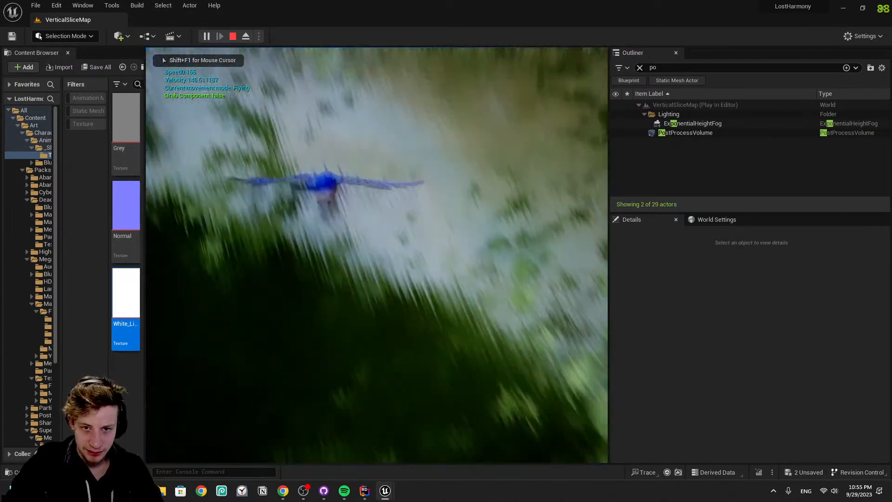
key("w")
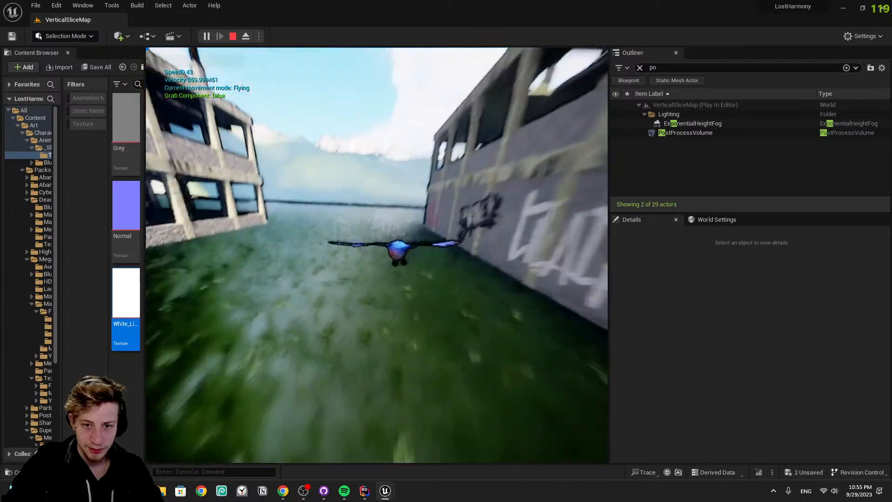
key("w")
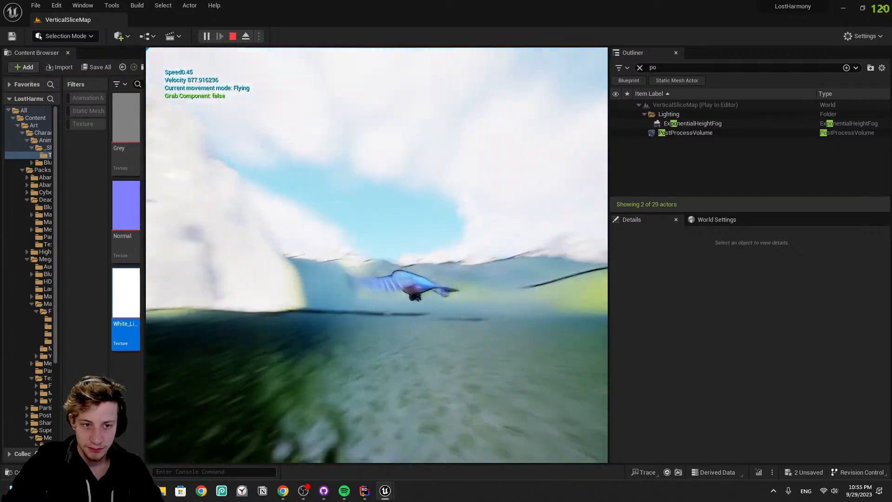
key("w")
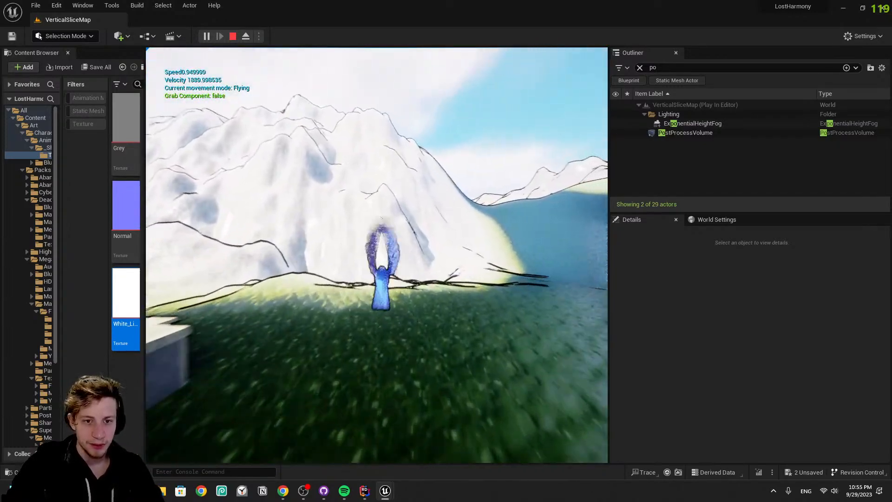
key("w")
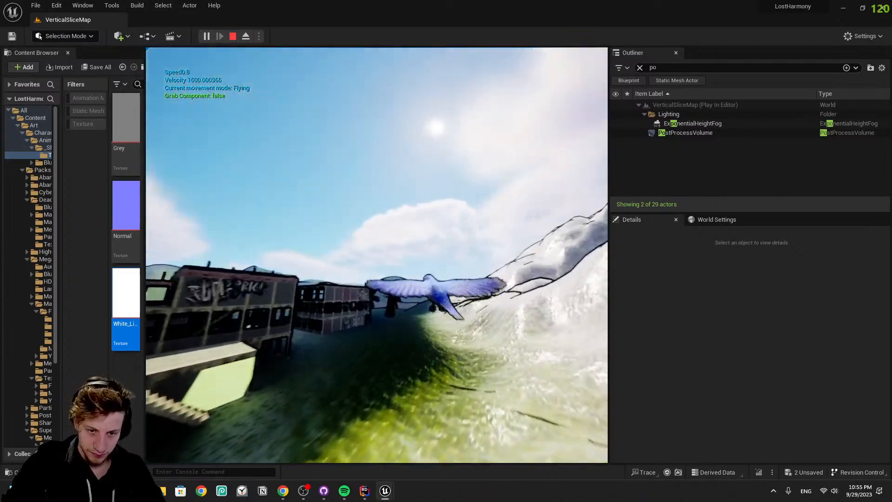
key("w")
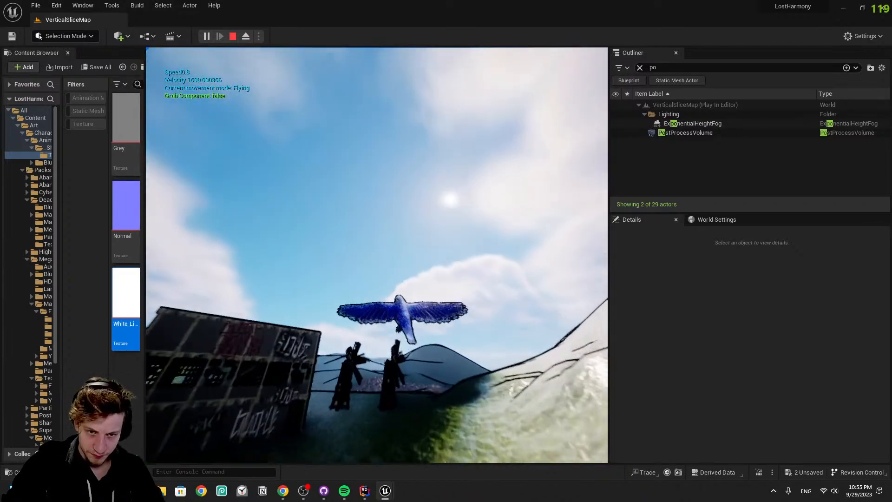
key("w")
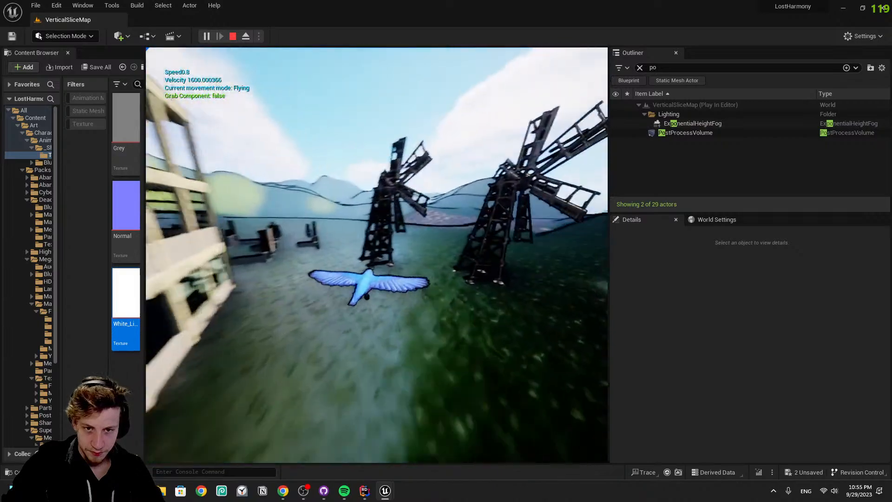
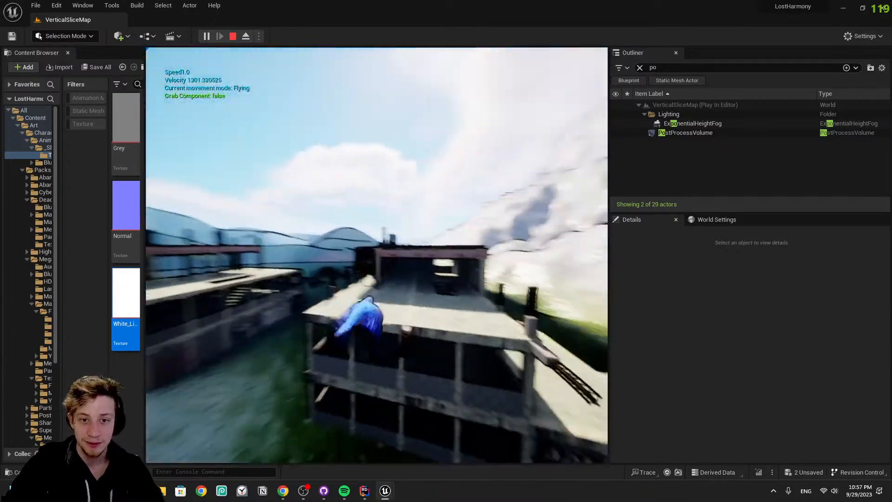
key("w")
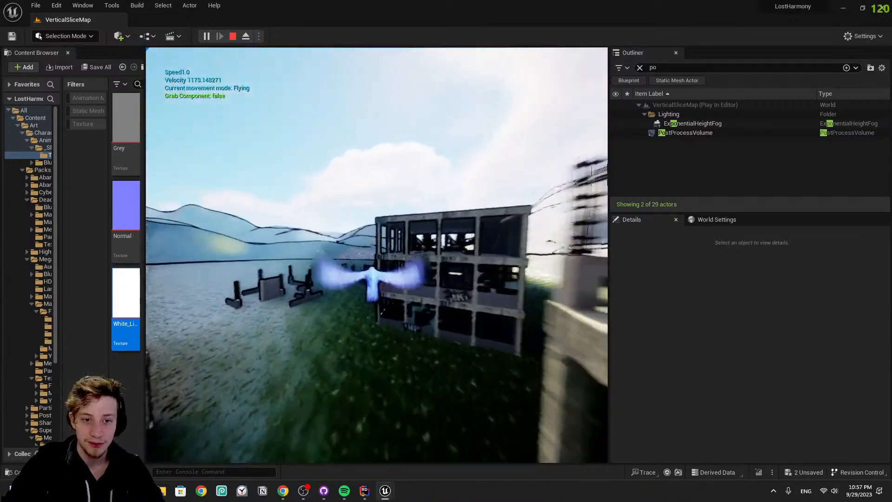
key("w")
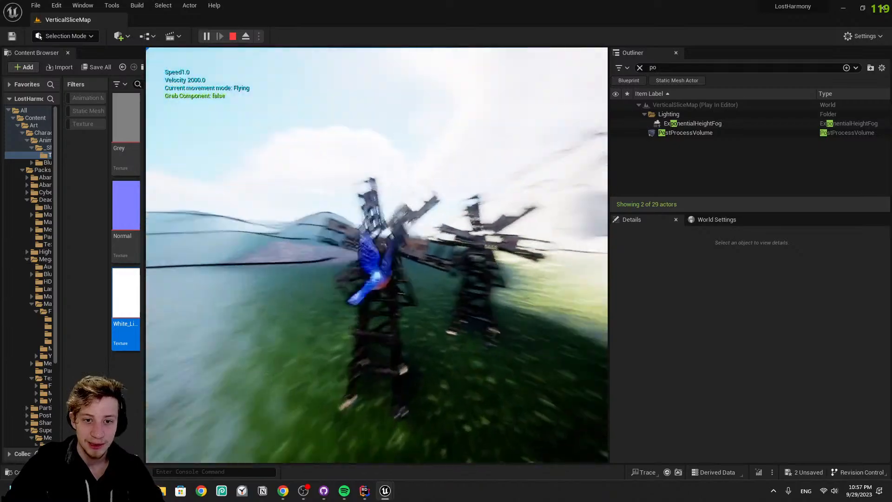
key("a")
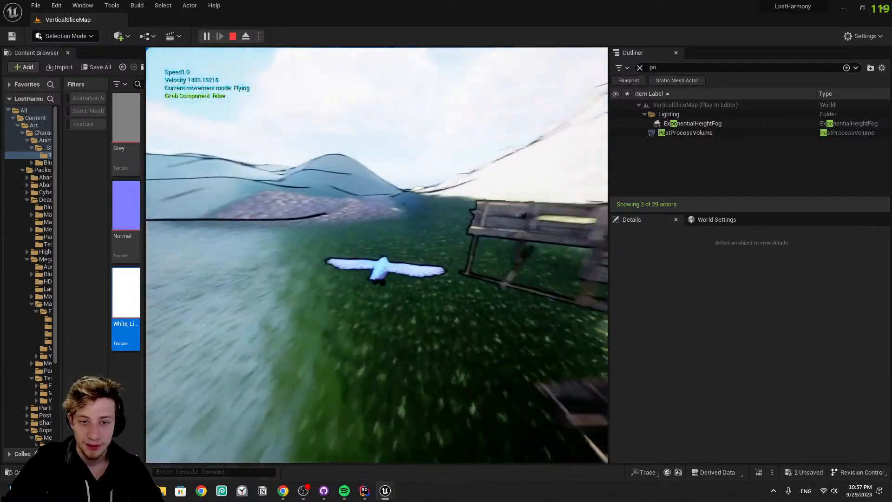
key("Escape")
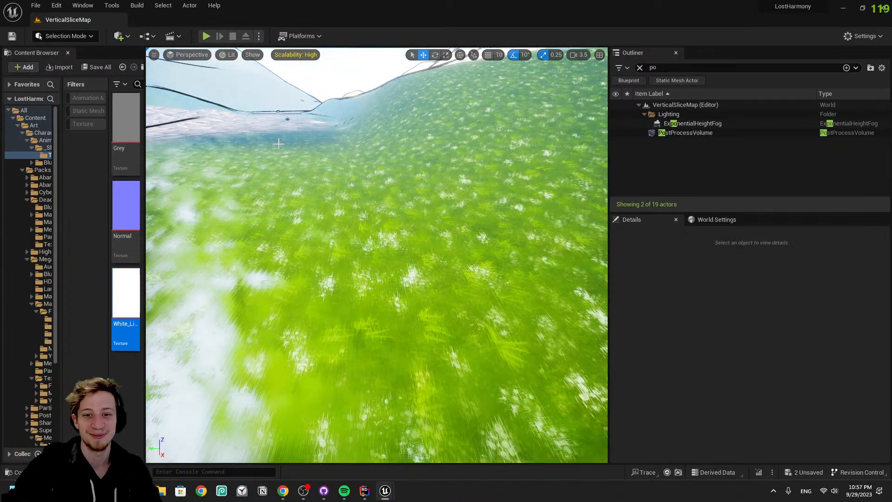
Save all modified content, including M_VerticalSliceLandscape and MI_VerticalSliceLandscape
right_click_drag(465, 223, 289, 228)
key("w")
key("s")
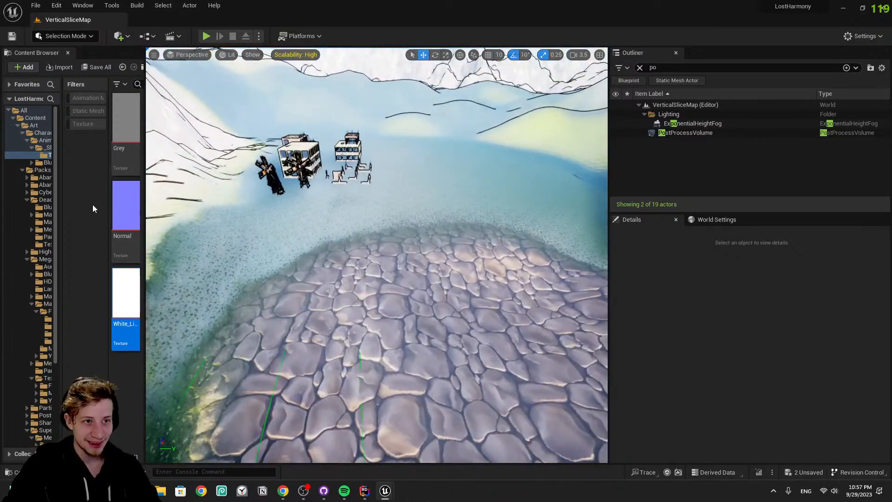
left_click(110, 66)
left_click(515, 349)
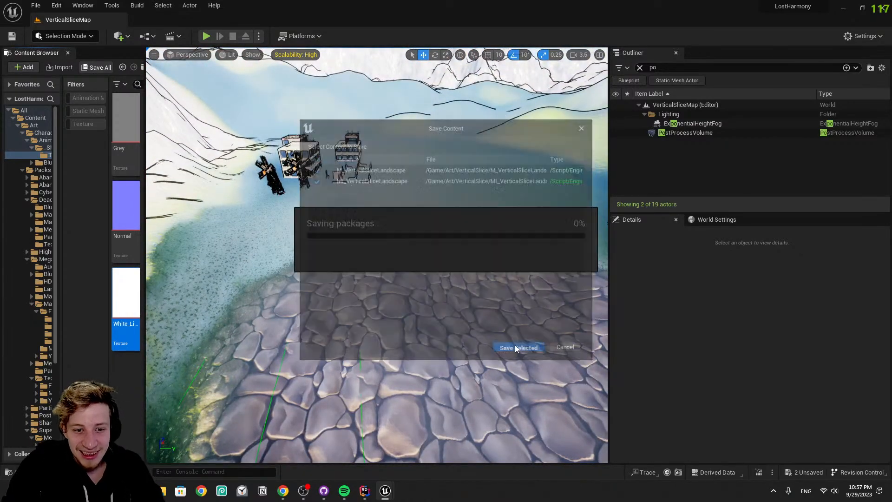
Examine the grass beside the stone path up close and check the details of the Landscape and the PostProcessVolume
left_click(456, 269)
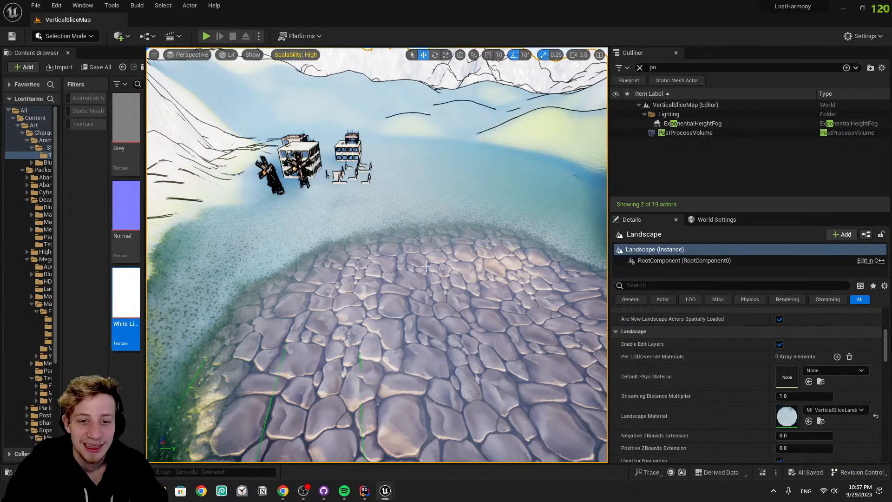
mouse_move(456, 269)
right_mouse_down()
mouse_move(457, 316)
mouse_move(451, 265)
right_mouse_up()
right_click_drag(459, 320, 459, 360)
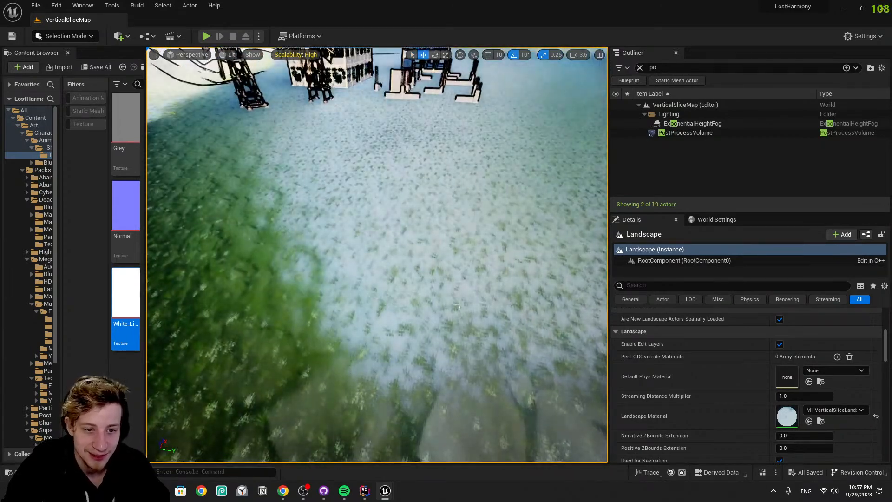
scroll(669, 406, "up", 6)
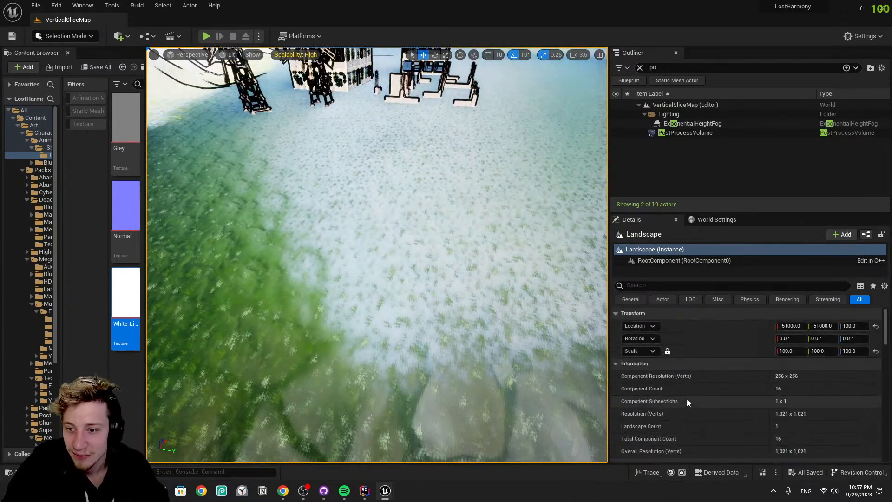
left_click(692, 123)
left_click(685, 133)
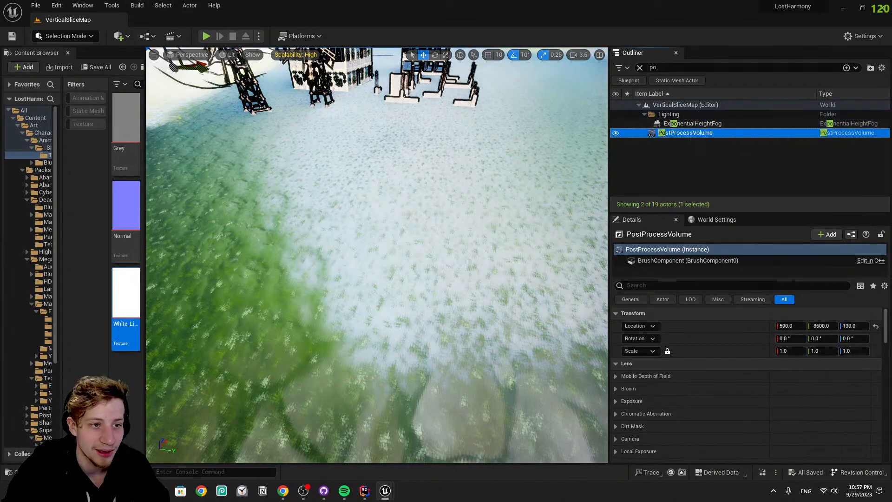
scroll(152, 158, "down", 1)
scroll(287, 187, "up", 2)
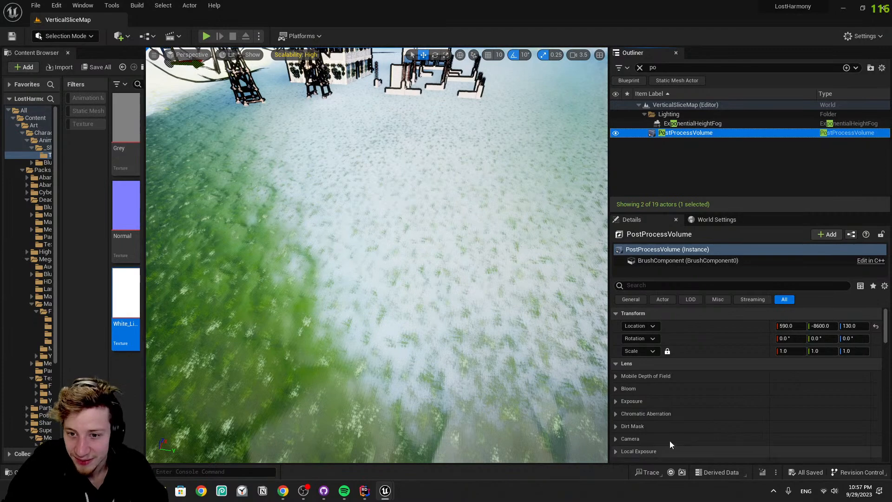
scroll(663, 413, "down", 3)
left_click(469, 144)
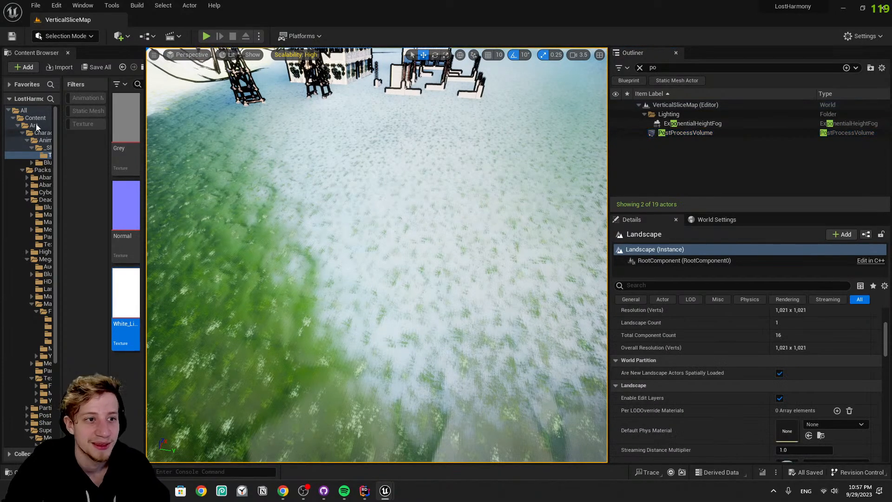
Switch to Landscape Mode, locate the Grass layer's Grass_LayerInfo asset, and review its settings in its own editor
left_click(57, 37)
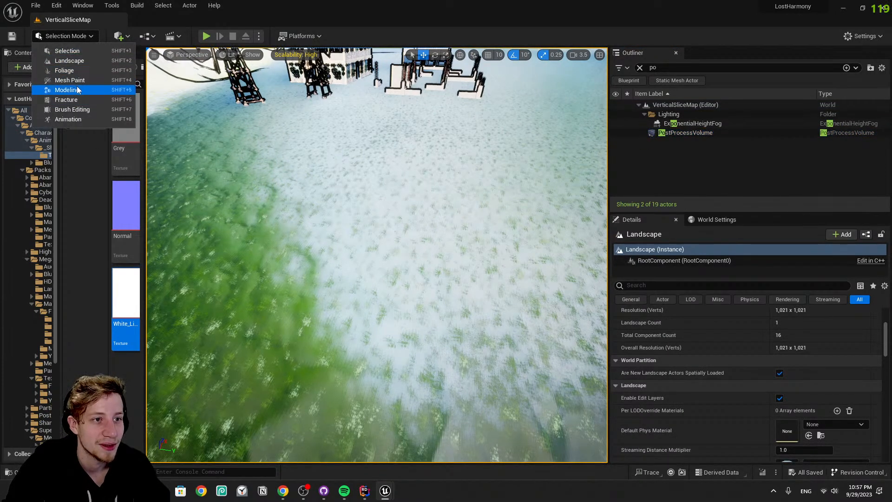
left_click(69, 60)
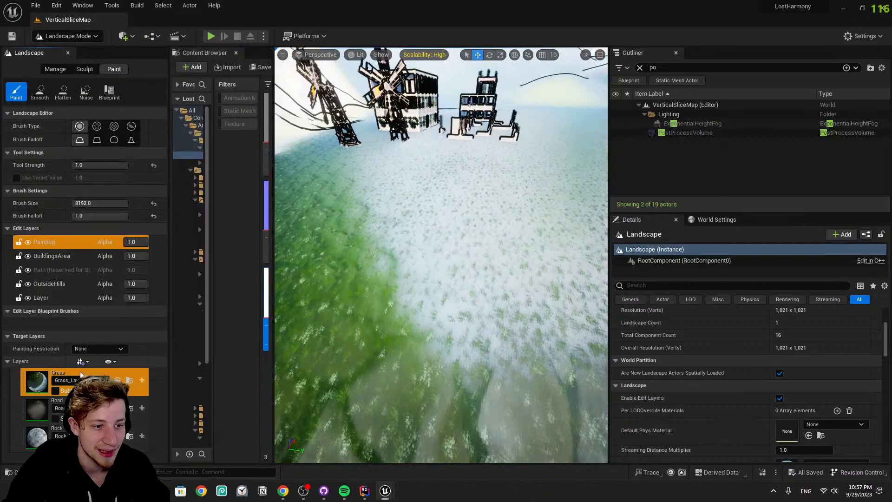
left_click_drag(275, 134, 310, 134)
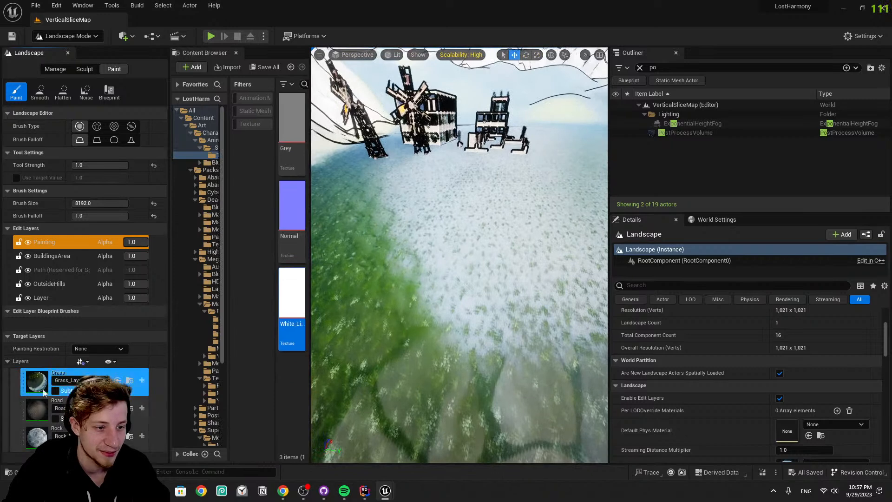
left_click(130, 380)
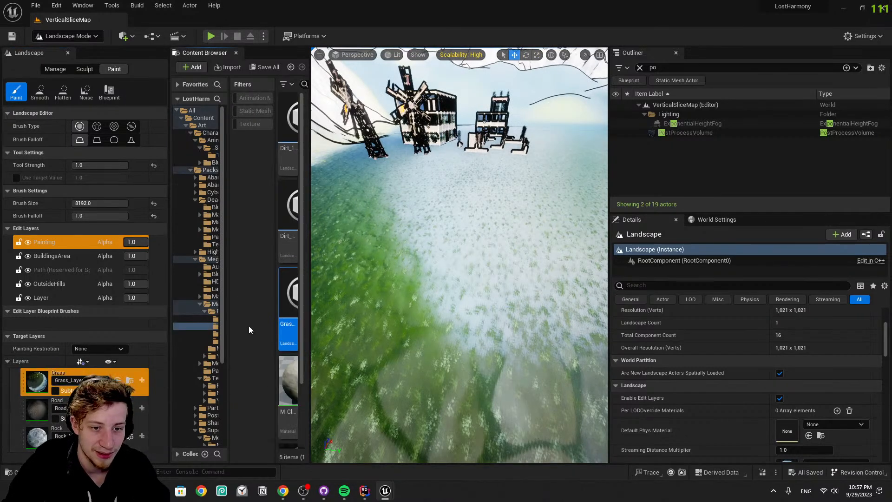
double_click(286, 316)
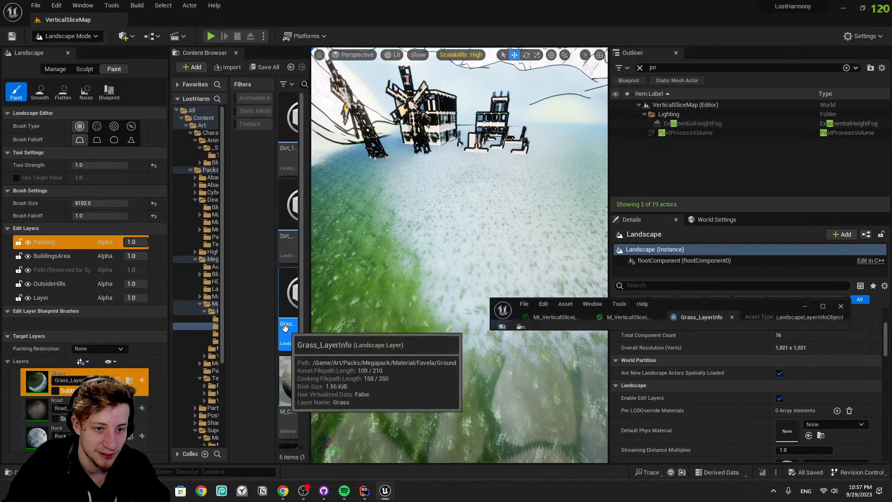
double_click(677, 289)
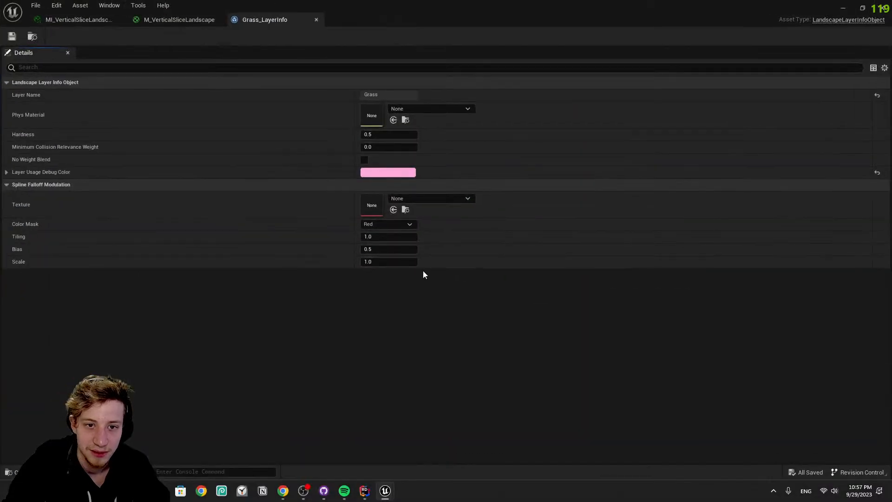
left_click_drag(395, 5, 557, 424)
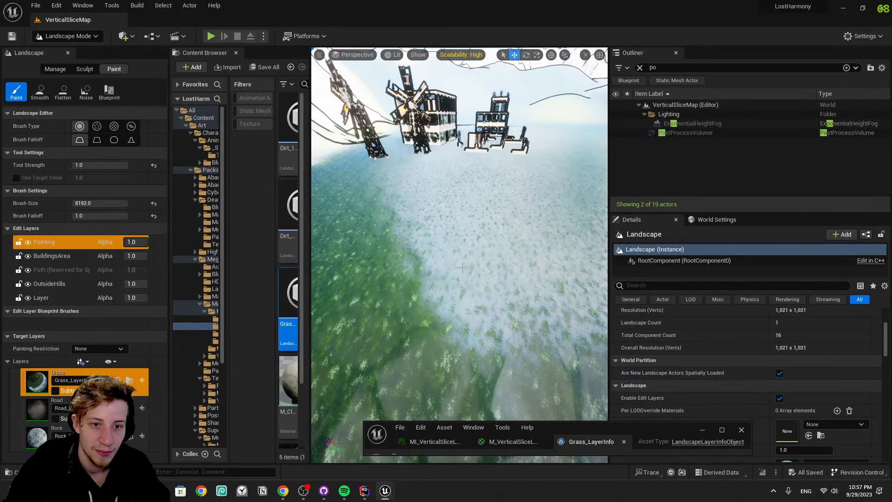
left_click(741, 430)
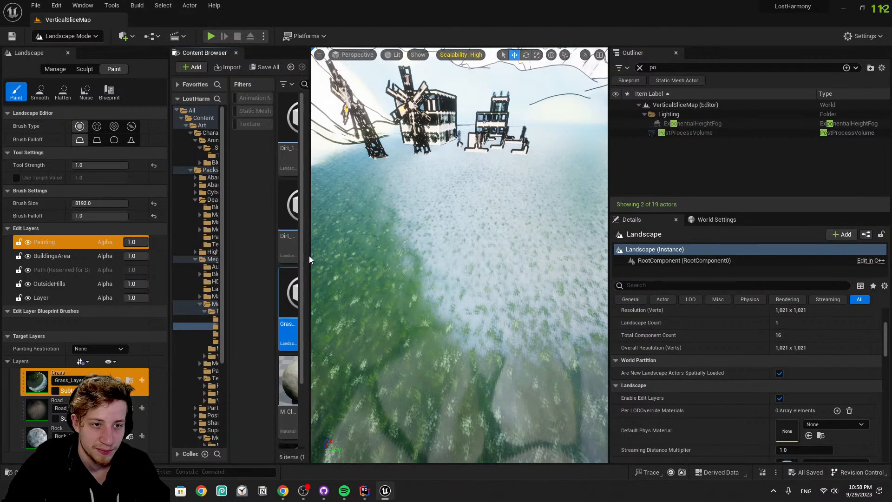
left_click_drag(309, 255, 348, 246)
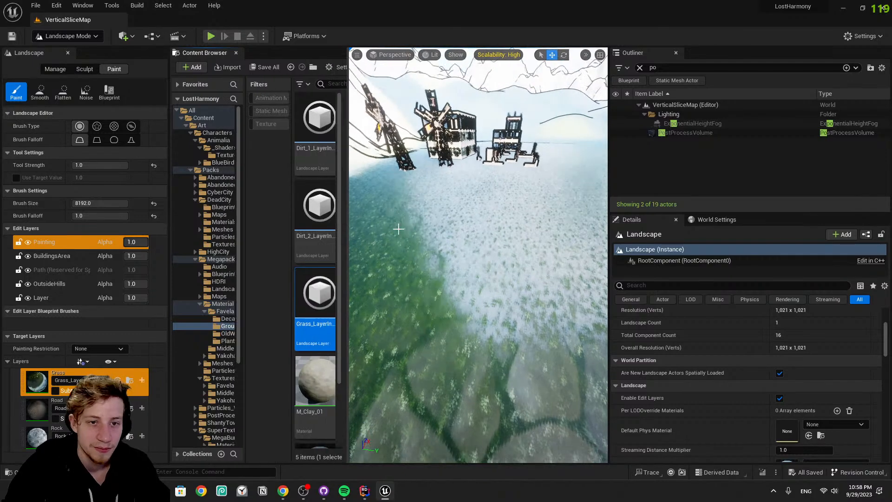
Return to Selection Mode with the Landscape selected and clear the "po" filter from the Outliner
left_click(68, 36)
left_click(54, 49)
left_click(413, 229)
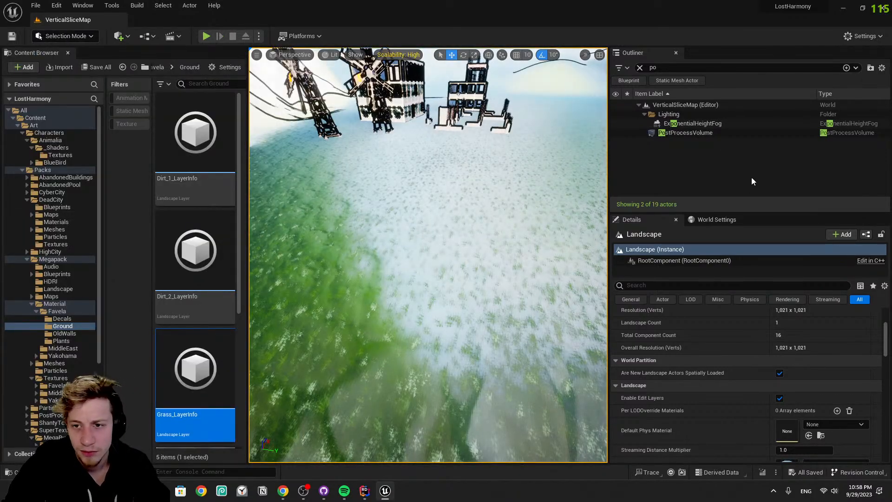
left_click(619, 67)
left_click(639, 67)
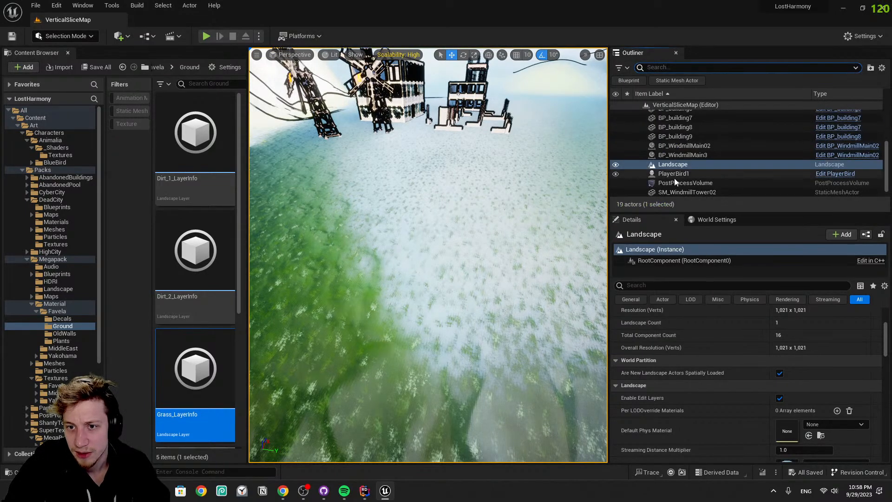
Locate the Landscape's material instance MI_VerticalSliceLandscape and open it side by side with the level viewport
scroll(766, 386, "down", 5)
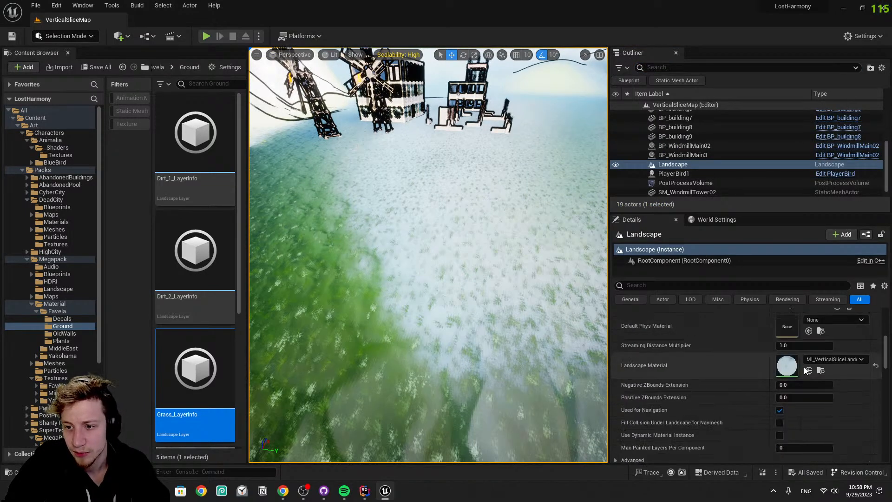
left_click(808, 370)
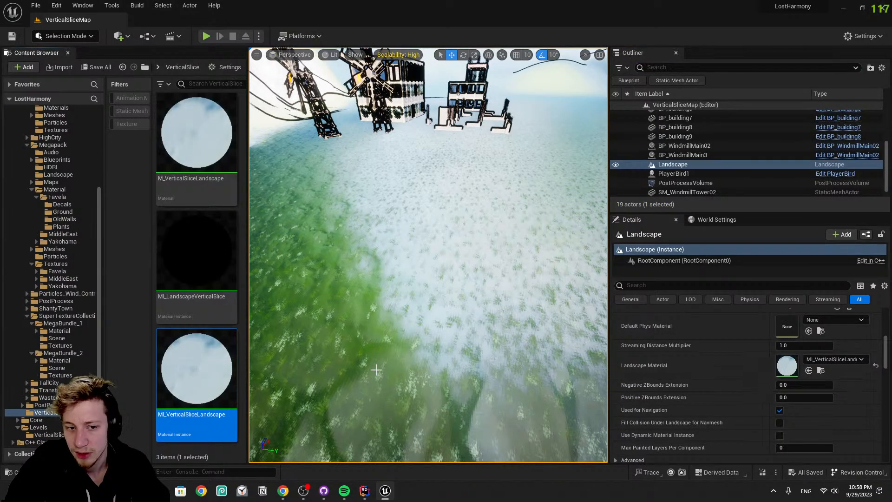
double_click(162, 360)
key("super+Right")
left_click(757, 333)
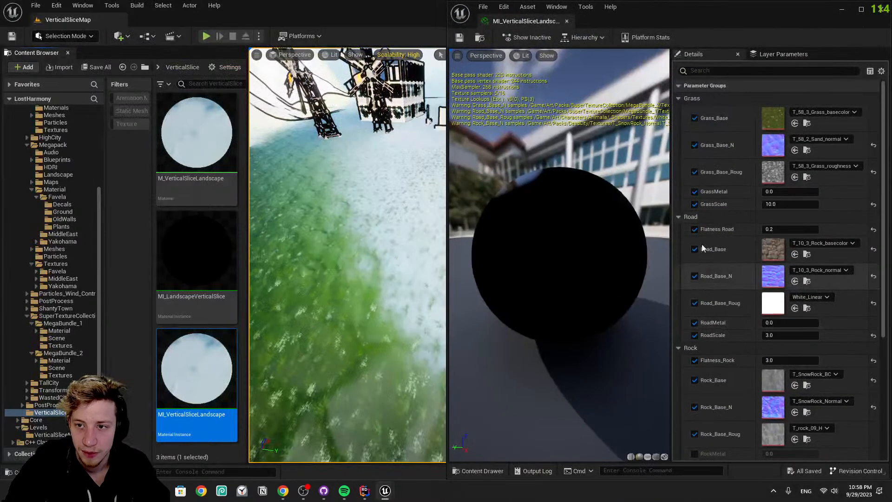
Assign the T_58_3_Grass_ambientocclusion texture to the Grass_Base_Roug parameter and inspect the grass in the level
left_click(807, 123)
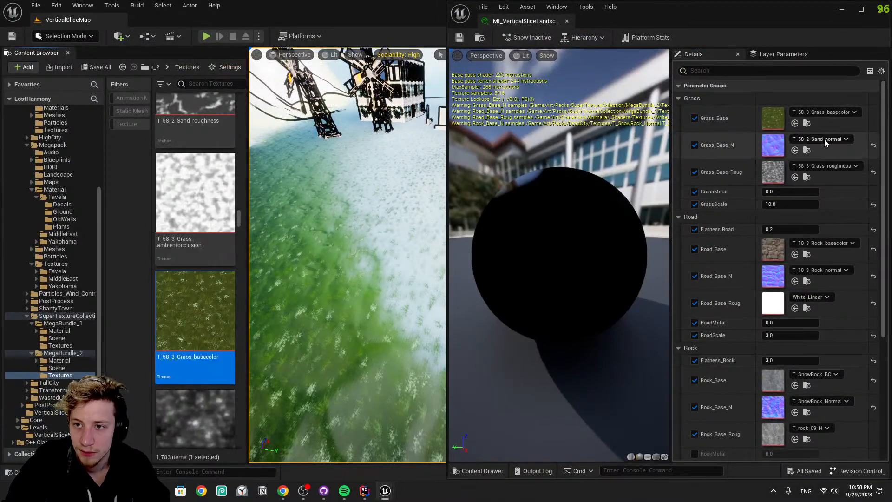
scroll(230, 225, "up", 1)
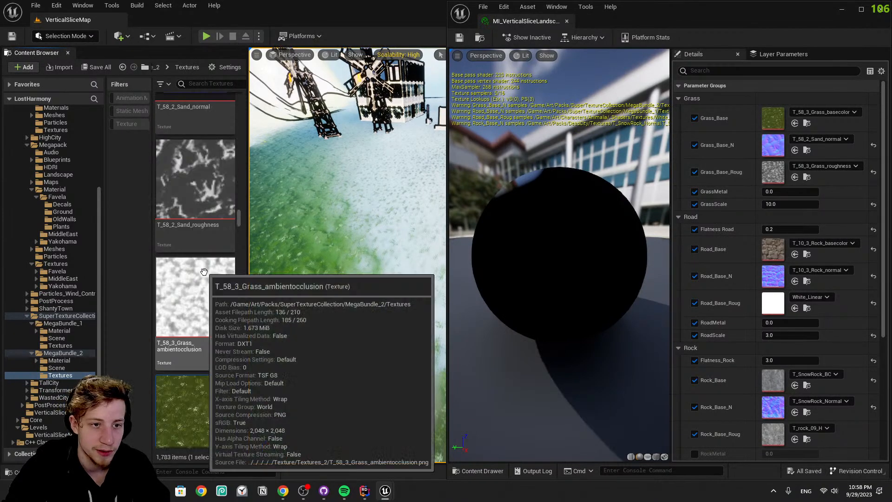
left_click_drag(188, 319, 854, 181)
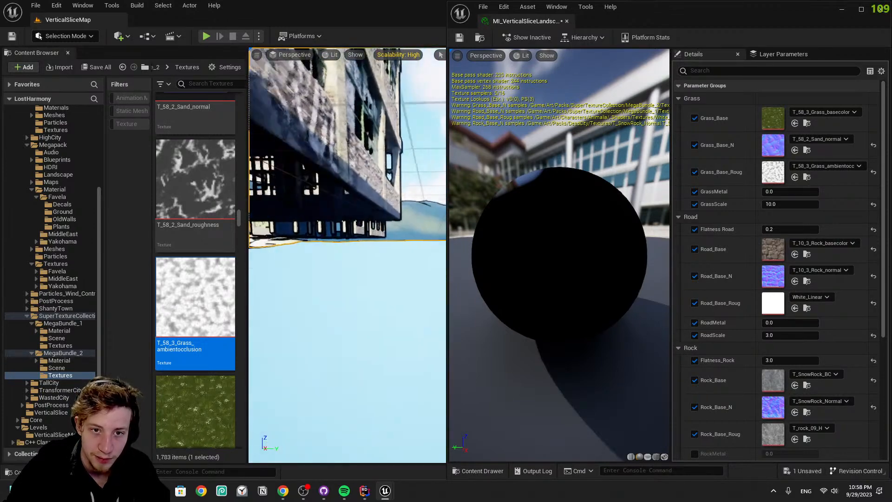
right_click_drag(378, 269, 439, 269)
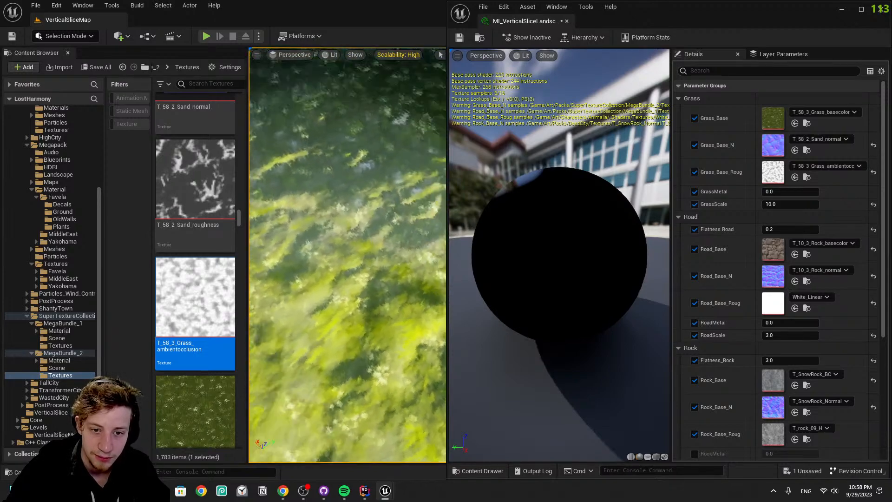
Move the material instance editor out of the way and toggle the PostProcessVolume's visibility to compare the grass with and without it
left_click_drag(757, 3, 757, 322)
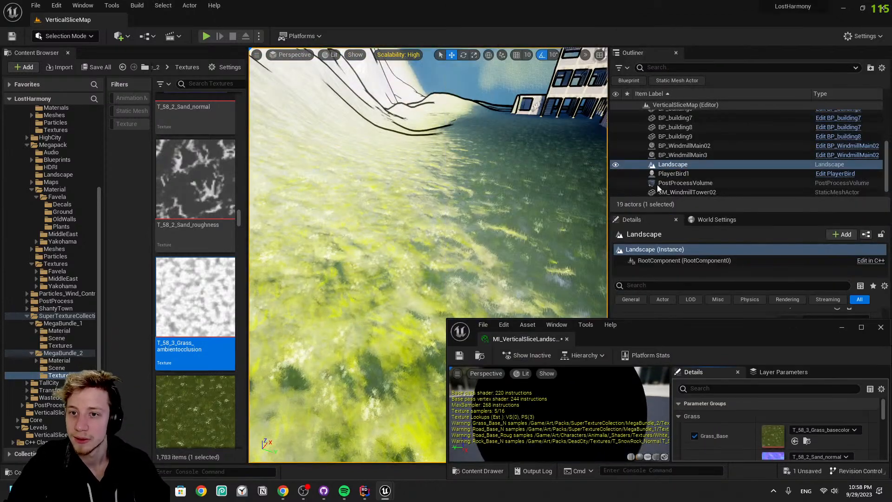
left_click(615, 183)
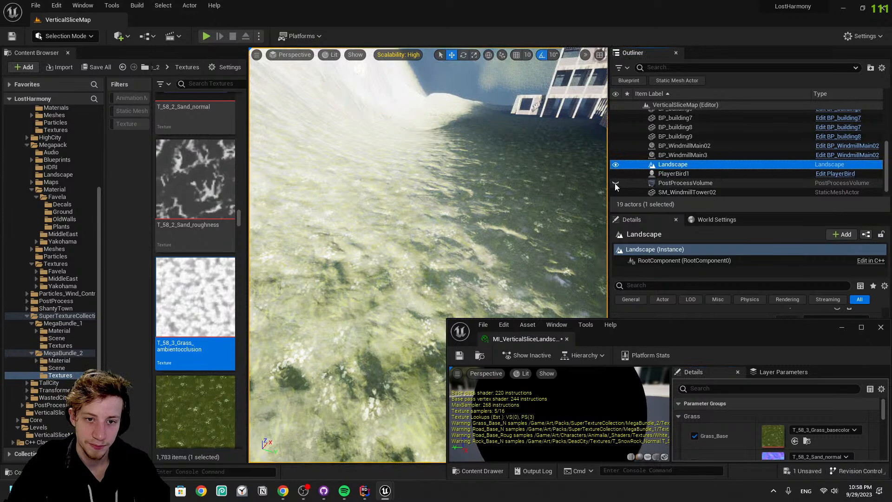
left_click(615, 183)
left_click(614, 183)
left_click(615, 183)
Filter the Outliner by "ligh" and select the SkyLight
right_click_drag(520, 195, 570, 142)
key("s")
key("w")
key("s")
left_click(650, 69)
type("lio")
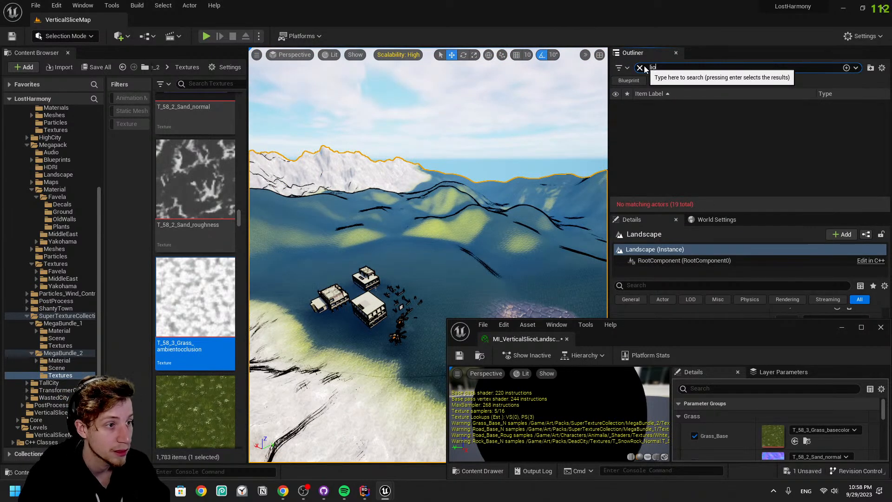
key("BackSpace")
key("BackSpace")
type("igh")
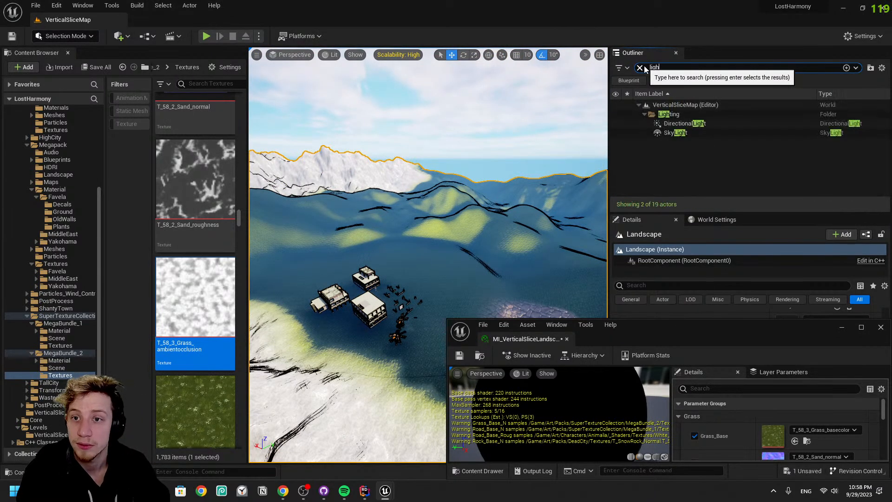
double_click(701, 133)
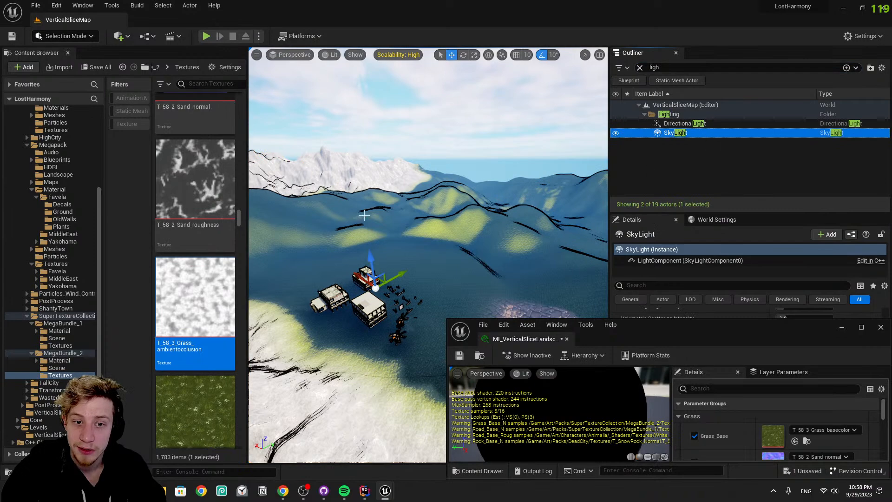
Rotate the SkyLight by about 60 degrees and check the grass on the slope
key("e")
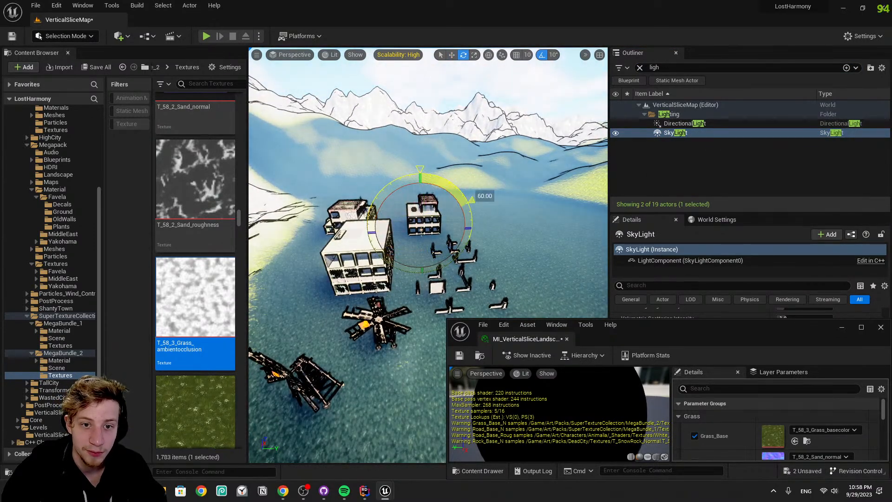
key("w")
right_click_drag(428, 241, 384, 265)
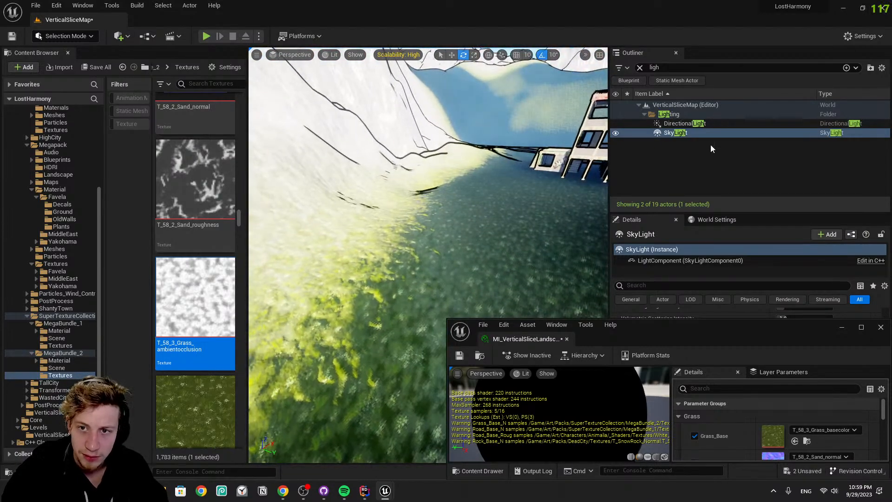
Locate MI_VerticalSliceLandscape in the Content Browser and rotate the SkyLight about its vertical axis near the buildings
left_click(479, 356)
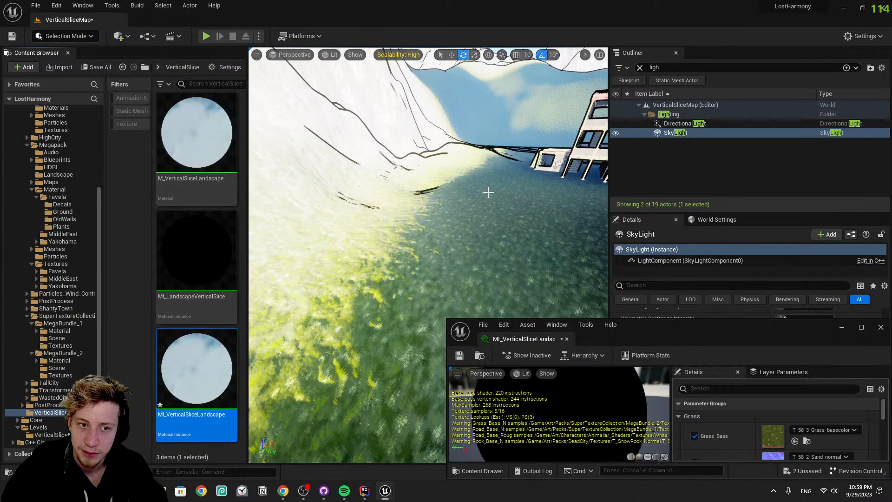
right_click_drag(359, 295, 451, 251)
key("w")
key("e")
right_click_drag(327, 131, 381, 172)
key("ctrl+s")
key("w")
right_click_drag(473, 191, 435, 209)
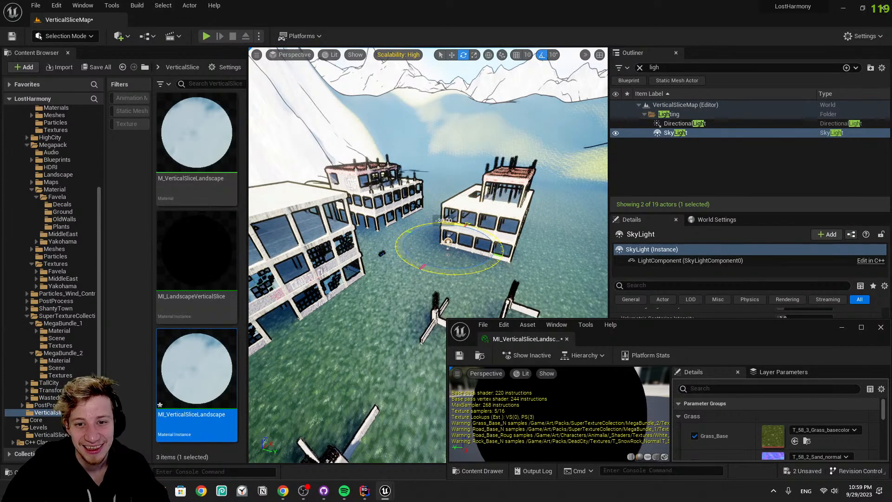
mouse_move(465, 209)
right_mouse_down()
mouse_move(520, 206)
mouse_move(464, 211)
right_mouse_up()
Select the DirectionalLight and rotate it so sunlight falls across the grass around the buildings
left_click(689, 134)
left_click(686, 124)
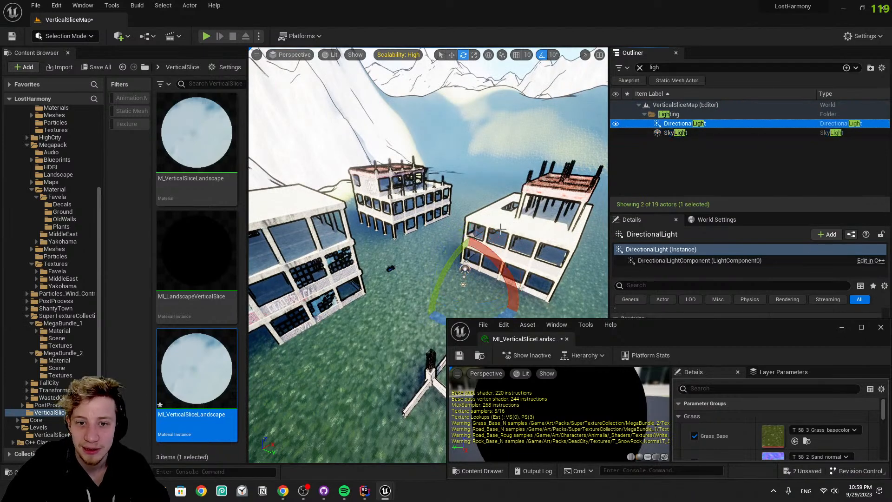
left_click_drag(451, 276, 447, 275)
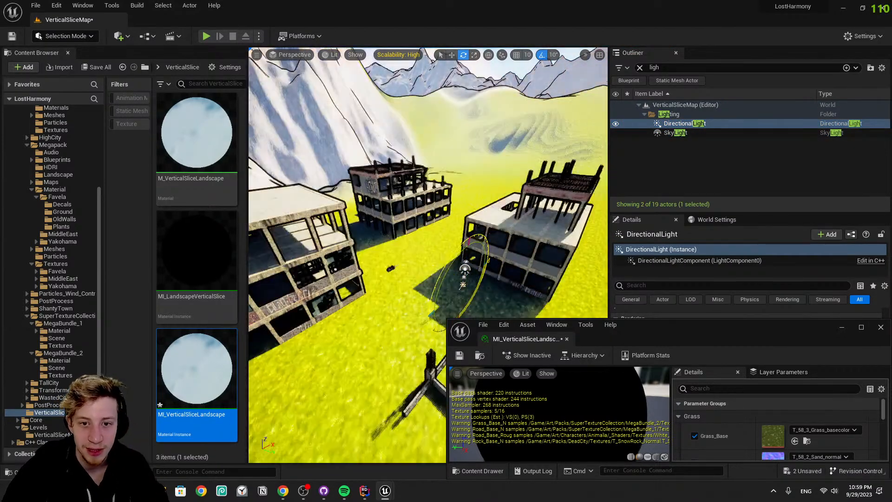
left_click_drag(476, 300, 439, 343)
right_click_drag(418, 278, 420, 300)
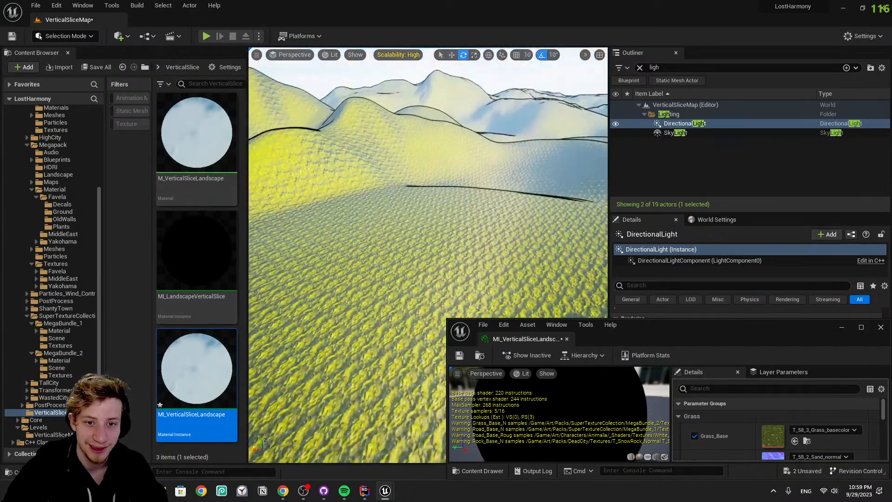
Tilt the DirectionalLight to brighten the valley and turn it 150 degrees about the vertical axis
right_click(483, 245)
right_click_drag(482, 245, 576, 205)
left_click(698, 122)
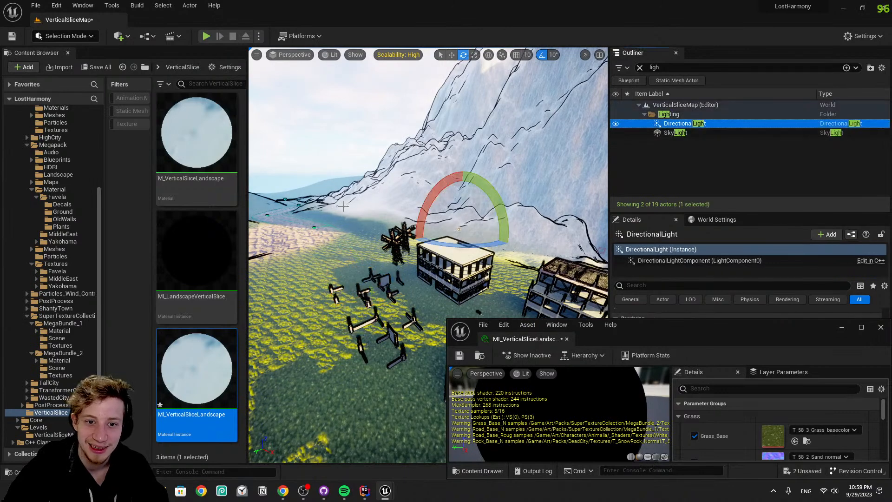
left_click_drag(453, 185, 444, 190)
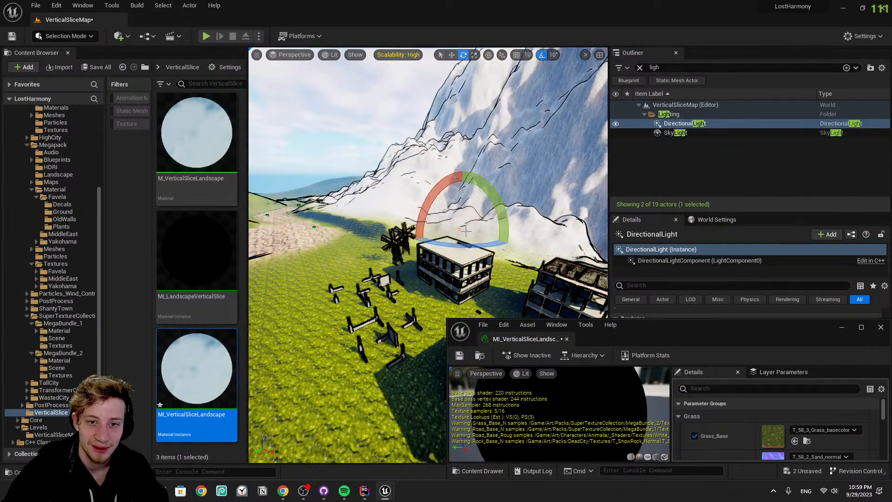
right_click_drag(446, 218, 464, 220)
left_click_drag(480, 239, 375, 226)
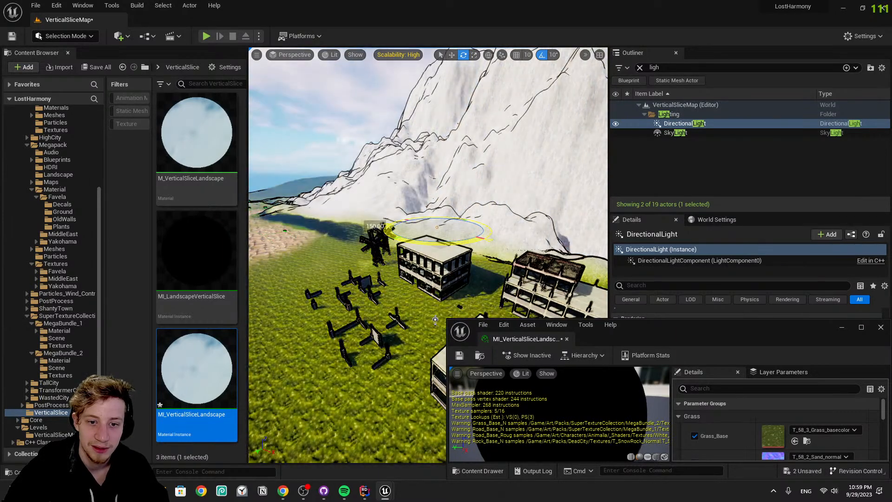
Adjust the DirectionalLight's pitch, including a rotation of -40 degrees, while viewing the buildings
left_click_drag(401, 195, 443, 160)
right_click_drag(437, 209, 532, 211)
right_click_drag(436, 186, 413, 185)
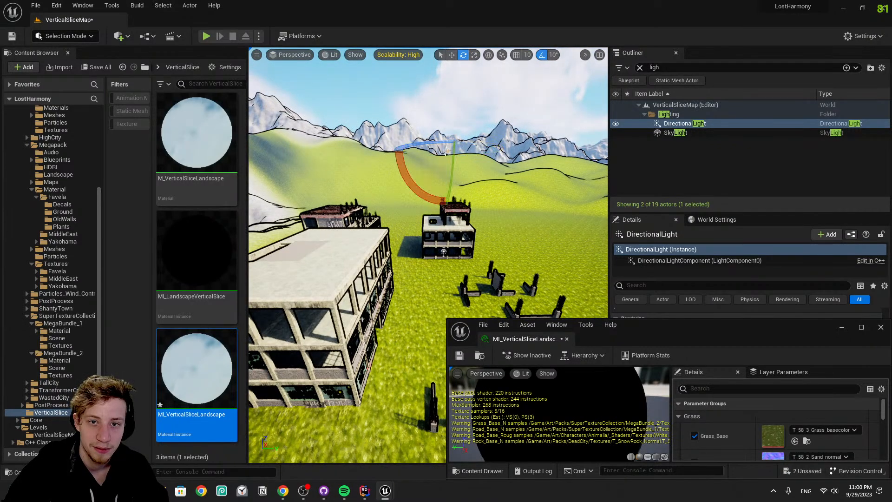
left_click_drag(446, 172, 445, 198)
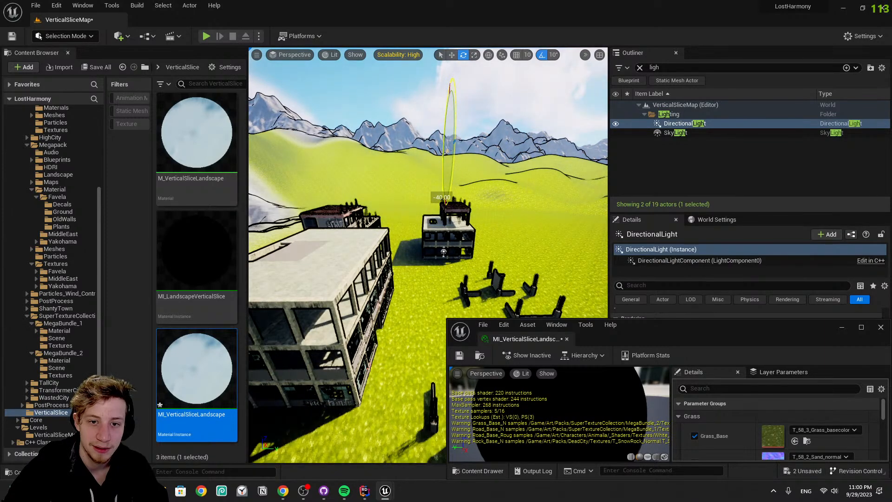
left_click_drag(450, 76, 472, 84)
View the valley from above and keep adjusting the DirectionalLight's tilt to compare sunlit and shaded ground
key("w")
right_click_drag(472, 102, 469, 162)
key("w")
key("w")
key("e")
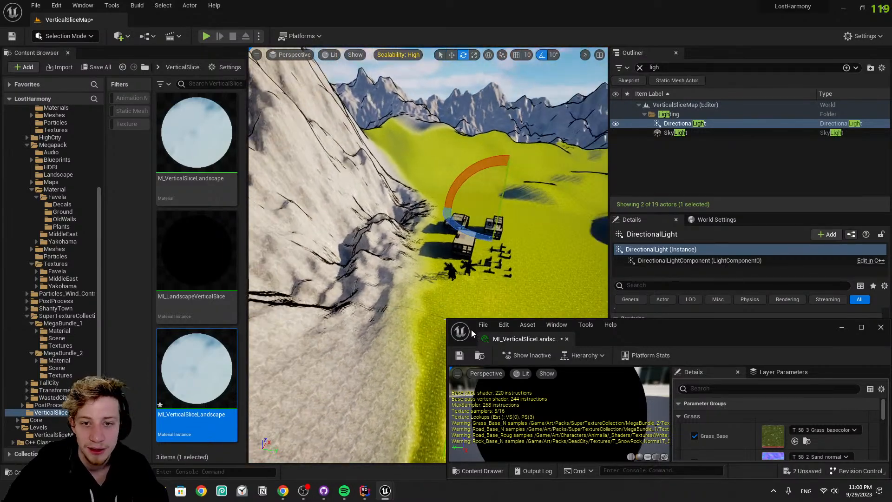
left_click_drag(497, 196, 560, 228)
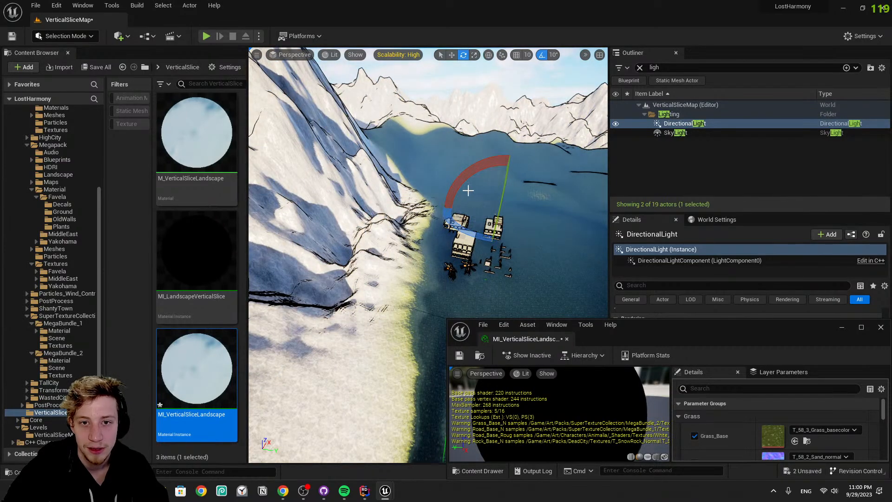
left_click_drag(486, 167, 547, 162)
left_click_drag(474, 158, 457, 172)
Turn the DirectionalLight 160 degrees about the vertical axis so the buildings cast long shadows over the grass
right_click_drag(474, 161, 463, 228)
key("w")
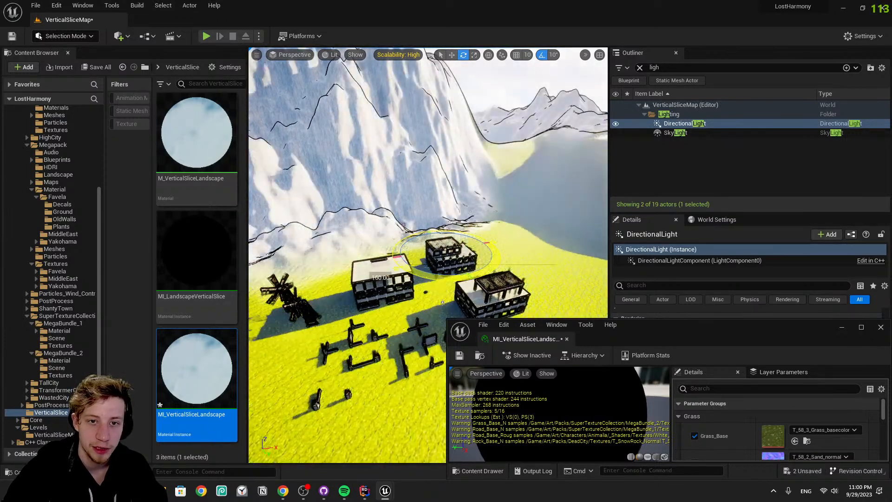
left_click_drag(400, 290, 380, 278)
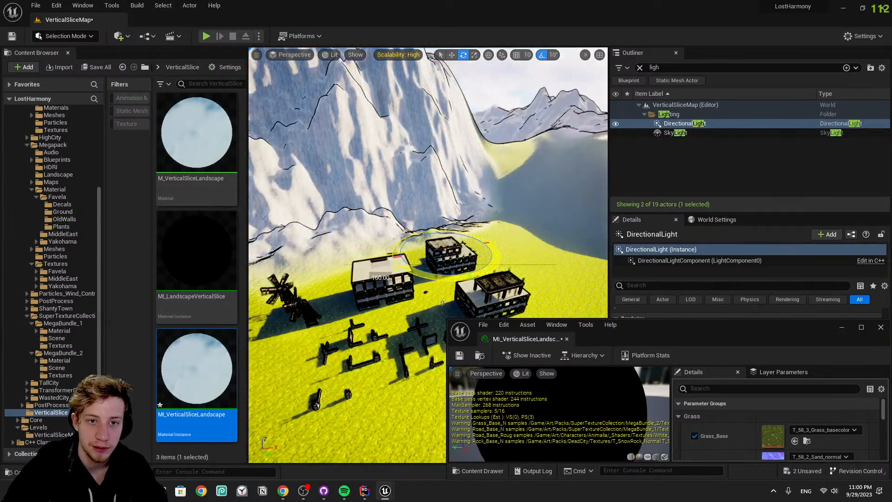
Inspect the relit buildings and grass from several viewpoints and save the level
right_click_drag(380, 278, 395, 254)
key("w")
key("w")
key("w")
key("e")
key("q")
key("e")
key("w")
key("ctrl+s")
key("s")
right_click_drag(351, 280, 374, 286)
key("w")
Place the material instance editor beside the level again and browse the texture folder around the Grass_Base texture
left_click_drag(696, 347, 891, 331)
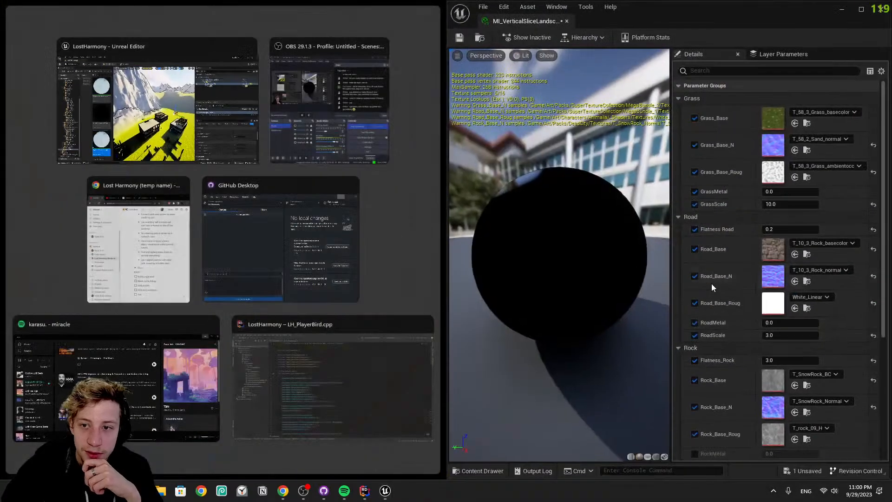
left_click(807, 123)
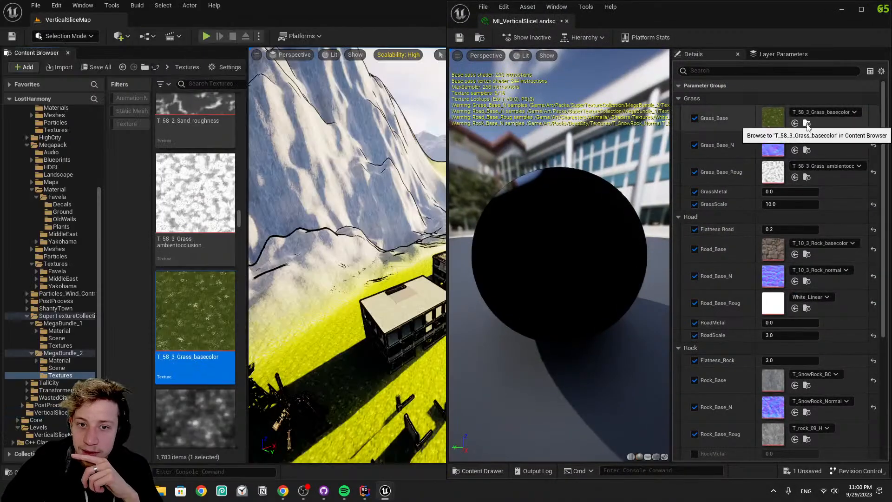
scroll(203, 234, "up", 8)
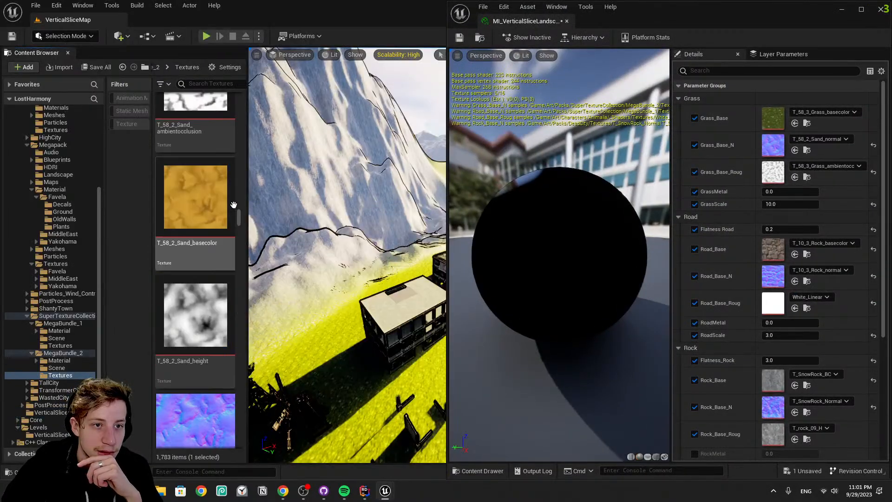
scroll(204, 234, "up", 5)
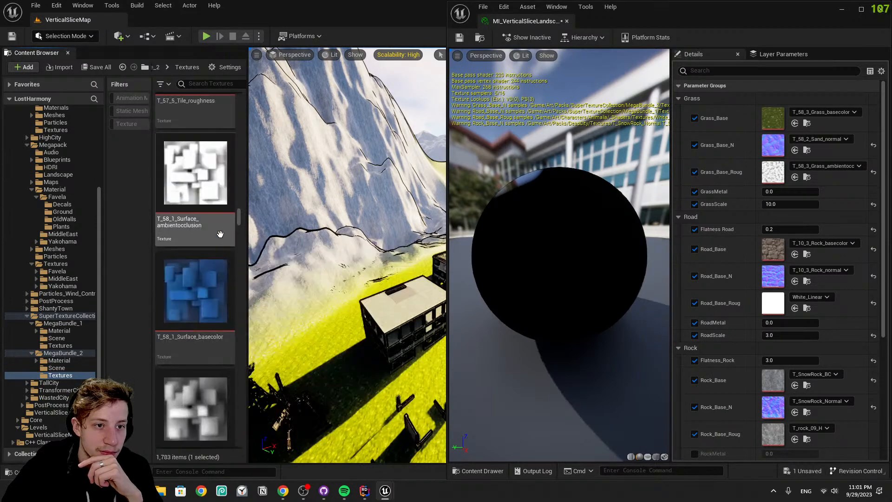
Search SuperTextureCollection's MegaBundle_1 folder for "grass", restrict the results to textures, and browse them
left_click(212, 84)
type("gras")
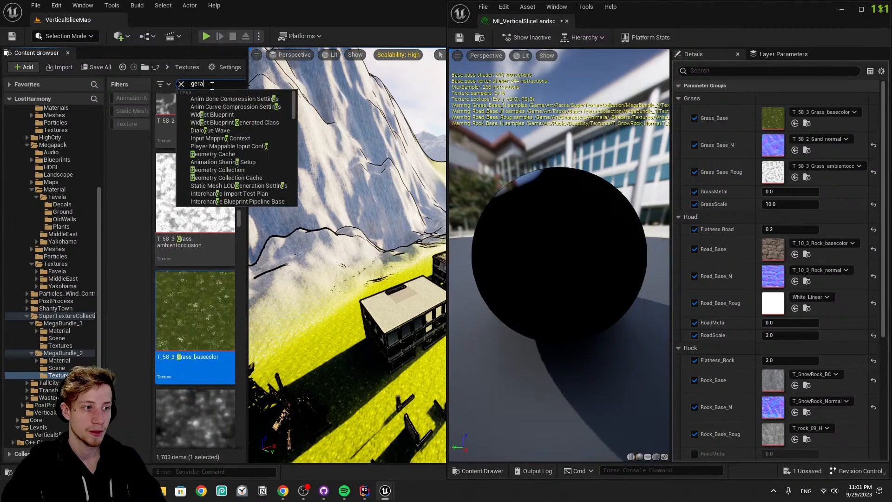
type("s")
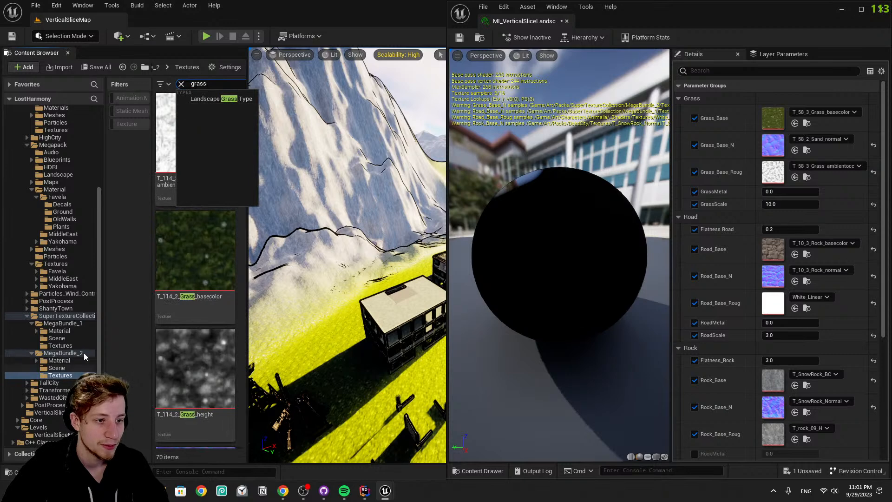
left_click(68, 315)
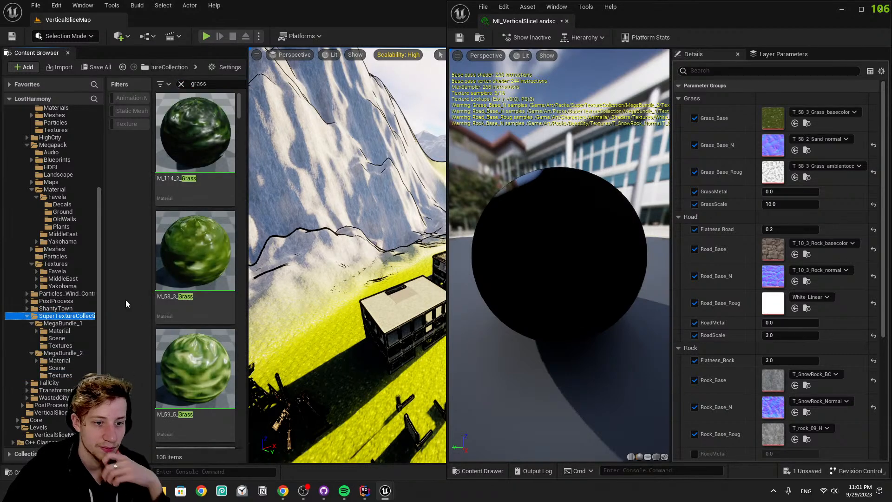
left_click(59, 323)
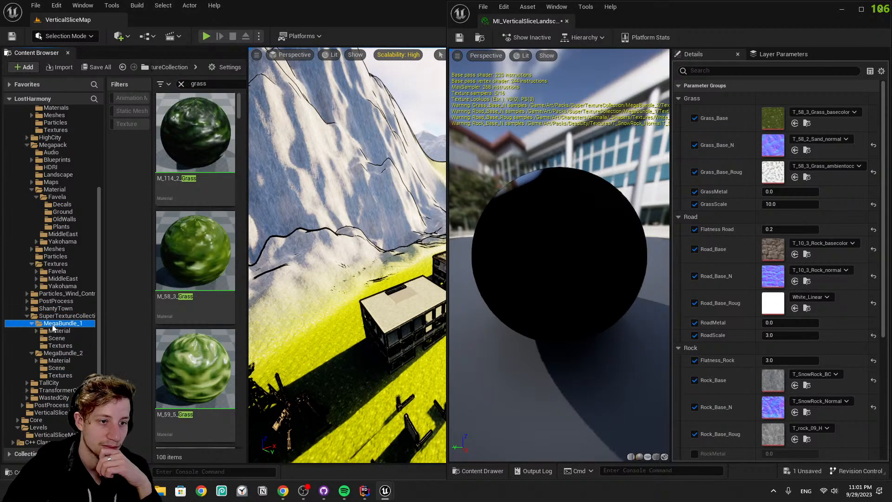
left_click(127, 123)
scroll(196, 279, "down", 5)
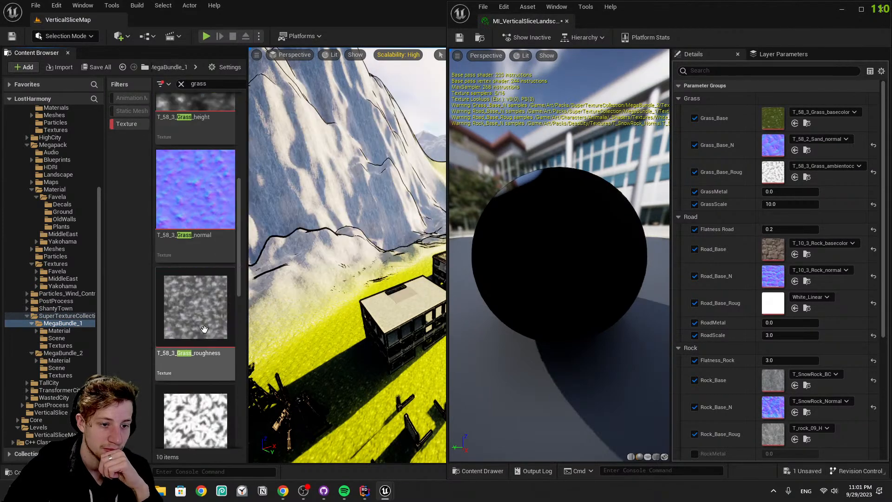
scroll(196, 333, "down", 4)
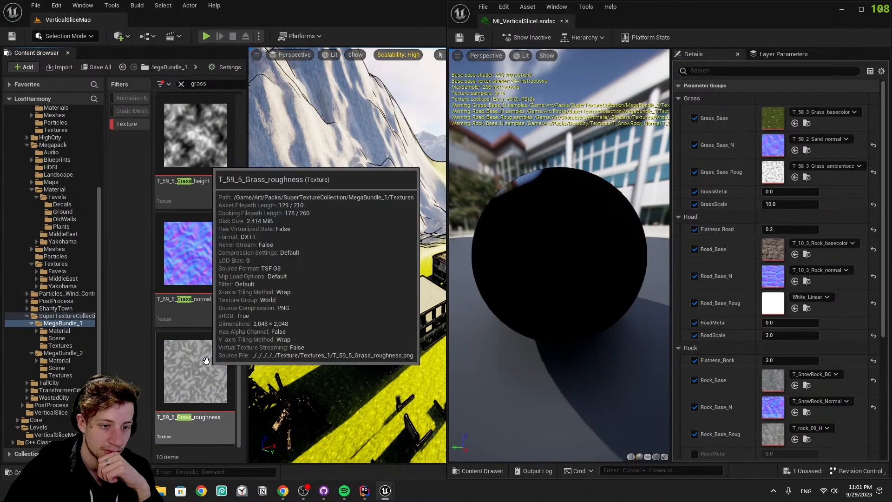
Search MegaBundle_1's textures for "ground", assign T_56_3_Terrain_Ground_basecolor to Grass_Base, and check the ground up close in the level
scroll(207, 373, "up", 5)
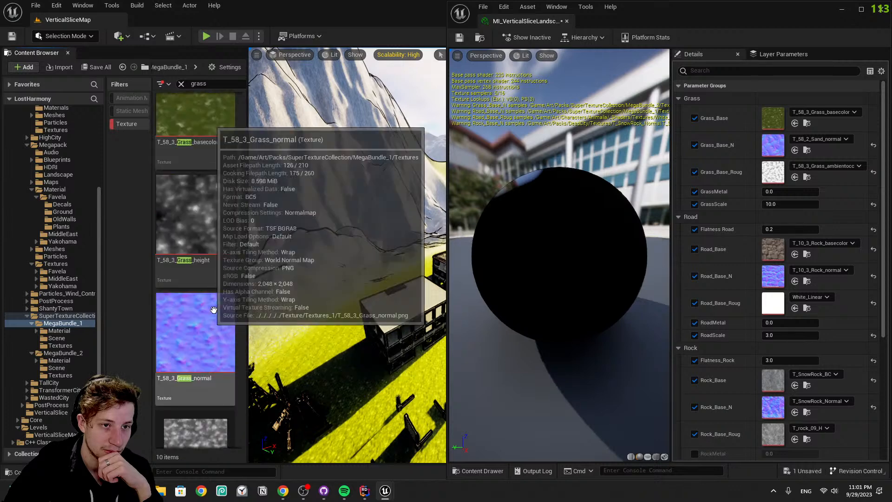
scroll(176, 223, "up", 1)
left_click(181, 84)
type("ground")
scroll(213, 325, "down", 10)
scroll(206, 399, "down", 5)
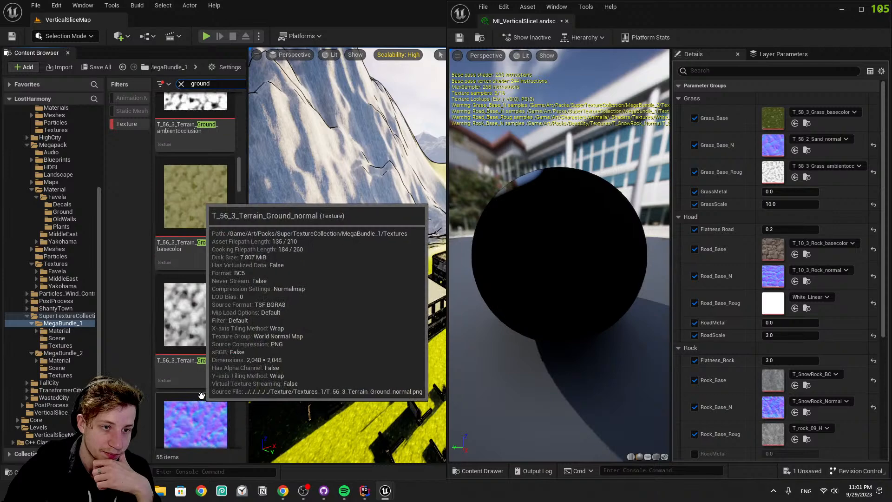
left_click_drag(195, 200, 772, 118)
right_click_drag(356, 179, 409, 218)
key("w")
scroll(176, 194, "down", 3)
scroll(194, 304, "up", 5)
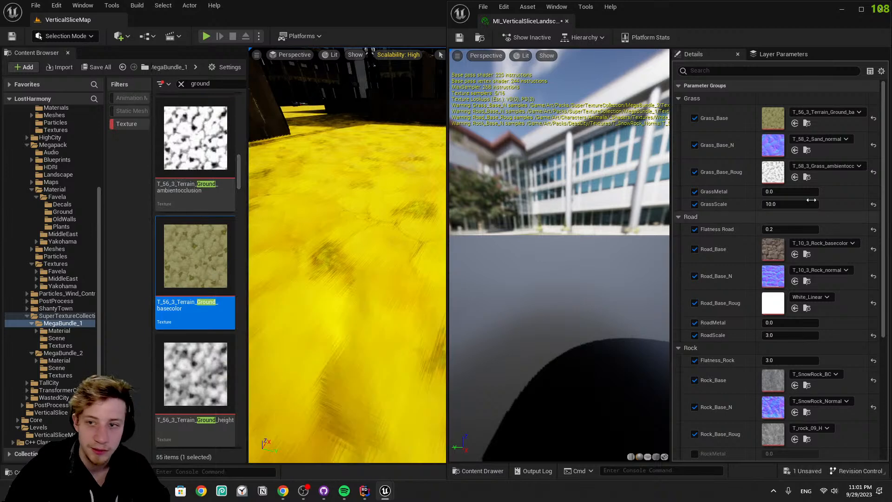
right_click_drag(329, 282, 334, 239)
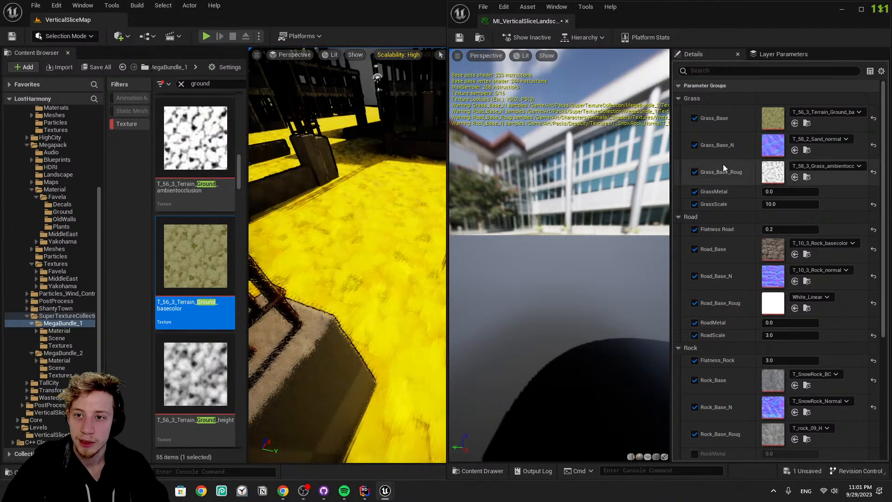
Assign the T_56_3_Terrain_Ground normal texture to the Grass_Base_N parameter
scroll(220, 274, "up", 2)
scroll(218, 272, "down", 2)
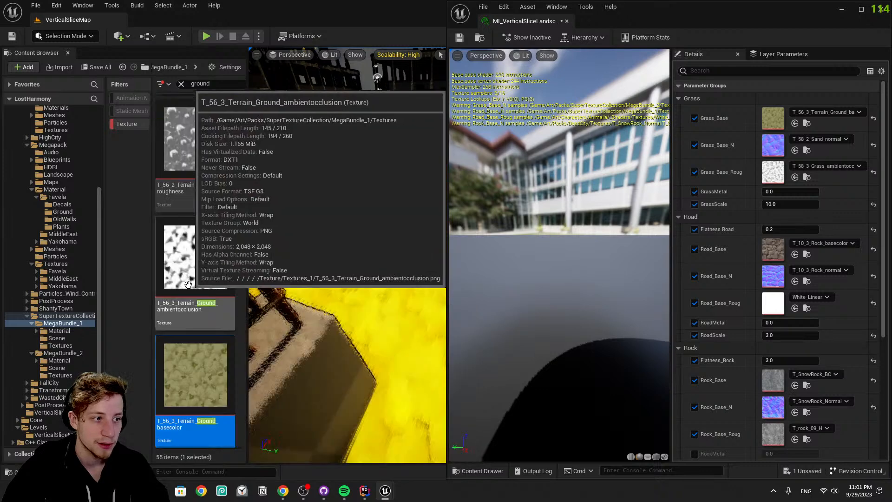
scroll(201, 313, "down", 4)
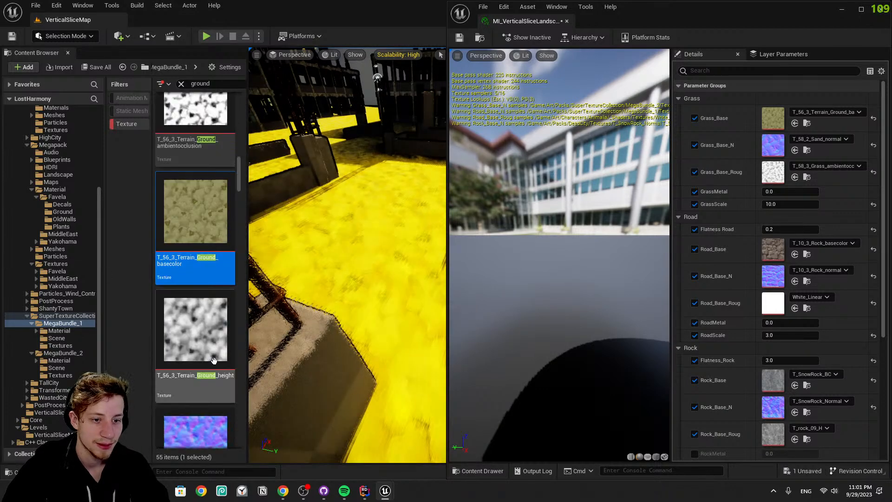
left_click_drag(214, 381, 773, 145)
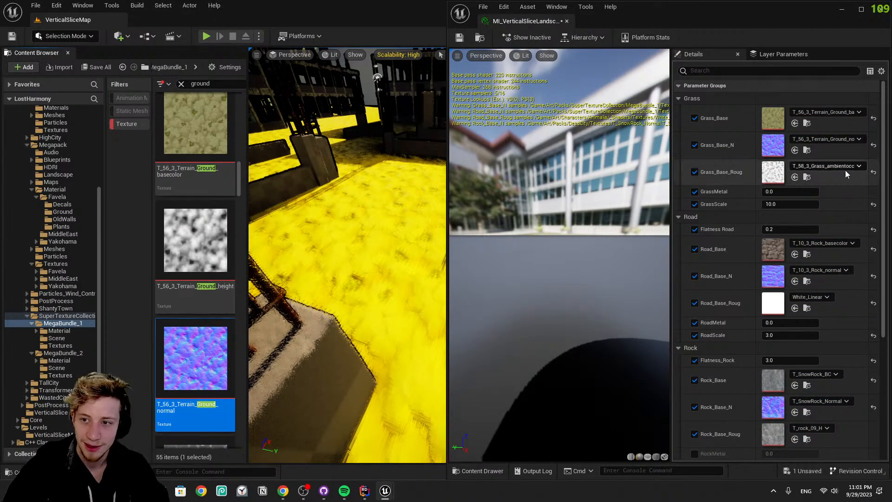
Assign the T_56_2_Terrain_Ground roughness texture to Grass_Base_Roug and save the changes
scroll(206, 273, "up", 3)
scroll(206, 273, "up", 6)
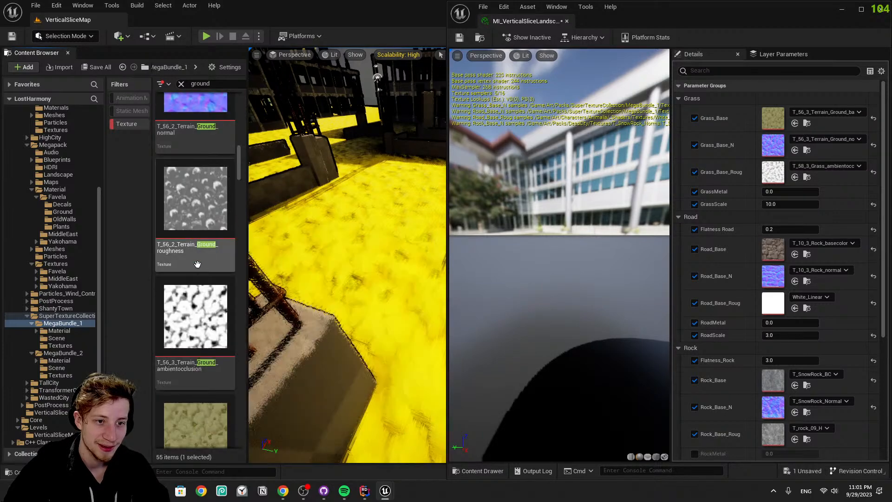
scroll(203, 268, "down", 3)
scroll(203, 268, "up", 2)
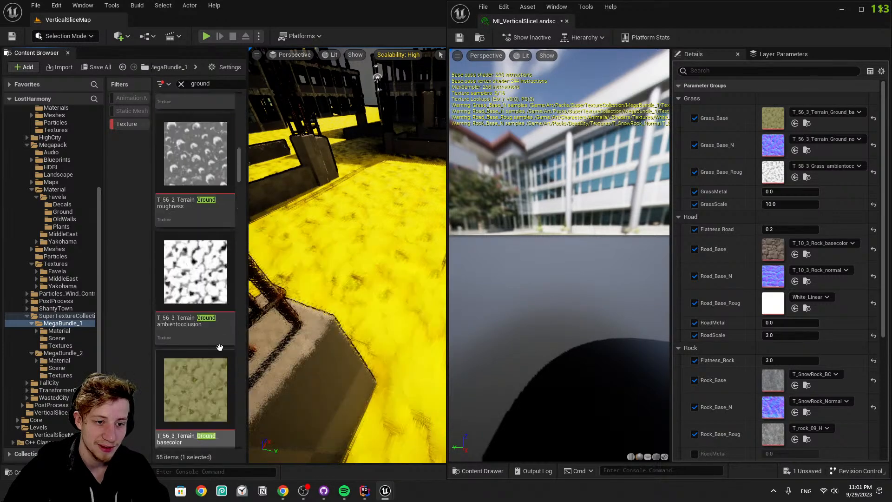
left_click_drag(190, 200, 795, 179)
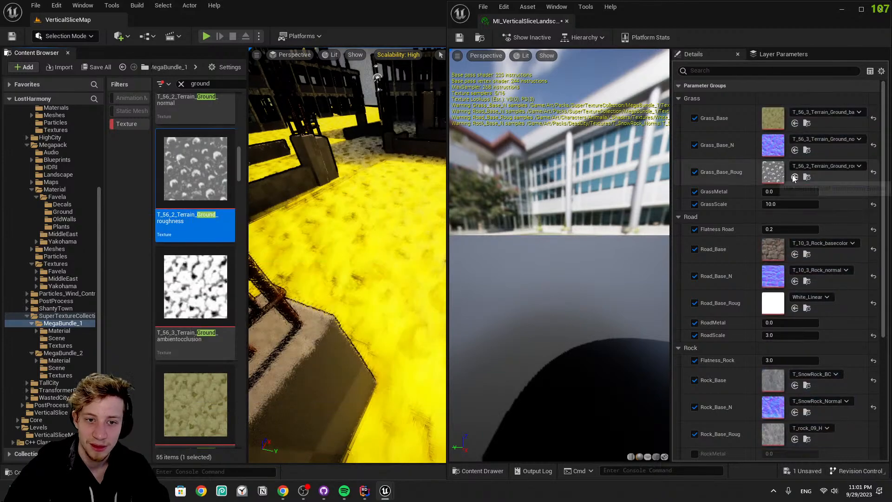
right_click_drag(412, 231, 423, 209)
key("ctrl+s")
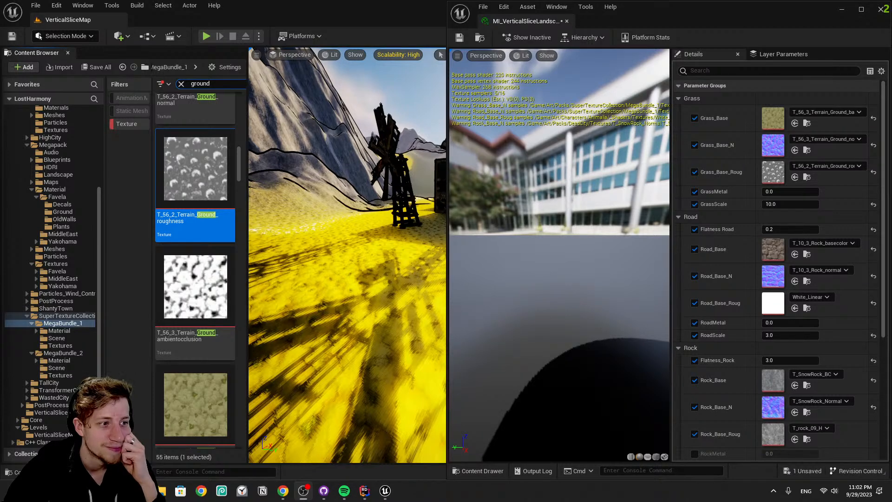
Look over the material preview and move the material instance editor window aside to uncover the level viewport
left_click_drag(542, 285, 525, 277)
scroll(541, 283, "down", 5)
scroll(541, 282, "up", 3)
scroll(541, 282, "down", 3)
scroll(541, 282, "up", 5)
scroll(541, 282, "down", 1)
left_click_drag(669, 8, 702, 325)
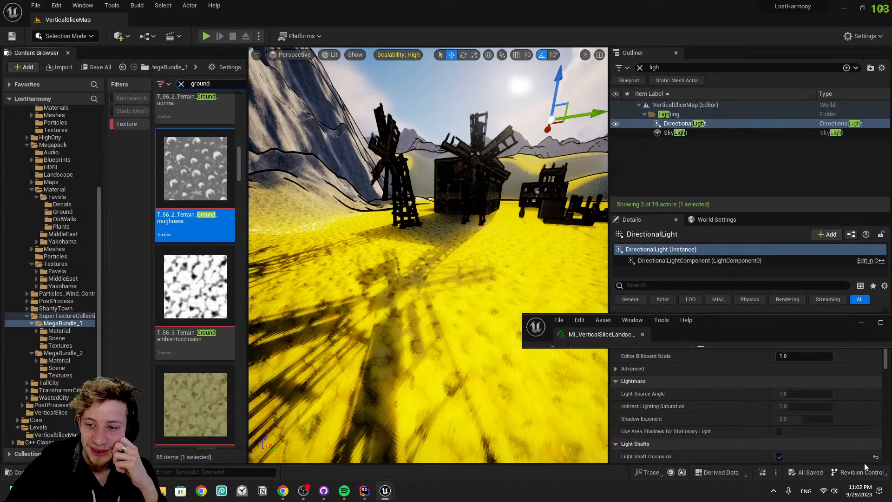
Browse more of the ground textures and examine the landscape and buildings in the level from several viewpoints
scroll(198, 293, "down", 5)
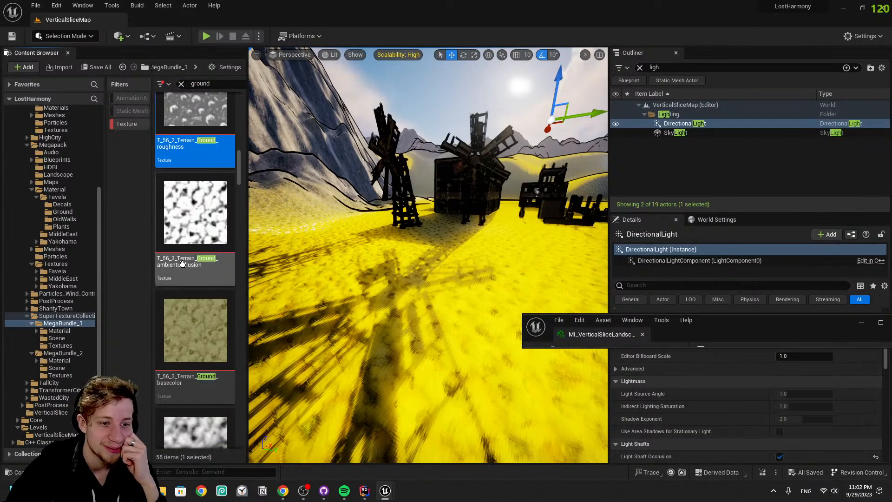
scroll(198, 293, "down", 5)
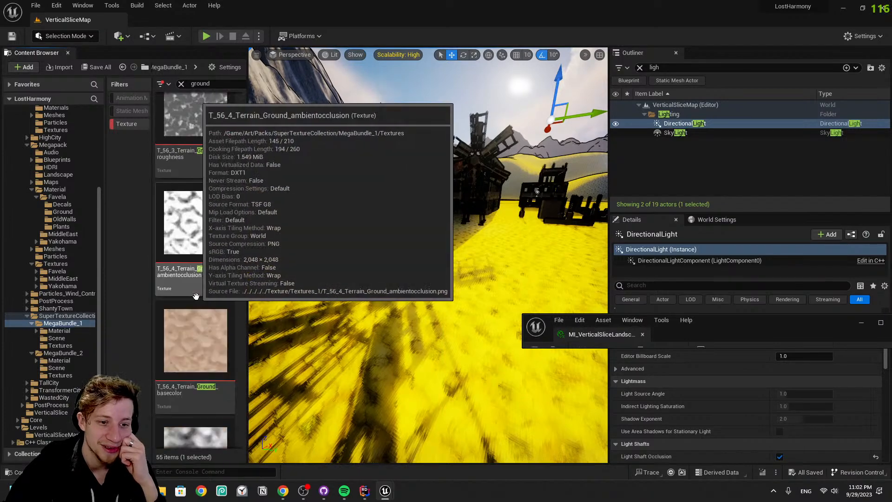
scroll(392, 309, "up", 3)
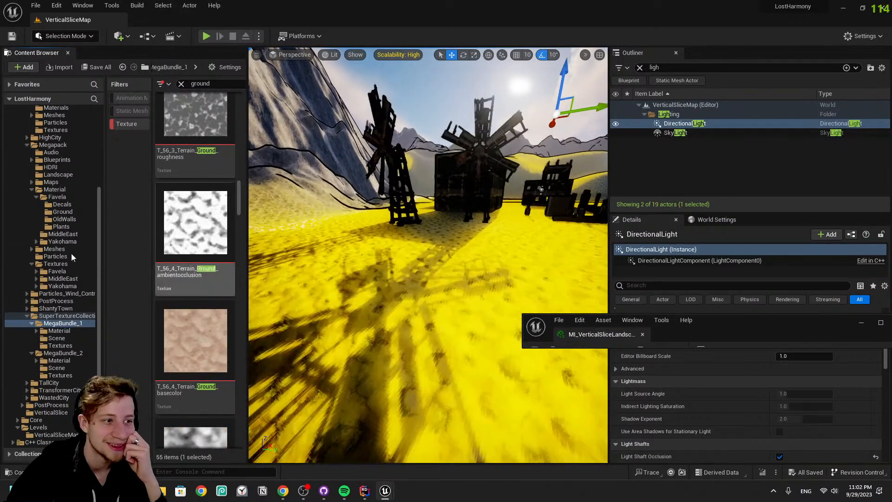
right_click_drag(311, 294, 581, 172)
left_click(311, 293)
key("w")
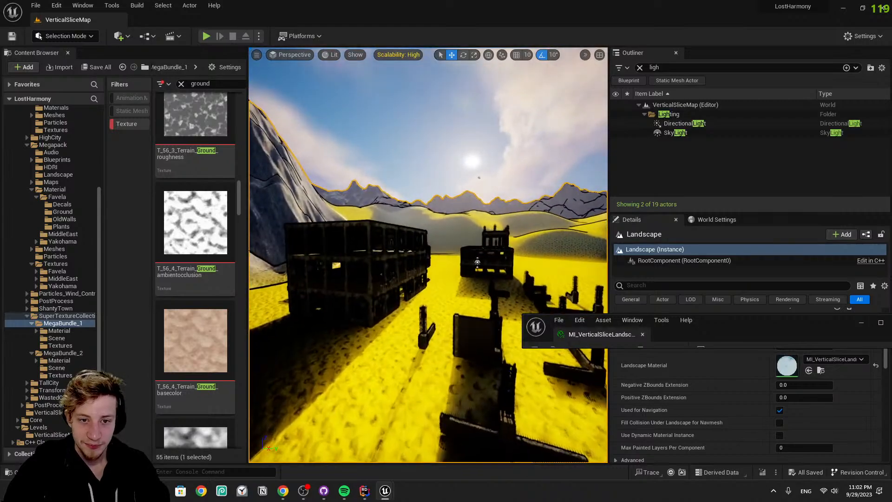
left_click(372, 265)
right_click_drag(371, 265, 400, 311)
key("w")
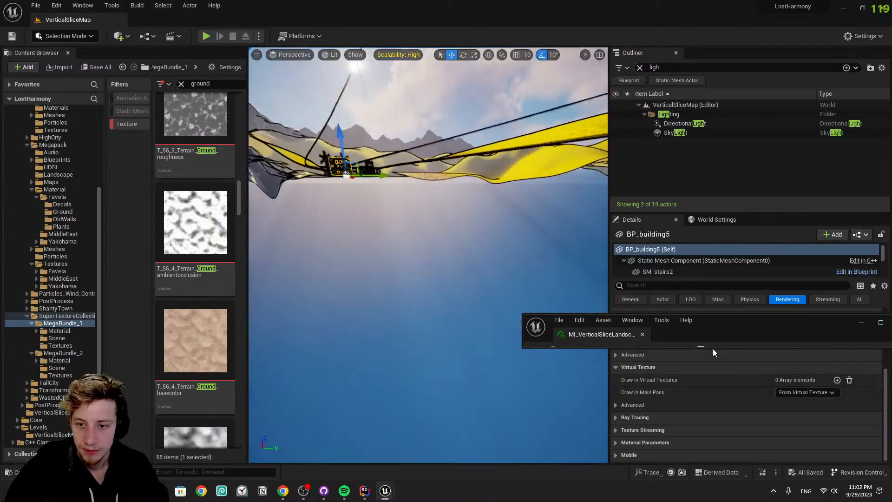
Put the material instance editor away, switch the level editor to Foliage mode and look through the existing foliage types
left_click_drag(817, 319, 580, 312)
left_click(663, 316)
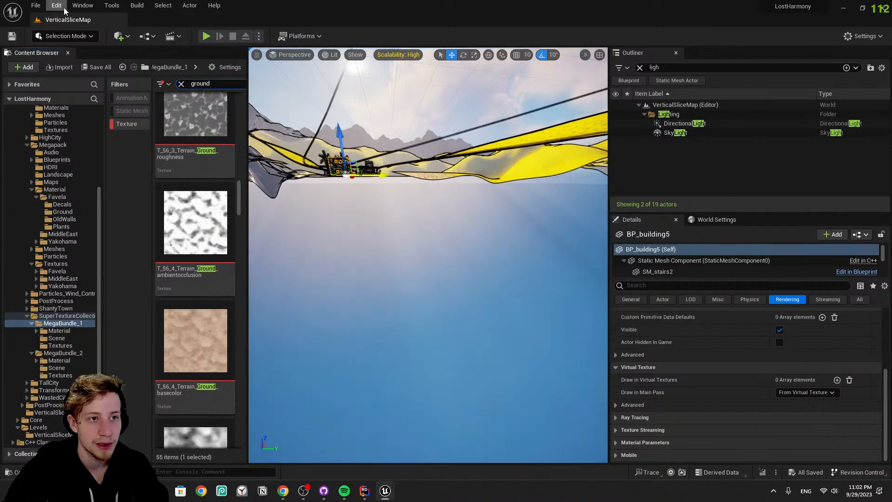
left_click(74, 37)
left_click(65, 71)
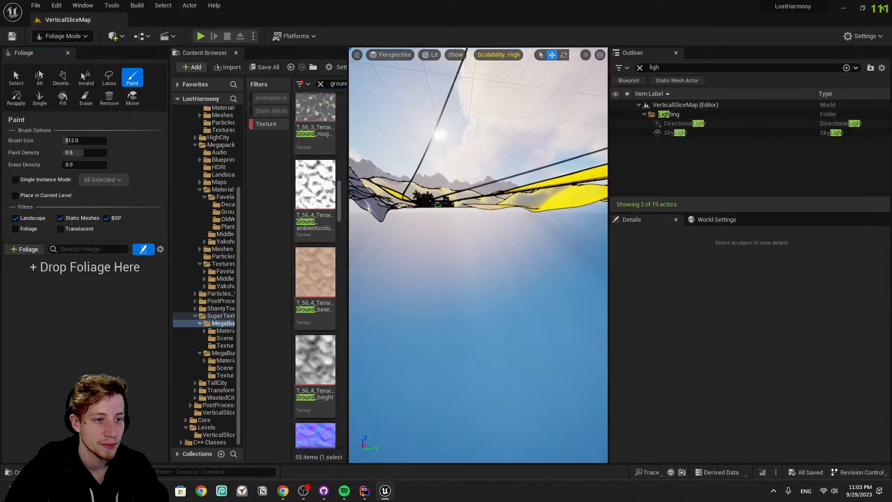
left_click(23, 250)
scroll(82, 366, "down", 3)
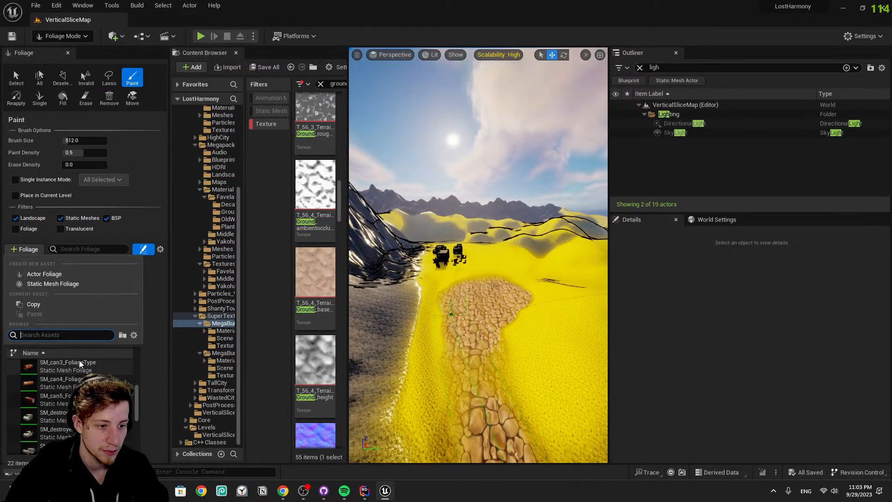
scroll(79, 364, "down", 3)
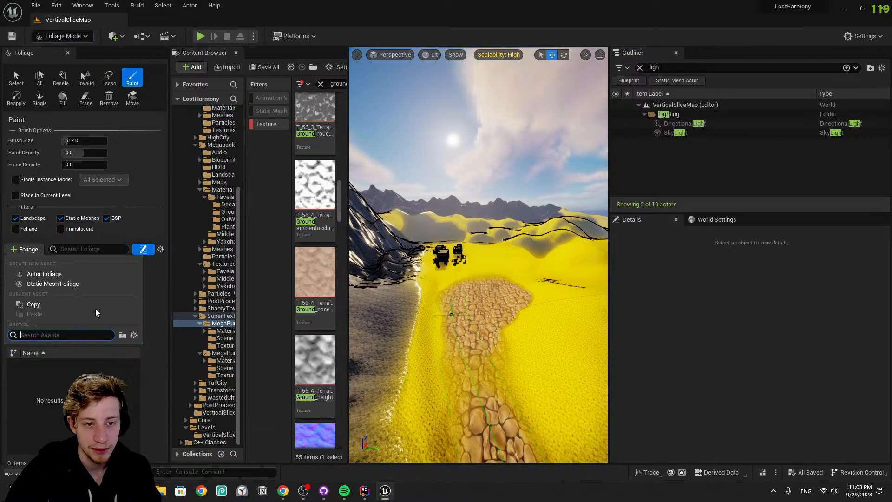
Search the whole Art folder for "grass", replacing the texture filter with the static mesh filter and widening the Content Browser
scroll(207, 139, "up", 5)
left_click(202, 125)
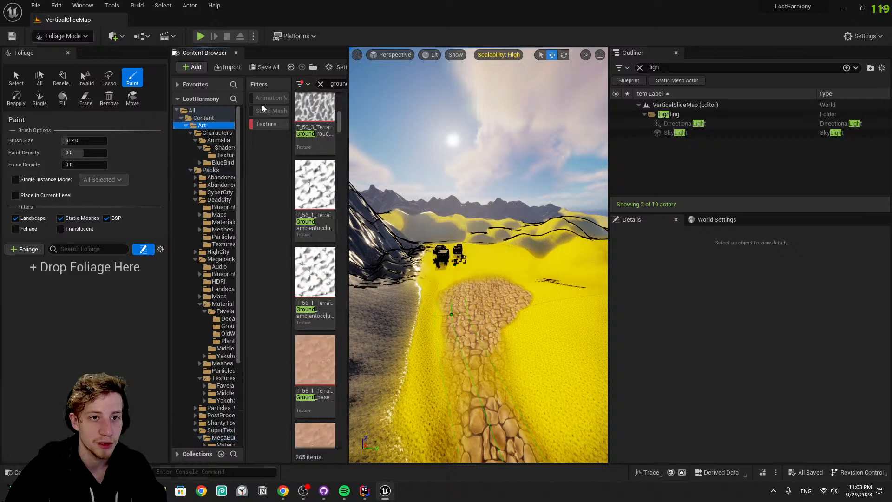
left_click(272, 125)
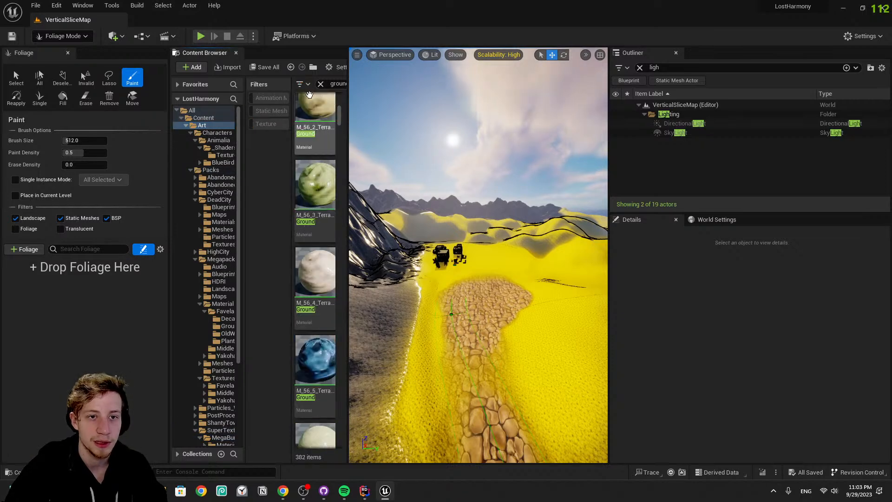
left_click(321, 84)
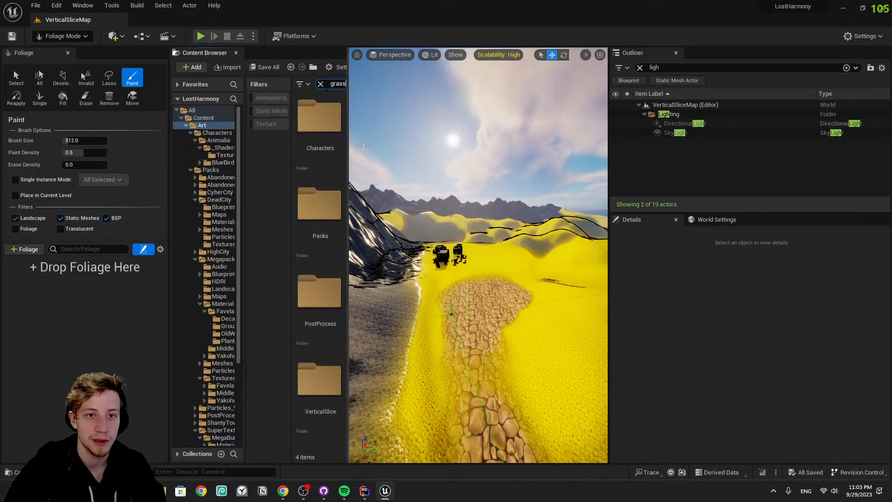
left_click_drag(346, 257, 433, 257)
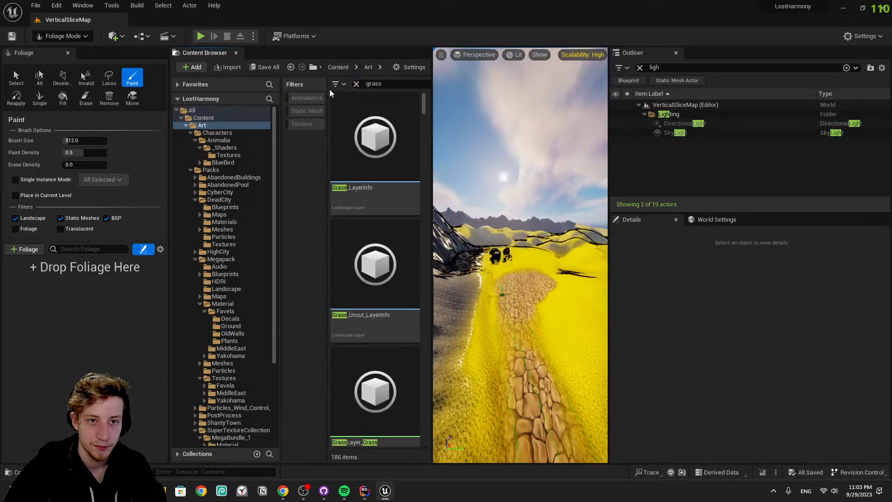
left_click(306, 110)
Browse the grass static meshes for candidates to use as foliage and select SM_Grass_01
scroll(385, 233, "down", 4)
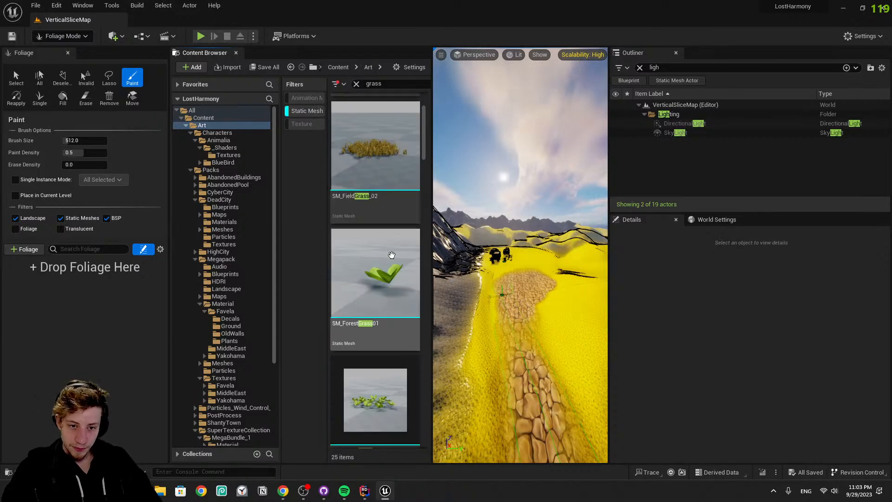
scroll(391, 267, "down", 5)
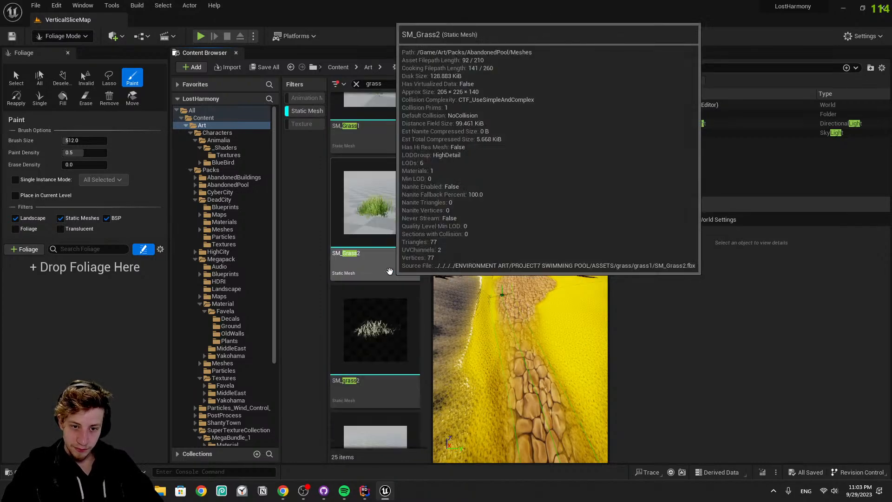
scroll(389, 272, "down", 2)
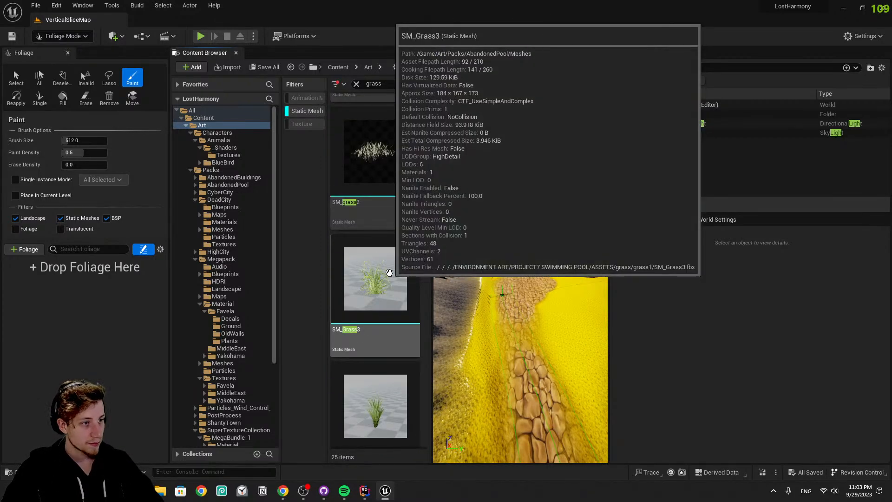
scroll(389, 272, "down", 8)
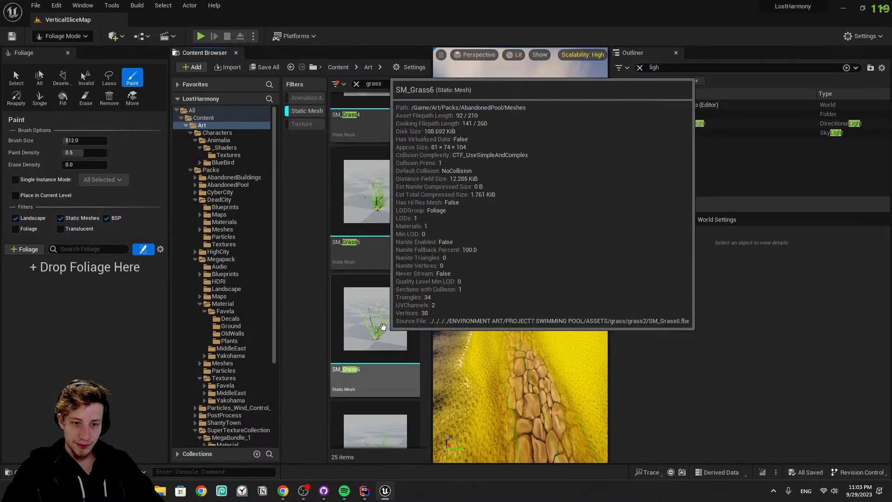
scroll(385, 325, "down", 15)
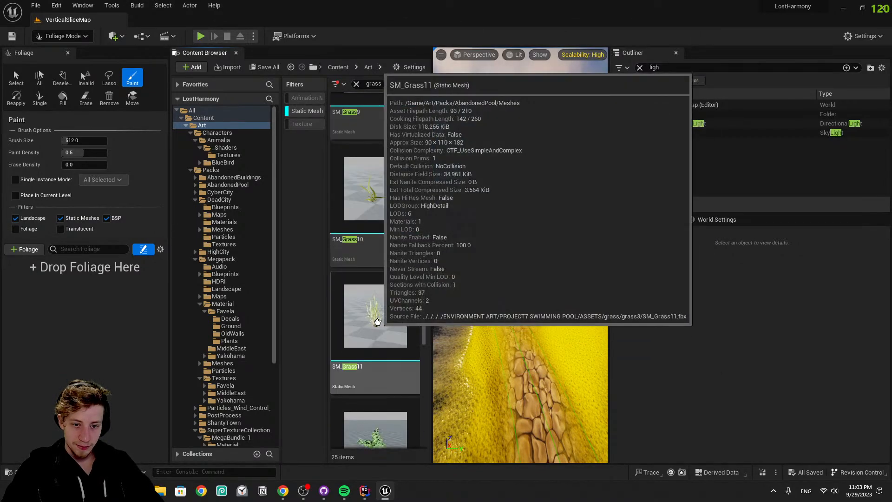
scroll(381, 330, "down", 8)
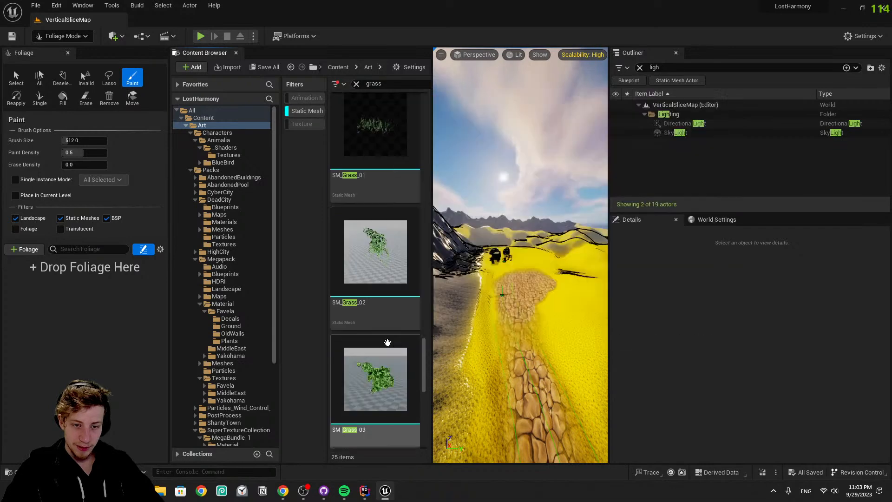
scroll(388, 342, "down", 7)
scroll(387, 341, "up", 4)
scroll(386, 243, "up", 2)
left_click_drag(385, 242, 383, 249)
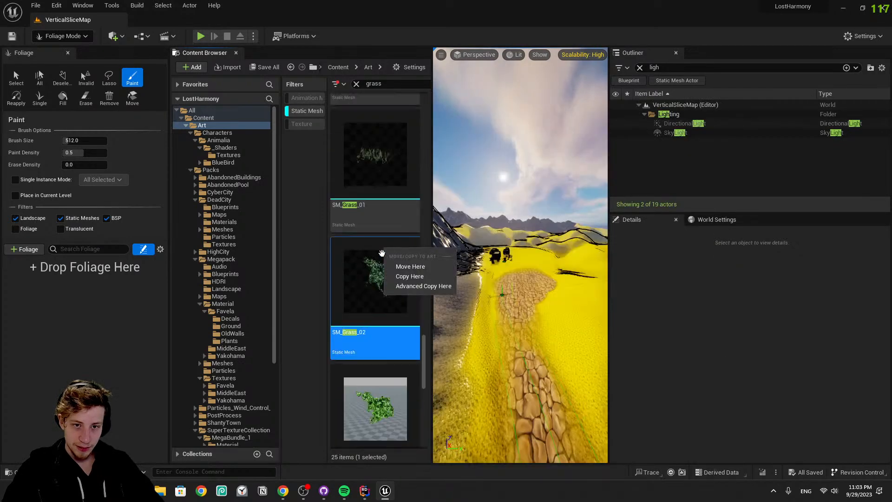
scroll(381, 252, "up", 5)
left_click(373, 244)
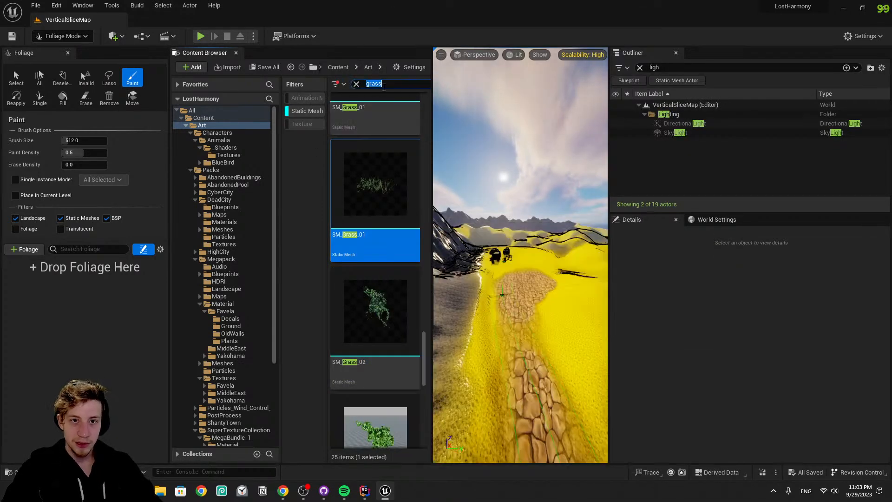
Search the Art folder's static meshes for "tree" and look through the first results
type("tree")
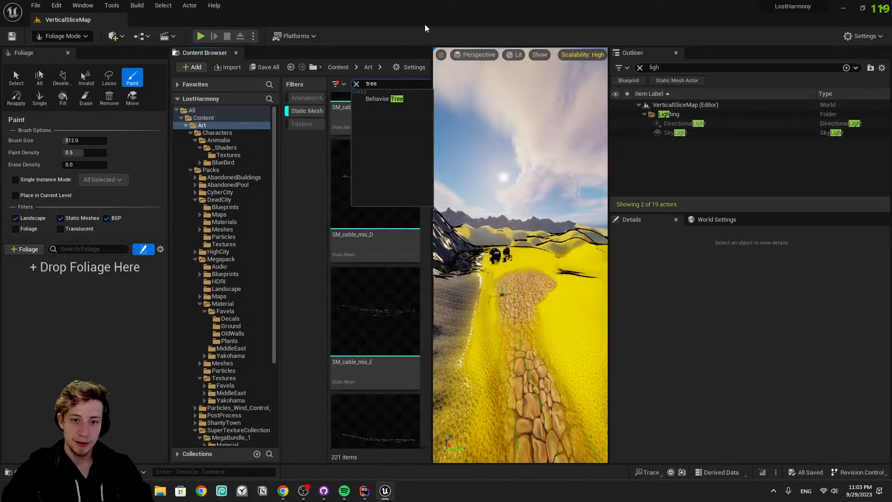
scroll(353, 311, "up", 9)
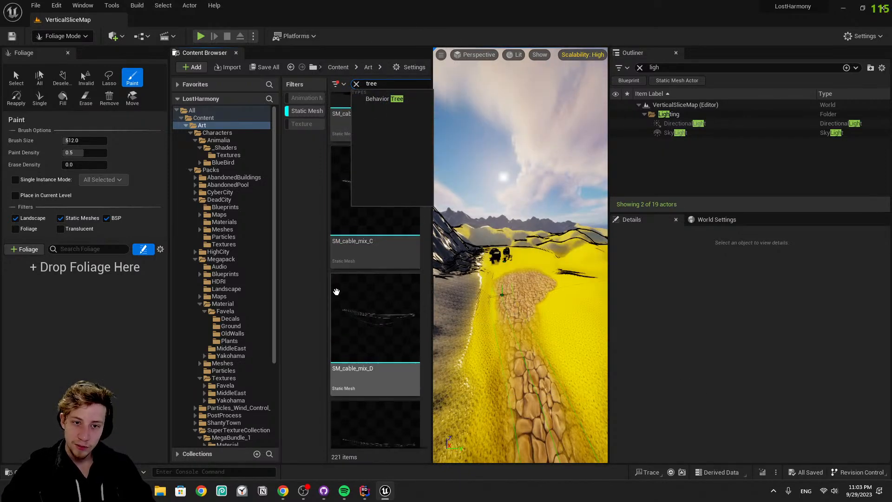
left_click(374, 251)
scroll(376, 186, "up", 3)
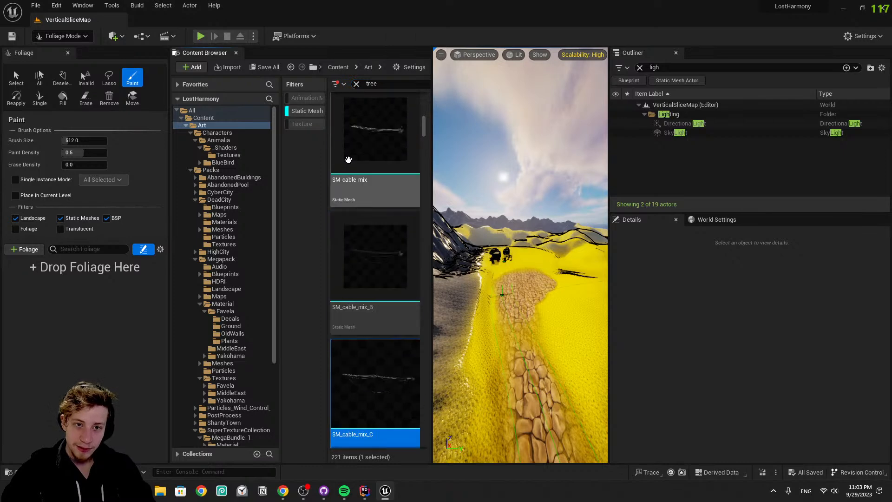
left_click(371, 84)
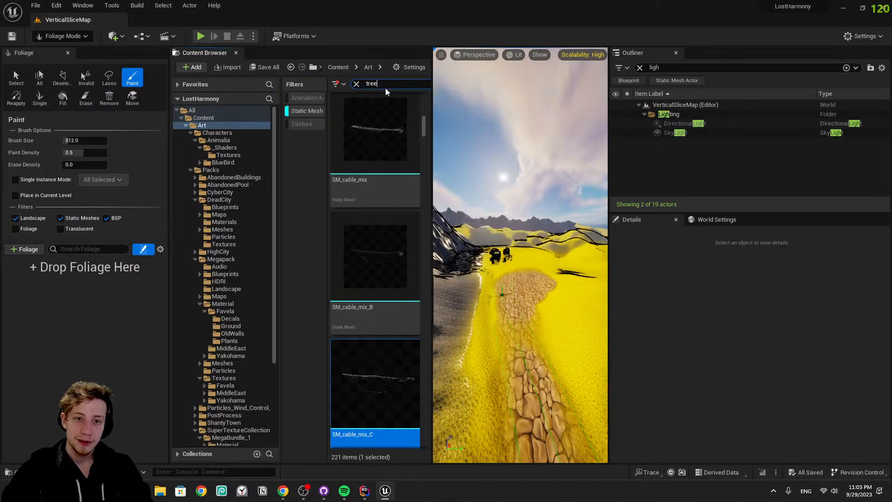
left_click(326, 146)
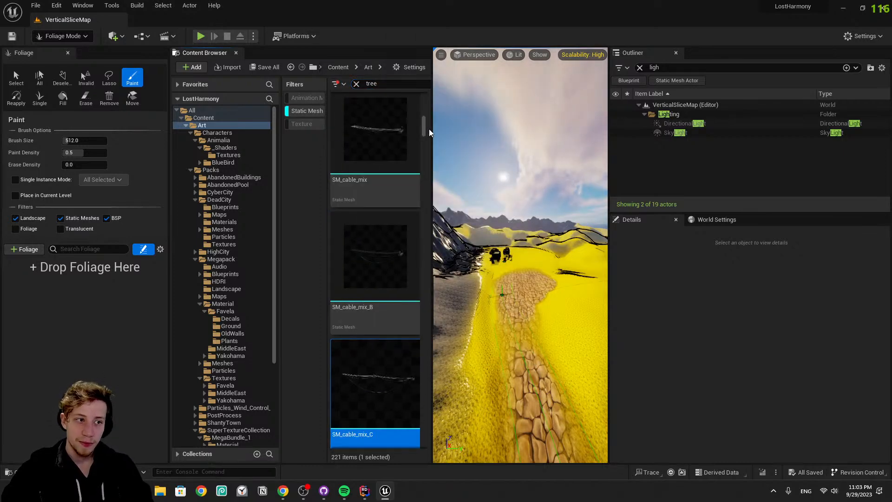
left_click_drag(415, 122, 401, 175)
Switch to Chrome, open the creator's itch.io profile page and browse the published games
key("alt+Tab")
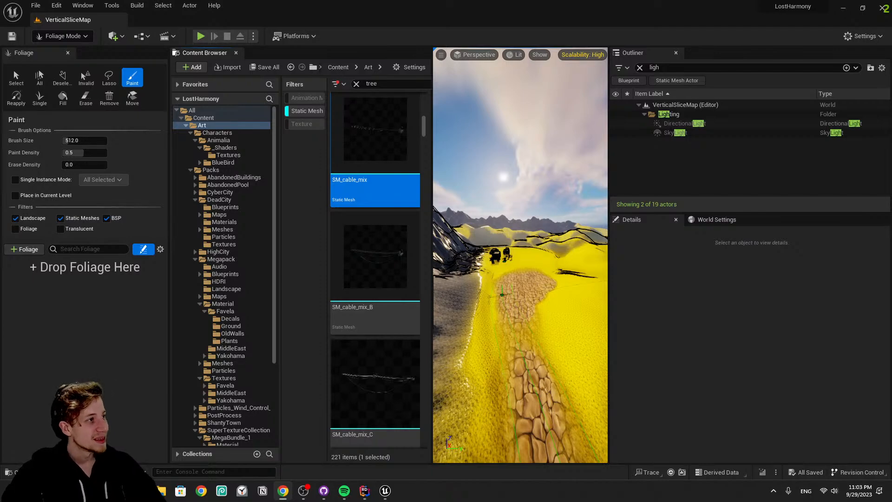
key("alt+Tab")
left_click(867, 48)
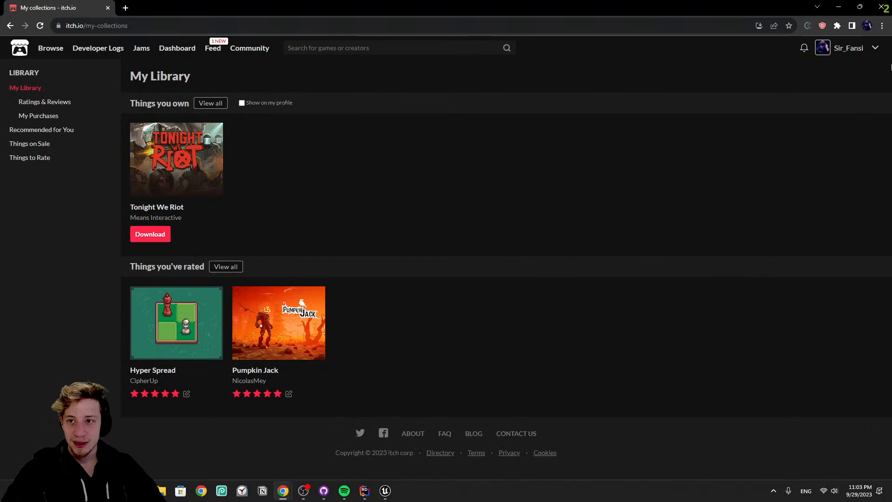
scroll(412, 363, "down", 20)
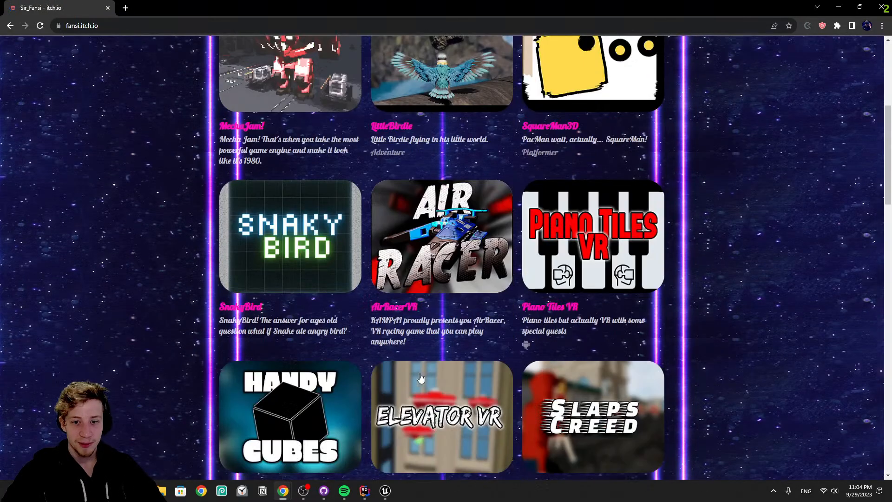
scroll(431, 353, "up", 20)
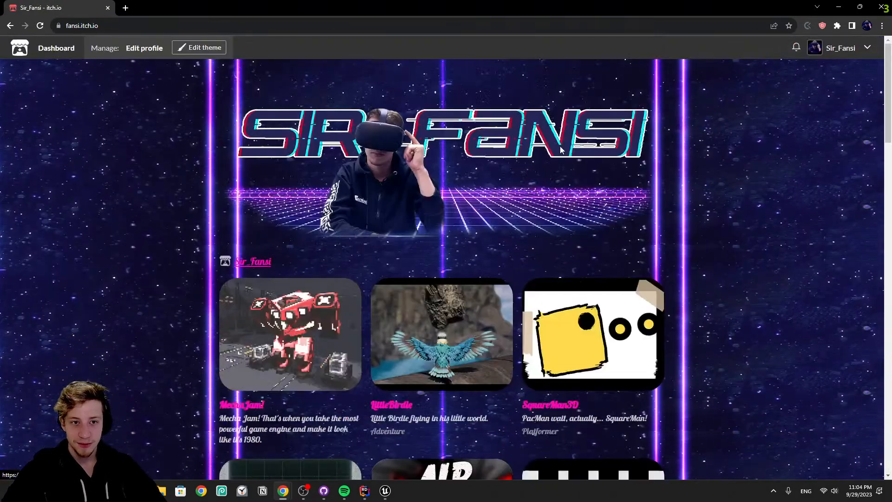
scroll(693, 315, "down", 14)
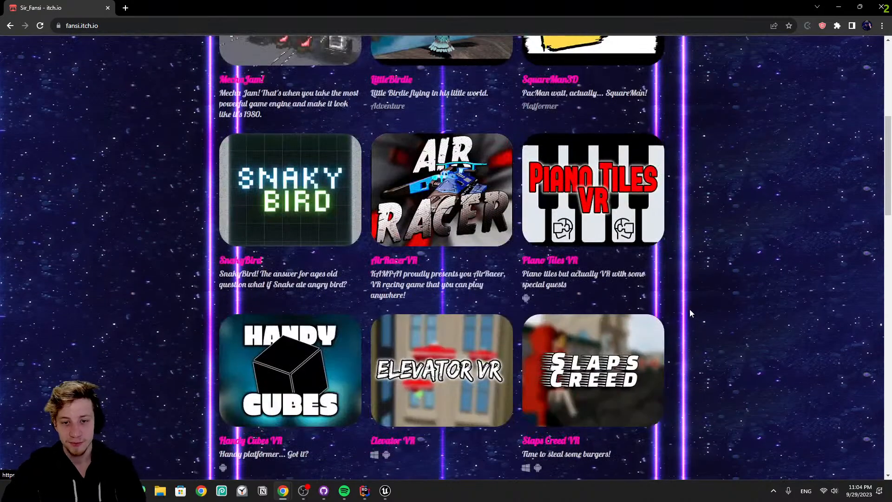
Copy the itch.io profile page's web address and minimize the browser to return to Unreal Editor
left_click(181, 27)
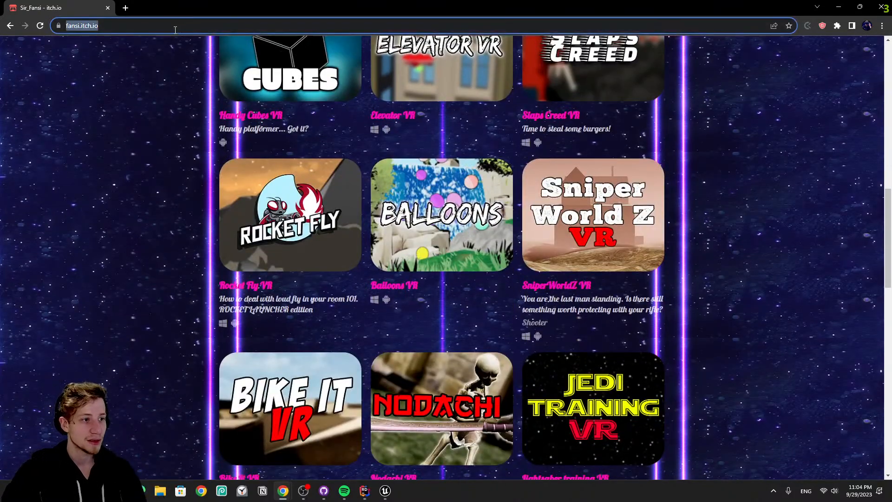
right_click(112, 32)
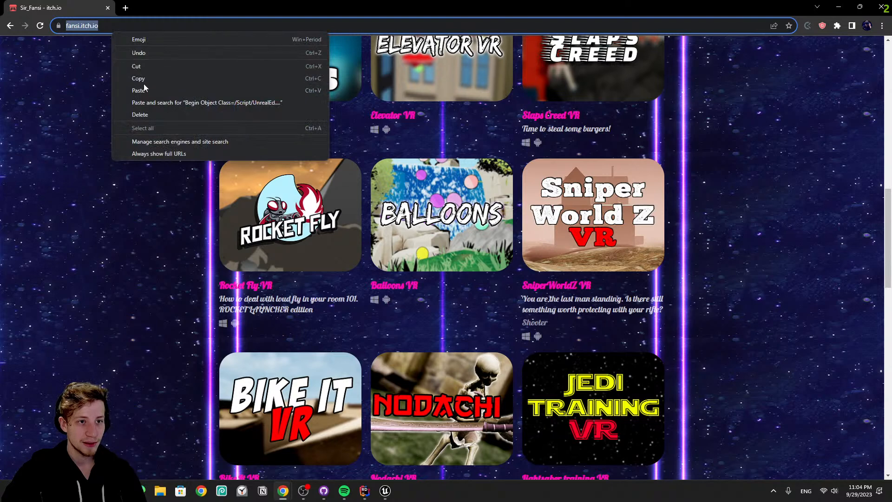
left_click(144, 79)
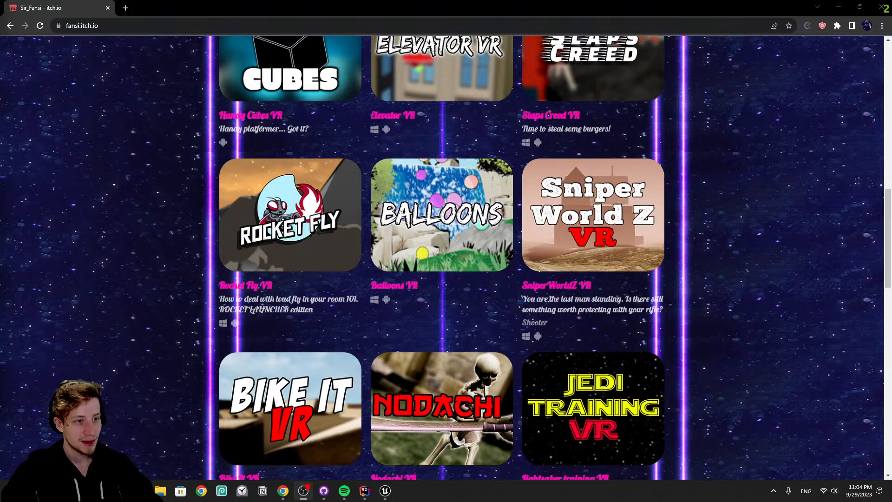
left_click(847, 9)
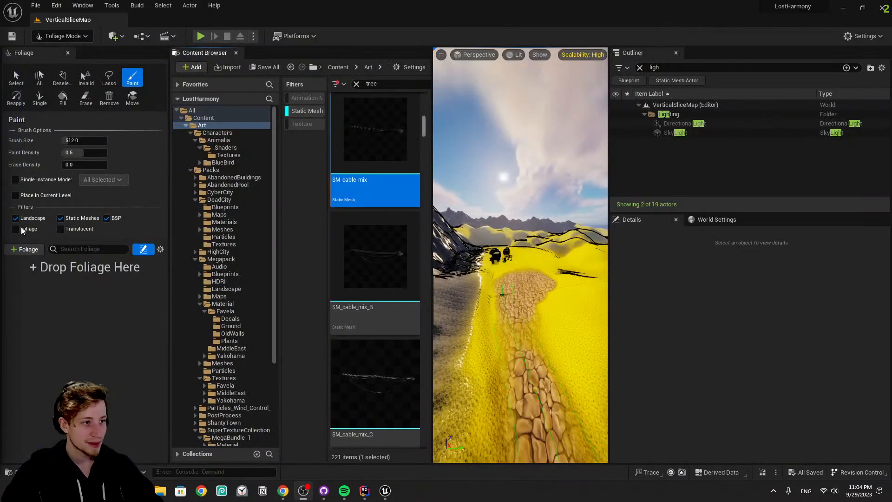
Examine the landscape along the stone path up to the abandoned concrete buildings
mouse_move(511, 339)
right_mouse_down()
mouse_move(546, 390)
mouse_move(507, 346)
mouse_move(511, 338)
right_mouse_up()
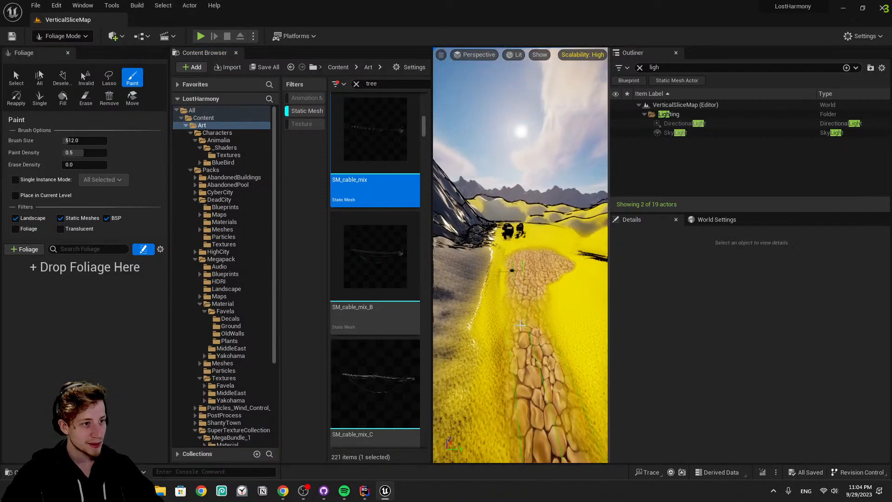
key("w")
mouse_move(516, 278)
right_mouse_down()
mouse_move(558, 302)
mouse_move(507, 274)
right_mouse_up()
key("w")
mouse_move(477, 318)
right_mouse_down()
mouse_move(478, 283)
mouse_move(478, 318)
right_mouse_up()
key("w")
right_click_drag(521, 293, 516, 293)
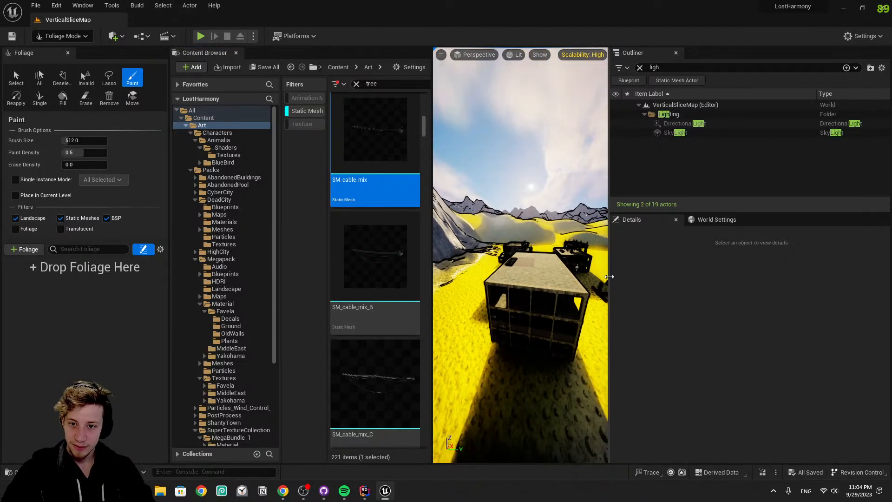
Enlarge the asset view by narrowing the Outliner and folder tree, and browse the static meshes for suitable trees
left_click_drag(608, 277, 780, 277)
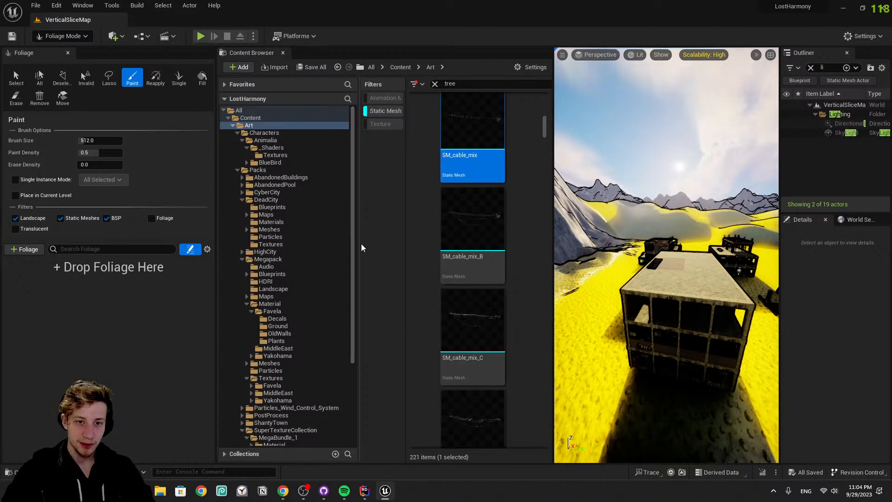
left_click_drag(360, 242, 274, 241)
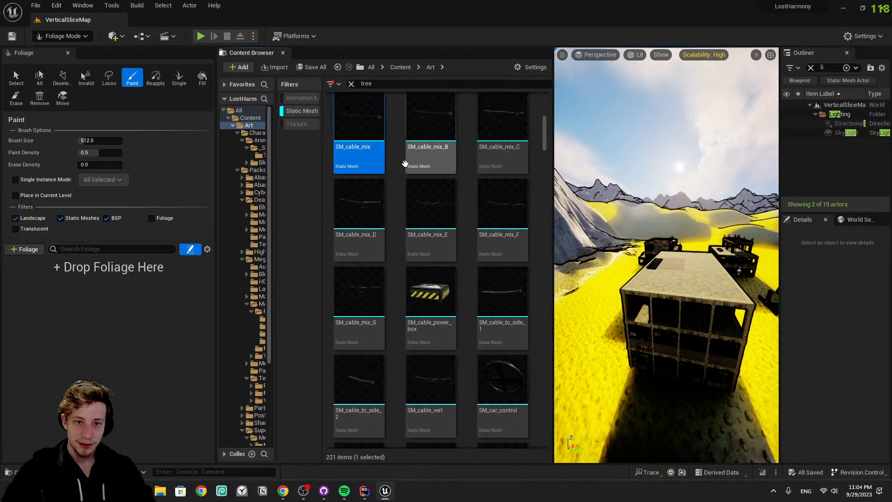
scroll(431, 269, "up", 6)
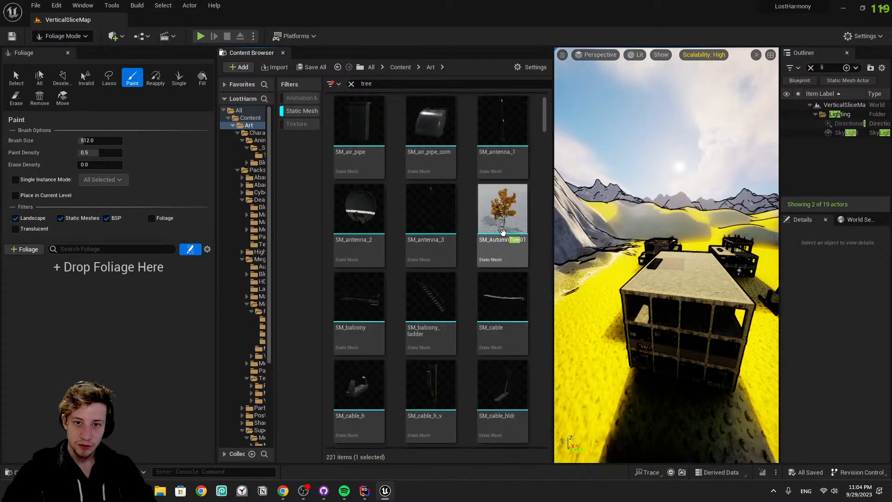
scroll(521, 240, "up", 2)
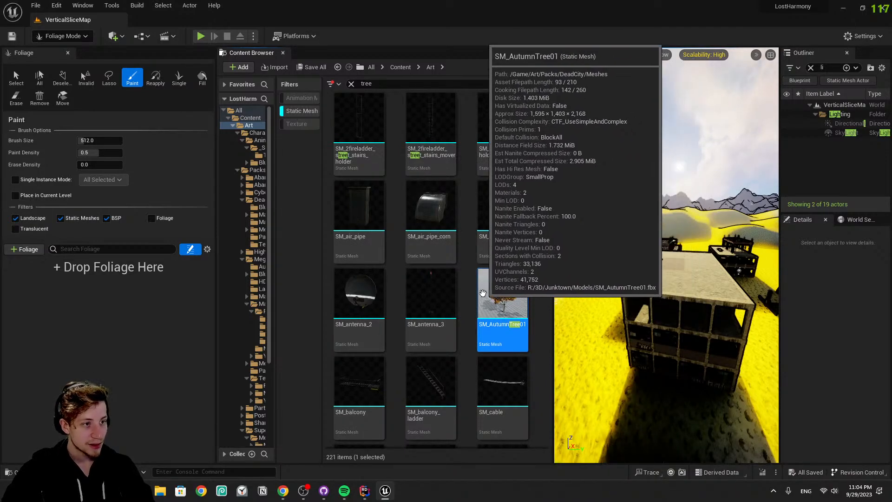
scroll(489, 296, "down", 4)
scroll(478, 292, "down", 8)
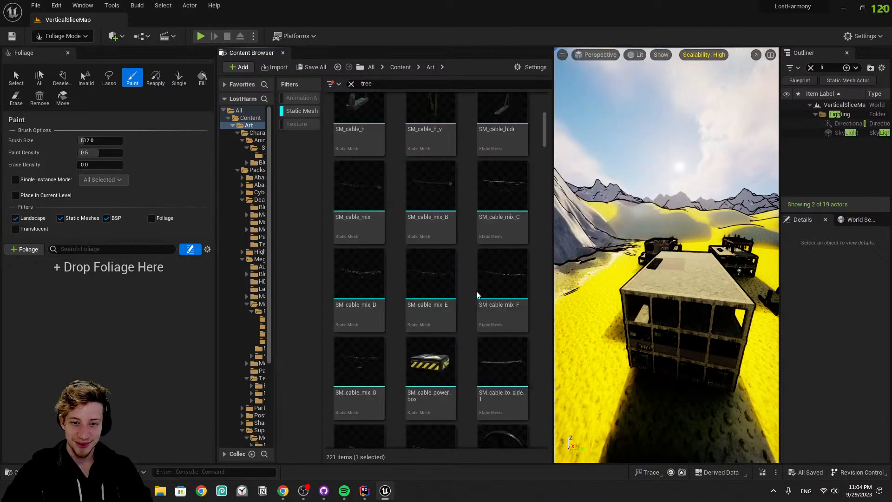
scroll(478, 295, "down", 9)
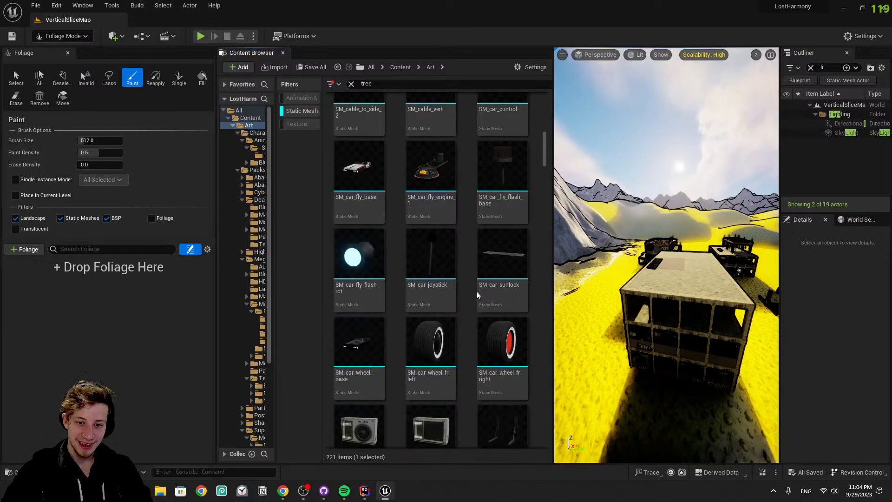
scroll(475, 295, "down", 9)
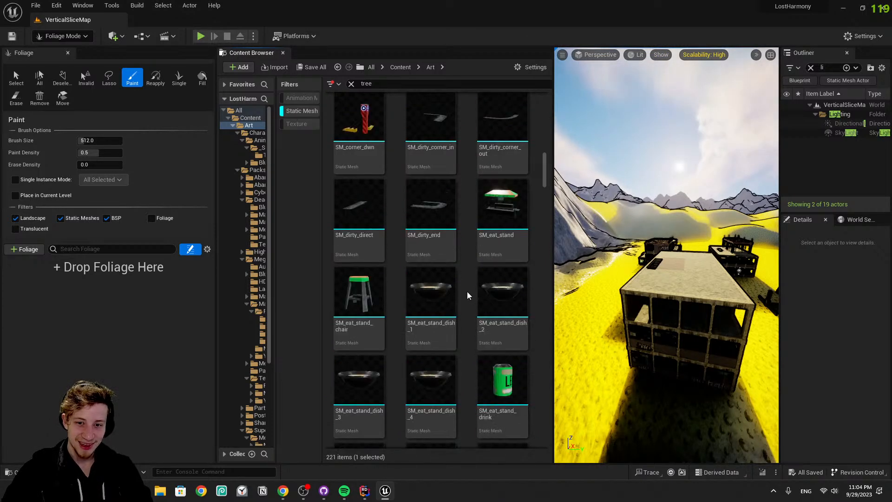
scroll(388, 313, "down", 7)
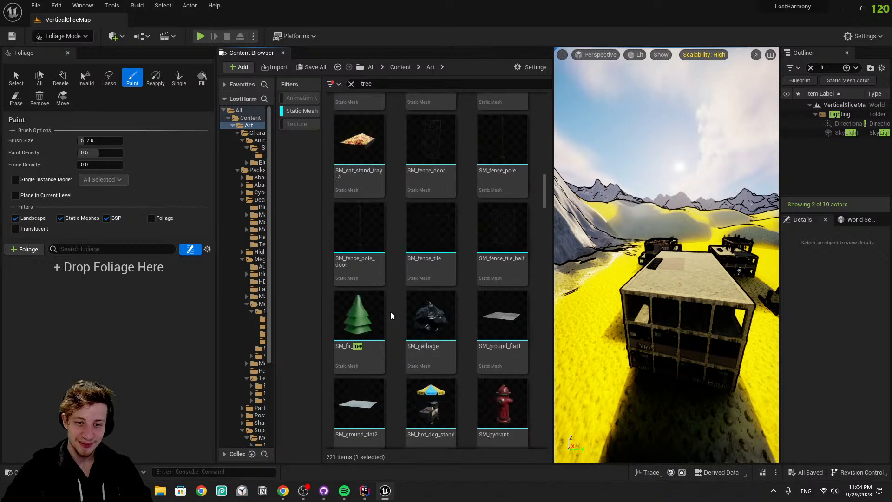
scroll(438, 322, "down", 5)
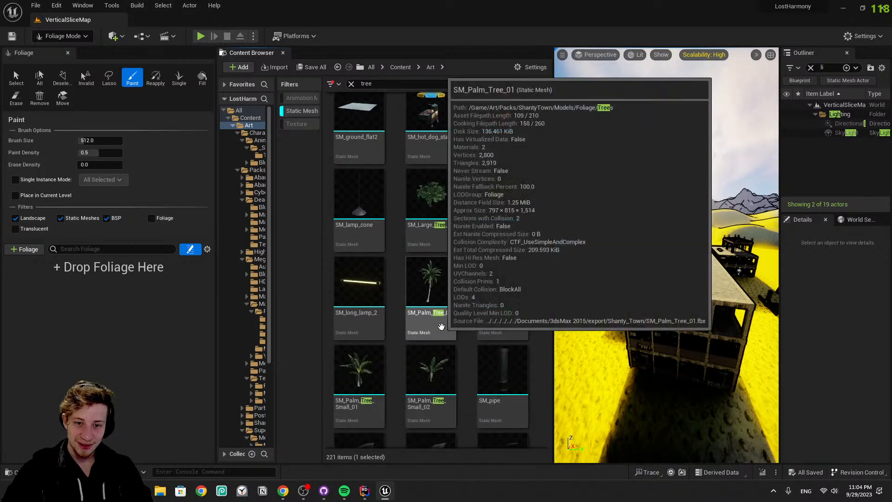
Open SM_Palm_Tree_01 in the static mesh editor, inspect the palm model and close it again
double_click(444, 302)
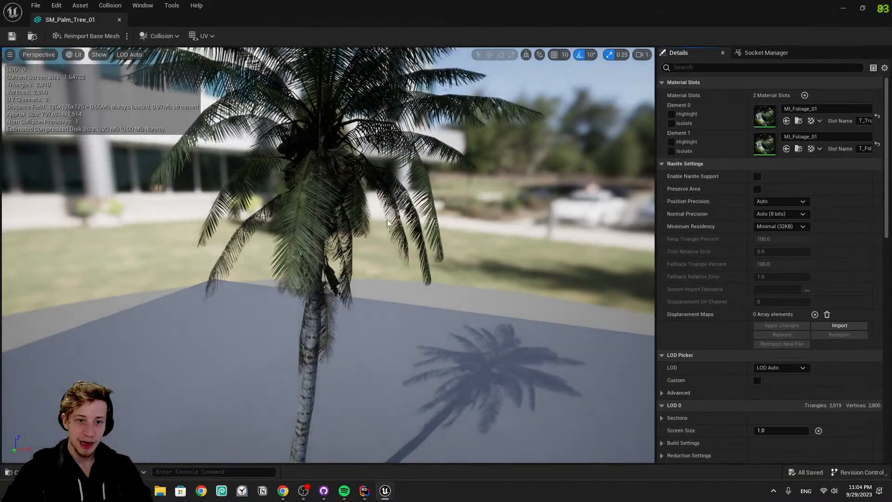
scroll(241, 189, "up", 3)
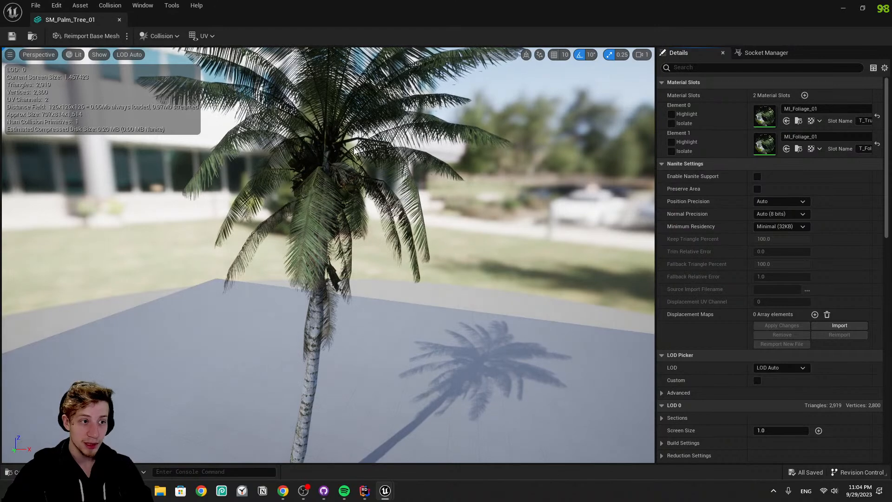
left_click(882, 8)
scroll(430, 279, "down", 2)
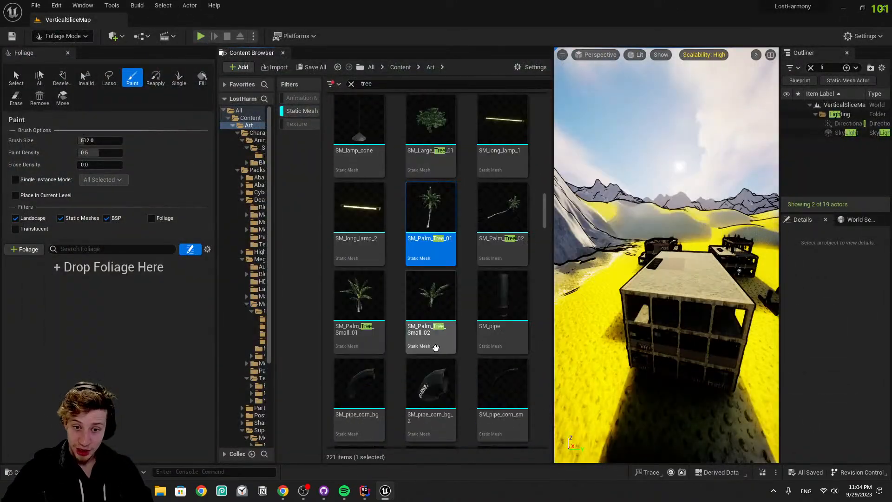
Add SM_Palm_Tree_01, SM_Palm_Tree_02, SM_Palm_Tree_Small_01 and SM_Palm_Tree_Small_02 to the foliage types
scroll(431, 221, "up", 1)
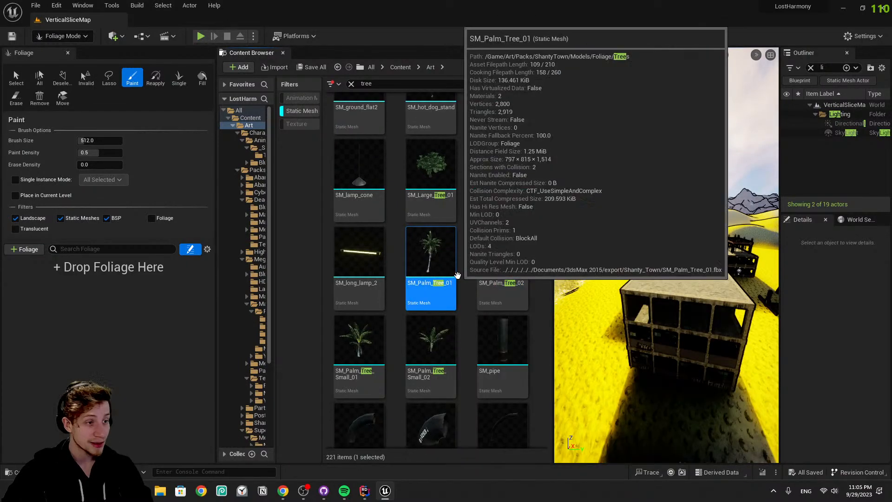
left_click(354, 359, "shift")
left_click(447, 359, "shift")
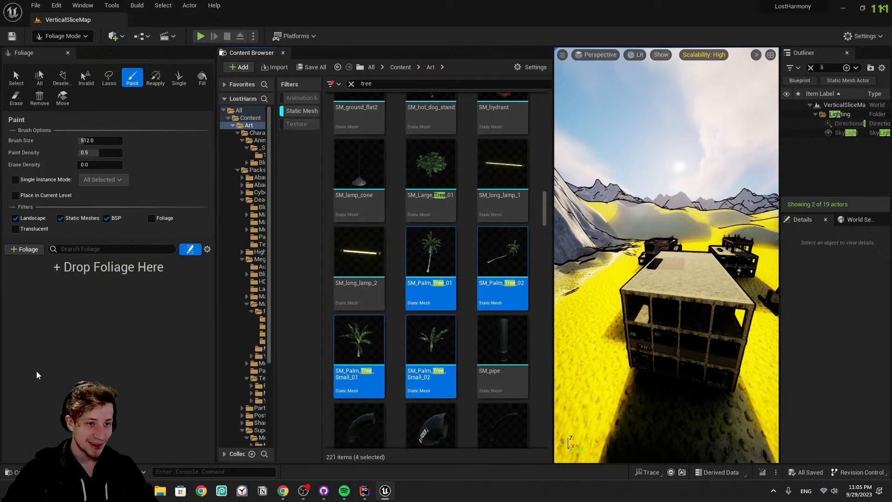
scroll(429, 391, "down", 5)
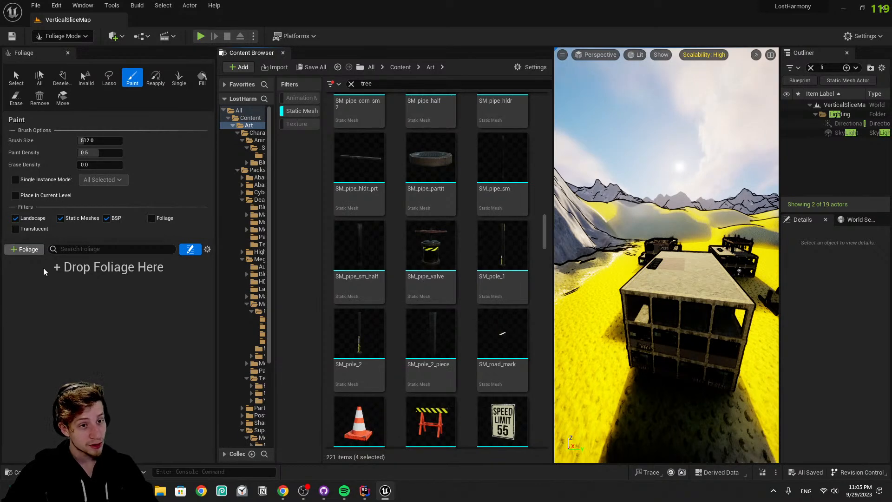
scroll(395, 197, "up", 4)
left_click_drag(415, 291, 92, 291)
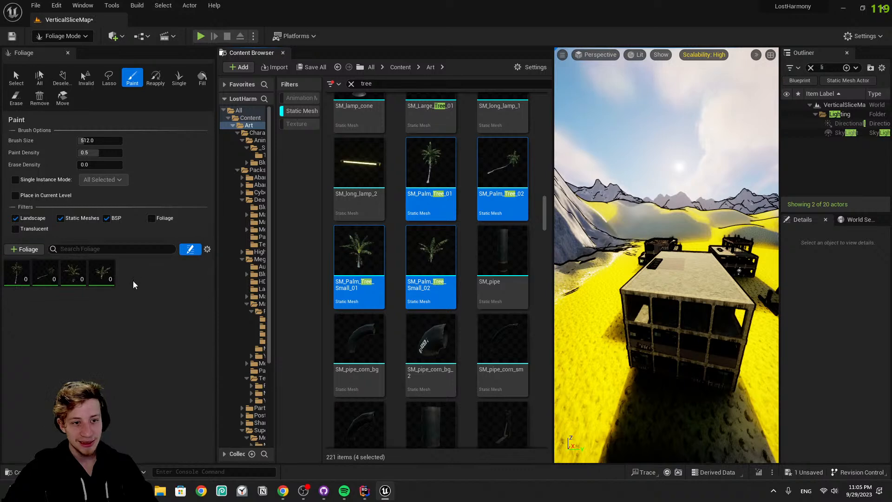
Select the SM_Palm_Tree_Small_02 foliage type and widen the level viewport for an overview of the terrain around the buildings
left_click(113, 281)
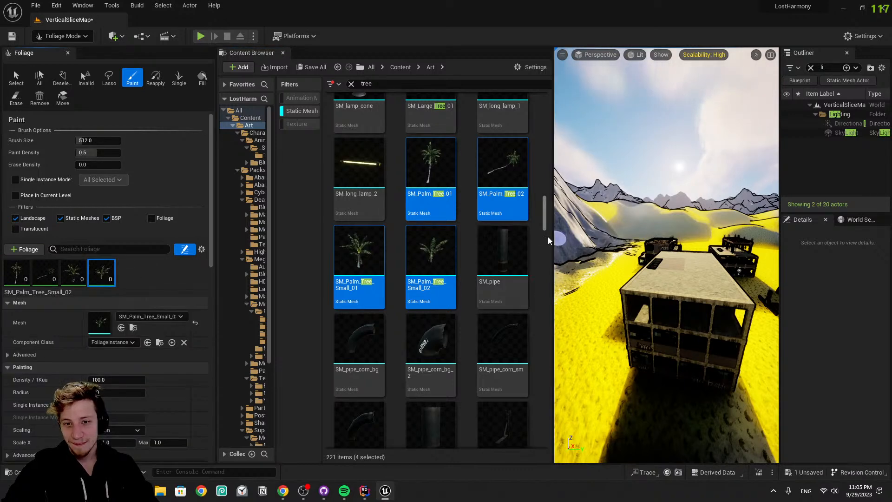
left_click_drag(553, 233, 431, 230)
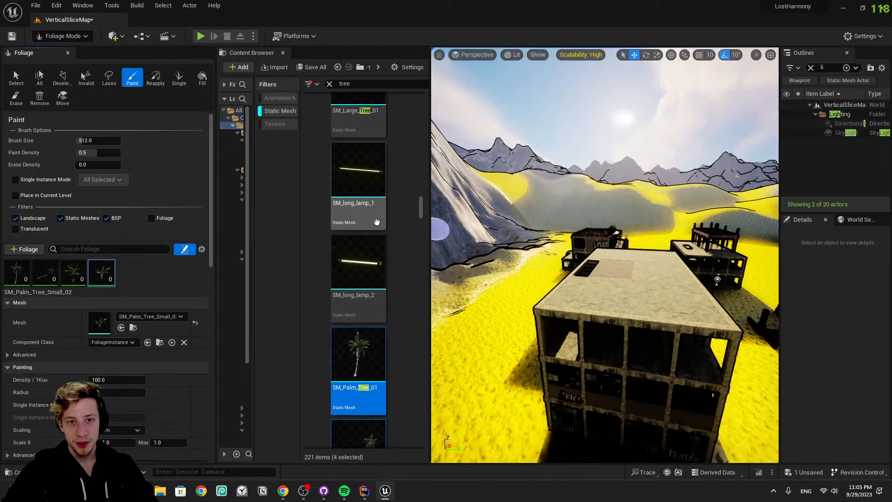
mouse_move(581, 232)
right_mouse_down()
mouse_move(670, 246)
mouse_move(660, 237)
mouse_move(576, 237)
right_mouse_up()
key("s")
key("w")
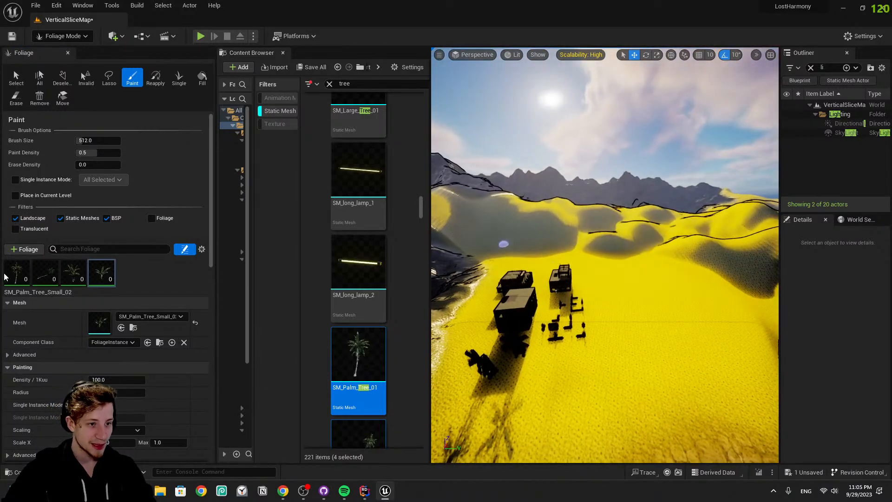
Test-paint the palm foliage on the ground around the buildings twice, undoing each stroke
left_click(690, 391)
key("w")
mouse_move(690, 391)
right_mouse_down()
mouse_move(738, 404)
mouse_move(750, 379)
mouse_move(725, 353)
mouse_move(697, 344)
mouse_move(633, 434)
right_mouse_up()
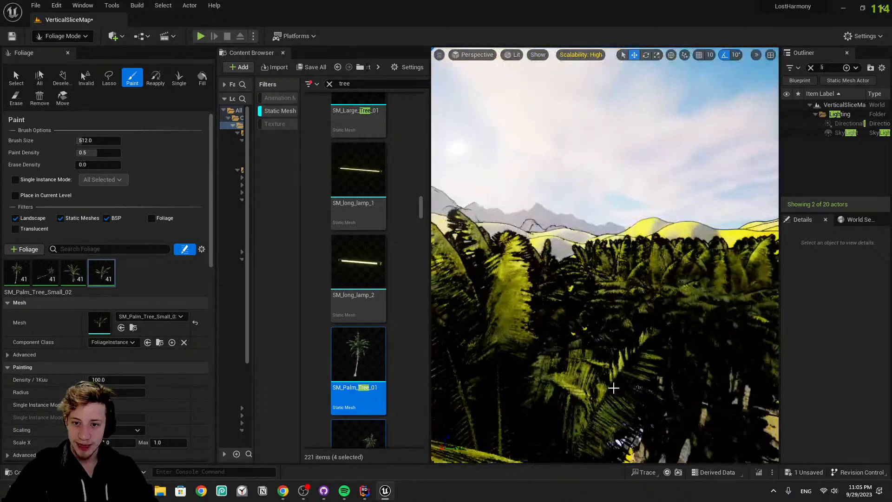
key("ctrl+z")
right_click_drag(580, 309, 557, 306)
key("s")
left_click(622, 298)
key("w")
mouse_move(621, 298)
right_mouse_down()
mouse_move(639, 296)
mouse_move(651, 316)
mouse_move(613, 322)
mouse_move(625, 320)
right_mouse_up()
key("s")
key("ctrl+z")
Find SM_Palm_Tree_01 among the tree search results and show it in its containing folder
scroll(385, 367, "down", 8)
scroll(386, 367, "down", 6)
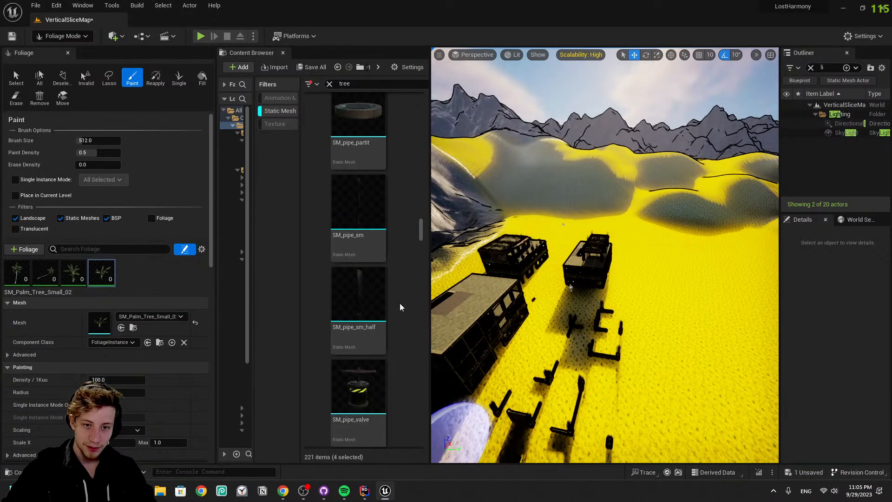
left_click_drag(417, 236, 417, 210)
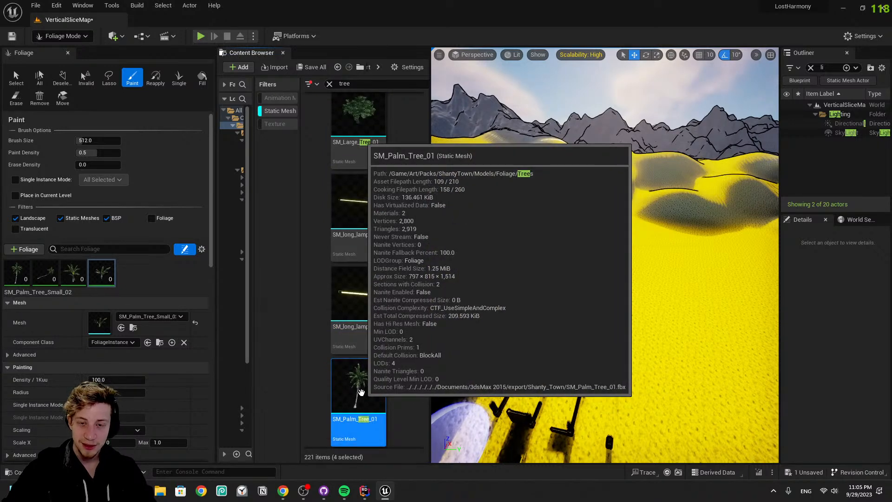
right_click(361, 393)
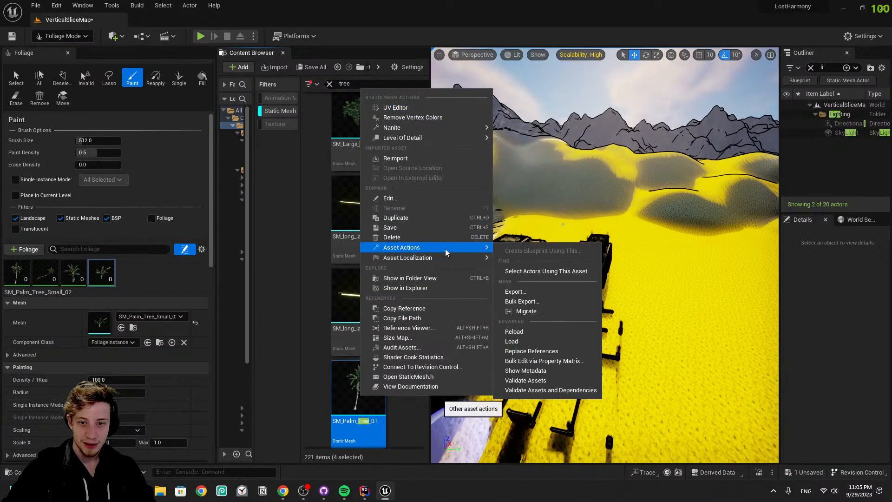
left_click(419, 278)
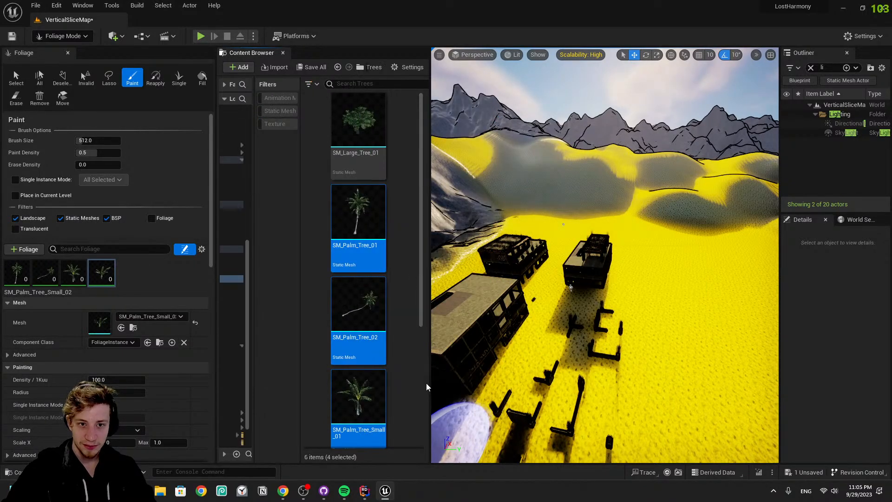
Add the SM_Large_Tree_01 and SM_Small_Tree_01 meshes from the Trees folder to the foliage types
scroll(379, 216, "down", 5)
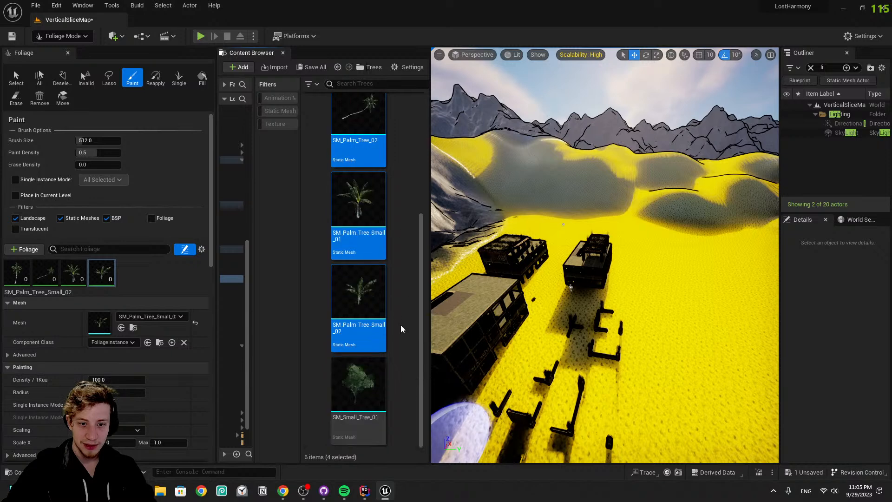
left_click(374, 402)
scroll(393, 254, "up", 5)
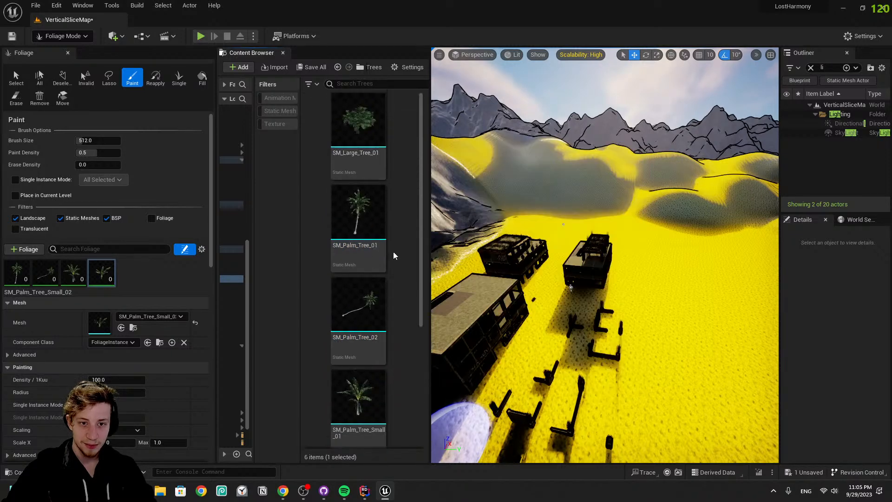
left_click_drag(369, 136, 134, 283)
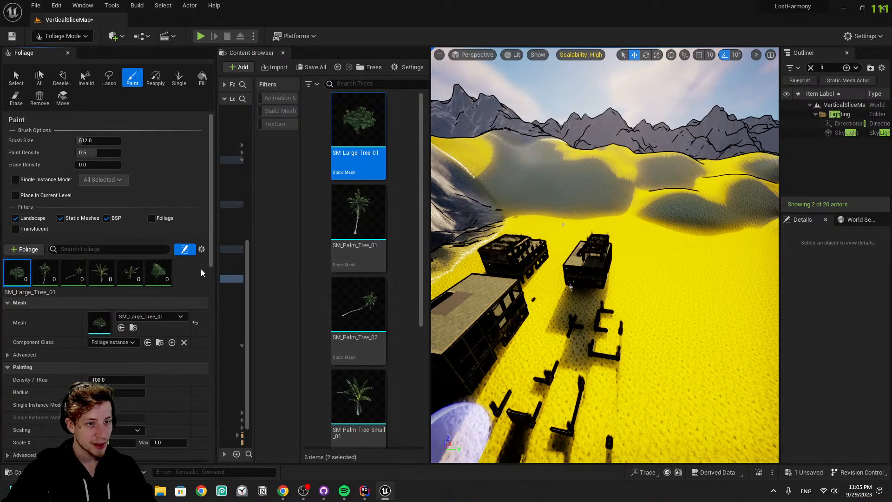
Set the density of all six tree foliage types to 1.0, test-paint them beside the buildings and undo the stroke
left_click(158, 278, "shift")
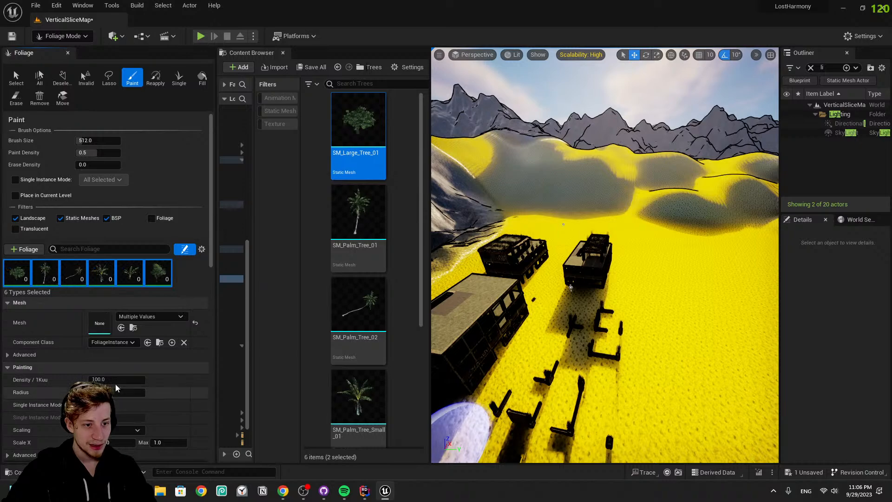
key("Return")
left_click(681, 354)
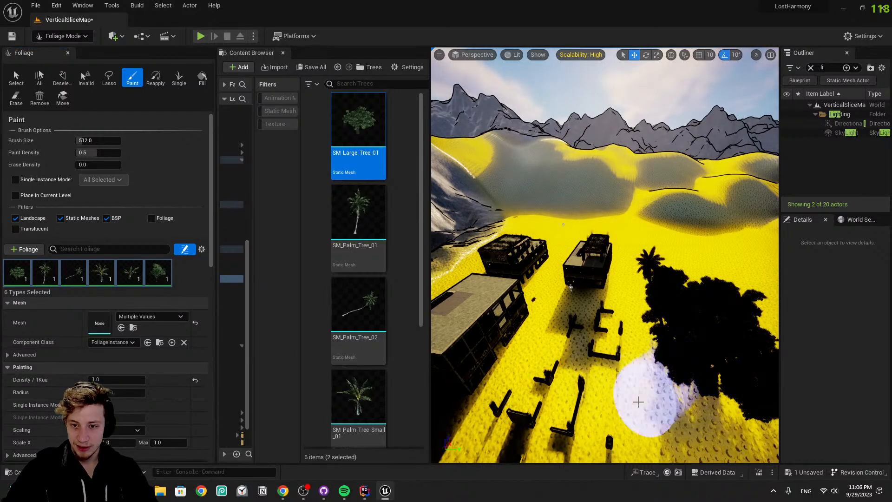
right_click_drag(649, 390, 642, 395)
key("ctrl+z")
Enlarge the foliage brush, test-paint the six tree types on the open ground and undo the painting
key("w")
right_click_drag(542, 320, 500, 310)
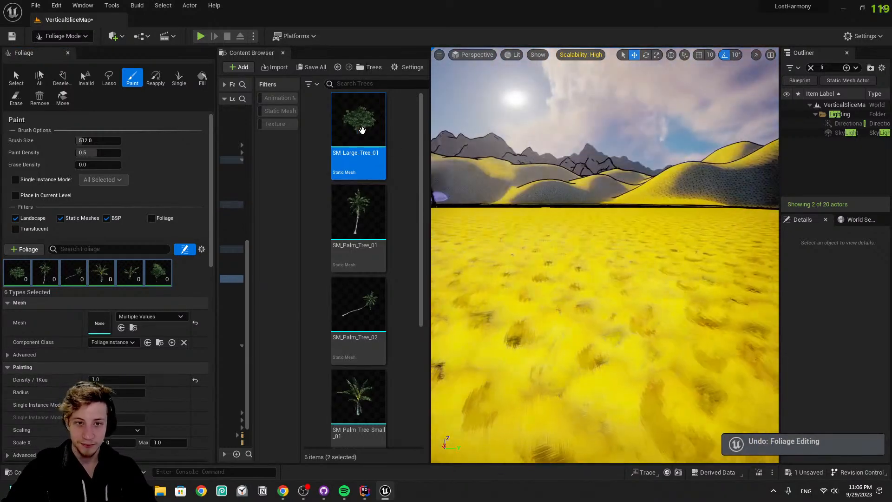
left_click_drag(98, 140, 99, 141)
left_click(608, 246)
key("s")
mouse_move(609, 253)
right_mouse_down()
mouse_move(623, 302)
mouse_move(599, 297)
right_mouse_up()
key("ctrl+z")
key("ctrl+z")
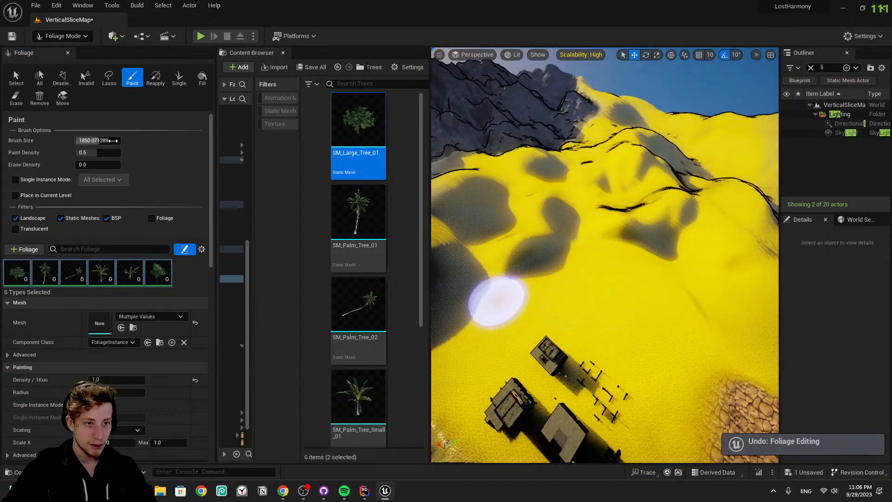
Increase the brush size to 8192 and test-paint the six tree types across the dunes
left_click_drag(113, 140, 120, 140)
left_click(582, 248)
mouse_move(721, 346)
right_mouse_down()
mouse_move(724, 316)
mouse_move(711, 297)
mouse_move(743, 297)
right_mouse_up()
key("w")
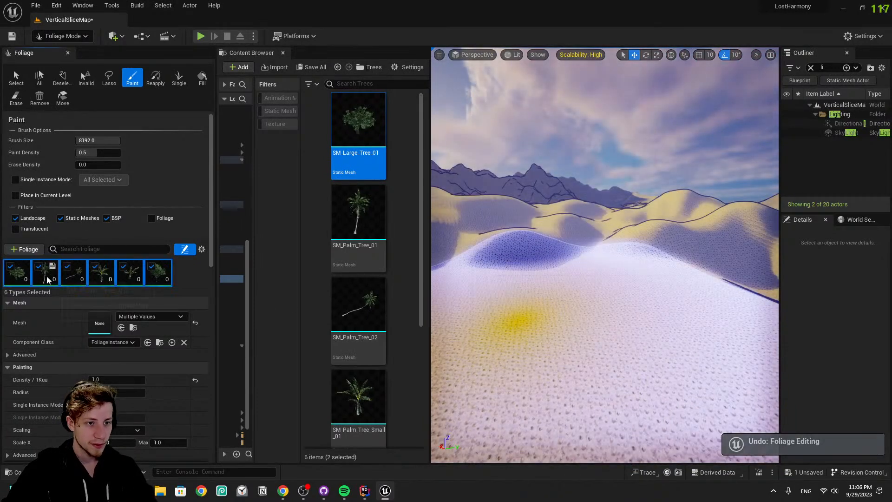
Activate only SM_Large_Tree_01 for painting, filter the Outliner by "po" and undo the test-painted large trees
left_click(18, 275)
left_click(151, 272, "shift")
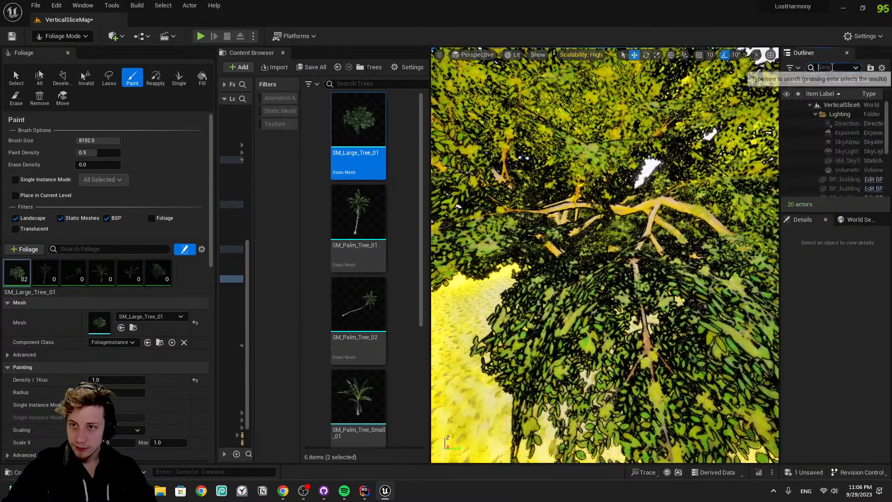
type("po")
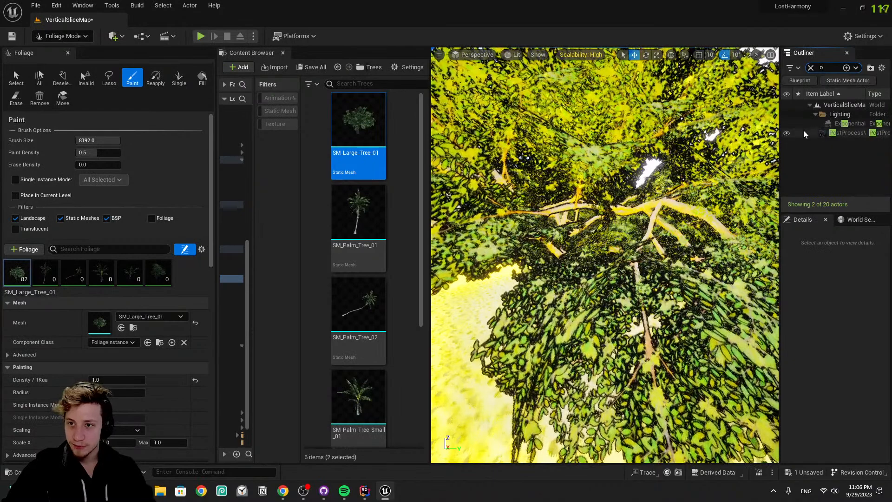
mouse_move(603, 186)
right_mouse_down()
mouse_move(716, 200)
mouse_move(650, 210)
mouse_move(602, 187)
mouse_move(576, 197)
mouse_move(609, 179)
mouse_move(639, 288)
mouse_move(629, 293)
mouse_move(644, 290)
right_mouse_up()
key("ctrl+z")
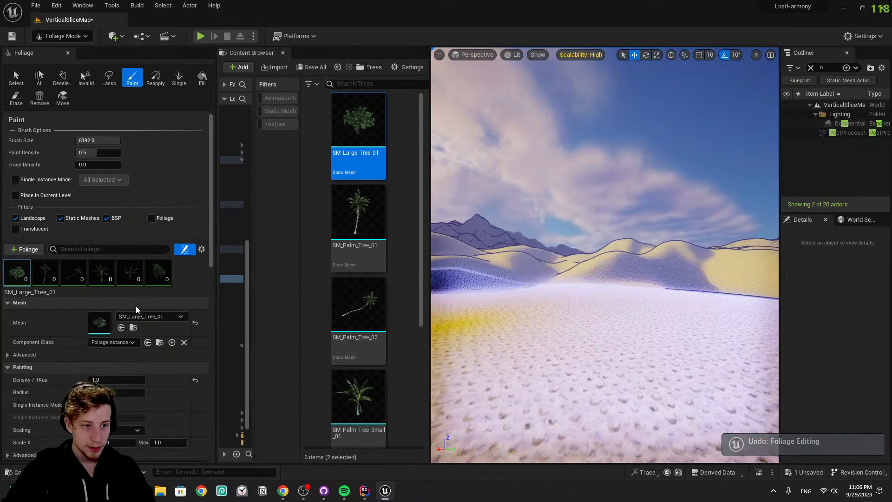
Set the SM_Large_Tree_01 density to 0.01, test-paint it beyond the buildings and undo the stroke
left_click(118, 379)
type("0.01")
key("Return")
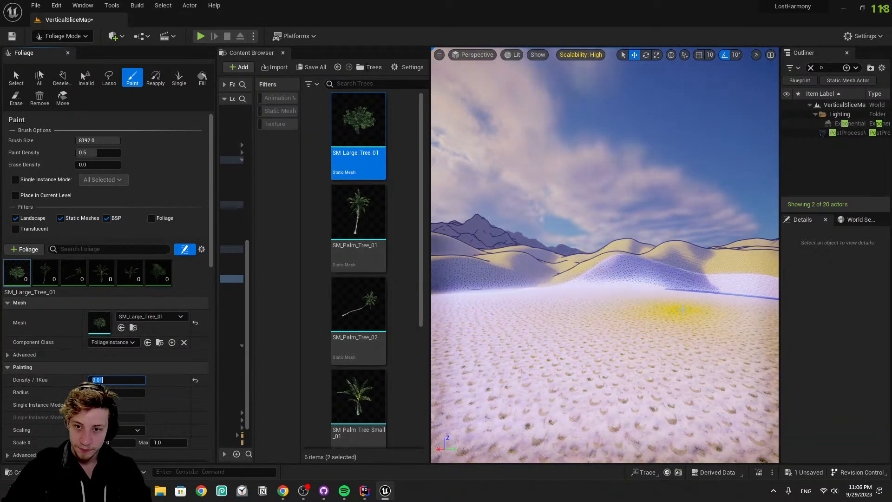
key("s")
right_click_drag(651, 324, 632, 299)
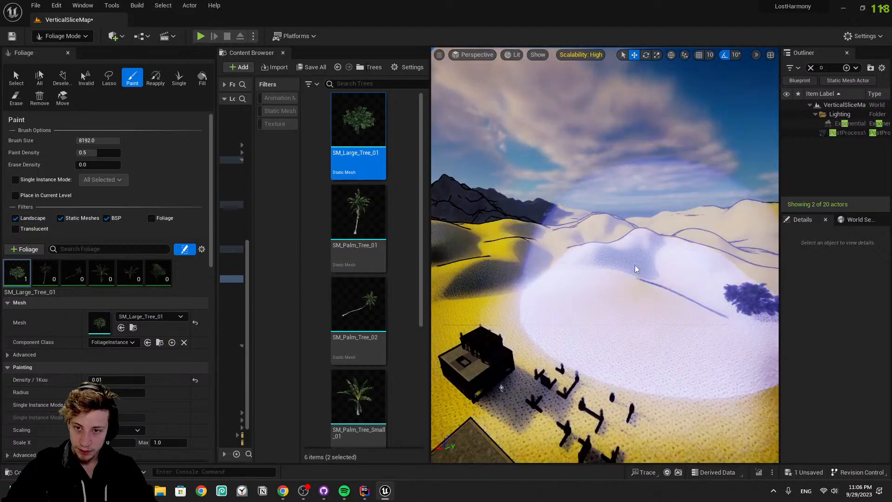
key("ctrl+z")
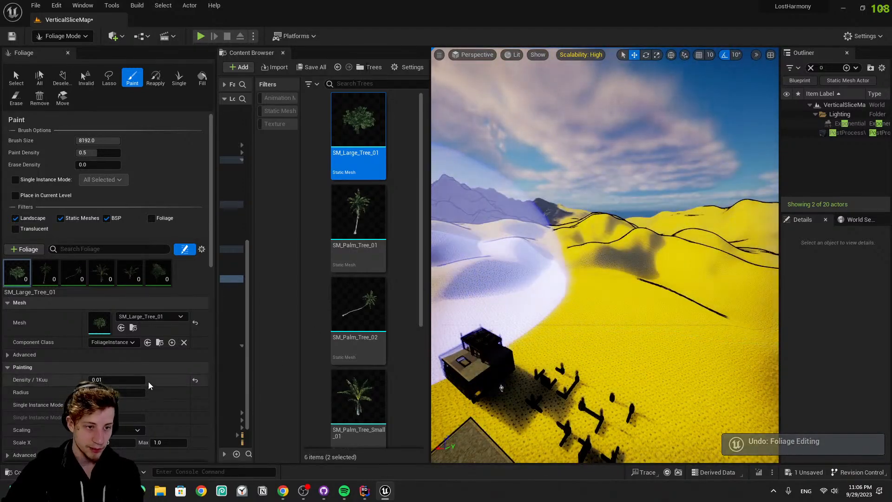
Raise the SM_Large_Tree_01 density to 0.05, test-paint the dunes from different viewpoints and undo the strokes
type("0.05")
key("Return")
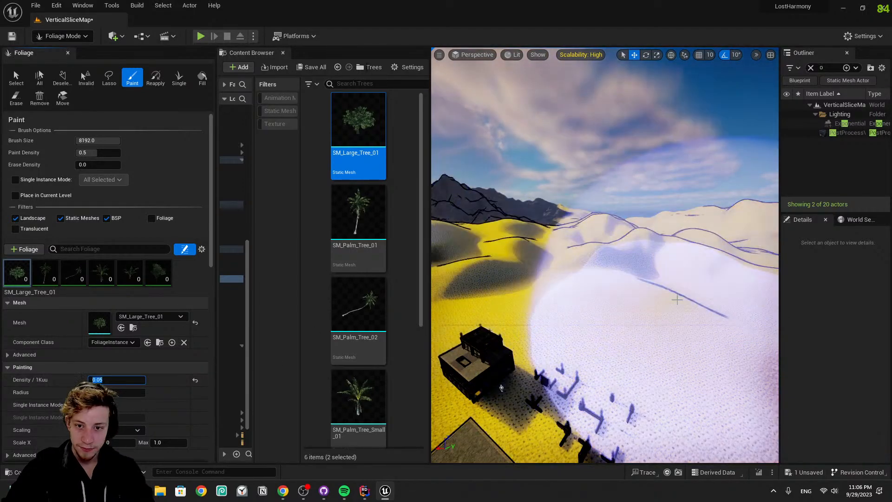
left_click(671, 264)
right_click_drag(636, 300, 665, 299)
key("ctrl+z")
key("s")
right_click_drag(549, 372, 520, 391)
mouse_move(645, 362)
left_mouse_down()
mouse_move(546, 310)
mouse_move(593, 389)
mouse_move(558, 279)
mouse_move(598, 289)
left_mouse_up()
key("ctrl+z")
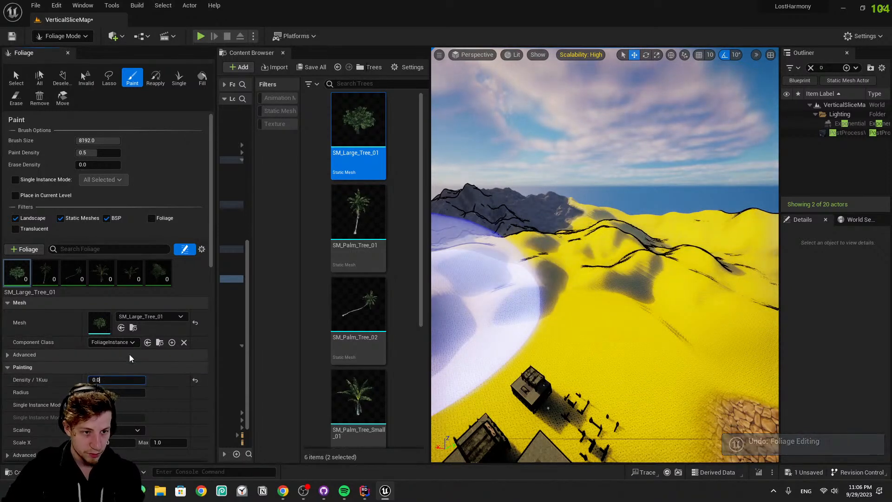
Activate SM_Large_Tree_01 and SM_Small_Tree_01 together with a density of 0.02 and a Scale X range of 0.8 to 1.2
left_click(156, 276)
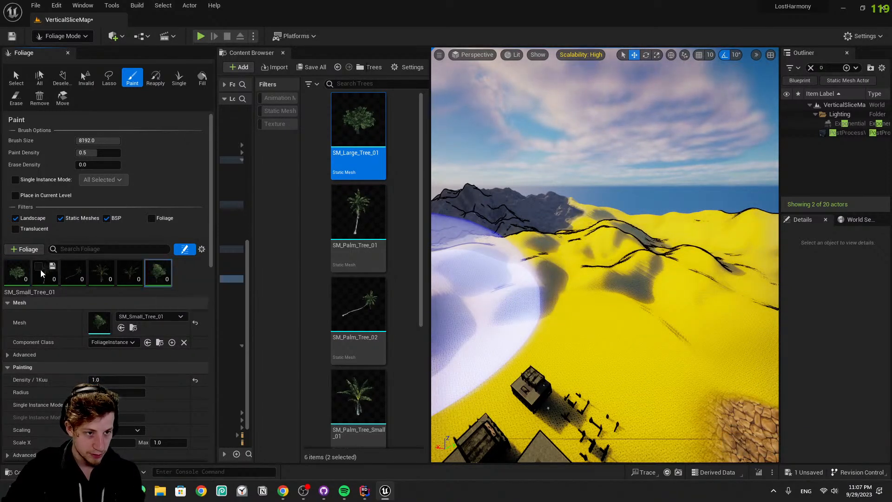
left_click(7, 270)
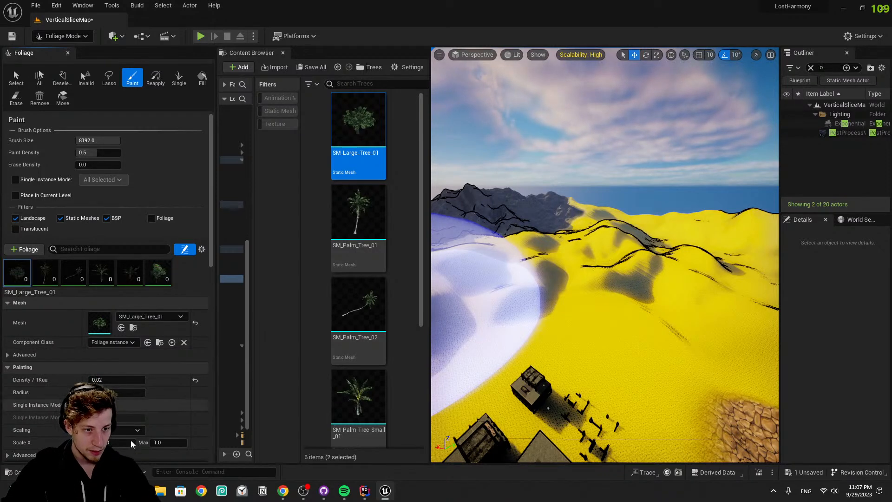
left_click(158, 272)
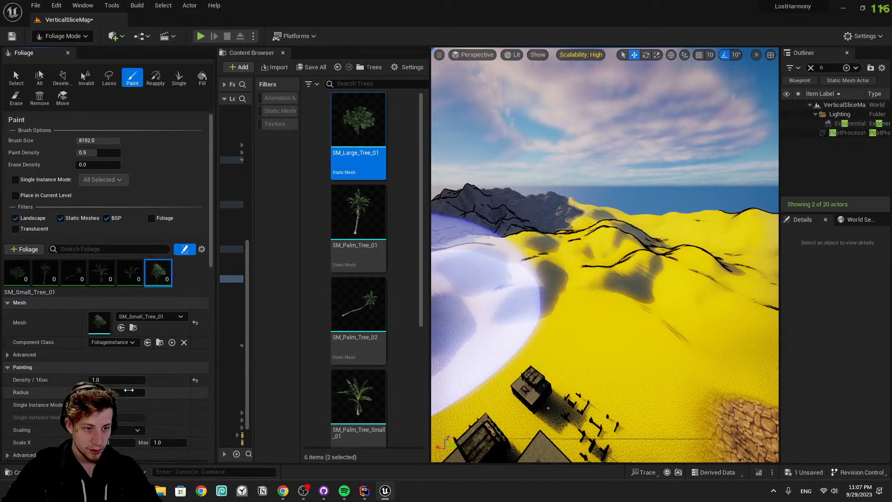
key("Return")
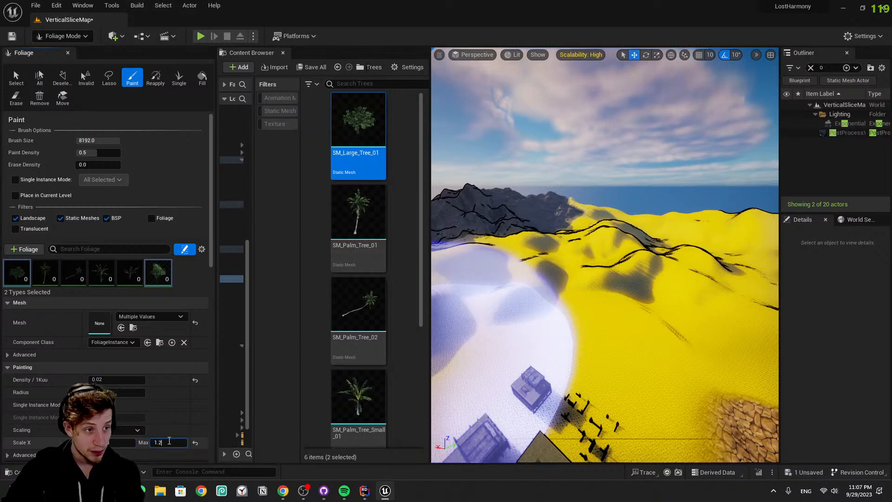
Test-paint the large and small trees at several spots on the dunes, undoing the strokes
mouse_move(639, 322)
right_mouse_down()
mouse_move(638, 348)
mouse_move(639, 322)
mouse_move(619, 325)
mouse_move(614, 305)
right_mouse_up()
key("w")
left_click(640, 320)
key("s")
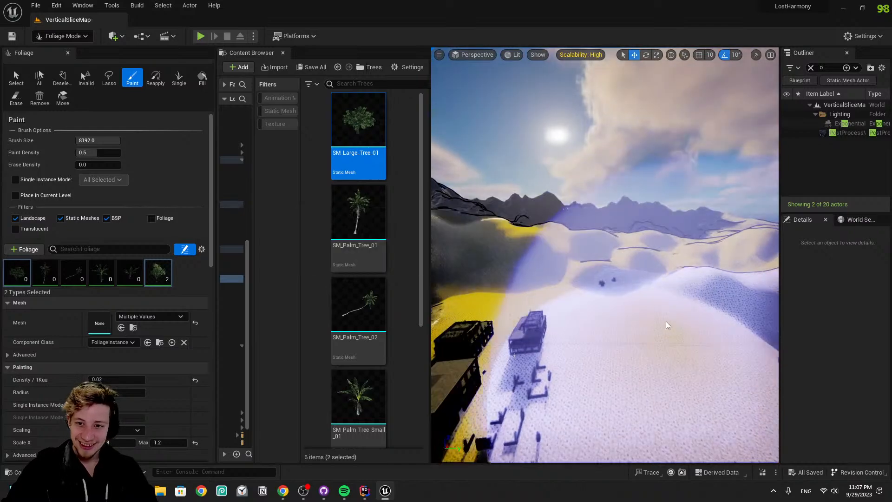
key("ctrl+z")
left_click(695, 308)
key("w")
mouse_move(695, 307)
right_mouse_down()
mouse_move(711, 328)
mouse_move(727, 304)
right_mouse_up()
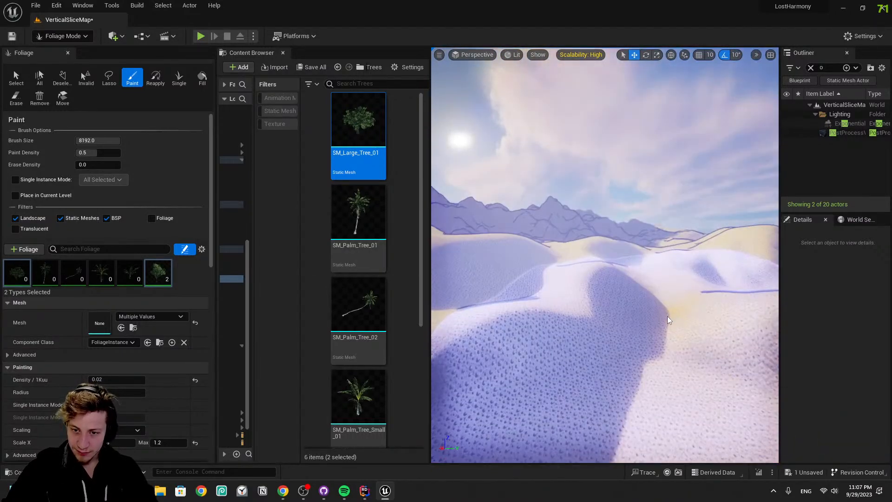
key("ctrl+z")
key("s")
mouse_move(613, 293)
right_mouse_down()
mouse_move(627, 314)
mouse_move(601, 303)
right_mouse_up()
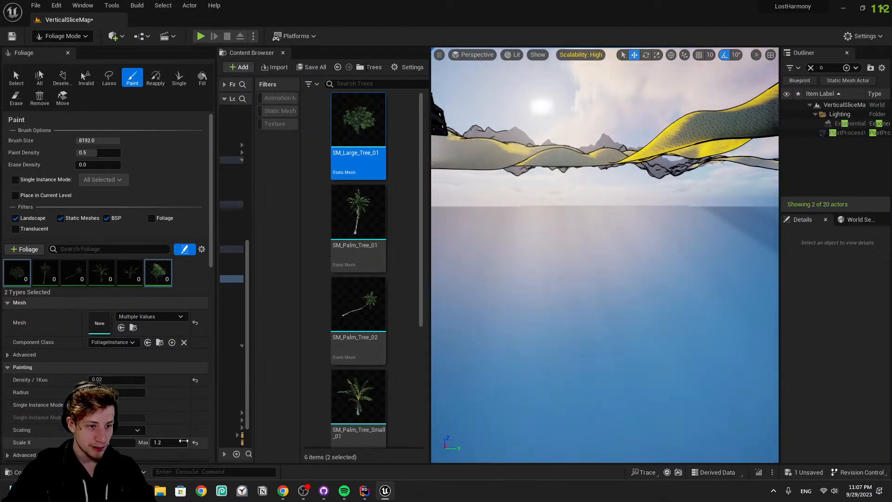
Set the collision preset of the two active tree types to OverlapAll and undo the last foliage stroke
scroll(182, 431, "down", 8)
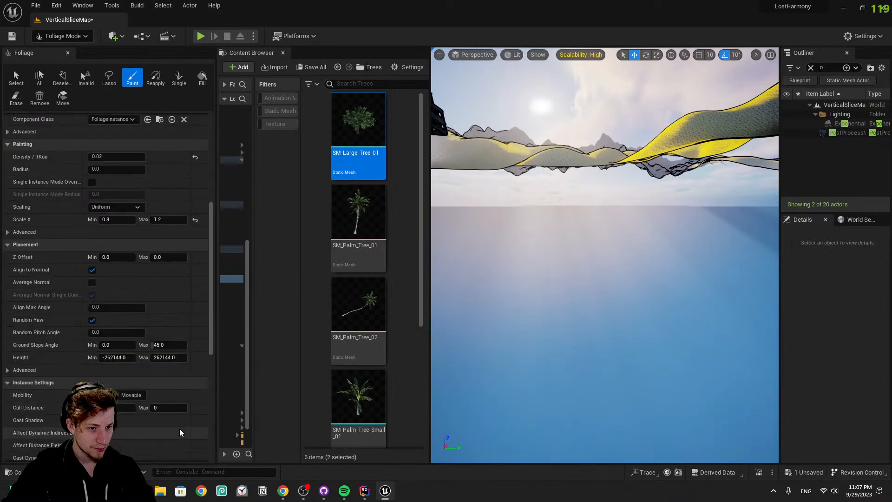
scroll(187, 422, "down", 2)
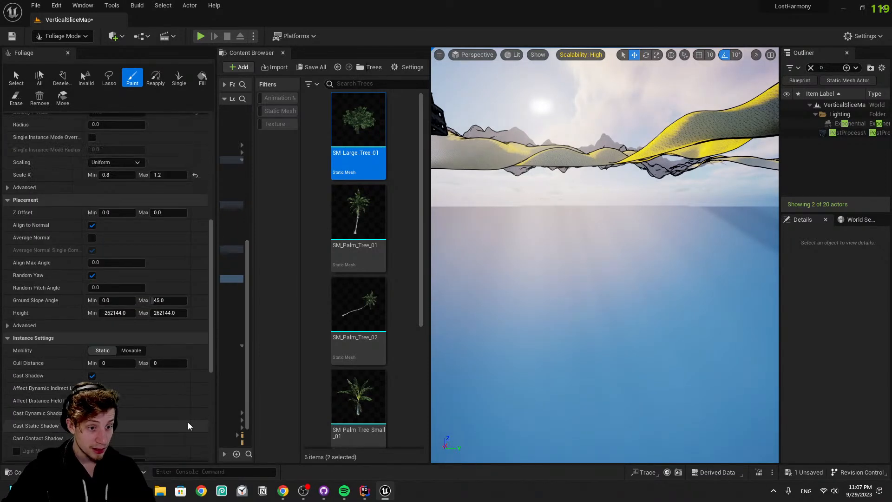
scroll(188, 426, "down", 3)
left_click(132, 390)
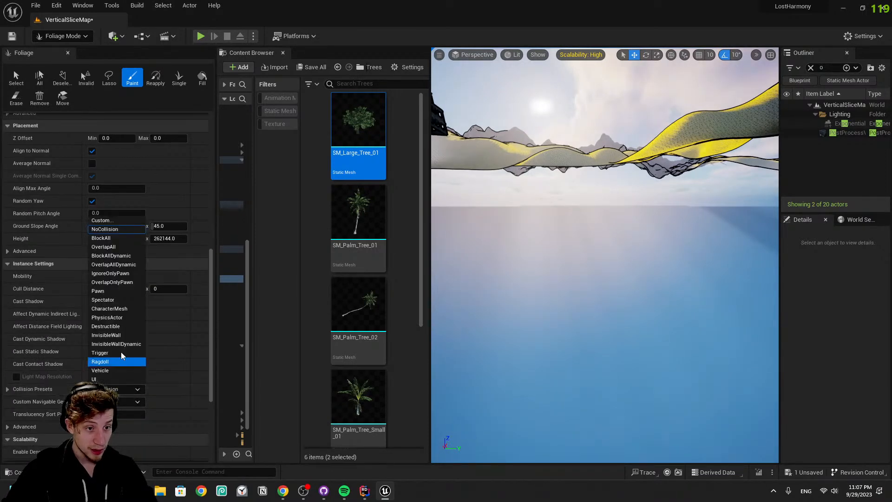
left_click(99, 246)
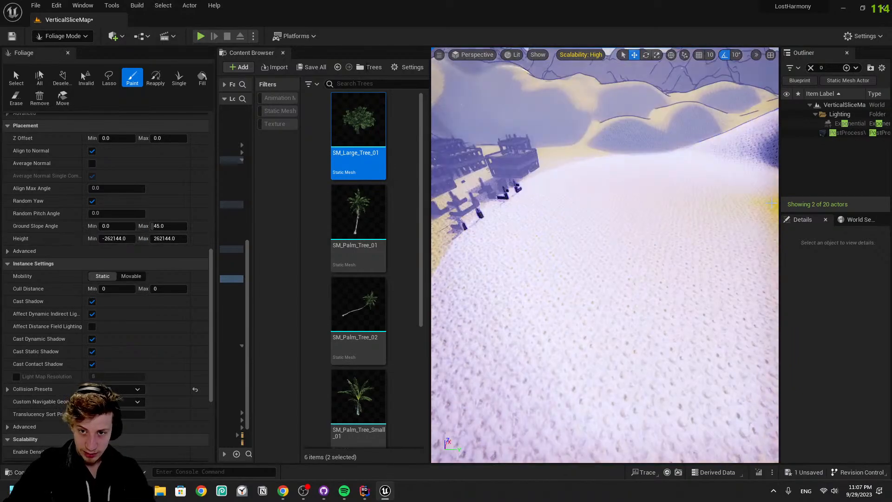
mouse_move(748, 197)
right_mouse_down()
mouse_move(606, 195)
mouse_move(606, 207)
mouse_move(576, 195)
mouse_move(579, 212)
right_mouse_up()
key("ctrl+z")
Set the density of SM_Large_Tree_01 and SM_Small_Tree_01 to 0.05
scroll(127, 271, "up", 10)
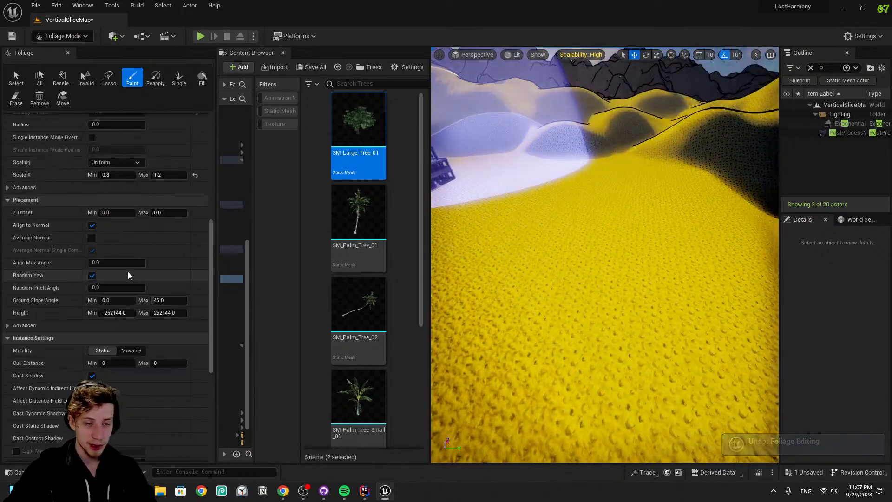
scroll(136, 288, "up", 5)
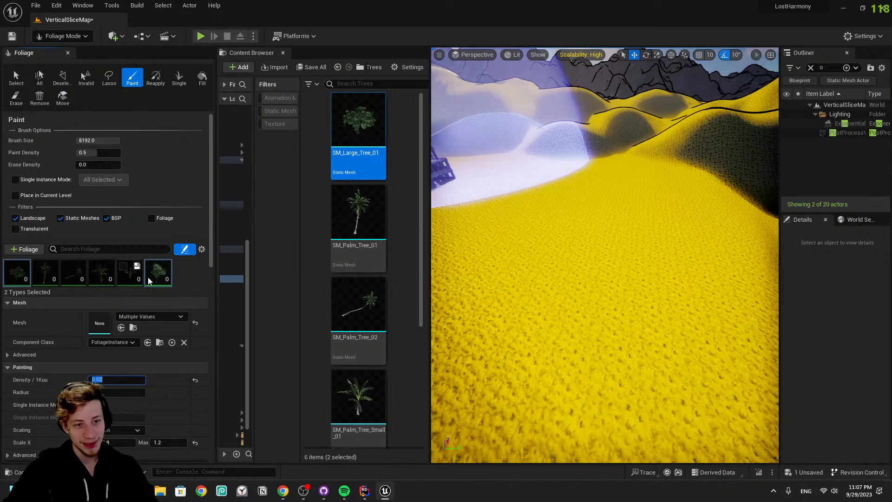
type("0.05")
key("Return")
Test-paint the two active tree types on the dunes and undo the stroke
left_click(675, 195)
mouse_move(675, 194)
right_mouse_down()
mouse_move(568, 232)
mouse_move(693, 225)
right_mouse_up()
key("ctrl+z")
Set the Scale X range of the two active trees to 2.0 to 3.0 and test-paint them, undoing the strokes
scroll(124, 368, "down", 2)
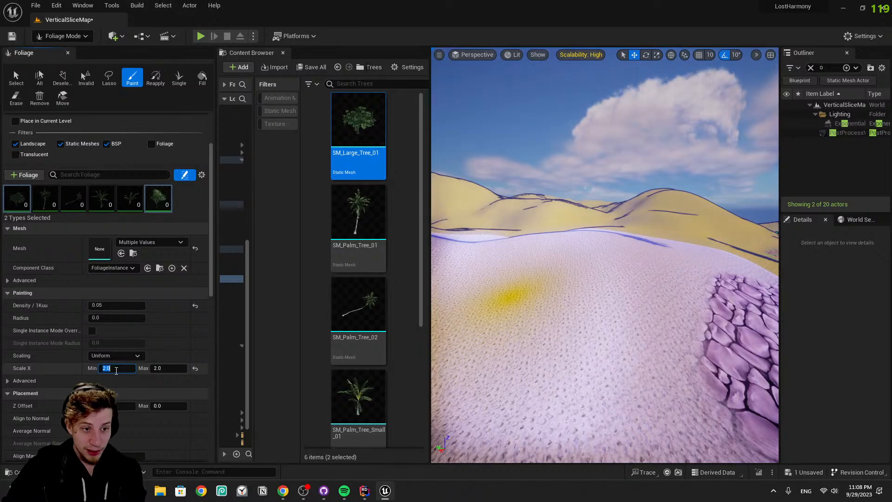
left_click(591, 255)
mouse_move(660, 274)
right_mouse_down()
mouse_move(557, 274)
mouse_move(511, 232)
mouse_move(558, 284)
right_mouse_up()
key("ctrl+z")
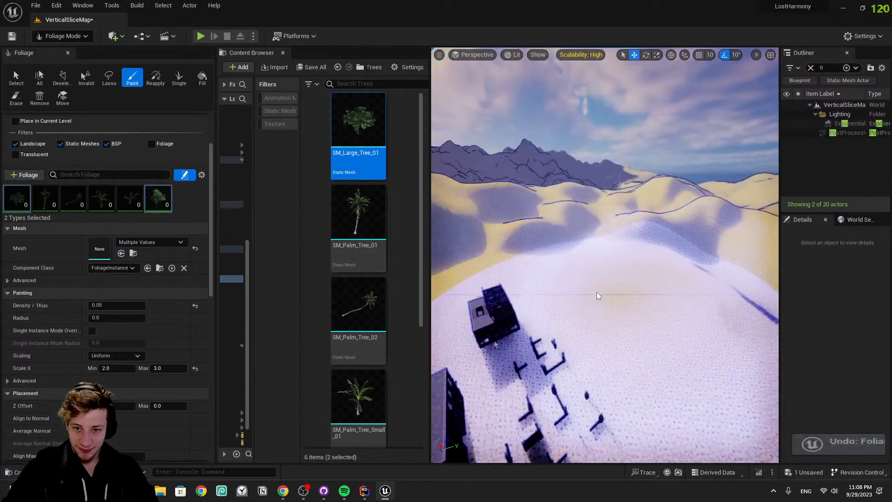
left_click(558, 332)
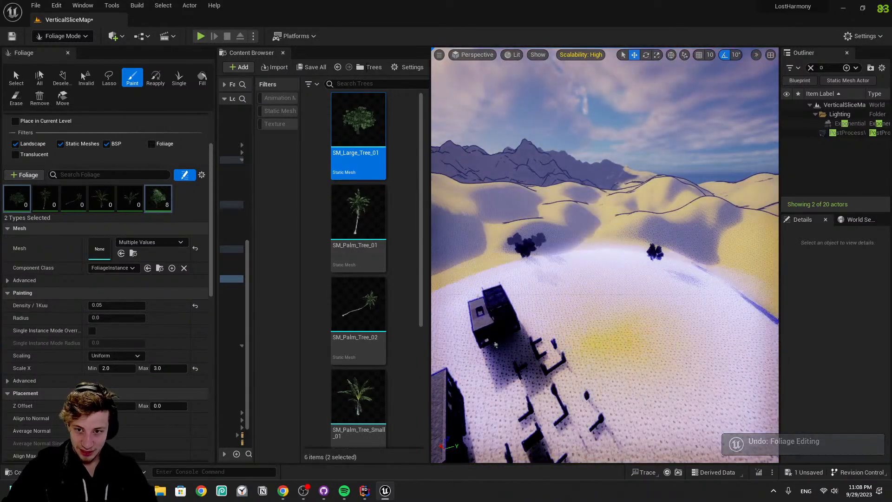
key("ctrl+z")
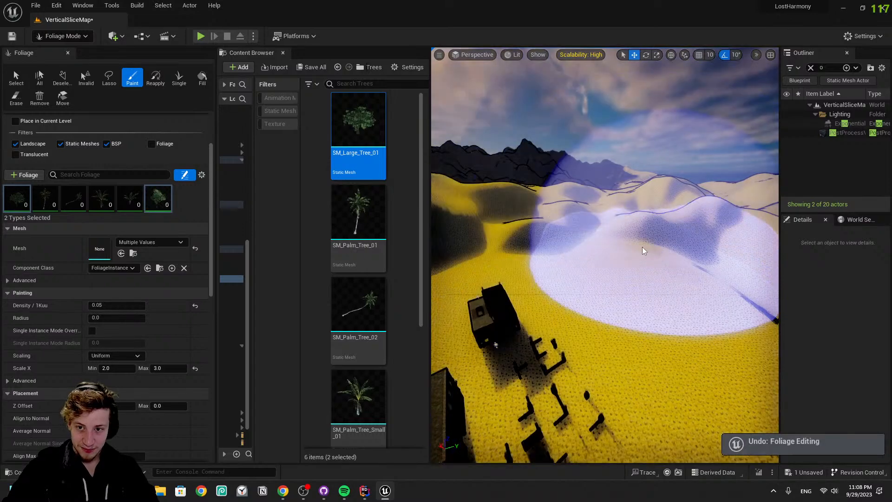
Reduce the foliage brush size to about 1169 and test-paint the large and small trees, undoing the stroke
scroll(69, 168, "up", 3)
left_click_drag(107, 140, 93, 140)
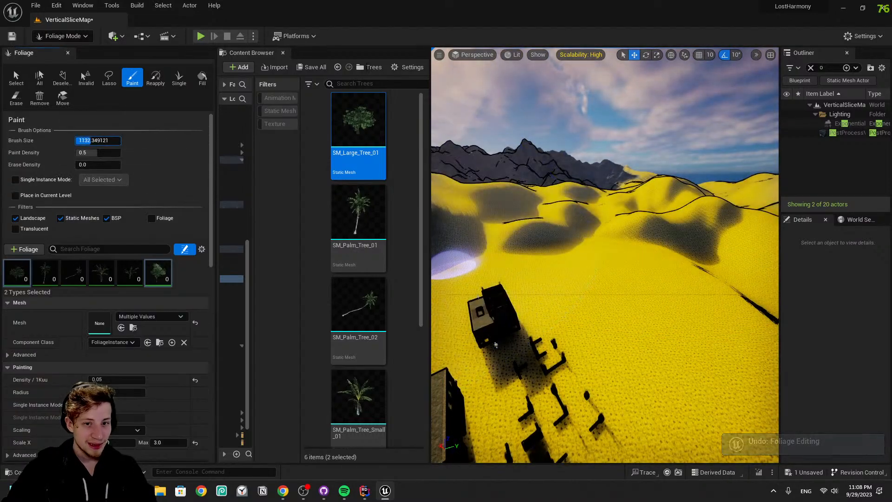
left_click_drag(621, 339, 555, 297)
key("w")
mouse_move(608, 314)
right_mouse_down()
mouse_move(608, 261)
mouse_move(599, 320)
mouse_move(614, 275)
mouse_move(687, 277)
mouse_move(618, 275)
right_mouse_up()
key("s")
key("w")
key("s")
key("w")
key("s")
key("w")
mouse_move(571, 230)
right_mouse_down()
mouse_move(688, 214)
mouse_move(667, 211)
mouse_move(609, 322)
right_mouse_up()
key("s")
key("w")
key("s")
key("ctrl+z")
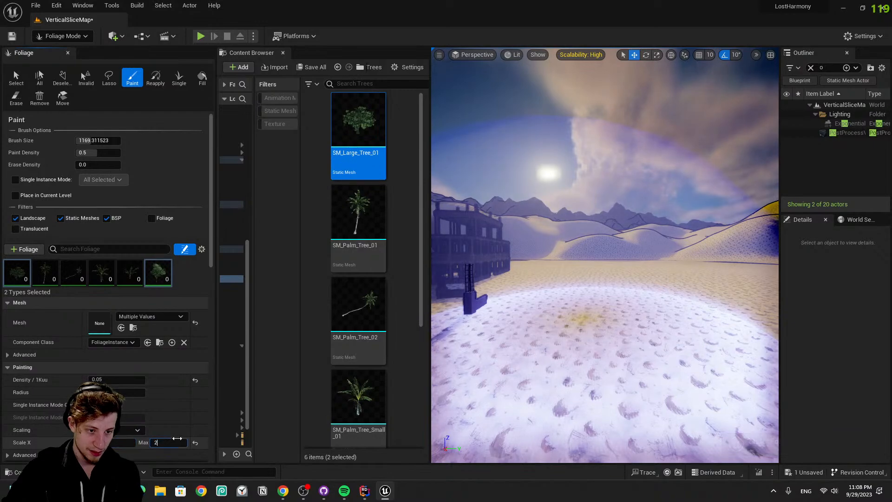
Set the maximum Scale X of the two trees to 2.0 and test-paint beside the wooden structure, undoing the stroke
left_click(571, 284)
mouse_move(550, 314)
right_mouse_down()
mouse_move(493, 314)
mouse_move(664, 312)
mouse_move(576, 310)
mouse_move(574, 269)
mouse_move(568, 309)
mouse_move(566, 292)
mouse_move(544, 313)
right_mouse_up()
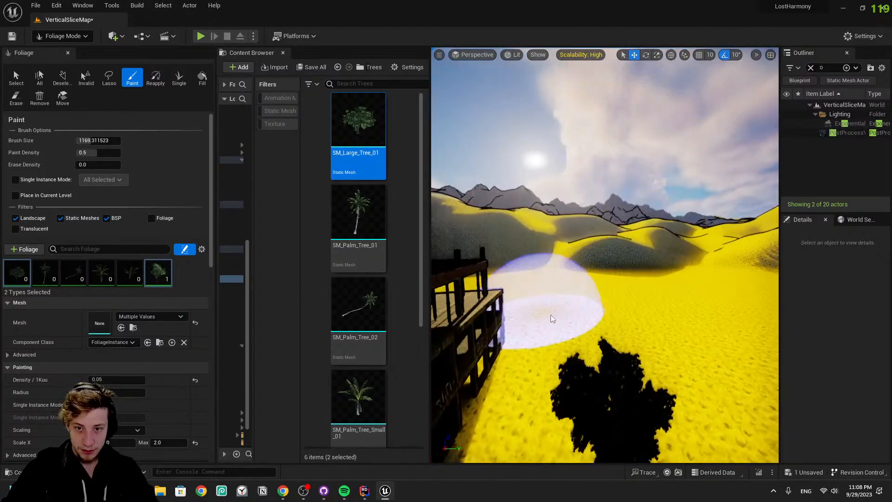
key("ctrl+z")
Activate only SM_Large_Tree_01 and test-paint it on the sand beside the ruins, undoing each stroke
mouse_move(604, 274)
right_mouse_down()
mouse_move(597, 305)
mouse_move(583, 311)
right_mouse_up()
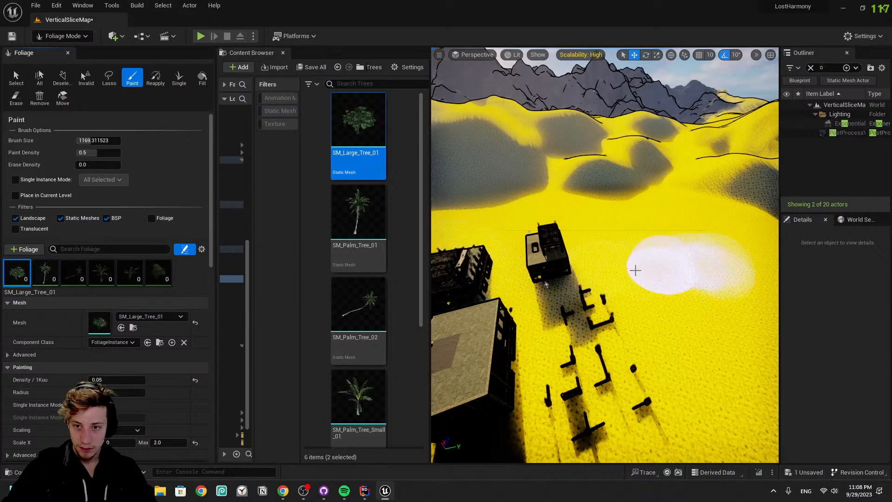
left_click(660, 284)
mouse_move(659, 302)
right_mouse_down()
mouse_move(650, 268)
mouse_move(654, 300)
right_mouse_up()
key("ctrl+z")
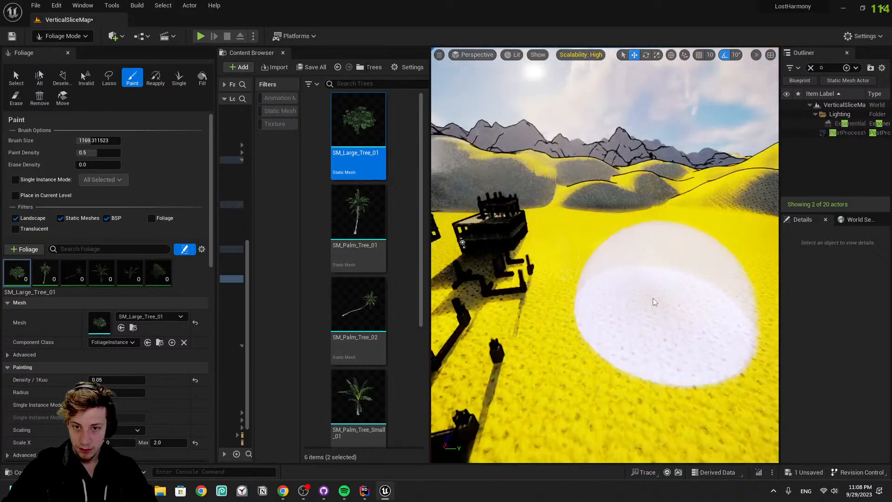
left_click(654, 301)
key("ctrl+z")
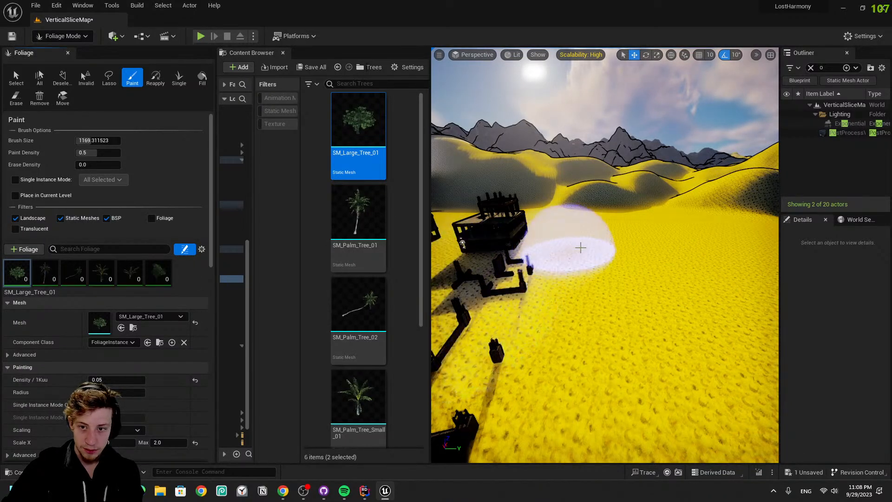
left_click(674, 280)
key("ctrl+z")
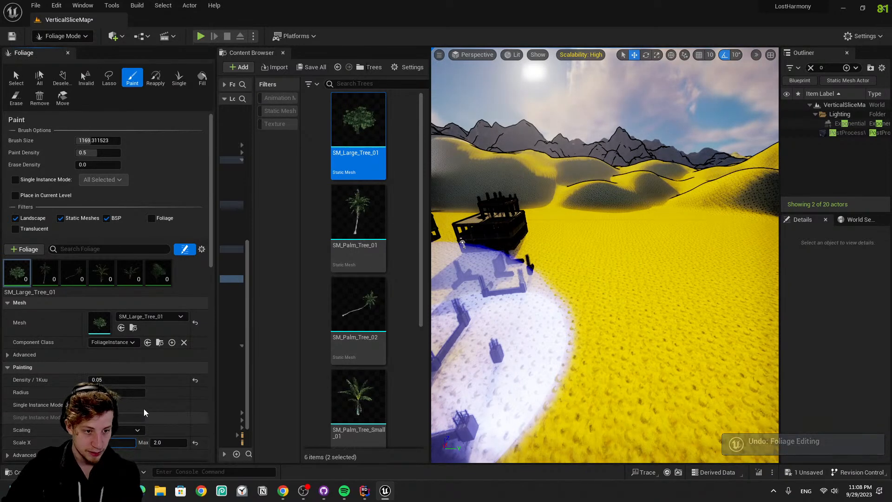
Set the maximum Scale X of SM_Large_Tree_01 to 1.2
type("1")
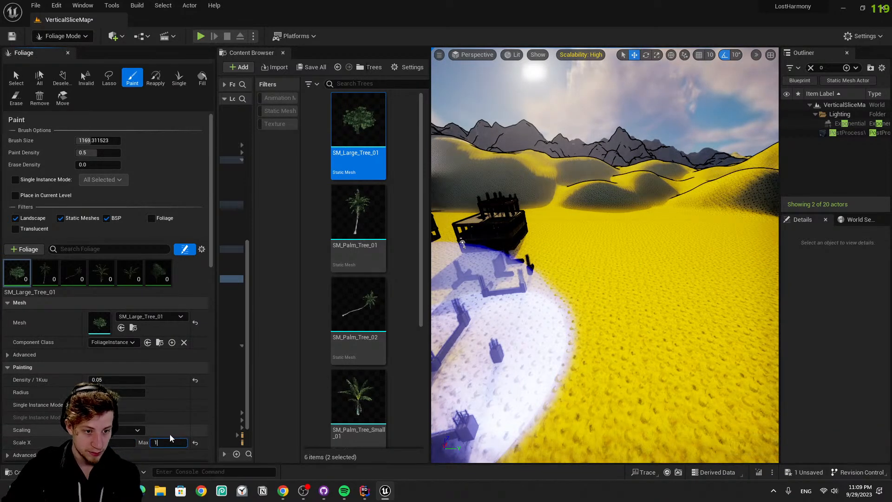
type(".2")
key("Return")
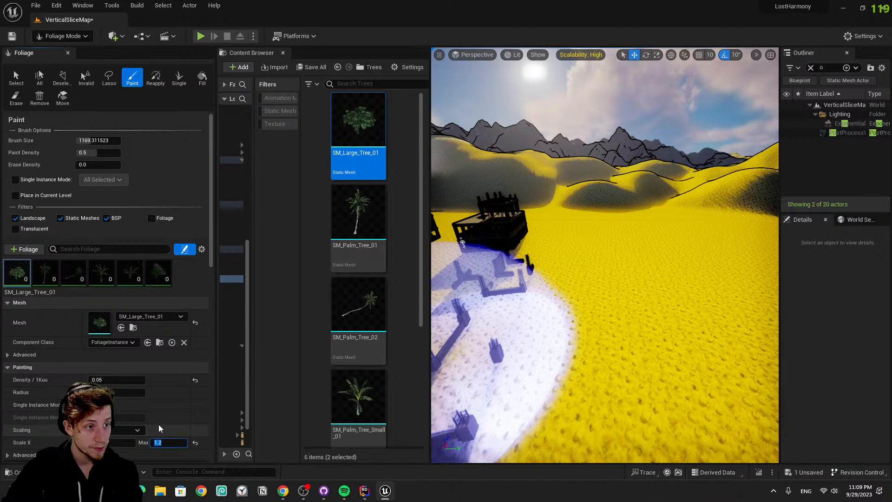
Activate only SM_Palm_Tree_01 and test-paint it on the sand near the ruins, undoing each stroke
mouse_move(14, 269)
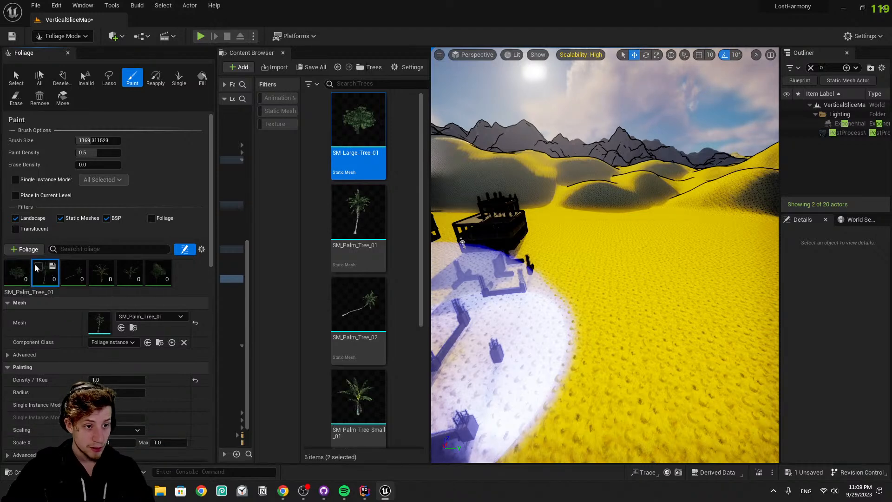
mouse_move(604, 275)
left_mouse_down()
mouse_move(594, 295)
mouse_move(613, 301)
left_mouse_up()
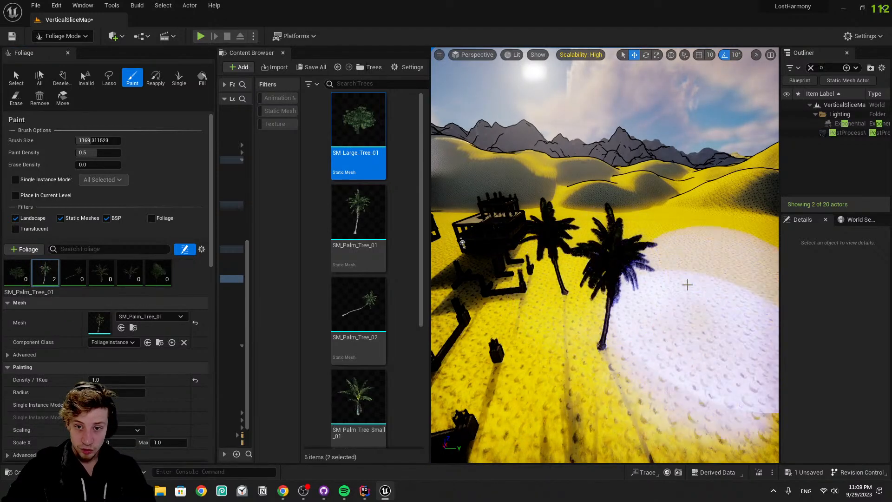
key("ctrl+z")
left_click_drag(618, 260, 671, 360)
key("ctrl+z")
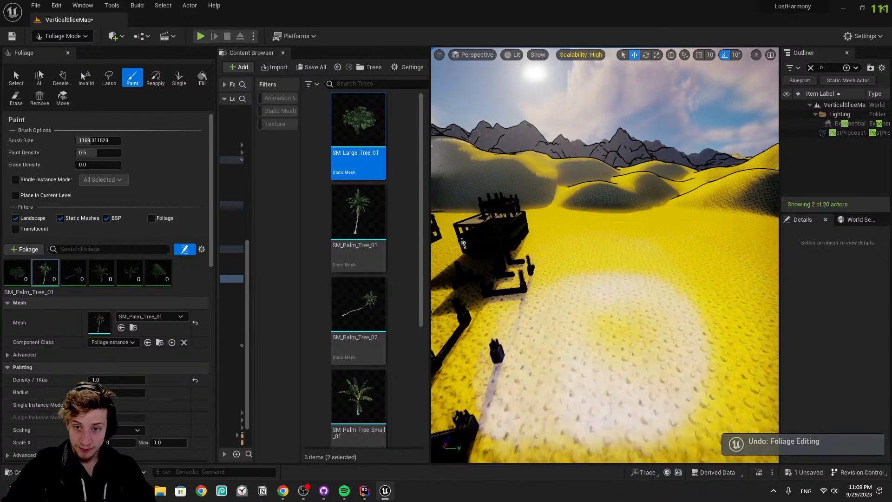
Paint a trial grove of SM_Palm_Tree_01, inspect it from up close, and undo the strokes
right_click_drag(530, 321, 642, 321)
left_click_drag(530, 321, 464, 289)
mouse_move(465, 288)
right_mouse_down()
mouse_move(320, 278)
mouse_move(446, 270)
right_mouse_up()
key("s")
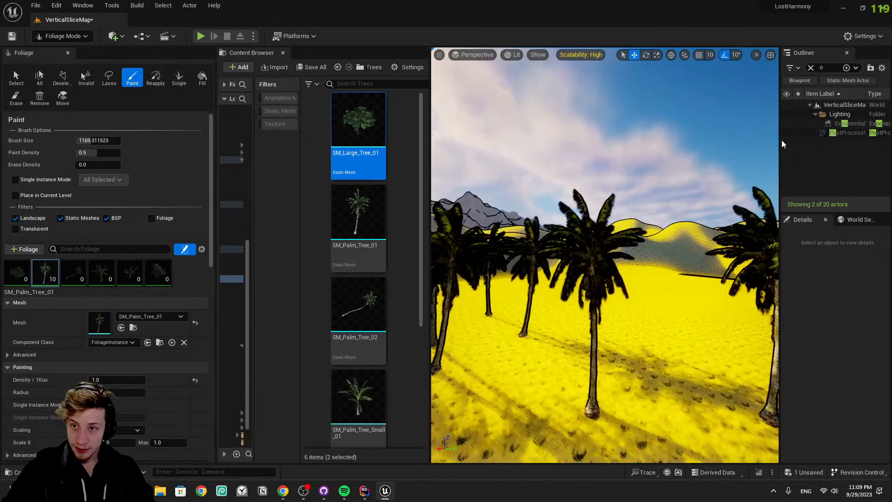
left_click(786, 135)
key("s")
mouse_move(562, 223)
right_mouse_down()
mouse_move(483, 228)
mouse_move(476, 236)
mouse_move(504, 235)
right_mouse_up()
key("ctrl+z")
key("ctrl+z")
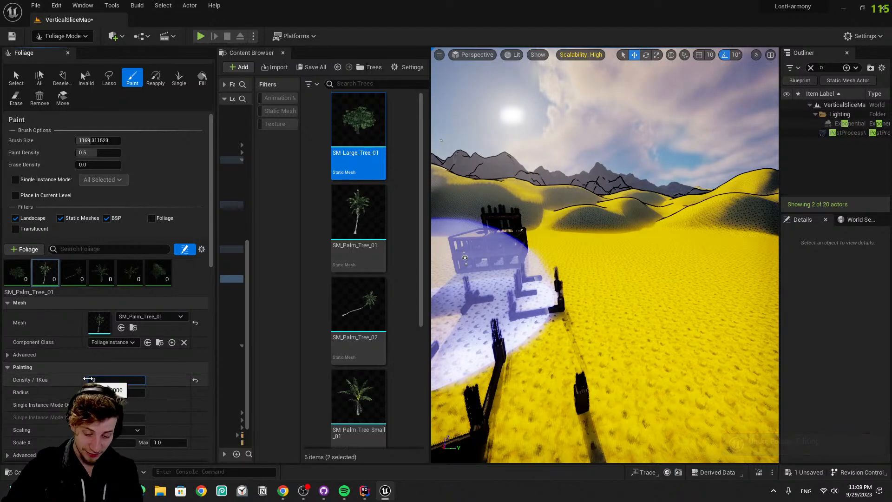
Set the density of SM_Palm_Tree_01 to 0.5 and test-paint it around the ruins, undoing the strokes
mouse_move(649, 288)
left_mouse_down()
mouse_move(657, 323)
mouse_move(607, 259)
mouse_move(575, 256)
mouse_move(663, 392)
mouse_move(718, 303)
left_mouse_up()
right_click_drag(719, 299, 769, 286)
key("a")
key("ctrl+z")
key("ctrl+z")
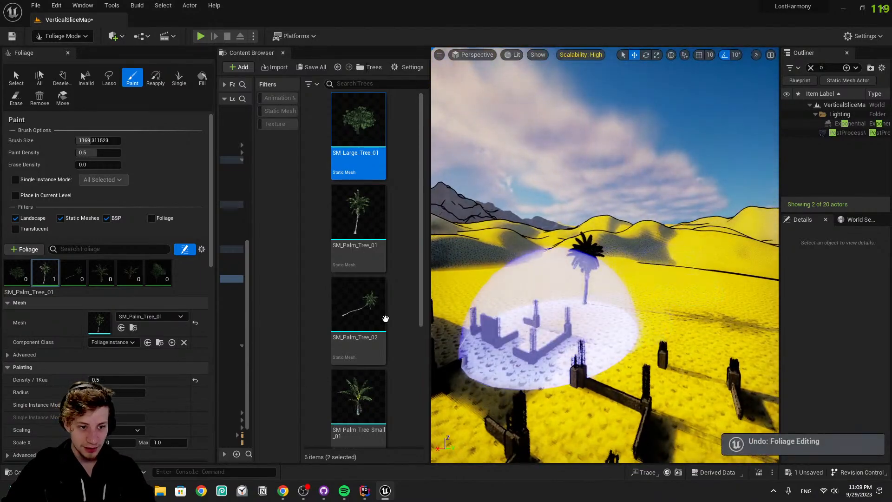
key("ctrl+z")
Test-paint SM_Palm_Tree_01 at several spots among the ruins and dunes, undoing the strokes
mouse_move(713, 300)
right_mouse_down()
mouse_move(591, 295)
mouse_move(729, 297)
right_mouse_up()
key("w")
mouse_move(599, 321)
left_mouse_down()
mouse_move(584, 359)
mouse_move(678, 361)
left_mouse_up()
right_click_drag(678, 360, 685, 355)
key("w")
left_click_drag(651, 342, 634, 292)
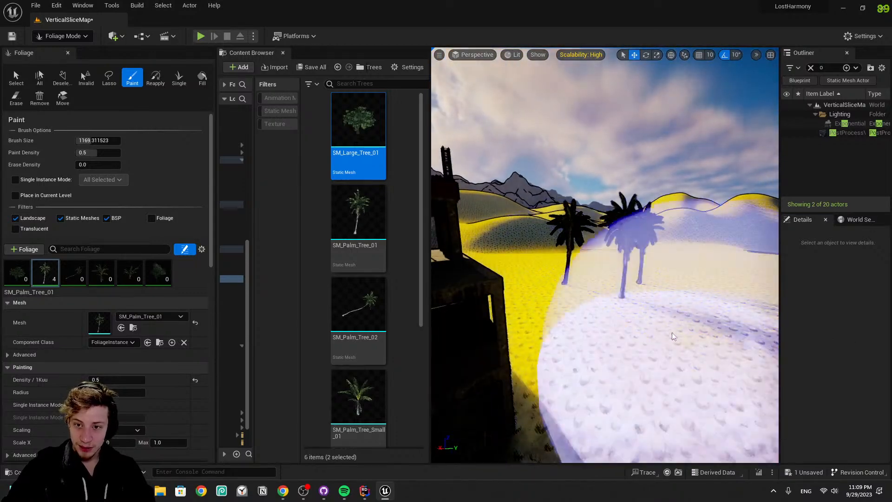
right_click_drag(677, 338, 772, 338)
mouse_move(677, 339)
left_mouse_down()
mouse_move(398, 367)
mouse_move(661, 282)
left_mouse_up()
key("d")
right_click_drag(661, 282, 520, 283)
key("w")
key("ctrl+z")
right_click_drag(632, 294, 762, 307)
key("ctrl+z")
key("ctrl+z")
mouse_move(602, 316)
right_mouse_down()
mouse_move(437, 331)
mouse_move(598, 327)
right_mouse_up()
key("s")
key("w")
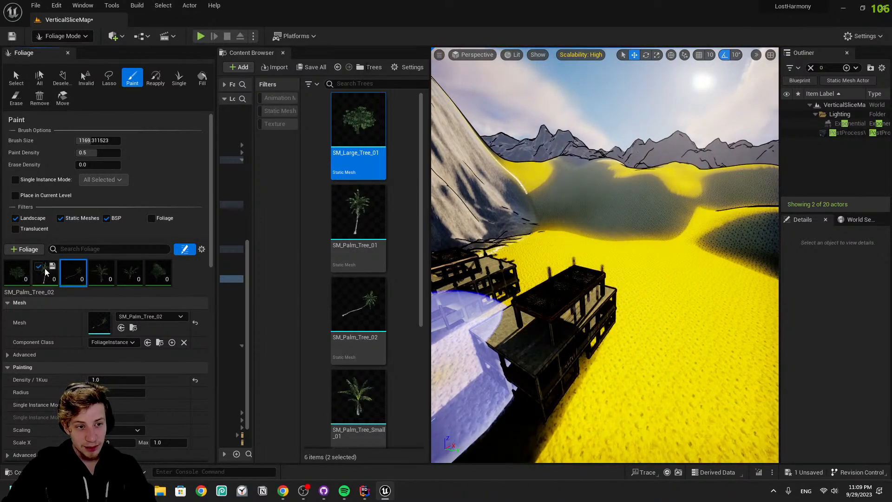
Test-paint the leaning SM_Palm_Tree_02 beside the building and on the open sand, undoing the strokes
left_click(673, 351)
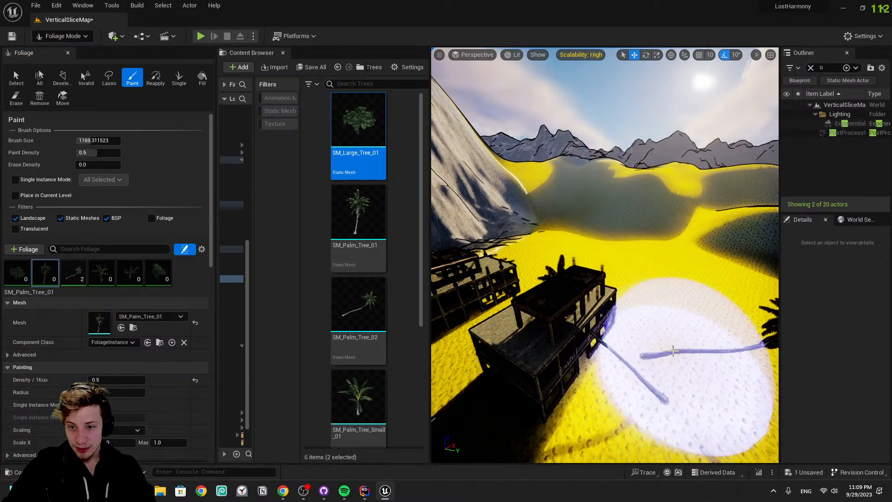
key("w")
mouse_move(669, 293)
right_mouse_down()
mouse_move(702, 289)
mouse_move(716, 264)
mouse_move(678, 279)
mouse_move(753, 289)
right_mouse_up()
key("w")
key("ctrl+z")
left_click(653, 248)
left_click(712, 272)
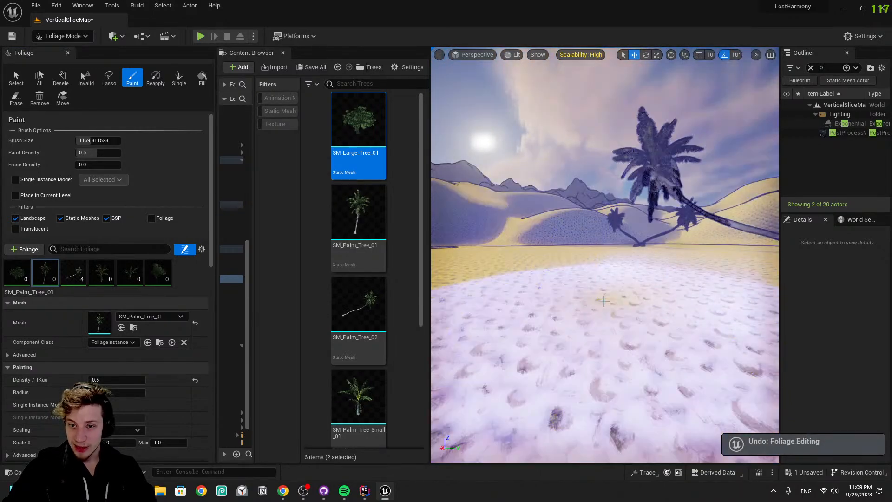
right_click_drag(607, 299, 683, 289)
key("ctrl+z")
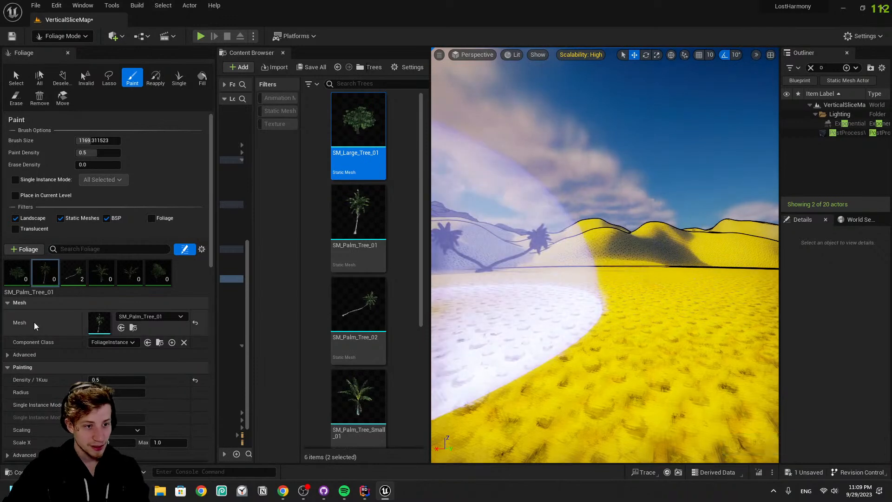
Undo the remaining SM_Palm_Tree_02 stroke and set that palm's density to 0.2
left_click(75, 279)
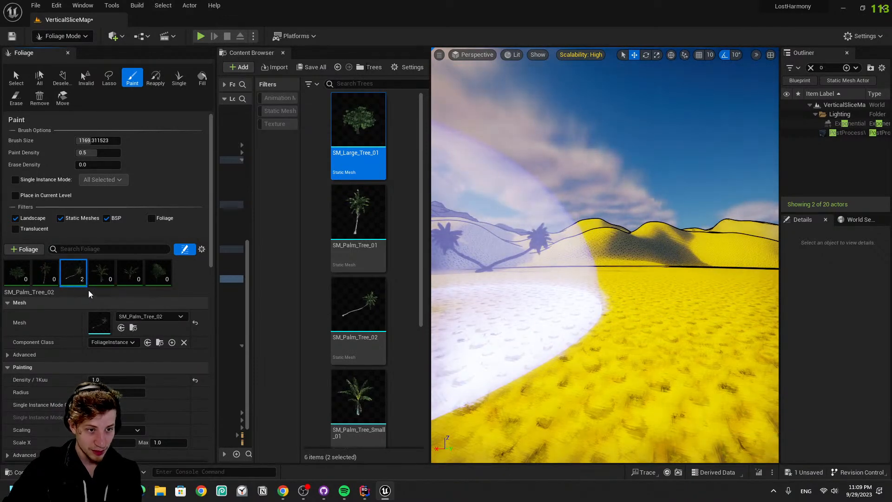
key("ctrl+z")
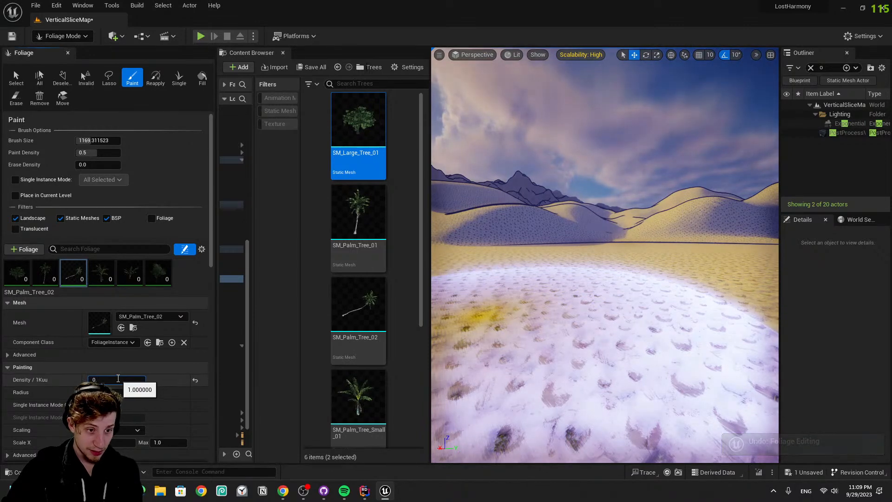
type("0.2")
key("Return")
Activate only SM_Palm_Tree_Small_01 and test-paint it on the sand, undoing the last stroke
left_click(99, 278)
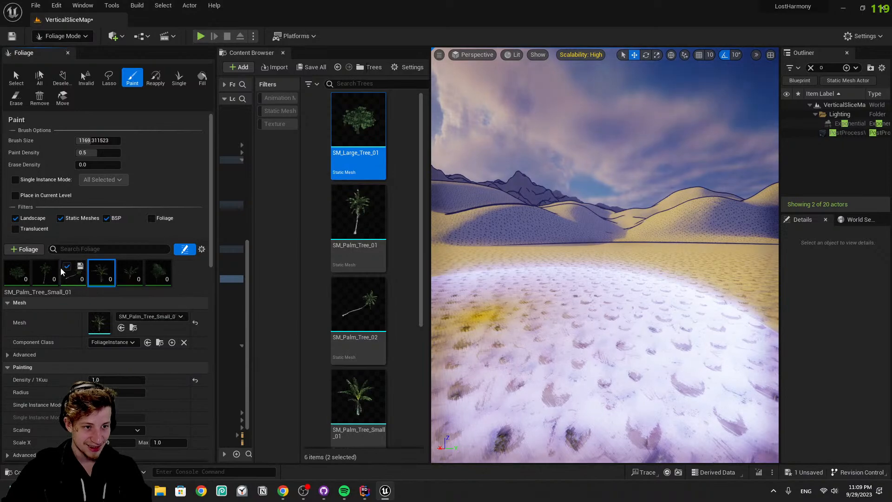
left_click(657, 270)
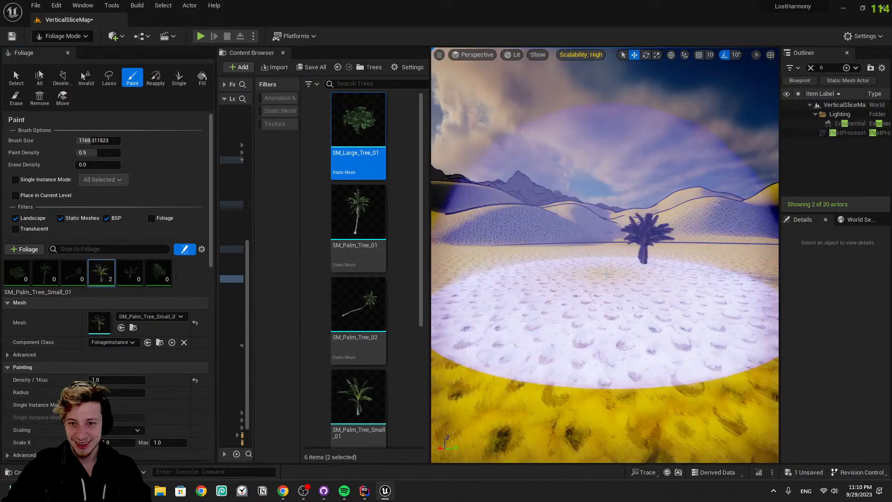
key("ctrl+z")
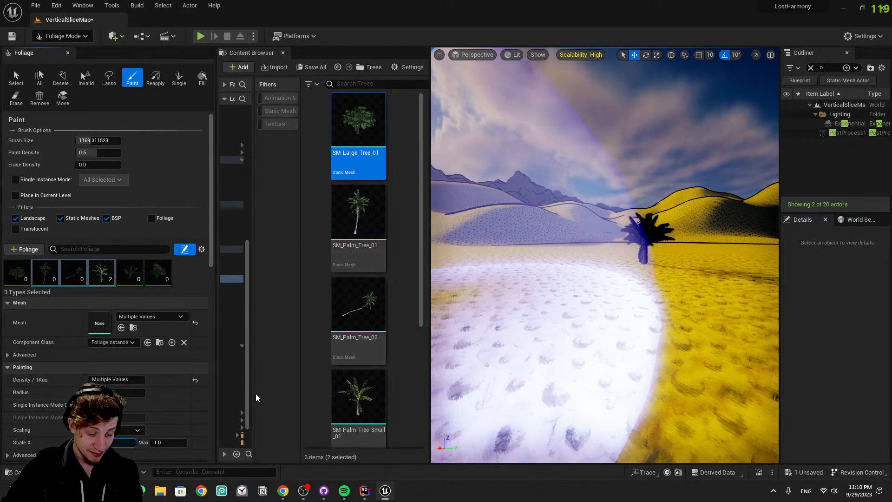
Set the Scale X range of the three active palm types to 0.8 to 1.2 and test-paint them, undoing the stroke
type("0.")
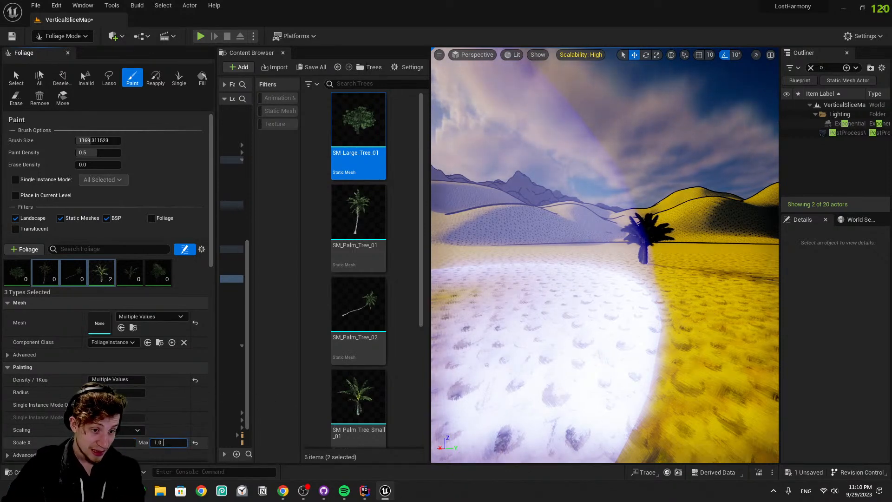
key("Return")
left_click(525, 279)
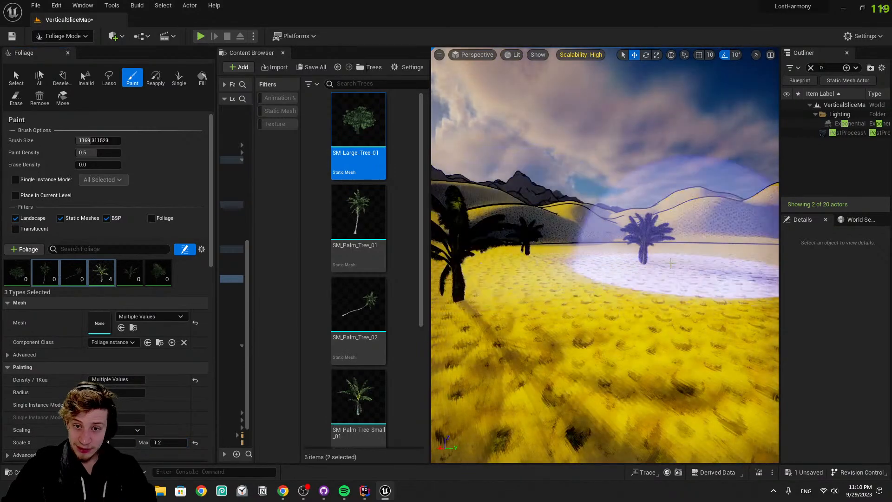
right_click_drag(619, 262, 617, 279)
key("ctrl+z")
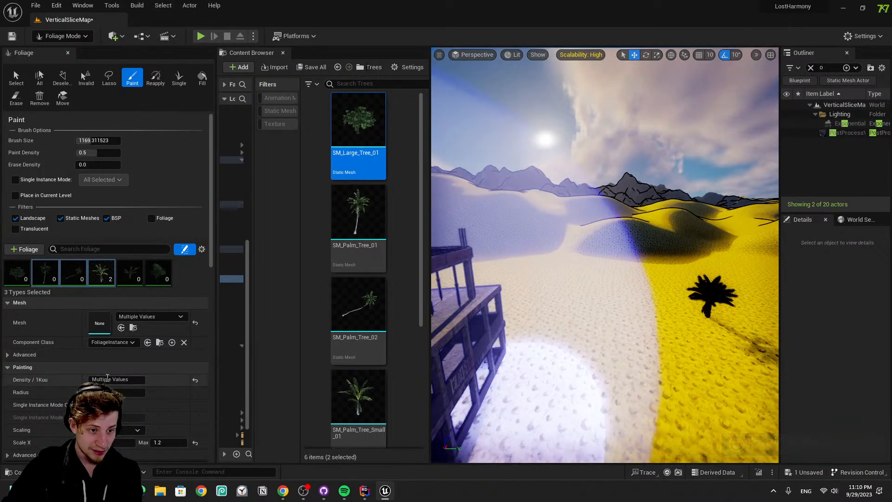
Select only SM_Palm_Tree_02 and set its density to 0.1
left_click(100, 272)
left_click(97, 278)
left_click(77, 282)
left_click(121, 379)
type("0.1")
key("Return")
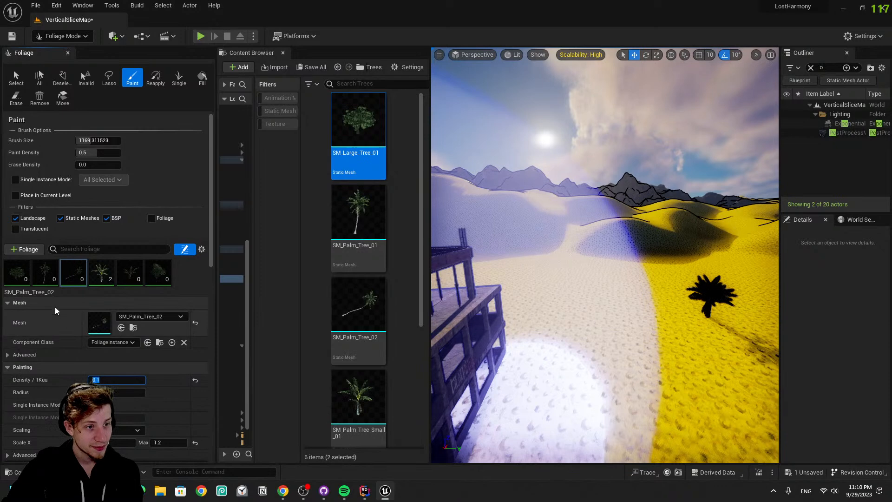
Set the density of SM_Palm_Tree_Small_01 to 0.7 and test-paint SM_Palm_Tree_Small_02, undoing the stroke
left_click(19, 271)
left_click(97, 284)
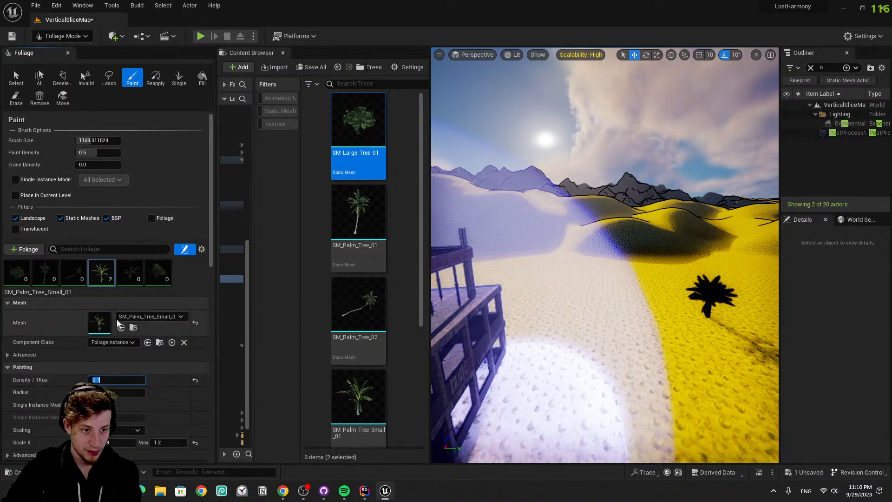
left_click(130, 273)
left_click(625, 294)
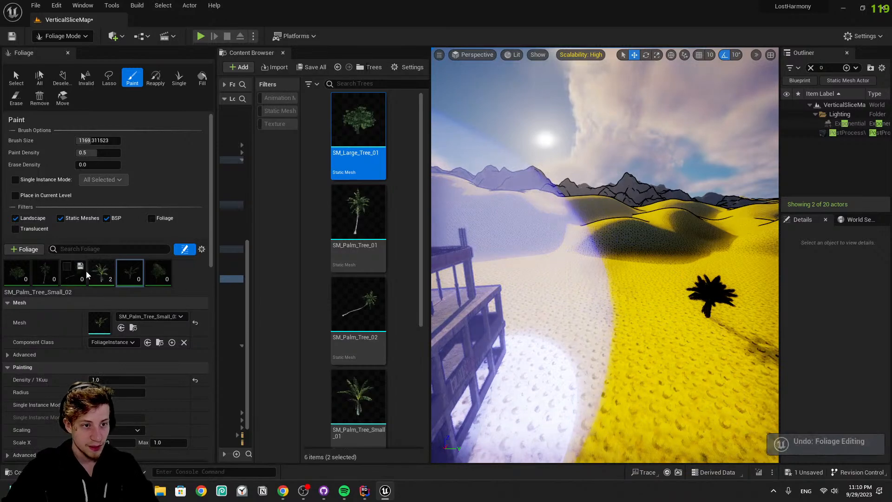
Test-paint SM_Palm_Tree_Small_02 on the sand beside the wooden building and undo the stroke
left_click(584, 329)
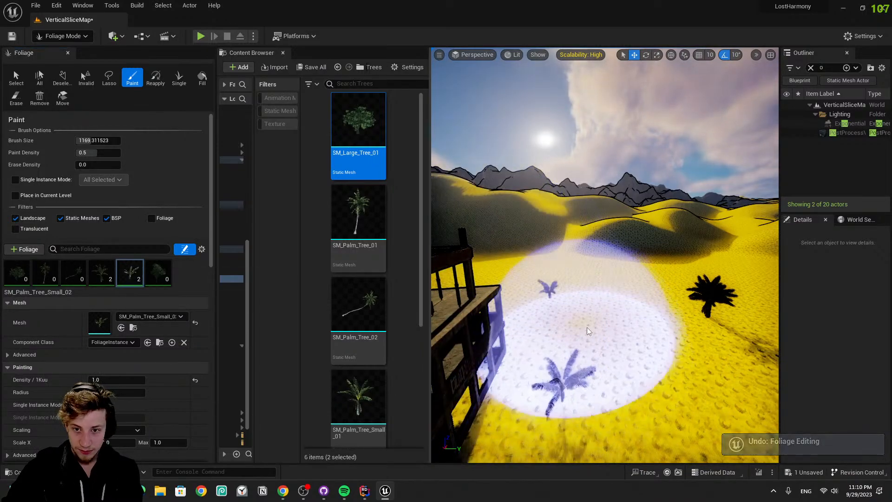
key("ctrl+z")
right_click_drag(629, 328, 711, 405)
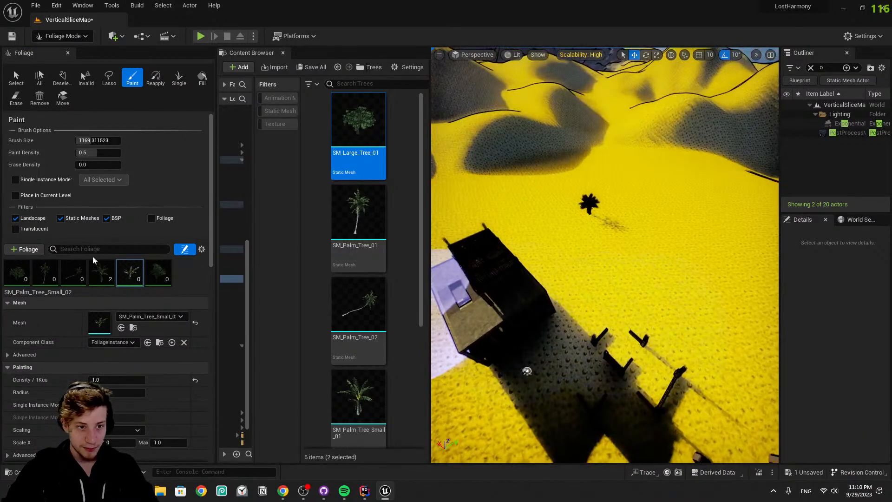
Activate all six foliage types and test-paint them together on the sand behind the buildings, undoing the strokes
right_click_drag(641, 218, 576, 234)
left_click_drag(576, 234, 697, 283)
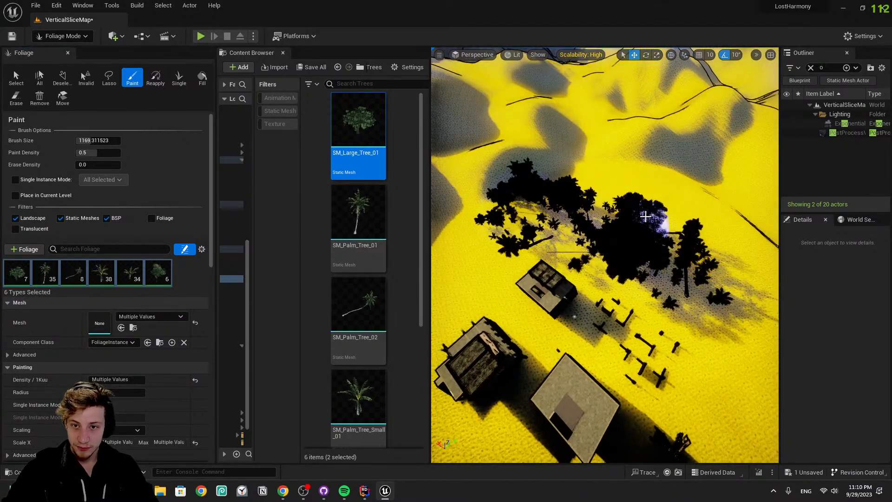
left_click_drag(681, 239, 685, 242)
key("w")
mouse_move(685, 242)
right_mouse_down()
mouse_move(692, 246)
mouse_move(674, 154)
mouse_move(660, 145)
mouse_move(660, 239)
mouse_move(627, 237)
mouse_move(650, 260)
mouse_move(685, 241)
right_mouse_up()
key("s")
key("ctrl+z")
key("s")
right_click_drag(528, 304, 548, 330)
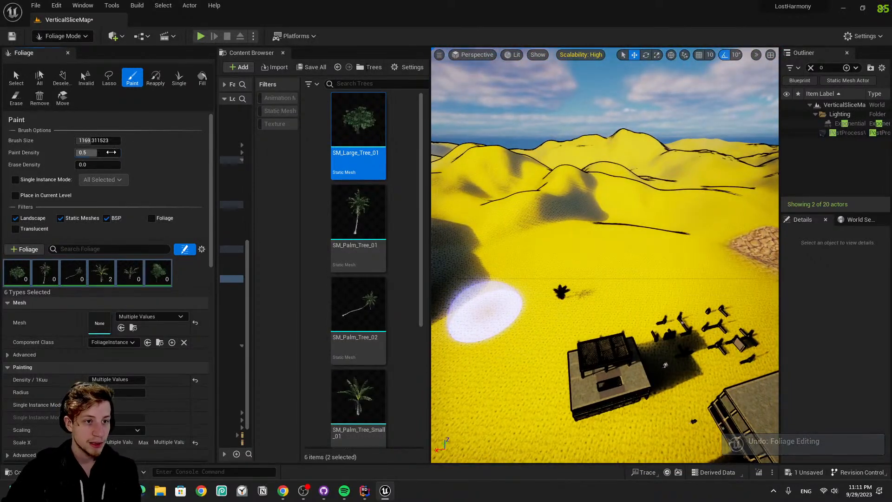
Set the paint density to 0.29 and the brush size to about 3482, and paint all six types beside the buildings
mouse_move(478, 200)
left_mouse_down()
mouse_move(552, 259)
mouse_move(521, 260)
mouse_move(653, 264)
mouse_move(488, 293)
mouse_move(537, 261)
mouse_move(692, 241)
left_mouse_up()
key("d")
mouse_move(692, 241)
right_mouse_down()
mouse_move(641, 244)
mouse_move(665, 235)
right_mouse_up()
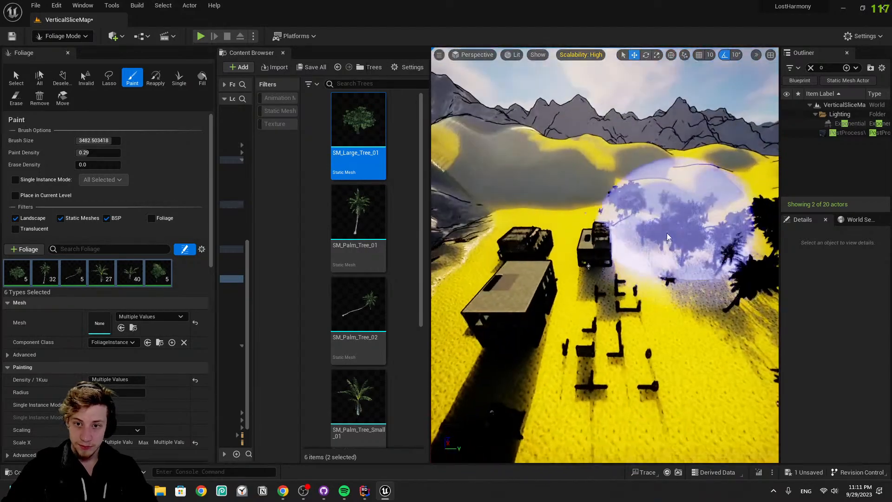
key("w")
mouse_move(738, 301)
right_mouse_down()
mouse_move(775, 291)
mouse_move(770, 271)
right_mouse_up()
key("w")
Hide the post-process volume and keep painting all six tree types across the sand around the buildings
left_click(786, 134)
key("e")
mouse_move(584, 247)
right_mouse_down()
mouse_move(581, 288)
mouse_move(604, 316)
mouse_move(660, 311)
right_mouse_up()
mouse_move(584, 247)
left_mouse_down()
mouse_move(549, 283)
mouse_move(650, 260)
mouse_move(720, 258)
left_mouse_up()
mouse_move(720, 258)
right_mouse_down()
mouse_move(762, 253)
mouse_move(715, 228)
mouse_move(729, 232)
mouse_move(688, 234)
right_mouse_up()
key("w")
right_click_drag(515, 331, 646, 325)
key("w")
right_click_drag(529, 338, 478, 346)
mouse_move(529, 339)
left_mouse_down()
mouse_move(576, 261)
mouse_move(554, 351)
mouse_move(684, 263)
mouse_move(501, 302)
mouse_move(673, 257)
mouse_move(501, 297)
mouse_move(493, 350)
mouse_move(551, 290)
left_mouse_up()
Paint the six tree types along the dune beside the stone path, undoing the last stroke
key("w")
mouse_move(551, 290)
right_mouse_down()
mouse_move(613, 269)
mouse_move(483, 279)
right_mouse_up()
key("s")
mouse_move(551, 290)
left_mouse_down()
mouse_move(697, 284)
mouse_move(681, 233)
mouse_move(635, 270)
mouse_move(522, 271)
mouse_move(723, 241)
mouse_move(502, 239)
left_mouse_up()
mouse_move(502, 239)
right_mouse_down()
mouse_move(618, 242)
mouse_move(599, 260)
right_mouse_up()
mouse_move(548, 326)
left_mouse_down()
mouse_move(574, 300)
mouse_move(636, 185)
left_mouse_up()
left_click_drag(581, 211, 576, 226)
key("d")
right_click_drag(576, 226, 483, 209)
right_click_drag(646, 166, 753, 186)
key("a")
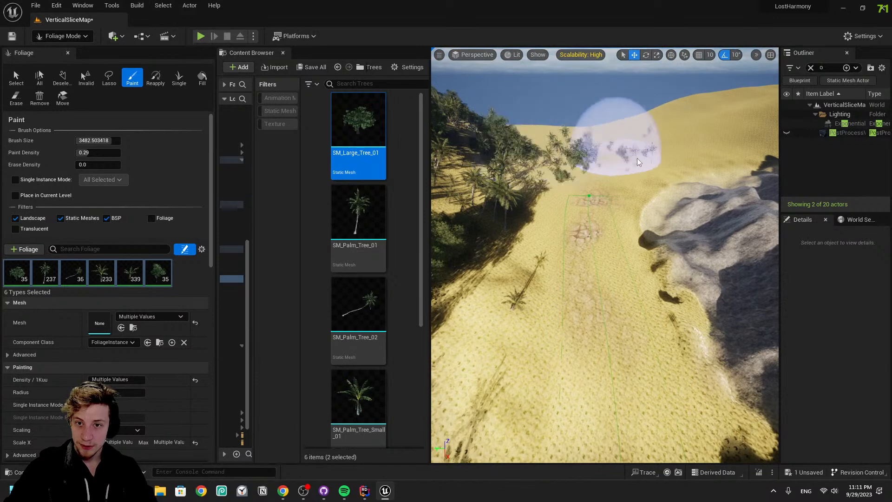
key("ctrl+z")
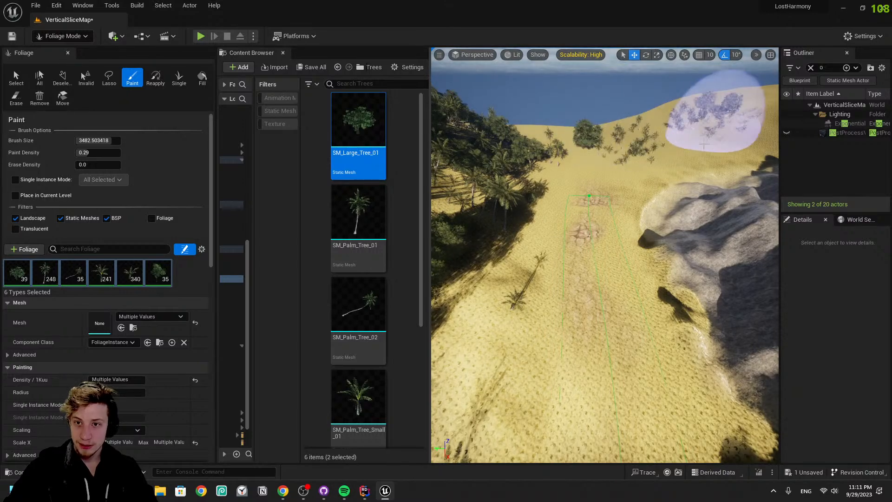
Paint trees over the far dune and the sandy slope beside the rocky mountain
right_click_drag(771, 89, 790, 79)
right_click_drag(518, 278, 518, 278)
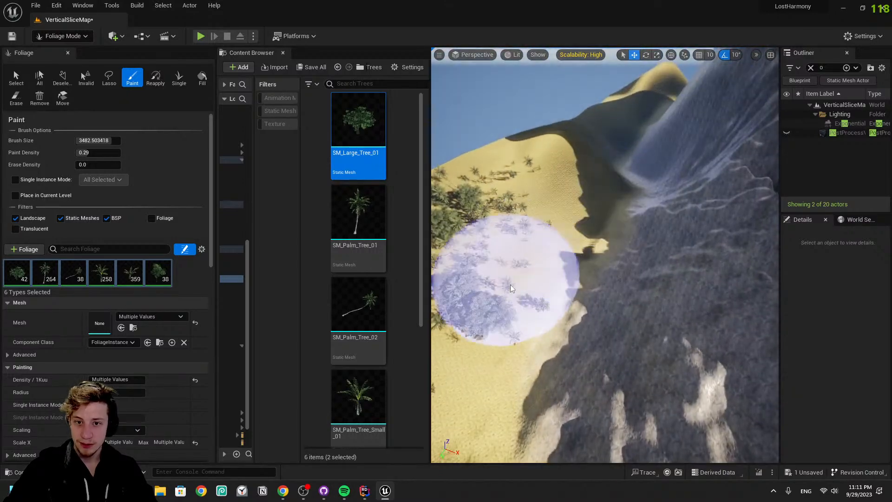
mouse_move(477, 257)
right_mouse_down()
mouse_move(483, 248)
mouse_move(520, 264)
right_mouse_up()
left_click(520, 264)
right_click_drag(618, 264, 618, 264)
right_click_drag(673, 264, 673, 263)
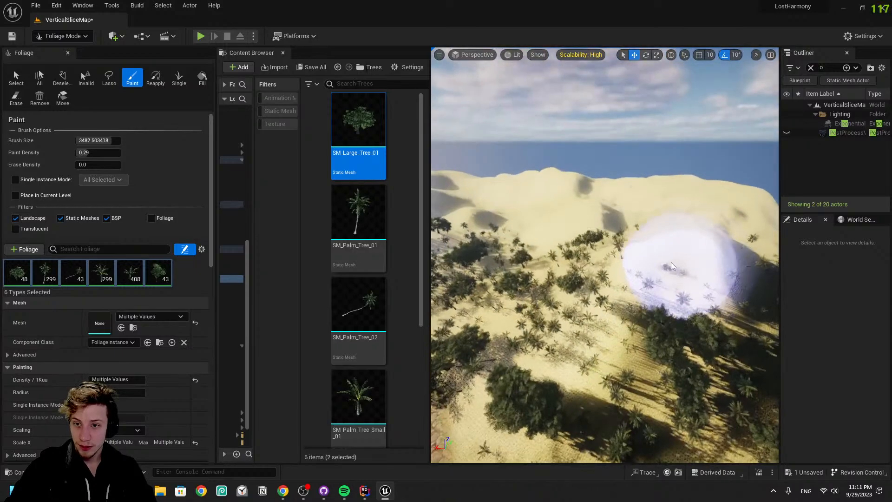
Extend the mixed tree cover over the open dunes and the slopes behind the buildings
left_click_drag(672, 264, 538, 245)
left_click_drag(439, 217, 450, 218)
right_click_drag(450, 218, 450, 218)
right_click_drag(515, 333, 515, 333)
right_click_drag(636, 282, 636, 283)
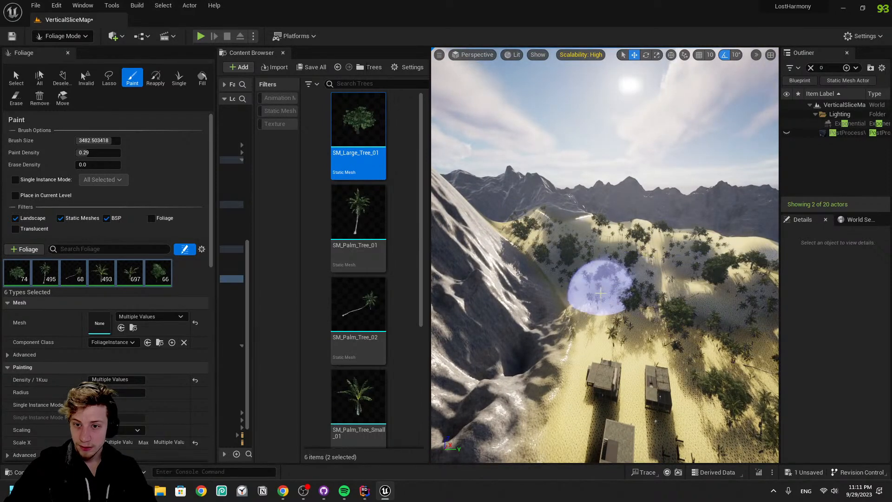
right_click_drag(669, 279, 669, 279)
Paint more trees over the hills toward the ridge near the sea
left_click_drag(659, 291, 557, 265)
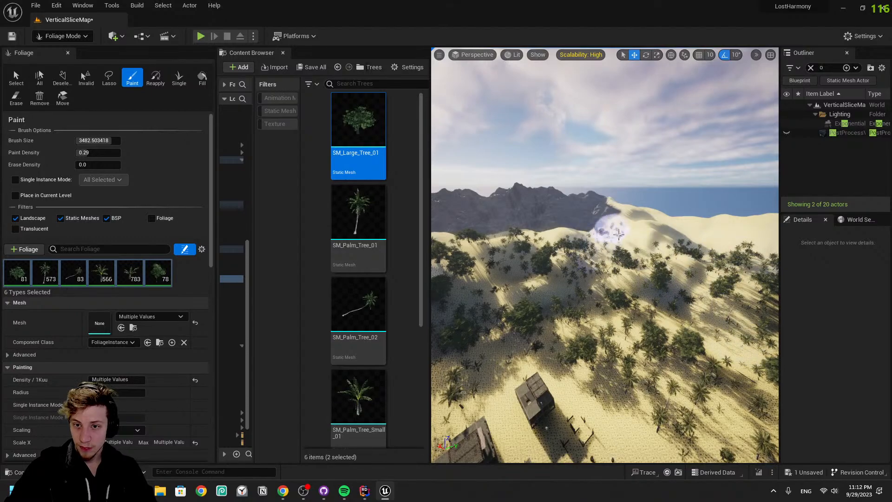
right_click_drag(721, 284, 721, 284)
right_click_drag(685, 315, 685, 315)
left_click_drag(525, 289, 563, 297)
right_click_drag(562, 297, 563, 297)
right_click_drag(572, 248, 573, 248)
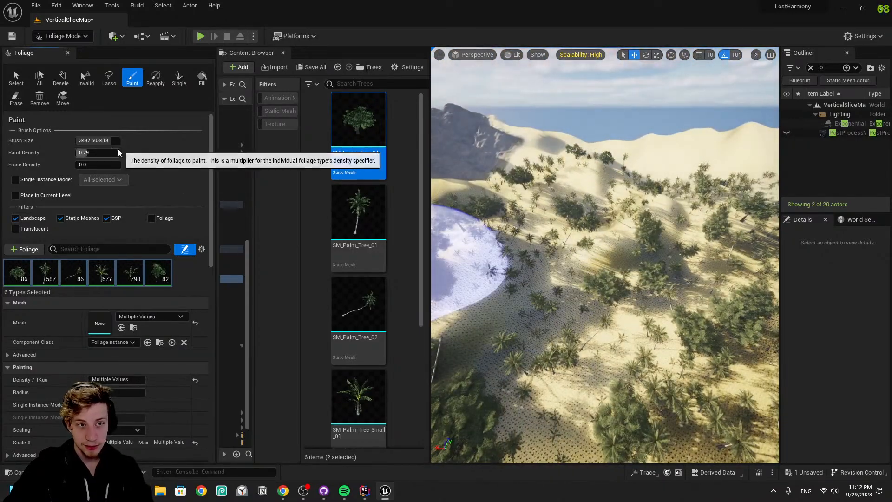
Set the paint density to 1.0 and thicken the trees on the sandy slopes behind the buildings
left_click_drag(104, 152, 120, 153)
mouse_move(644, 234)
left_mouse_down()
mouse_move(532, 209)
mouse_move(738, 236)
mouse_move(655, 270)
left_mouse_up()
right_click_drag(655, 270, 655, 269)
right_click_drag(684, 174, 684, 174)
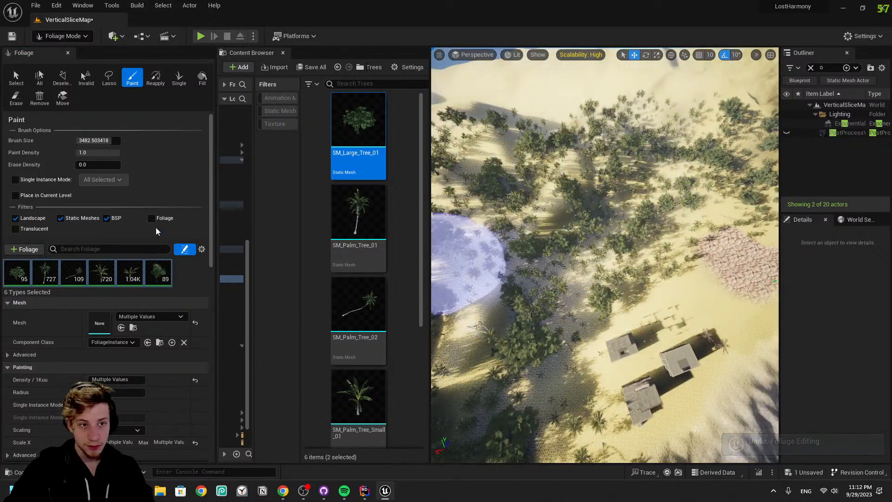
mouse_move(470, 270)
left_mouse_down()
mouse_move(598, 312)
mouse_move(651, 216)
left_mouse_up()
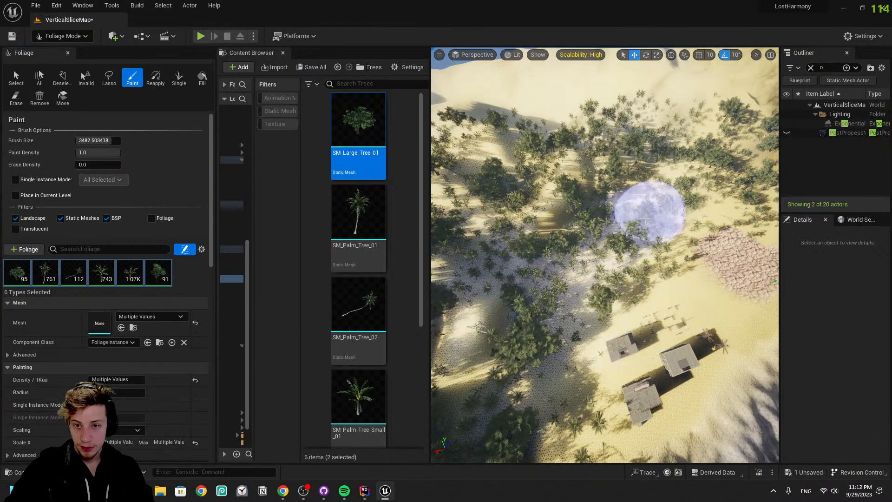
Fill the valley and hillsides between the mountain and the buildings with denser trees at full paint density
right_click_drag(555, 207, 537, 227)
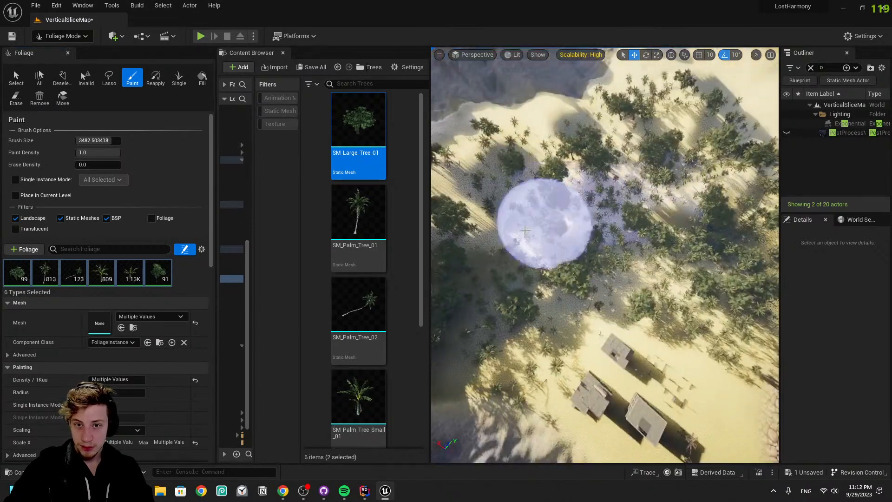
right_click_drag(608, 190, 553, 191)
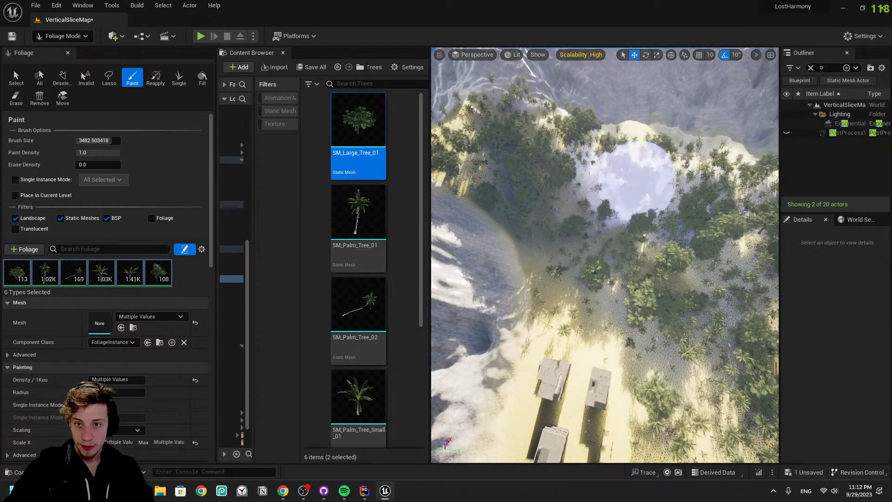
right_click_drag(596, 152, 659, 126)
left_click_drag(493, 260, 601, 198)
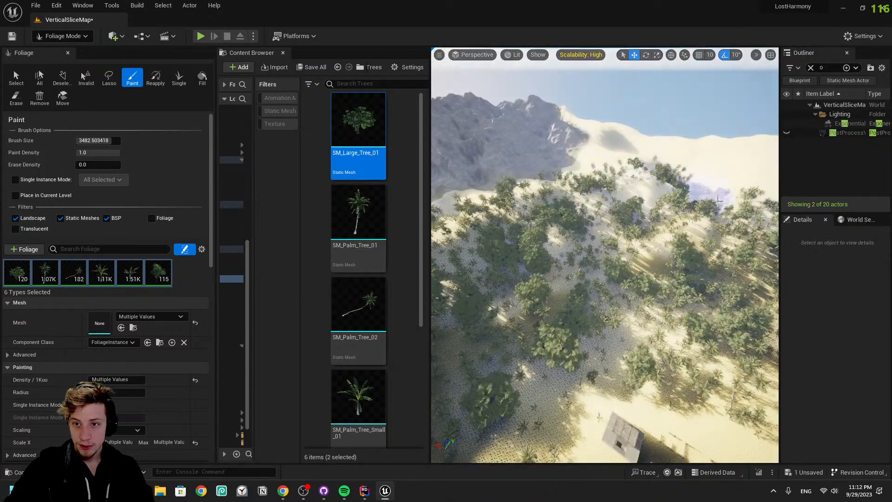
right_click_drag(626, 252, 725, 234)
left_click_drag(520, 269, 637, 199)
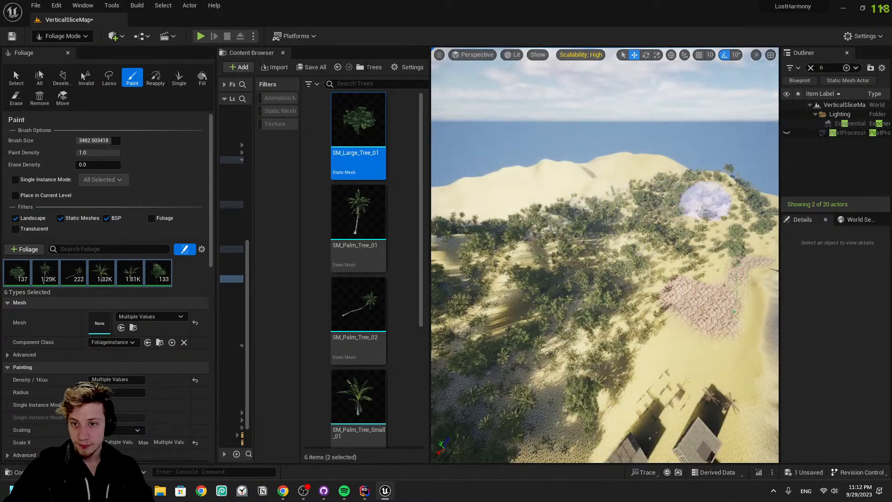
right_click_drag(709, 204, 764, 220)
left_click_drag(569, 332, 589, 322)
right_click_drag(589, 322, 584, 365)
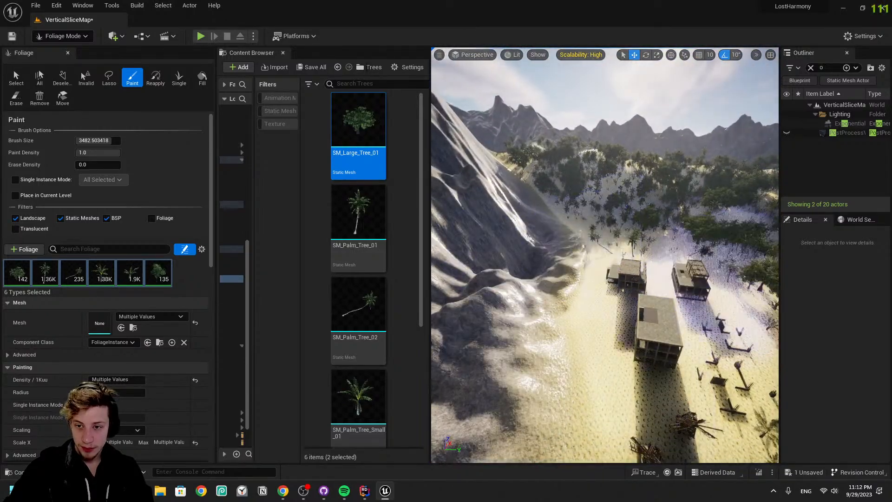
Paint additional dense trees around the buildings and toward the stone path
right_click_drag(700, 274, 700, 295)
left_click_drag(504, 304, 550, 337)
right_click_drag(551, 336, 697, 325)
mouse_move(515, 311)
right_mouse_down()
mouse_move(692, 321)
mouse_move(679, 318)
mouse_move(684, 345)
right_mouse_up()
left_click(690, 327)
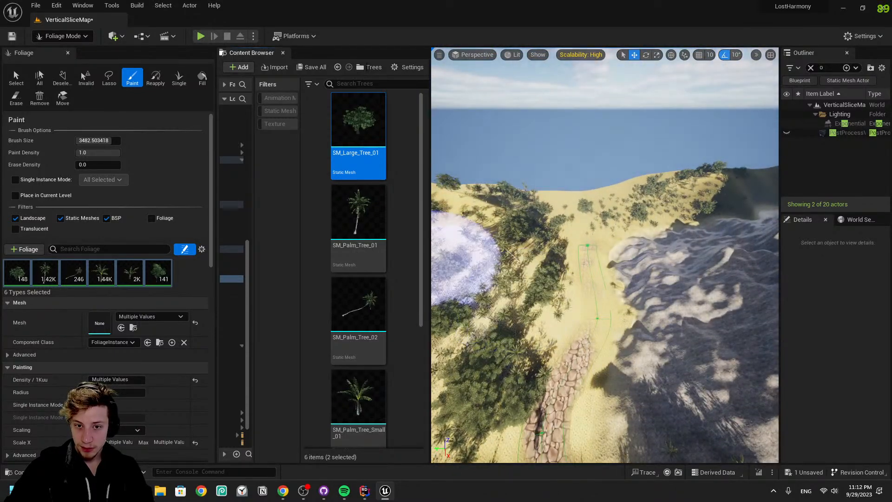
Paint dense trees along the dune ridge beyond the end of the stone path
right_click_drag(398, 247, 398, 211)
left_click_drag(539, 210, 465, 211)
right_click_drag(465, 211, 386, 219)
left_click_drag(626, 206, 553, 219)
right_click_drag(553, 219, 681, 189)
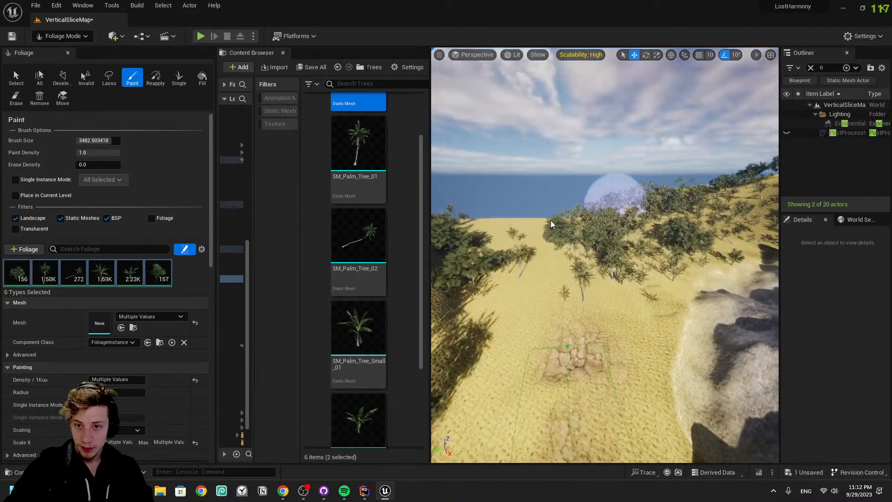
left_click_drag(486, 238, 498, 275)
mouse_move(749, 198)
right_mouse_down()
mouse_move(752, 190)
mouse_move(734, 186)
mouse_move(766, 190)
right_mouse_up()
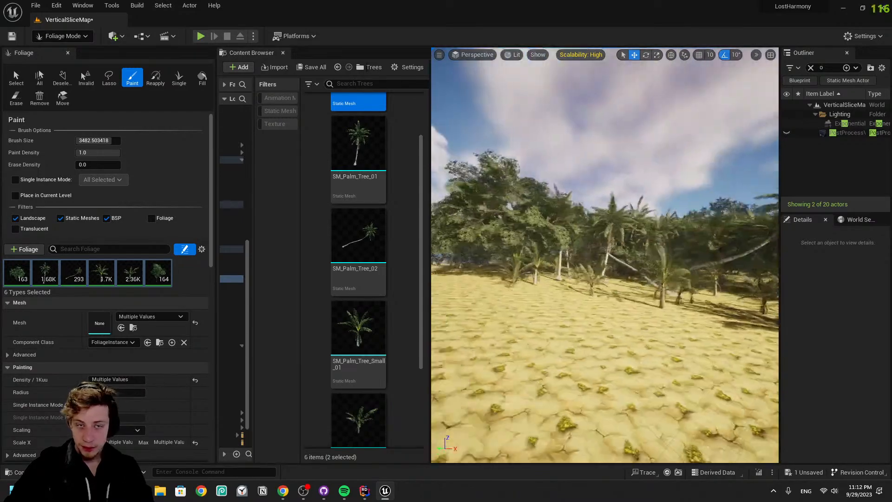
Open the level's primitive statistics, sort the objects by Sum Tris and widen that column
left_click(56, 5)
left_click(83, 6)
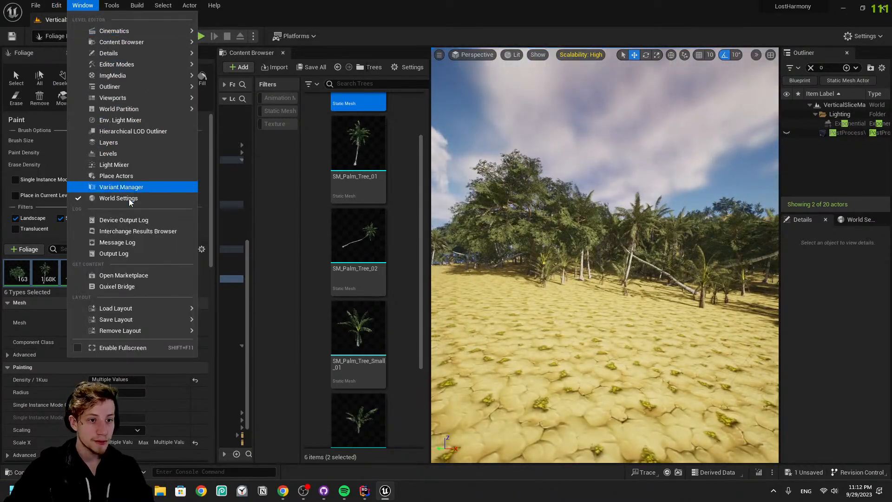
mouse_move(130, 100)
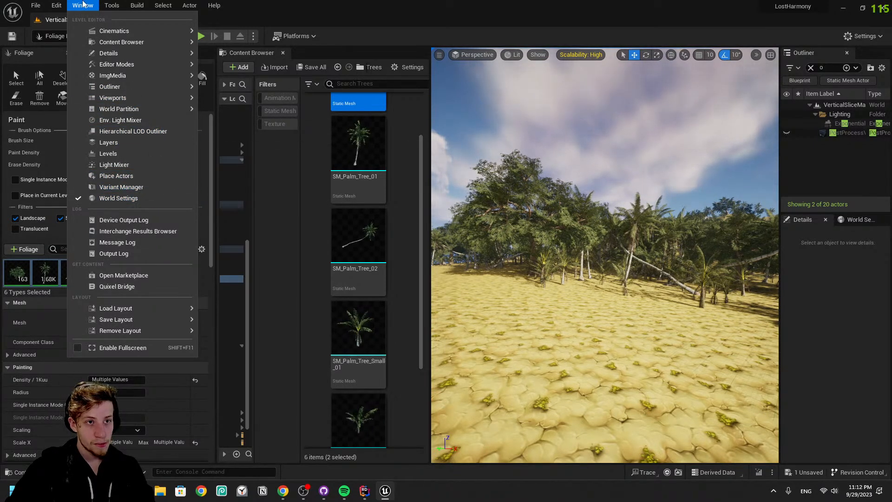
mouse_move(114, 6)
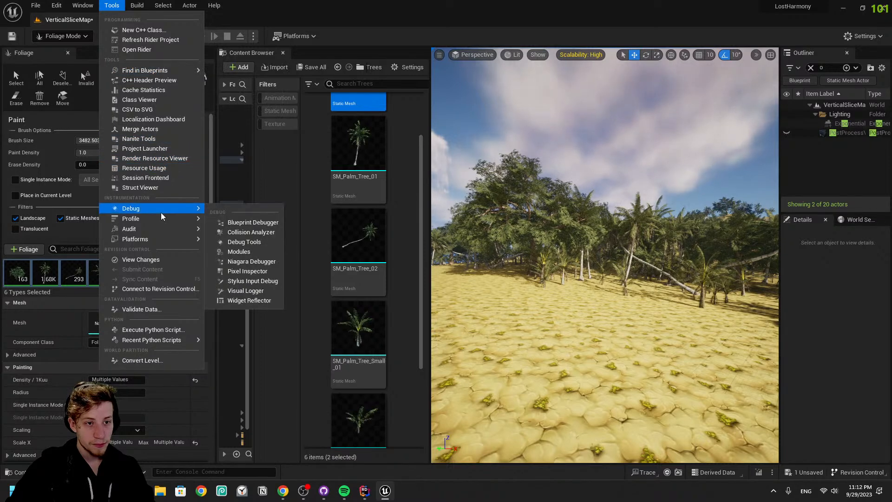
mouse_move(162, 222)
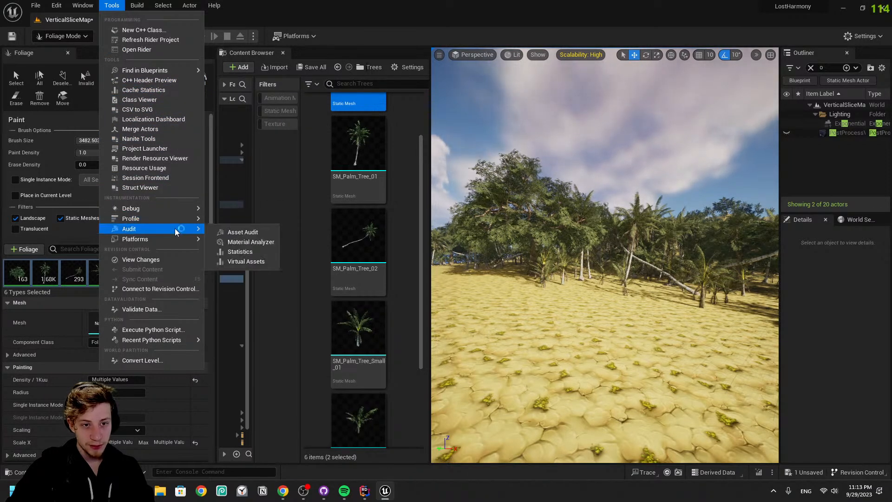
left_click(255, 254)
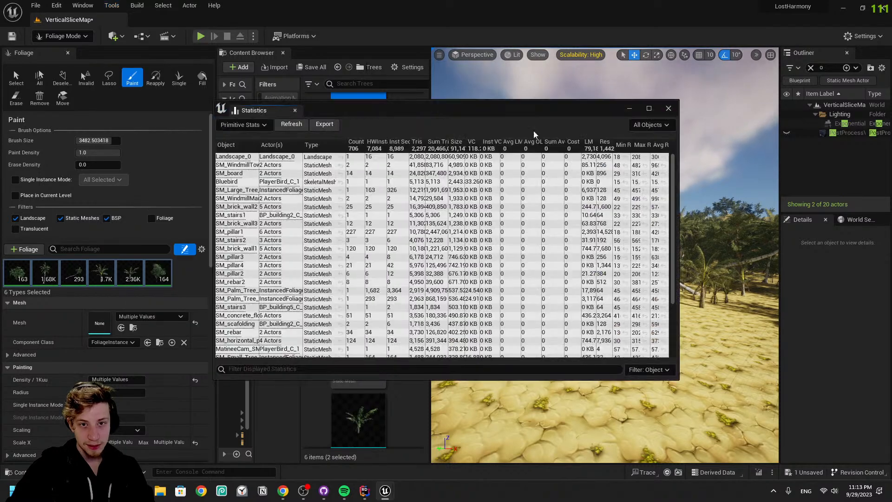
left_click(437, 148)
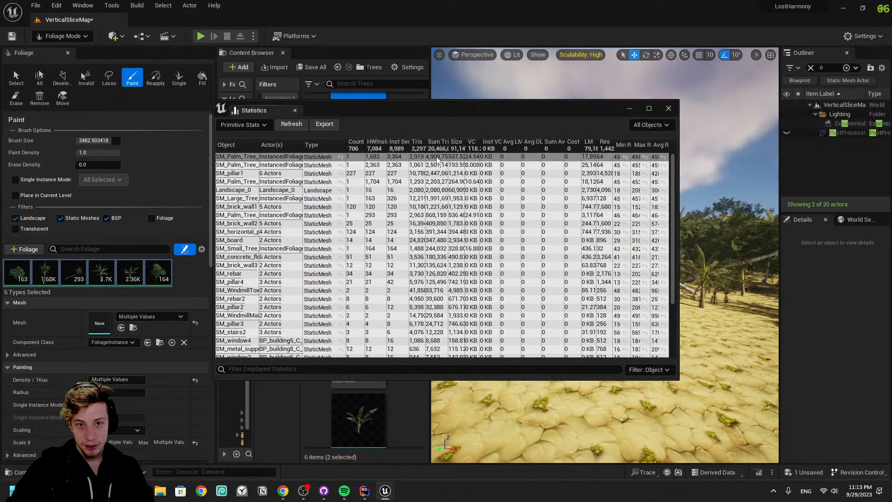
left_click_drag(447, 142, 503, 140)
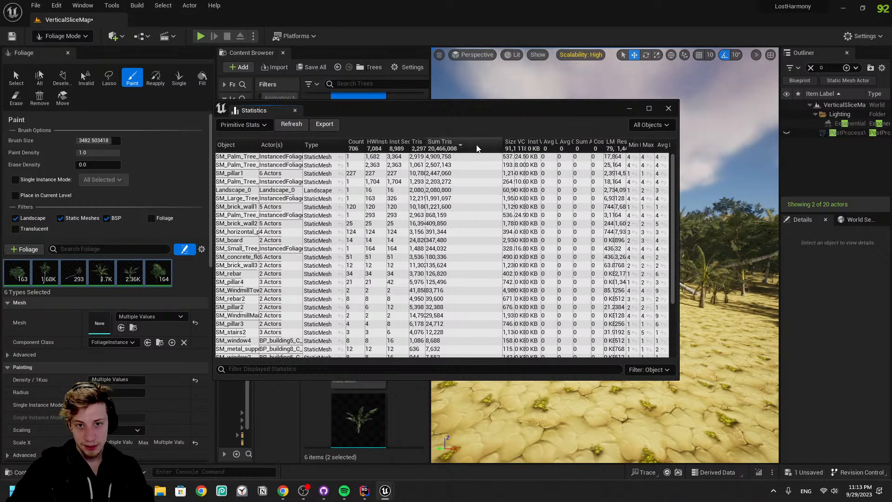
left_click_drag(466, 110, 620, 207)
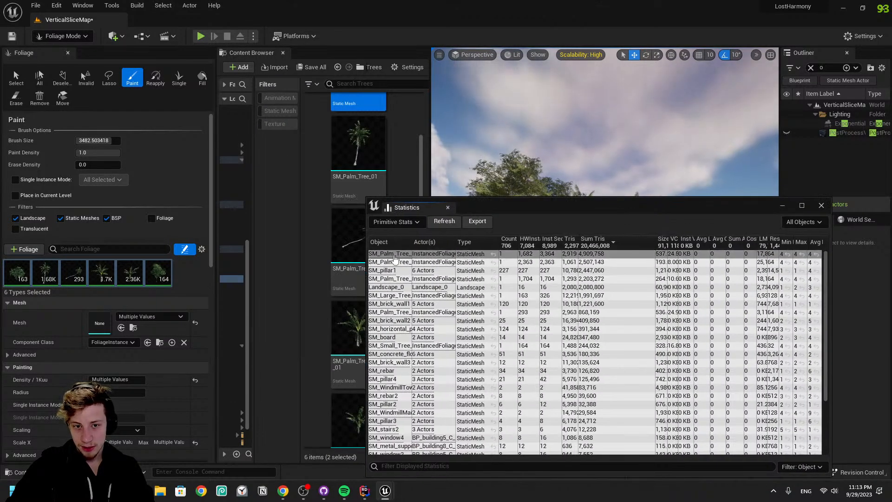
Open the SM_Palm_Tree_01 mesh to inspect it and close it along with the Statistics window
double_click(333, 153)
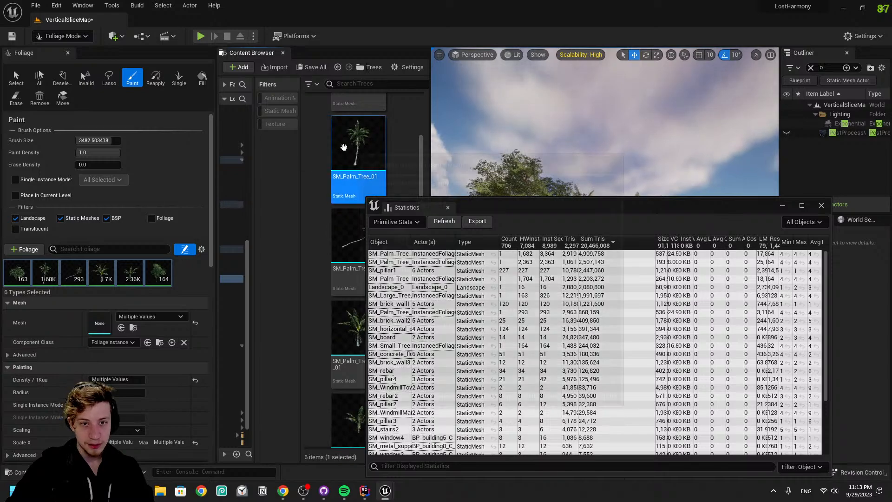
left_click(882, 8)
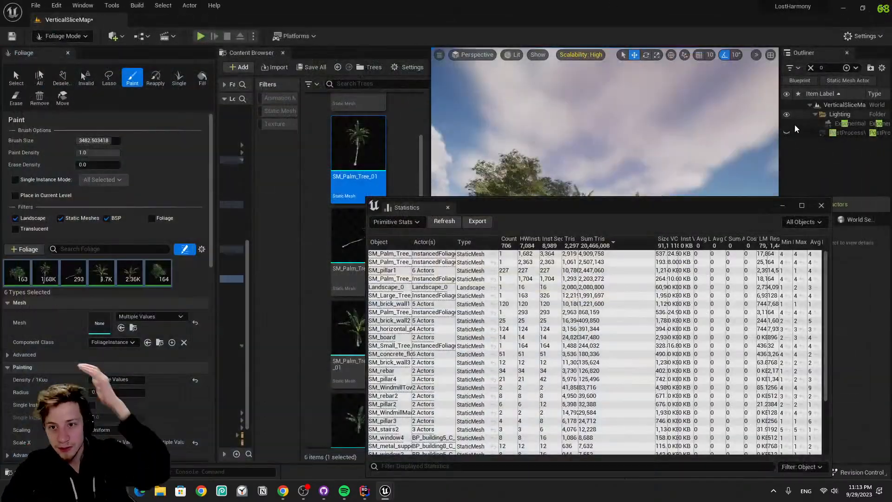
left_click(821, 205)
Paint a few more mixed trees on the sand around the stone path
right_click_drag(625, 138, 626, 138)
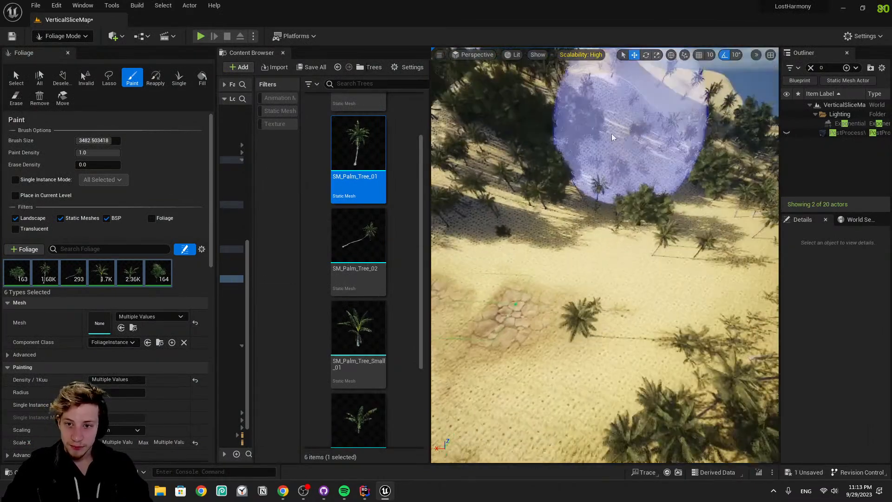
right_click_drag(700, 186, 569, 171)
mouse_move(569, 172)
left_mouse_down()
mouse_move(539, 146)
mouse_move(551, 125)
left_mouse_up()
right_click_drag(553, 130, 641, 204)
right_click_drag(649, 309, 572, 279)
mouse_move(604, 307)
right_mouse_down()
mouse_move(623, 324)
mouse_move(557, 320)
mouse_move(553, 307)
mouse_move(548, 330)
mouse_move(585, 336)
right_mouse_up()
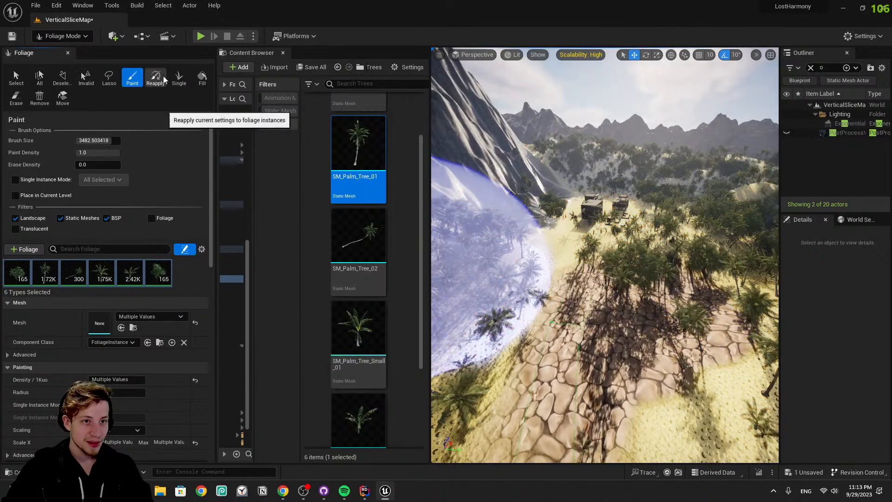
Try erasing the trees covering the stone path with the Erase tool and undo the stroke
right_click_drag(612, 255, 599, 305)
mouse_move(612, 256)
left_mouse_down()
mouse_move(603, 238)
mouse_move(622, 268)
left_mouse_up()
key("ctrl+z")
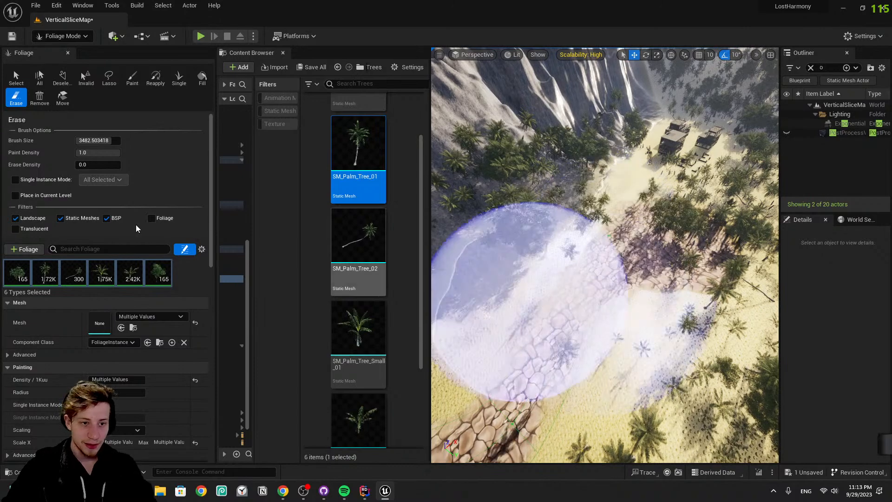
Set the erase density to 0.75 and thin out the trees along the stone path and near the buildings
mouse_move(529, 302)
left_mouse_down()
mouse_move(599, 309)
mouse_move(562, 295)
mouse_move(490, 206)
left_mouse_up()
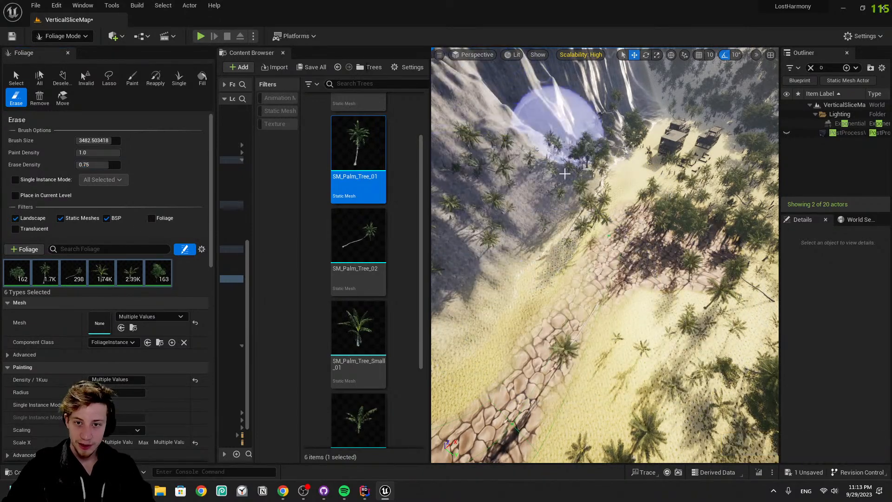
right_click_drag(519, 237, 439, 186)
right_click_drag(683, 175, 762, 188)
right_click_drag(504, 235, 446, 211)
key("w")
mouse_move(539, 176)
right_mouse_down()
mouse_move(550, 158)
mouse_move(557, 200)
mouse_move(586, 214)
mouse_move(599, 195)
mouse_move(551, 195)
right_mouse_up()
left_click_drag(551, 195, 594, 163)
mouse_move(593, 163)
right_mouse_down()
mouse_move(665, 126)
mouse_move(627, 112)
right_mouse_up()
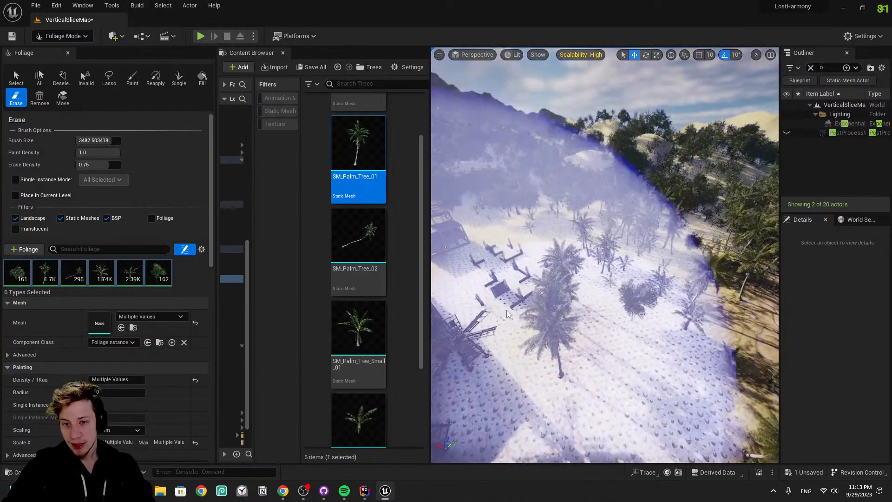
Try erasing palms near the cliff with a brush size of about 2531 and erase density 1.0, and undo the stroke
right_click_drag(607, 222, 569, 219)
mouse_move(114, 141)
left_mouse_down()
mouse_move(119, 165)
mouse_move(85, 141)
left_mouse_up()
key("w")
right_click_drag(590, 255, 511, 255)
right_click_drag(578, 238, 492, 258)
key("w")
right_click_drag(604, 316, 598, 316)
right_click_drag(579, 204, 627, 199)
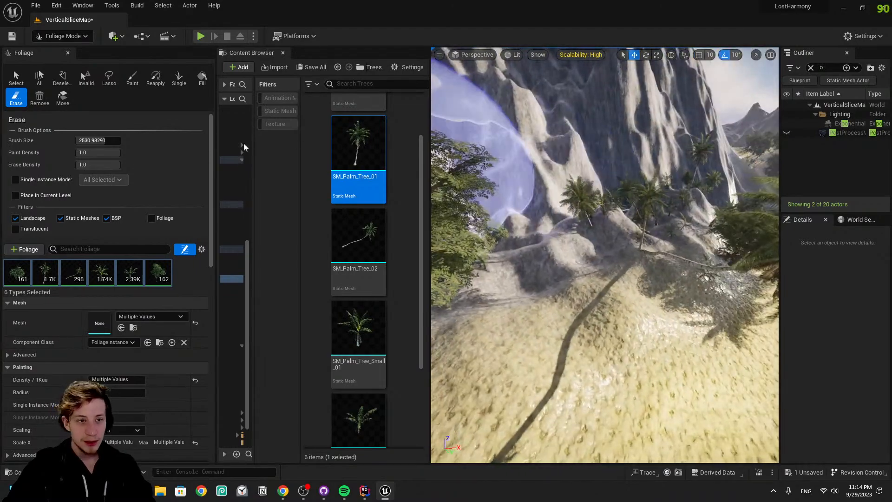
left_click(623, 239)
right_click_drag(623, 240, 680, 244)
key("ctrl+z")
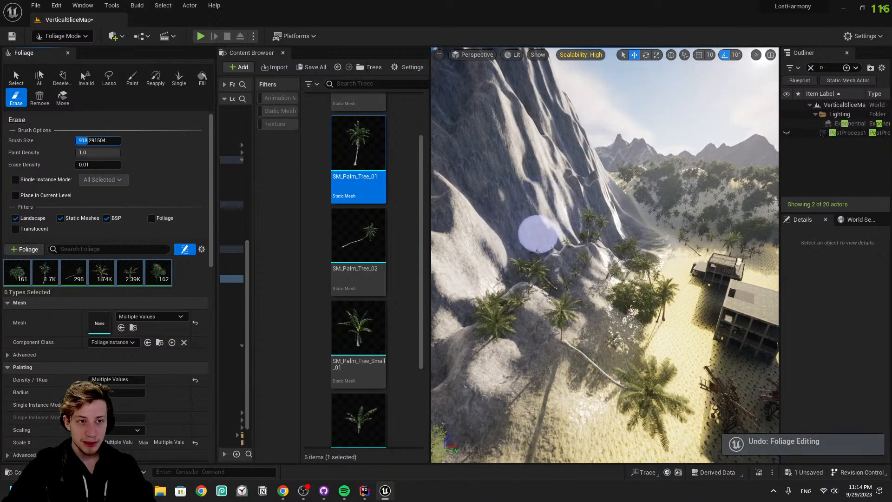
Erase palms on the rocky slope above the buildings with a brush size of about 1096 and erase density 0.01
key("w")
right_click_drag(548, 282, 520, 288)
left_click(516, 326)
right_click_drag(557, 330, 502, 320)
mouse_move(587, 334)
right_mouse_down()
mouse_move(651, 335)
mouse_move(667, 351)
right_mouse_up()
key("w")
left_click(665, 386)
right_click_drag(664, 386, 660, 391)
right_click_drag(604, 390, 588, 393)
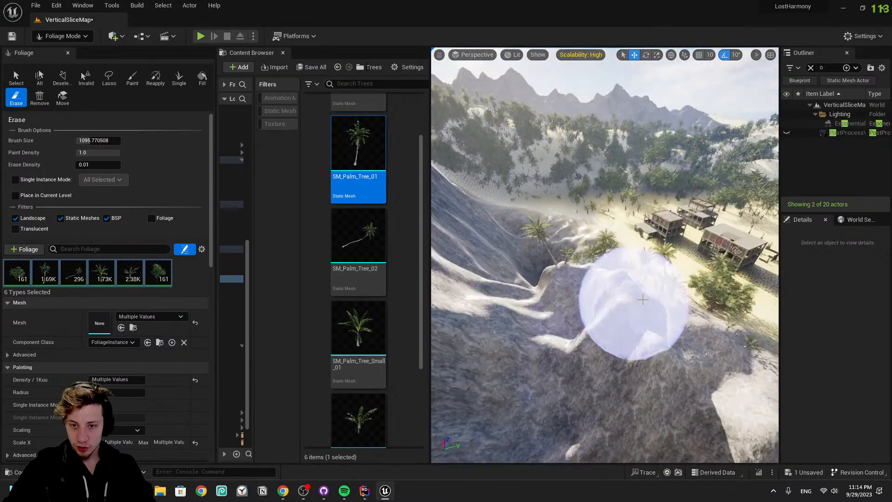
Erase more palms at the foot of the cliff beside the buildings, undoing one stroke along the way
key("w")
mouse_move(596, 288)
right_mouse_down()
mouse_move(618, 294)
mouse_move(600, 302)
mouse_move(664, 279)
right_mouse_up()
right_click_drag(550, 307, 558, 306)
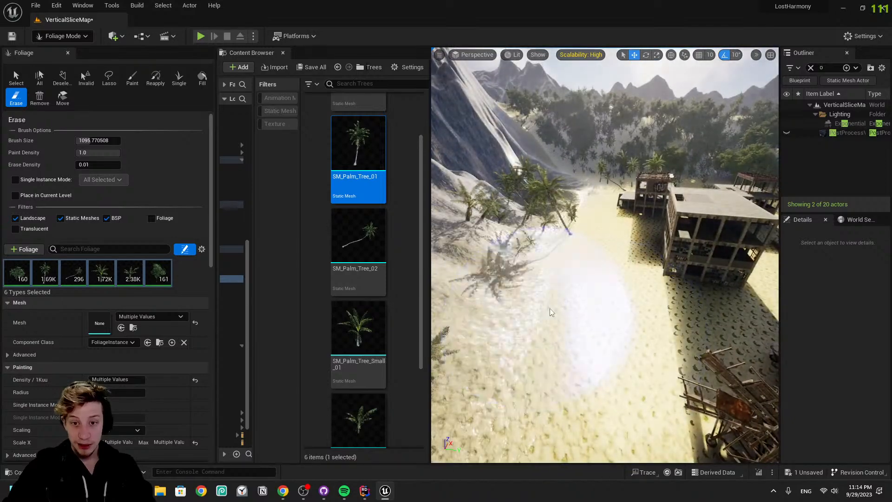
key("ctrl+z")
right_click_drag(642, 264, 583, 274)
left_click(657, 233)
key("w")
mouse_move(643, 350)
right_mouse_down()
mouse_move(697, 321)
mouse_move(641, 335)
mouse_move(707, 315)
right_mouse_up()
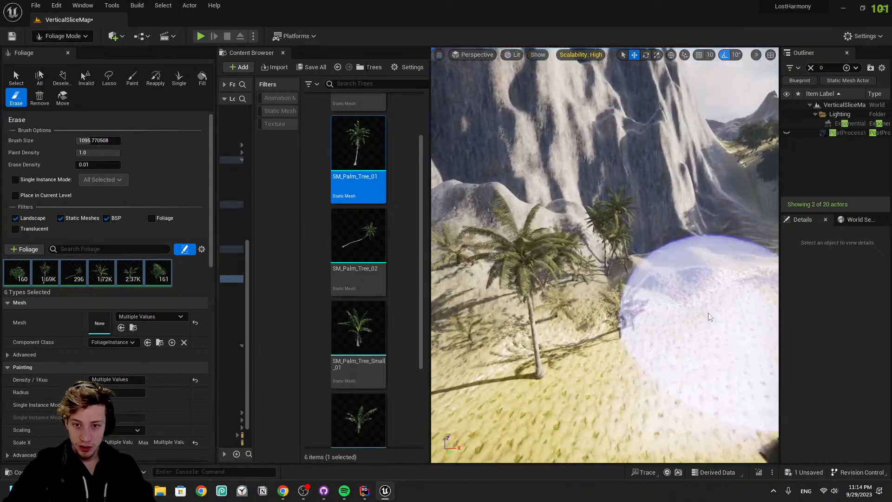
left_click(627, 252)
Erase the trees standing on the wide section of the stone path
right_click_drag(583, 261, 502, 246)
key("s")
mouse_move(635, 217)
right_mouse_down()
mouse_move(744, 214)
mouse_move(739, 221)
mouse_move(776, 246)
mouse_move(767, 198)
mouse_move(659, 195)
right_mouse_up()
key("w")
key("w")
key("w")
right_click_drag(604, 233, 776, 260)
key("w")
right_click_drag(604, 251, 771, 205)
key("w")
mouse_move(623, 281)
right_mouse_down()
mouse_move(669, 298)
mouse_move(650, 362)
mouse_move(664, 367)
mouse_move(641, 279)
right_mouse_up()
key("w")
mouse_move(623, 281)
left_mouse_down()
mouse_move(640, 252)
mouse_move(595, 249)
mouse_move(580, 217)
left_mouse_up()
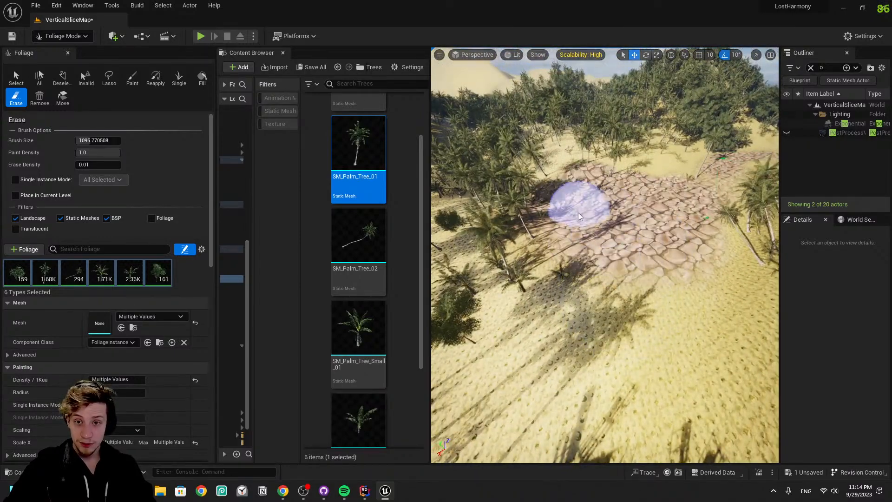
Erase the remaining trees overhanging the narrow stretch of the stone path
mouse_move(593, 177)
right_mouse_down()
mouse_move(564, 185)
mouse_move(548, 204)
right_mouse_up()
key("w")
mouse_move(591, 183)
right_mouse_down()
mouse_move(591, 214)
mouse_move(586, 200)
mouse_move(599, 181)
mouse_move(590, 170)
mouse_move(558, 172)
right_mouse_up()
key("w")
key("s")
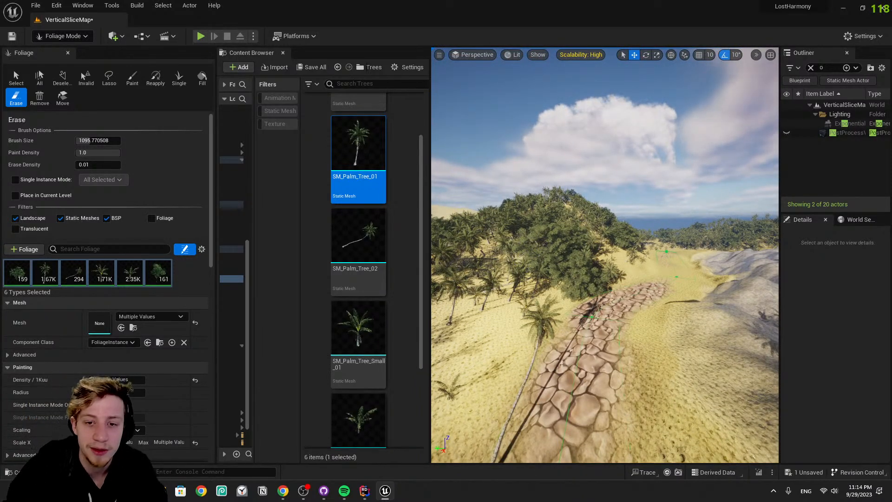
mouse_move(653, 374)
right_mouse_down()
mouse_move(648, 412)
mouse_move(625, 421)
mouse_move(673, 325)
mouse_move(671, 348)
right_mouse_up()
key("a")
left_click(564, 424)
Look over the cleared stone path and the surrounding forest, and save the VerticalSliceMap level
key("w")
mouse_move(556, 349)
right_mouse_down()
mouse_move(525, 345)
mouse_move(500, 314)
right_mouse_up()
right_click_drag(591, 329, 744, 329)
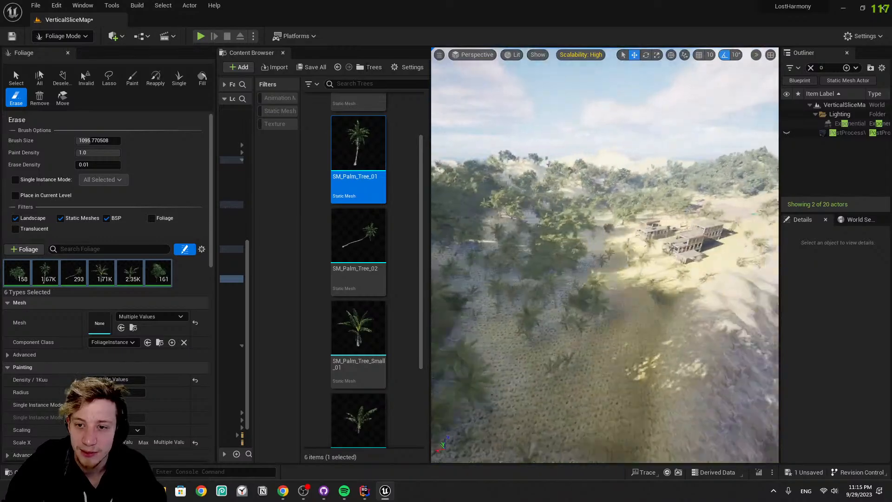
key("w")
right_click_drag(605, 279, 566, 214)
key("w")
key("w")
key("w")
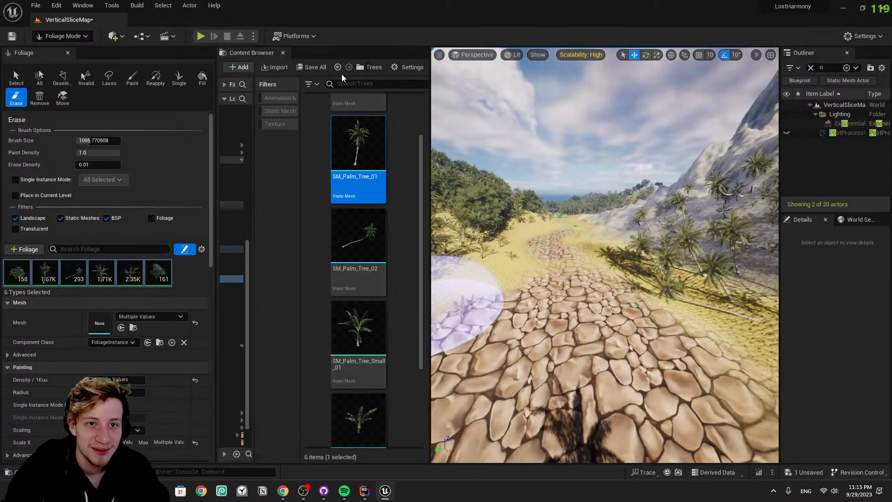
left_click(311, 67)
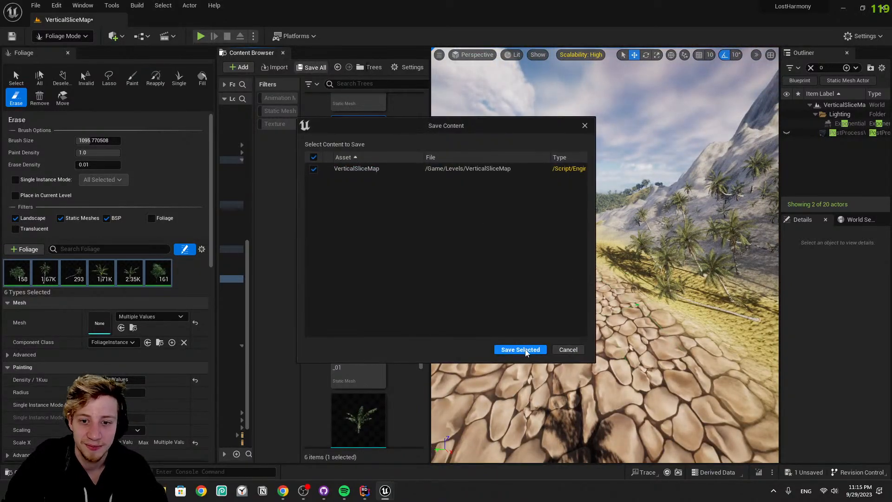
left_click(522, 349)
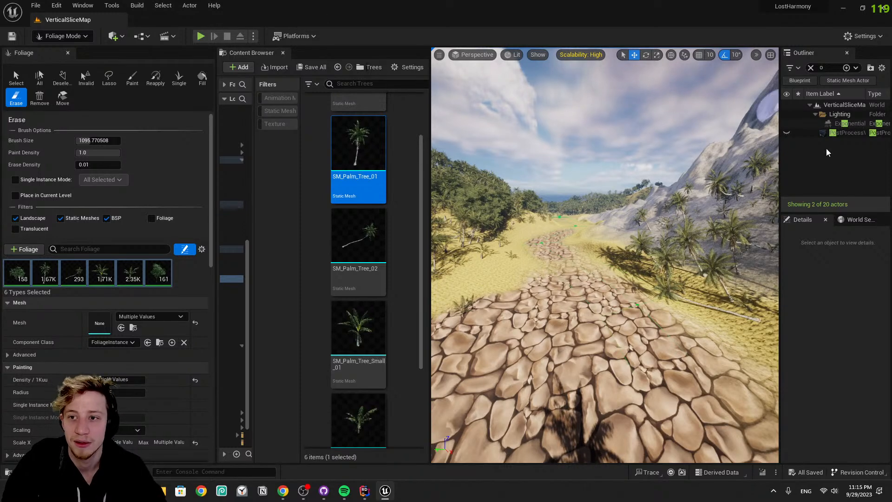
Play the level, fly the bird past the buildings and through the palms to check the foliage, and stop playing
left_click(201, 36)
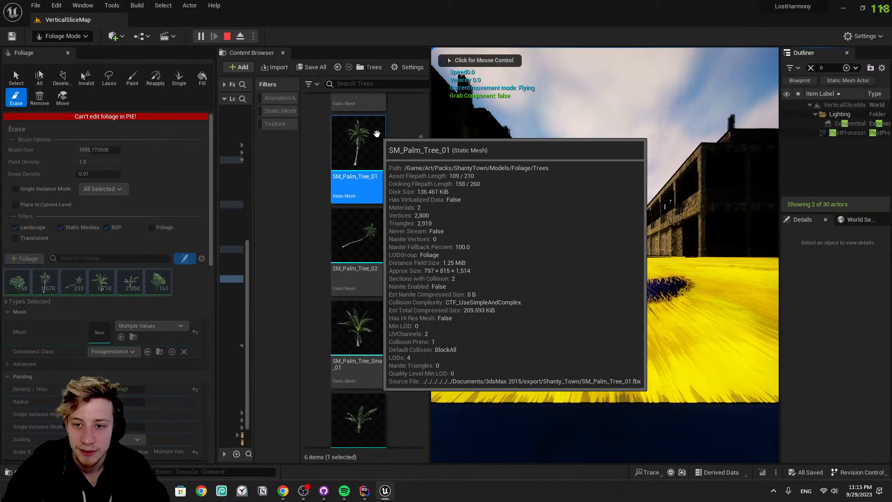
left_click(725, 139)
key("w")
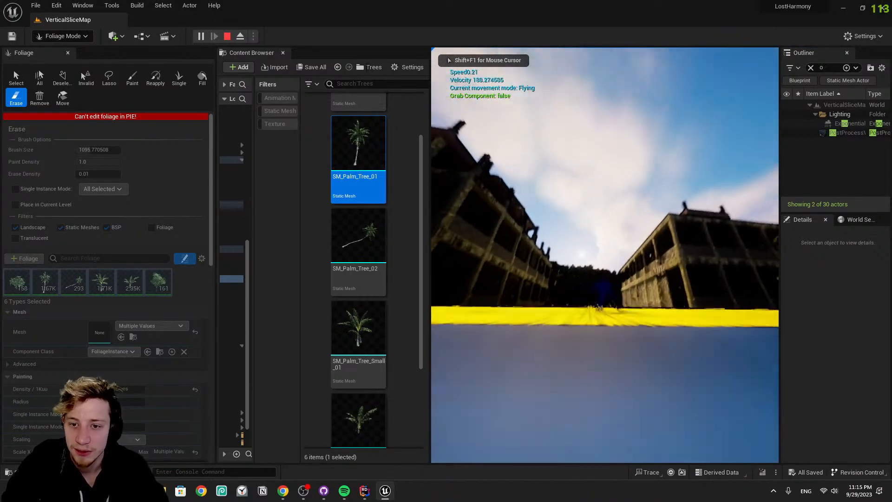
key("w")
key("w")
key("w")
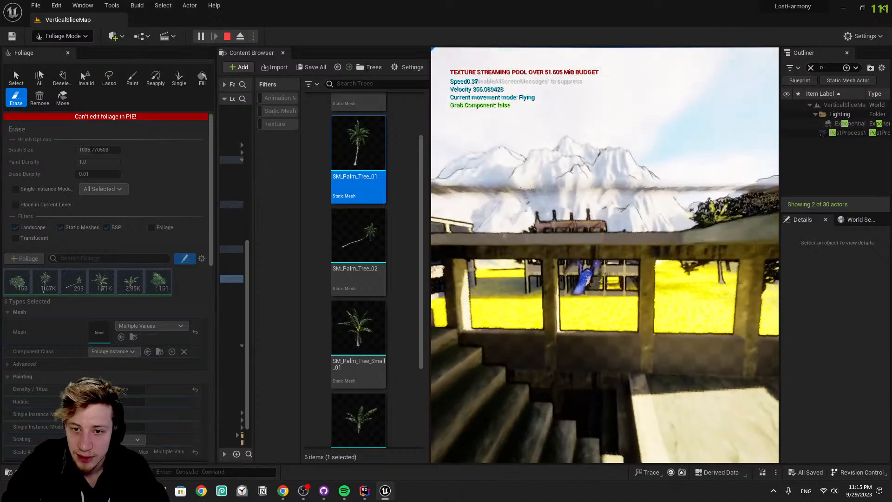
key("w")
key("w")
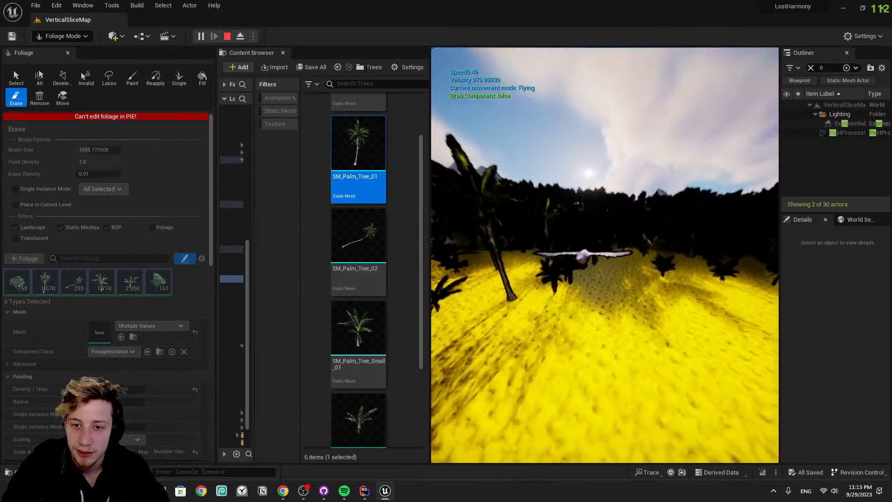
key("w")
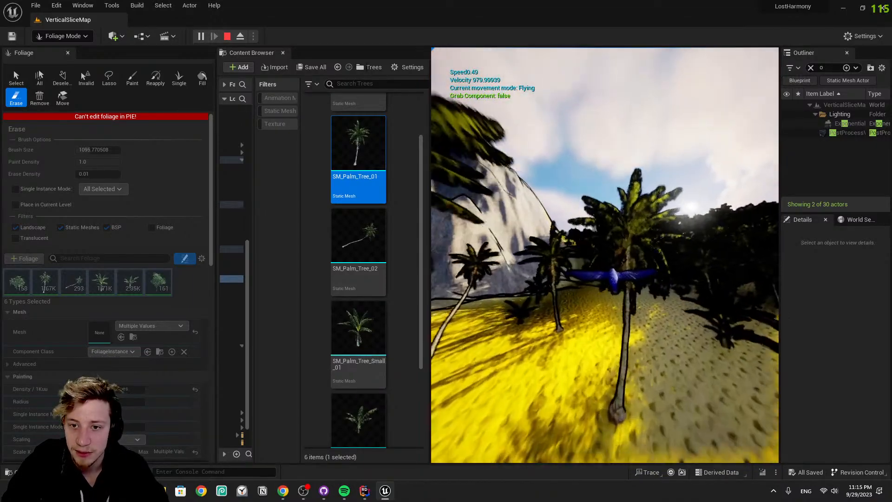
key("w")
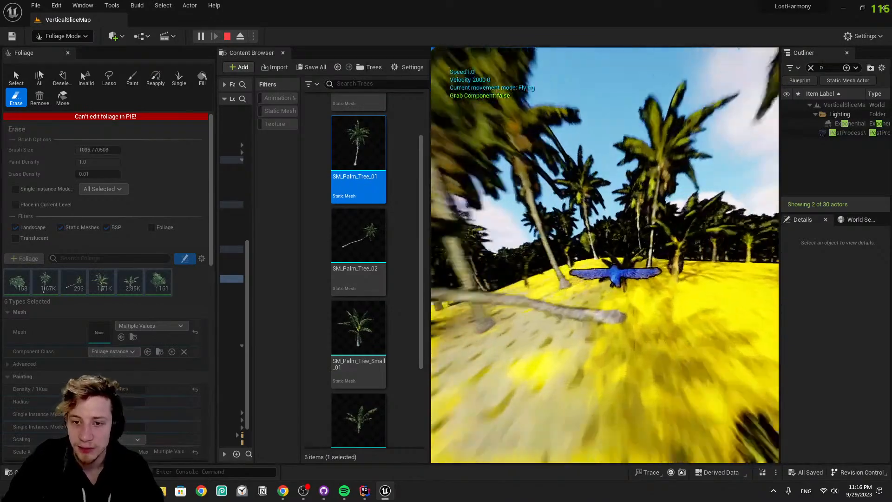
key("Escape")
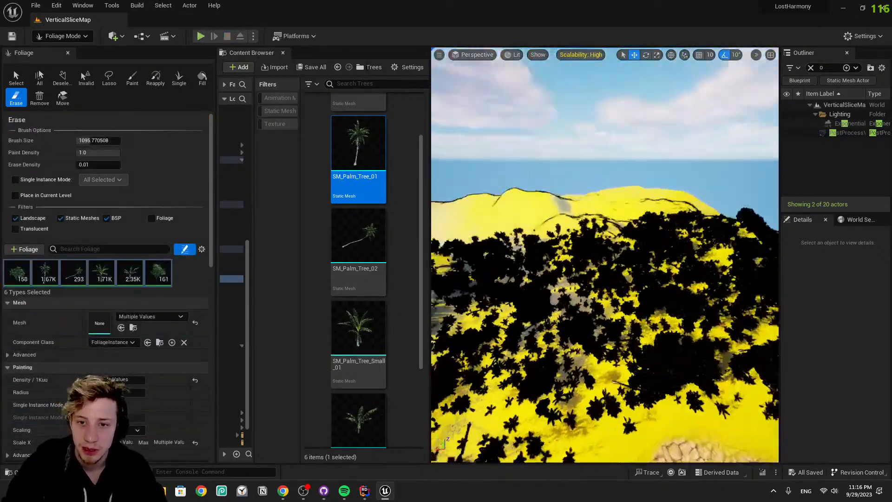
Search the project content for "rock" and filter the results to static meshes
right_click_drag(378, 292, 379, 267)
right_click_drag(580, 278, 446, 288)
right_click_drag(604, 256, 581, 261)
right_click_drag(604, 209, 639, 194)
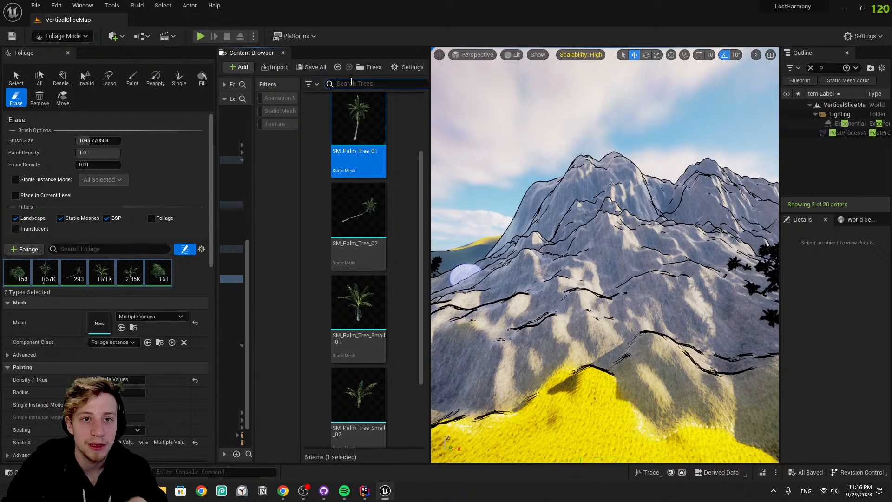
left_click(349, 87)
type("rock")
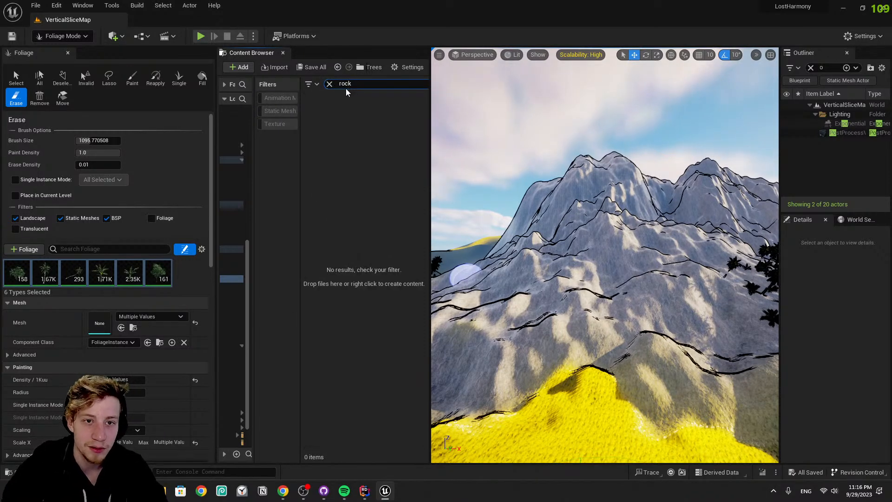
left_click(338, 67)
left_click(338, 67)
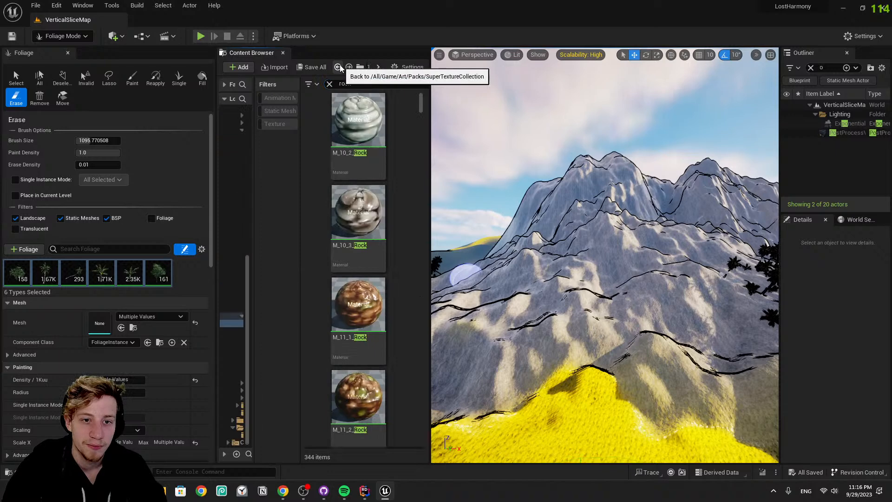
left_click(280, 112)
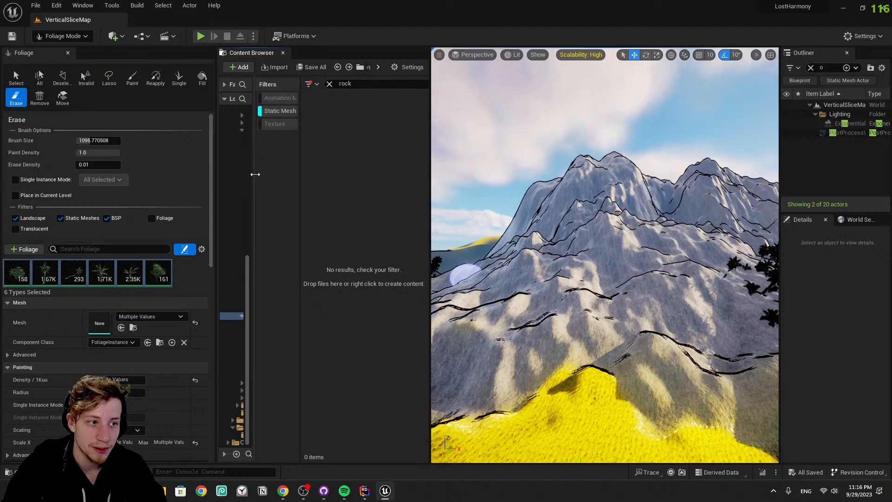
Run the rock mesh search in the Packs folder and browse the found meshes
left_click_drag(255, 174, 317, 174)
scroll(273, 226, "up", 2)
scroll(273, 226, "up", 6)
left_click(257, 170)
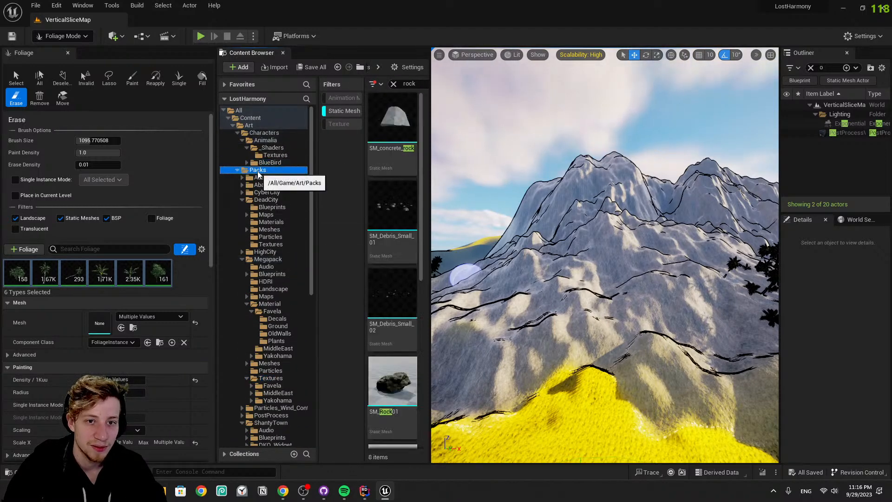
left_click_drag(365, 204, 256, 207)
scroll(362, 209, "down", 5)
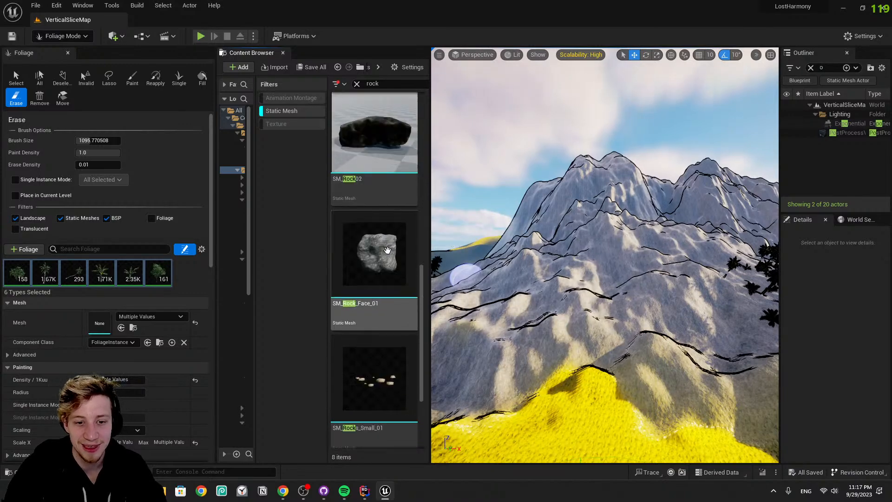
scroll(371, 223, "up", 5)
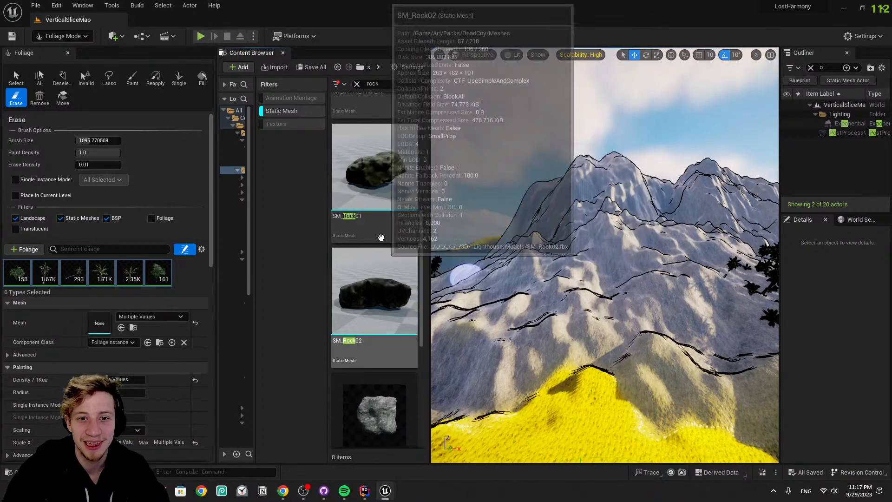
Open the SM_concrete_rock mesh to inspect it and close it again
double_click(366, 104)
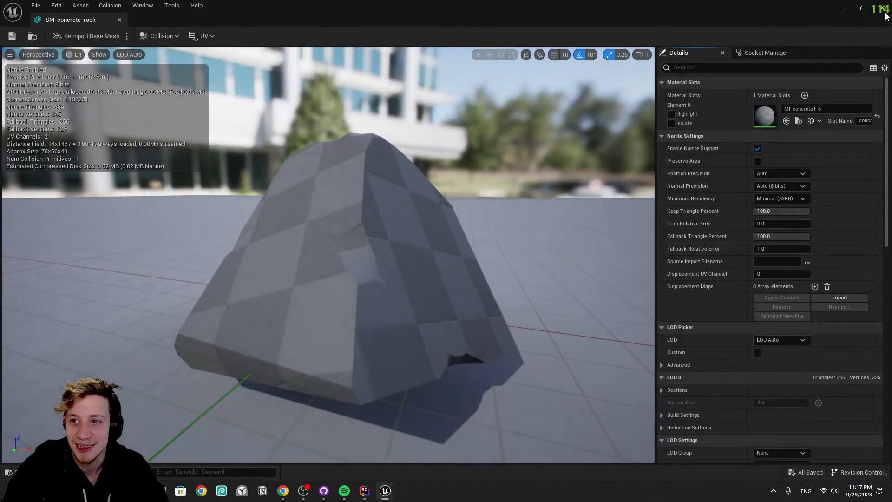
left_click(883, 8)
scroll(394, 293, "down", 2)
scroll(395, 292, "down", 2)
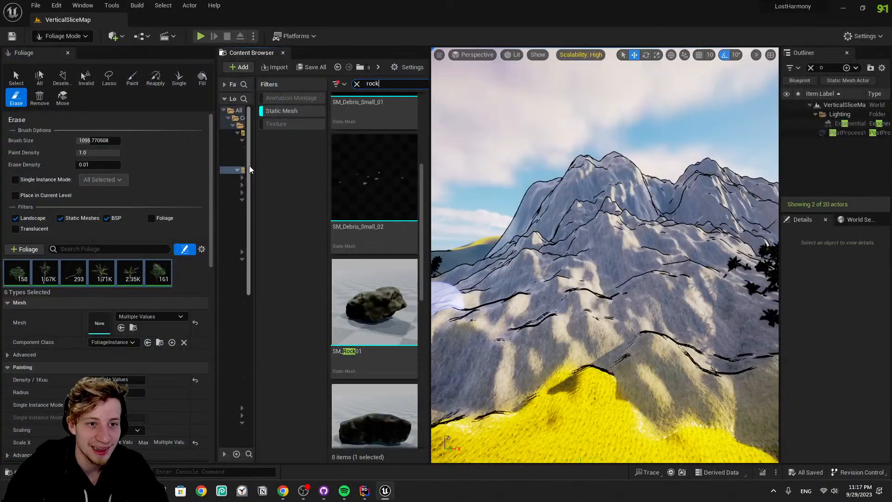
Extend the rock mesh search to the whole Art folder and browse the meshes
left_click_drag(256, 163, 275, 163)
left_click(250, 125)
scroll(379, 186, "up", 4)
scroll(383, 180, "down", 2)
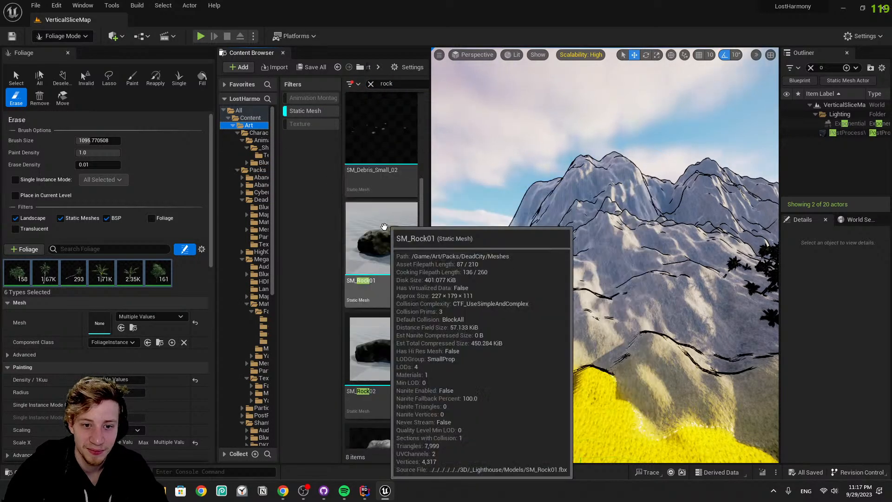
Erase the palms growing on the mountain slope above the sand and save the level
key("w")
mouse_move(587, 194)
right_mouse_down()
mouse_move(609, 218)
mouse_move(622, 200)
mouse_move(724, 190)
mouse_move(558, 200)
mouse_move(622, 204)
mouse_move(657, 249)
right_mouse_up()
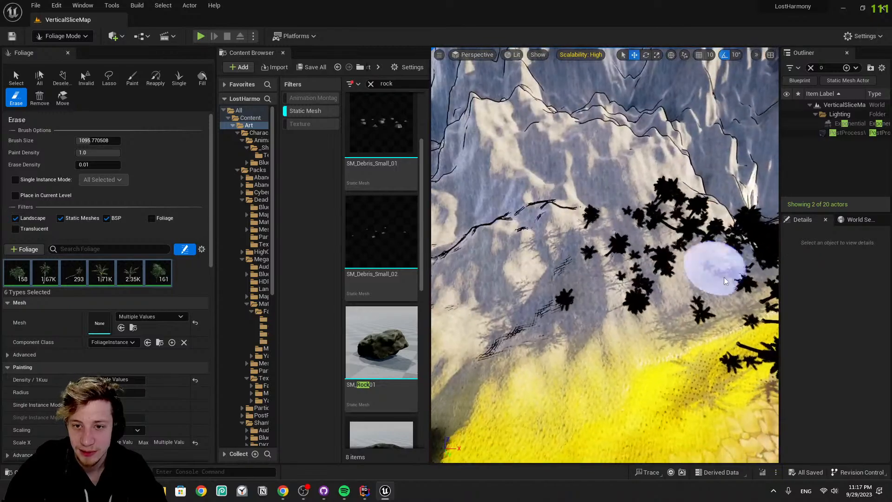
left_click_drag(592, 282, 559, 235)
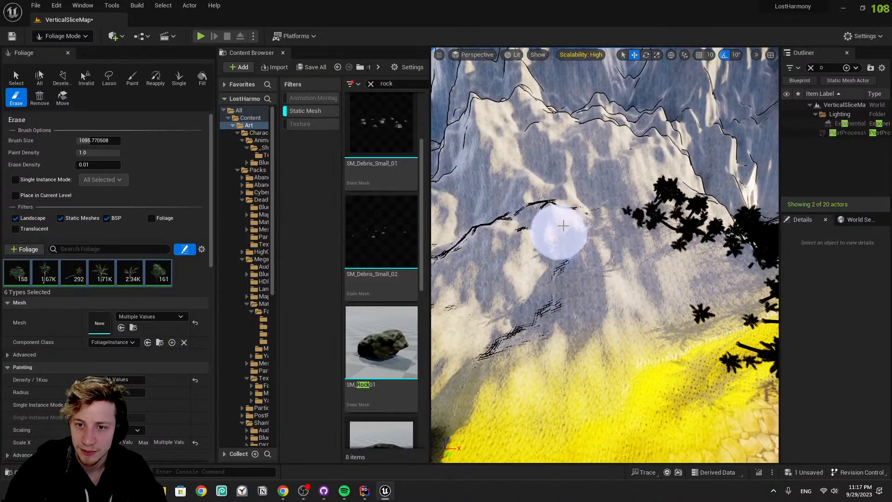
mouse_move(734, 273)
right_mouse_down()
mouse_move(785, 288)
mouse_move(808, 274)
right_mouse_up()
mouse_move(715, 269)
left_mouse_down()
mouse_move(682, 252)
mouse_move(605, 292)
left_mouse_up()
mouse_move(606, 291)
right_mouse_down()
mouse_move(530, 251)
mouse_move(558, 256)
mouse_move(511, 241)
mouse_move(446, 246)
right_mouse_up()
key("w")
key("ctrl+s")
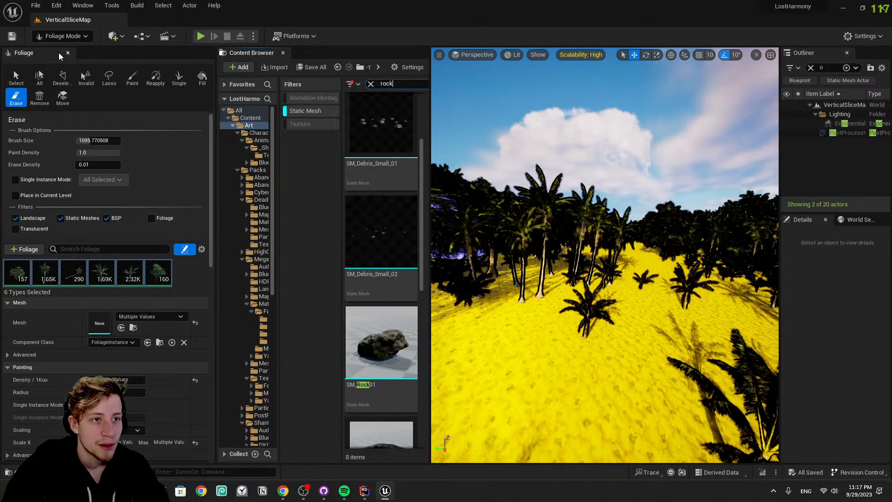
Switch the editor from Foliage mode to Selection mode and view the area between the buildings
left_click(58, 39)
right_click_drag(630, 275, 734, 279)
mouse_move(630, 278)
right_mouse_down()
mouse_move(716, 262)
mouse_move(657, 299)
right_mouse_up()
mouse_move(521, 331)
right_mouse_down()
mouse_move(464, 326)
mouse_move(578, 313)
right_mouse_up()
left_click(62, 36)
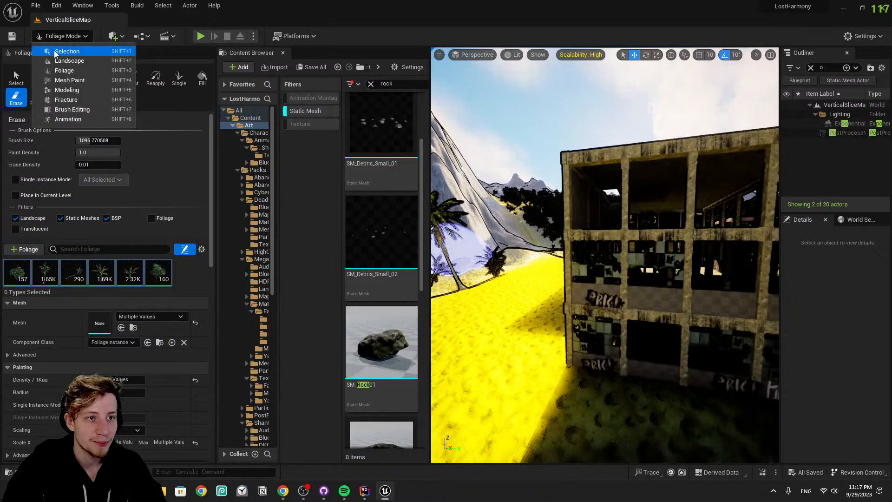
left_click(65, 49)
right_click_drag(671, 329, 462, 137)
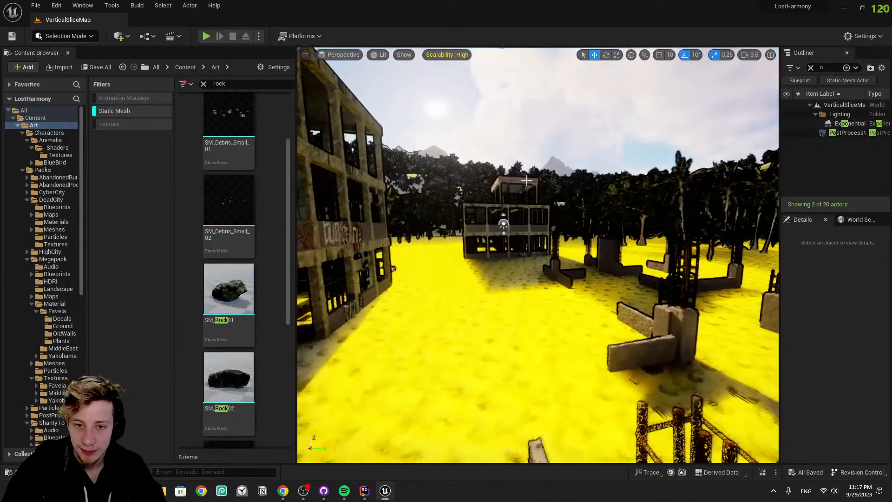
Maximize the viewport to full screen and playtest the level, flying the bird through the ruined building, and stop the session
left_click(492, 155)
key("F11")
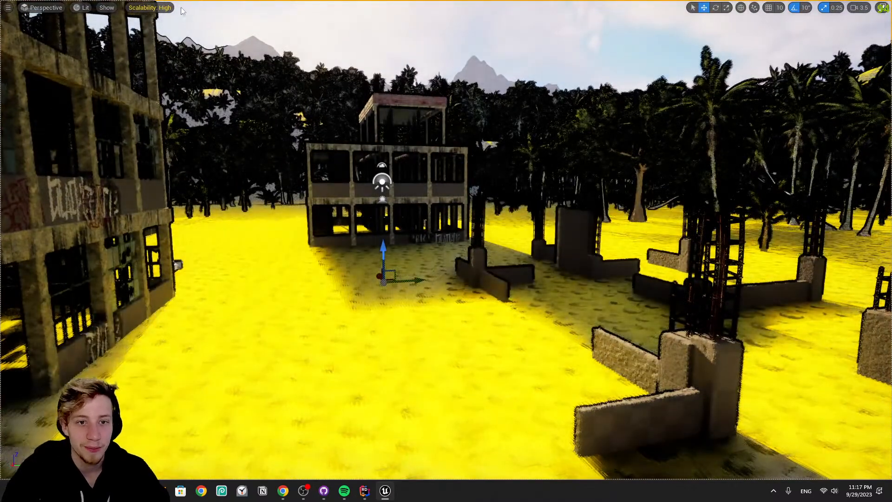
key("alt+p")
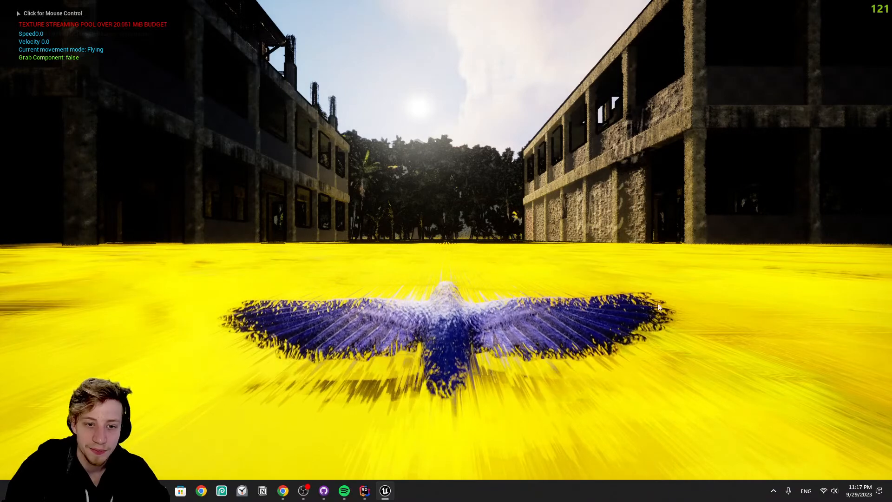
left_click(211, 12)
key("w")
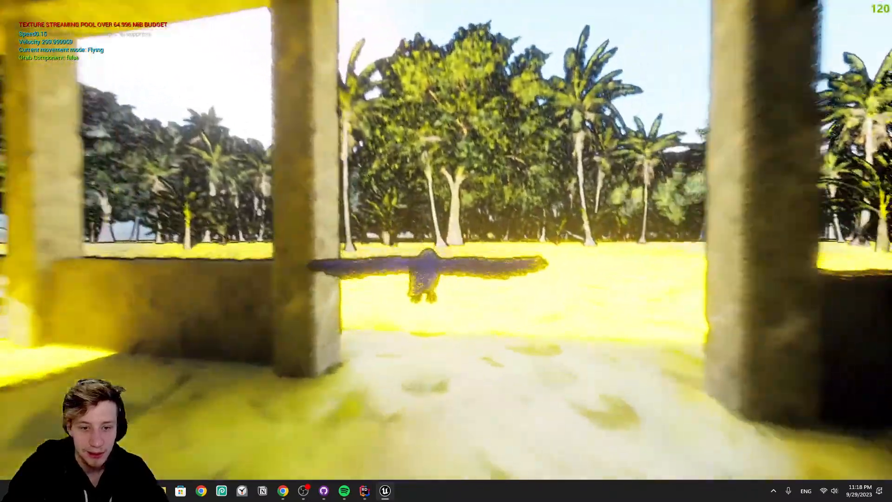
key("Escape")
Examine the windmills, the ruined buildings and the palms at the mountain's foot from above, up close and at a distance
right_click_drag(531, 242, 586, 251)
right_click_drag(401, 253, 393, 307)
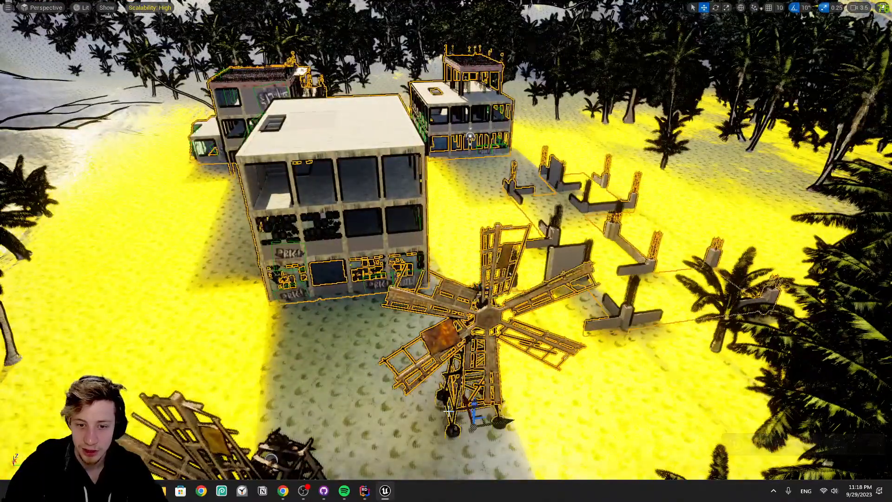
right_click_drag(448, 411, 456, 372)
key("w")
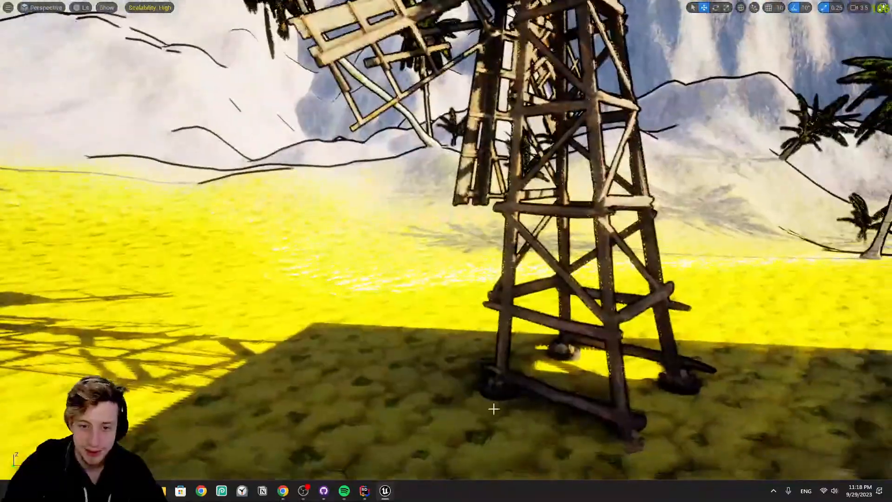
left_click(601, 338)
right_click_drag(600, 337, 586, 288)
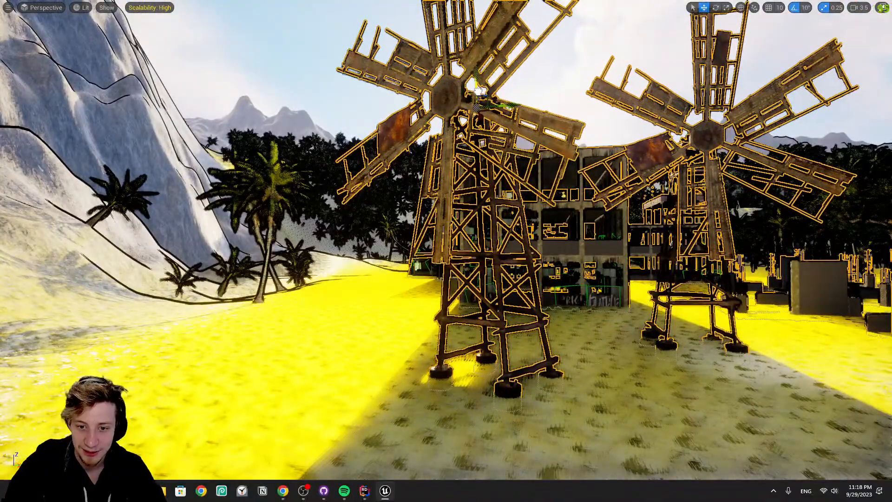
right_click_drag(446, 251, 494, 201)
key("w")
key("w")
key("w")
key("s")
key("w")
key("s")
key("e")
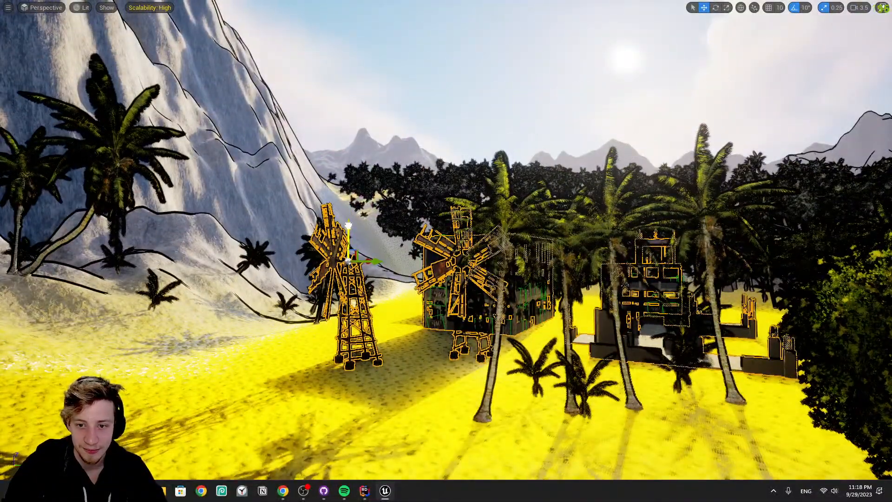
left_click(406, 263)
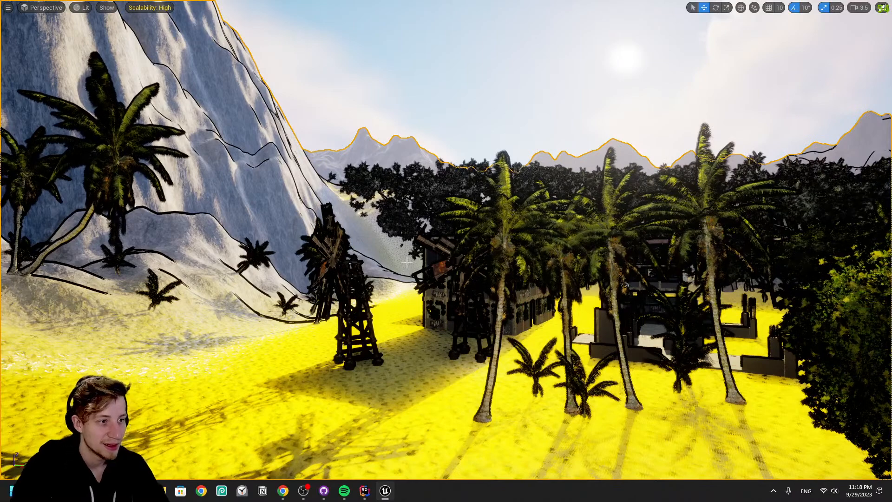
Playtest the level again, flying the bird past the buildings and mountain and landing it on the bare ground, and end play
key("alt+p")
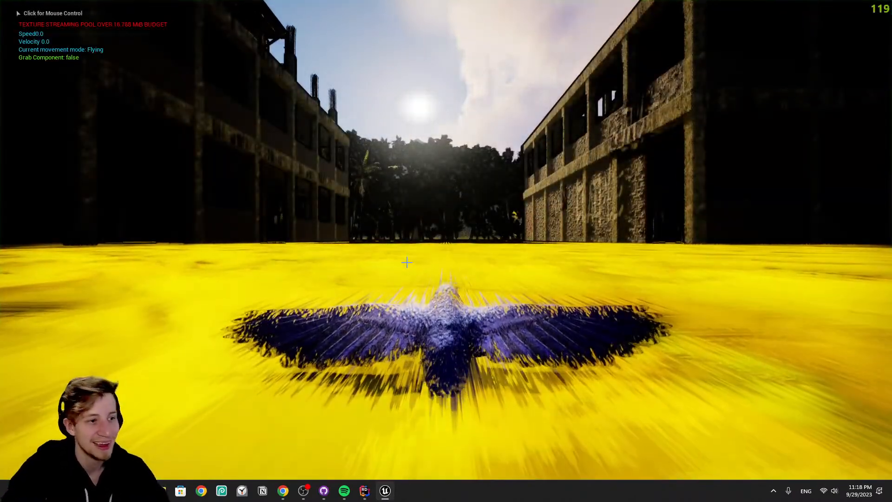
left_click(407, 262)
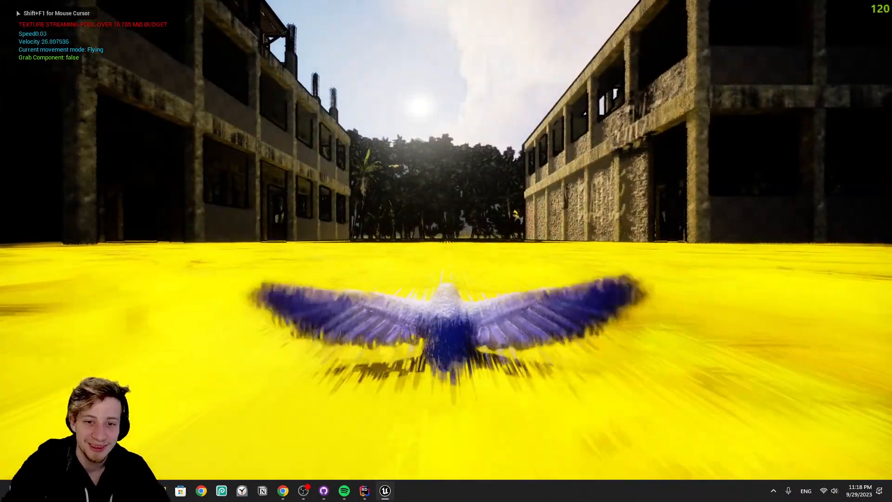
key("w")
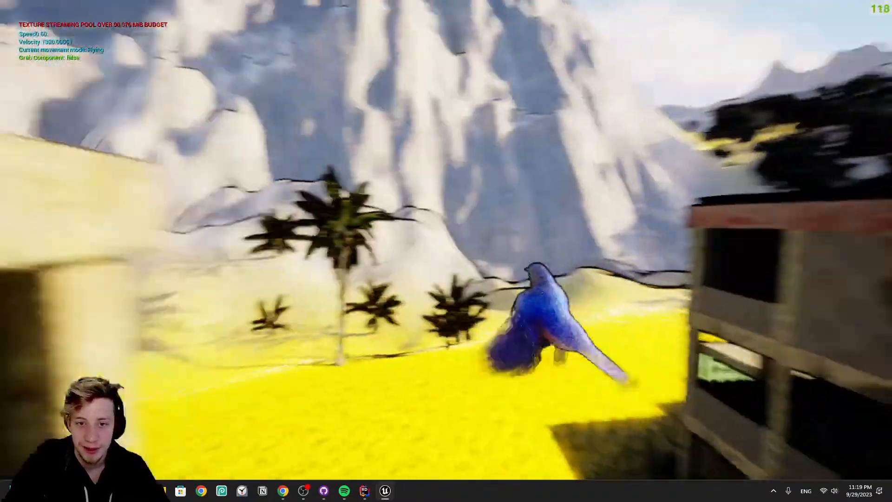
key("w")
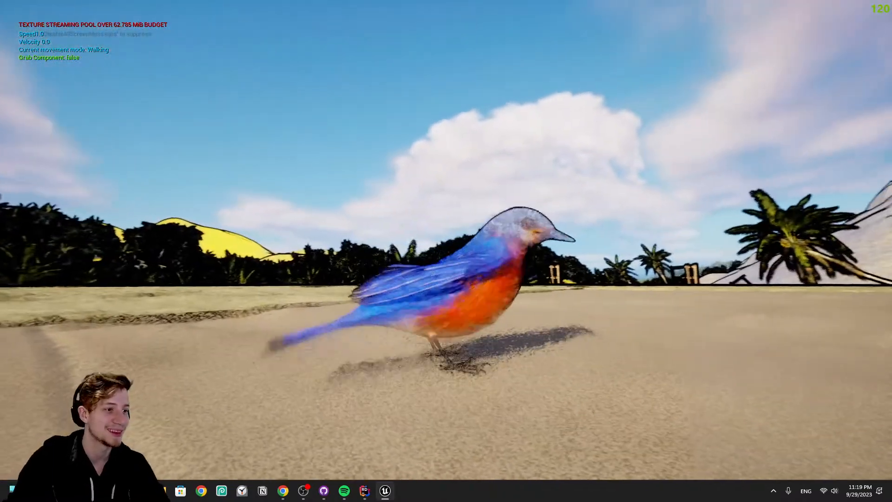
key("Escape")
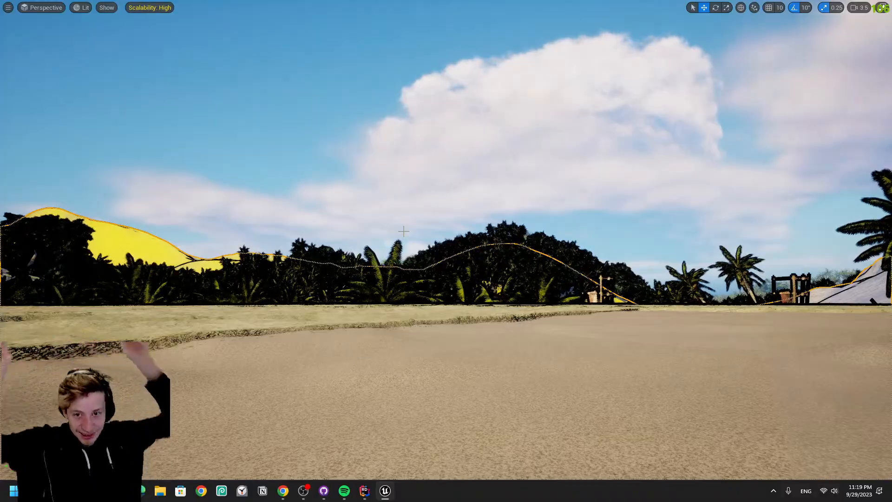
Examine the palms in front of the windmills and ruins and the trees along the forest edge
right_click_drag(404, 232, 467, 291)
key("w")
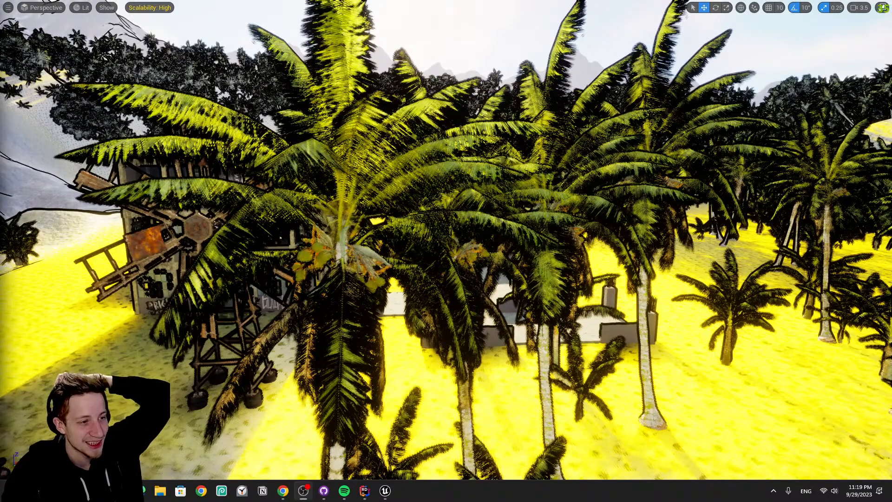
right_click_drag(354, 149, 347, 201)
key("w")
key("w")
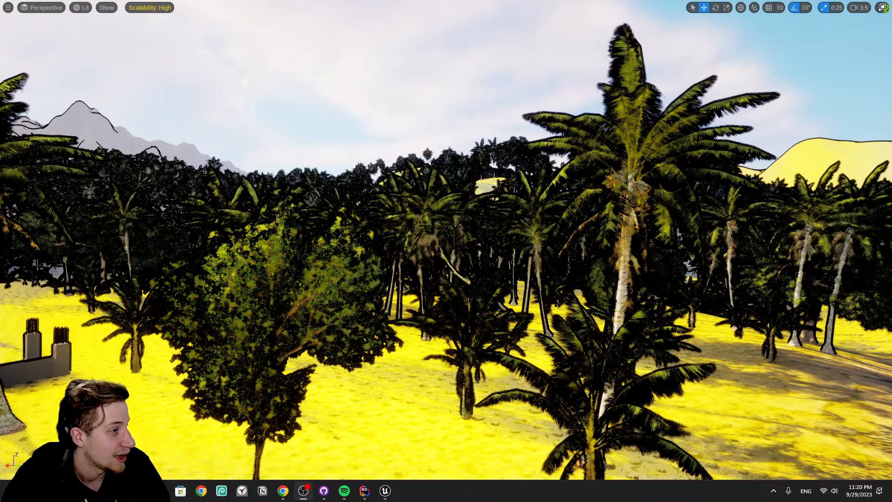
Switch to the Rider window showing LH_PlayerBird.cpp and minimize it to reach the desktop
left_click(364, 491)
left_click_drag(490, 3, 367, 0)
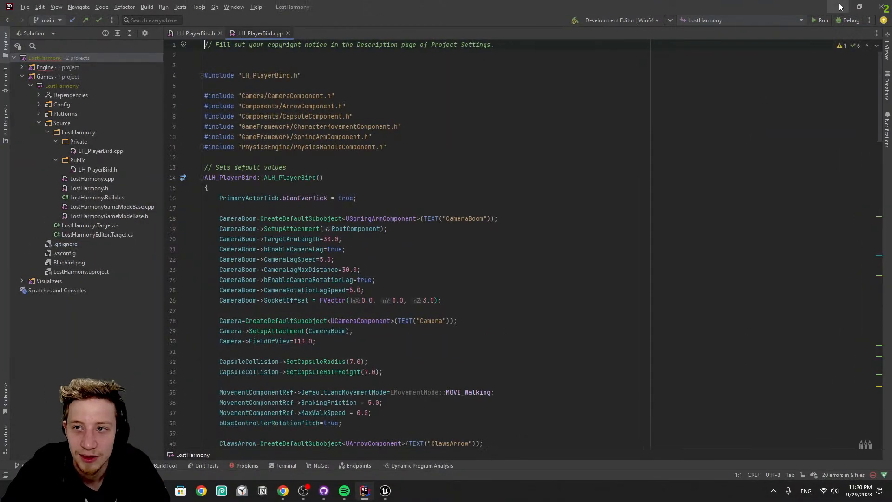
left_click(838, 4)
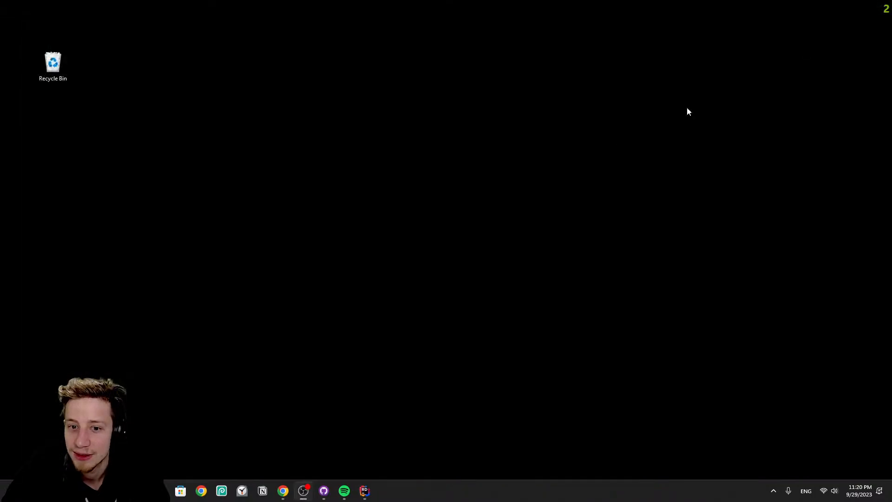